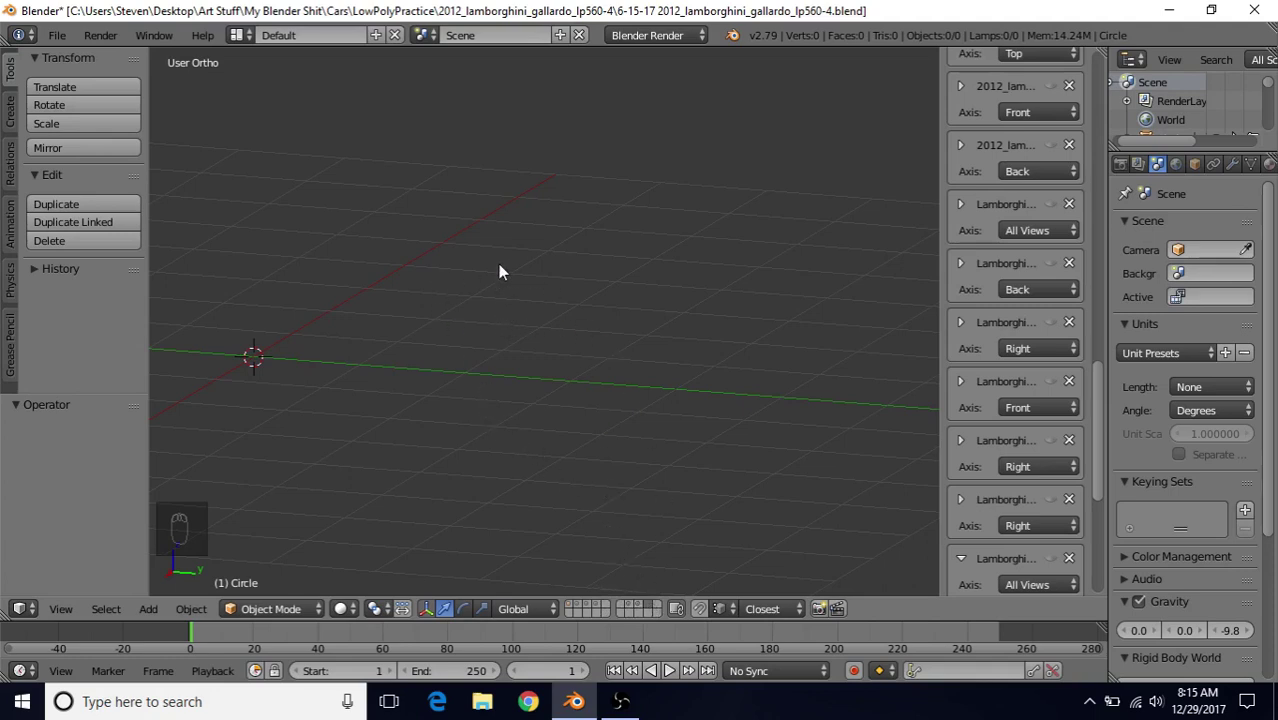
- Switch to the right orthographic view and hide the car blueprint background image assigned to the Right axis
key(KP_3)
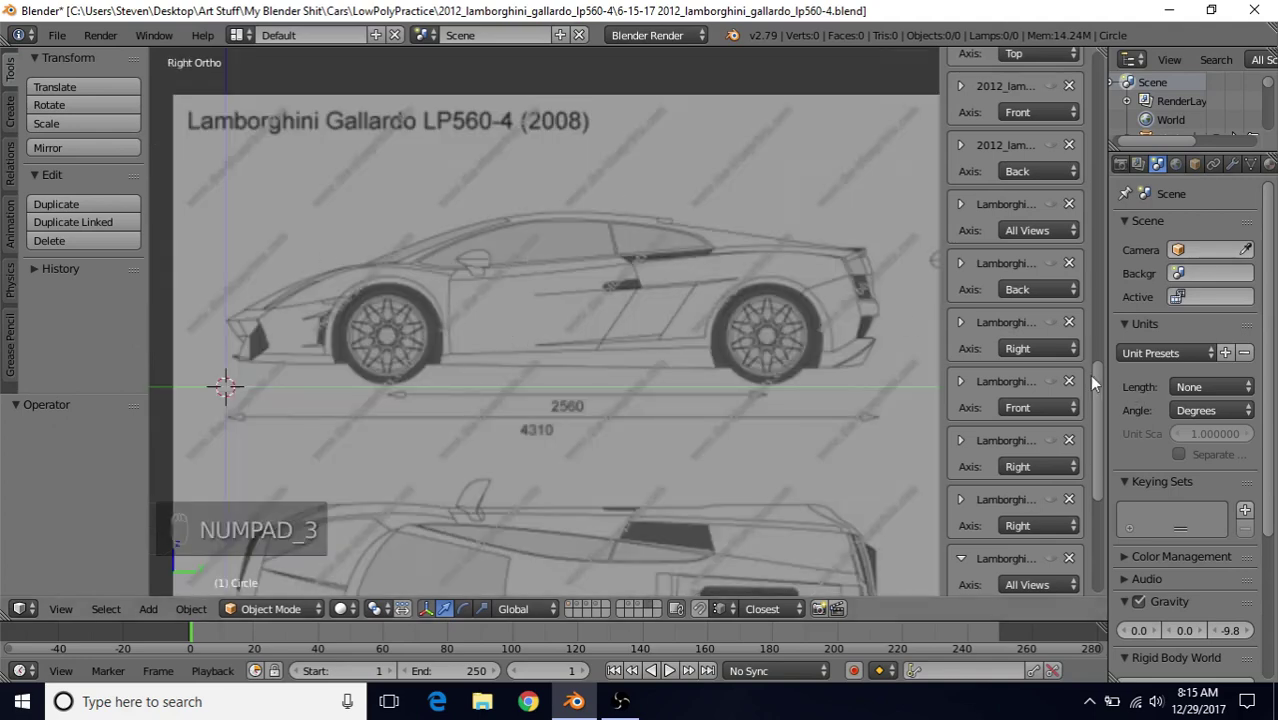
drag(1095, 375, 1070, 287)
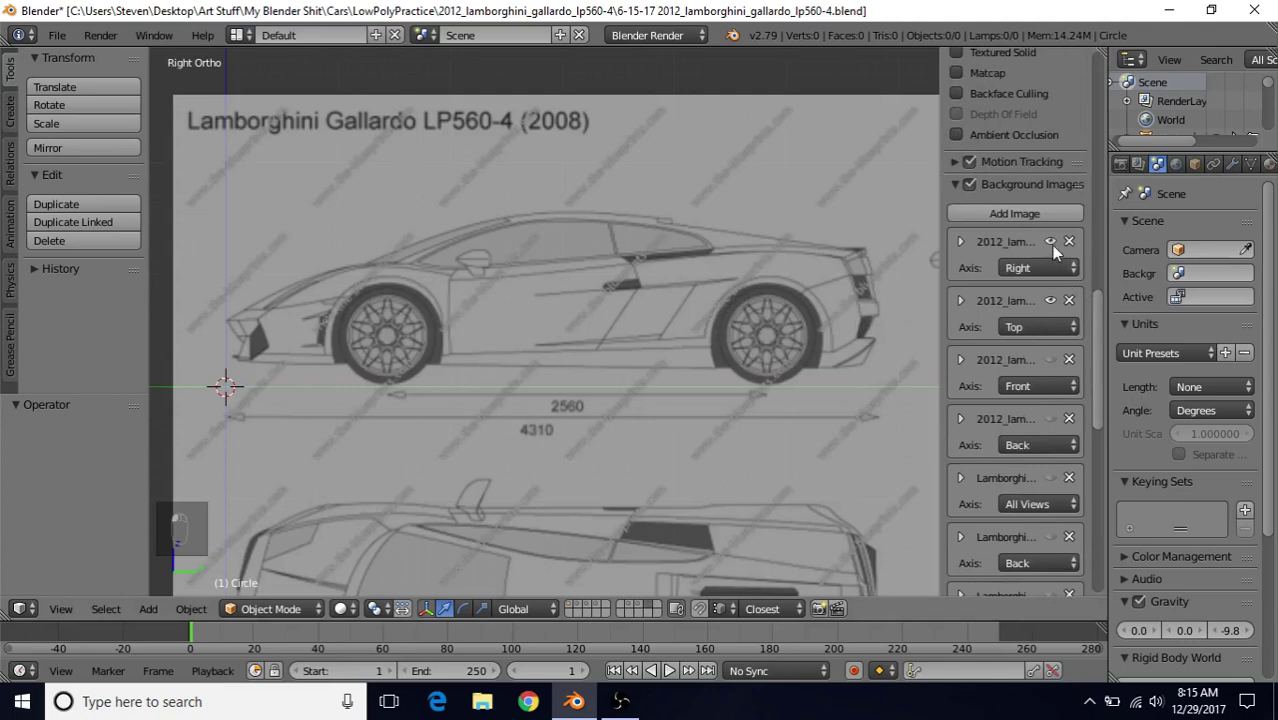
click(1050, 242)
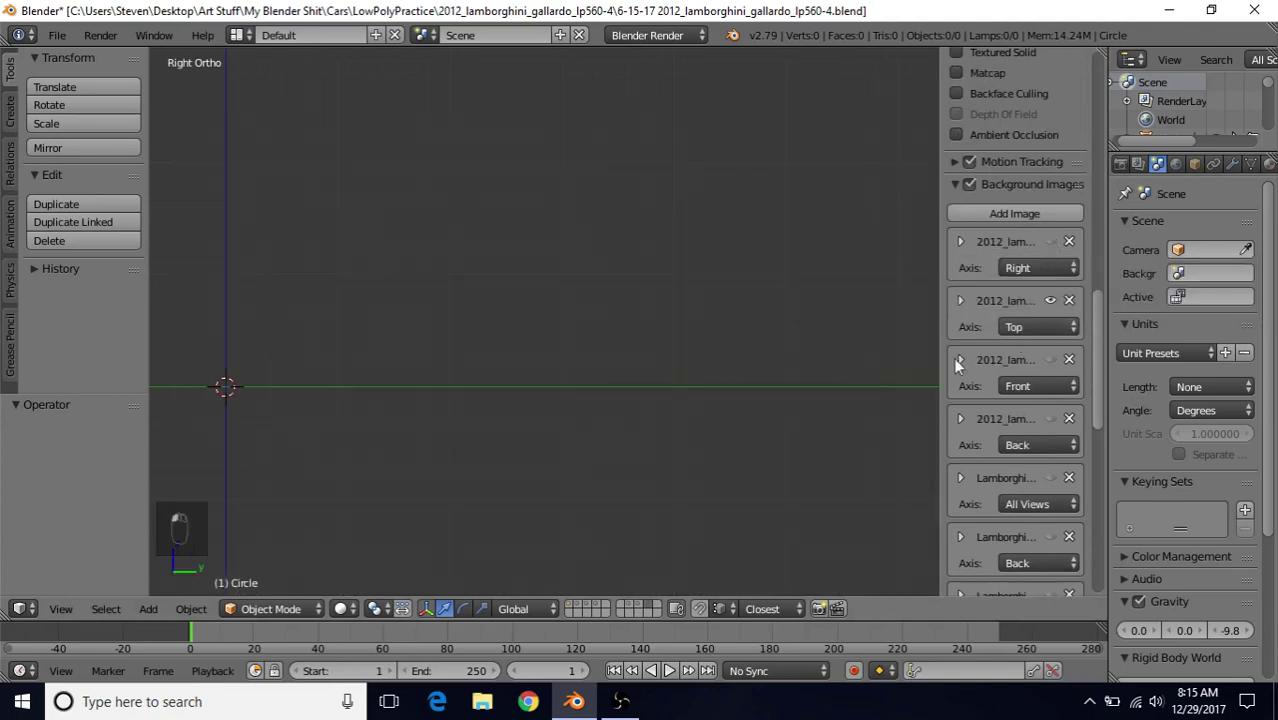
shift+middle_drag(411, 345, 673, 318)
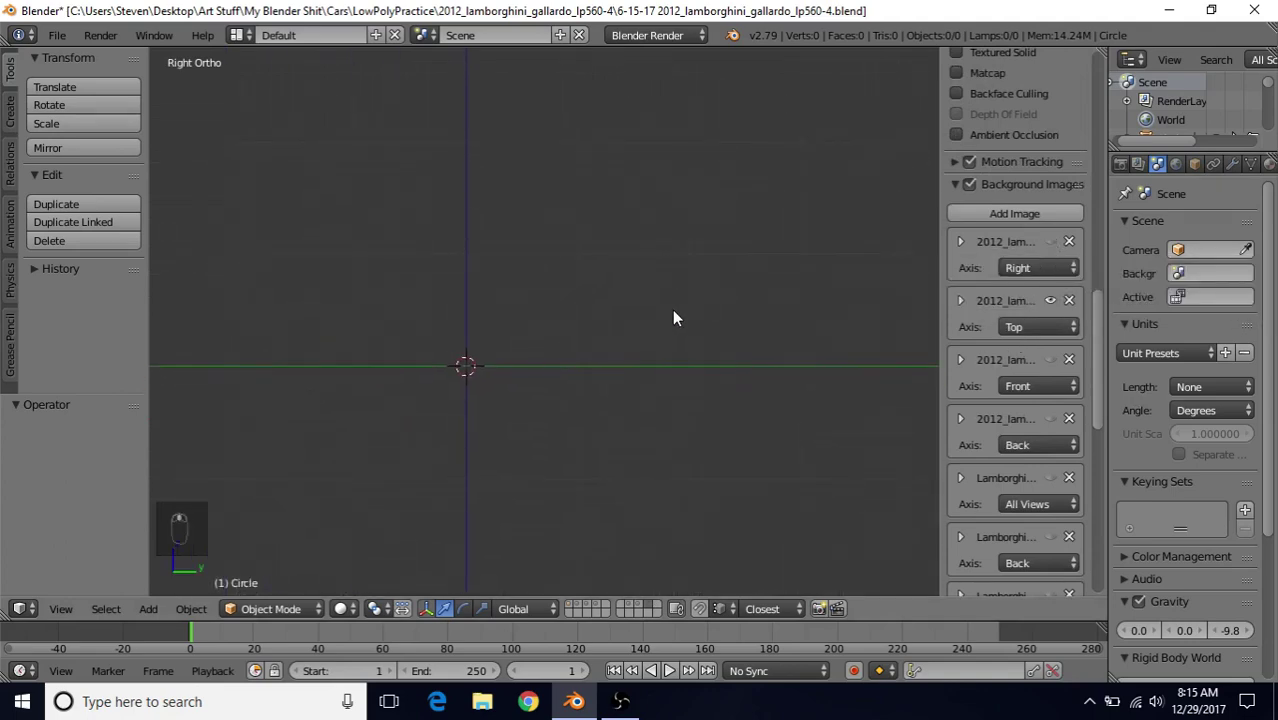
- Add a background image, loading Lamborghini_Gallardo_5.2_'13_rim7.jpg from the "Credited in video" folder inside References
click(988, 214)
drag(1097, 314, 1093, 520)
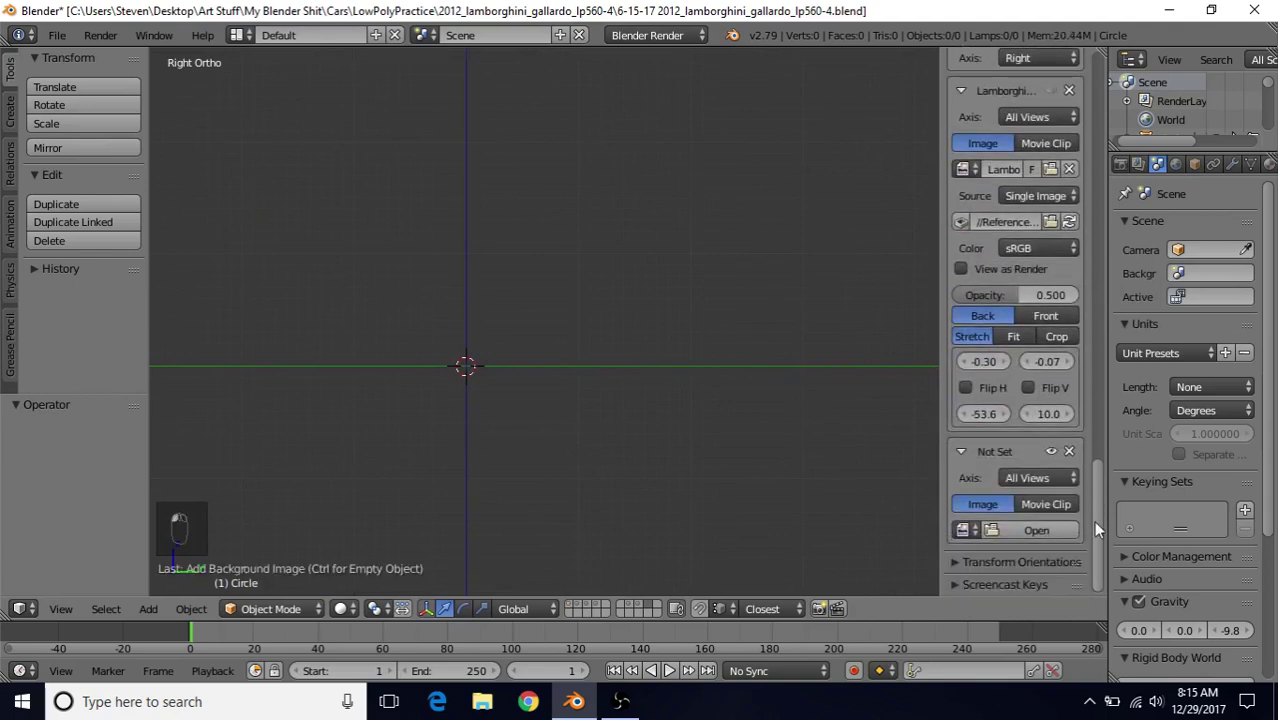
click(1038, 528)
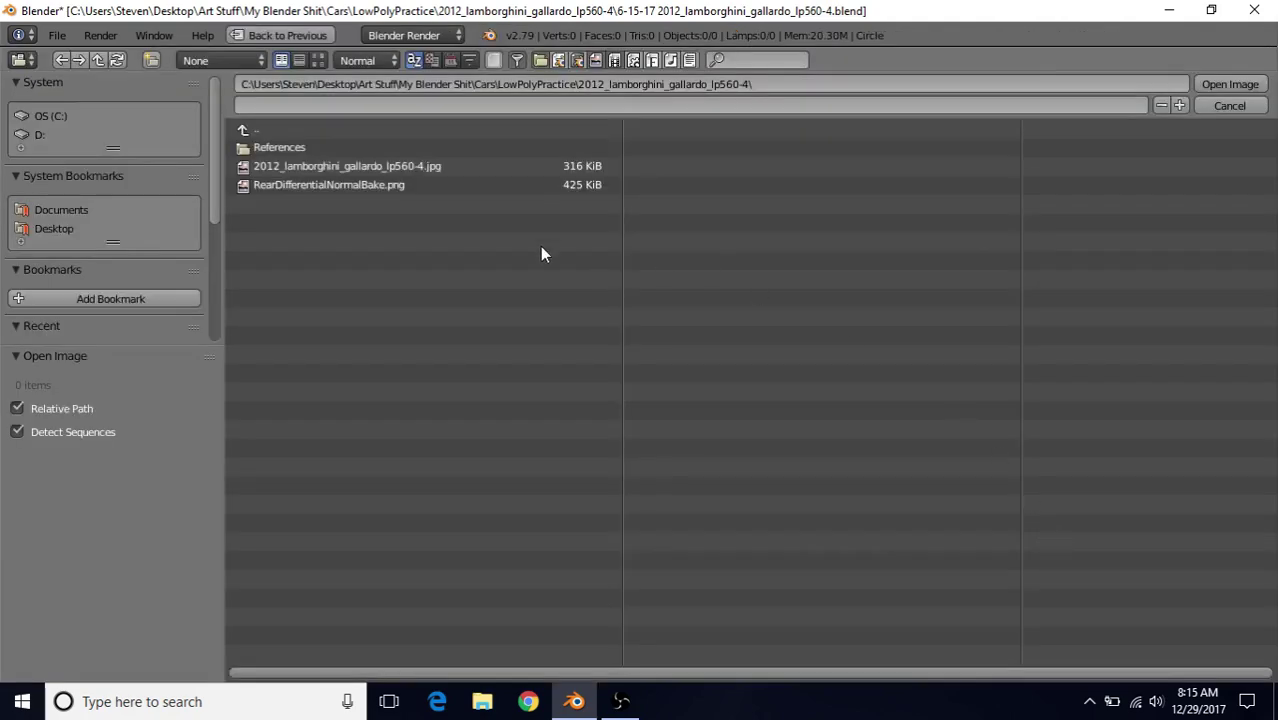
click(287, 151)
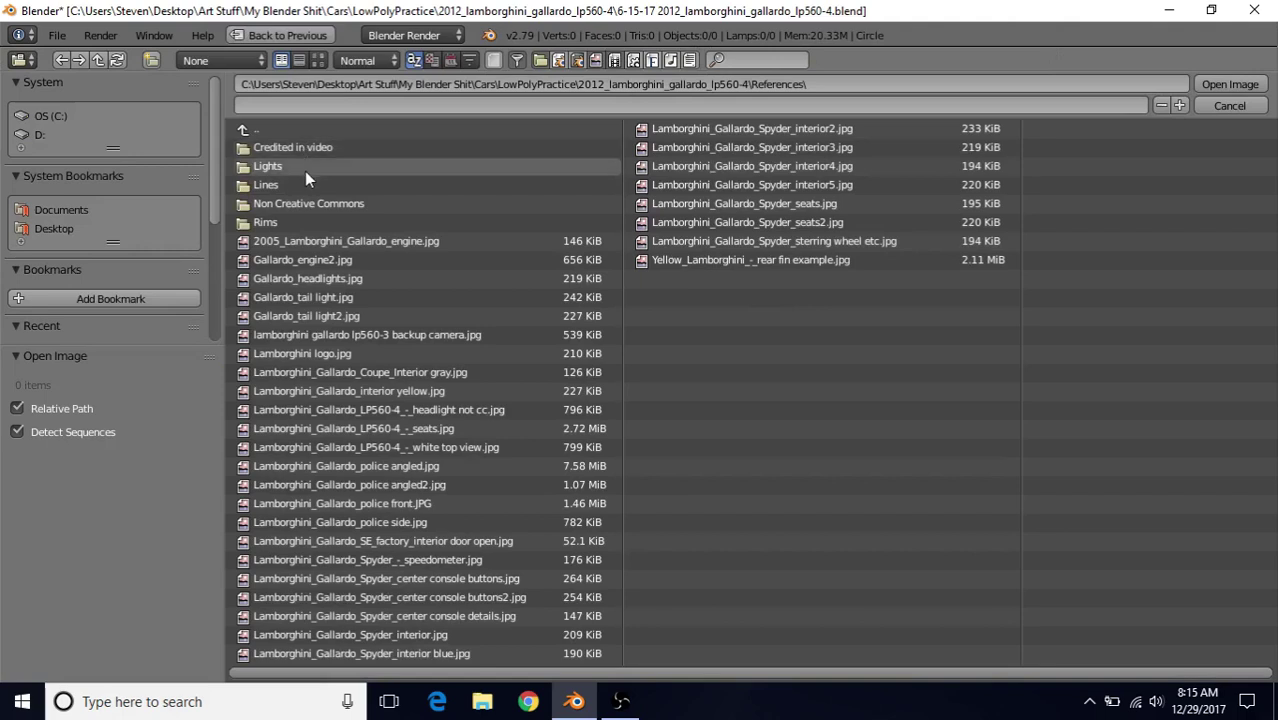
click(310, 147)
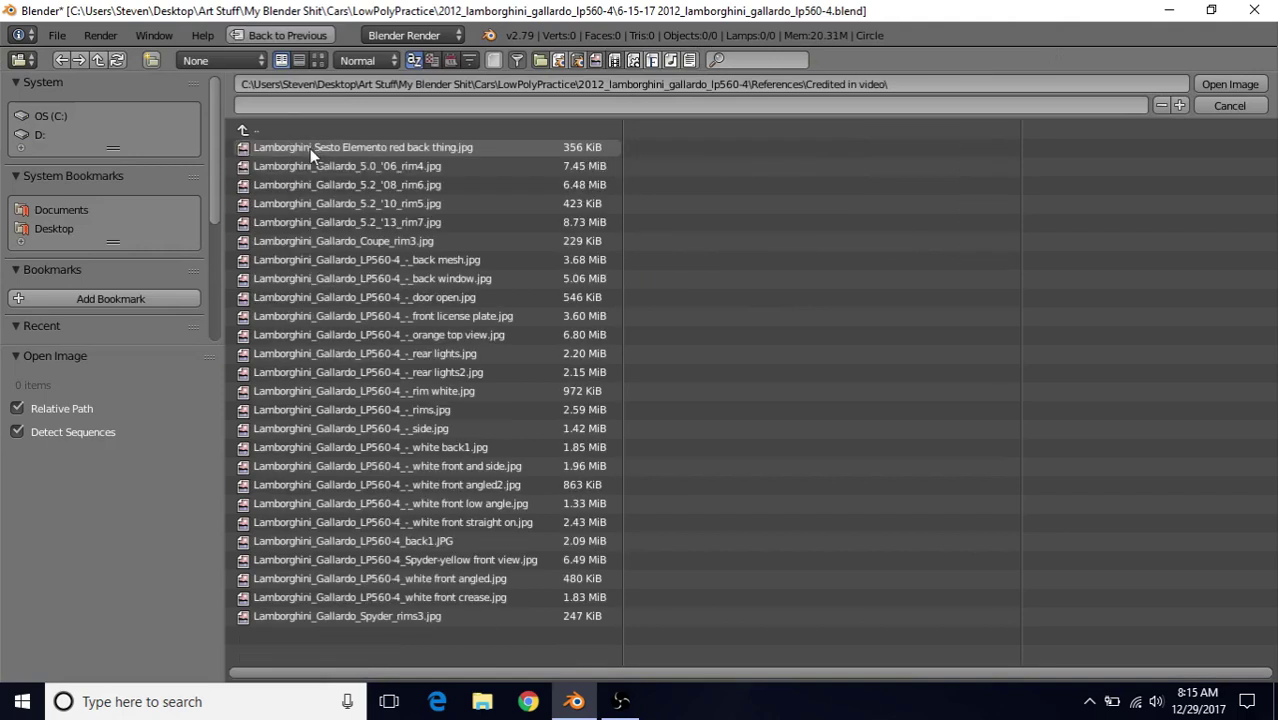
click(360, 223)
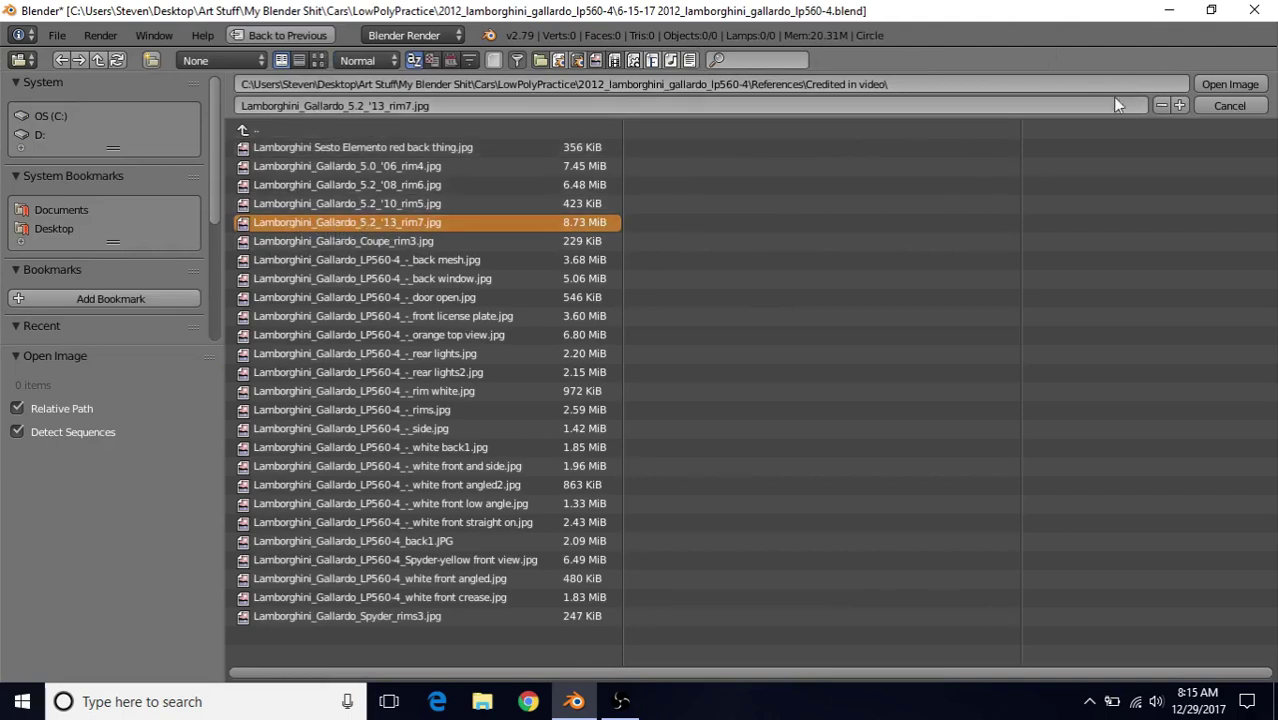
click(1230, 84)
- Examine the whole wheel in the reference photo, then its hub, lug nuts and upper spoke pairs up close
scroll(624, 345, down, 2)
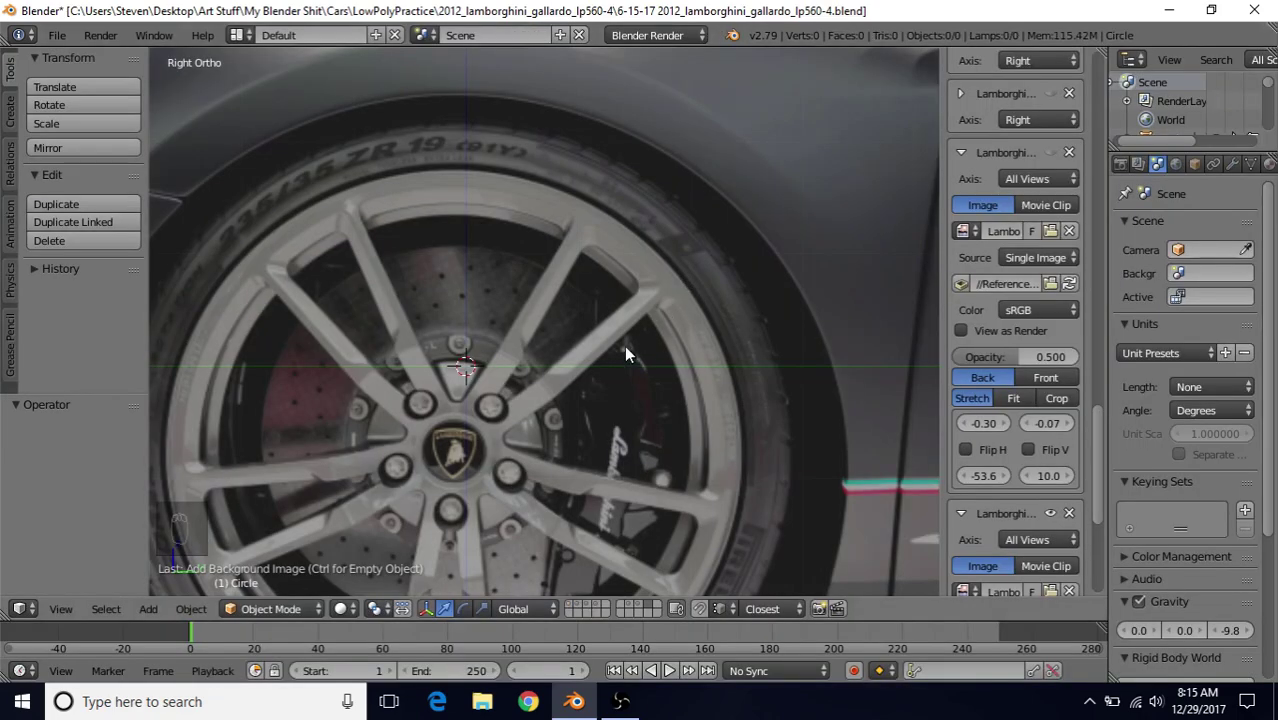
shift+middle_drag(572, 307, 605, 213)
scroll(607, 221, up, 1)
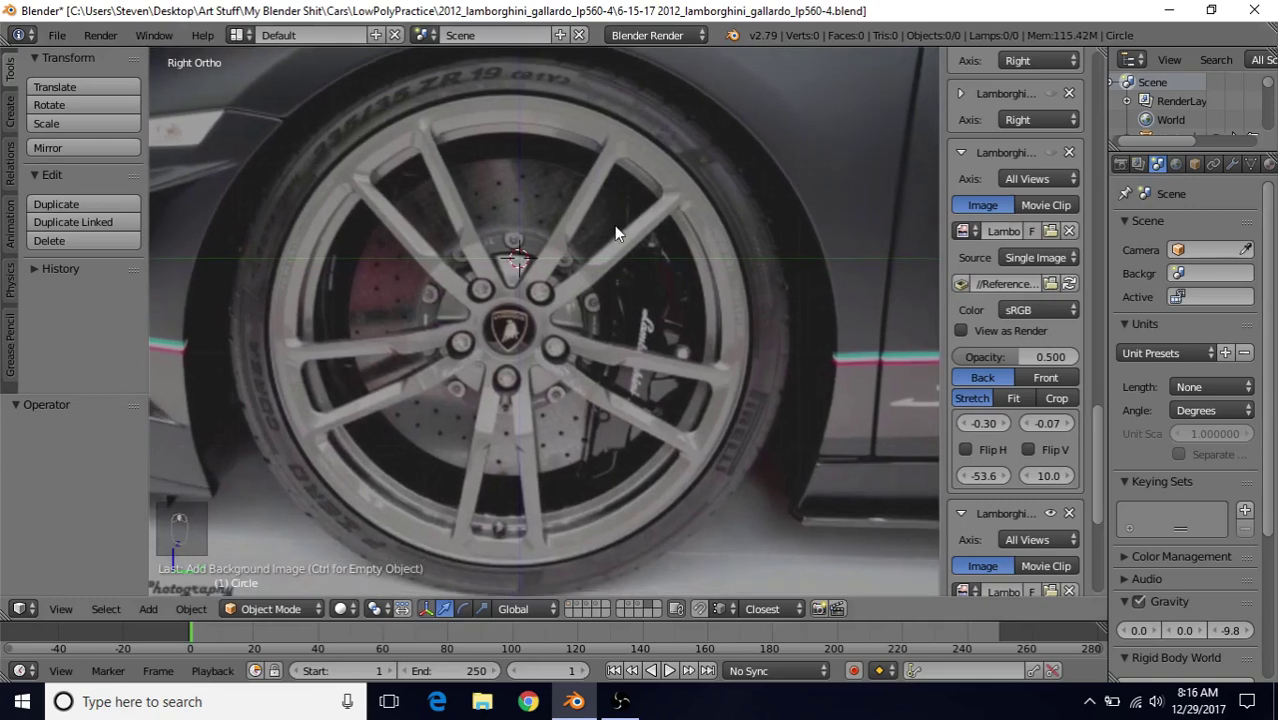
scroll(555, 314, down, 1)
shift+middle_drag(642, 252, 660, 254)
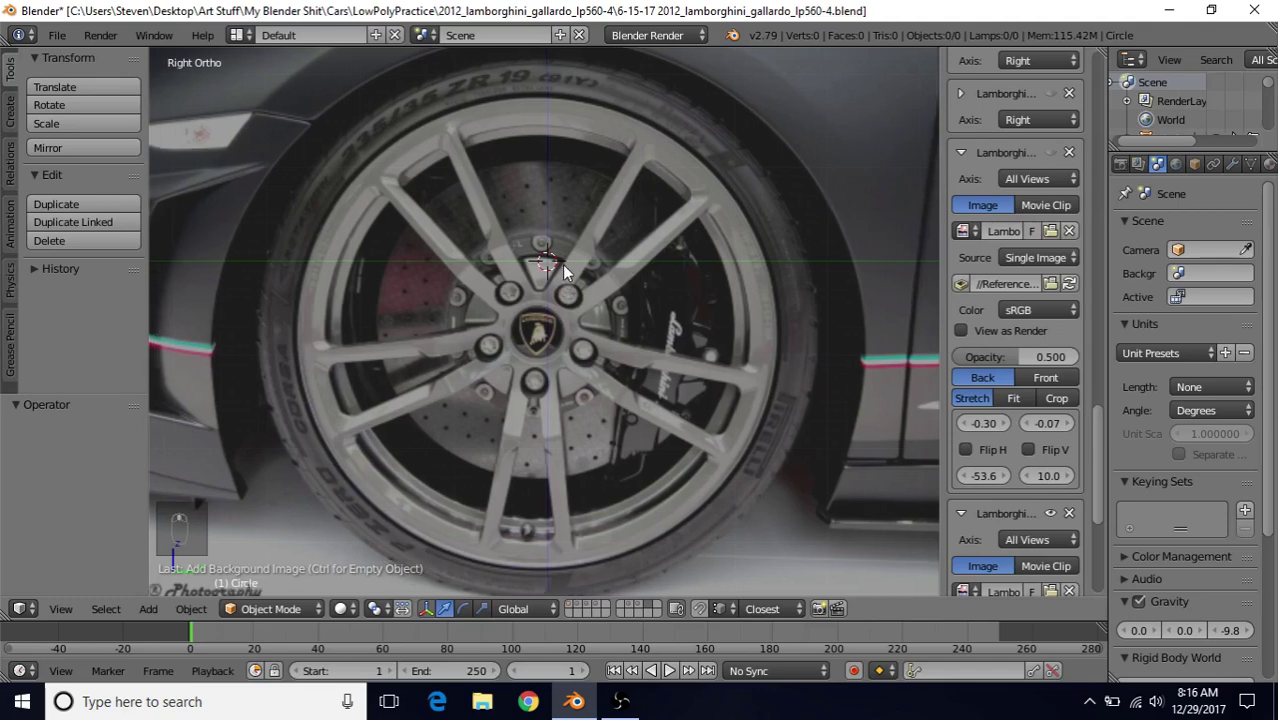
scroll(562, 264, up, 3)
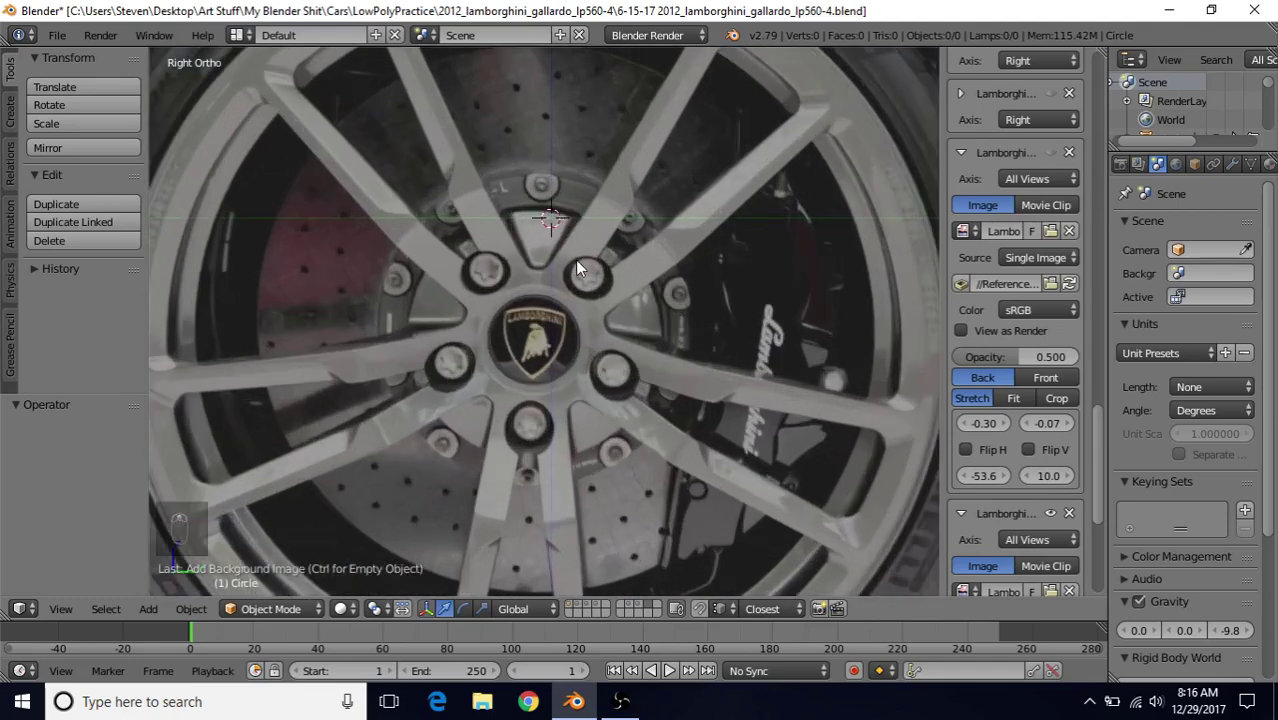
shift+middle_drag(563, 264, 579, 389)
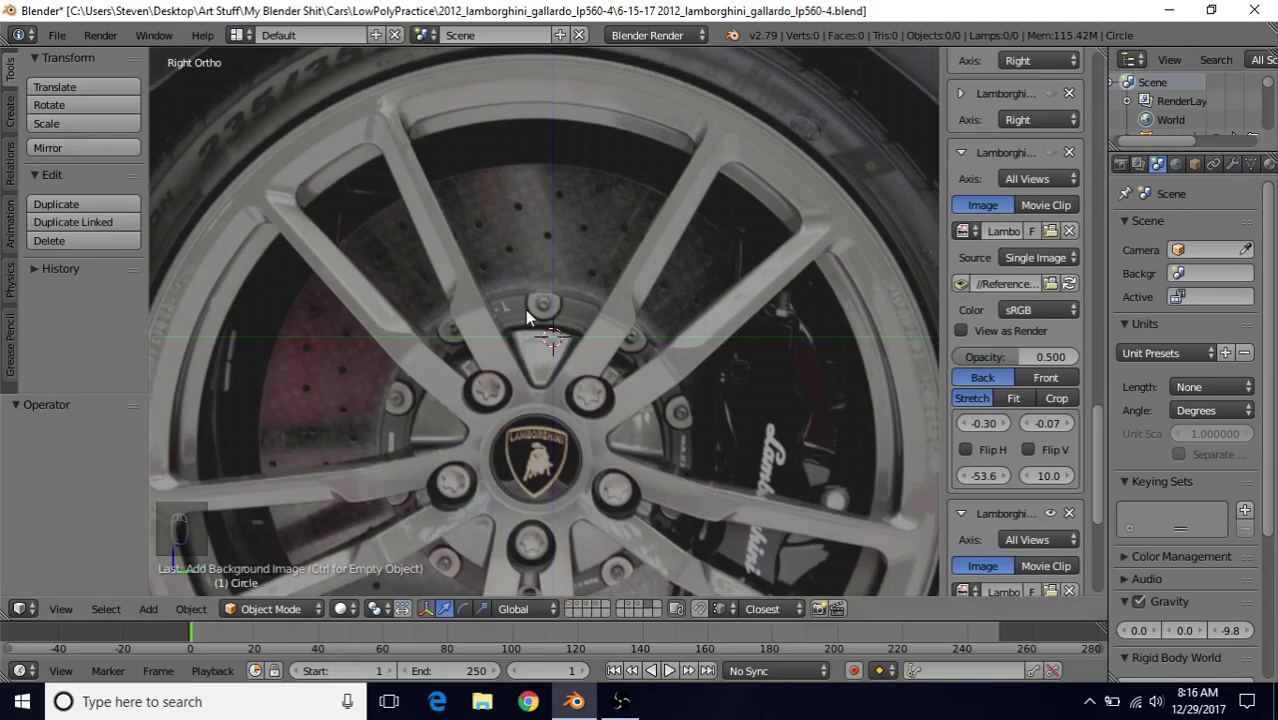
shift+middle_drag(590, 305, 598, 297)
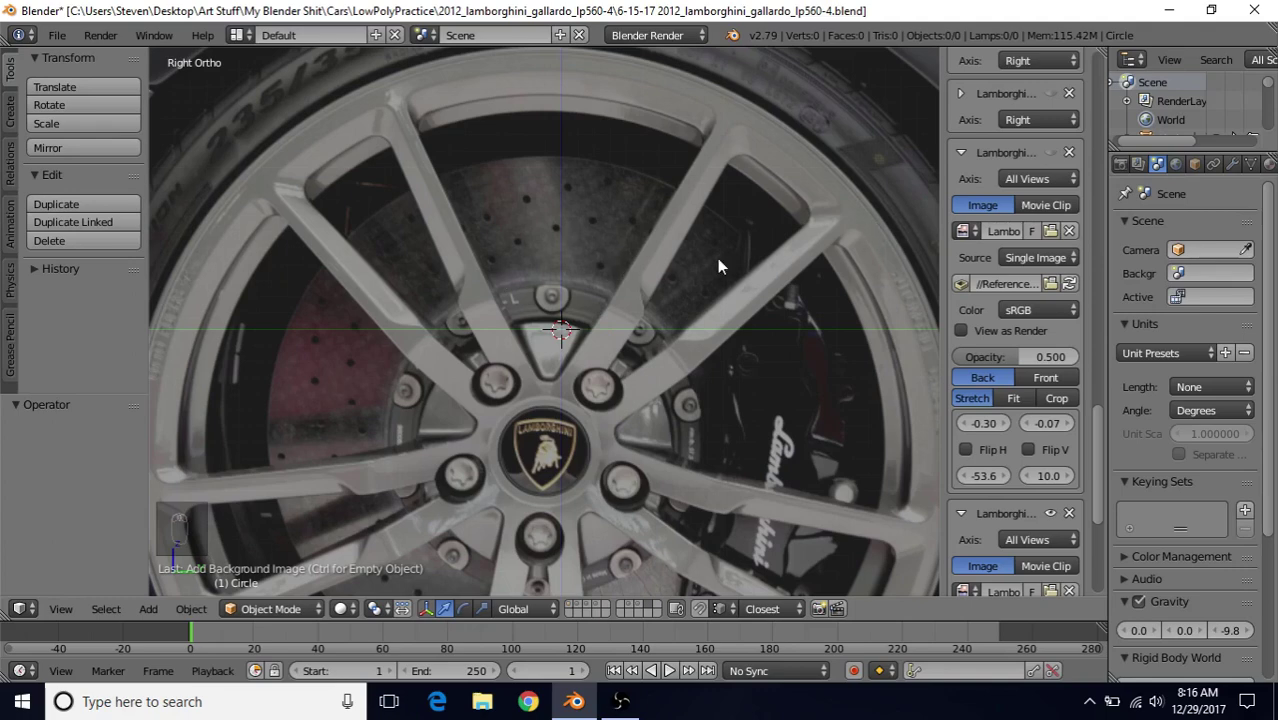
scroll(622, 310, up, 1)
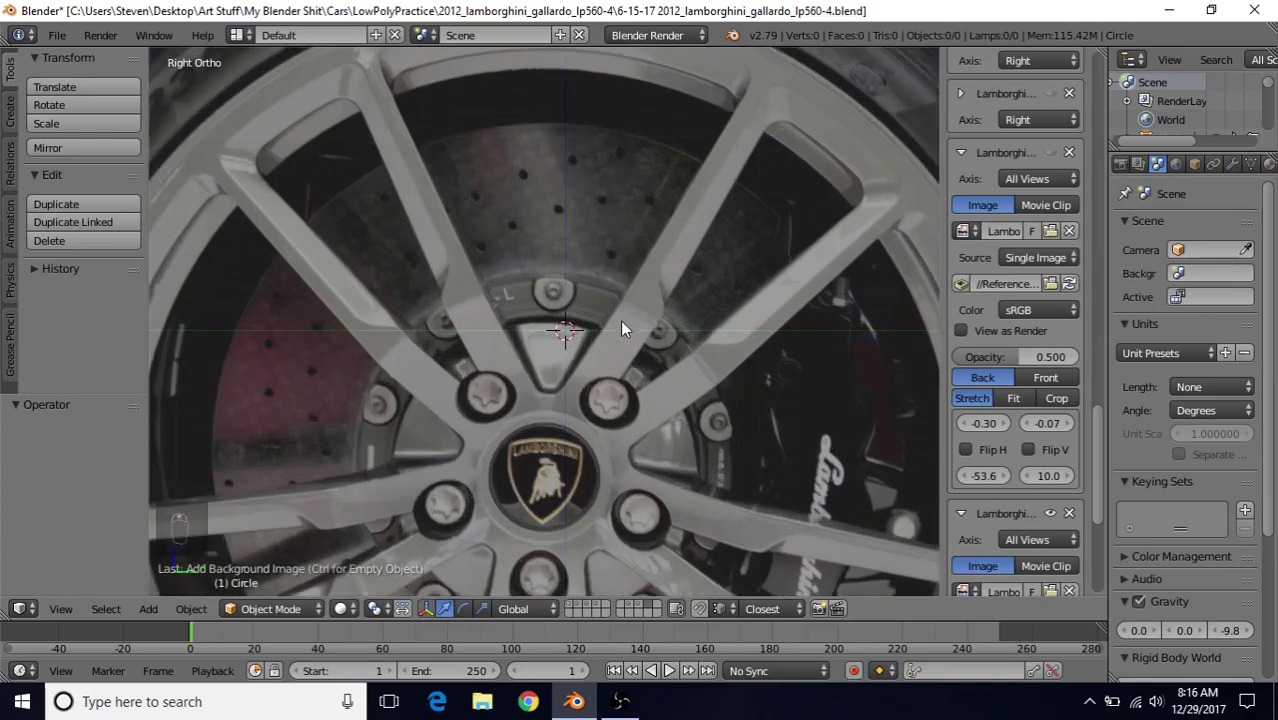
shift+middle_drag(620, 320, 620, 366)
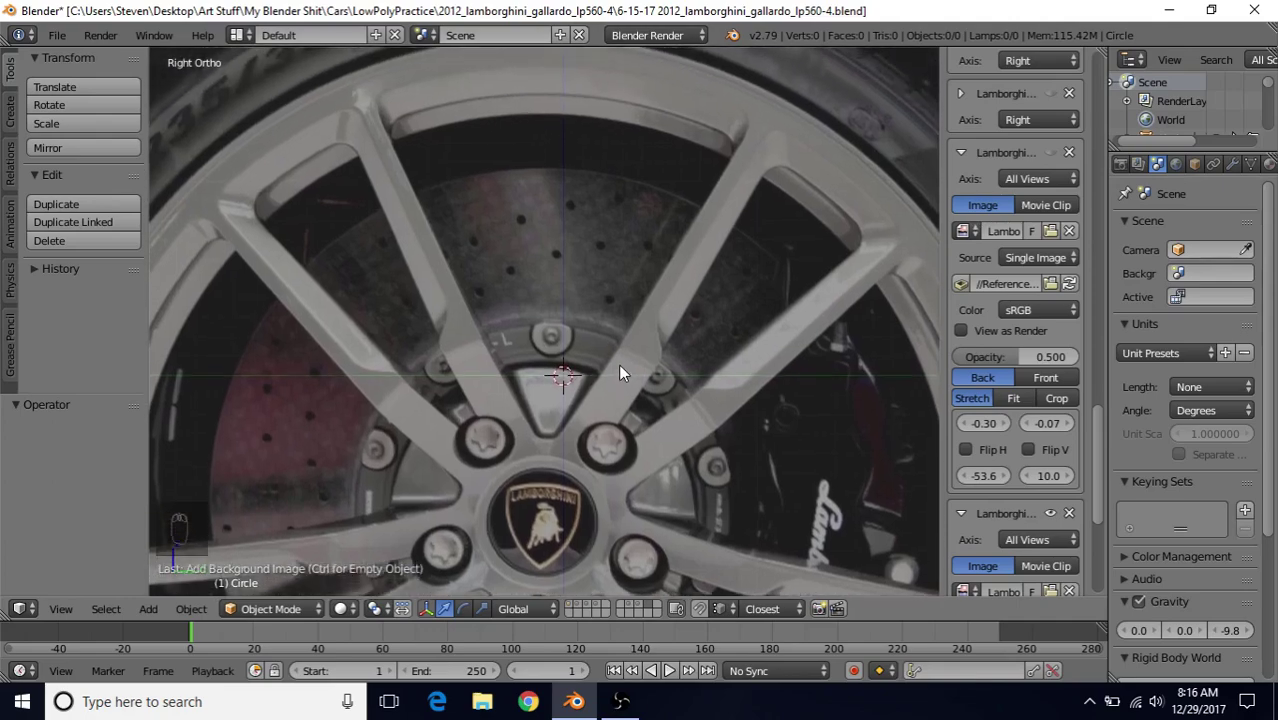
scroll(591, 381, down, 3)
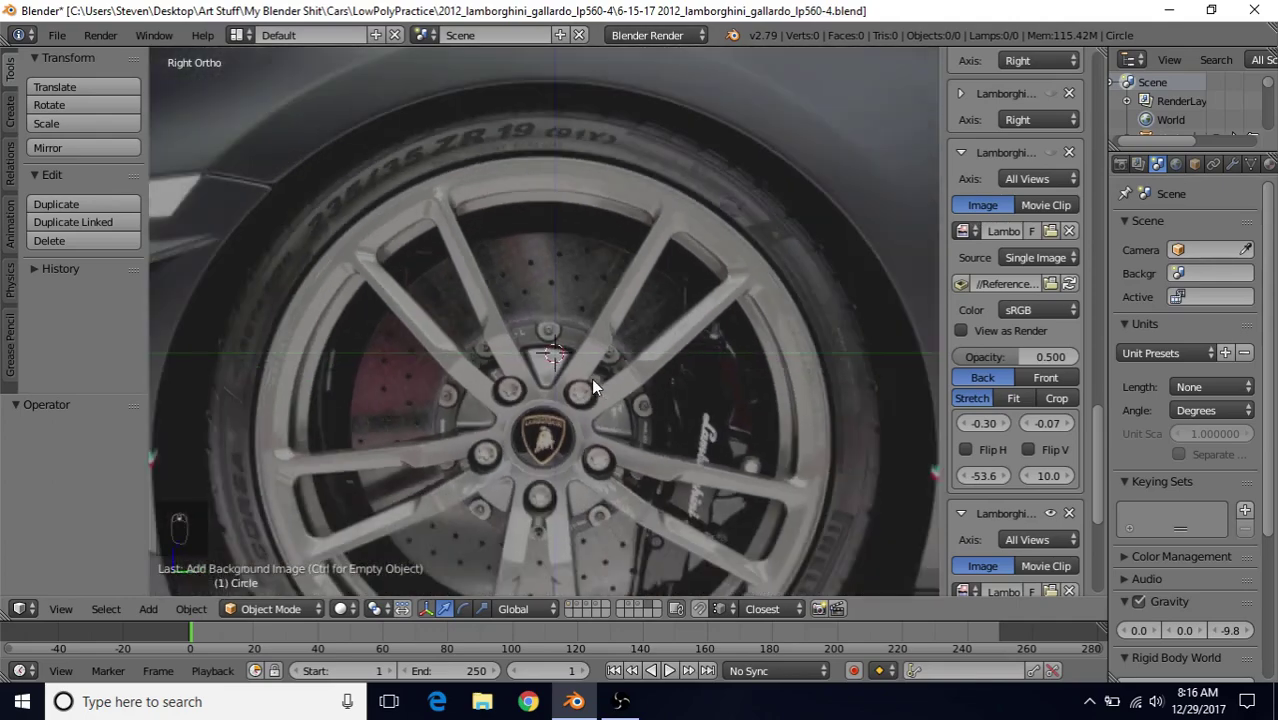
scroll(591, 381, up, 3)
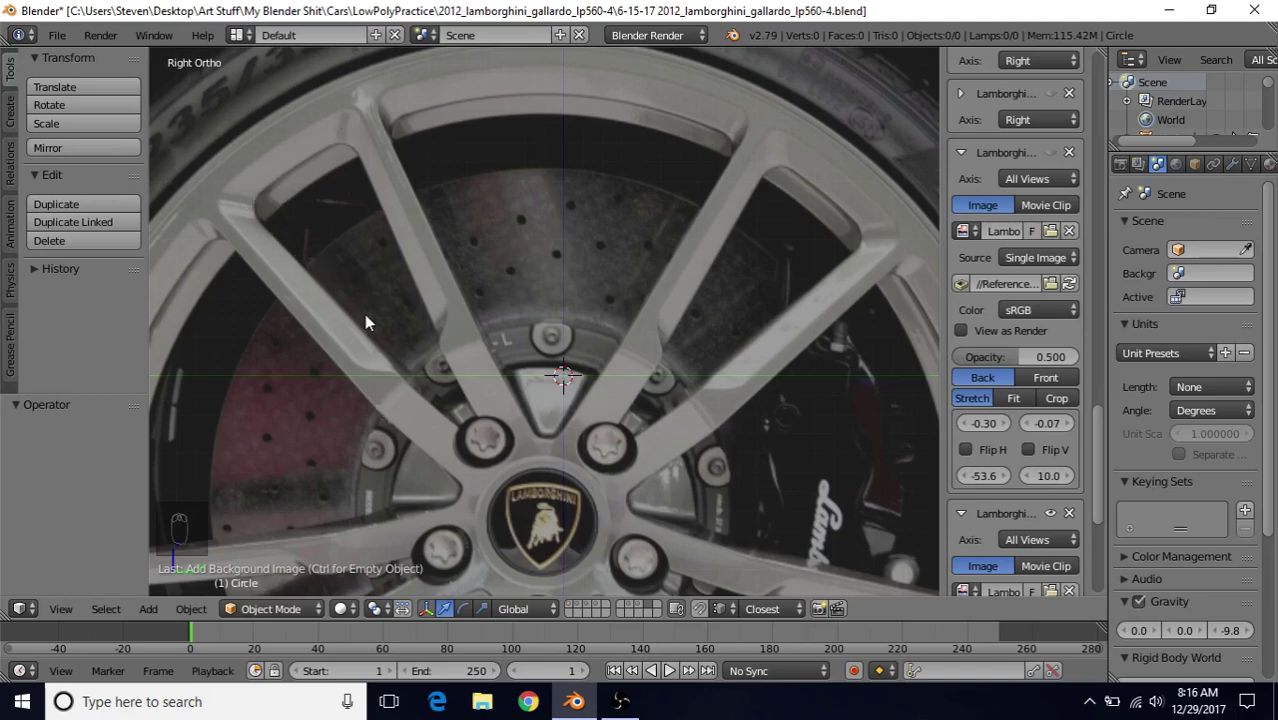
- Compare the rim's lower spoke pair with the upper spoke pairs to judge their shape and repetition
shift+middle_drag(423, 374, 494, 333)
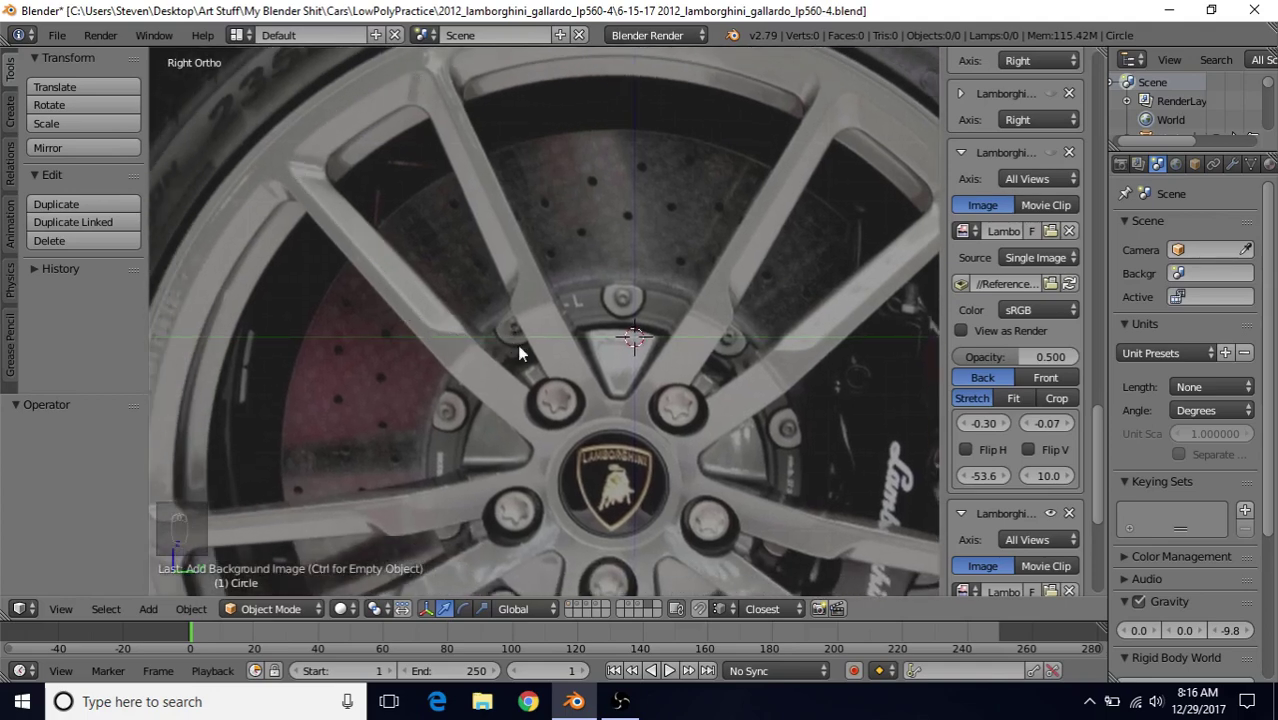
scroll(557, 432, down, 2)
shift+middle_drag(615, 380, 616, 246)
shift+middle_drag(612, 347, 625, 245)
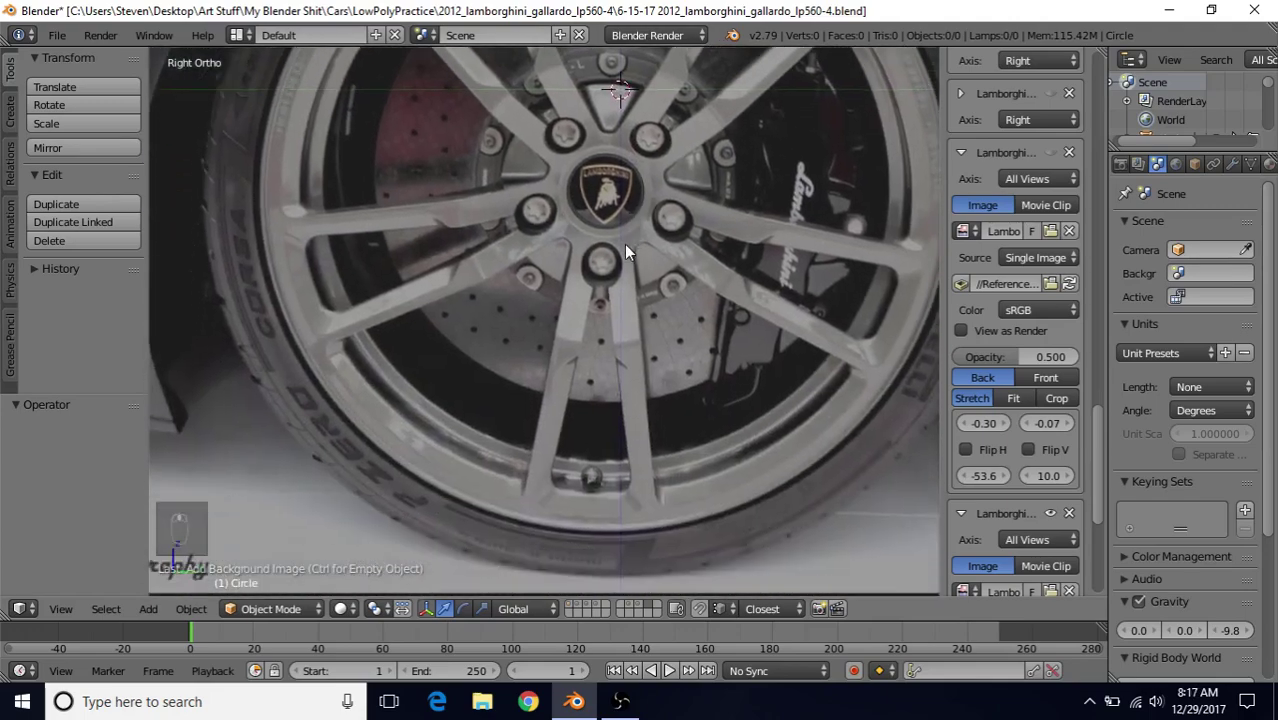
scroll(585, 391, up, 5)
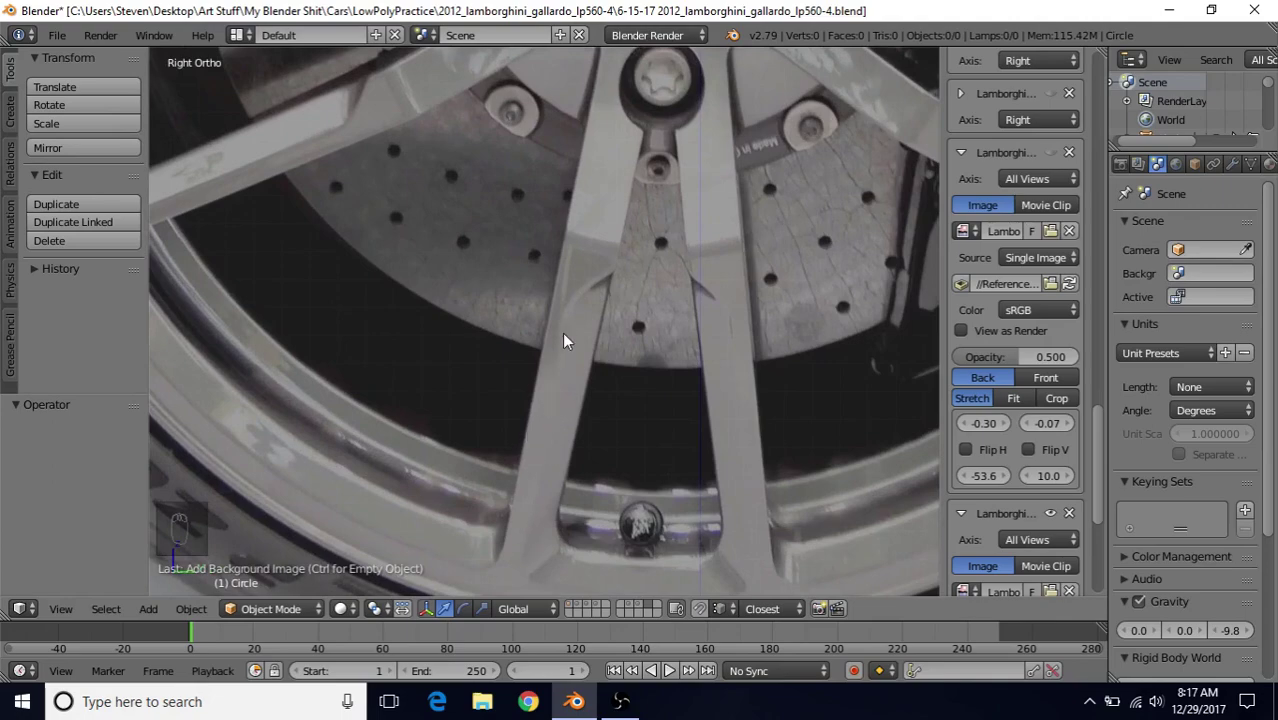
scroll(562, 340, down, 4)
shift+middle_drag(506, 146, 551, 474)
scroll(546, 330, up, 4)
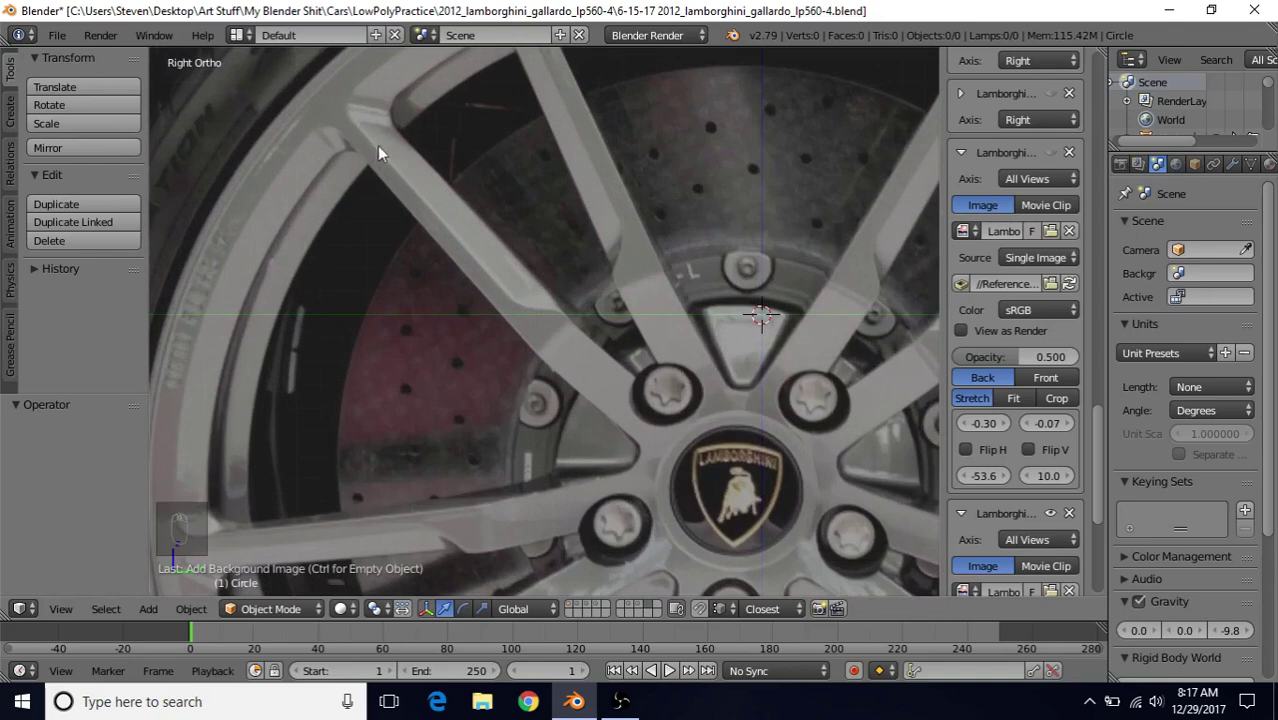
shift+middle_drag(549, 292, 549, 420)
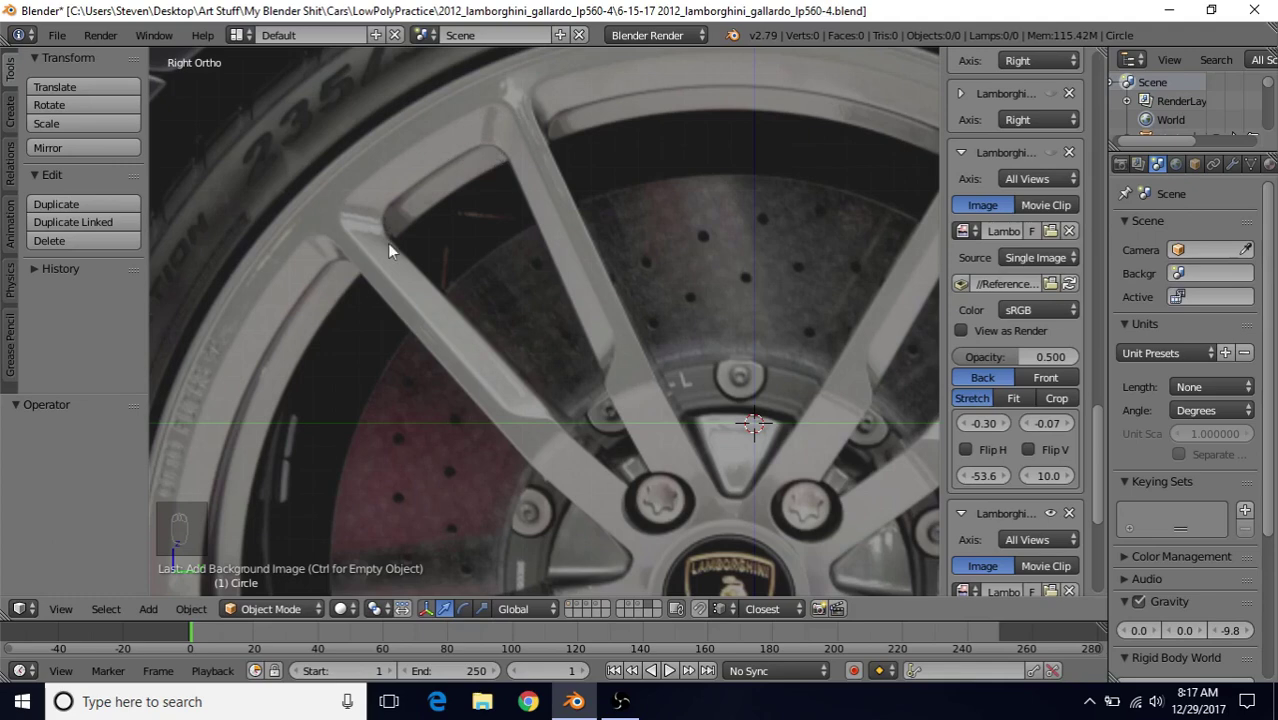
scroll(590, 422, down, 1)
shift+middle_drag(623, 351, 507, 279)
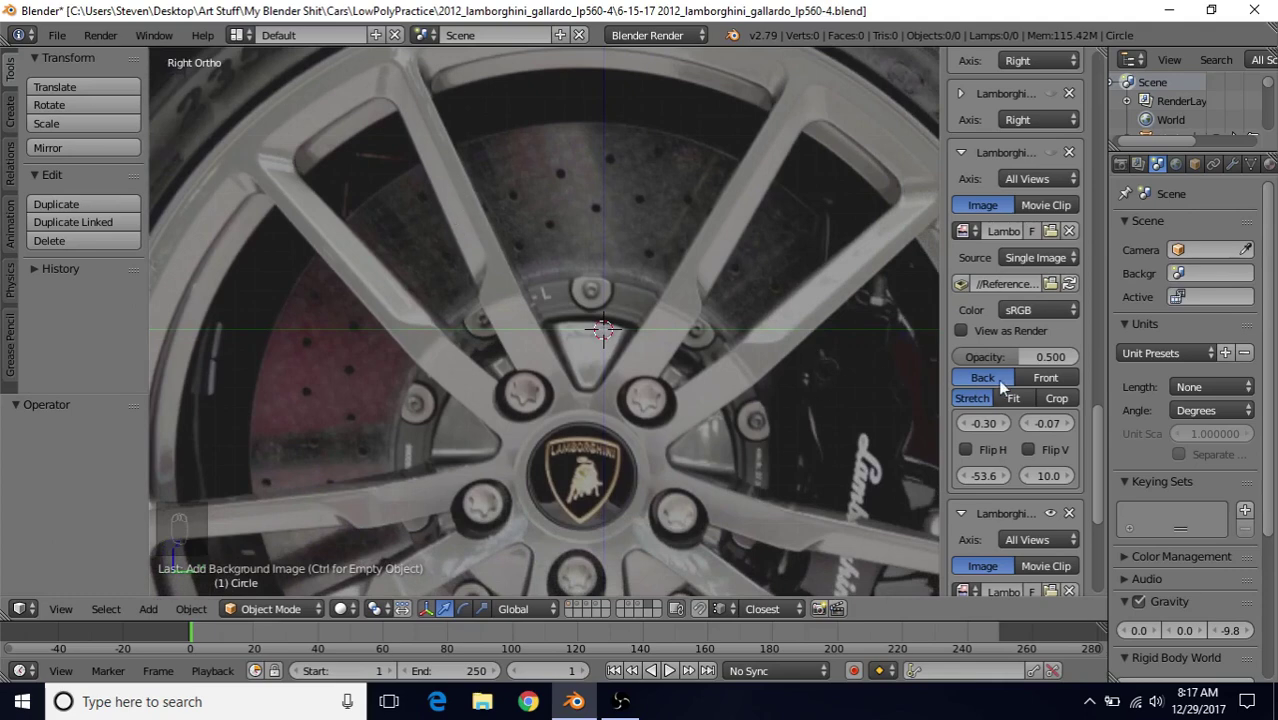
- Rotate the rim background image to 36° and offset it by X 0.37 and Y 0.79 to bring its hub near the origin
scroll(997, 380, down, 8)
scroll(1005, 415, down, 1)
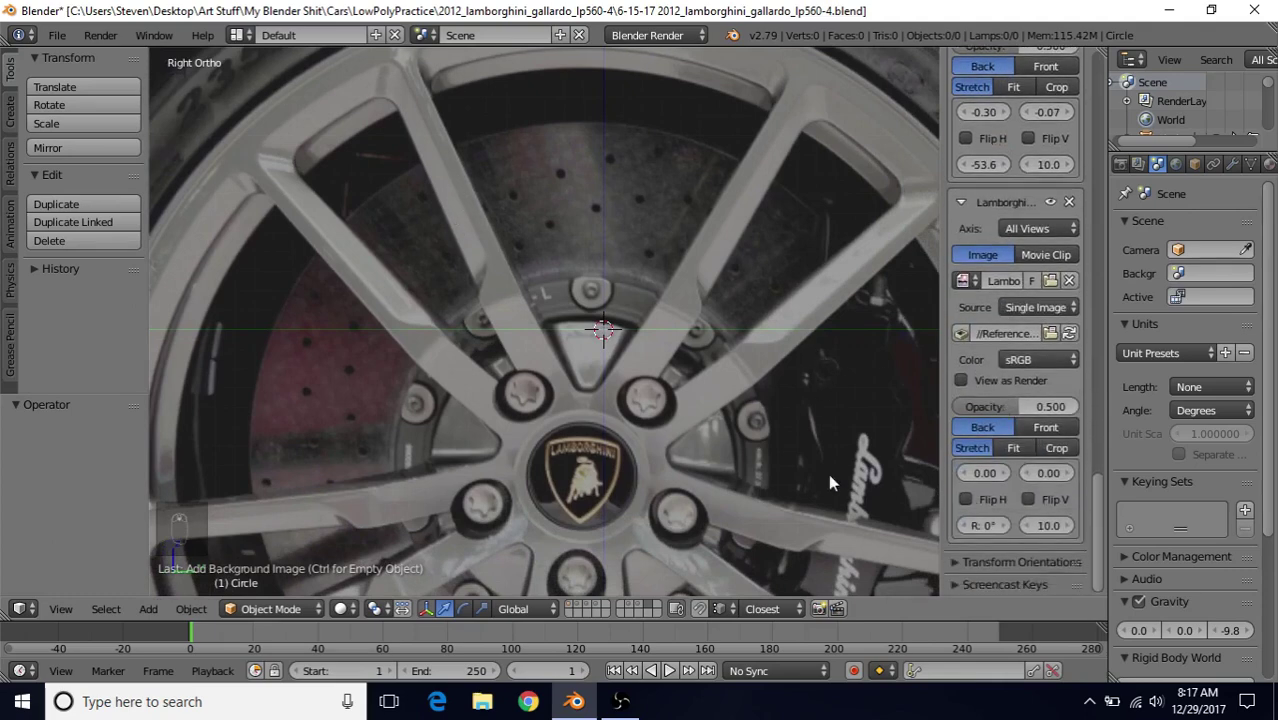
drag(983, 525, 1094, 525)
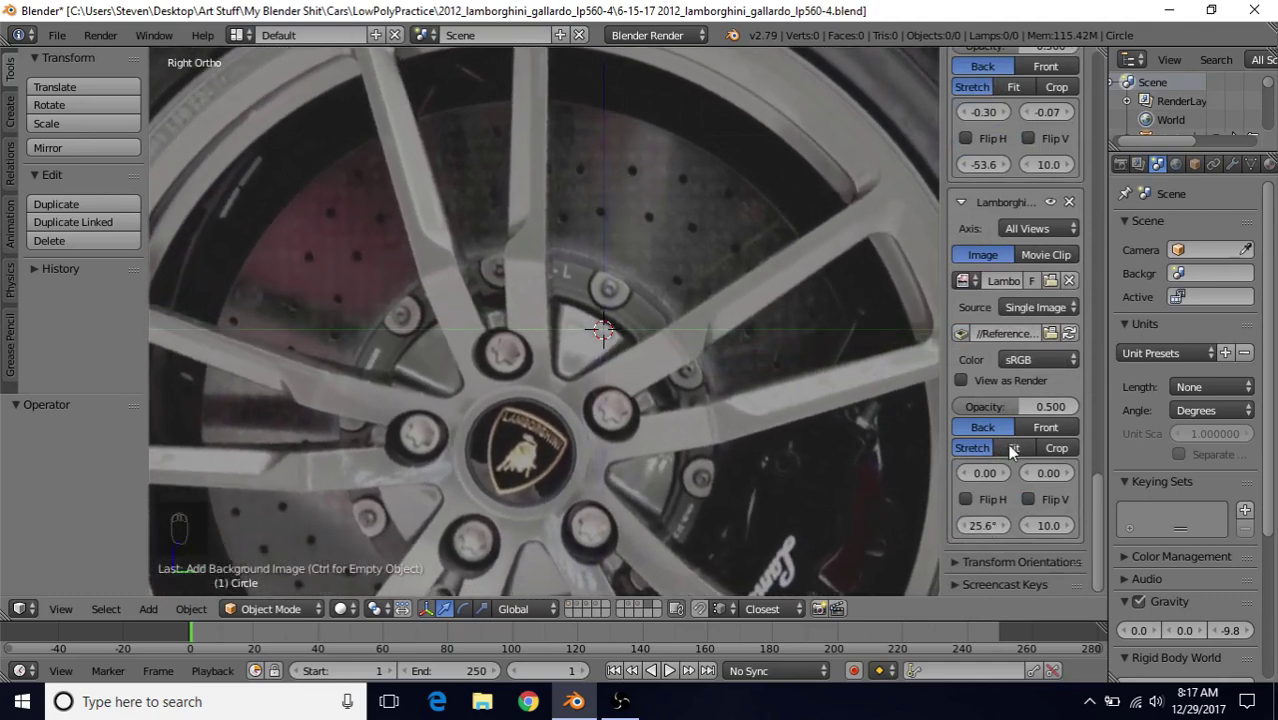
drag(987, 528, 992, 528)
mouse_move(982, 472)
mouse_down()
mouse_move(1063, 473)
mouse_move(985, 469)
mouse_up()
drag(980, 519, 998, 519)
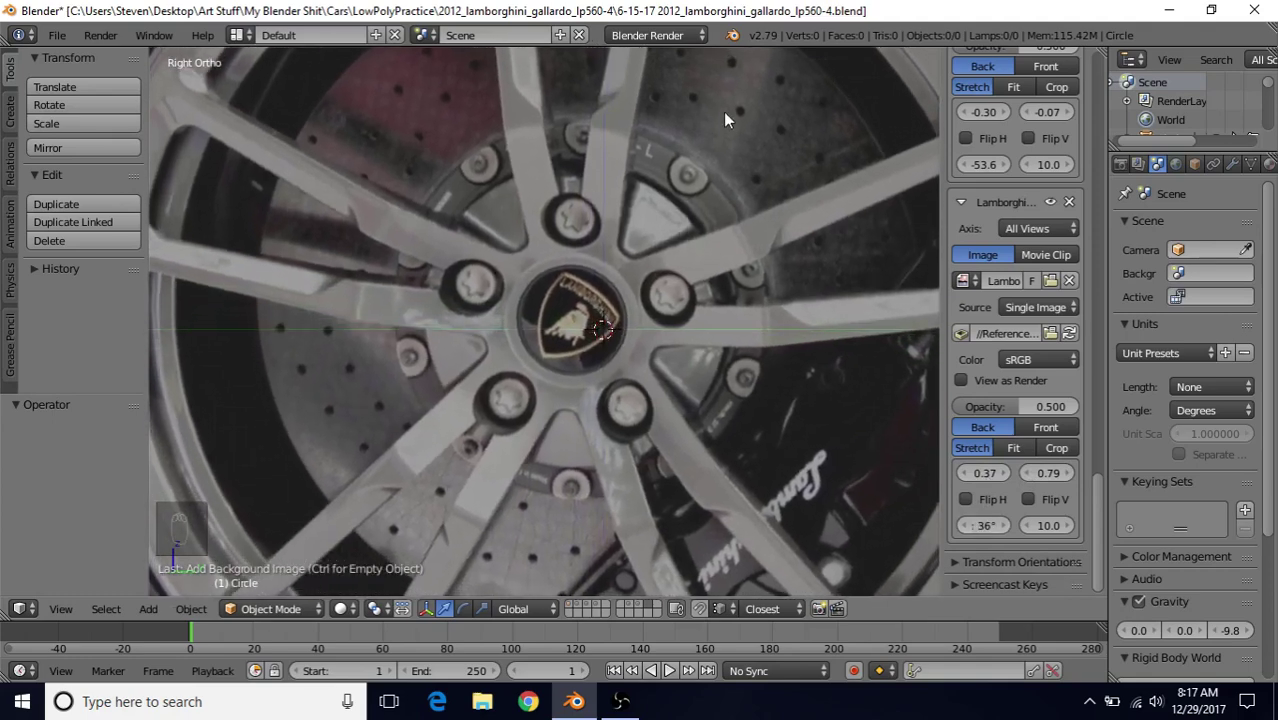
- Set the rim background image's X offset to 0.54 to line the hub up with the vertical axis
shift+middle_drag(723, 111, 649, 362)
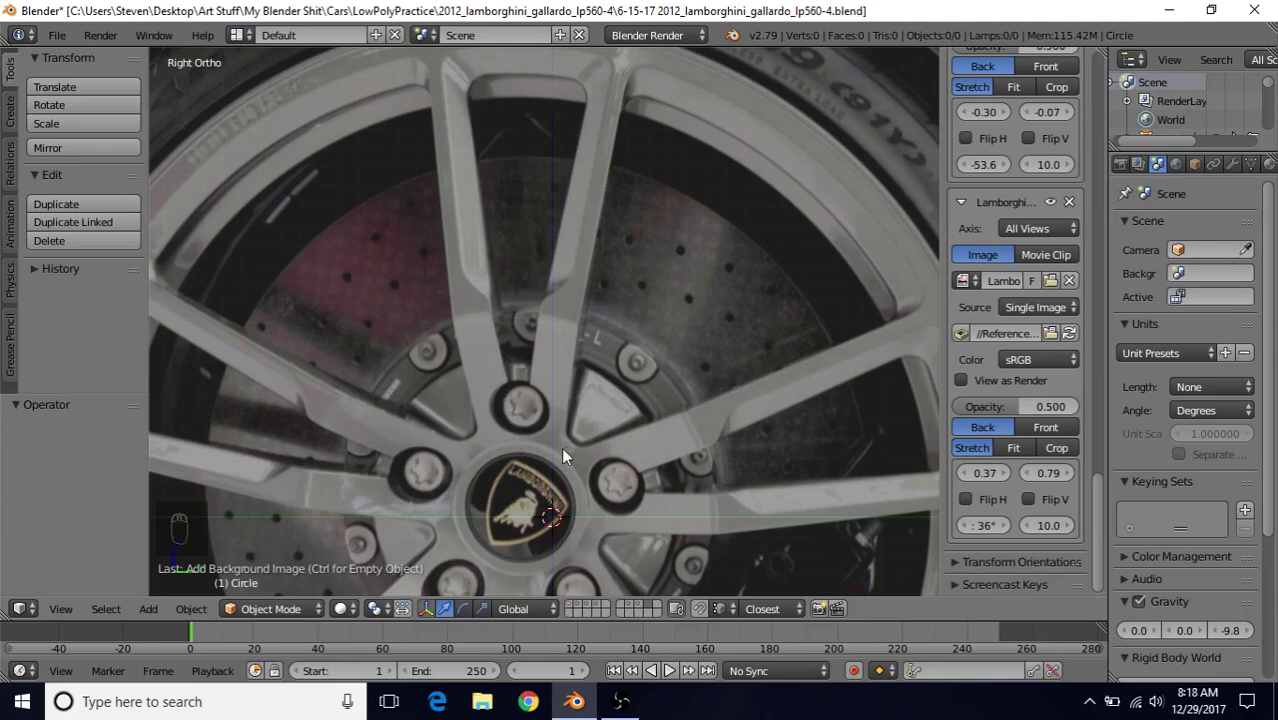
shift+middle_drag(575, 415, 598, 358)
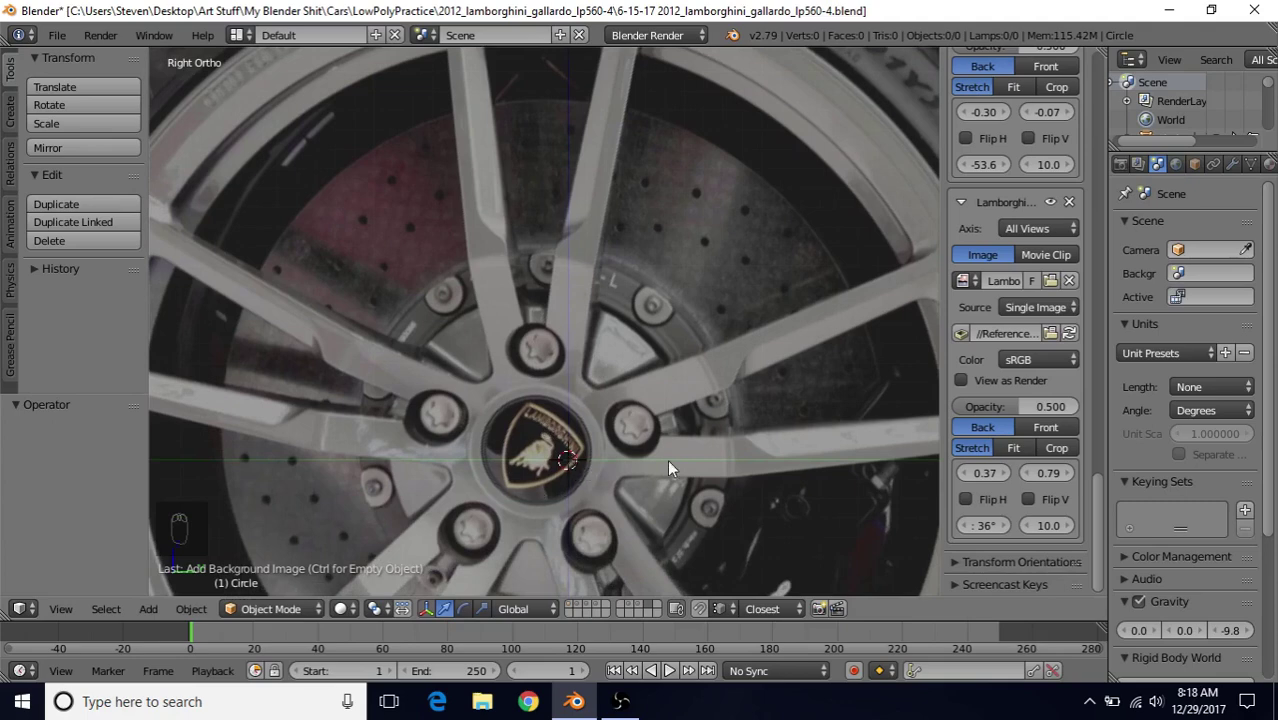
drag(978, 473, 1027, 473)
- Set the rim background image's rotation to 34.5° so a spoke pair straddles the vertical axis, and check the hub's alignment
shift+middle_drag(686, 242, 670, 357)
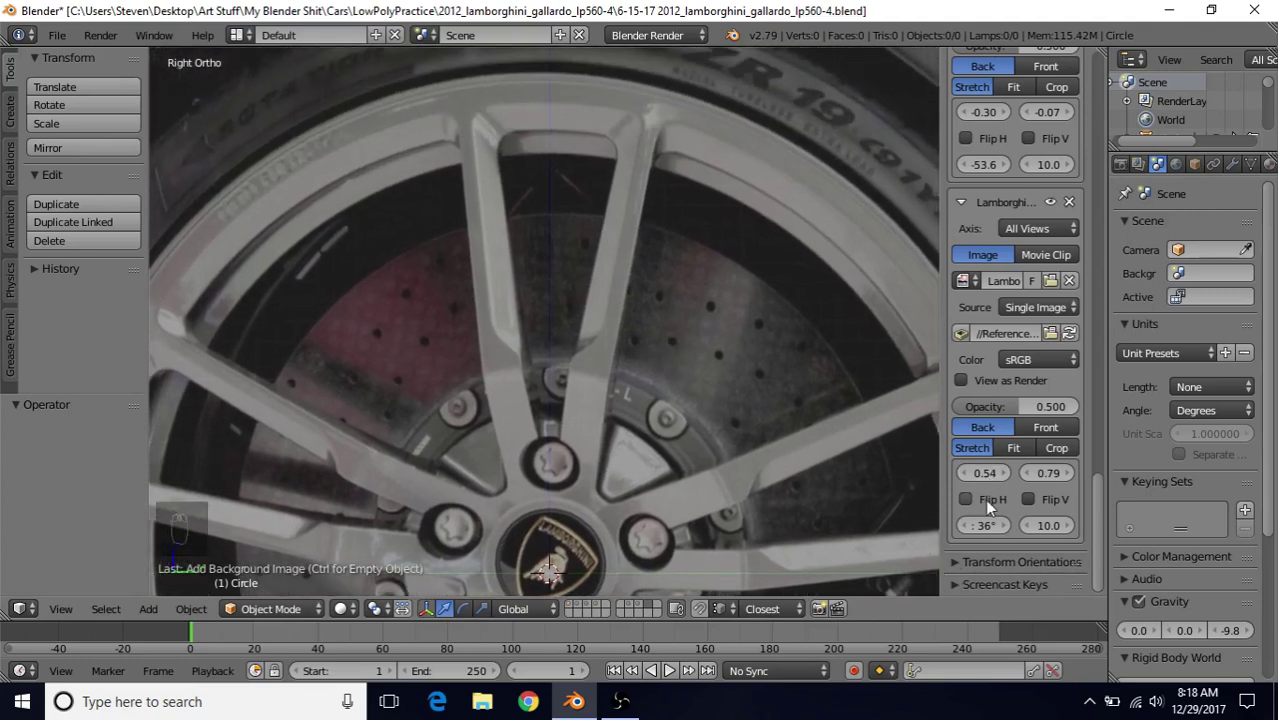
drag(986, 525, 977, 525)
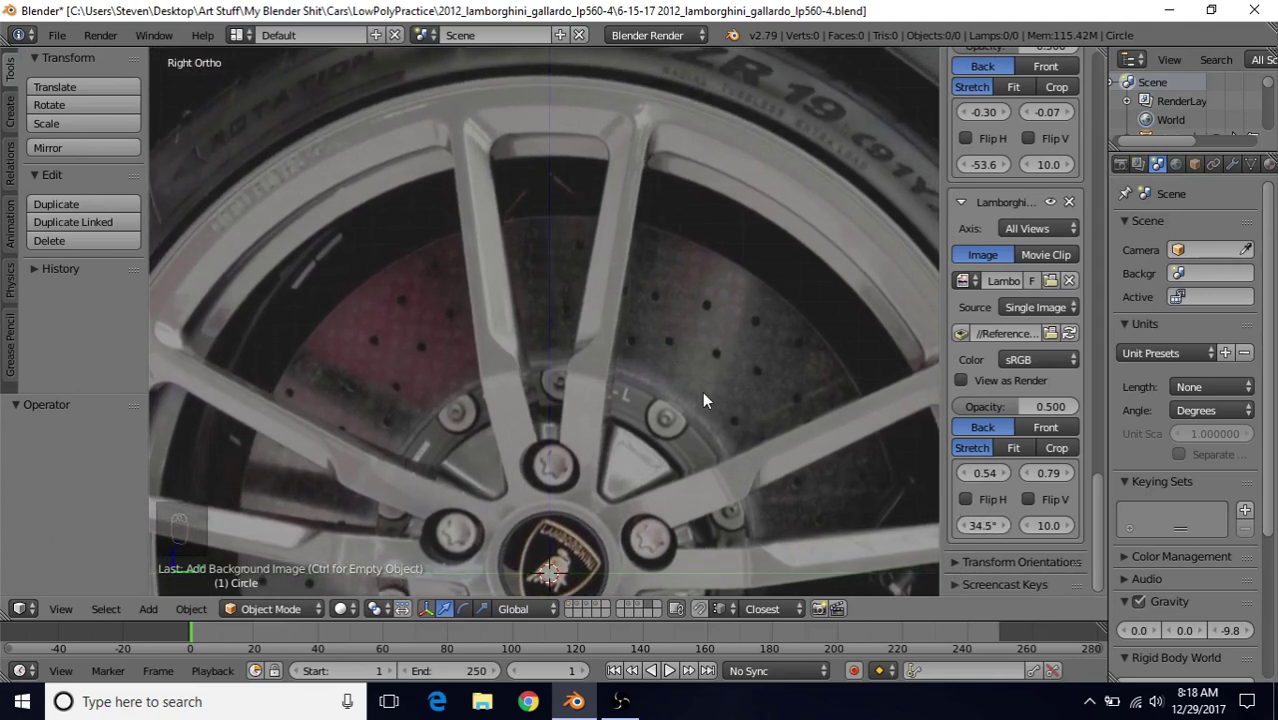
shift+middle_drag(702, 391, 707, 355)
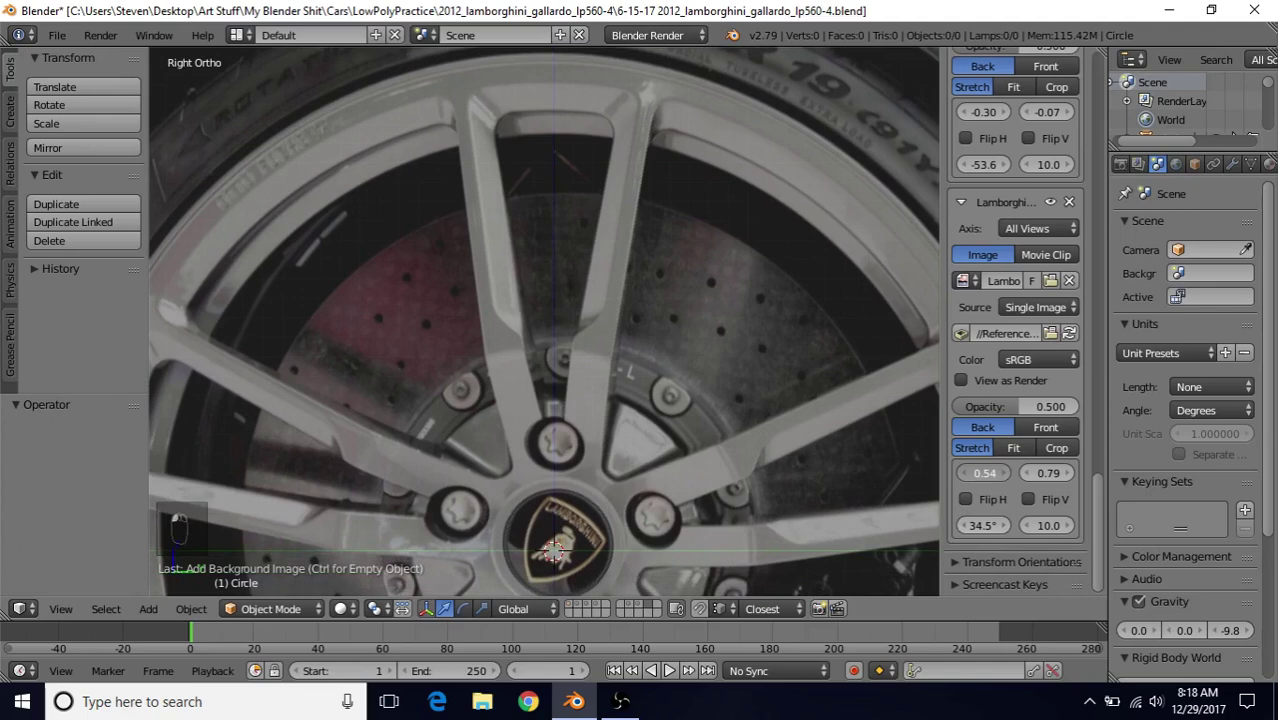
drag(984, 473, 984, 473)
scroll(605, 345, down, 2)
scroll(628, 270, up, 5)
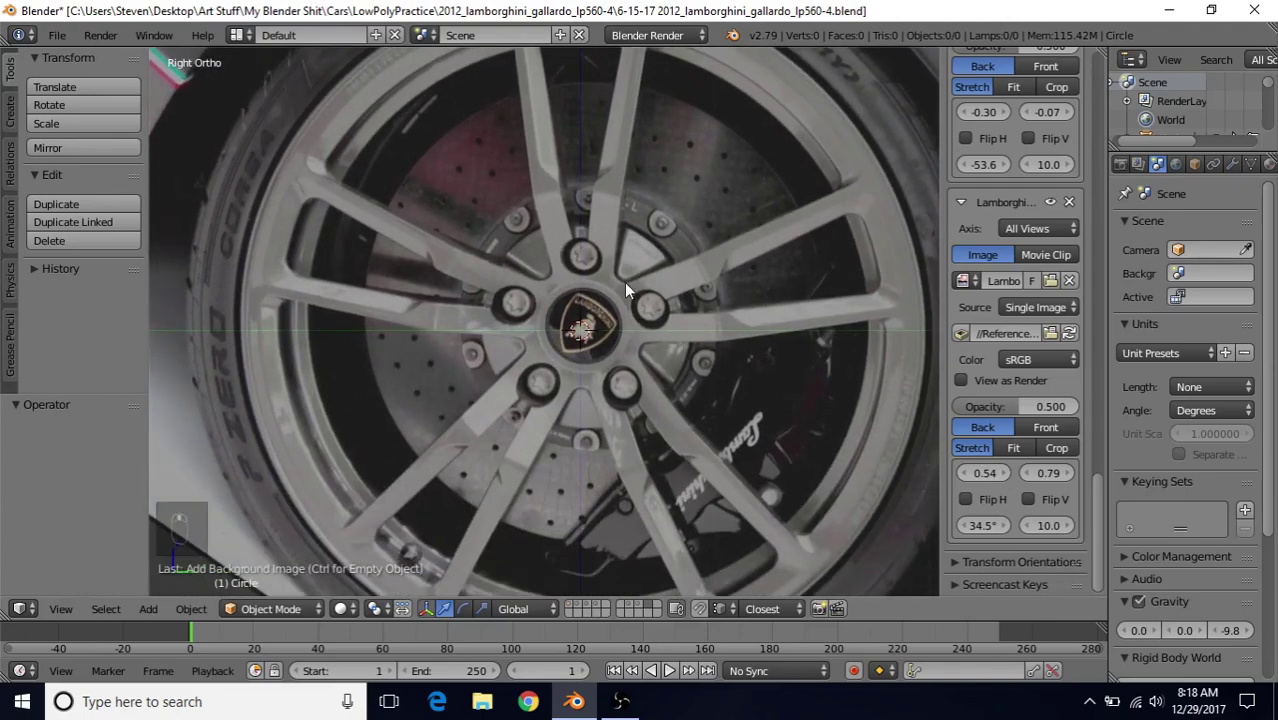
scroll(585, 298, up, 2)
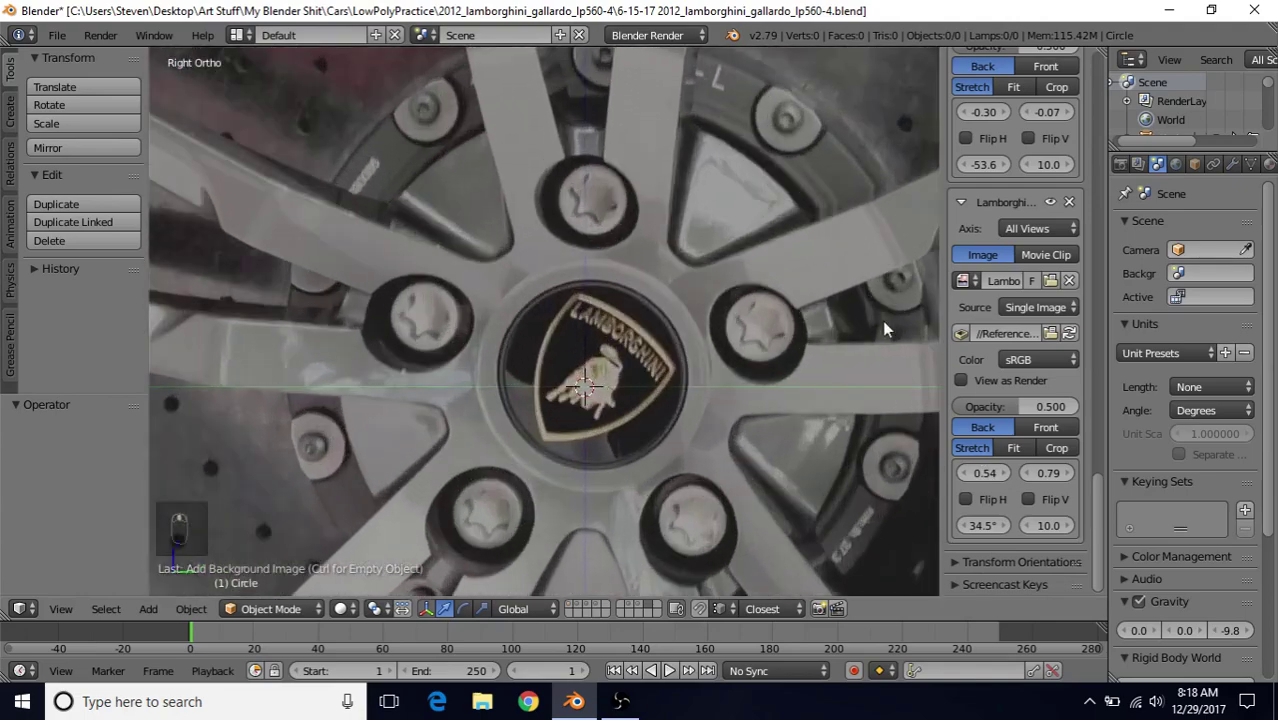
- Set the rim background image's Y offset to 0.73 to centre the hub on the horizontal axis
drag(1046, 473, 1015, 473)
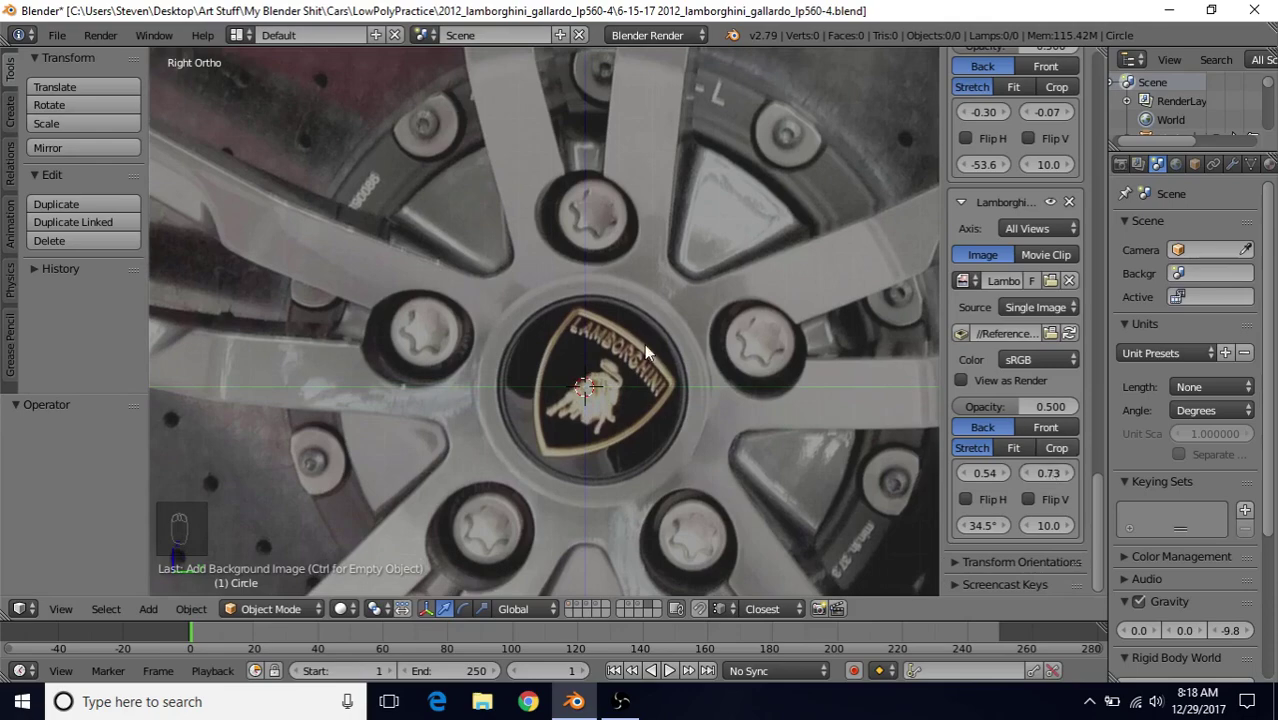
scroll(603, 348, down, 7)
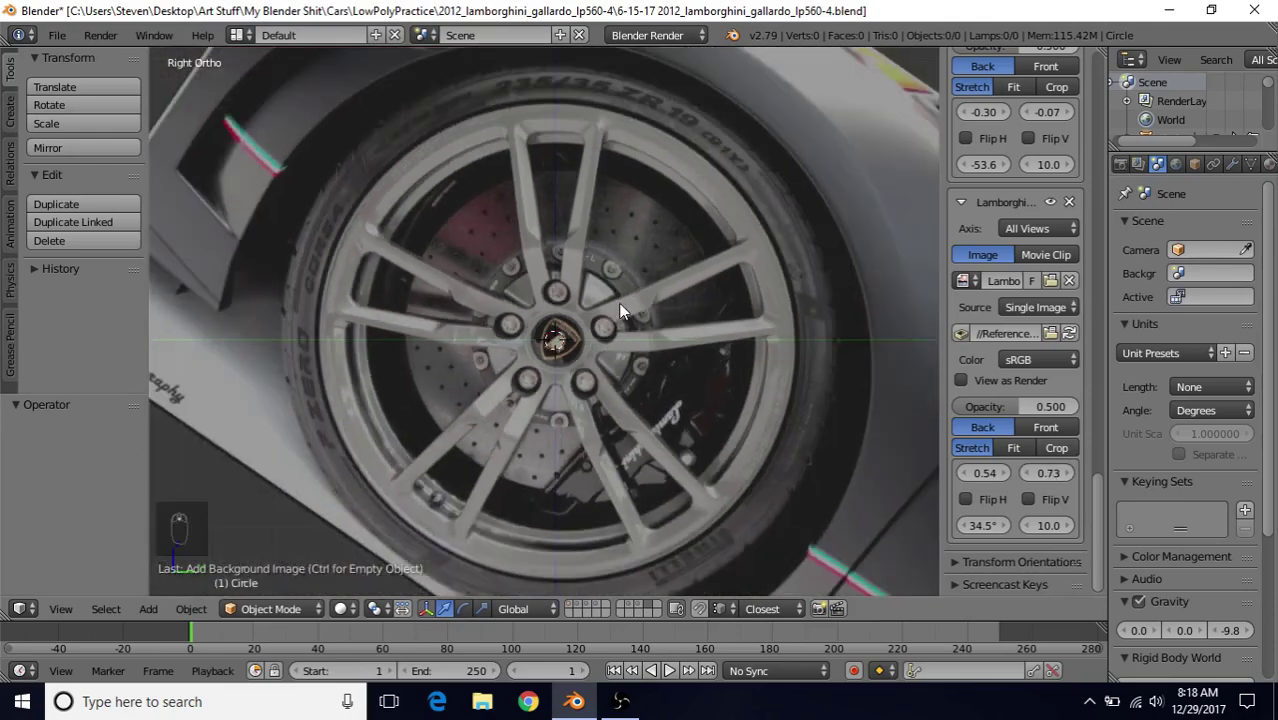
scroll(618, 303, up, 2)
scroll(624, 311, up, 1)
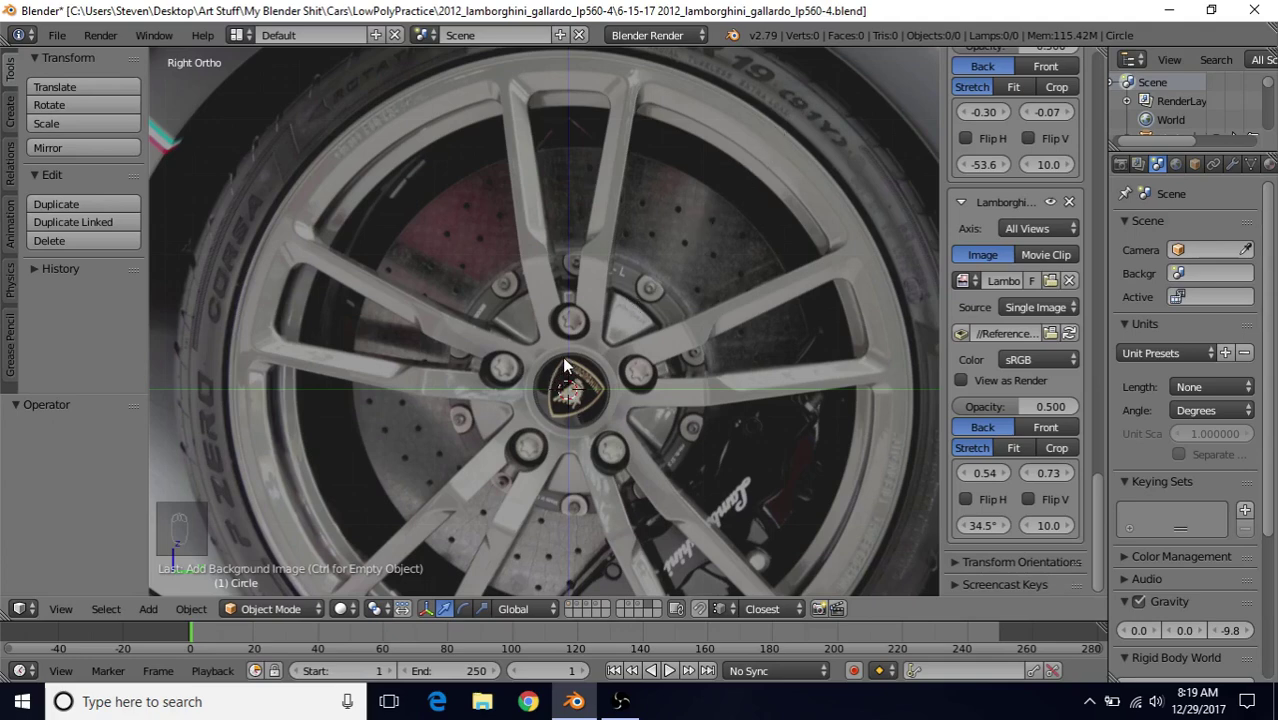
shift+middle_drag(565, 366, 572, 370)
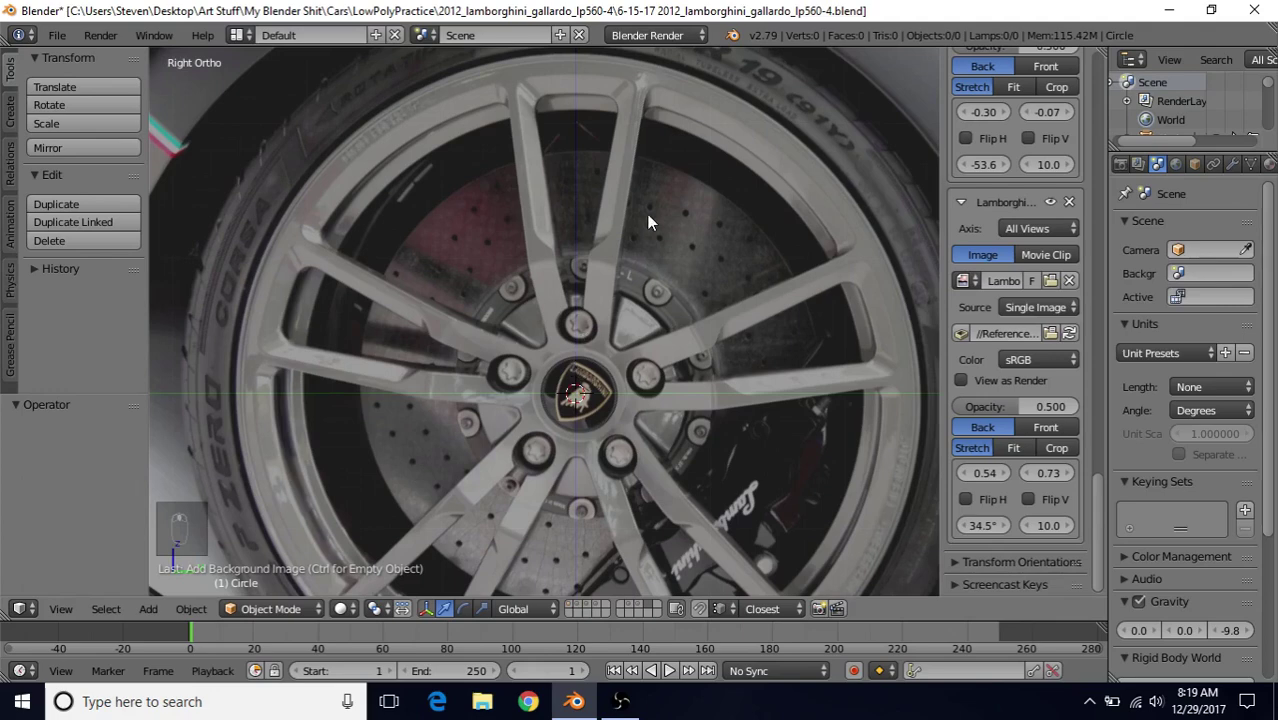
- Add a mesh circle with 5 vertices at the rim's hub
click(12, 118)
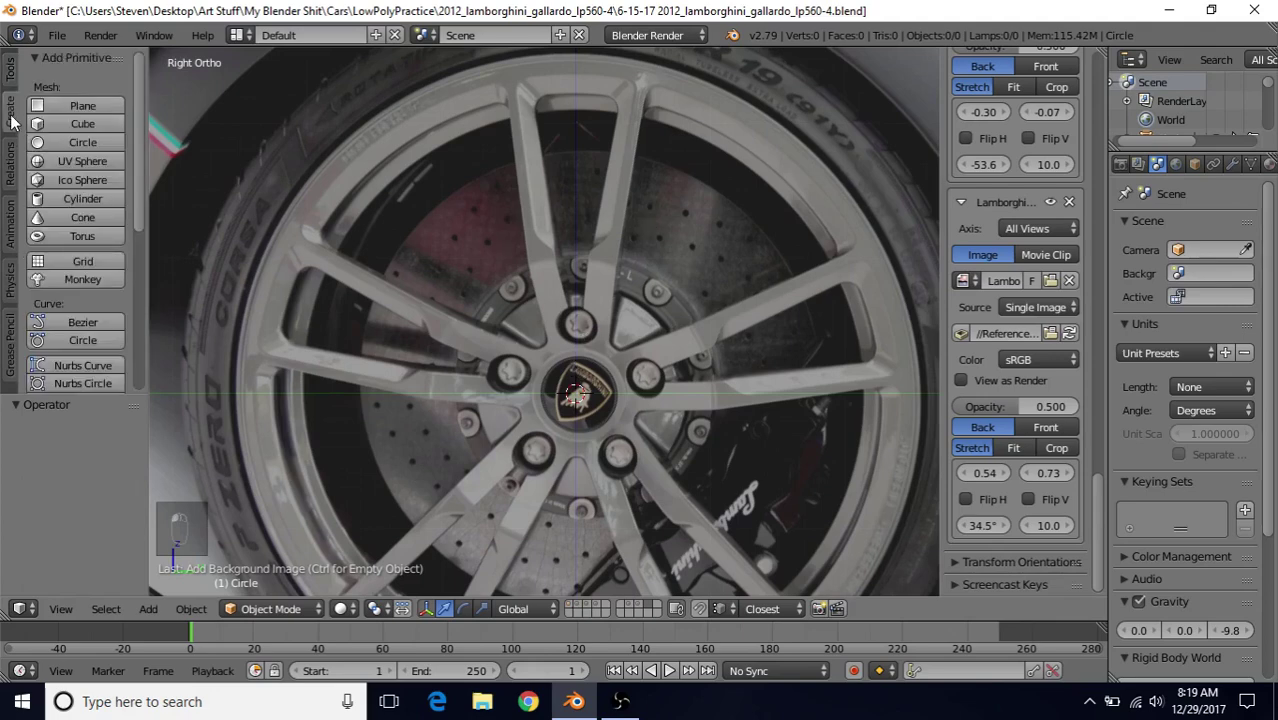
click(77, 145)
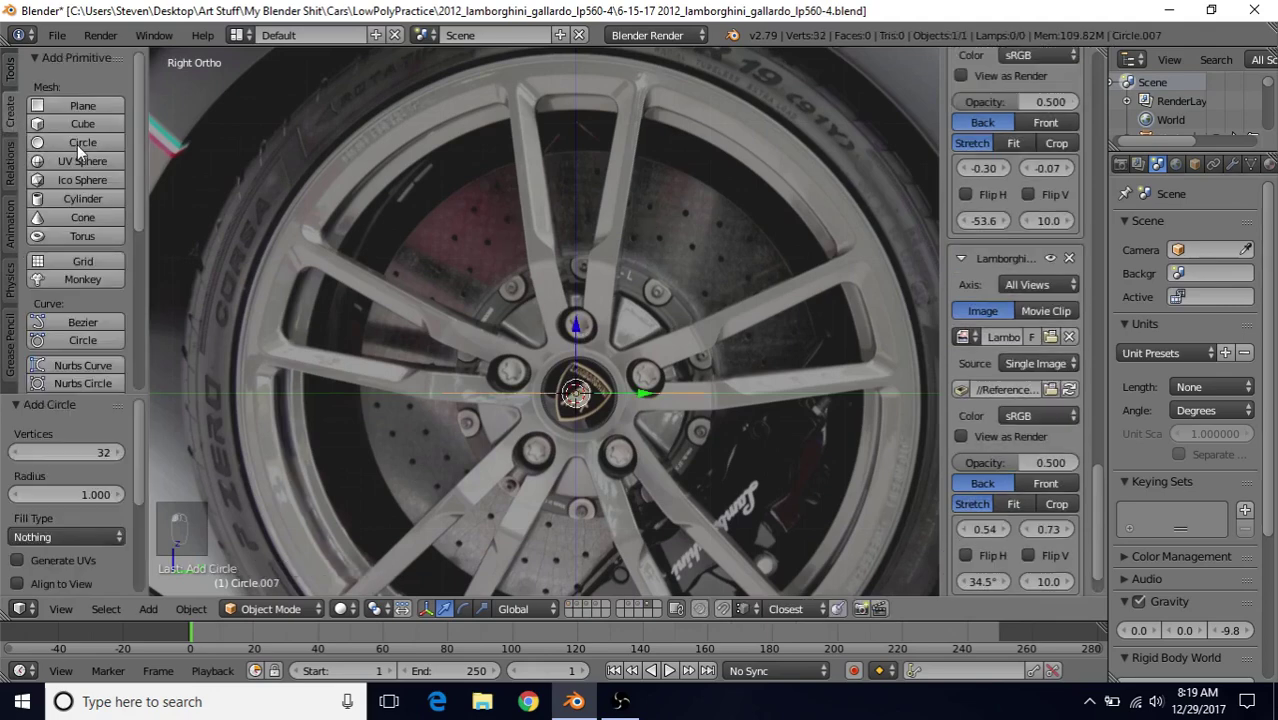
click(64, 453)
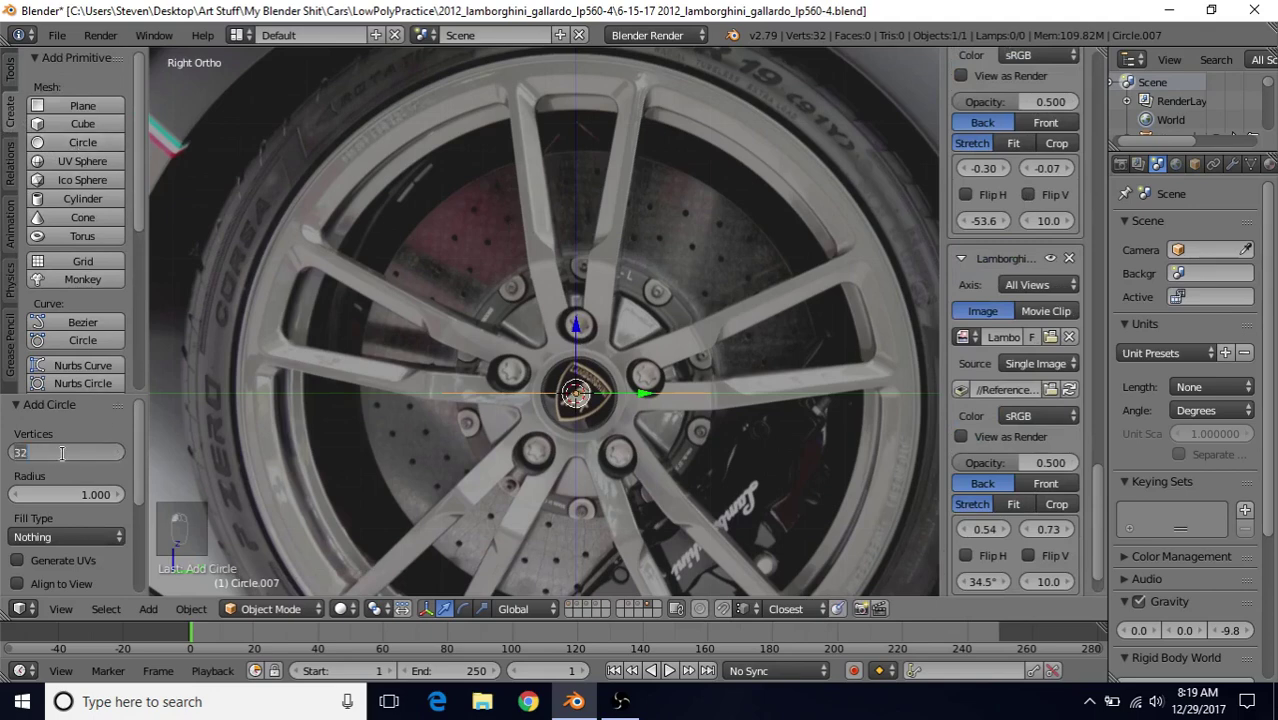
text(5)
key(Return)
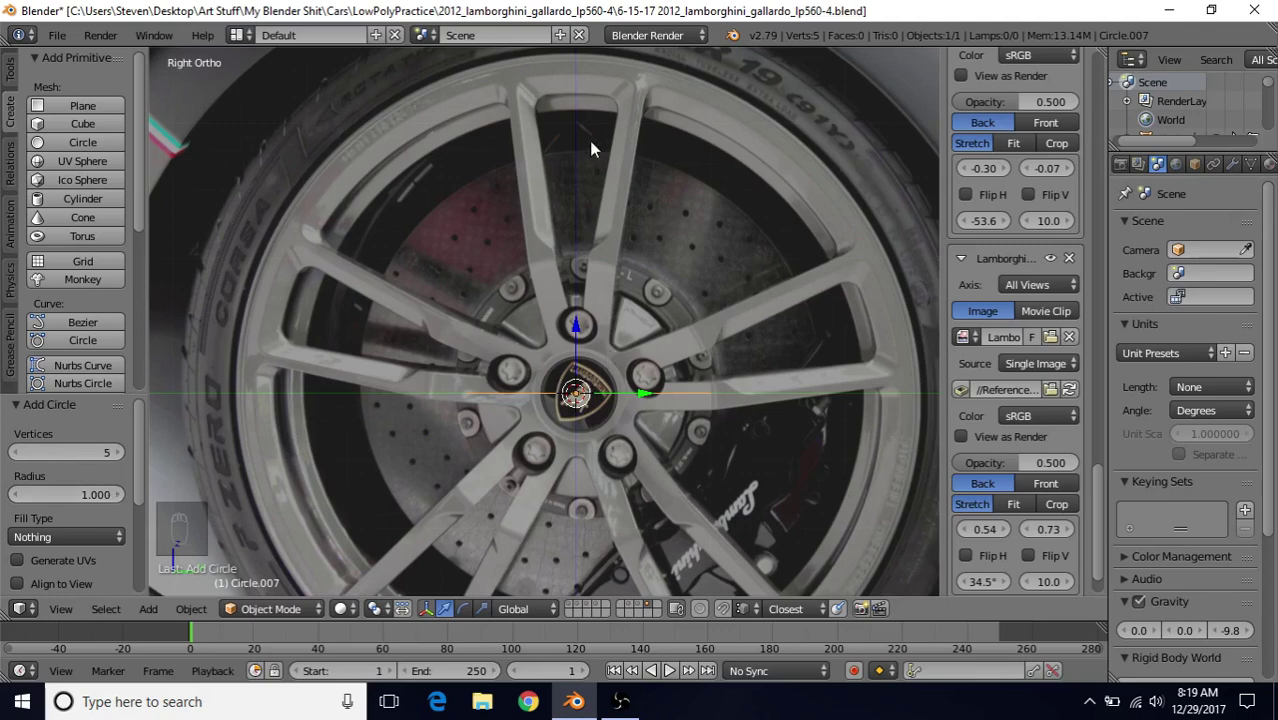
- Rotate the five-vertex circle's mesh 90° about the global Y axis in Edit Mode so it faces the side view
shift+scroll(593, 322, down, 2)
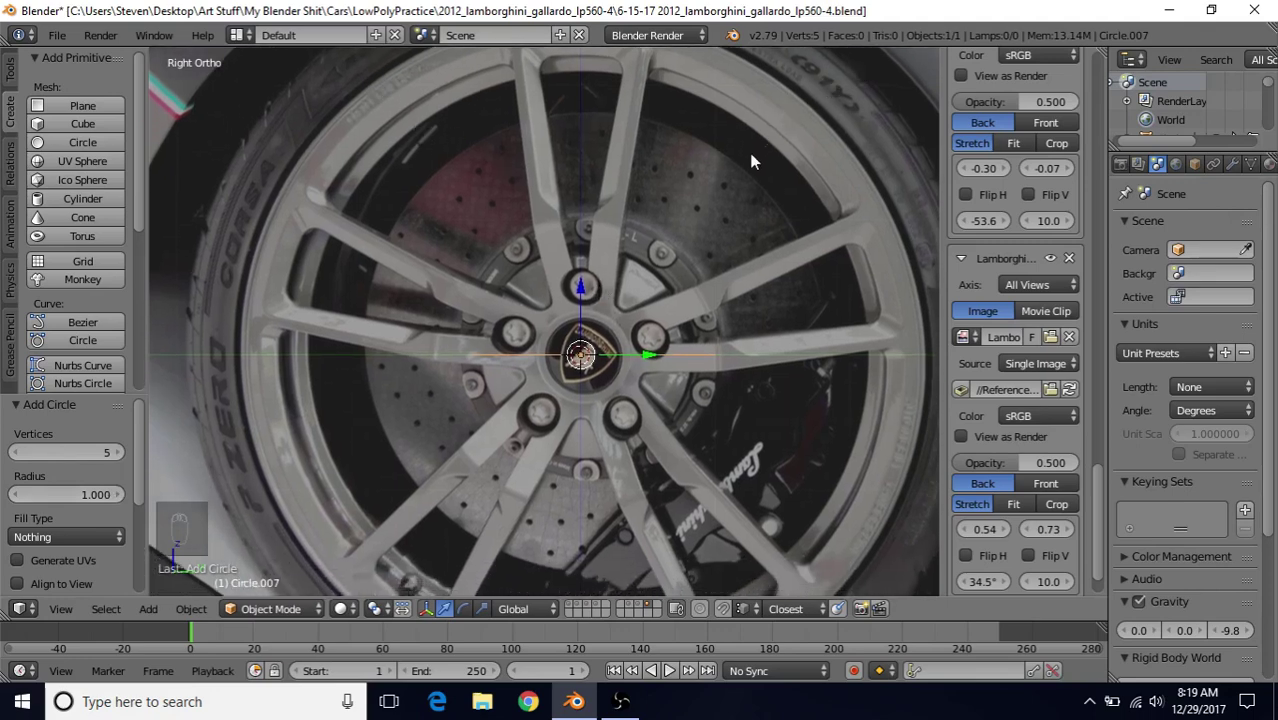
shift+scroll(740, 495, down, 6)
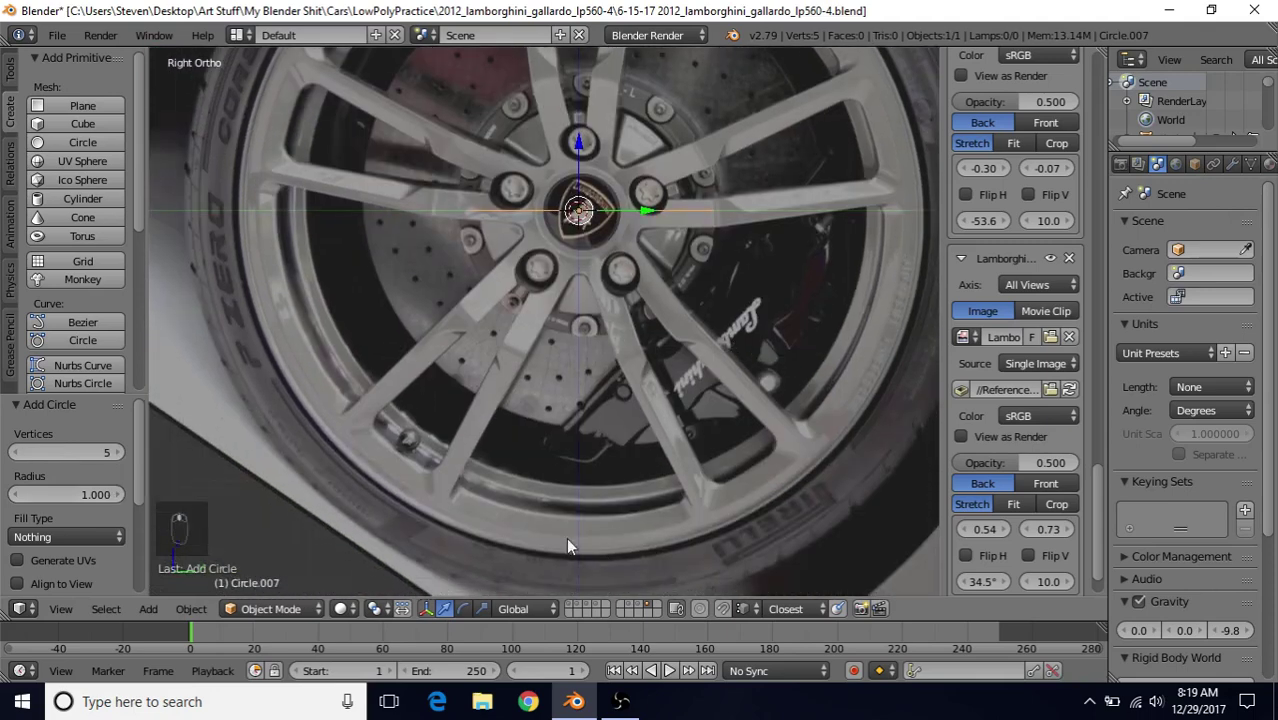
shift+scroll(502, 238, up, 7)
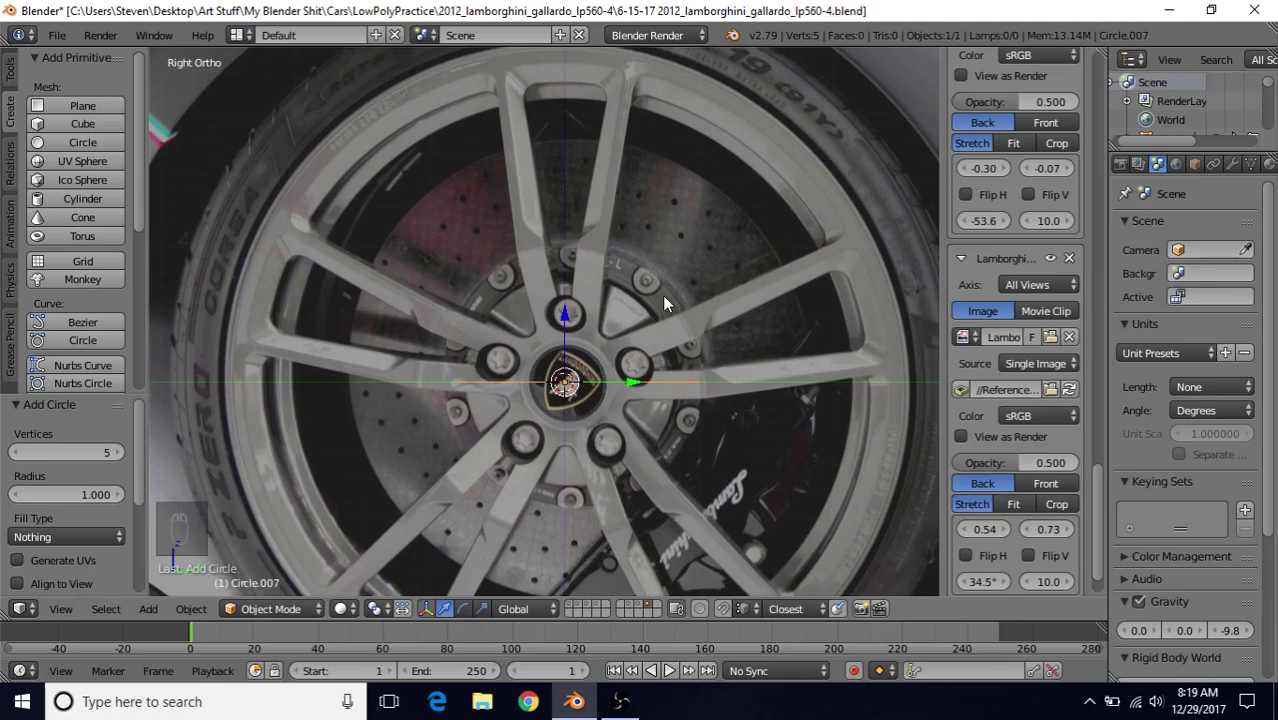
key(Tab)
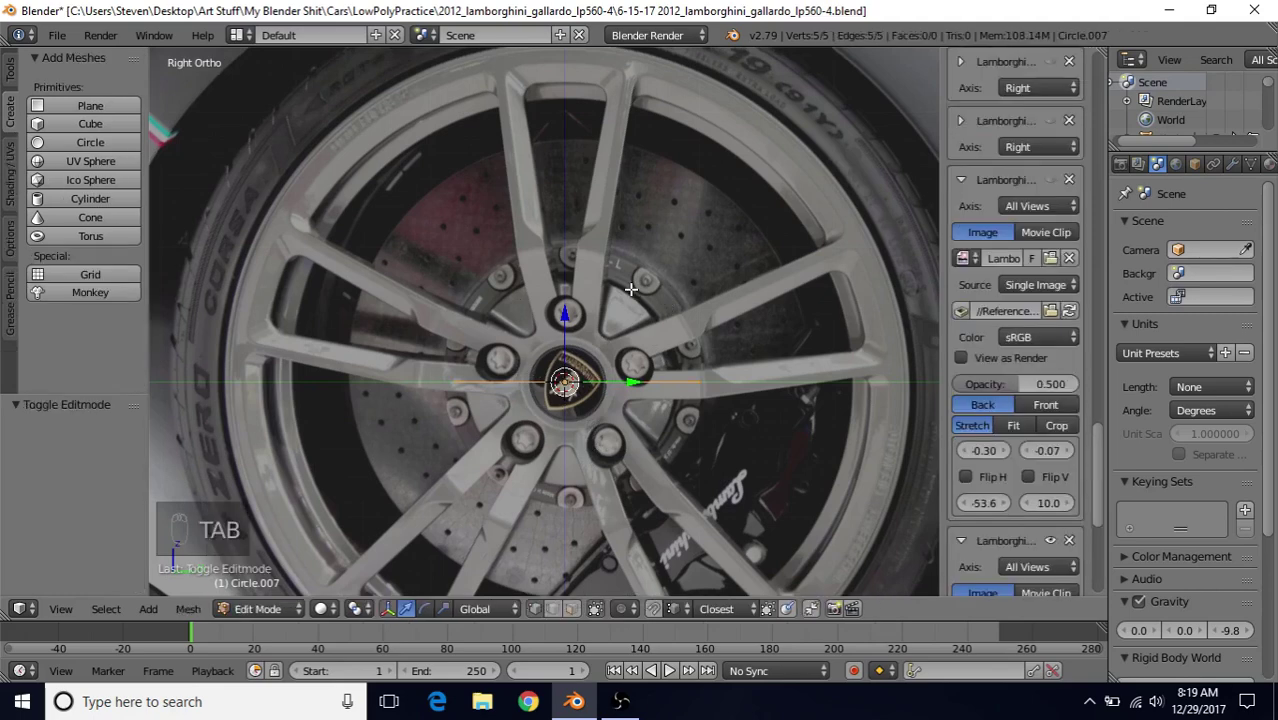
key(r)
key(y)
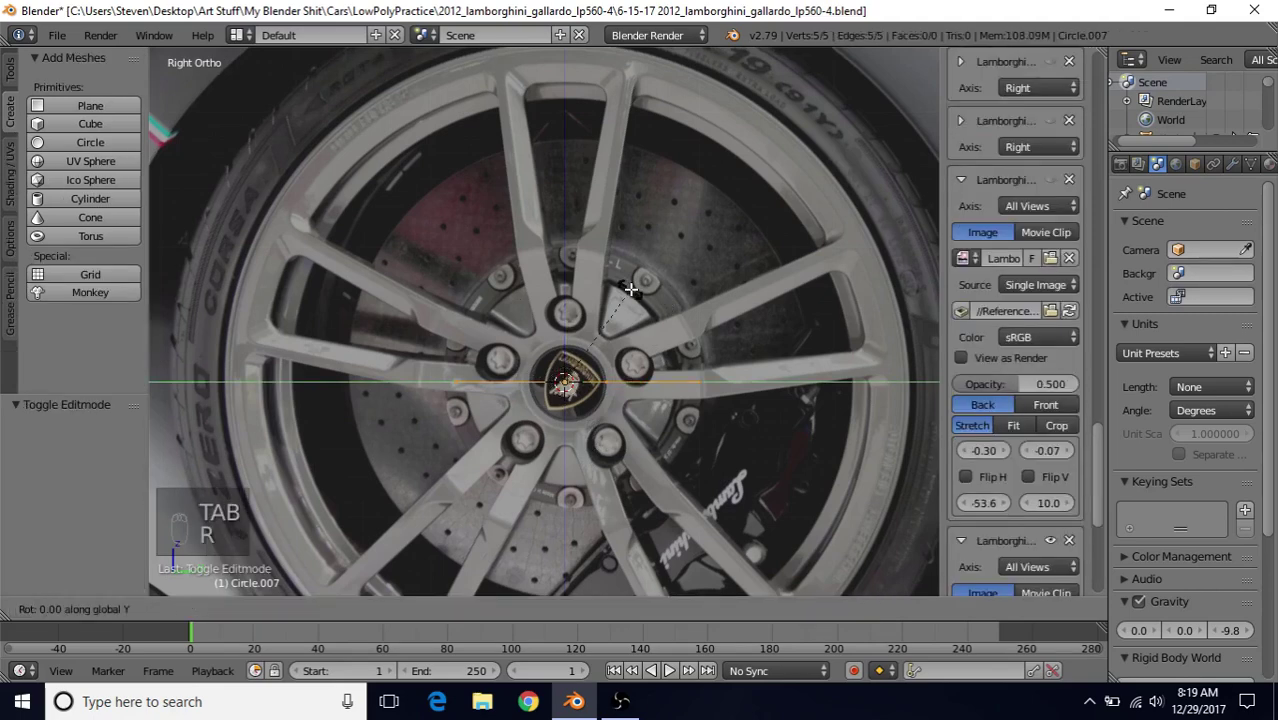
key(9)
key(0)
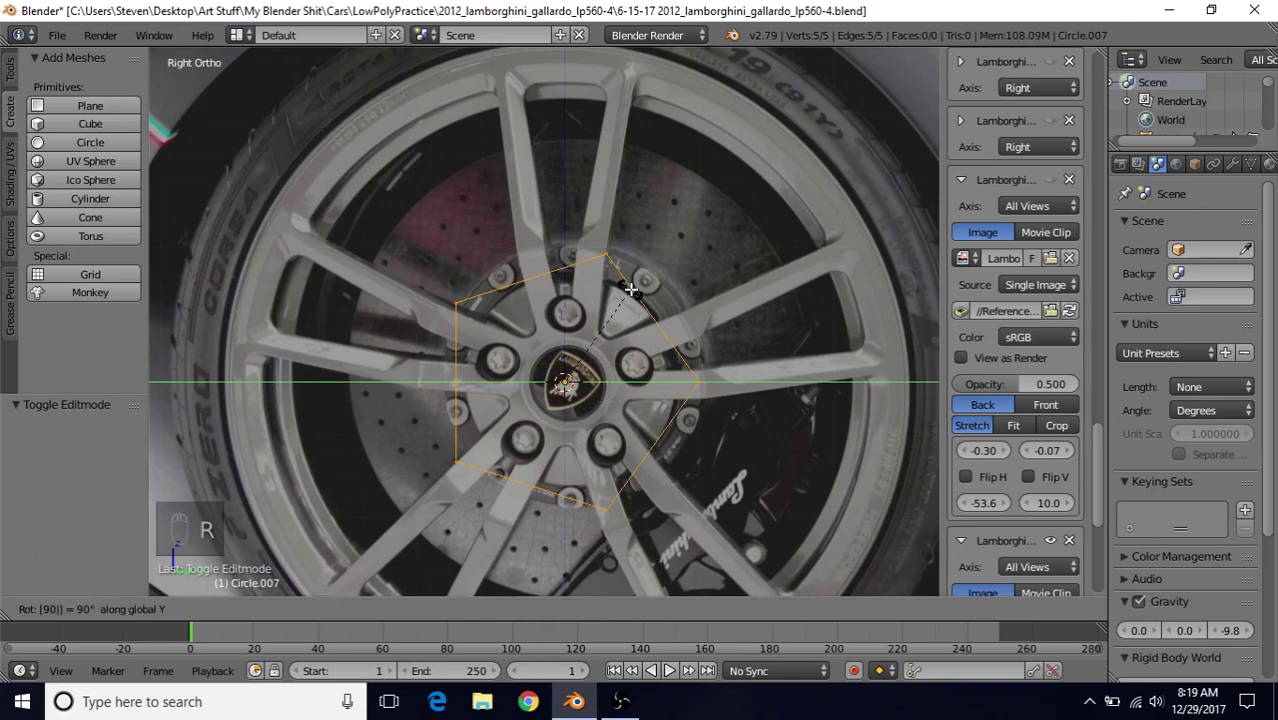
key(Return)
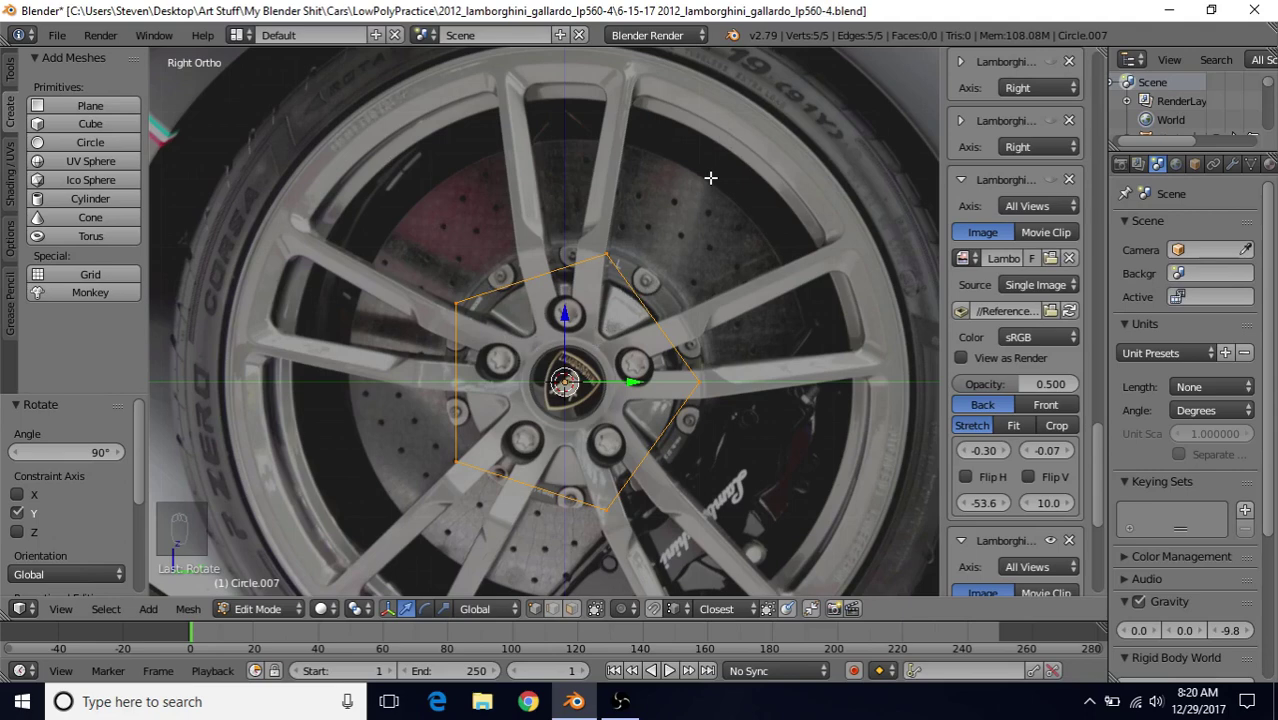
- Try an 18° rotation of the pentagon in the side view to level its upper edge
text(r)
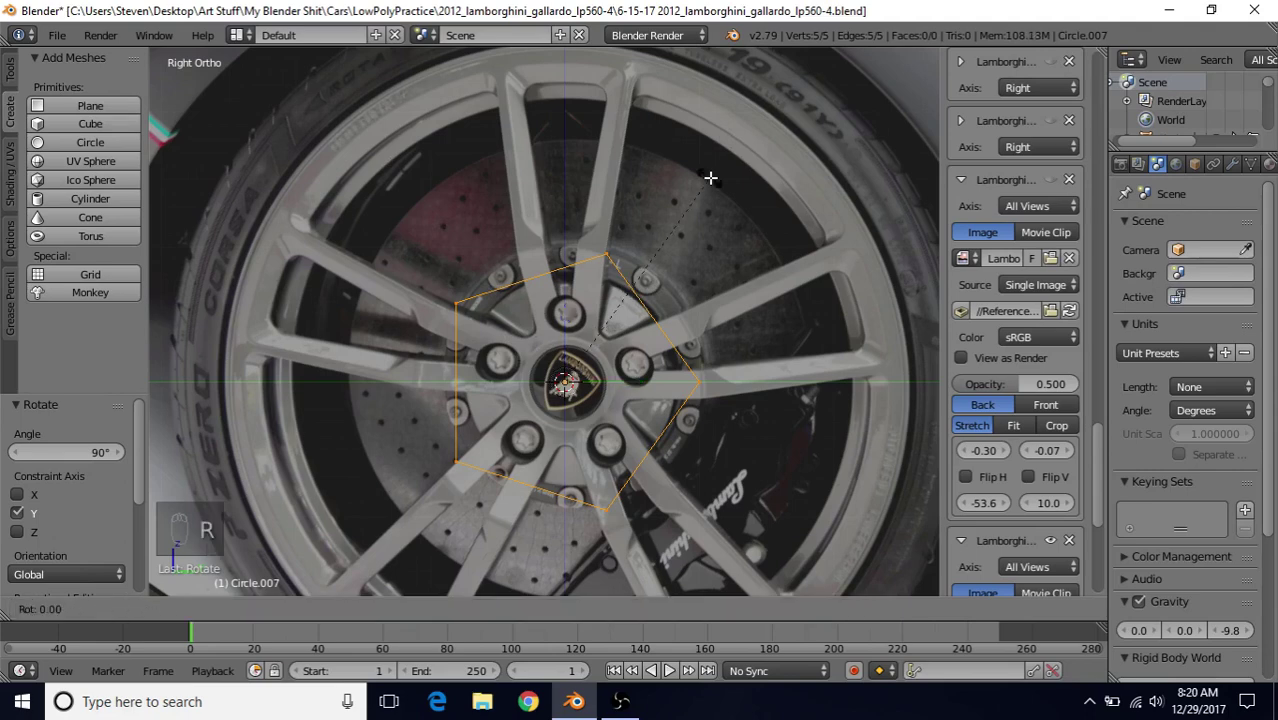
text(18)
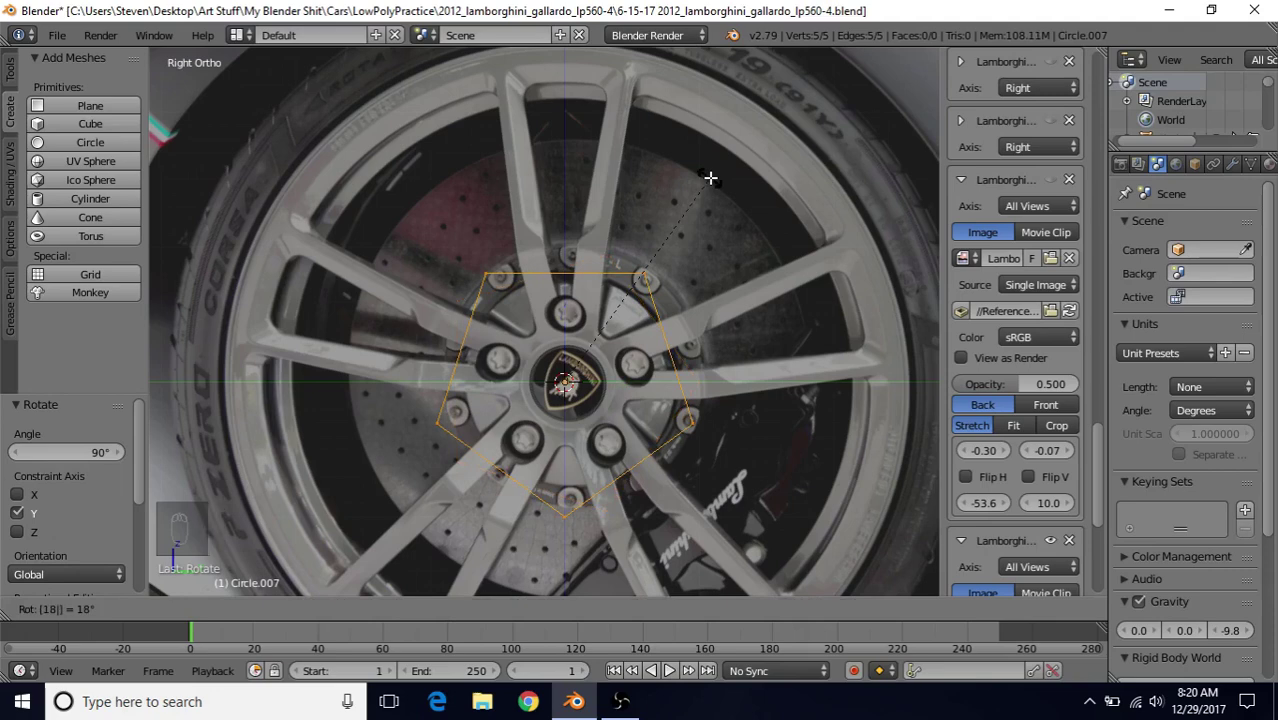
key(Return)
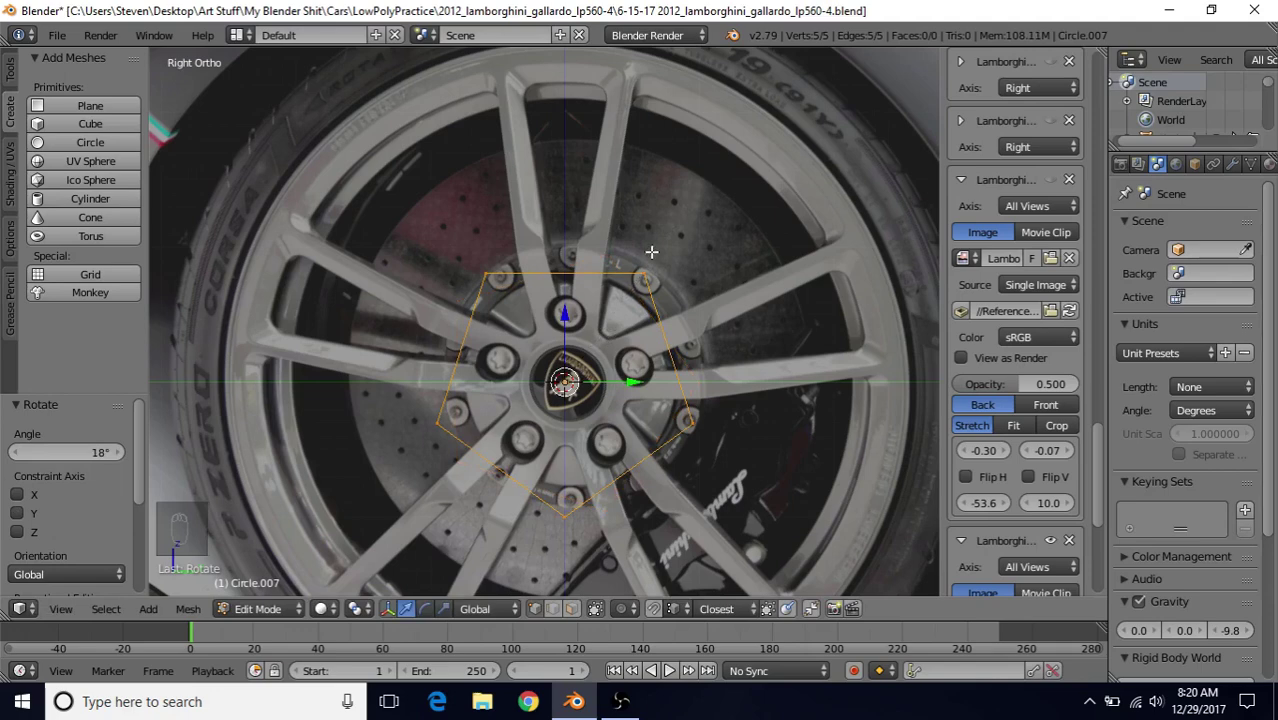
key(ctrl+z)
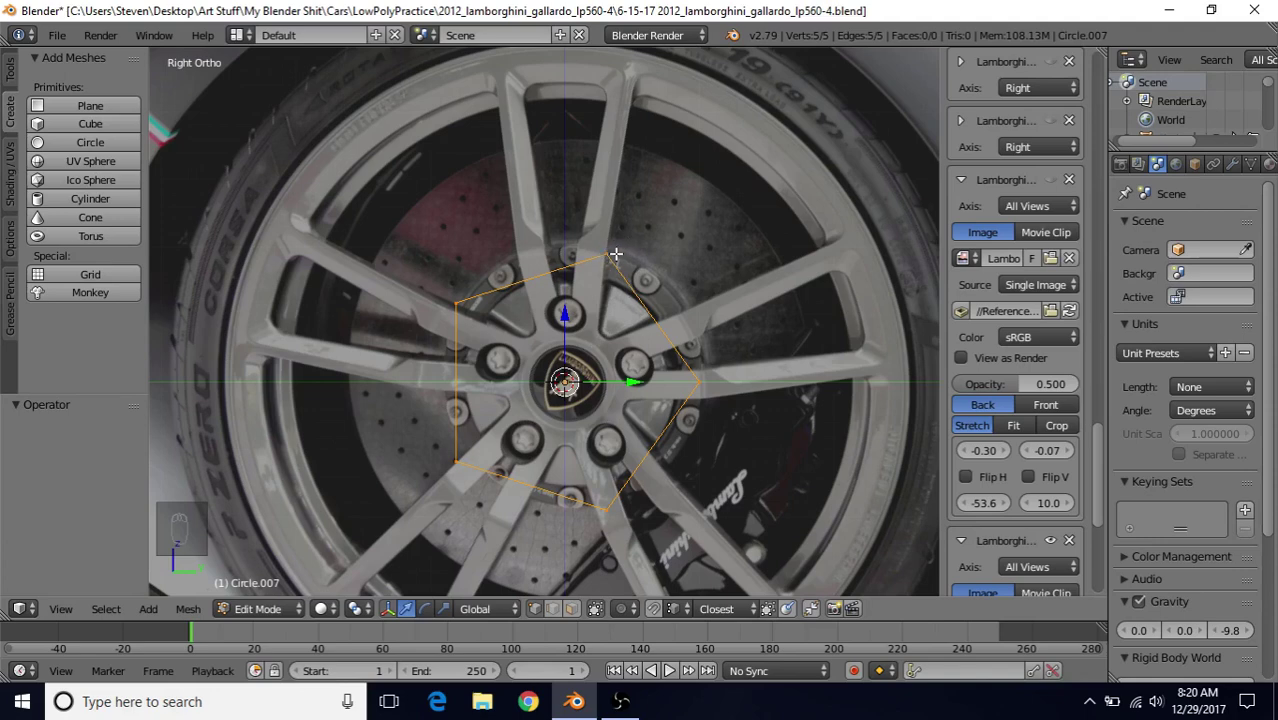
- Rotate the pentagon 18° in the side view so one corner points straight down between the lower spokes
text(r)
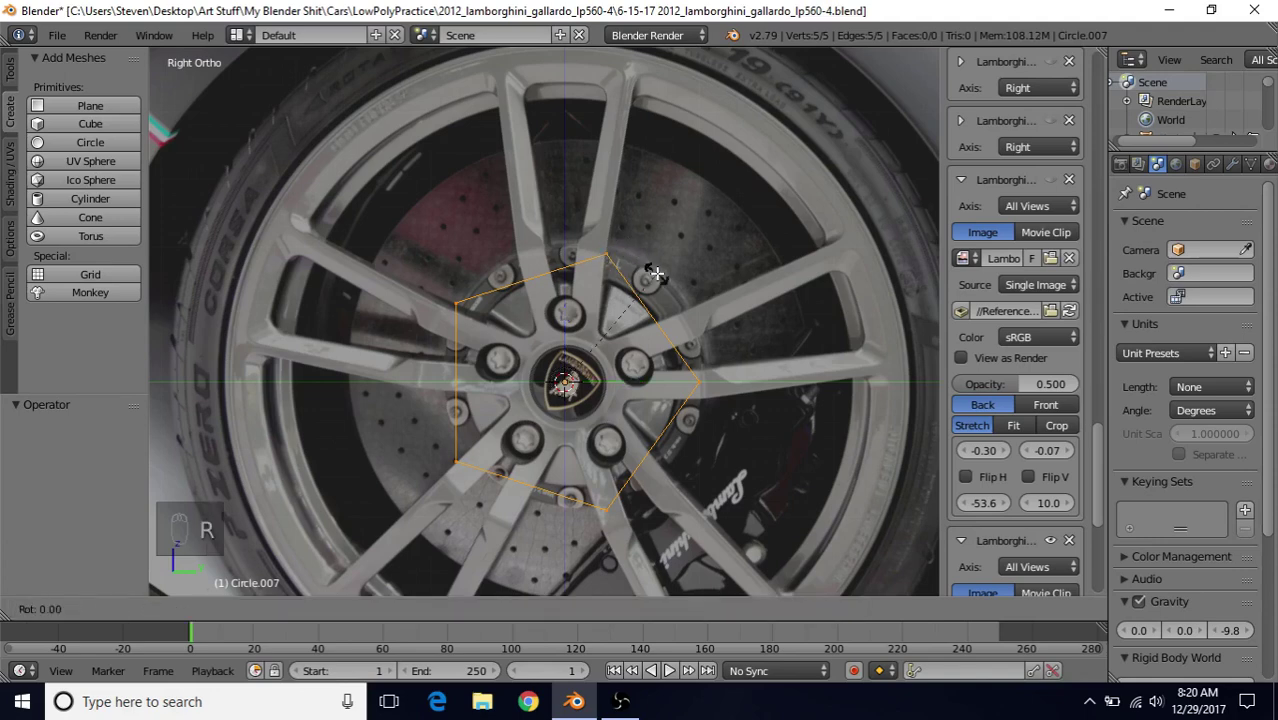
text(18)
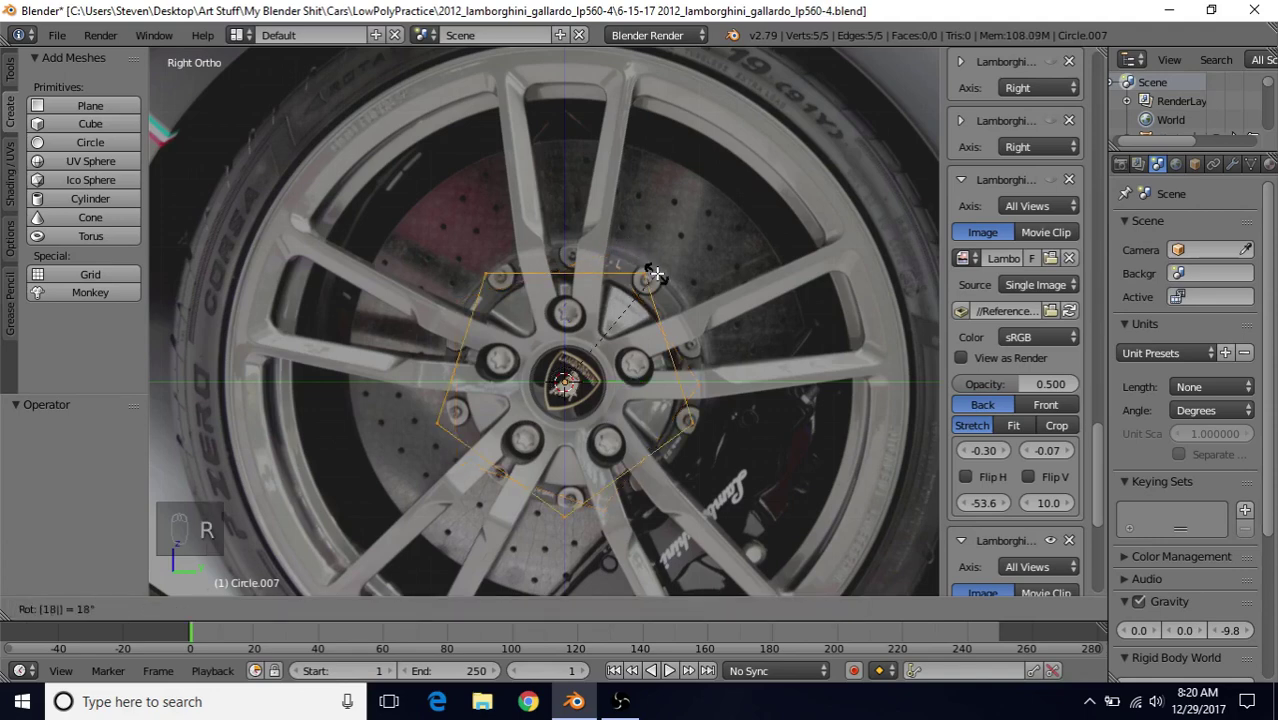
key(Return)
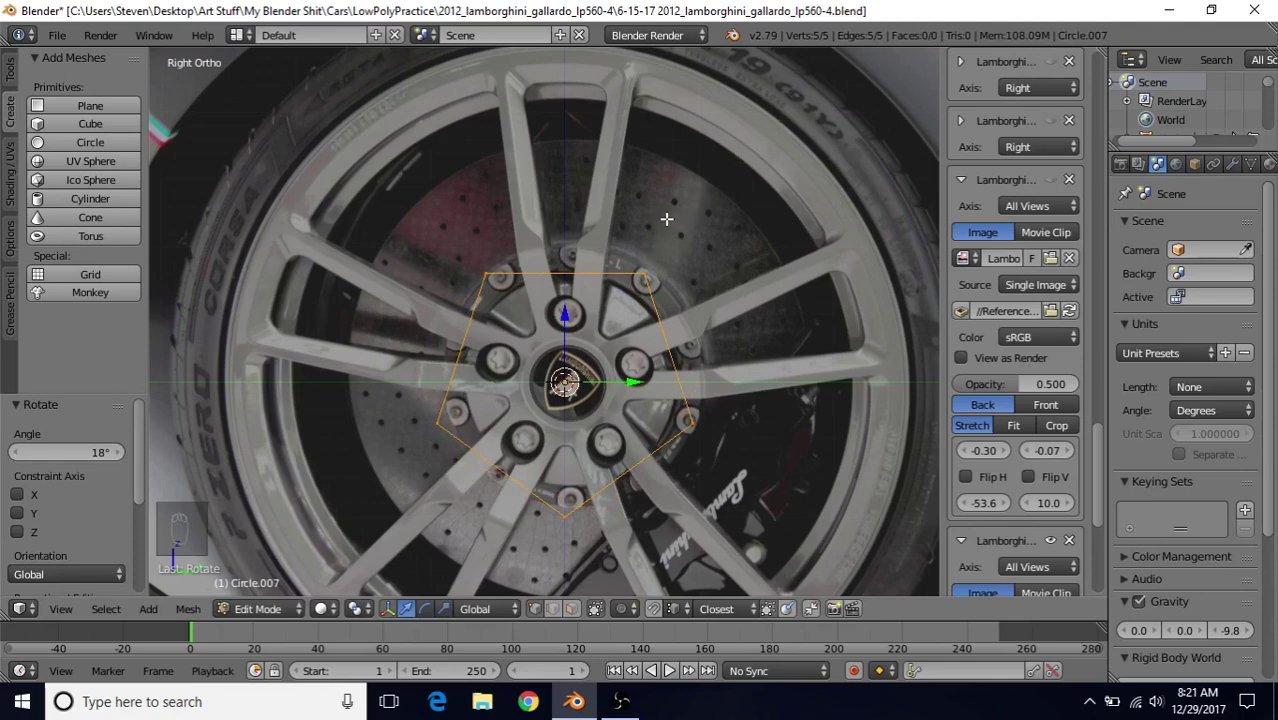
- Scale the pentagon up by about 2.336 and again by about 1.011 so its corners reach the rim's outer ring
key(s)
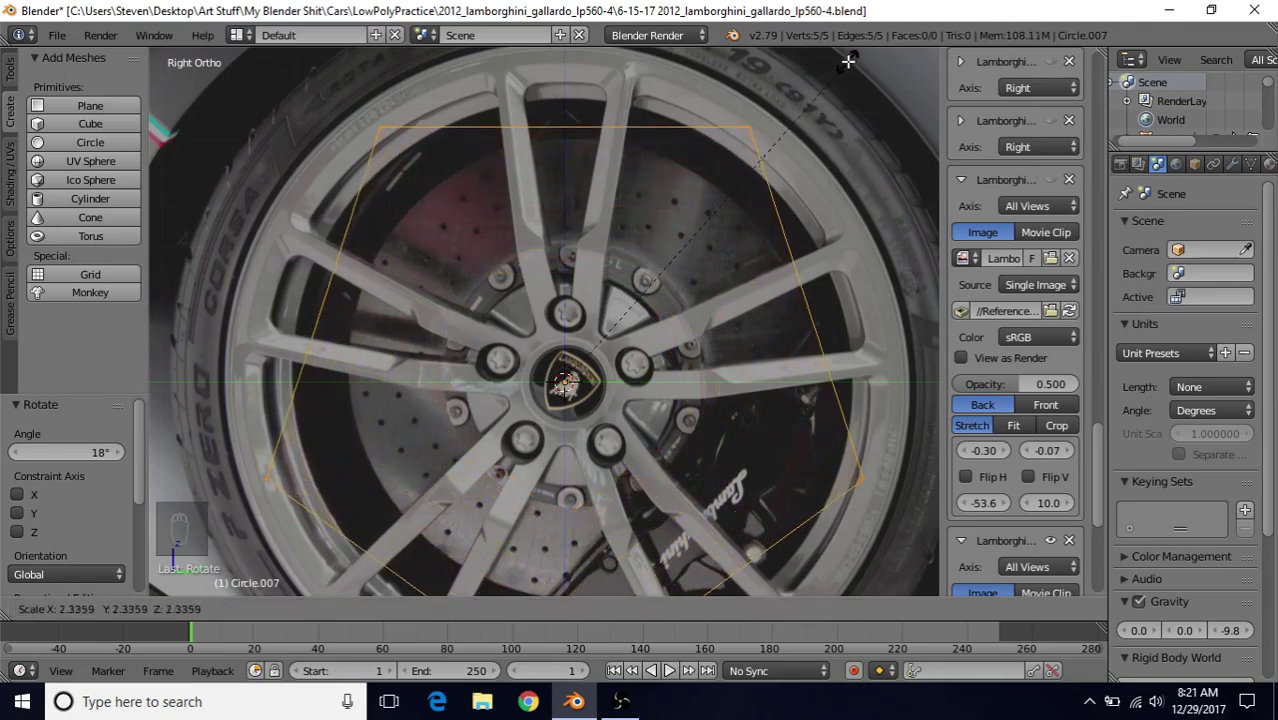
click(848, 62)
shift+middle_drag(680, 206, 650, 240)
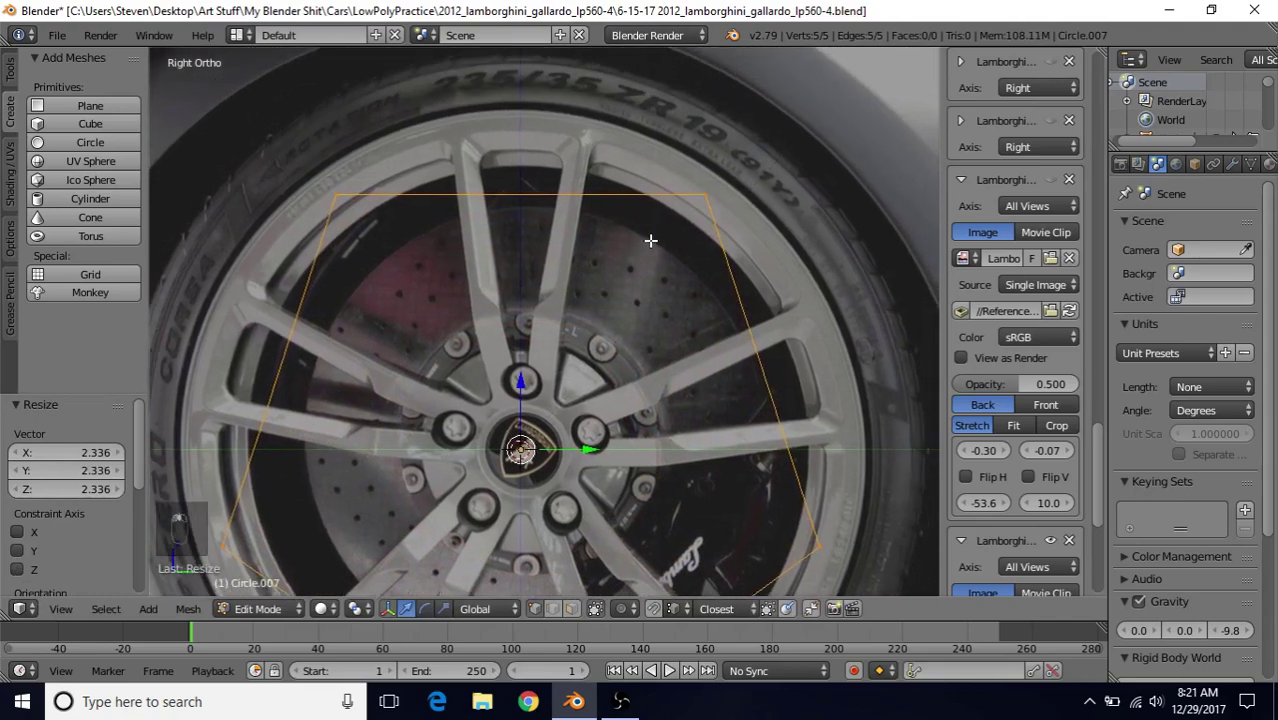
scroll(650, 240, up, 2)
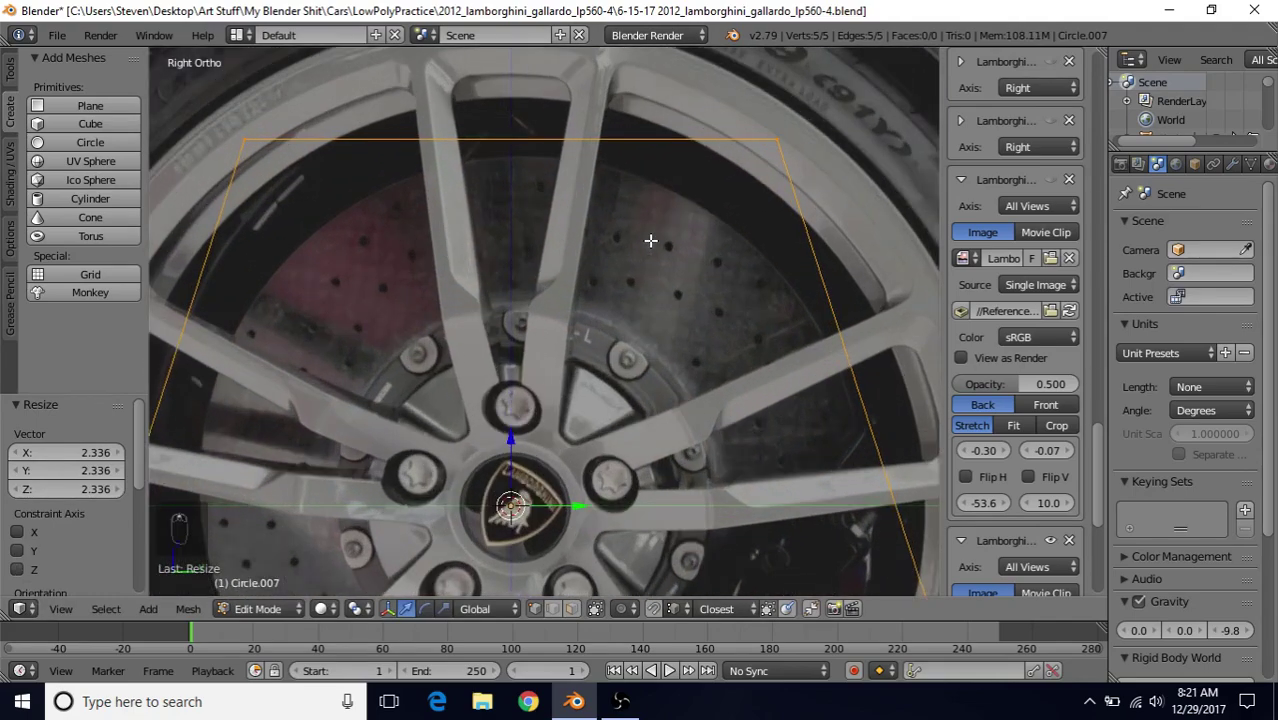
shift+middle_drag(650, 229, 626, 306)
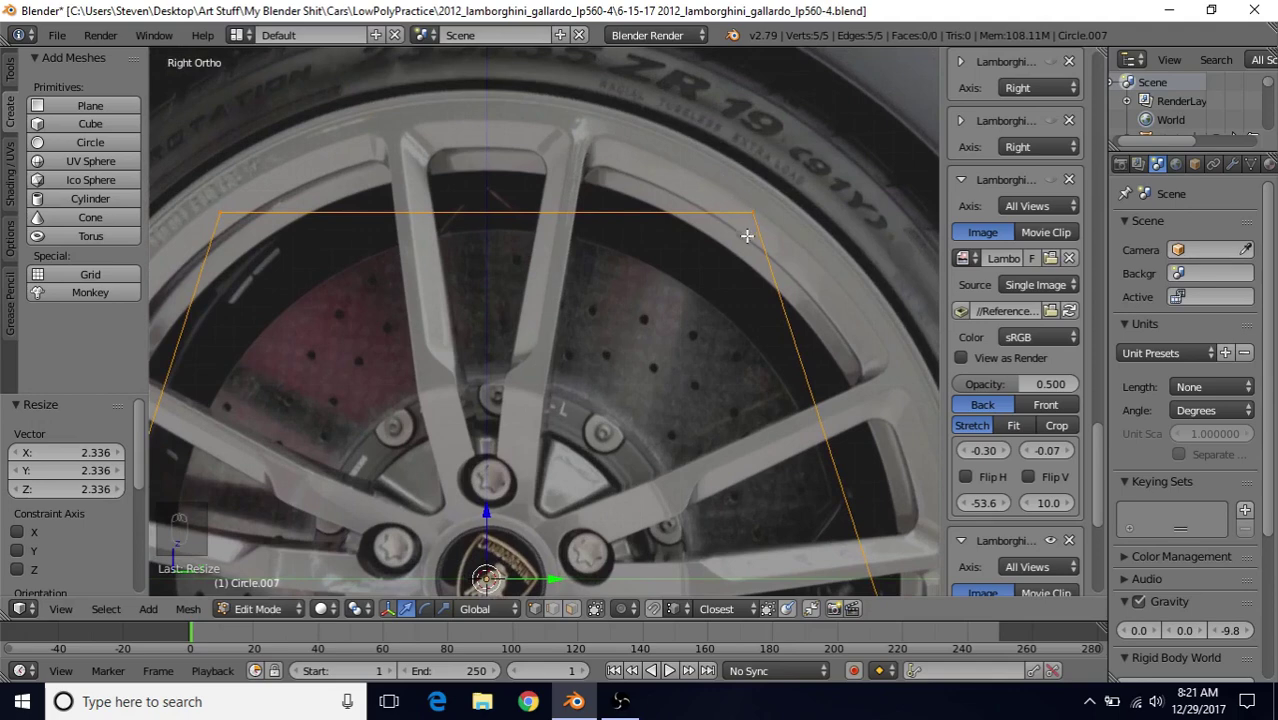
scroll(670, 336, up, 3)
scroll(660, 310, up, 2)
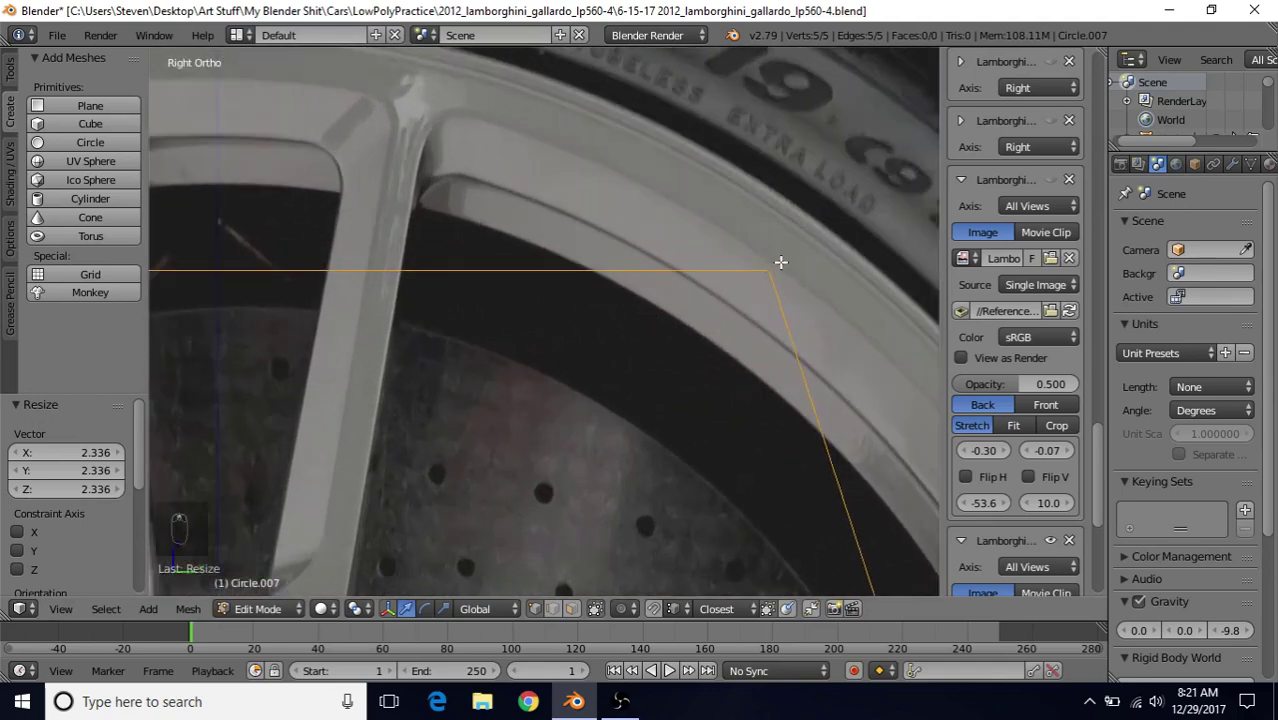
key(s)
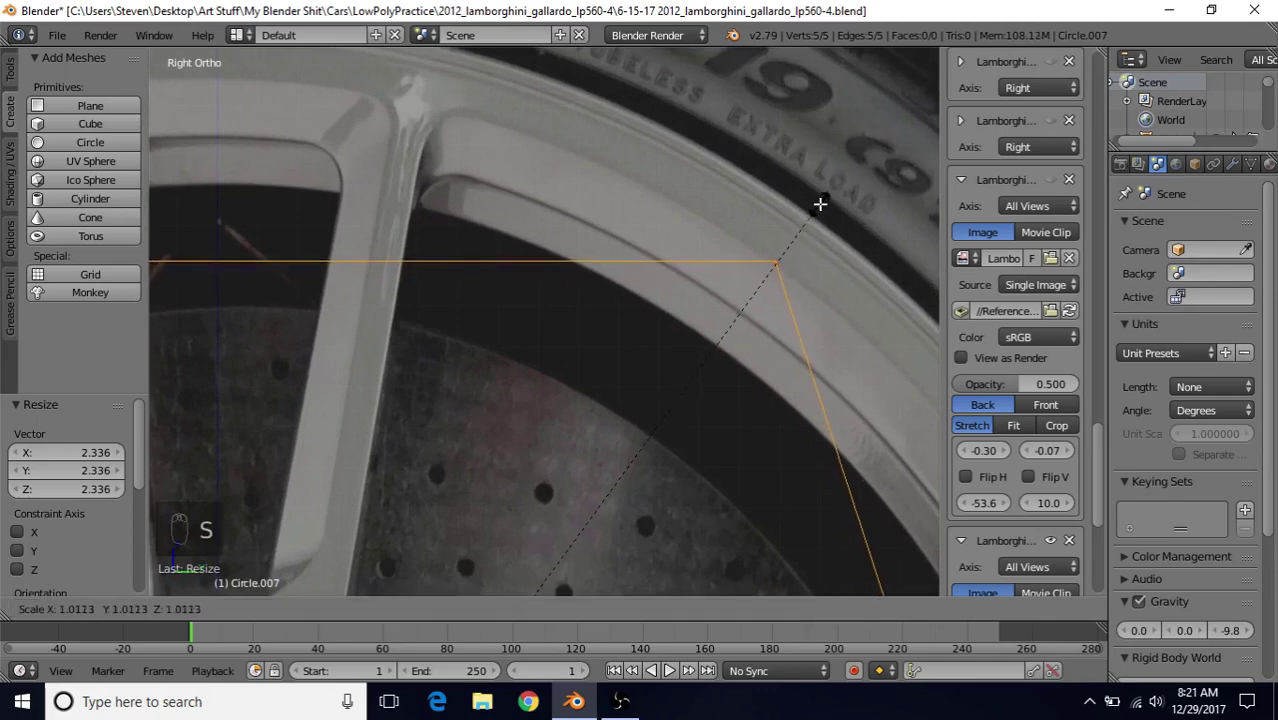
click(820, 205)
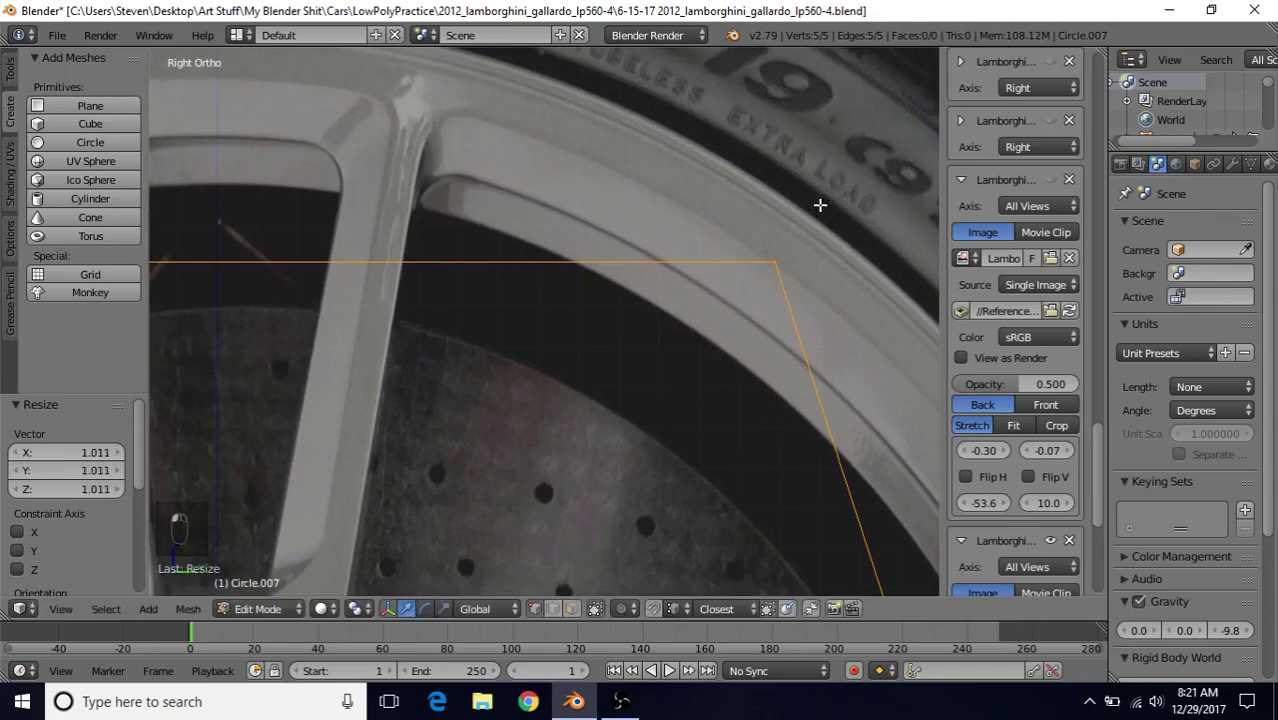
- Check the pentagon's upper corners against the rim and set the pivot center for rotation and scaling to 3D Cursor
scroll(455, 399, down, 4)
shift+middle_drag(384, 328, 666, 297)
scroll(666, 297, up, 3)
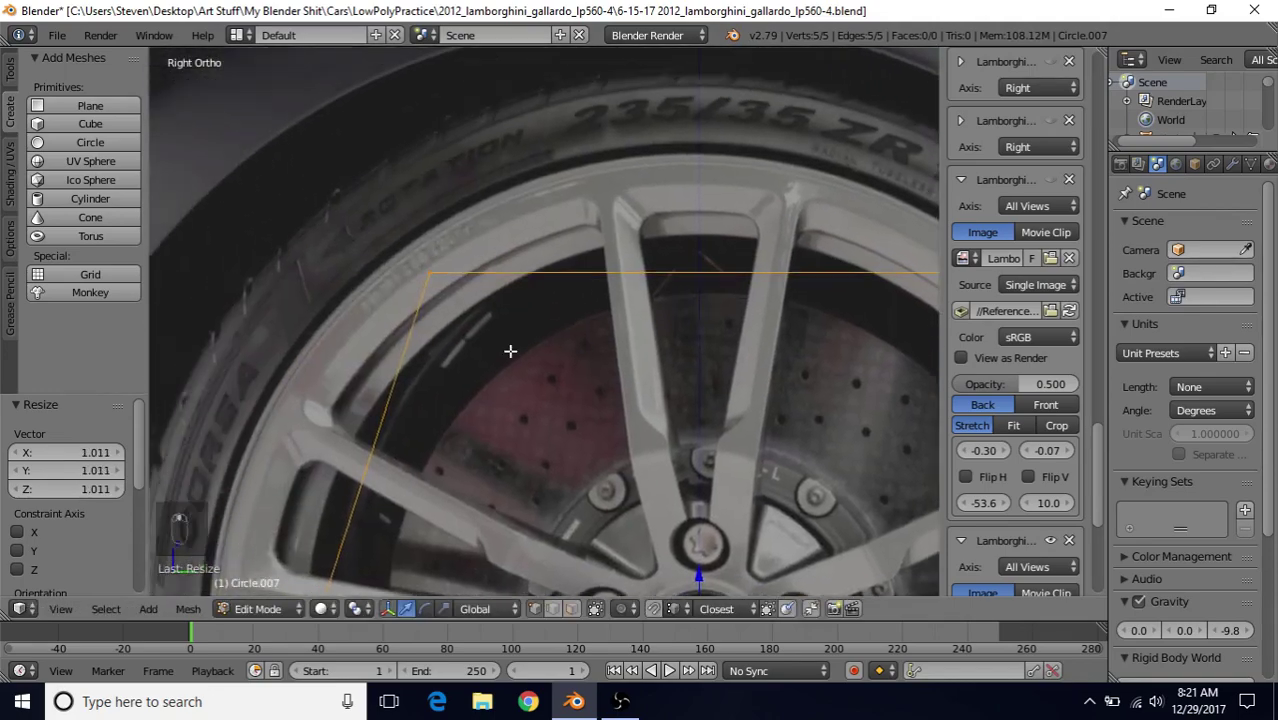
scroll(608, 345, down, 5)
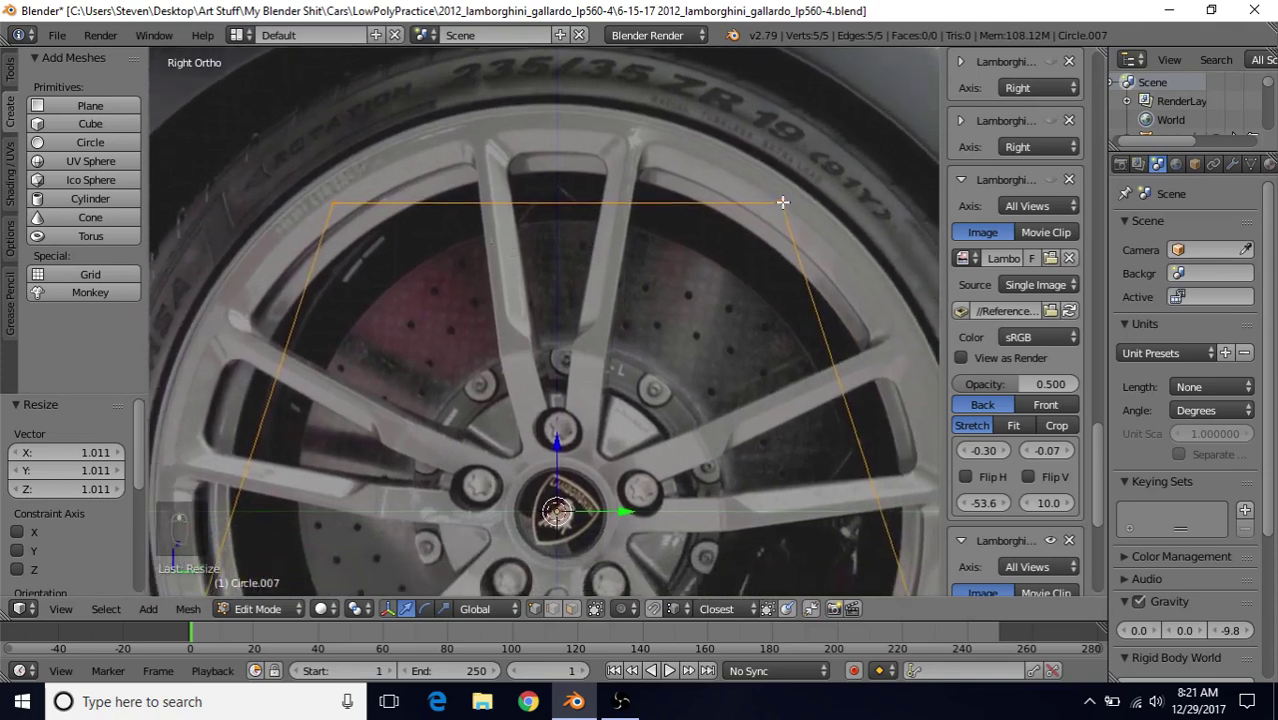
shift+middle_drag(603, 387, 612, 365)
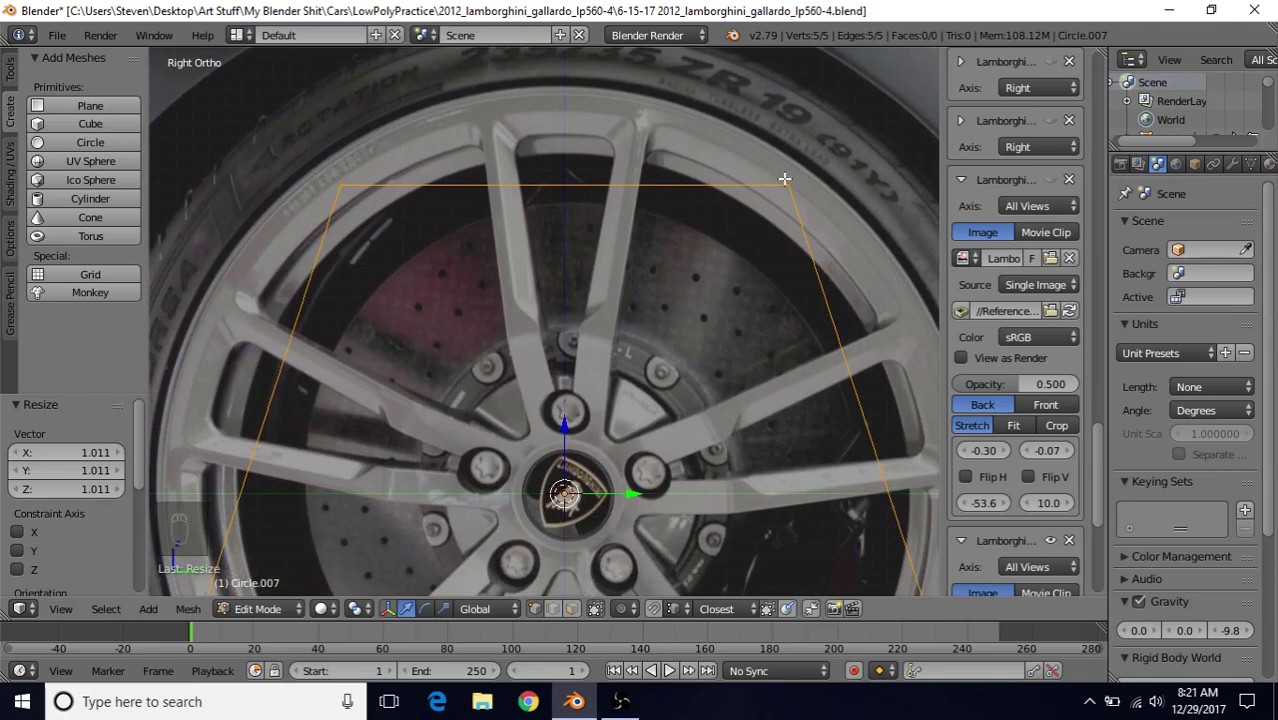
shift+middle_drag(692, 303, 612, 338)
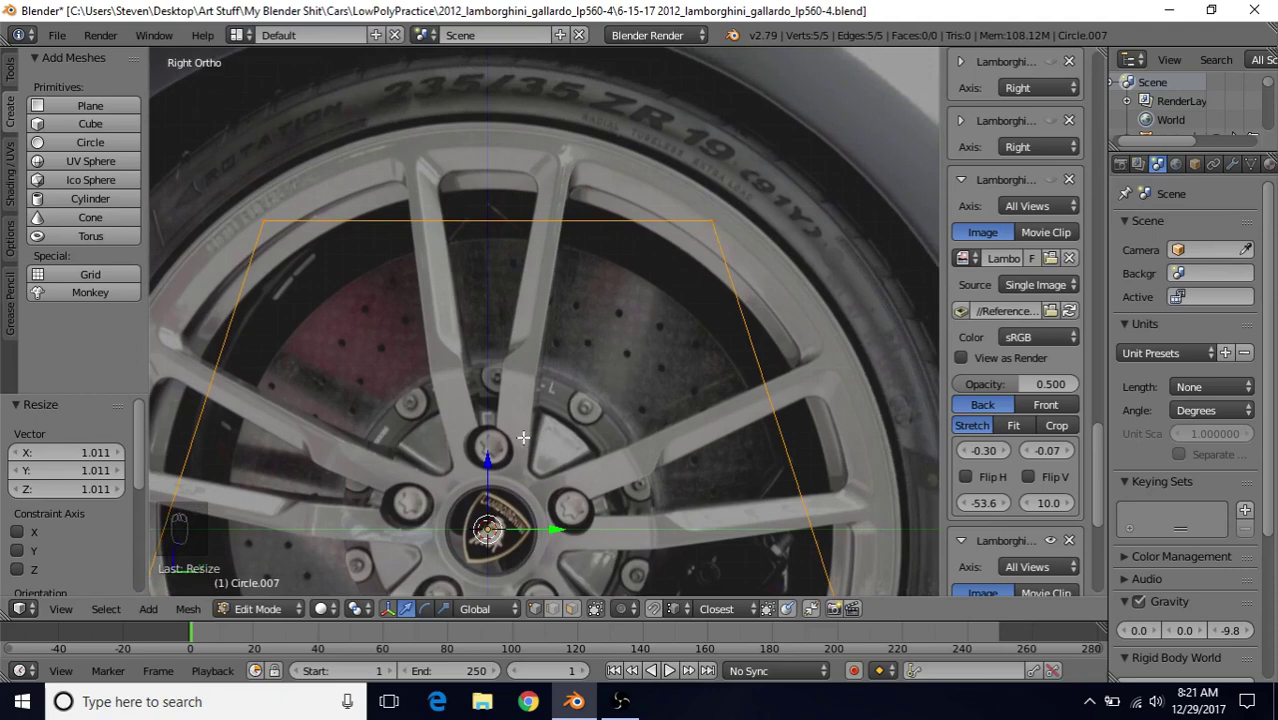
scroll(511, 449, up, 1)
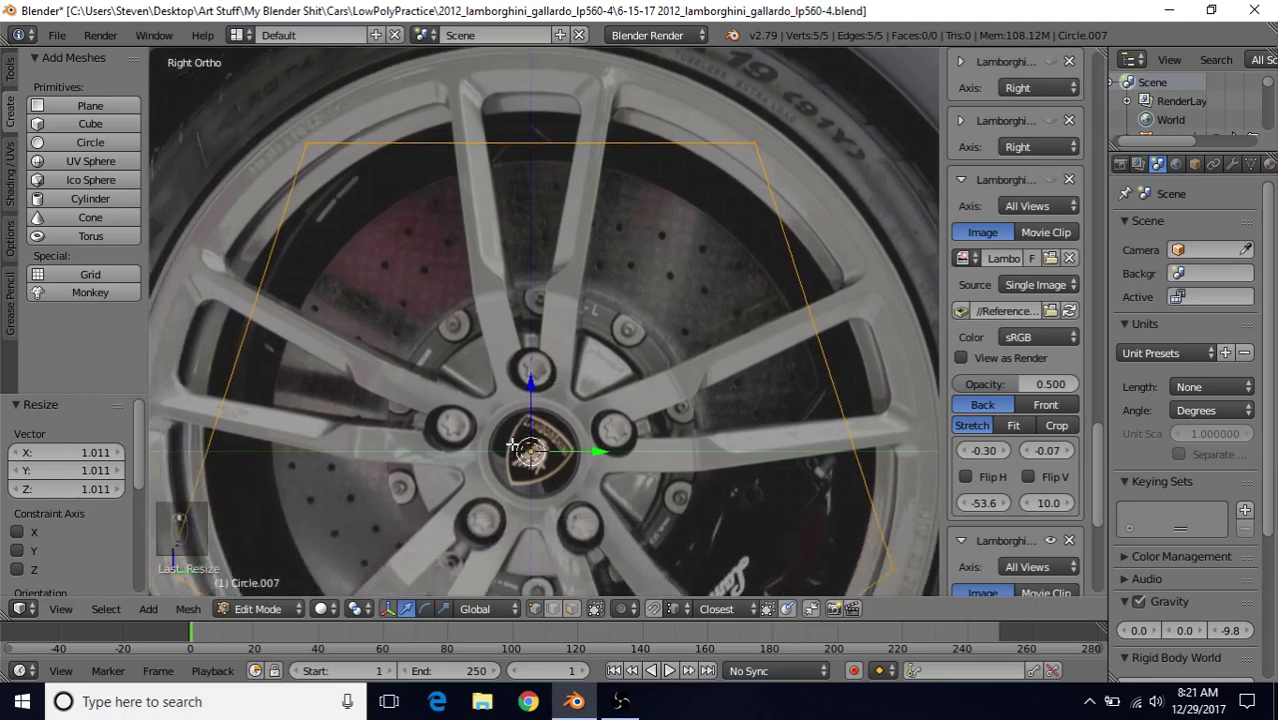
click(356, 610)
click(381, 567)
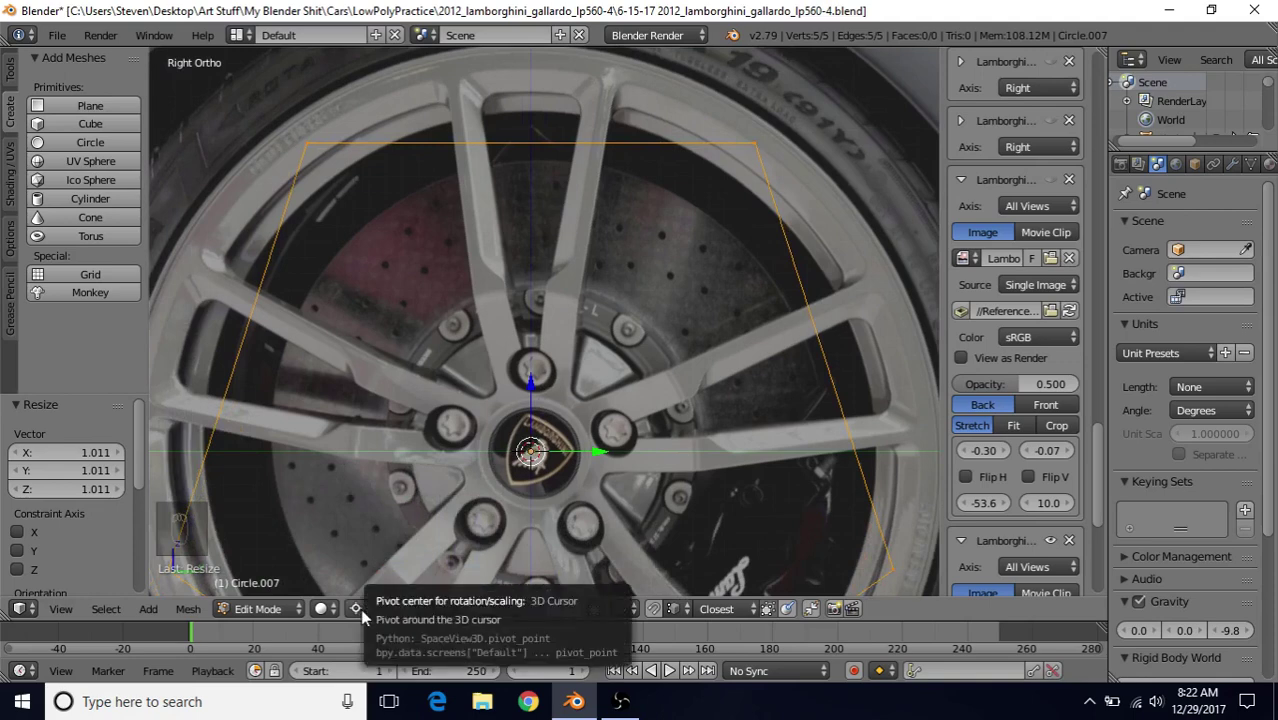
- Delete four of the pentagon's vertices, keeping only the upper corner on the positive Y side
scroll(545, 382, down, 1)
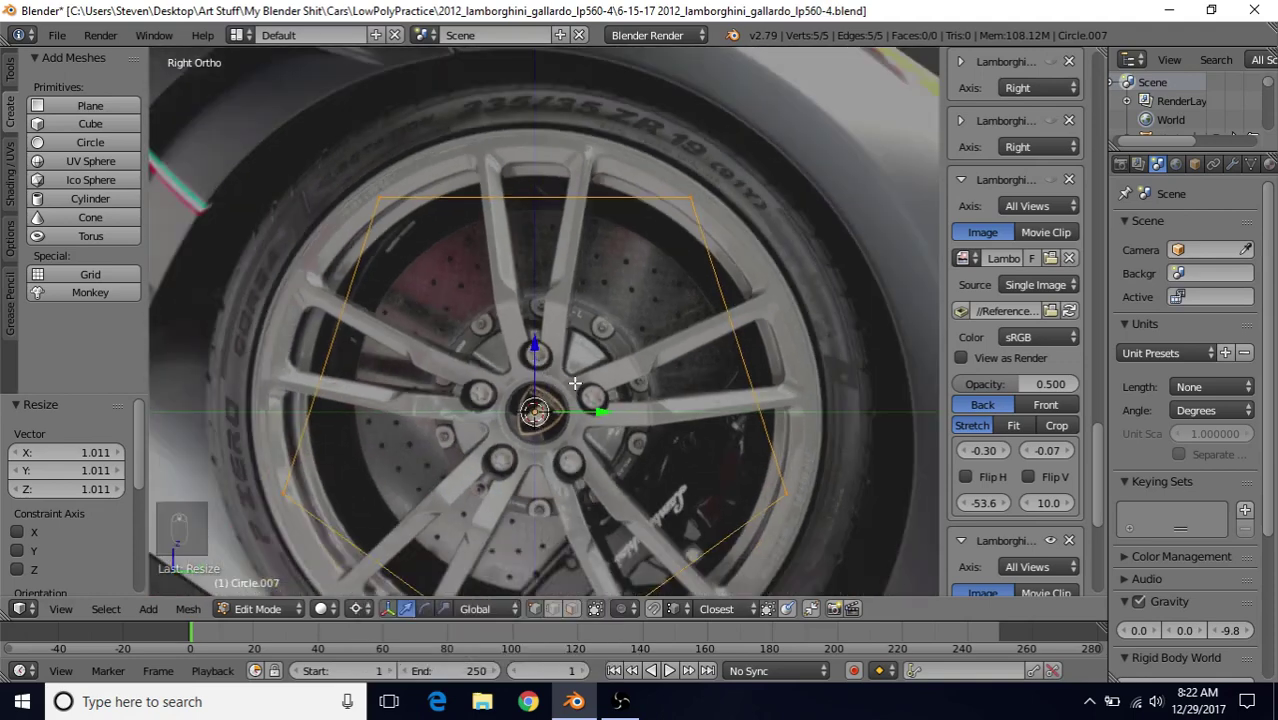
shift+middle_drag(575, 383, 591, 346)
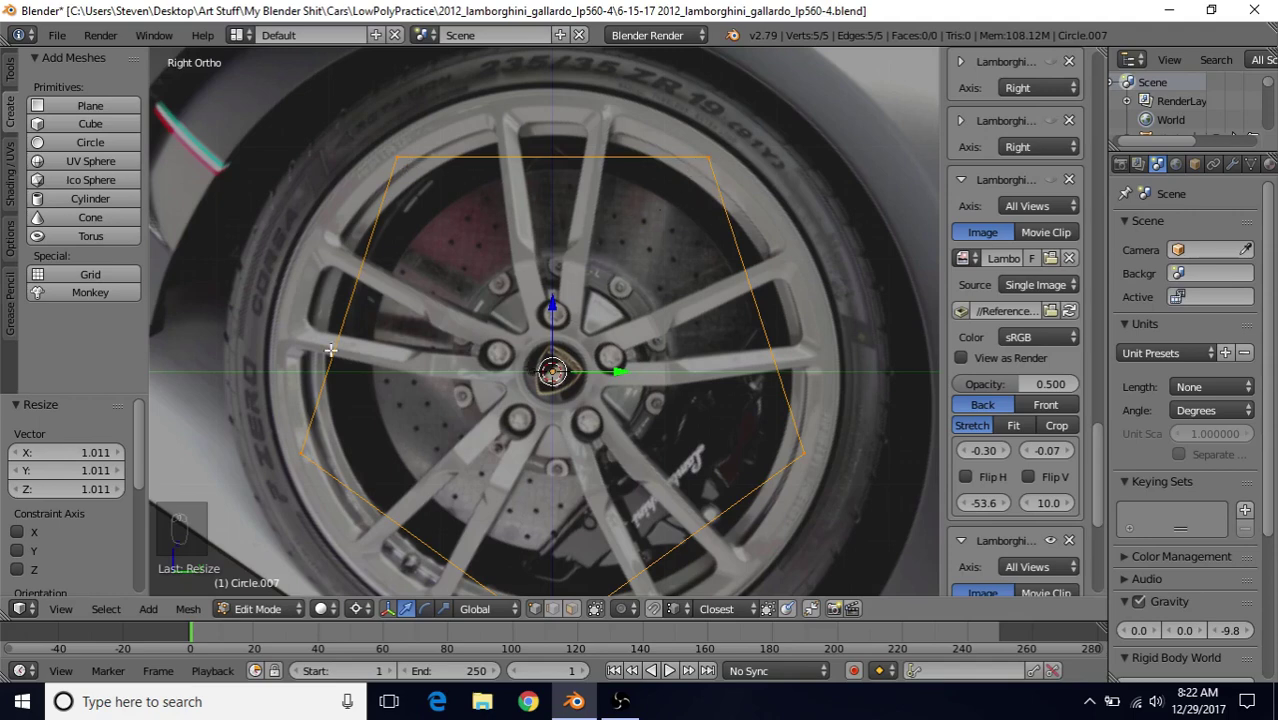
shift+middle_drag(540, 483, 558, 430)
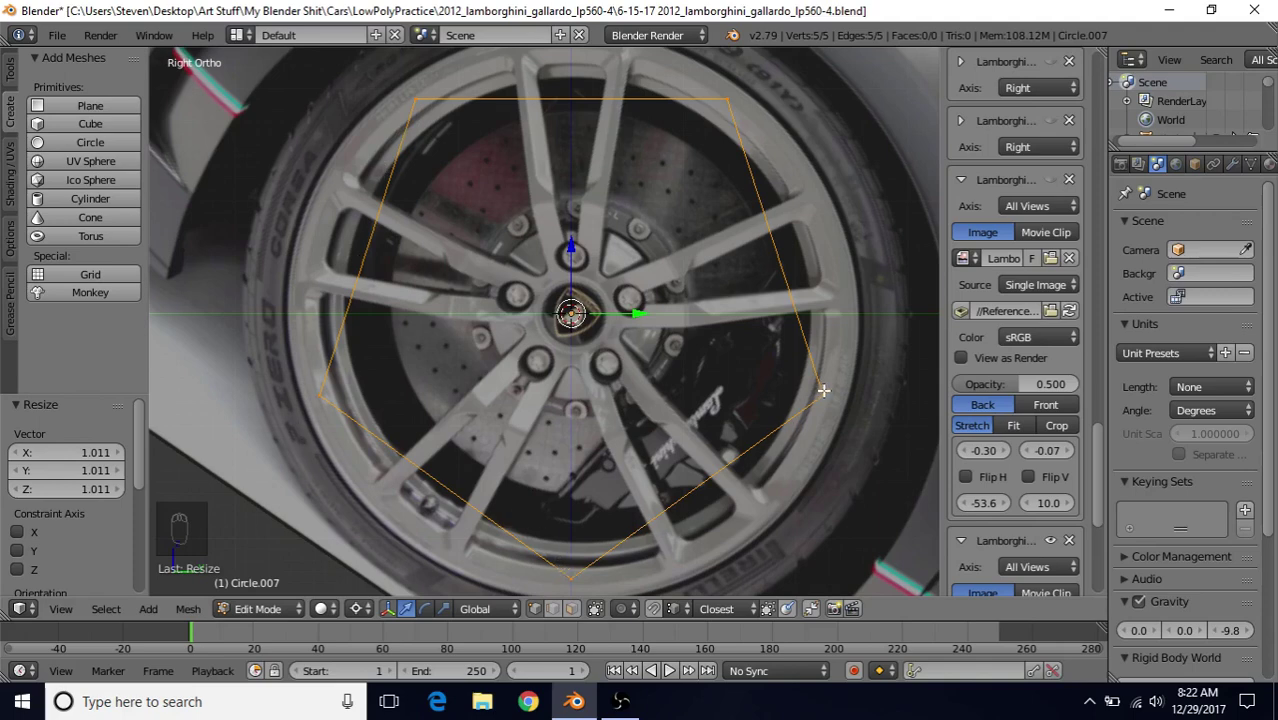
right_click(417, 101)
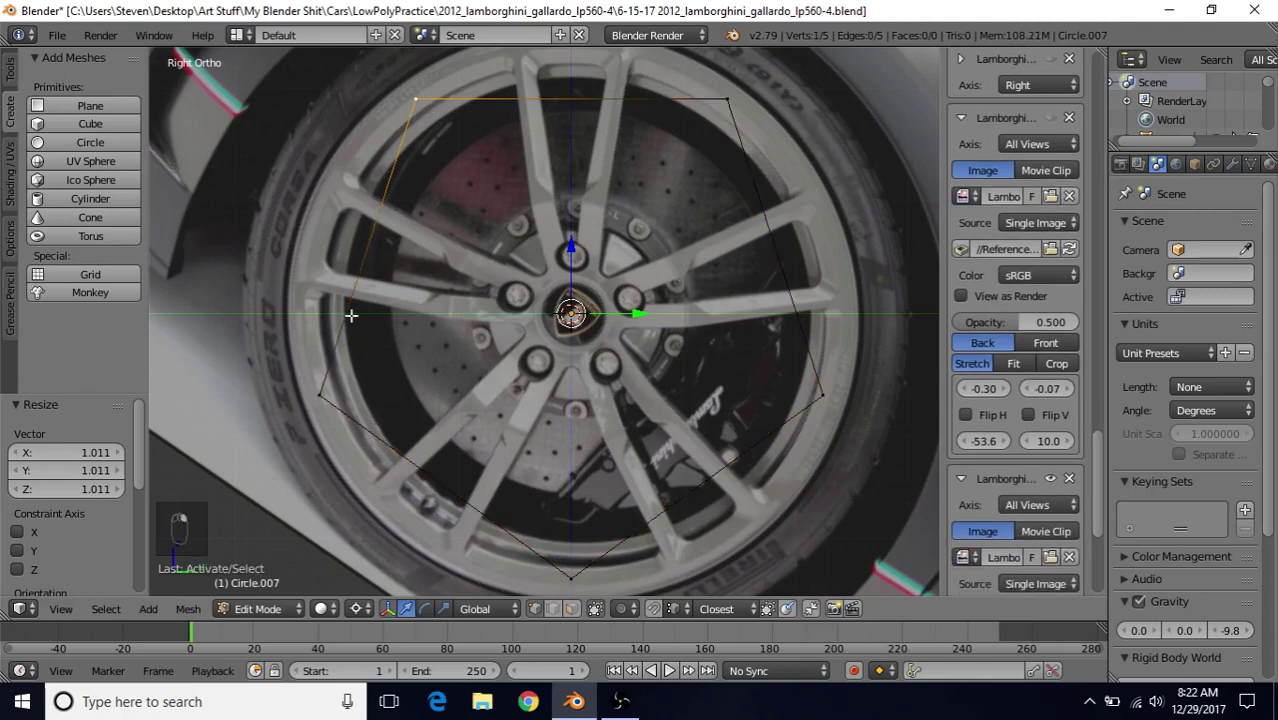
shift+right_click(321, 388)
shift+right_click(560, 572)
shift+right_click(808, 396)
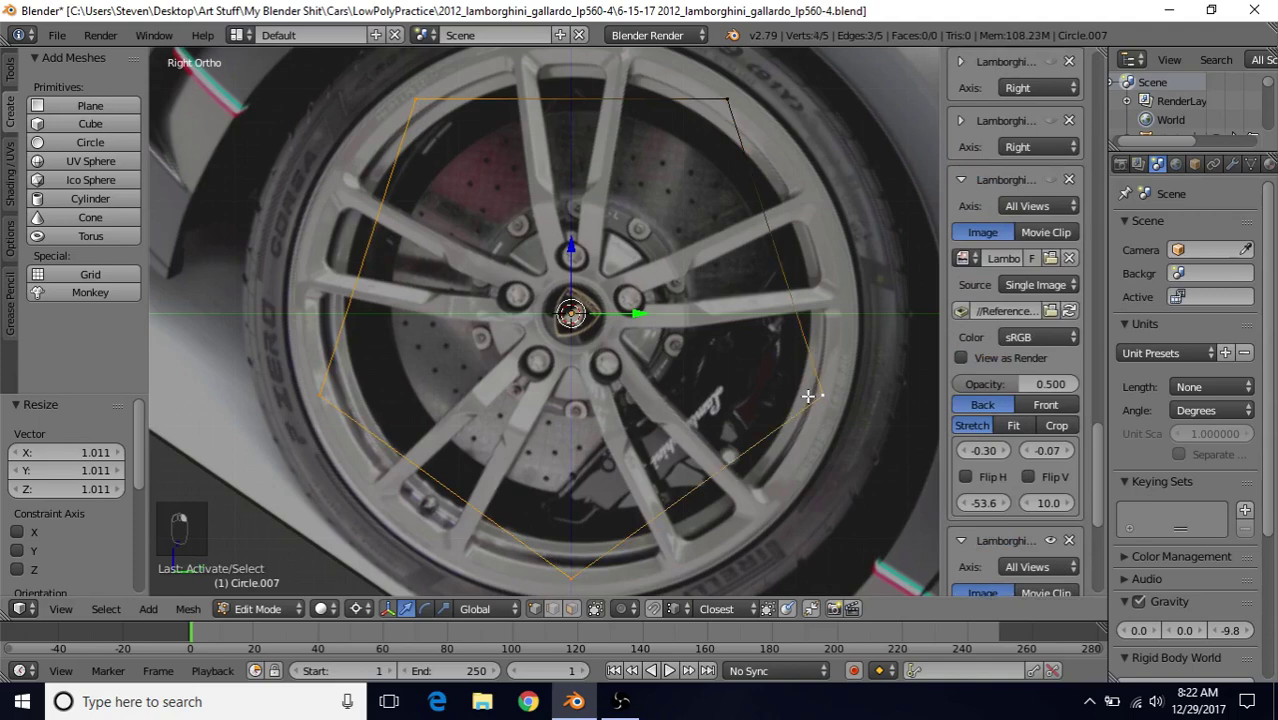
key(Delete)
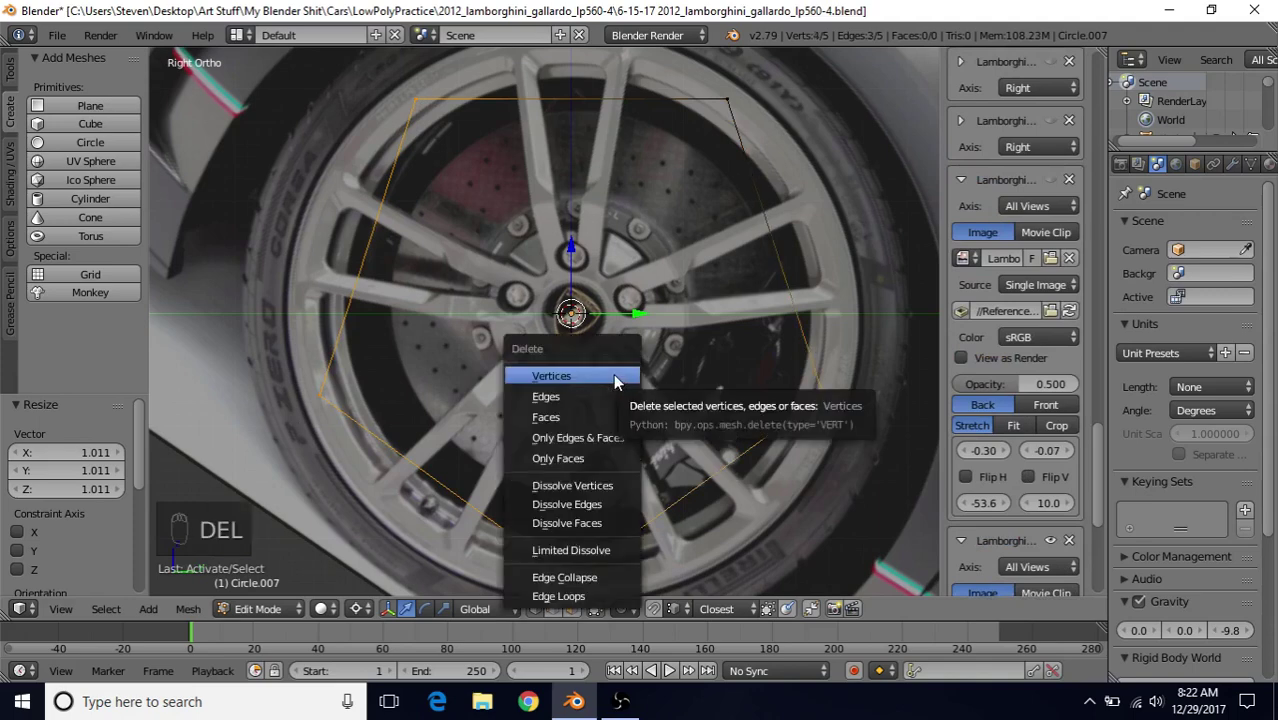
click(606, 376)
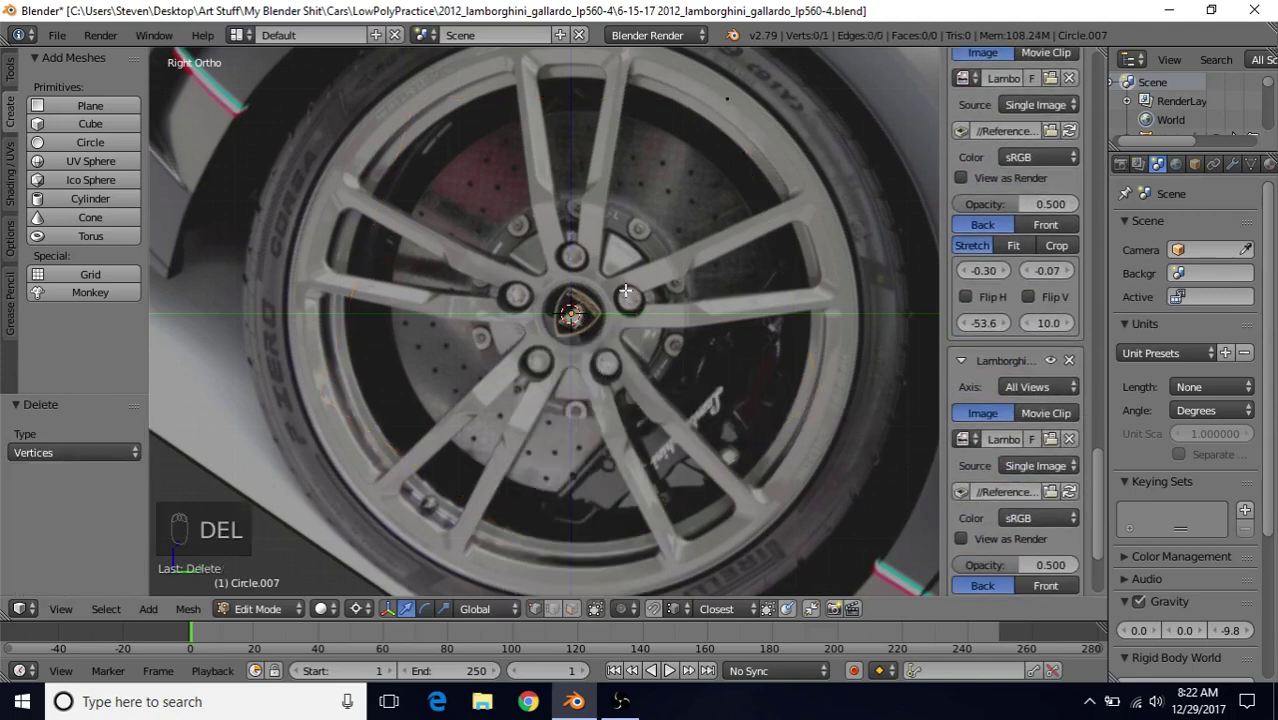
- Select the single remaining vertex on the rim's outer ring
shift+middle_drag(672, 200, 622, 297)
scroll(622, 297, up, 2)
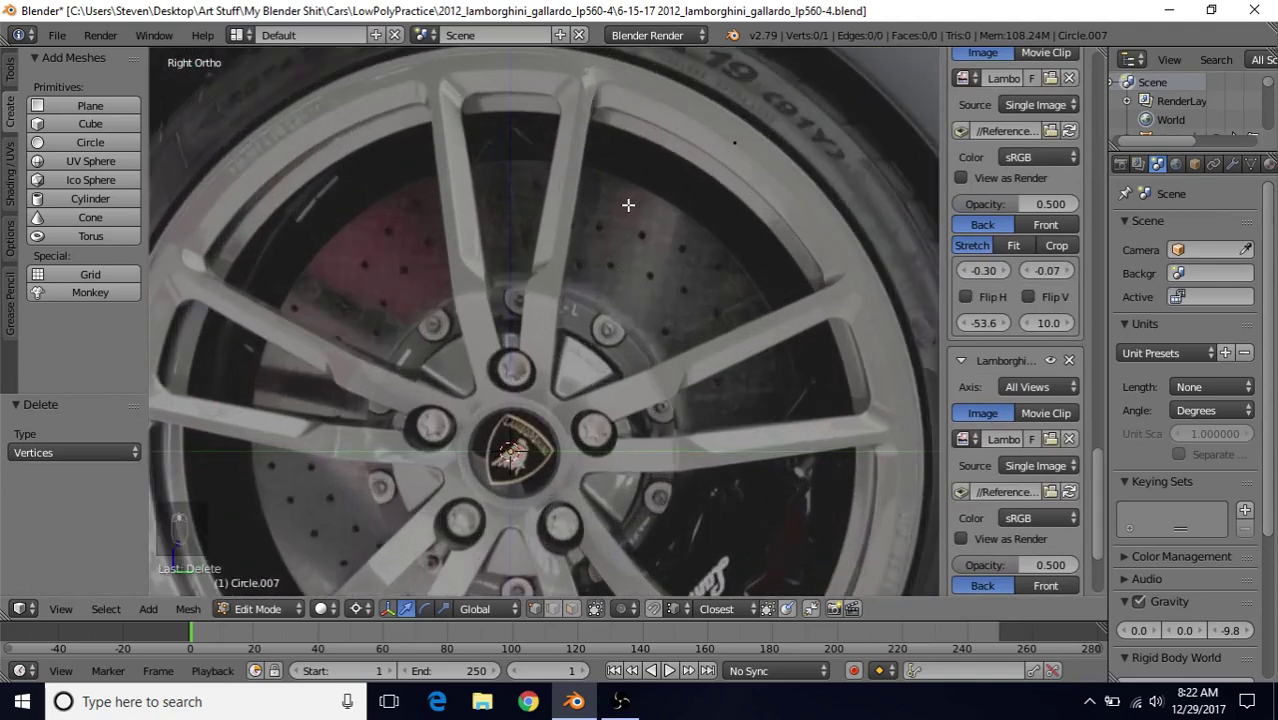
right_click(730, 147)
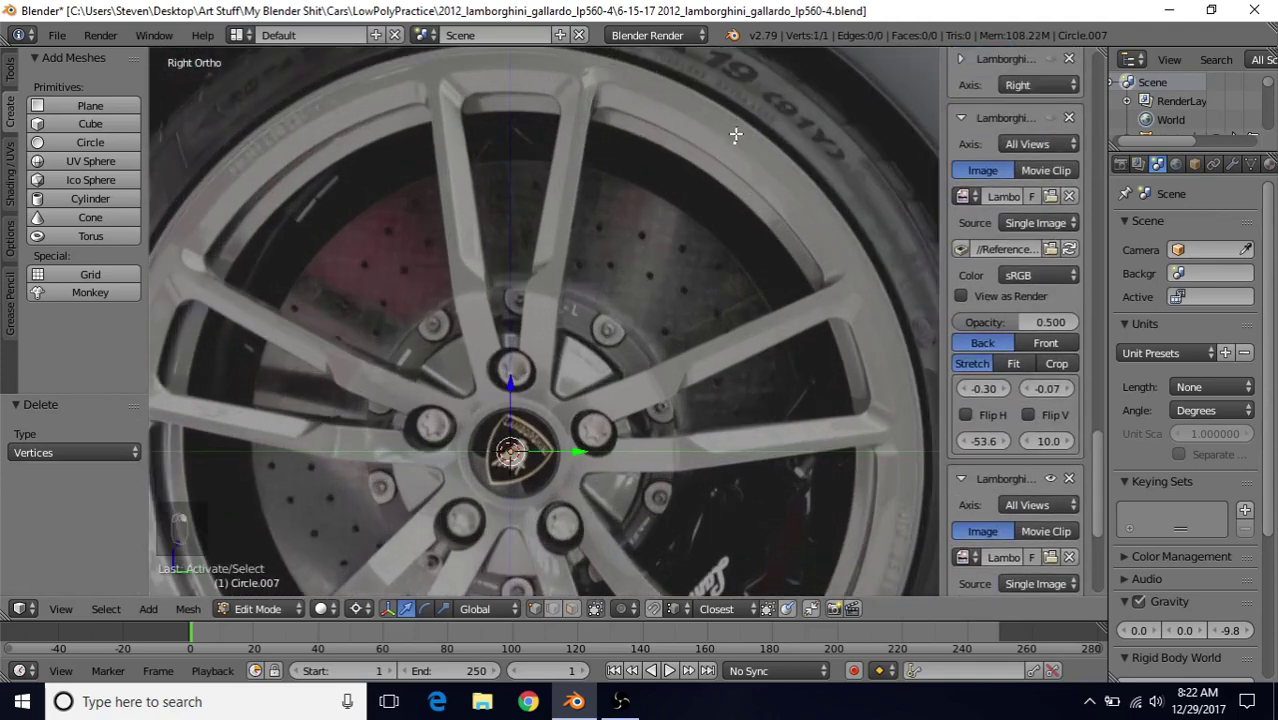
scroll(722, 158, up, 1)
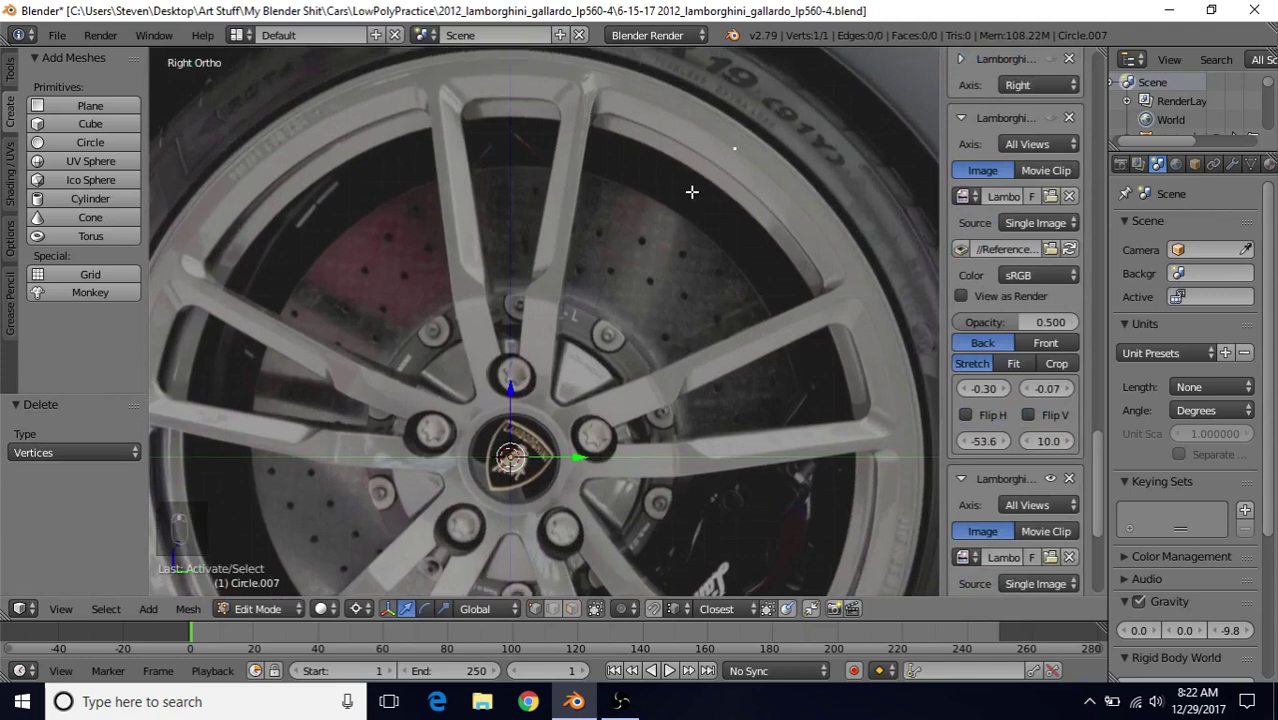
scroll(712, 210, up, 2)
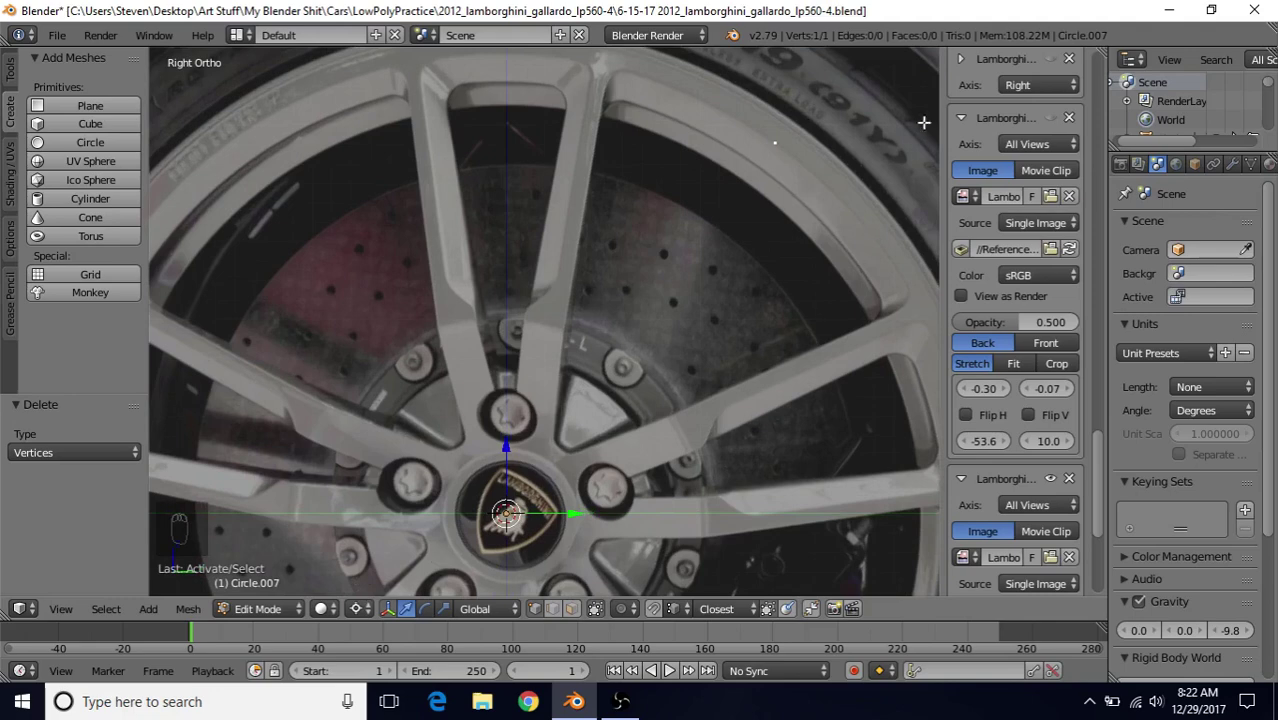
- Try scaling the remaining vertex by about 0.186 toward the hub around the 3D cursor, and undo it
key(s)
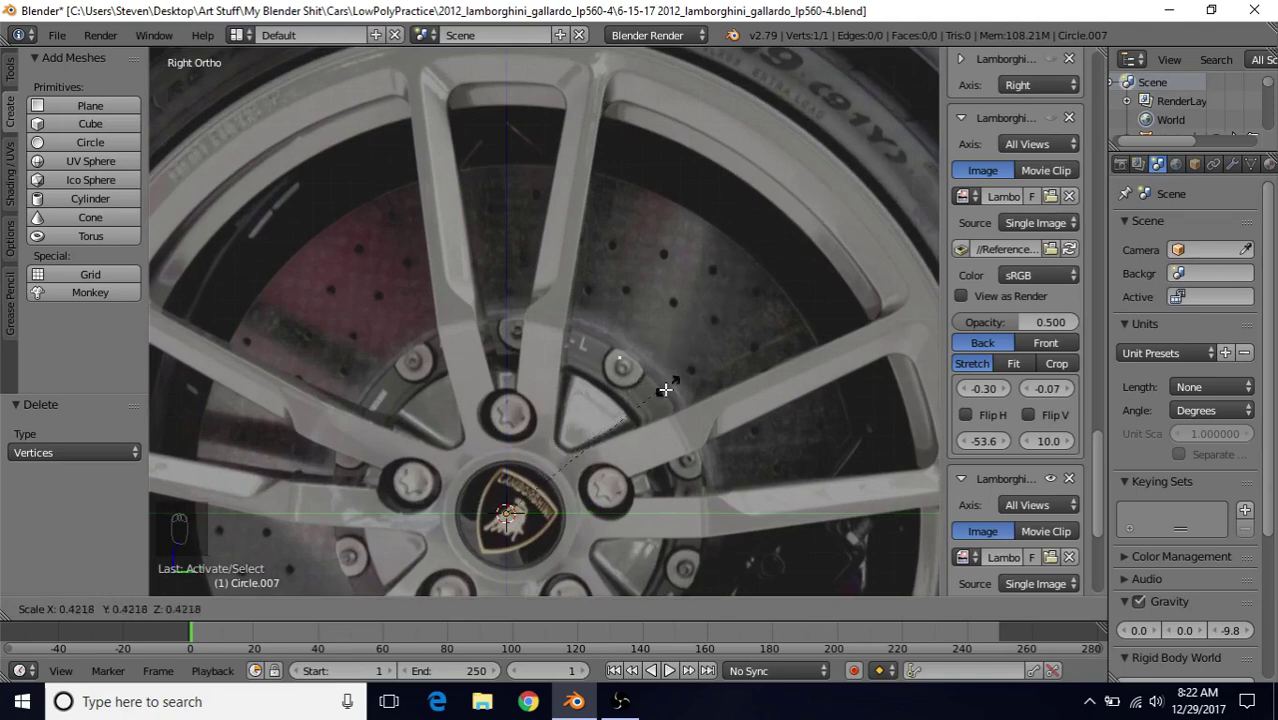
click(597, 490)
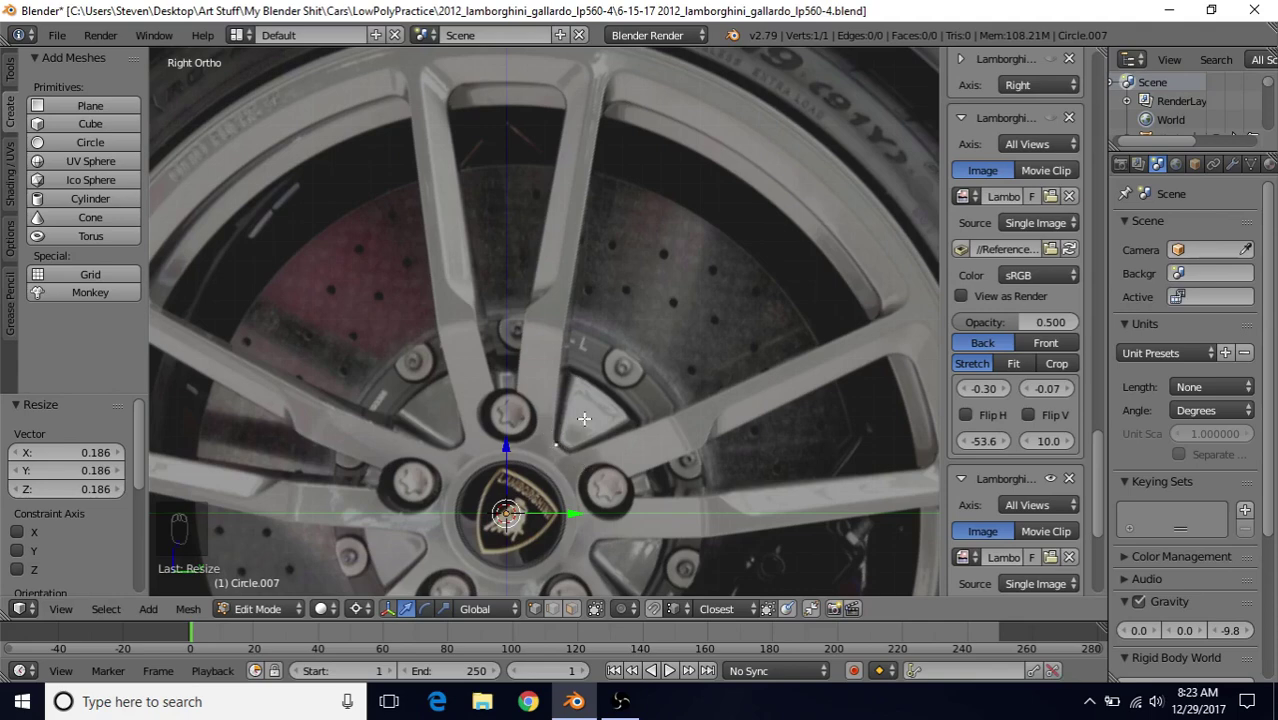
scroll(580, 422, up, 3)
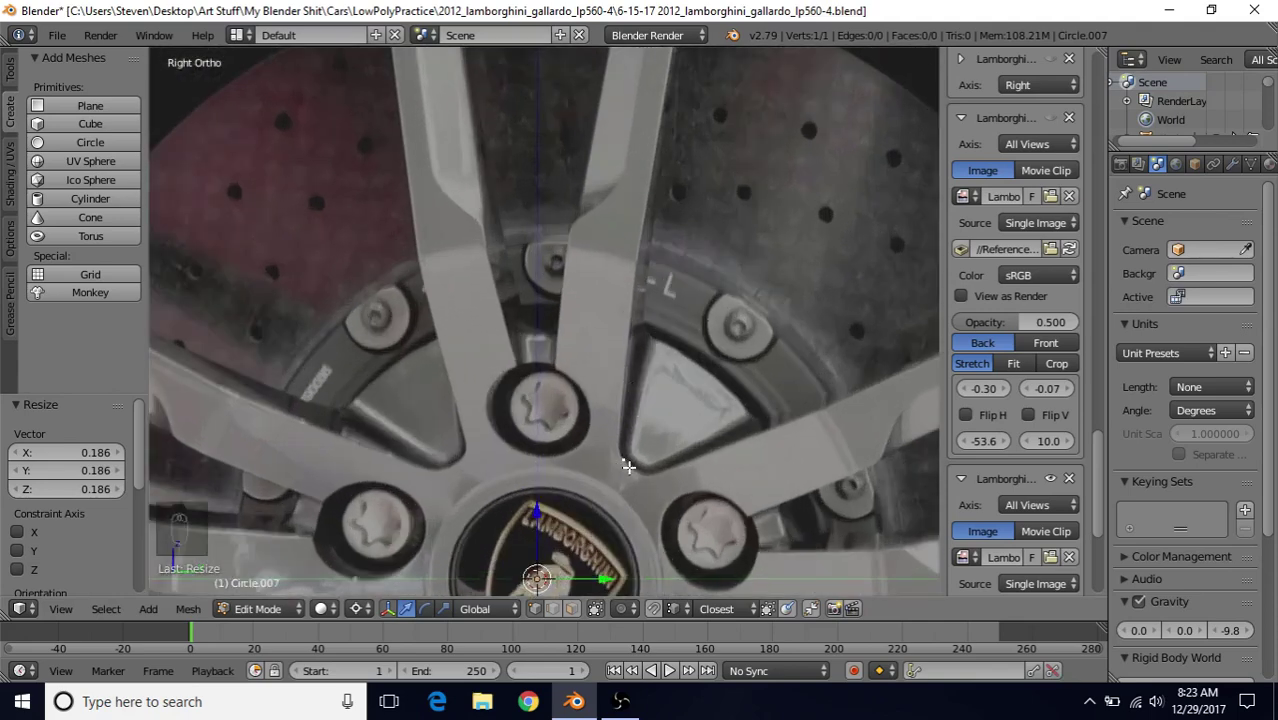
scroll(617, 461, down, 3)
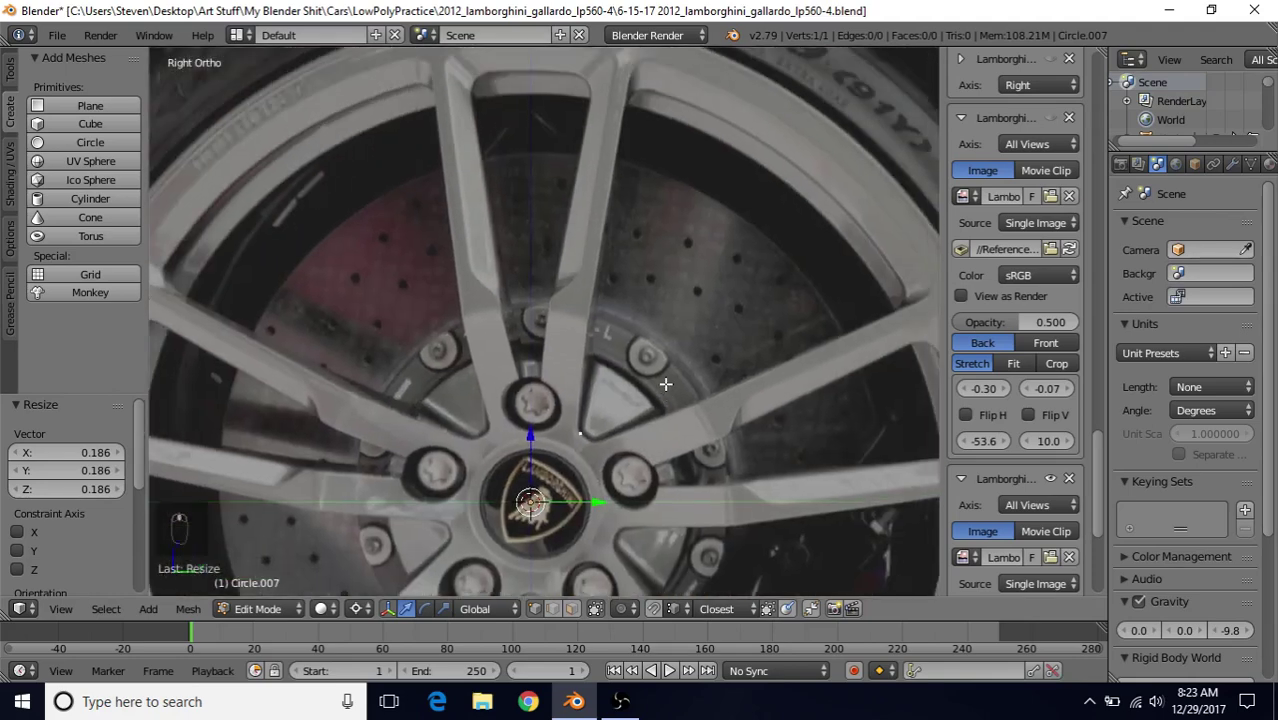
key(s)
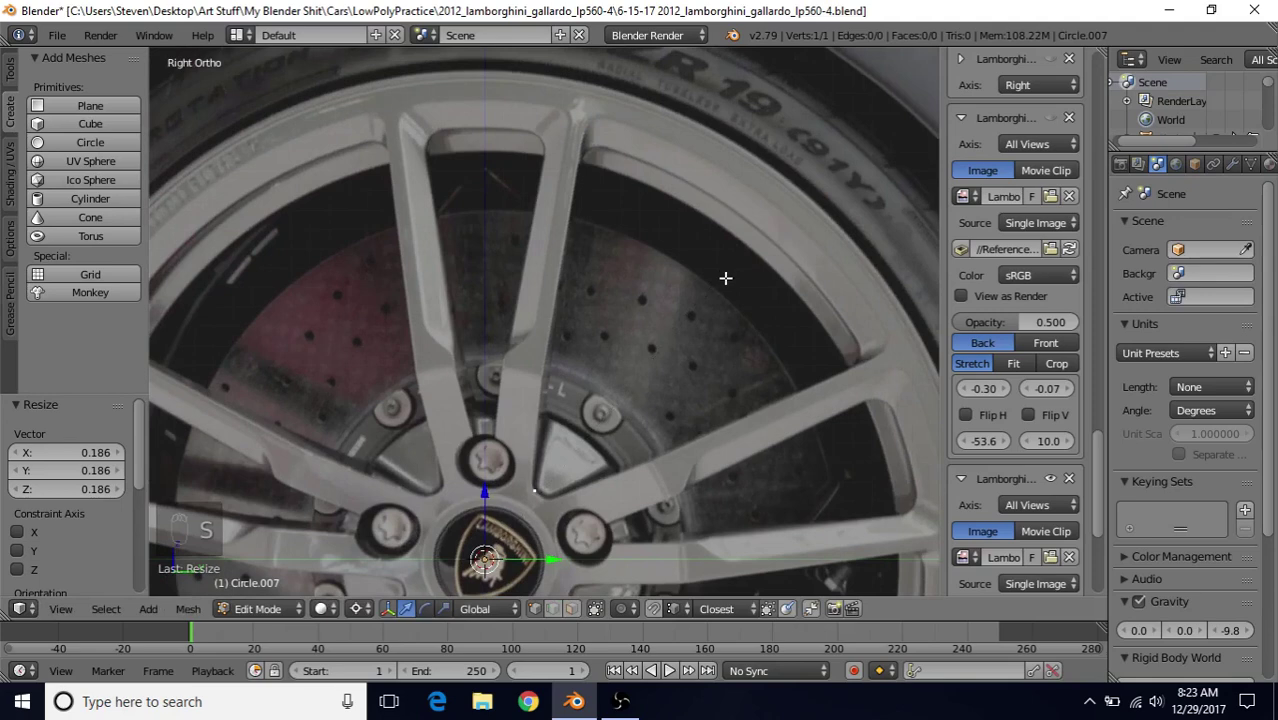
key(Left)
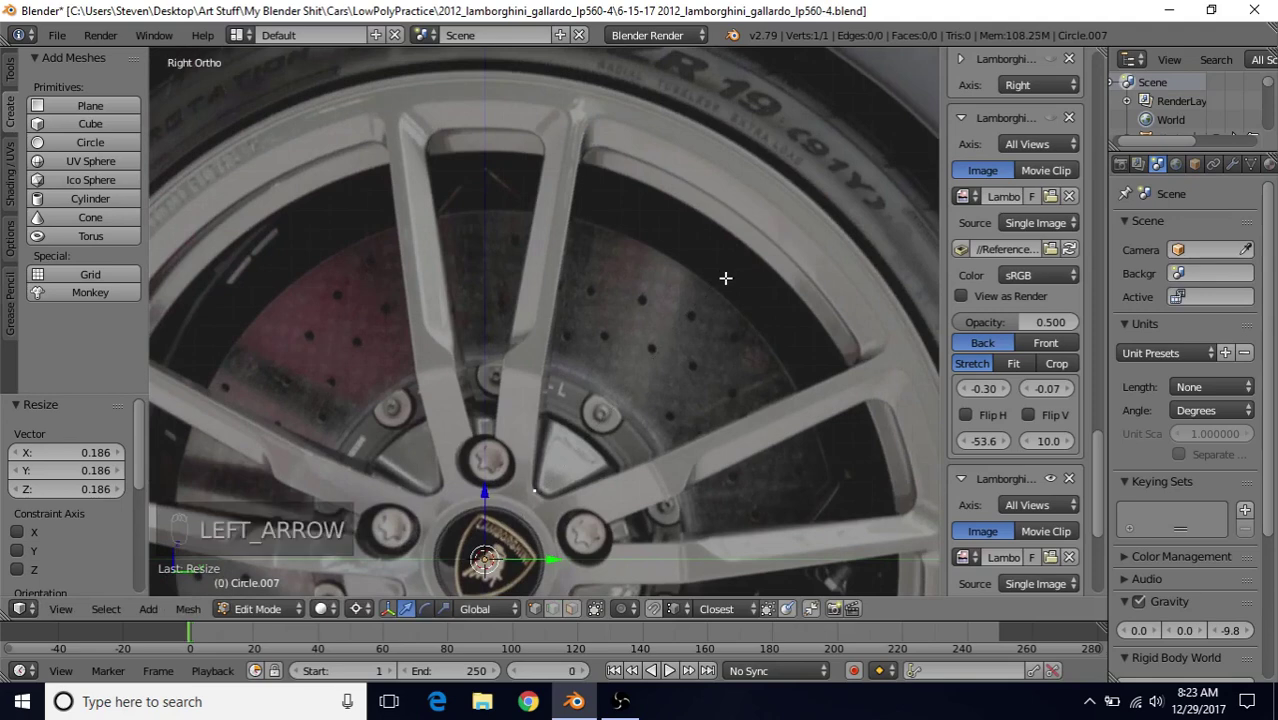
key(ctrl+z)
key(ctrl+z)
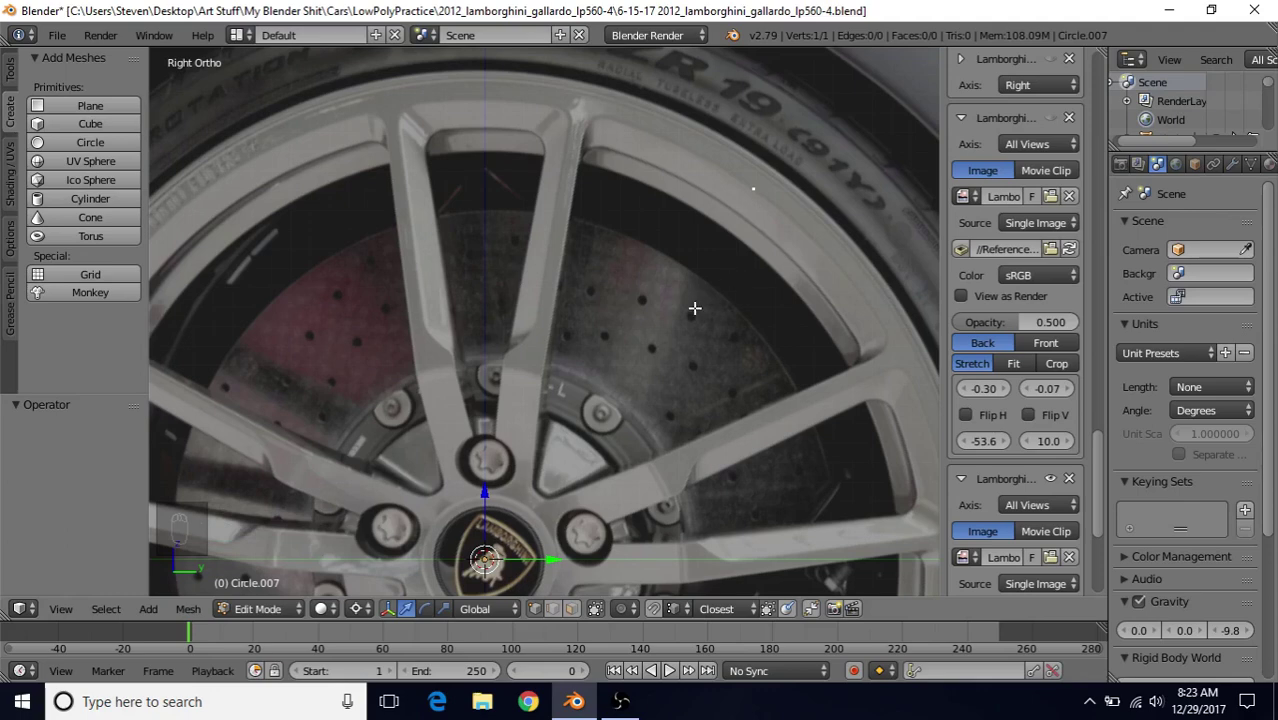
- Duplicate the outer vertex and place the copy just above the top lug bolt, offset about -1.333 in Y and -1.275 in Z
shift+middle_drag(693, 305, 739, 270)
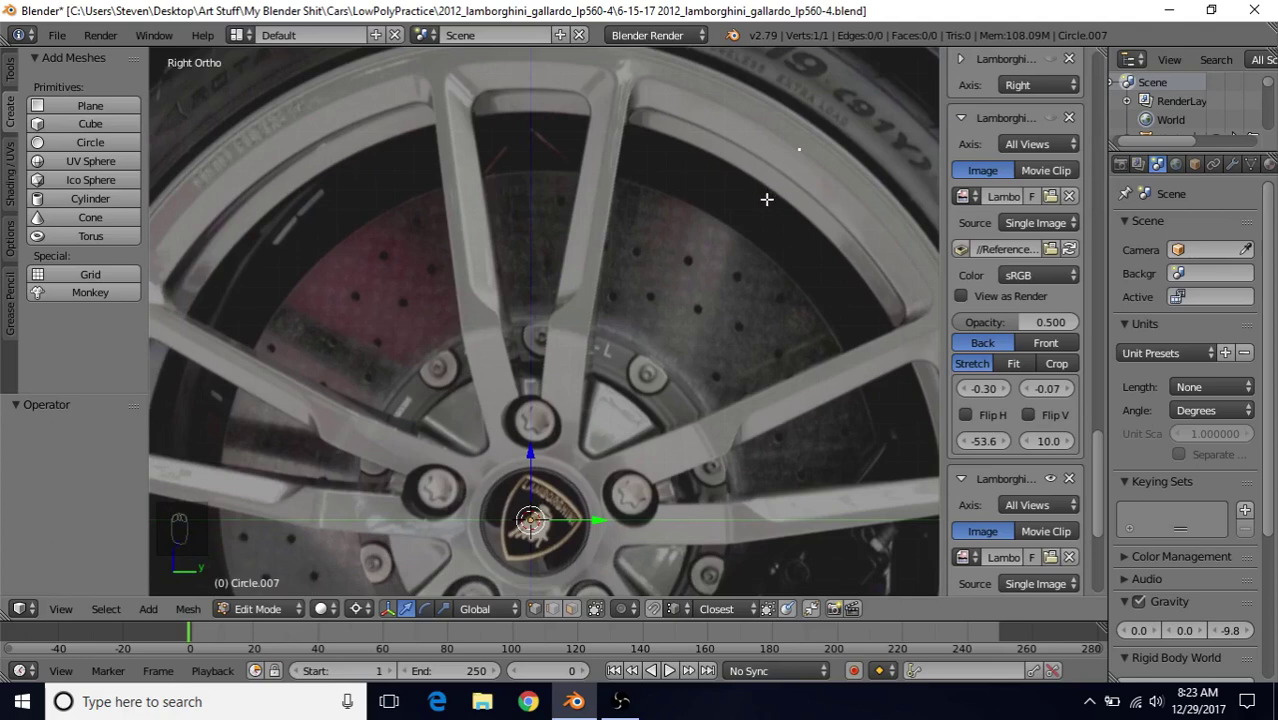
key(shift+d)
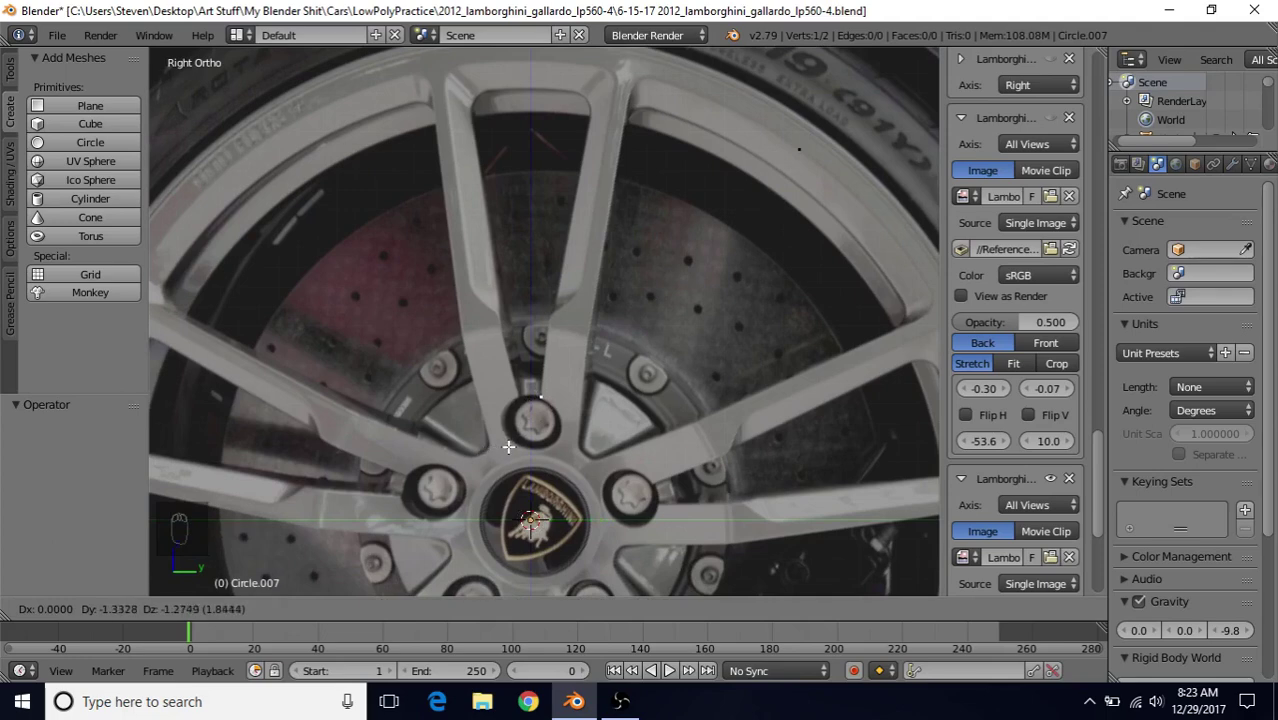
click(508, 447)
shift+middle_drag(626, 328, 686, 373)
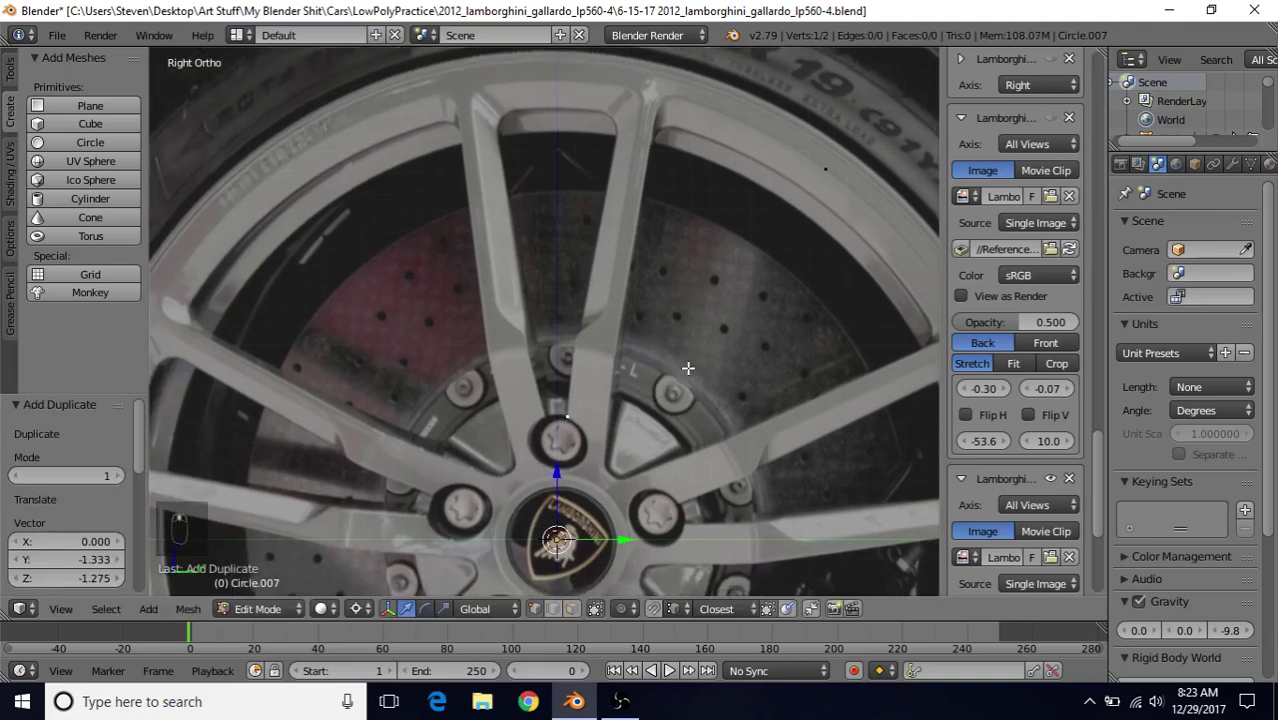
scroll(688, 368, down, 2)
shift+middle_drag(740, 262, 754, 234)
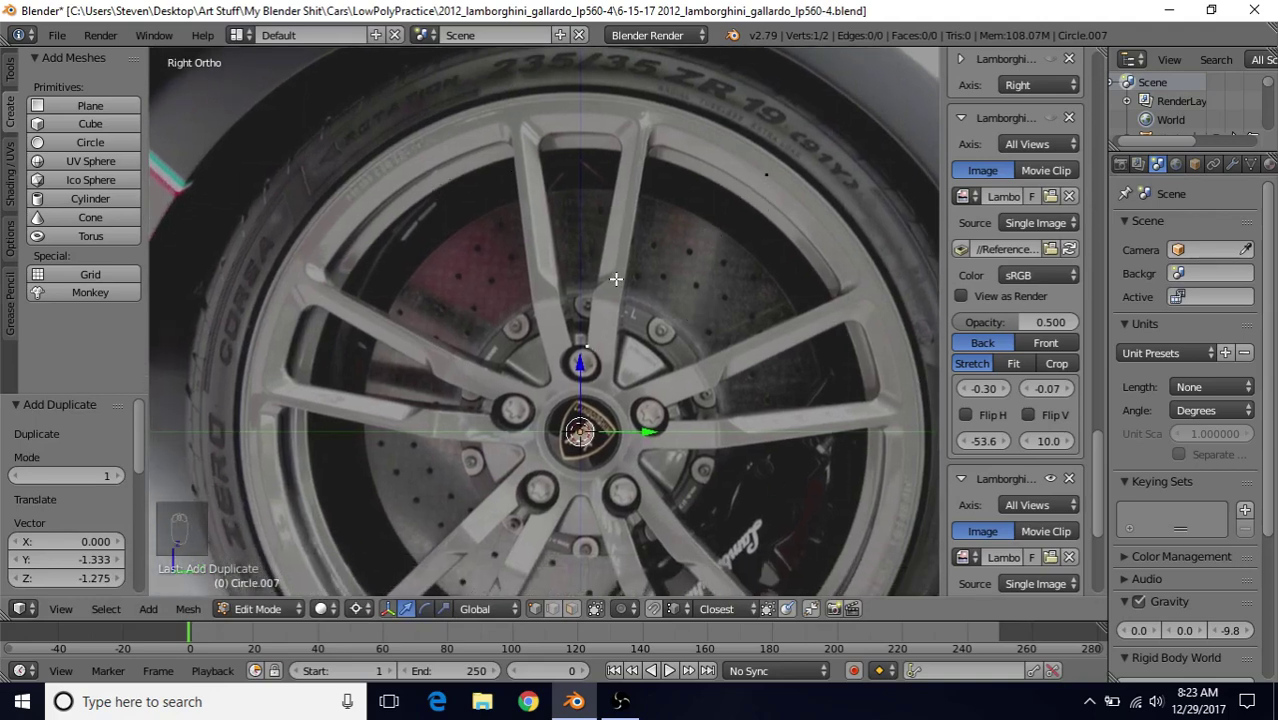
scroll(628, 290, up, 1)
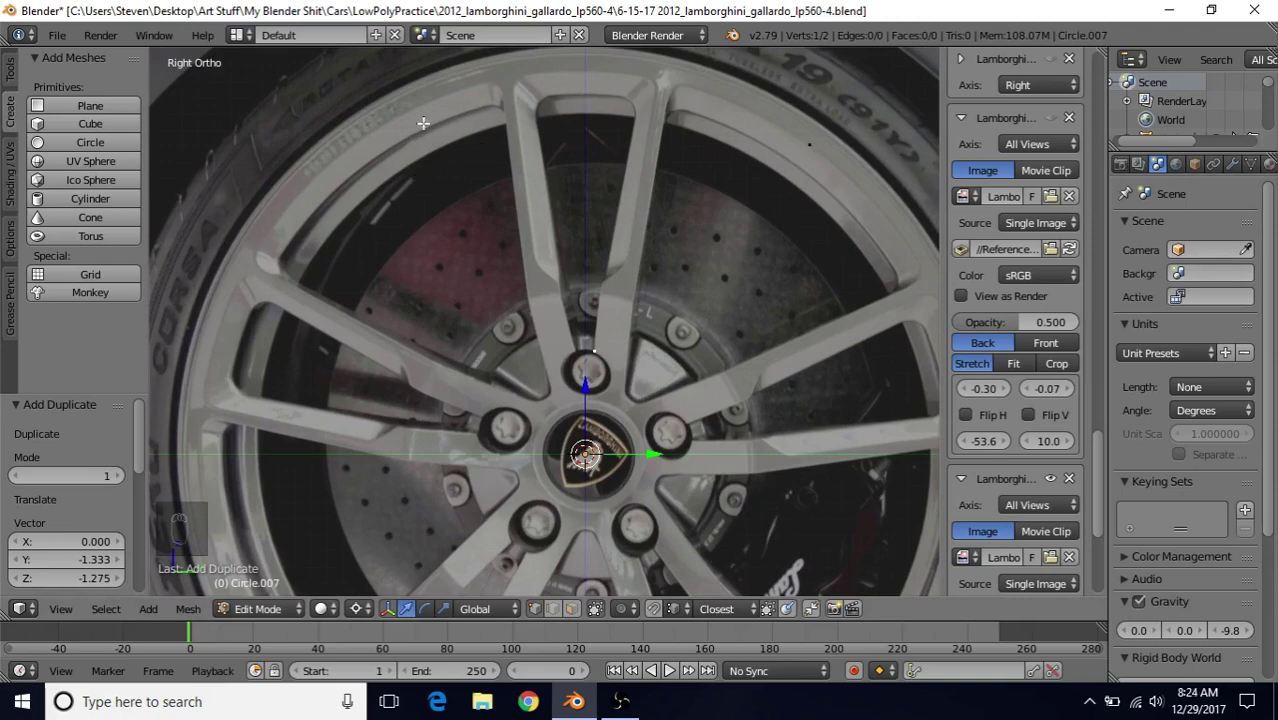
- Add a Mirror modifier to the two vertices, mirroring on the Y axis only with Clipping enabled
click(1233, 164)
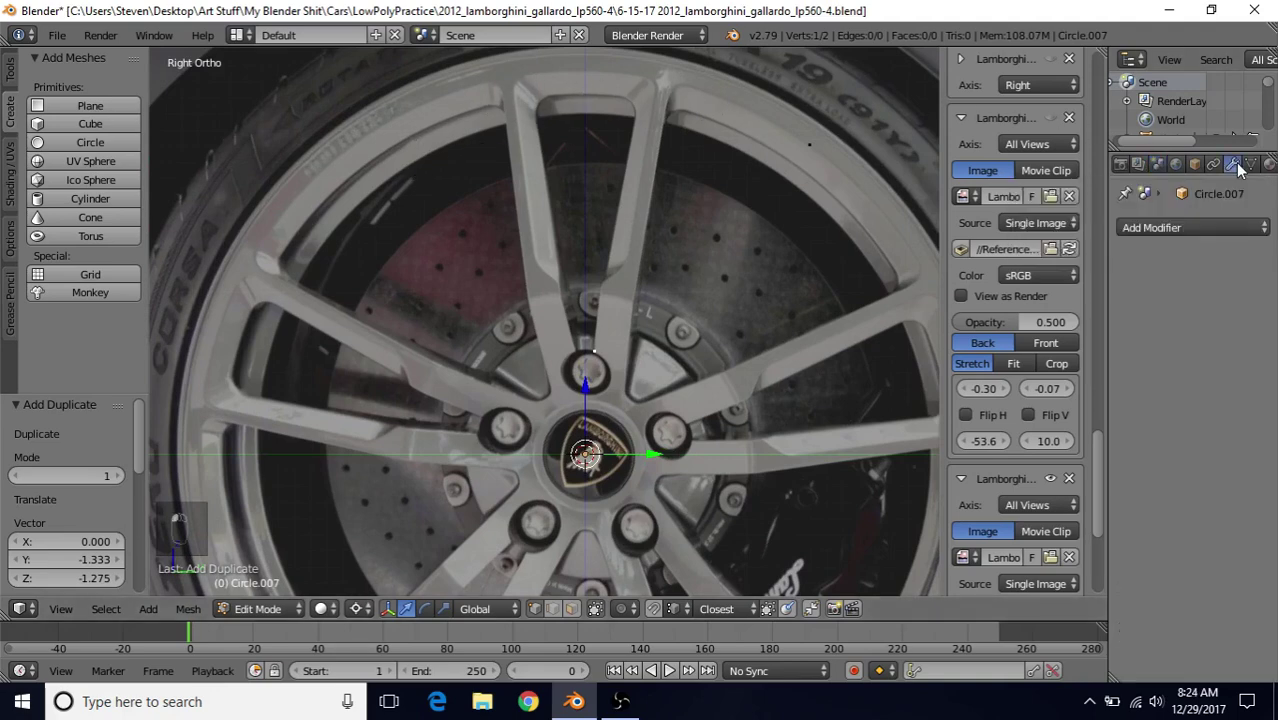
click(1157, 227)
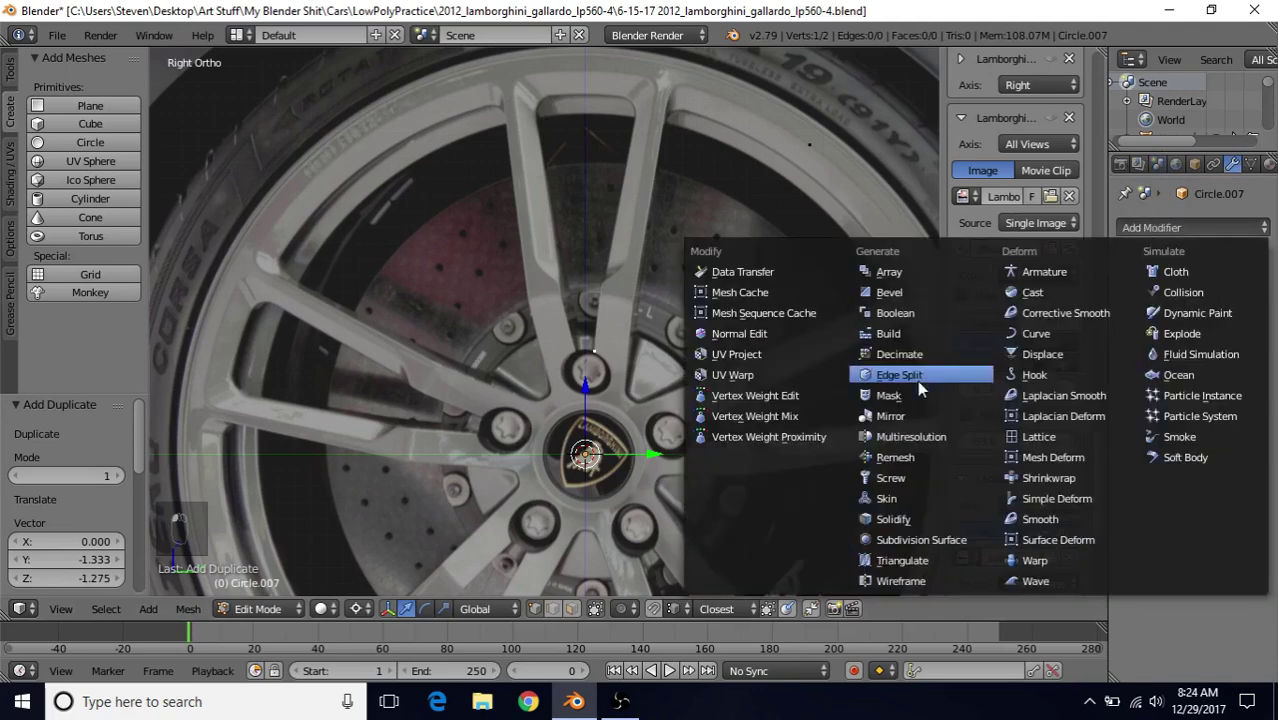
click(890, 416)
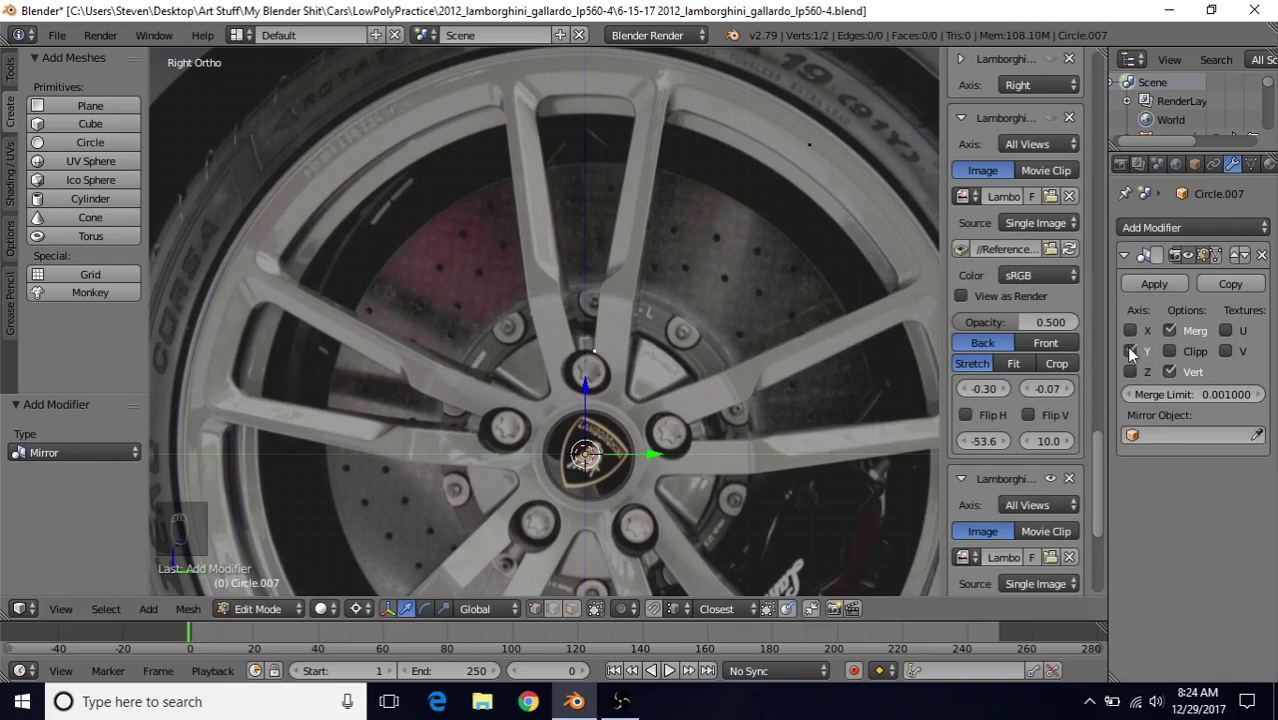
click(1170, 352)
click(1214, 256)
click(1214, 256)
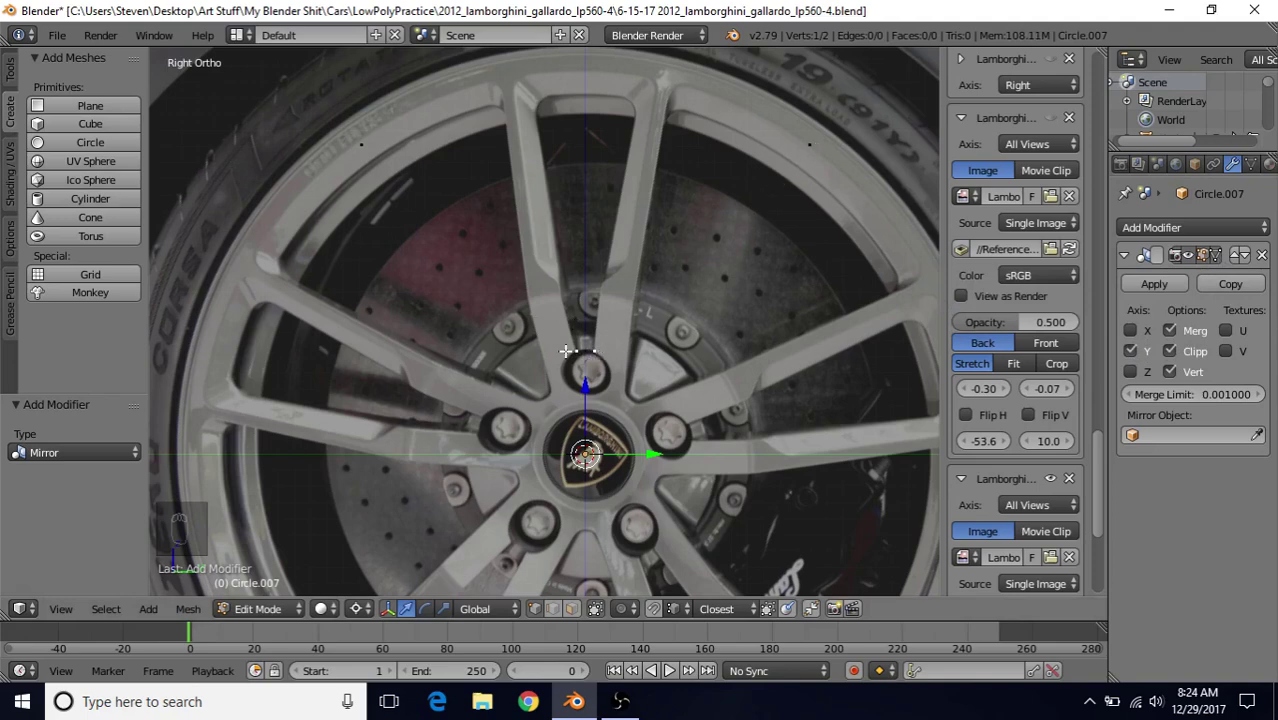
scroll(604, 325, down, 1)
scroll(652, 296, up, 2)
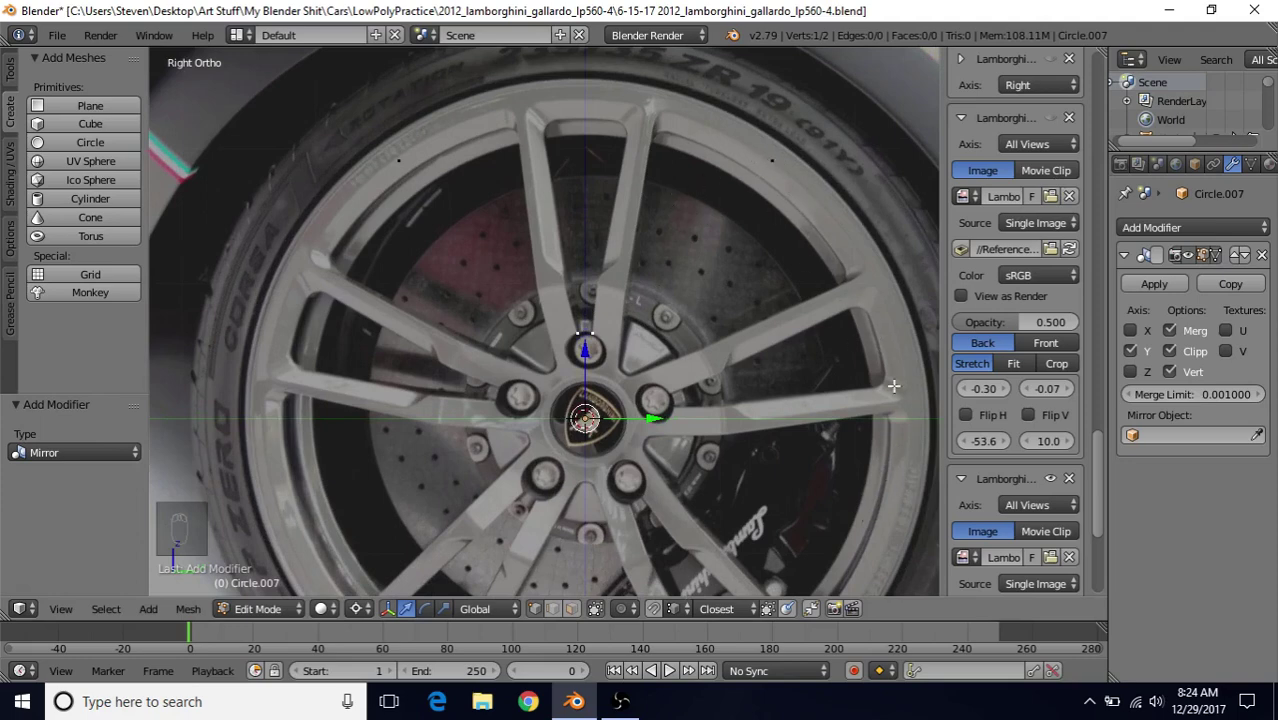
scroll(808, 383, up, 1)
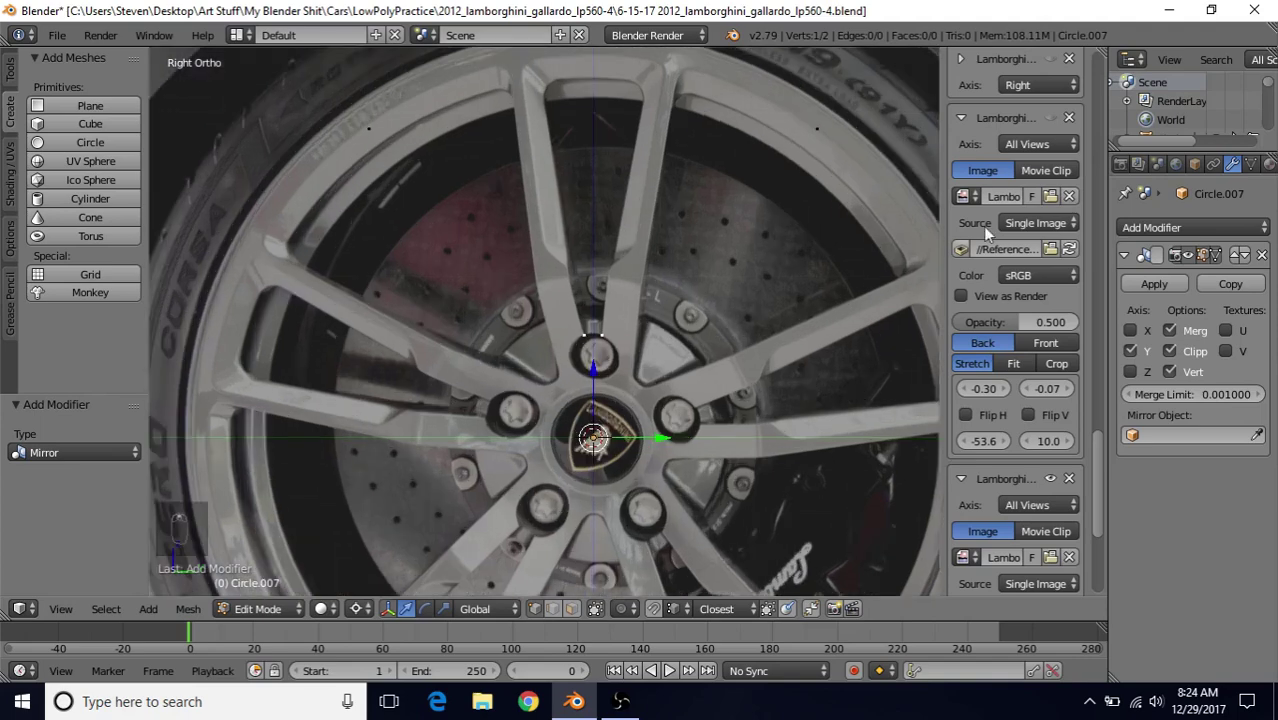
- Add an Array modifier below the Mirror modifier on the rim mesh
click(1176, 228)
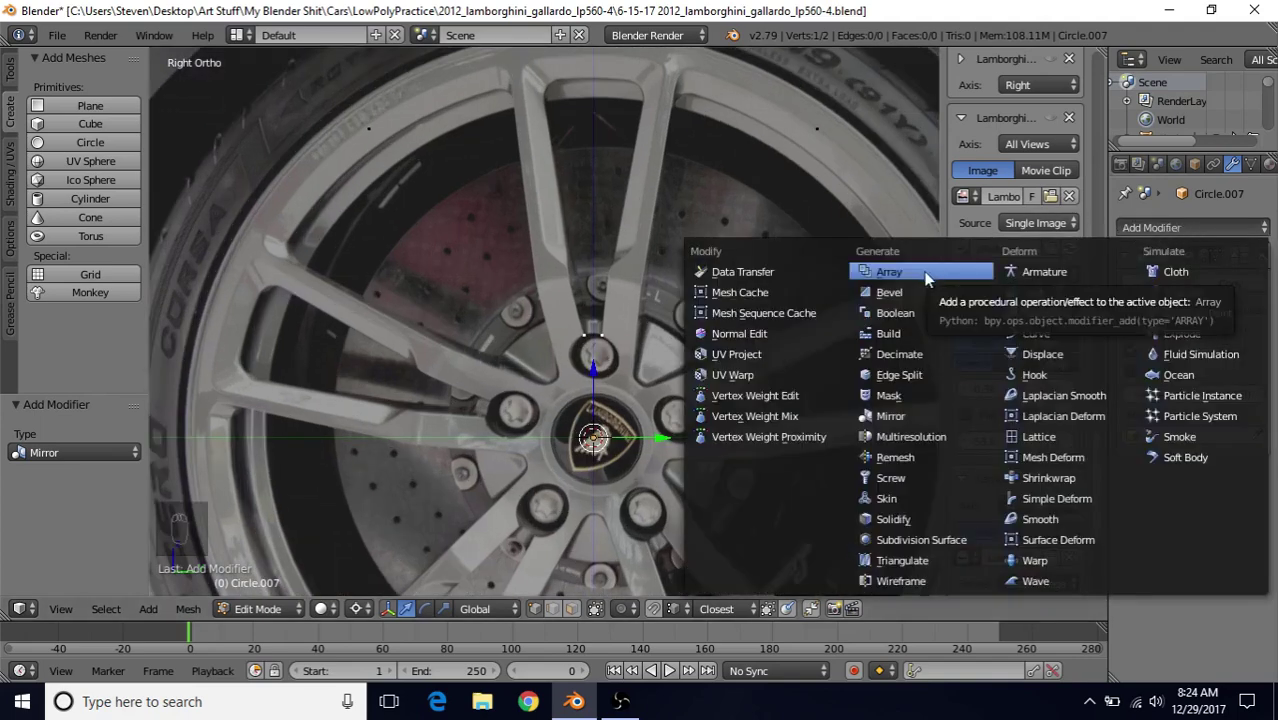
click(890, 272)
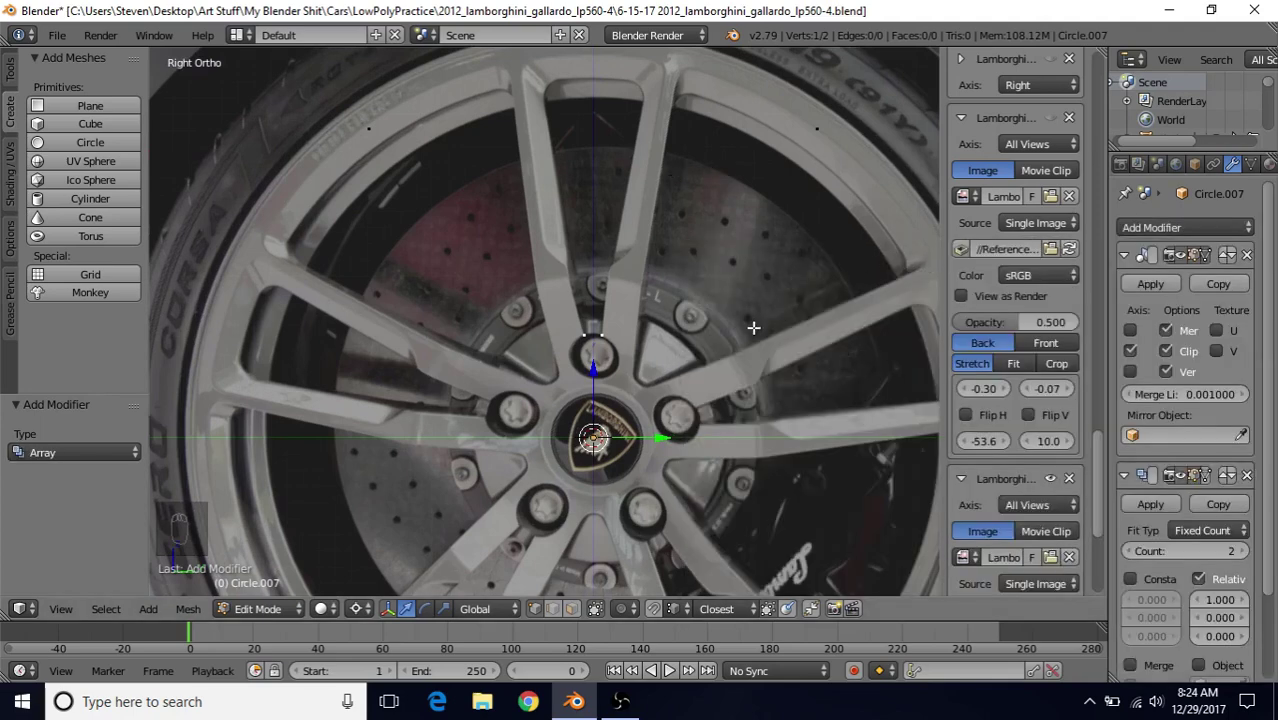
scroll(753, 327, down, 3)
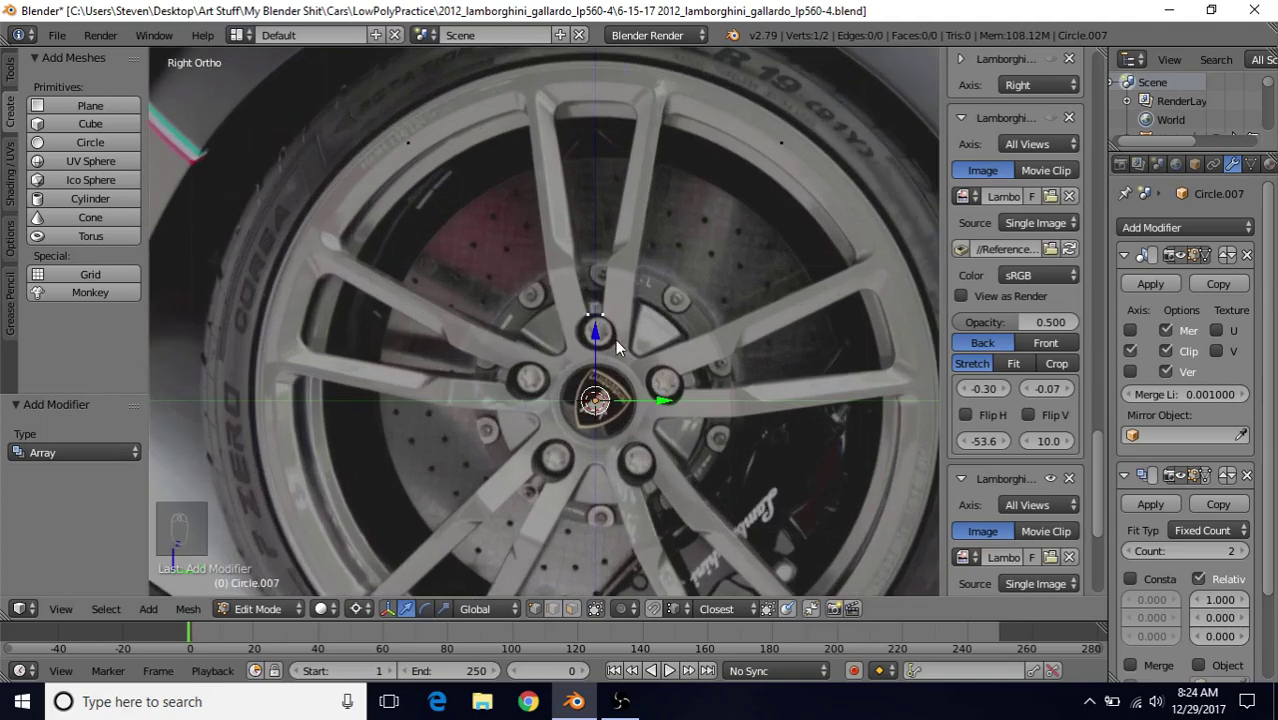
- Switch to Object Mode and add a Plain Axes empty at the wheel's center
key(Tab)
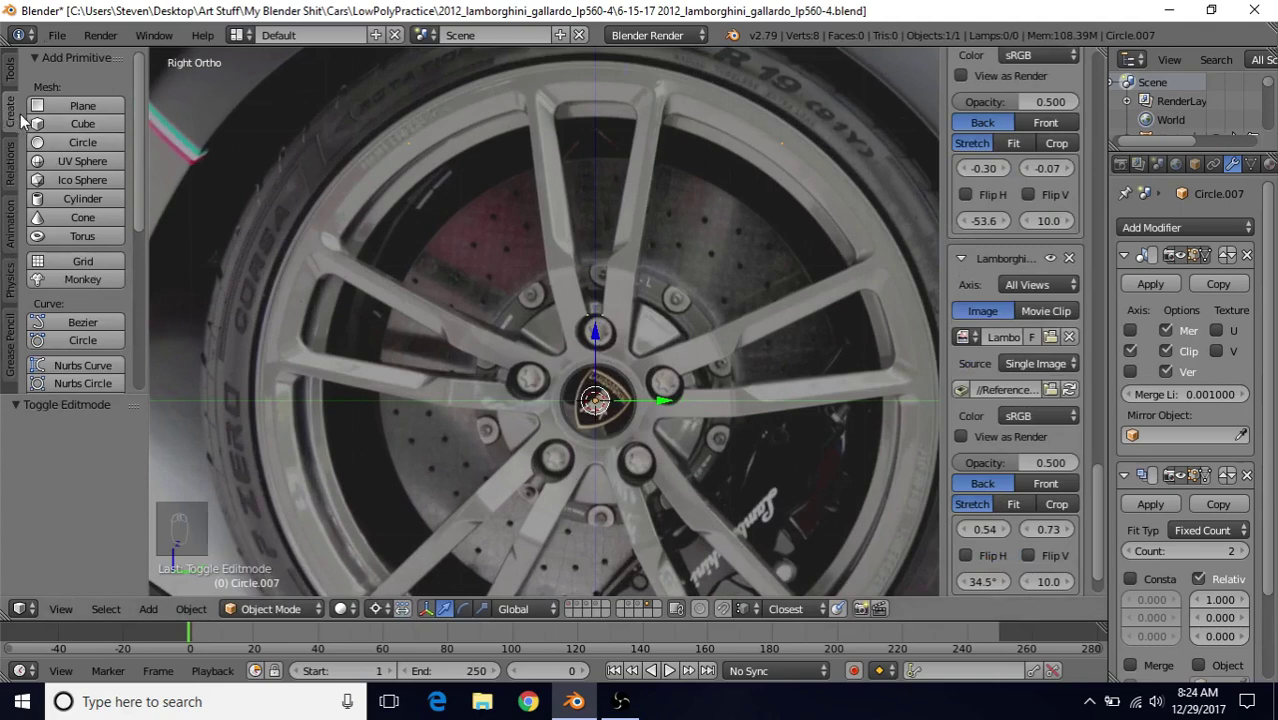
scroll(86, 265, down, 3)
scroll(86, 265, down, 5)
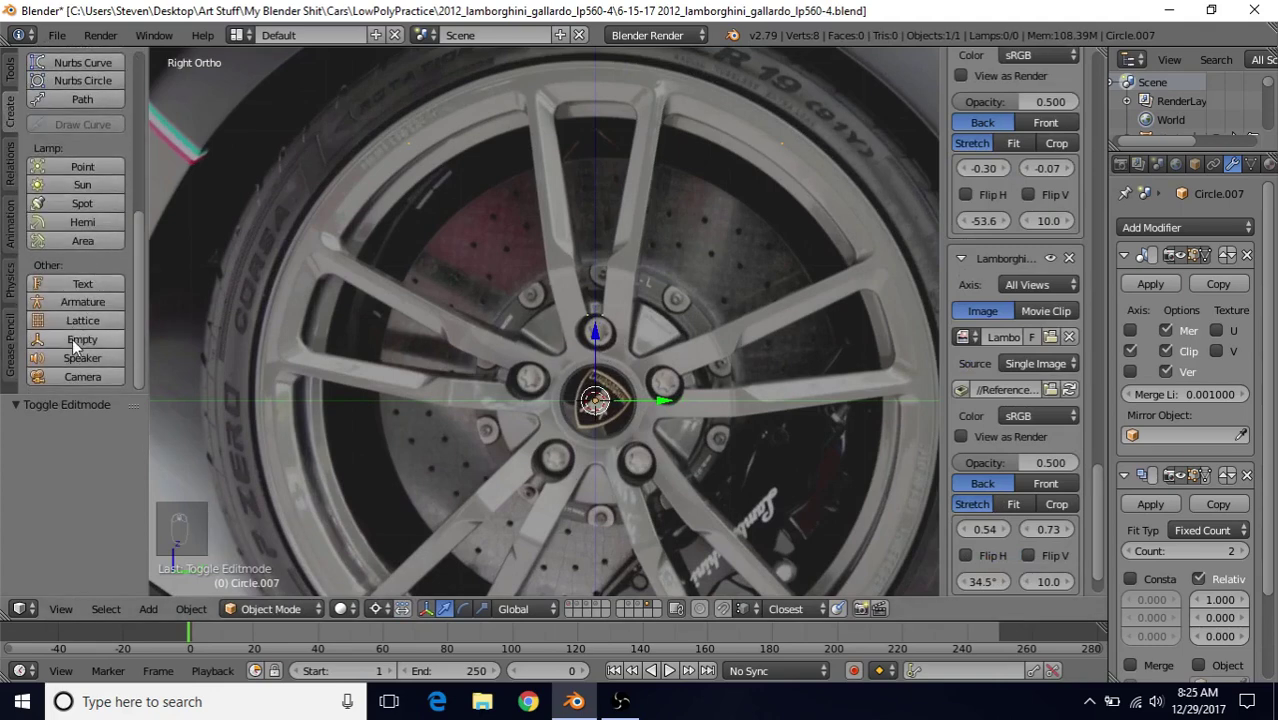
click(78, 340)
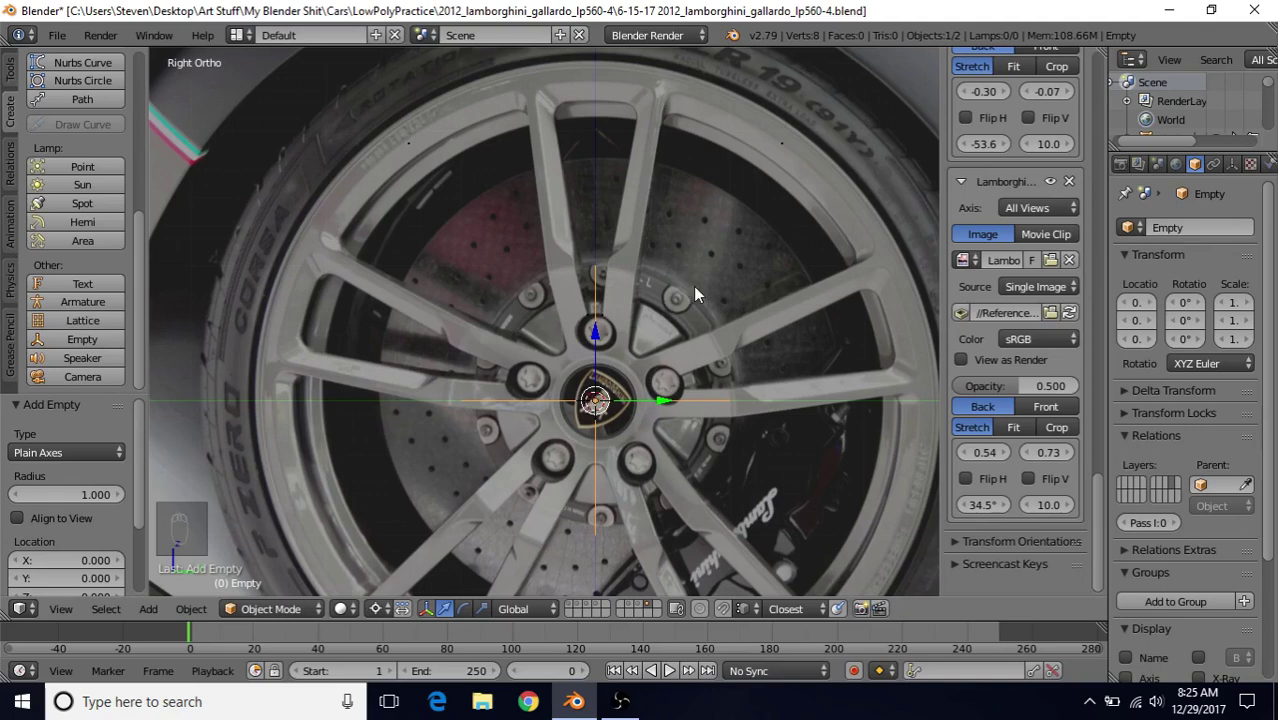
- Rotate the empty at the wheel hub by 72° in the right side view
key(r)
text(72)
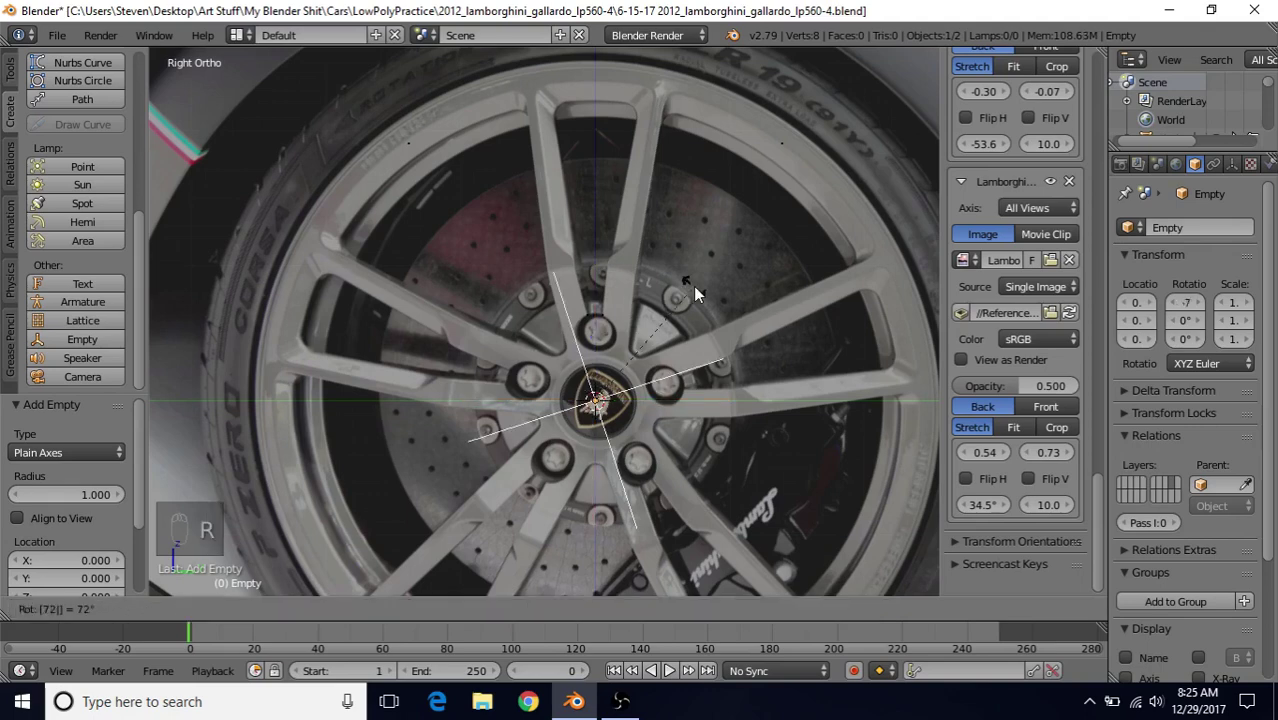
key(Return)
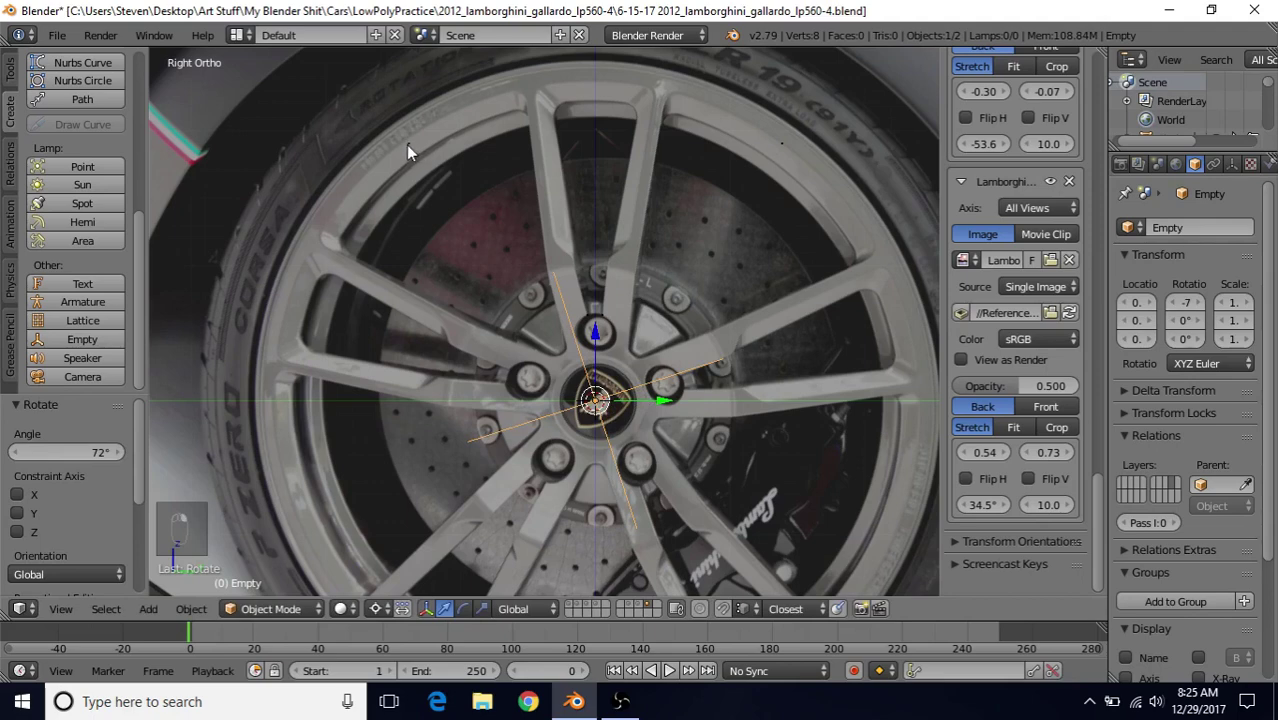
- Select both objects, make the rim mesh the active one and enter Edit Mode on it
middle_drag(713, 338, 670, 395)
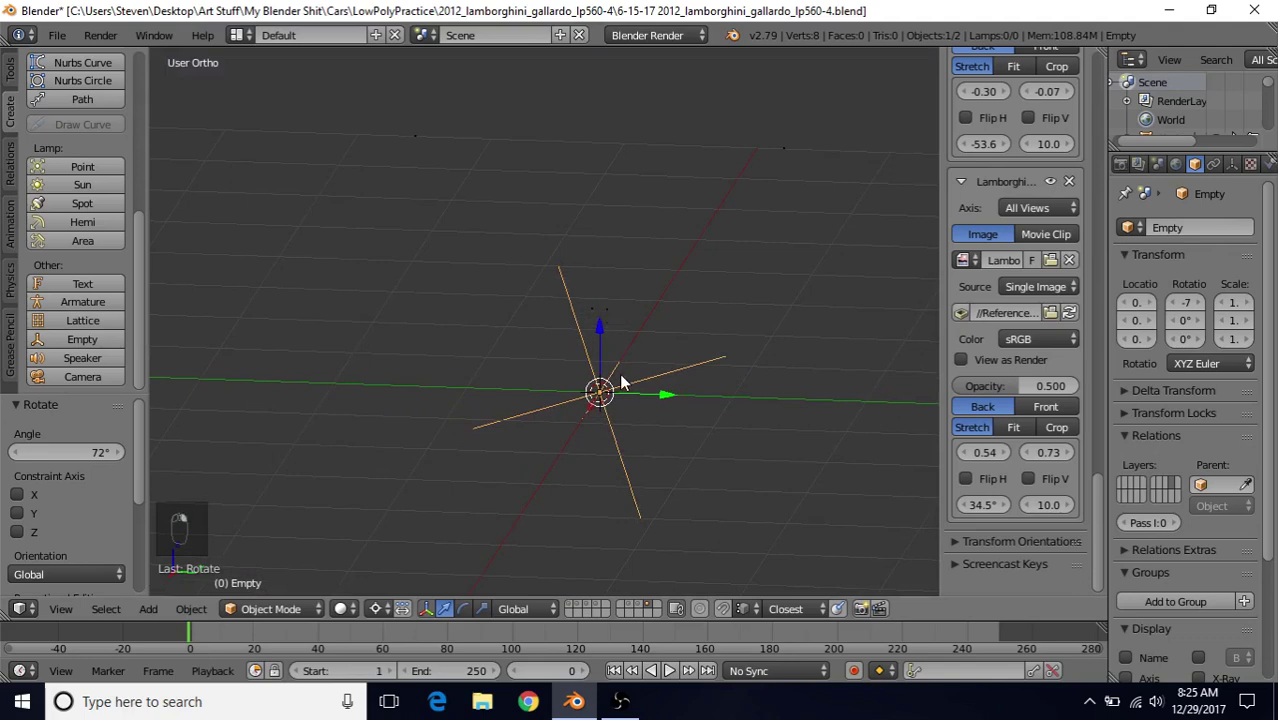
key(a)
key(a)
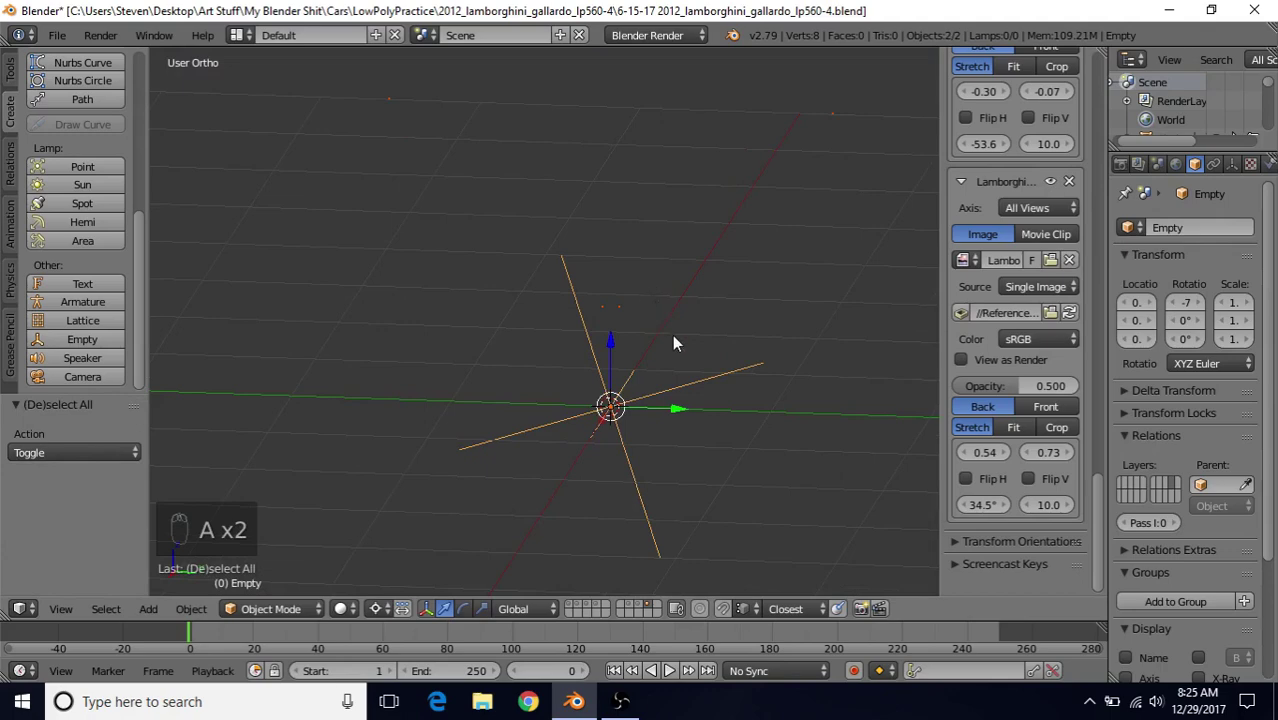
shift+right_click(612, 407)
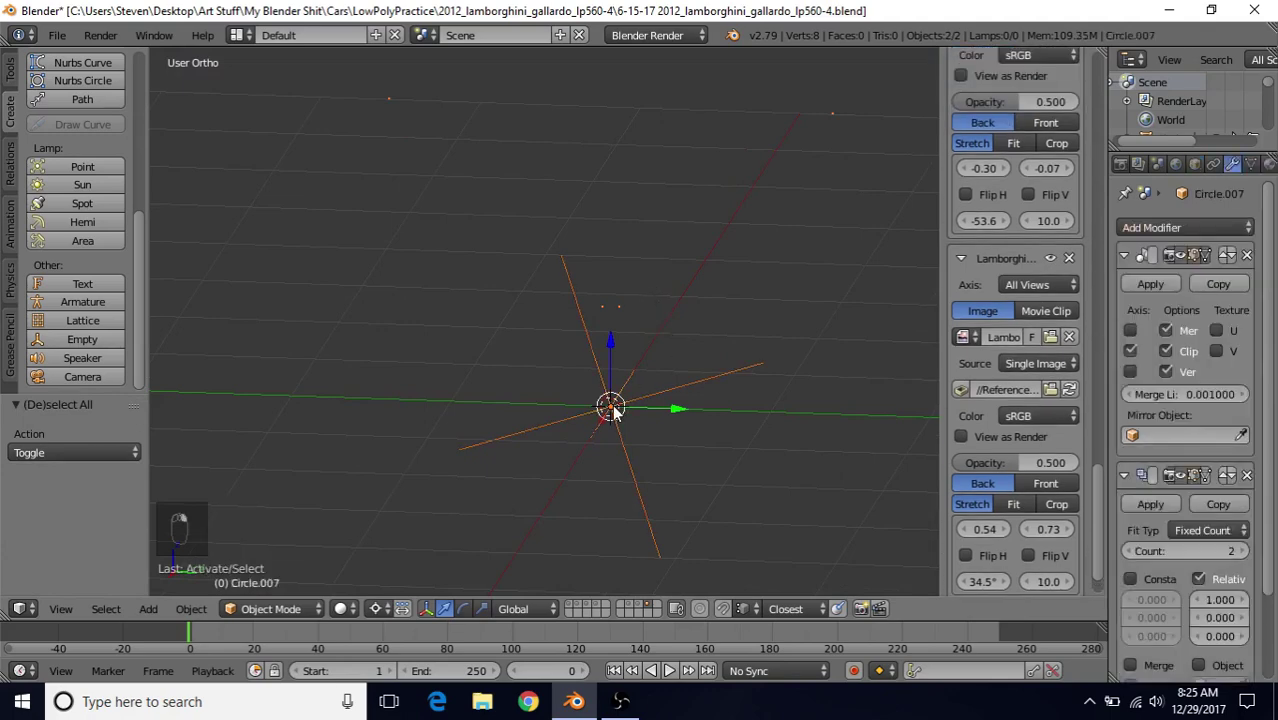
shift+right_click(612, 407)
shift+right_click(612, 407)
key(Tab)
key(Tab)
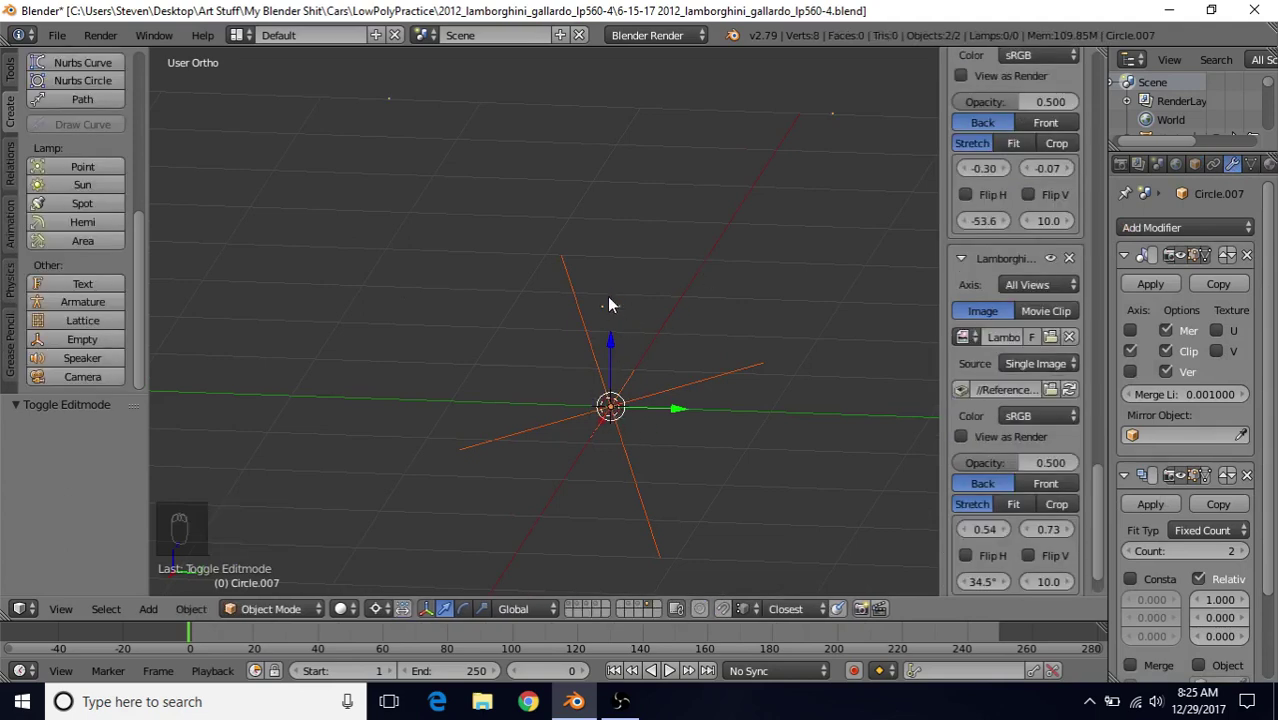
key(Tab)
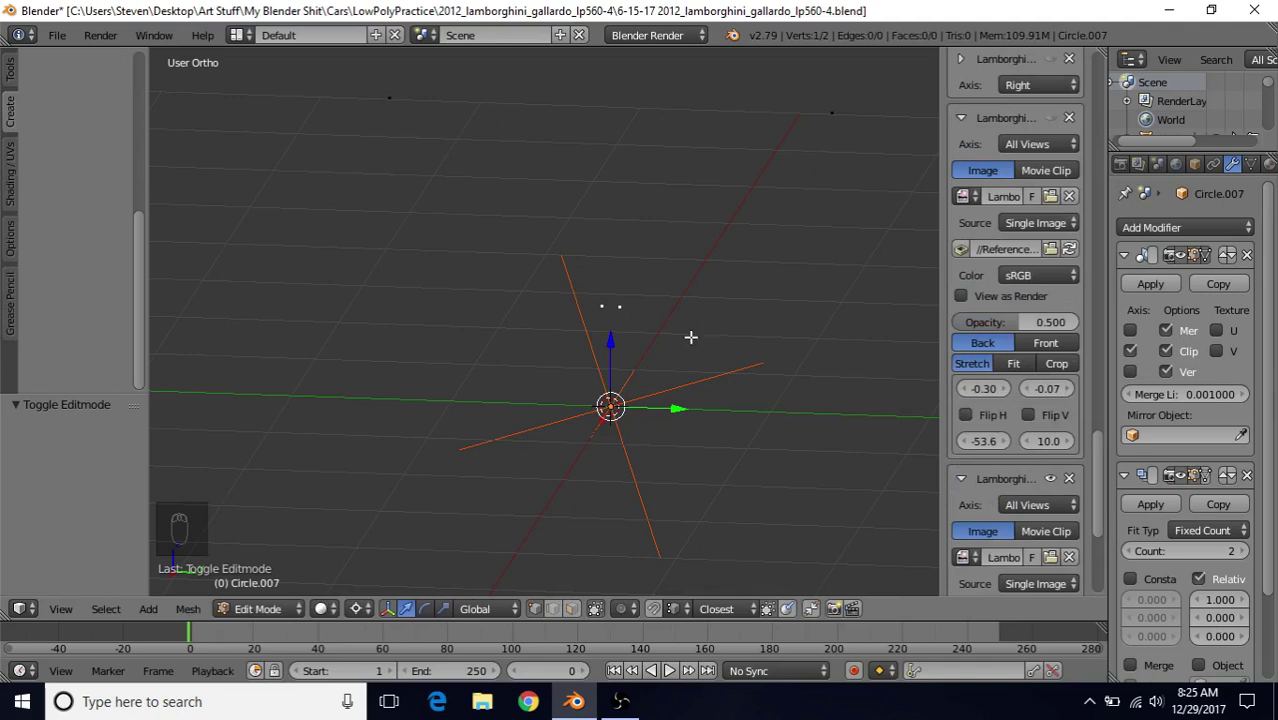
key(Tab)
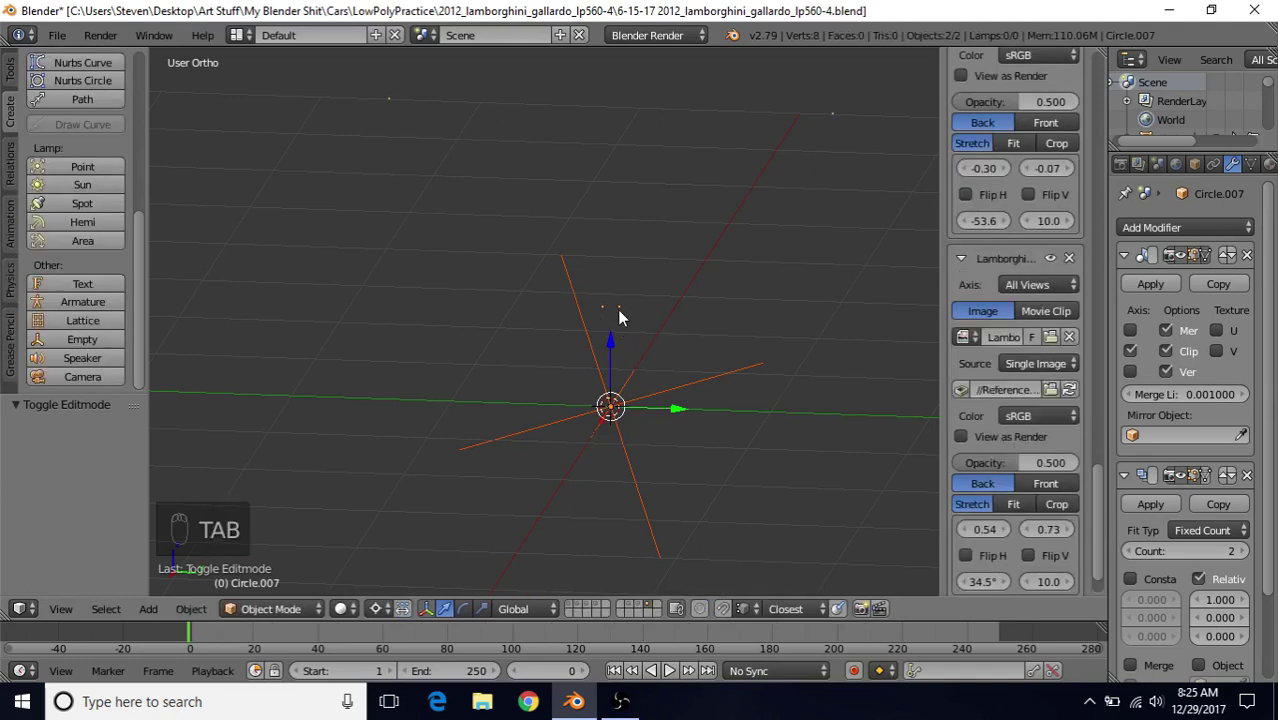
key(Tab)
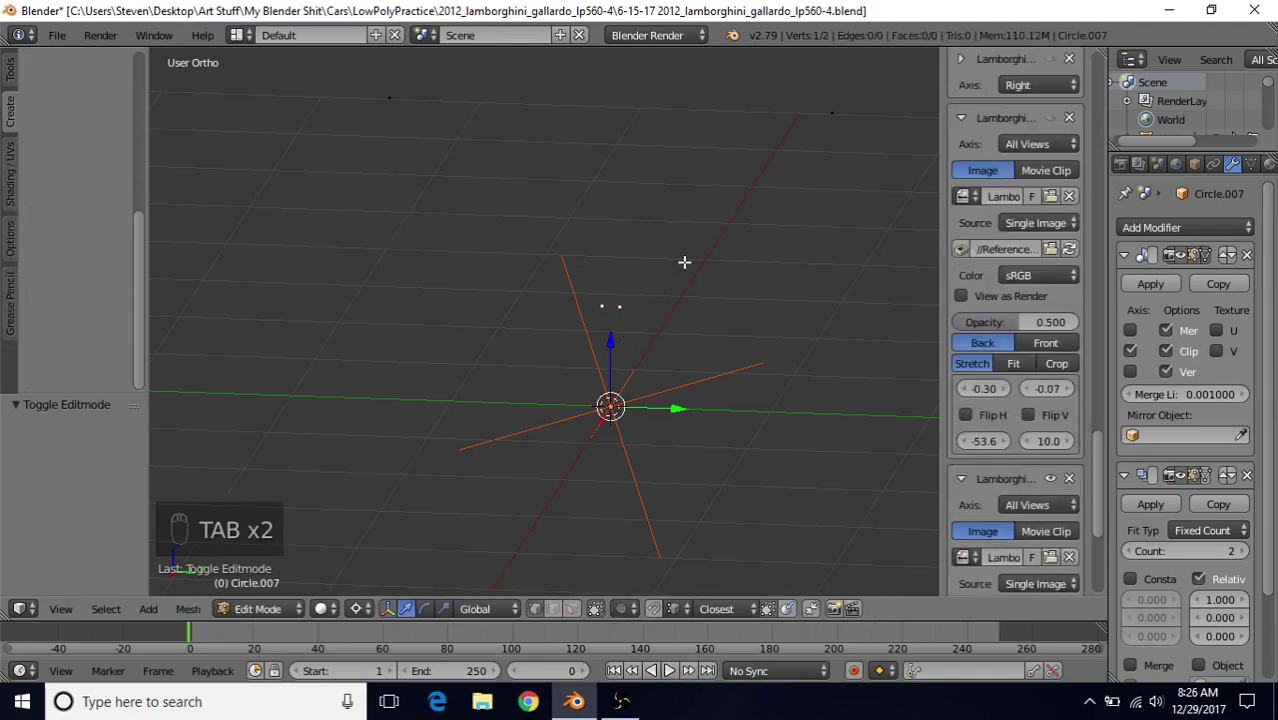
- Enable Object Offset in the rim mesh's Array modifier and pick the rotated empty as its offset object
key(KP_3)
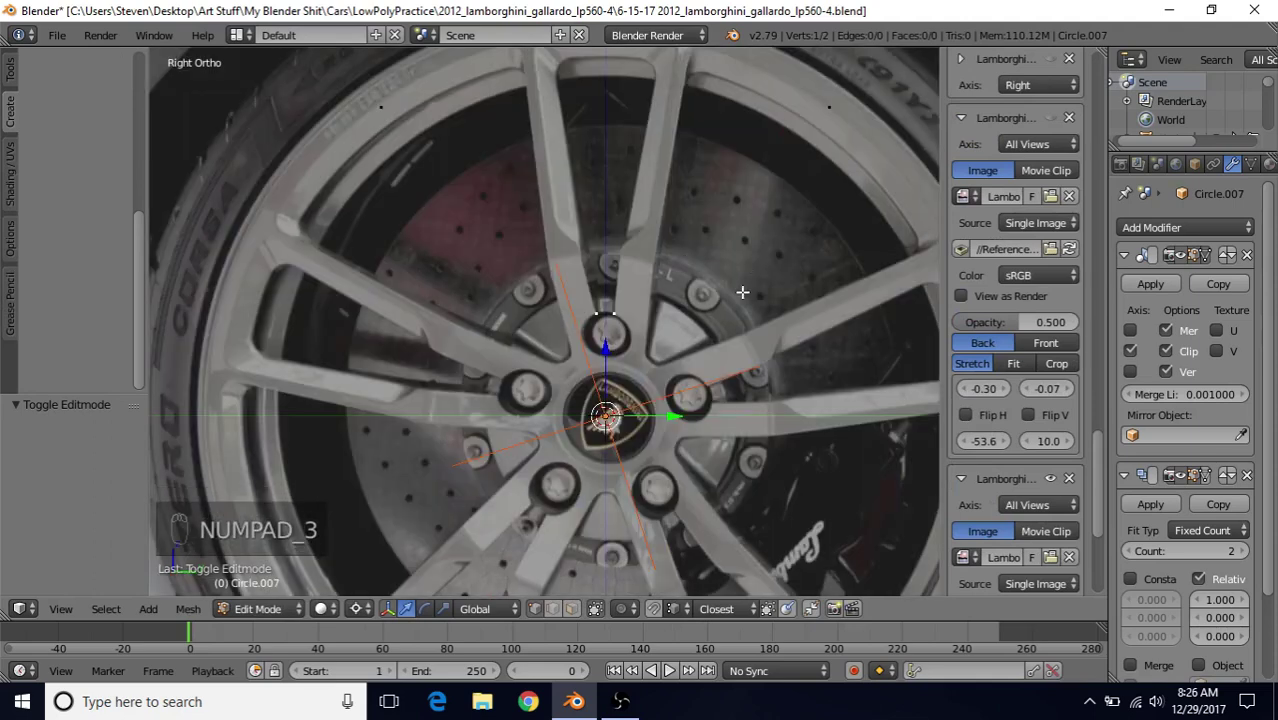
scroll(1187, 447, down, 1)
scroll(1187, 447, down, 2)
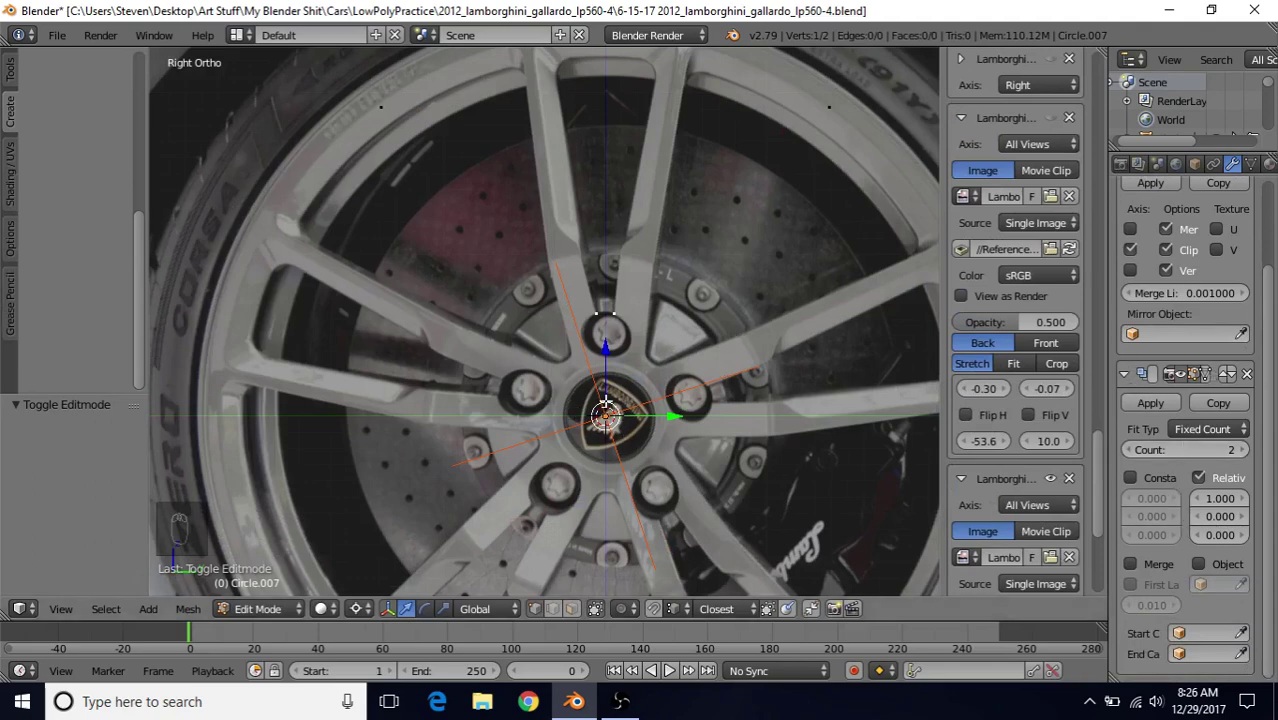
click(1198, 563)
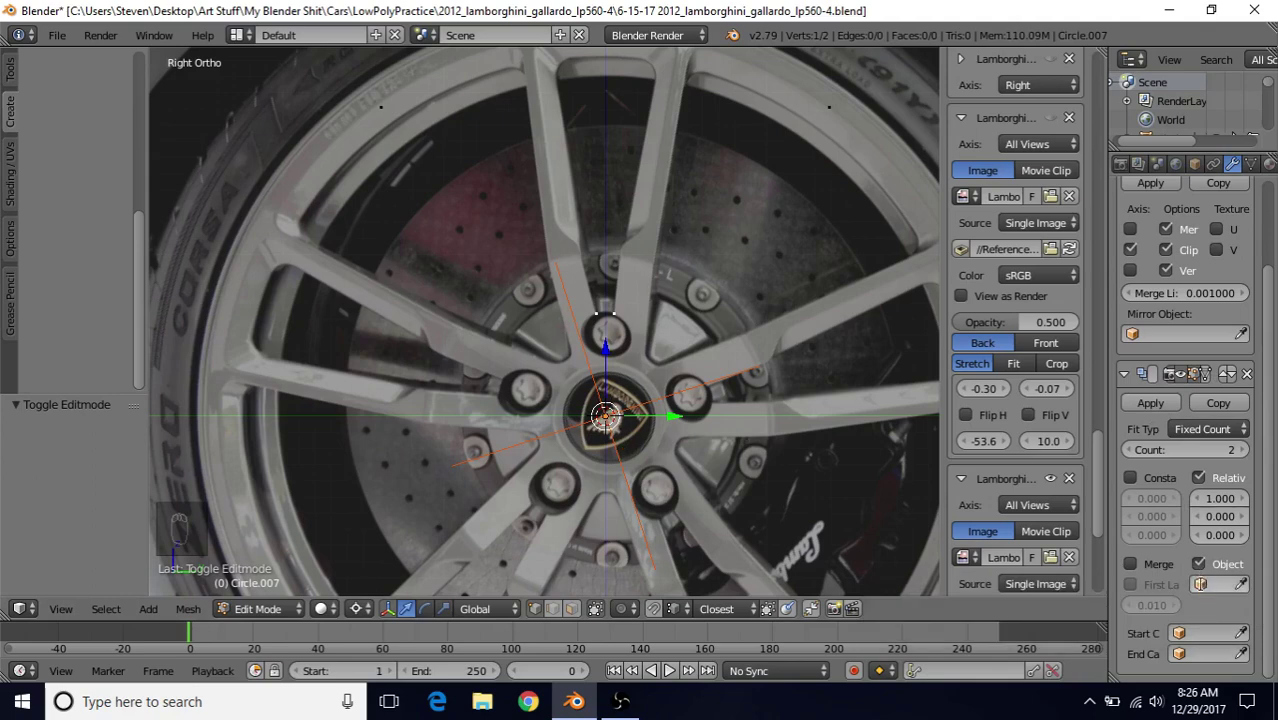
click(1222, 584)
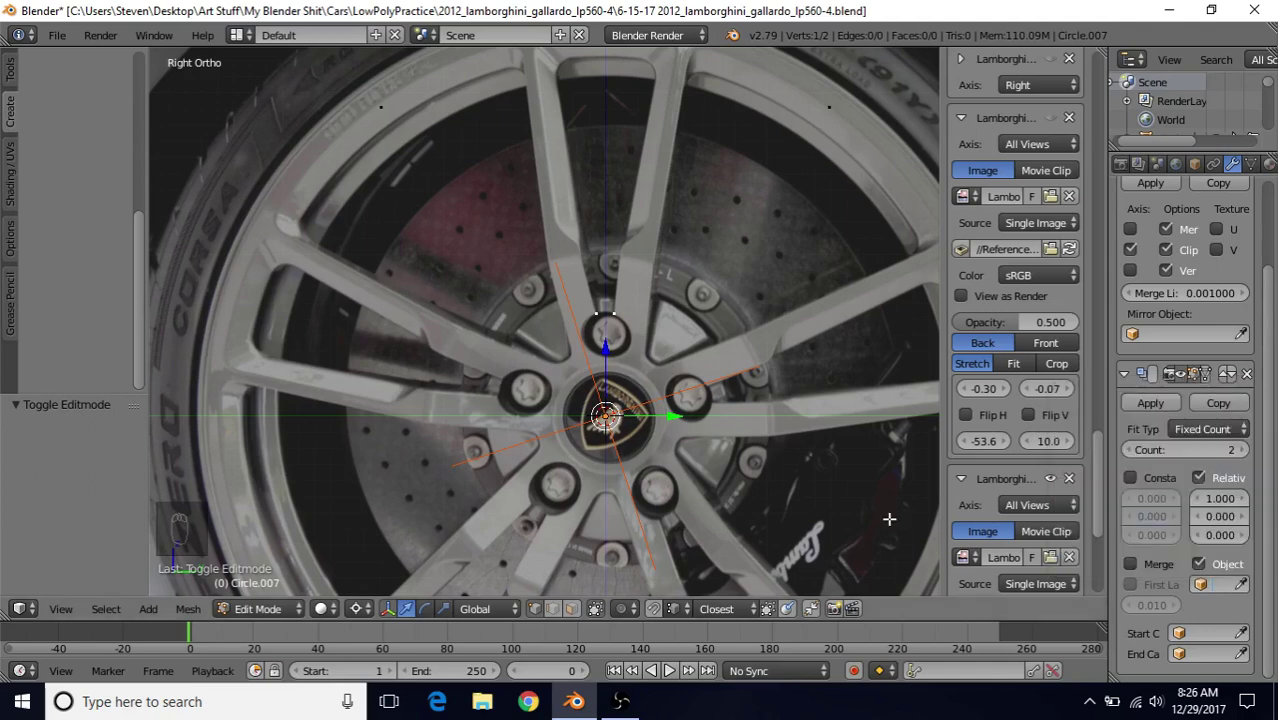
click(1242, 586)
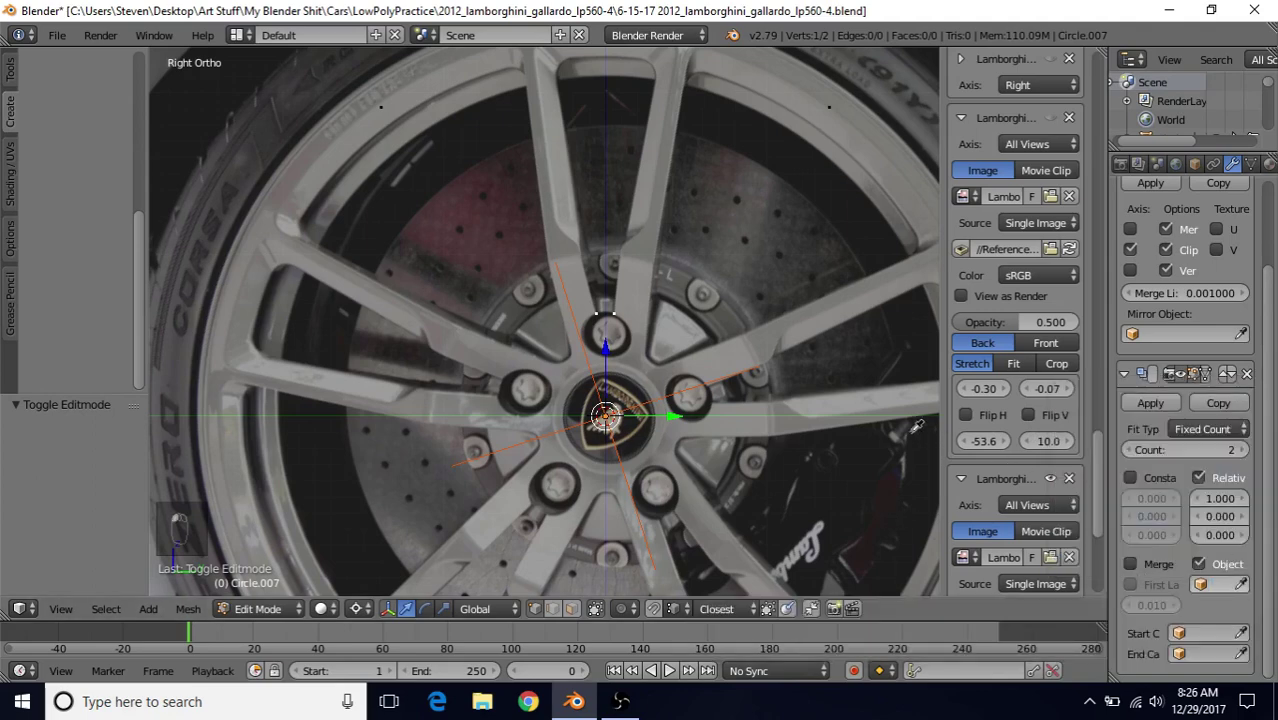
click(731, 373)
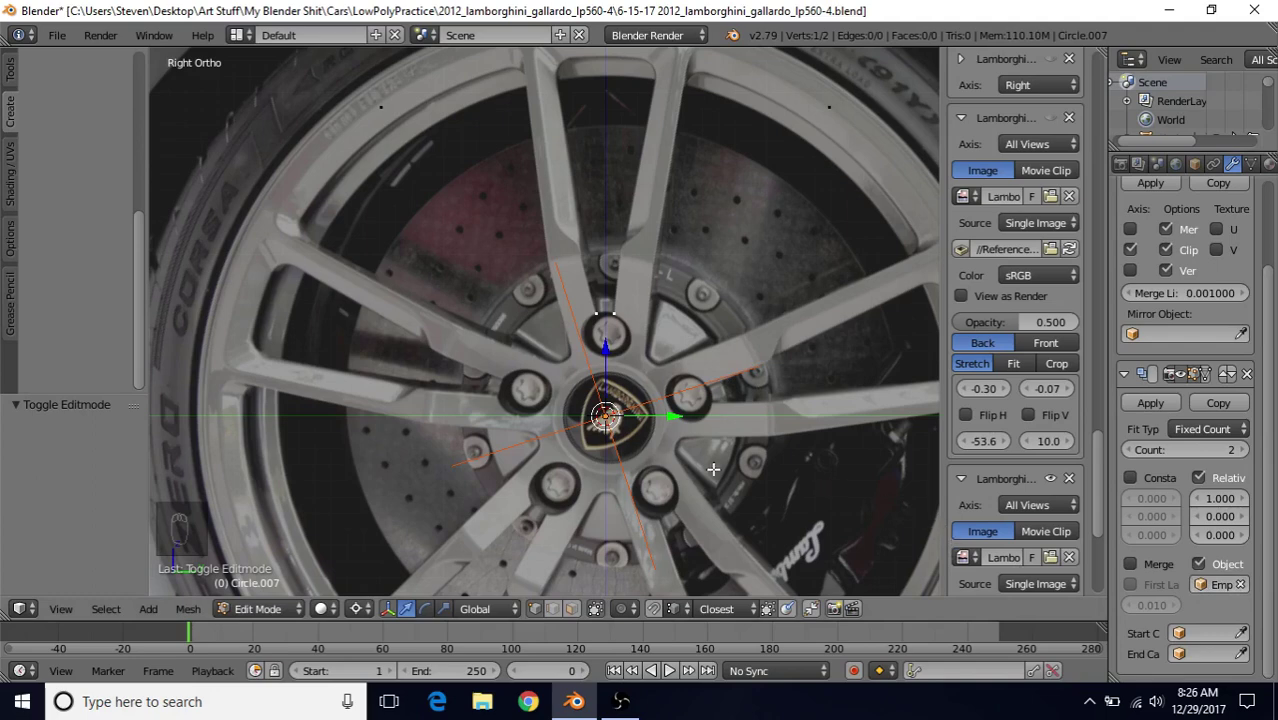
- Set the Array modifier's count to 5
scroll(640, 462, down, 1)
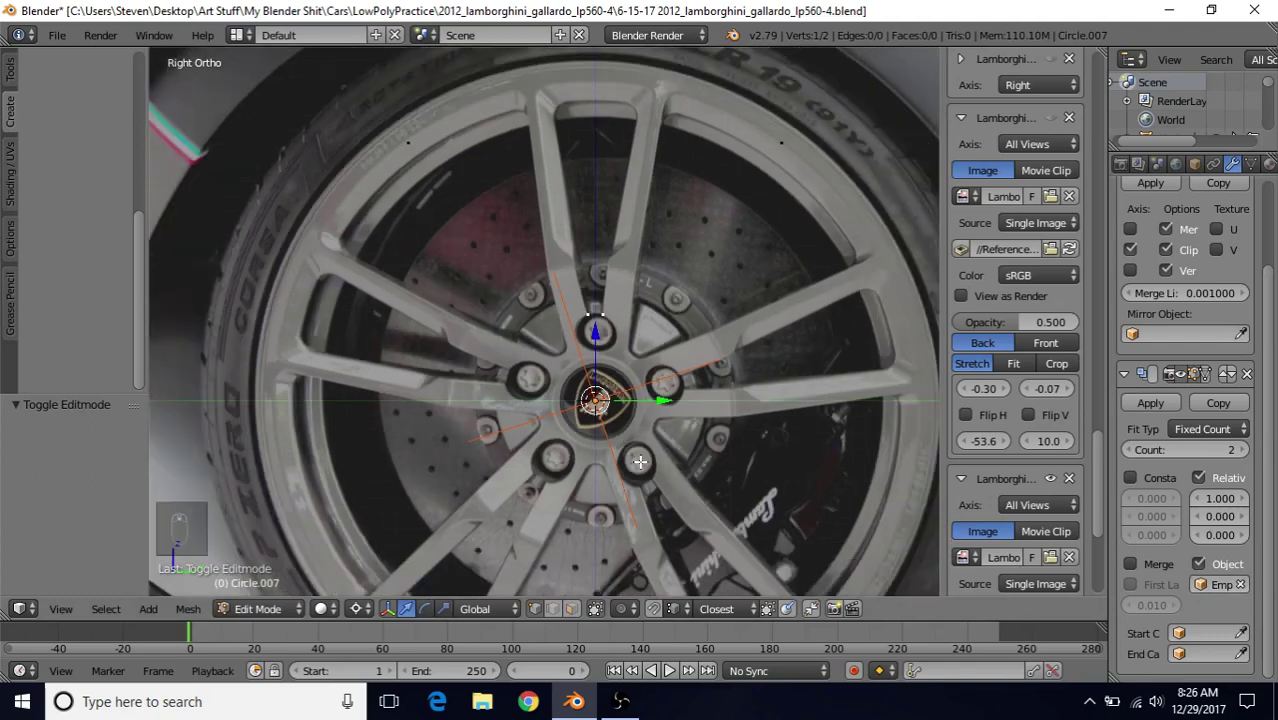
click(1193, 450)
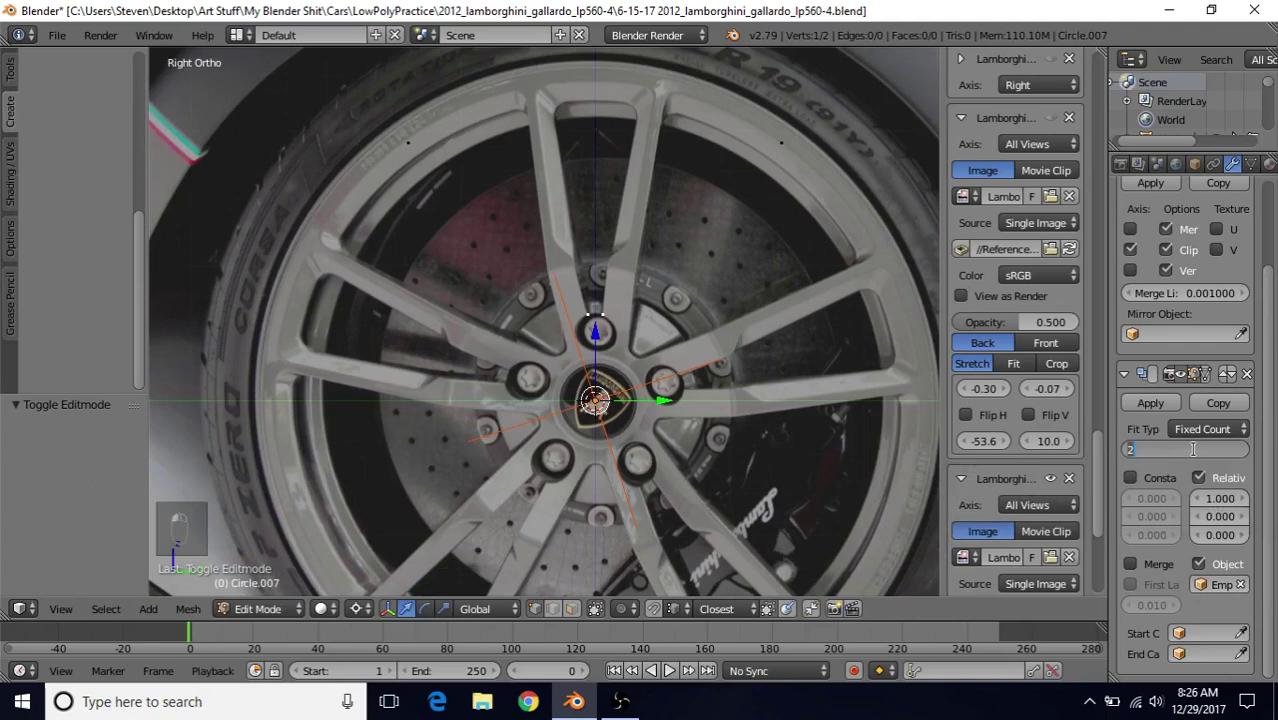
text(5)
key(Return)
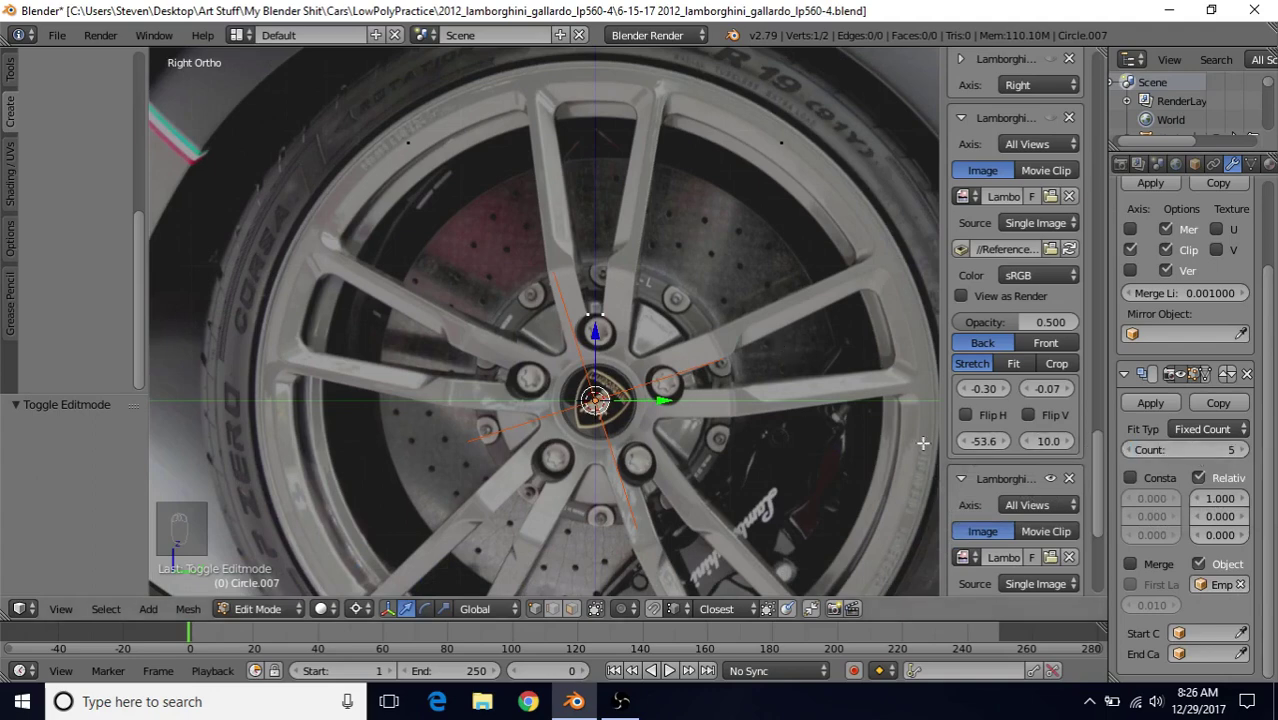
- Turn on the Array modifier's Edit Mode display, examine the copies around the wheel, and turn the display off again
shift+middle_drag(785, 406, 769, 362)
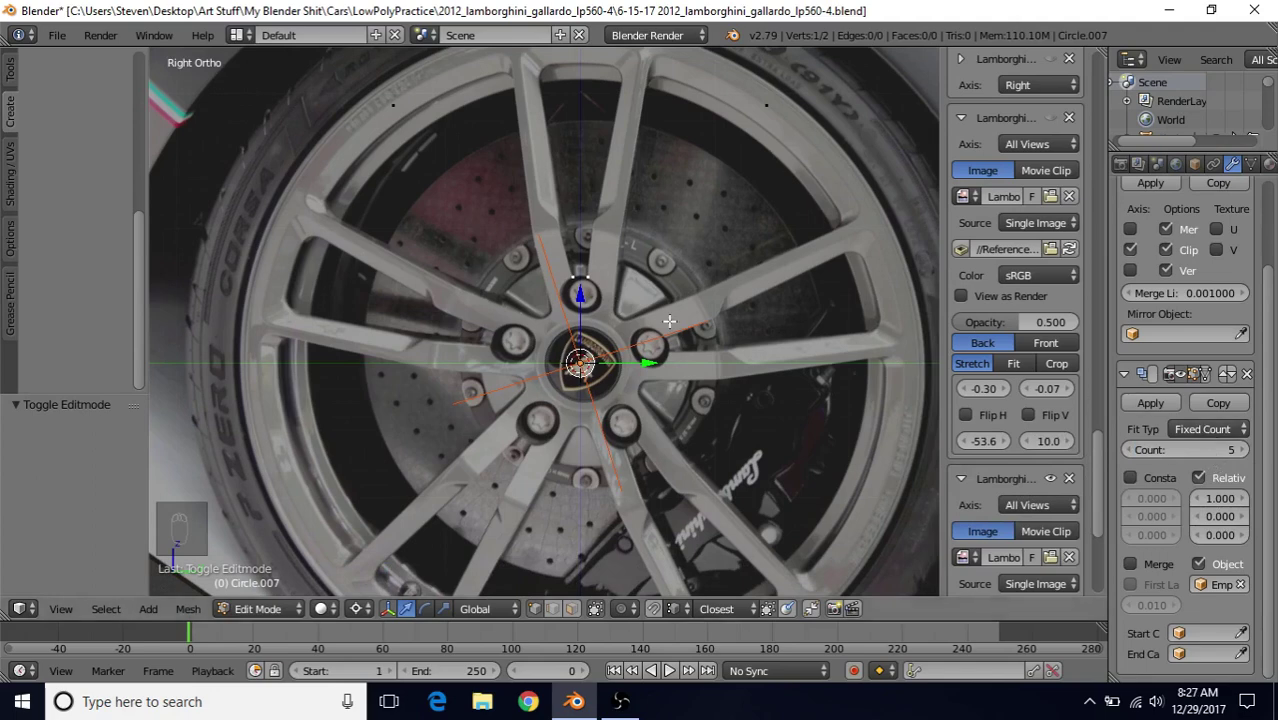
shift+middle_drag(653, 327, 658, 400)
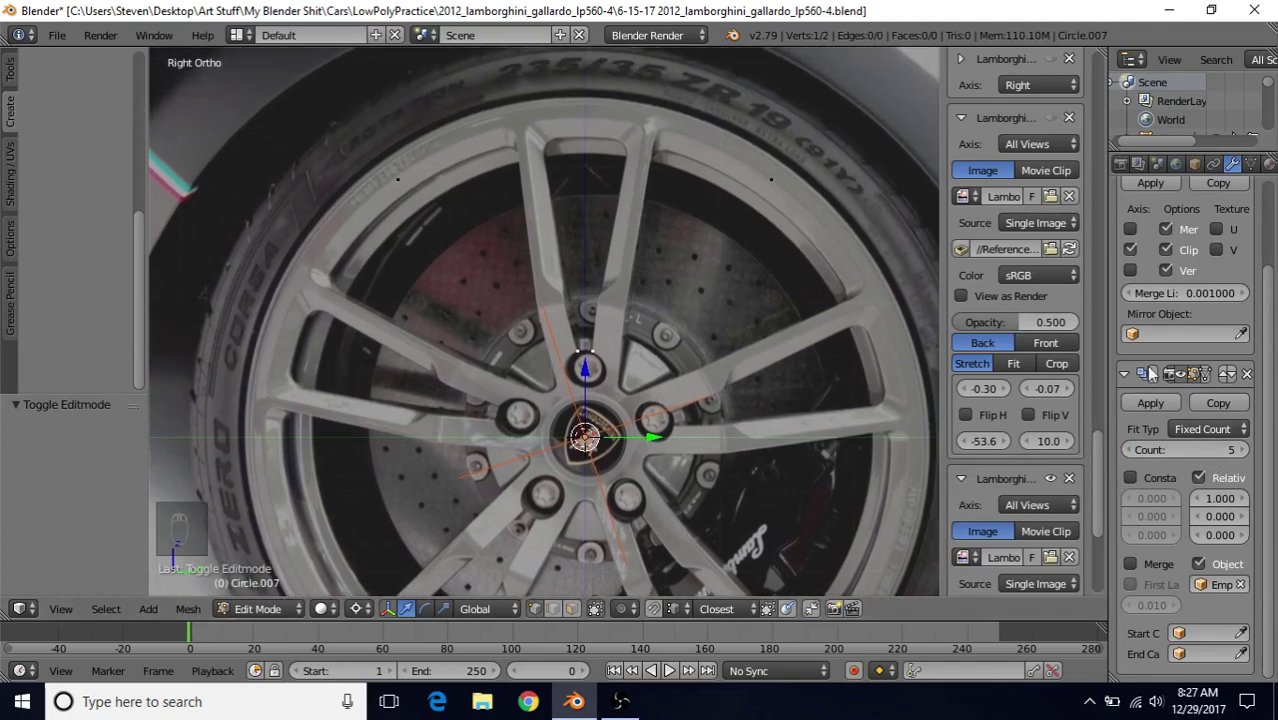
click(1205, 372)
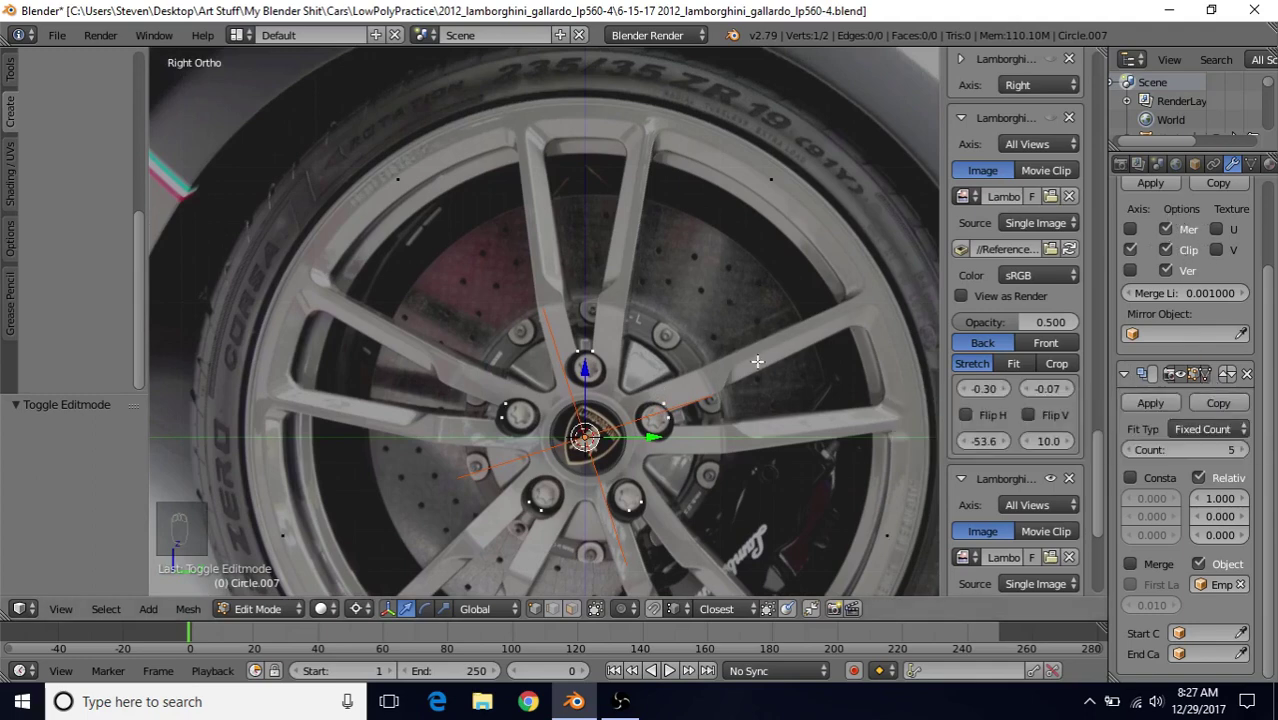
shift+middle_drag(755, 350, 753, 273)
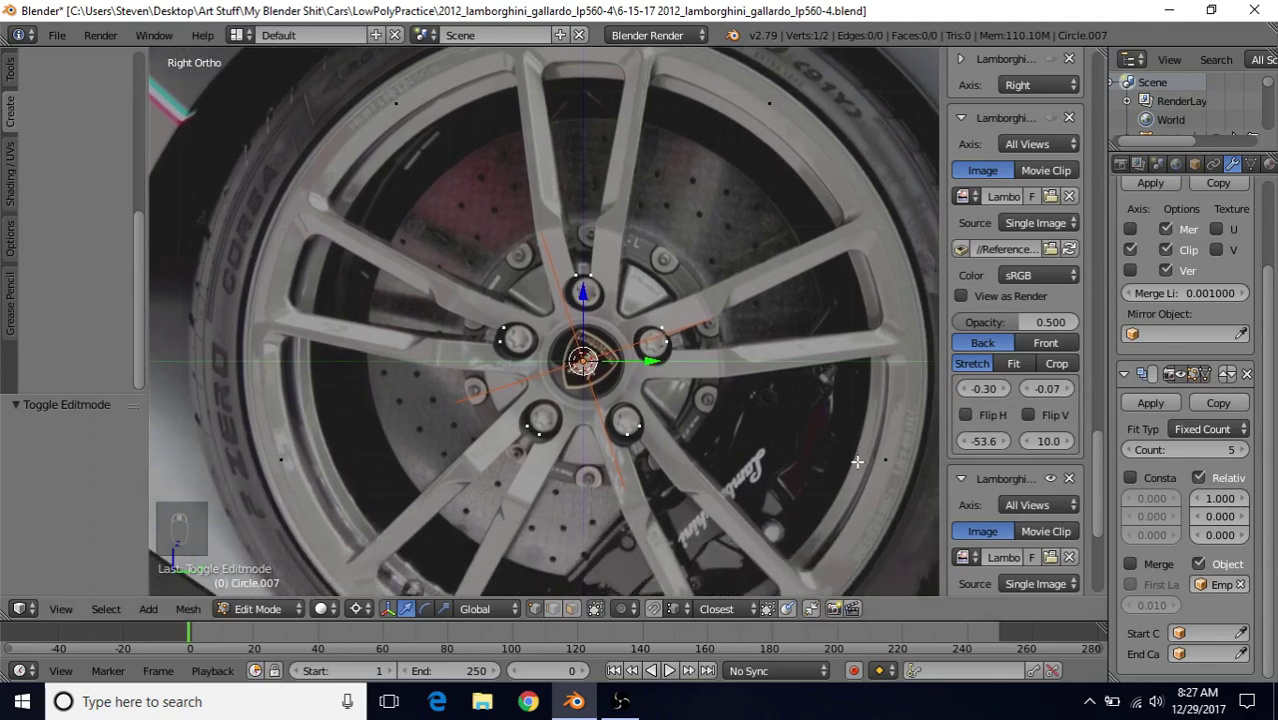
shift+scroll(830, 420, down, 4)
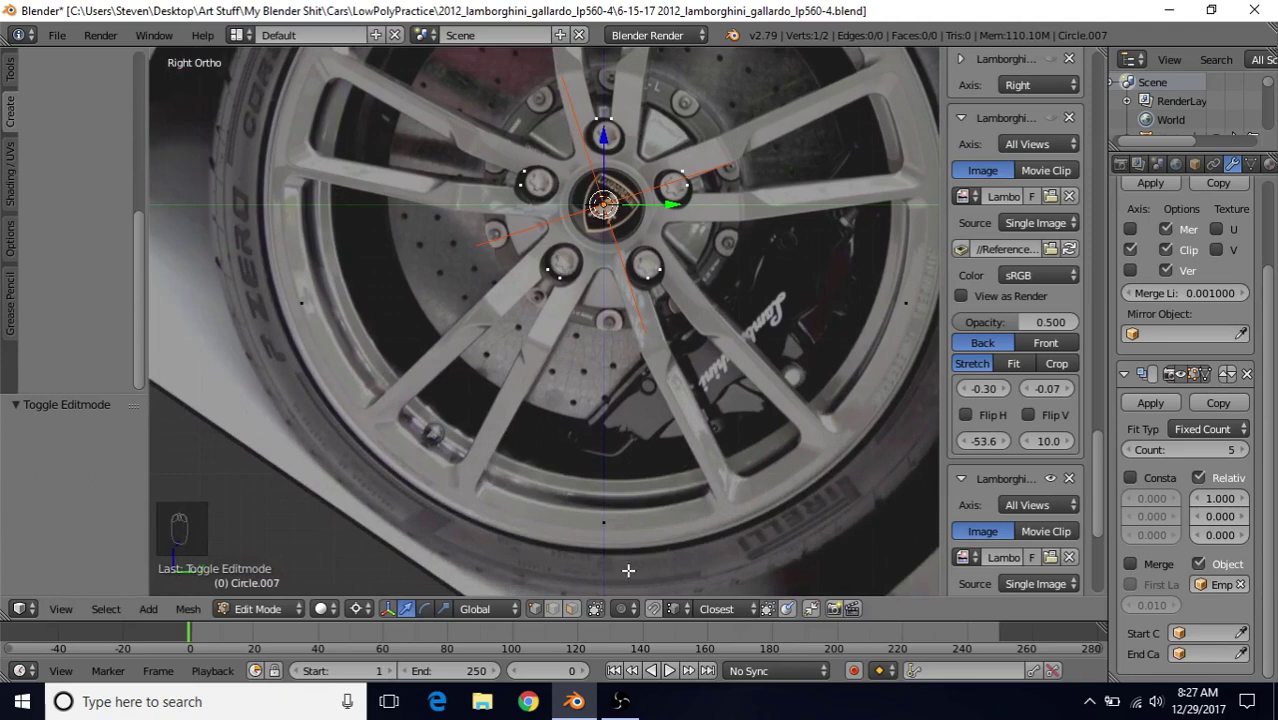
shift+scroll(565, 142, up, 6)
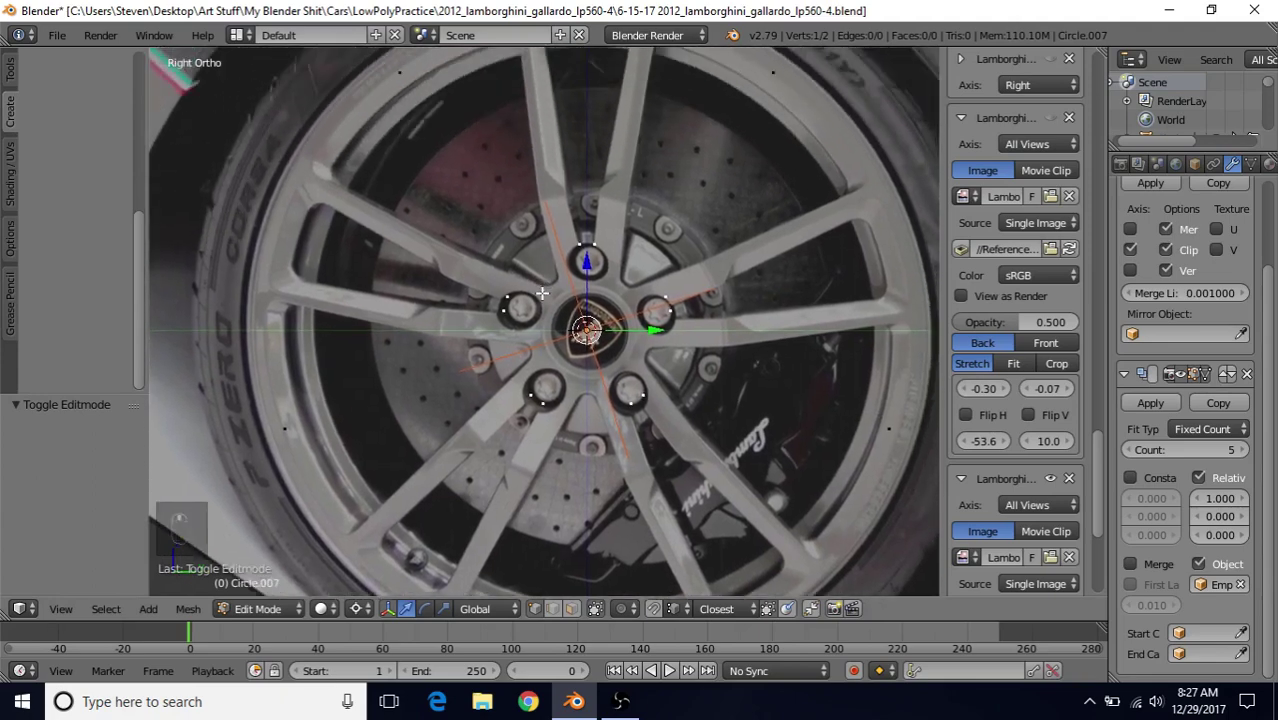
shift+scroll(539, 365, up, 1)
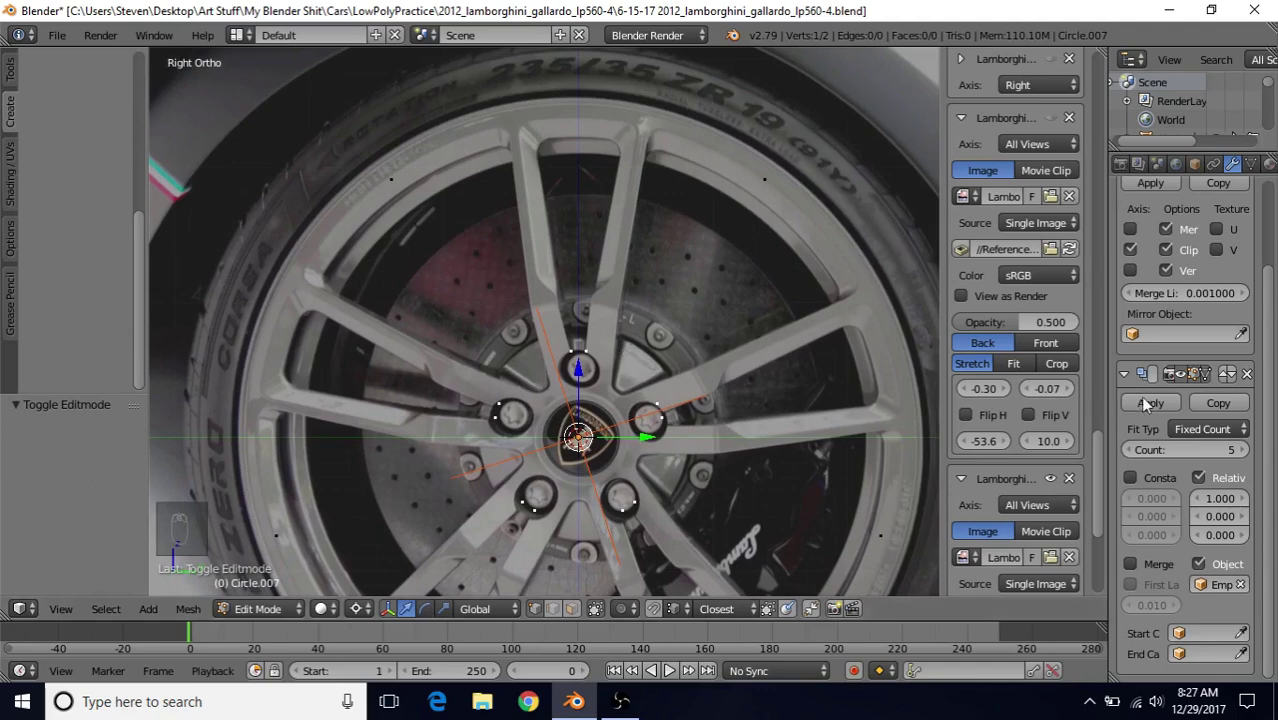
click(1205, 374)
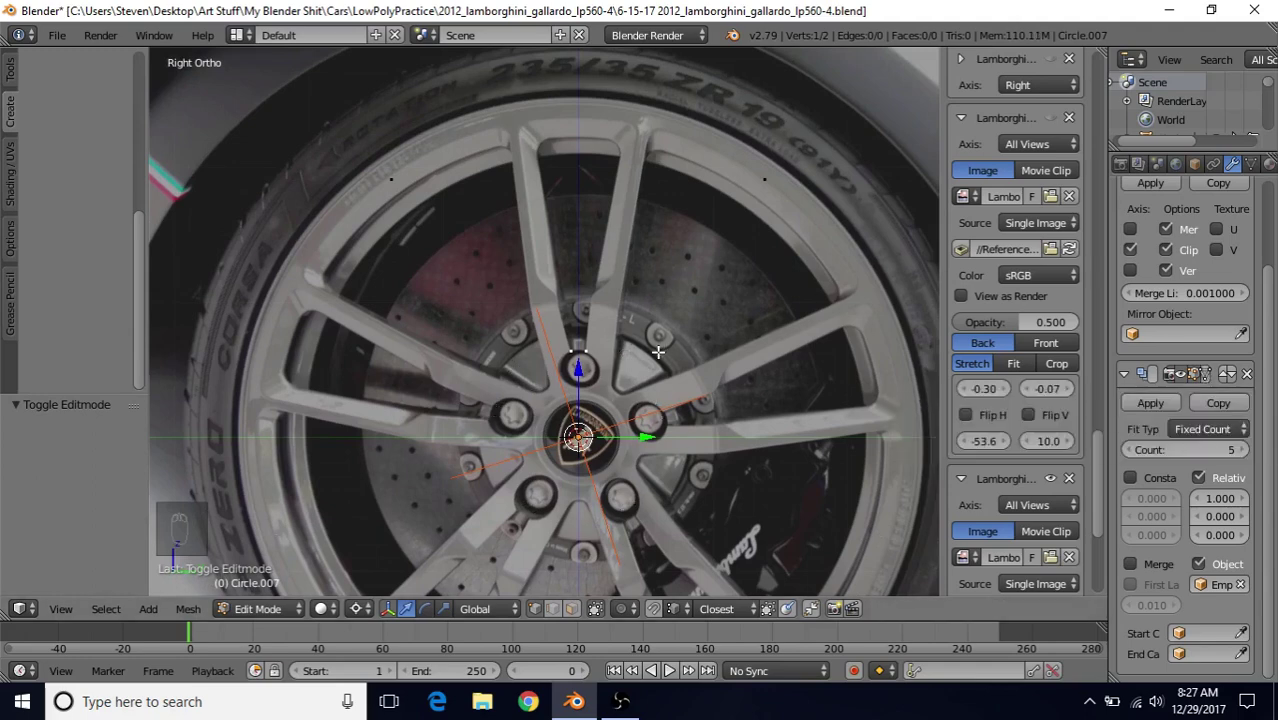
- Switch to Object Mode and hide the empty at the hub
scroll(654, 334, up, 3)
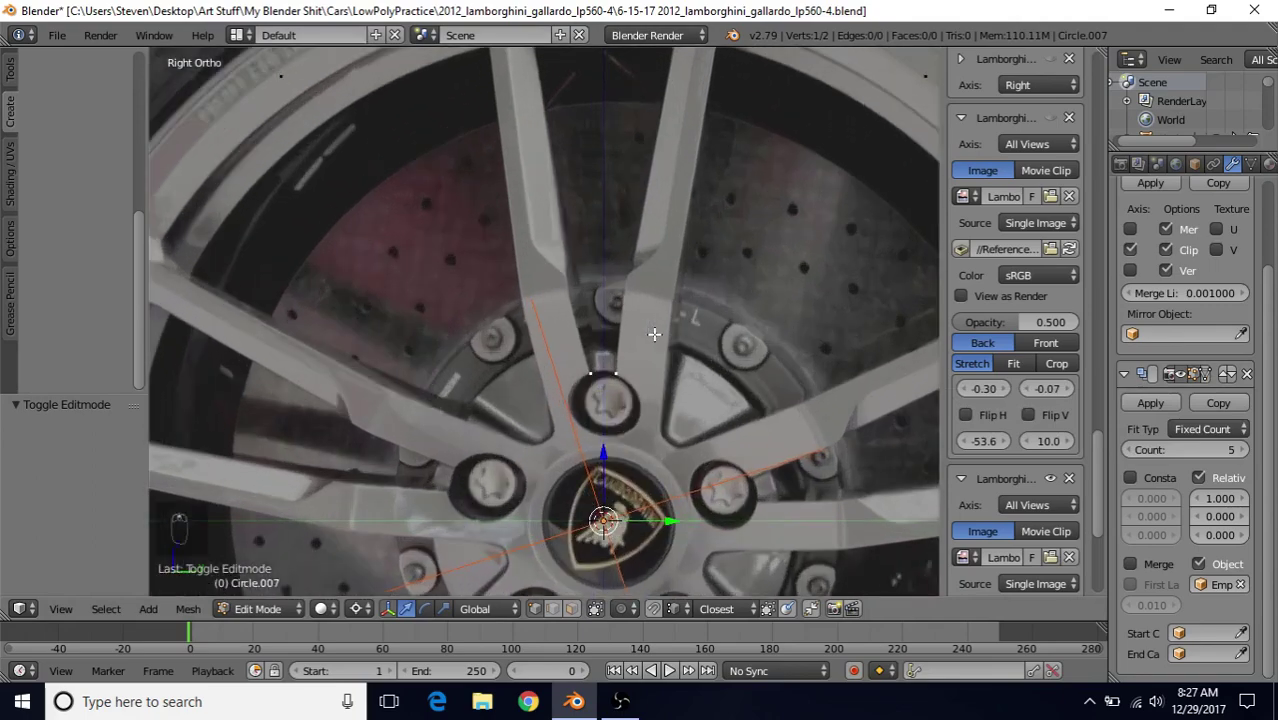
scroll(700, 366, down, 2)
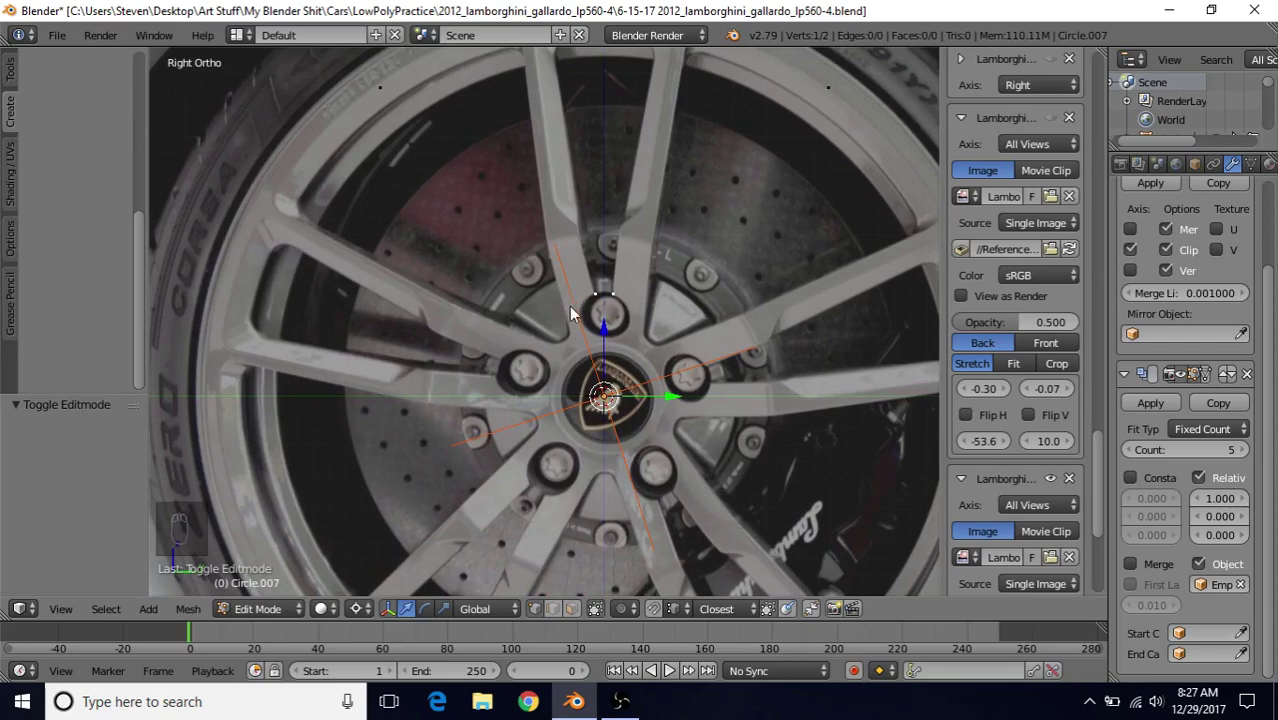
key(Tab)
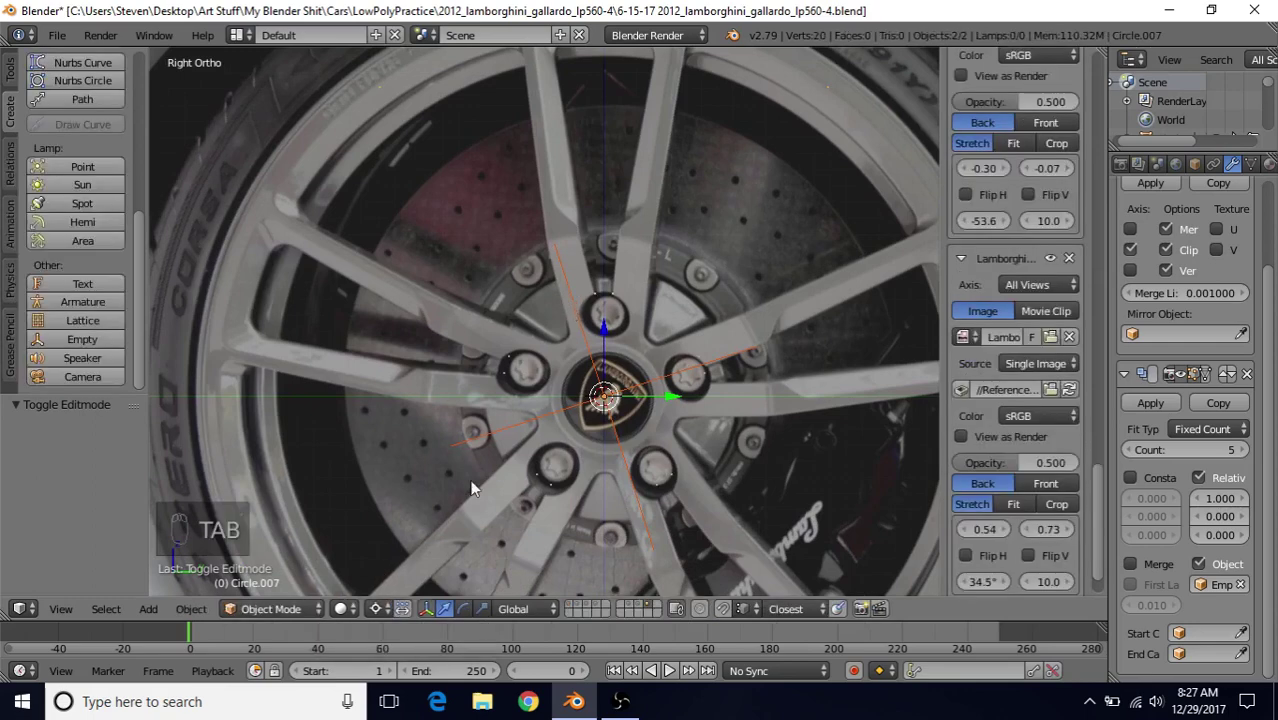
right_click(566, 275)
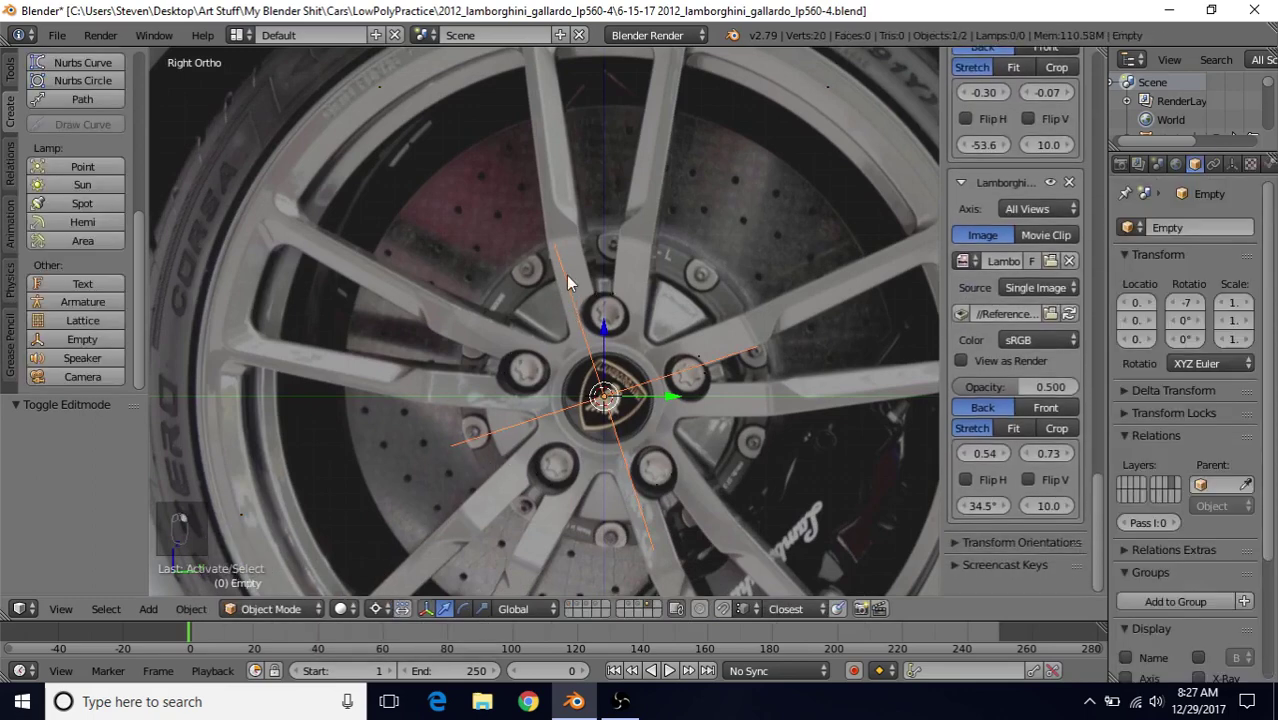
key(h)
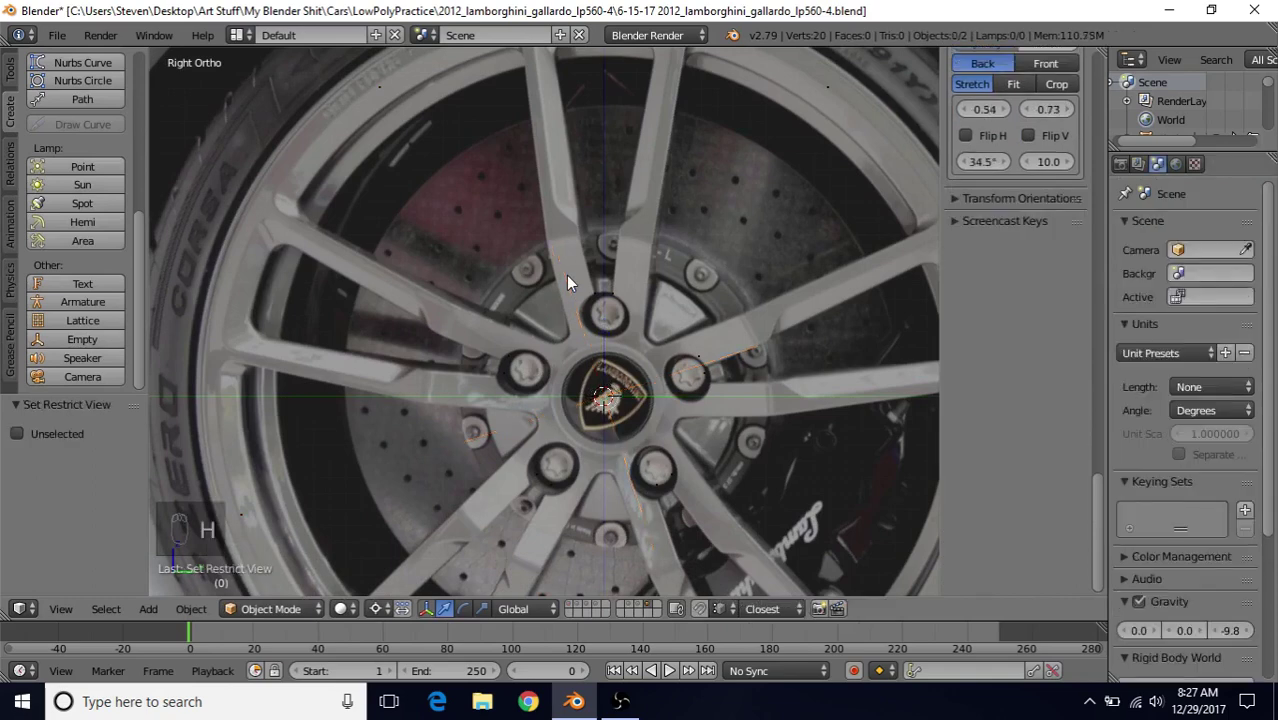
- Select all visible objects and try to enter Edit Mode on the rim mesh
key(a)
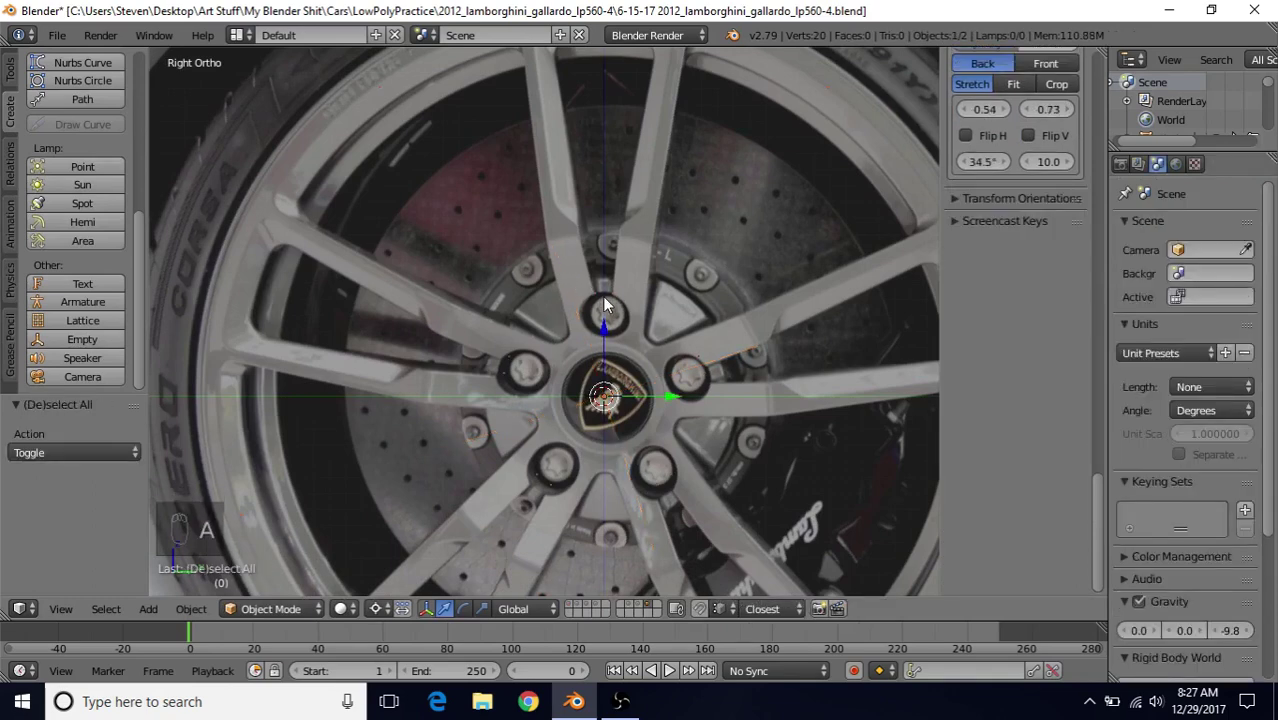
key(Tab)
key(Tab)
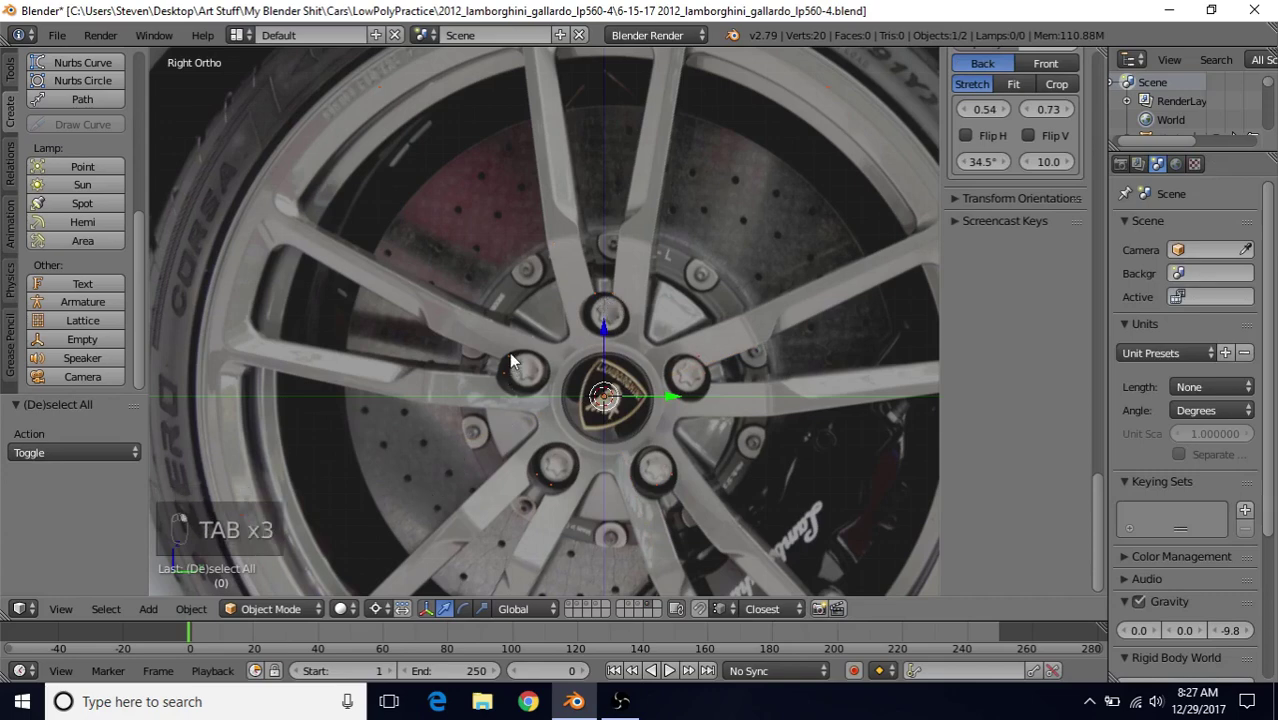
key(a)
key(a)
key(a)
key(a)
key(a)
key(a)
key(Tab)
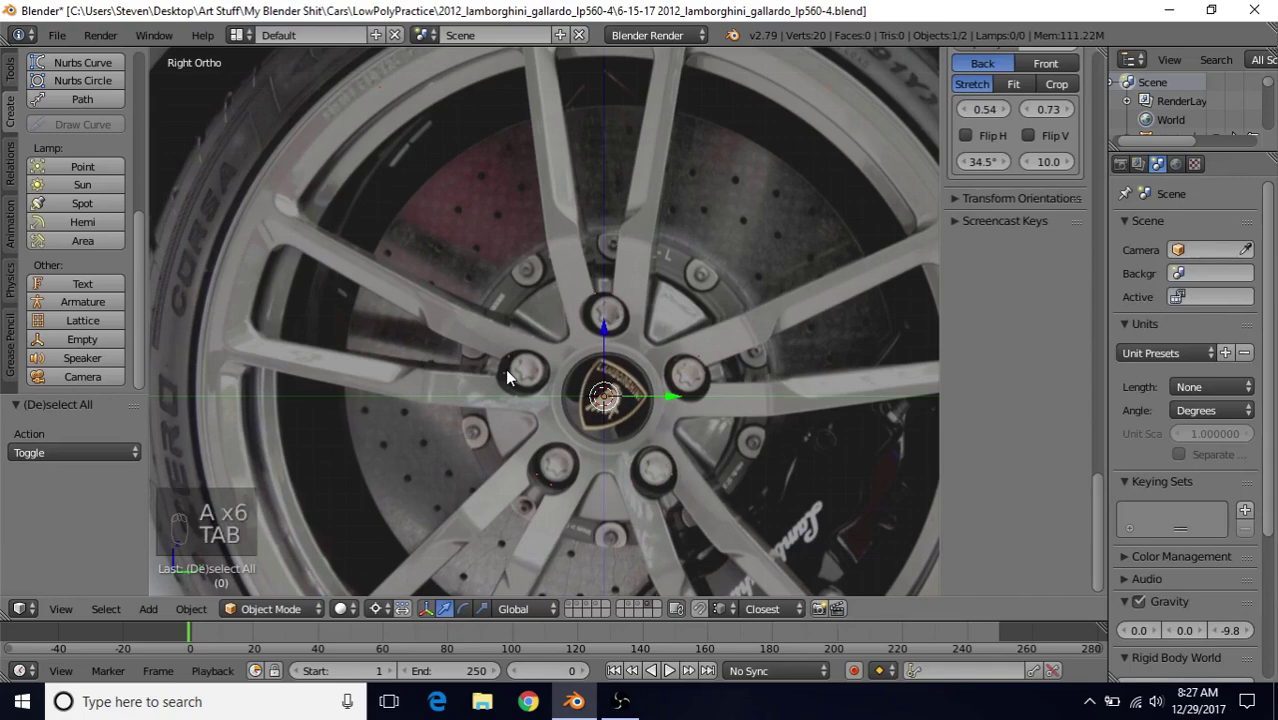
middle_drag(505, 388, 613, 310)
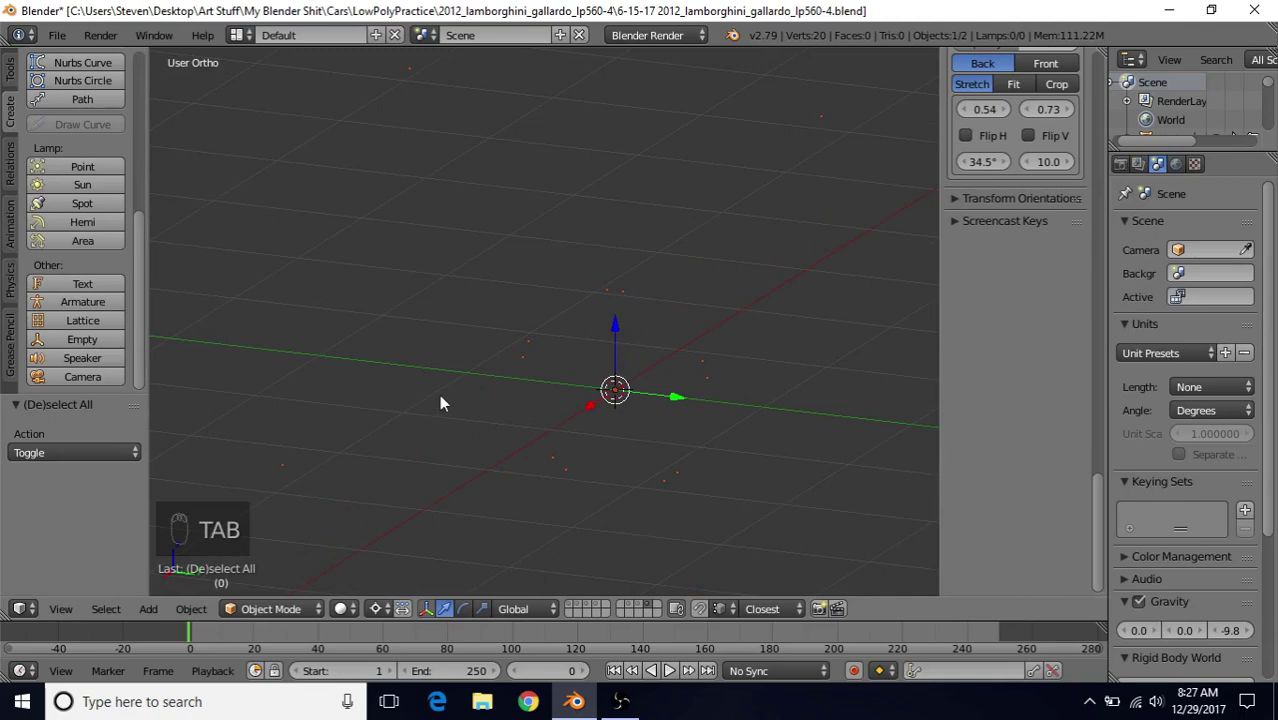
- Unhide the empty at the hub and try to enter Edit Mode with only the rim mesh left selected
key(alt+h)
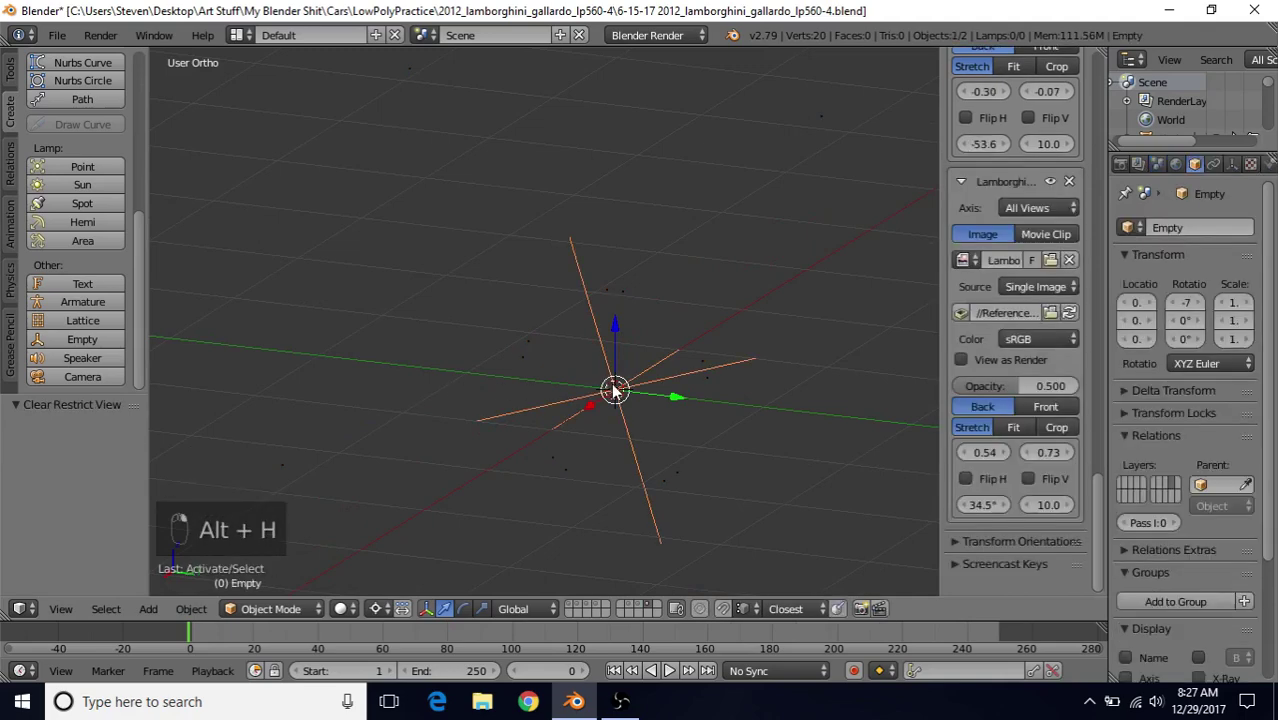
key(a)
key(a)
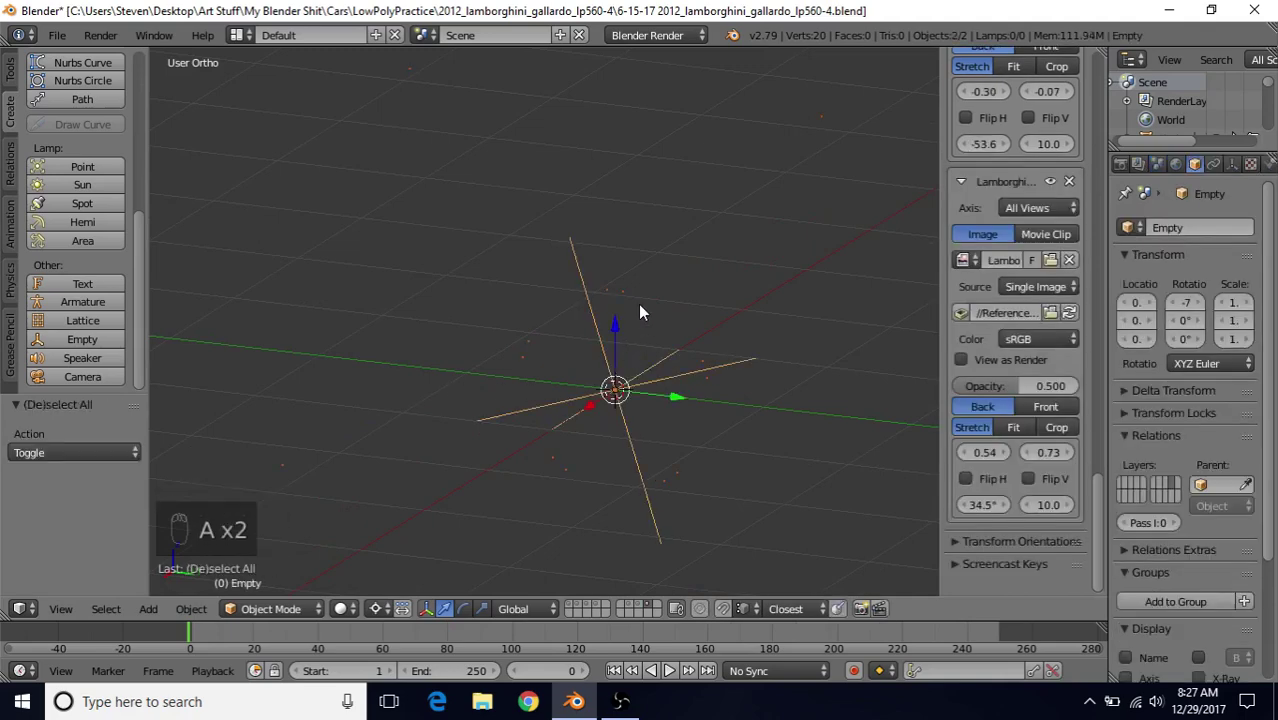
key(Tab)
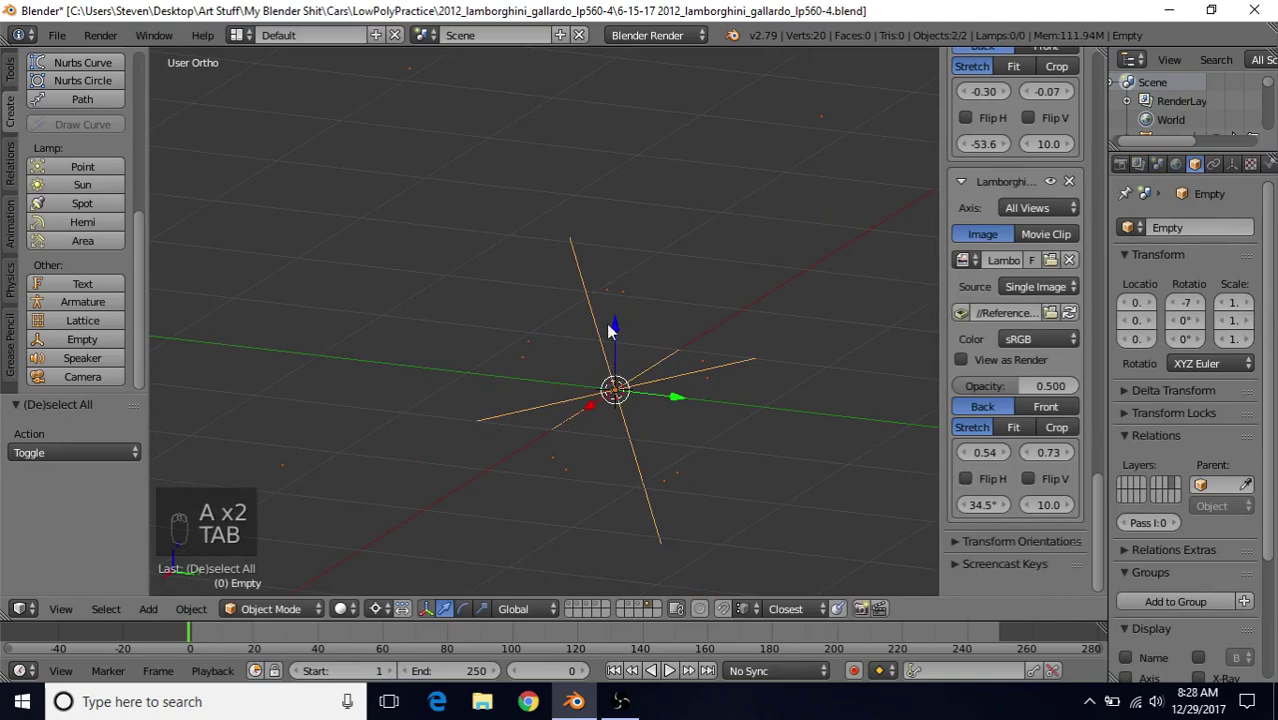
right_click(574, 259)
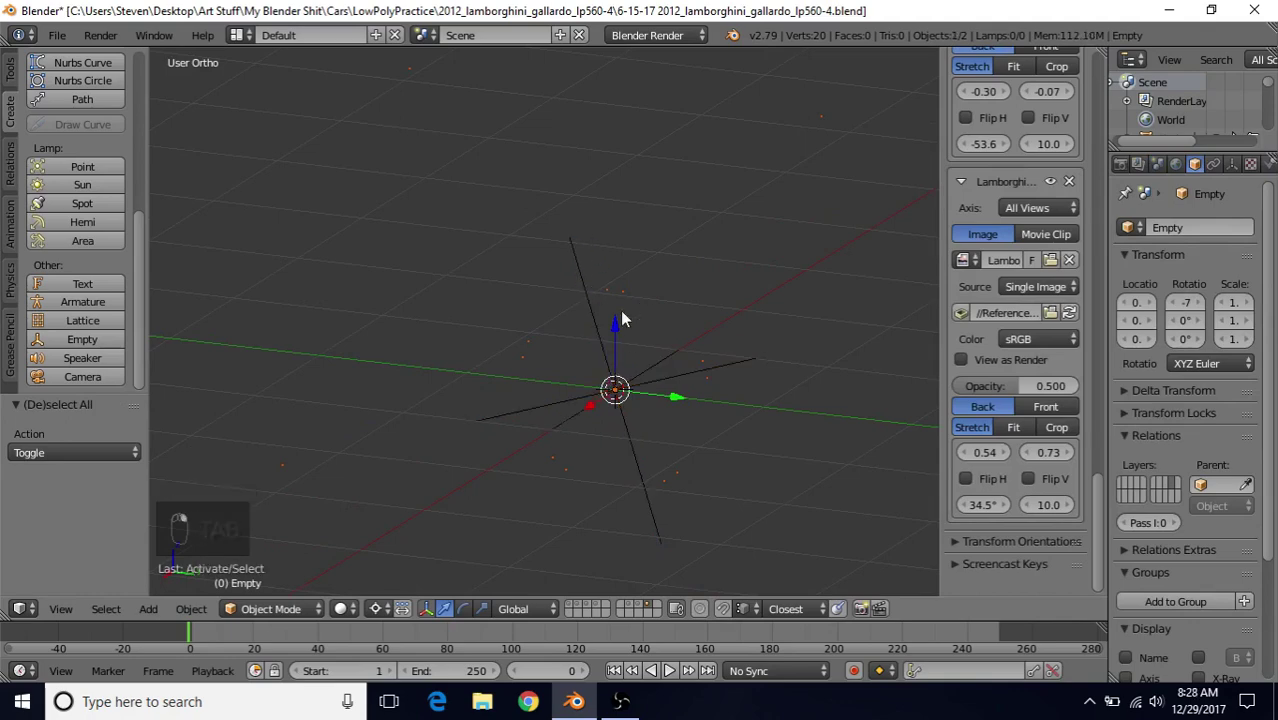
key(Tab)
key(Tab)
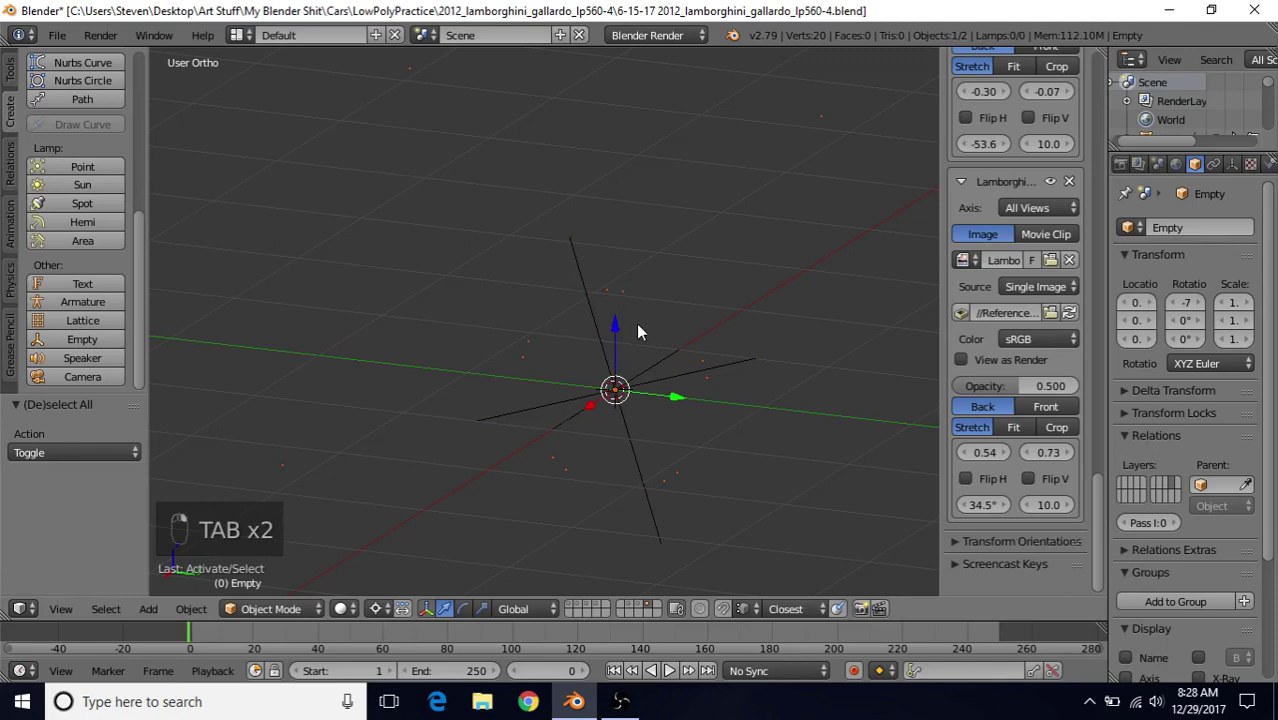
middle_drag(638, 310, 704, 291)
key(Tab)
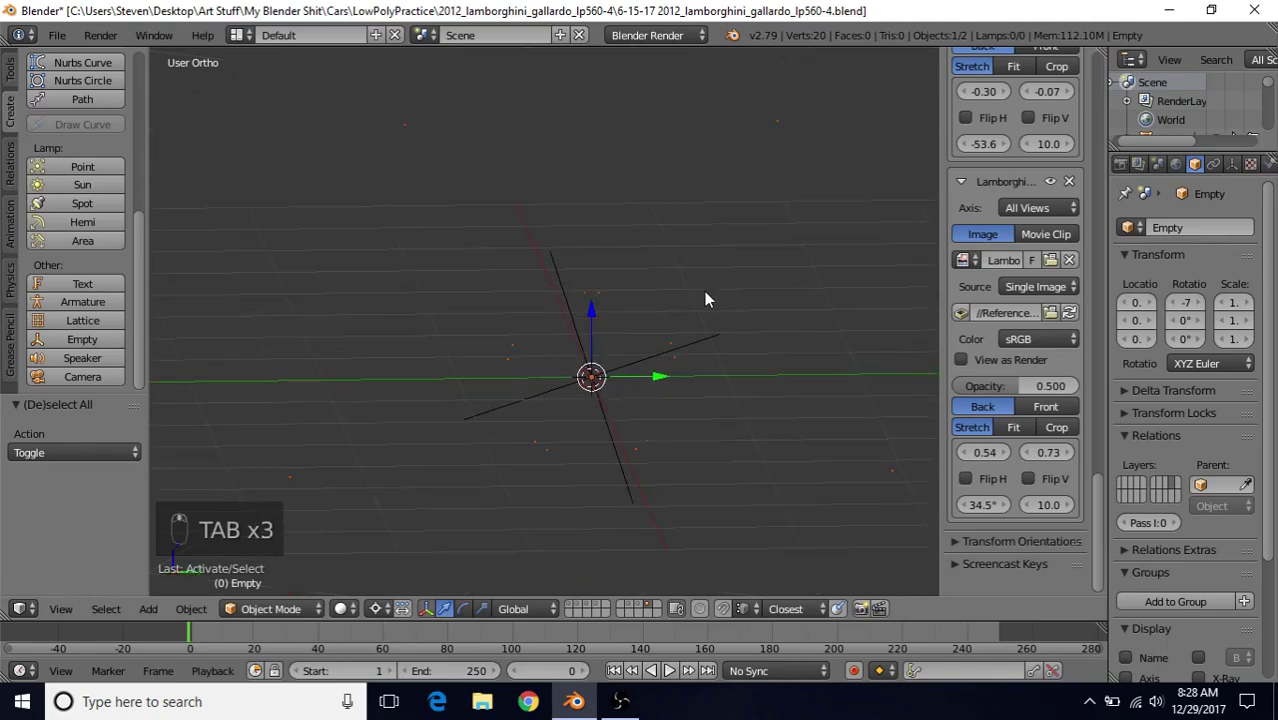
- Select the empty at the hub by itself and hide it again
right_click(601, 371)
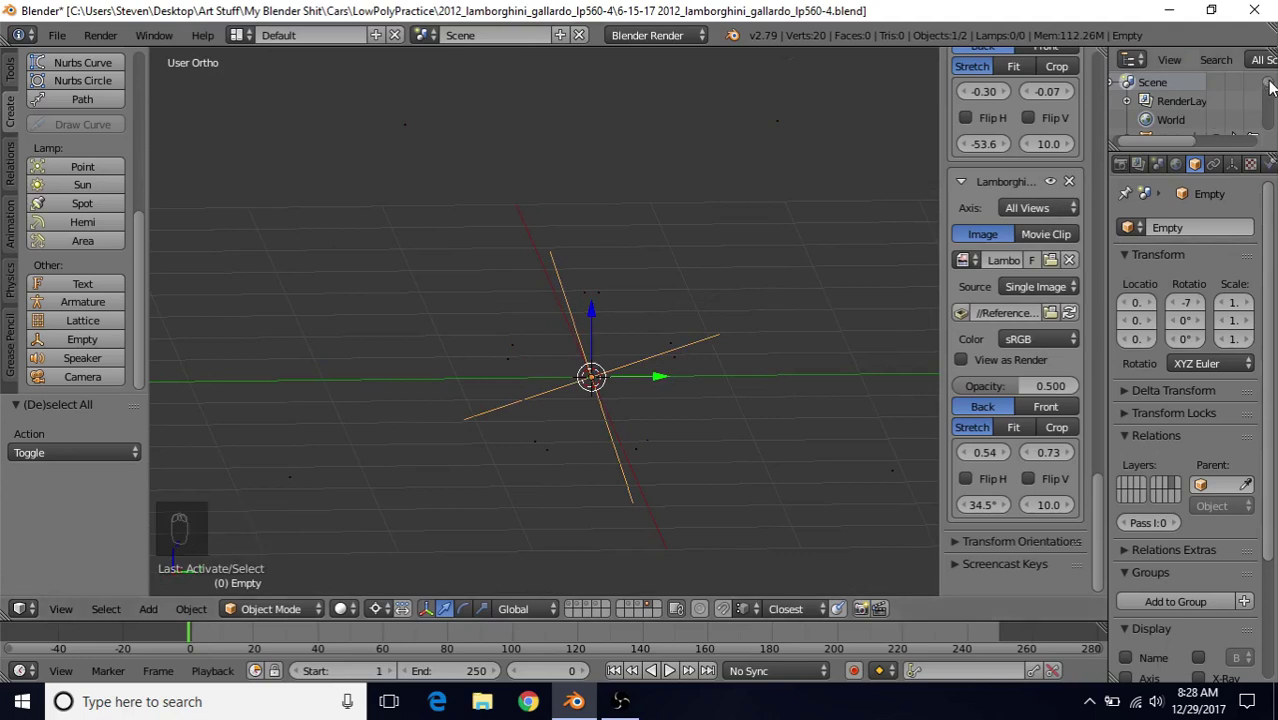
scroll(1270, 90, down, 2)
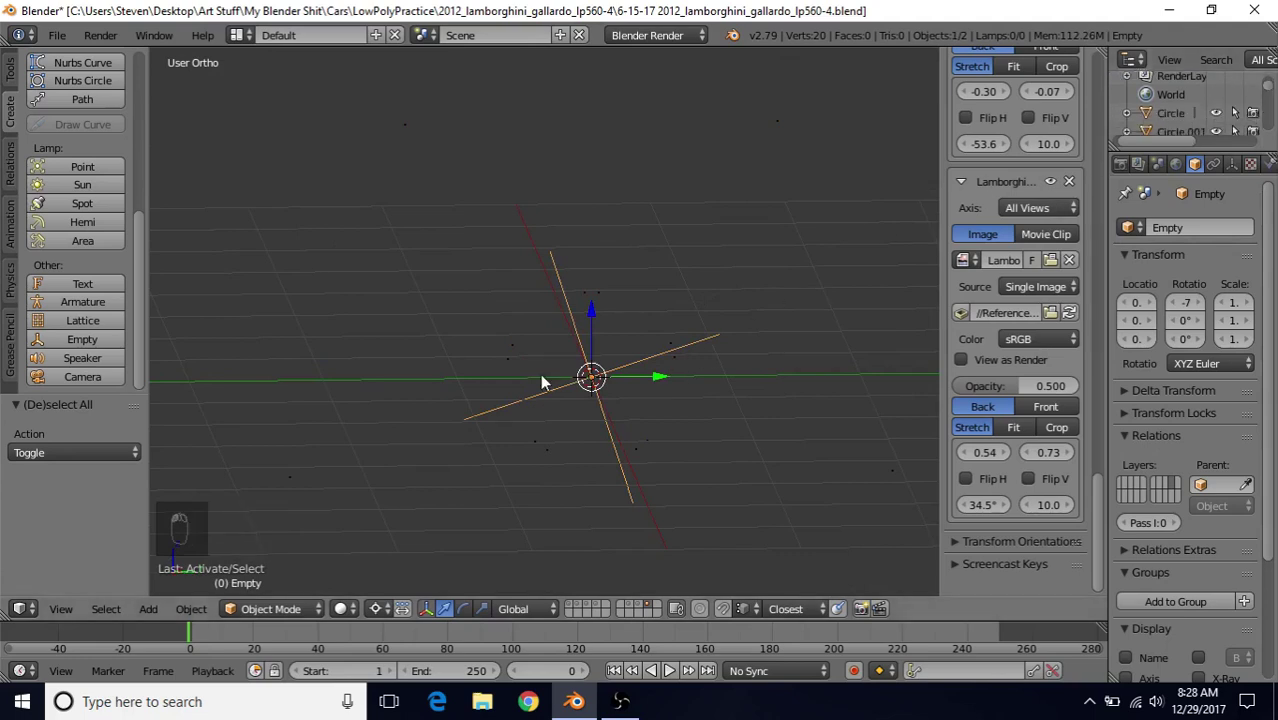
key(h)
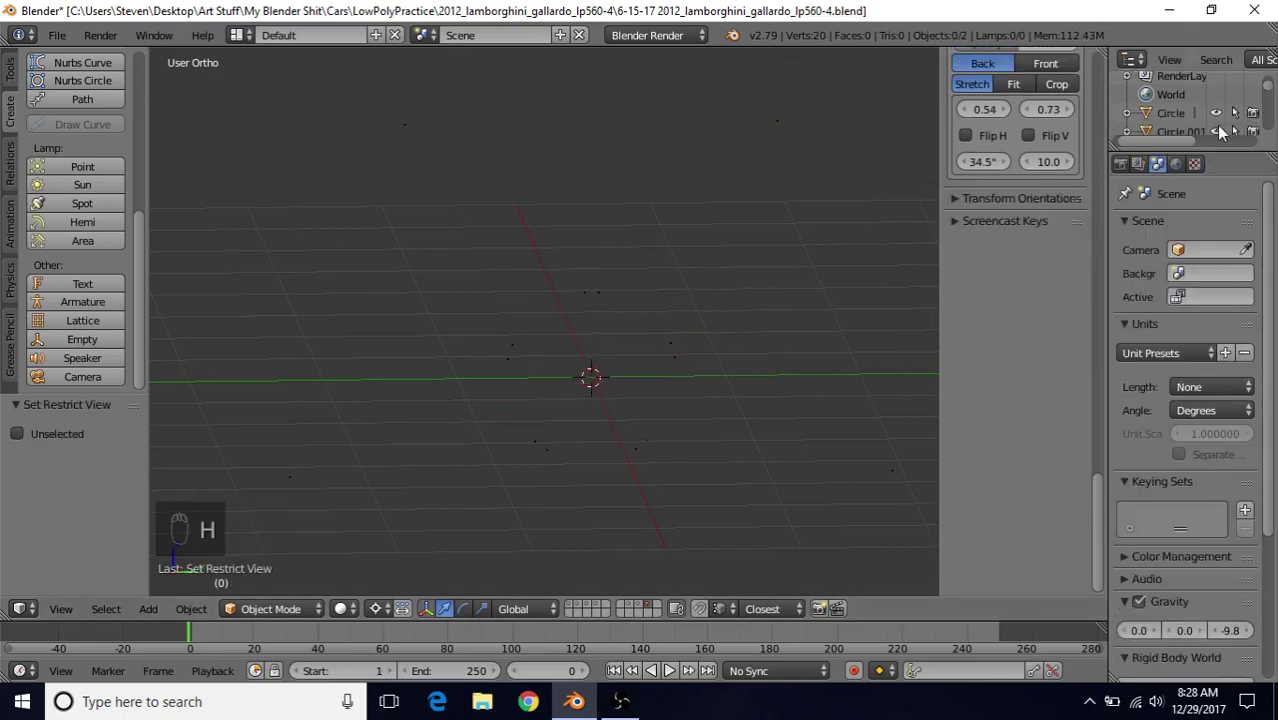
- Look for the rim mesh in the Outliner by activating Circle, Plane.004, Plane.003 and Plane.002 in turn
click(1169, 112)
drag(1268, 90, 1268, 145)
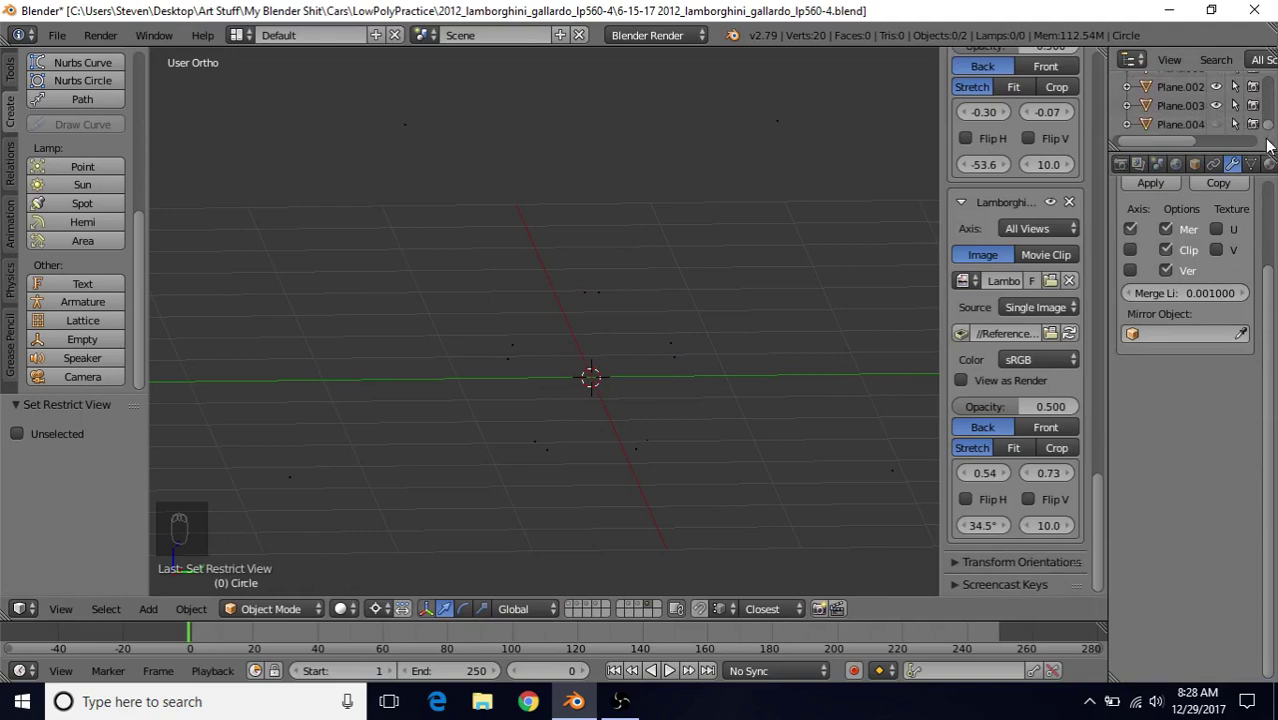
click(1172, 124)
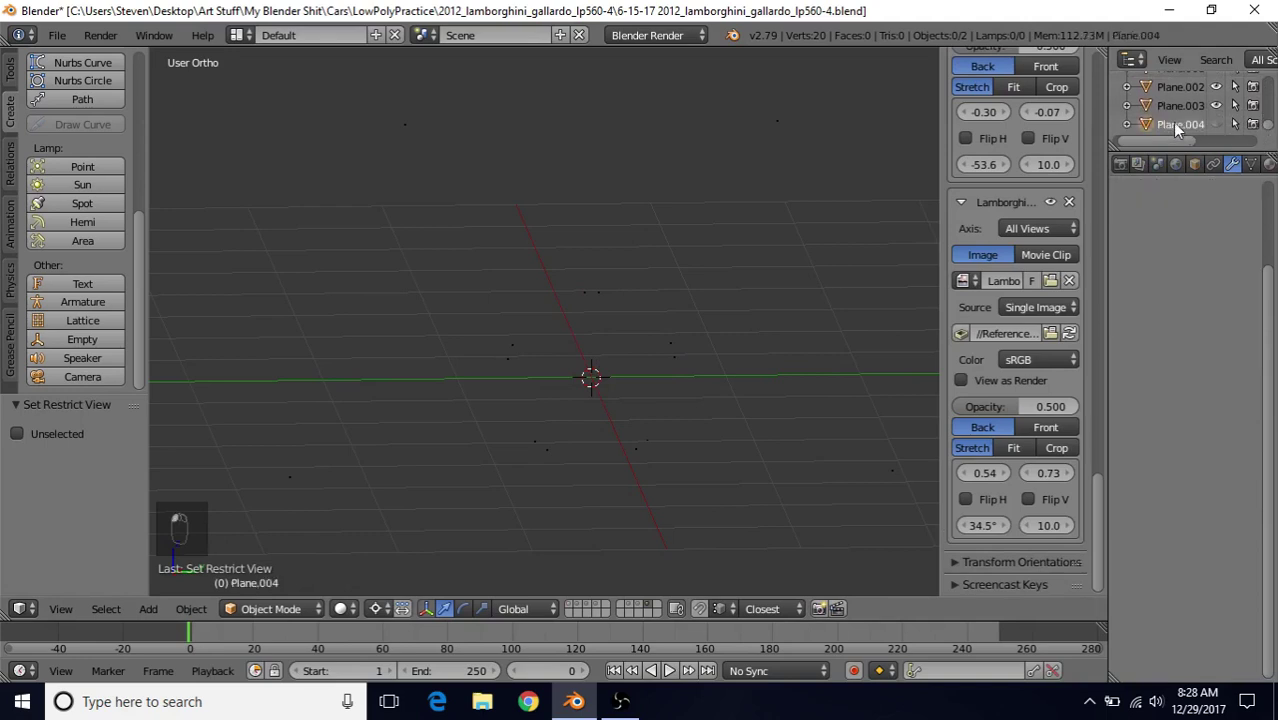
click(1180, 106)
click(1181, 87)
scroll(1268, 127, up, 1)
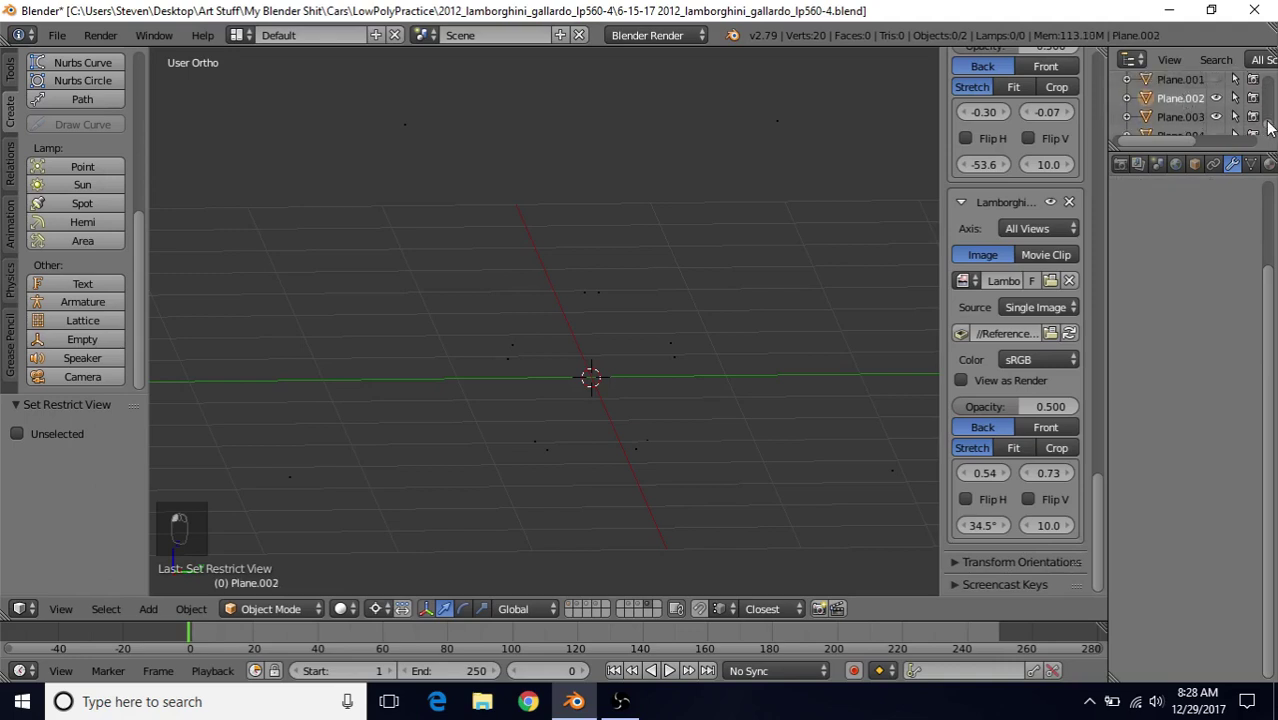
scroll(1268, 127, up, 1)
- Select the visible rim mesh and try to enter Edit Mode while Plane.002 is the active object
key(a)
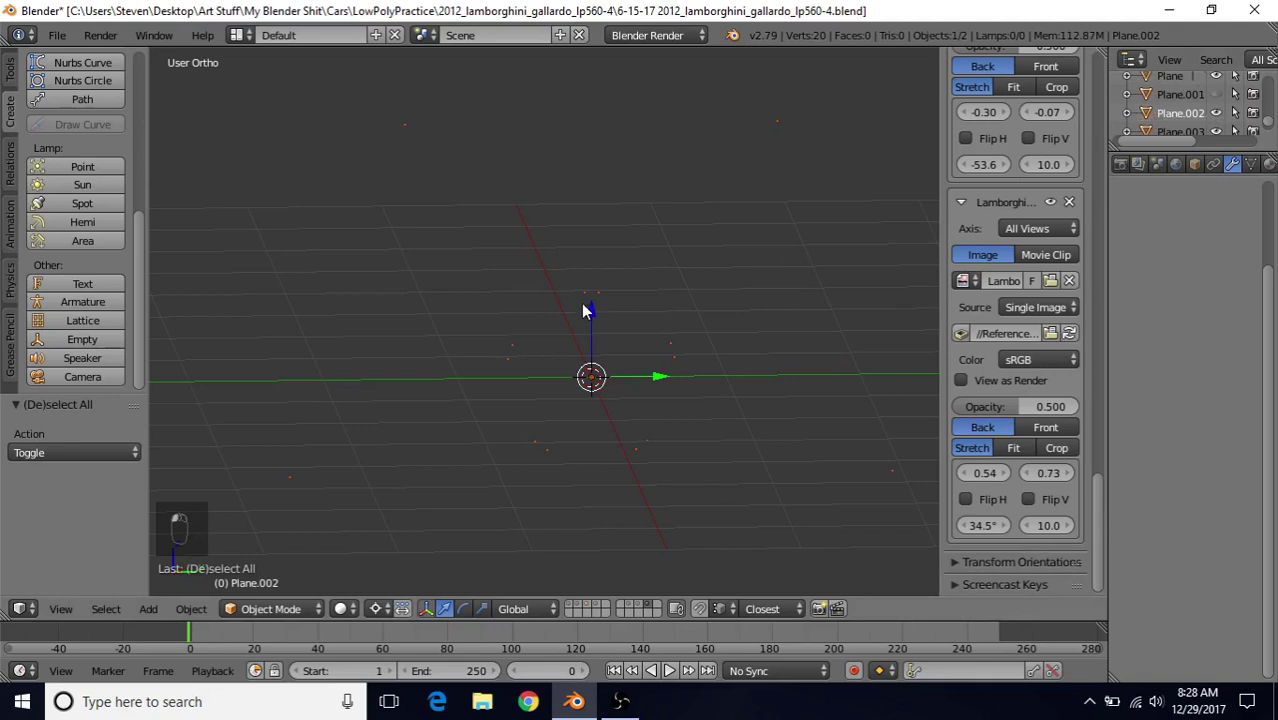
key(Tab)
middle_drag(622, 282, 639, 345)
key(Tab)
key(a)
key(a)
key(a)
key(a)
key(Tab)
key(Tab)
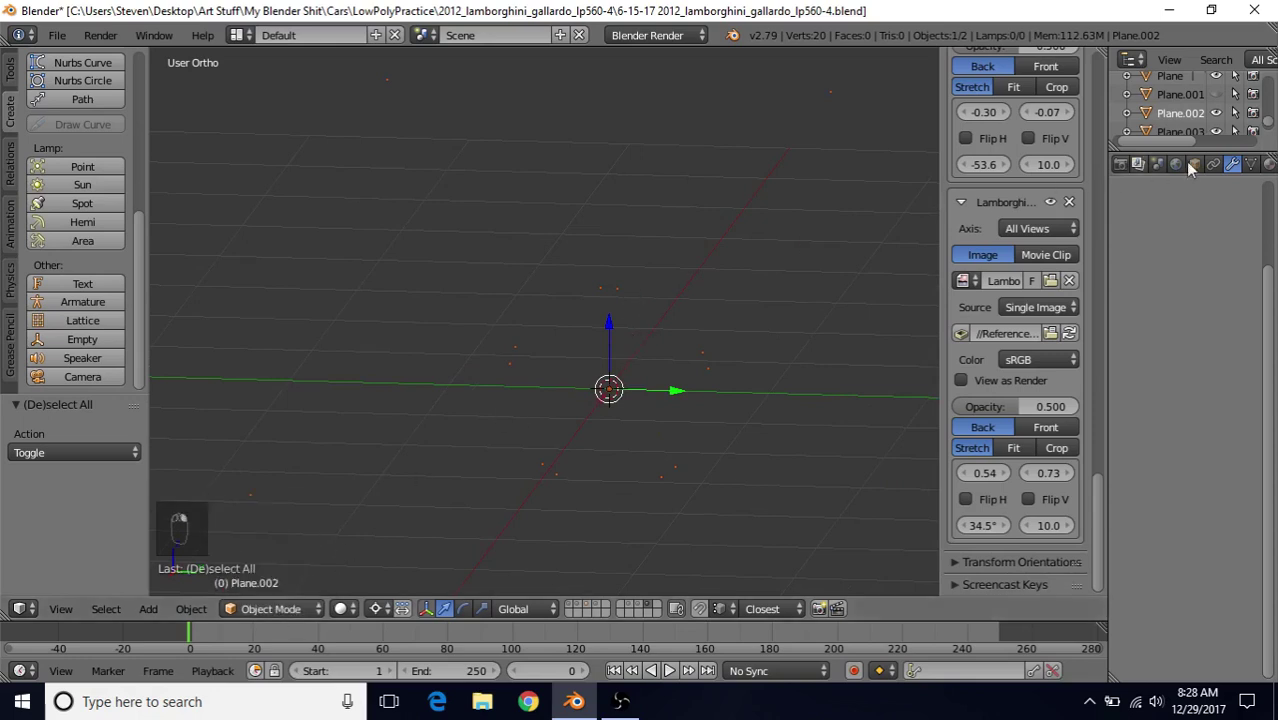
- Try Edit Mode with Plane.001 and Plane active, and return to Plane.002 with the visible rim mesh selected
click(1180, 96)
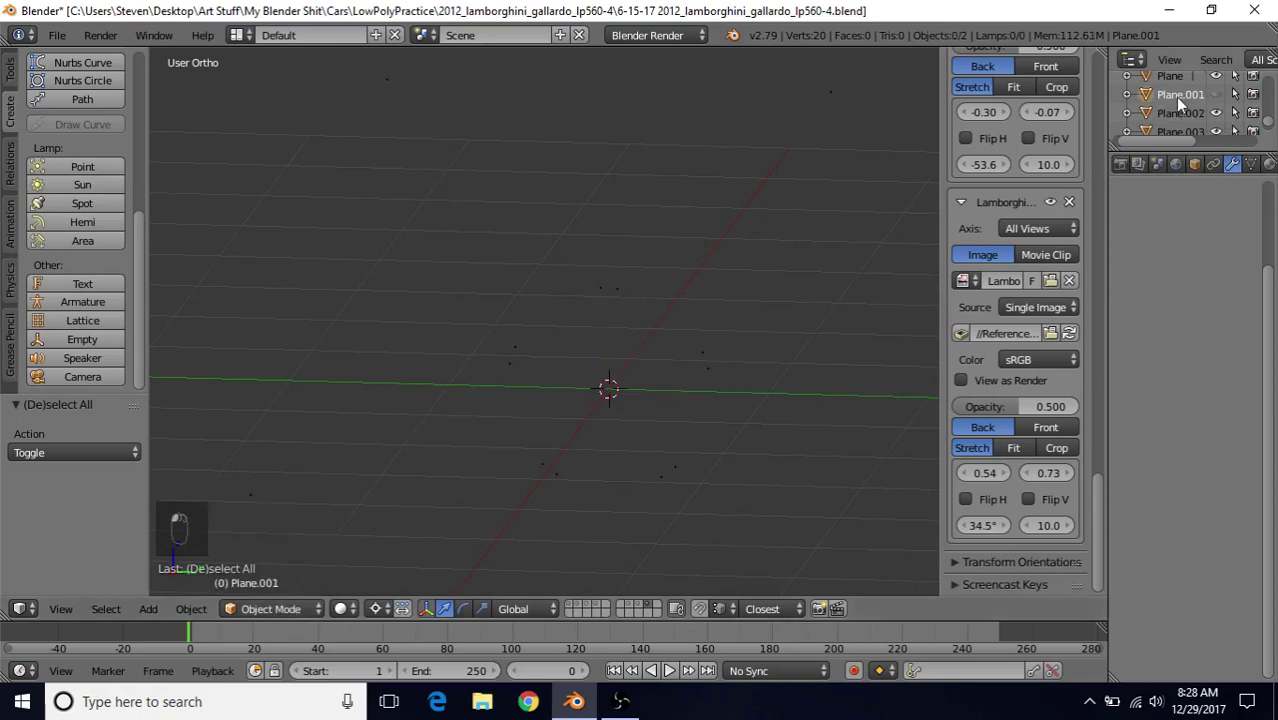
key(Tab)
click(1170, 77)
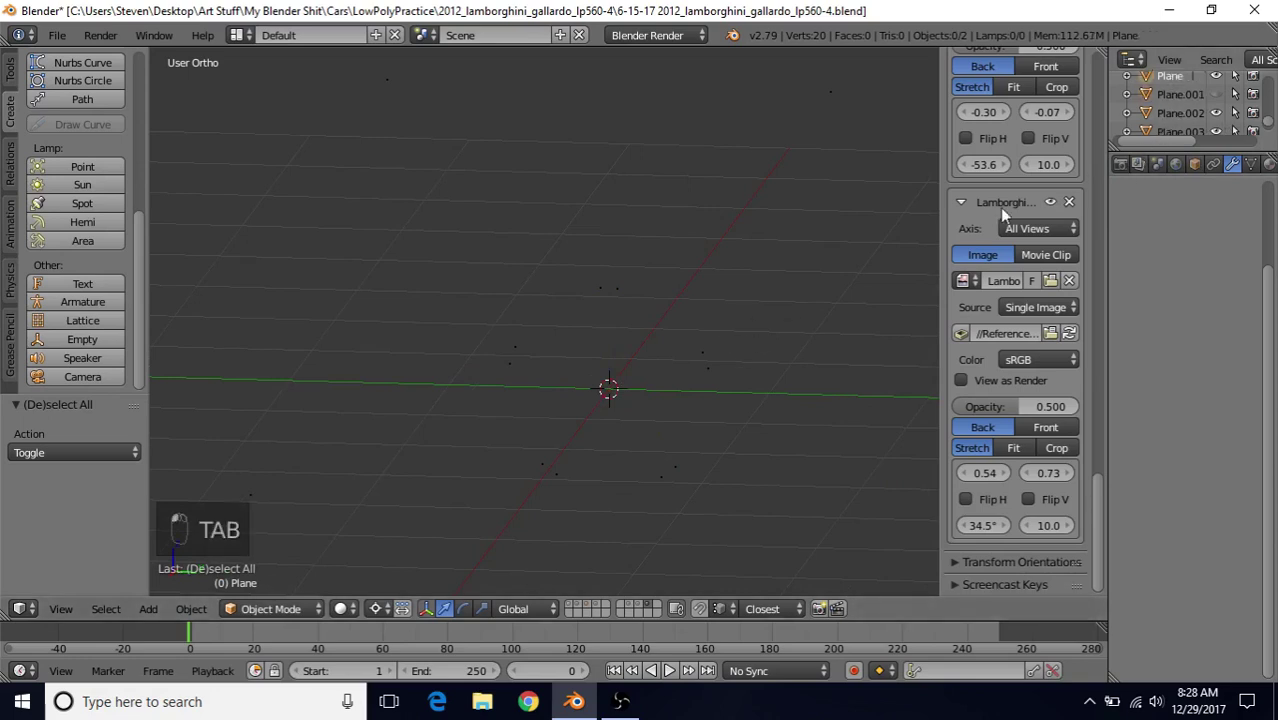
key(Tab)
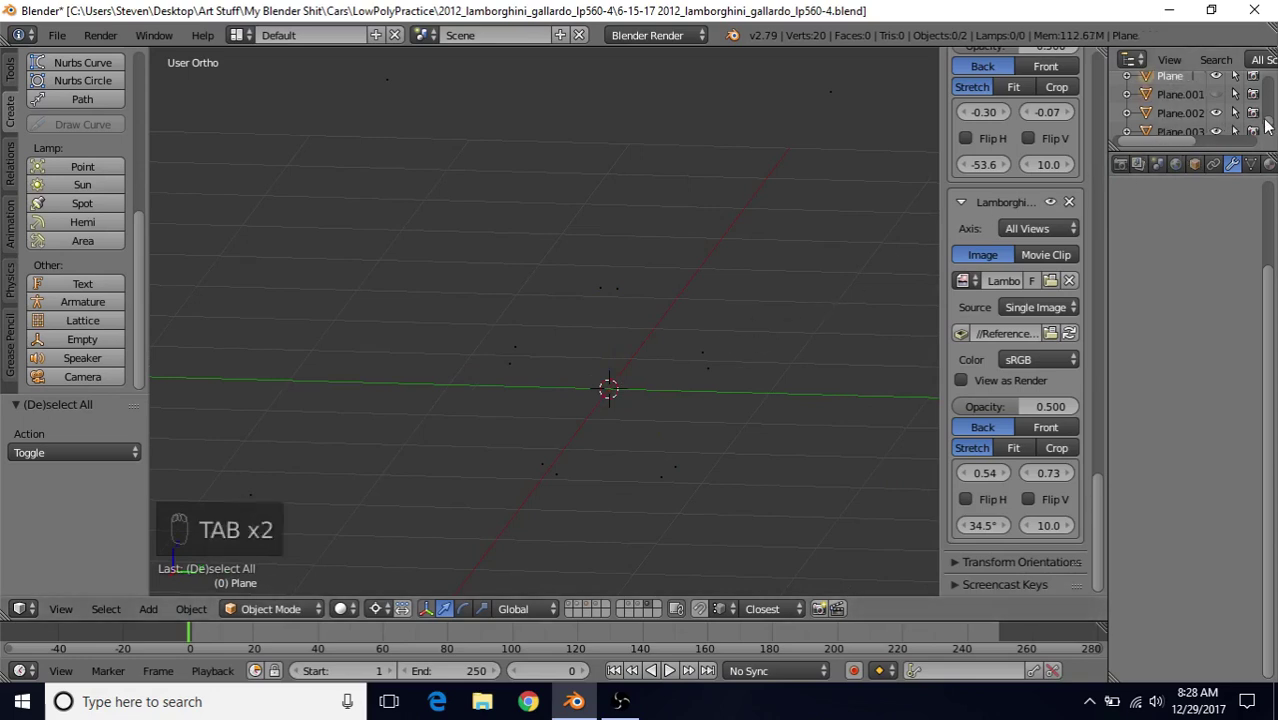
click(1184, 112)
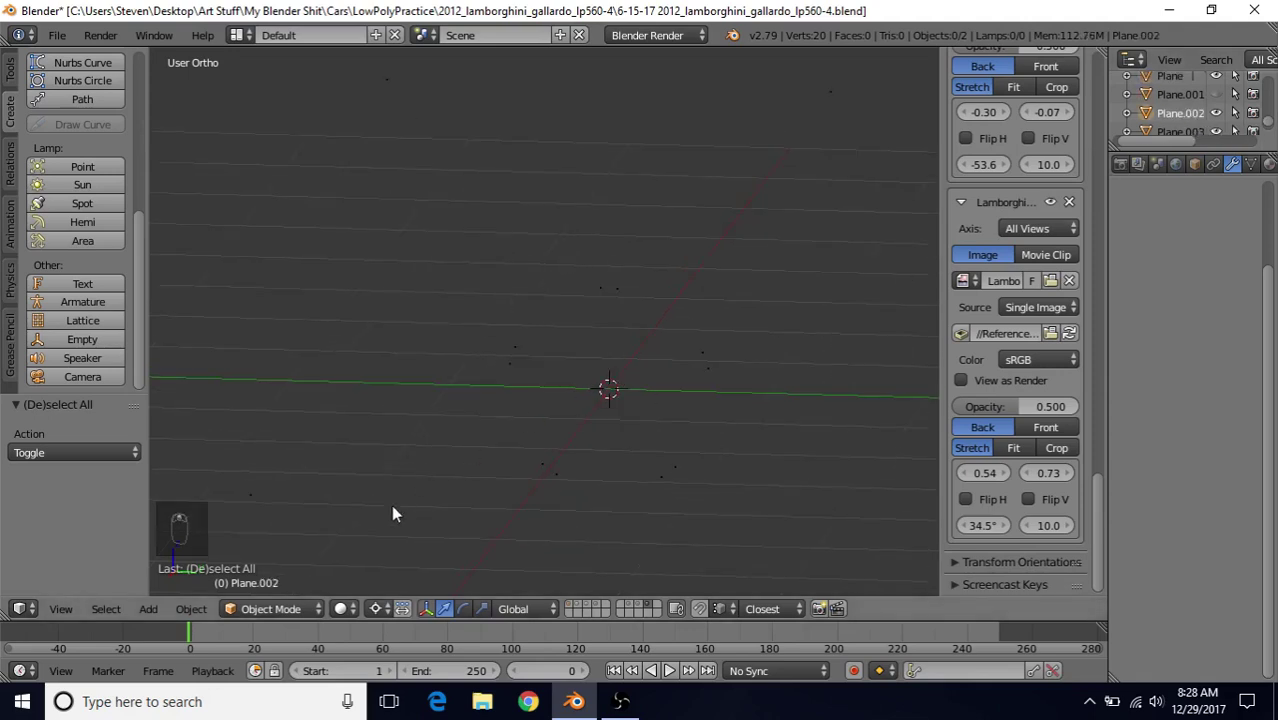
key(a)
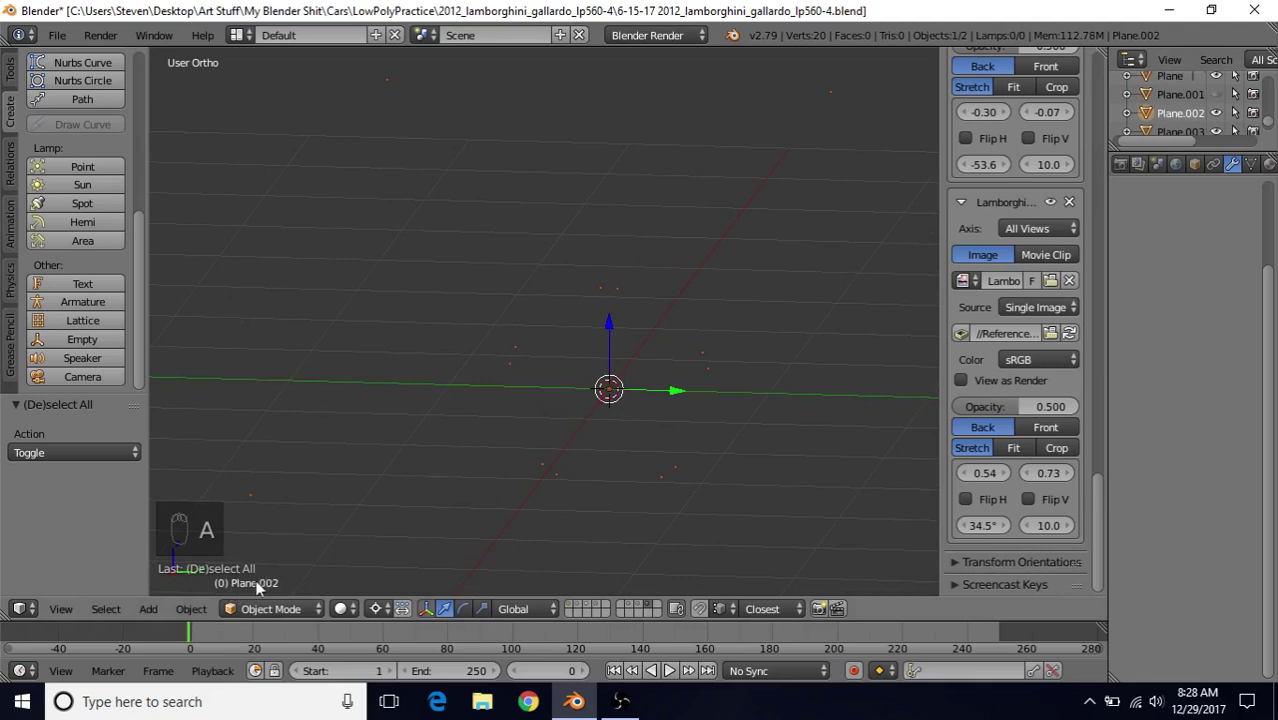
scroll(1228, 115, down, 1)
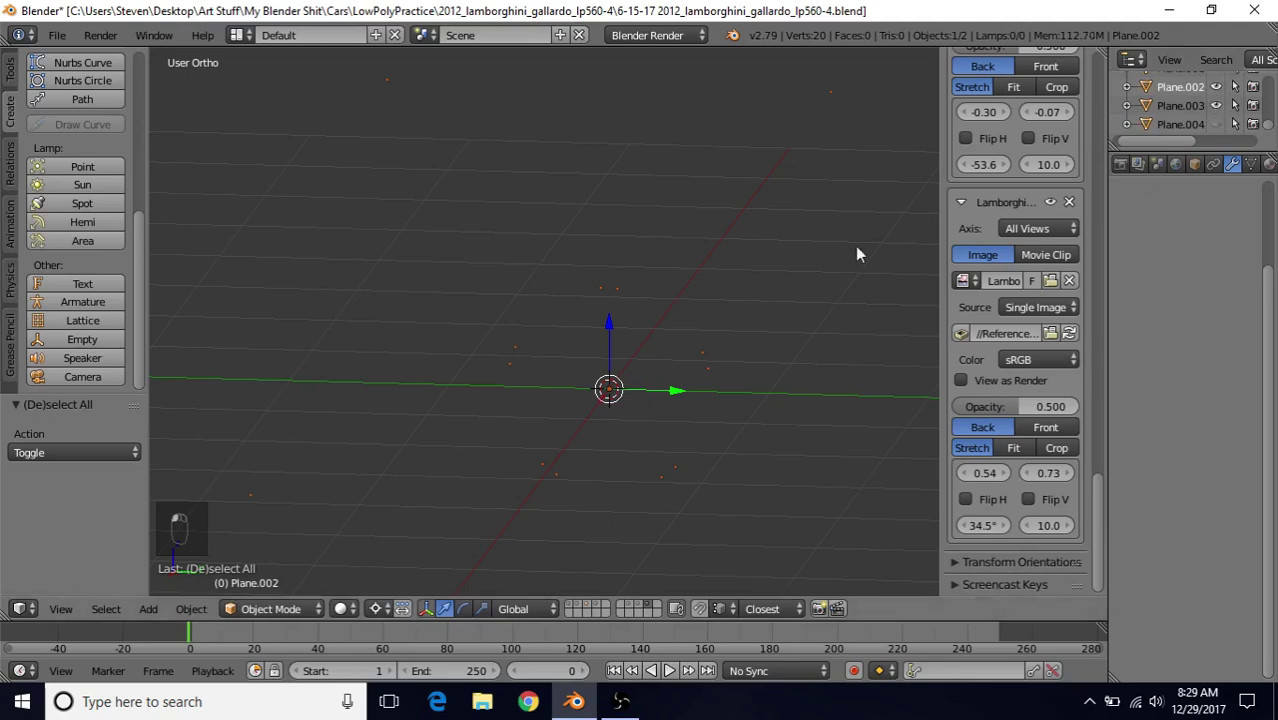
- Delete the visible rim mesh as a test of which Outliner entry it belongs to, and undo the deletion
middle_drag(829, 242, 581, 330)
key(a)
key(a)
key(Delete)
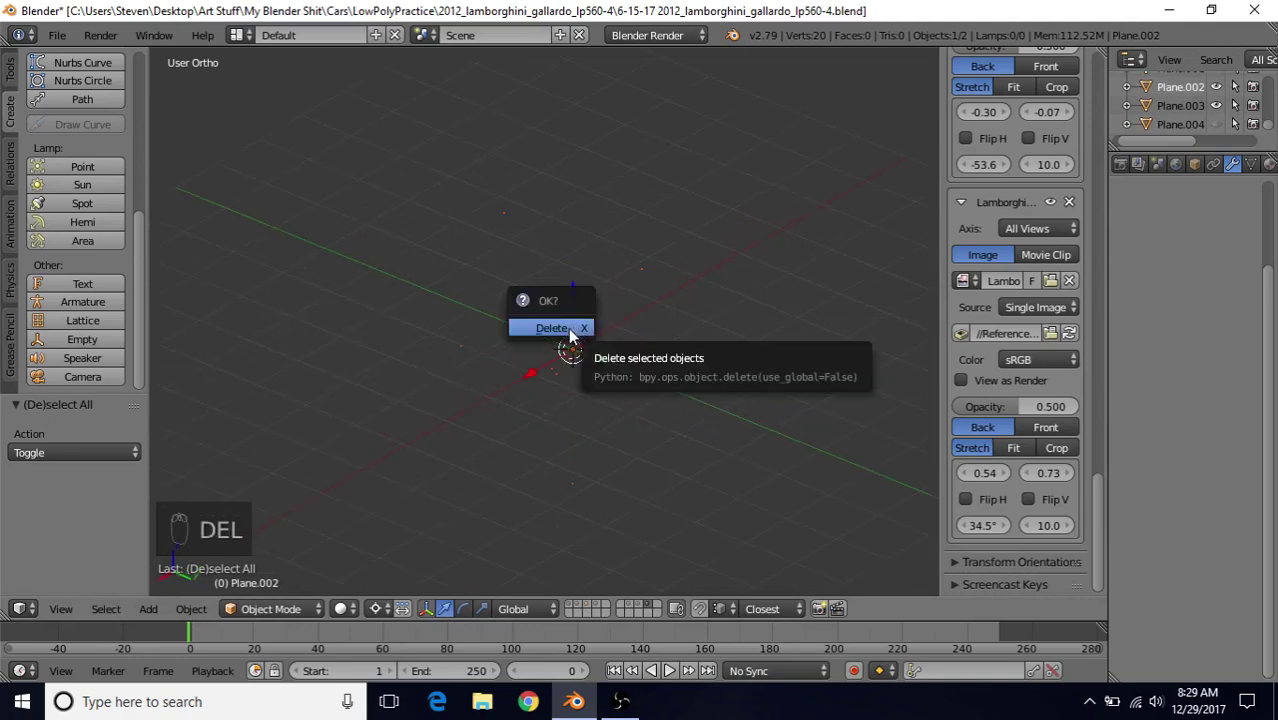
click(571, 329)
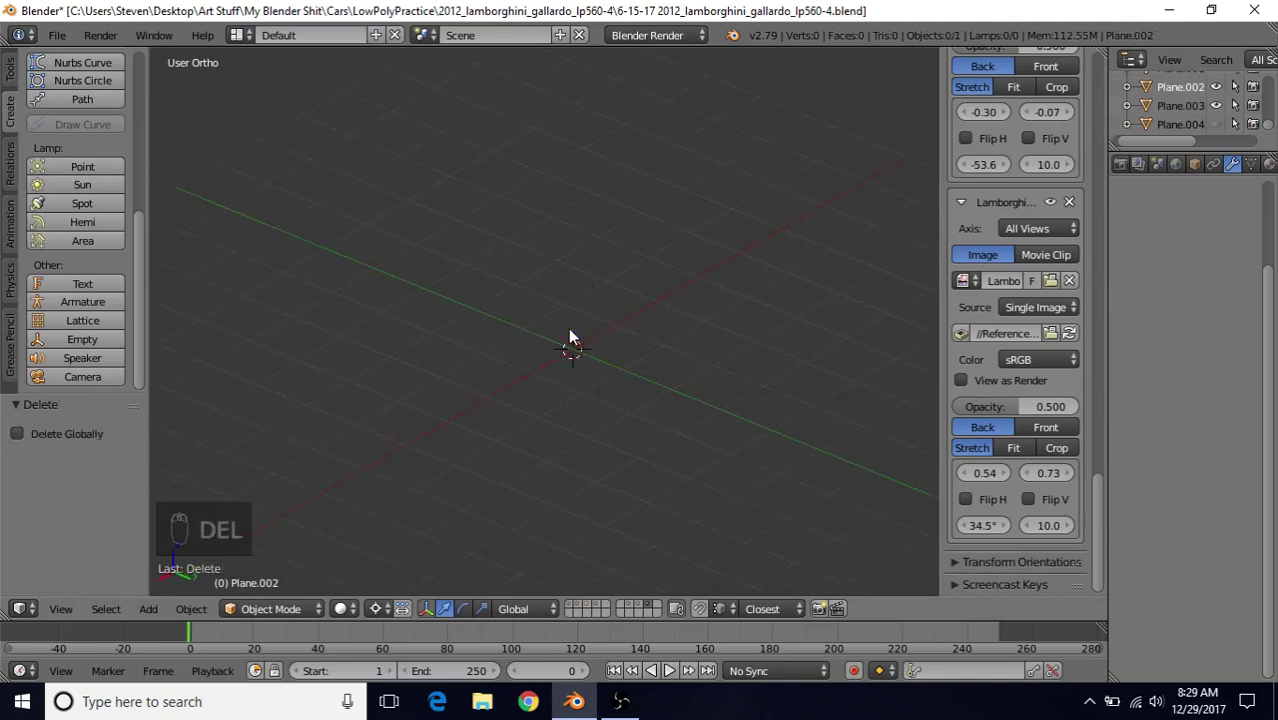
key(ctrl+z)
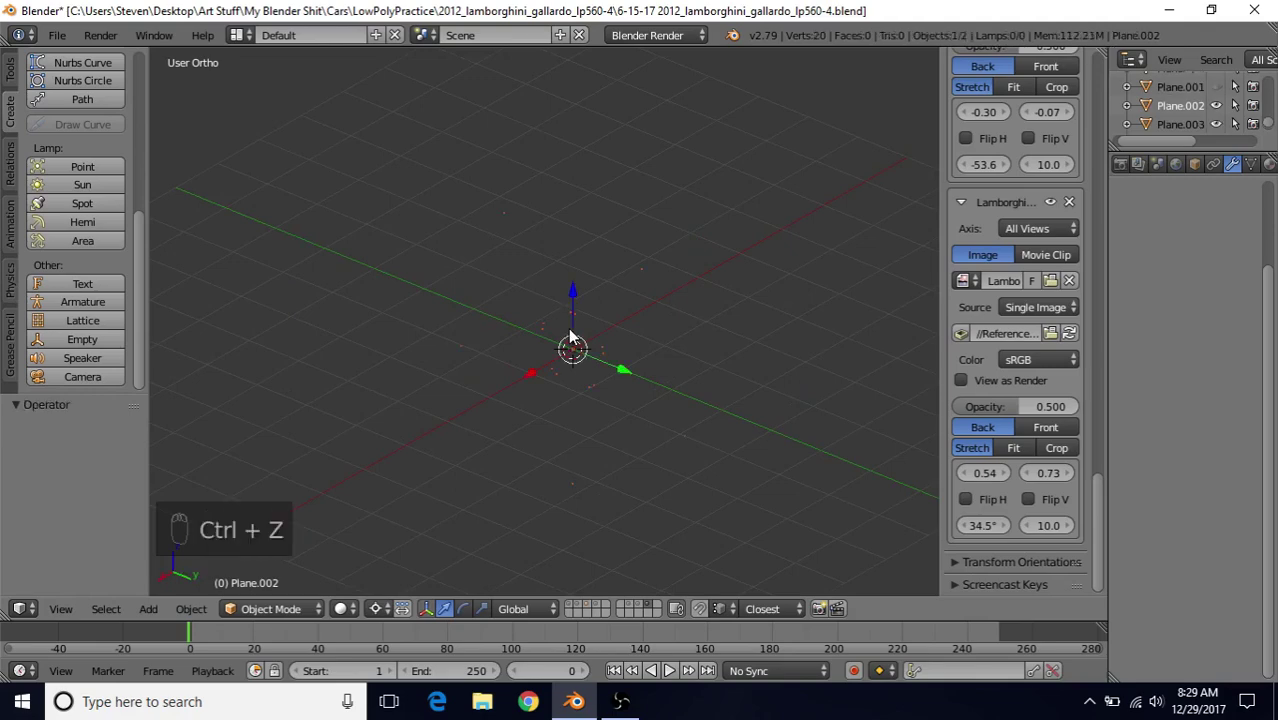
- Repeat the test deletion of the rim mesh with the Plane entries shown in the Outliner, and undo it
key(Delete)
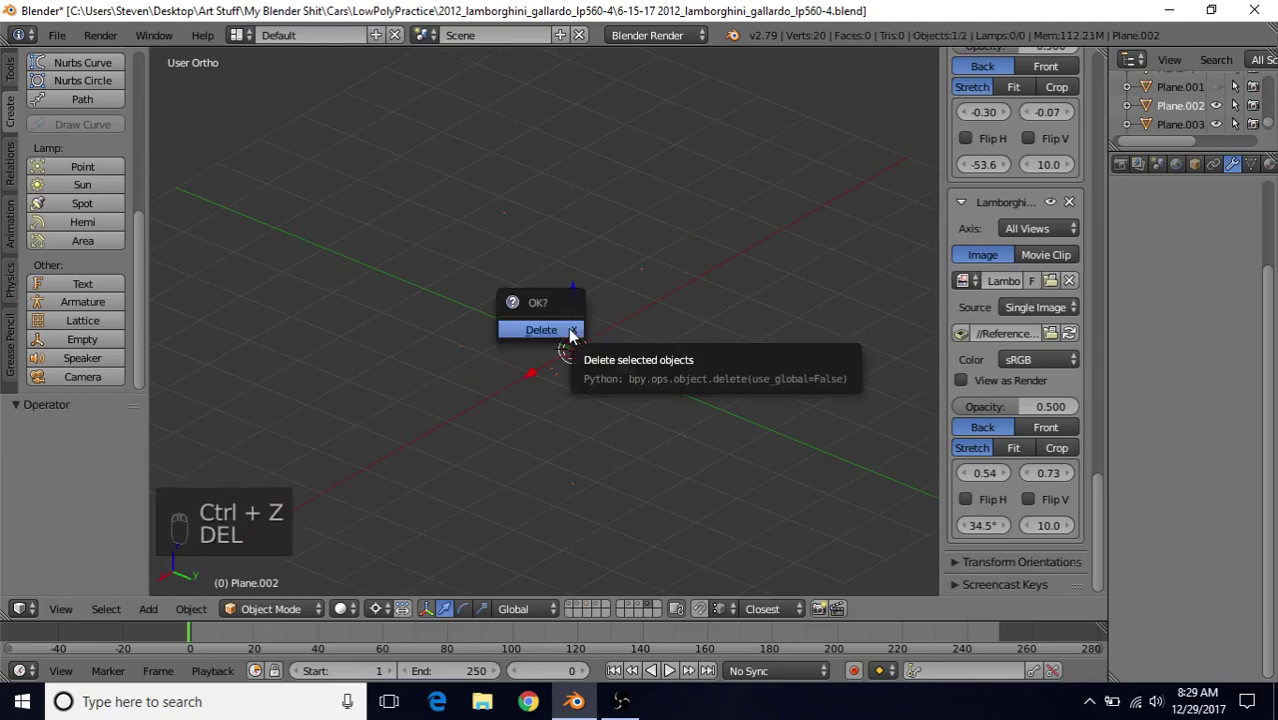
click(541, 330)
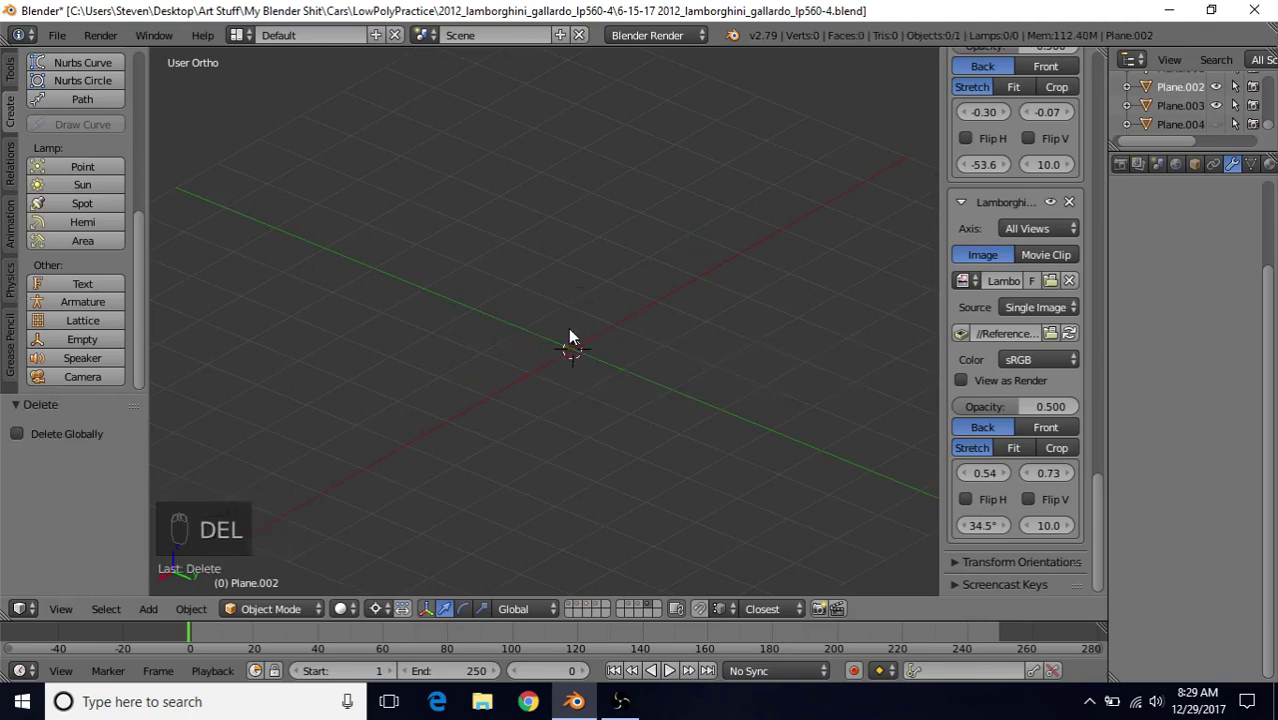
key(ctrl+z)
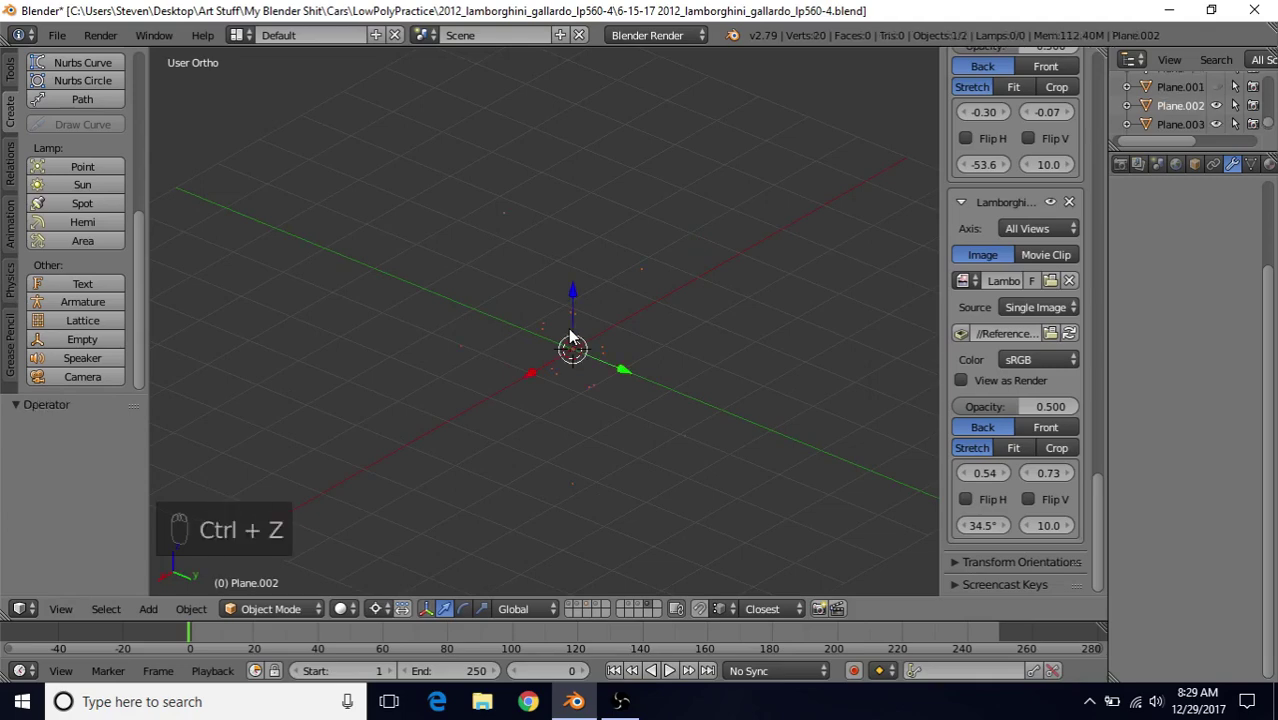
- Delete the rim mesh while watching the Circle.005 to Circle.007 entries in the Outliner, and undo the deletion
drag(1273, 125, 1273, 113)
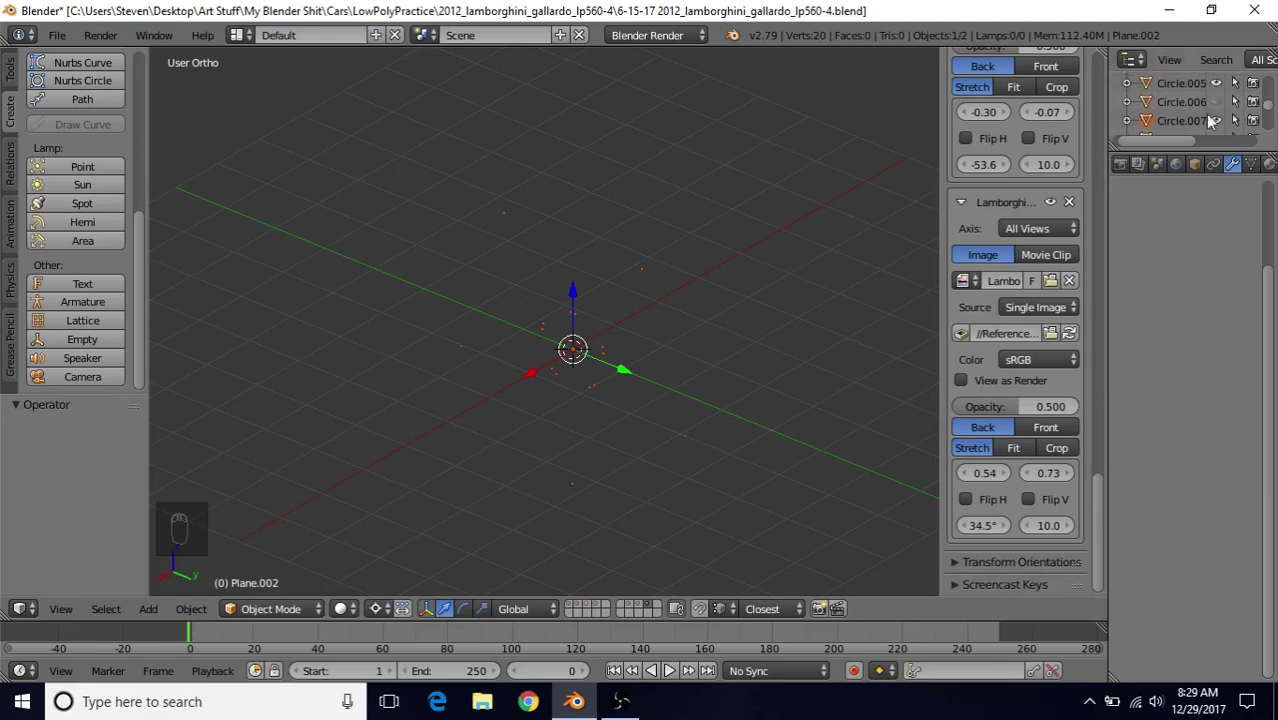
key(Delete)
click(716, 184)
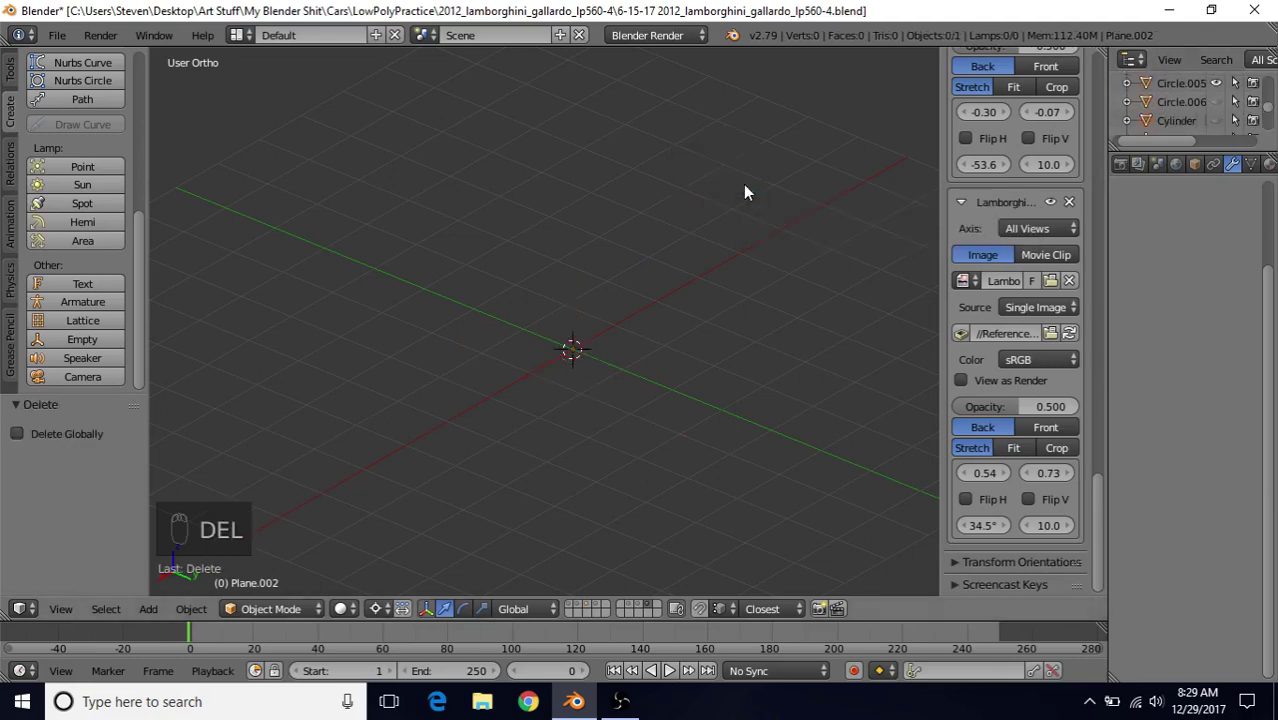
key(ctrl+z)
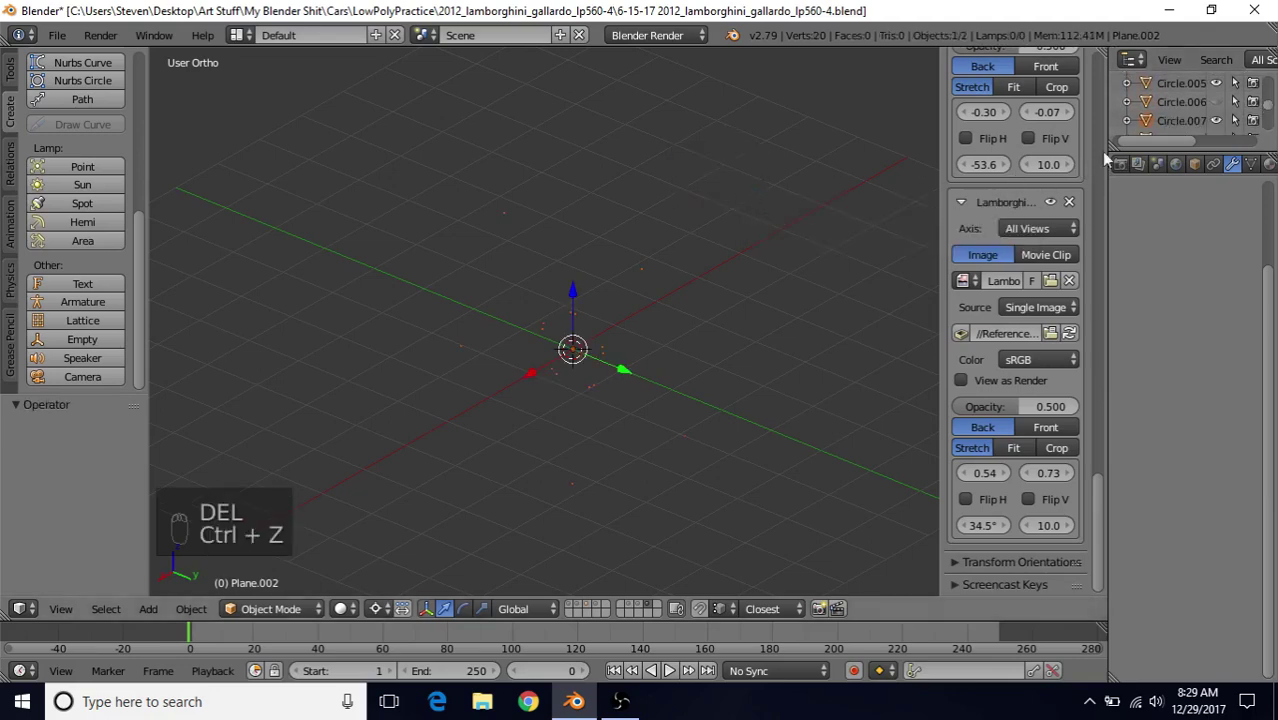
- Make Circle.007 the active object through the Outliner
click(1178, 118)
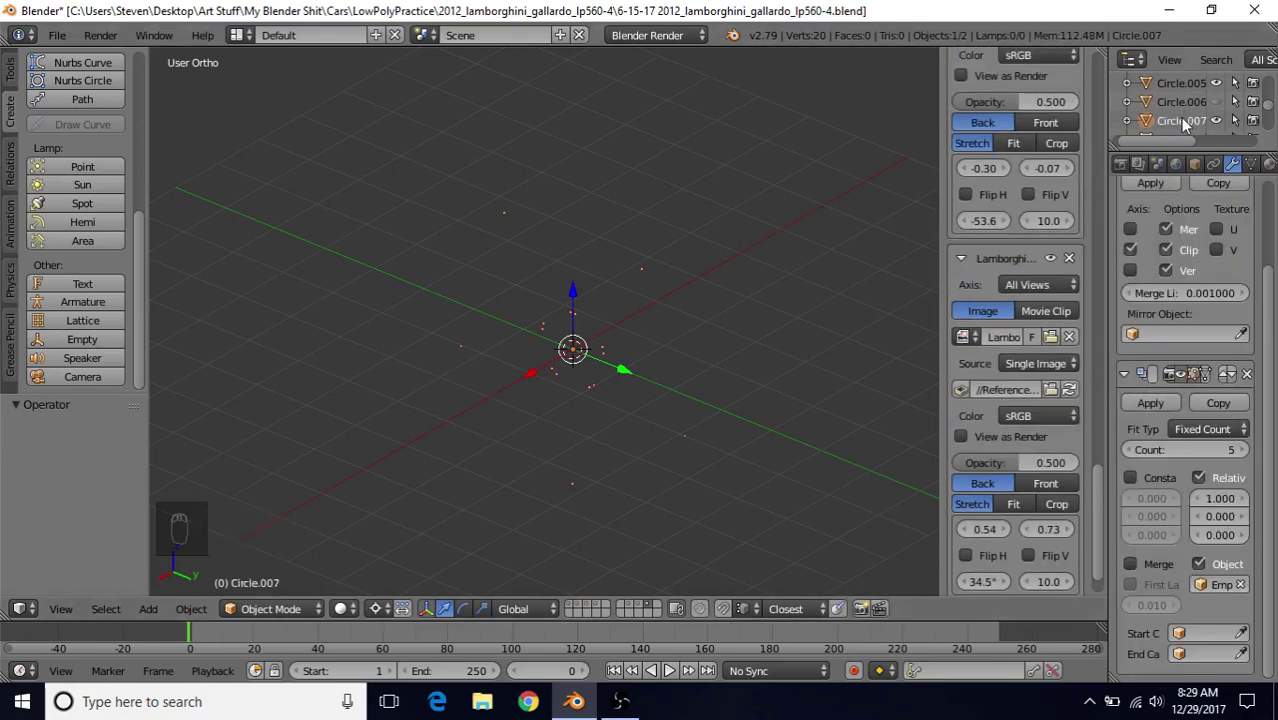
middle_drag(602, 419, 672, 318)
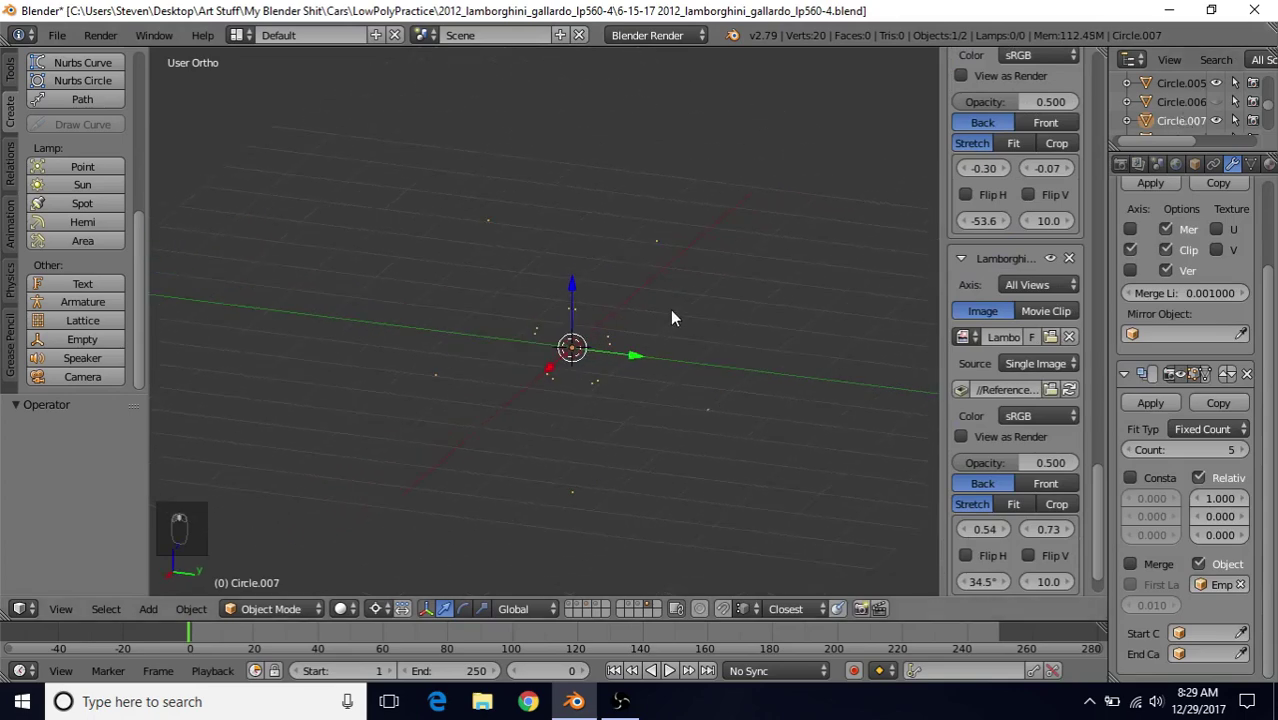
- Enter Edit Mode on Circle.007 and show its vertices in the right orthographic view over the wheel photo
key(Tab)
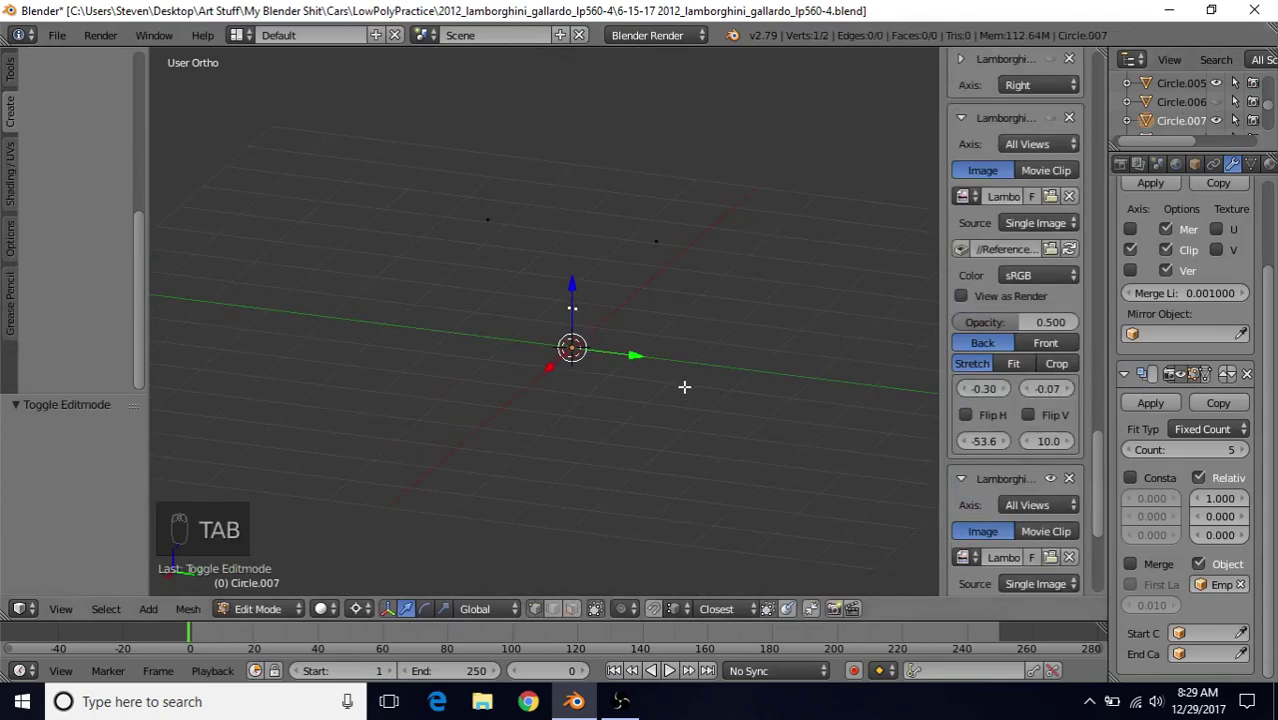
middle_drag(685, 385, 660, 290)
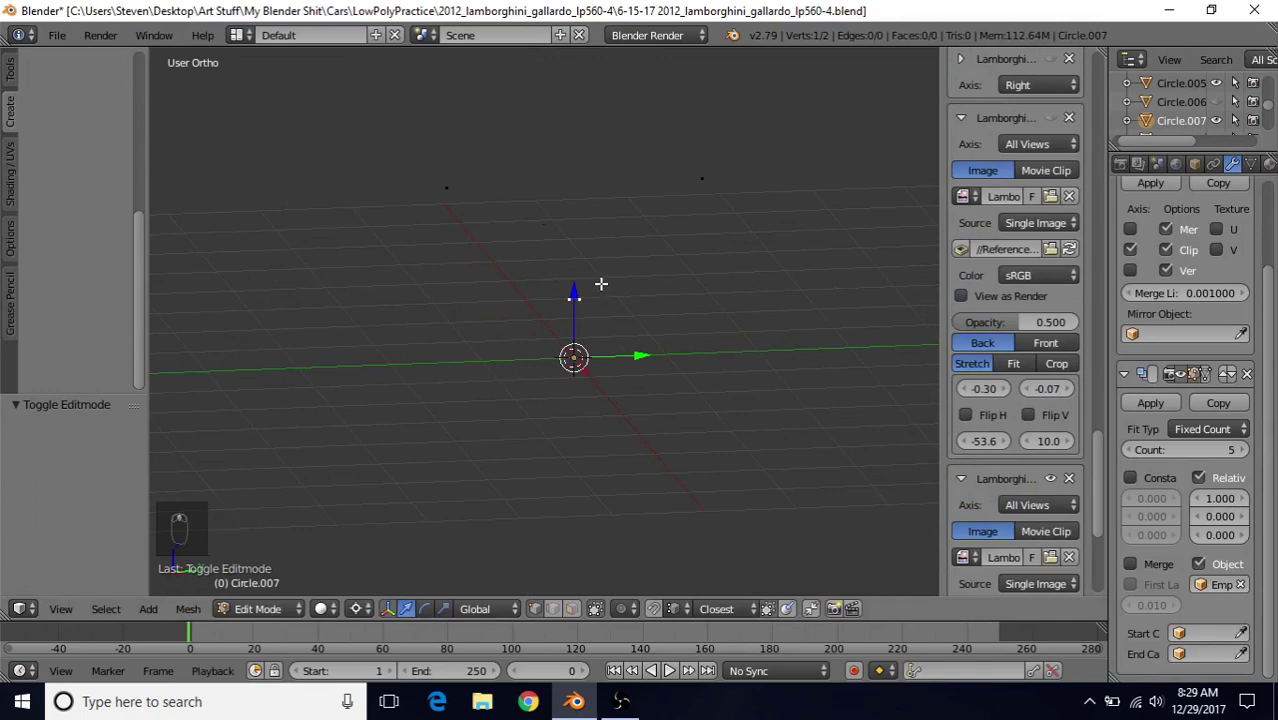
key(KP_3)
scroll(601, 284, up, 3)
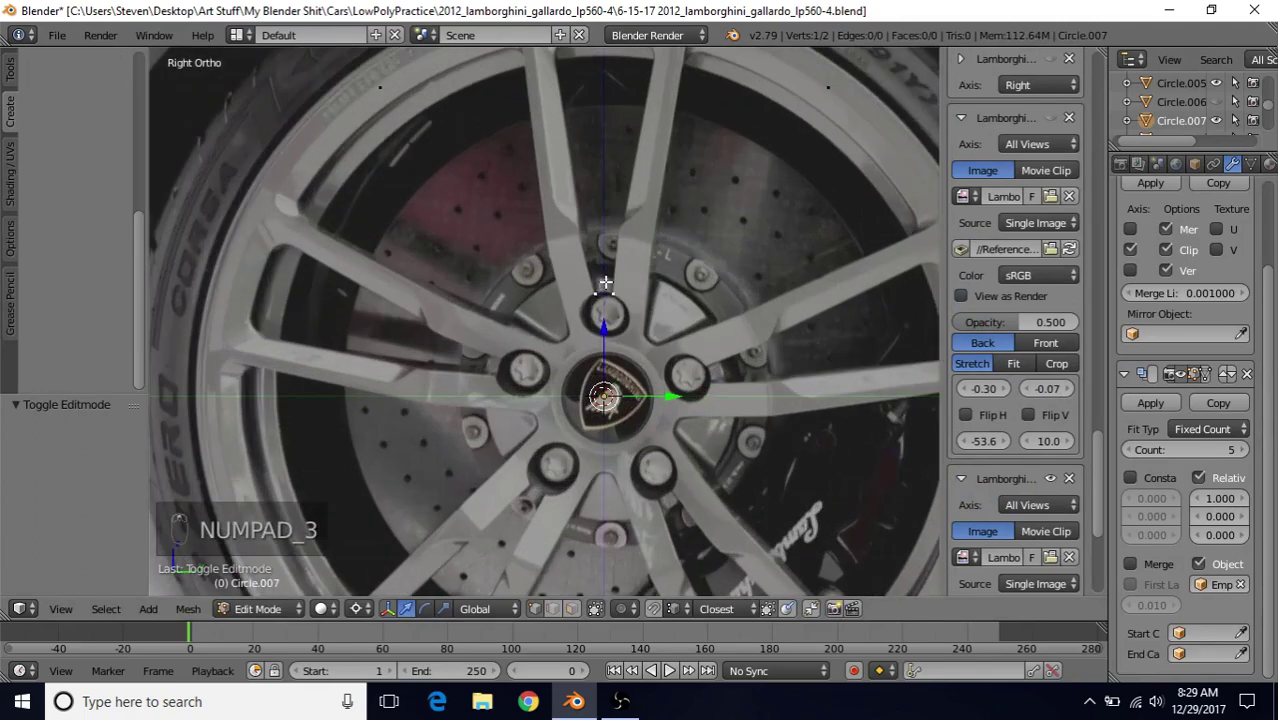
shift+middle_drag(606, 281, 540, 346)
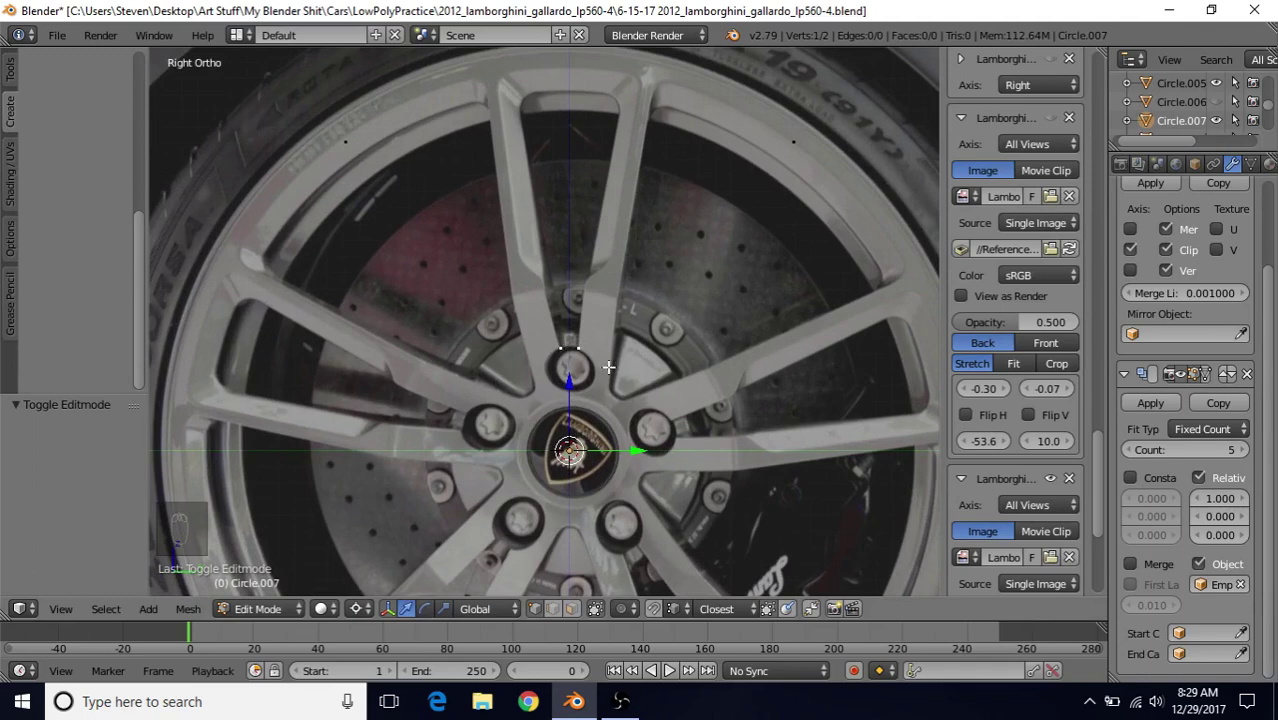
shift+middle_drag(635, 349, 642, 336)
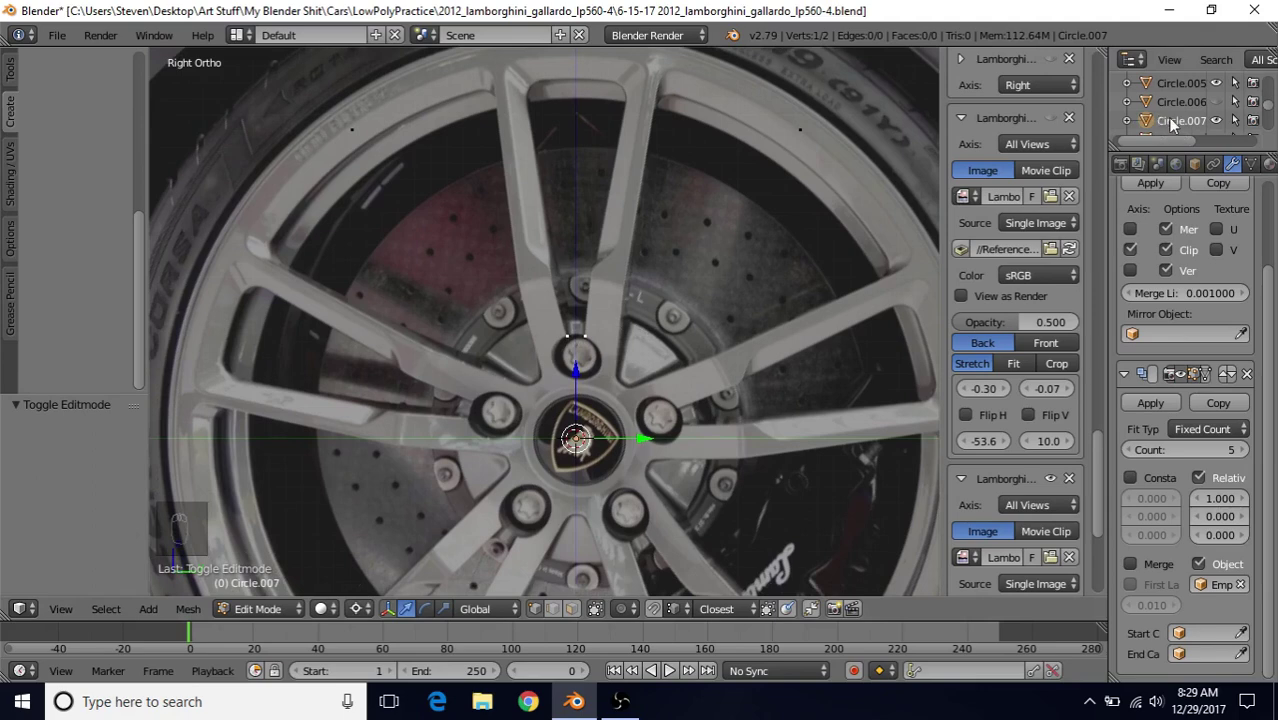
scroll(610, 305, up, 1)
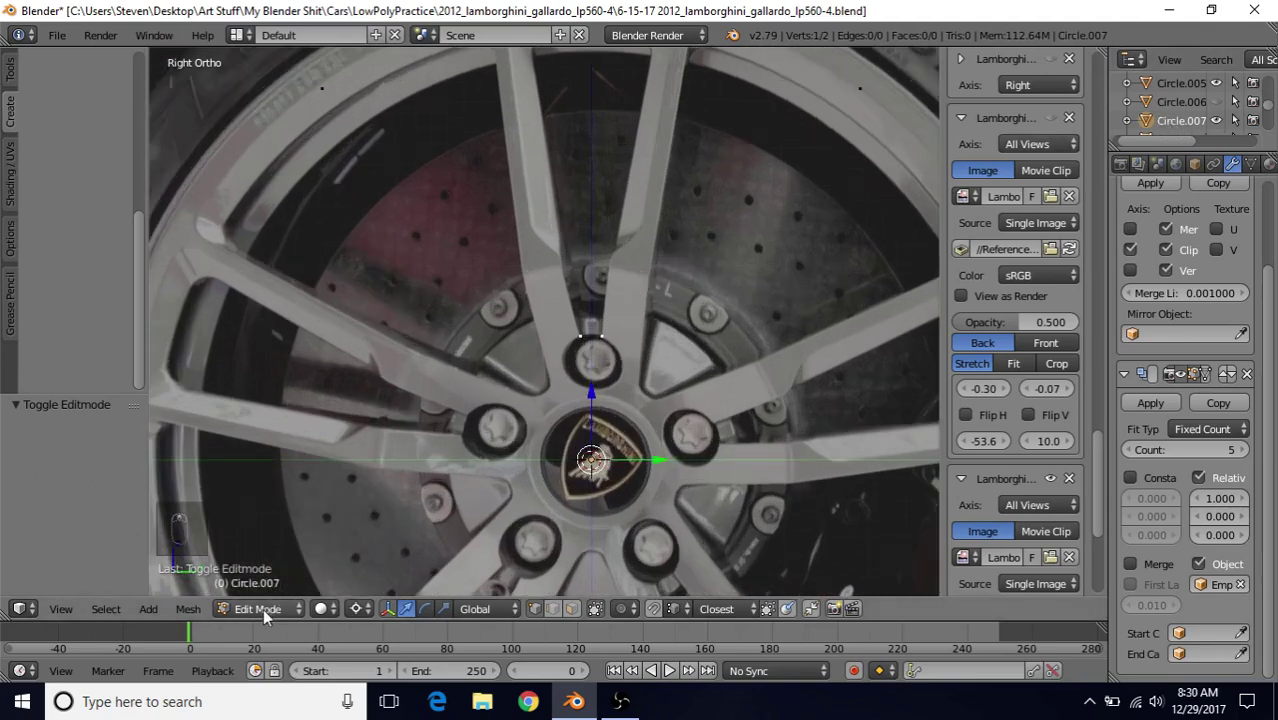
- Extrude the vertex above the upper lug hole by Y 0.039, Z 0.401 to the spoke bend and fine-tune it against the photo
key(e)
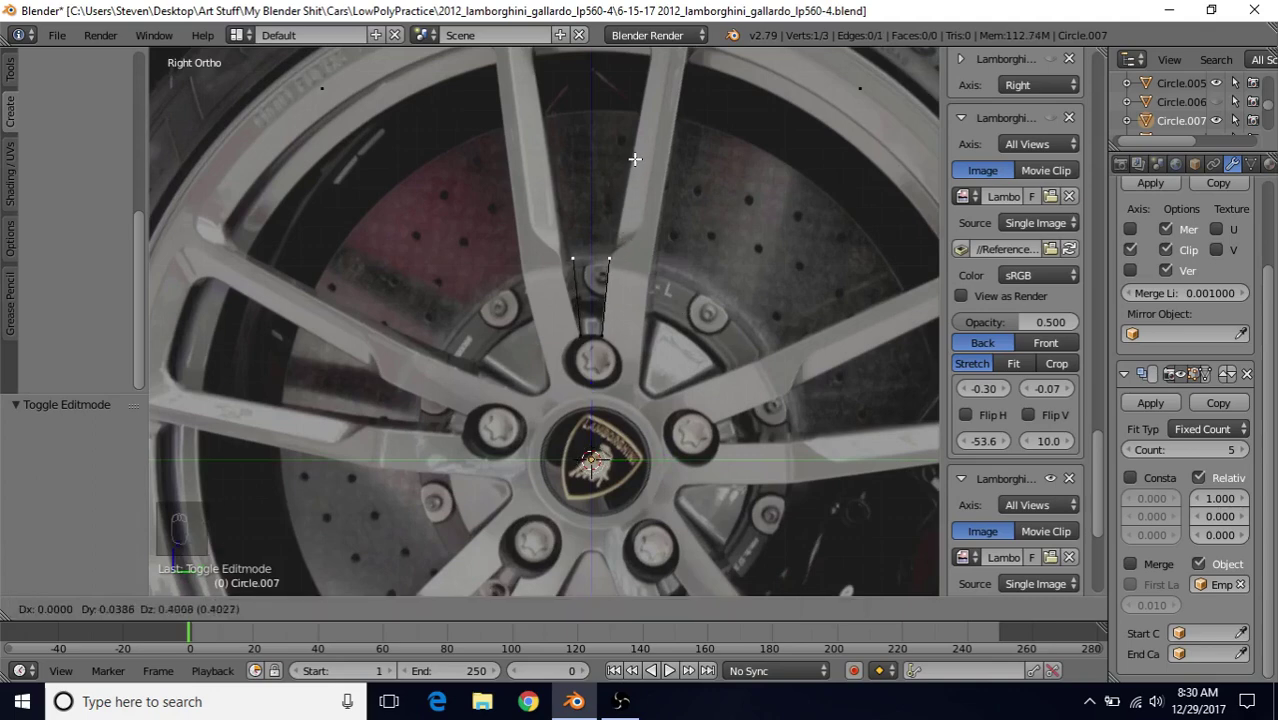
click(634, 159)
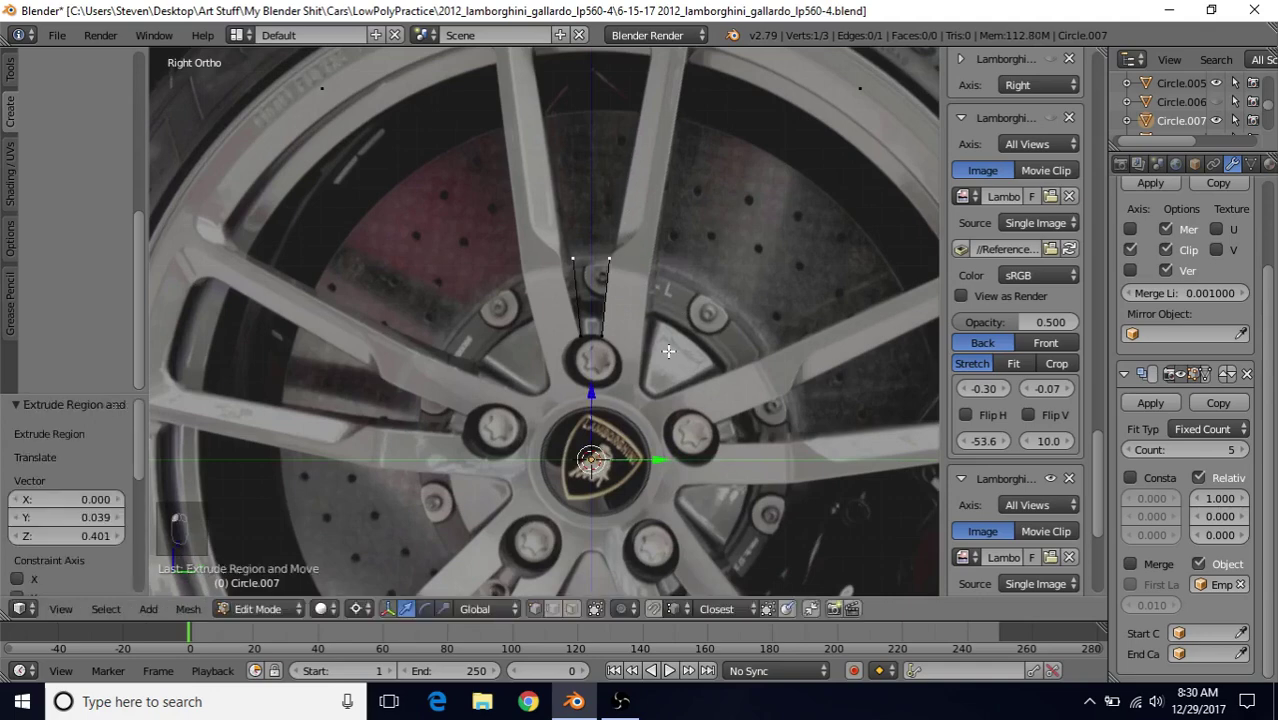
scroll(695, 390, up, 3)
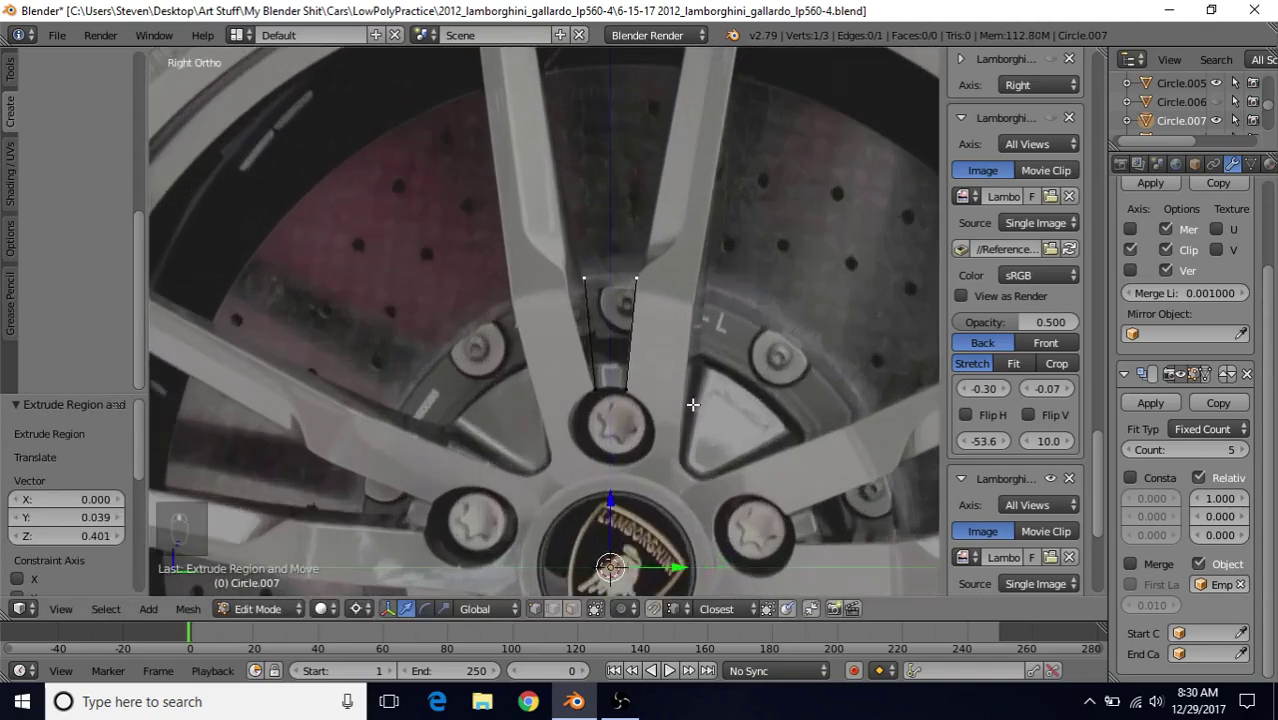
key(g)
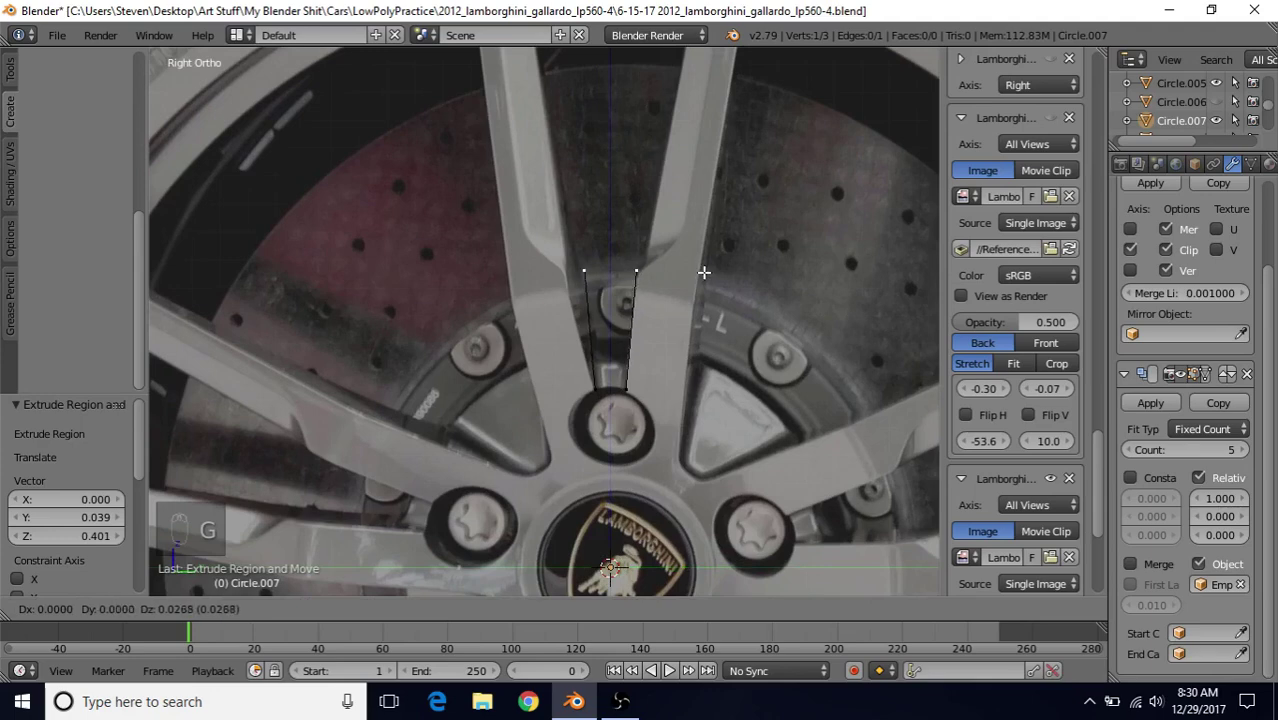
click(704, 272)
scroll(672, 334, up, 3)
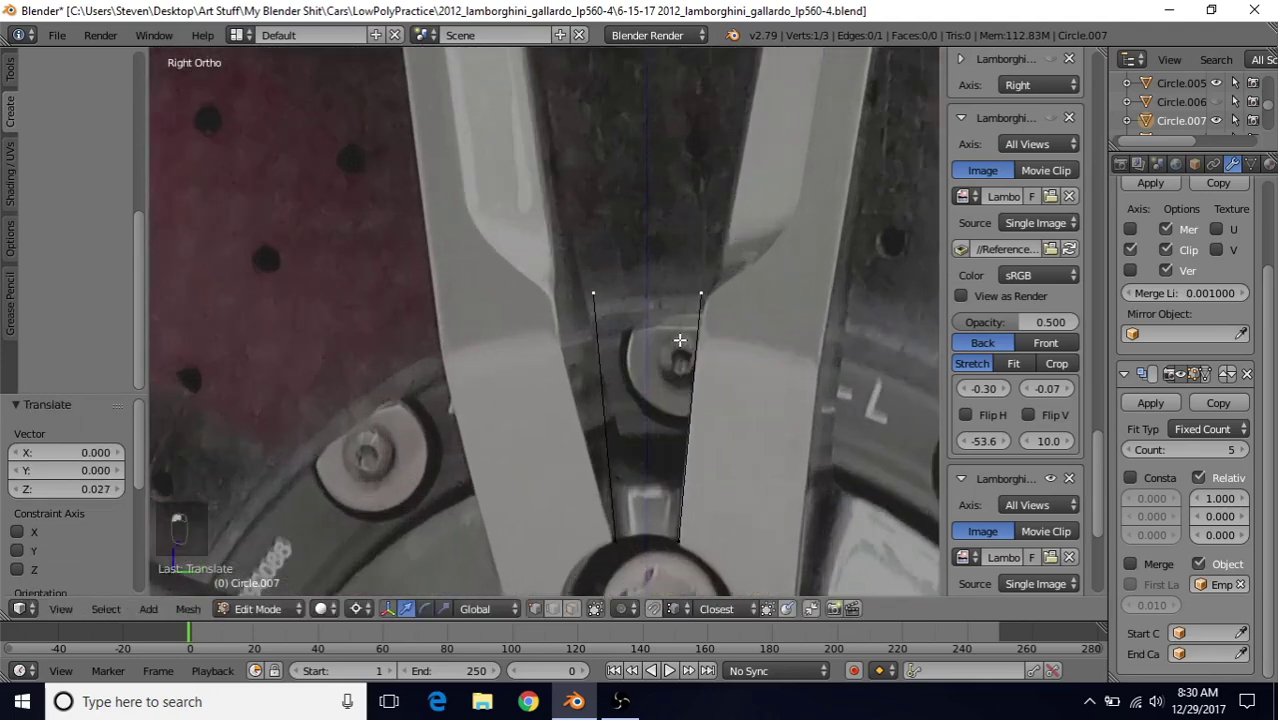
key(g)
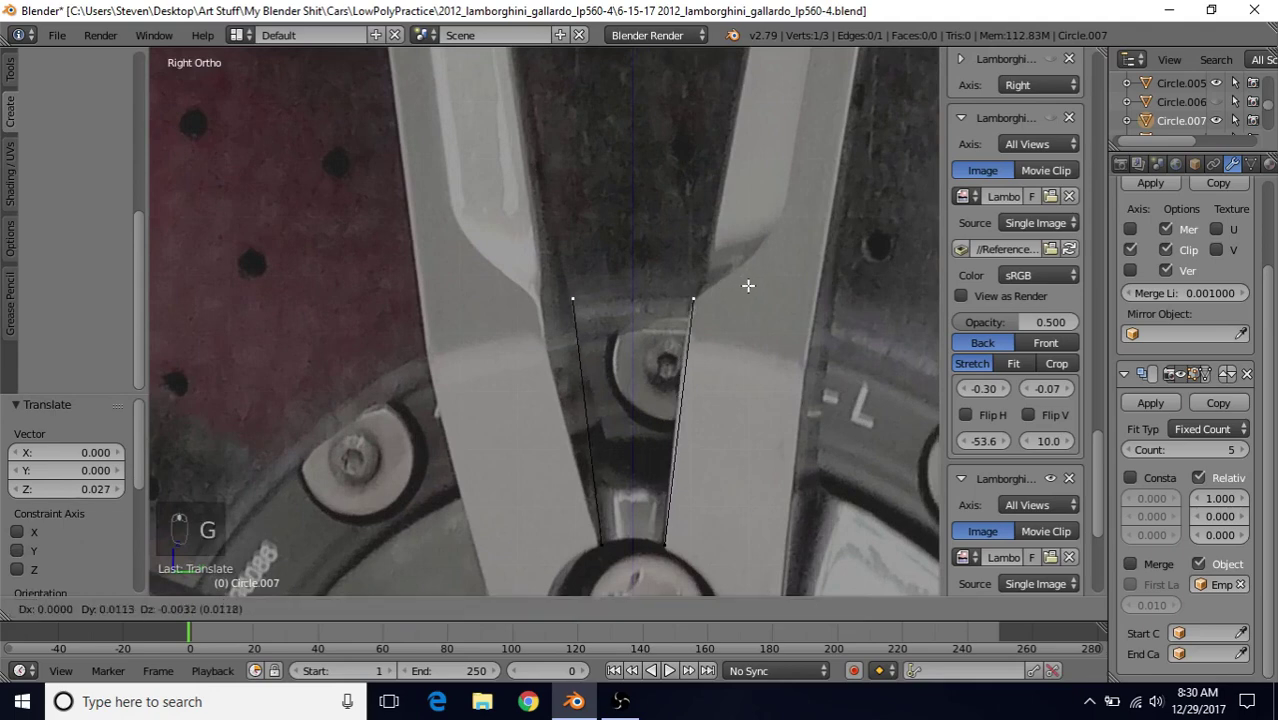
click(742, 285)
- Extrude the outline onto the spoke by Y 0.154, Z 0.097, then along it by Y 0.187, Z 1.115, and adjust the outer end
key(e)
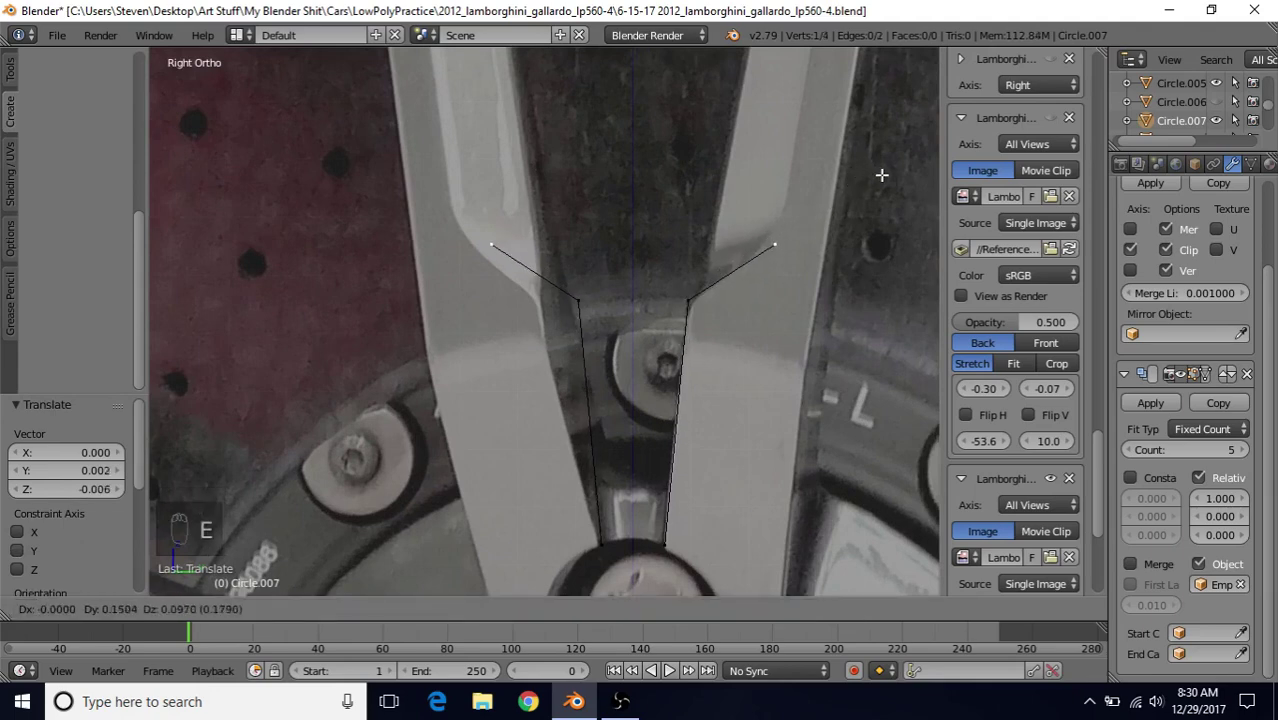
click(883, 176)
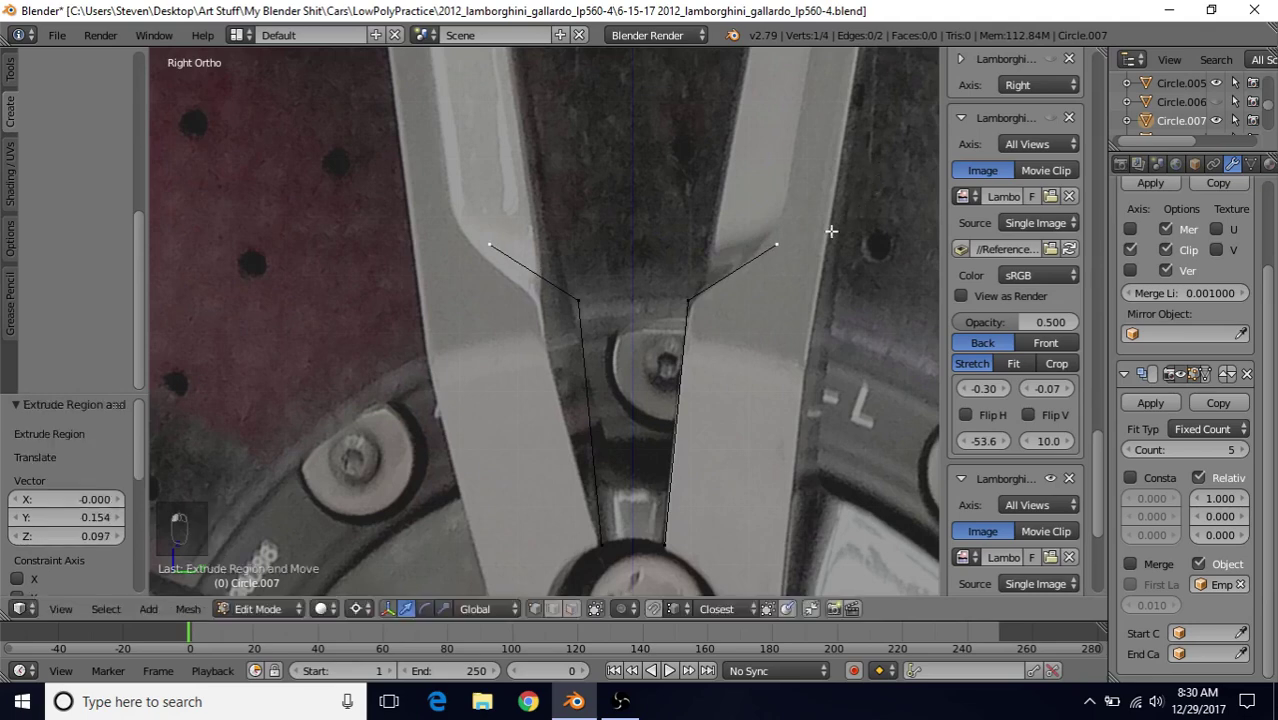
scroll(797, 181, down, 3)
shift+middle_drag(784, 164, 699, 423)
key(e)
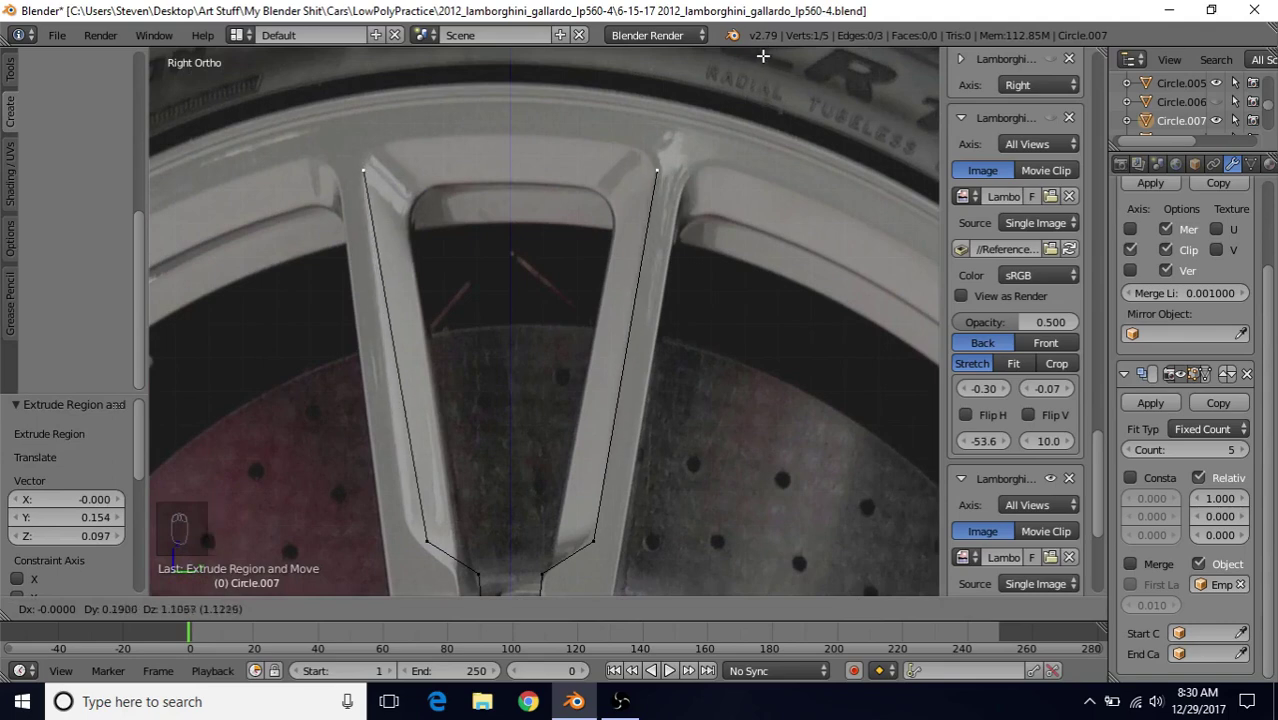
click(754, 62)
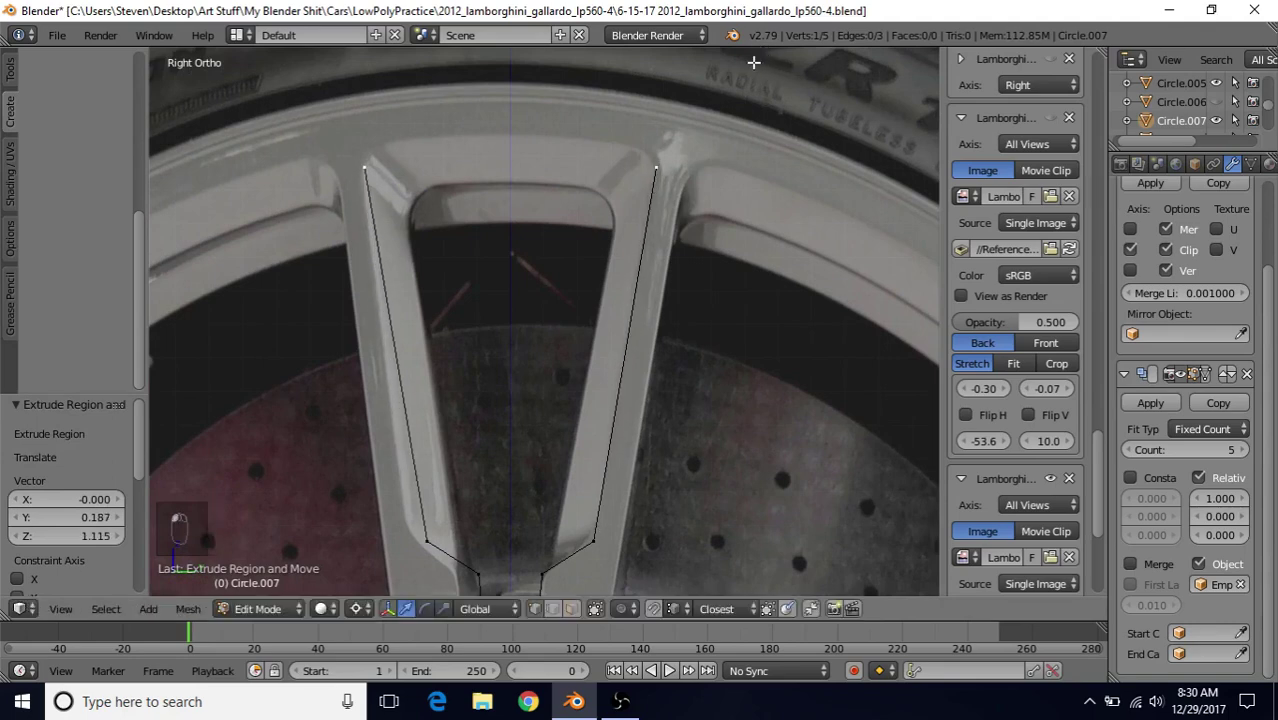
key(g)
click(702, 101)
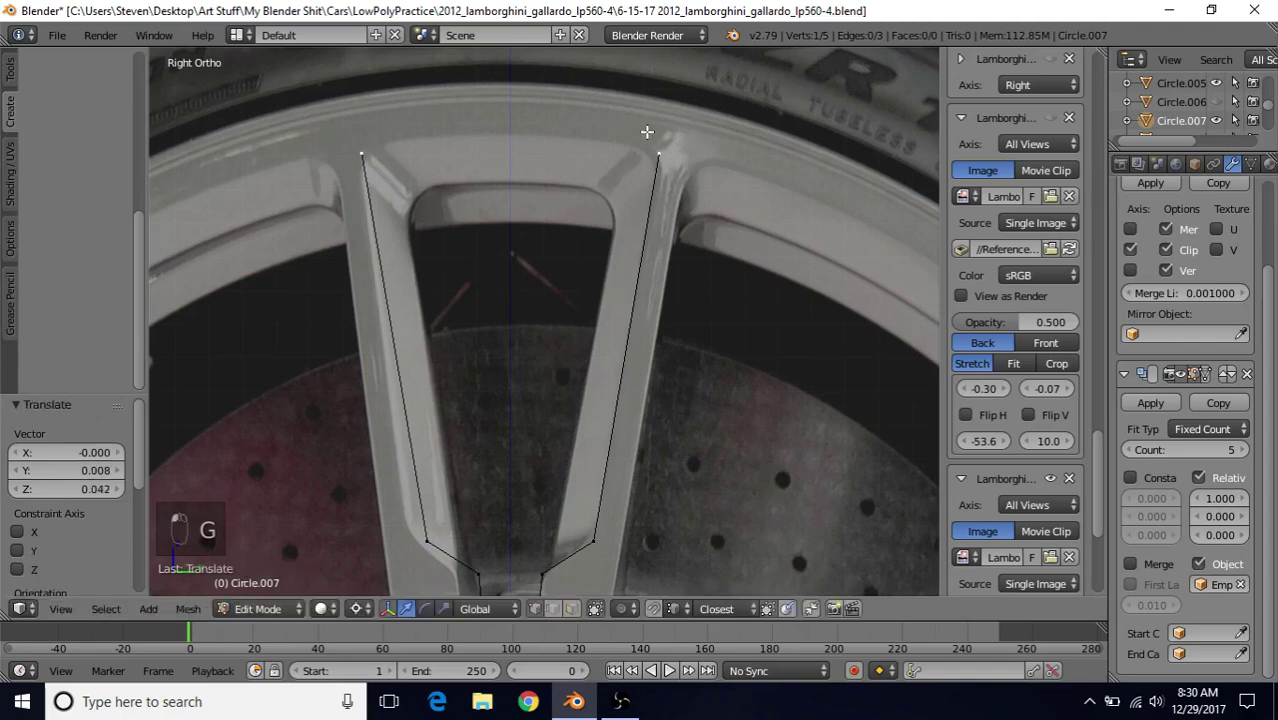
- Extrude the outer end vertex to the mirror centre line to close the top of the outline, and raise the outer corner by 0.011
key(e)
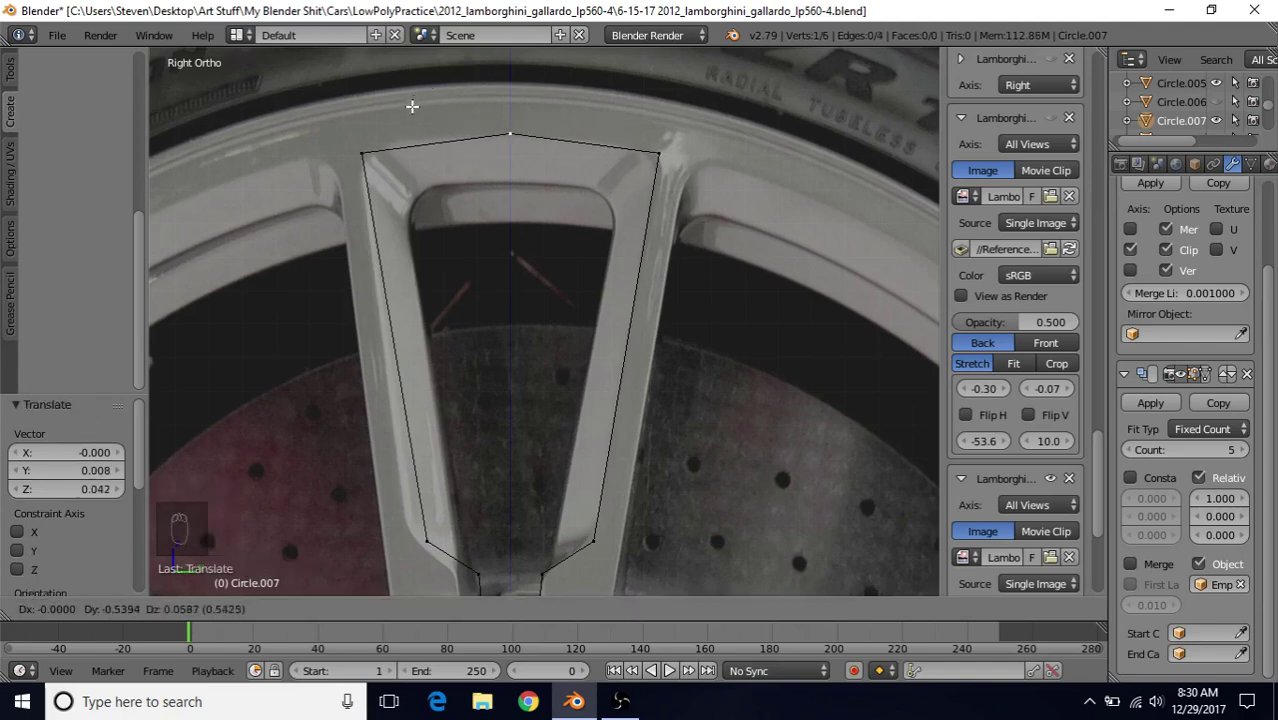
click(412, 106)
scroll(650, 395, down, 3)
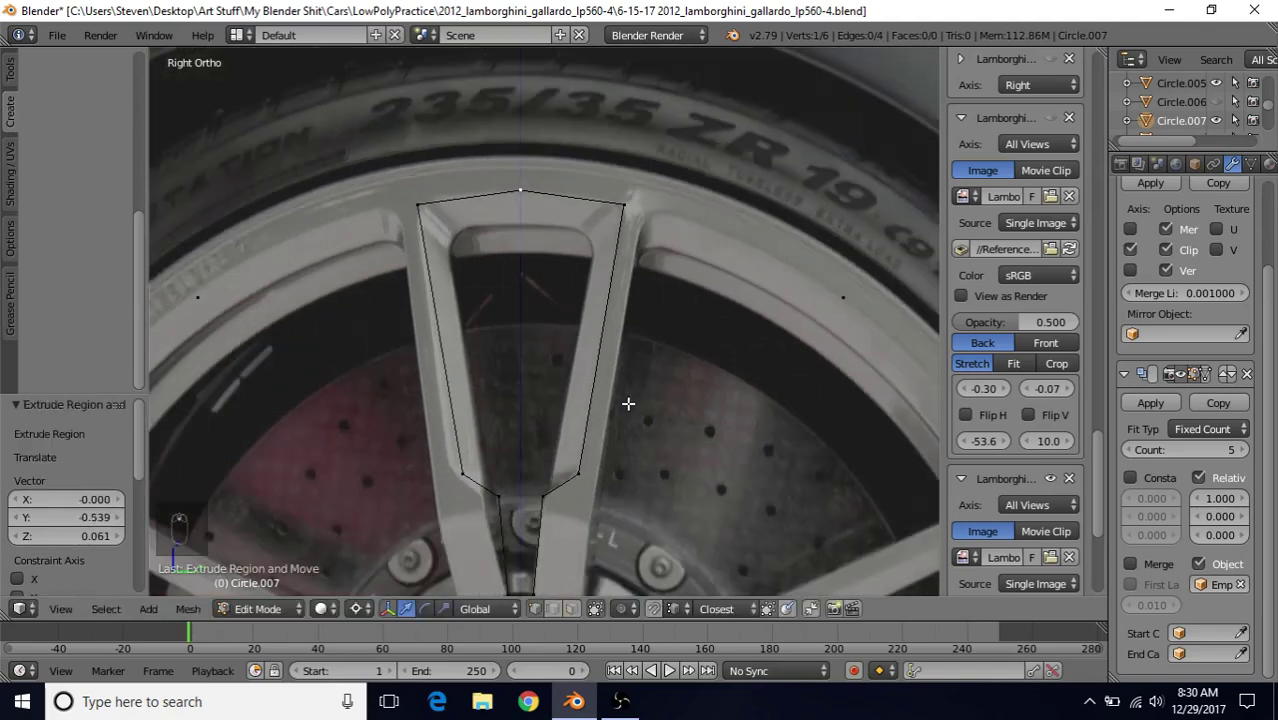
shift+middle_drag(627, 402, 621, 459)
scroll(621, 445, up, 5)
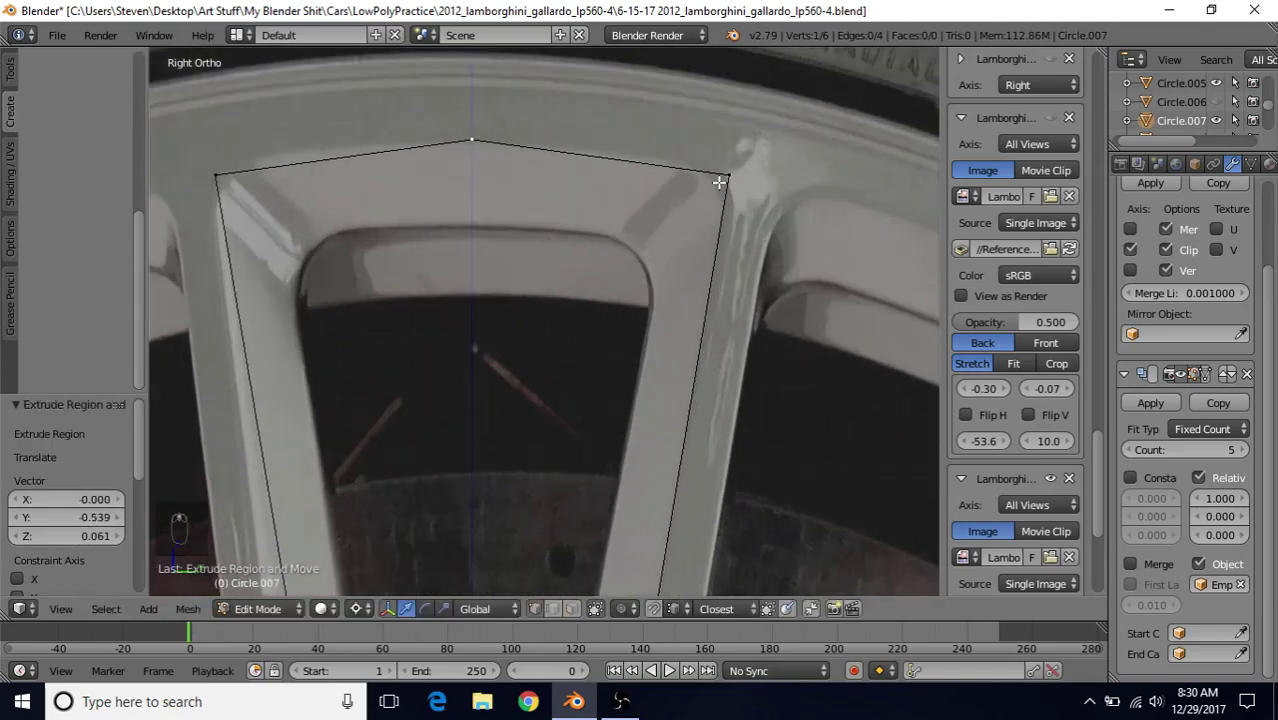
key(g)
click(711, 175)
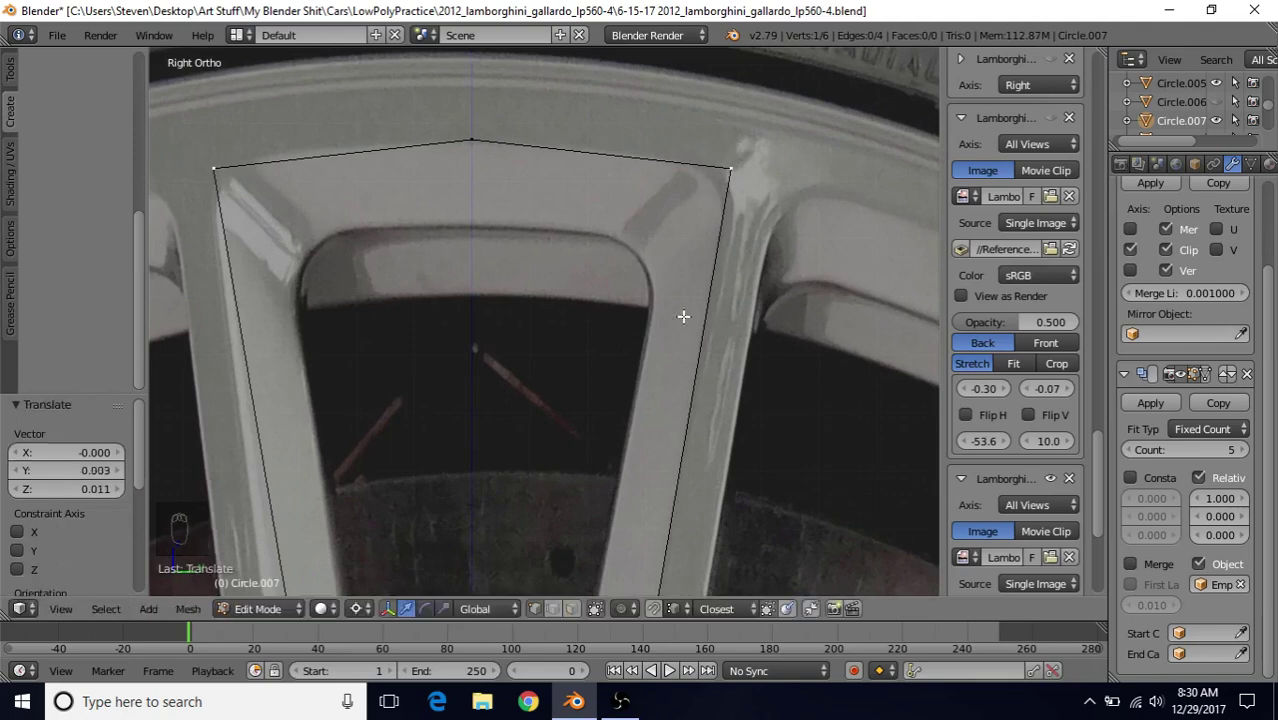
- Examine the traced spoke outline against the photo from the outer rim down to the hub
scroll(618, 337, down, 3)
shift+scroll(660, 383, down, 5)
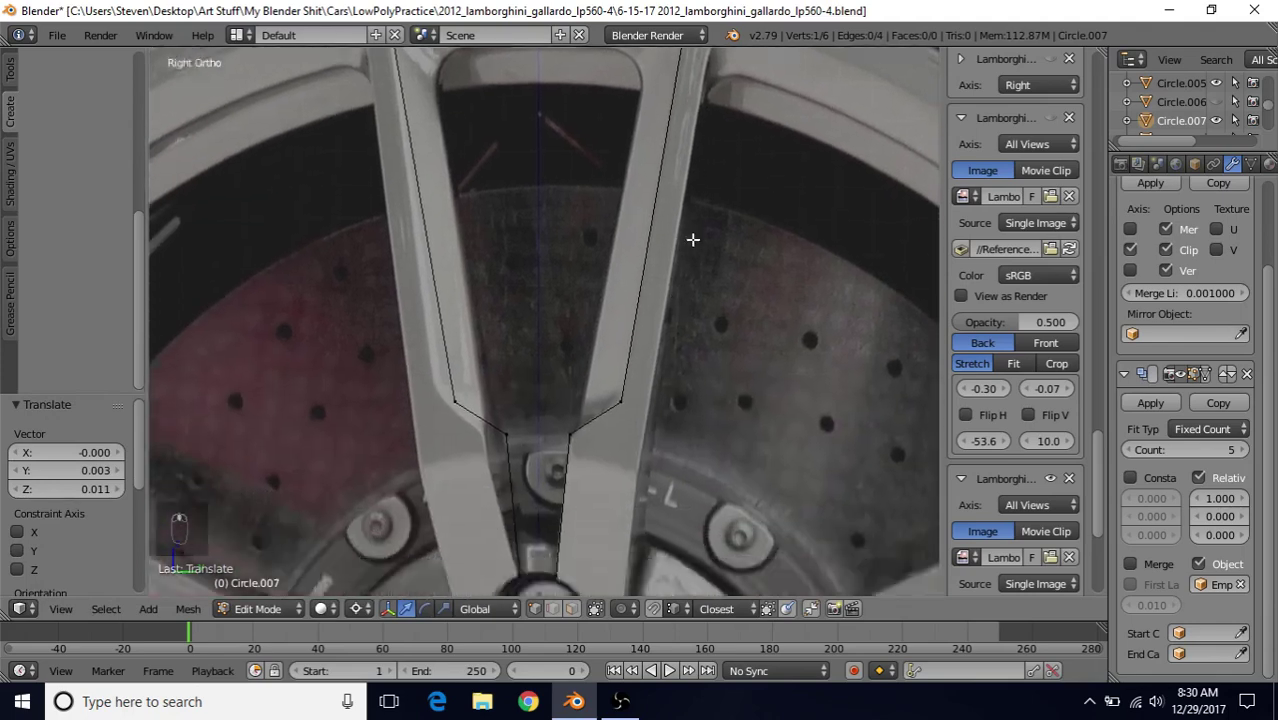
scroll(632, 350, up, 1)
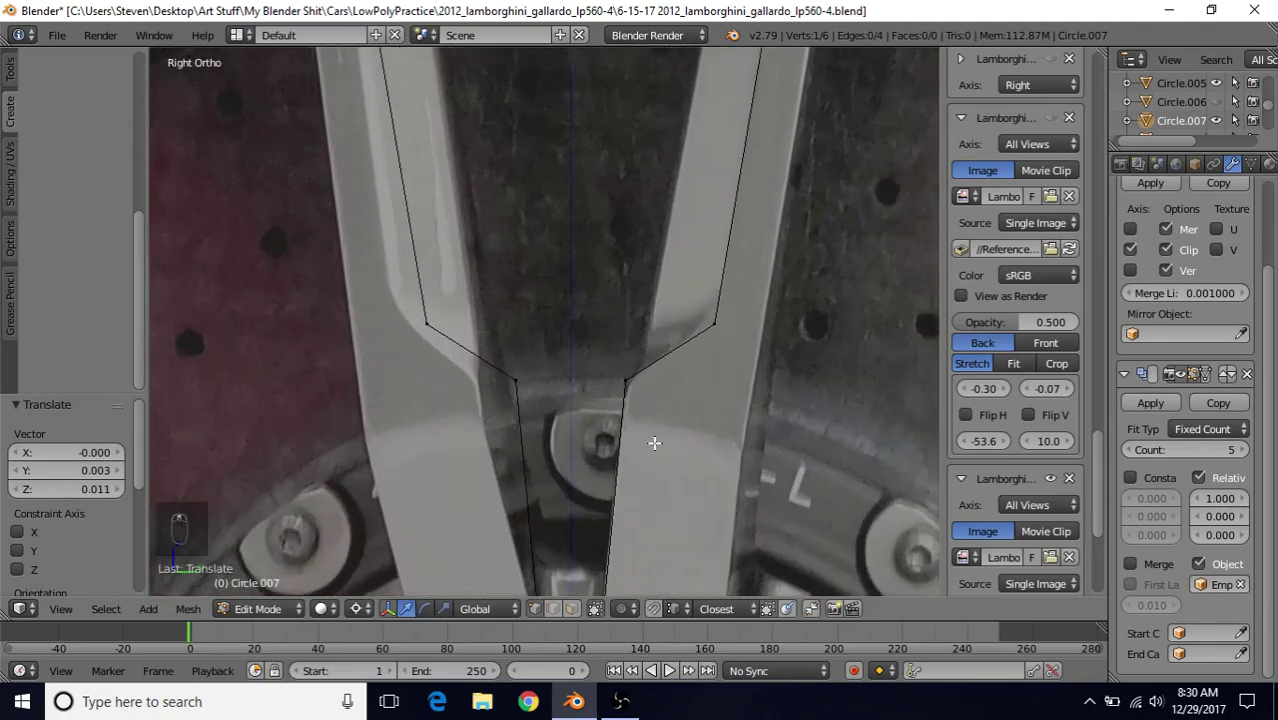
scroll(654, 443, down, 3)
scroll(654, 443, down, 1)
shift+scroll(640, 405, down, 3)
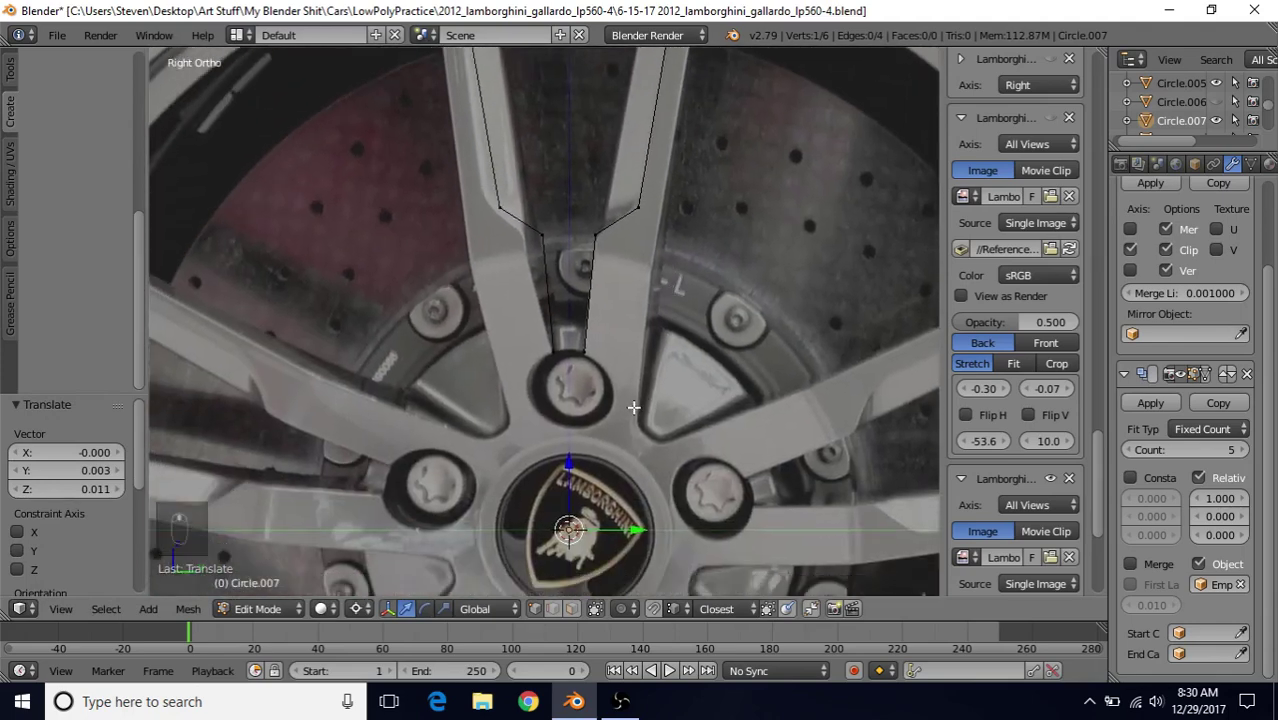
scroll(628, 414, down, 2)
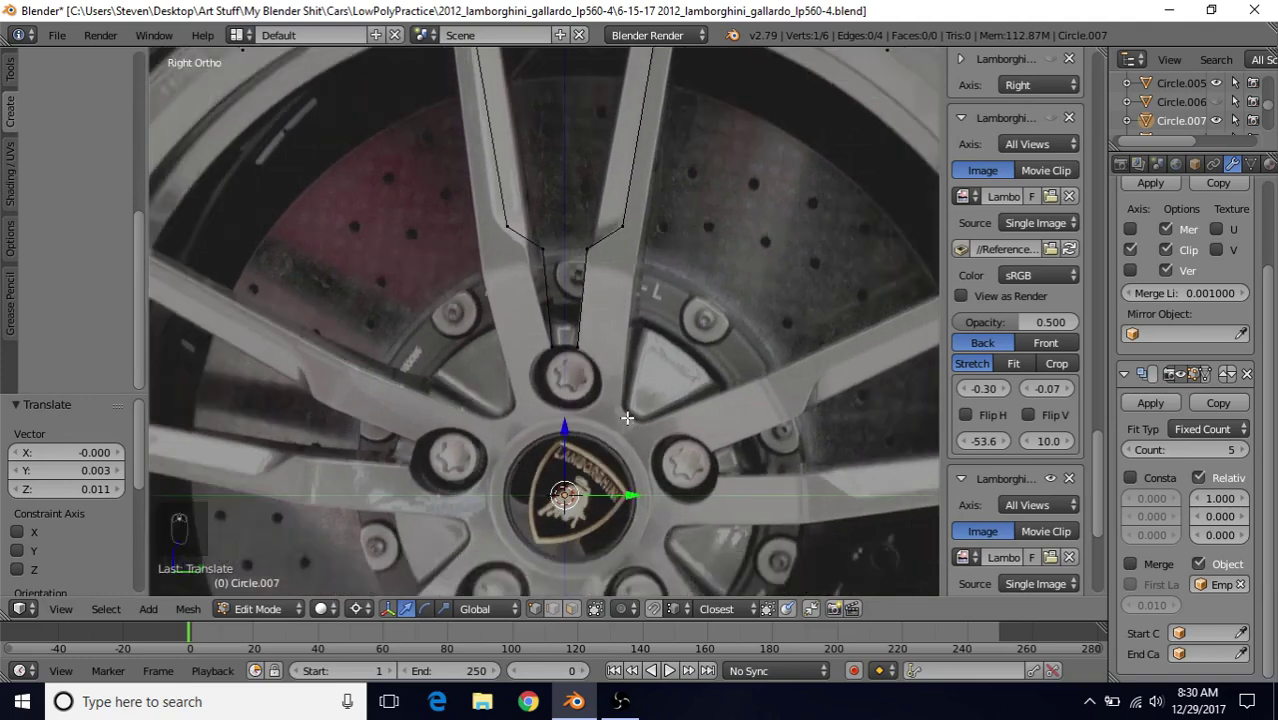
scroll(628, 414, down, 1)
shift+middle_drag(628, 414, 662, 300)
shift+scroll(662, 300, down, 3)
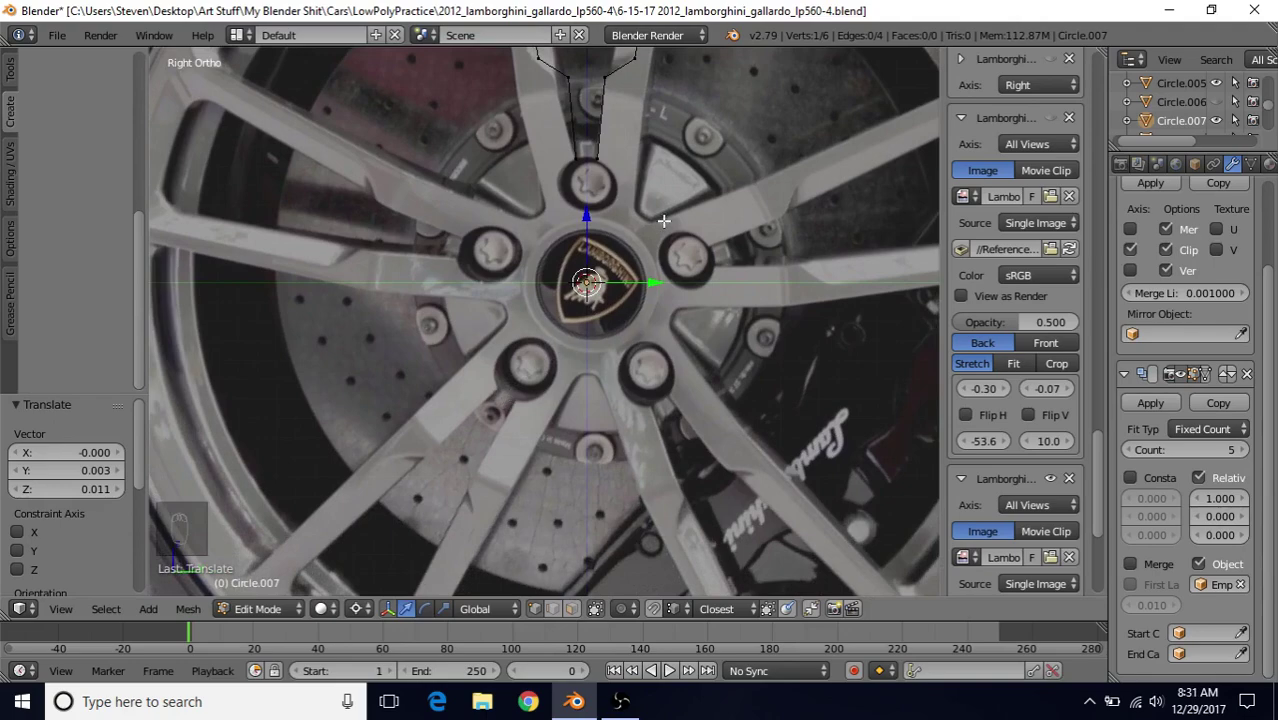
shift+middle_drag(690, 217, 671, 355)
- Move the transform pivot from the 3D cursor to the selection and shift the outline's two innermost vertices slightly along Y, the bend vertex by 0.005
scroll(671, 355, up, 4)
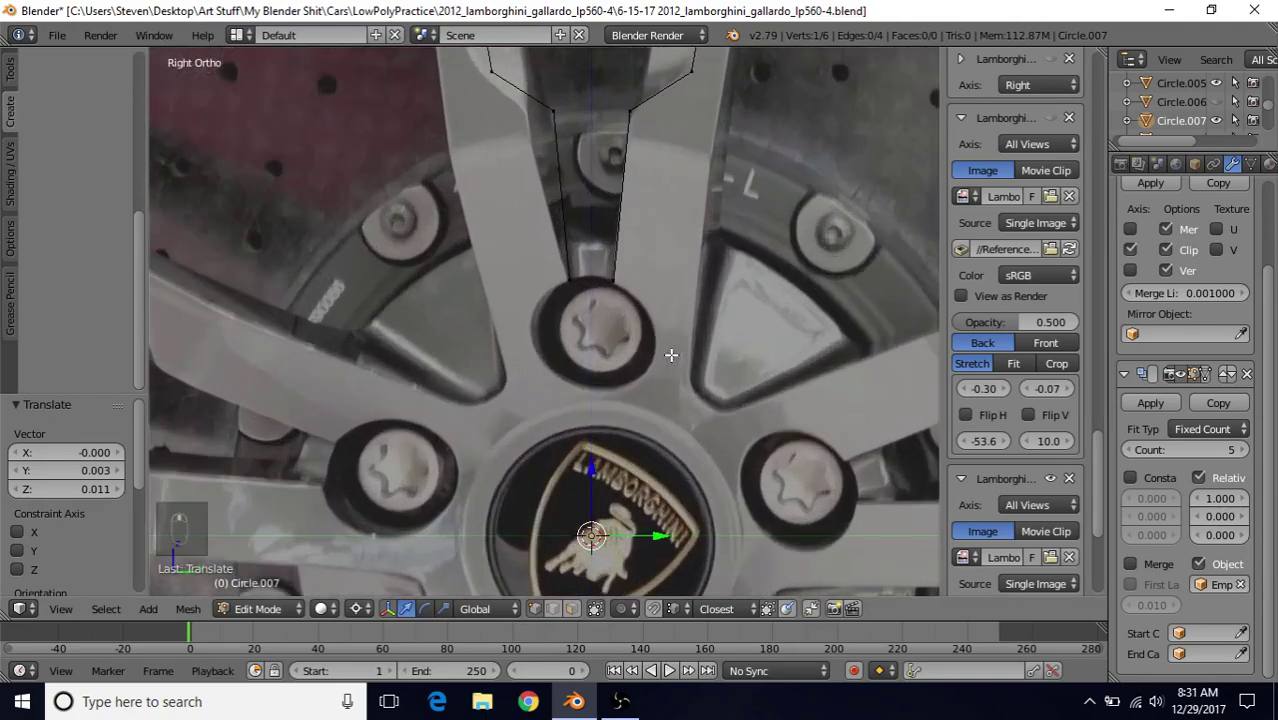
right_click(628, 274)
click(355, 608)
click(397, 523)
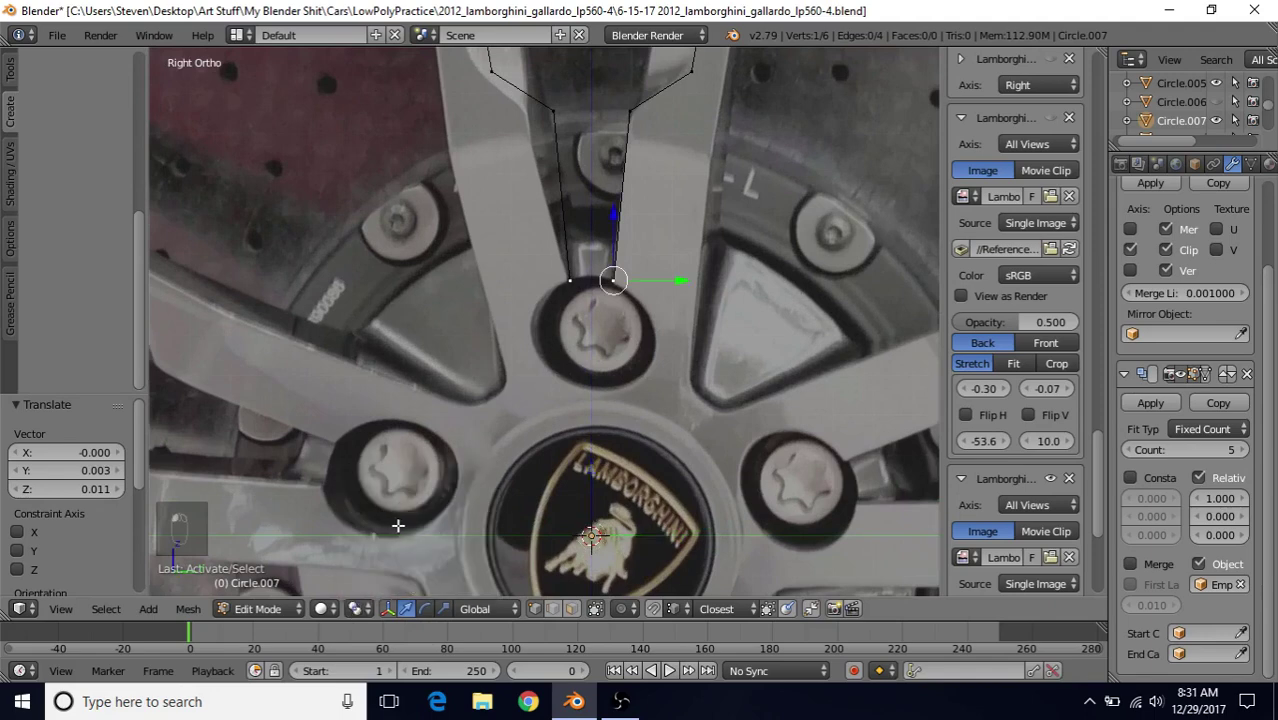
drag(676, 280, 656, 282)
scroll(685, 114, up, 4)
scroll(640, 450, down, 4)
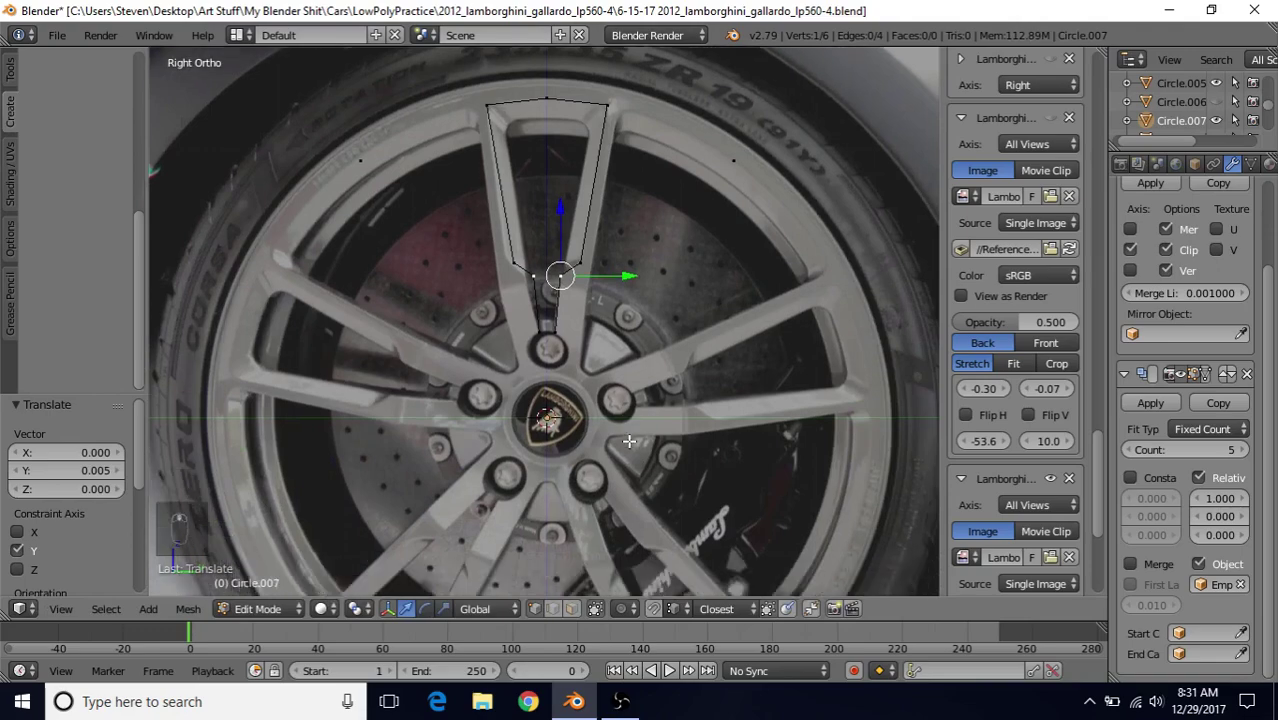
- Compare the outline's outer corner vertex with the loose vertex on the rim by selecting them over the photo
shift+middle_drag(628, 441, 643, 353)
shift+middle_drag(626, 300, 582, 547)
scroll(599, 340, up, 2)
right_click(612, 158)
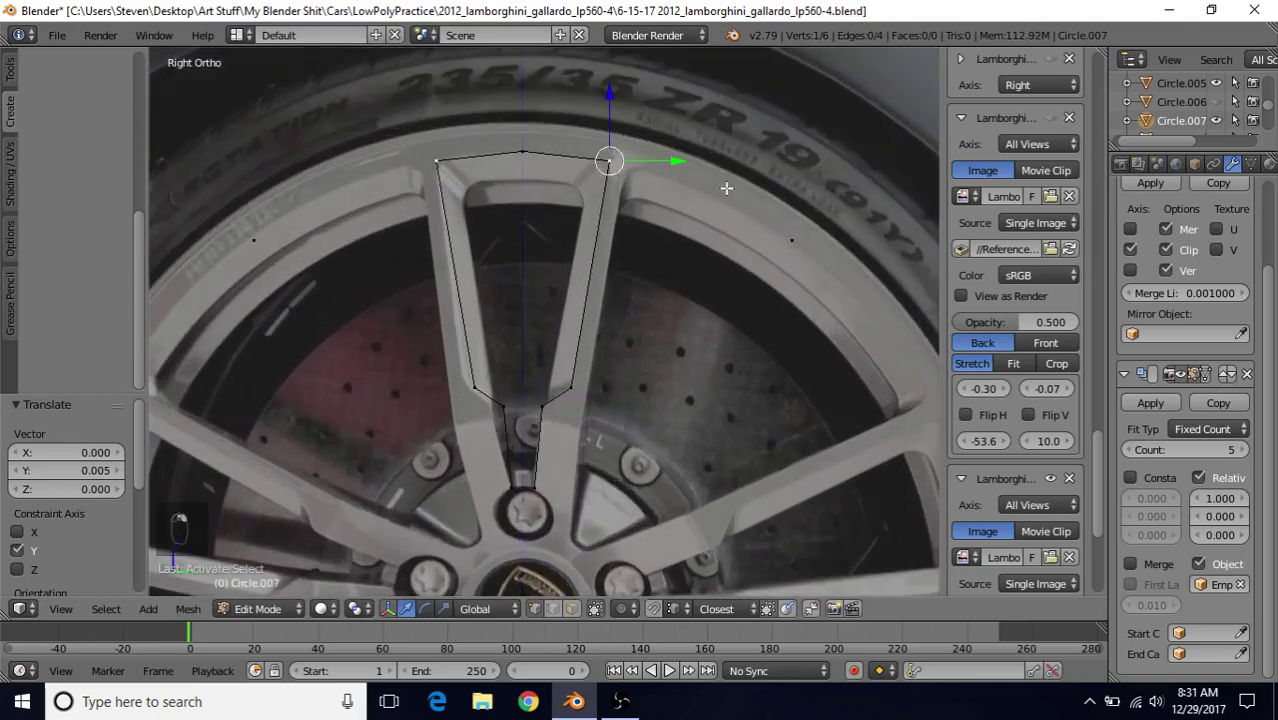
shift+right_click(797, 232)
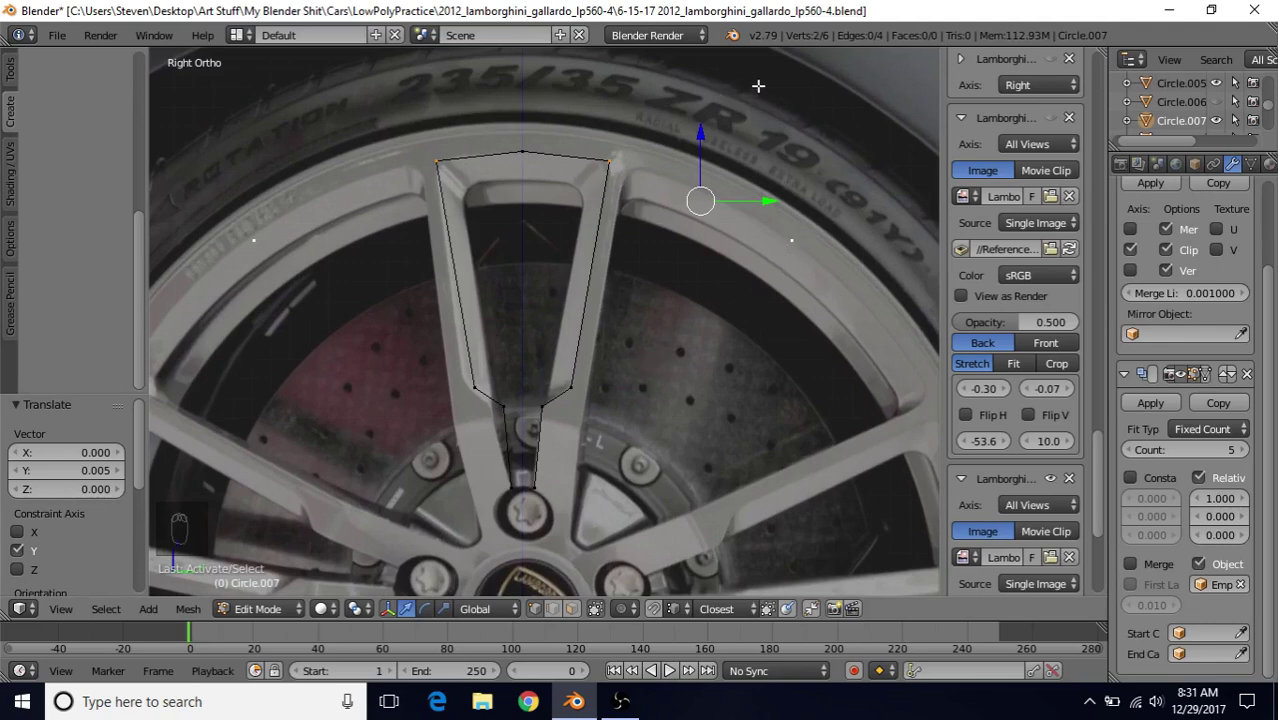
right_click(612, 160)
shift+middle_drag(642, 238, 638, 298)
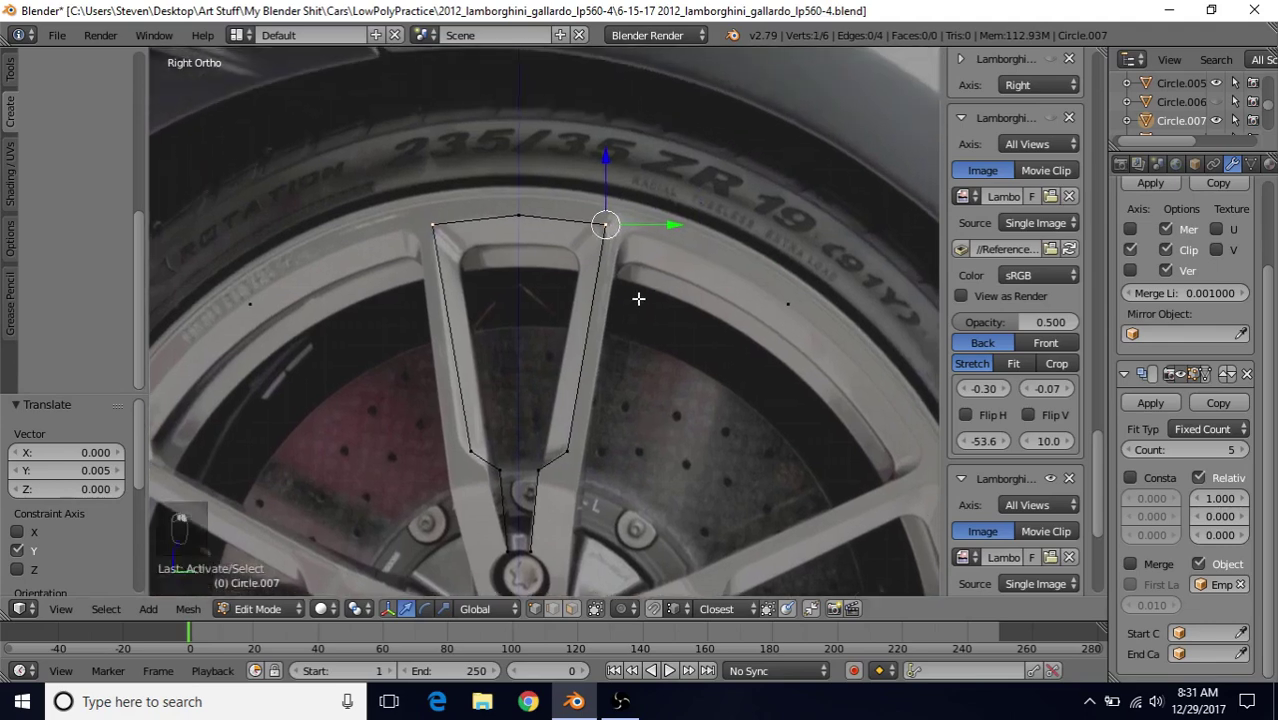
scroll(638, 298, up, 4)
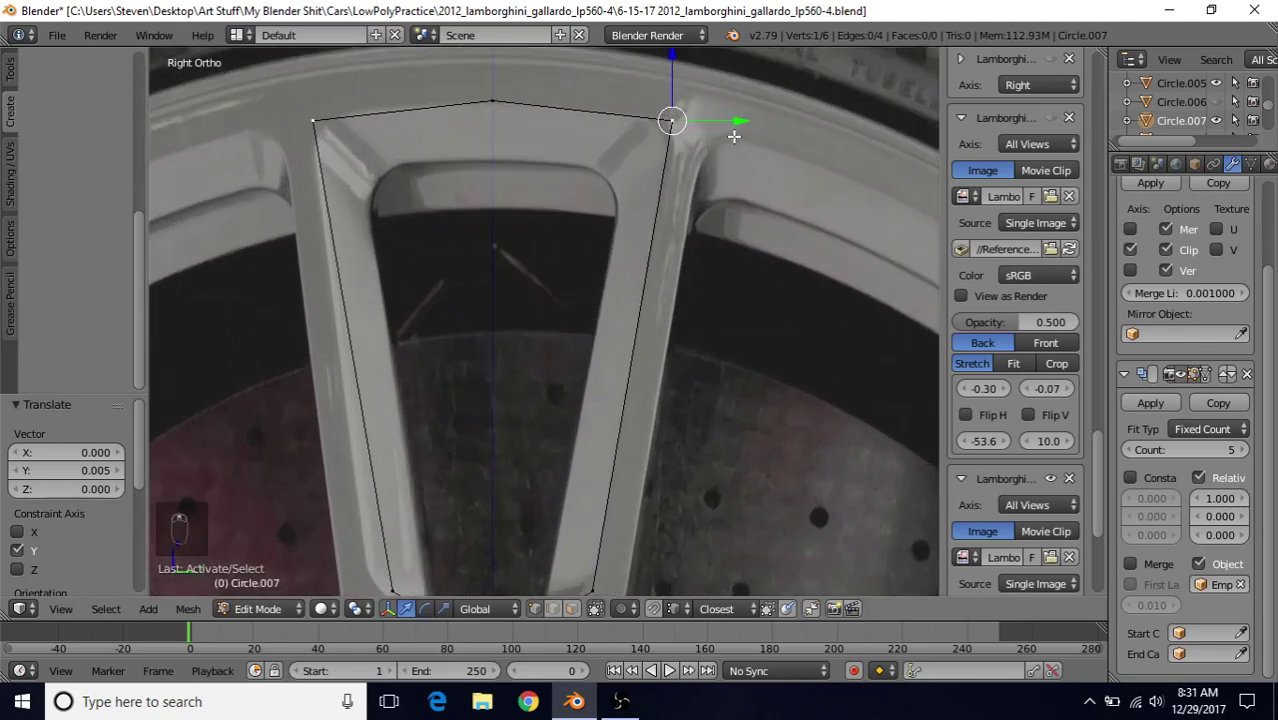
scroll(858, 214, down, 3)
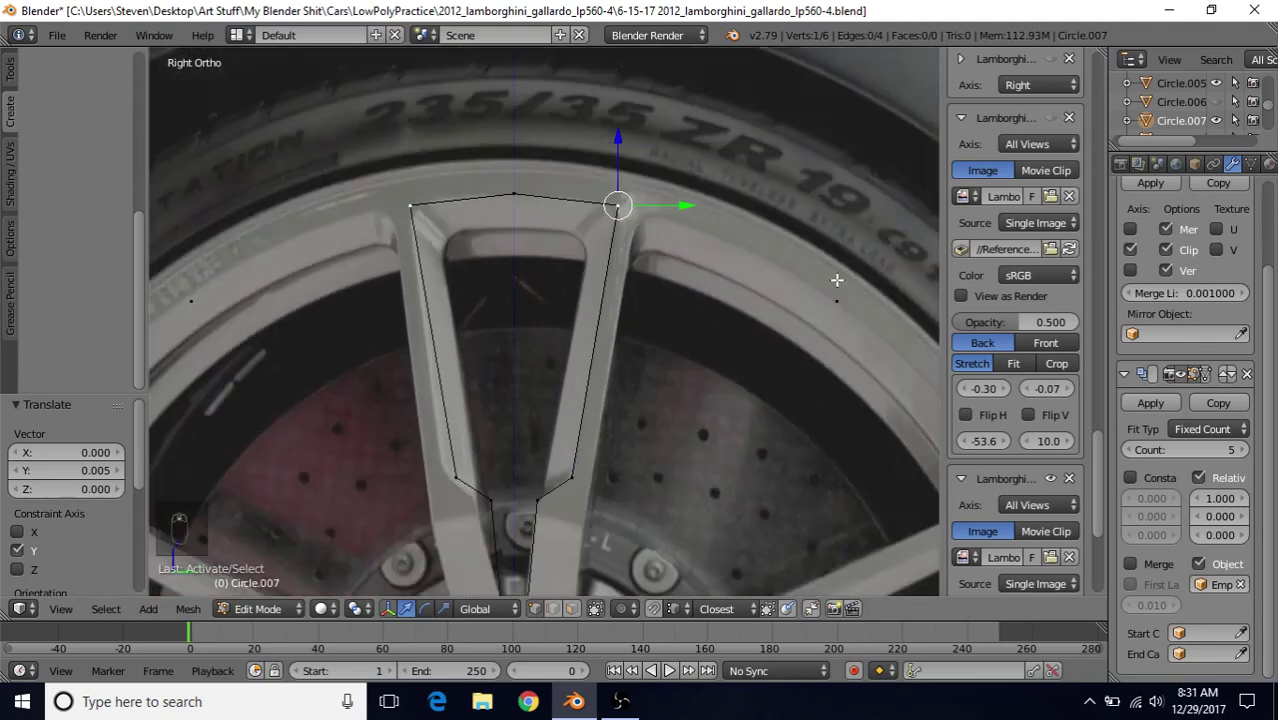
- Extrude the loose rim vertex by about -0.852 in Y and 0.392 in Z to the spoke's outer corner
right_click(836, 290)
shift+middle_drag(743, 277, 721, 159)
scroll(651, 292, up, 1)
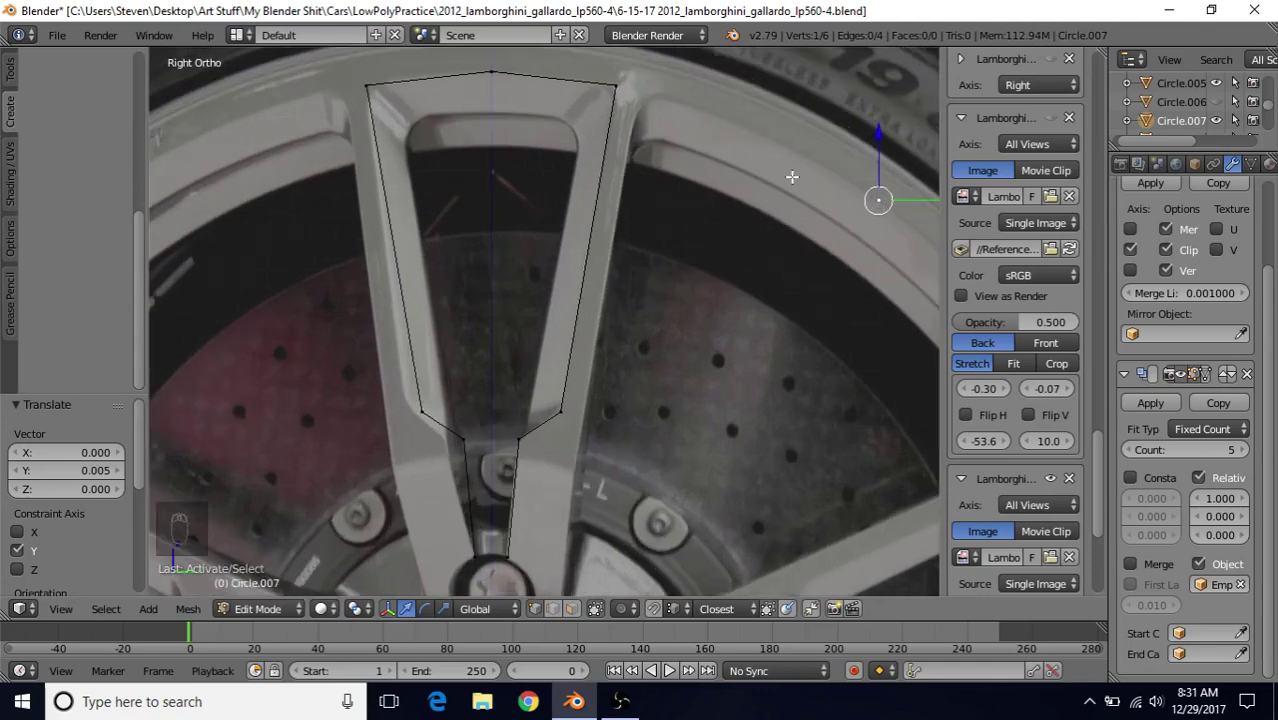
key(e)
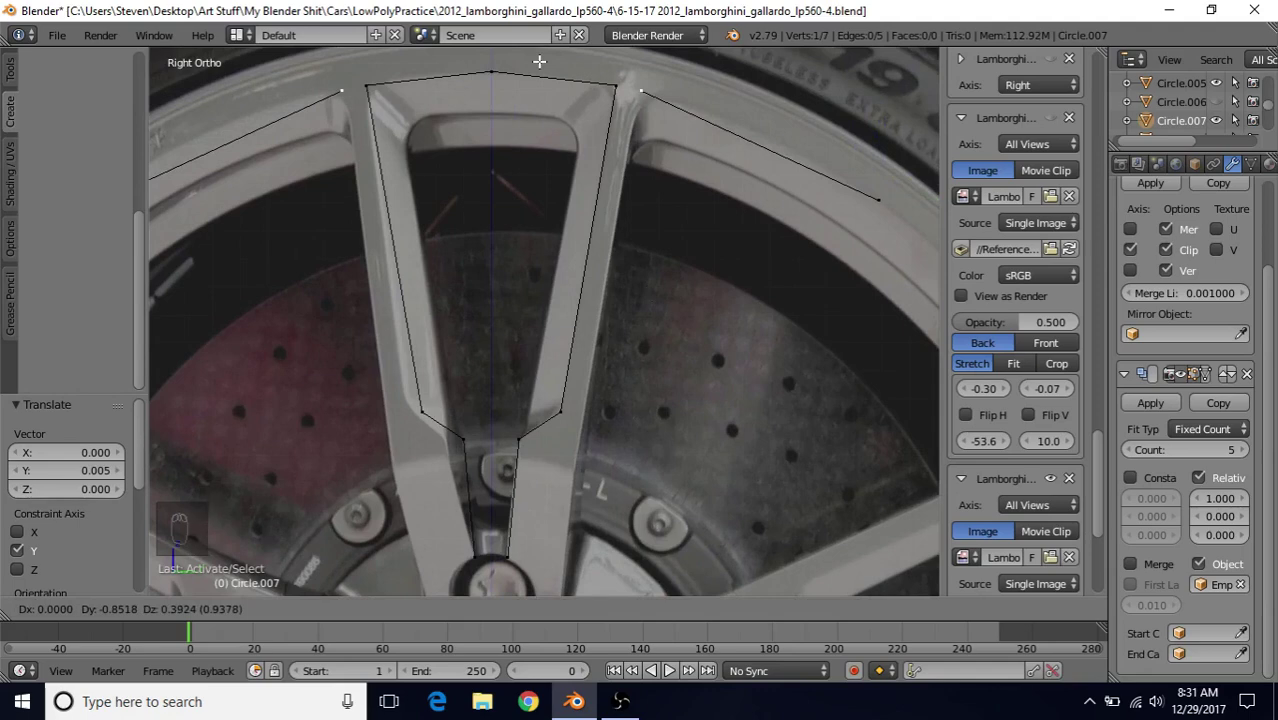
click(540, 61)
- Extrude the corner vertex down the spoke's outer edge to the bend (Y -0.205, Z -1.164), then to the hub (Y -0.097, Z -0.755)
scroll(678, 230, up, 1)
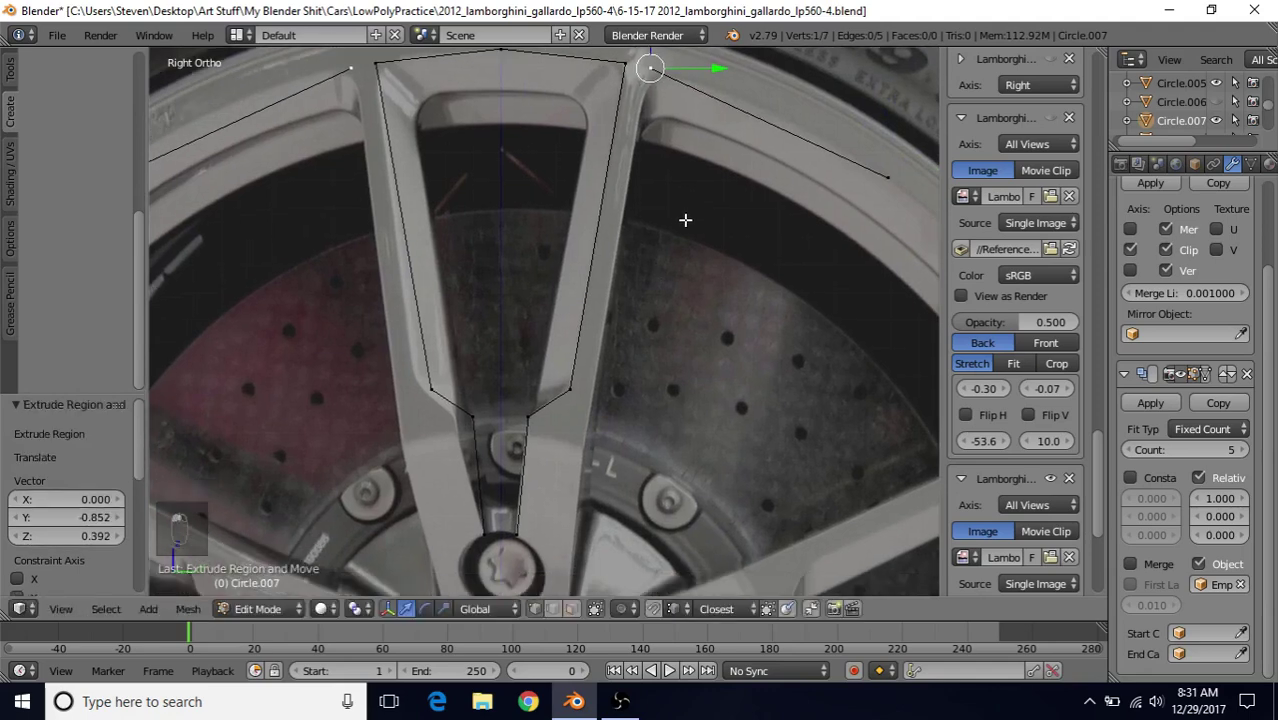
key(e)
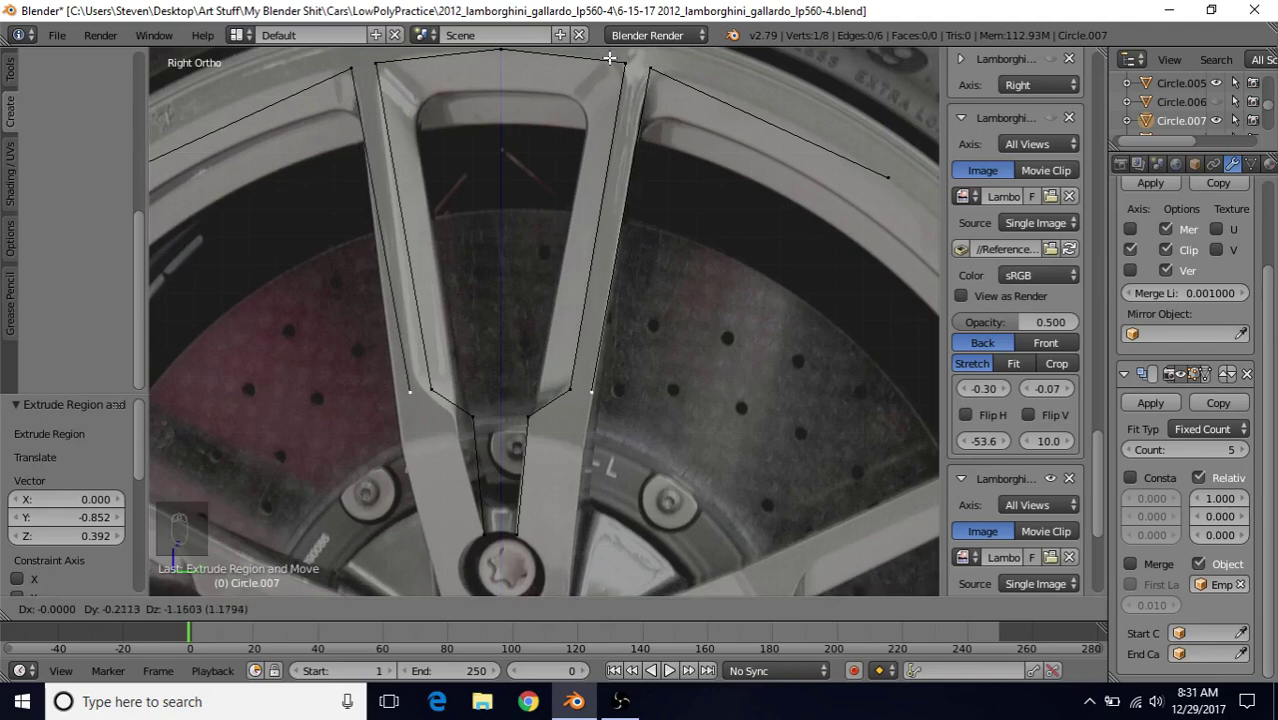
click(611, 60)
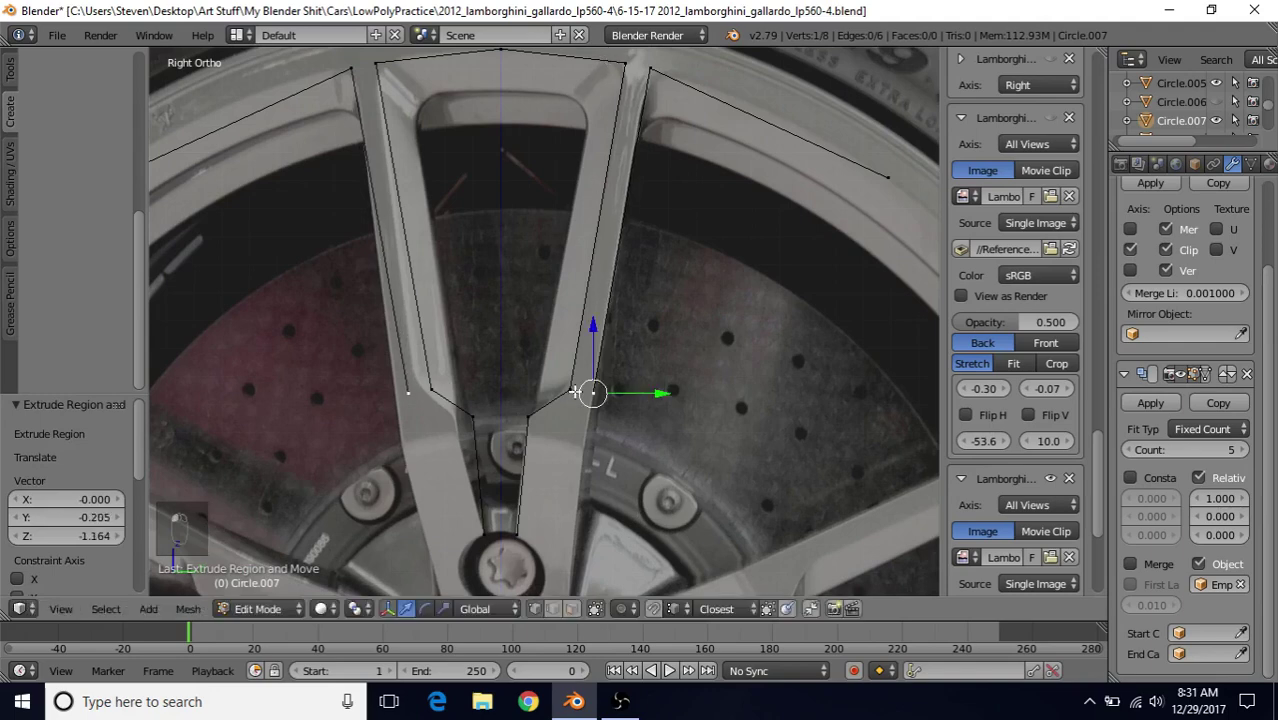
shift+middle_drag(652, 328, 694, 211)
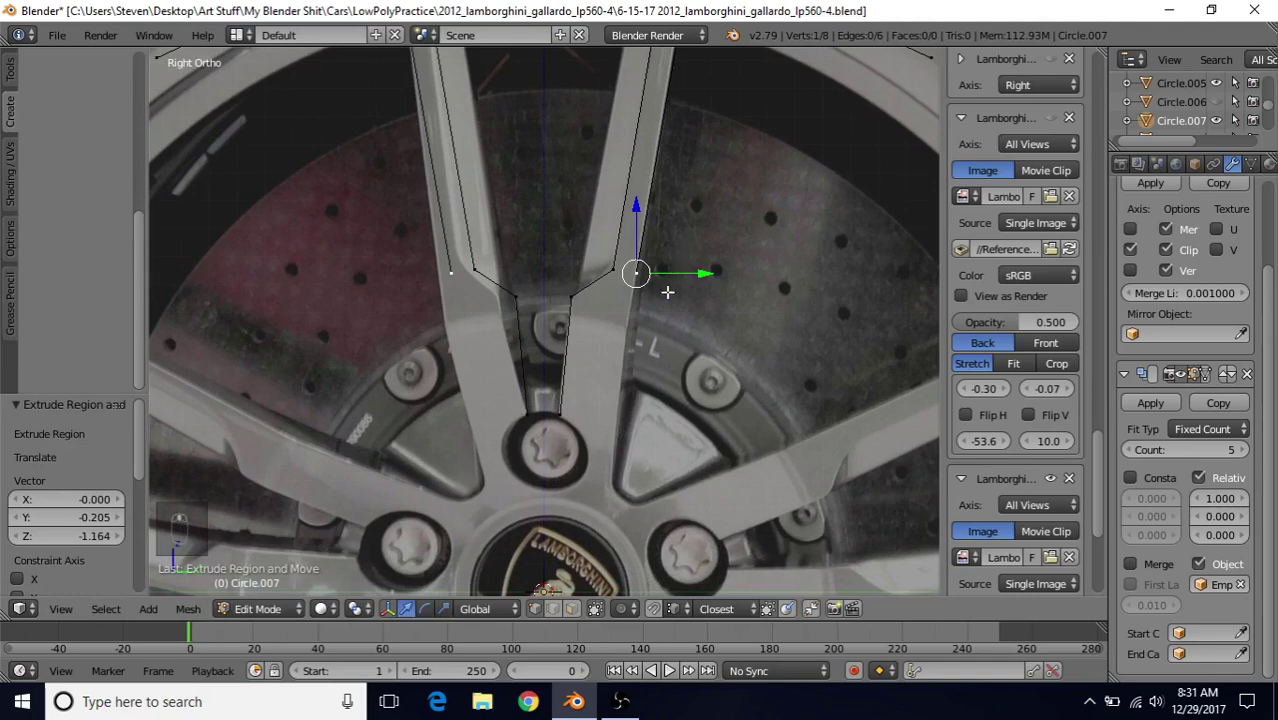
key(e)
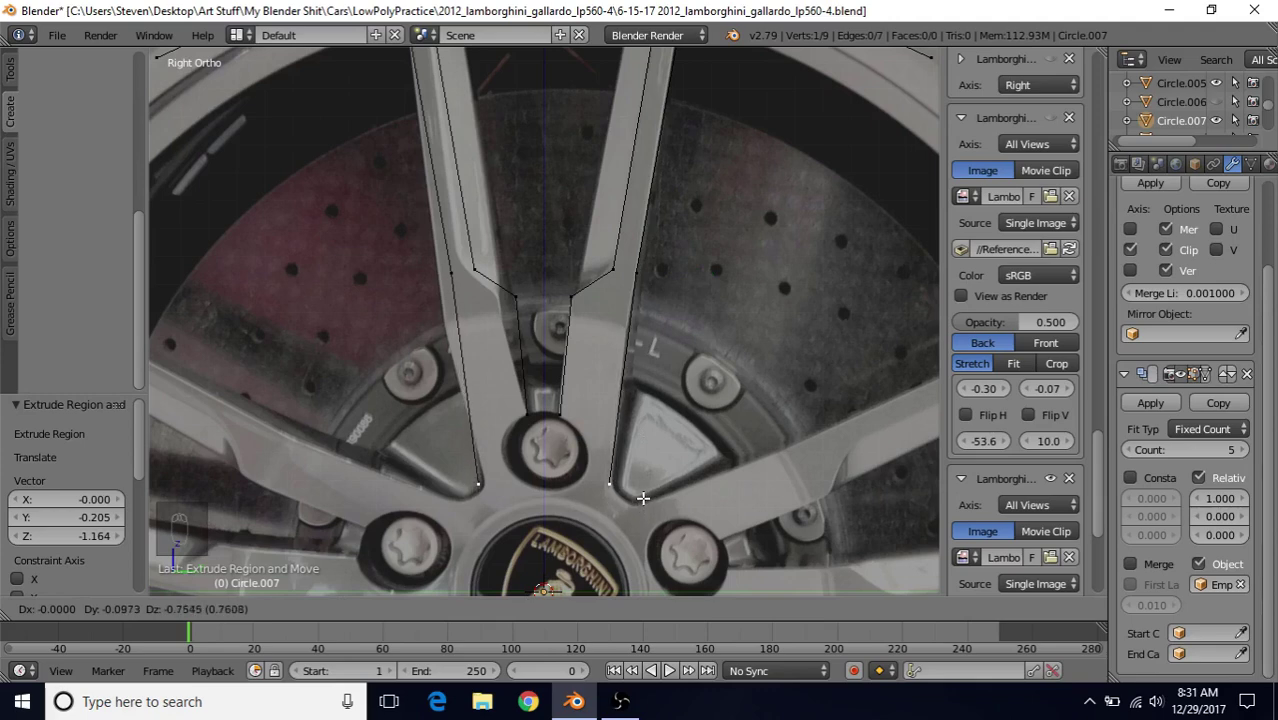
click(643, 499)
scroll(665, 459, down, 2)
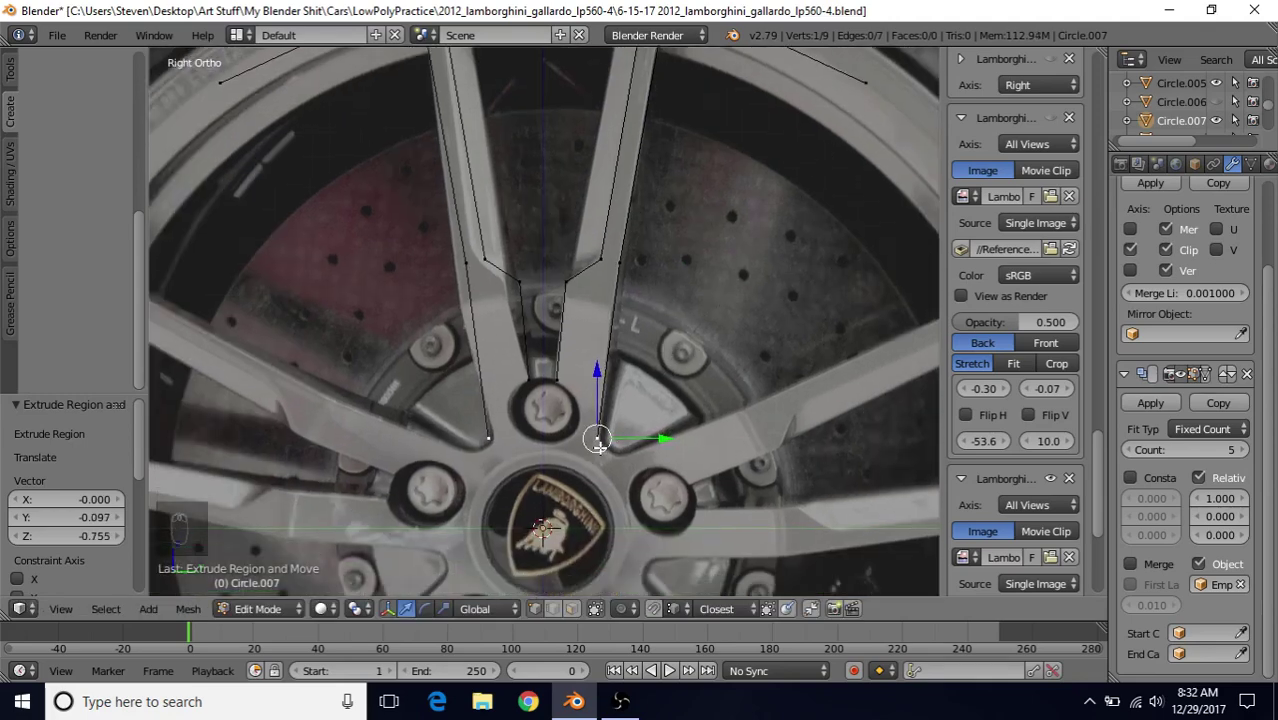
- Duplicate the rim end vertex in place and scale it about the 3D cursor by 0.186 to bring it beside the hub
right_click(858, 106)
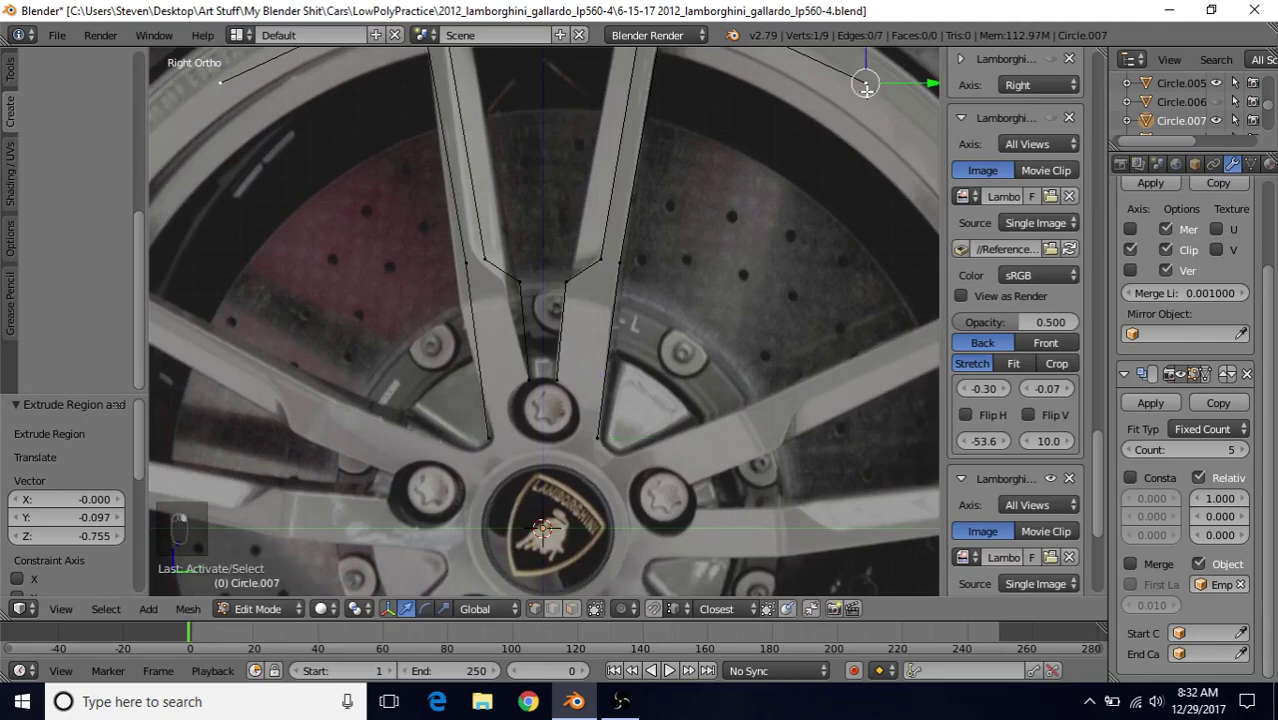
key(shift+d)
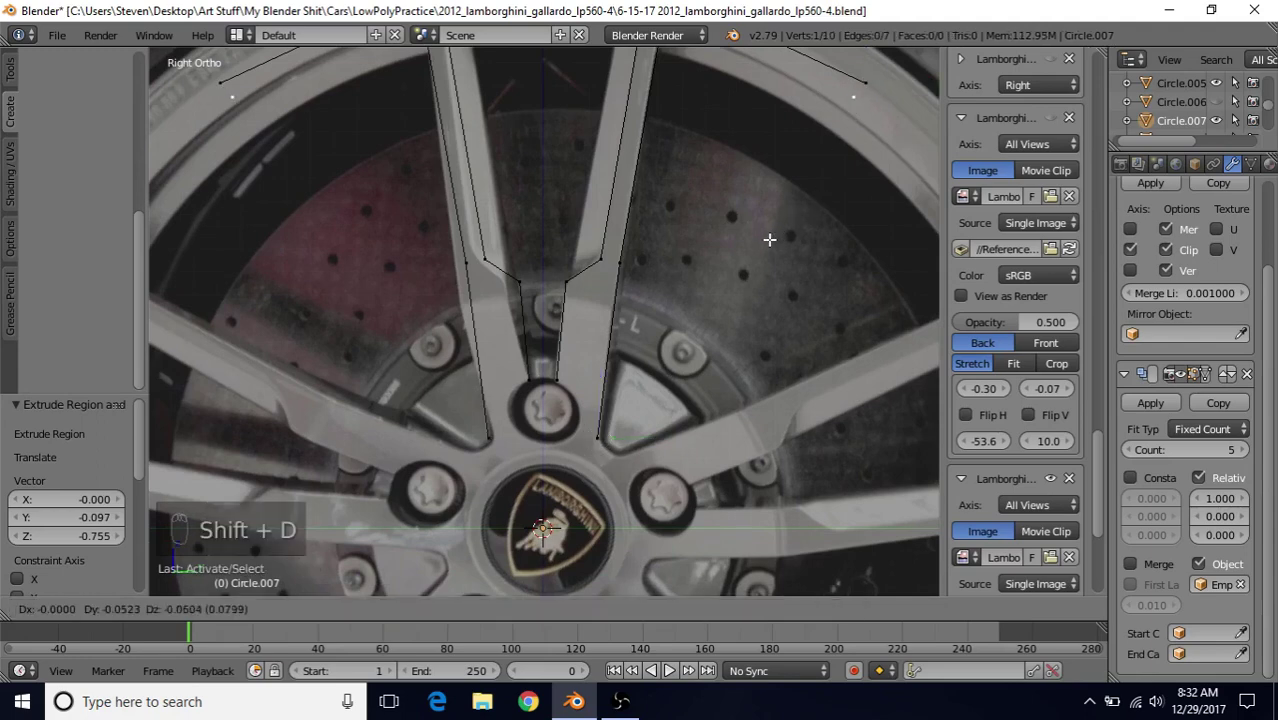
right_click(757, 266)
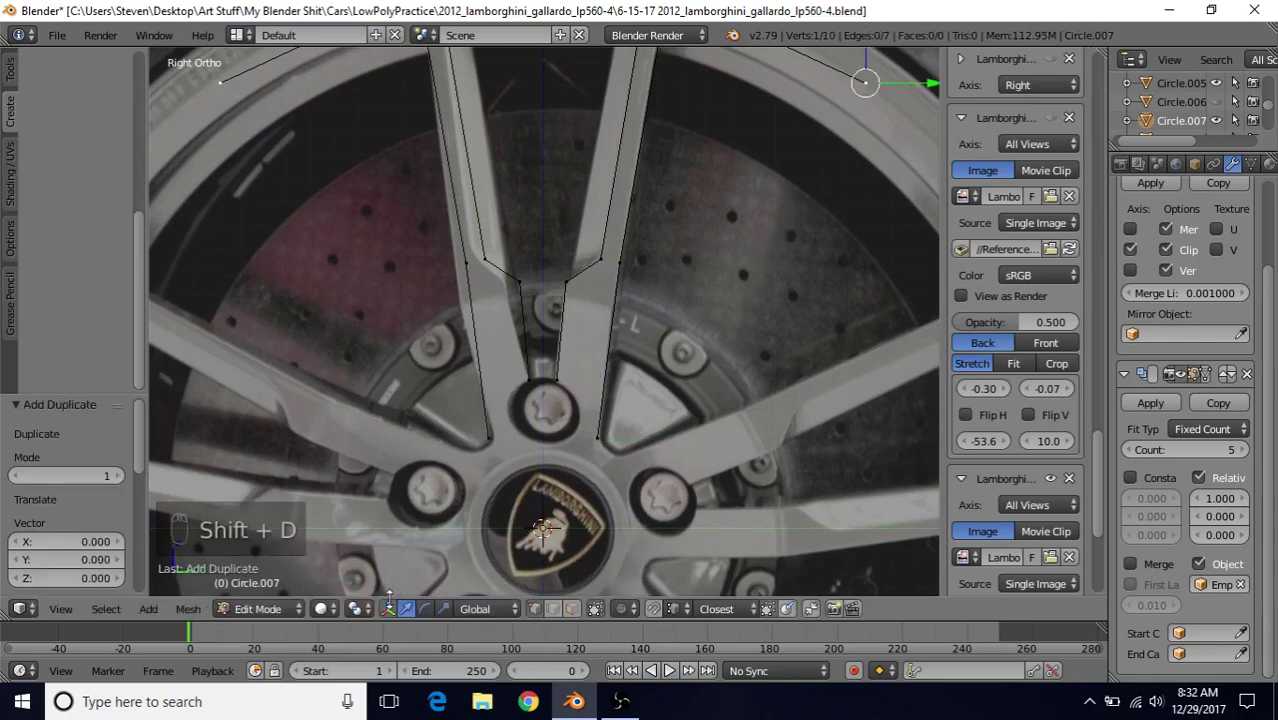
click(357, 609)
click(380, 566)
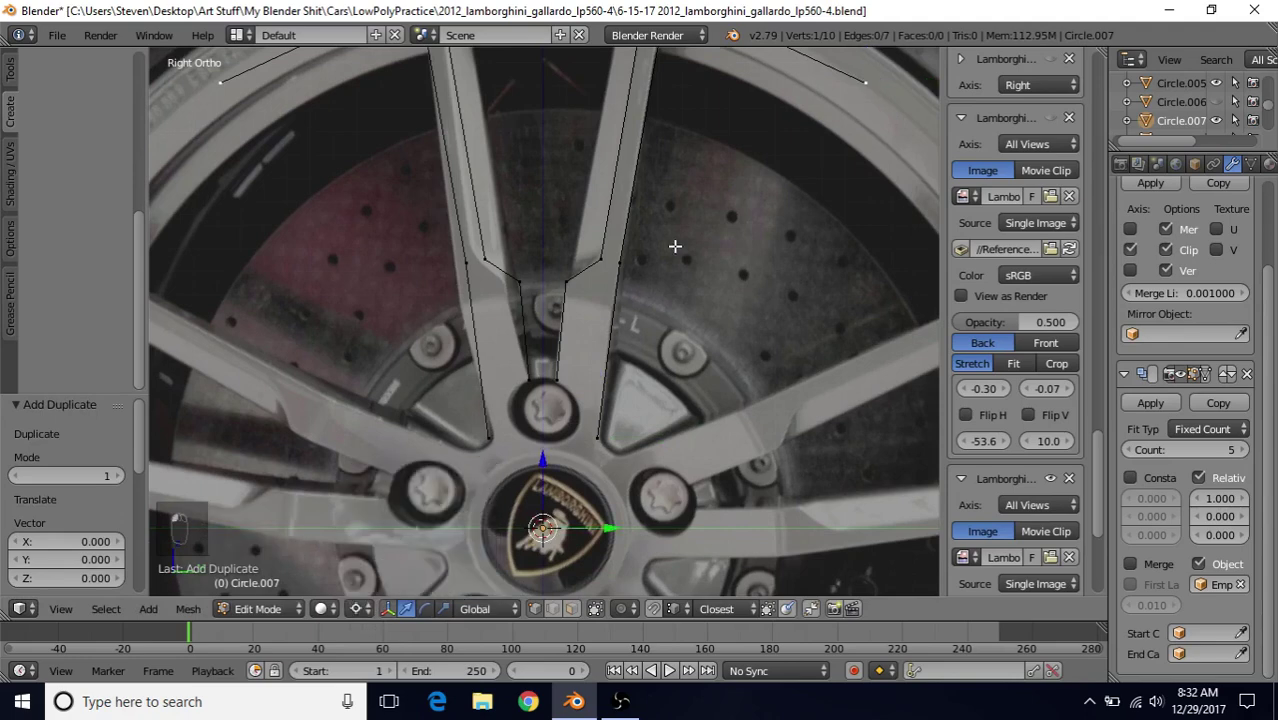
key(s)
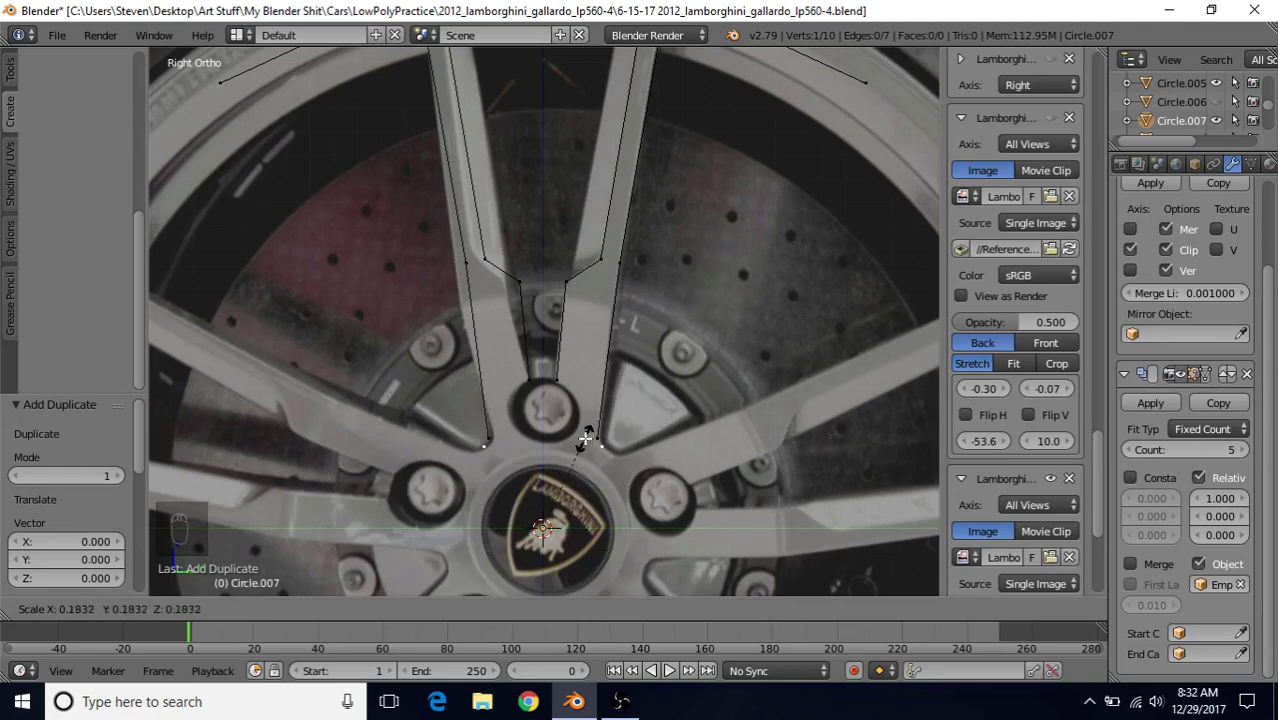
click(586, 437)
- Fine-tune the duplicated vertex beside the hub by scaling it about the 3D cursor by 0.990
scroll(589, 362, up, 4)
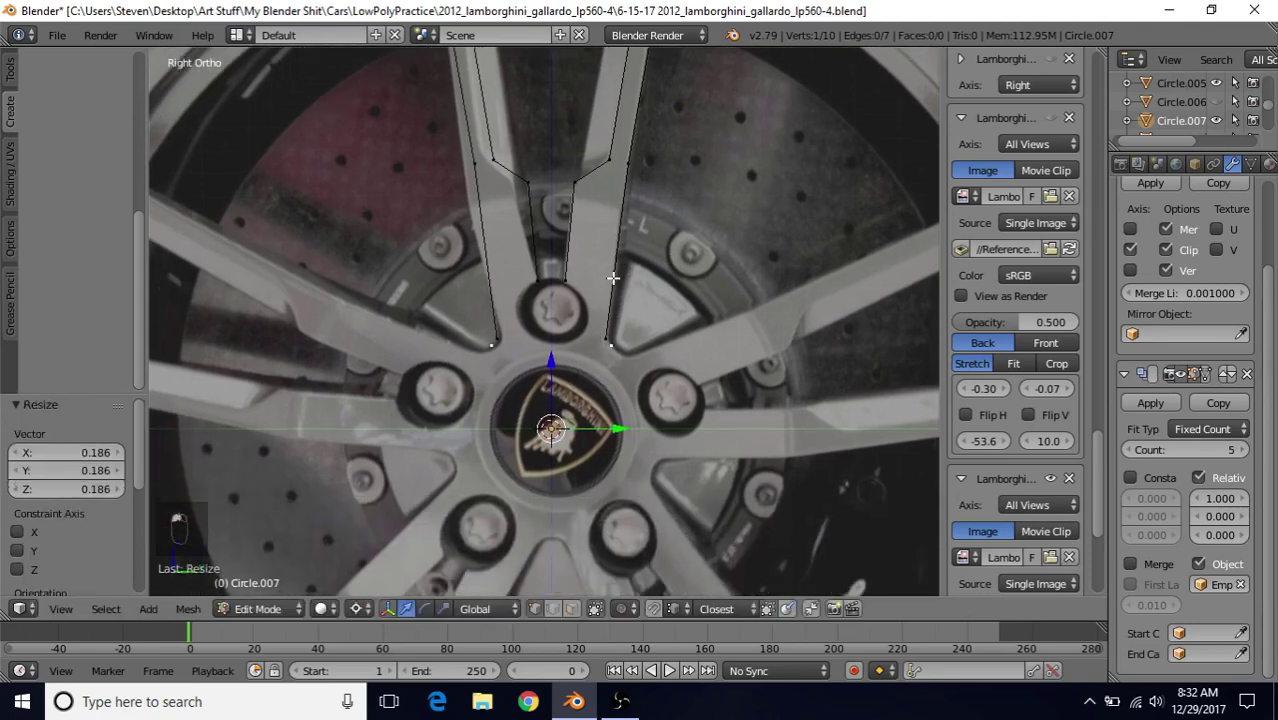
scroll(685, 334, up, 2)
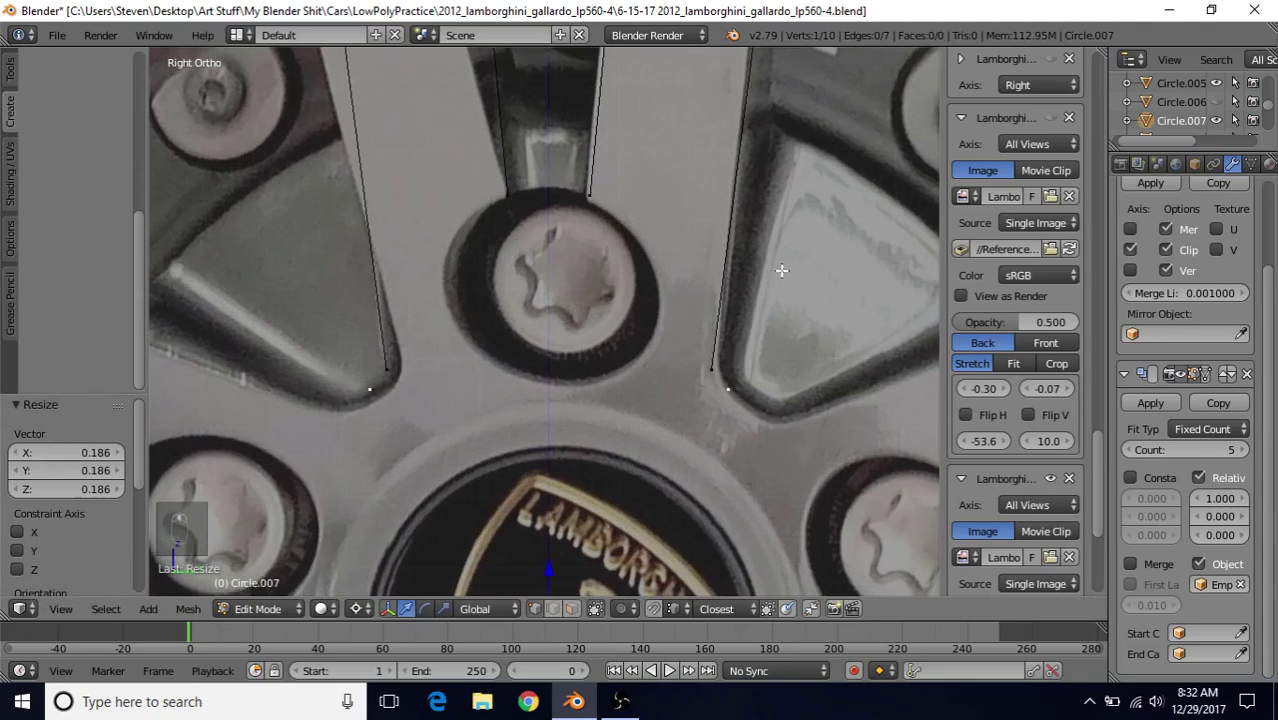
key(s)
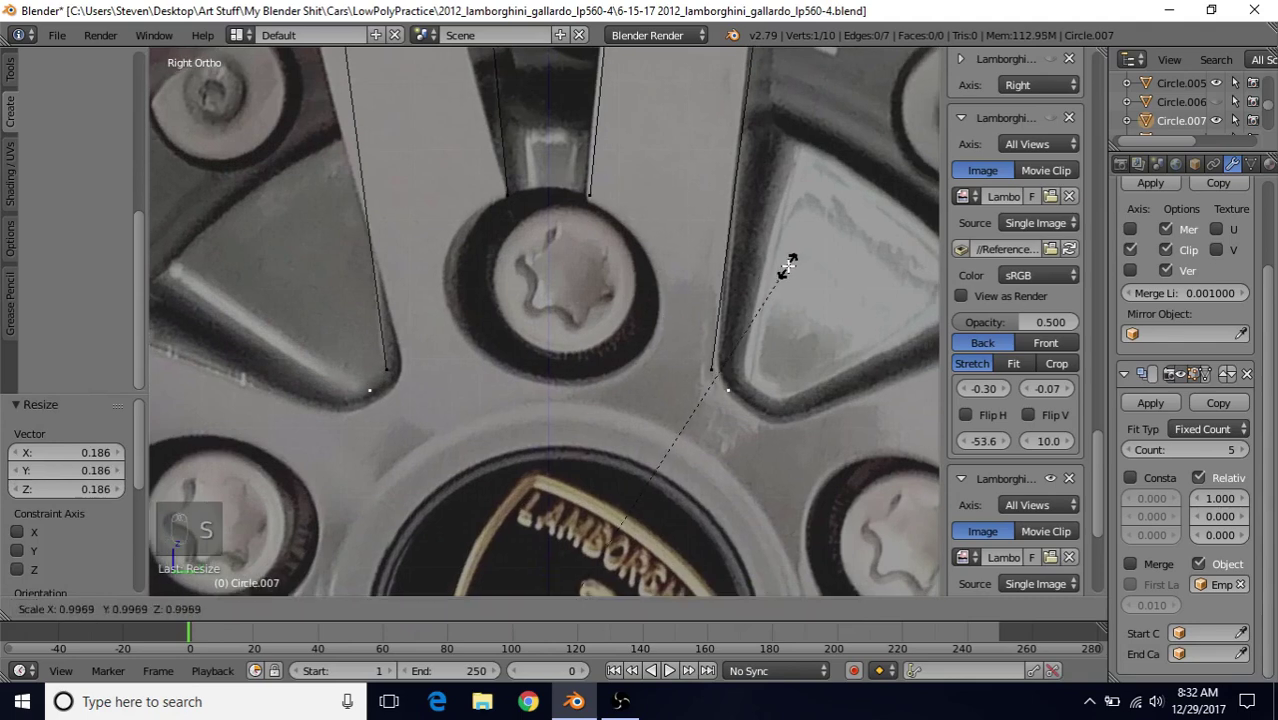
click(787, 268)
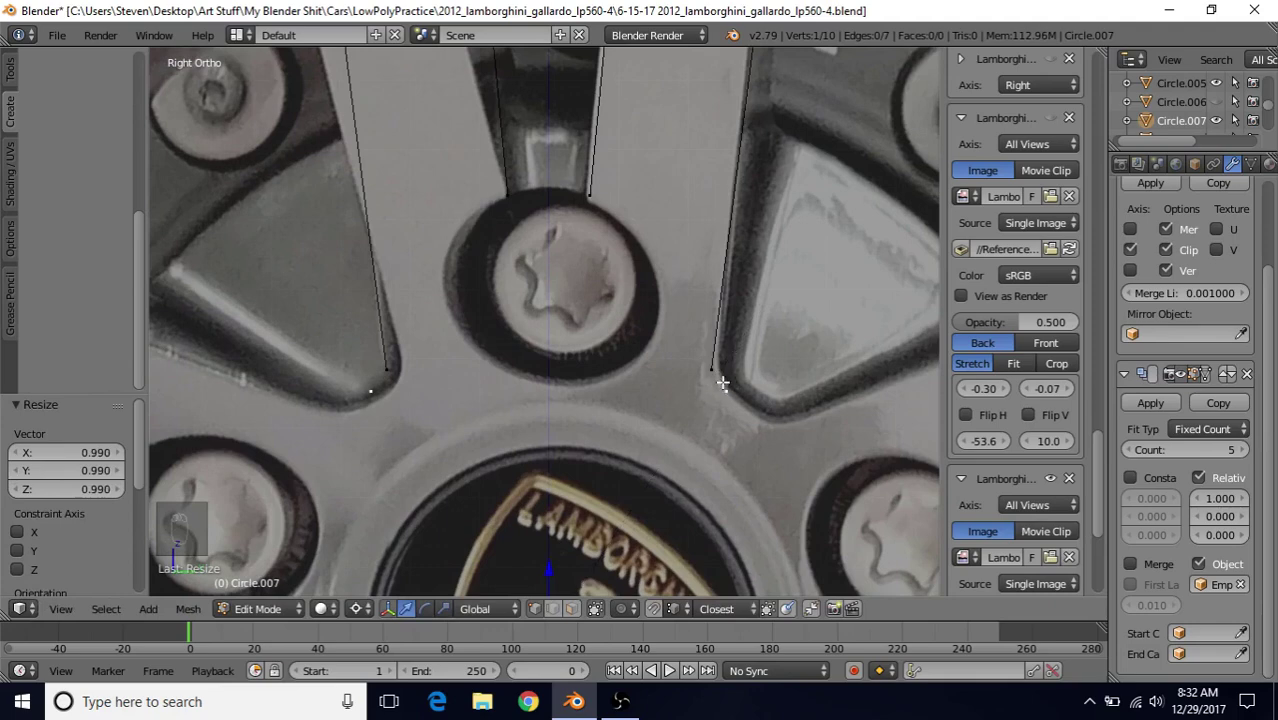
- Connect the inner end vertex of the spoke's outer edge to the duplicated vertex beside the hub with a new edge
right_click(722, 370)
scroll(736, 331, down, 2)
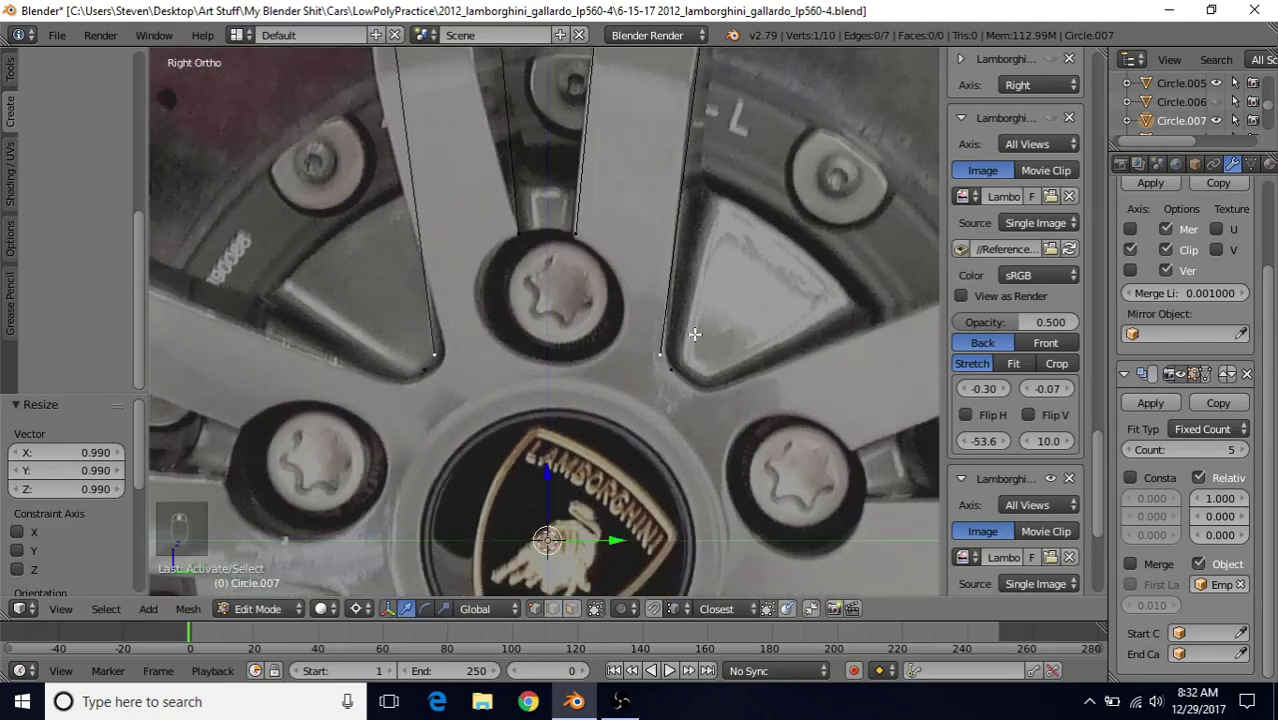
shift+middle_drag(736, 331, 688, 337)
scroll(689, 324, up, 4)
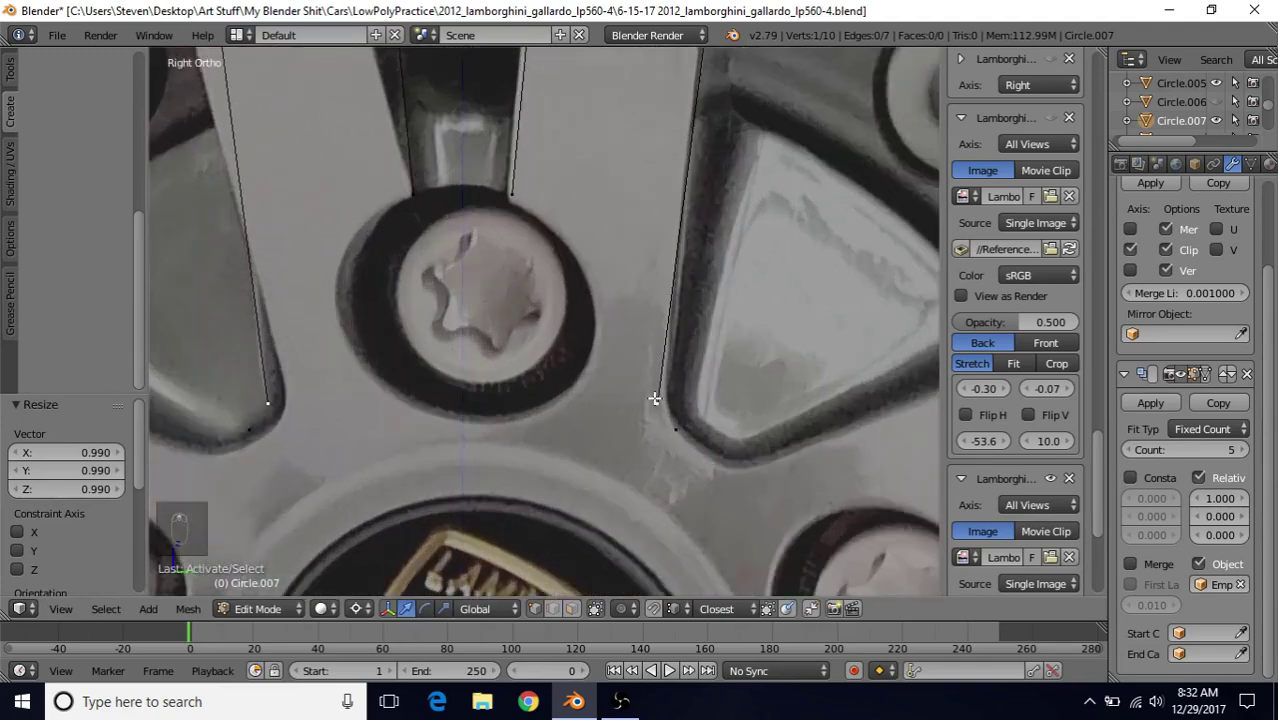
shift+right_click(673, 431)
key(f)
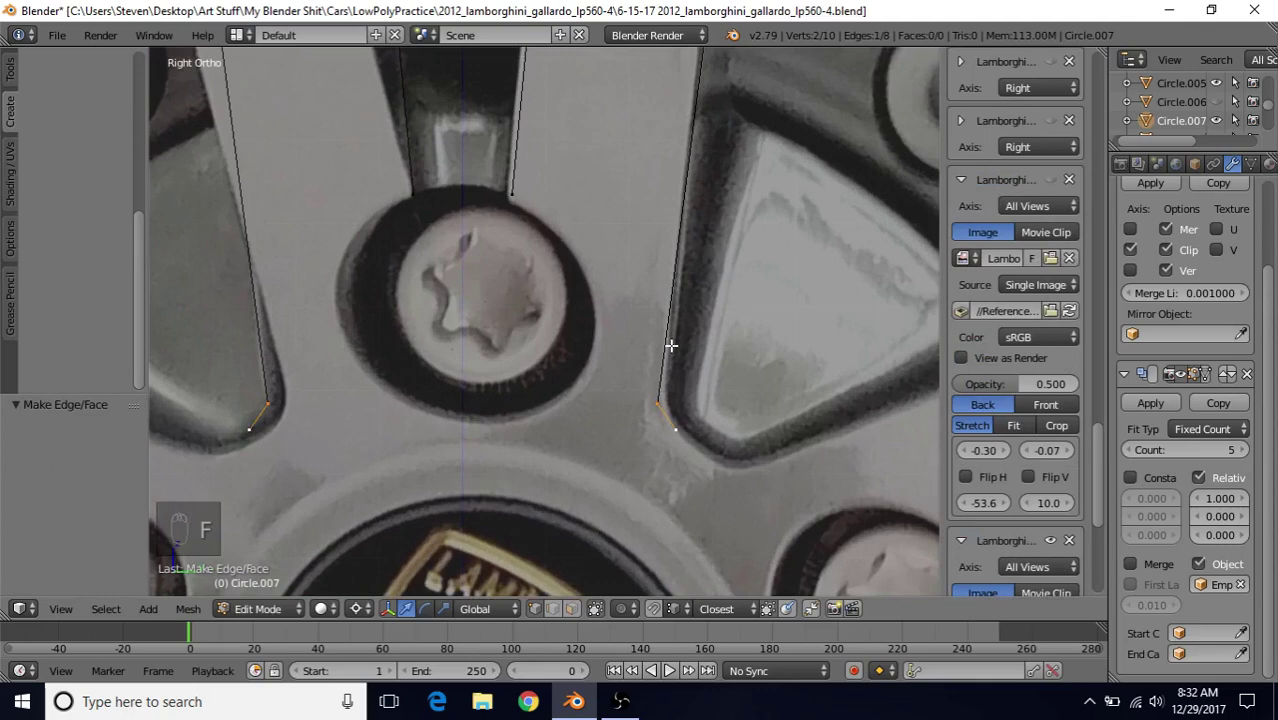
- Examine the traced spoke outlines against the photo from the hub and lug bolt up to the outer rim
scroll(671, 345, down, 5)
scroll(570, 228, up, 1)
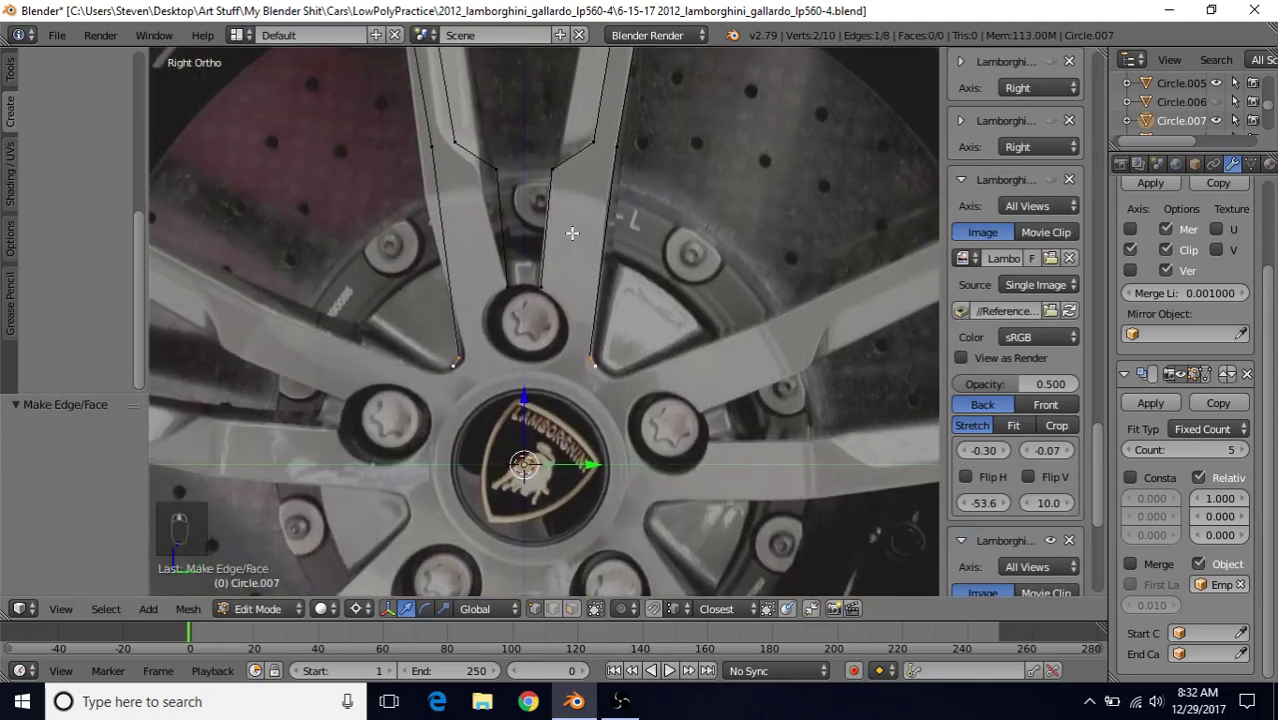
scroll(572, 233, down, 1)
scroll(624, 286, up, 2)
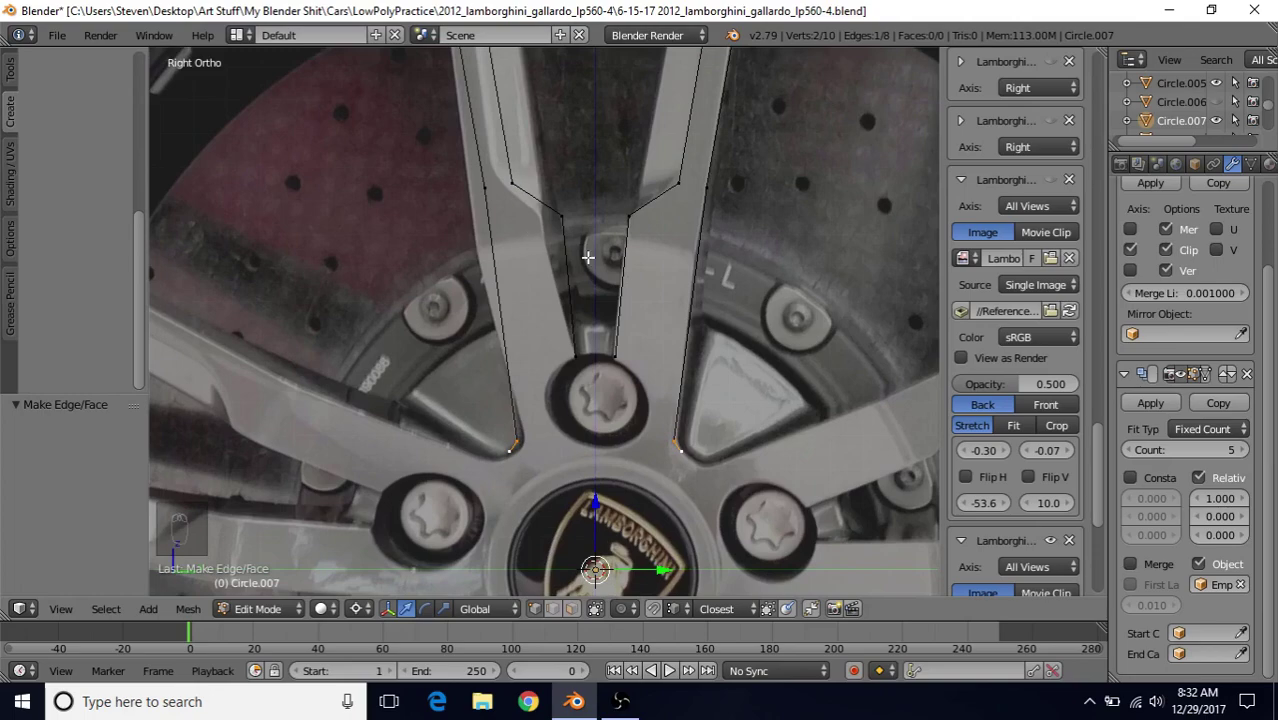
scroll(655, 330, down, 5)
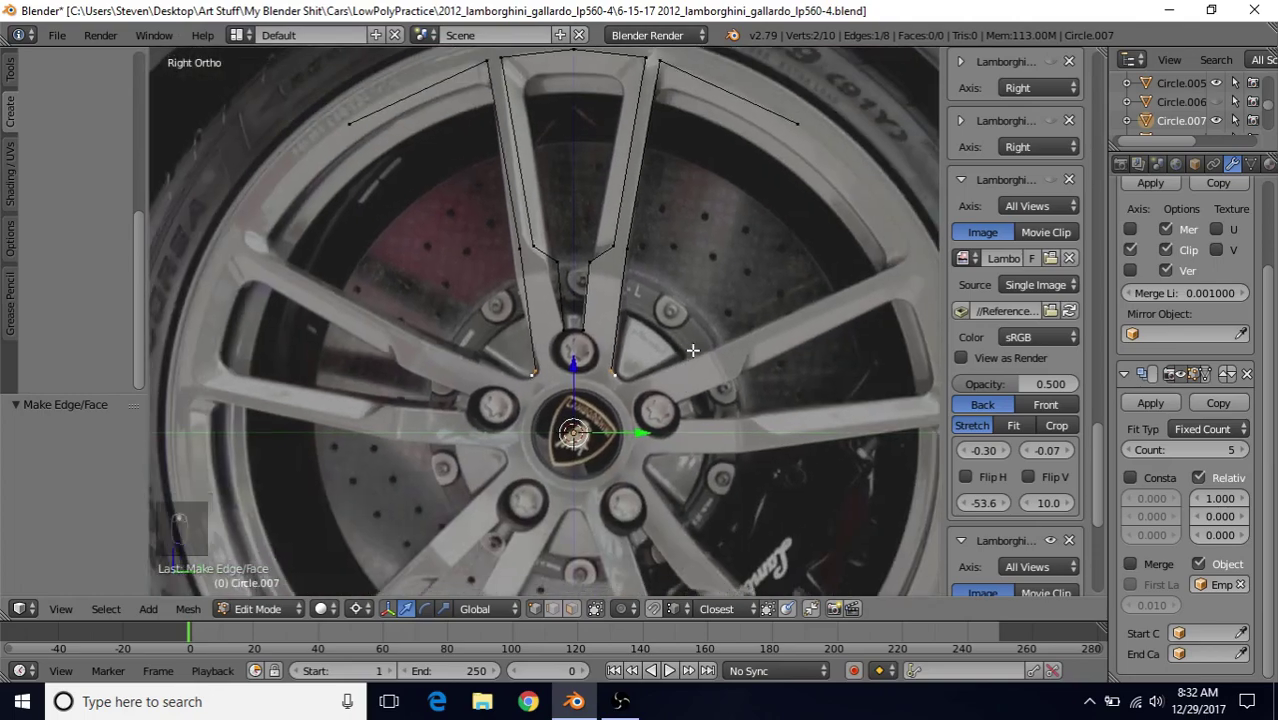
scroll(664, 407, up, 2)
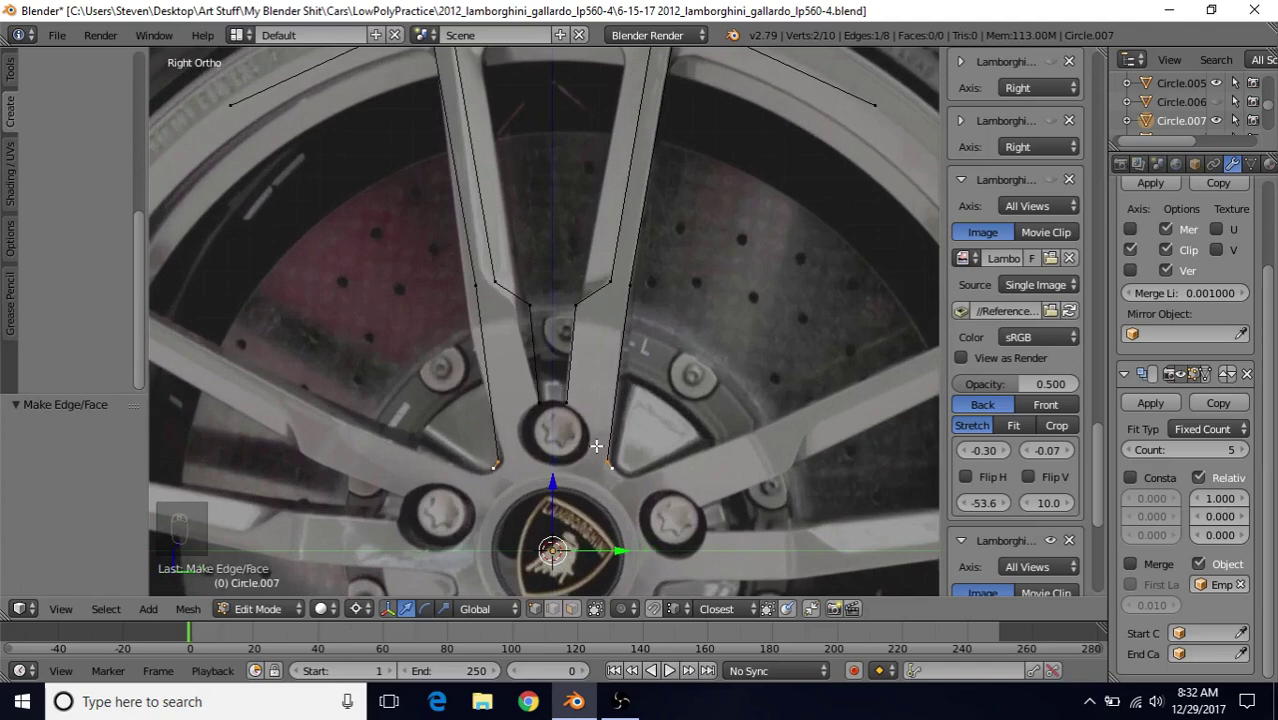
shift+middle_drag(604, 390, 623, 256)
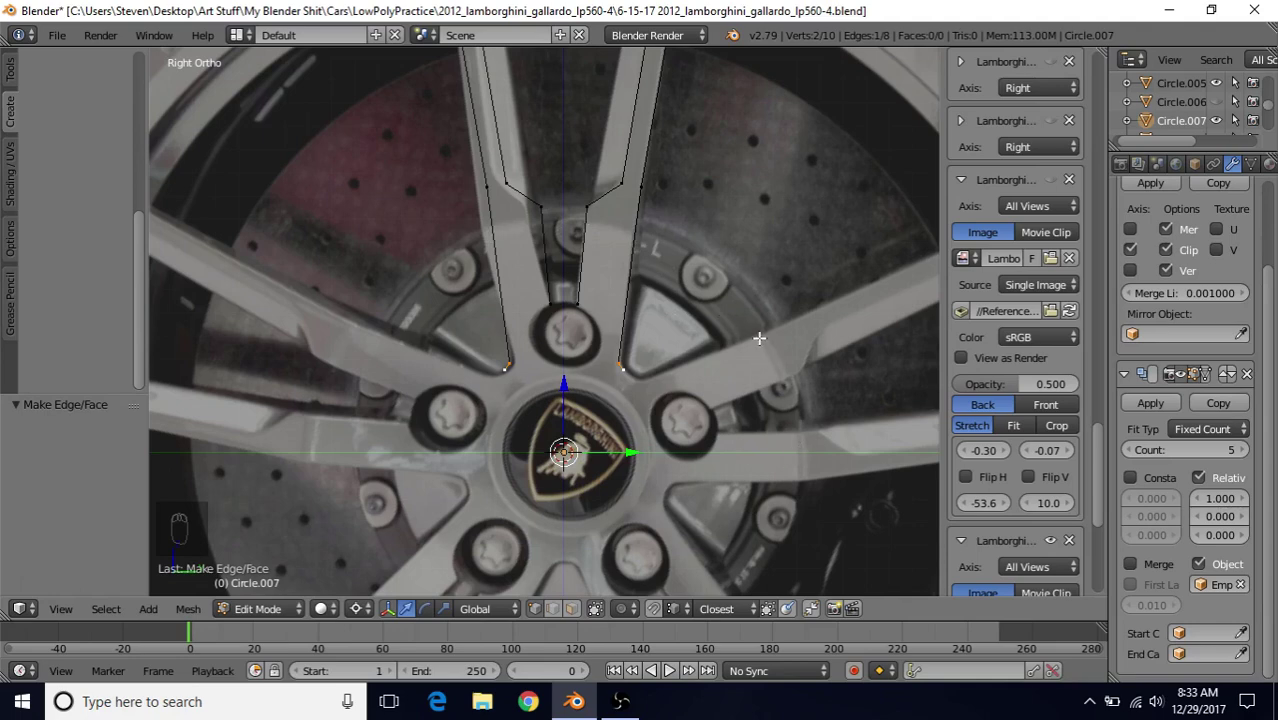
scroll(538, 353, up, 3)
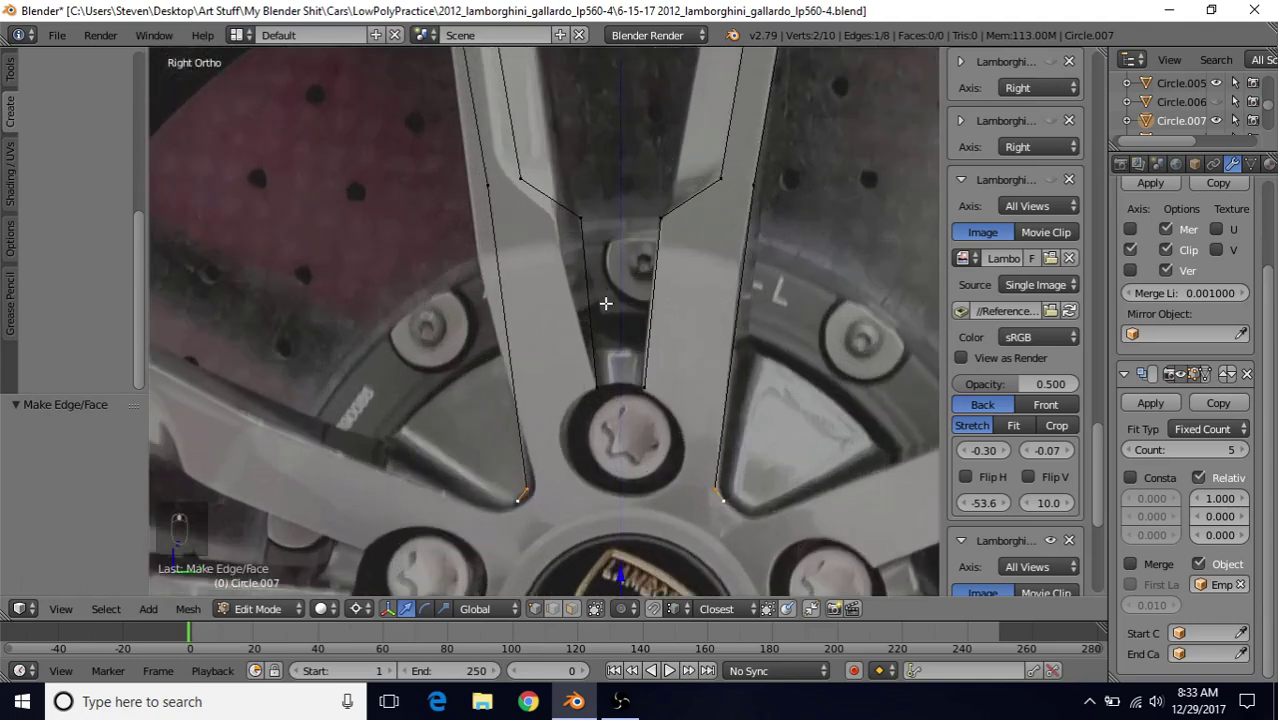
scroll(518, 346, up, 2)
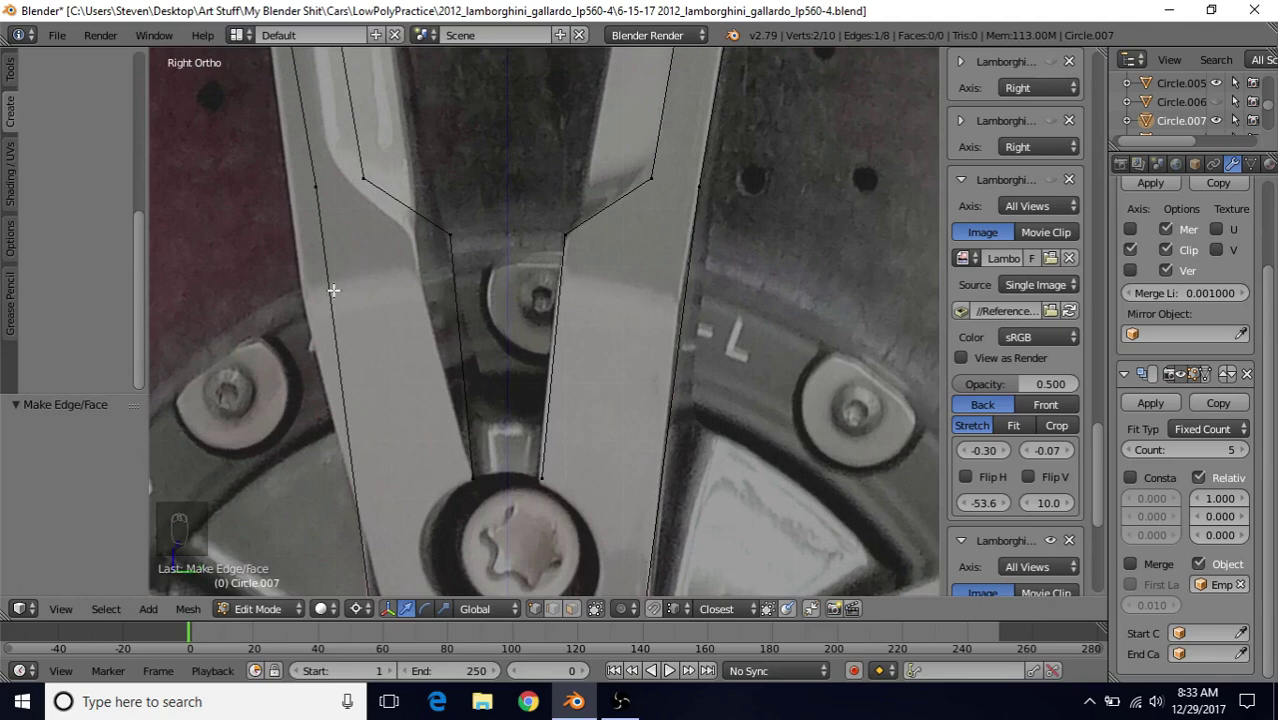
scroll(612, 376, down, 5)
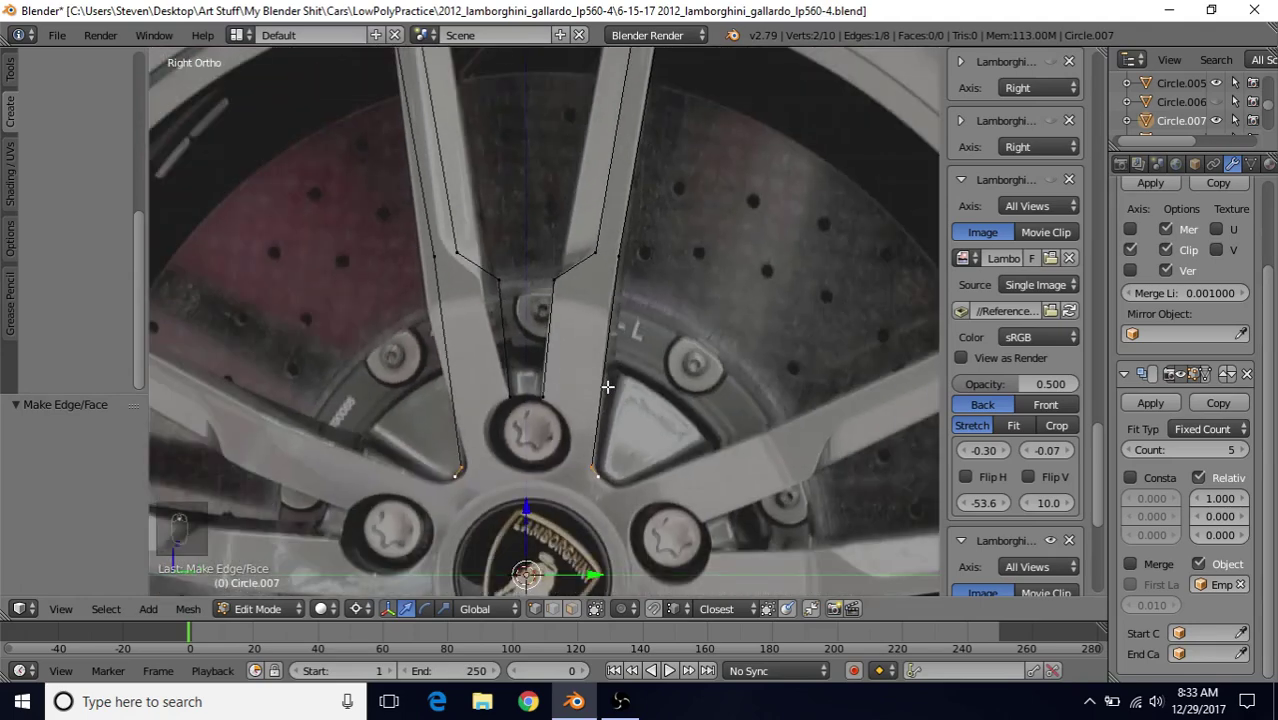
shift+middle_drag(598, 250, 565, 372)
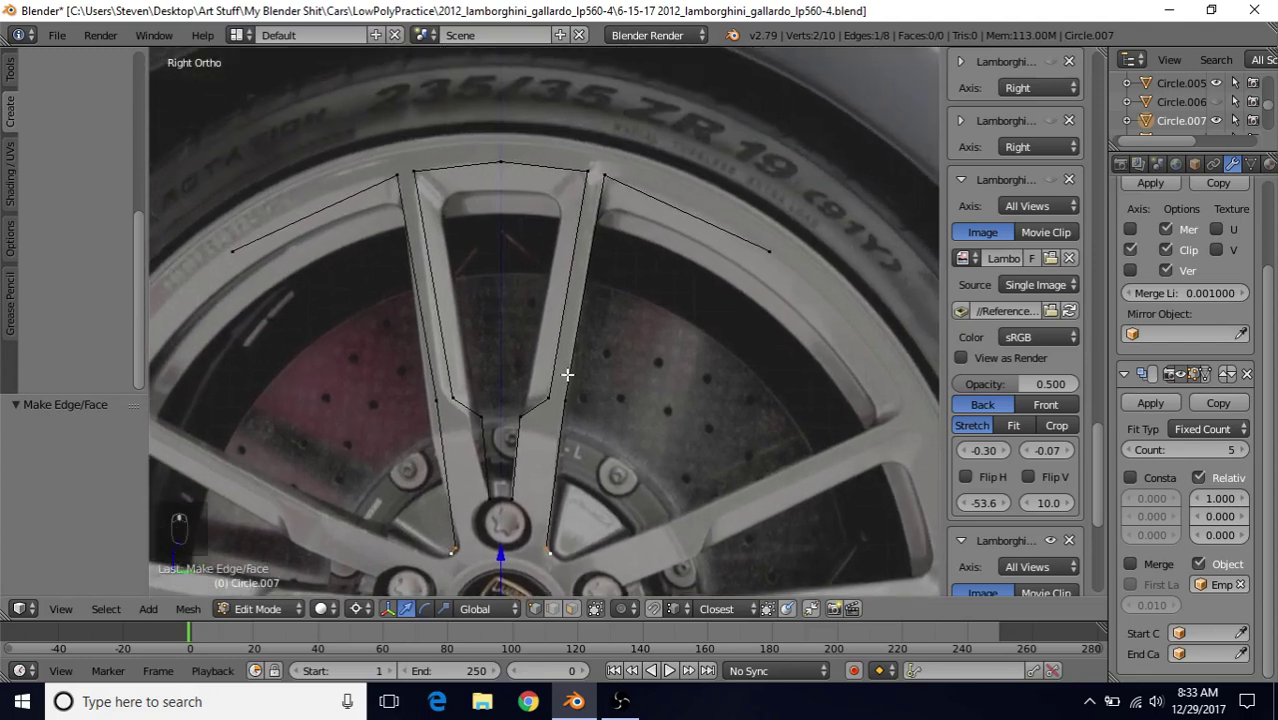
shift+middle_drag(491, 357, 516, 407)
scroll(516, 407, up, 3)
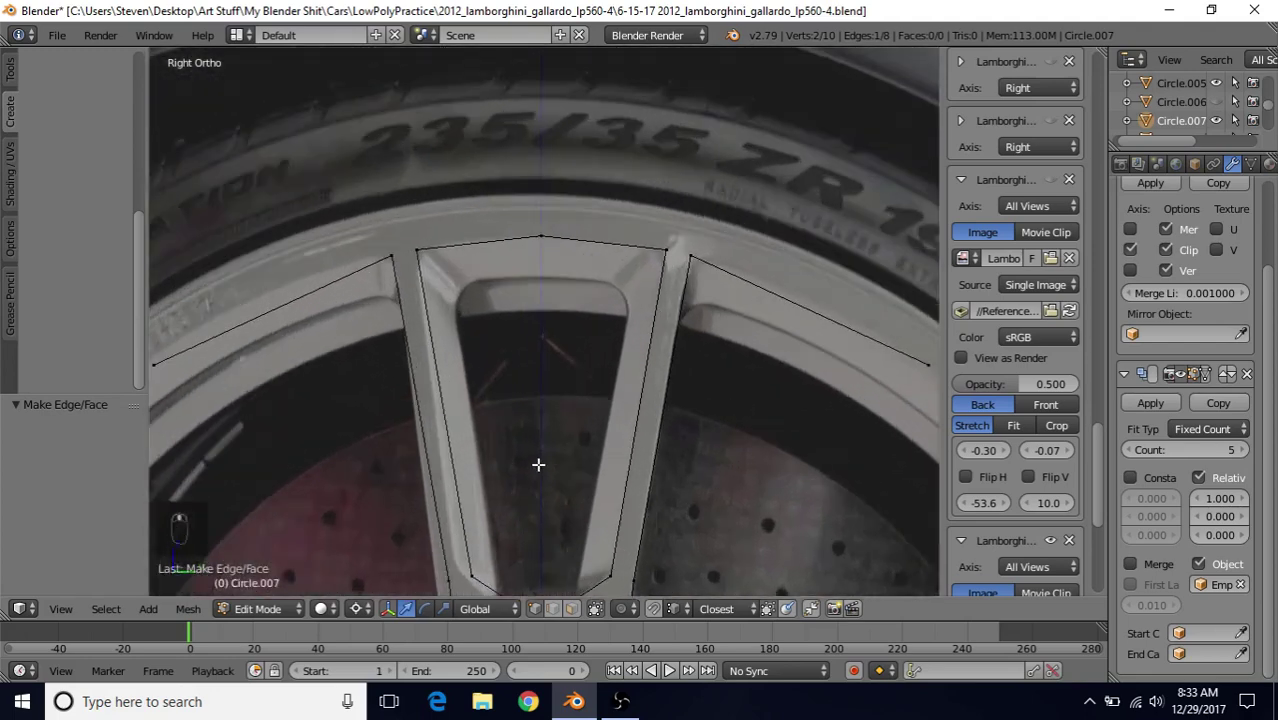
shift+middle_drag(546, 388, 540, 262)
shift+middle_drag(514, 370, 462, 530)
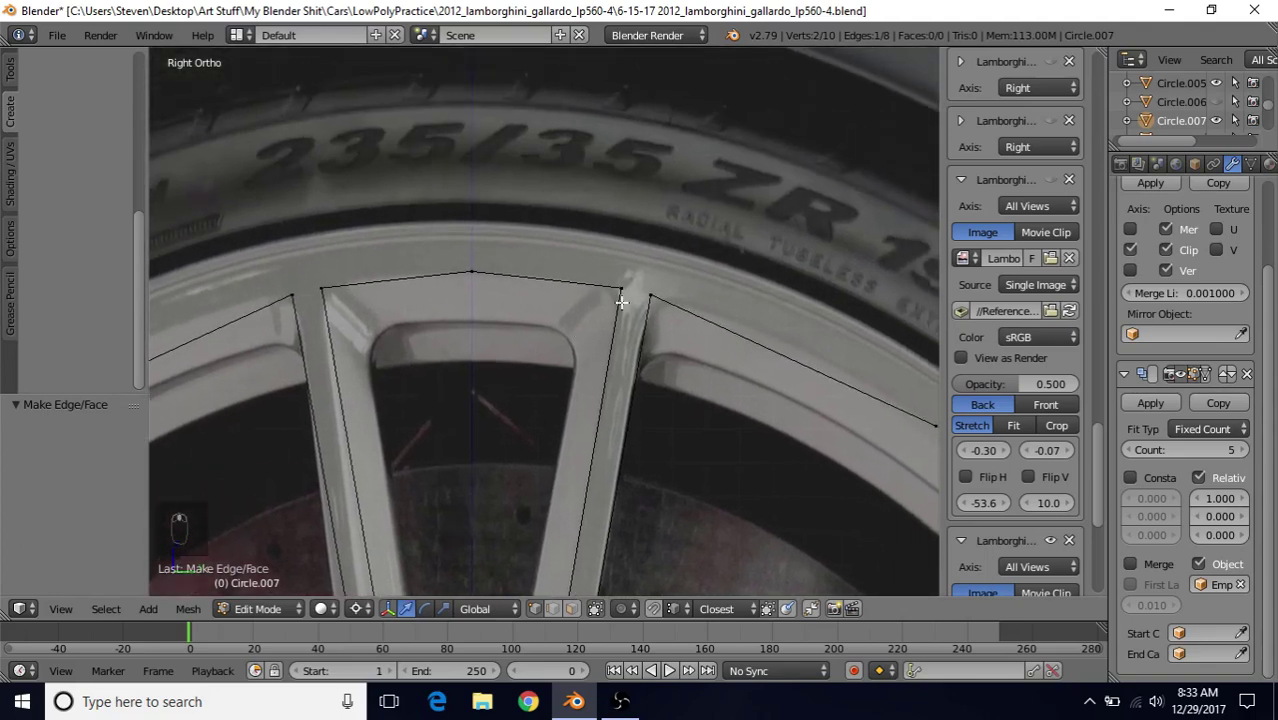
- Bevel the spoke opening's outer corner vertex beside the rim by 0.075 with 3 segments, vertex only
scroll(613, 349, up, 2)
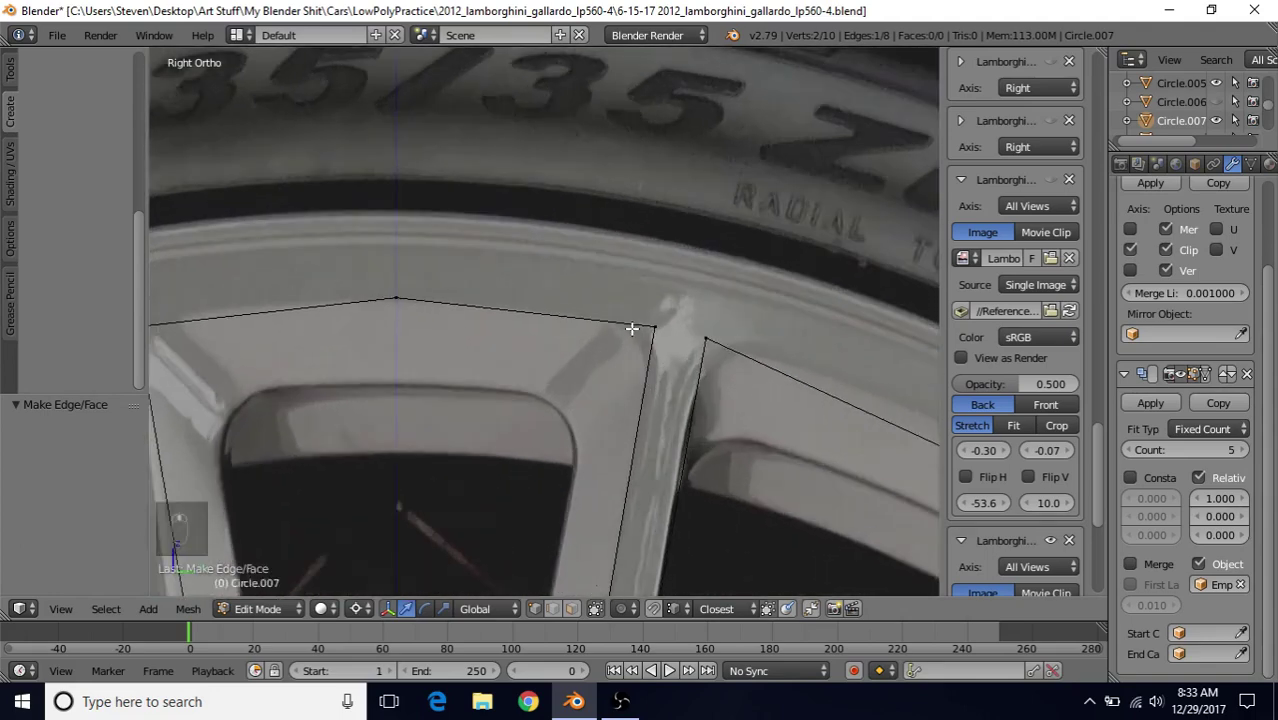
right_click(635, 328)
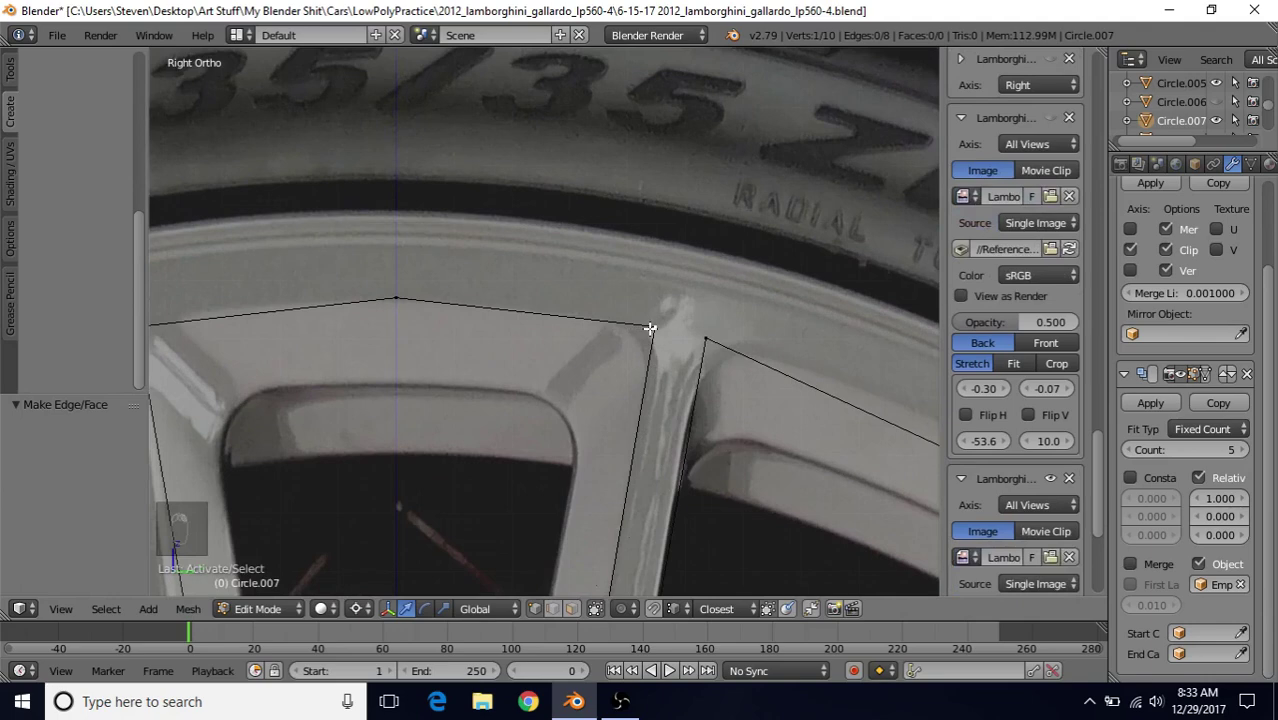
key(ctrl+shift+b)
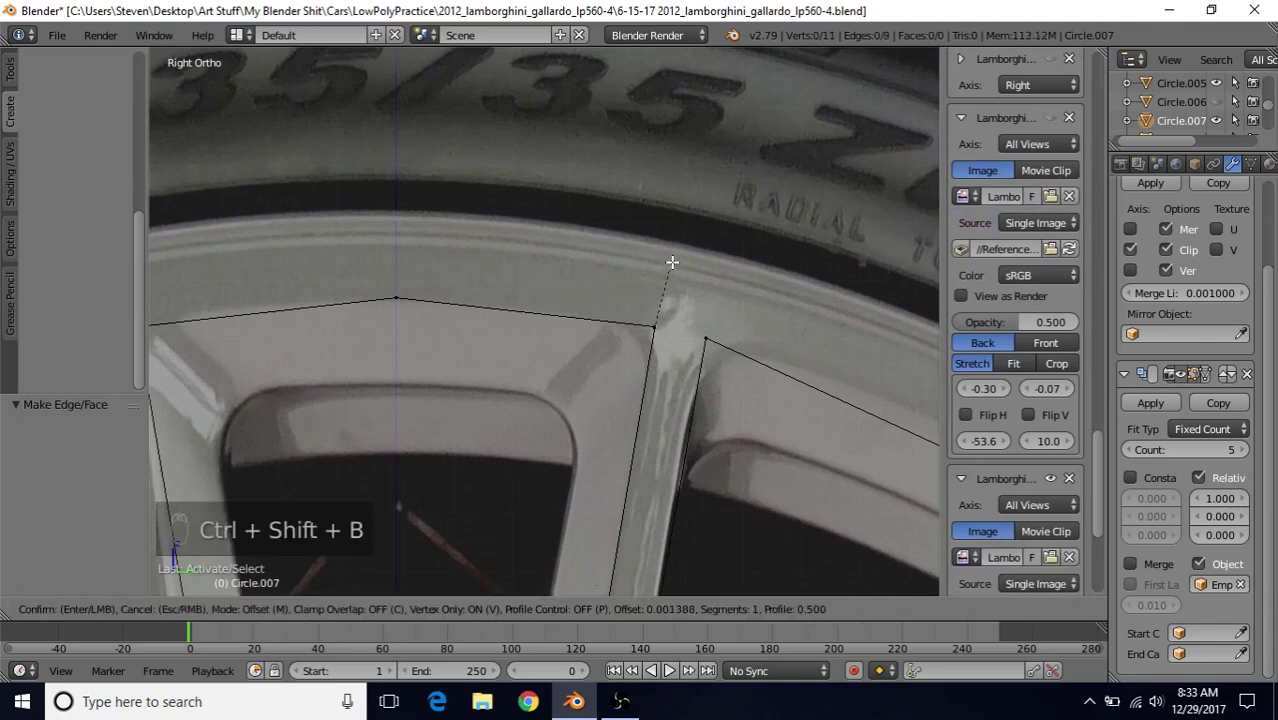
scroll(680, 236, up, 1)
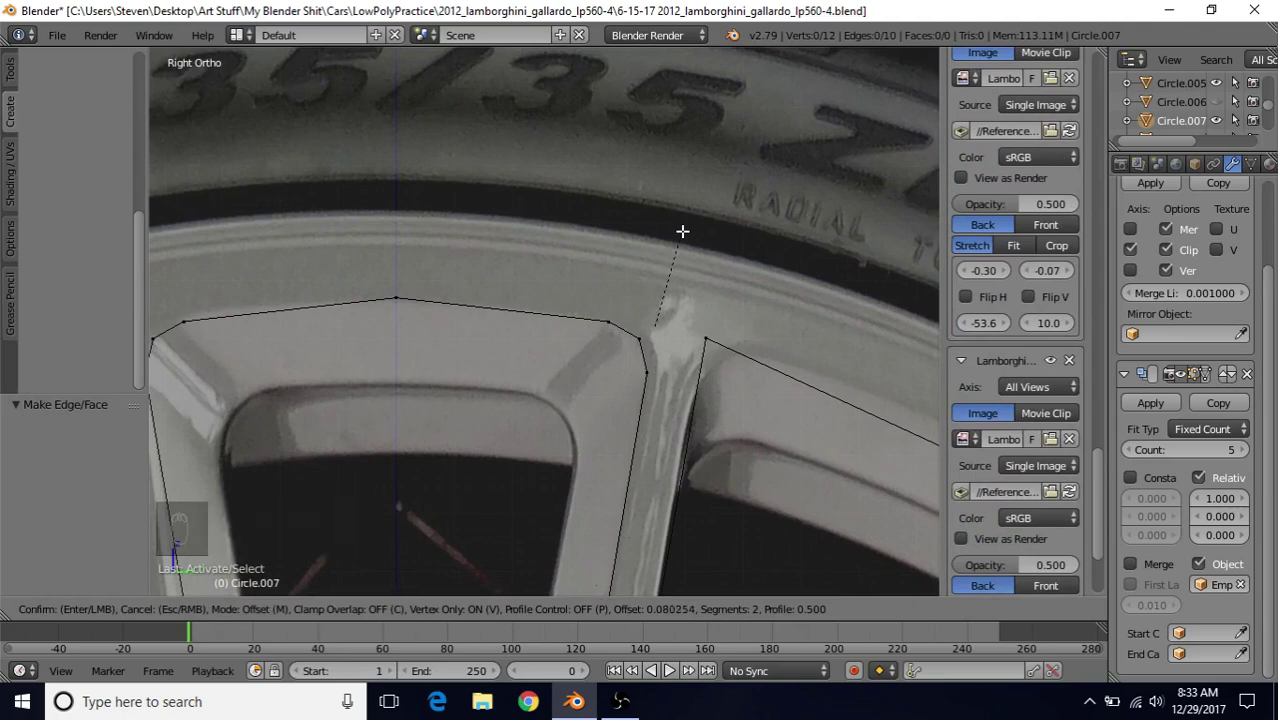
scroll(682, 231, up, 1)
click(681, 234)
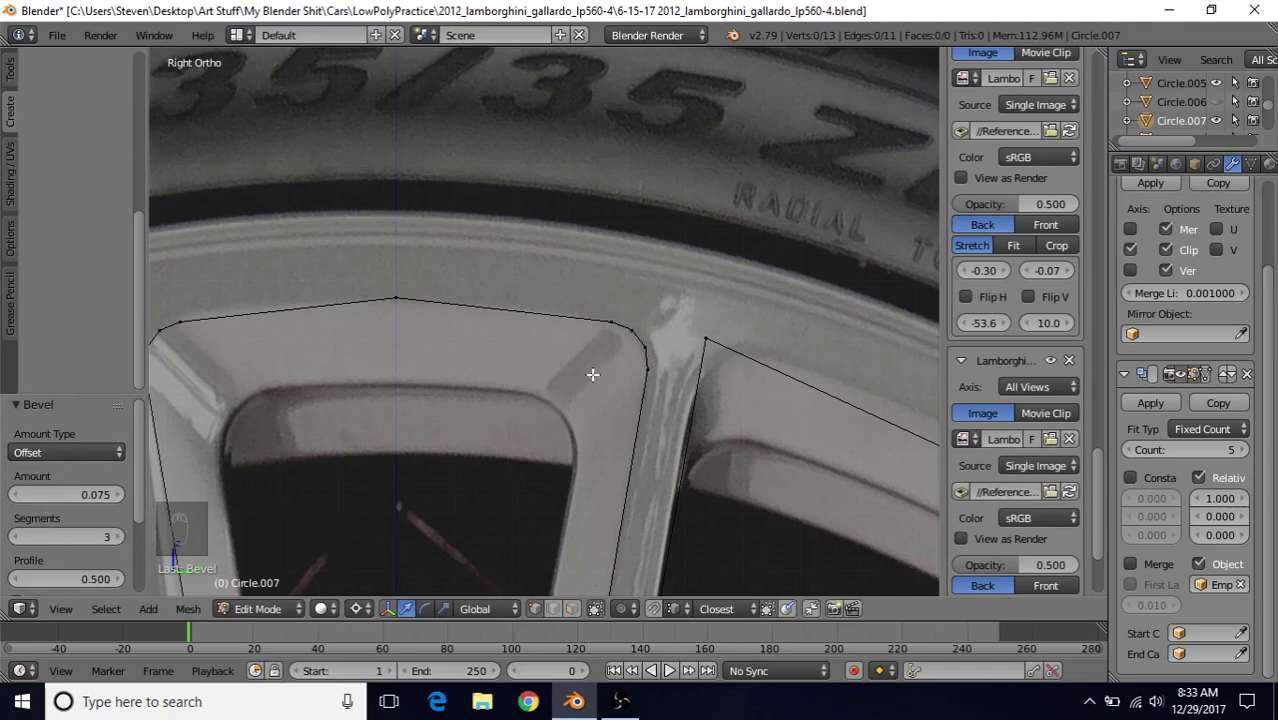
- Bevel the vertex at the lower bend of the spoke opening by 0.080 with 3 segments, vertex only
scroll(561, 417, down, 3)
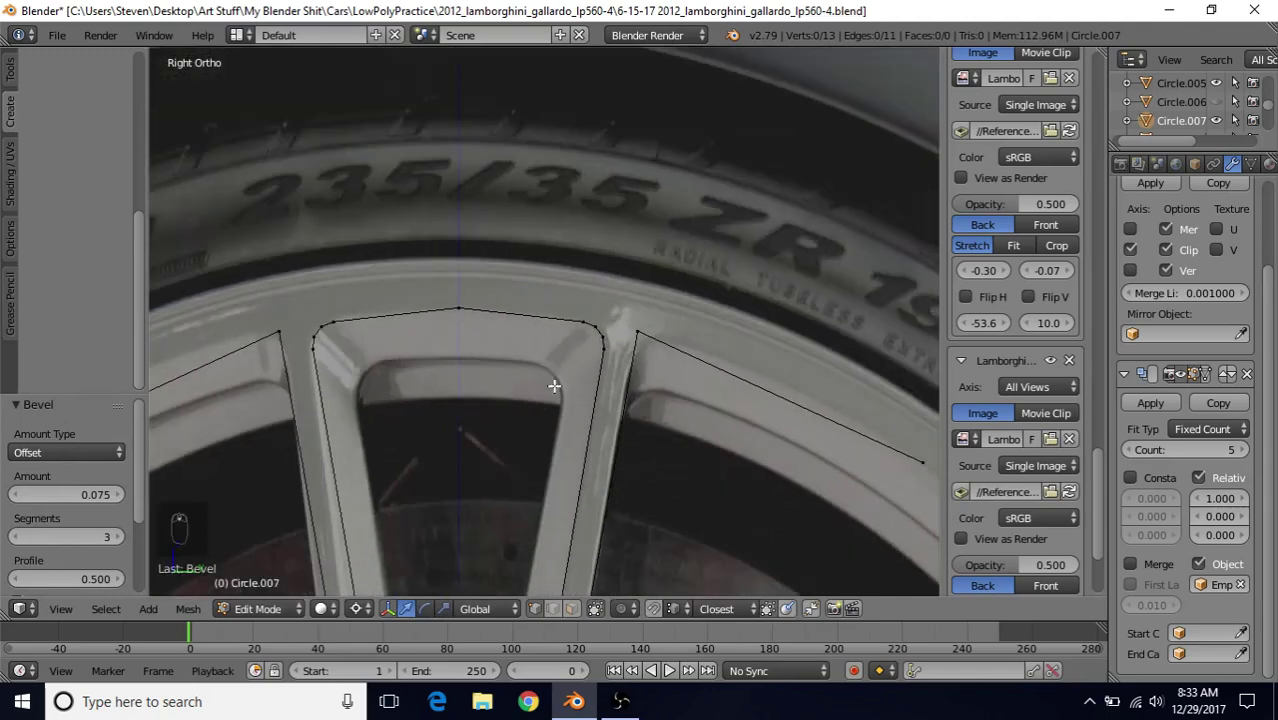
shift+middle_drag(556, 380, 580, 189)
shift+middle_drag(559, 407, 581, 260)
scroll(559, 353, up, 4)
right_click(636, 408)
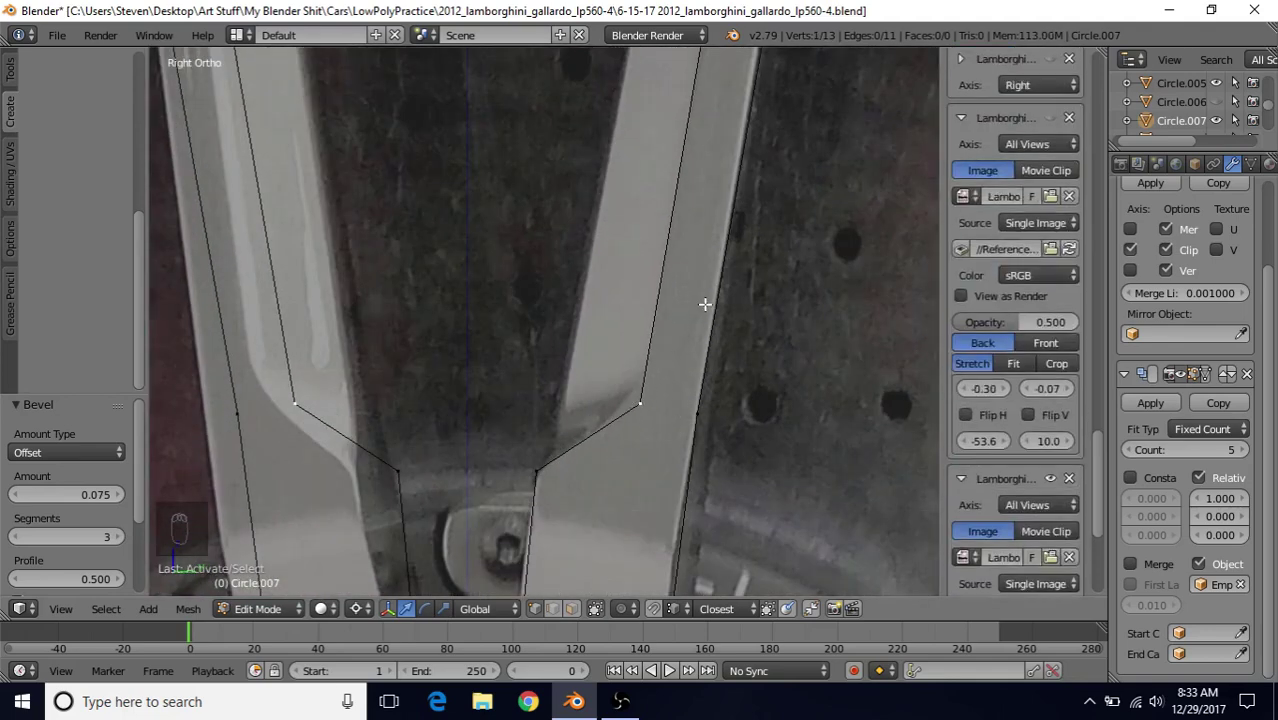
key(ctrl+shift+b)
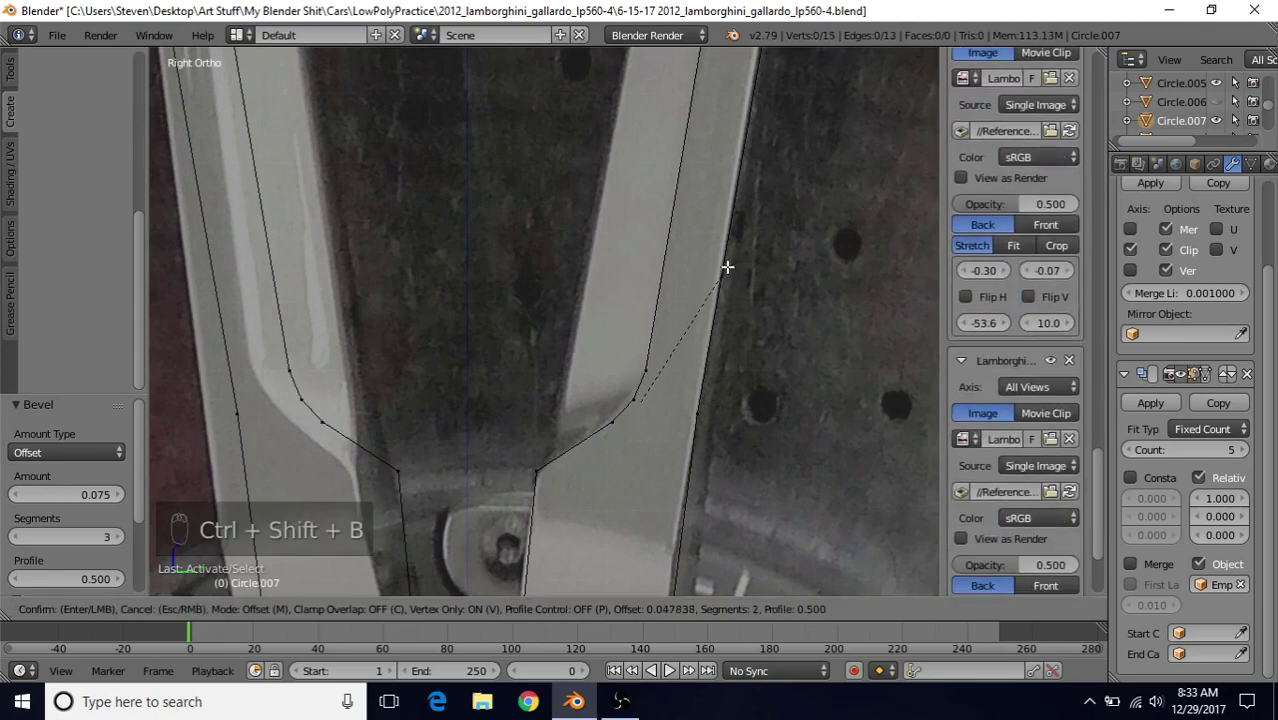
scroll(730, 262, up, 1)
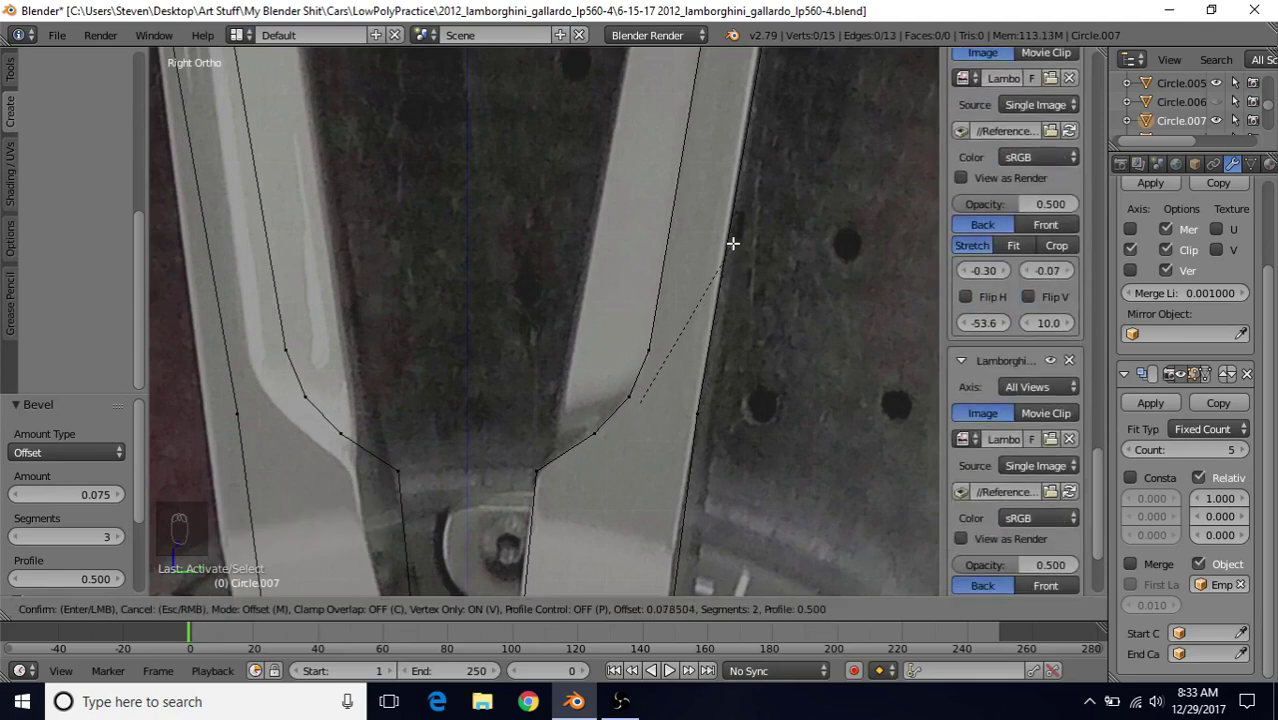
scroll(733, 243, up, 1)
scroll(733, 243, down, 1)
scroll(733, 243, up, 1)
click(733, 243)
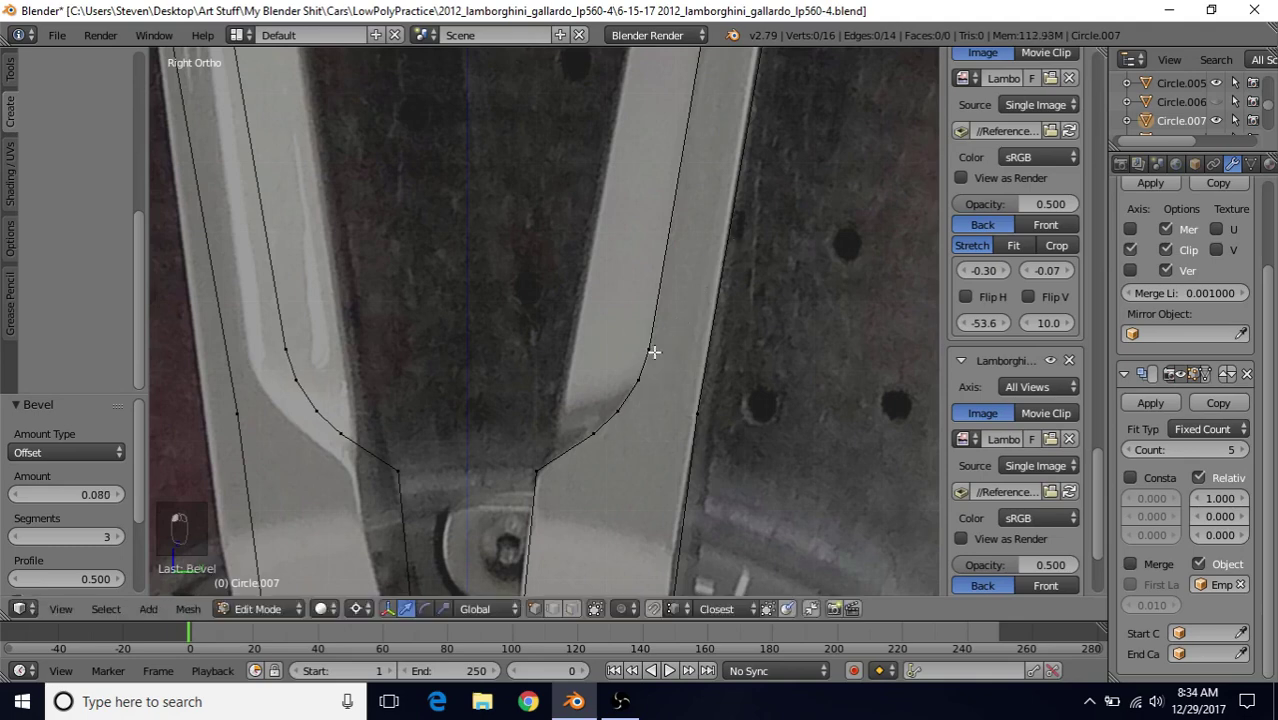
- Bevel the inner vertex where the opening narrows above the lug bolt by 0.014 with 2 segments, vertex only
shift+middle_drag(602, 374, 605, 325)
scroll(581, 349, up, 1)
right_click(580, 349)
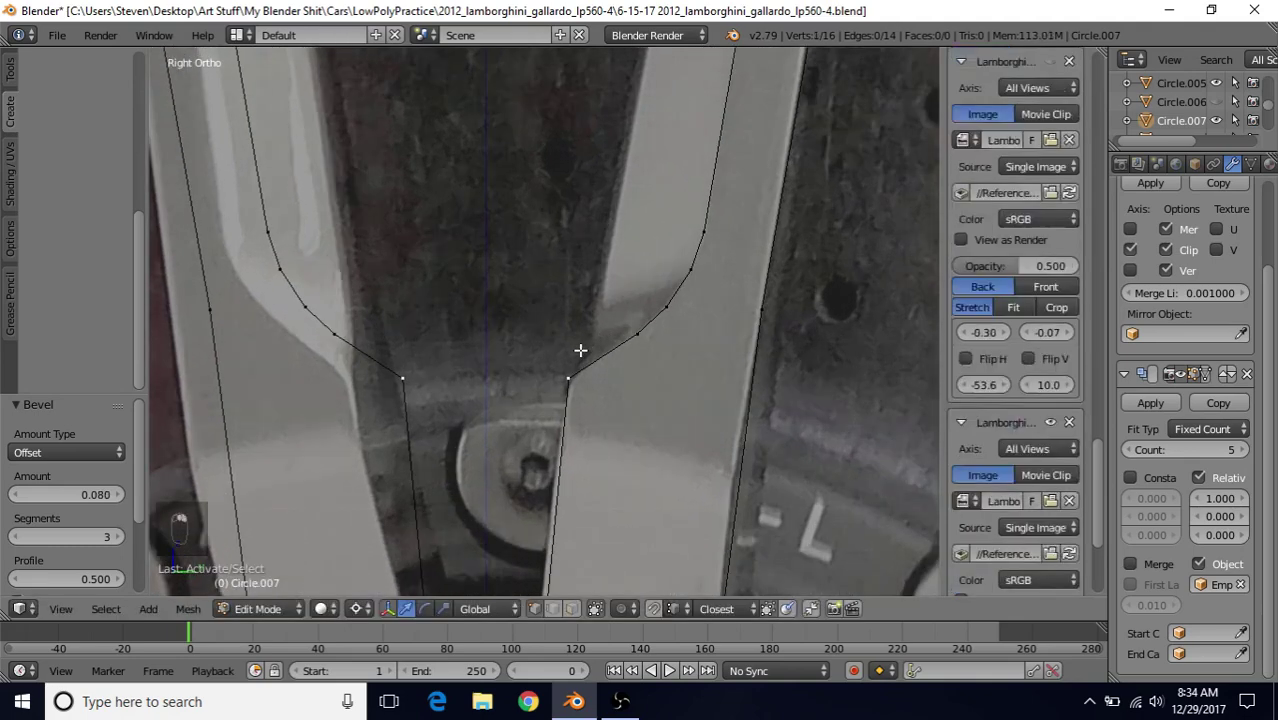
key(ctrl+shift+b)
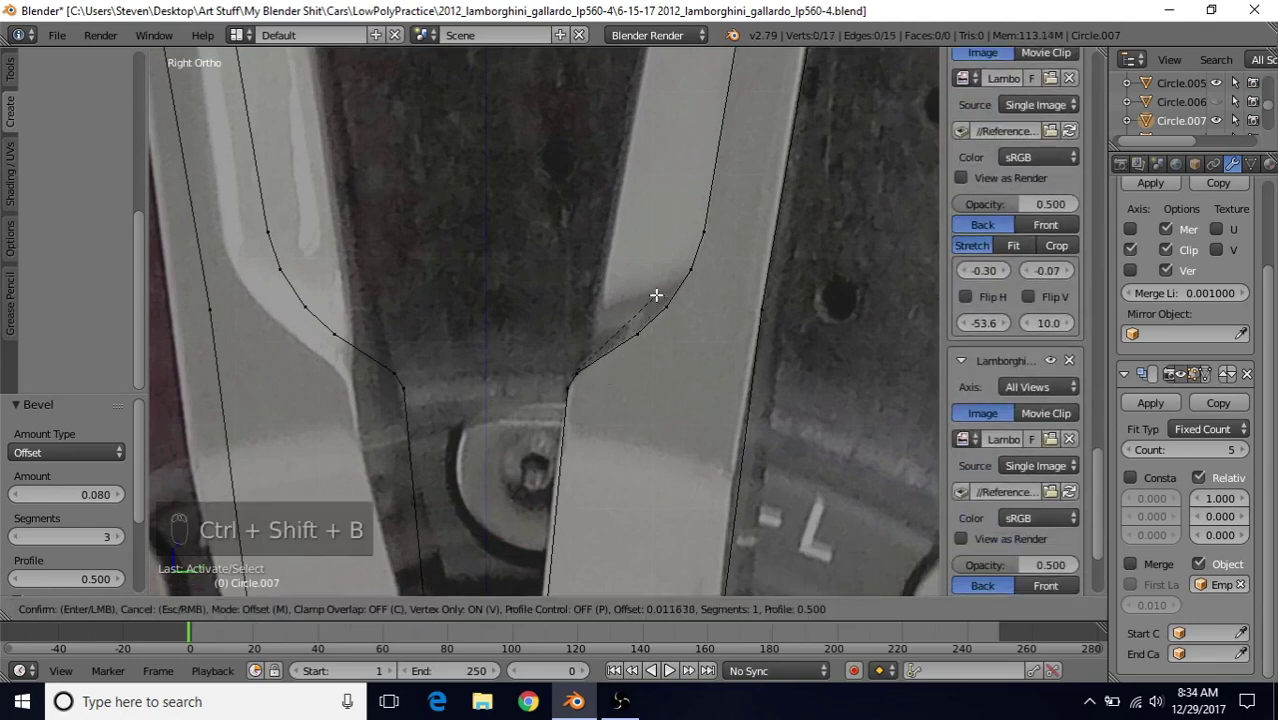
scroll(657, 293, up, 1)
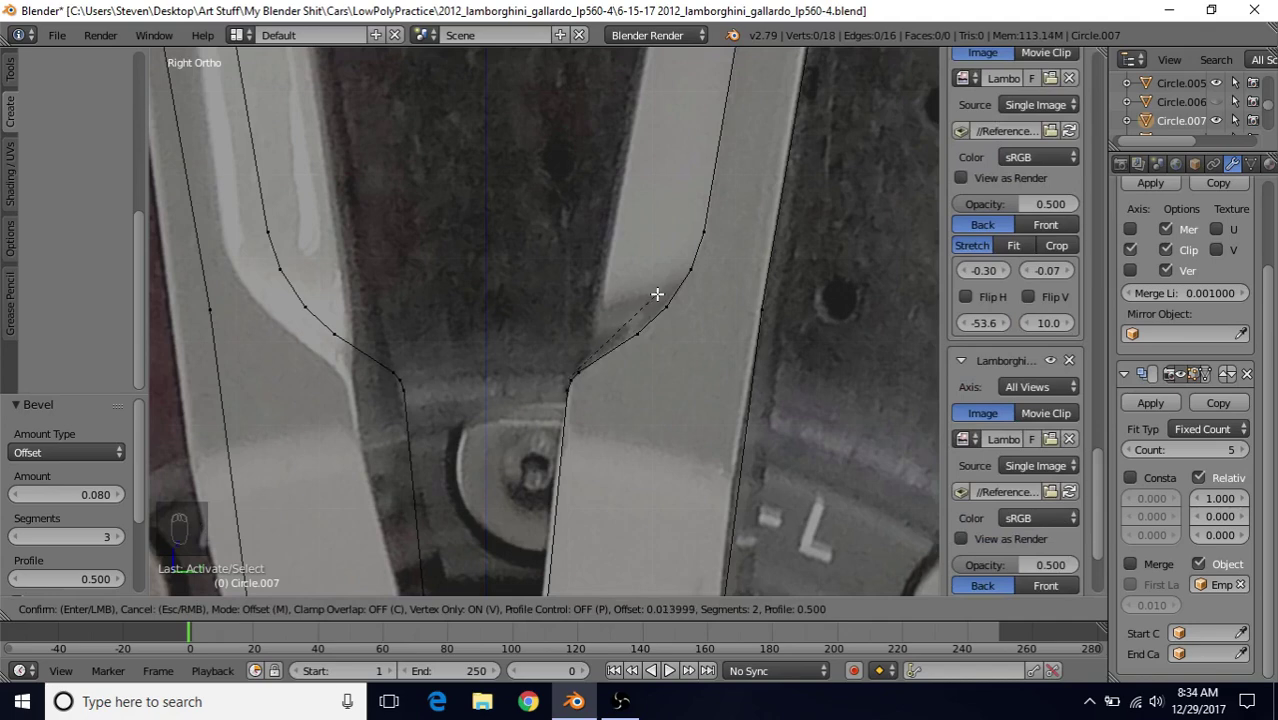
click(657, 293)
- Set the pivot to Median Point and move the opening's end vertex above the lug bolt -0.006 along Y
scroll(633, 462, down, 2)
shift+middle_drag(633, 462, 664, 337)
scroll(648, 371, up, 1)
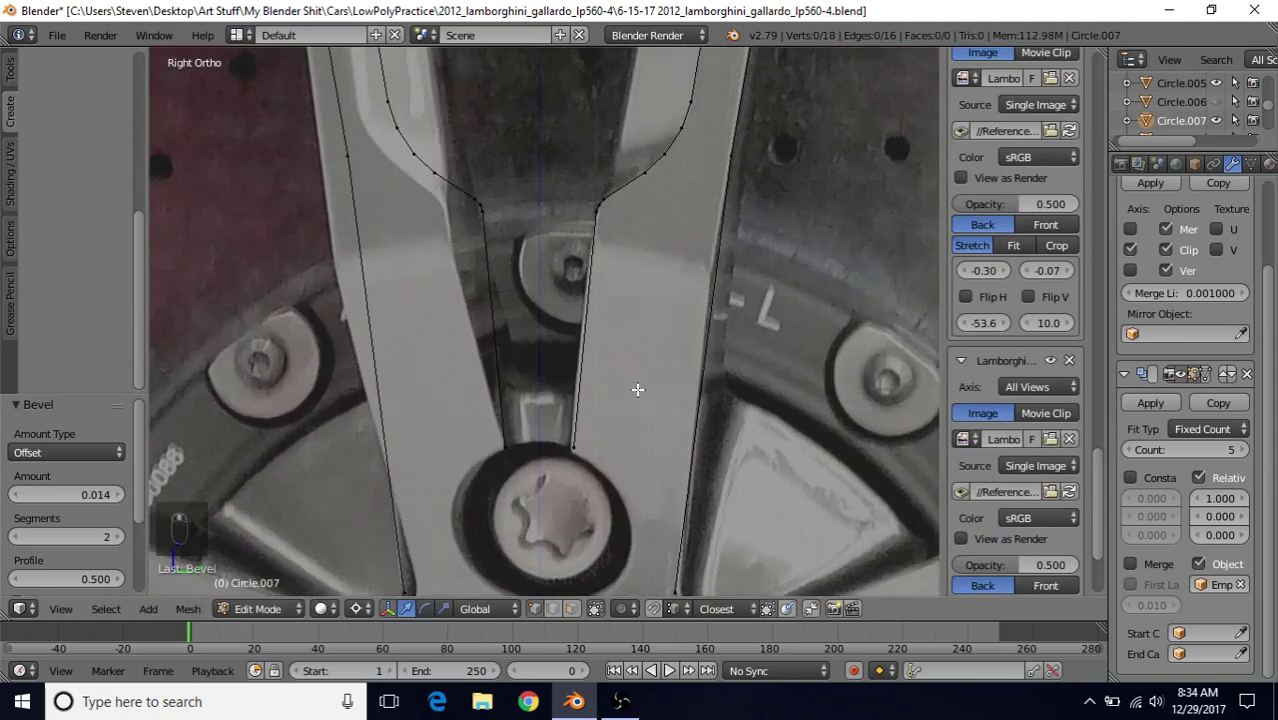
right_click(589, 454)
click(358, 609)
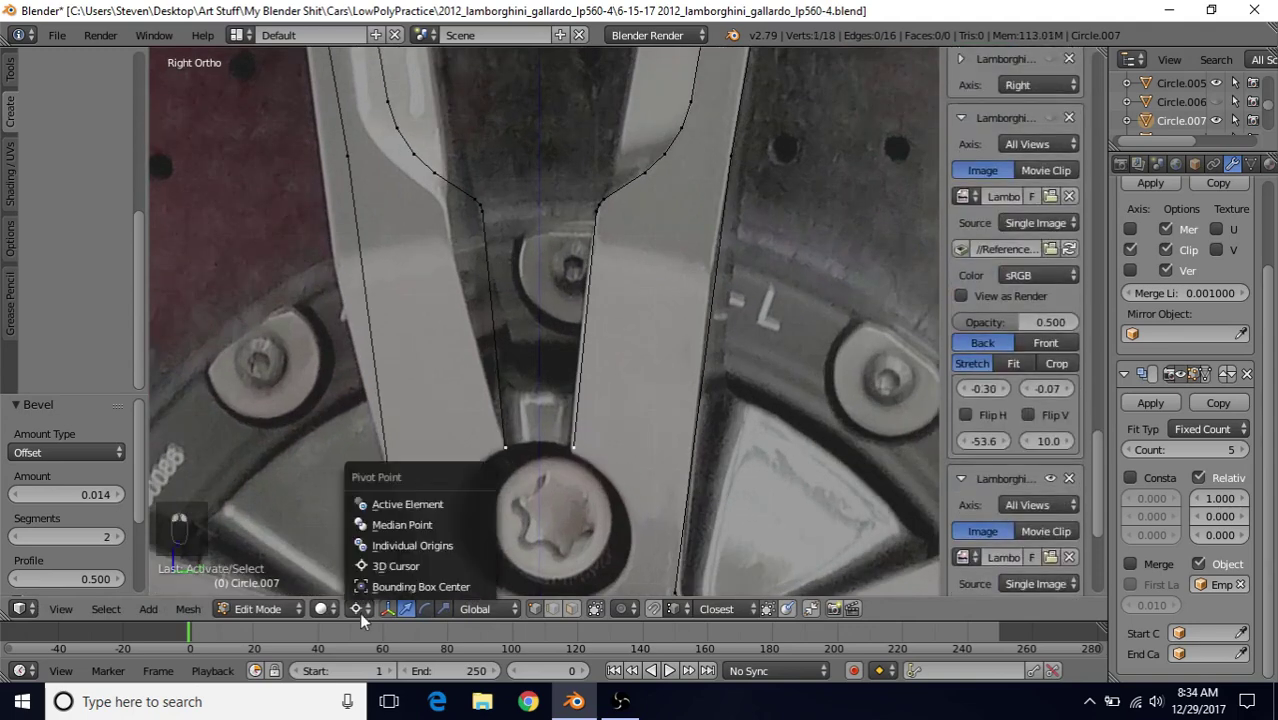
click(402, 527)
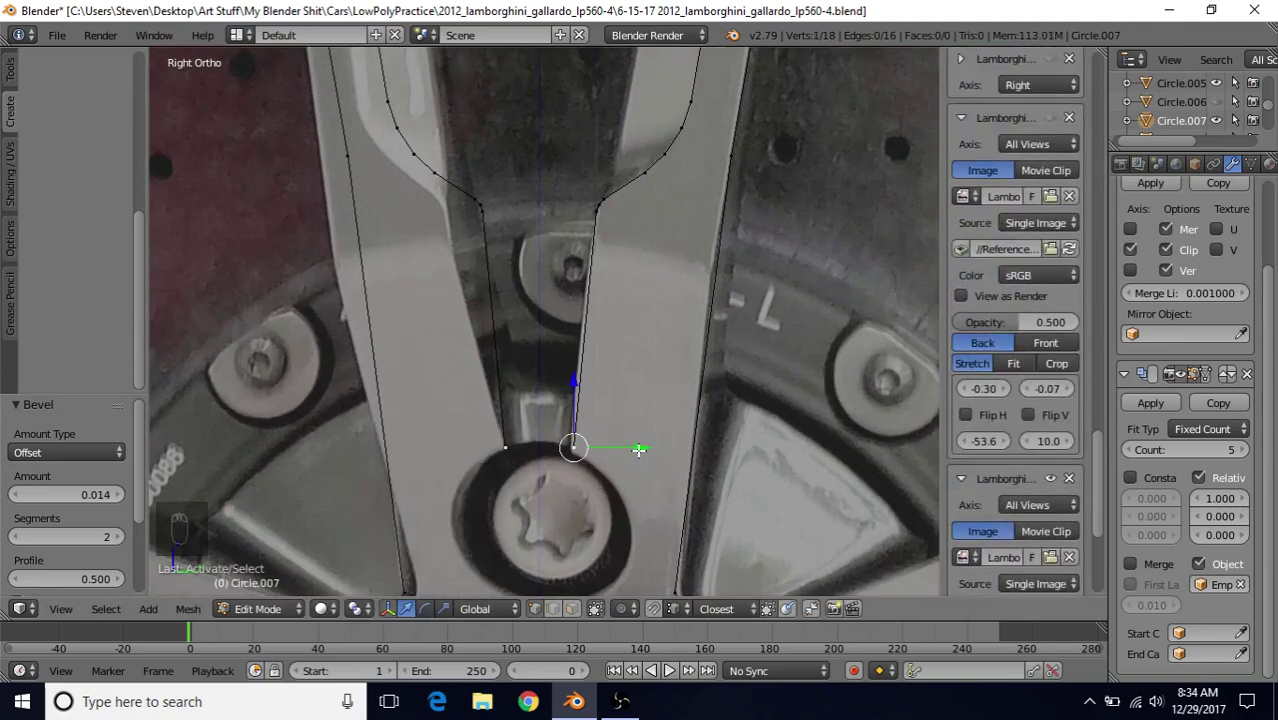
drag(638, 450, 630, 450)
- Bevel the bend vertex of the spoke's outer edge beside the hub by 0.013 with 1 segment, vertex only
scroll(630, 450, down, 2)
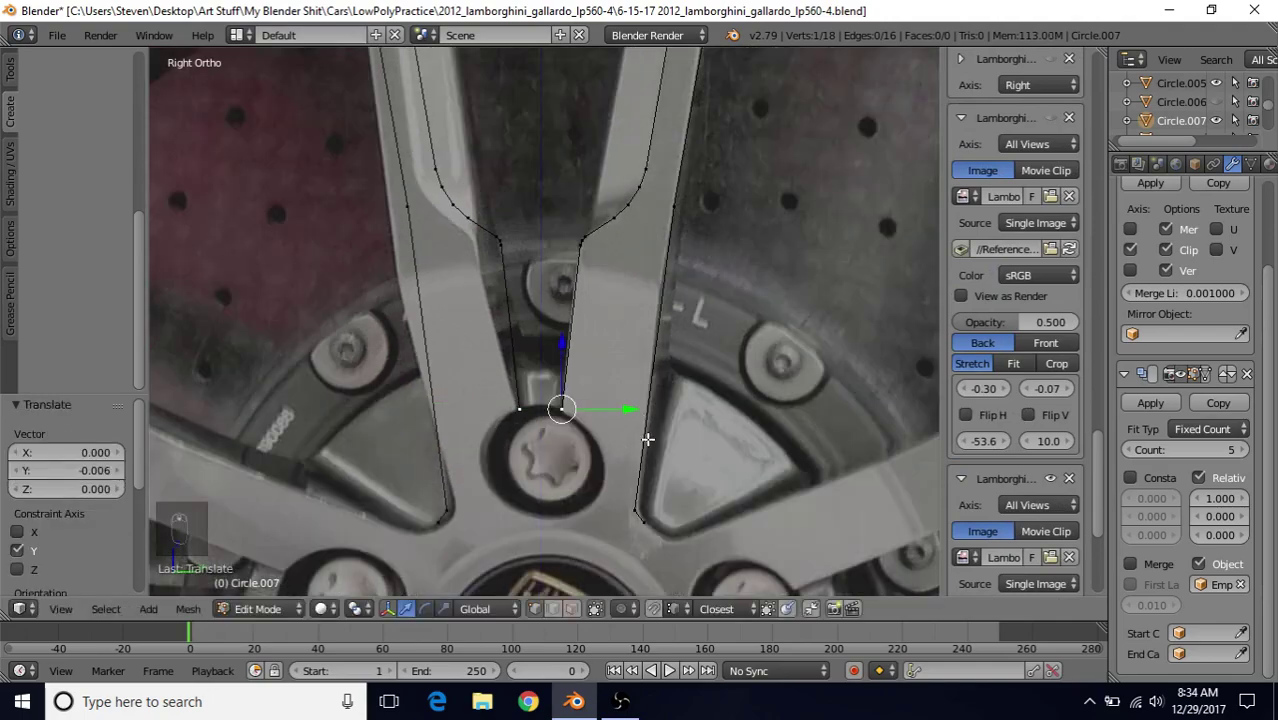
shift+middle_drag(648, 418, 652, 250)
scroll(640, 367, up, 3)
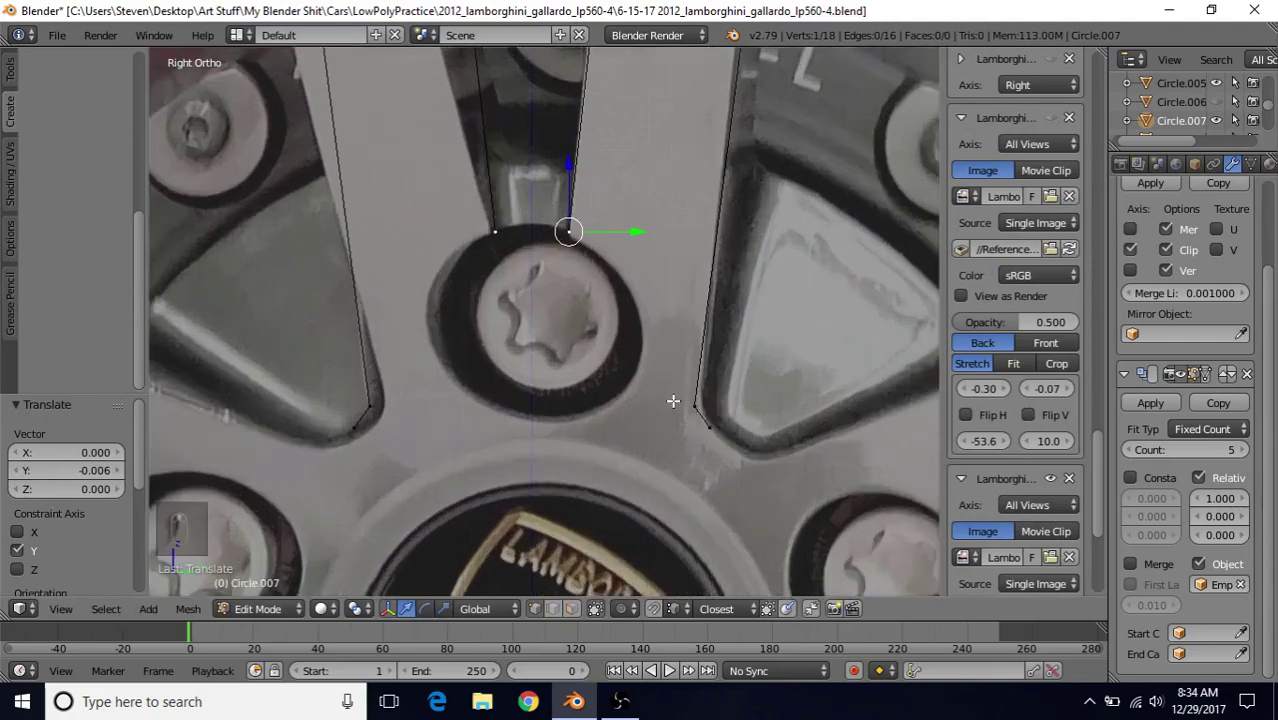
scroll(656, 320, down, 6)
shift+middle_drag(643, 188, 608, 262)
scroll(592, 376, up, 3)
shift+middle_drag(591, 386, 587, 275)
scroll(577, 336, up, 2)
scroll(580, 340, up, 1)
shift+middle_drag(620, 358, 590, 354)
scroll(592, 354, up, 1)
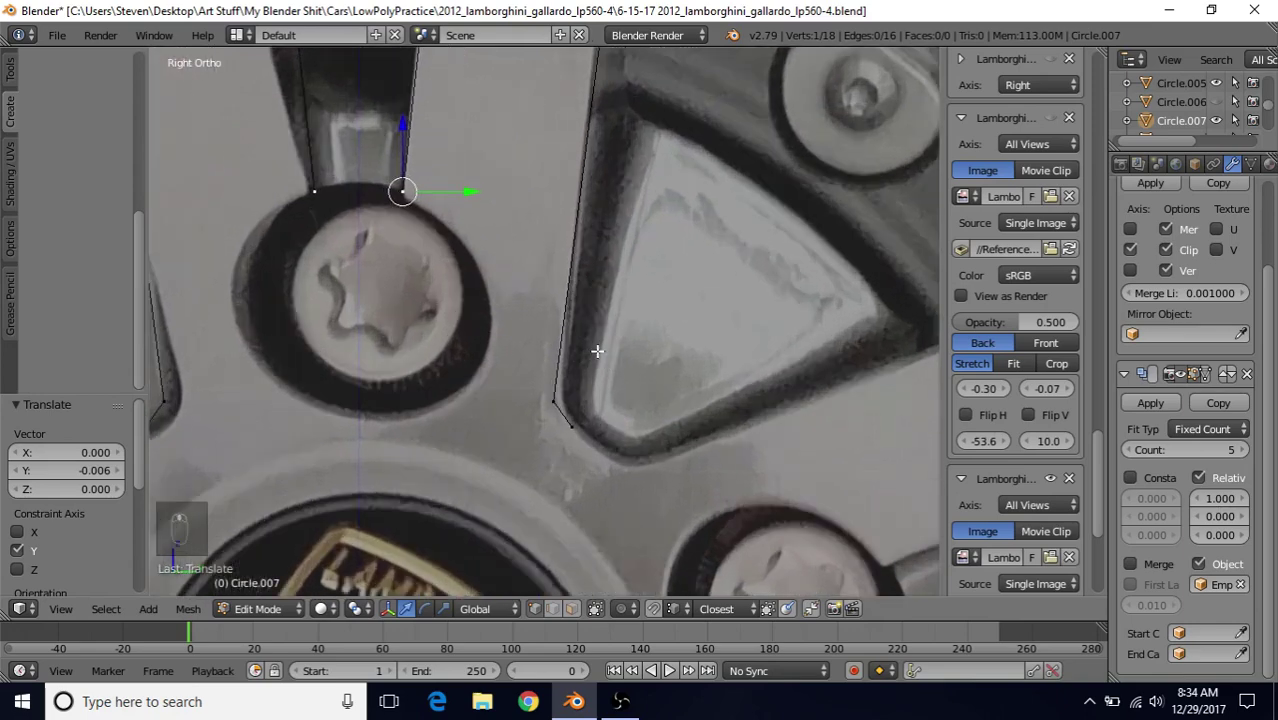
right_click(545, 375)
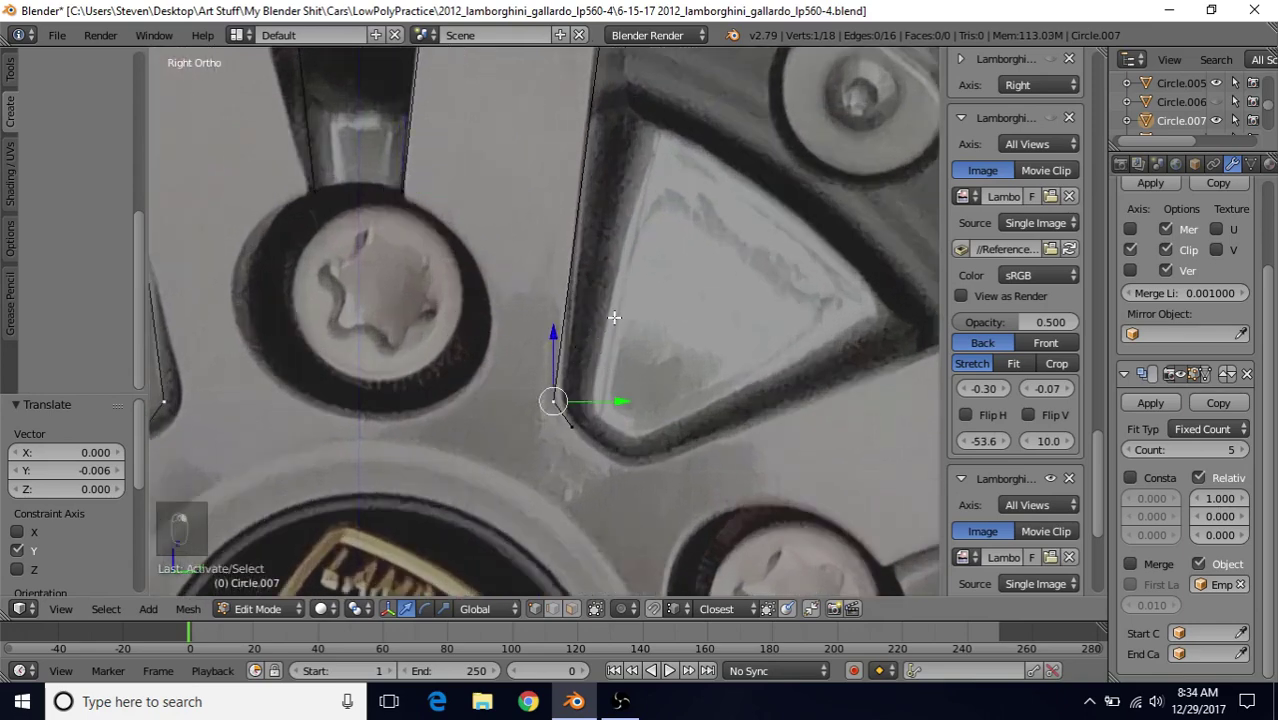
key(ctrl+shift+b)
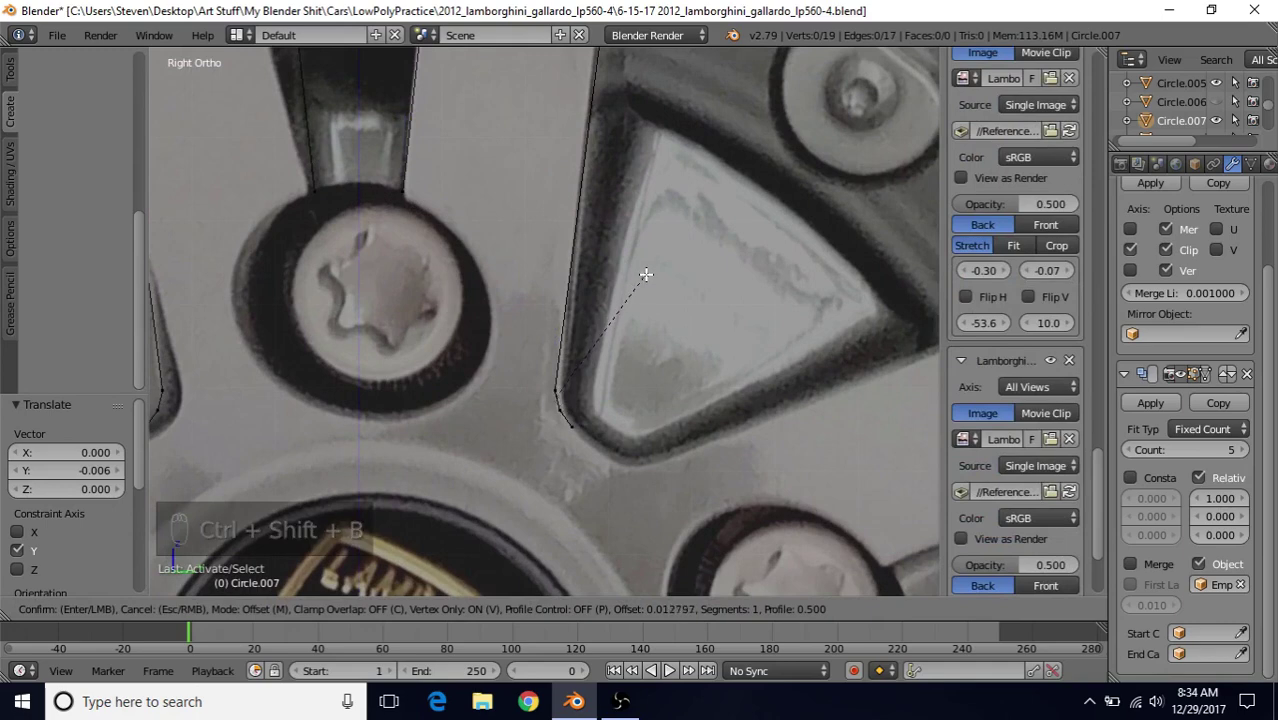
click(646, 274)
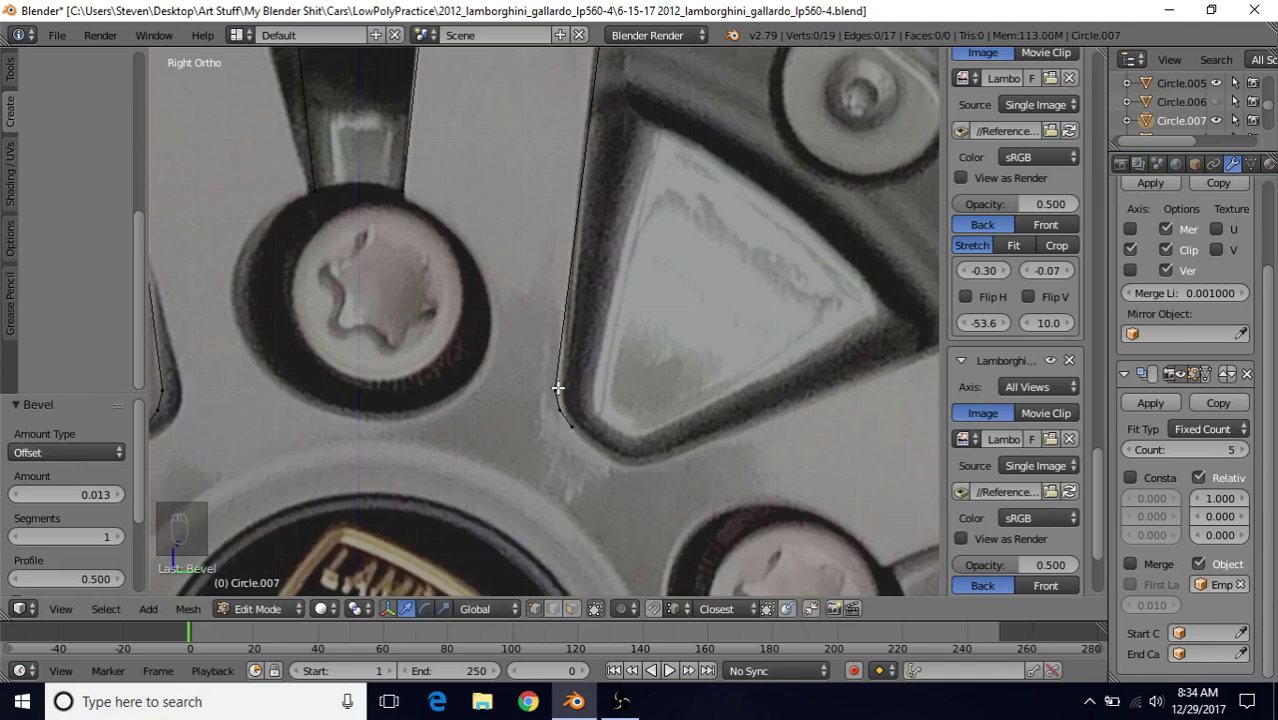
scroll(557, 388, down, 6)
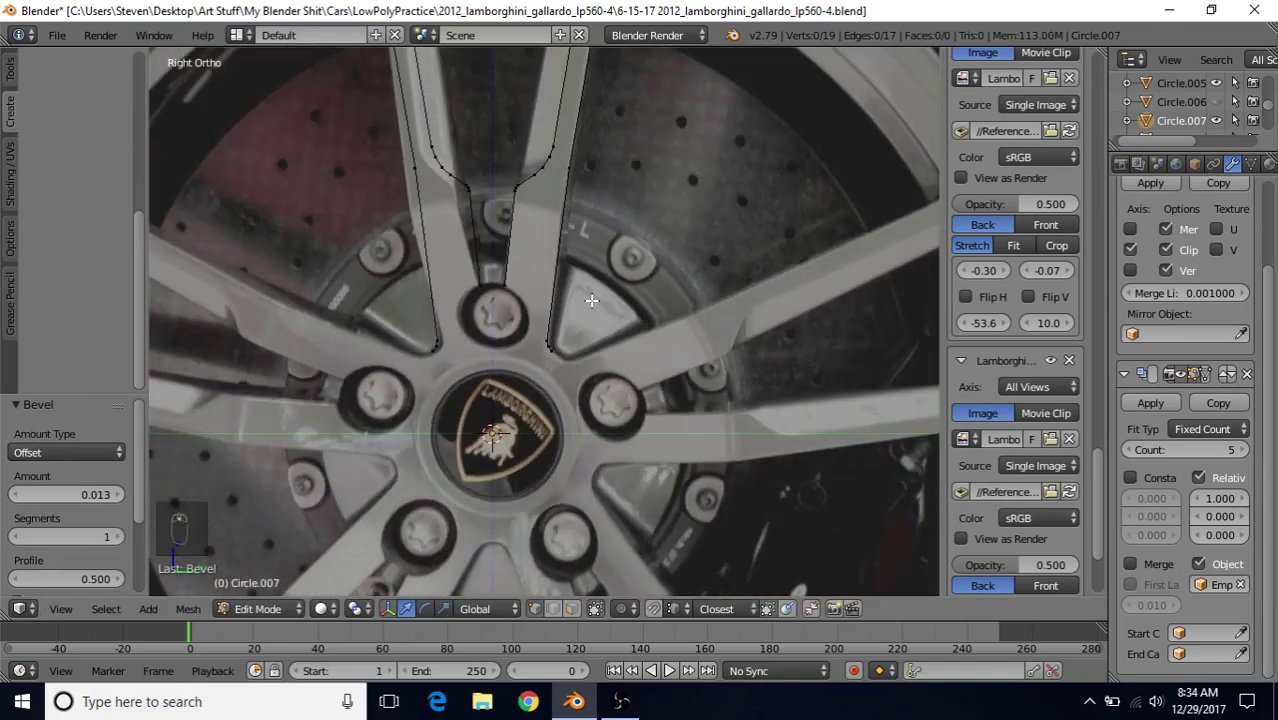
shift+middle_drag(627, 199, 584, 409)
scroll(584, 409, up, 4)
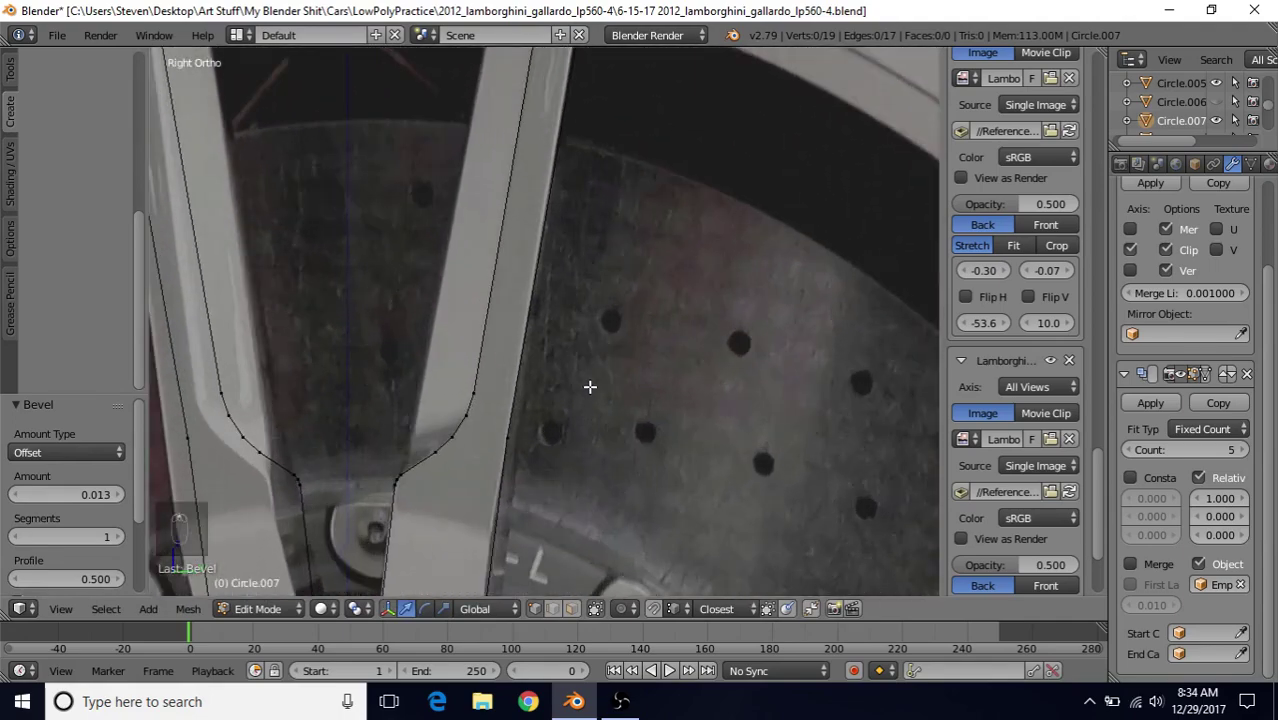
right_click(517, 452)
scroll(542, 385, down, 3)
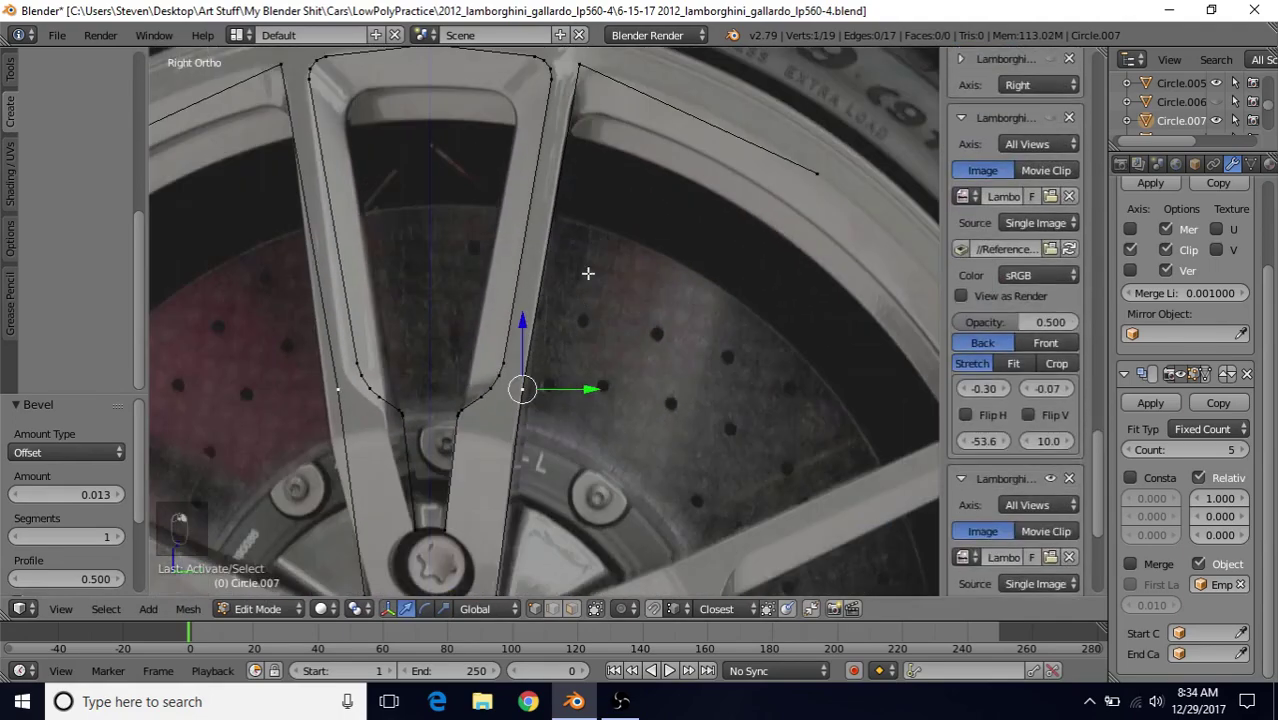
shift+middle_drag(597, 186, 536, 462)
scroll(536, 460, up, 3)
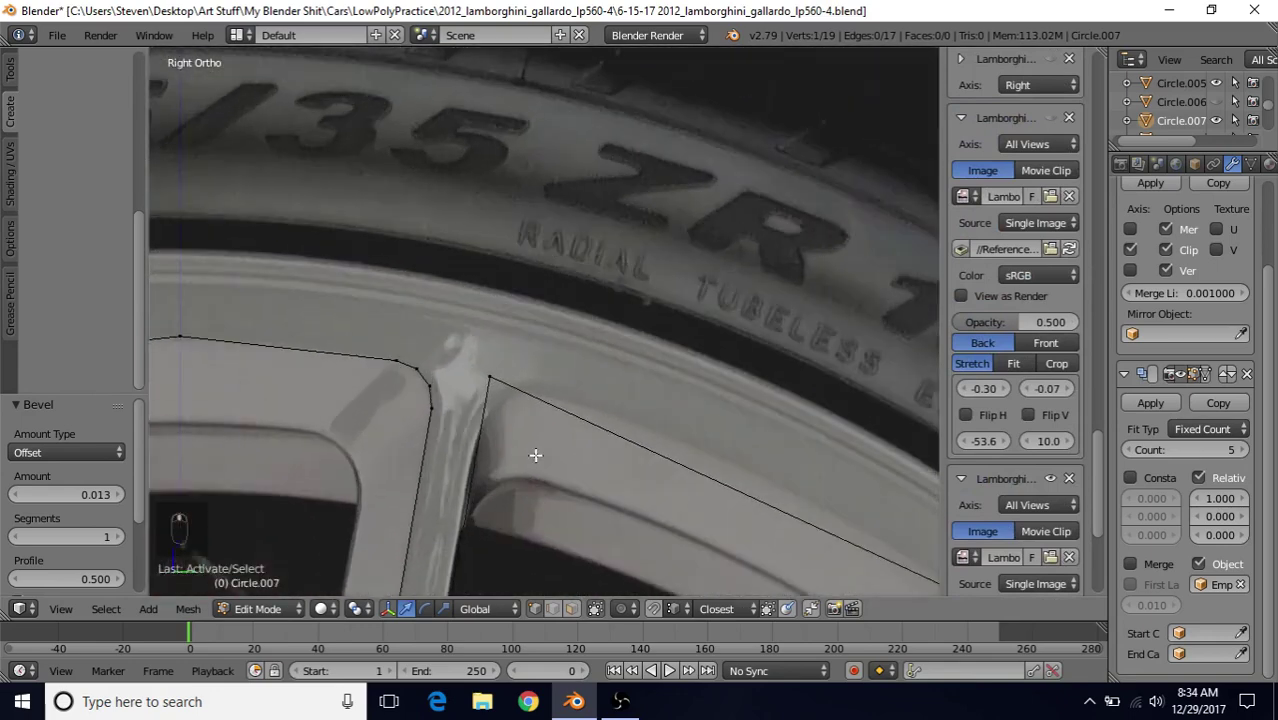
right_click(489, 377)
shift+middle_drag(529, 415, 552, 333)
key(ctrl+shift+b)
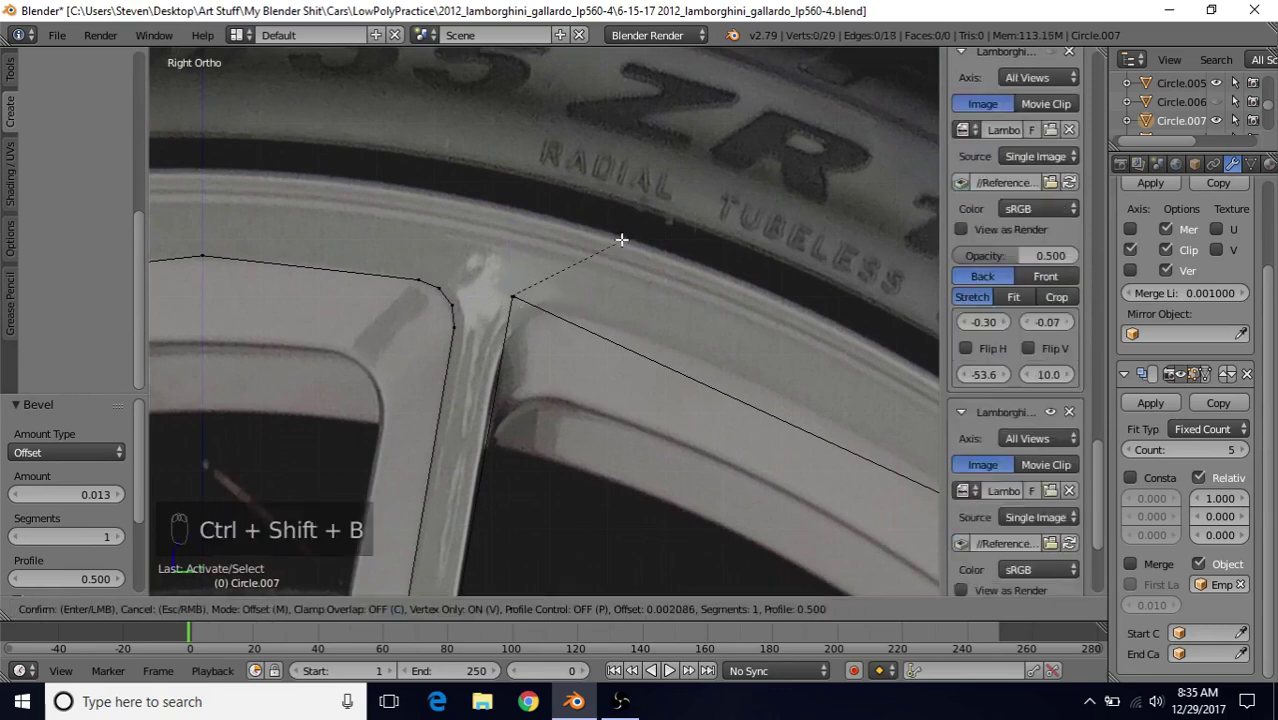
scroll(637, 216, up, 1)
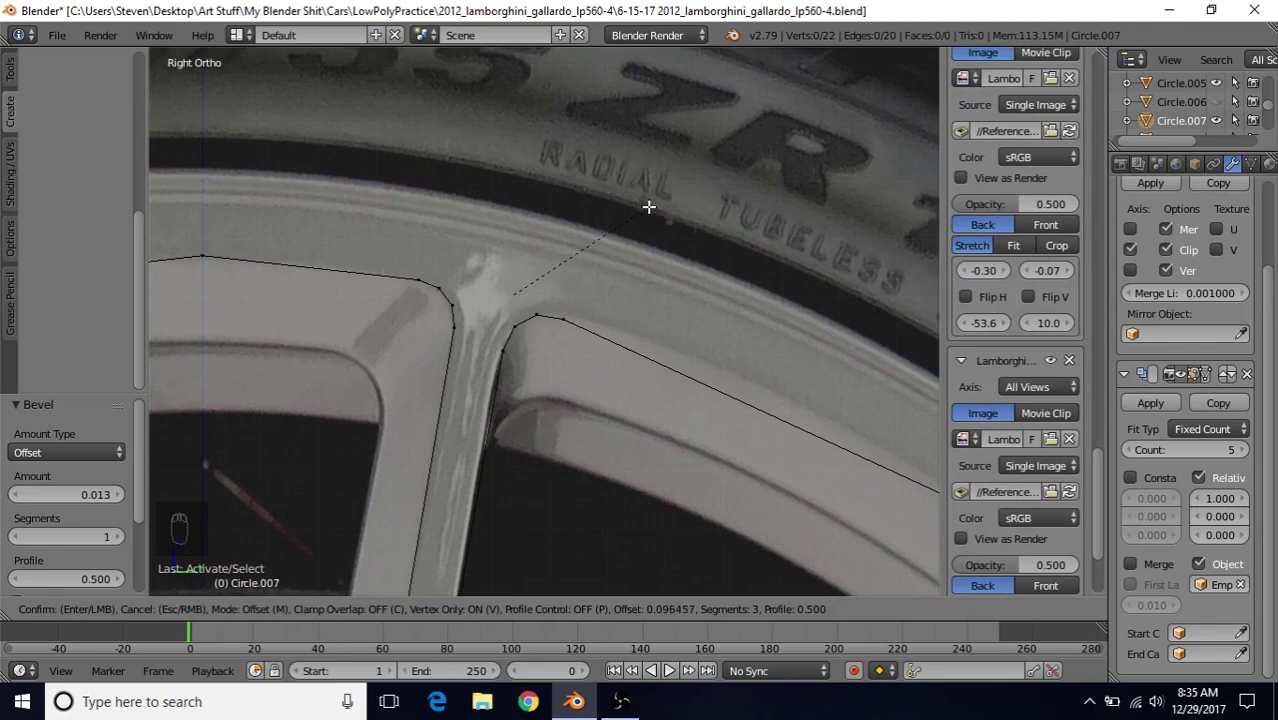
right_click(650, 206)
- Add one loop cut midway along the edge following the rim and move the new vertex 0.021 in Y and 0.039 in Z
shift+middle_drag(687, 412, 536, 280)
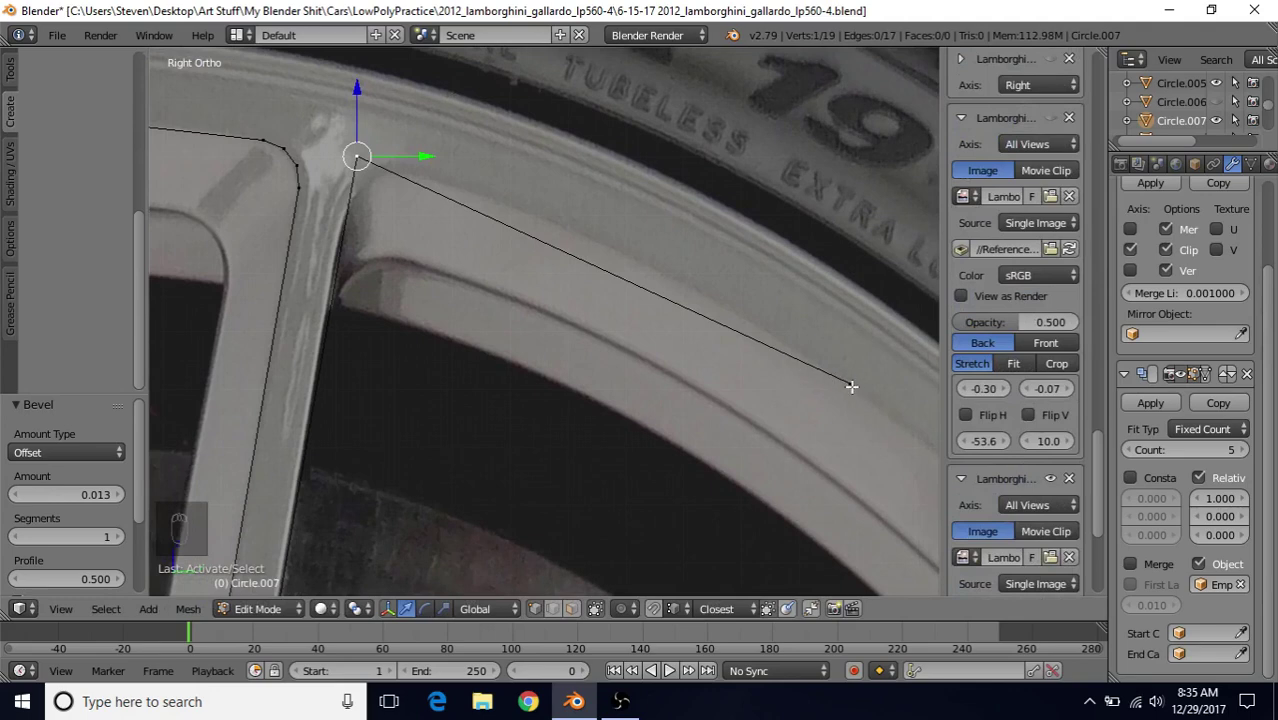
scroll(580, 360, up, 1)
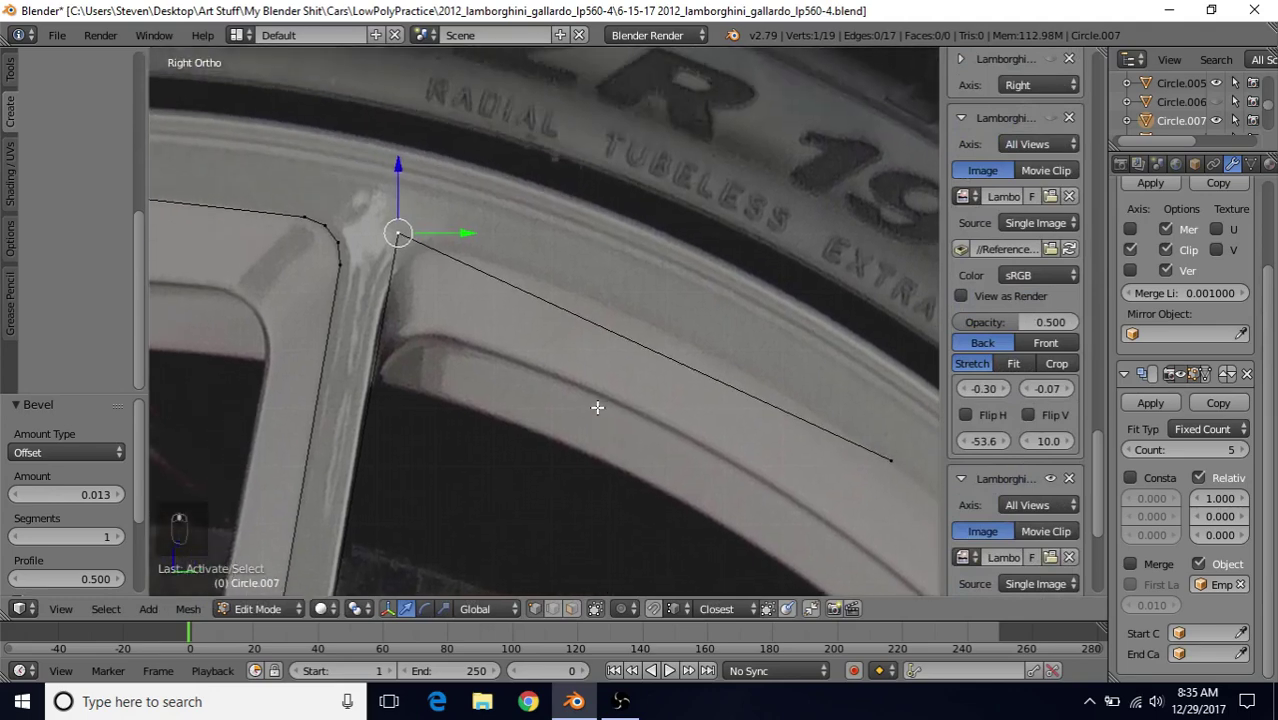
scroll(650, 358, up, 2)
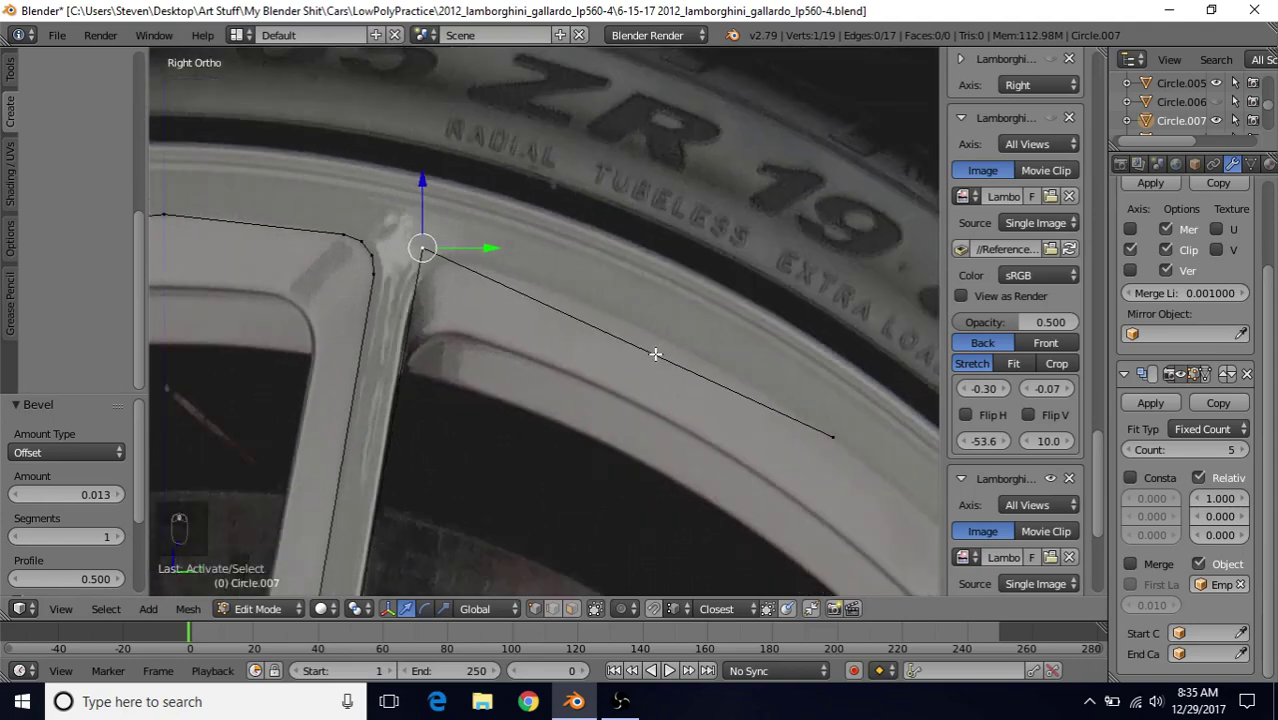
key(ctrl+r)
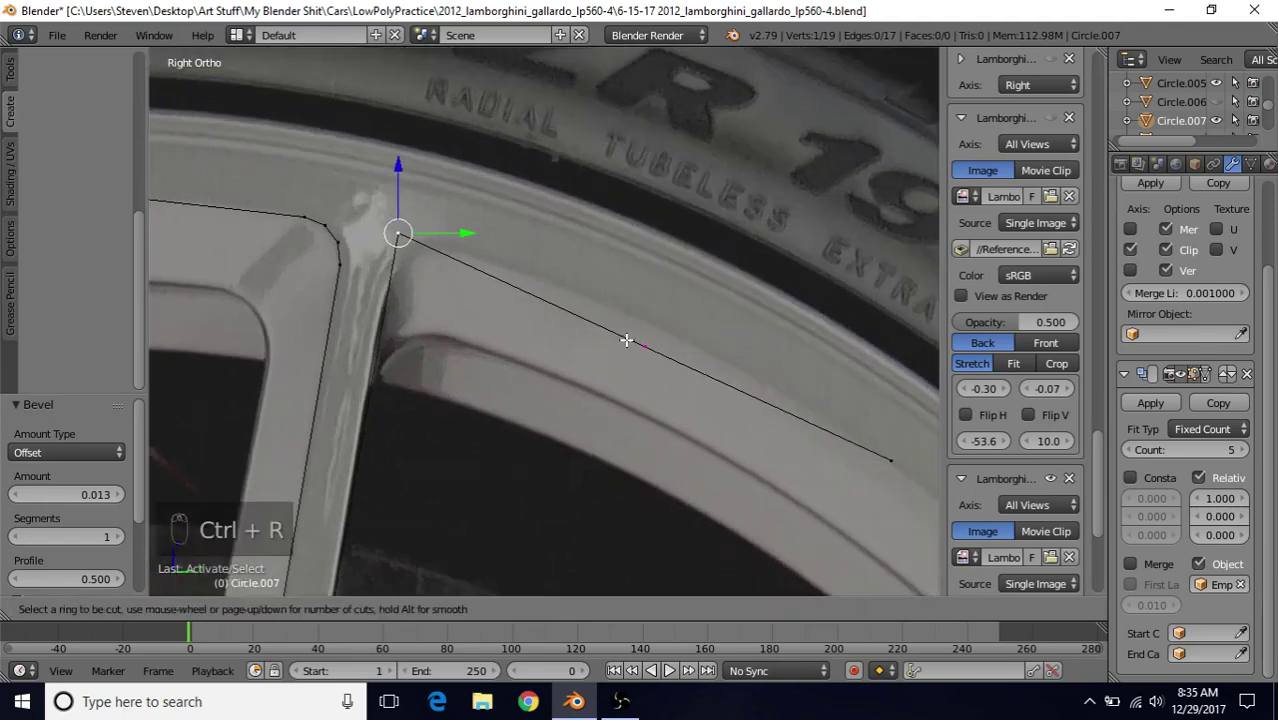
click(626, 341)
right_click(626, 341)
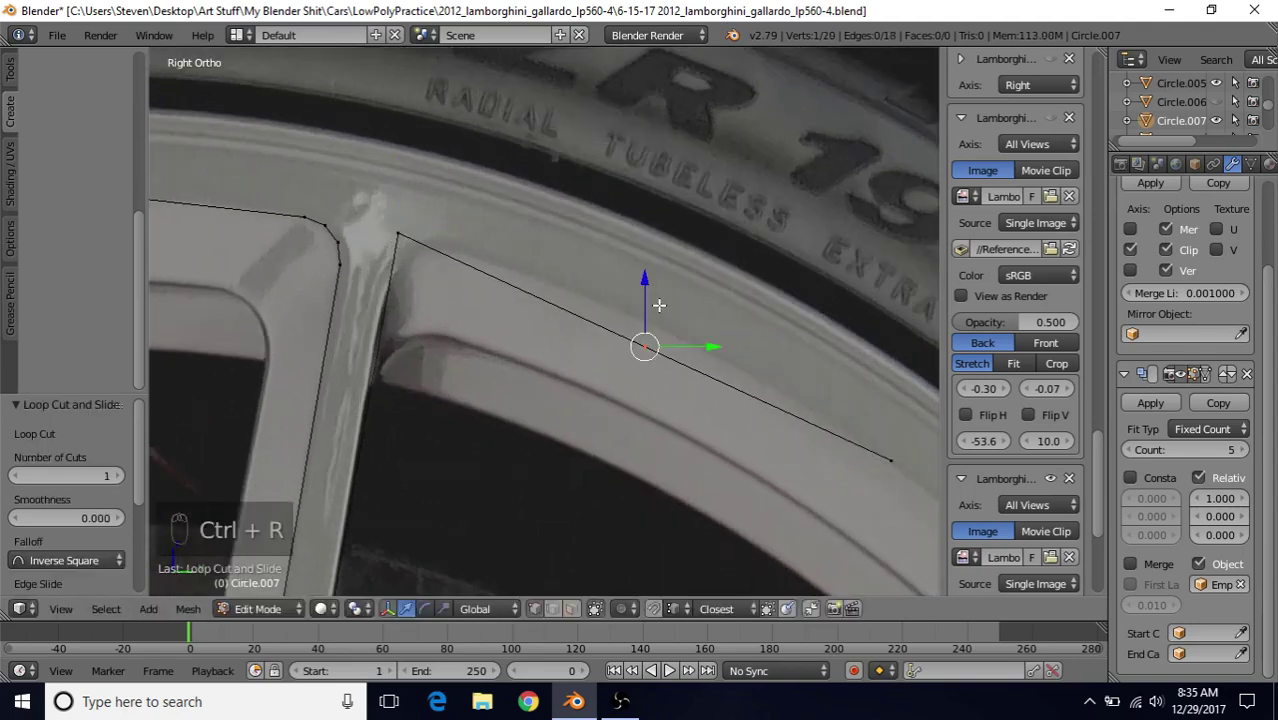
key(g)
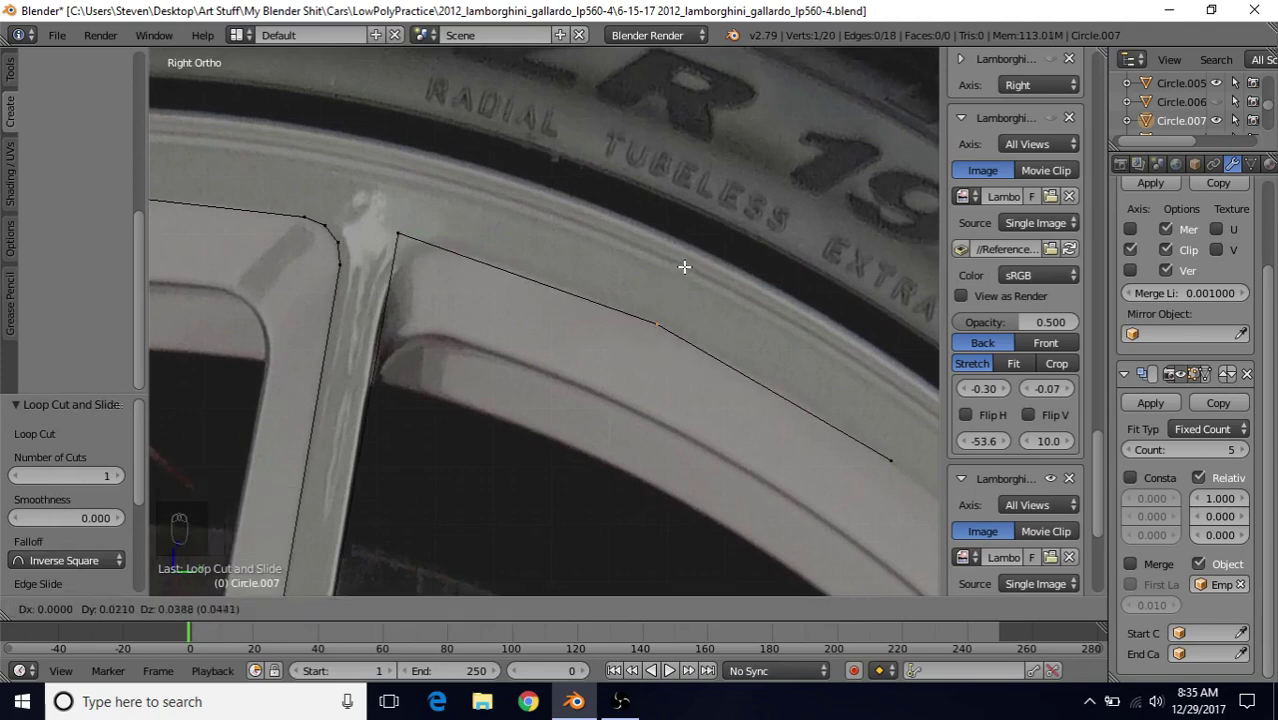
click(684, 267)
scroll(522, 288, up, 2)
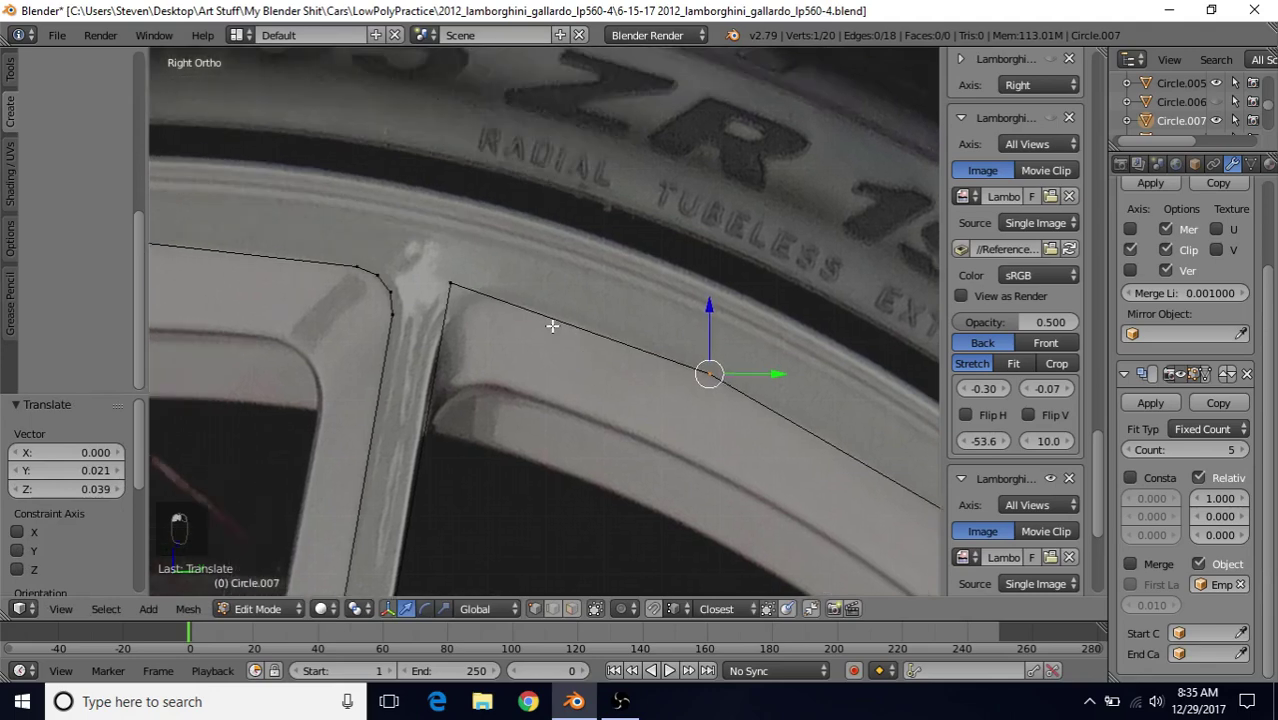
right_click(437, 274)
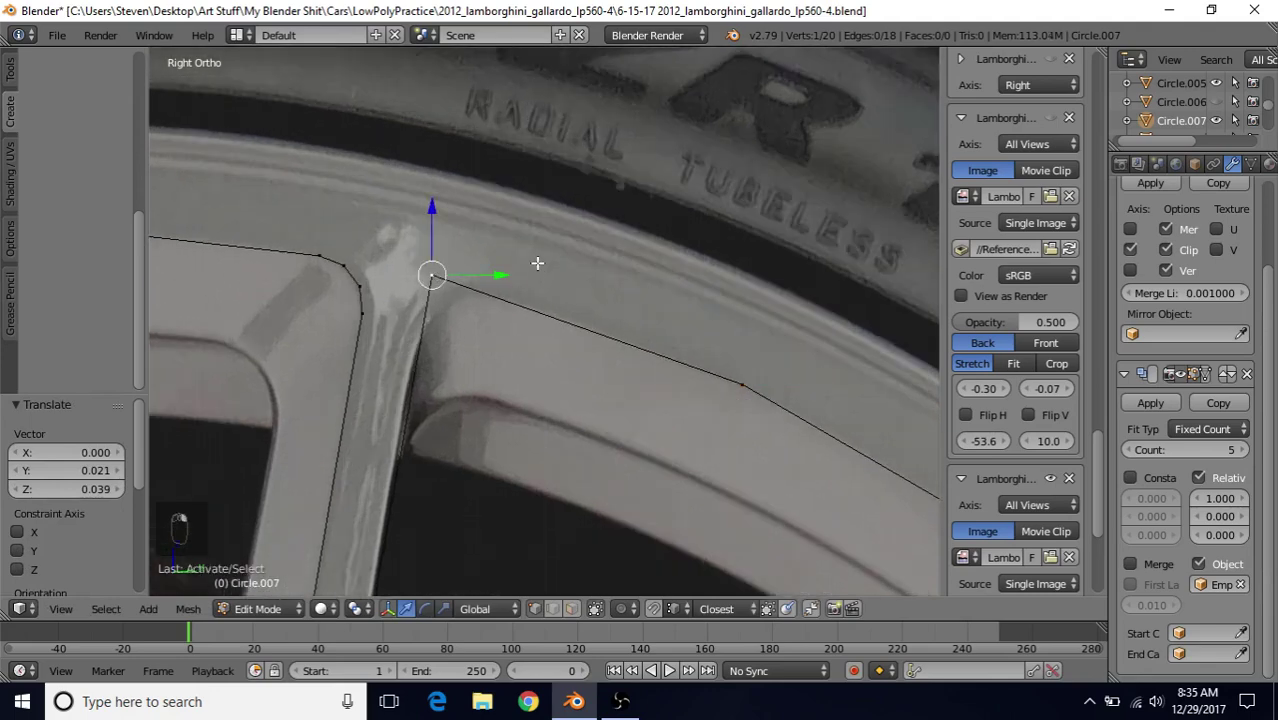
key(ctrl+shift+b)
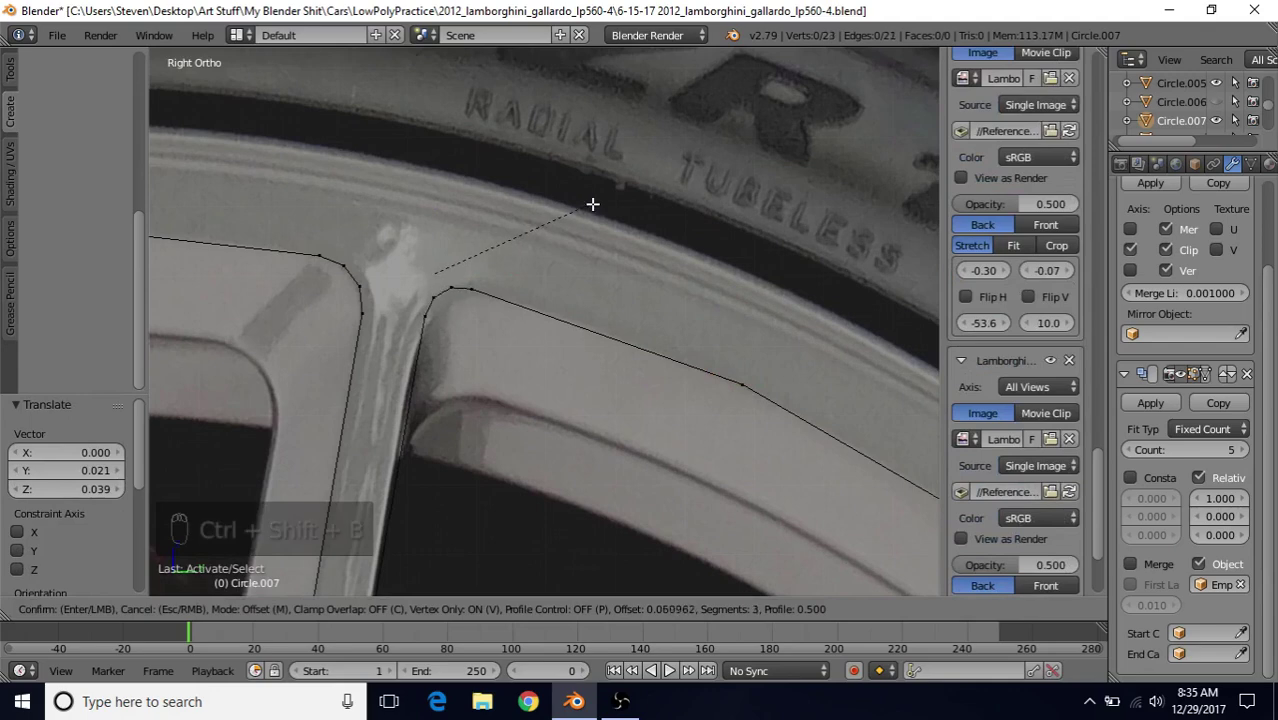
scroll(597, 206, up, 1)
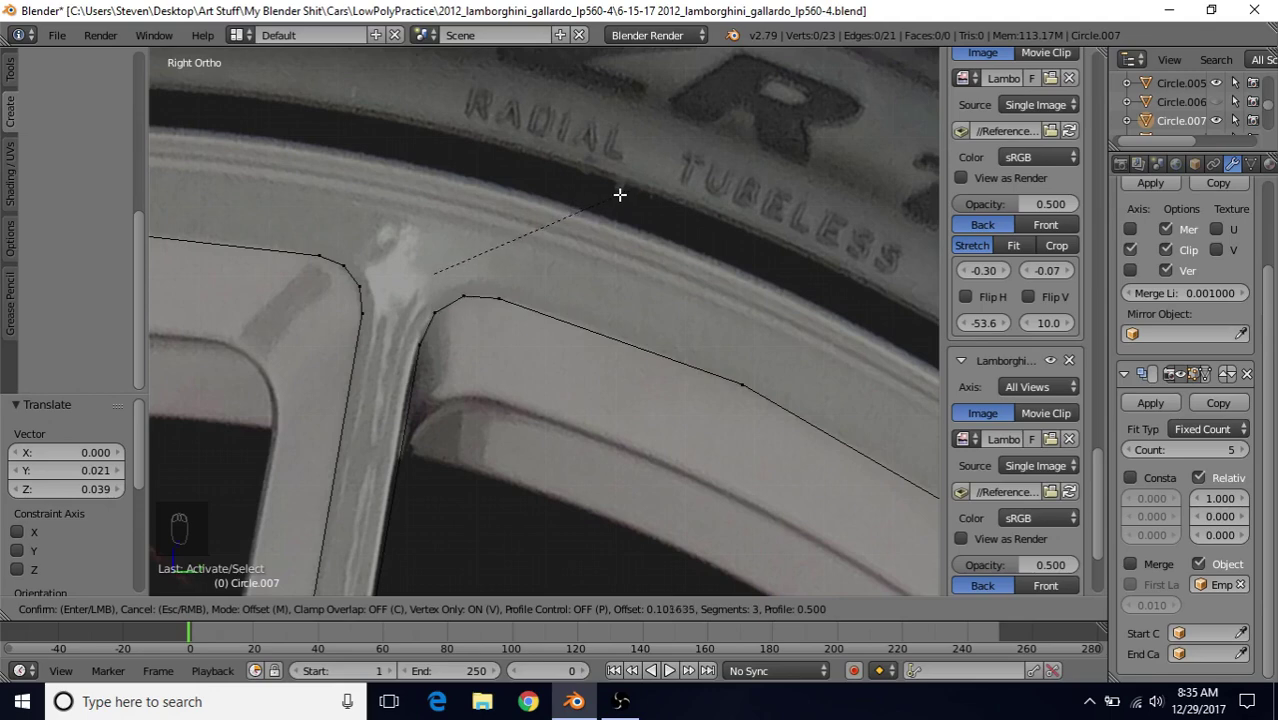
right_click(619, 194)
scroll(537, 380, down, 2)
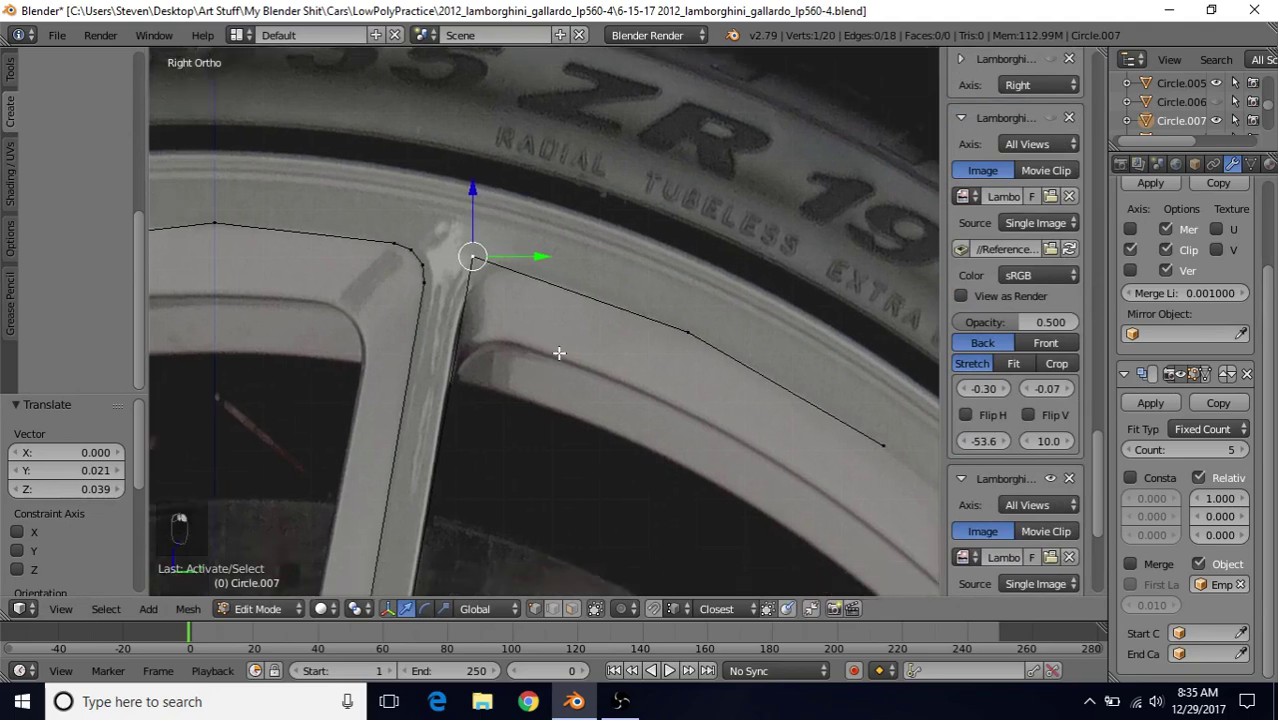
scroll(558, 350, up, 1)
scroll(447, 293, up, 1)
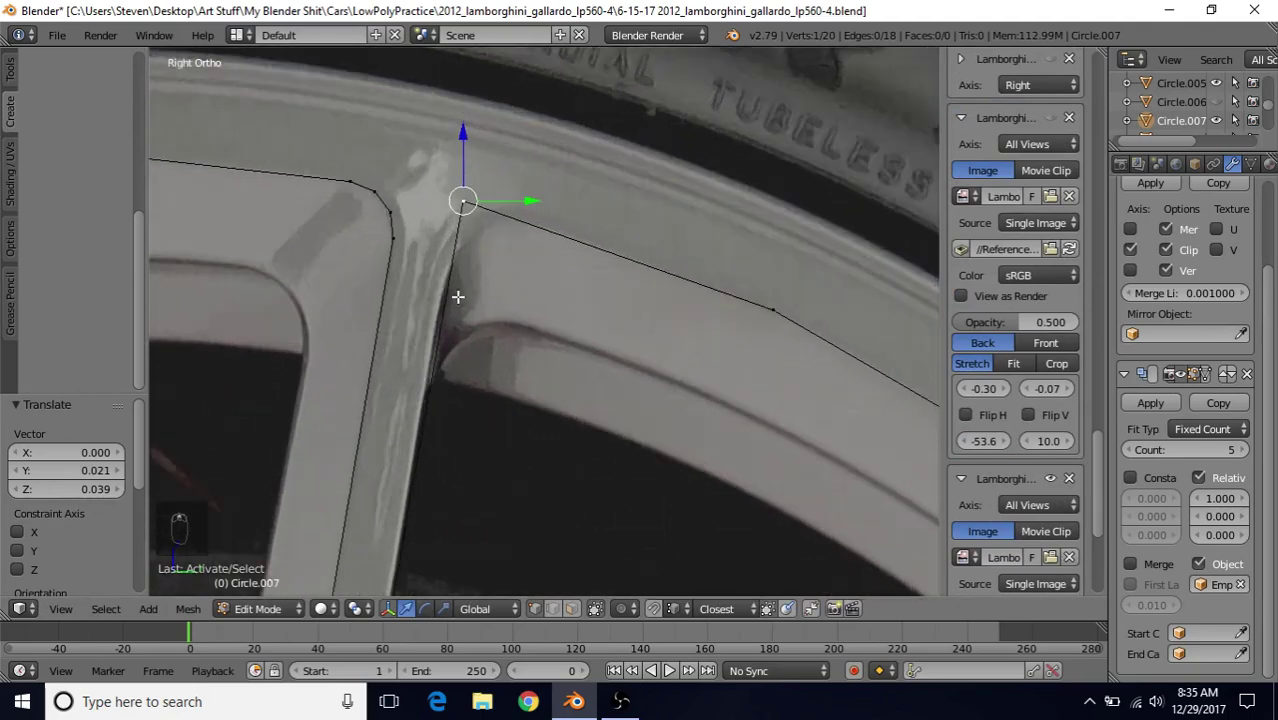
key(ctrl+r)
right_click(457, 178)
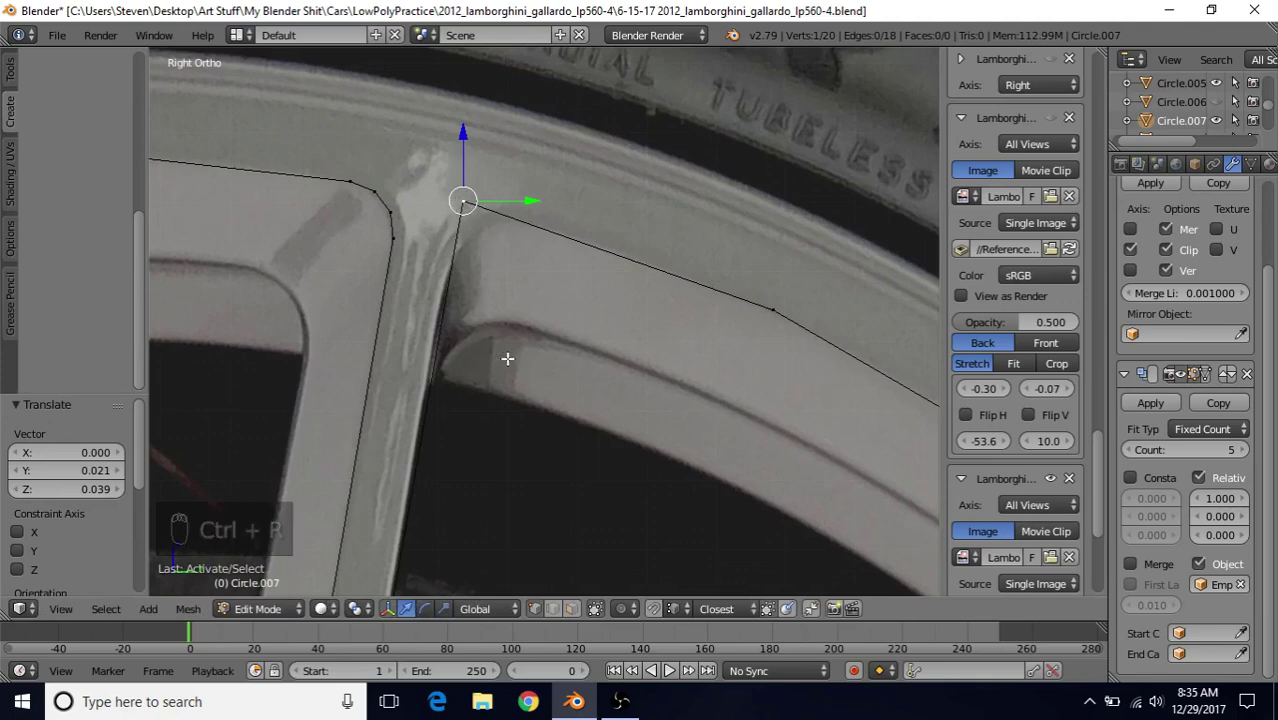
key(ctrl+shift+b)
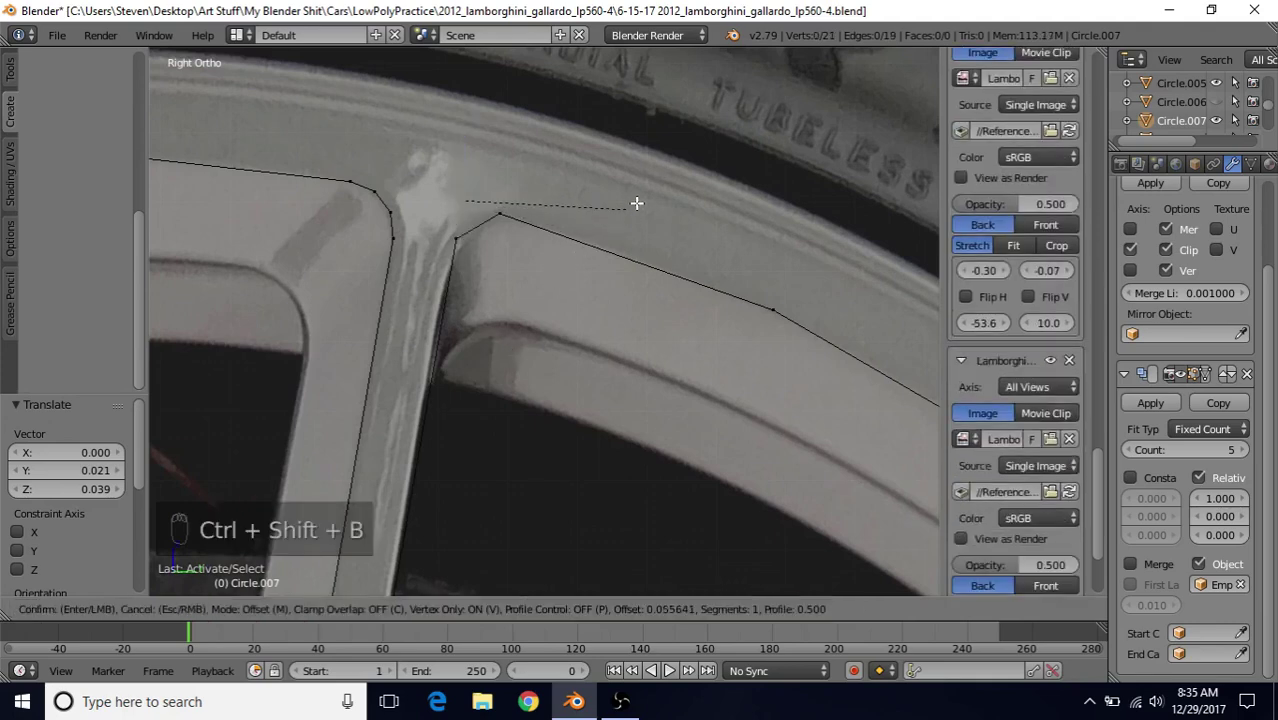
key(Escape)
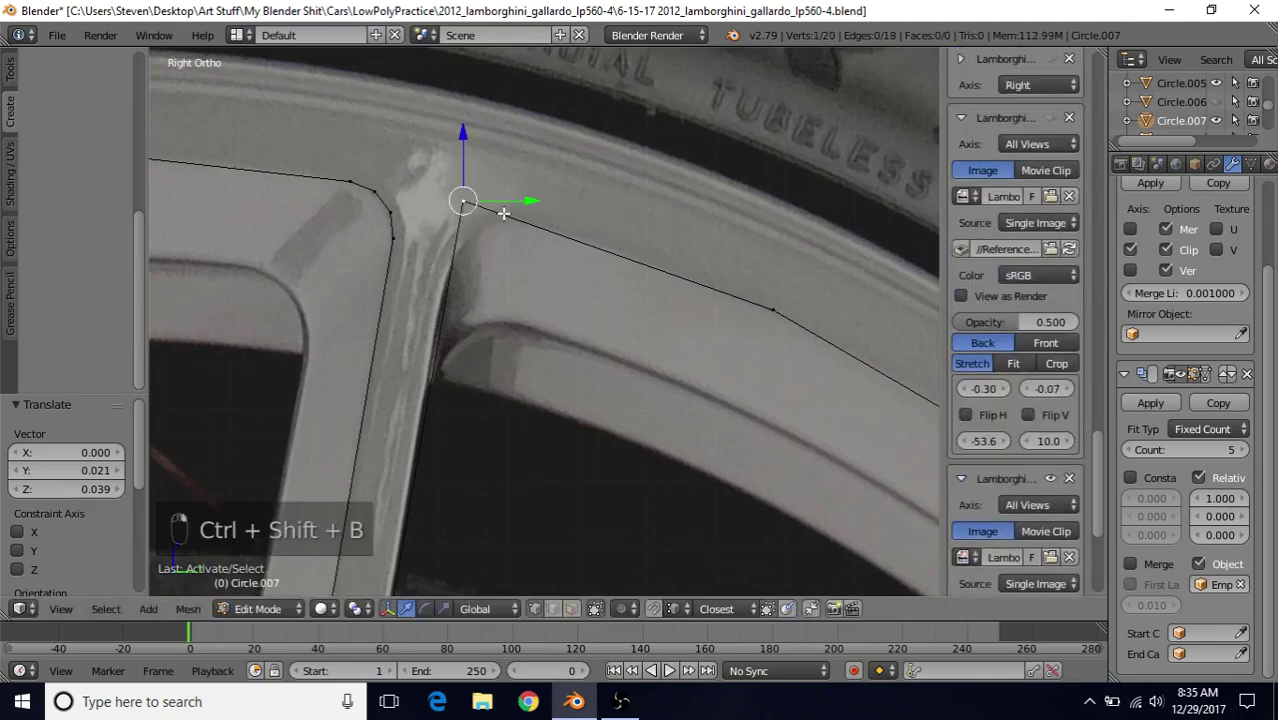
- Add one loop cut on the spoke's side edge, slide its vertex toward the rim corner by factor 0.796, and move it -0.007 along Y
scroll(519, 406, down, 1)
shift+scroll(565, 331, down, 2)
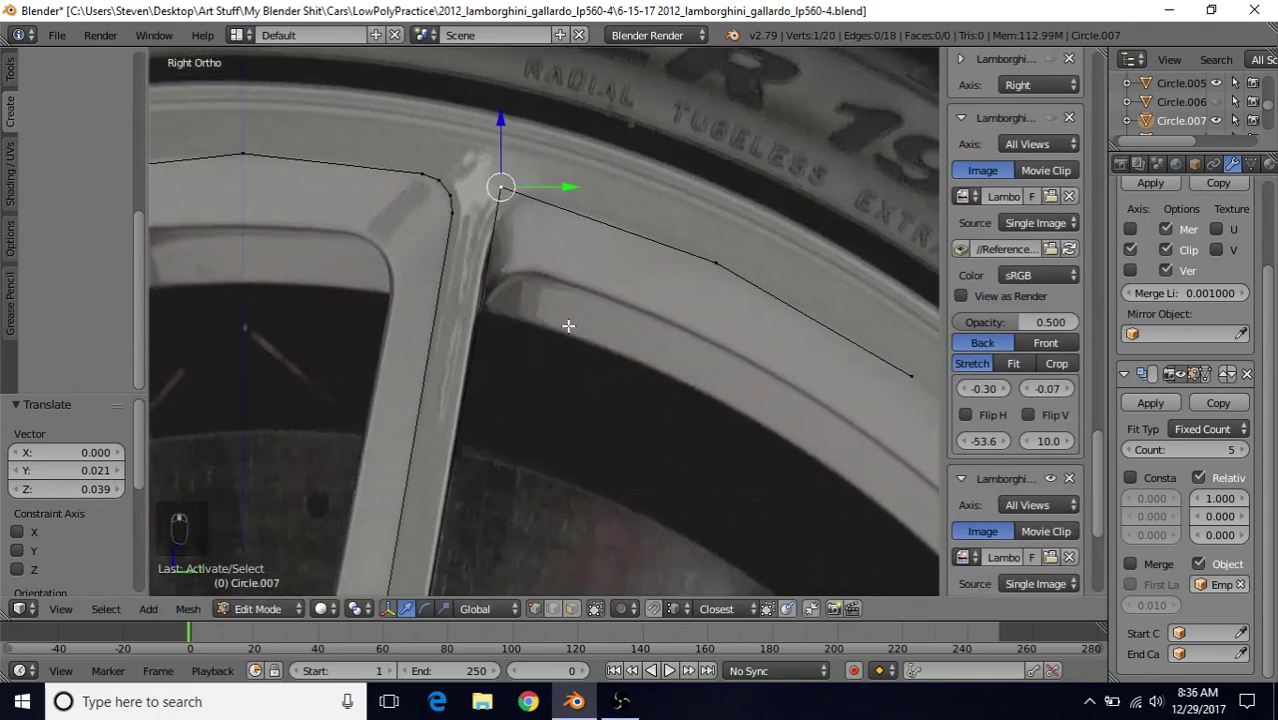
scroll(565, 331, up, 1)
key(ctrl+r)
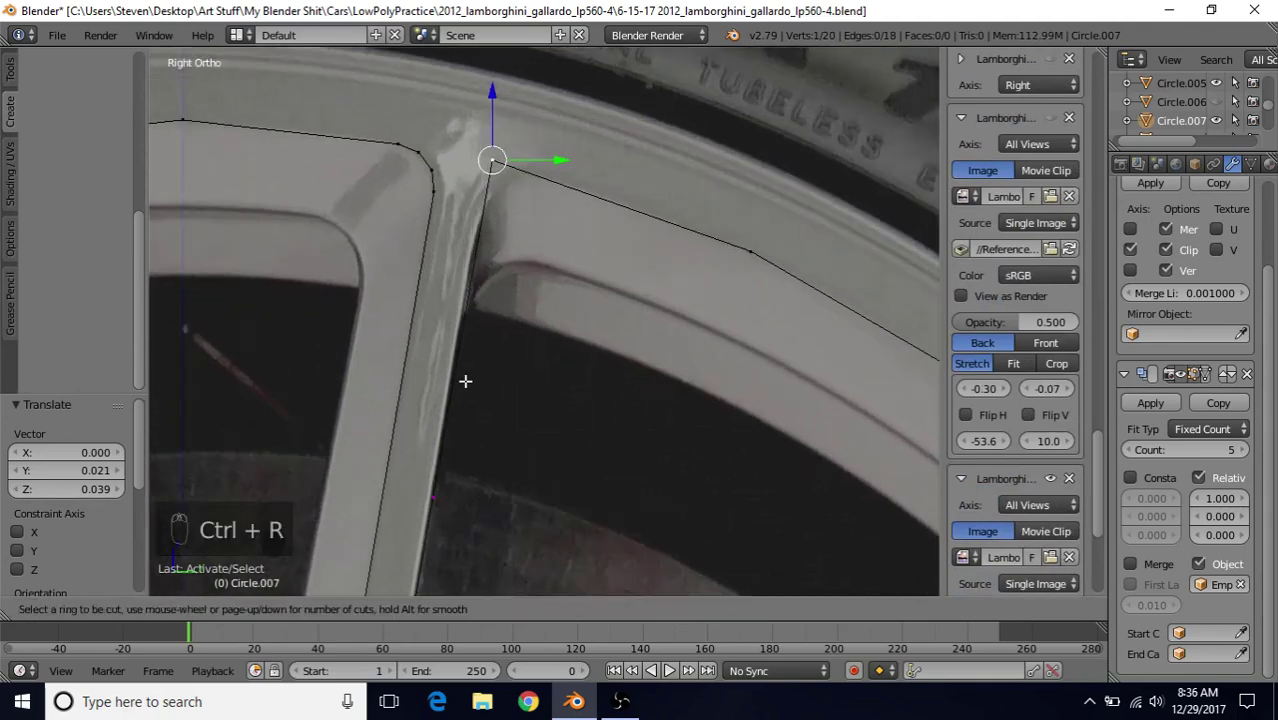
click(465, 381)
key(g)
key(g)
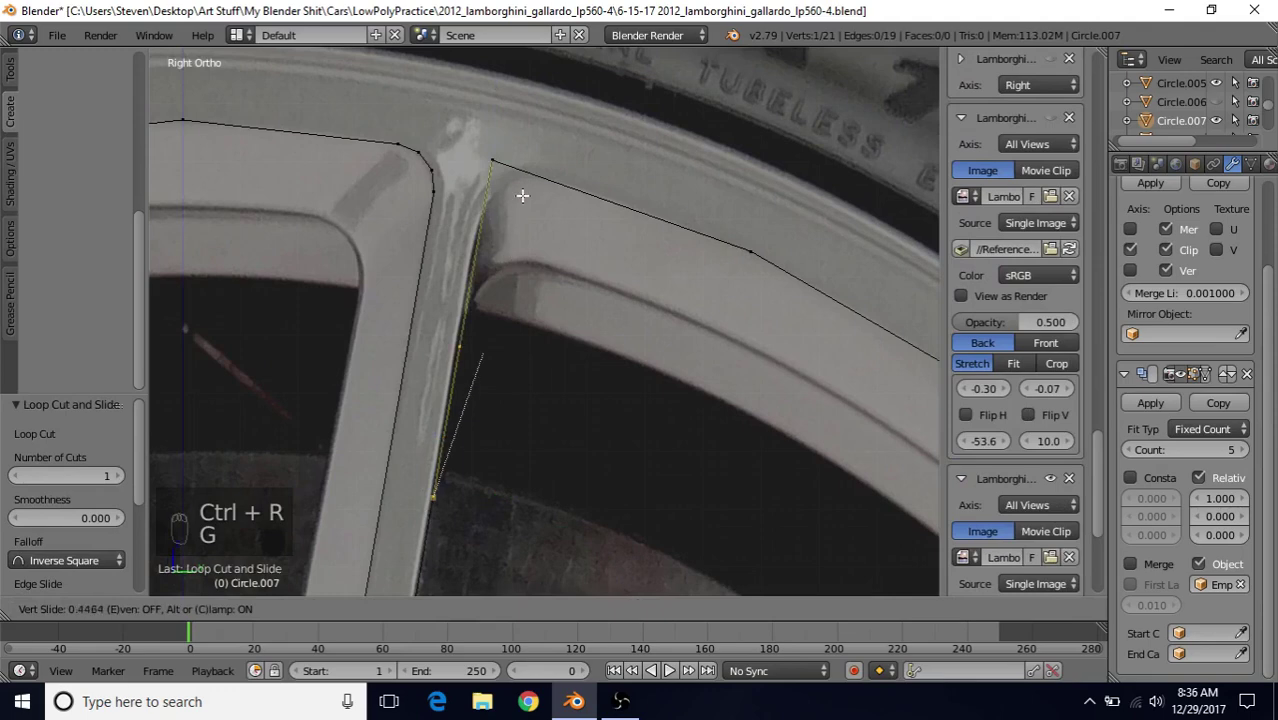
click(535, 83)
scroll(544, 235, up, 2)
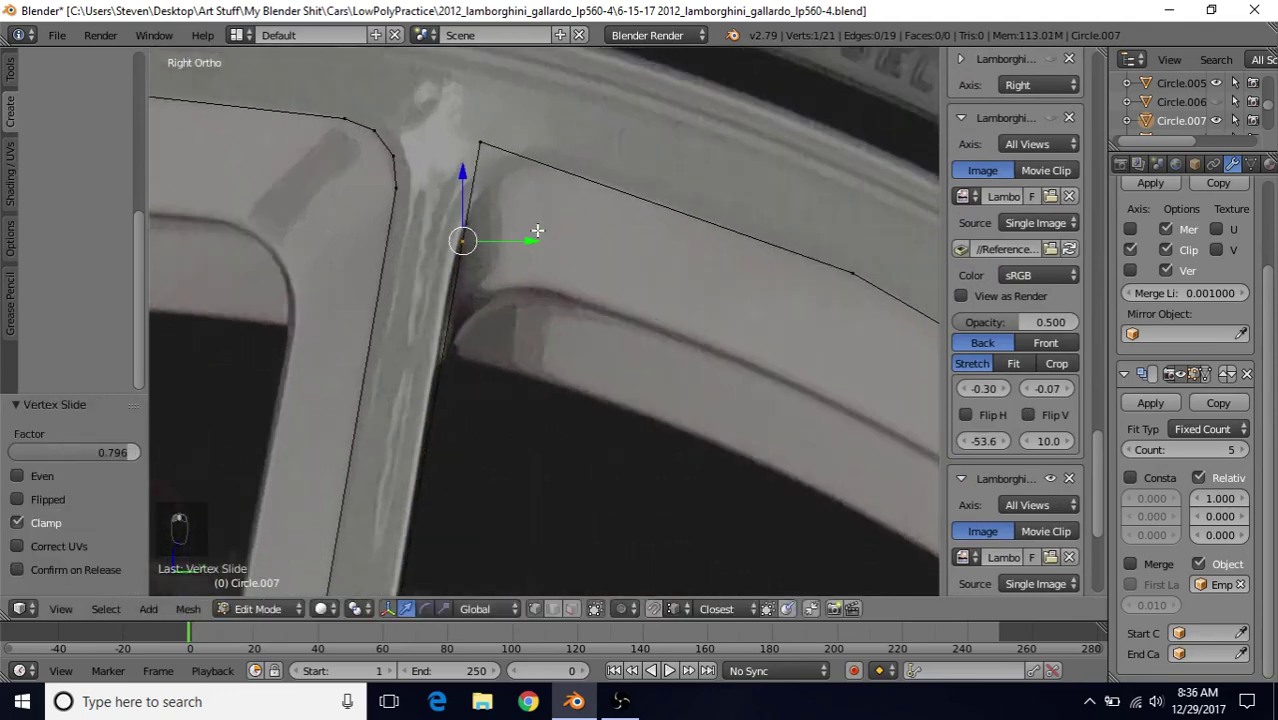
drag(528, 239, 520, 240)
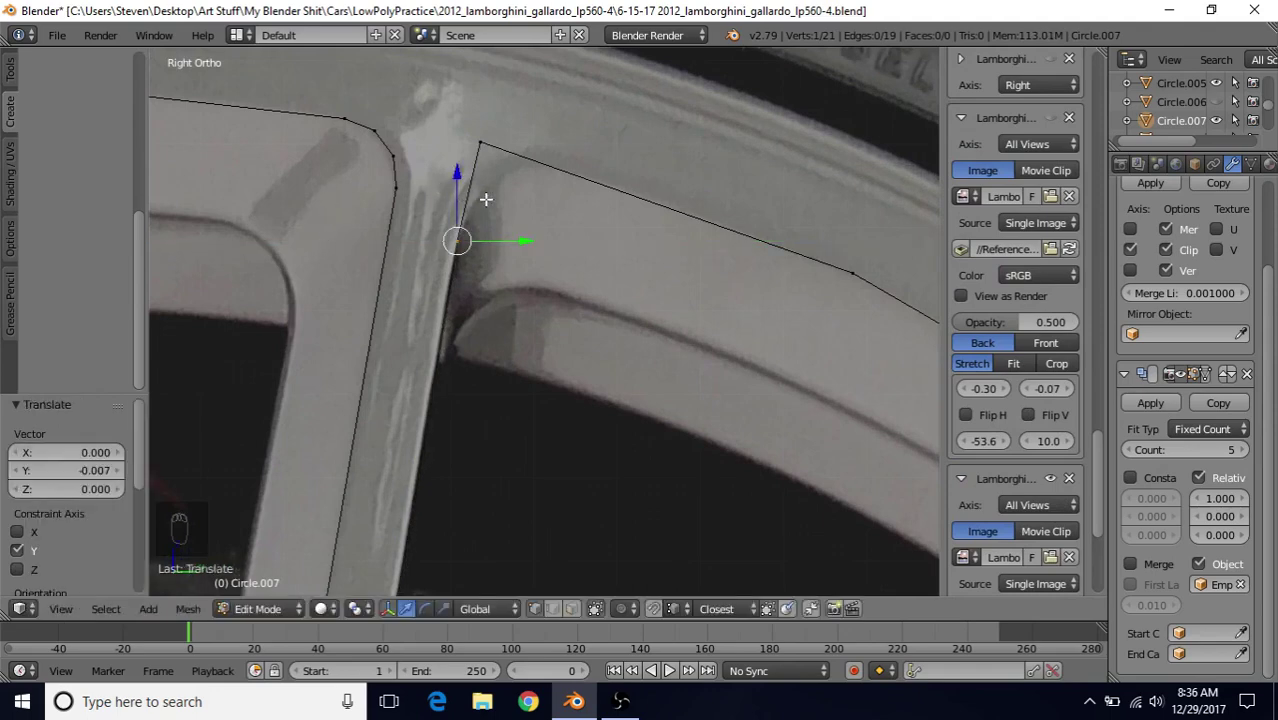
- Bevel the sharp corner vertex where the spoke's side edge meets the rim by 0.107 with 3 segments, vertex only
right_click(481, 145)
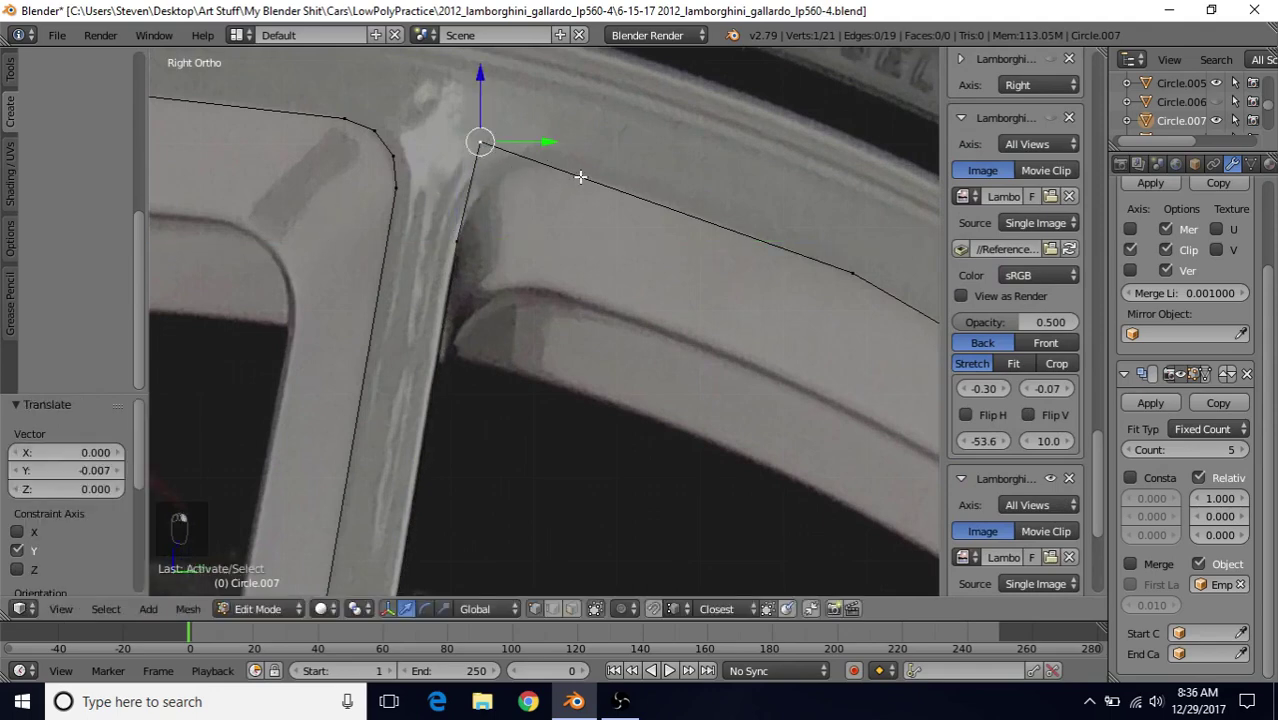
key(ctrl+shift+b)
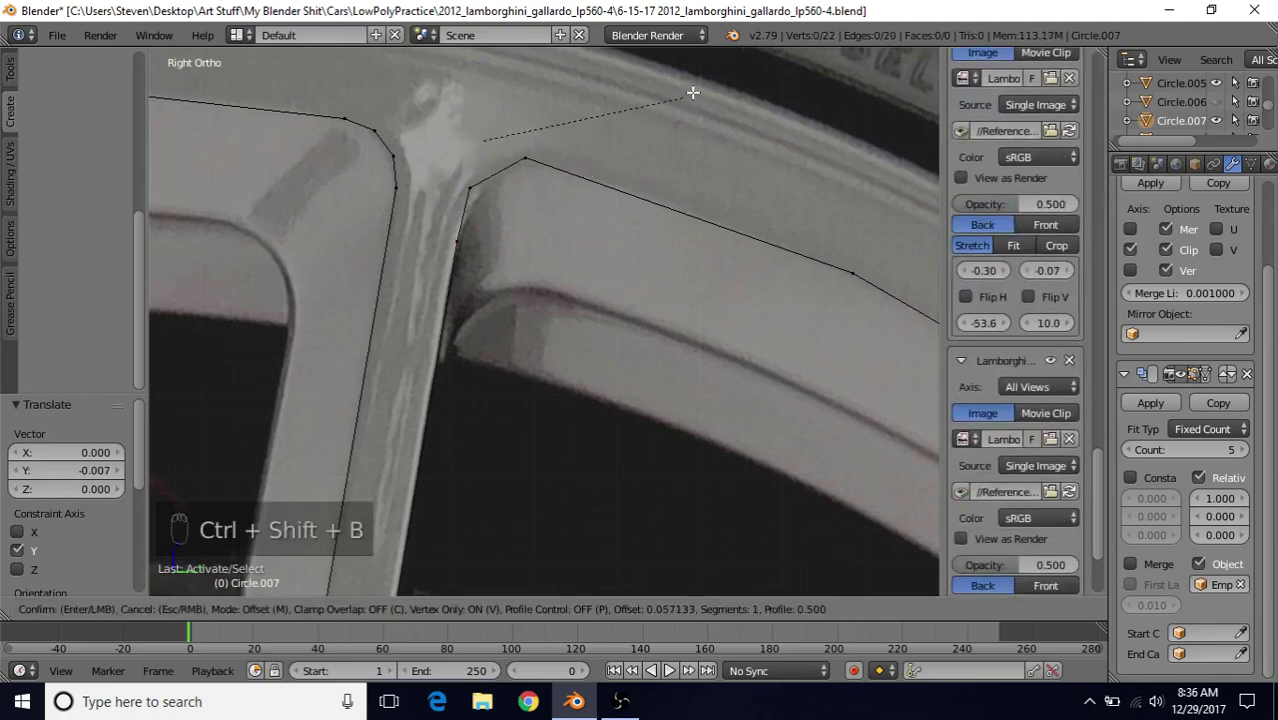
scroll(700, 85, up, 2)
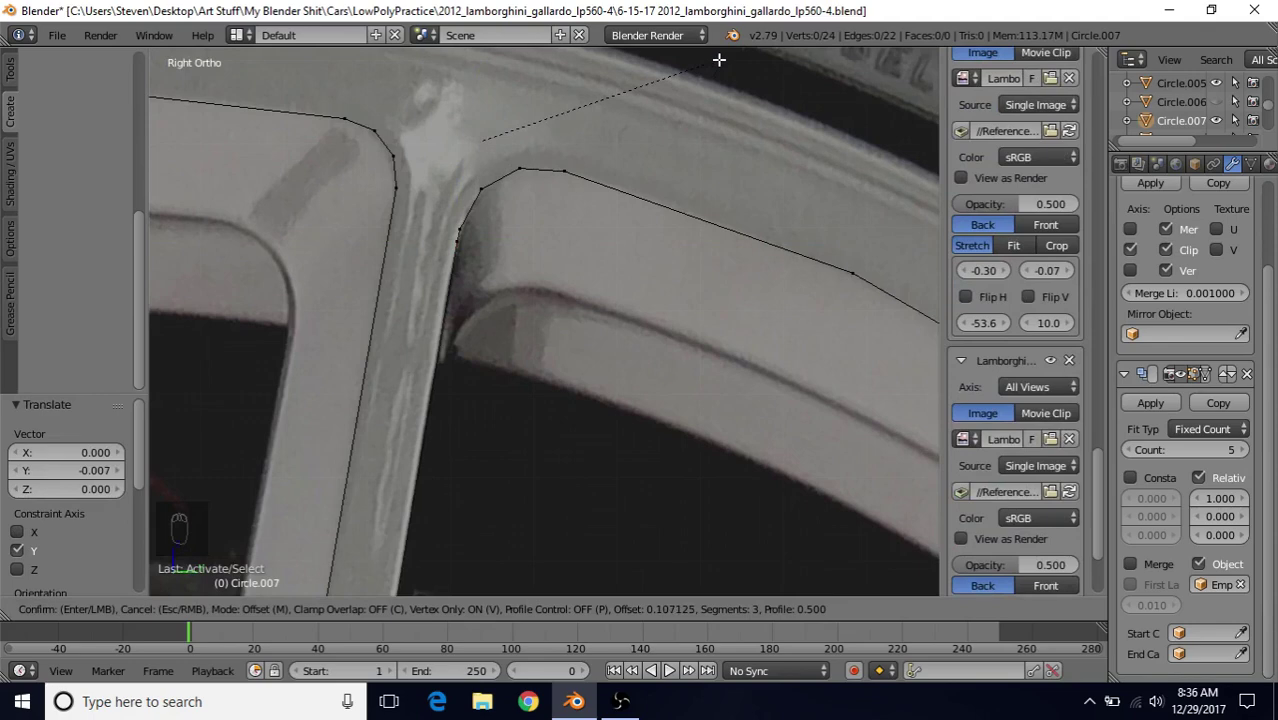
click(718, 60)
- Merge the two close vertices at the spoke end of the rounded corner onto the upper one using At Last, and clear the selection
scroll(485, 266, down, 3)
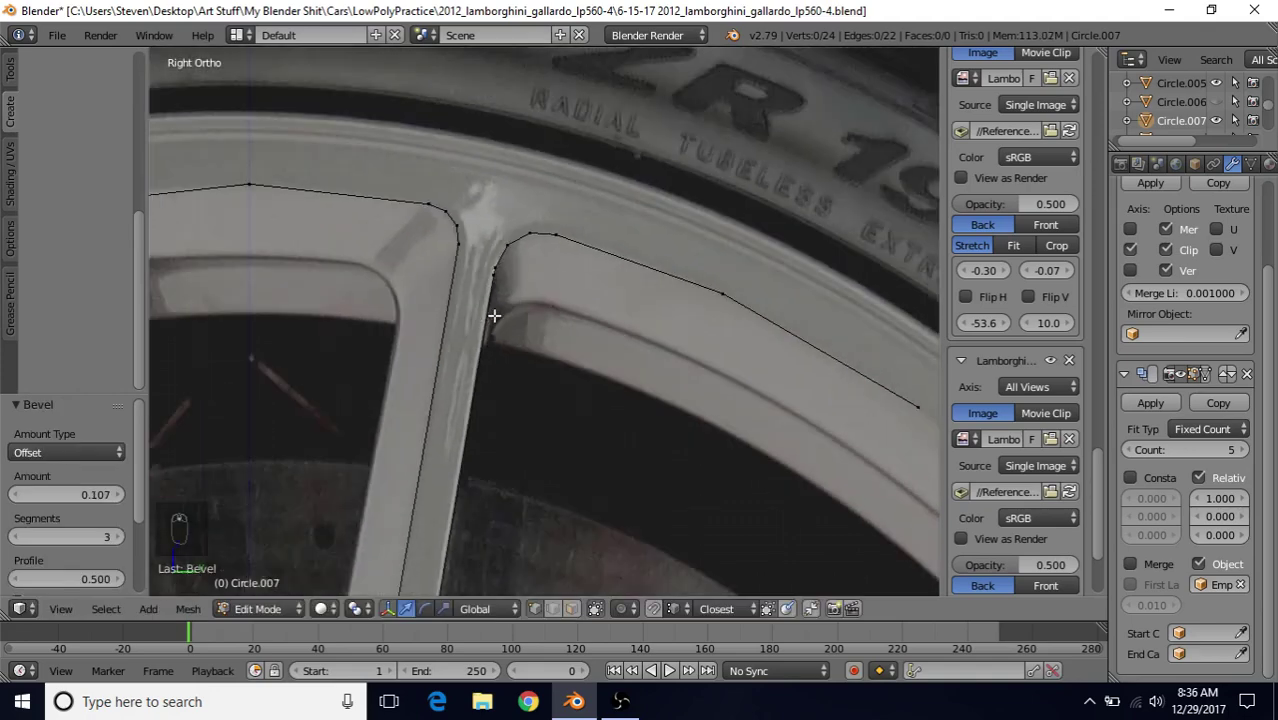
shift+middle_drag(494, 314, 543, 269)
scroll(543, 269, up, 3)
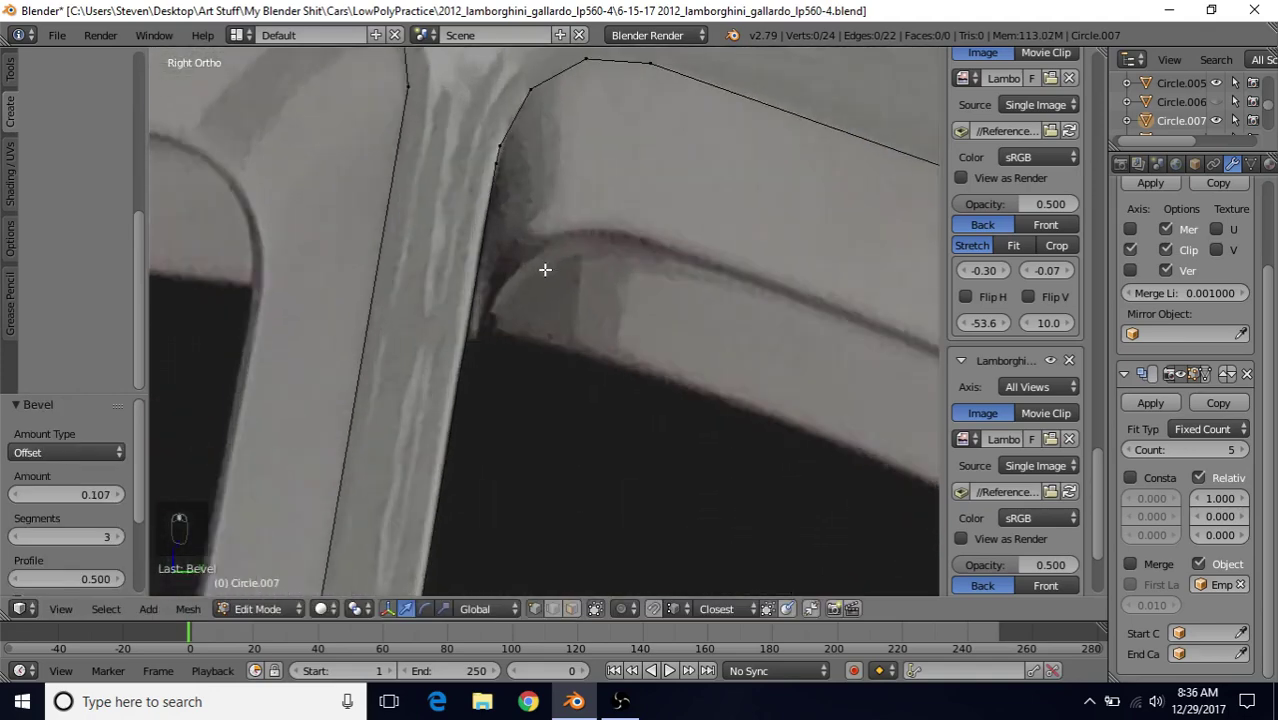
right_click(493, 168)
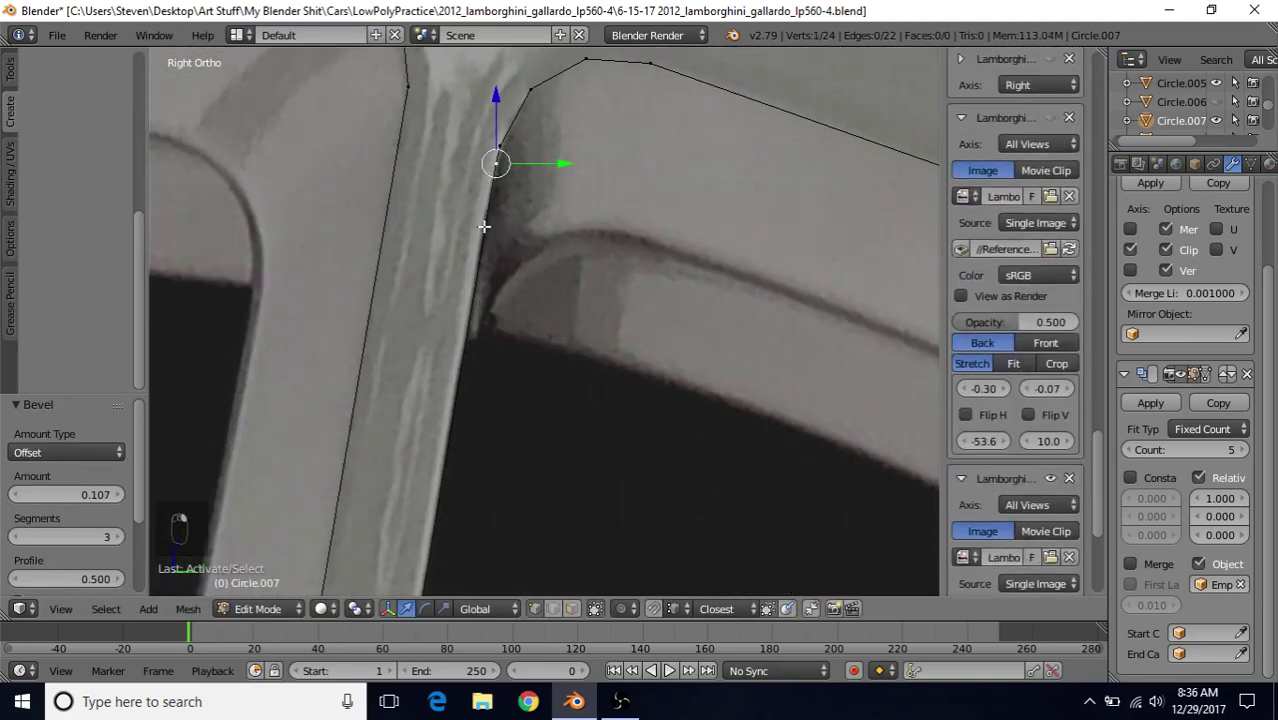
shift+right_click(503, 143)
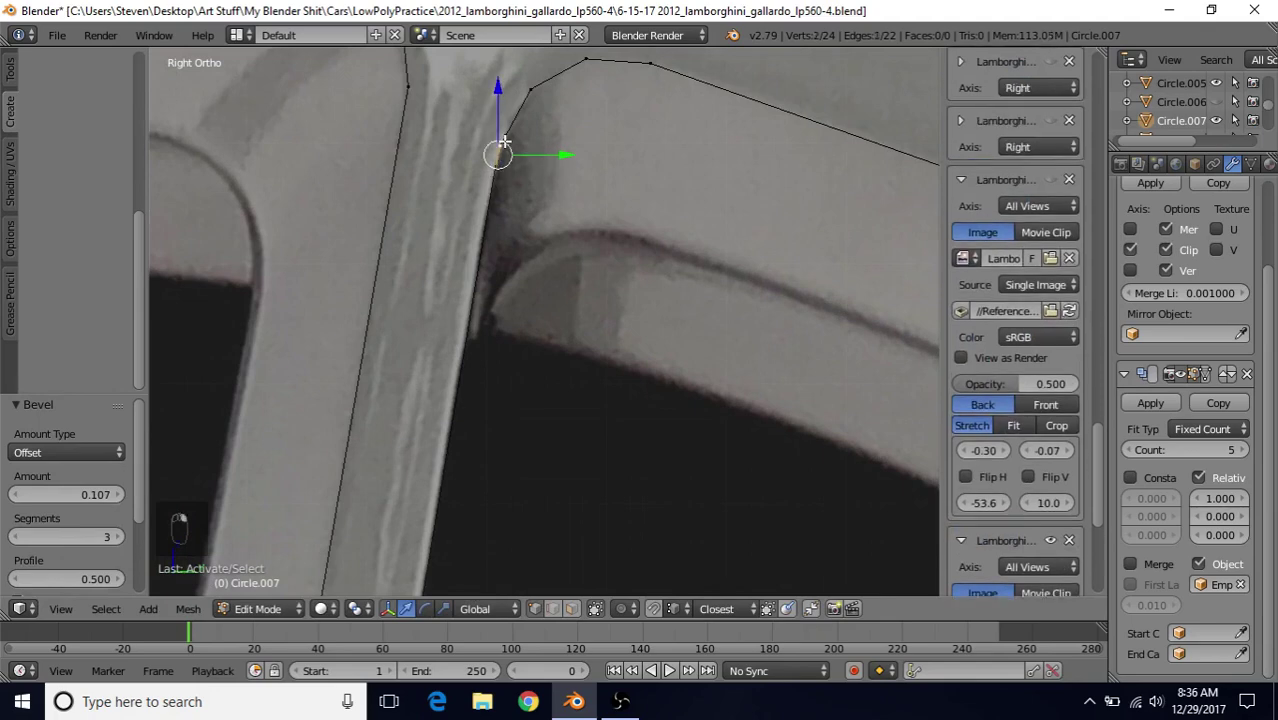
key(alt+m)
click(487, 88)
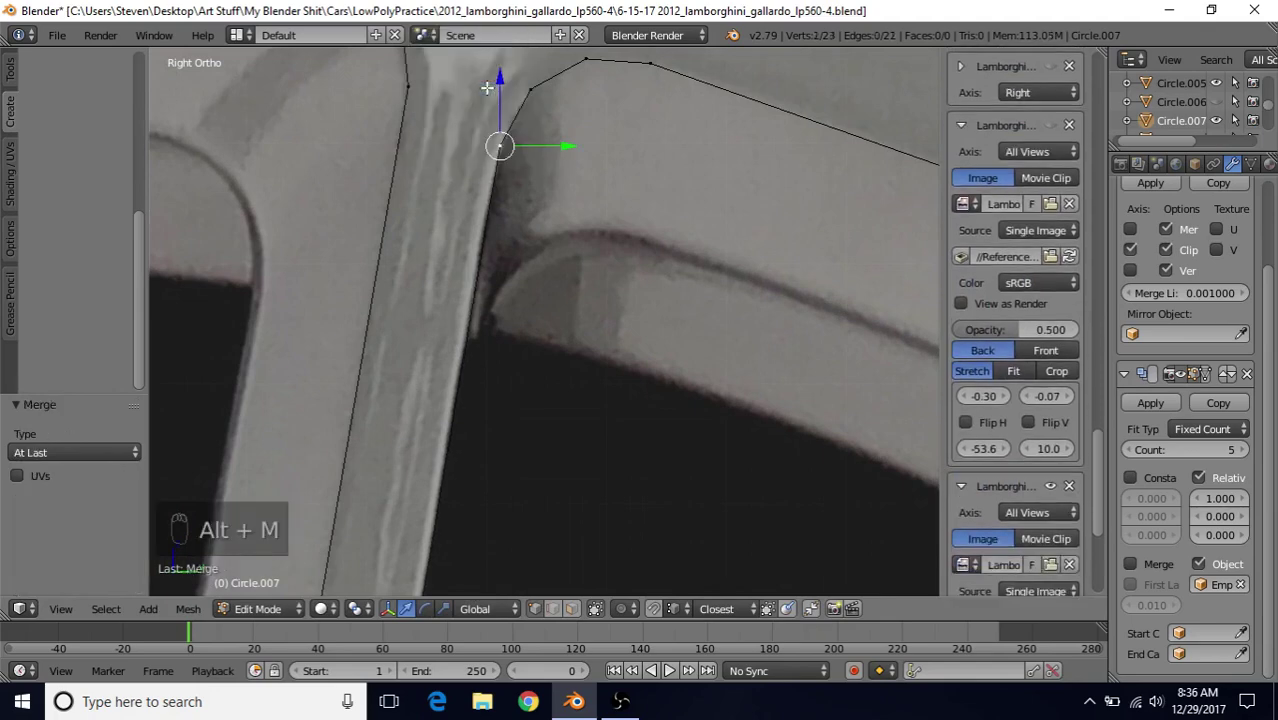
scroll(478, 233, down, 2)
key(a)
- Add one loop cut midway along the central opening's outer edge and move the new vertex 0.008 along Z
scroll(478, 233, down, 4)
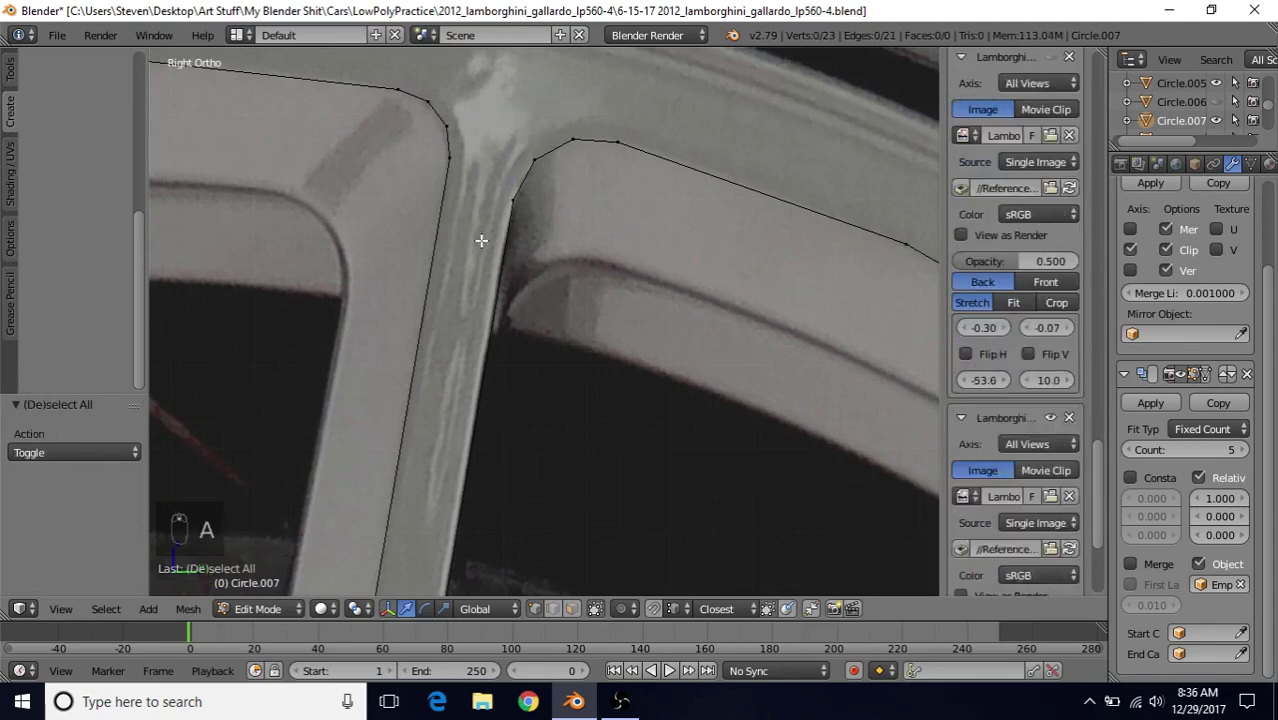
key(Tab)
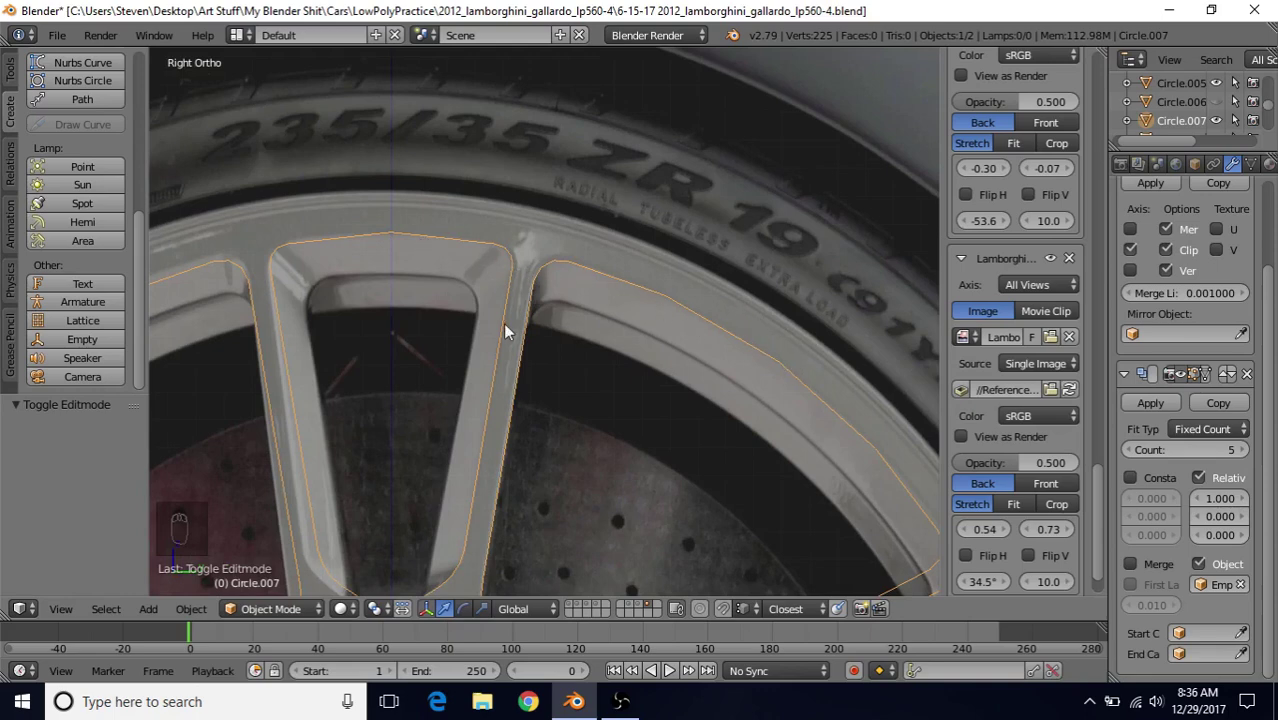
shift+middle_drag(492, 338, 519, 365)
key(Tab)
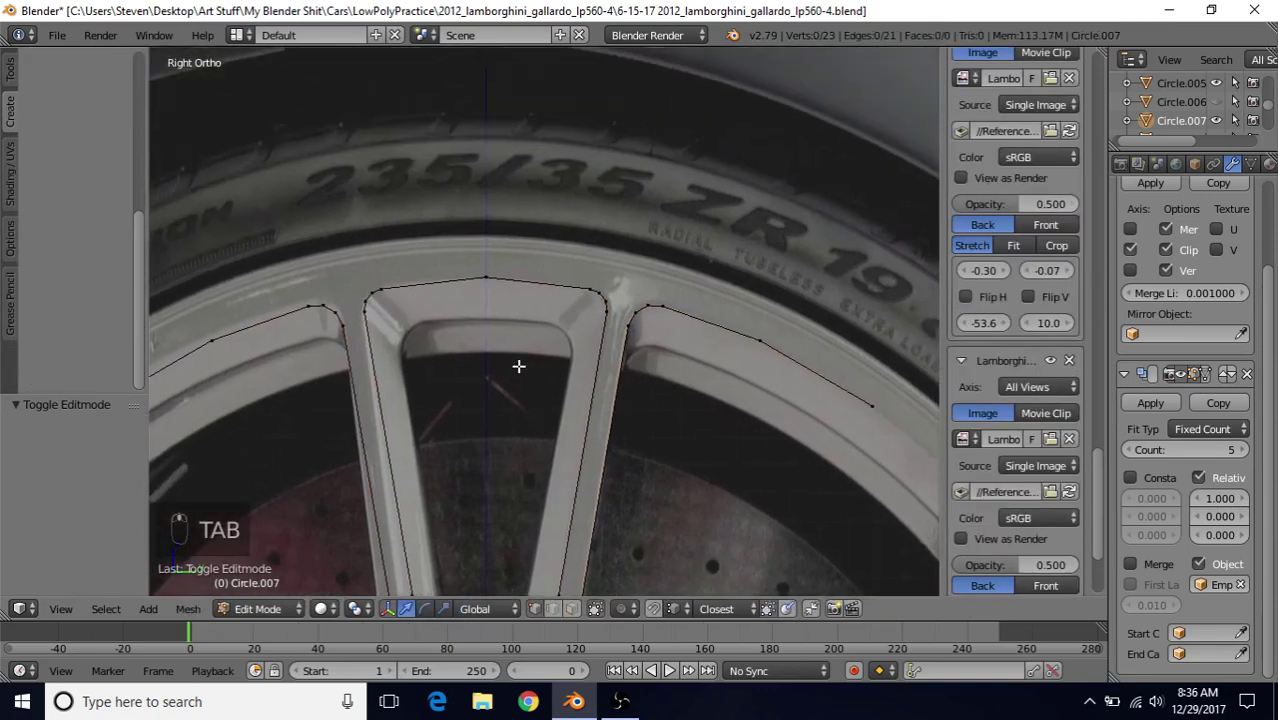
scroll(519, 365, up, 3)
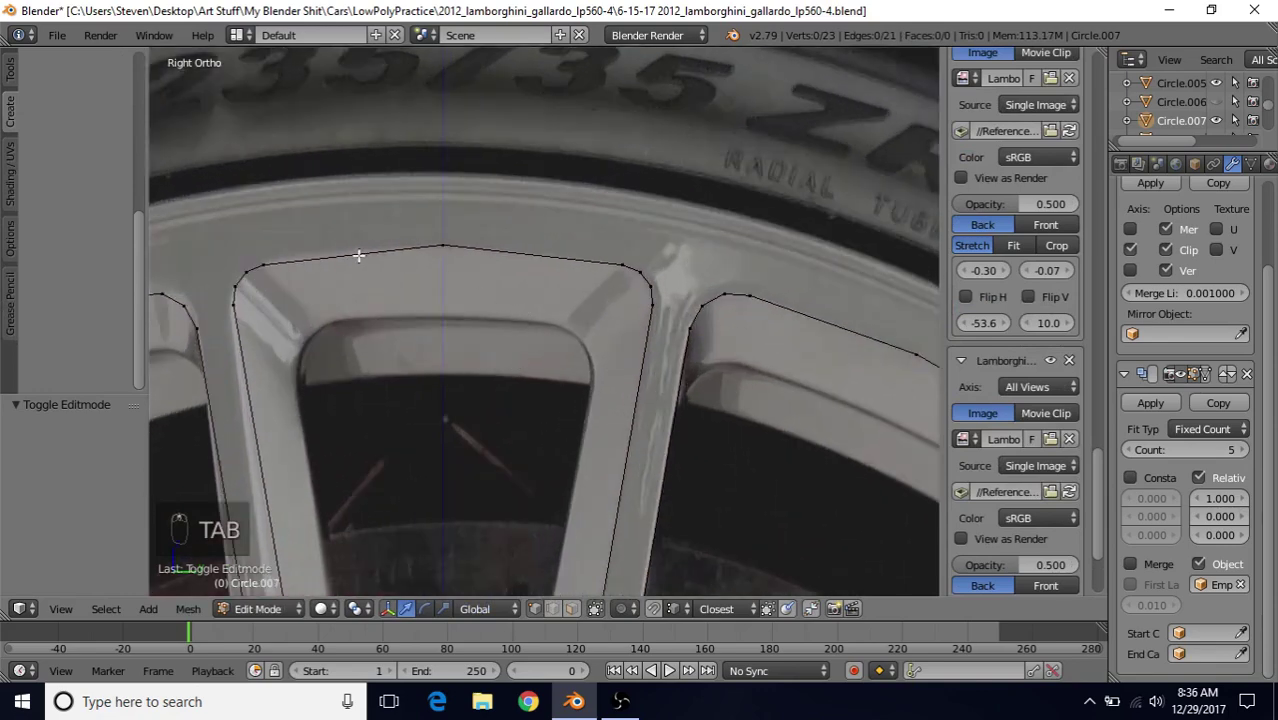
scroll(570, 304, up, 2)
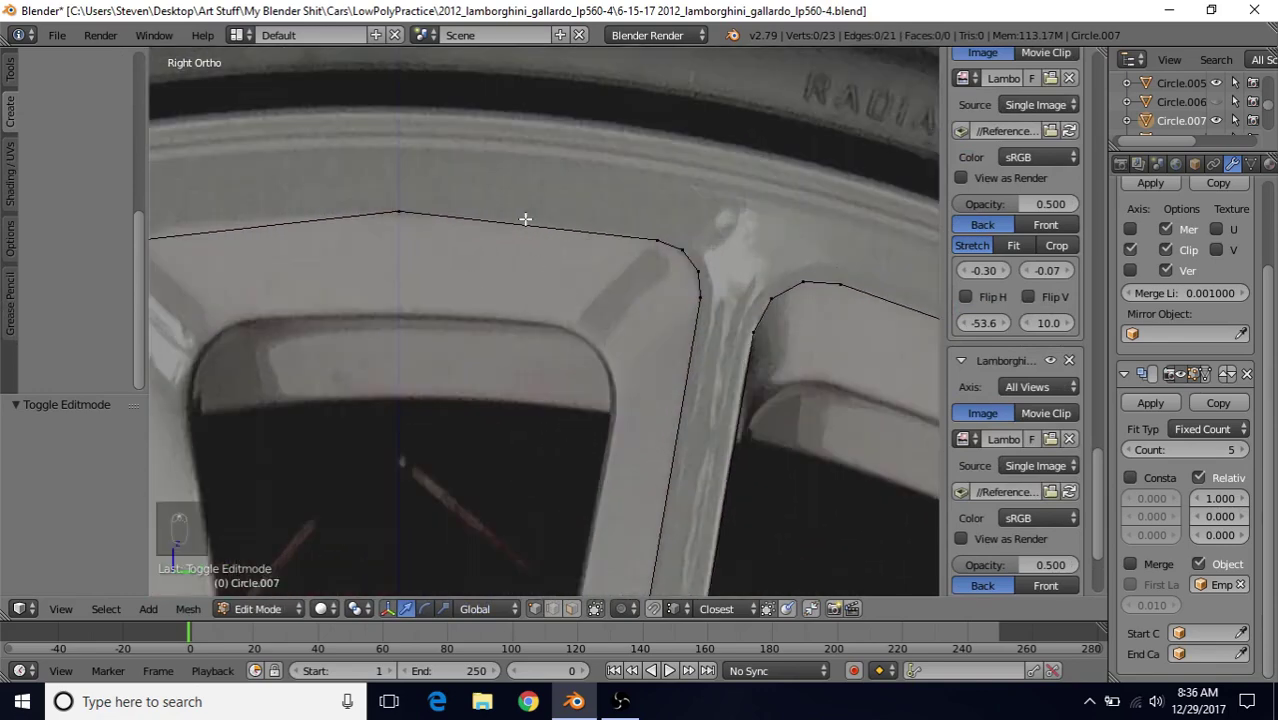
key(ctrl+r)
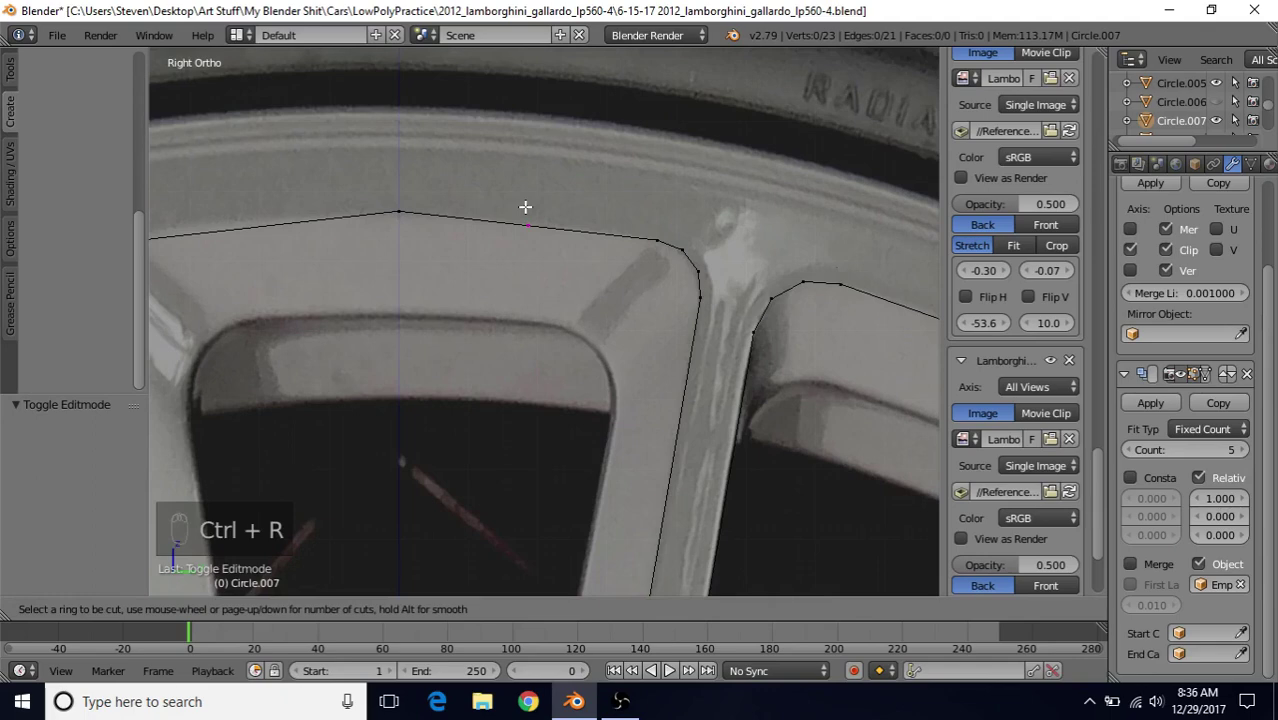
scroll(525, 207, up, 1)
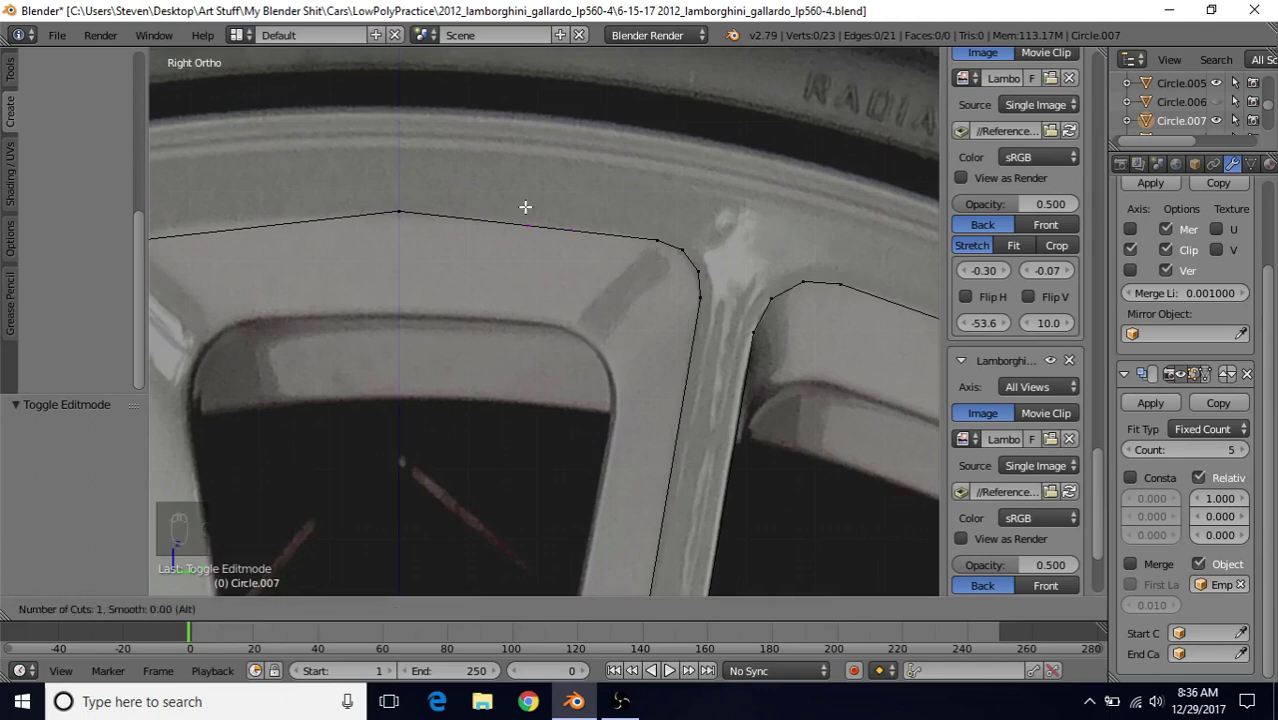
click(533, 193)
right_click(533, 193)
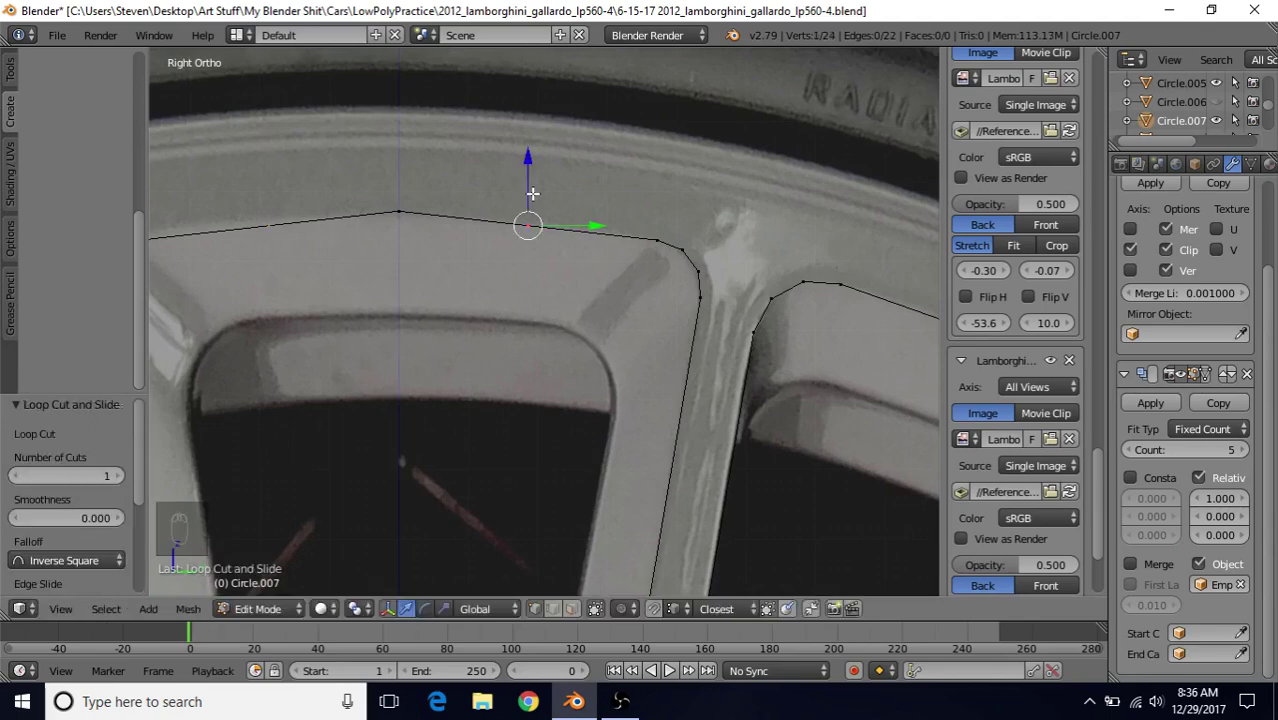
drag(529, 156, 529, 150)
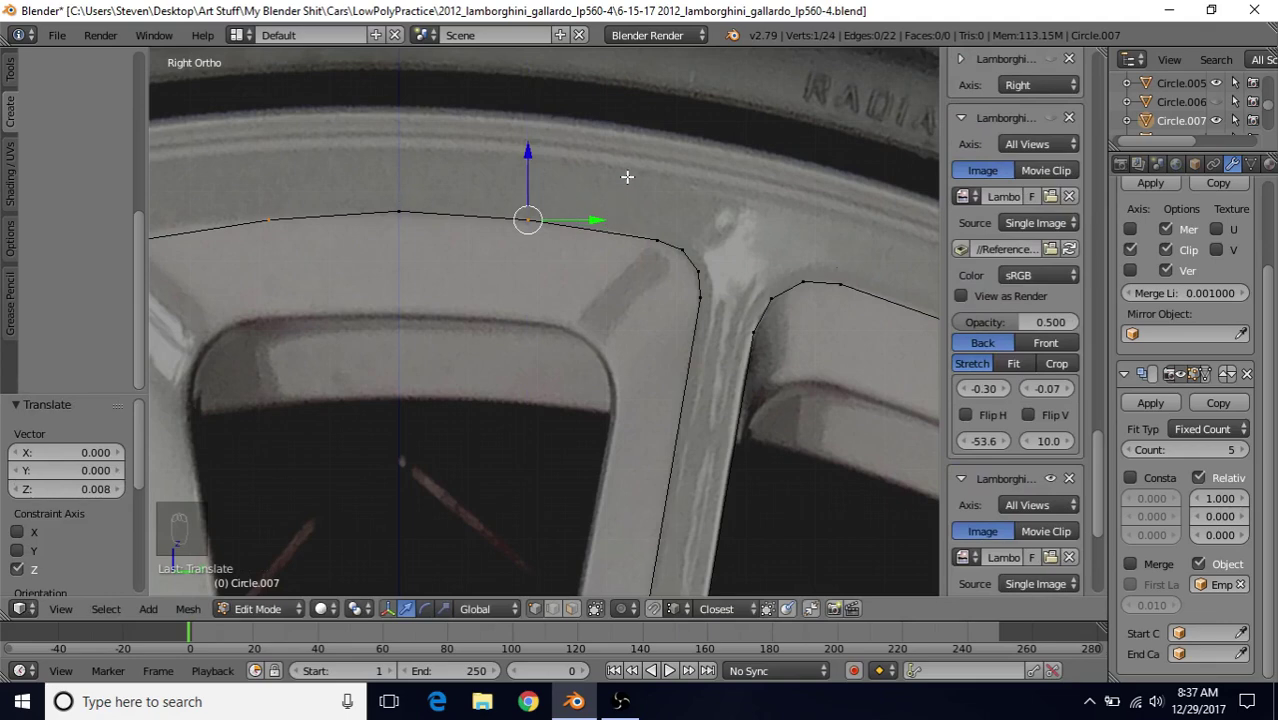
- Bevel the new vertex on the opening's outer edge by 0.072 with 1 segment, vertex only, and move the two resulting vertices 0.004 along Z
key(ctrl+shift+b)
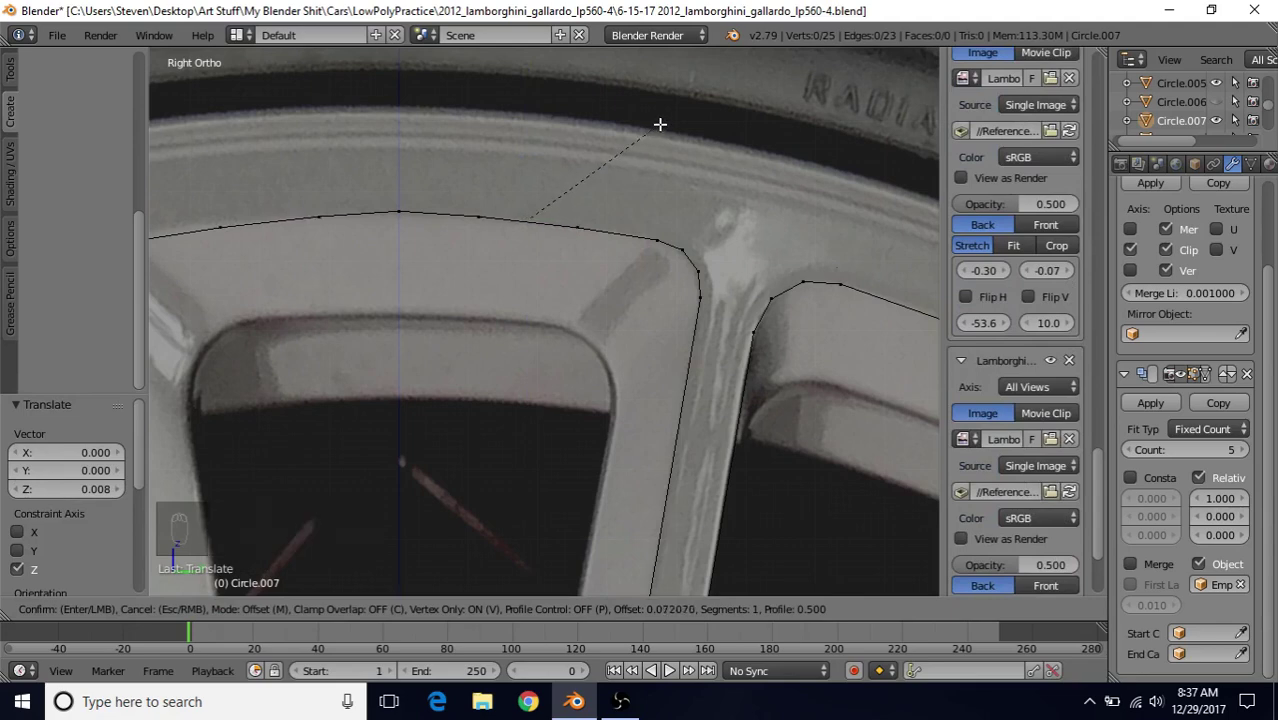
click(660, 123)
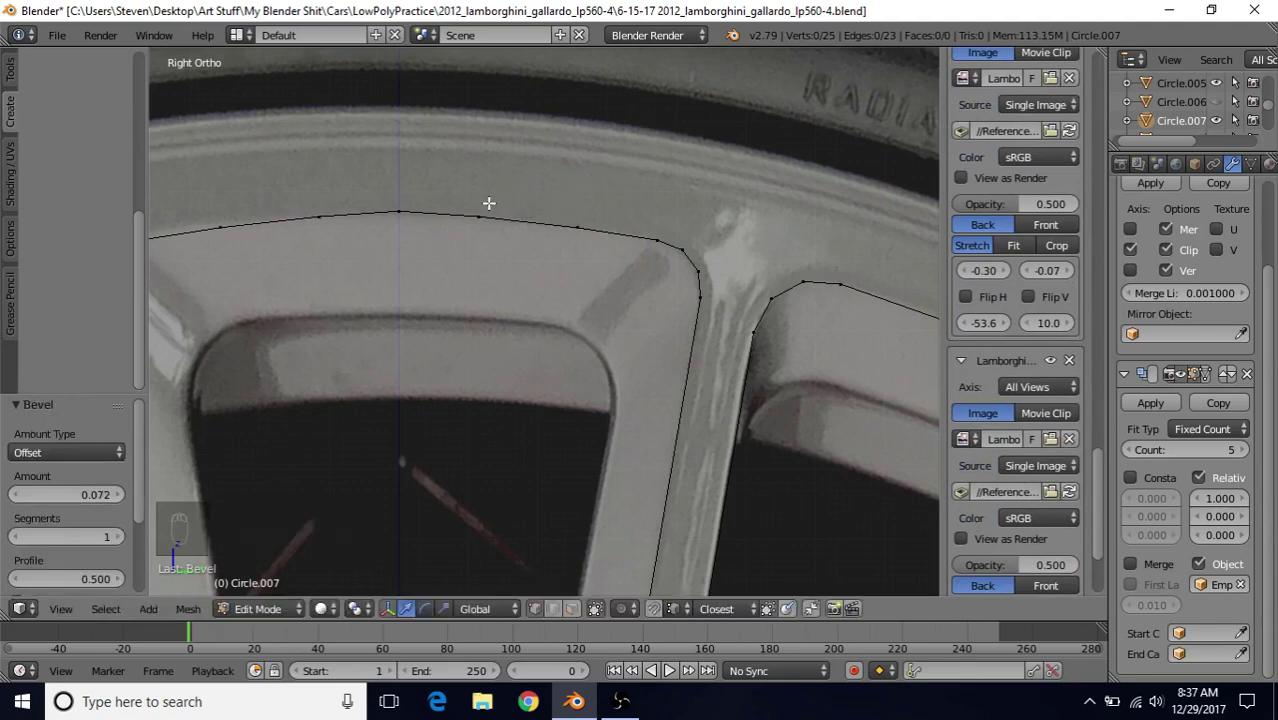
right_click(489, 203)
shift+right_click(575, 225)
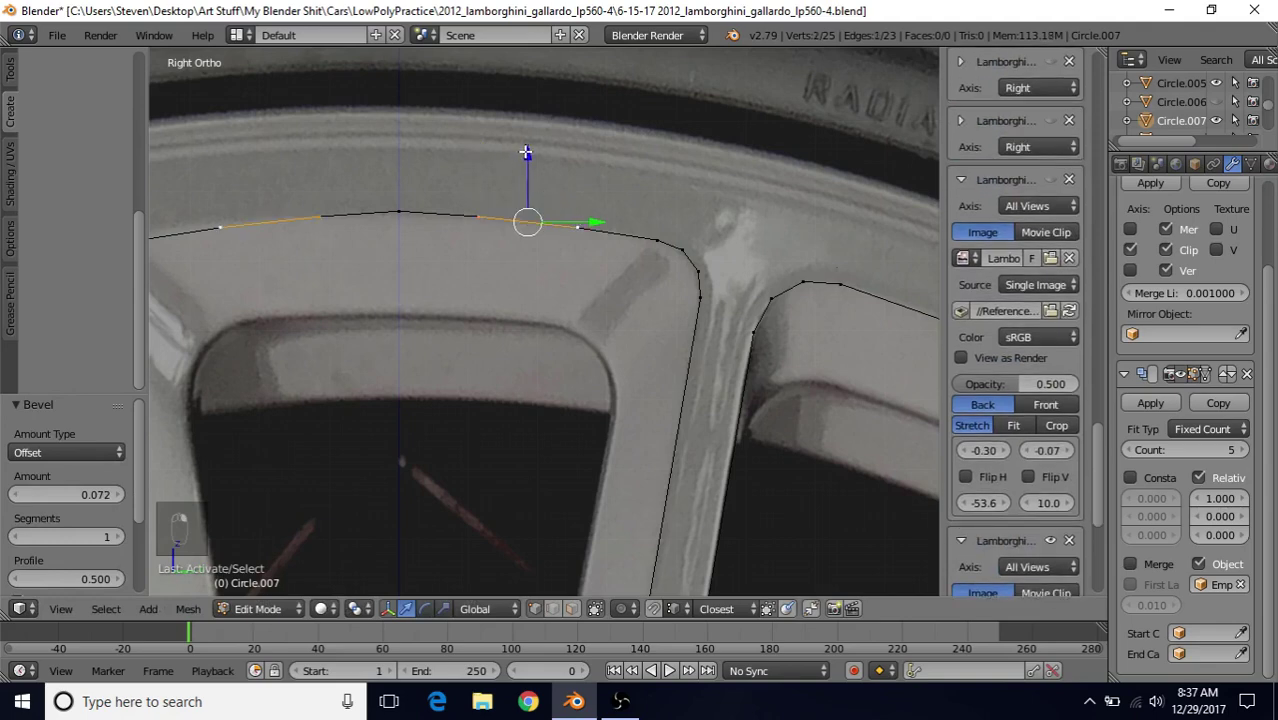
drag(528, 152, 529, 150)
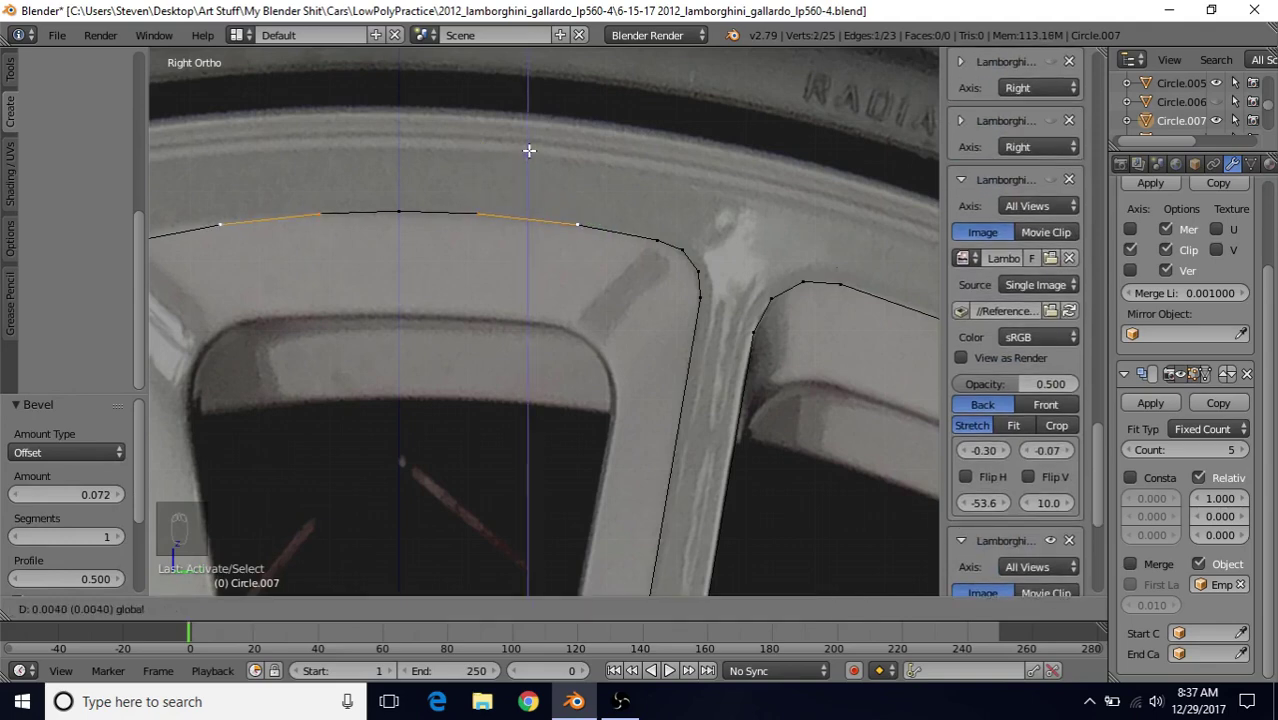
drag(529, 150, 529, 149)
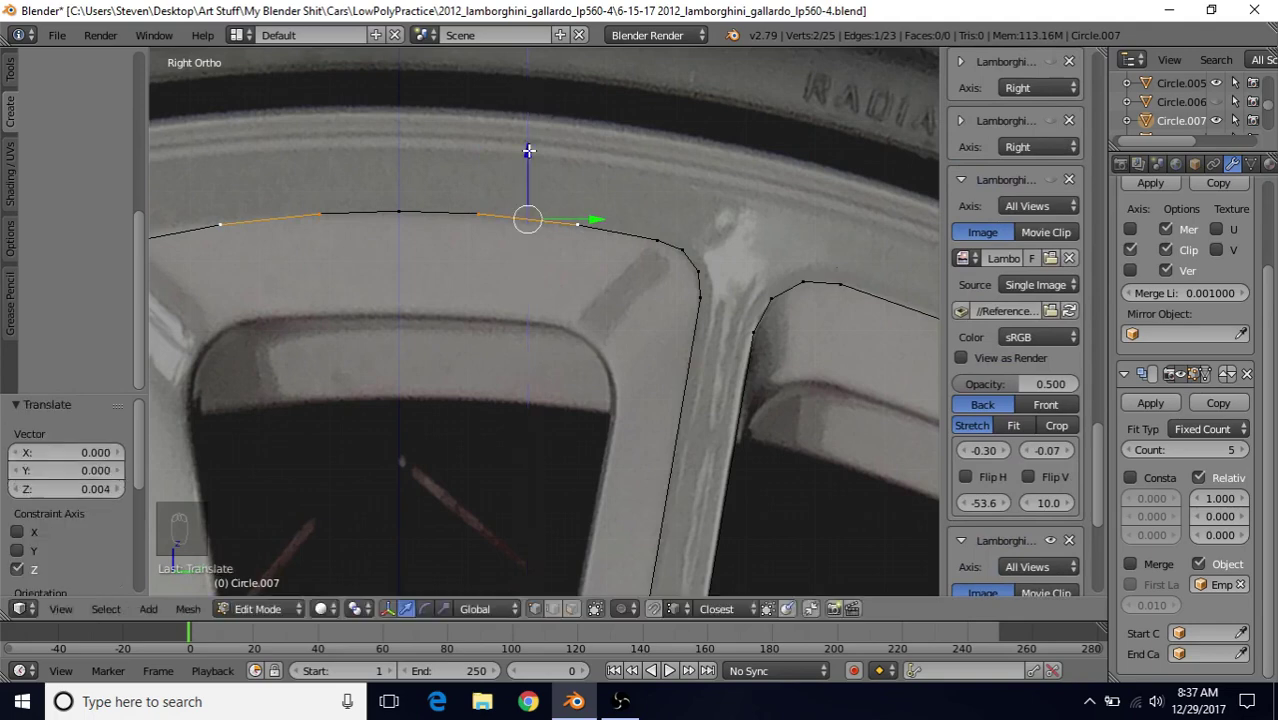
- Clear the selection and check the mirrored, arrayed rim outline against the photo in Object Mode before resuming mesh editing
key(a)
key(Tab)
scroll(530, 384, down, 3)
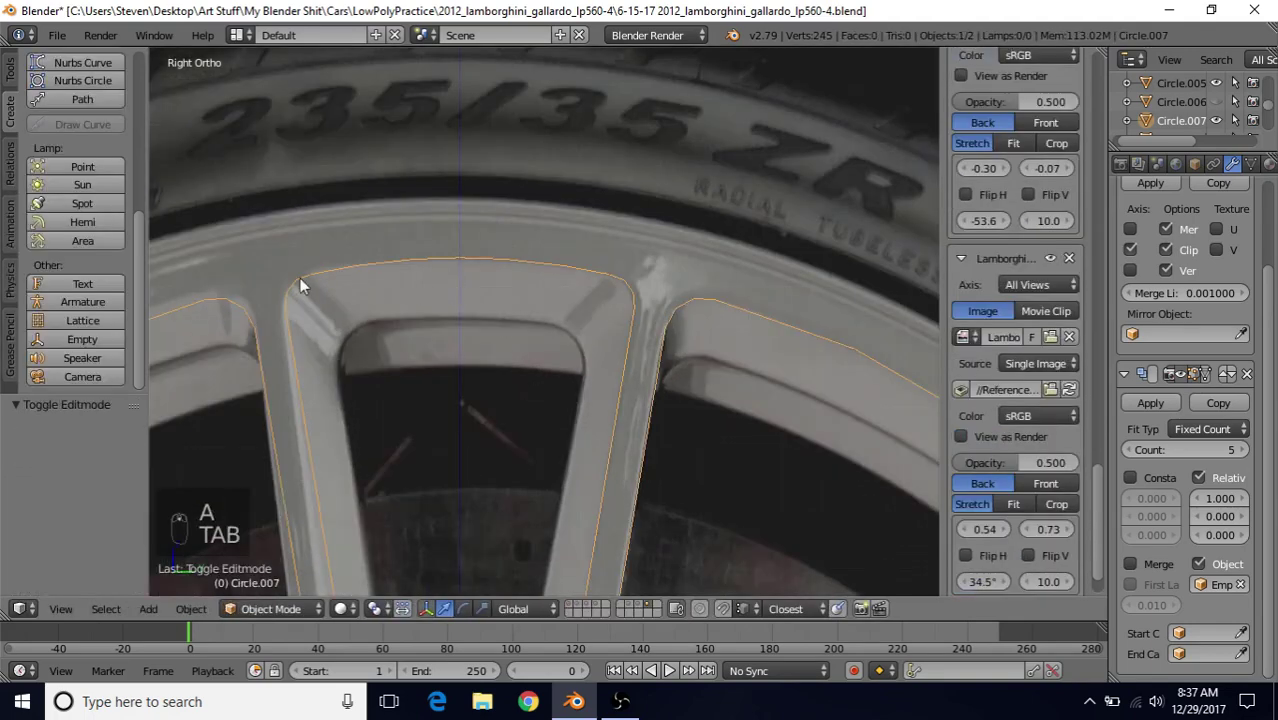
scroll(590, 430, down, 3)
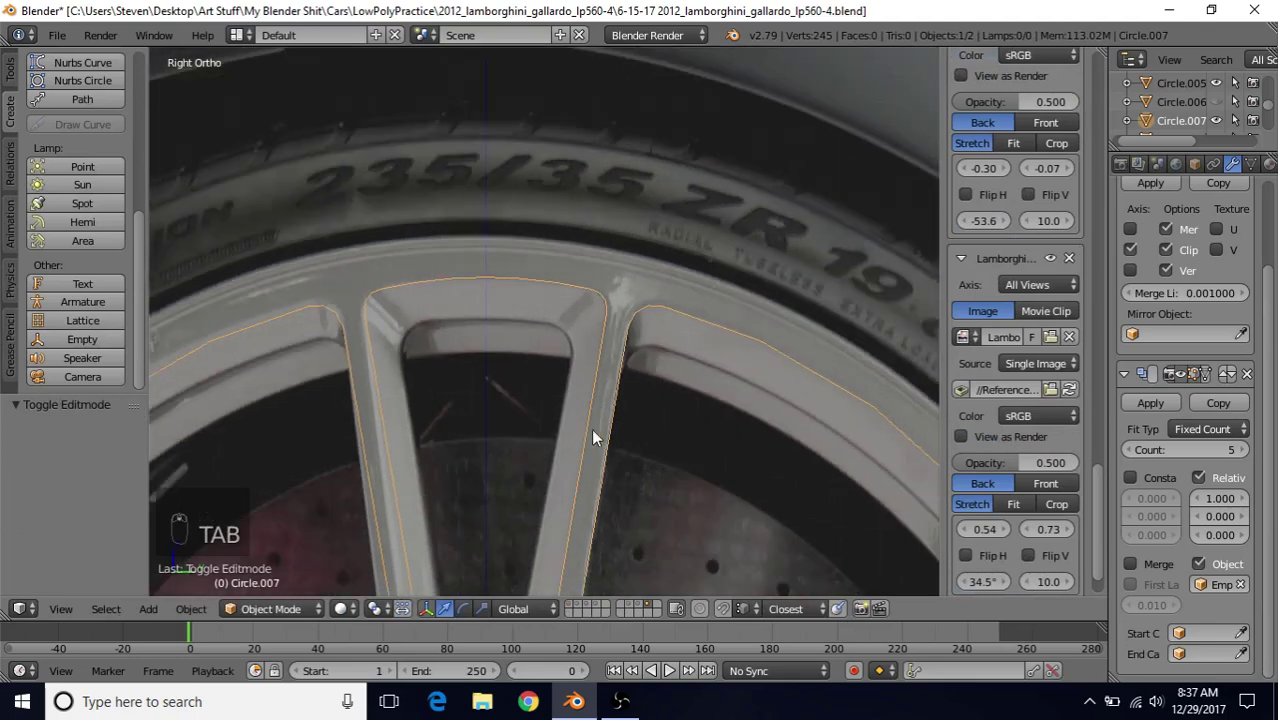
shift+middle_drag(593, 434, 579, 357)
scroll(525, 400, up, 4)
key(Tab)
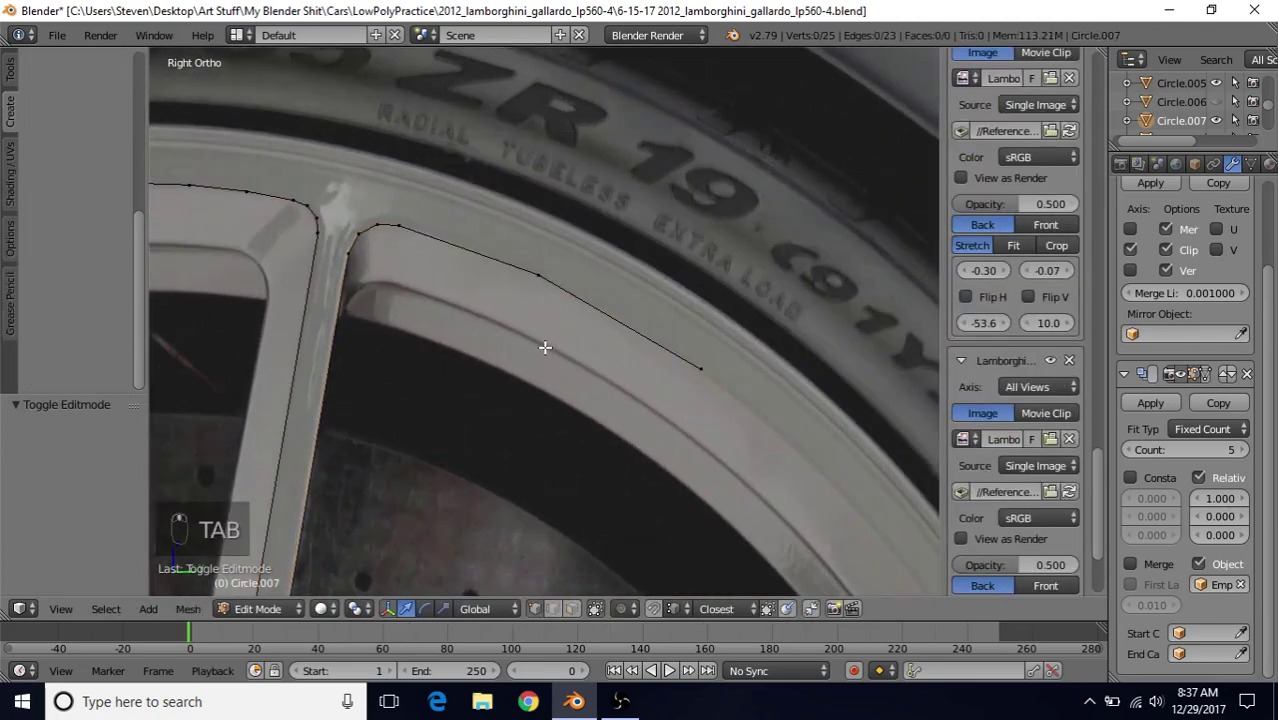
- Select the vertex at the bend in the large side opening's outer edge
scroll(550, 346, up, 1)
right_click(546, 266)
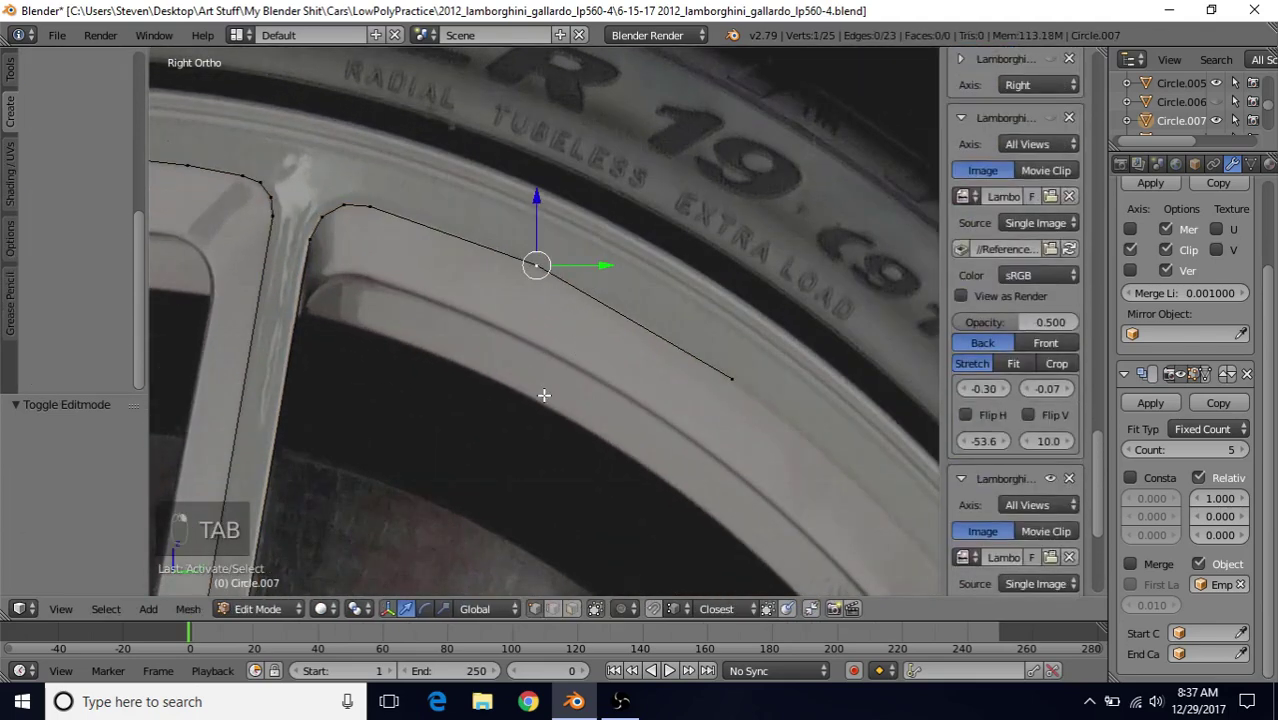
shift+middle_drag(546, 266, 548, 273)
scroll(548, 273, up, 1)
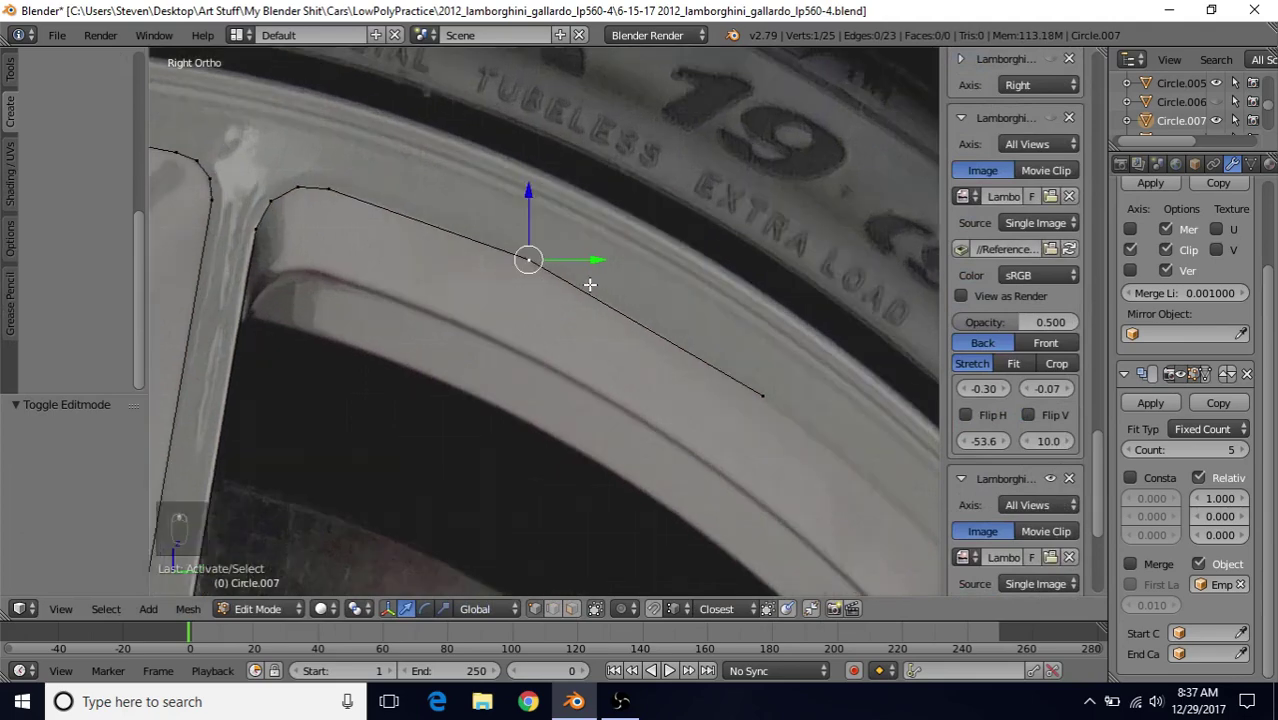
- Try to bevel the side opening's bend vertex by 0.210 with 2 segments, vertex only, and undo it
key(ctrl+shift+b)
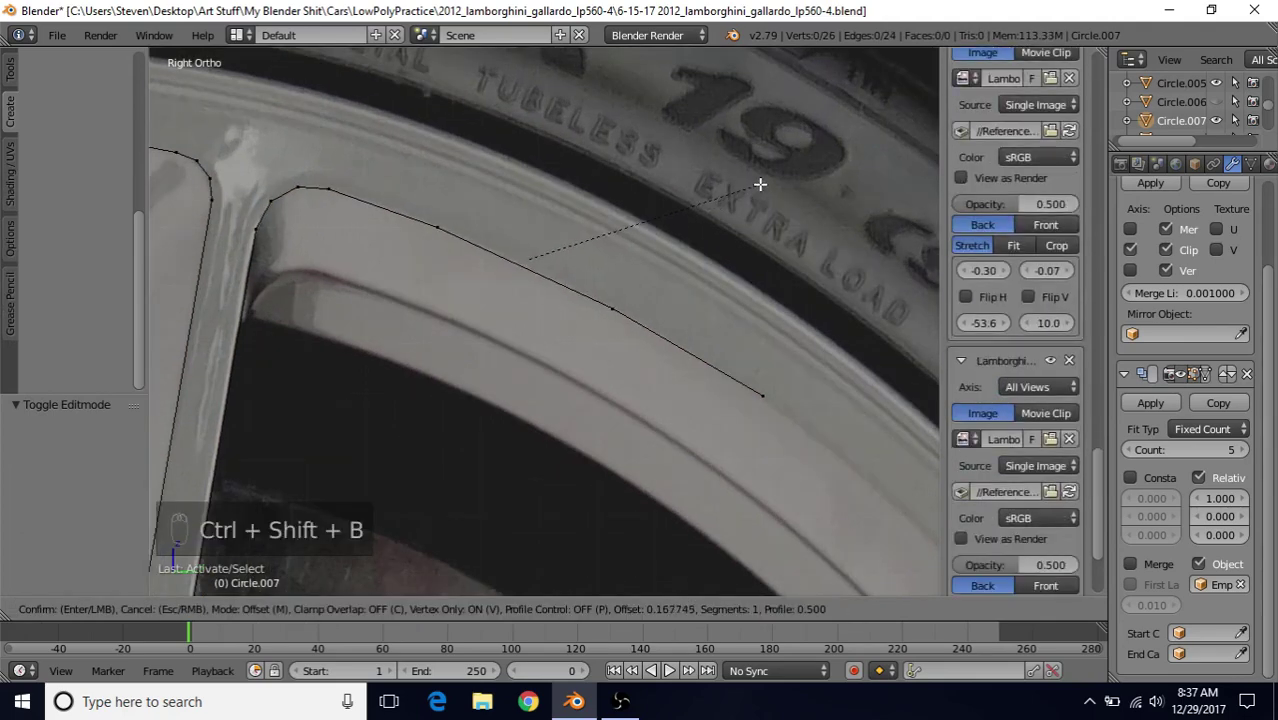
scroll(760, 184, up, 2)
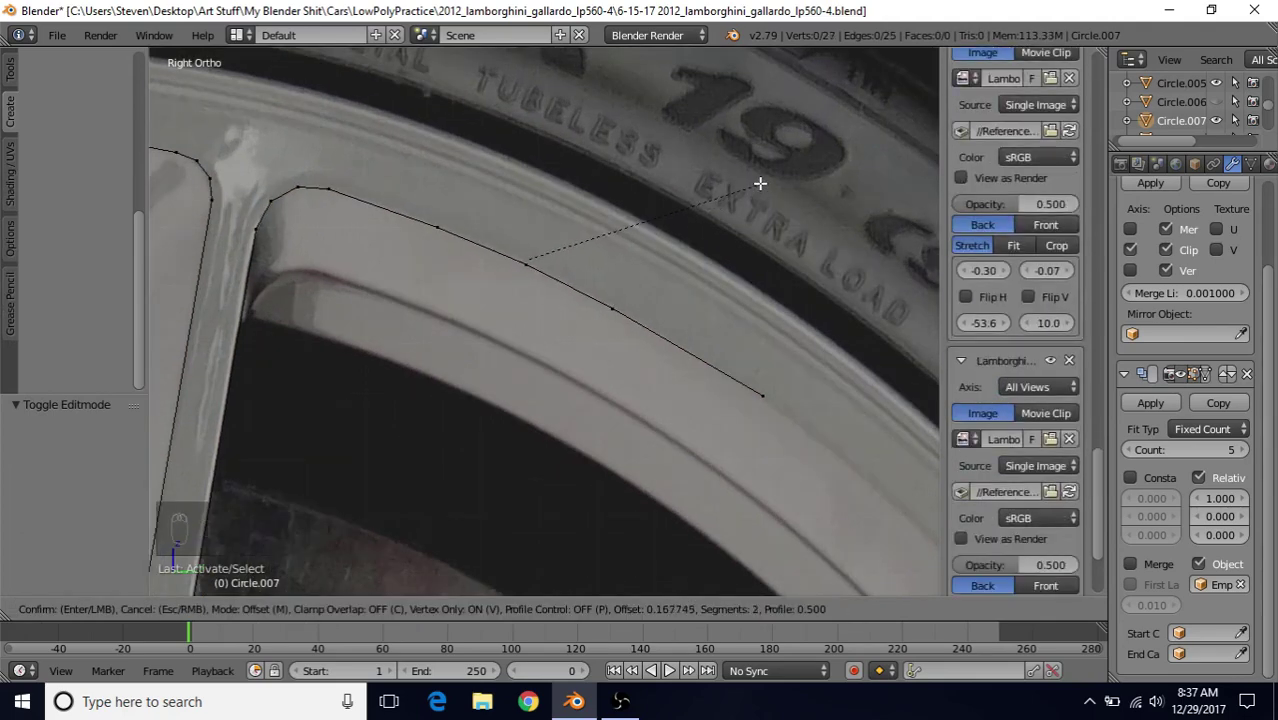
scroll(761, 182, down, 1)
click(775, 158)
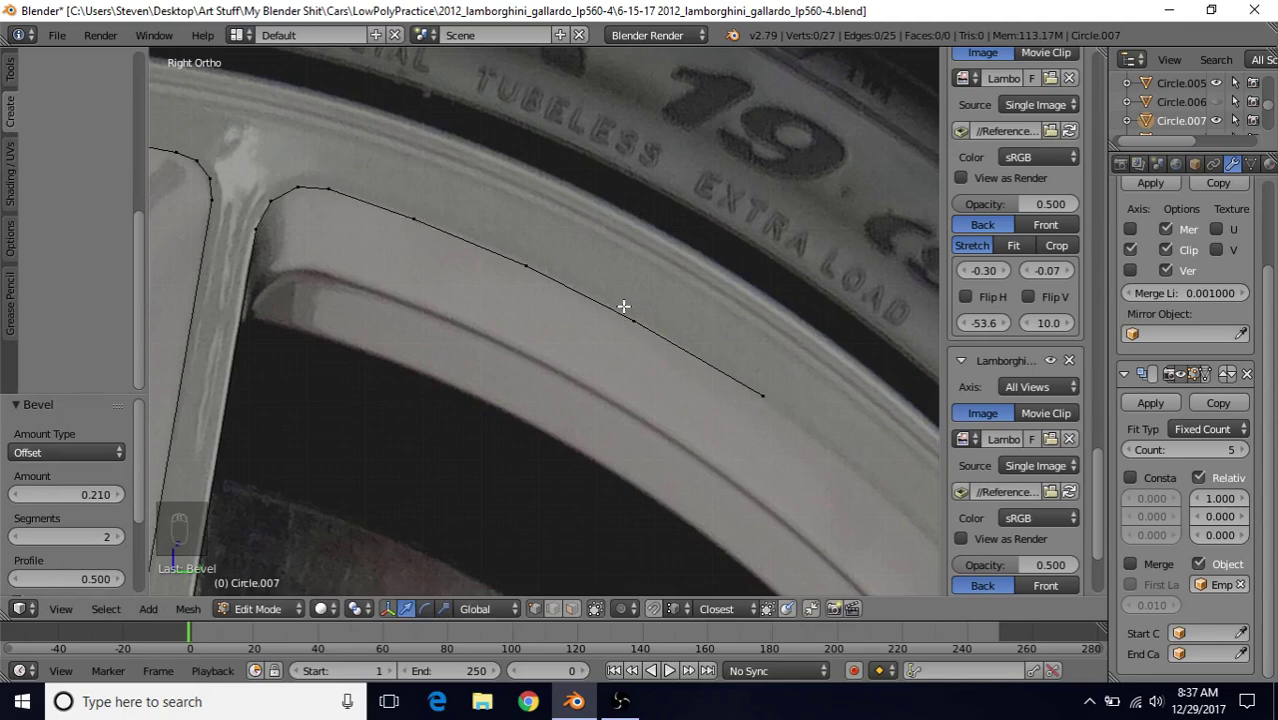
key(ctrl+z)
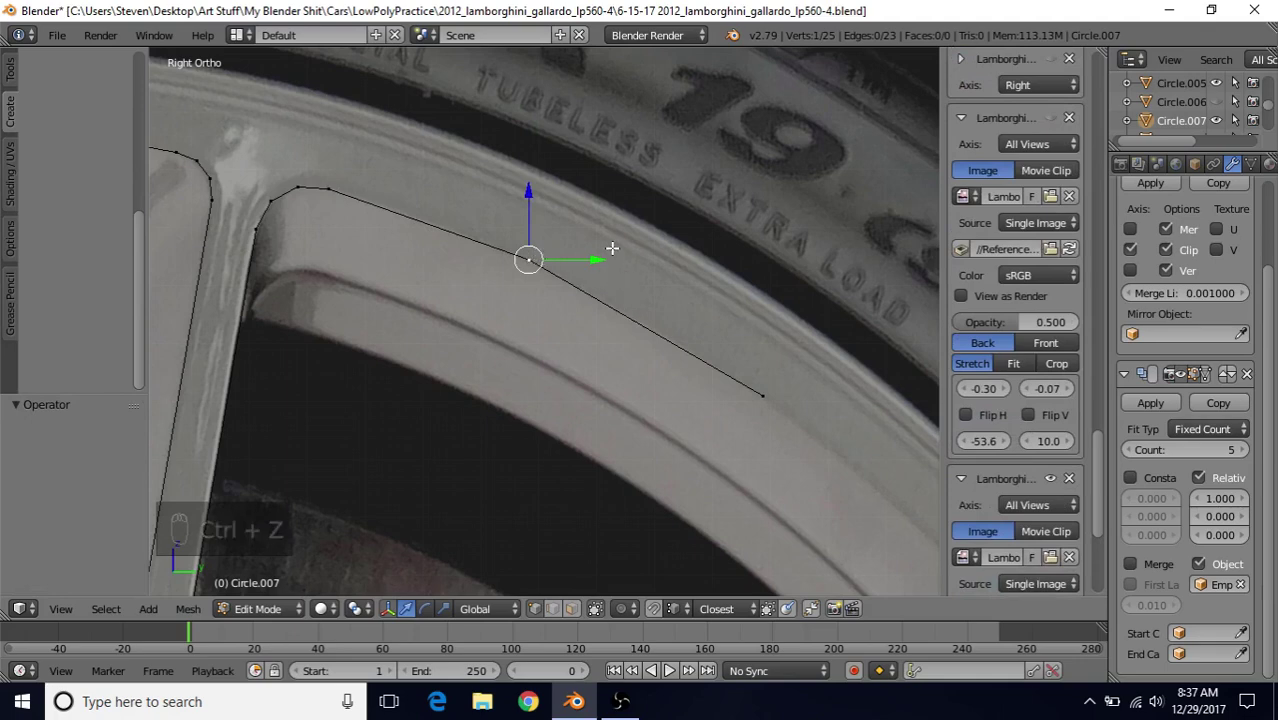
- Slide the bend vertex by a factor of 0.057 toward the edge's open end and bevel it by 0.209 with 2 segments, vertex only
key(g)
key(g)
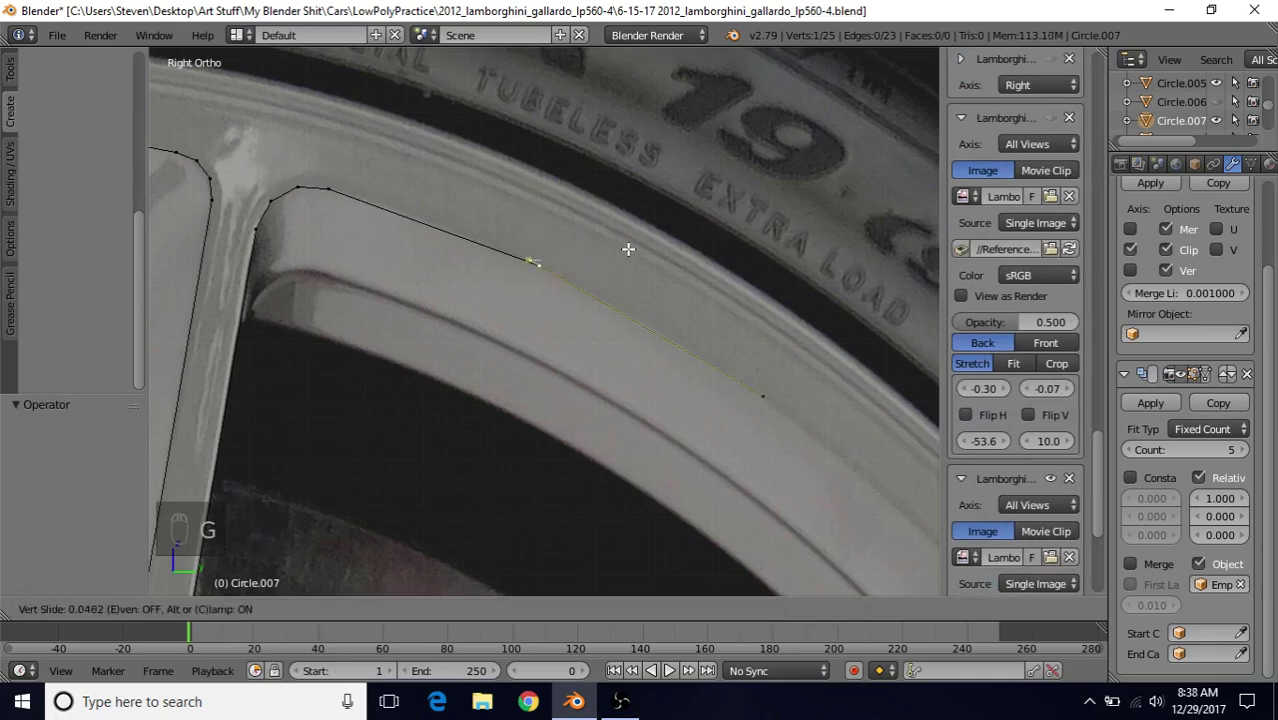
click(629, 249)
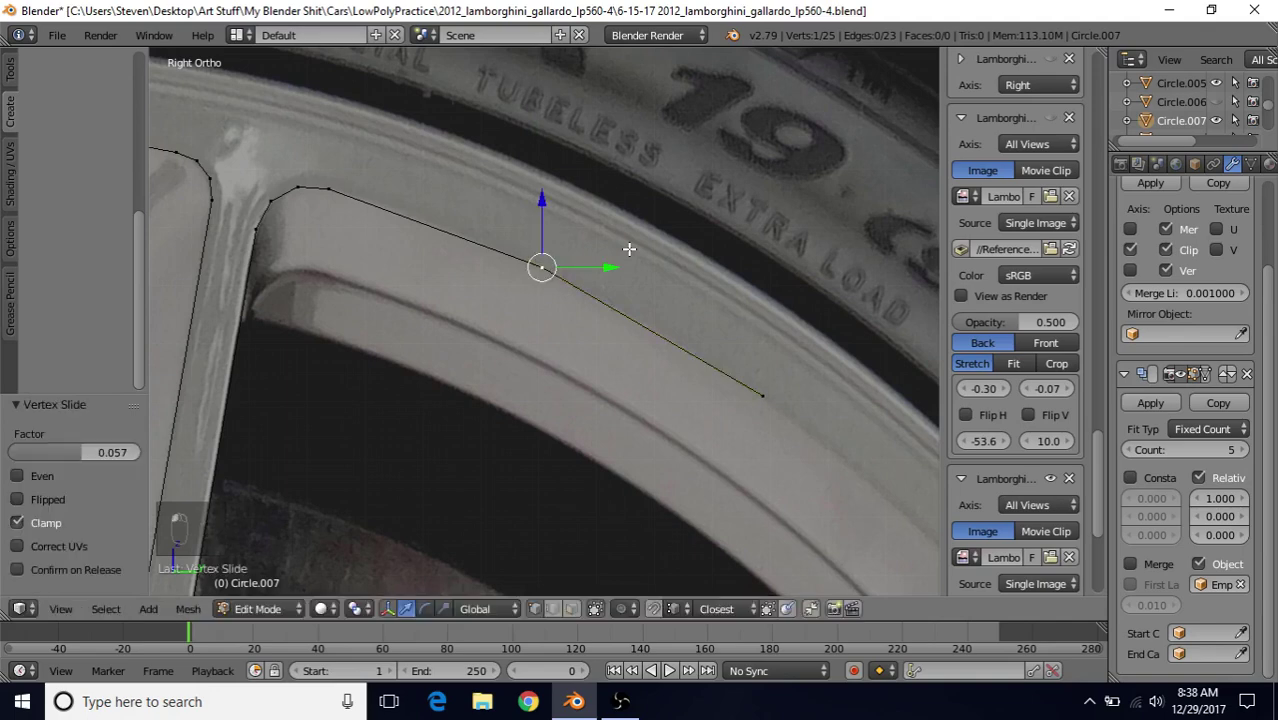
key(ctrl+shift+b)
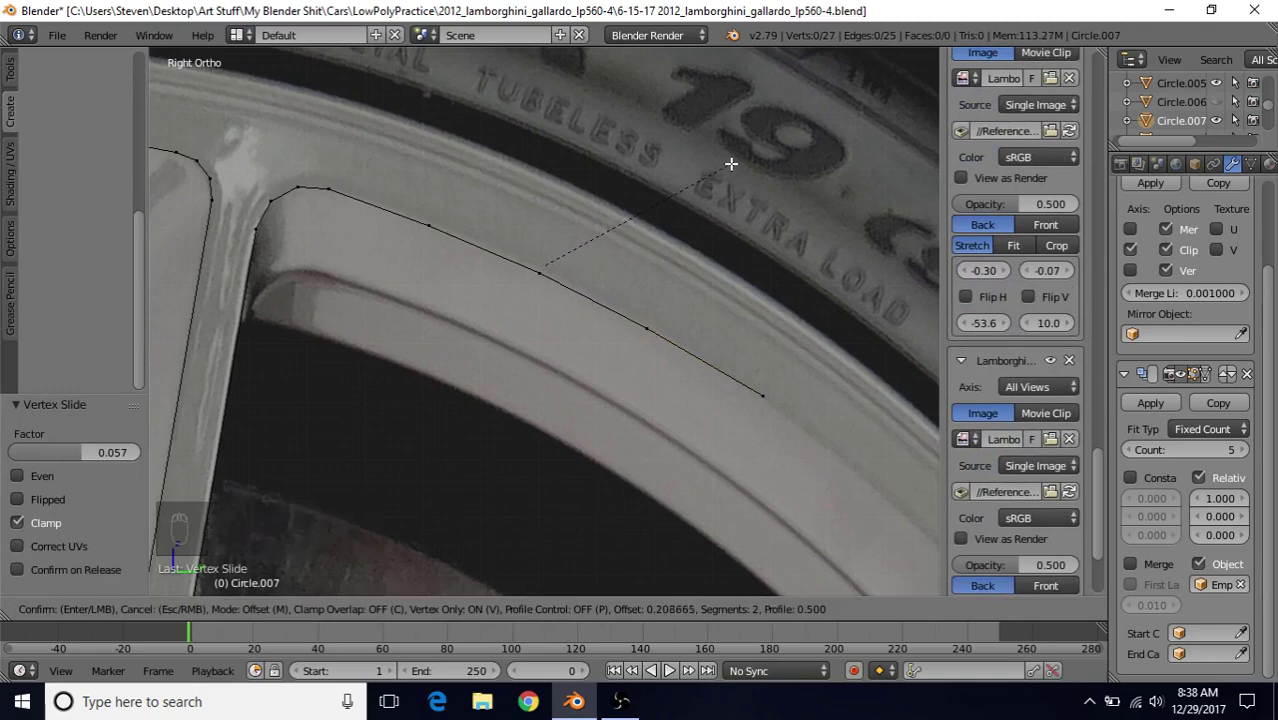
click(731, 163)
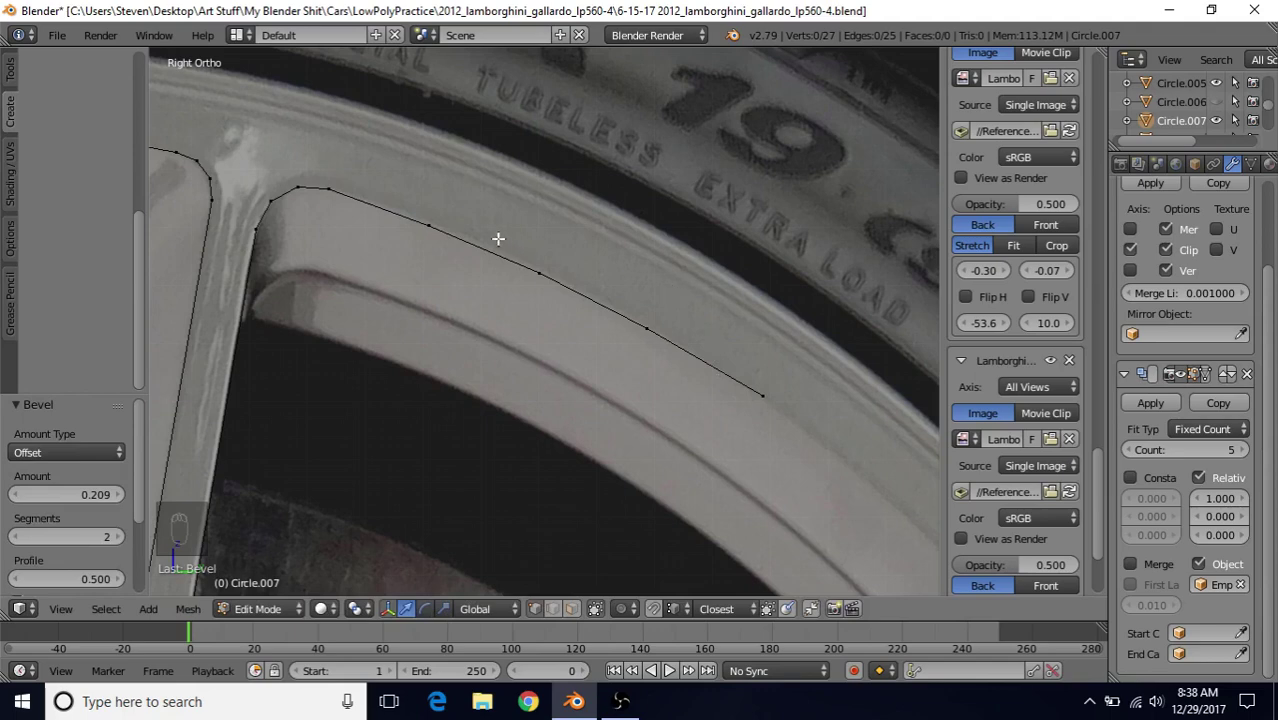
- Move the three beveled vertices on the side opening's outer edge 0.002 along Y and 0.005 along Z, and clear the selection
right_click(428, 218)
shift+right_click(530, 268)
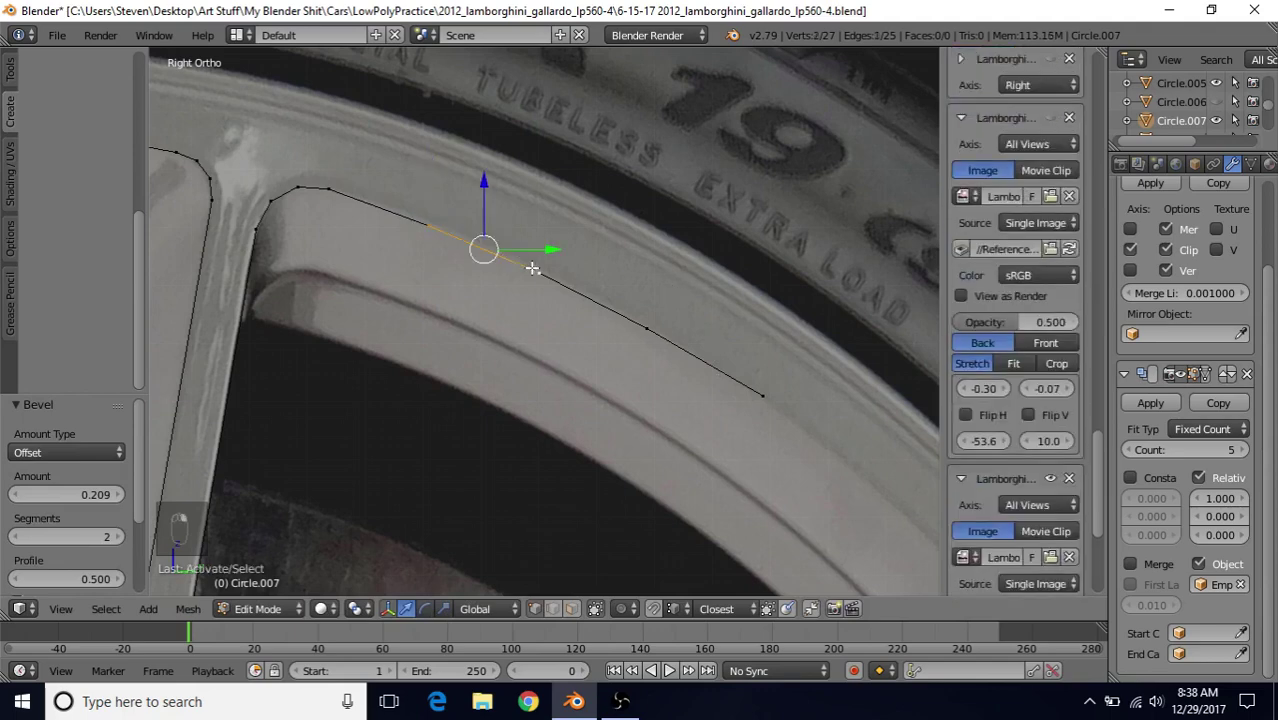
shift+right_click(646, 328)
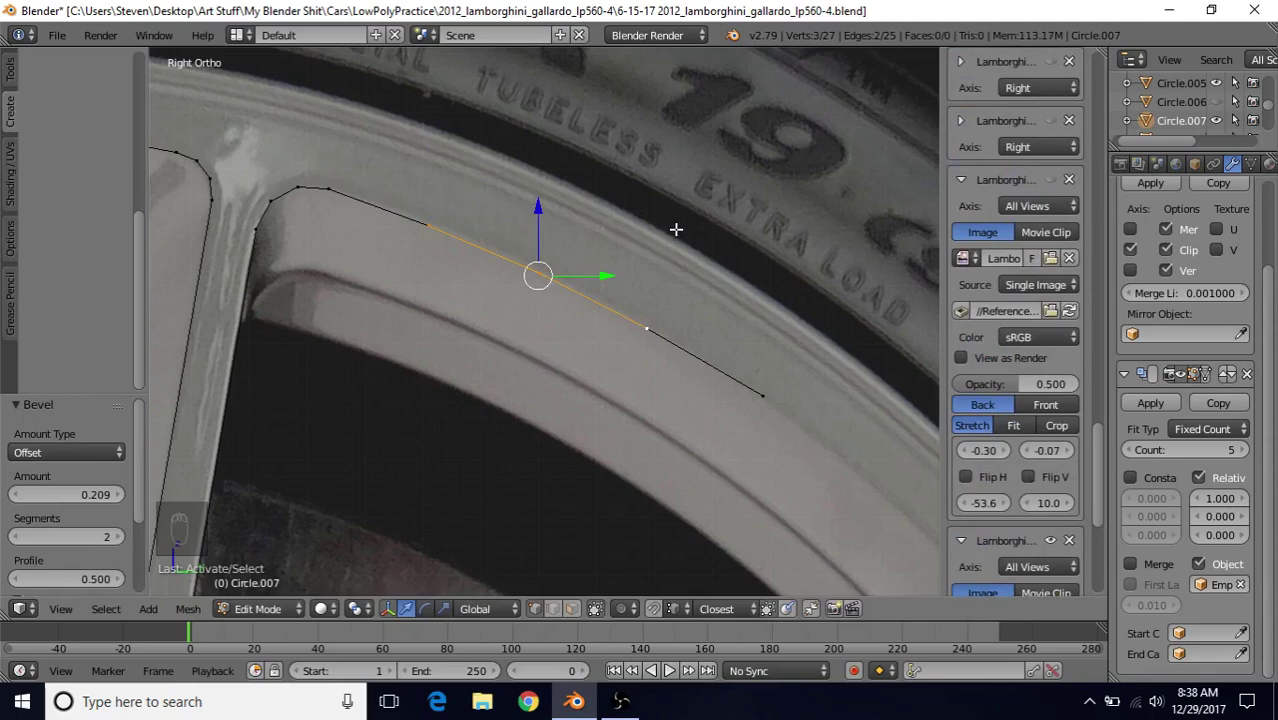
key(g)
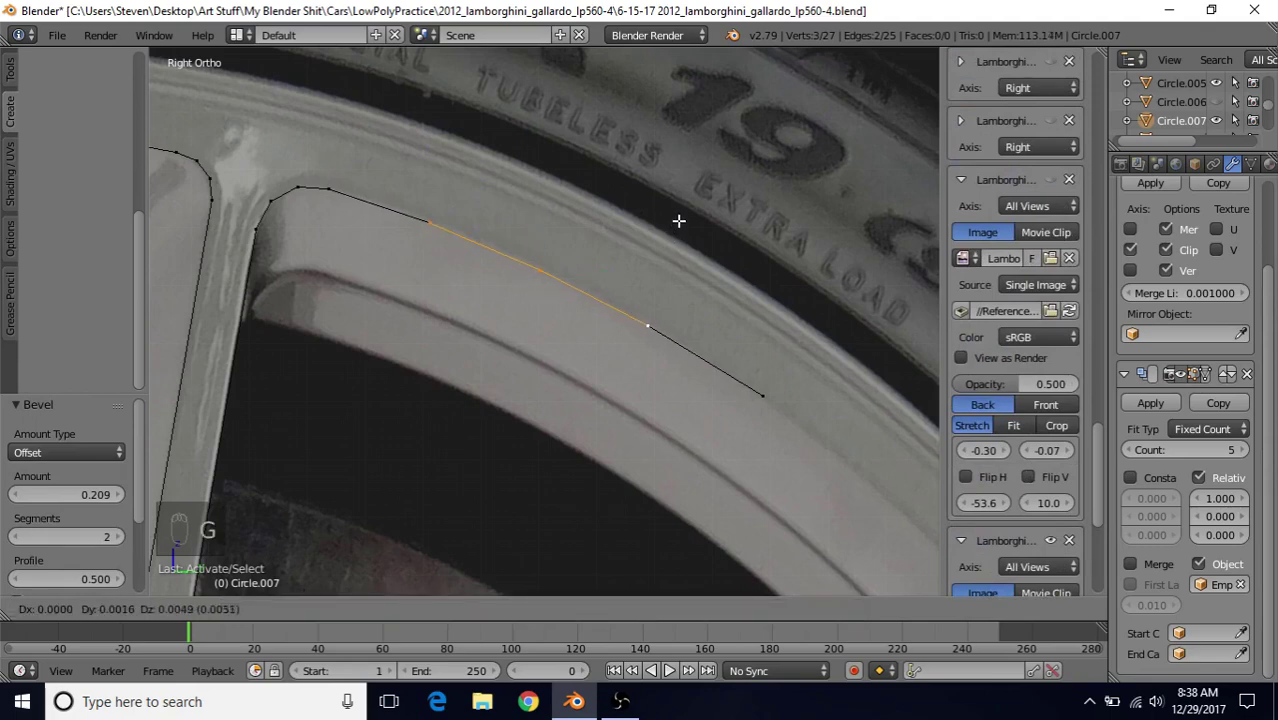
click(678, 222)
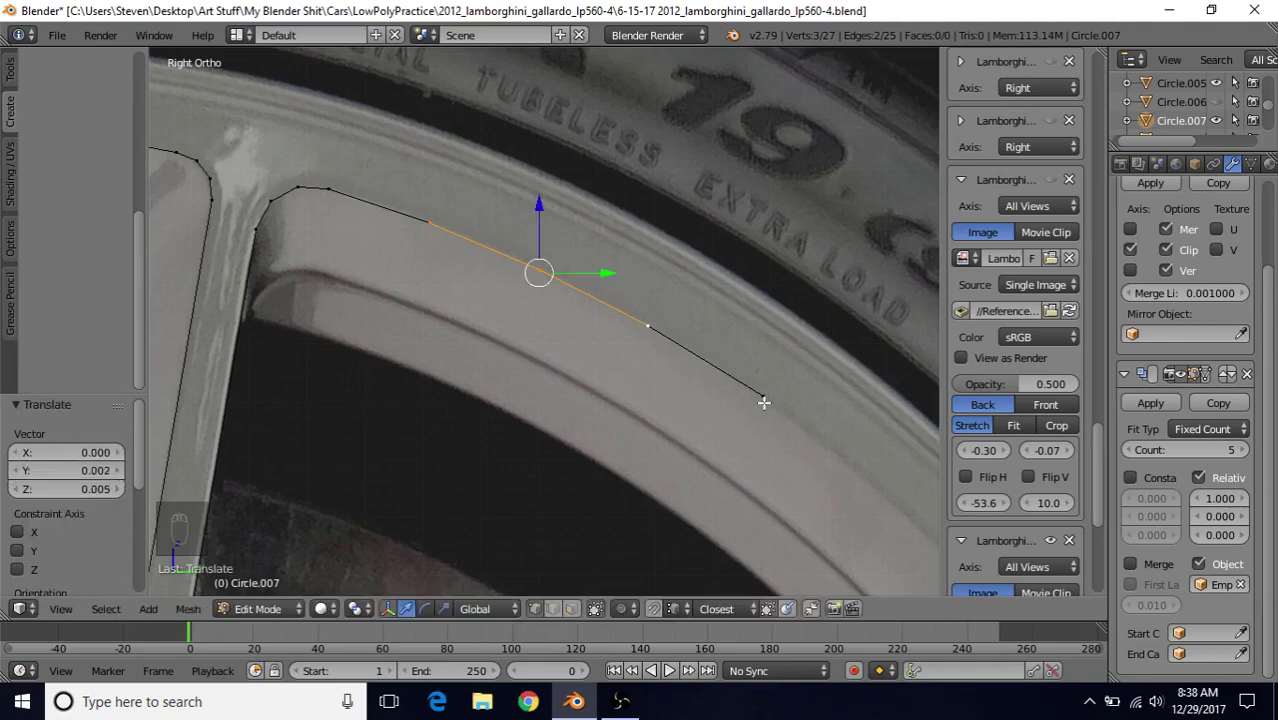
scroll(503, 389, down, 4)
key(a)
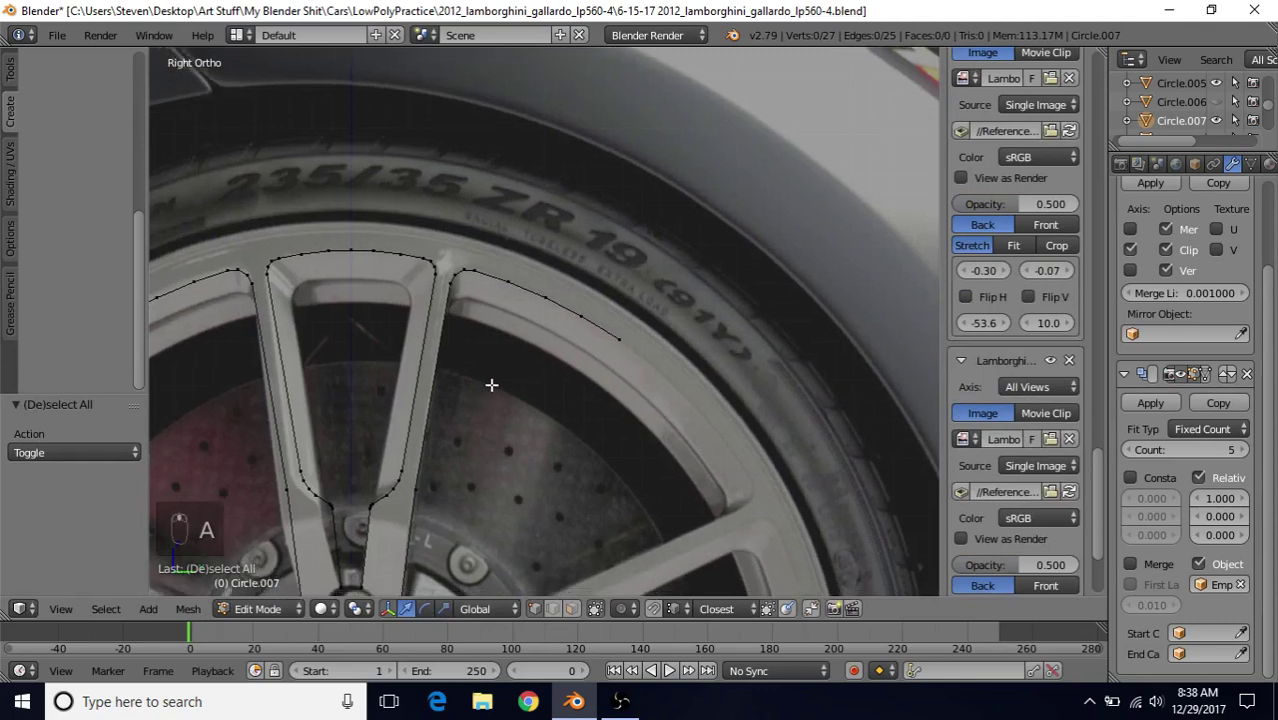
- Leave mesh editing and examine how the repeated spoke outlines line up with the reference photo around the whole wheel
scroll(563, 253, up, 2)
shift+middle_drag(563, 253, 660, 203)
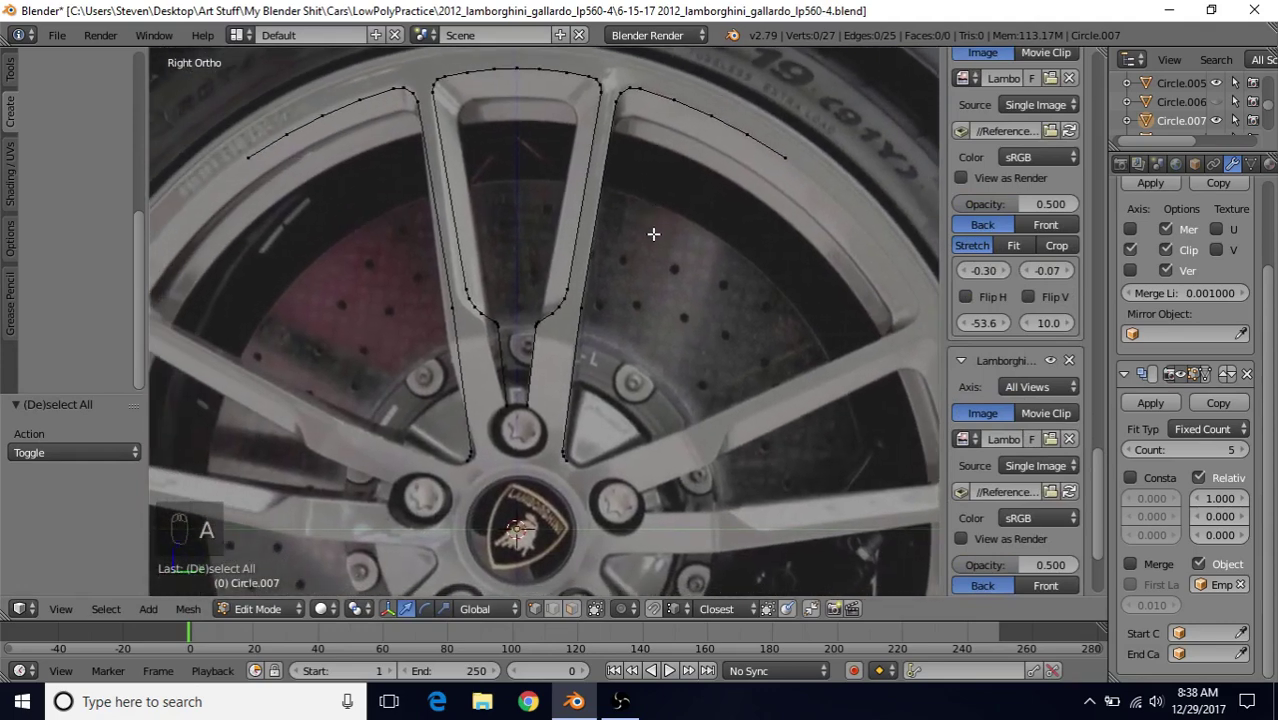
shift+middle_drag(603, 314, 630, 334)
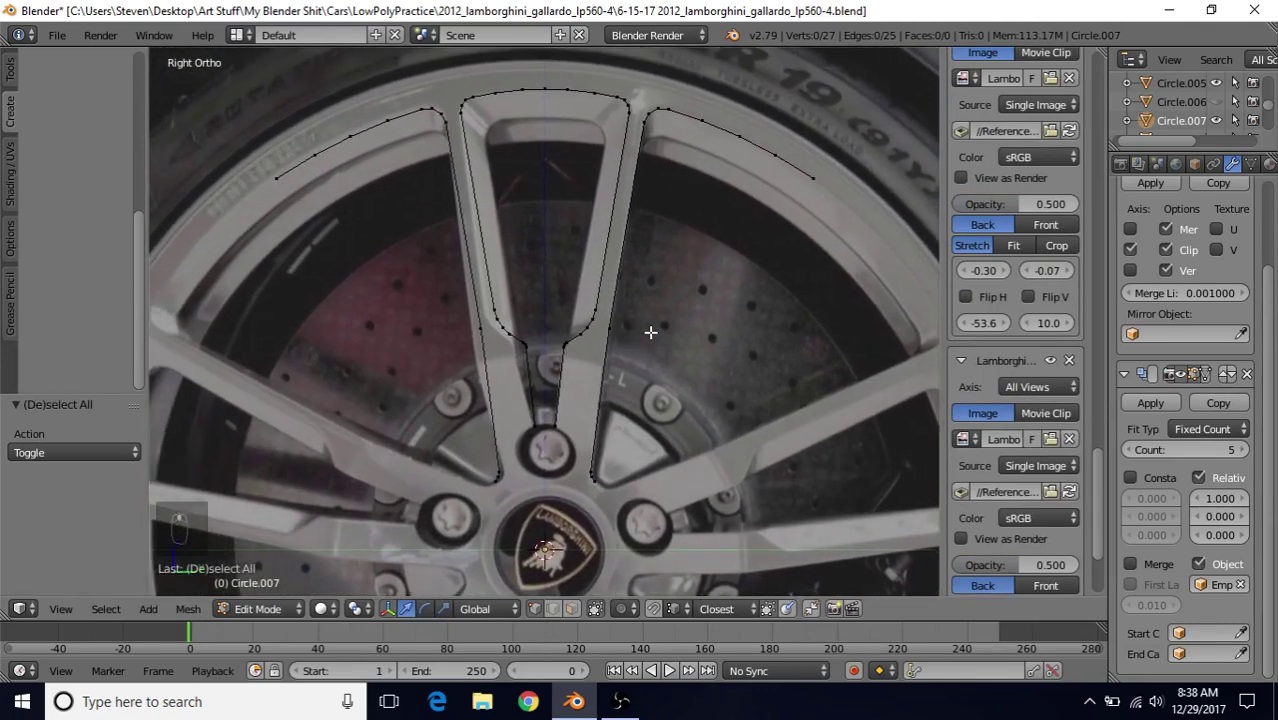
key(Tab)
scroll(648, 398, down, 4)
scroll(662, 320, up, 2)
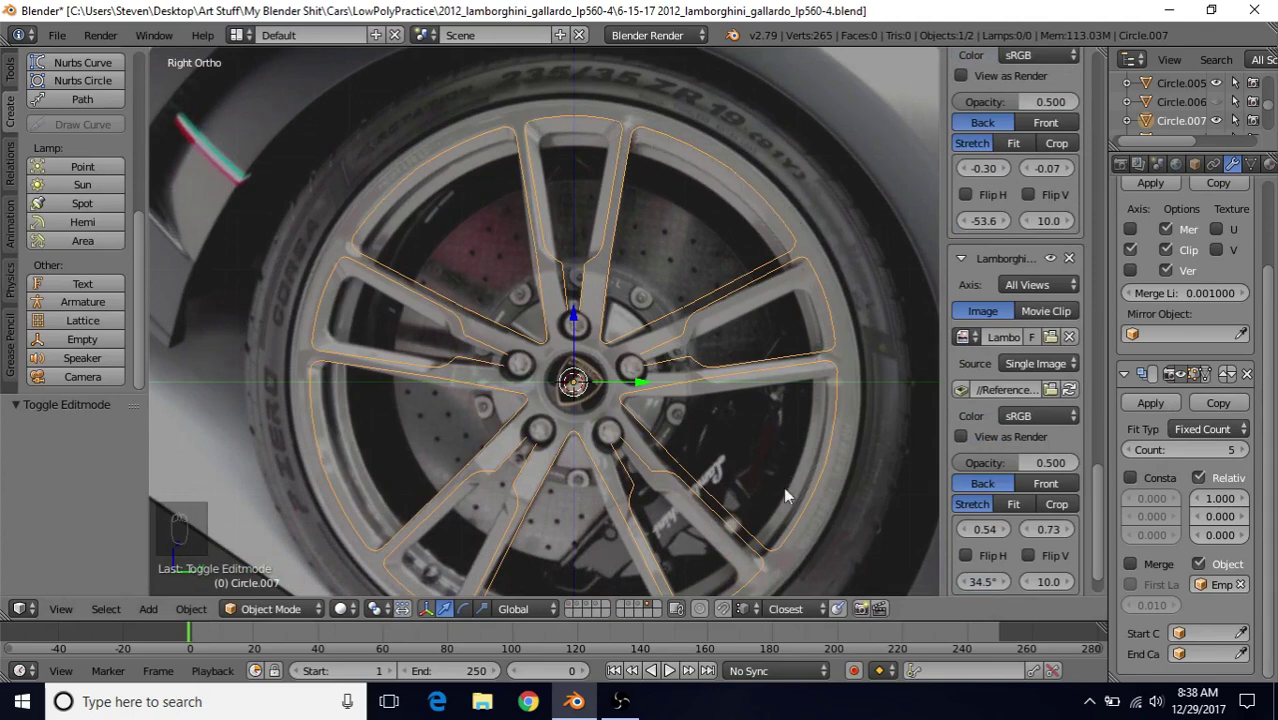
shift+middle_drag(783, 486, 744, 407)
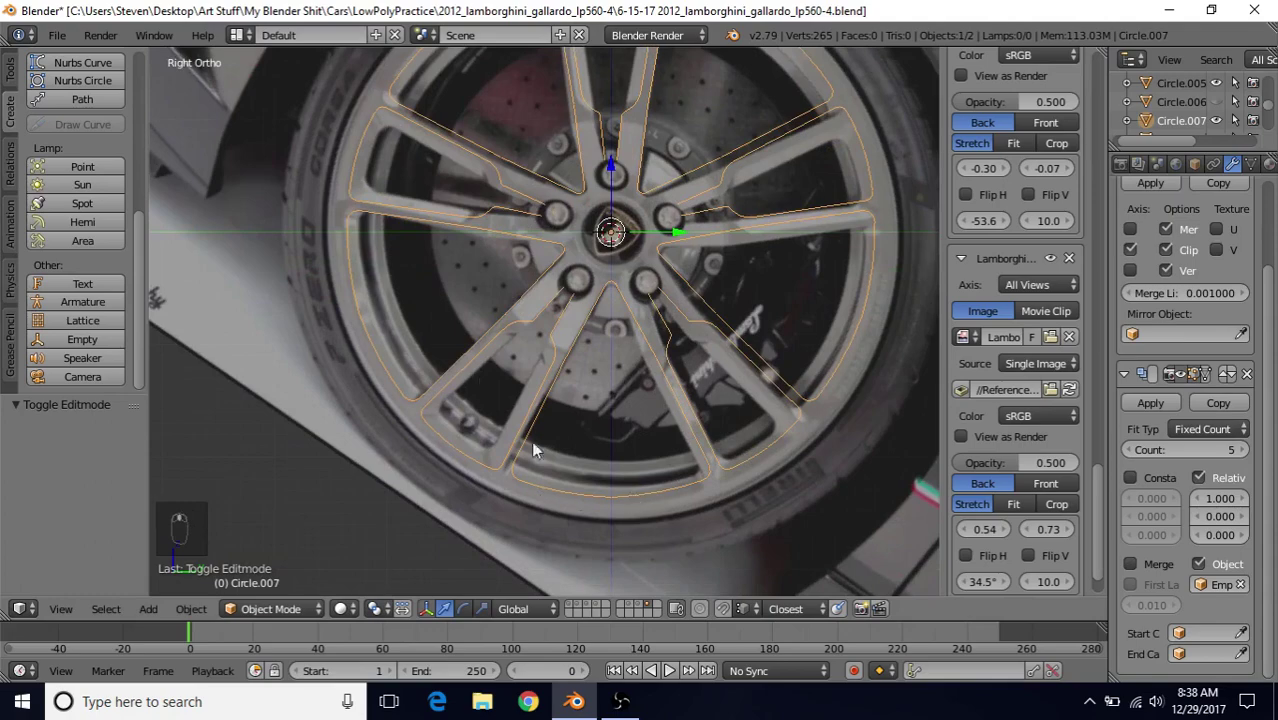
scroll(471, 322, up, 3)
shift+scroll(471, 322, up, 3)
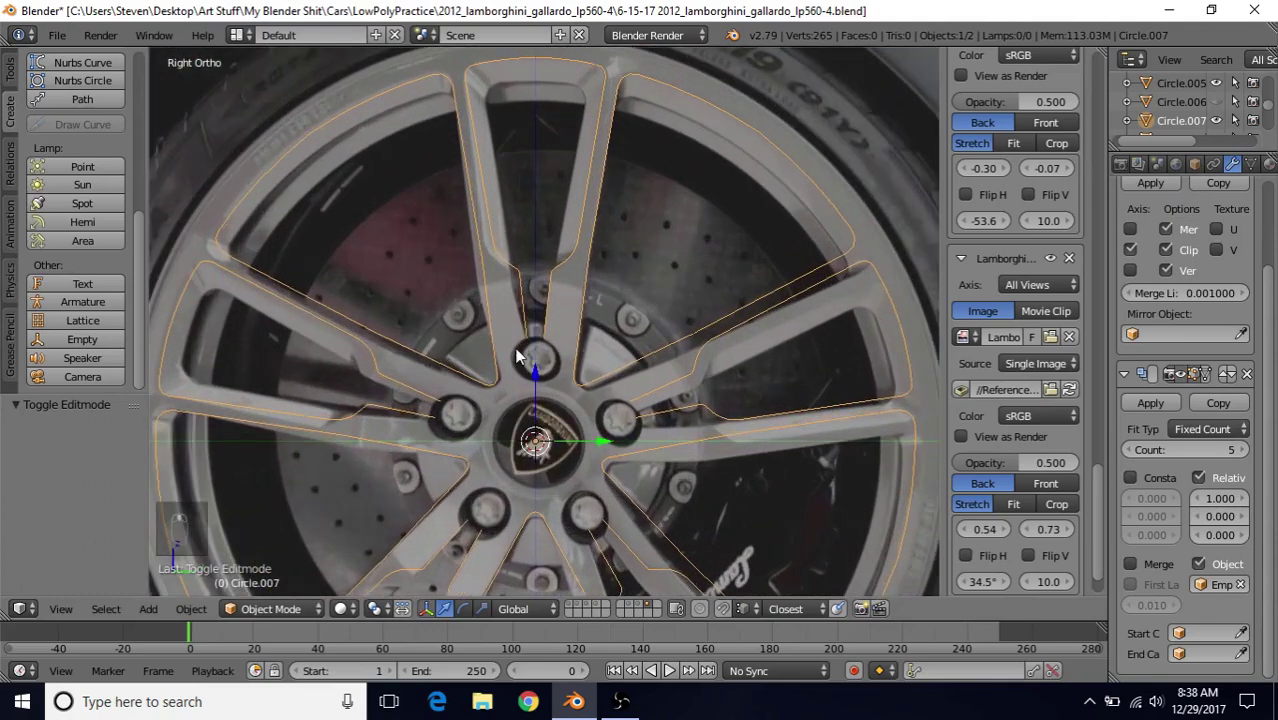
- Return to editing the spoke outline mesh and save the Blender file
key(Tab)
scroll(522, 328, up, 3)
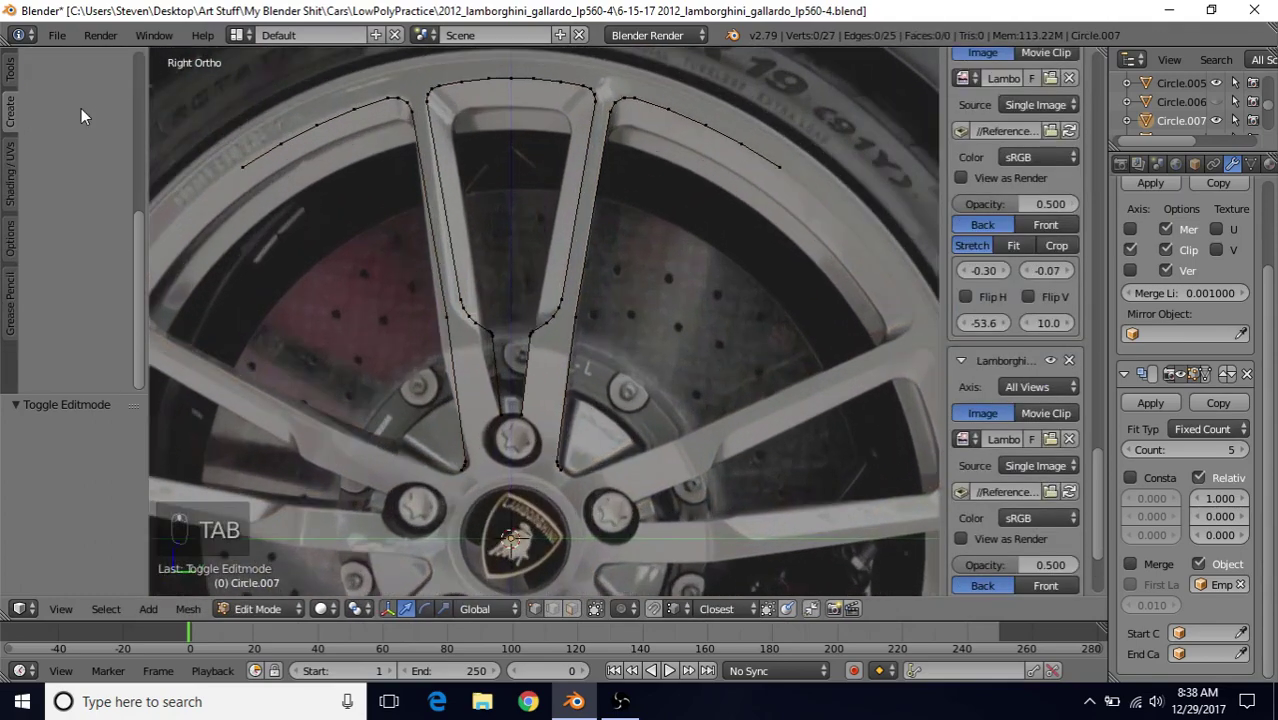
click(60, 36)
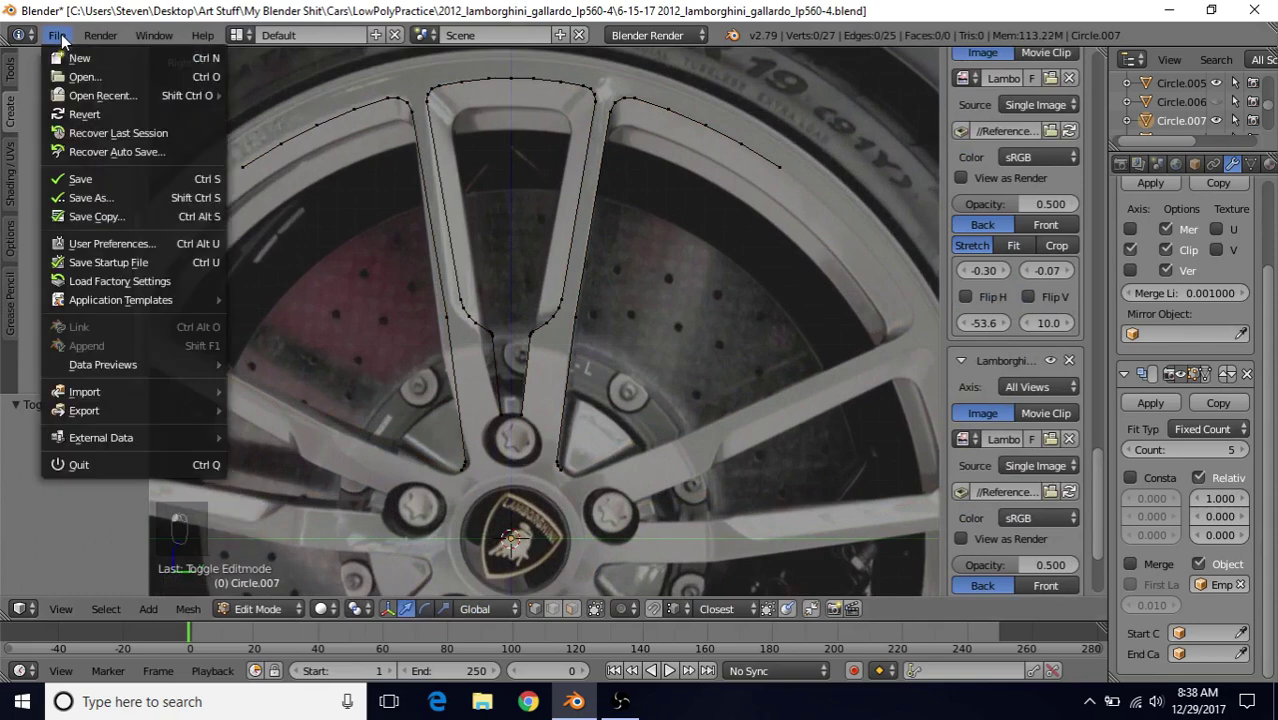
click(80, 179)
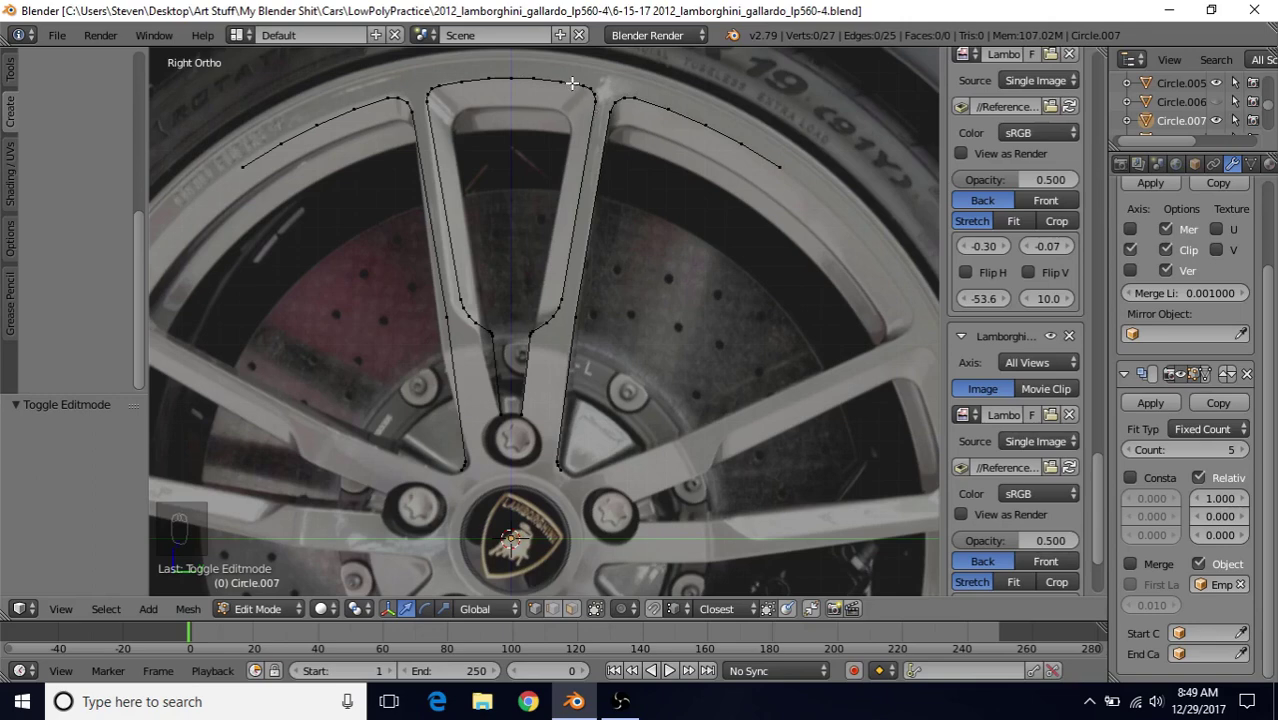
- Select the outer rim edge path beside the spoke and scale it by about 1.009 around the 3D cursor
right_click(613, 124)
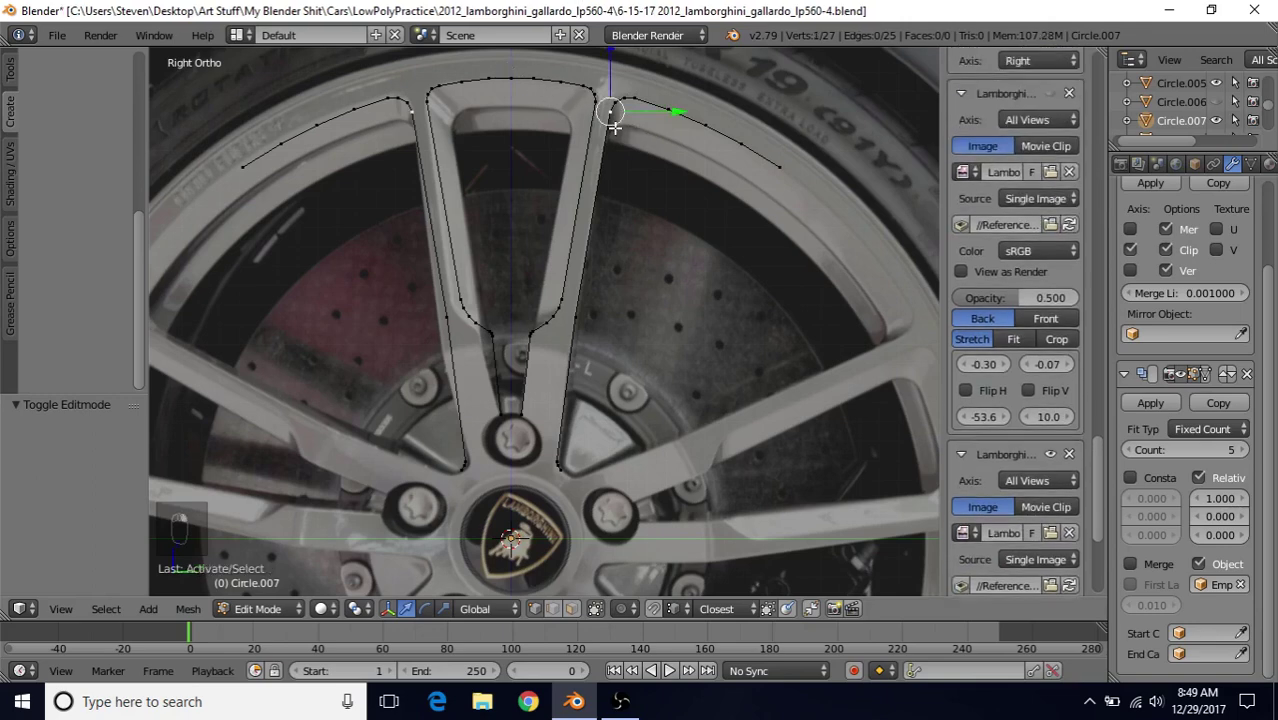
ctrl+right_click(780, 160)
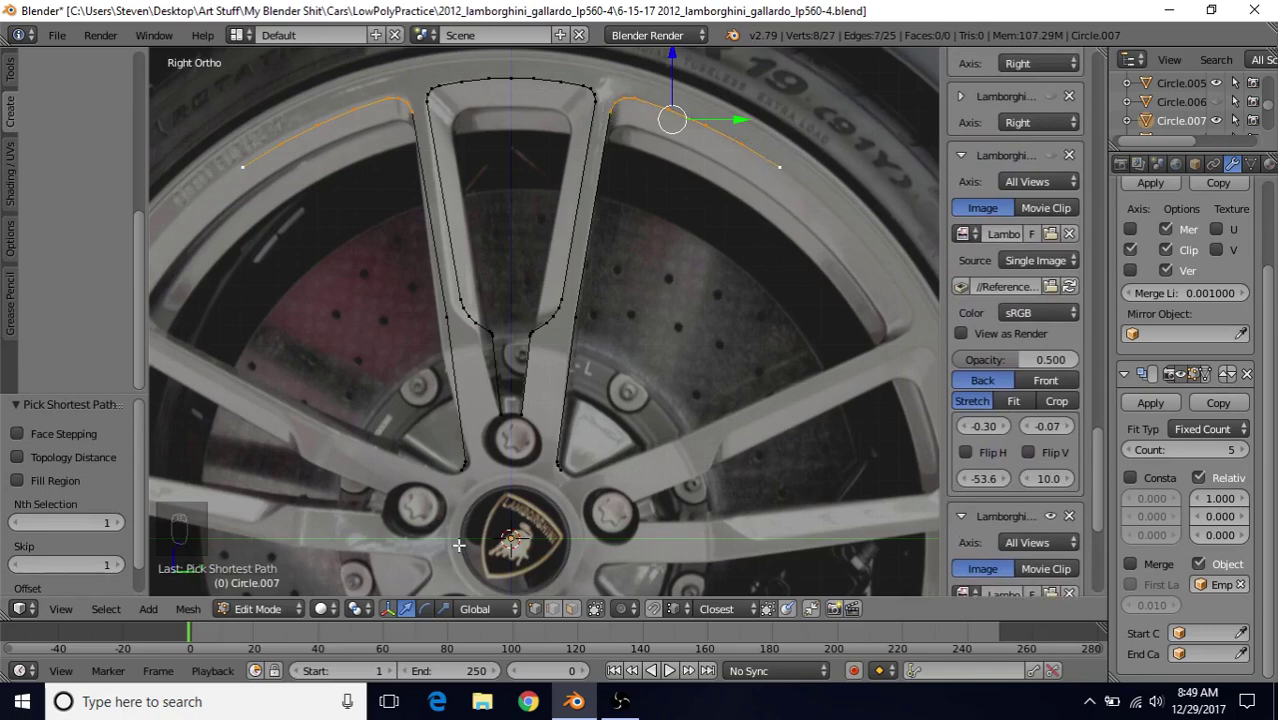
click(360, 609)
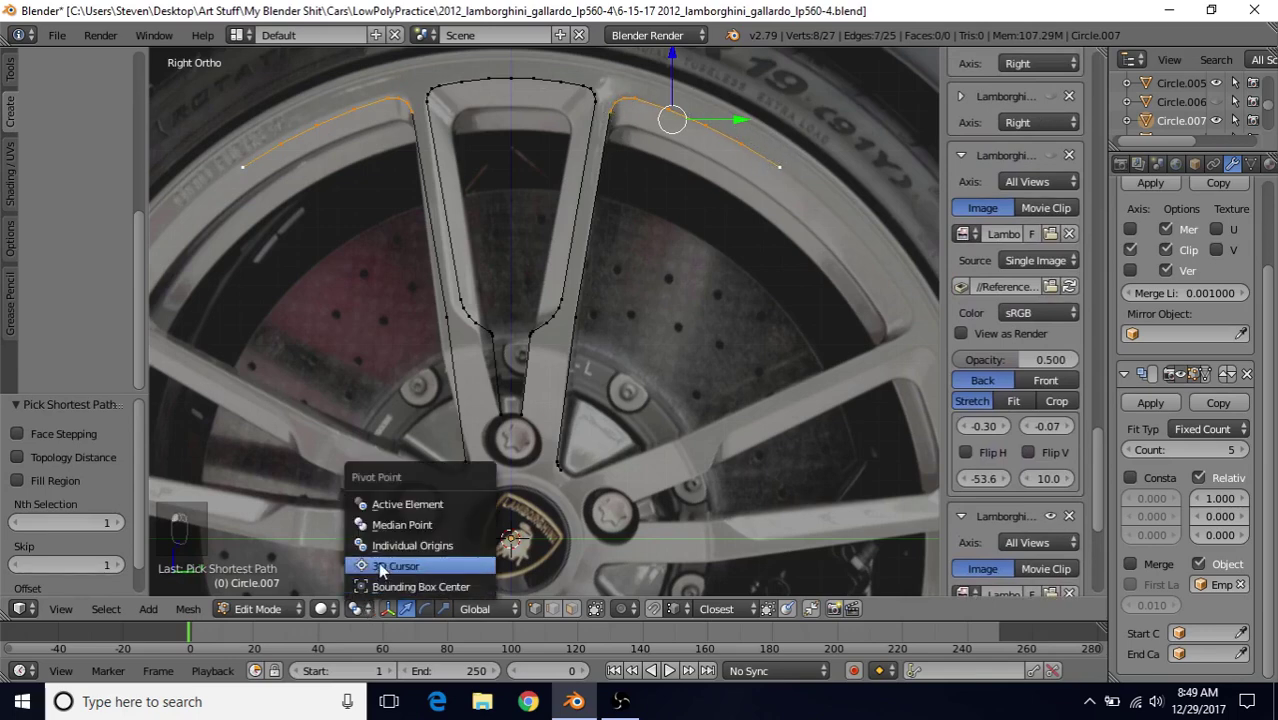
click(380, 567)
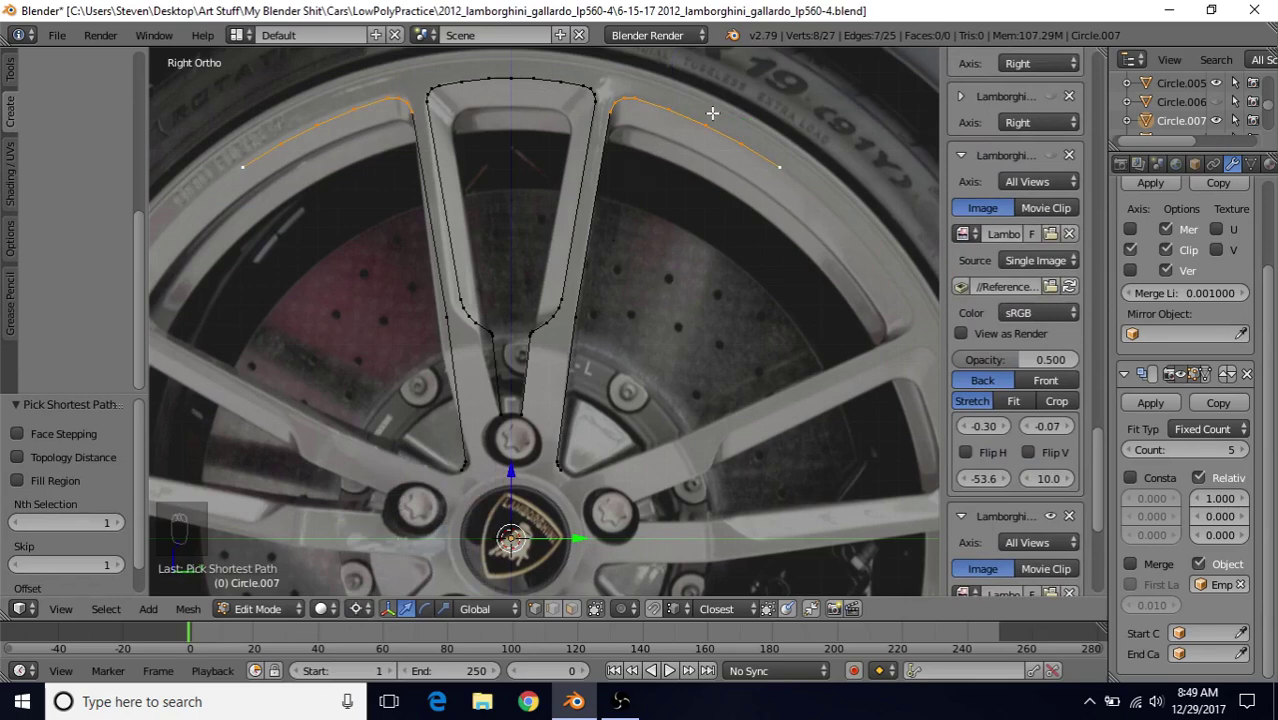
key(s)
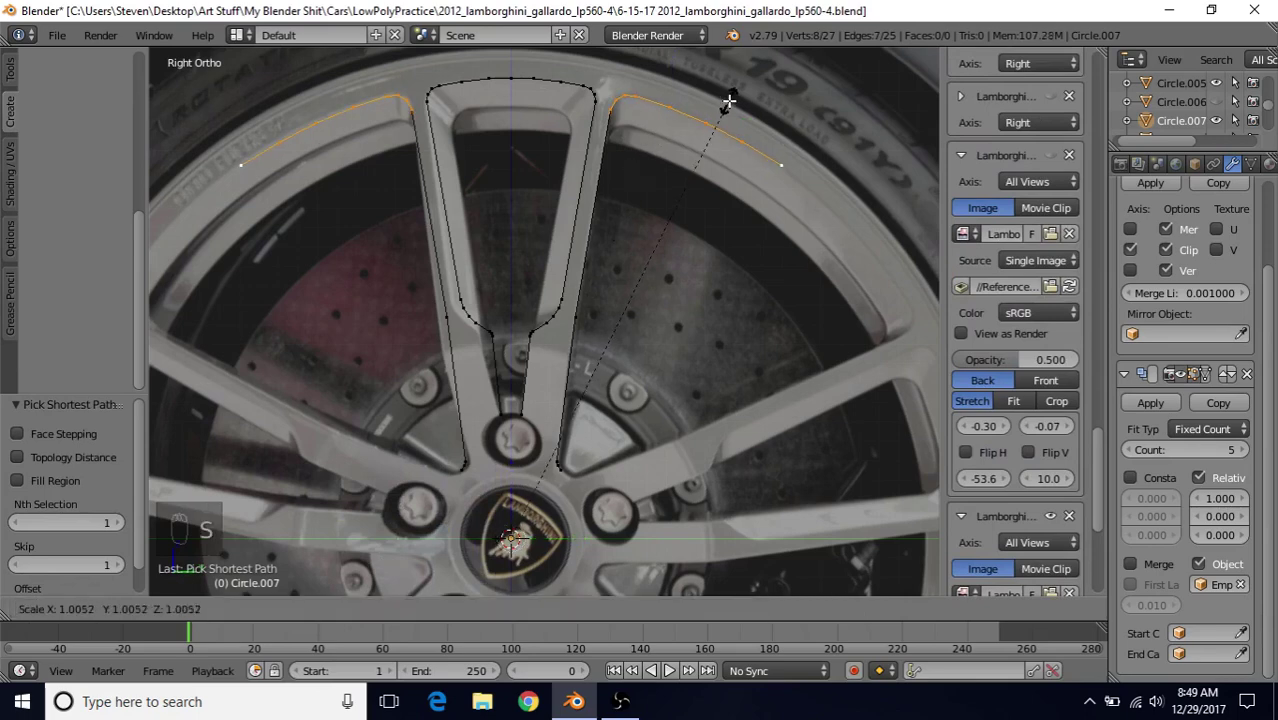
click(730, 100)
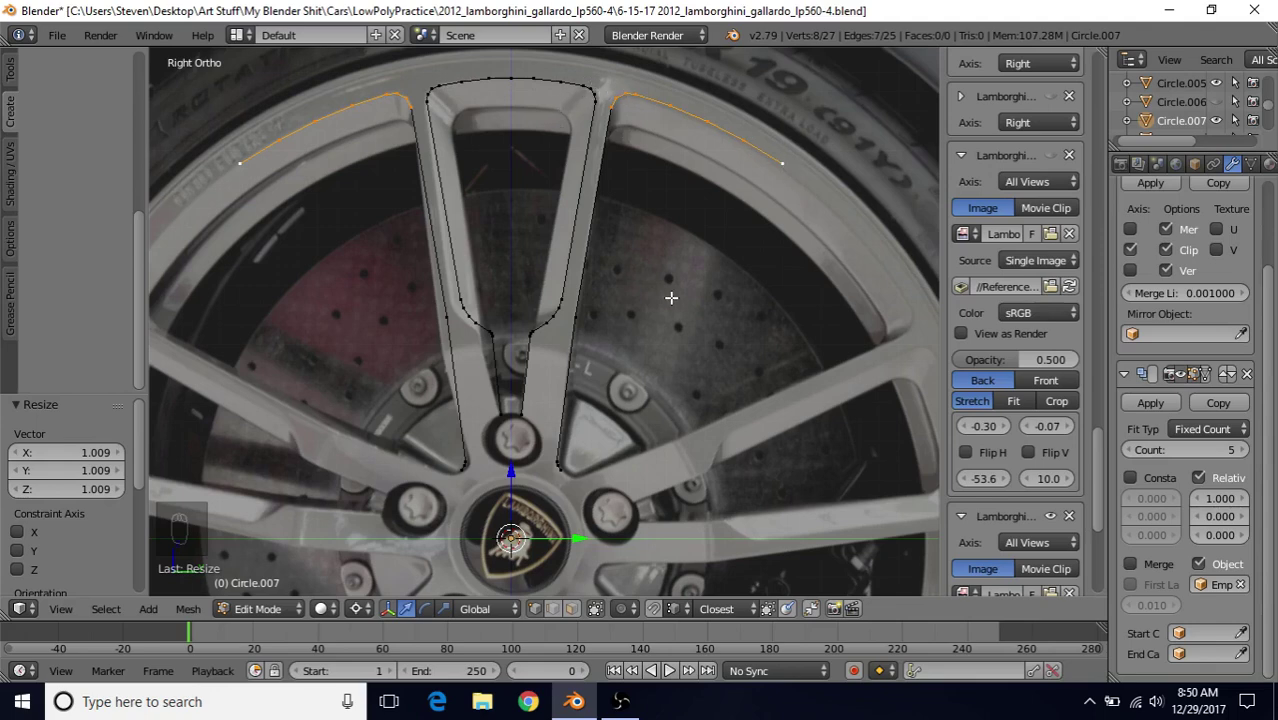
- Hide the spoke outline object and examine the shape of the wheel spokes all around the reference photo
shift+middle_drag(627, 293, 662, 362)
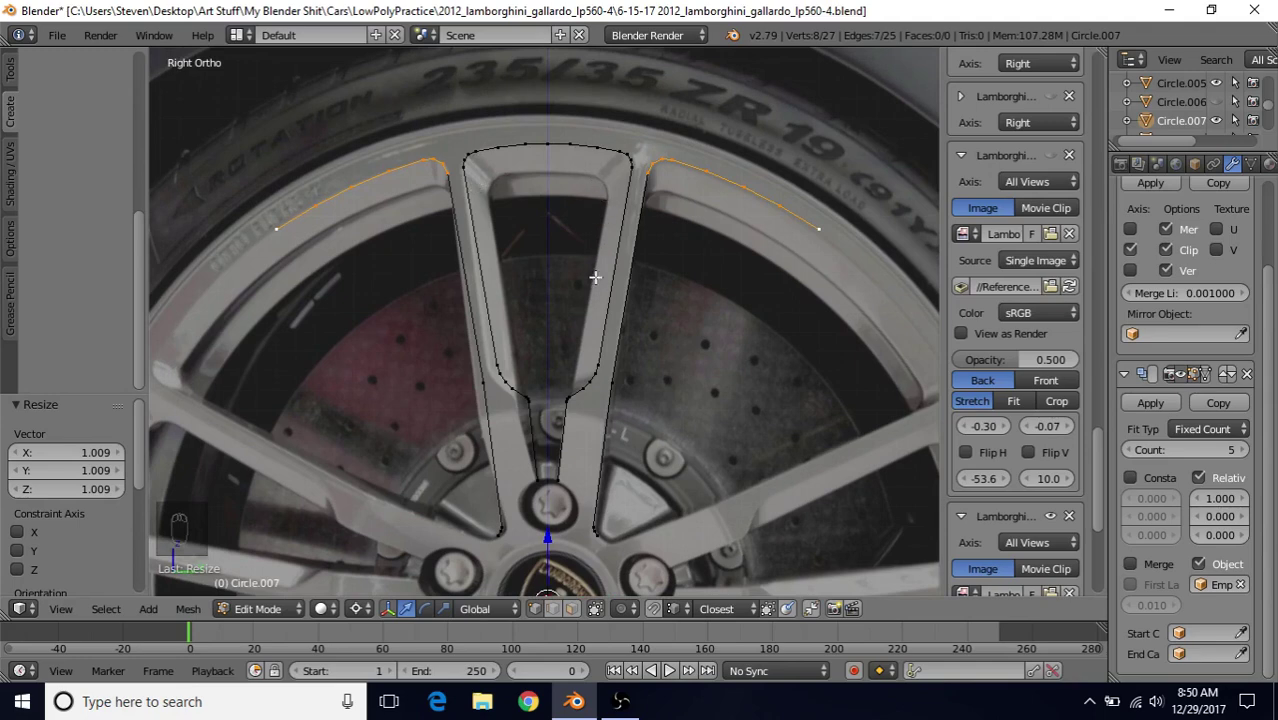
shift+middle_drag(566, 355, 622, 251)
shift+middle_drag(592, 360, 569, 455)
key(Tab)
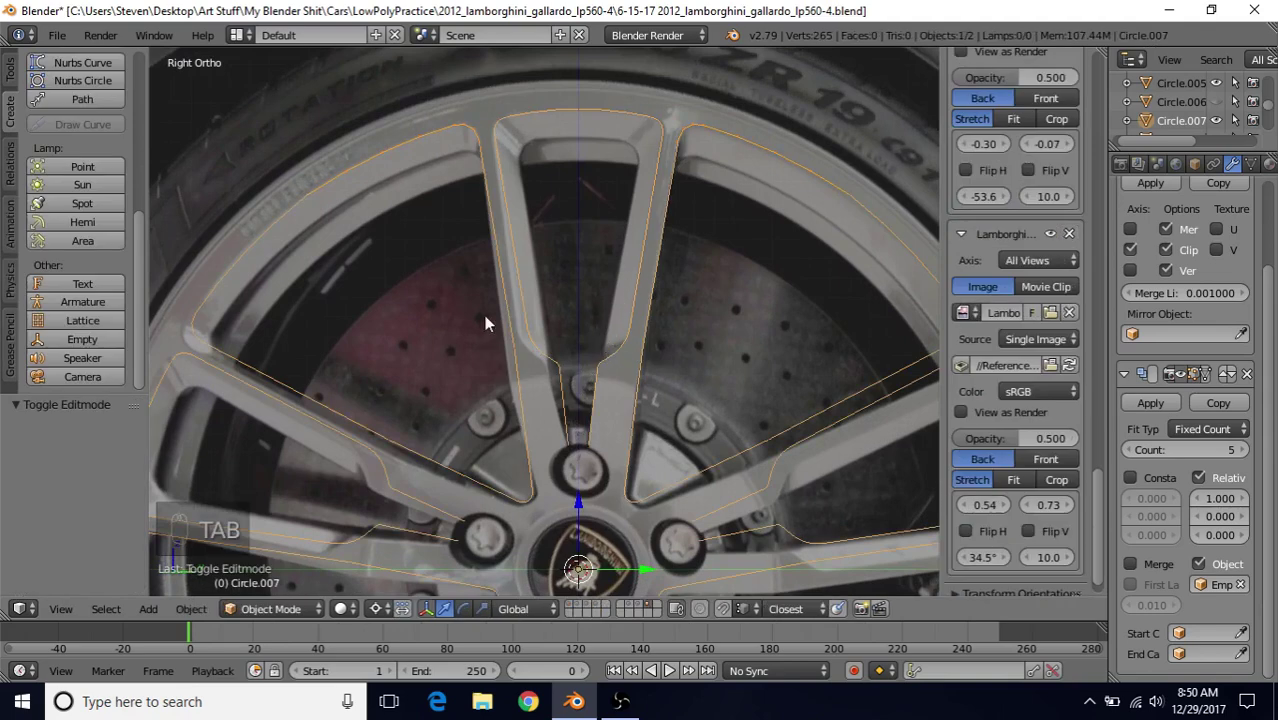
key(h)
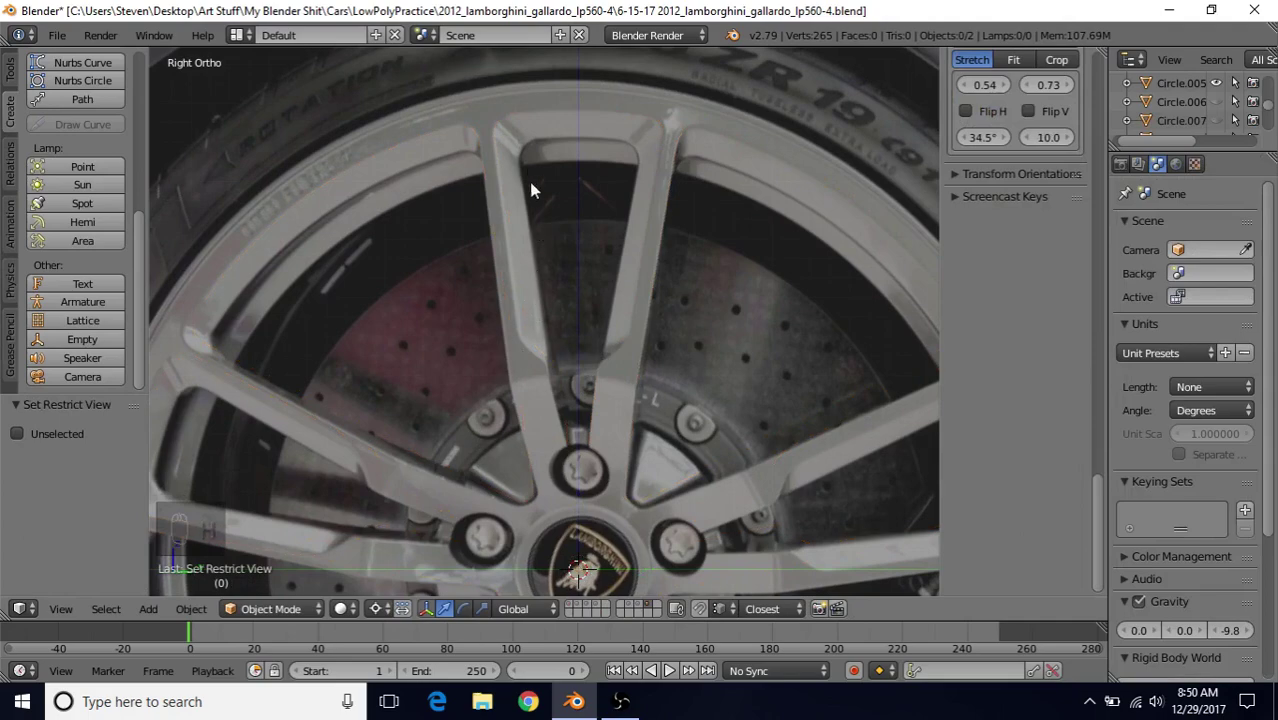
shift+middle_drag(490, 430, 618, 184)
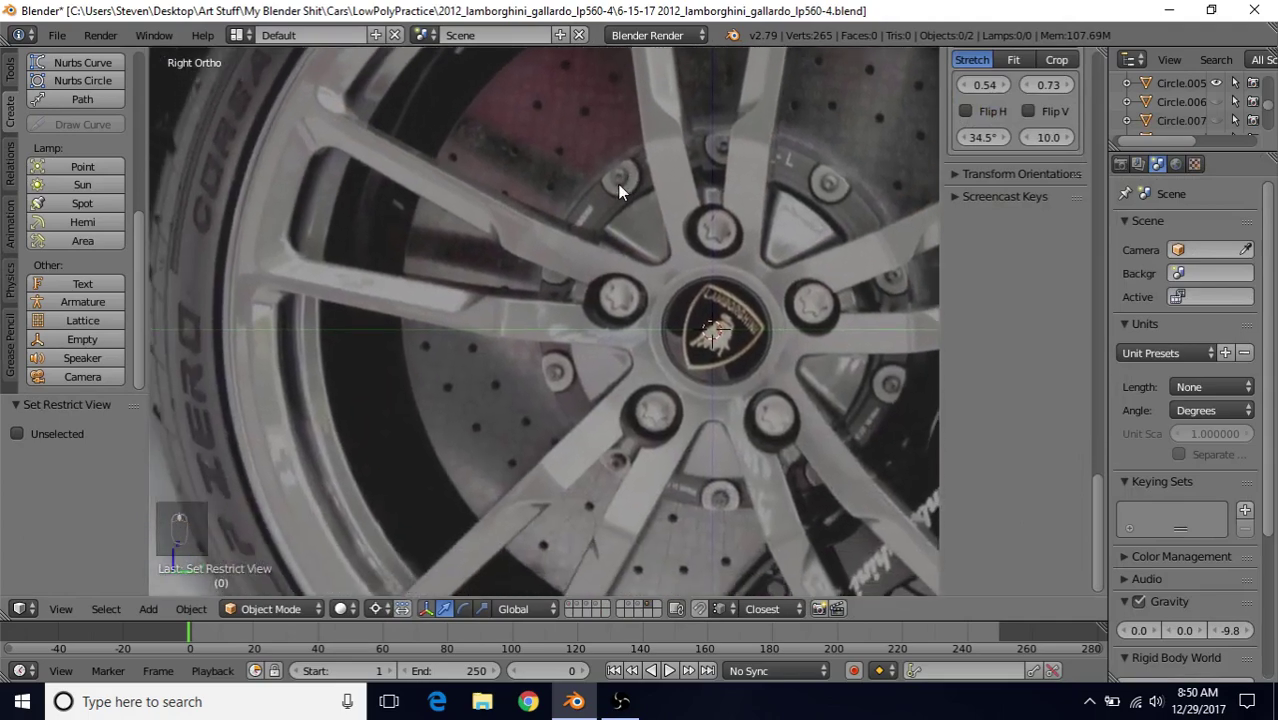
scroll(546, 392, up, 5)
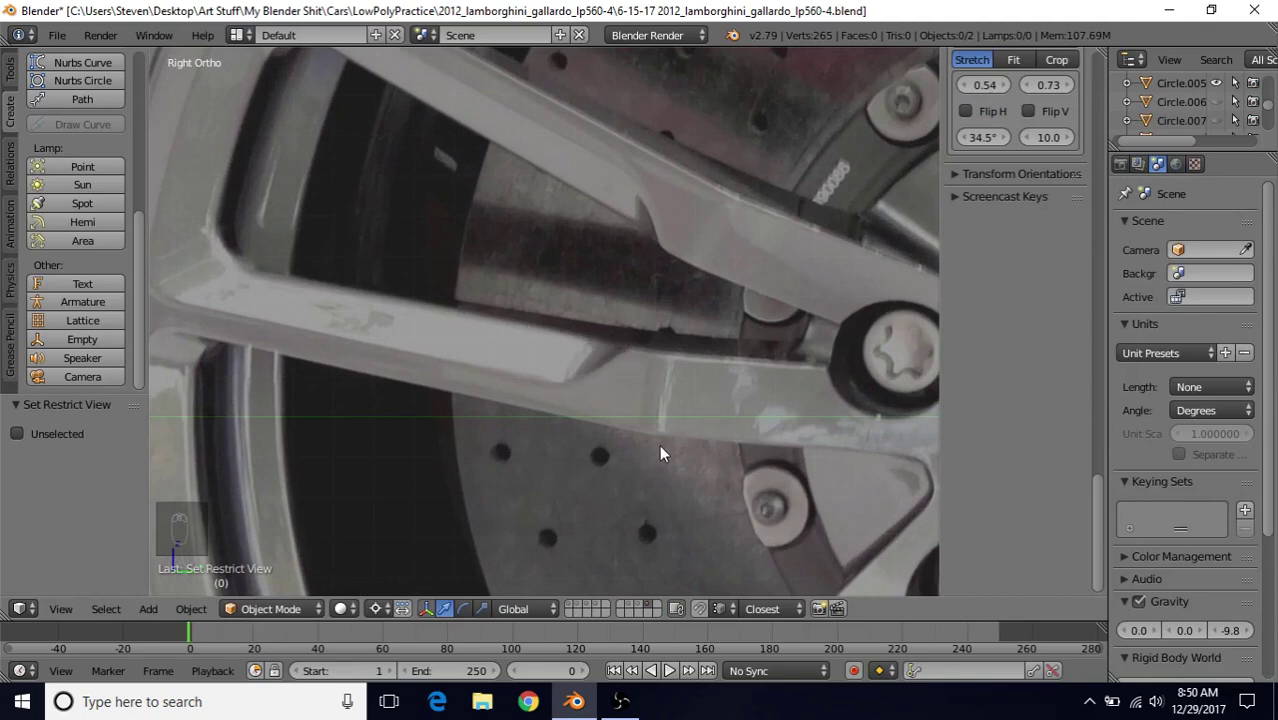
scroll(659, 452, down, 4)
shift+middle_drag(662, 448, 585, 277)
scroll(613, 351, up, 5)
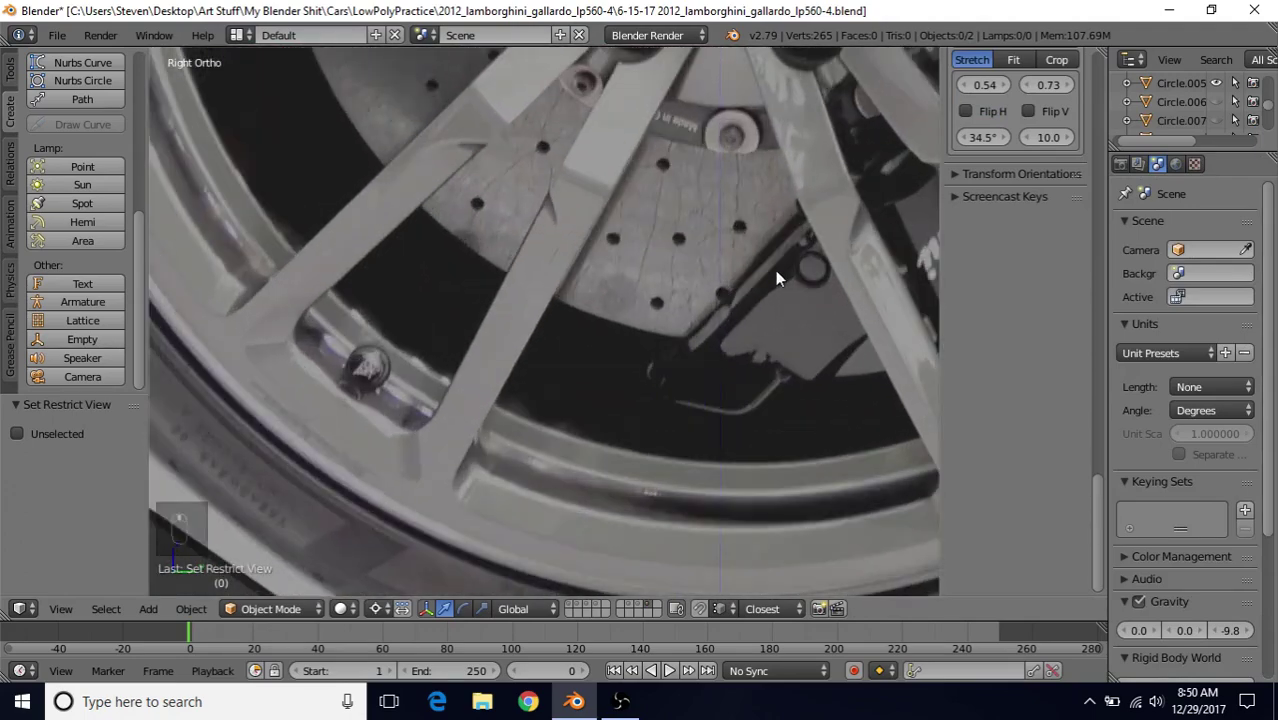
shift+middle_drag(775, 278, 586, 322)
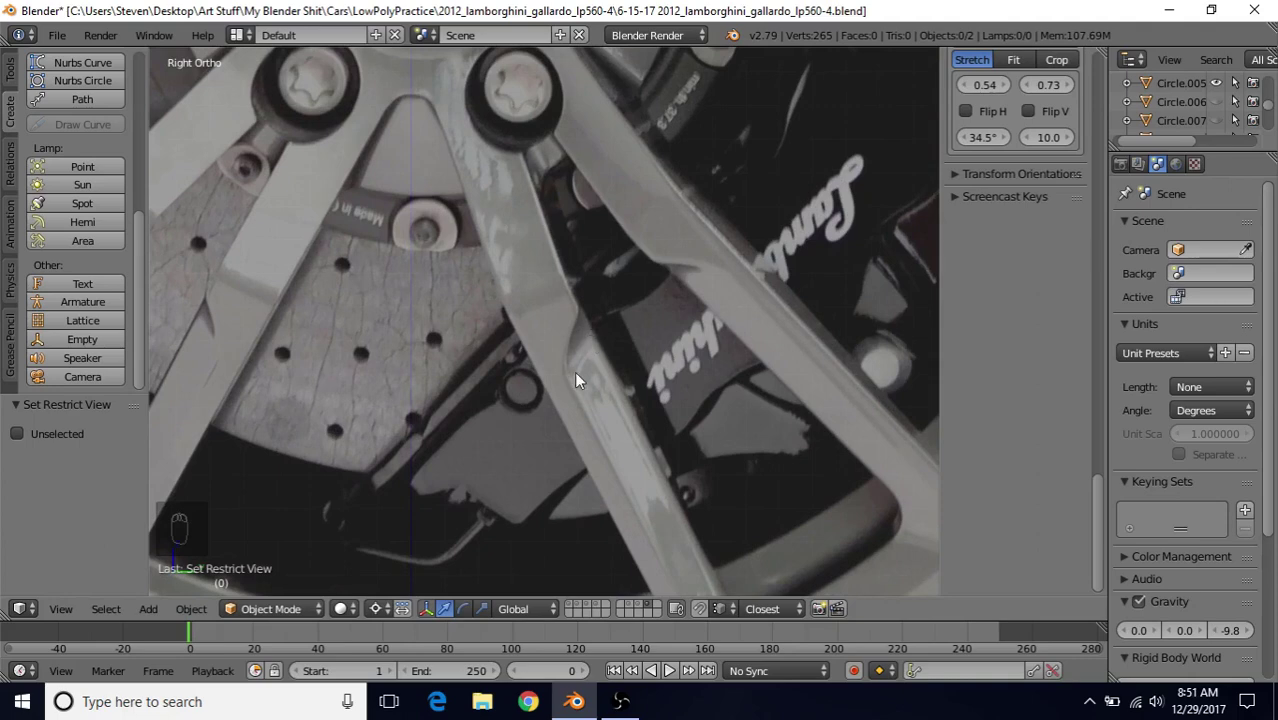
scroll(591, 437, down, 2)
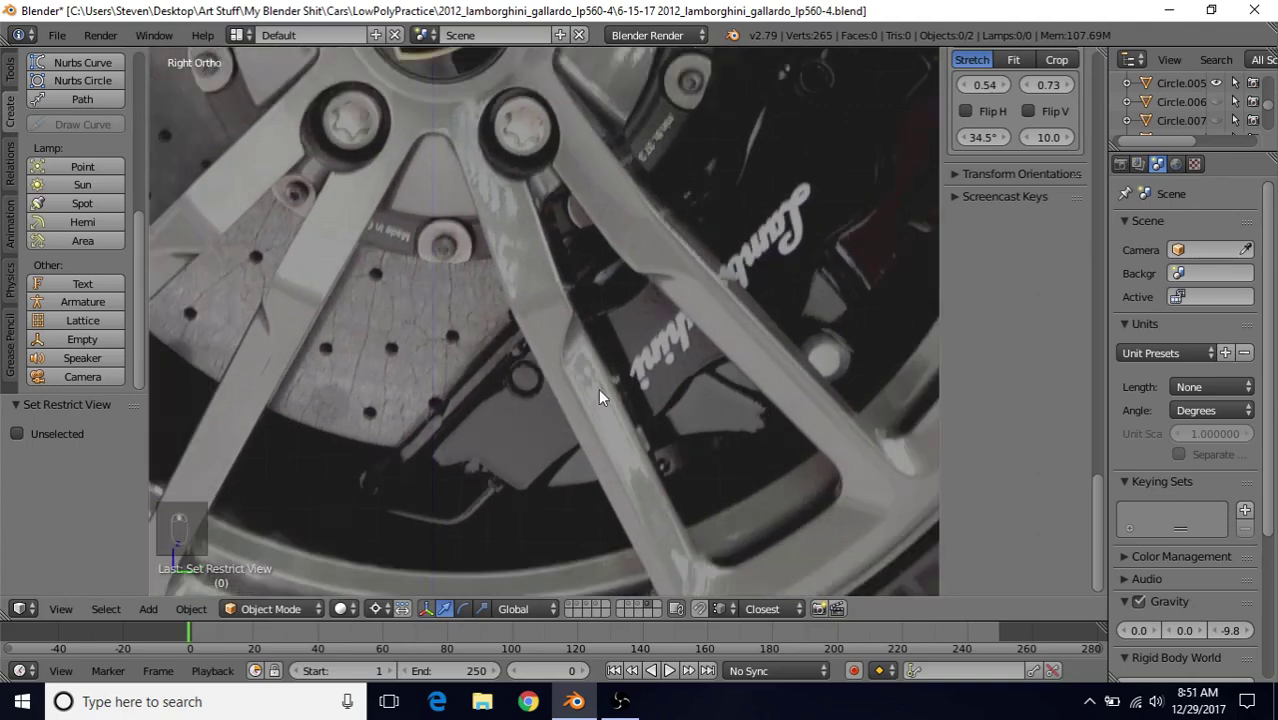
shift+middle_drag(602, 391, 444, 438)
scroll(442, 434, down, 2)
shift+middle_drag(642, 134, 610, 439)
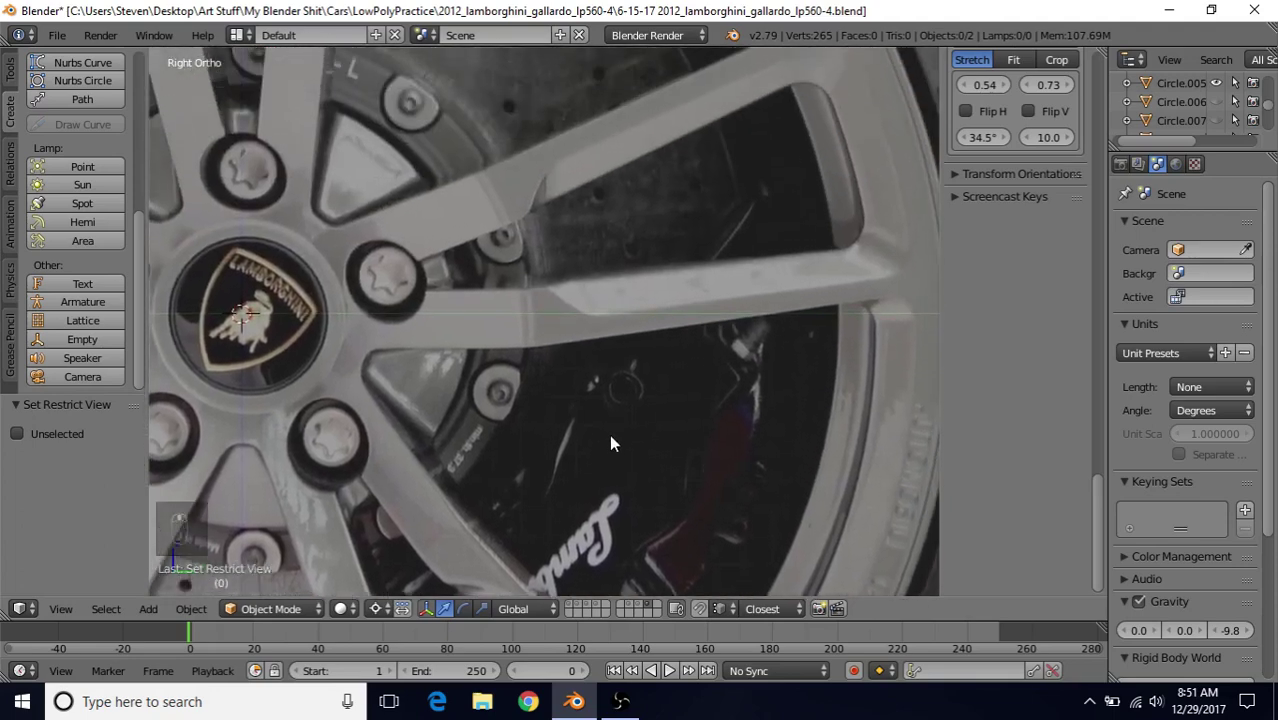
scroll(609, 438, up, 1)
shift+middle_drag(624, 294, 584, 266)
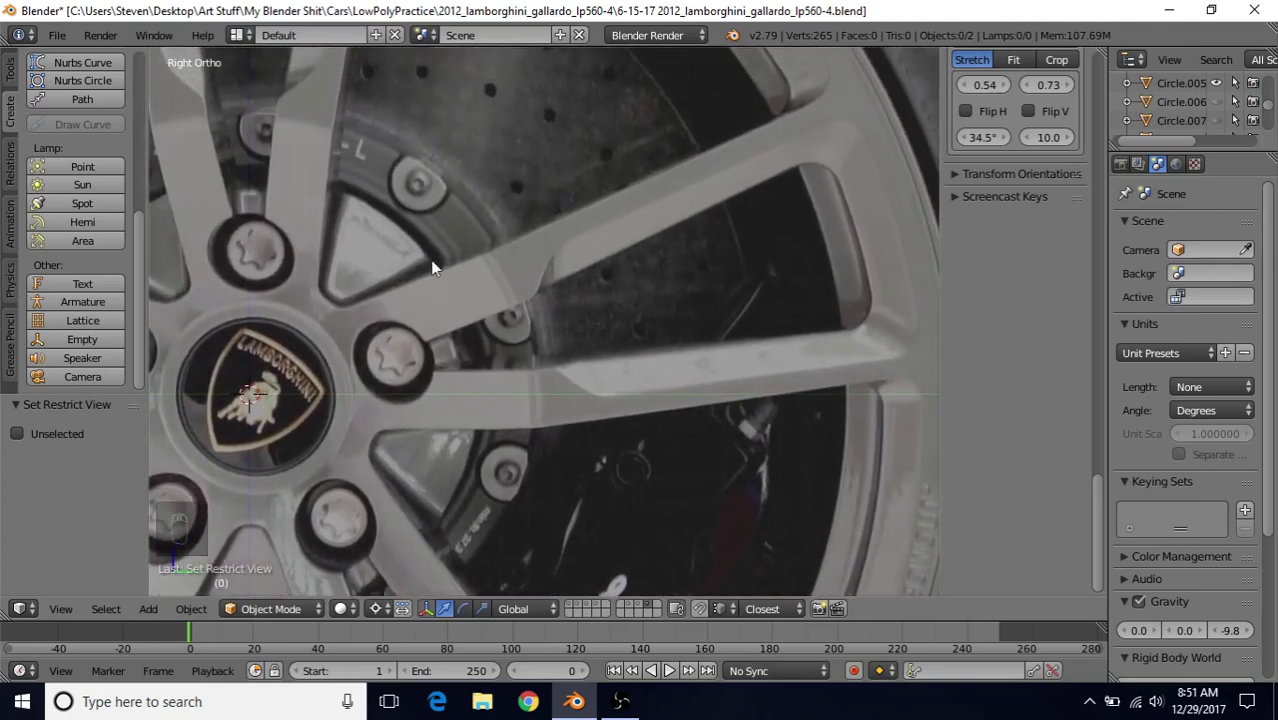
scroll(430, 260, down, 2)
shift+middle_drag(430, 227, 538, 325)
scroll(538, 325, up, 3)
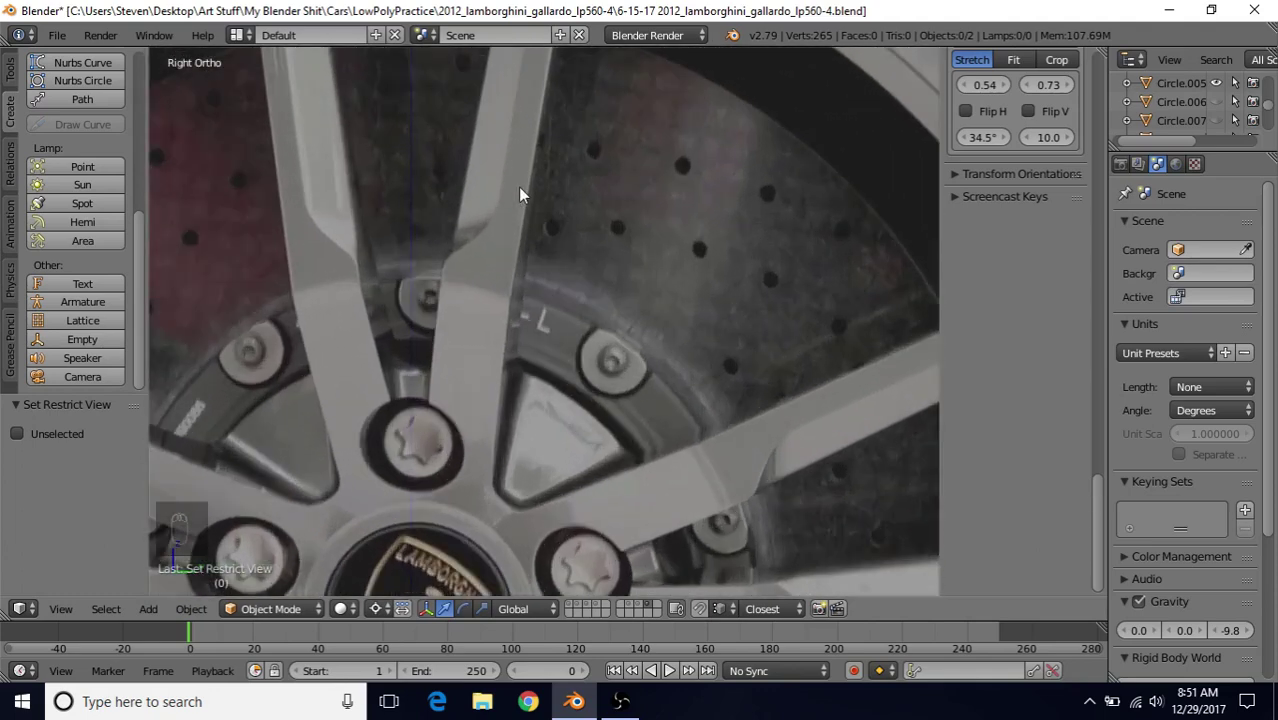
shift+middle_drag(520, 195, 622, 352)
scroll(562, 398, down, 1)
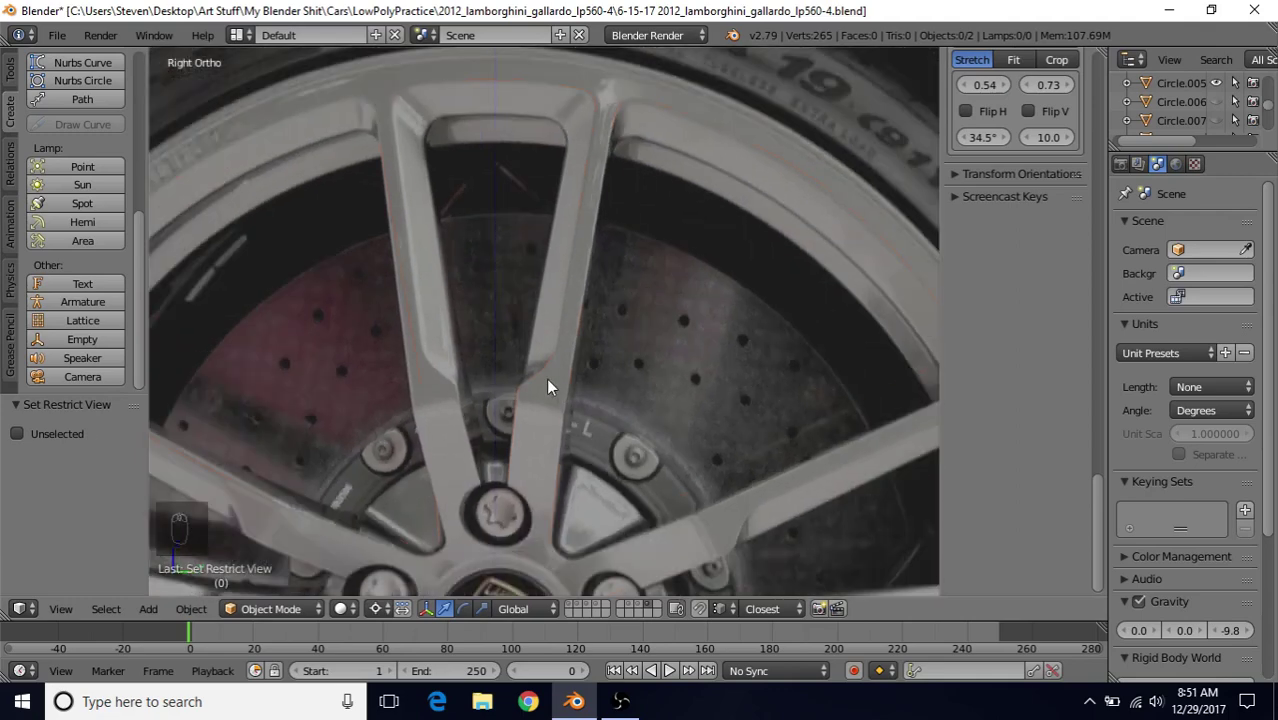
- Reveal all hidden objects, then hide only the Empty at the wheel's centre
key(alt+h)
shift+scroll(556, 408, down, 3)
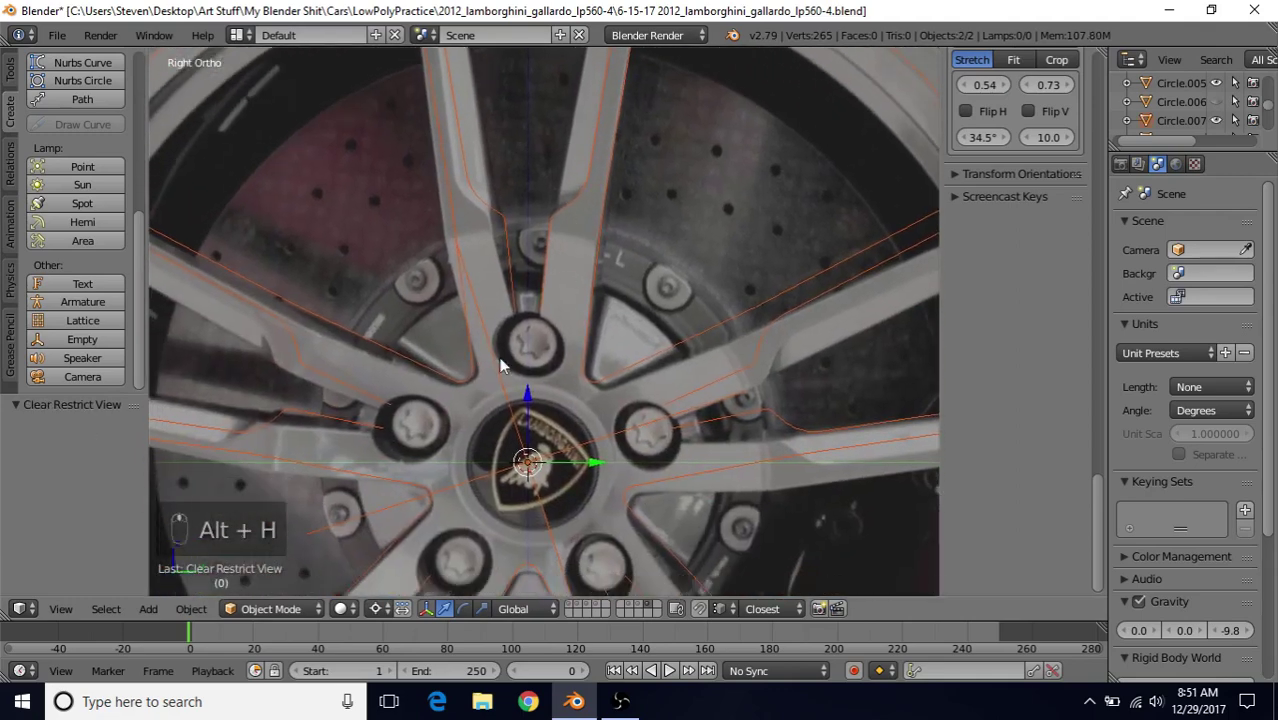
right_click(488, 344)
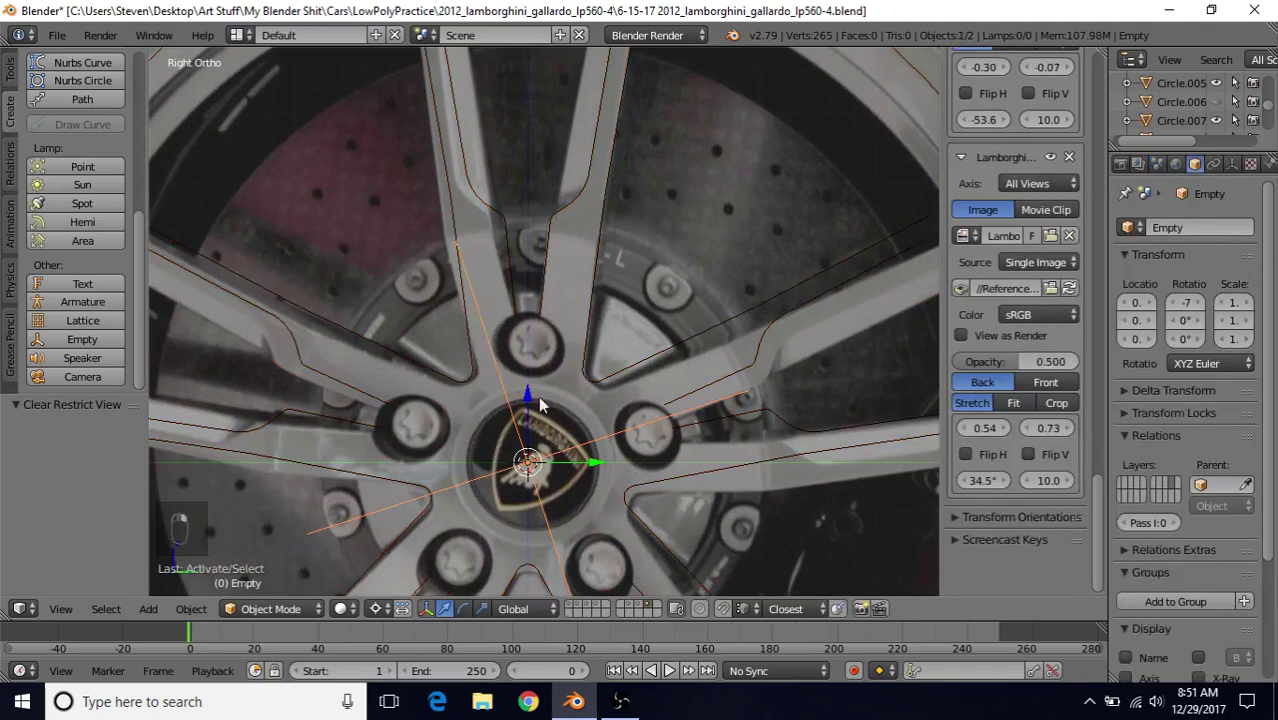
key(h)
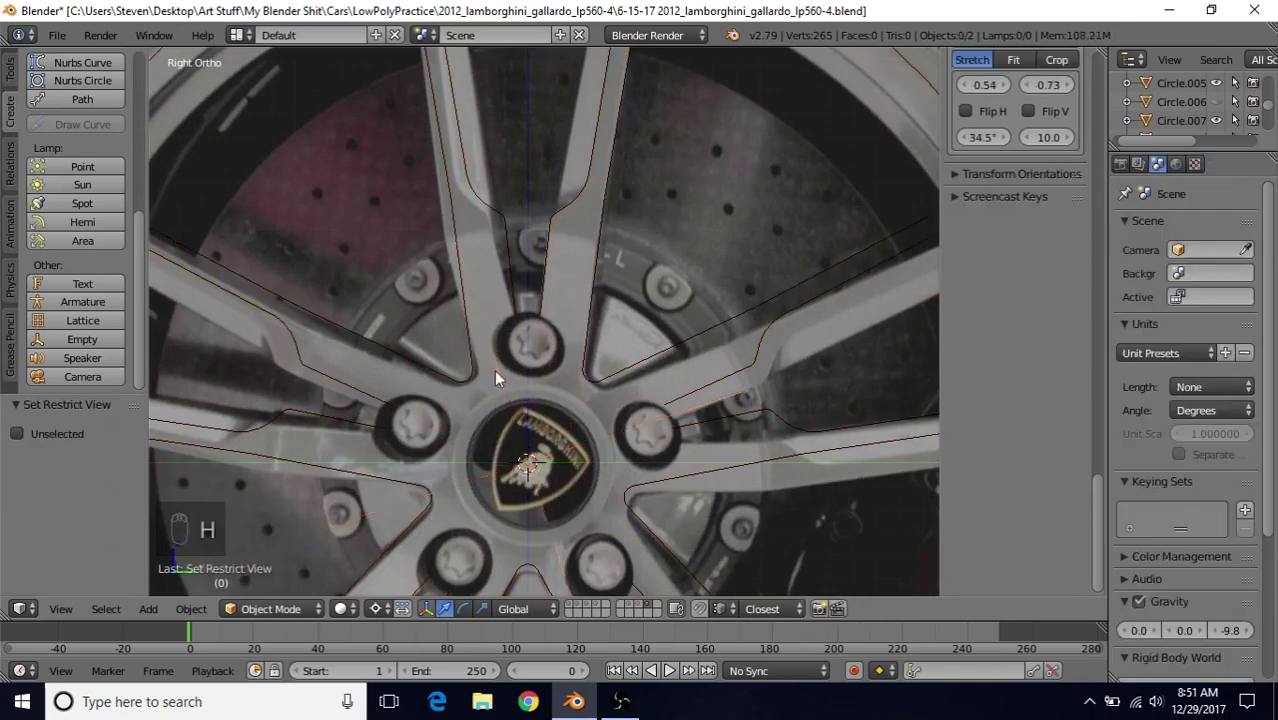
shift+middle_drag(535, 316, 539, 481)
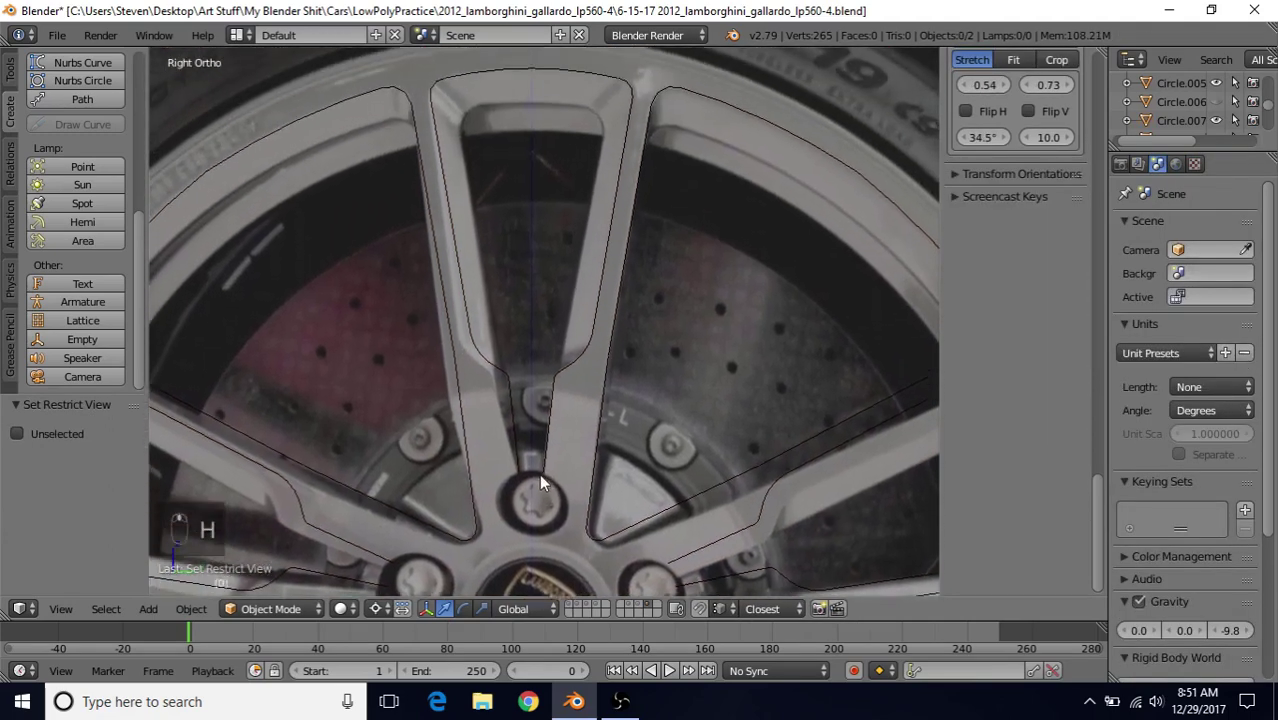
- Edit the spoke outline mesh and select the vertex path of the inner opening from its lower corner to the top centre
right_click(618, 160)
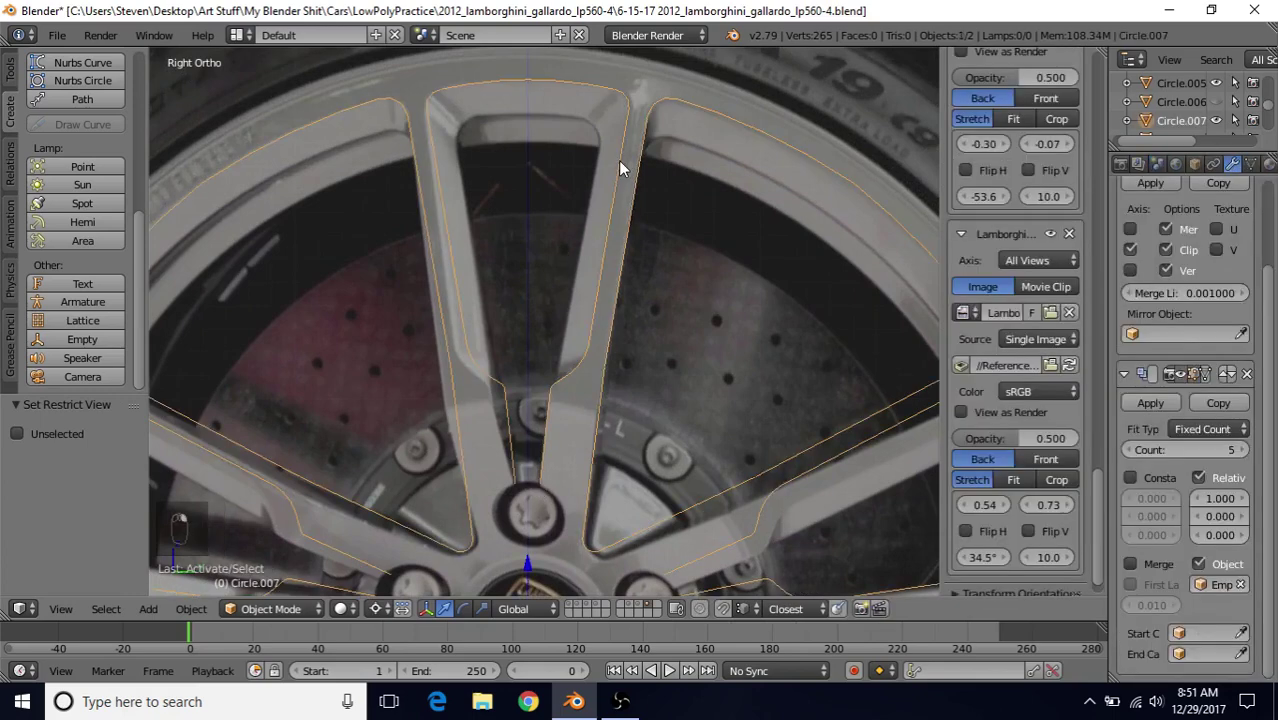
key(Tab)
scroll(581, 312, up, 5)
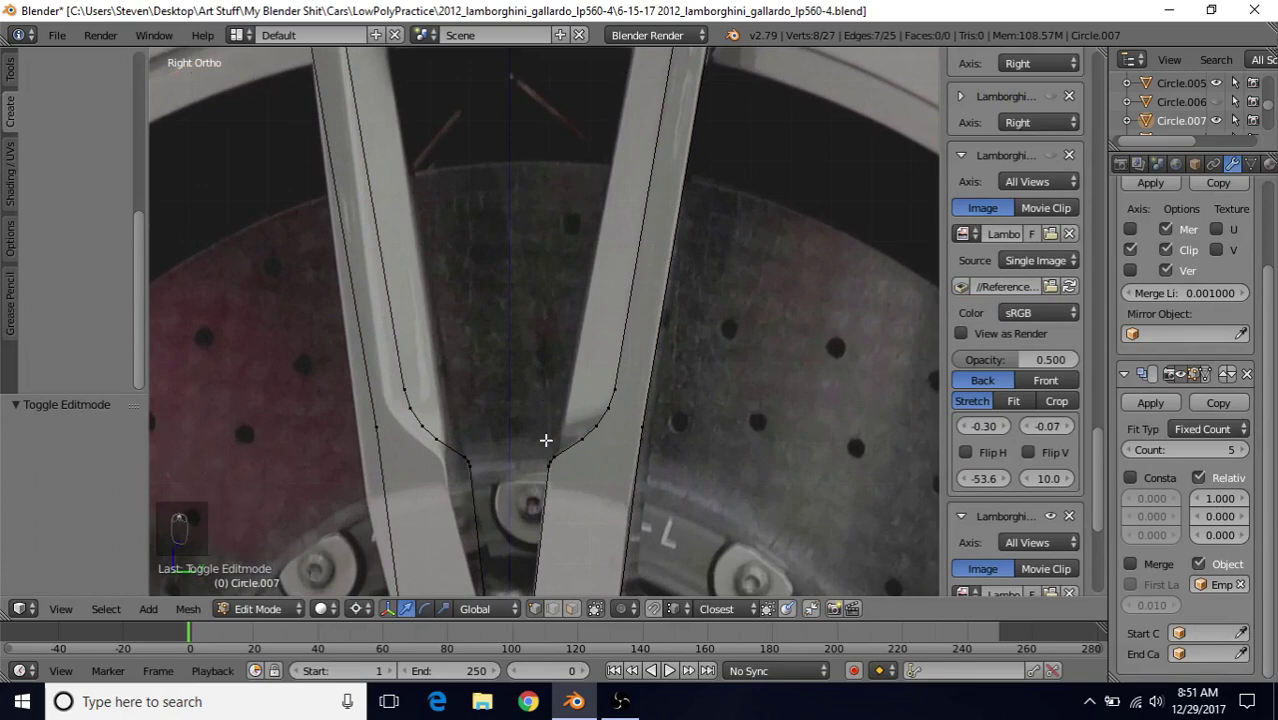
right_click(555, 446)
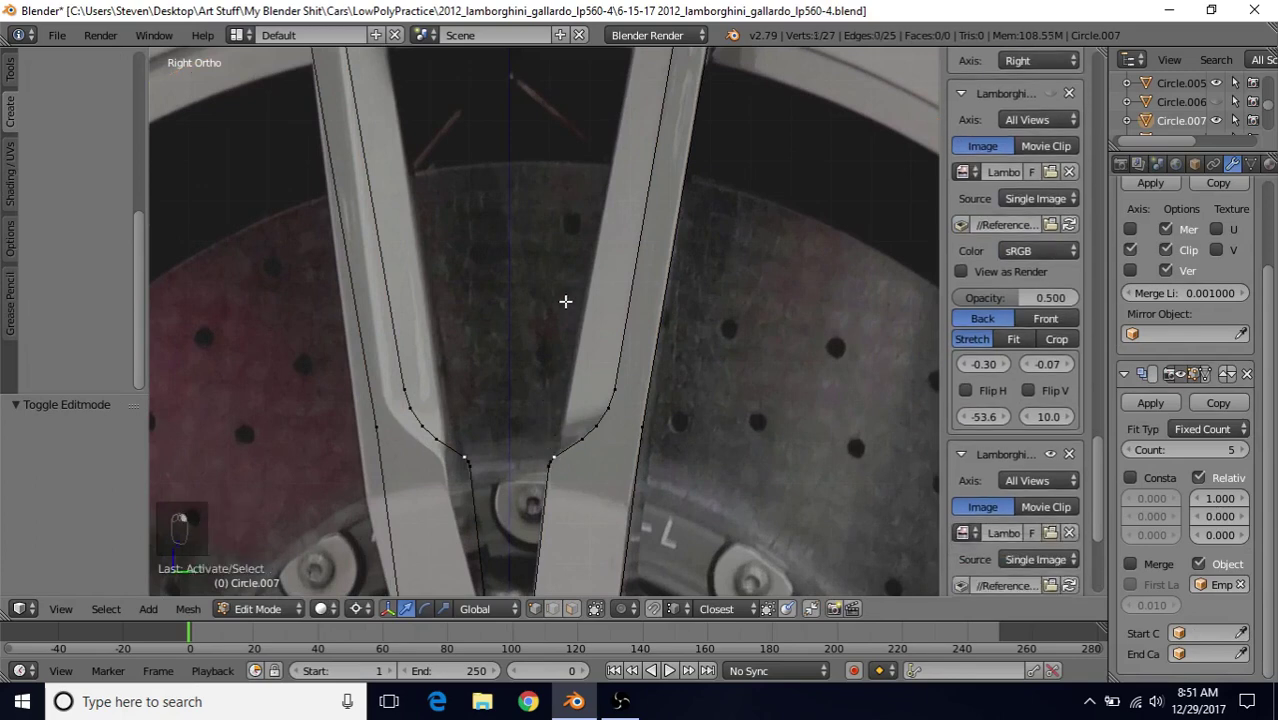
scroll(565, 301, down, 2)
shift+middle_drag(565, 280, 551, 362)
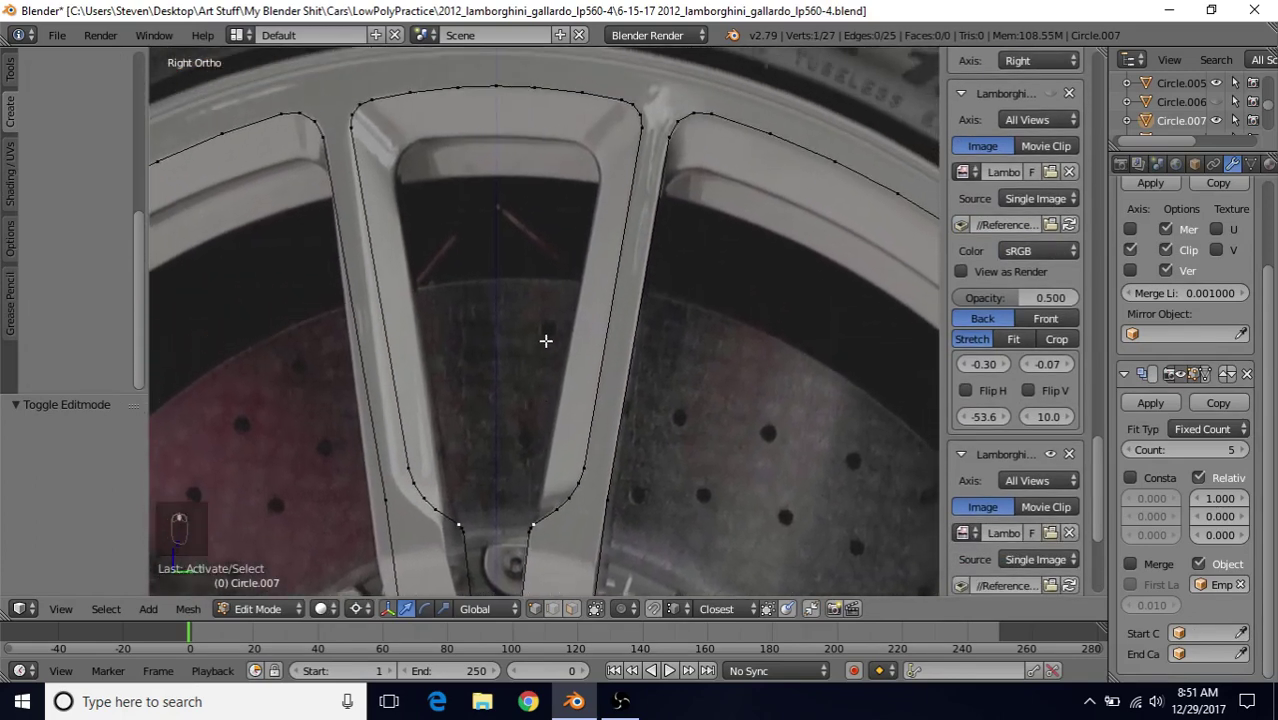
ctrl+right_click(500, 87)
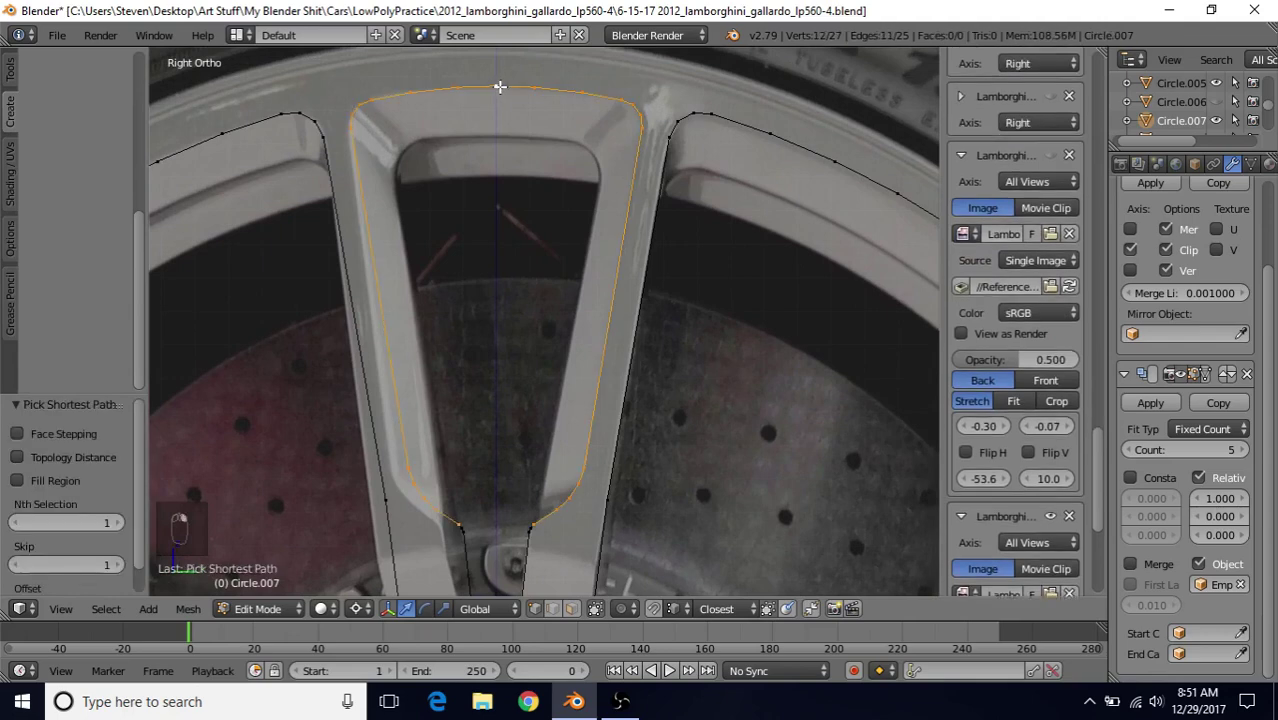
shift+middle_drag(573, 442, 562, 344)
scroll(563, 372, up, 1)
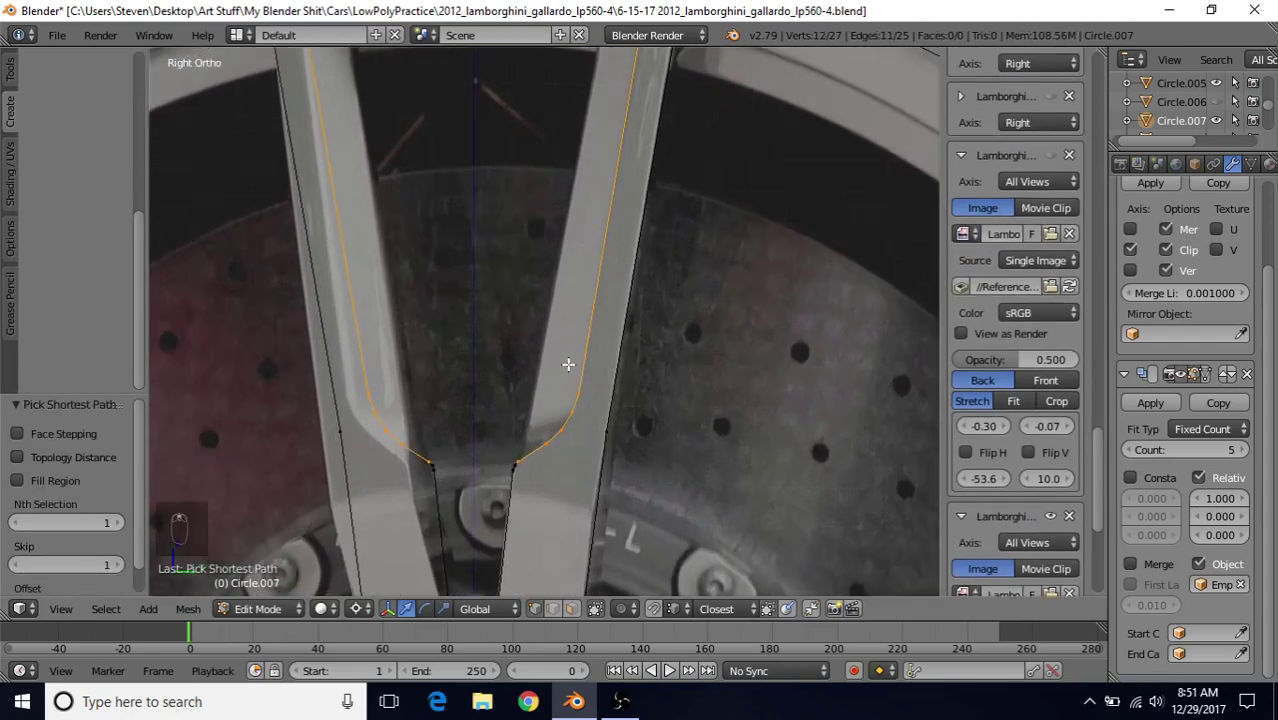
- Deselect the opening's side and lower curve vertices, keeping its top edge and the lower corner vertex selected
key(c)
middle_drag(576, 394, 546, 449)
right_click(575, 407)
key(c)
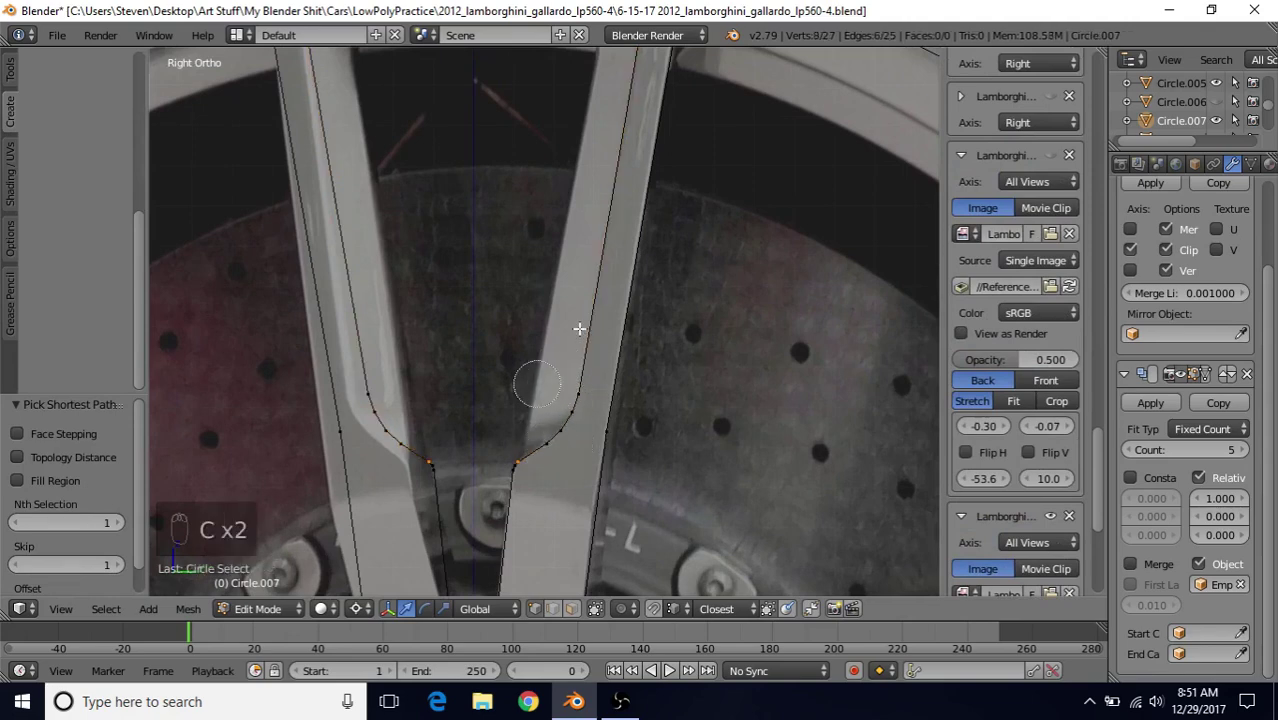
middle_drag(569, 394, 536, 451)
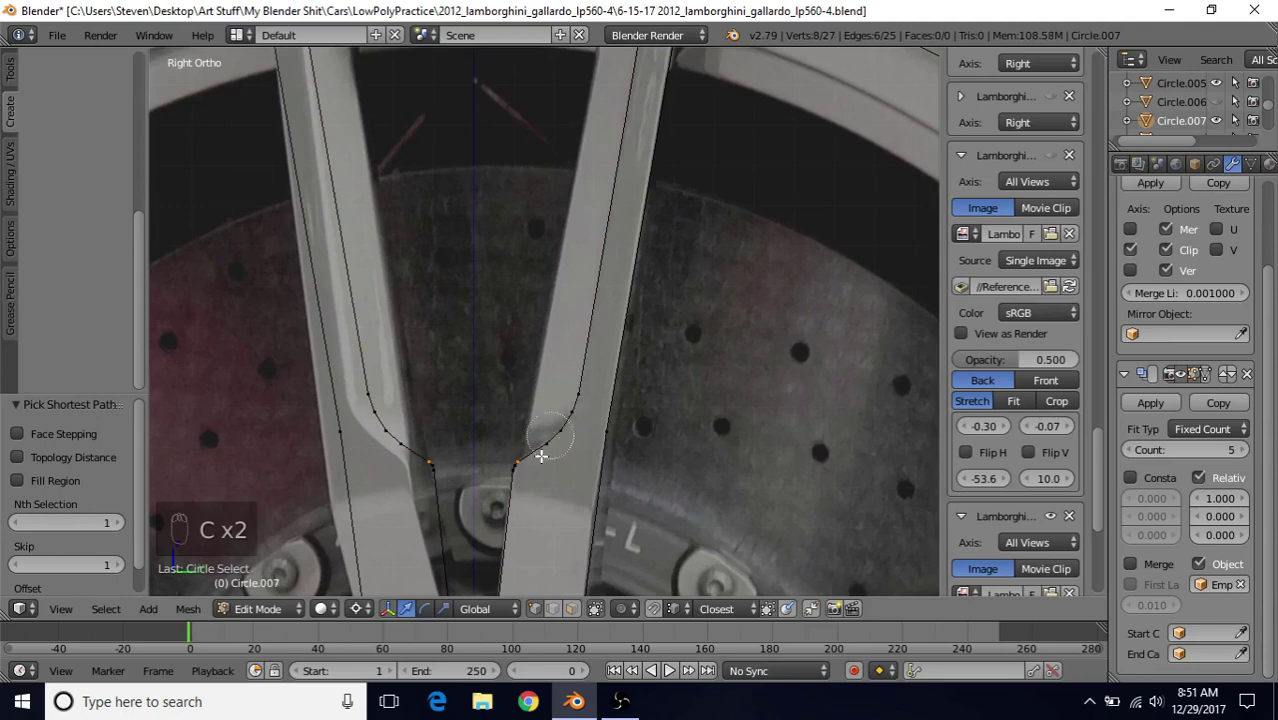
right_click(547, 441)
shift+right_click(517, 463)
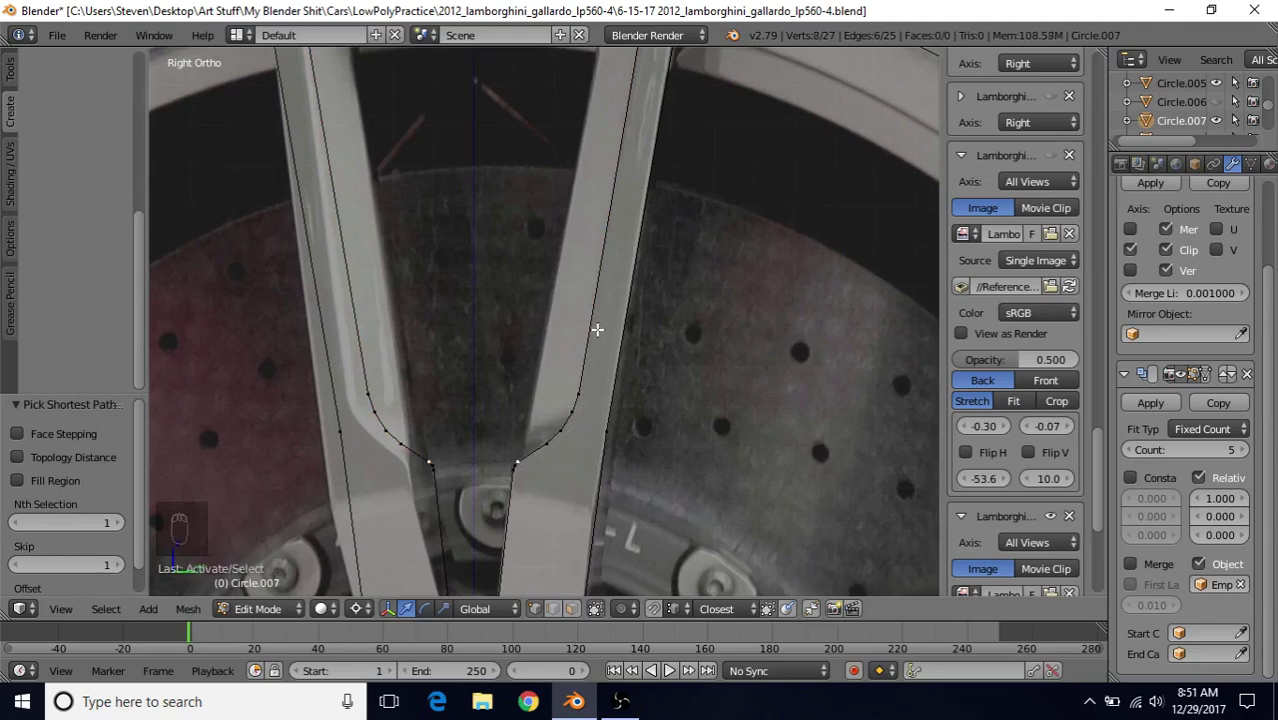
- Extrude the selected vertices in place and scale them to about 0.862 around the median point
shift+middle_drag(582, 296, 571, 411)
key(e)
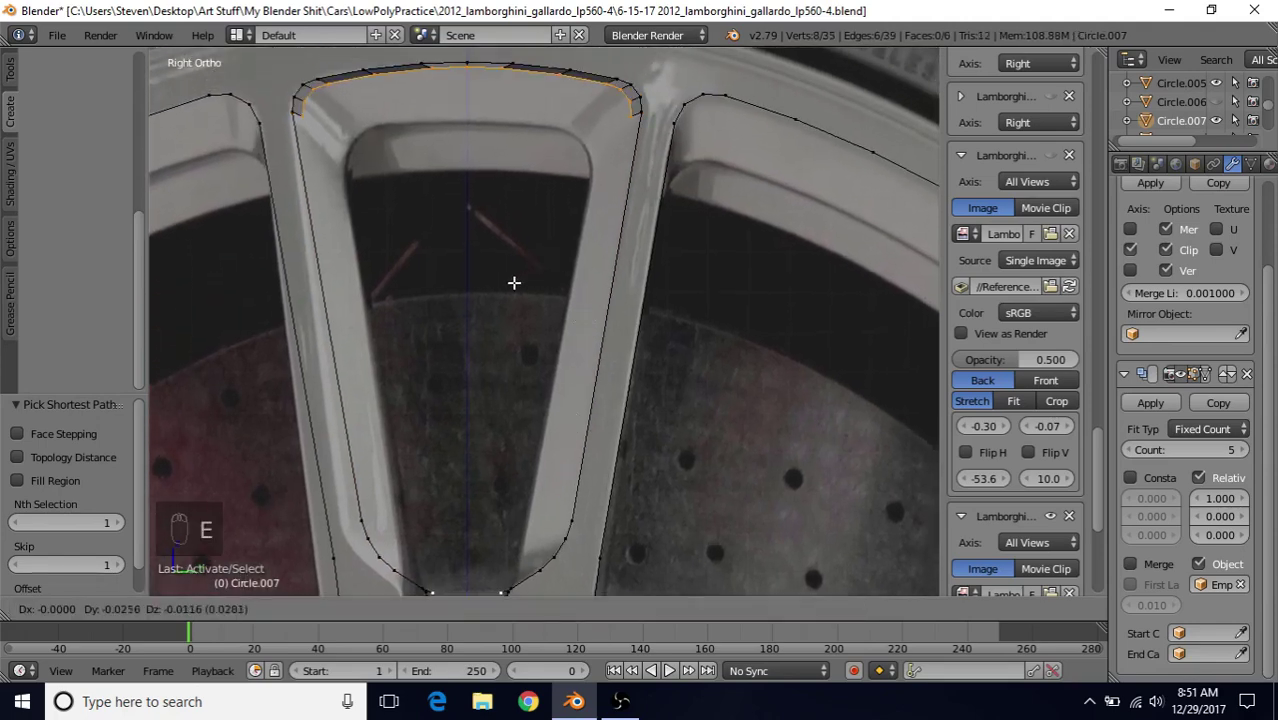
right_click(513, 292)
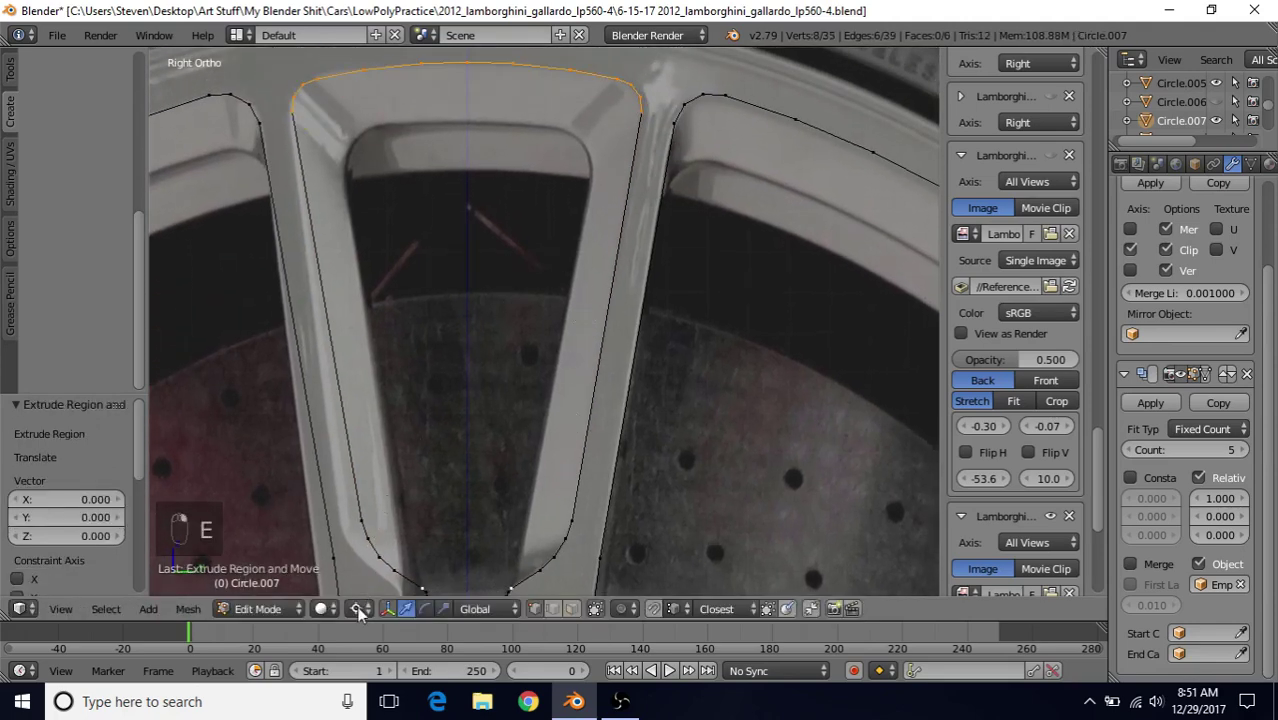
key(period)
click(395, 524)
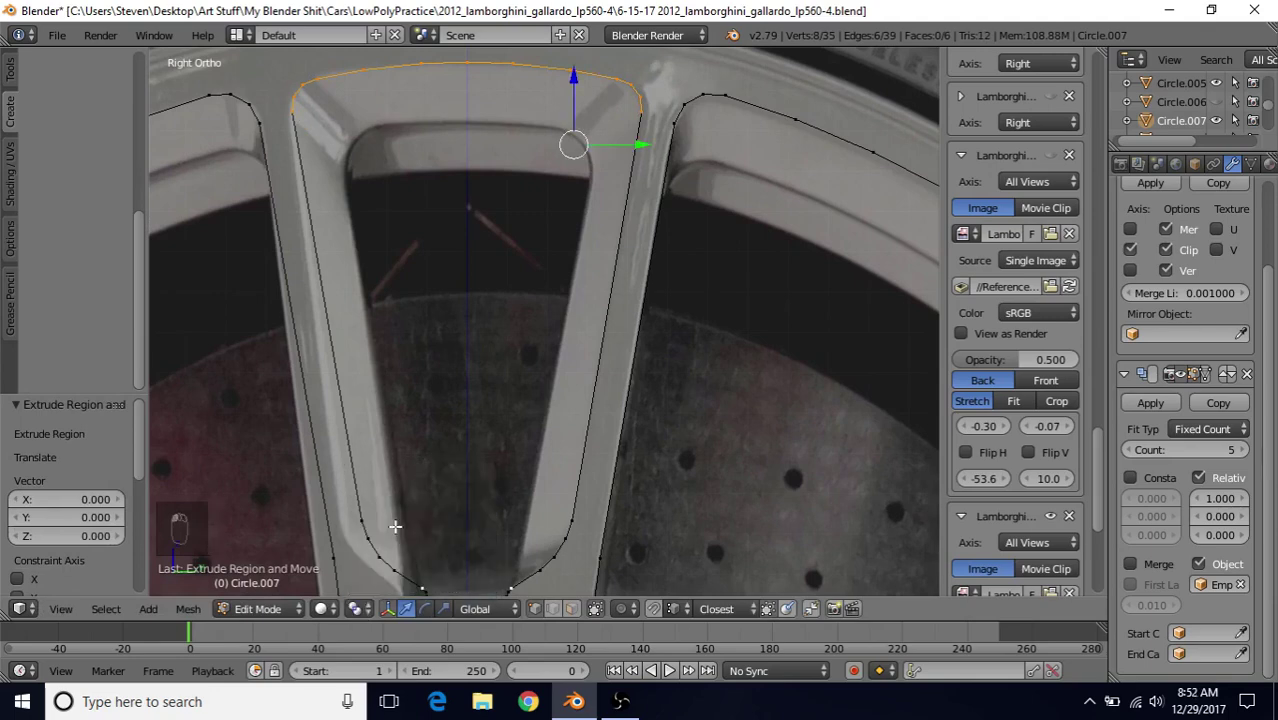
key(s)
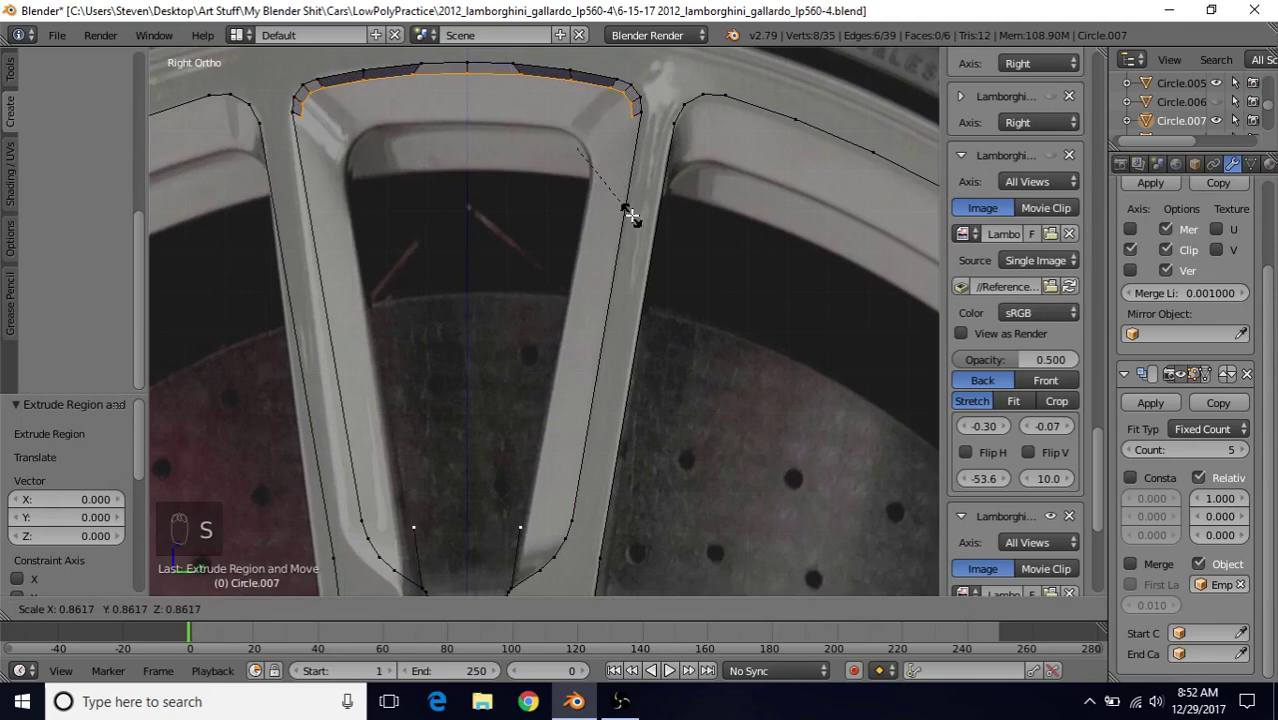
click(628, 214)
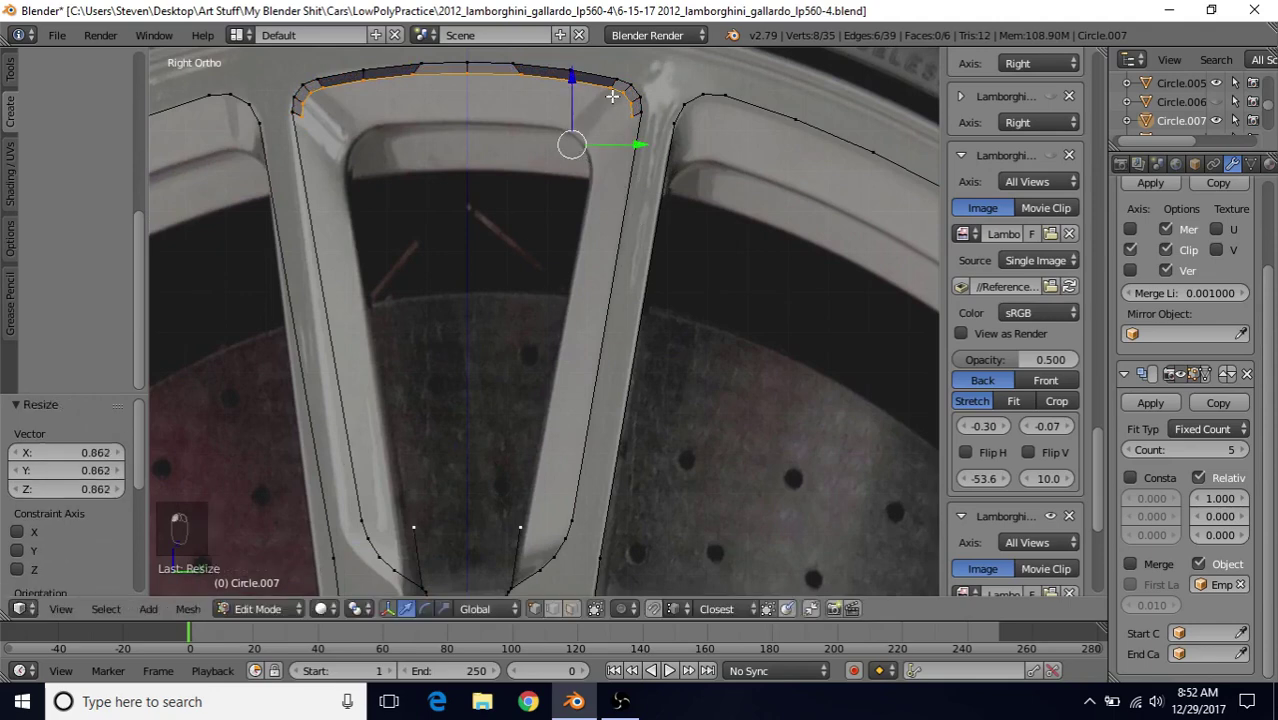
- Move the extruded lower vertex down about 0.14 onto the opening's lower corner in the reference photo
shift+middle_drag(579, 456, 596, 265)
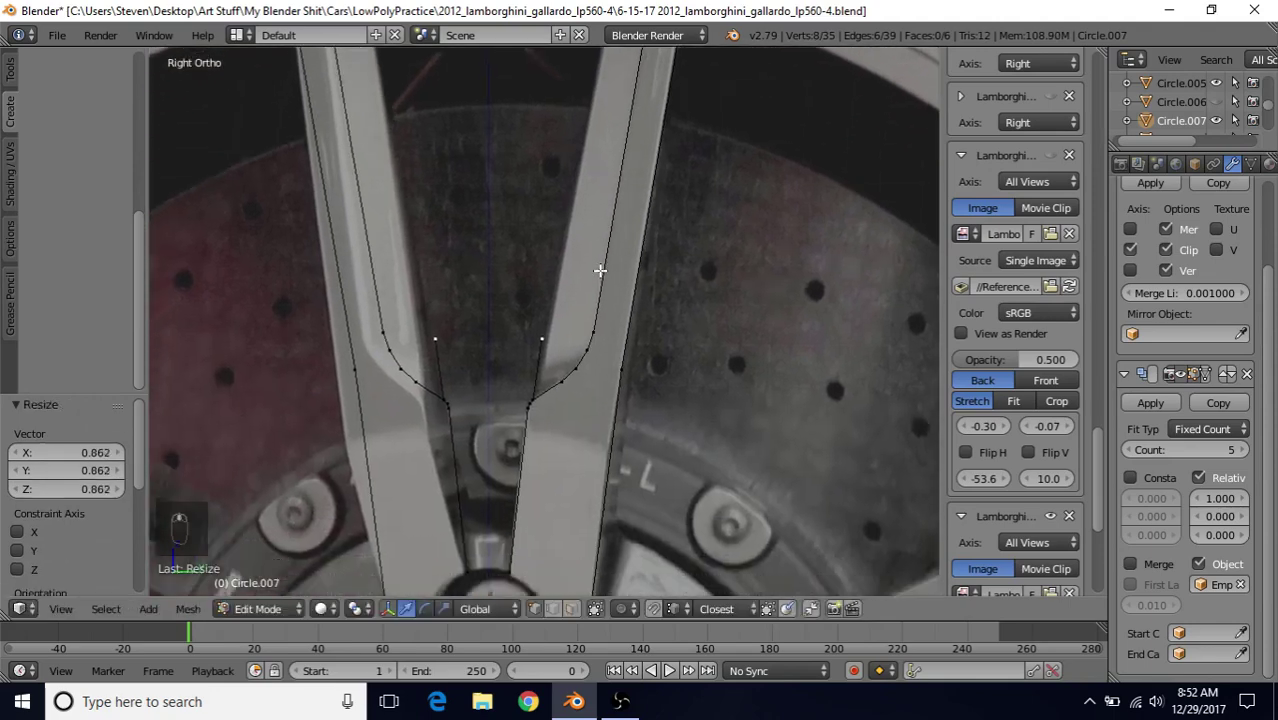
scroll(569, 345, up, 4)
right_click(541, 340)
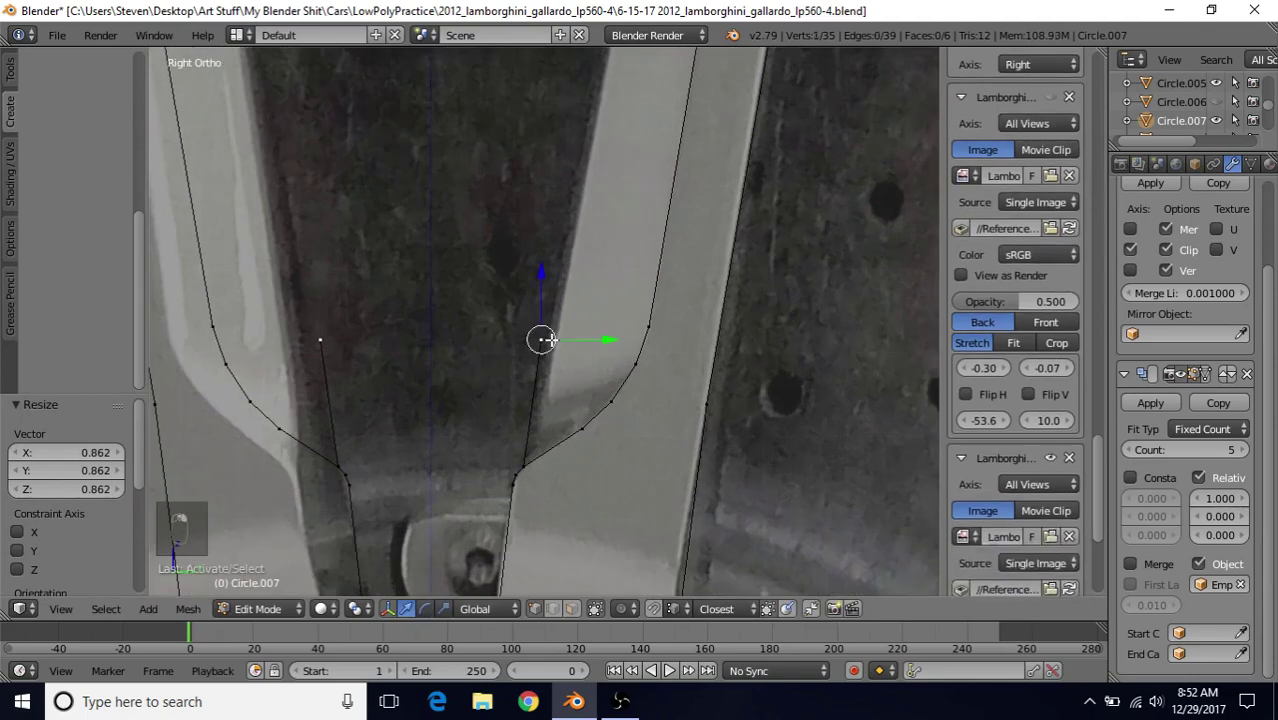
key(g)
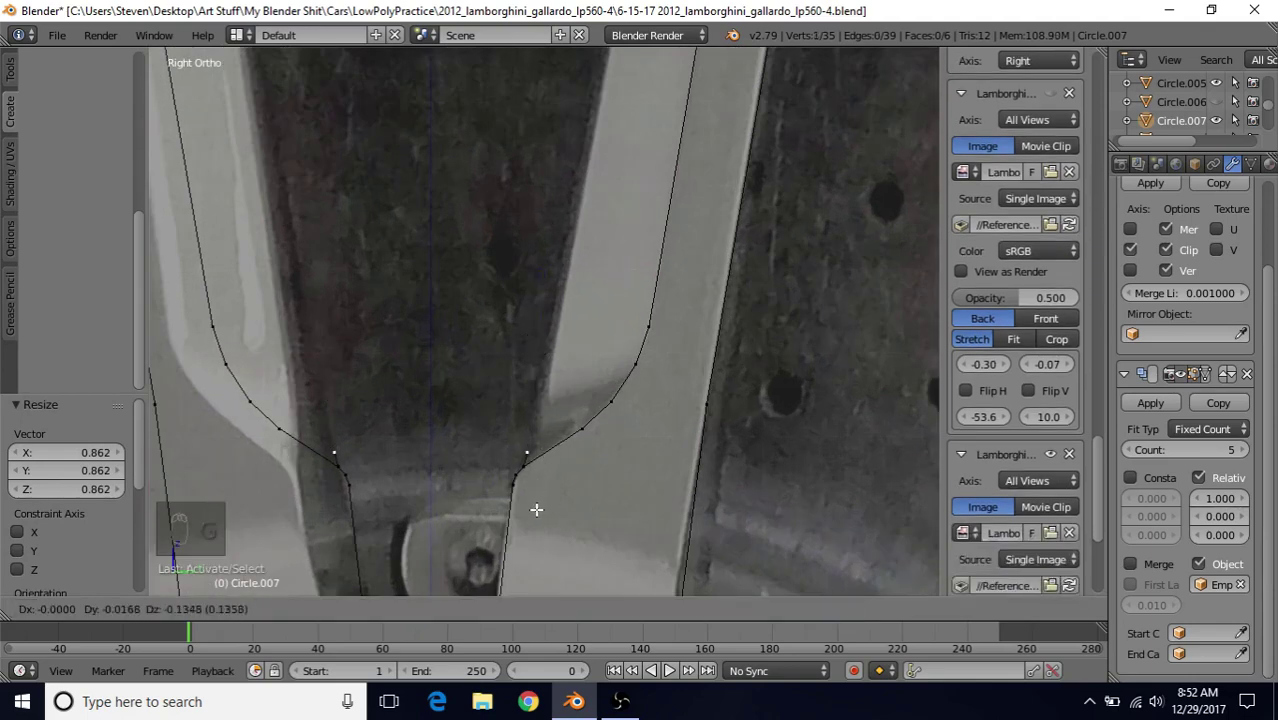
click(536, 509)
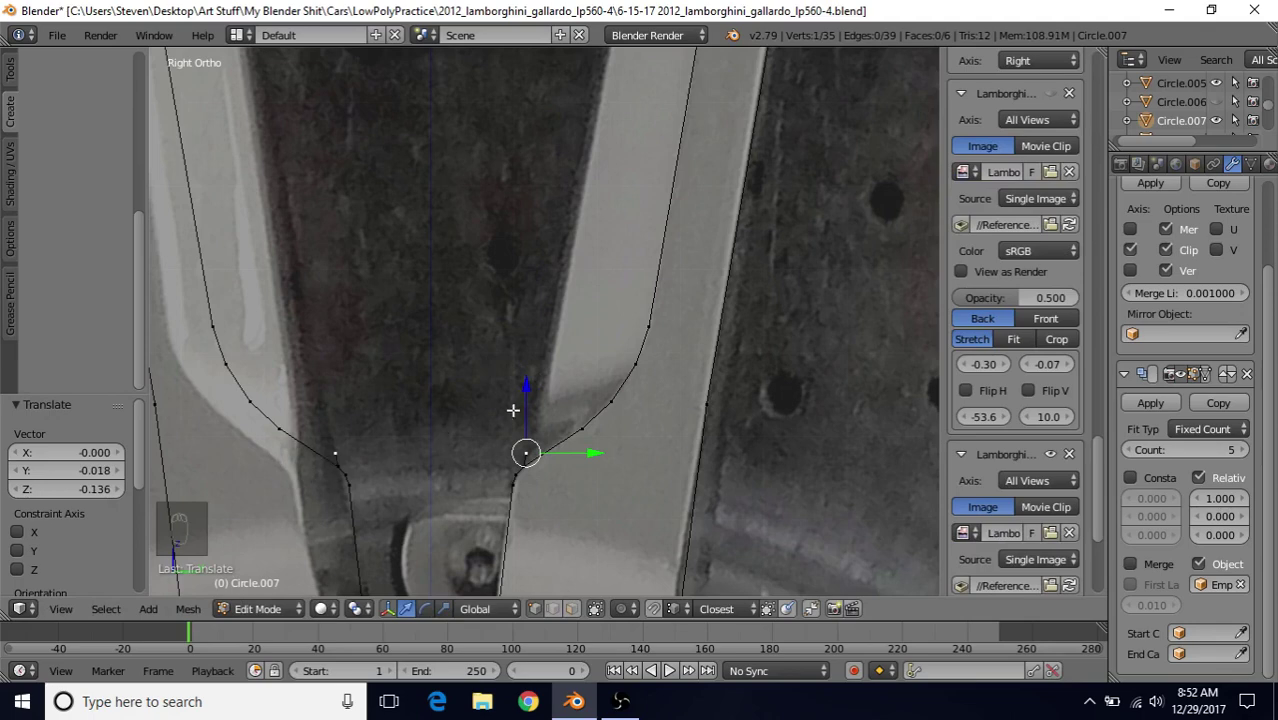
key(g)
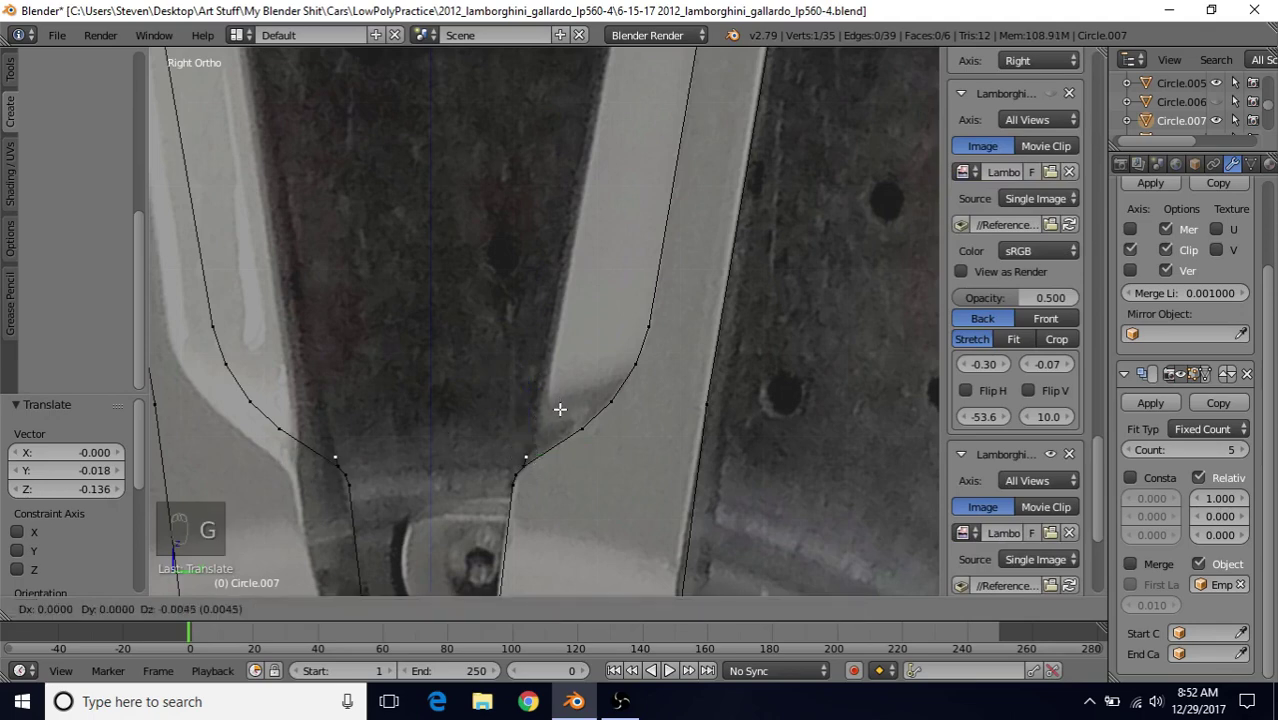
click(560, 407)
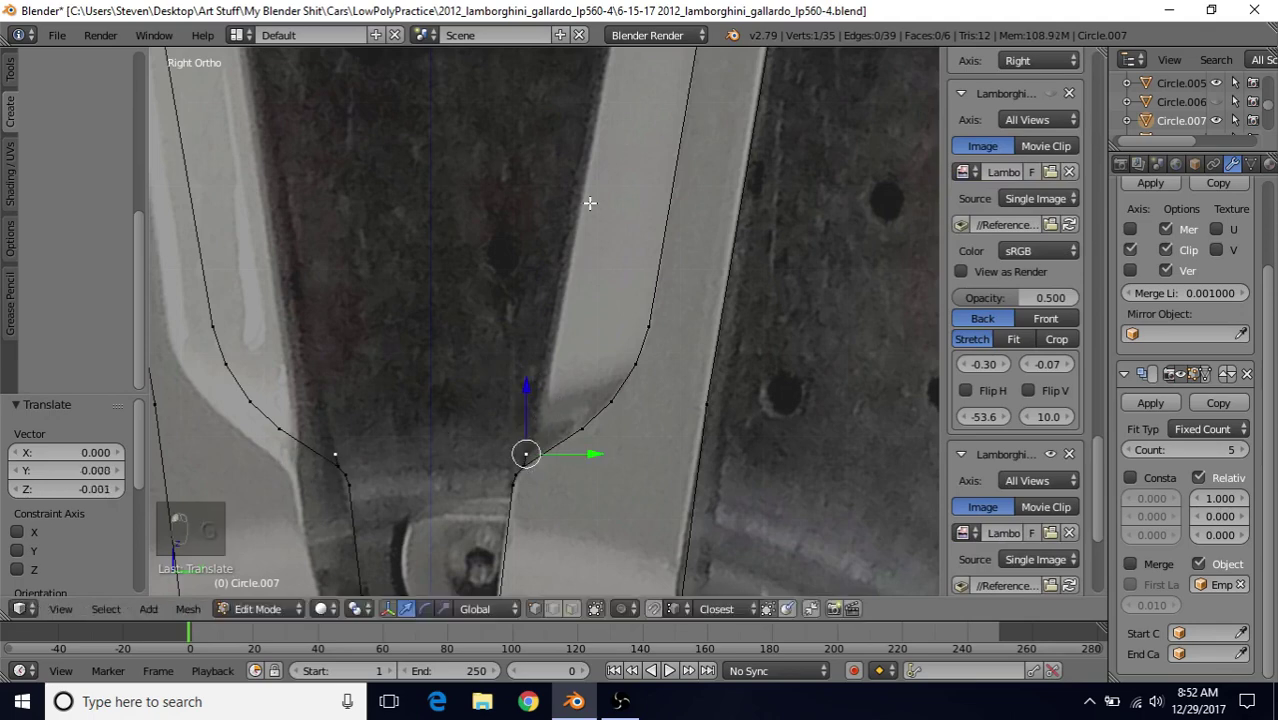
key(g)
click(548, 437)
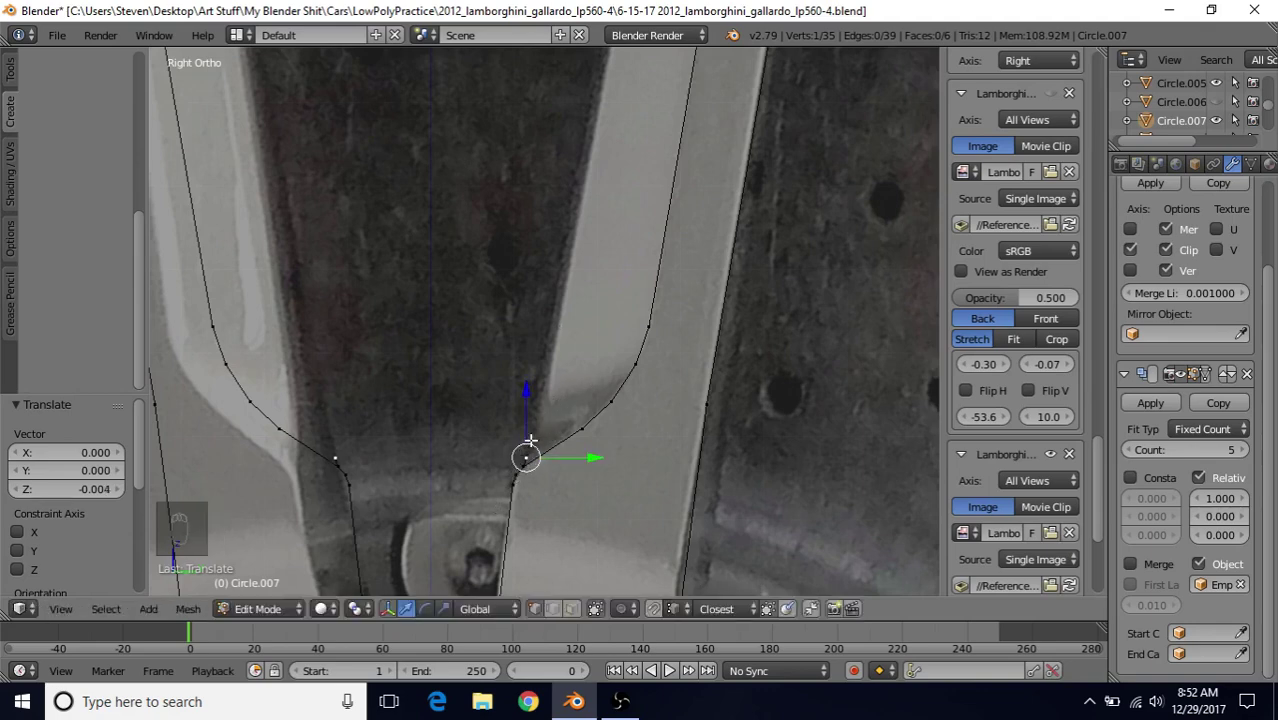
- Move the extruded top edge's end vertex about -0.099 in Y and -0.161 in Z onto the spoke's inner edge, using wireframe shading
scroll(532, 437, down, 4)
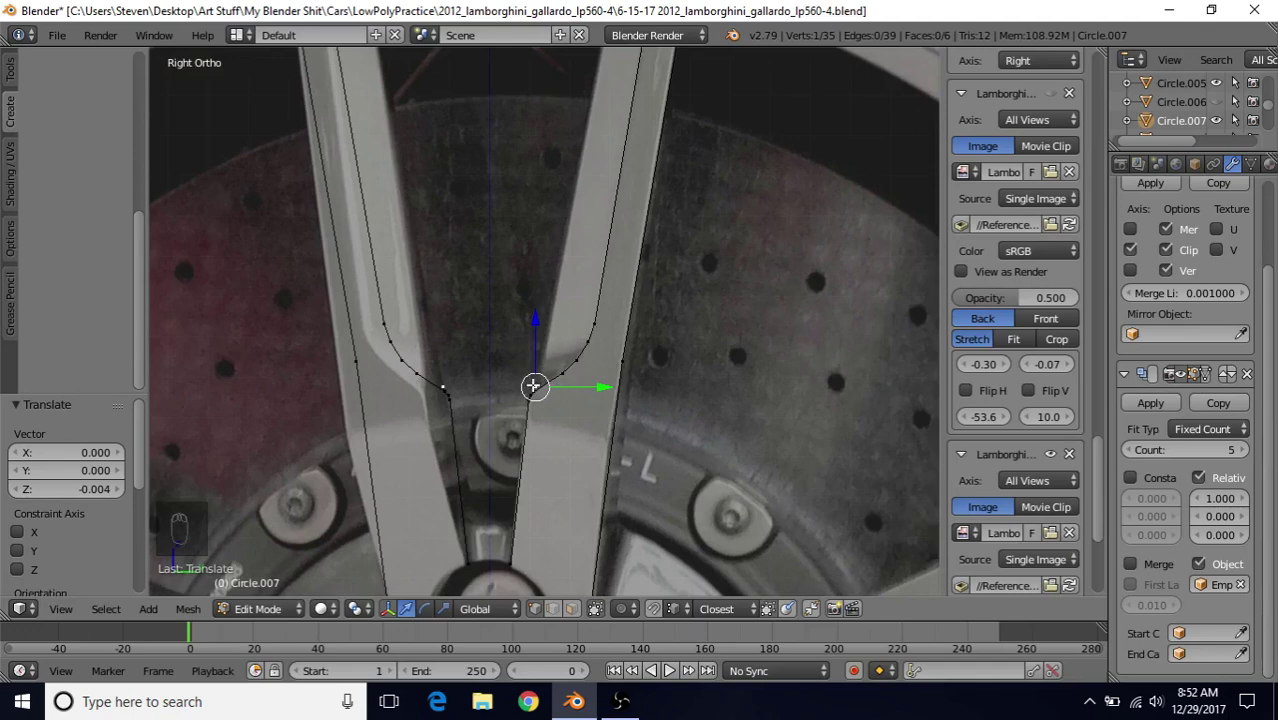
shift+middle_drag(576, 194, 512, 484)
scroll(513, 430, up, 1)
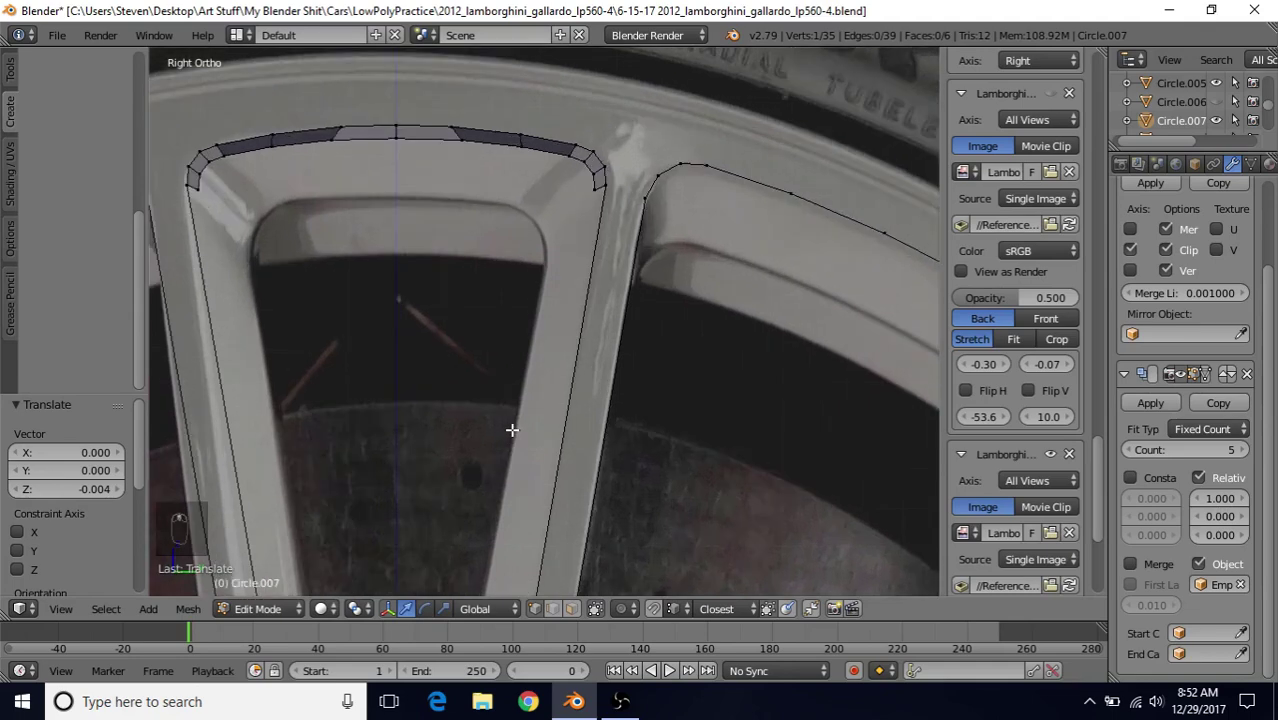
right_click(580, 196)
key(g)
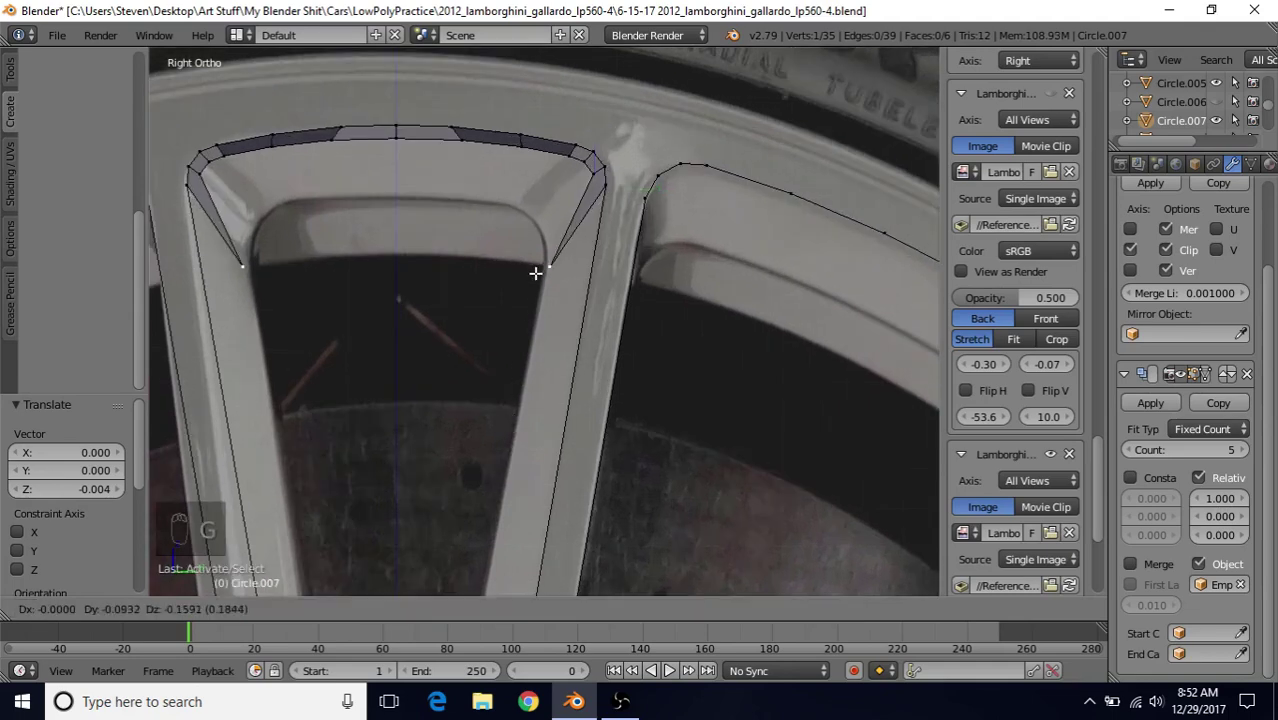
click(536, 273)
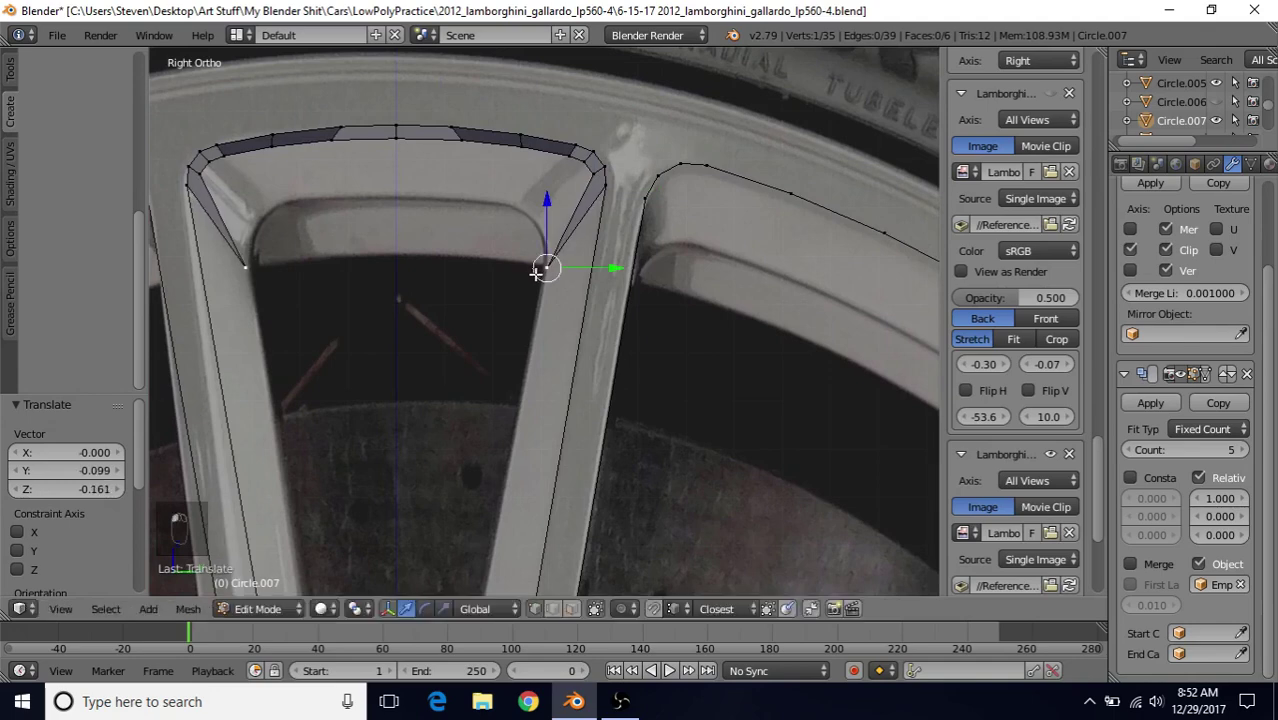
scroll(544, 266, up, 3)
key(z)
key(g)
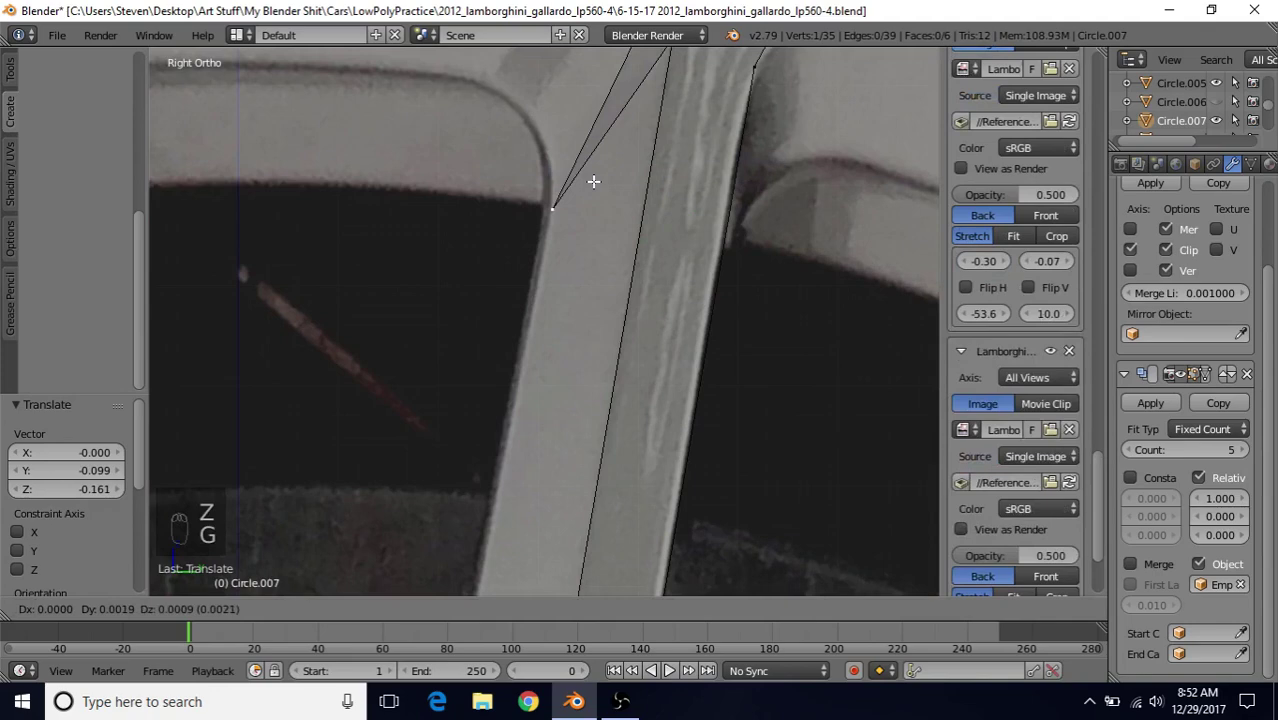
click(593, 181)
- Connect the upper inner vertex to the extruded lower corner vertex with a new edge along the spoke's inner side
scroll(579, 390, down, 3)
scroll(579, 285, up, 4)
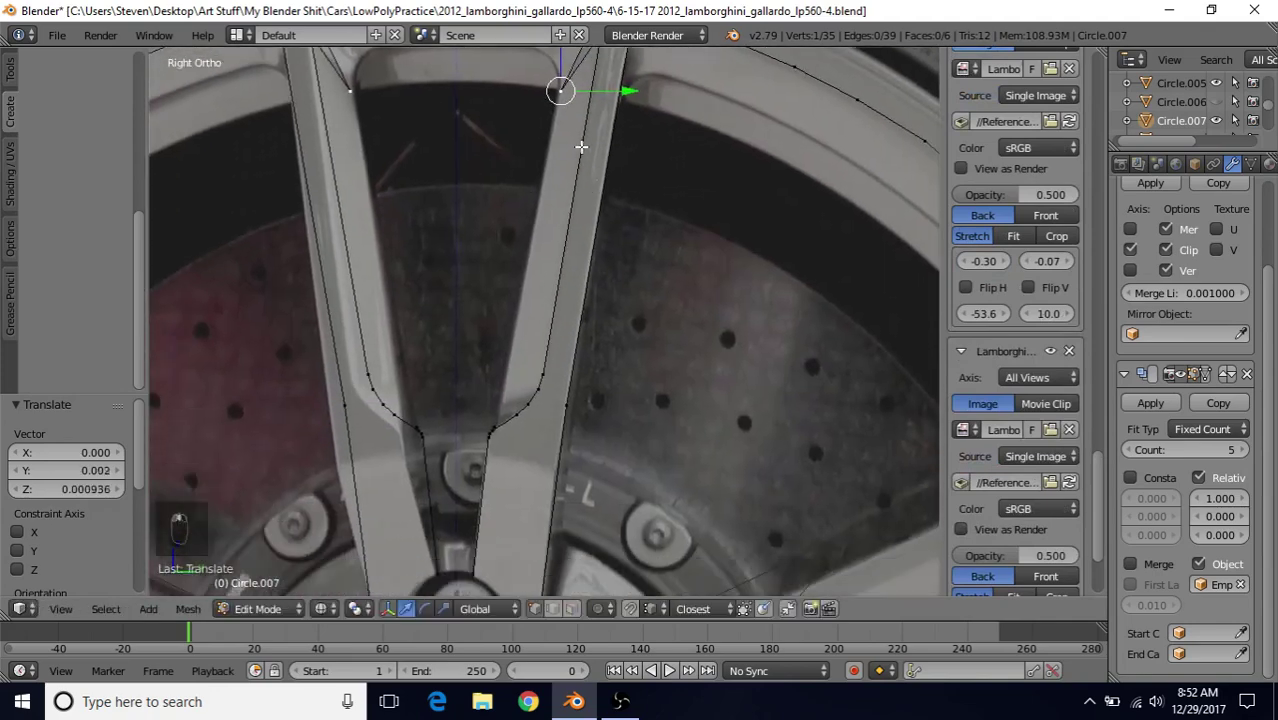
shift+middle_drag(503, 379, 513, 360)
scroll(542, 294, up, 5)
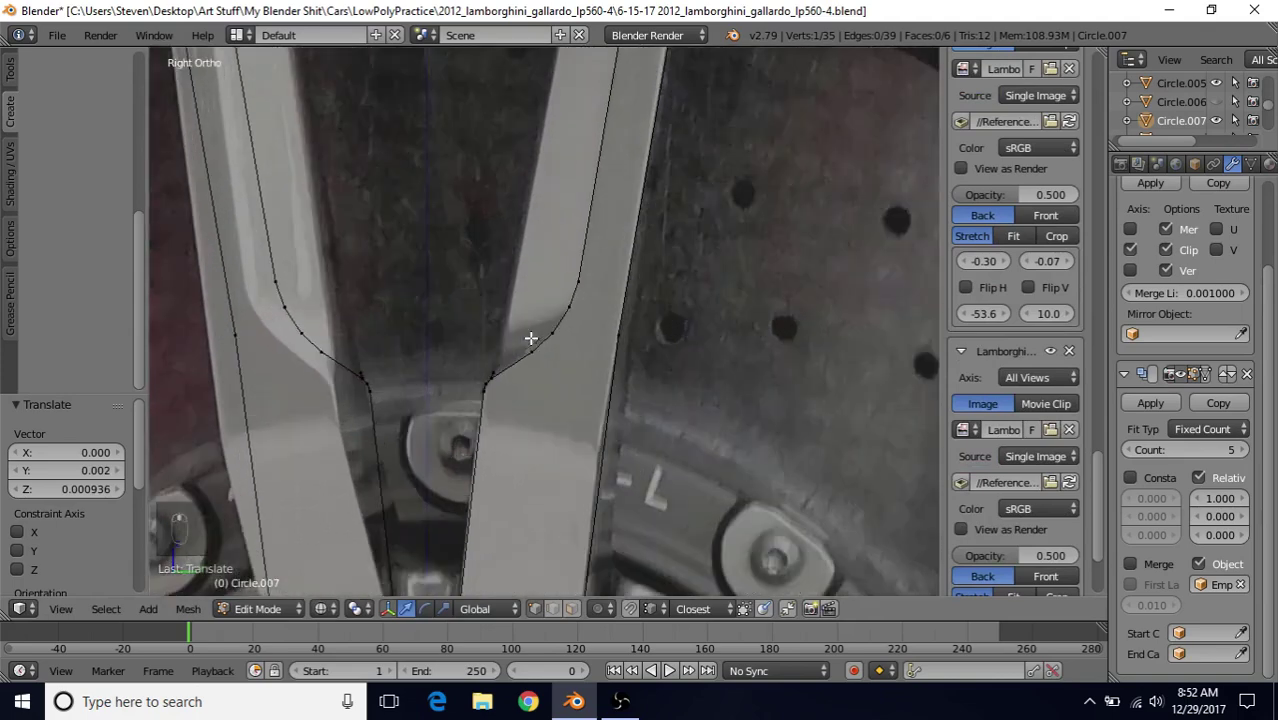
right_click(474, 383)
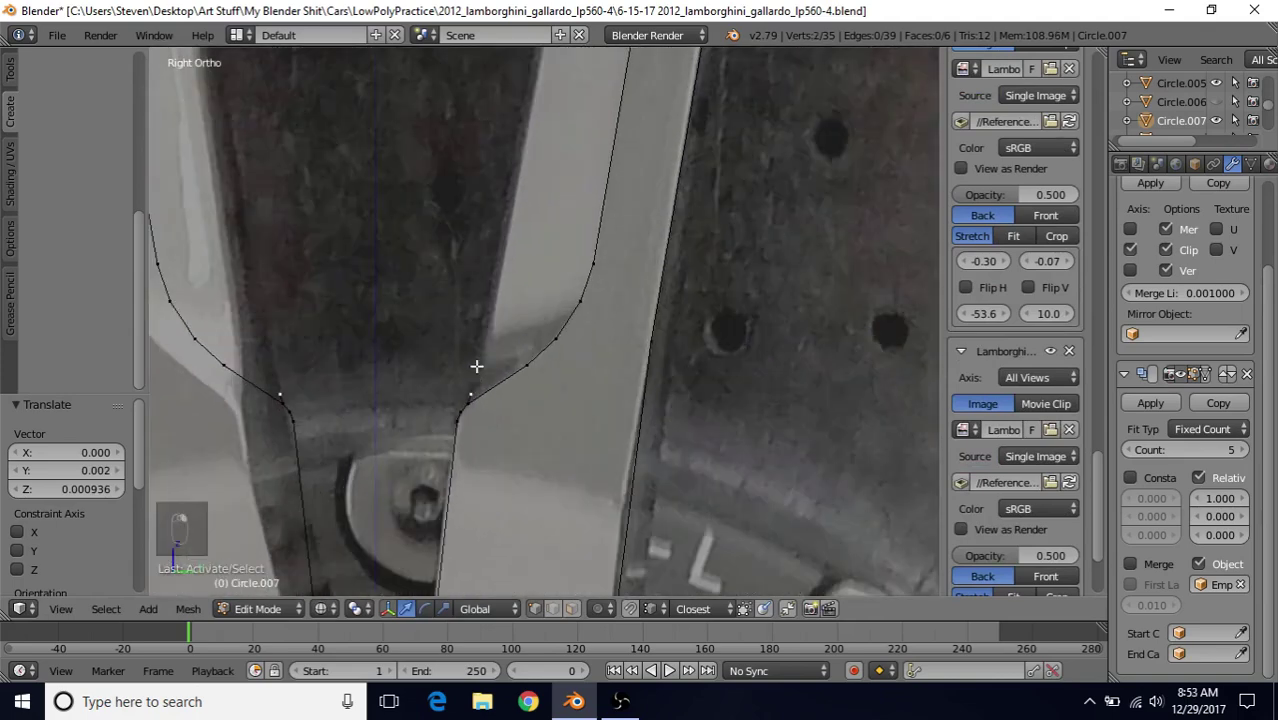
key(f)
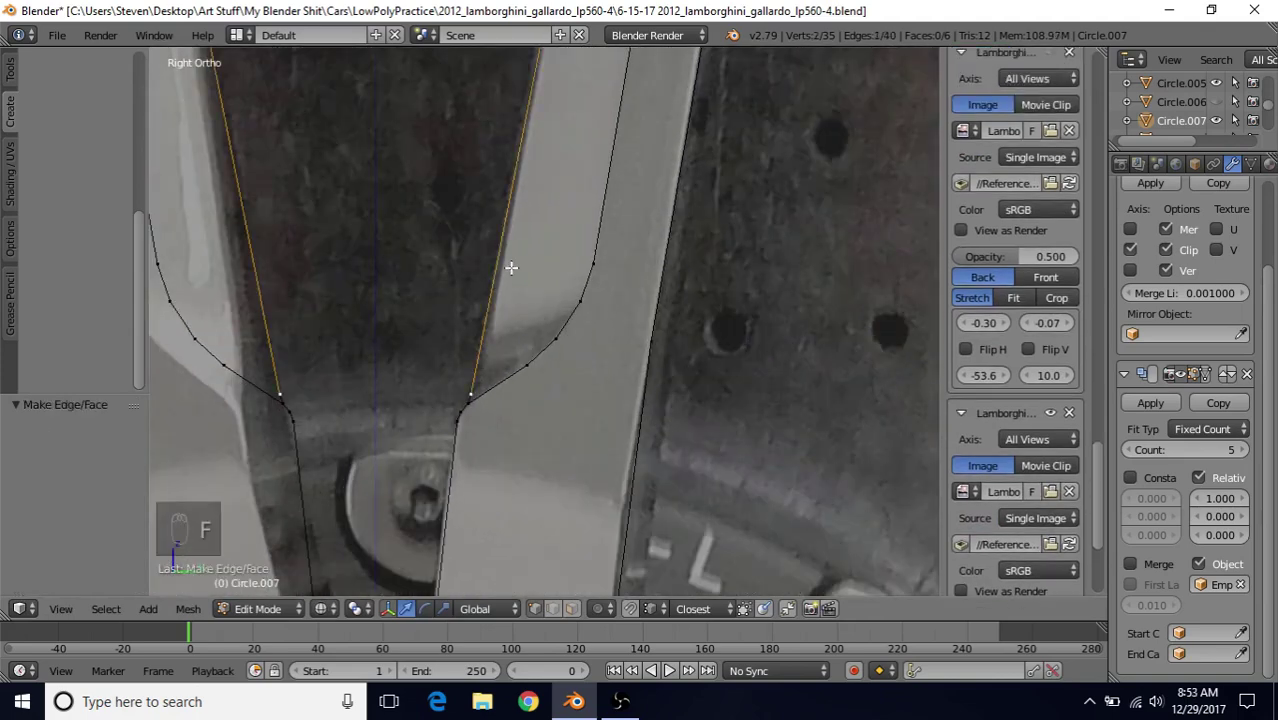
- Shift the new edge's lower vertex about 0.006 in both Y and Z to match the spoke's inner side
scroll(512, 285, down, 5)
scroll(528, 262, up, 1)
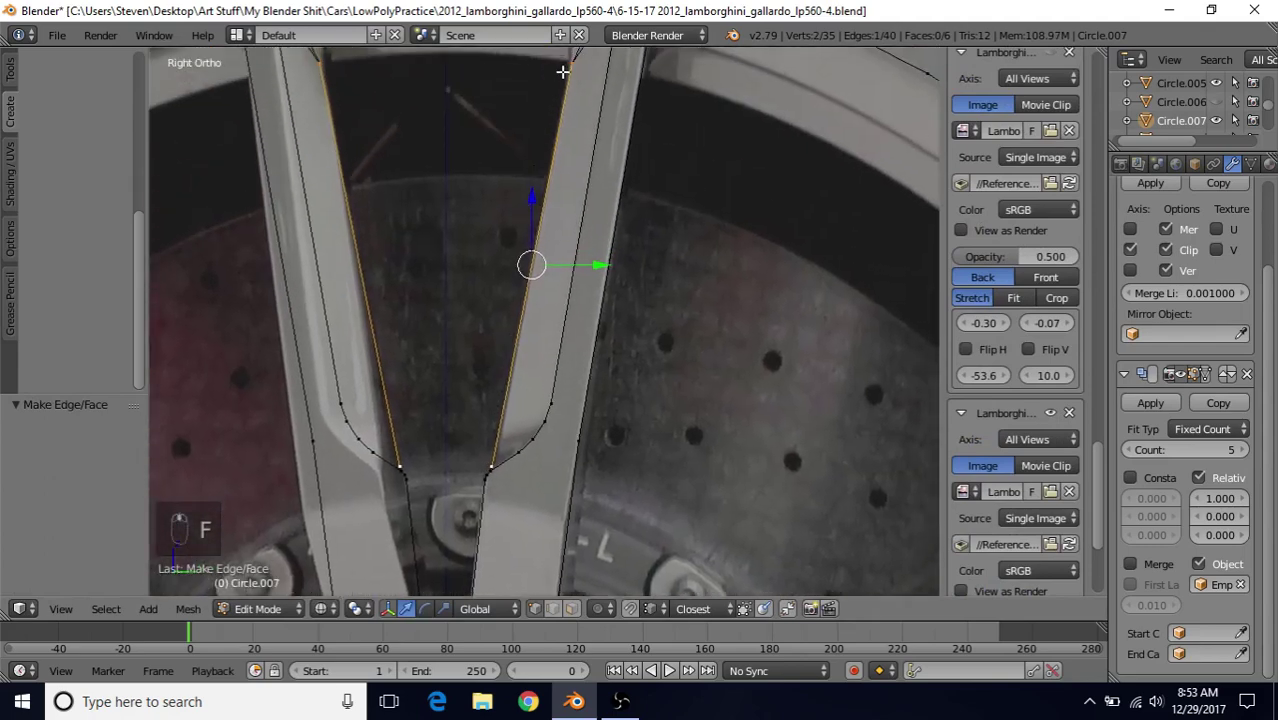
scroll(525, 330, up, 4)
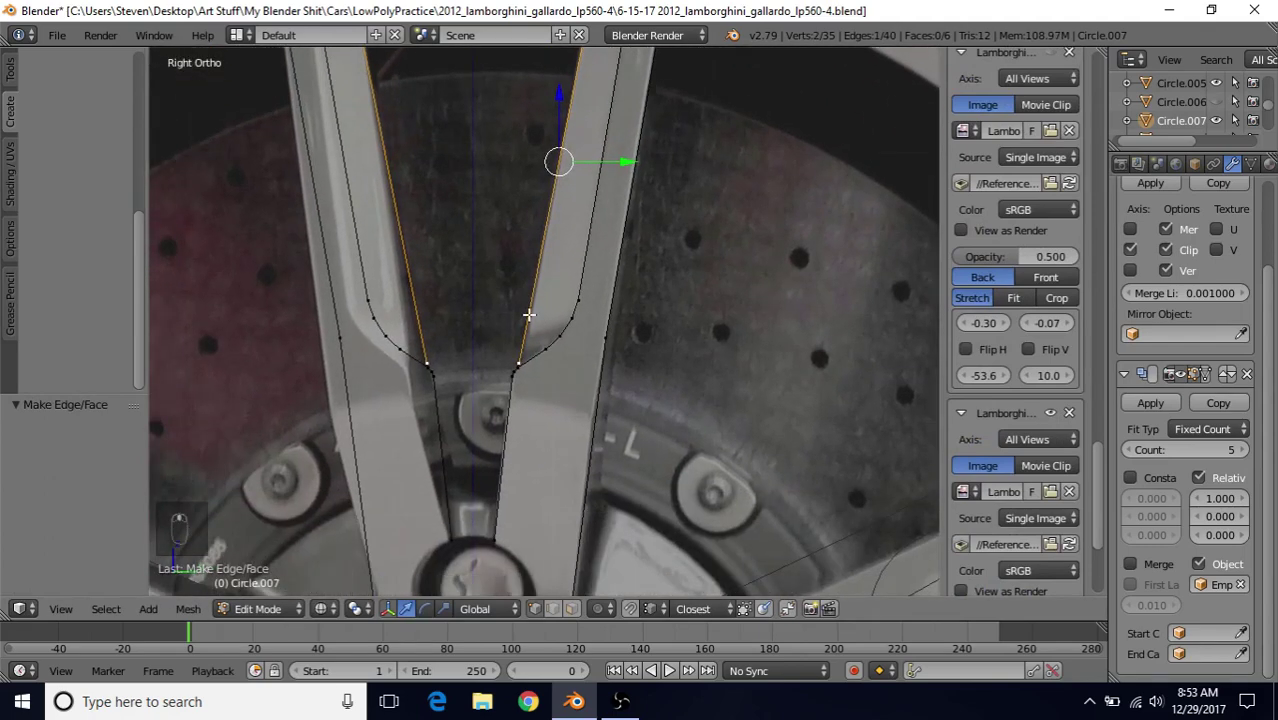
right_click(486, 405)
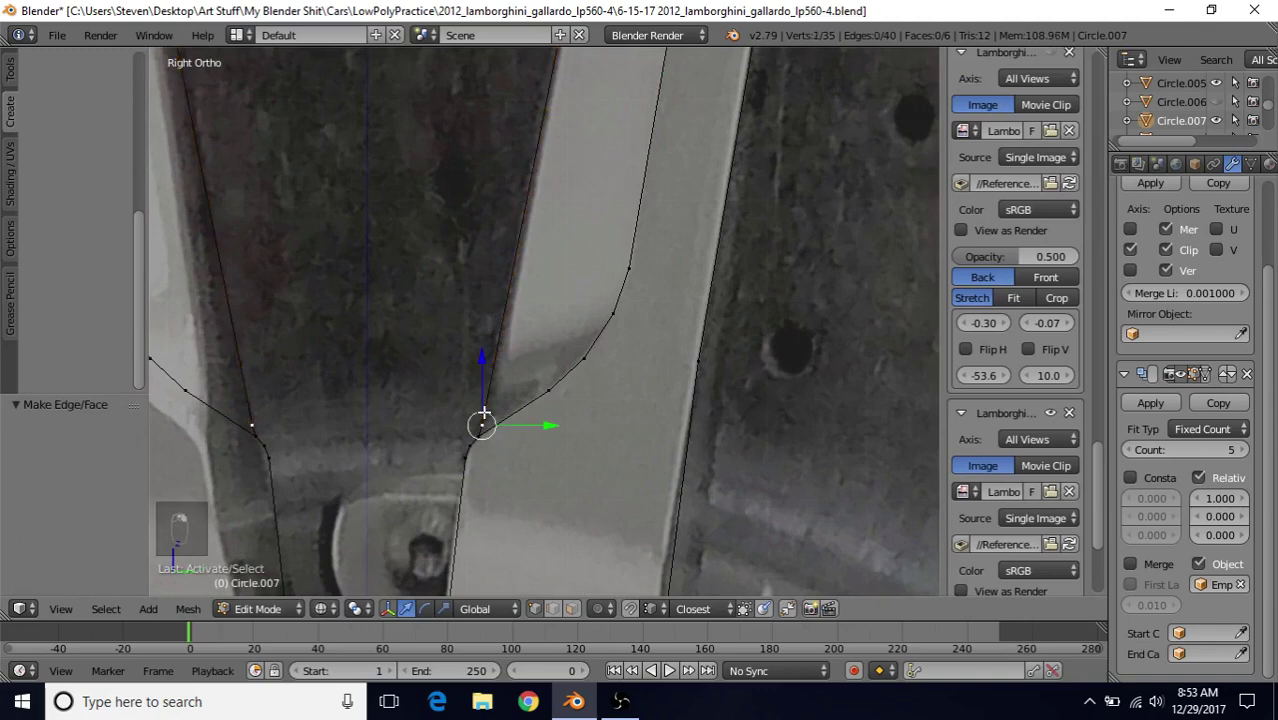
key(g)
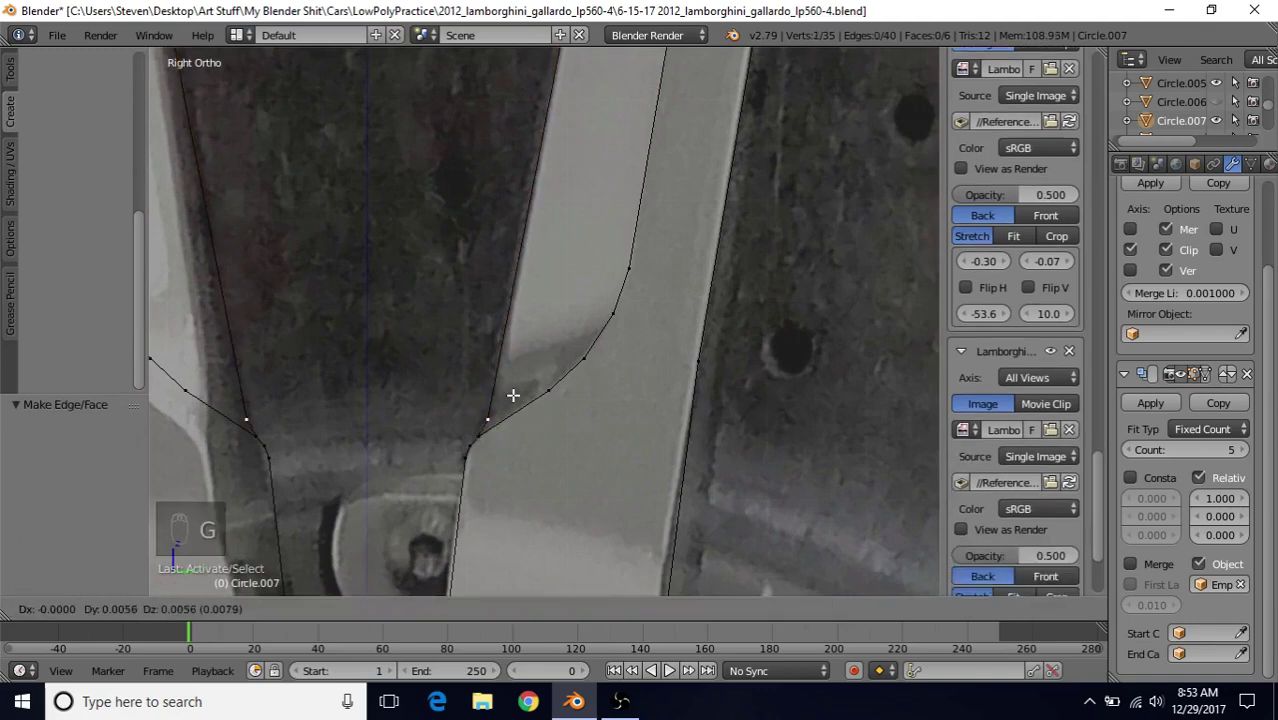
click(510, 395)
scroll(475, 411, down, 4)
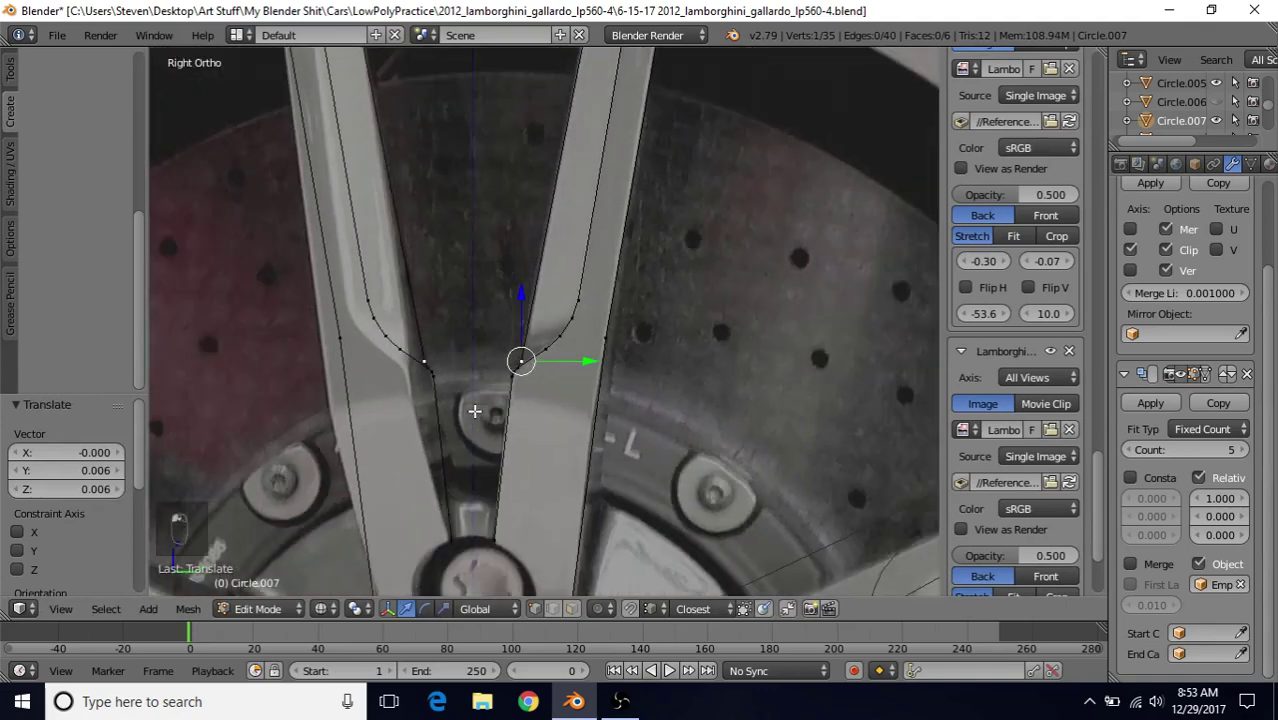
- Nudge the inner edge's lower vertex about -0.006 in Y and -0.002 in Z onto the spoke's inner corner
scroll(488, 402, up, 3)
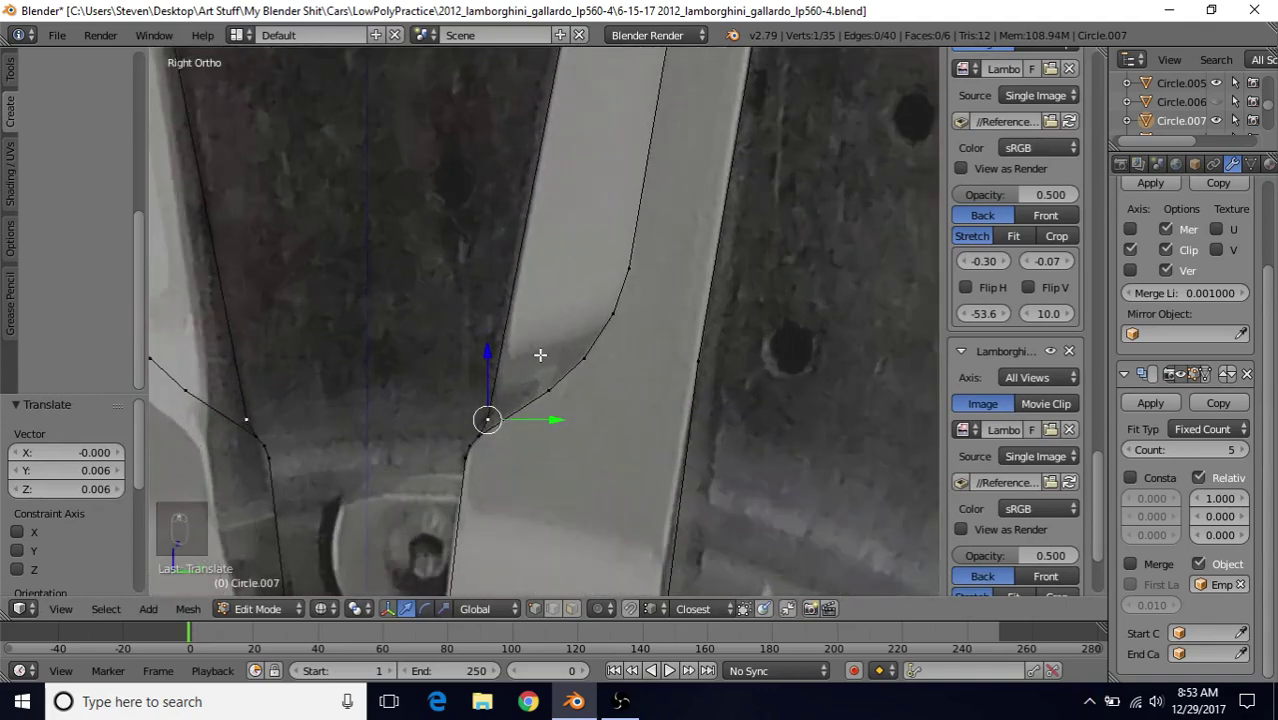
key(g)
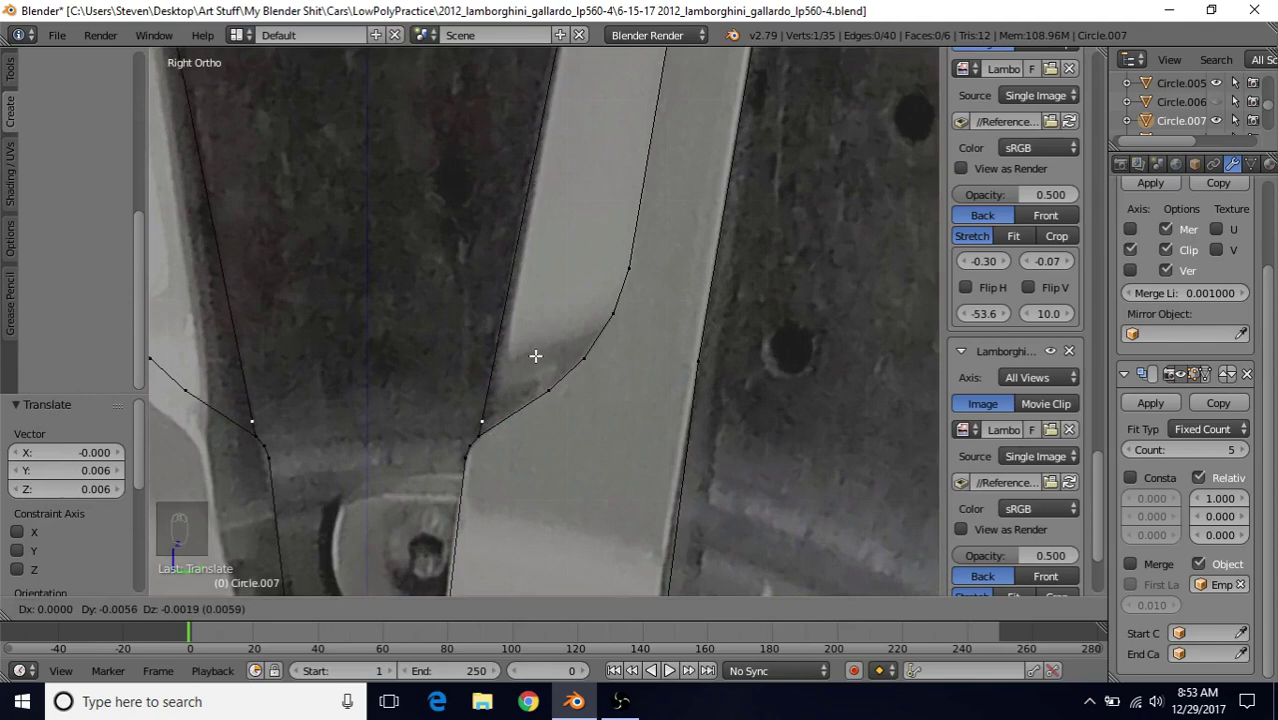
click(535, 356)
- Move the inner bevel vertex just before the upper corner about -0.115 in Y and -0.107 in Z onto the opening's rounded edge
scroll(528, 384, down, 5)
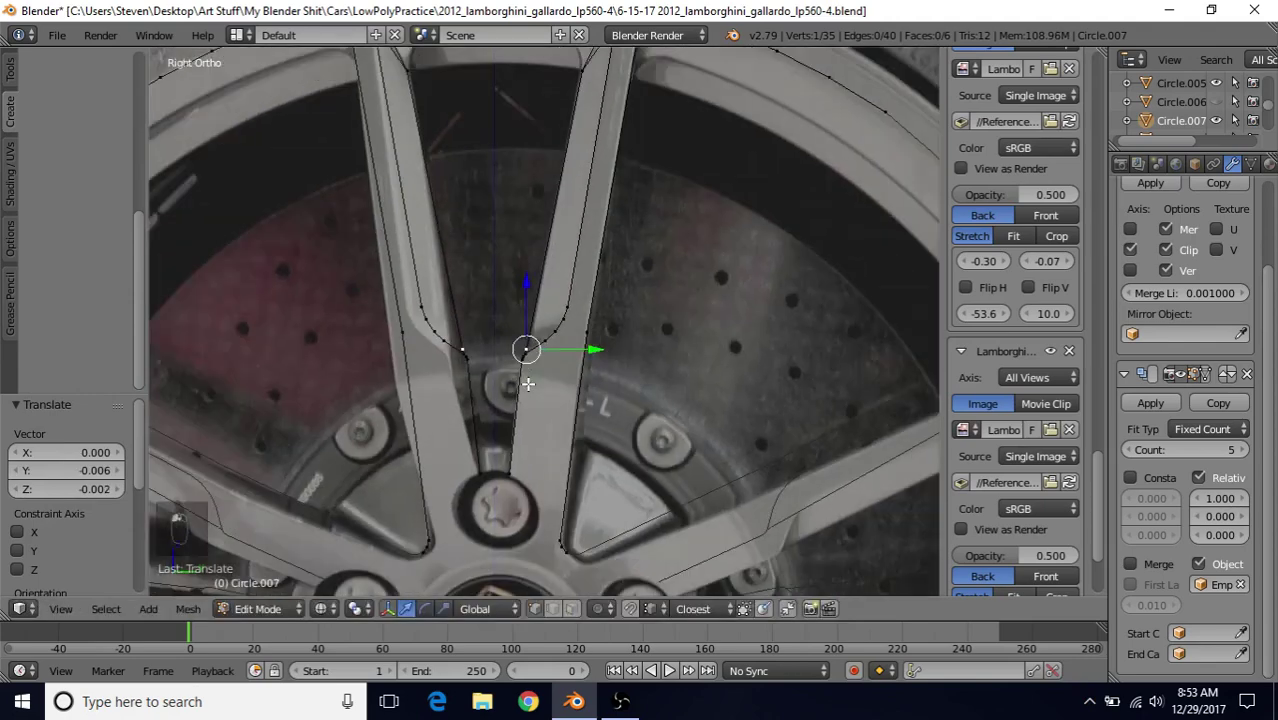
scroll(563, 270, down, 2)
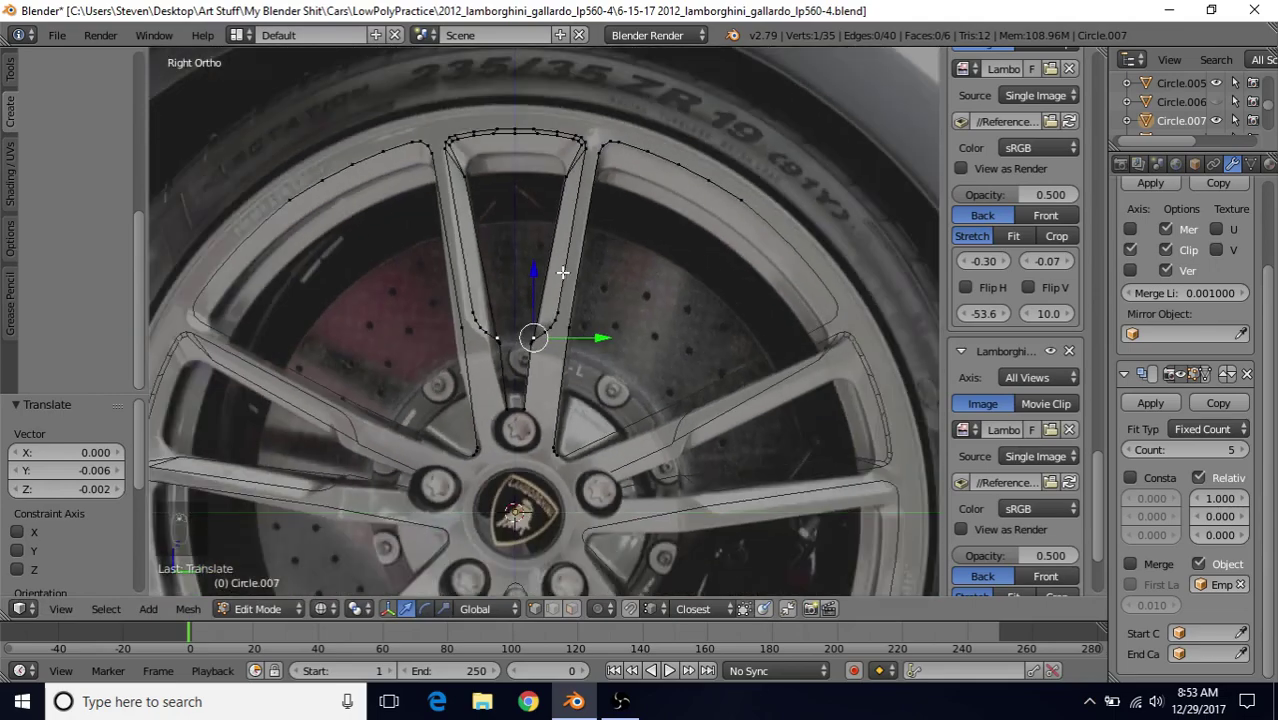
scroll(551, 235, up, 6)
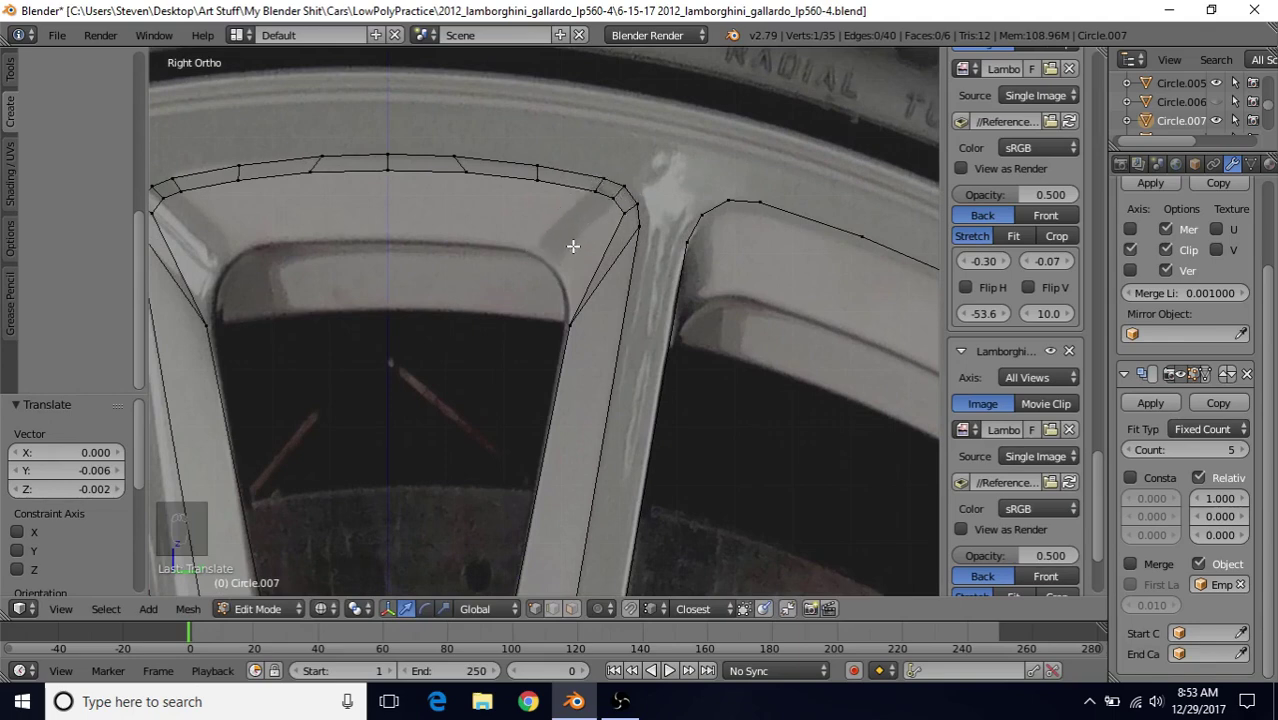
right_click(593, 190)
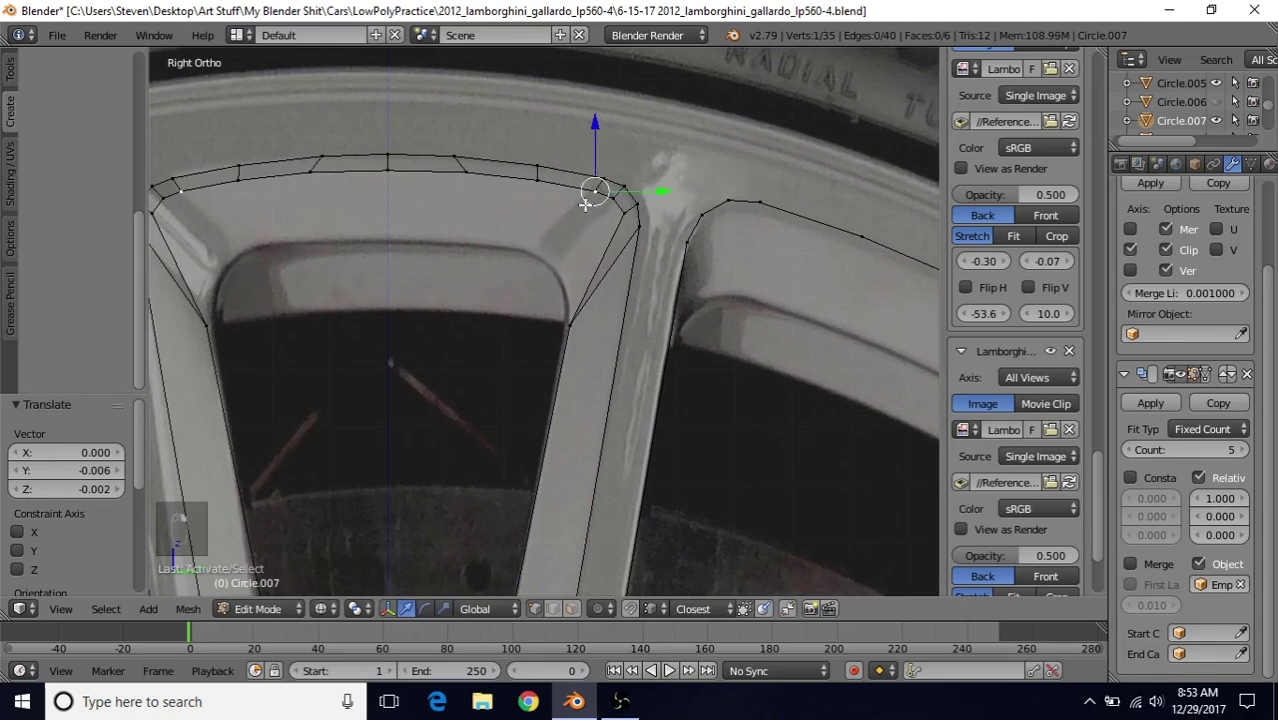
key(g)
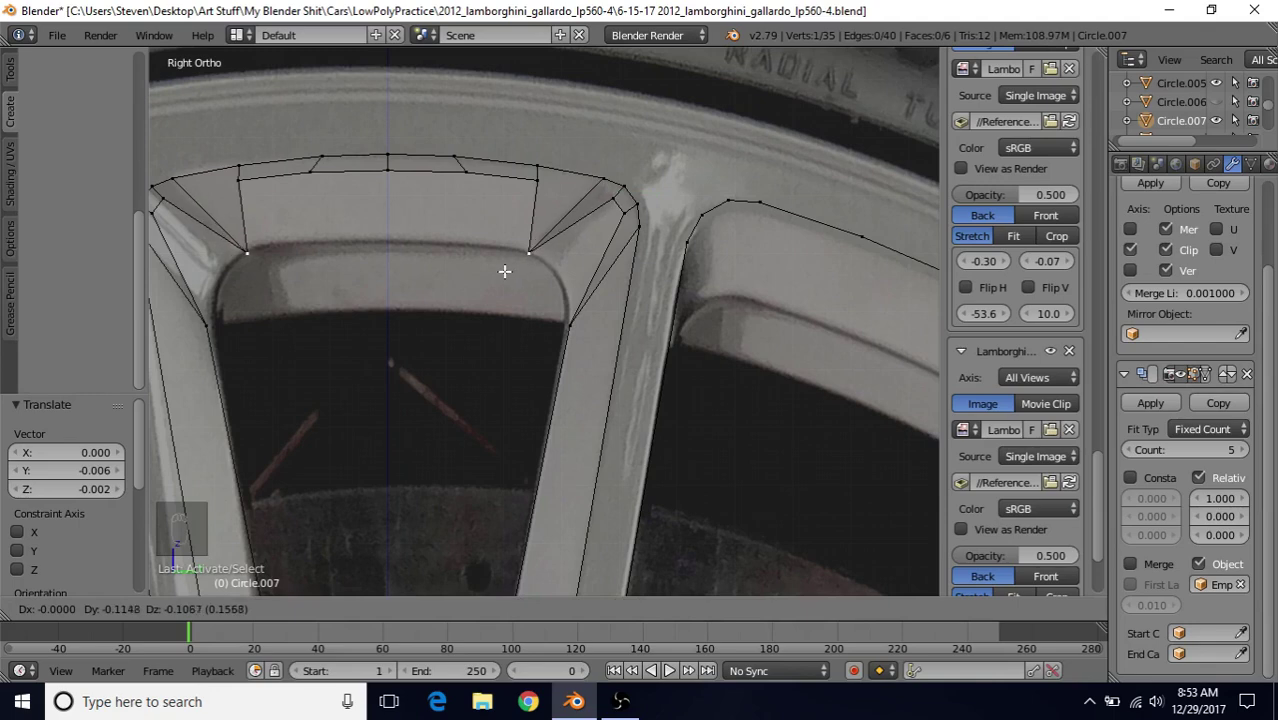
click(505, 271)
- Move the next two inner corner vertices onto the opening's rounded corner, about -0.099 Y, -0.120 Z and -0.097 Y, -0.134 Z respectively
right_click(603, 199)
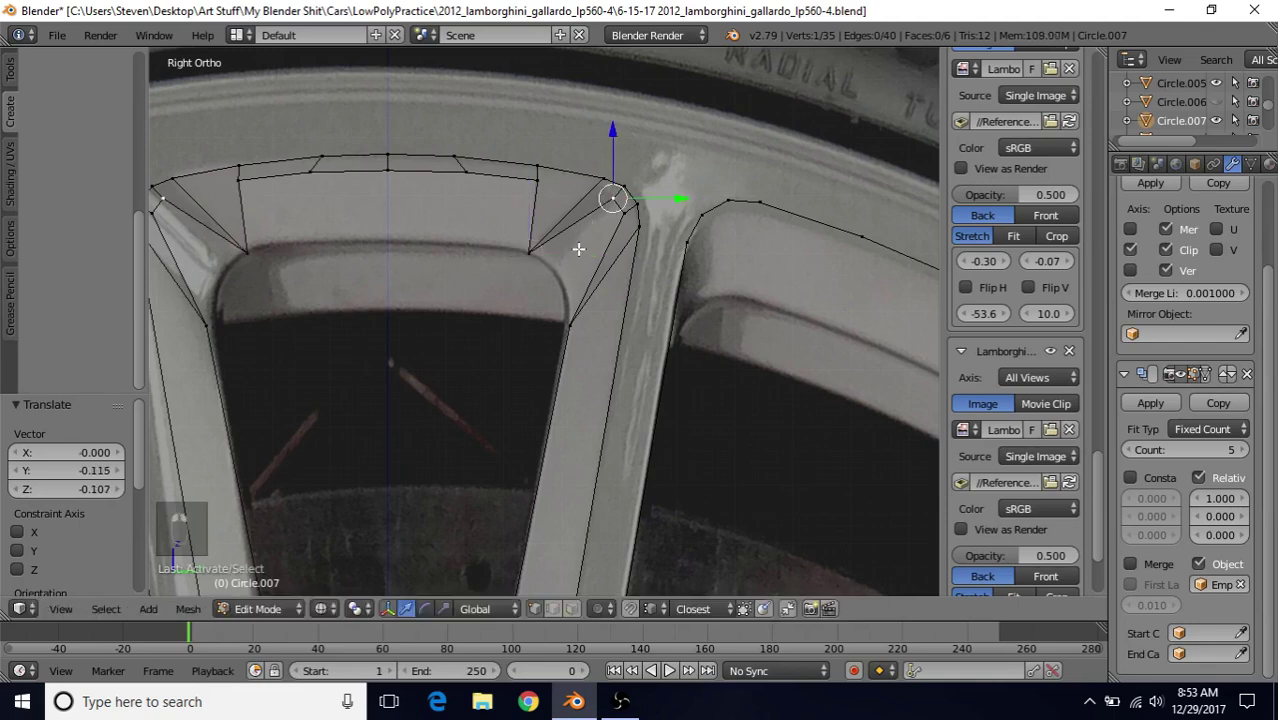
key(g)
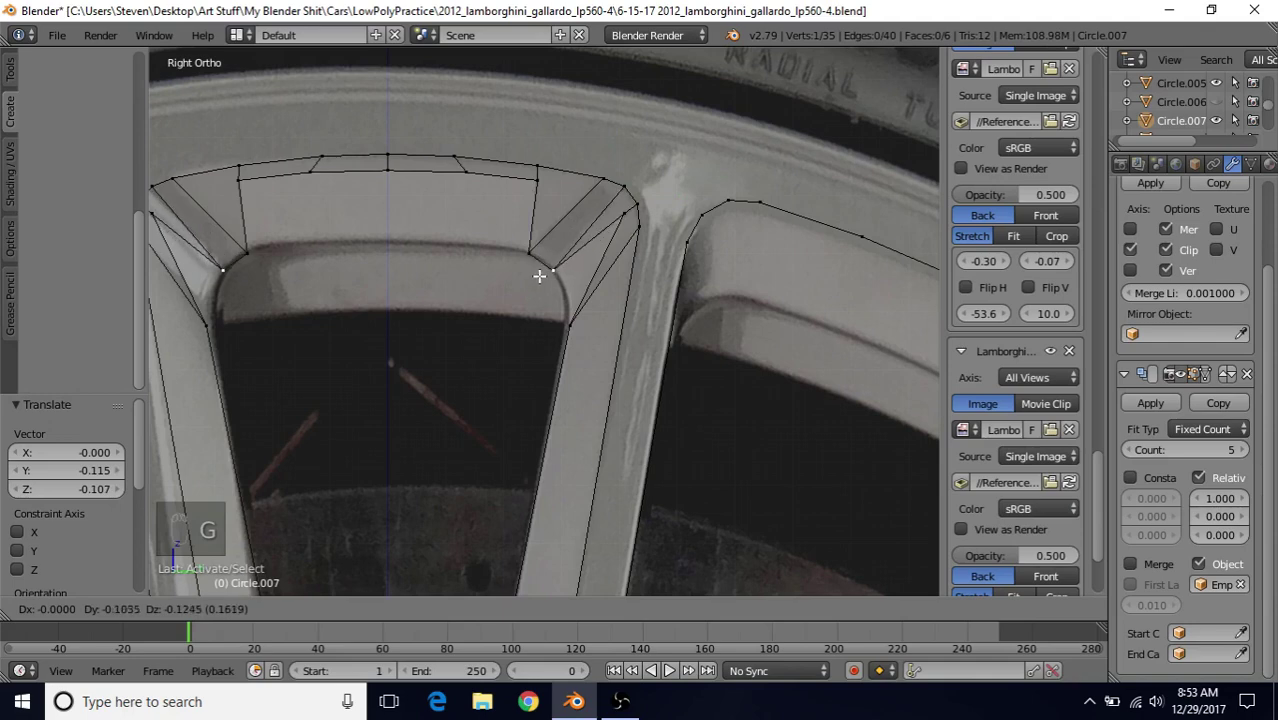
click(551, 269)
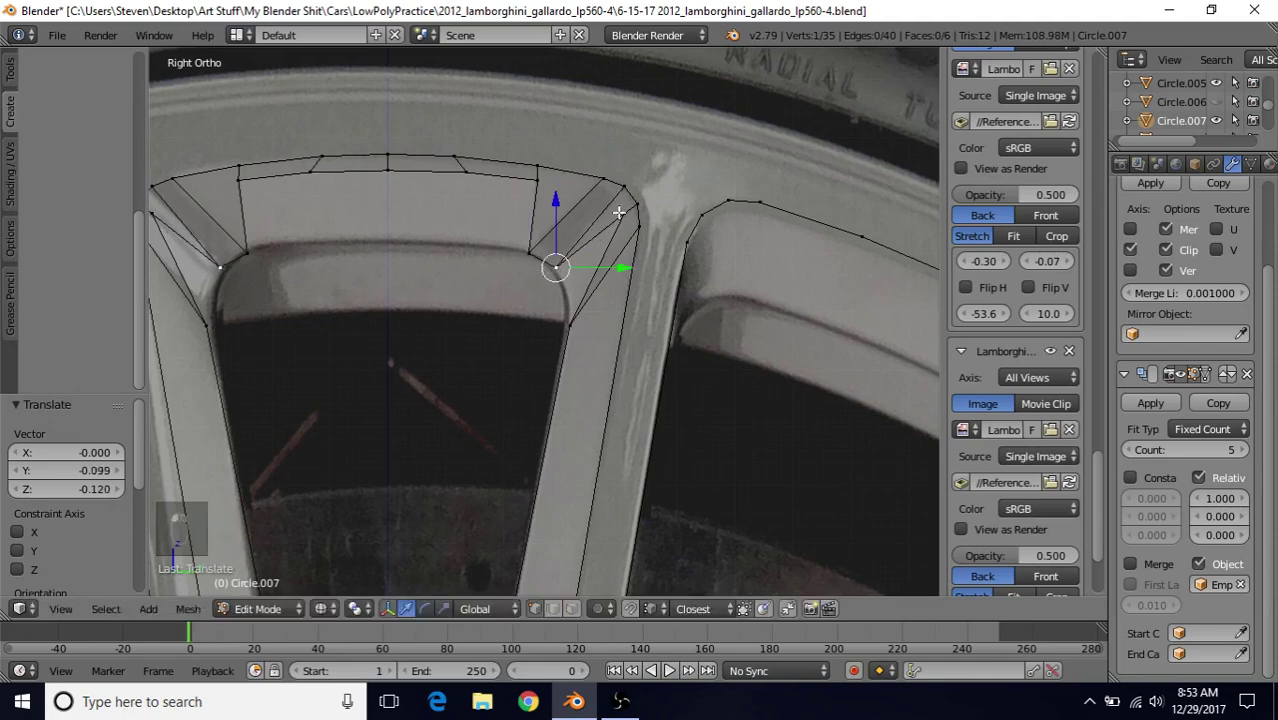
right_click(625, 213)
key(g)
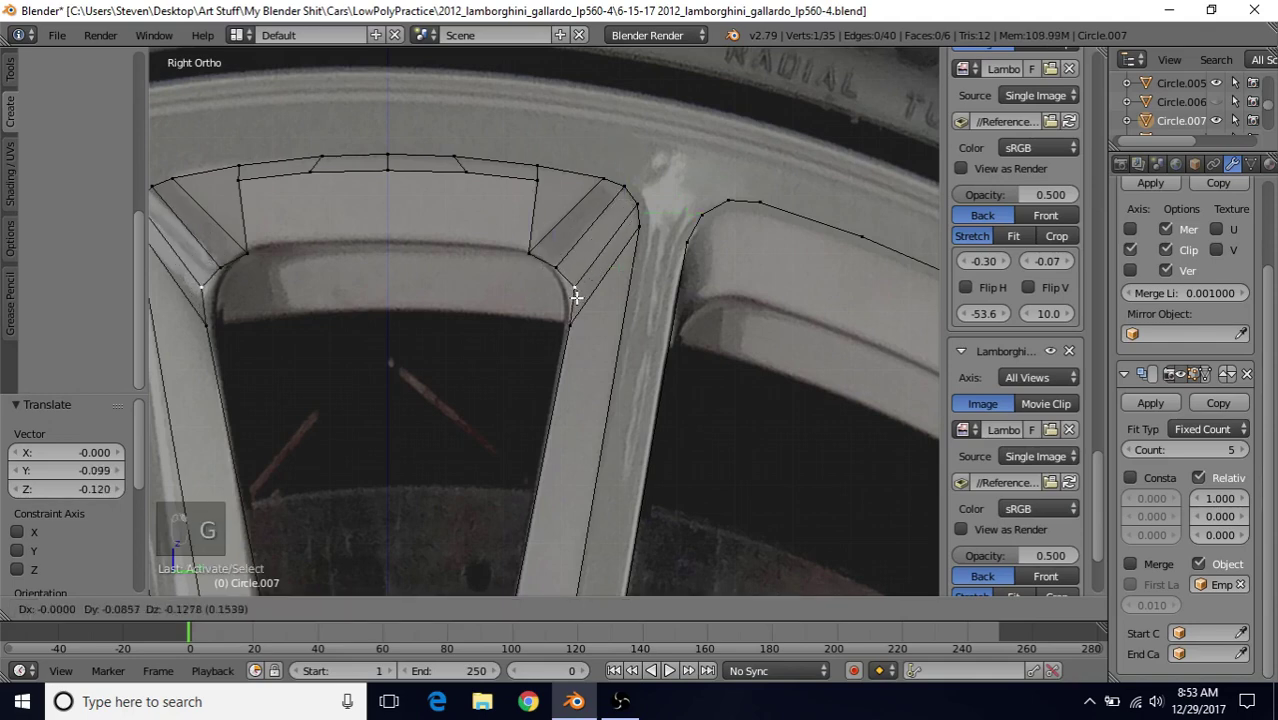
click(569, 292)
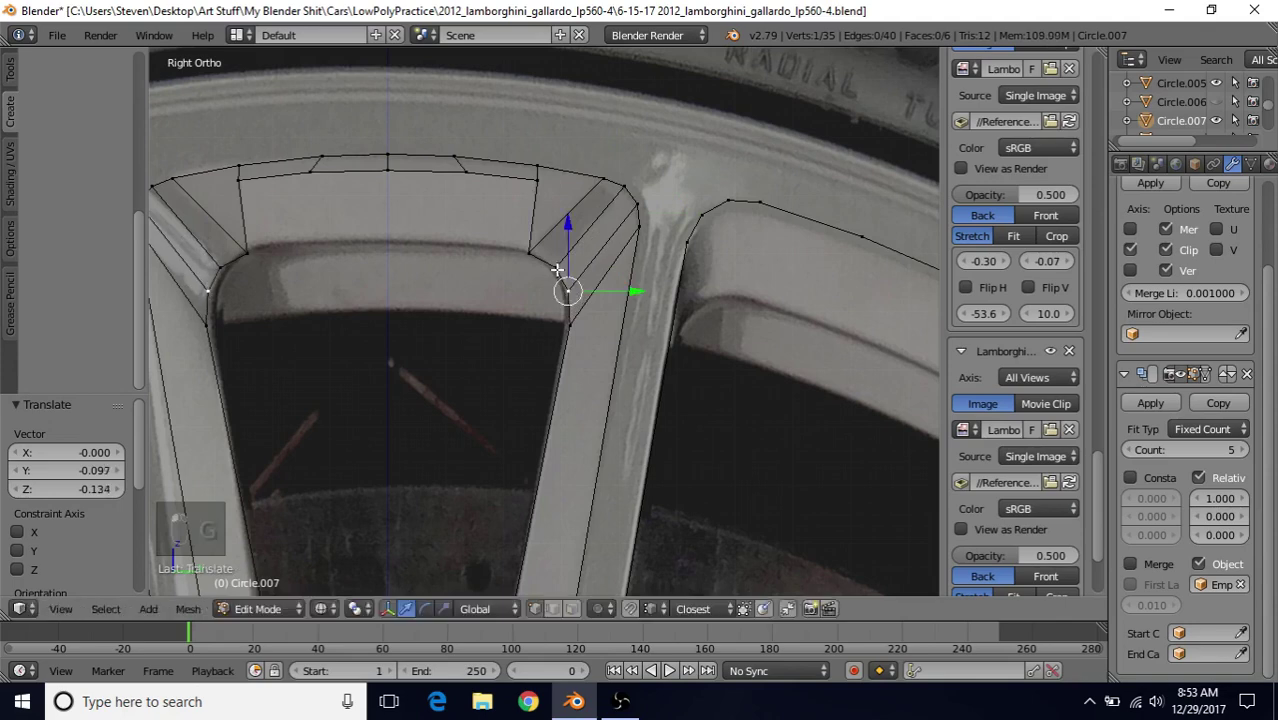
- Lower the rounded corner's lower middle vertex about 0.005, and shift the one above it about -0.005 in Y and -0.002 in Z
scroll(565, 290, up, 2)
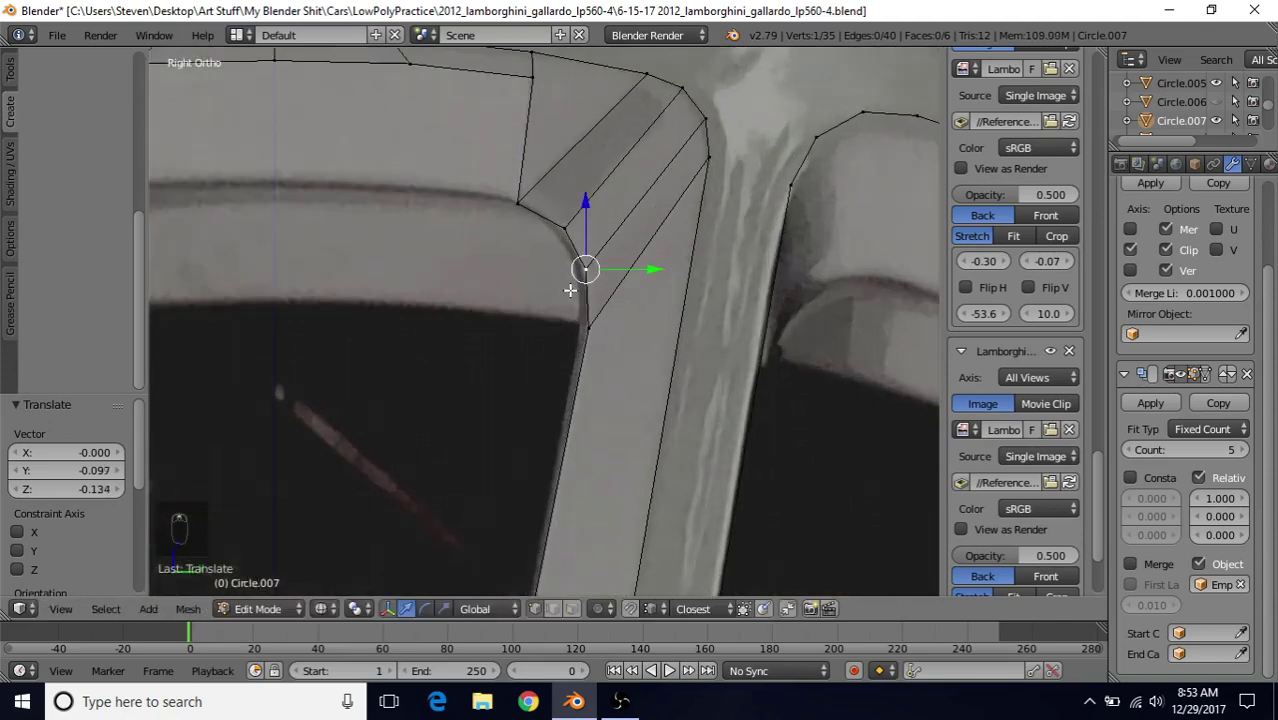
key(g)
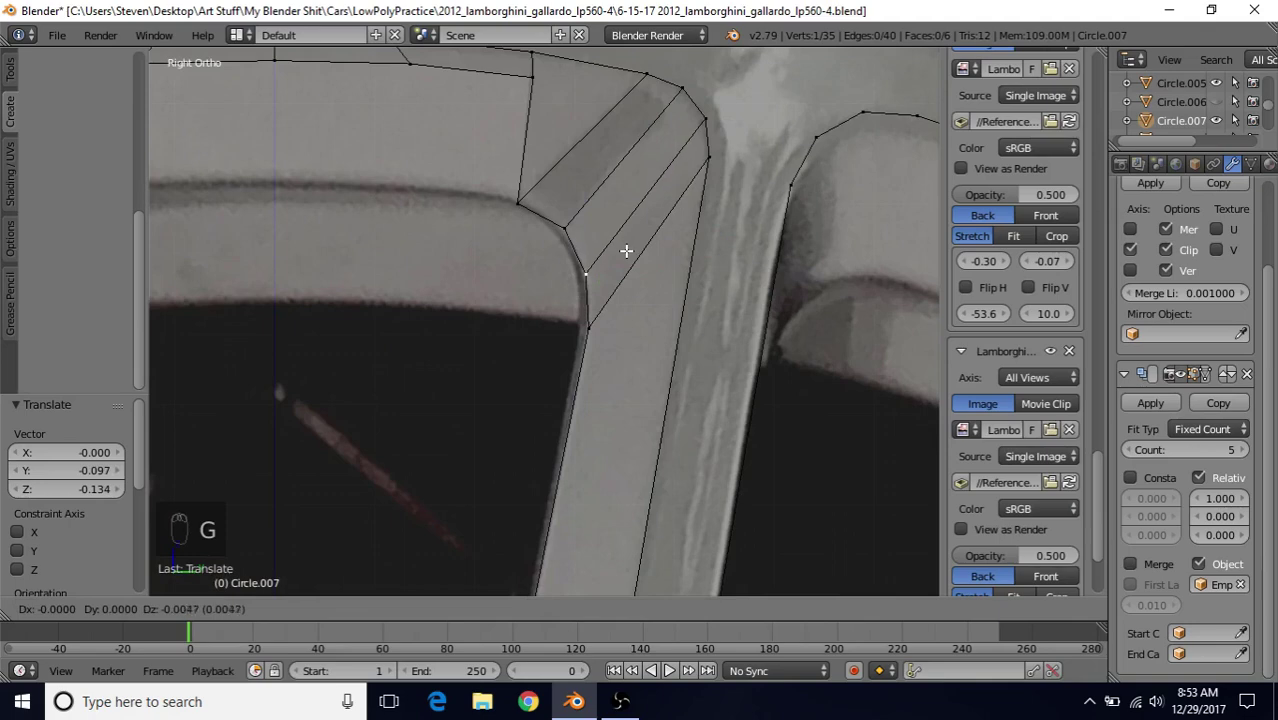
click(626, 251)
right_click(564, 229)
key(g)
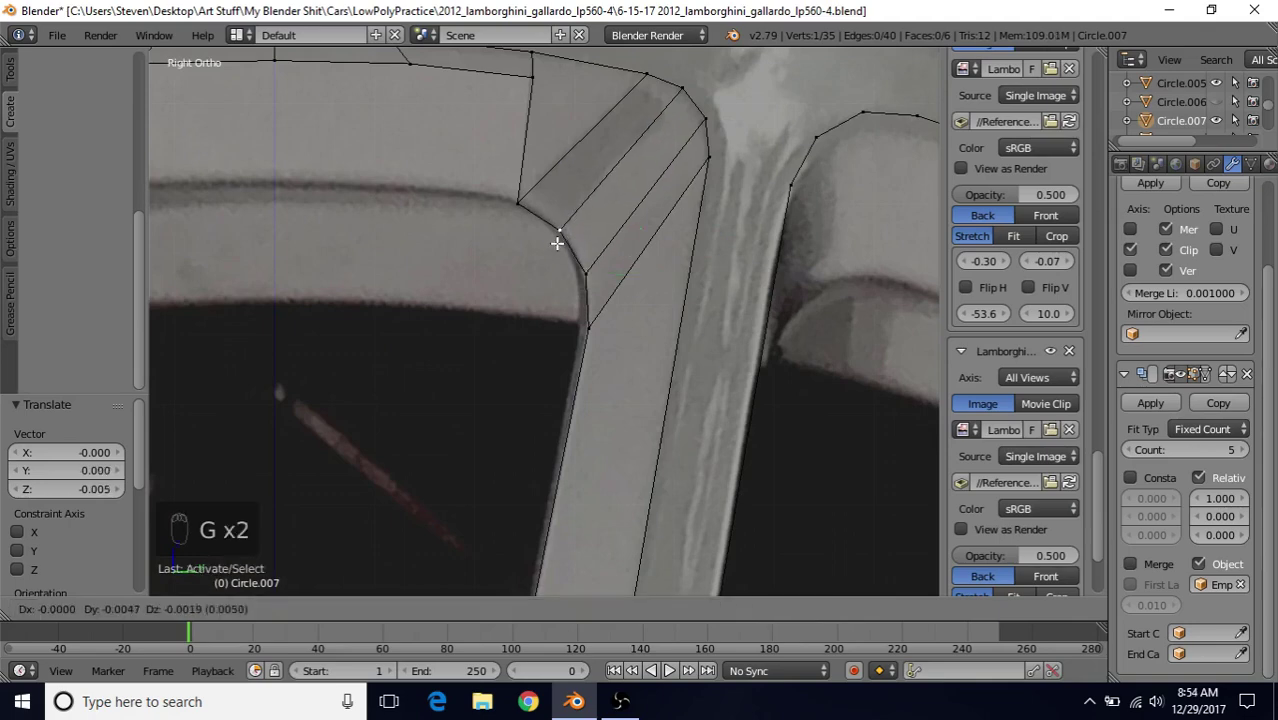
click(557, 242)
- Nudge the rounded corner's lower middle vertex about -0.002 in Y to match the opening's edge
right_click(589, 329)
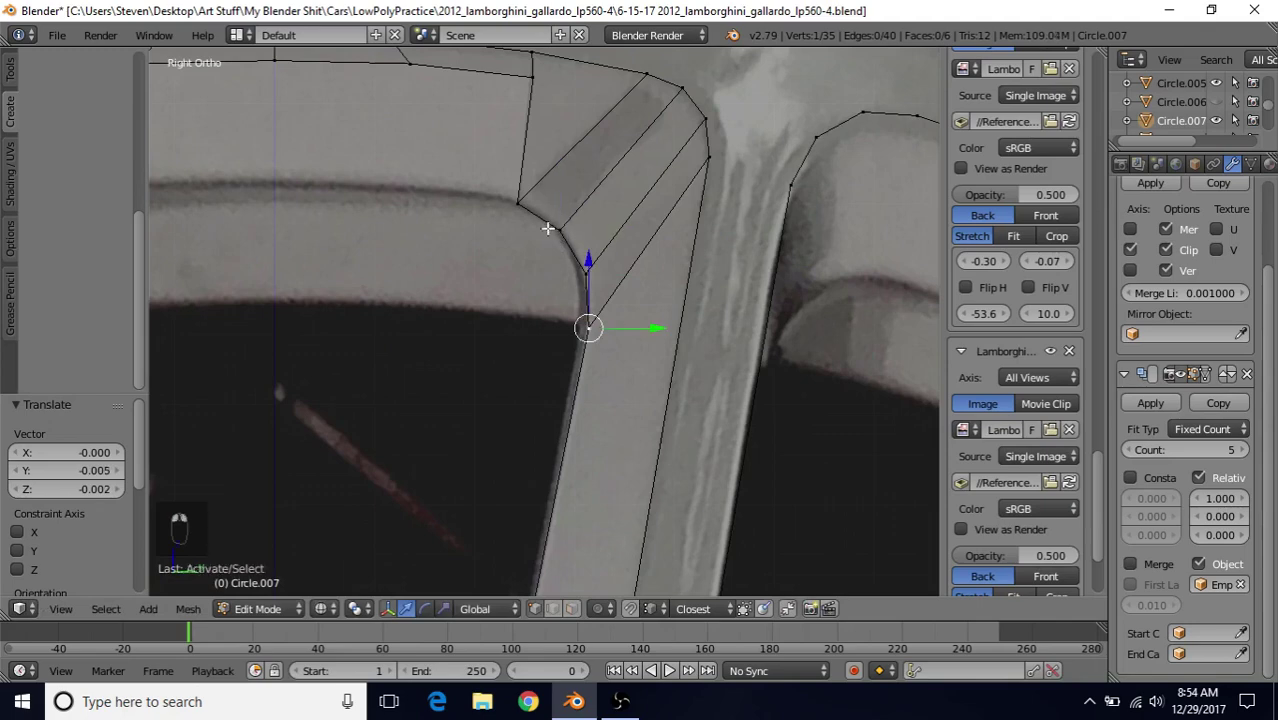
right_click(578, 272)
key(g)
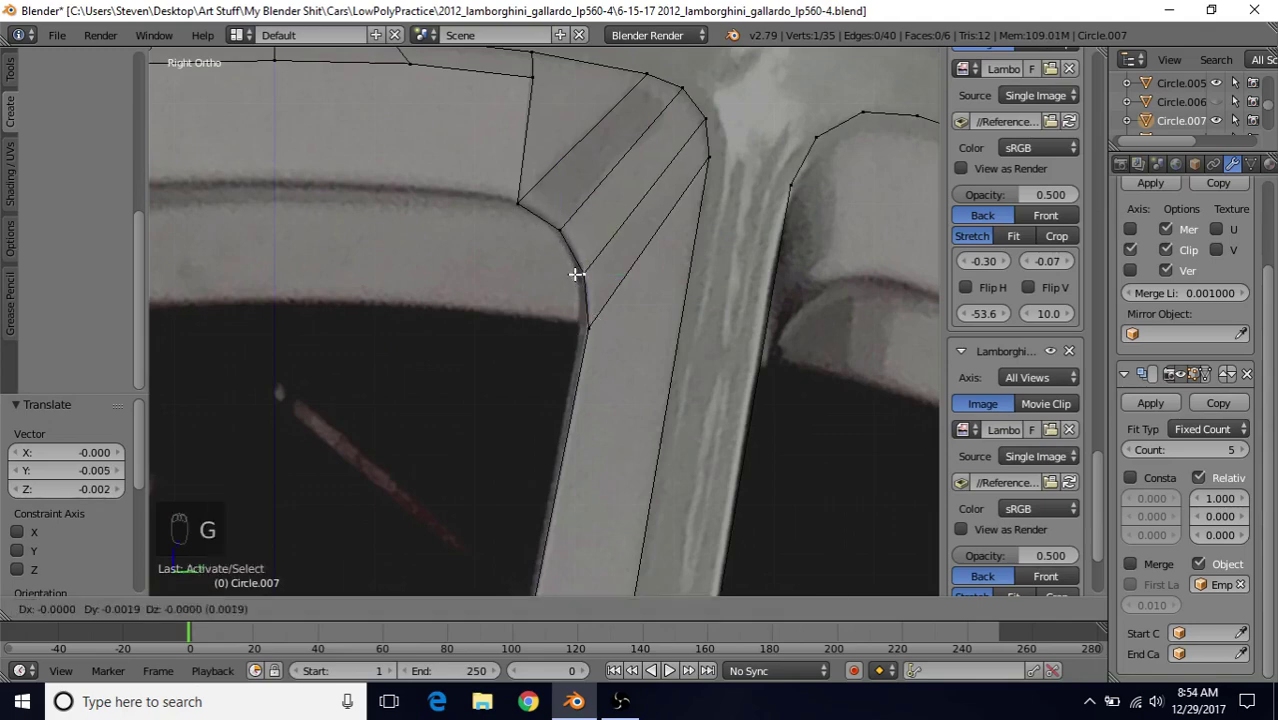
click(577, 273)
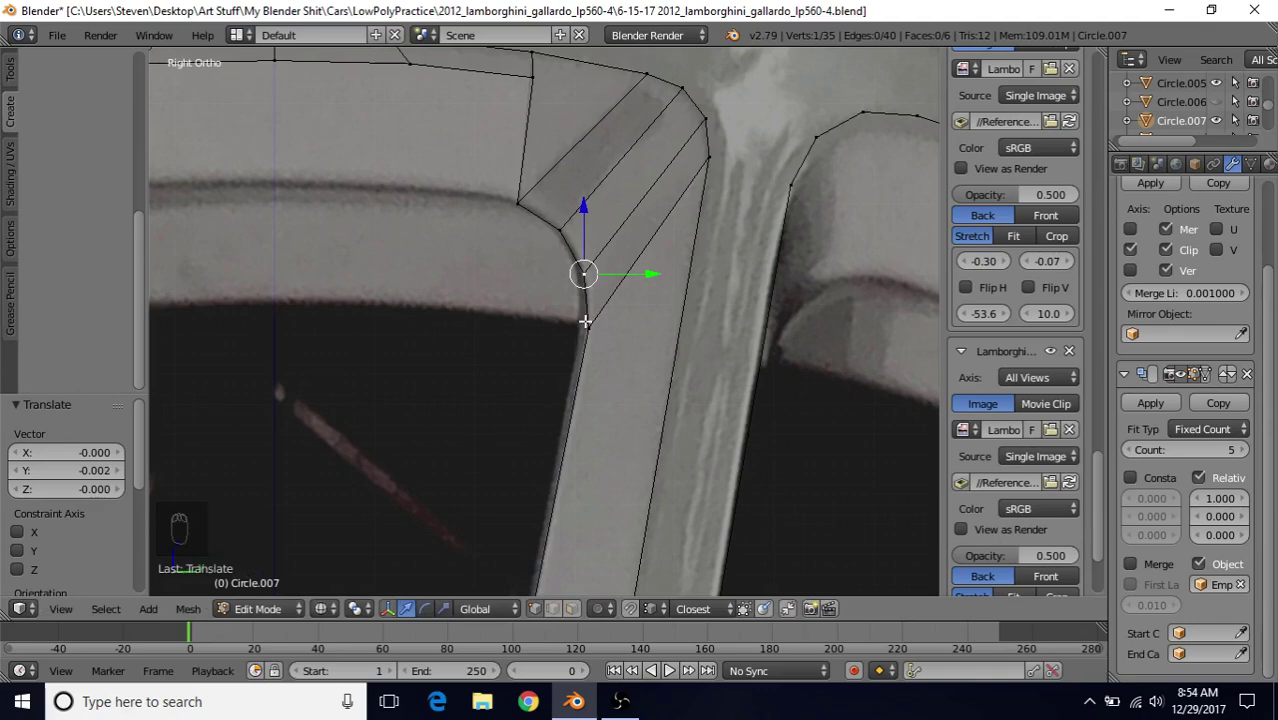
- Move the inner bevel vertex nearest the rounded corner about -0.084 in Y and -0.116 in Z onto the opening's top edge
scroll(547, 257, down, 2)
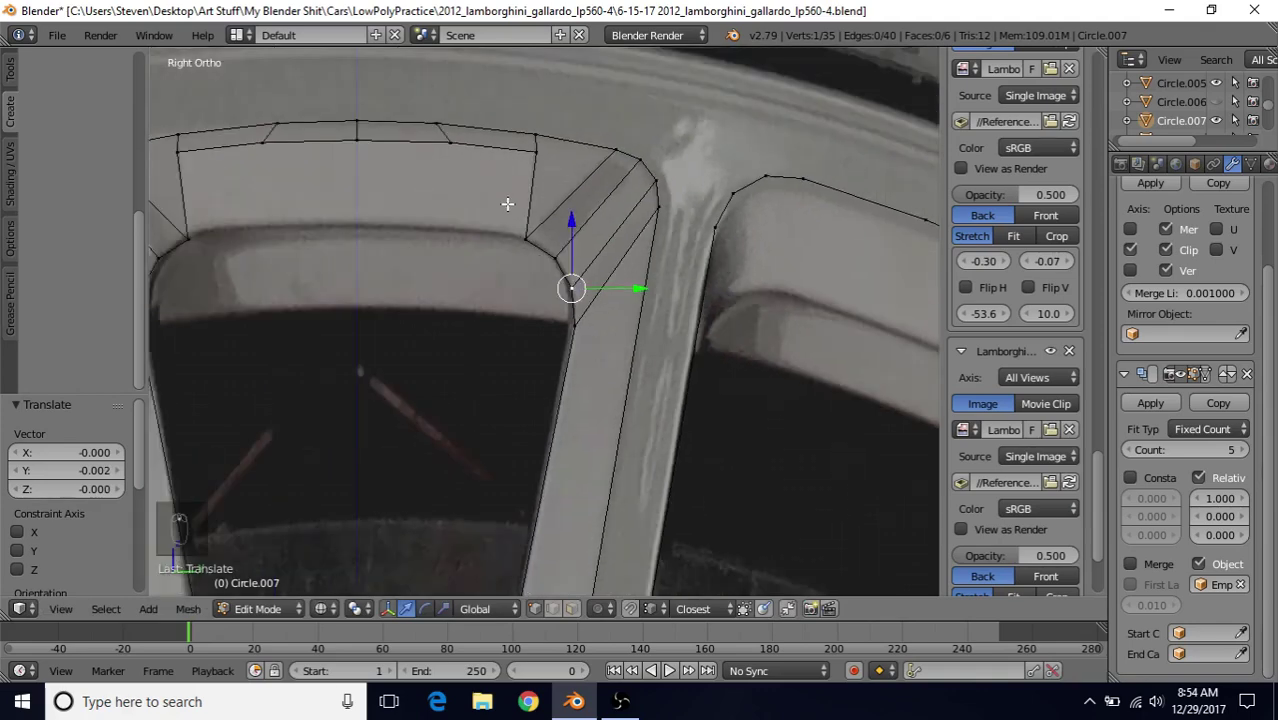
shift+middle_drag(508, 203, 588, 244)
scroll(588, 244, up, 1)
right_click(628, 171)
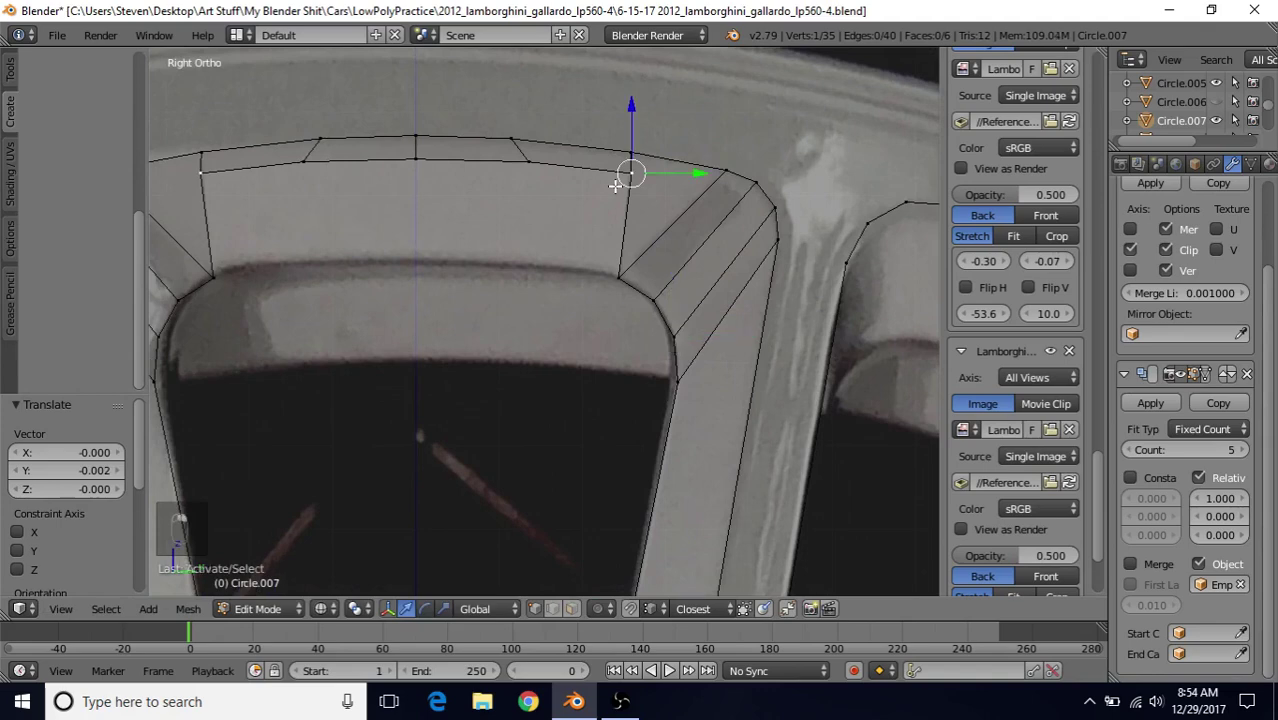
key(g)
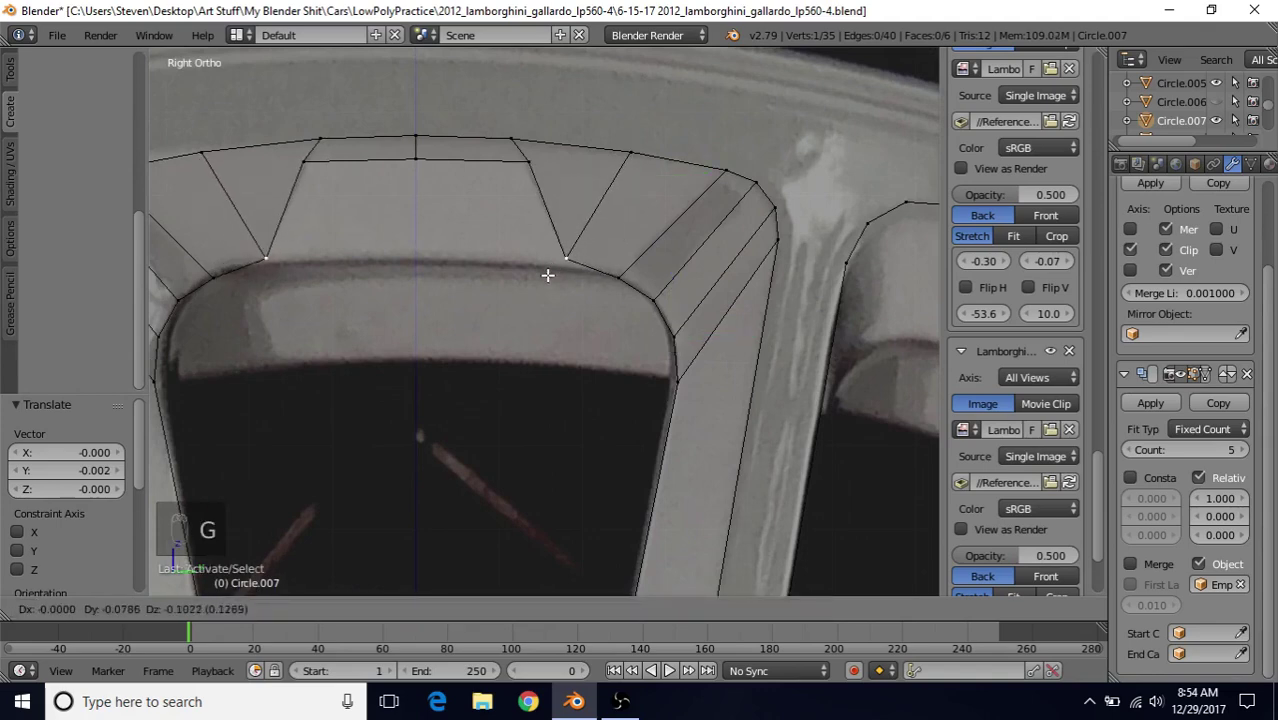
click(545, 283)
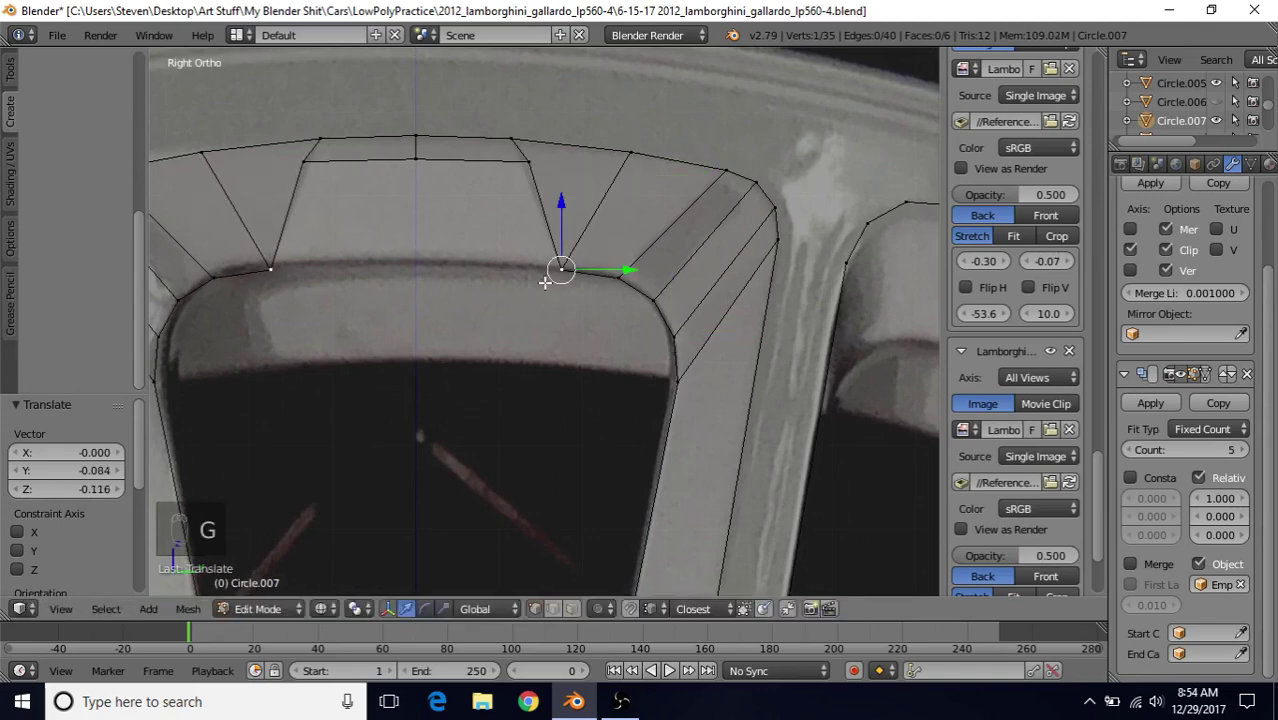
- Move the bevel's inner centre vertex straight down about 0.125 along Z onto the opening's top edge
right_click(428, 162)
key(g)
key(z)
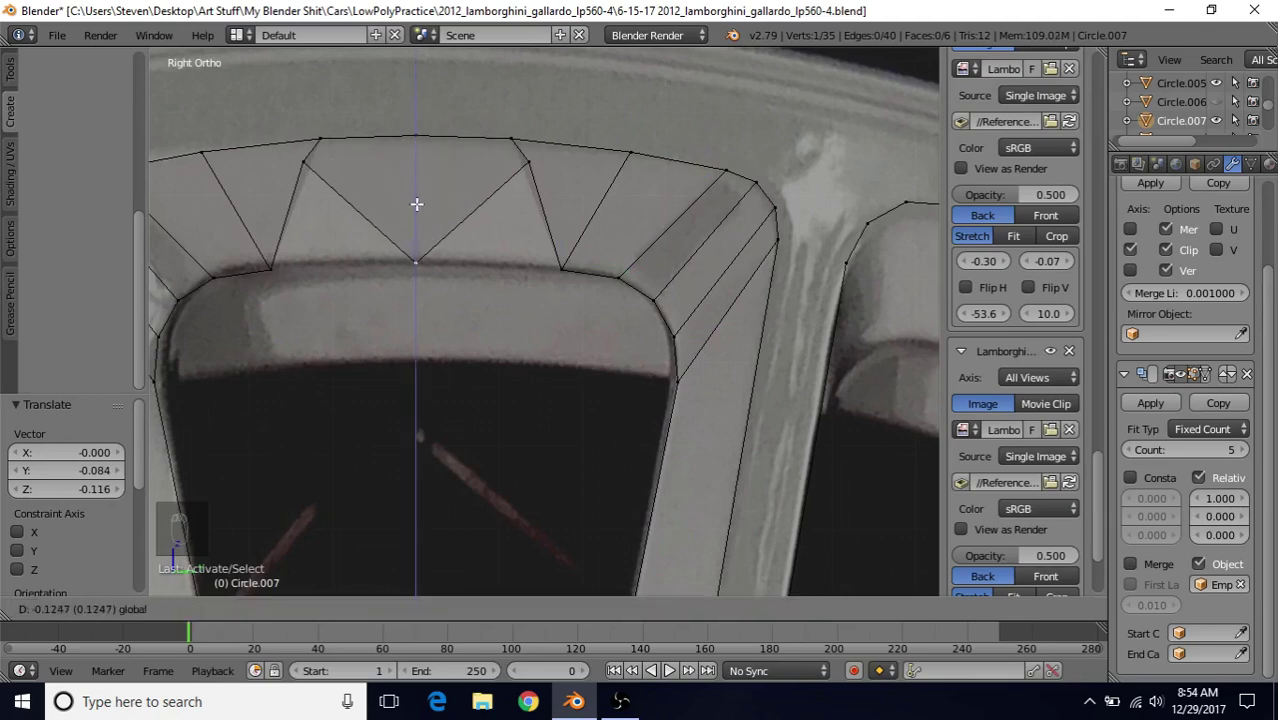
click(416, 204)
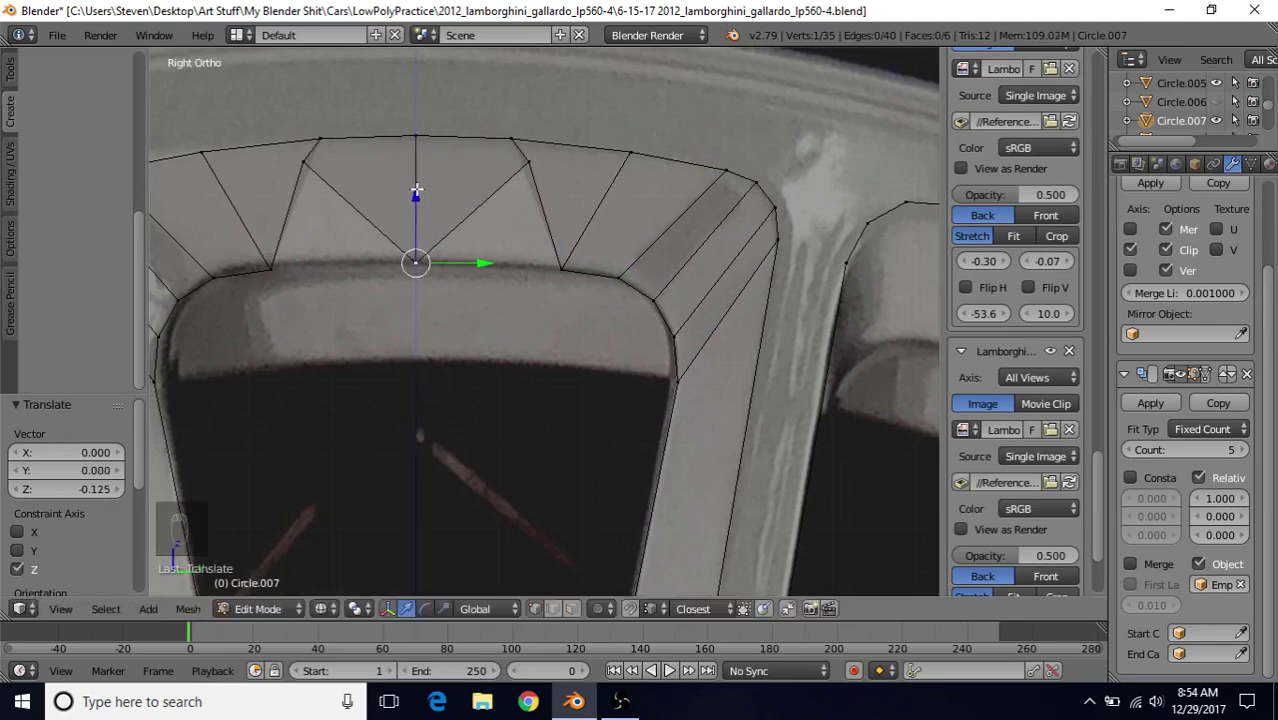
- Move the remaining inner bevel vertex beside the centre about -0.048 in Y and -0.122 in Z onto the opening's top edge
right_click(538, 164)
key(g)
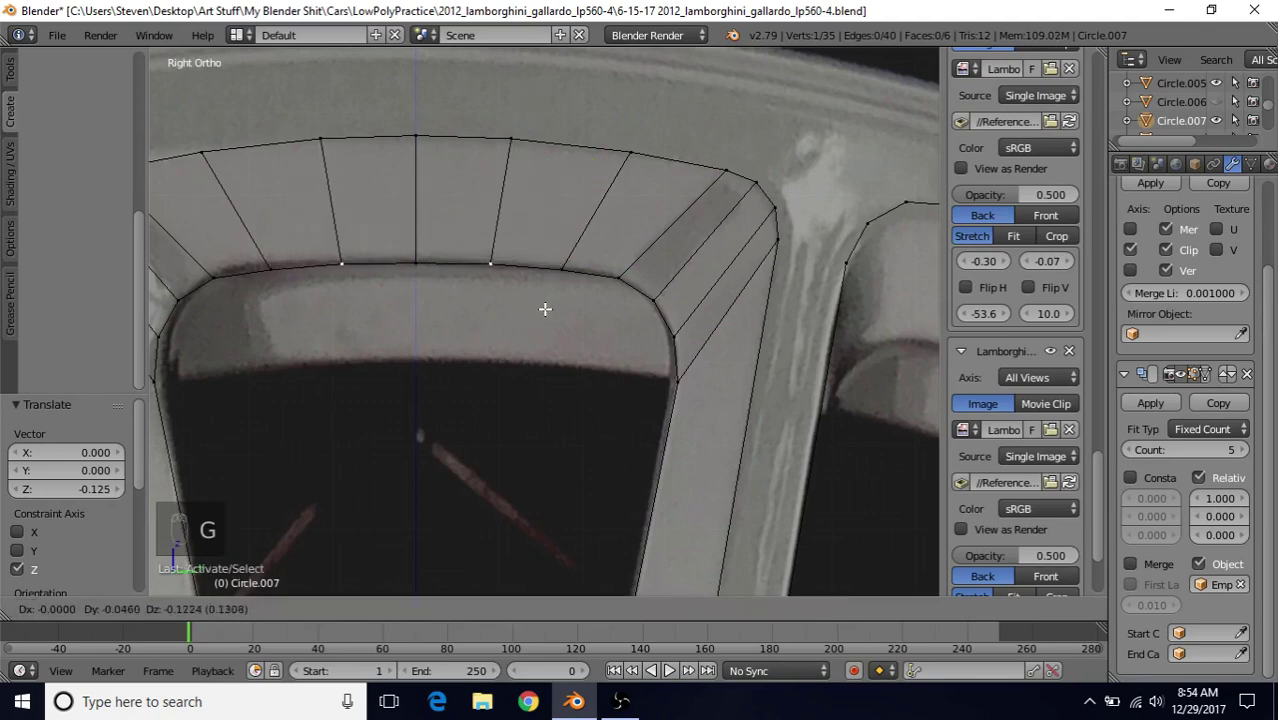
click(544, 309)
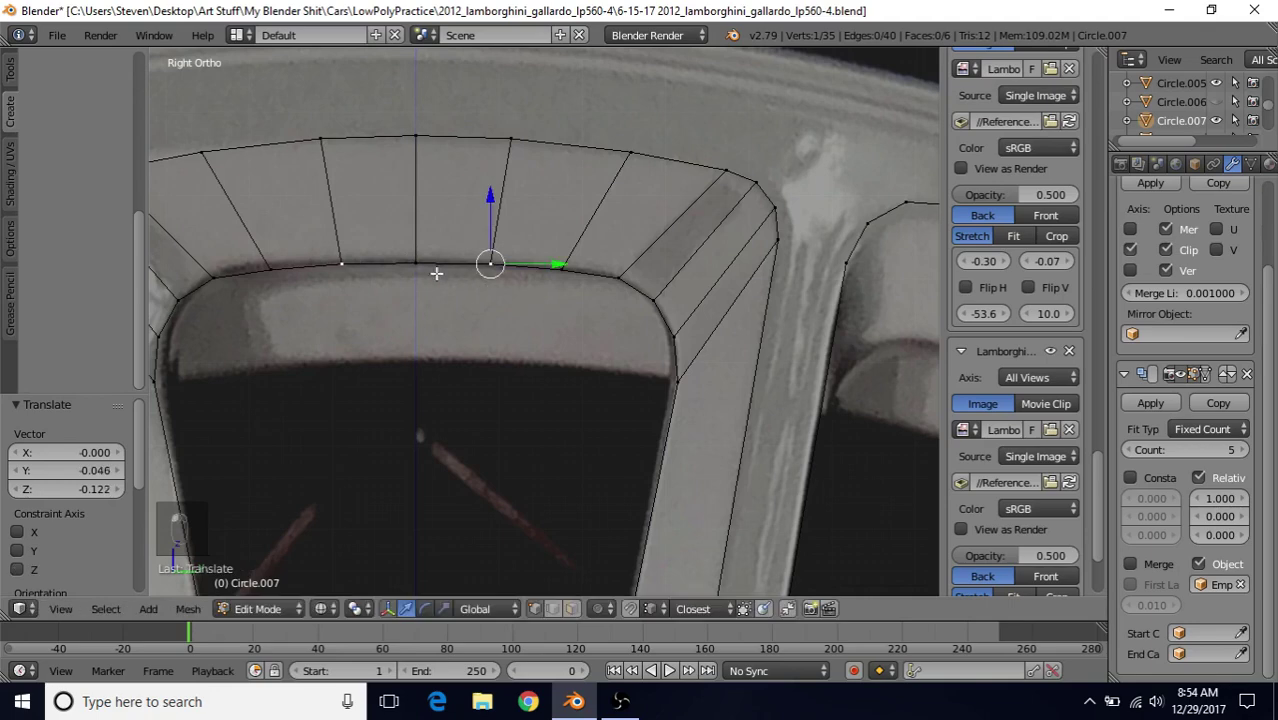
key(g)
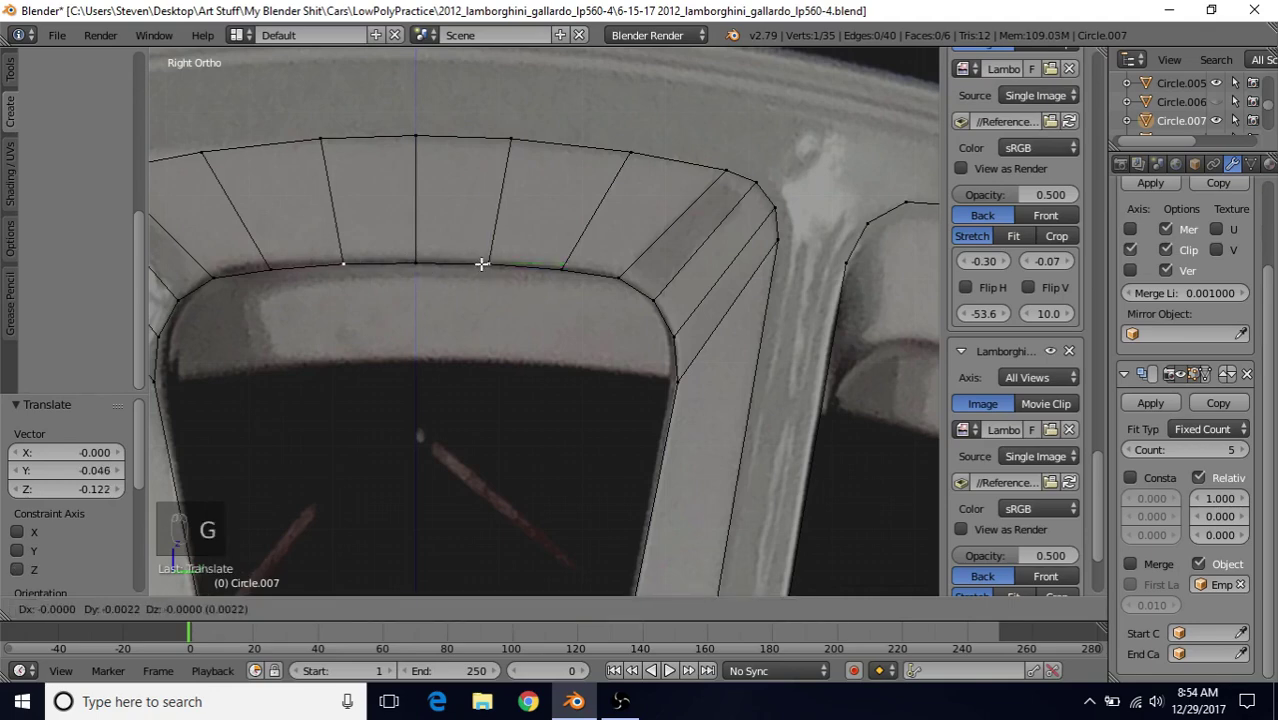
click(482, 263)
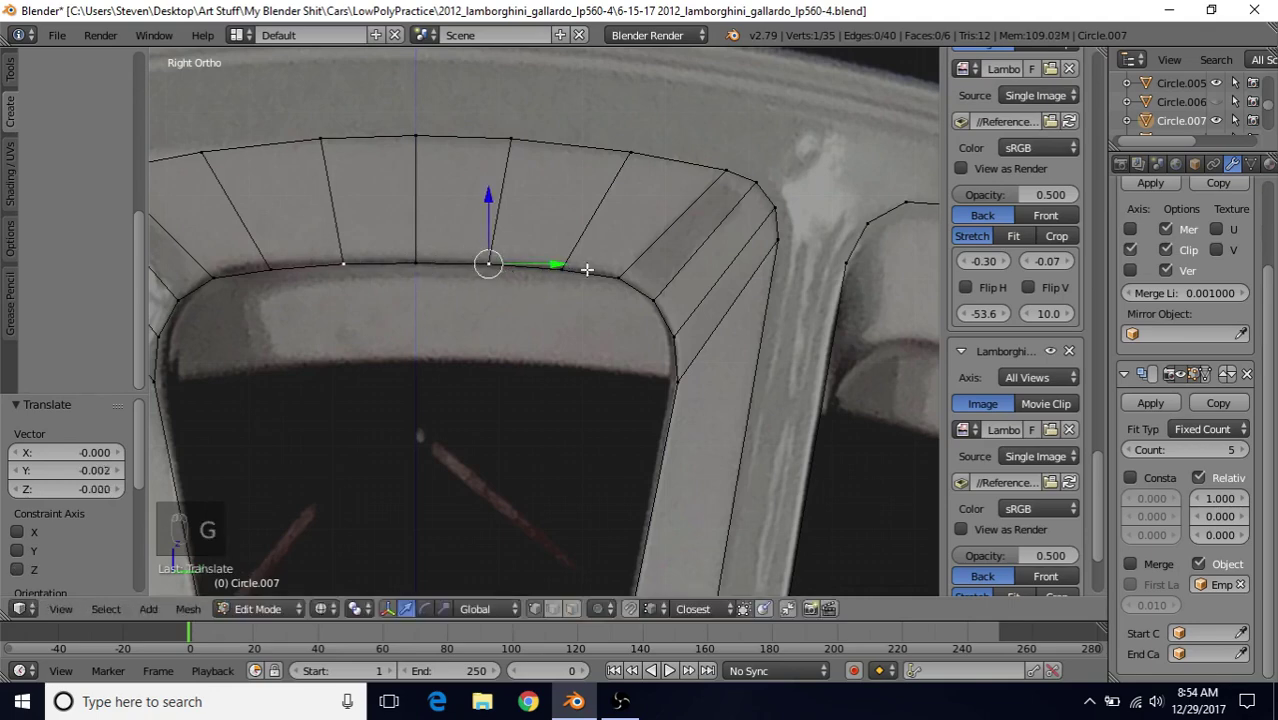
- Shift the next inner vertex toward the rounded corner about -0.004 in Y to even out the top edge spacing
right_click(570, 268)
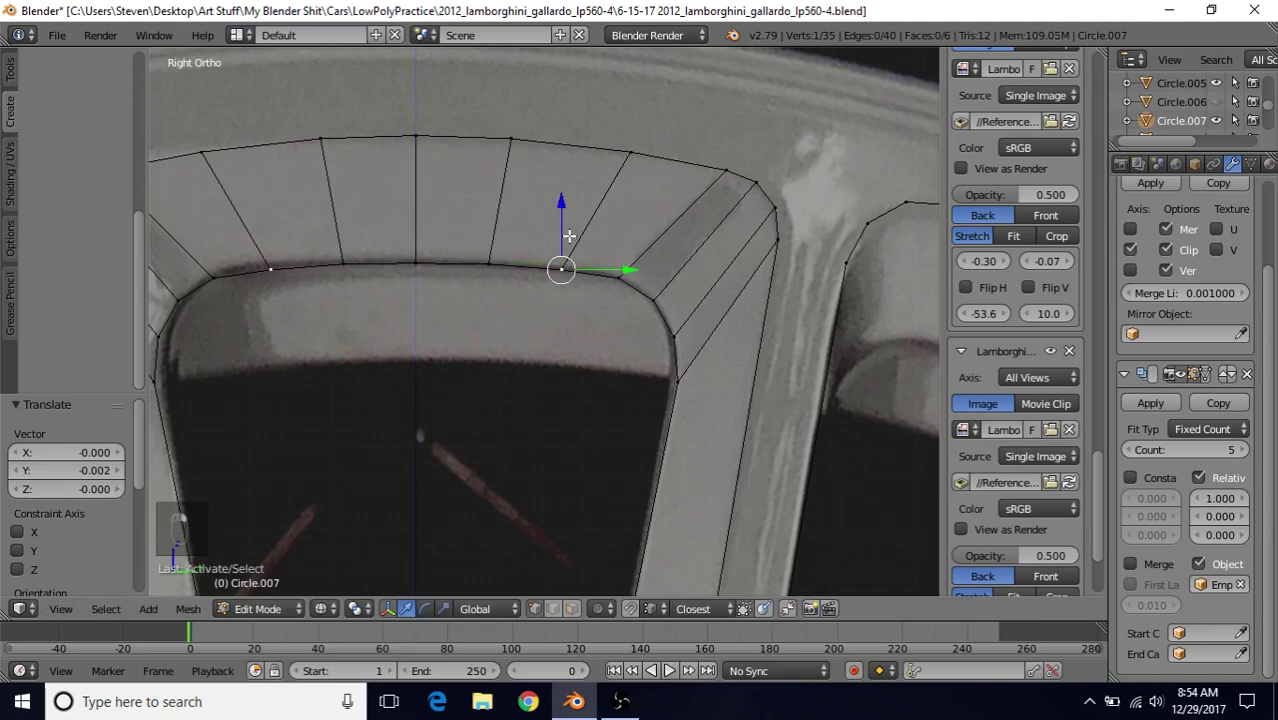
key(g)
click(565, 236)
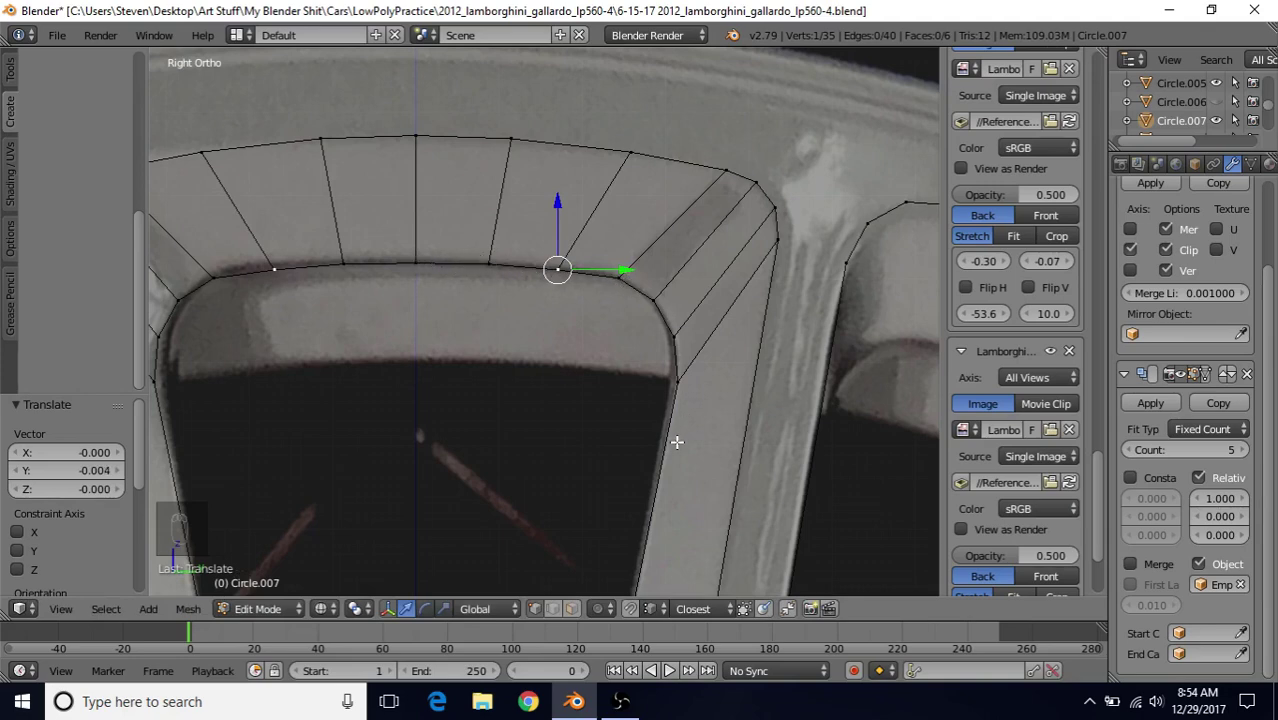
- Select the inner bevel path from lower end to top centre, move it about -0.079 along X, and disable the array's relative offset
scroll(672, 443, down, 2)
shift+middle_drag(636, 419, 619, 152)
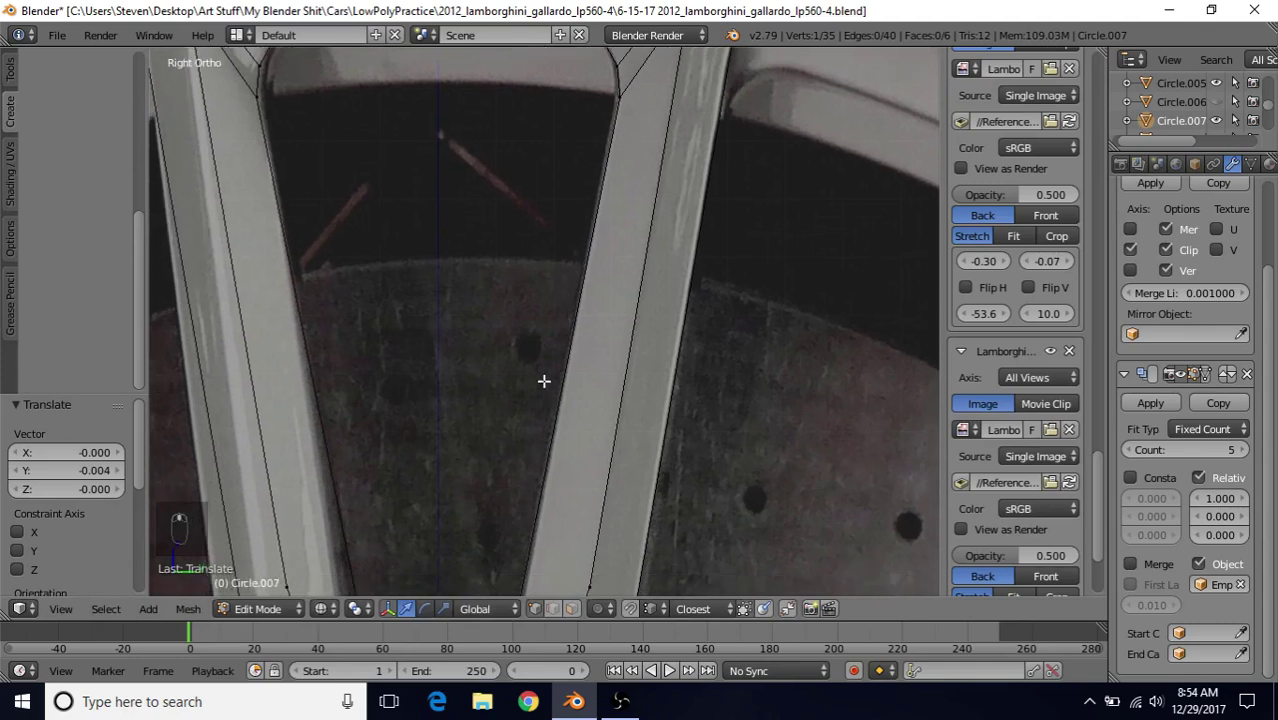
scroll(543, 385, down, 3)
scroll(548, 352, up, 2)
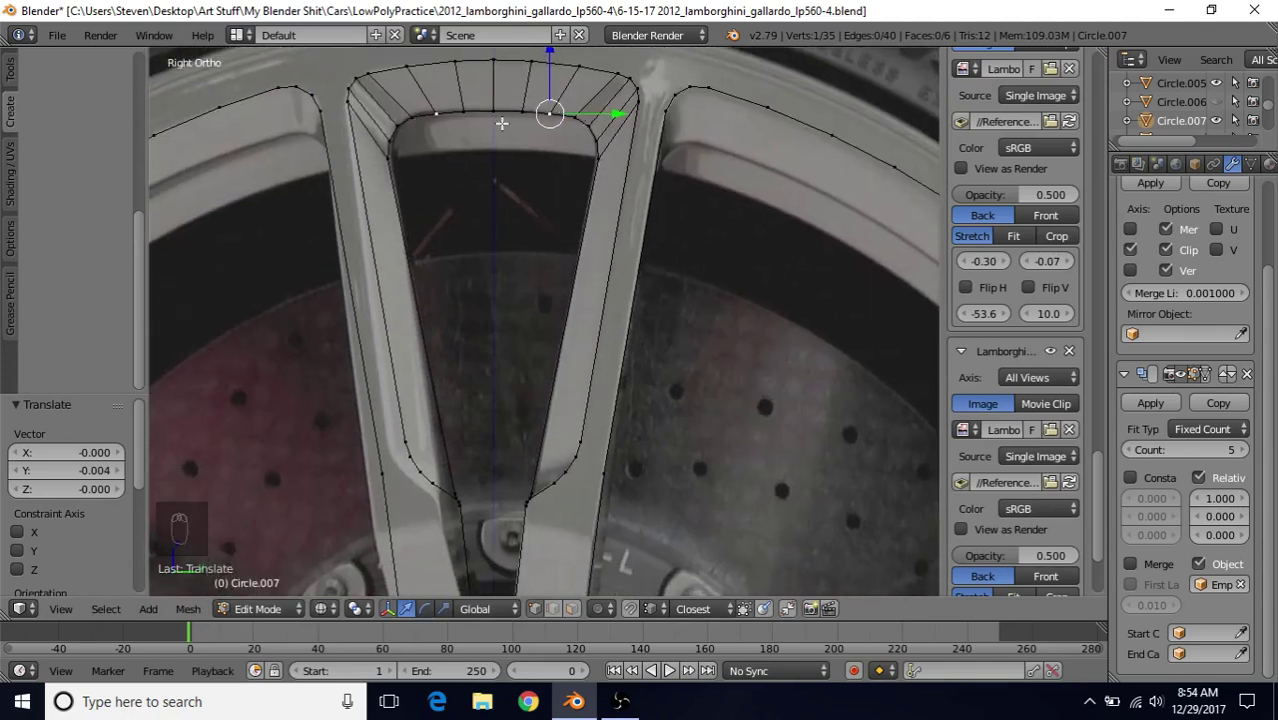
right_click(531, 492)
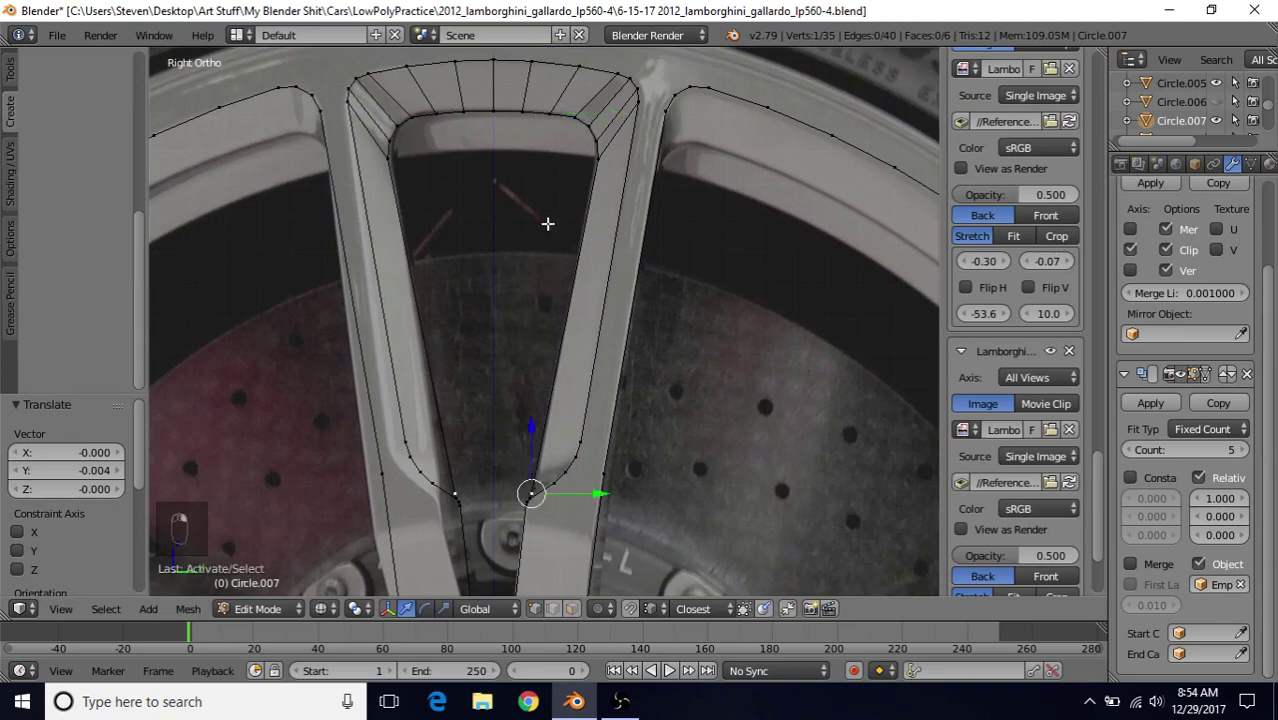
ctrl+right_click(499, 108)
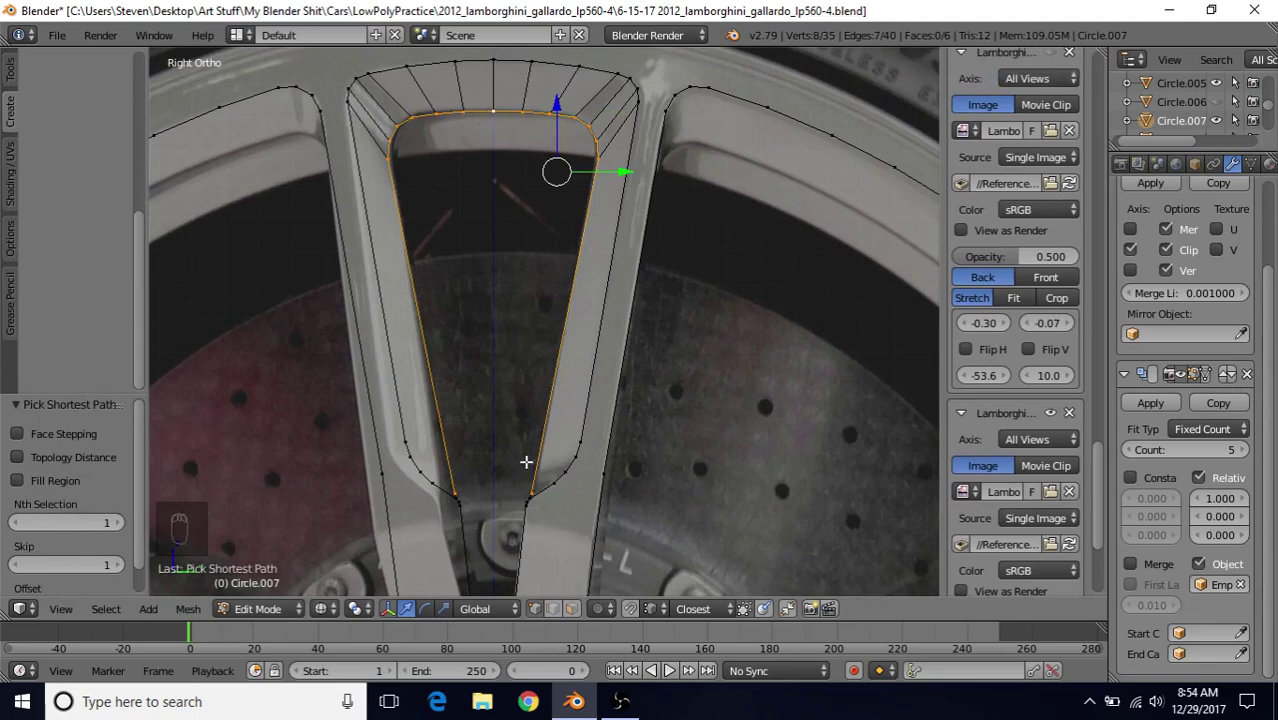
scroll(526, 462, down, 2)
middle_drag(551, 338, 525, 211)
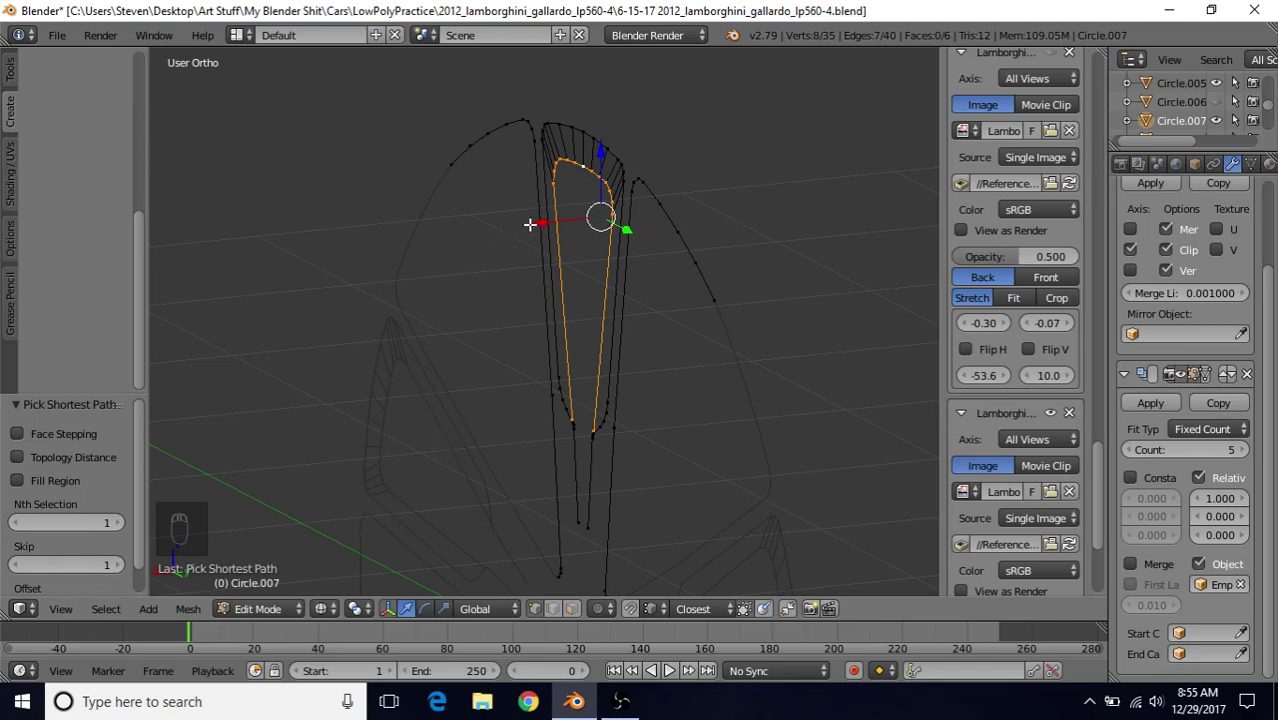
drag(541, 220, 561, 218)
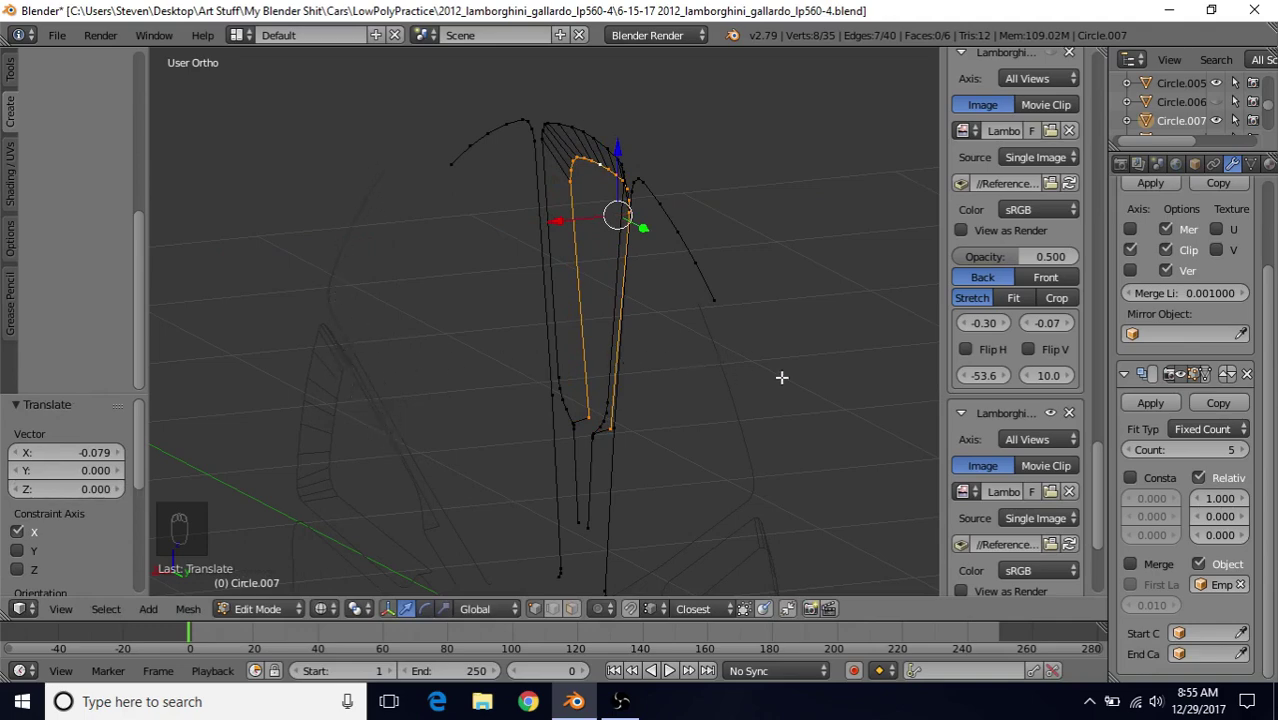
click(1199, 478)
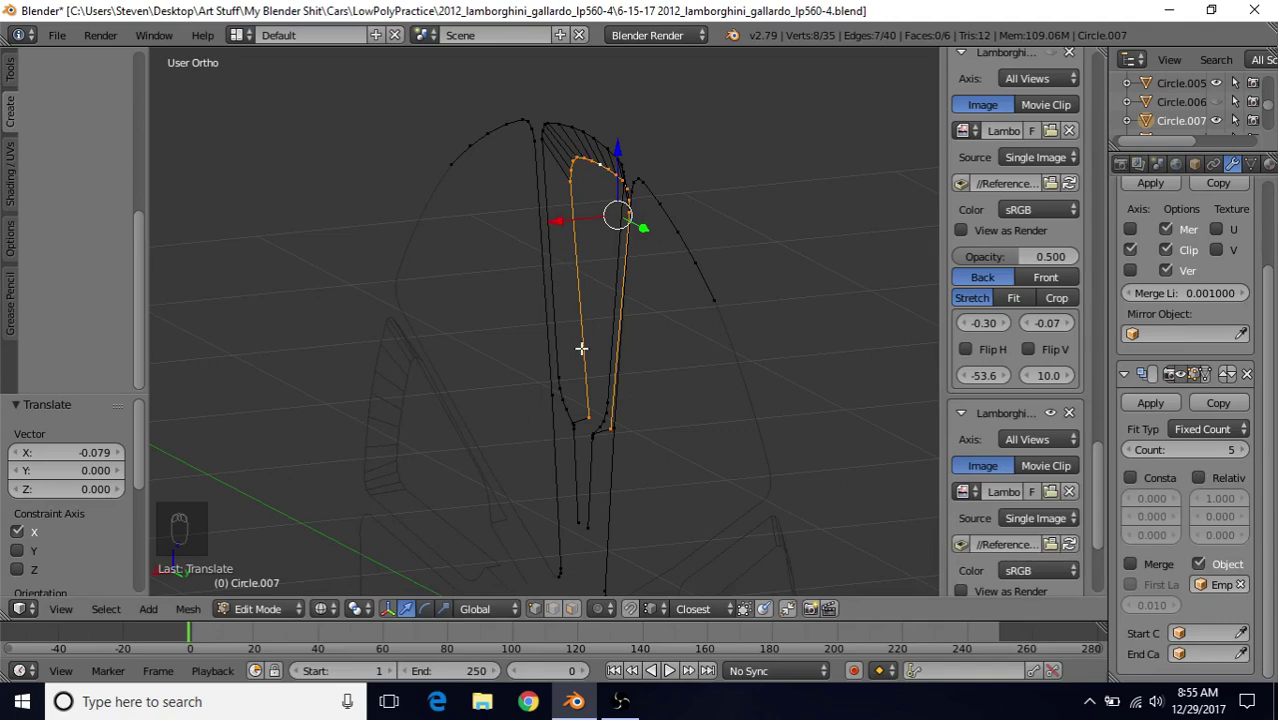
- Push the selected inner bevel path a further -0.008 or so along X to deepen the bevel
shift+middle_drag(581, 347, 556, 336)
scroll(554, 312, up, 1)
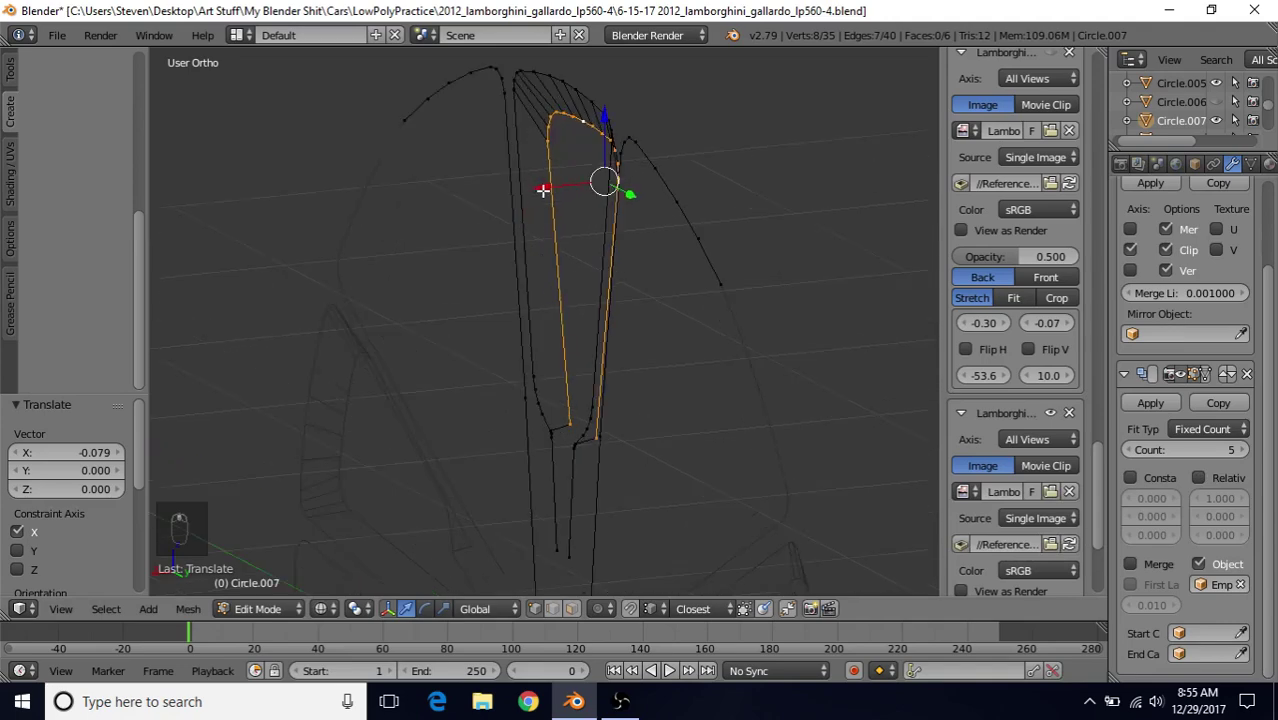
drag(542, 190, 545, 188)
scroll(542, 384, down, 3)
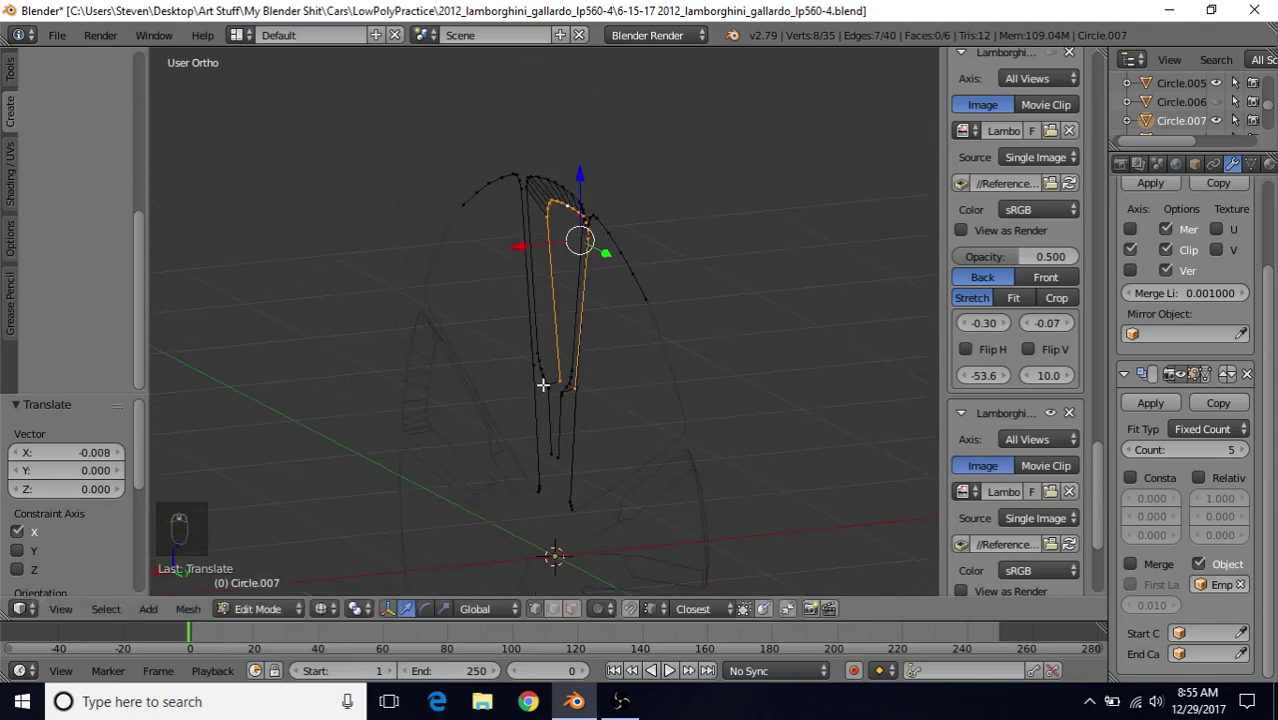
- Examine in right view how the spoke bevels end near the wheel hub in the reference photo
key(KP_3)
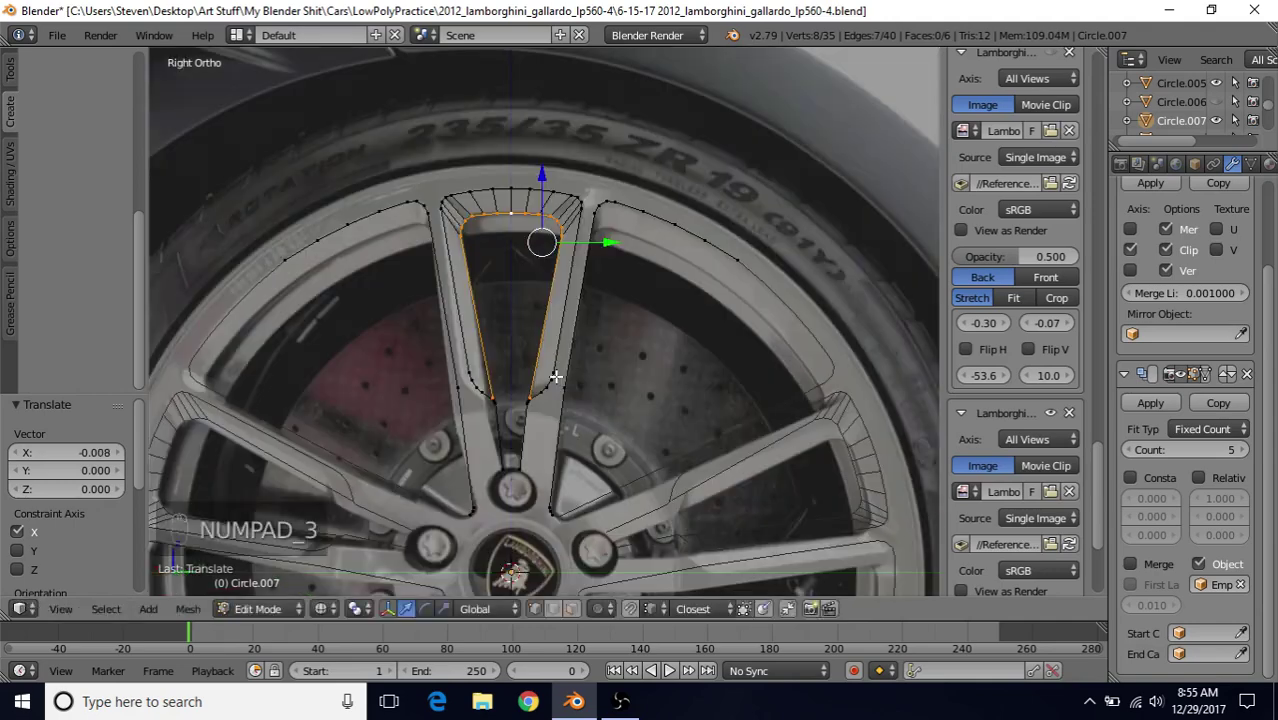
scroll(556, 377, up, 6)
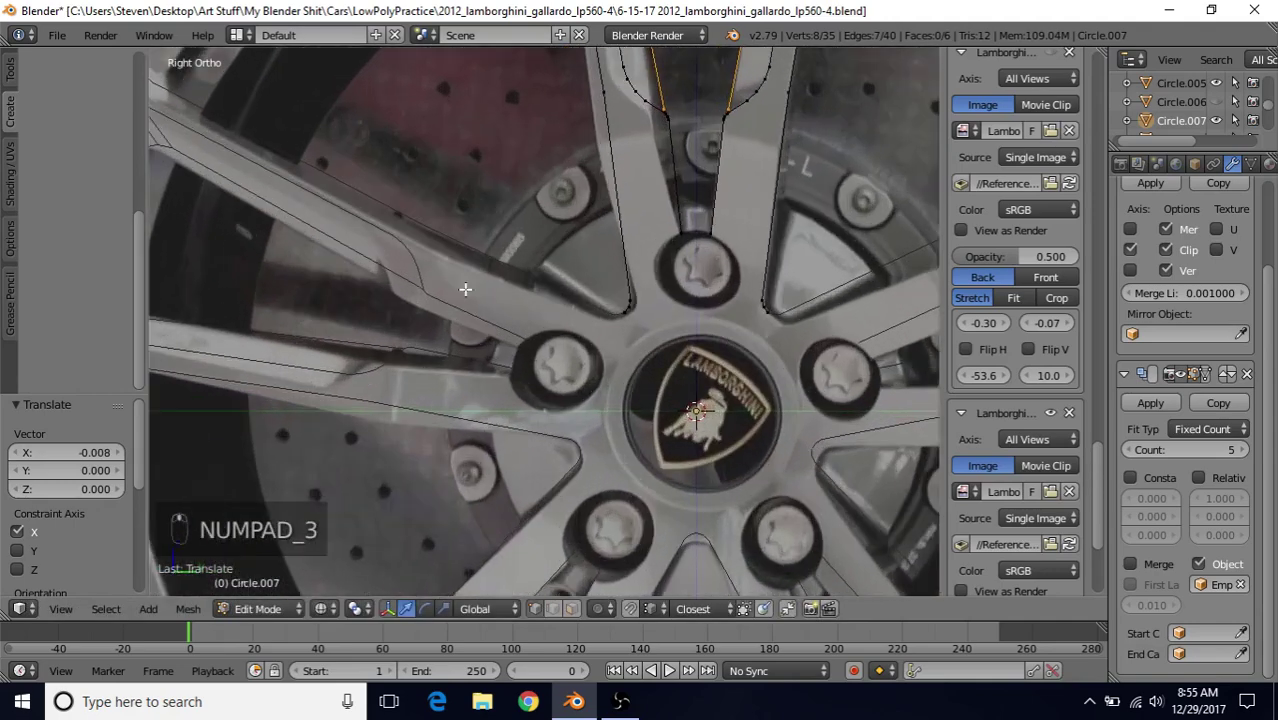
scroll(590, 252, up, 2)
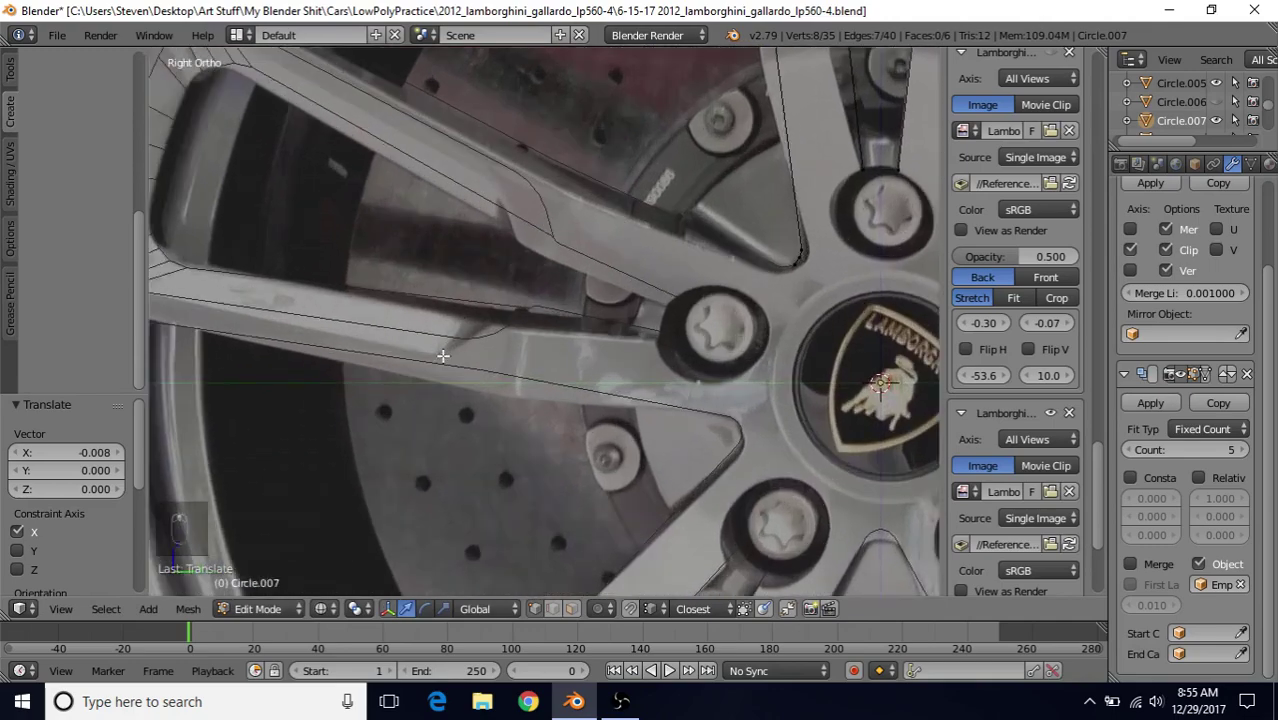
scroll(585, 385, down, 3)
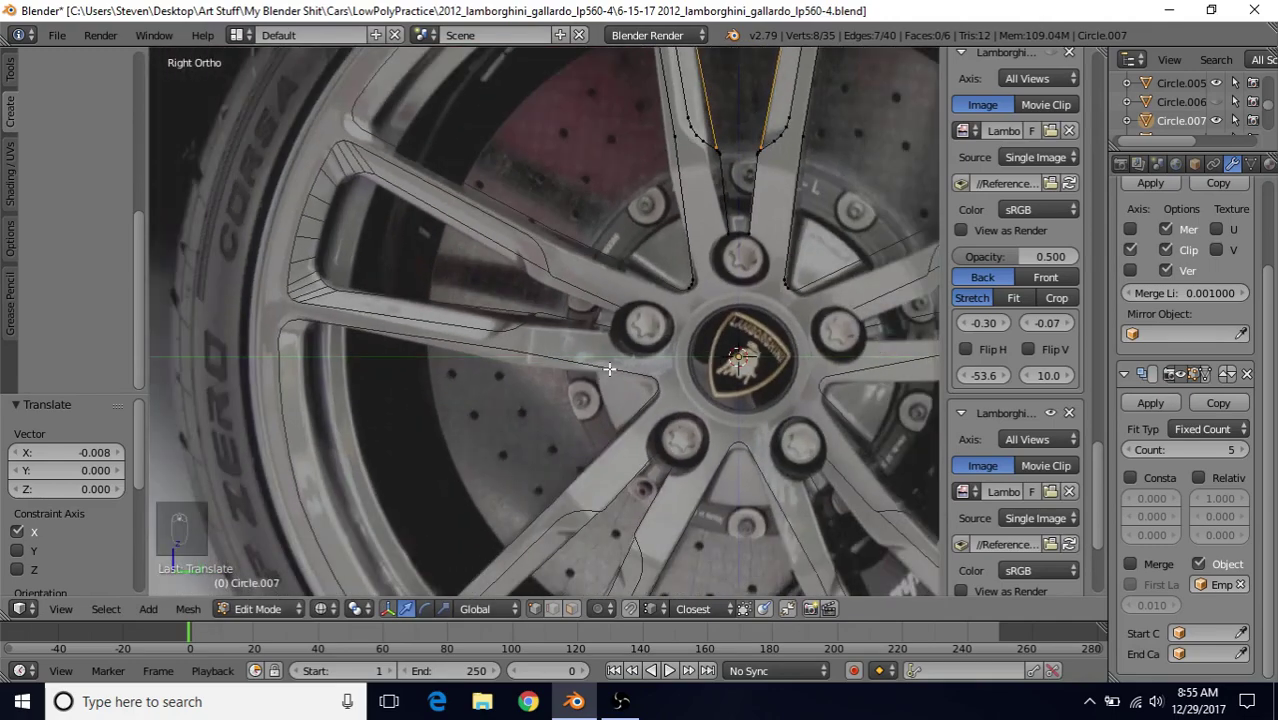
shift+middle_drag(600, 395, 615, 277)
shift+middle_drag(733, 192, 637, 420)
scroll(655, 314, up, 2)
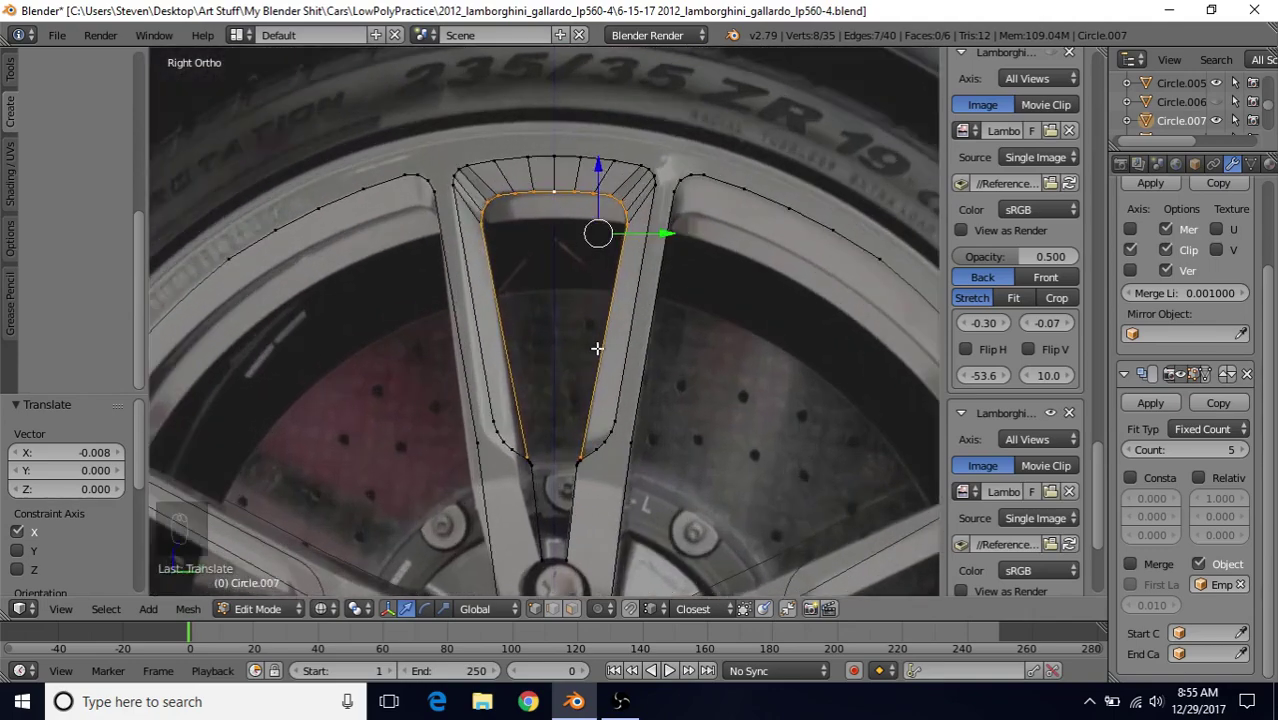
- Fill a four-sided face between the inner bevel's lower end vertex and the three adjacent outline vertices at the opening's lower corner
scroll(600, 347, up, 1)
shift+middle_drag(604, 355, 562, 264)
scroll(554, 341, up, 2)
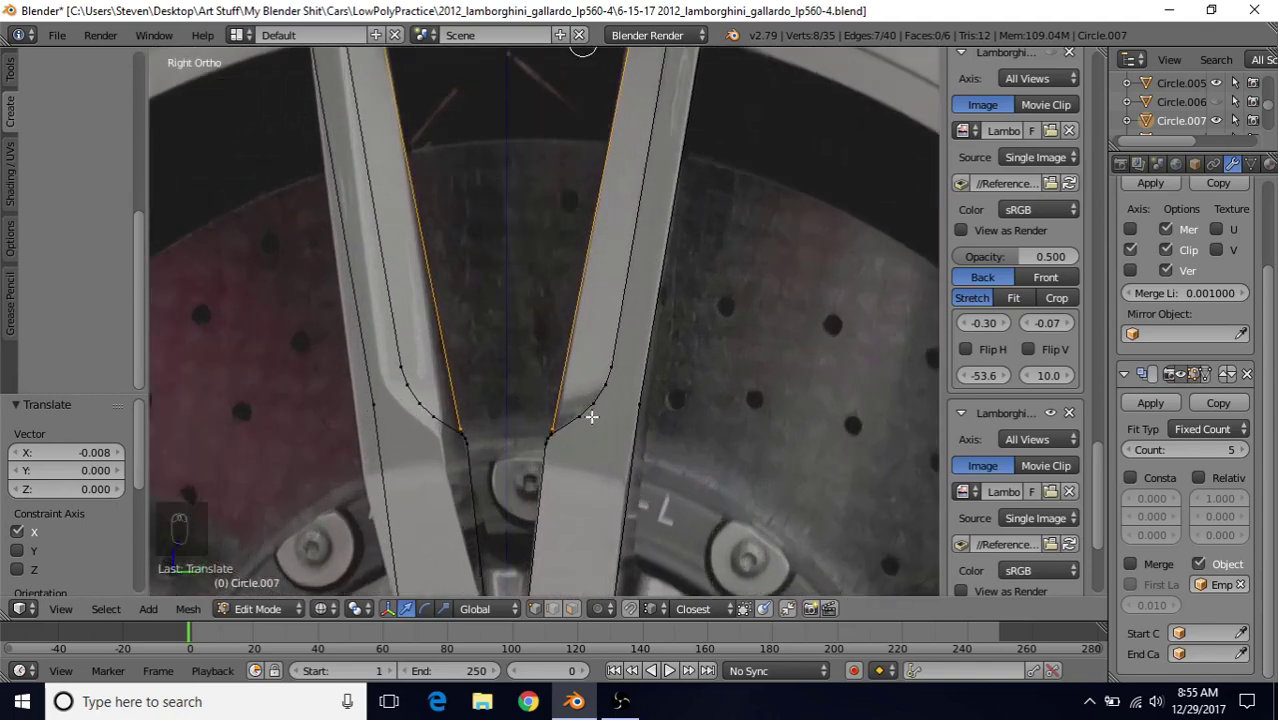
middle_drag(605, 448, 654, 489)
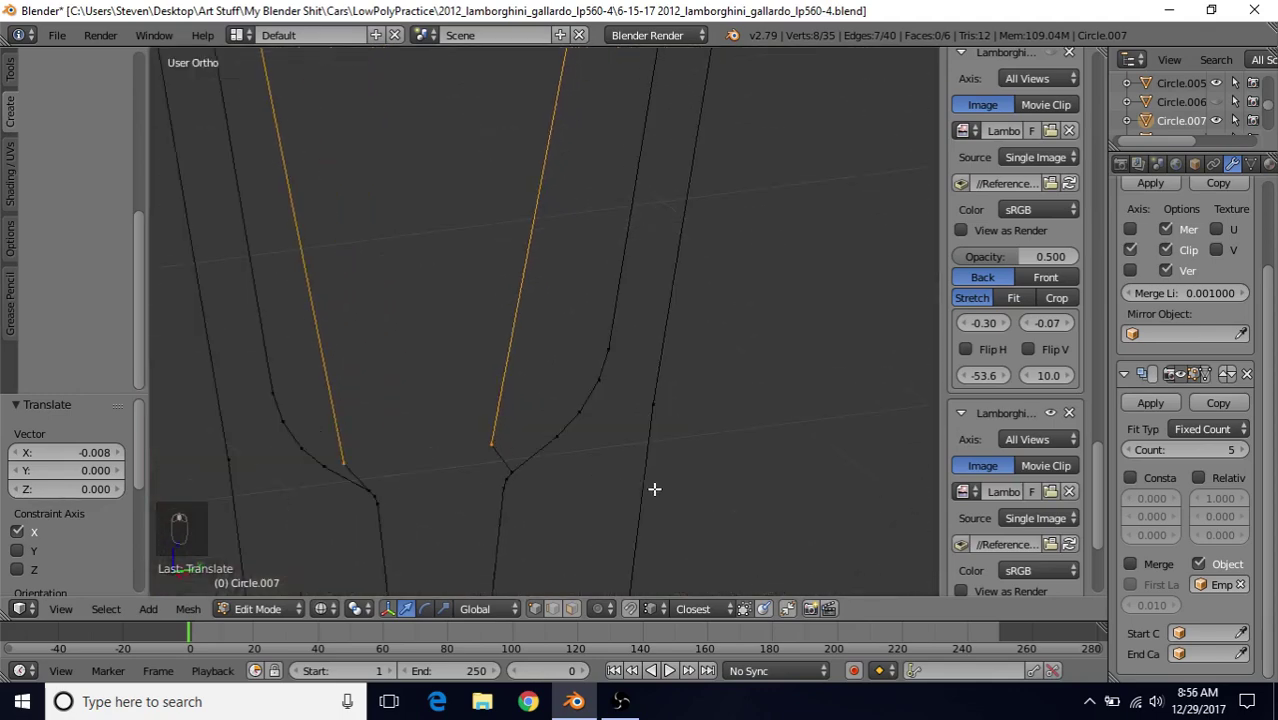
right_click(489, 443)
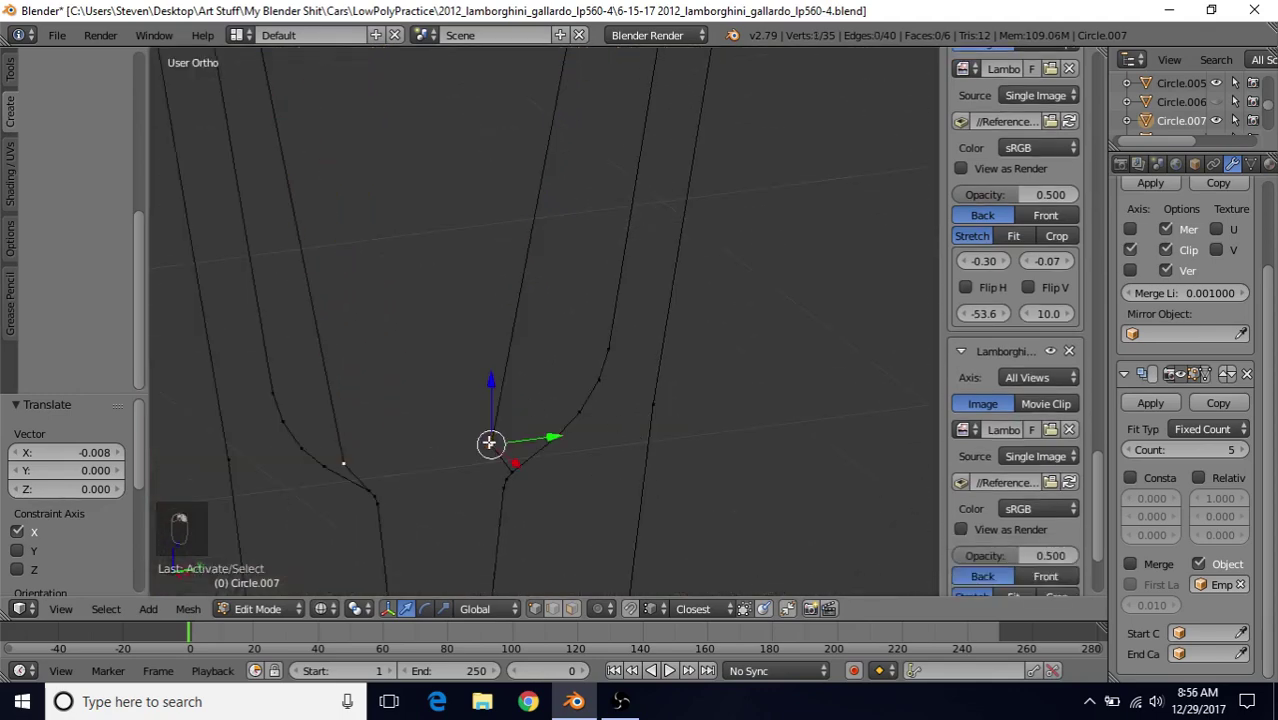
shift+right_click(512, 470)
shift+right_click(558, 437)
shift+right_click(573, 410)
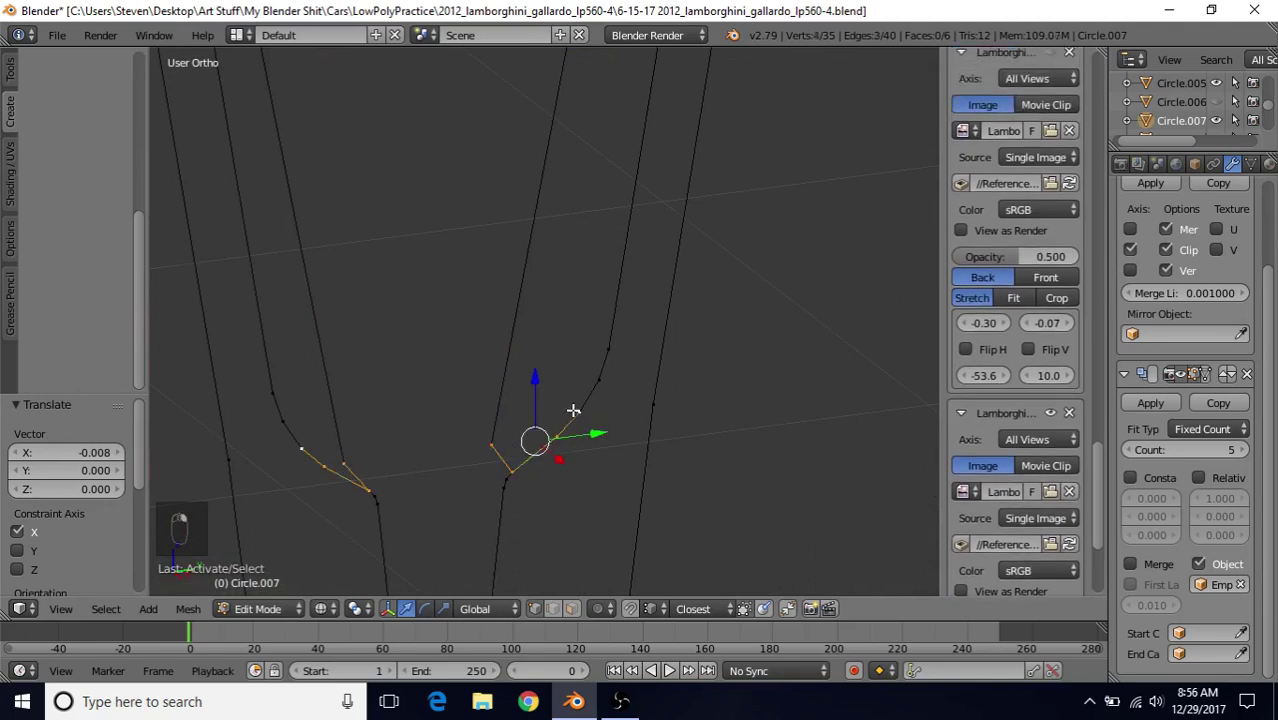
key(f)
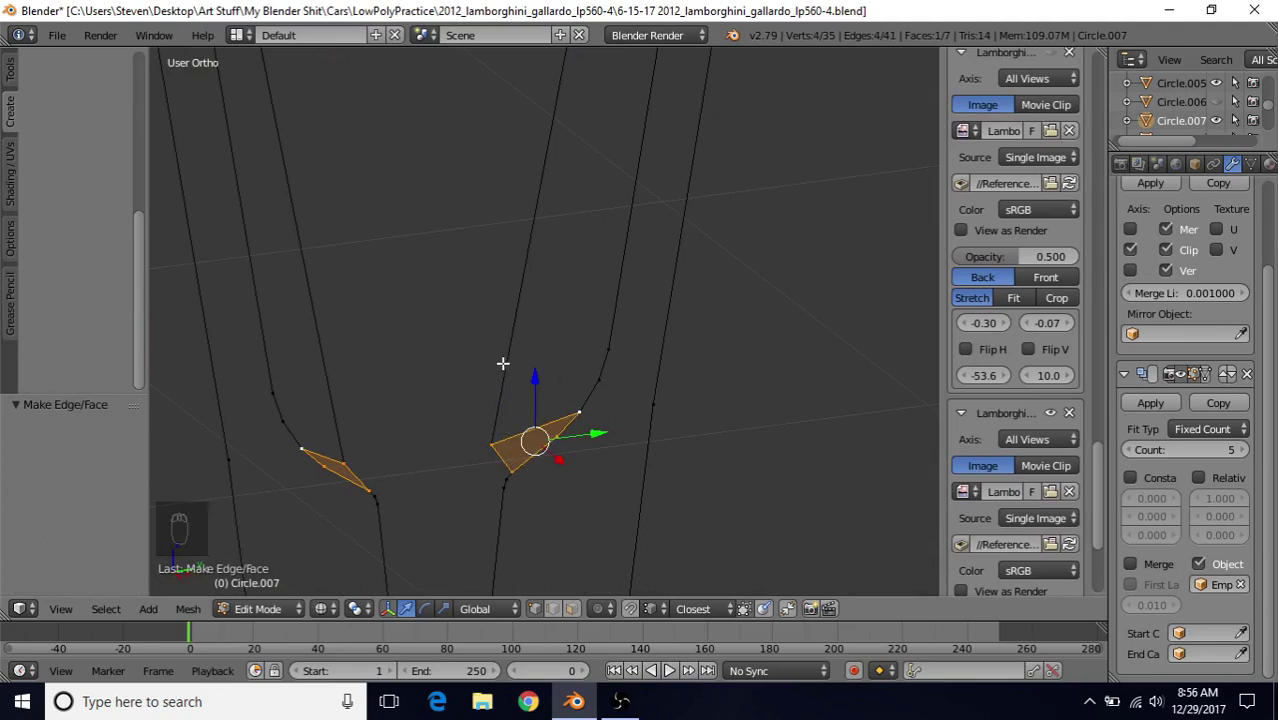
- Loop-cut the long inner bevel side edge with 2 cuts and select the lower new vertex
mouse_move(502, 363)
middle_down()
mouse_move(522, 366)
mouse_move(508, 347)
middle_up()
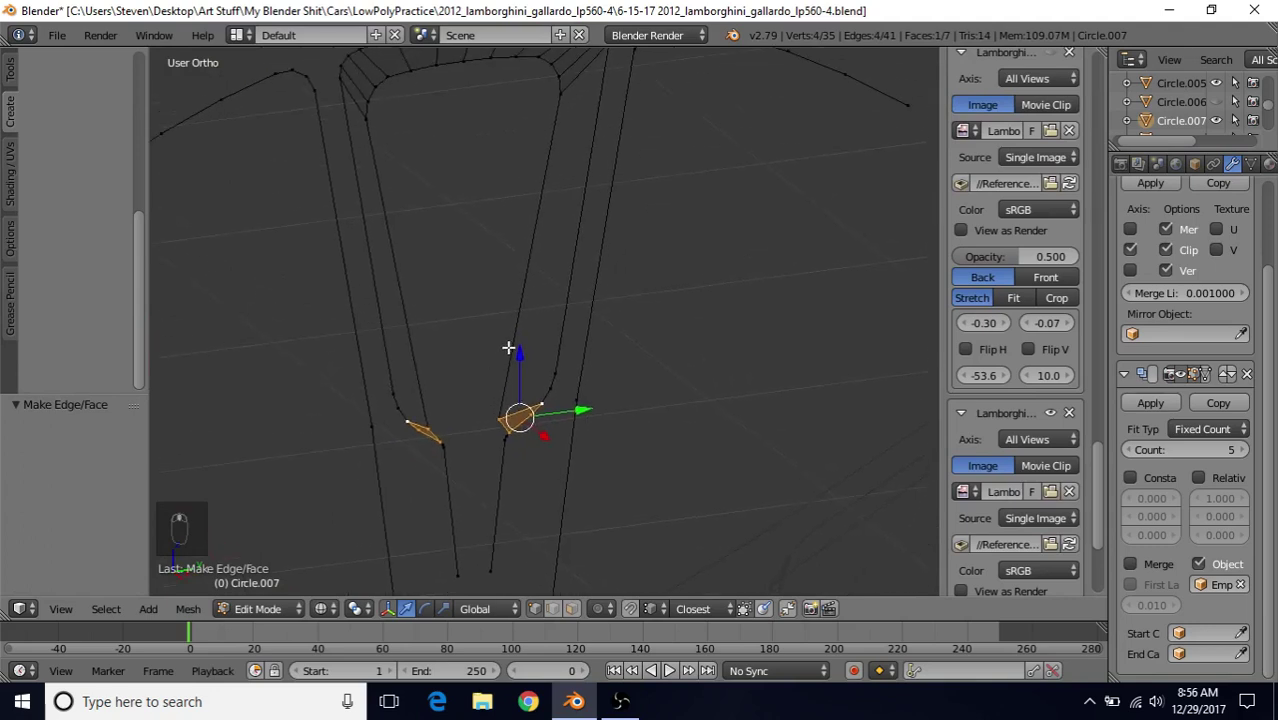
key(ctrl+r)
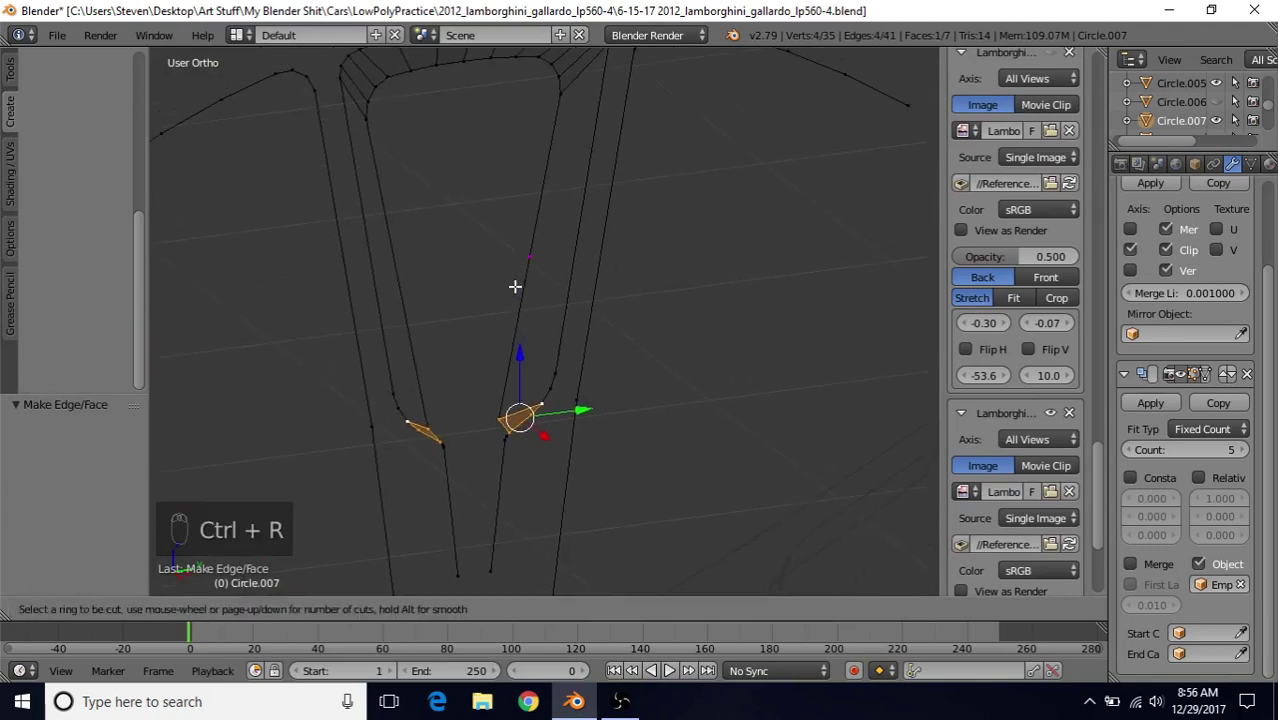
scroll(514, 287, up, 1)
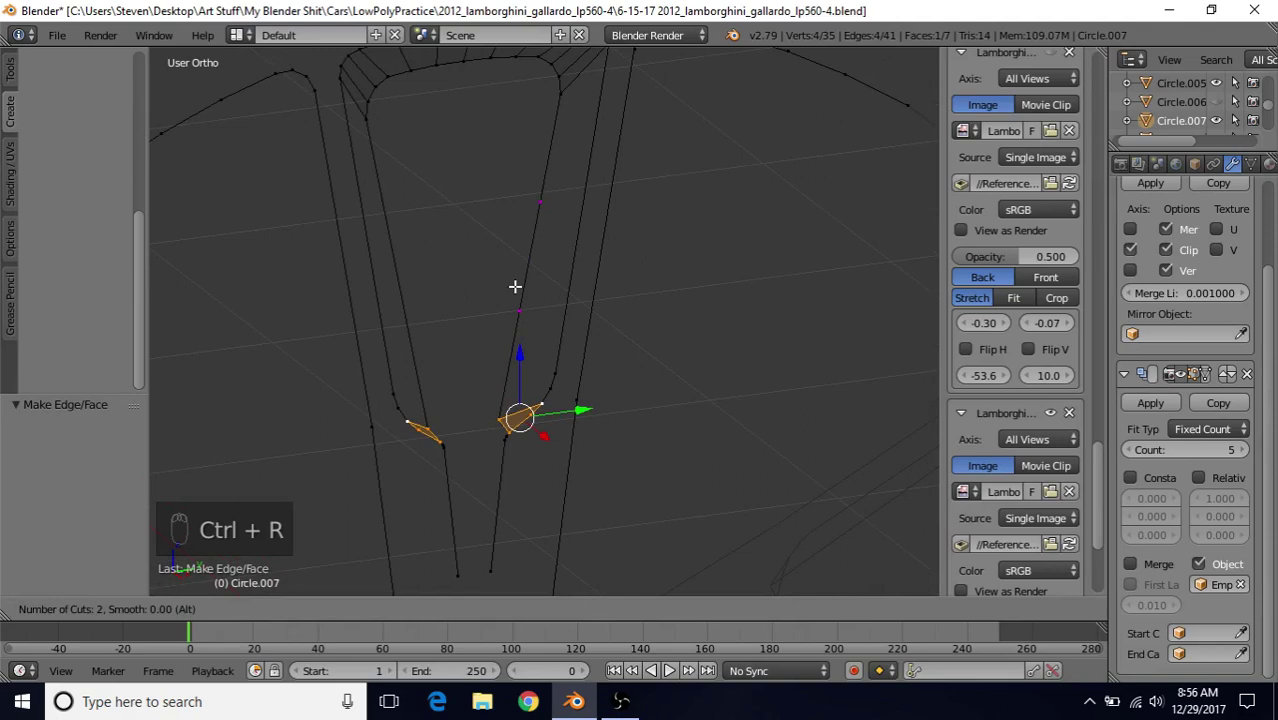
click(514, 287)
right_click(507, 267)
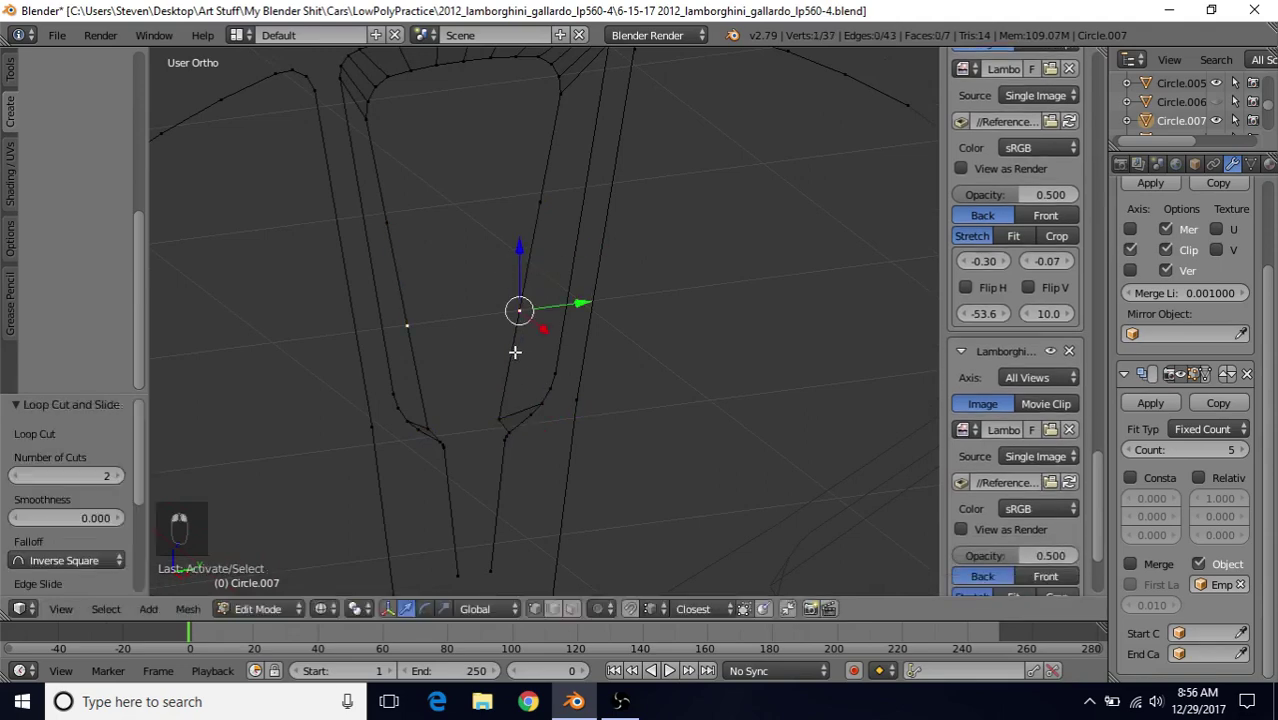
- Slide the lower new vertex down the inner bevel edge by a factor of about 0.884, close to the lower end
middle_drag(557, 336, 533, 334)
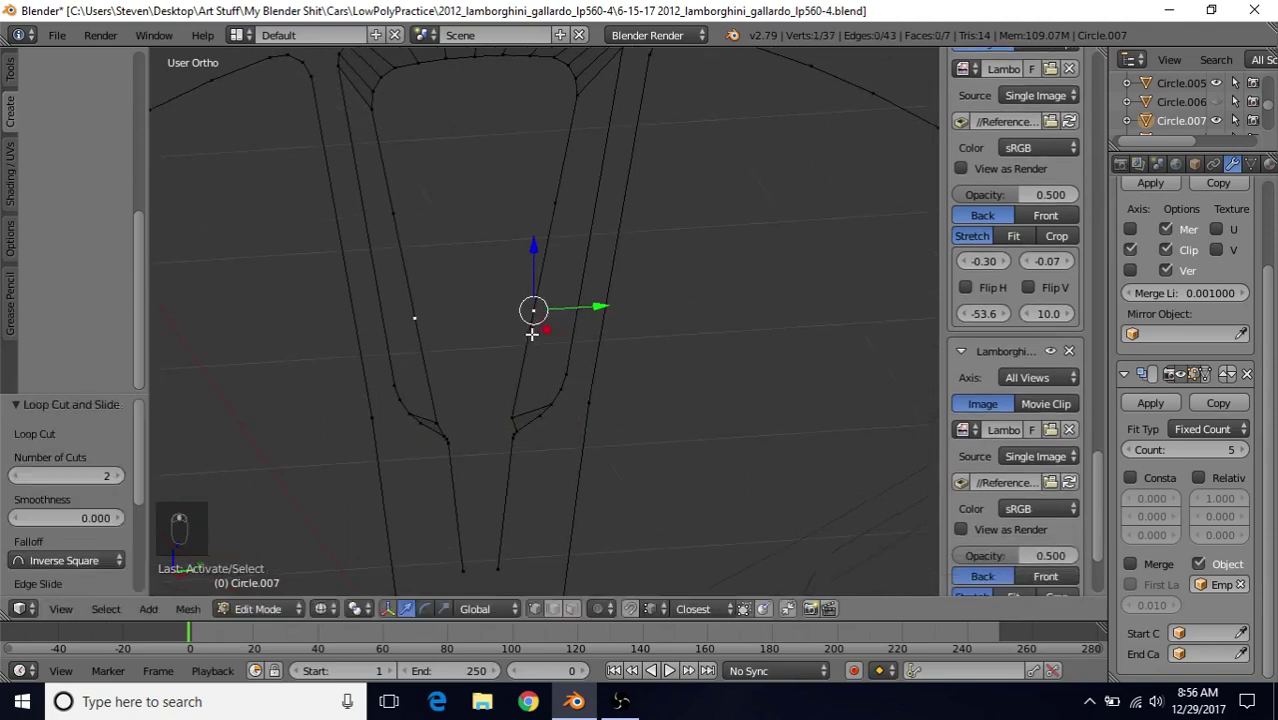
key(KP_3)
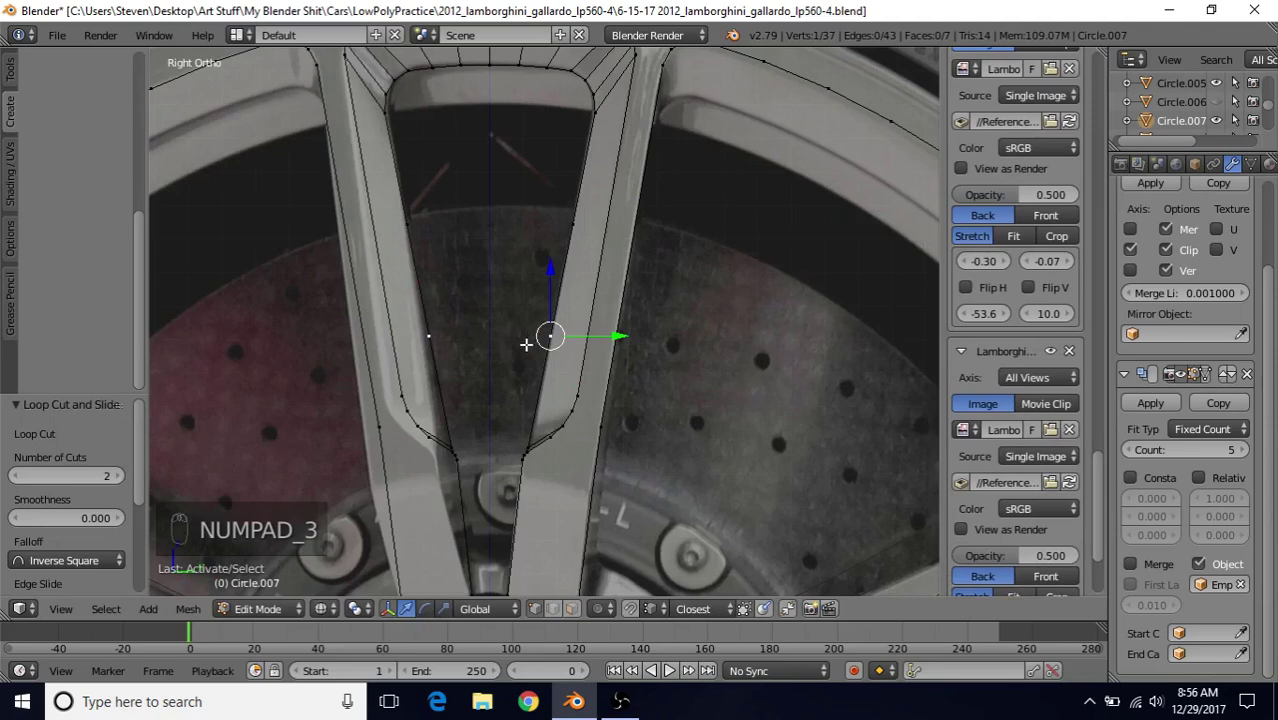
key(g)
key(g)
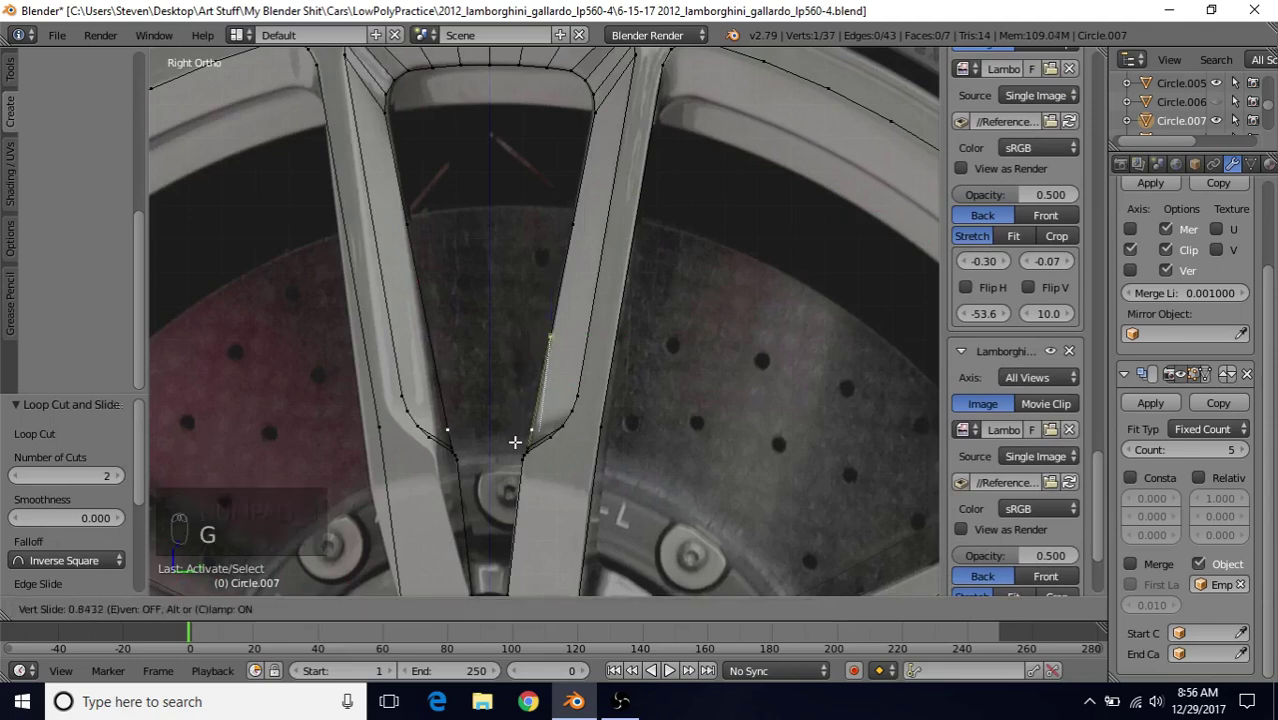
click(527, 437)
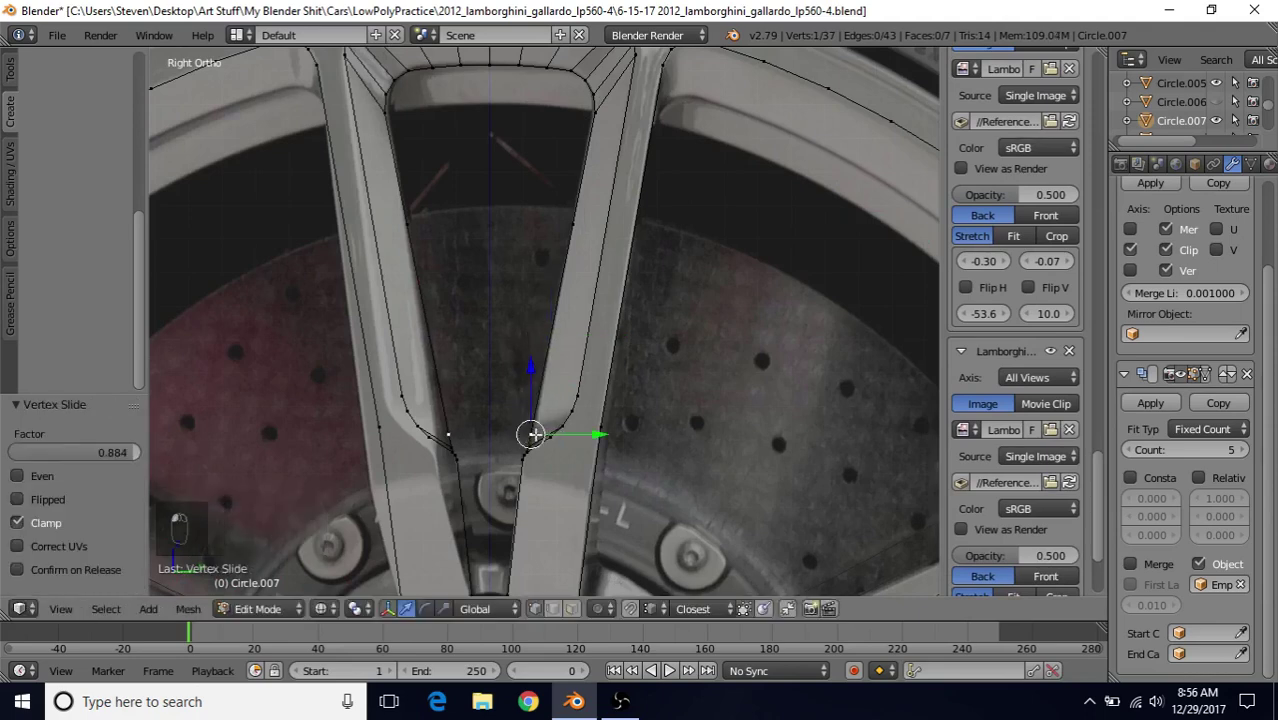
- Slide the upper new vertex down the inner bevel edge by a factor of about 0.937, just above the lower one
right_click(588, 238)
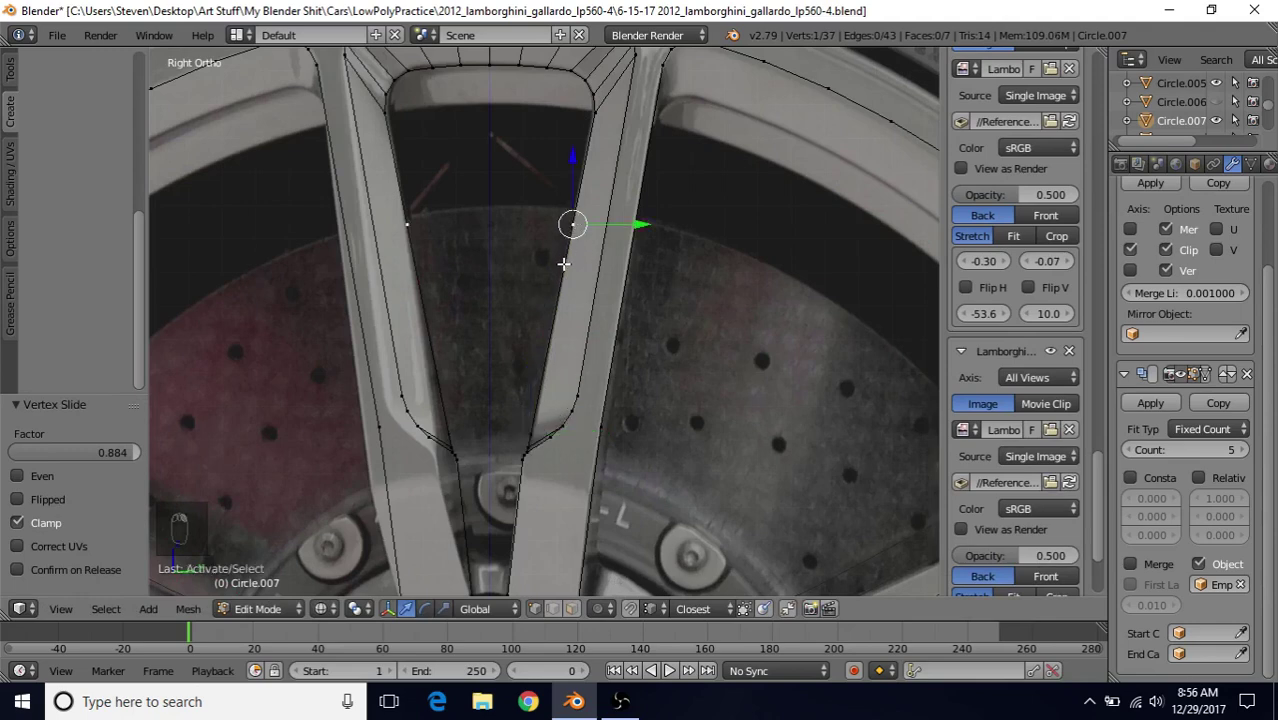
key(g)
key(g)
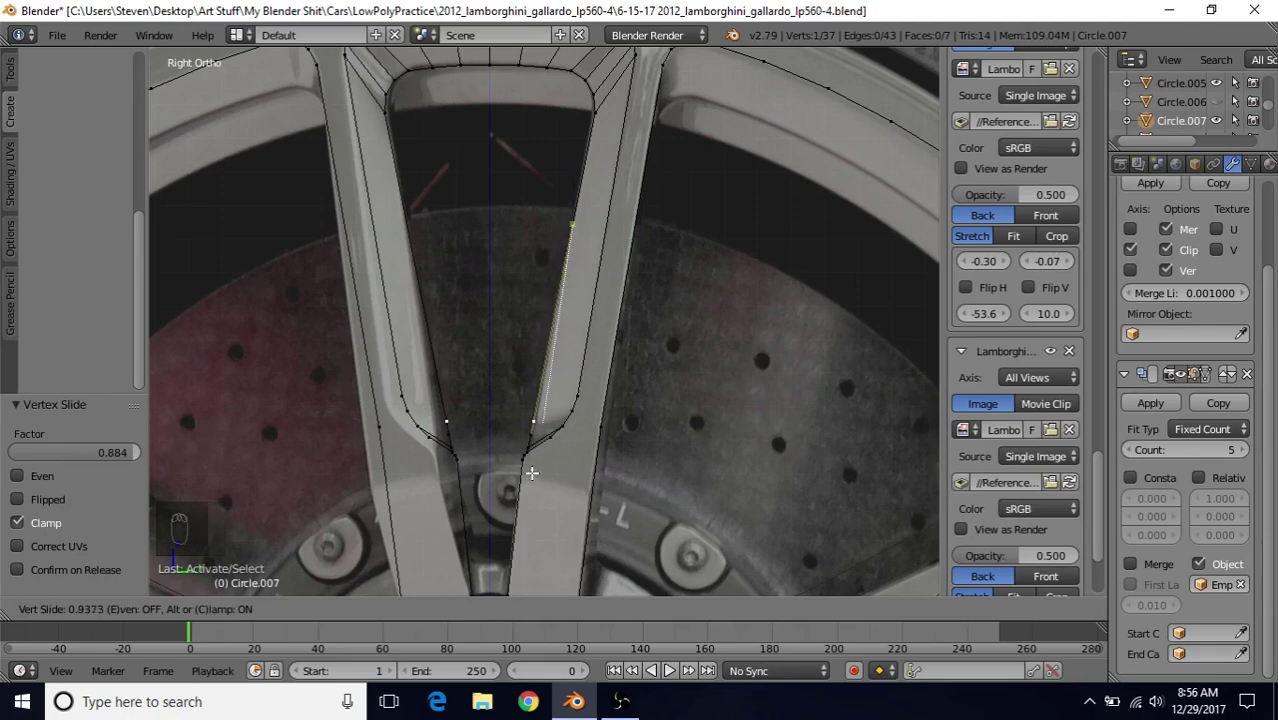
click(531, 472)
- Fine-tune the spacing by sliding the lower new vertex down by a factor of about 0.205 and the upper one by about 0.167
key(g)
key(g)
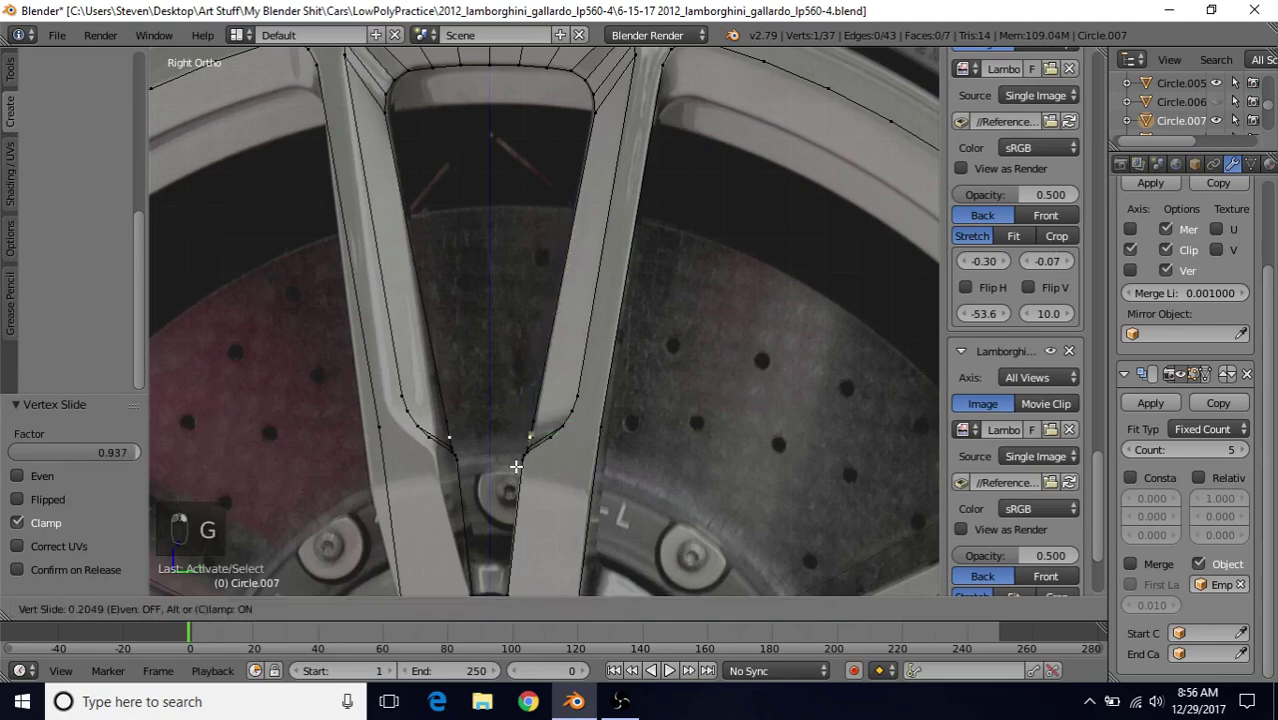
click(516, 467)
right_click(527, 422)
key(g)
key(g)
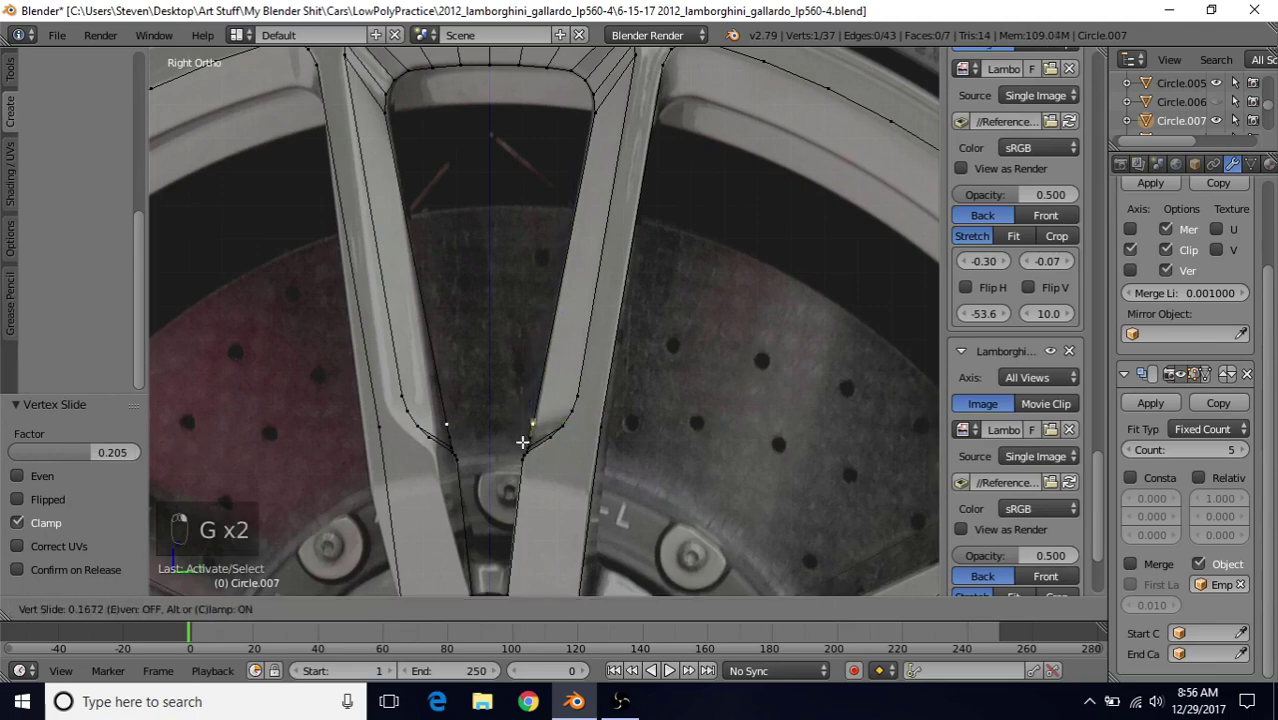
click(522, 438)
- Fill a second four-sided face joining the inner edge's lowest segment to the next outline segment up the rounded lower corner
shift+scroll(595, 375, down, 3)
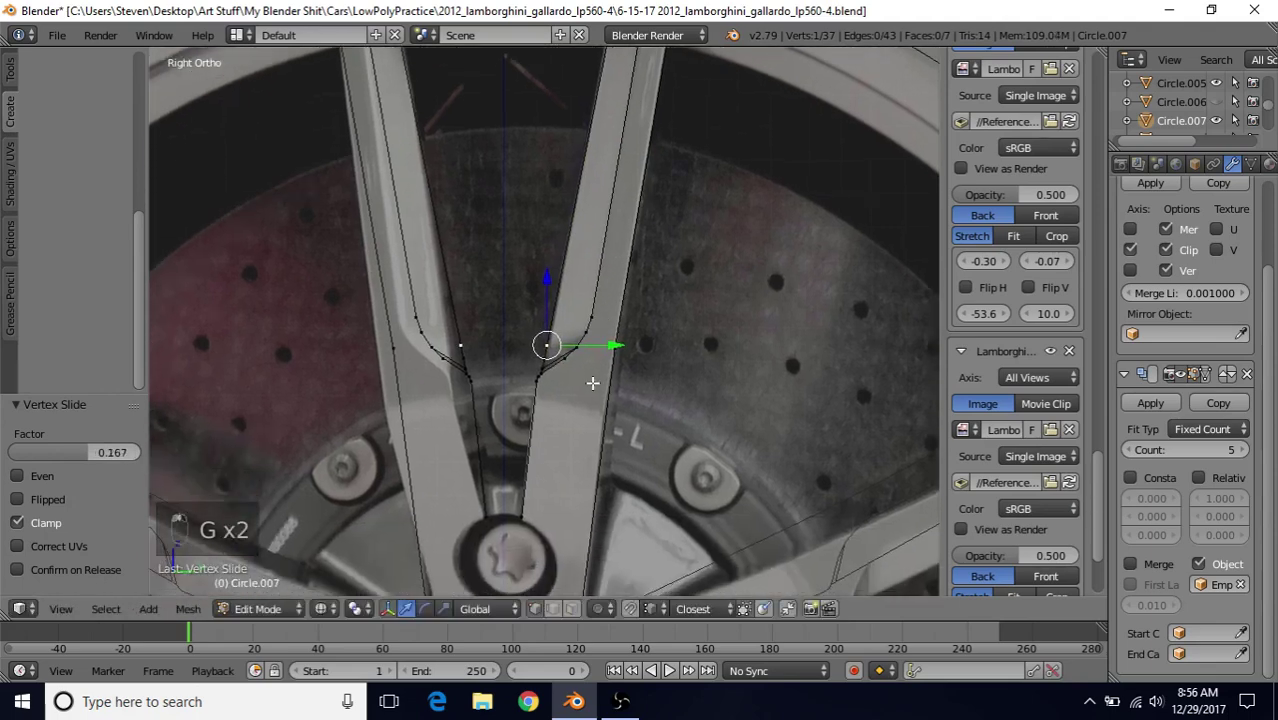
middle_drag(593, 383, 630, 388)
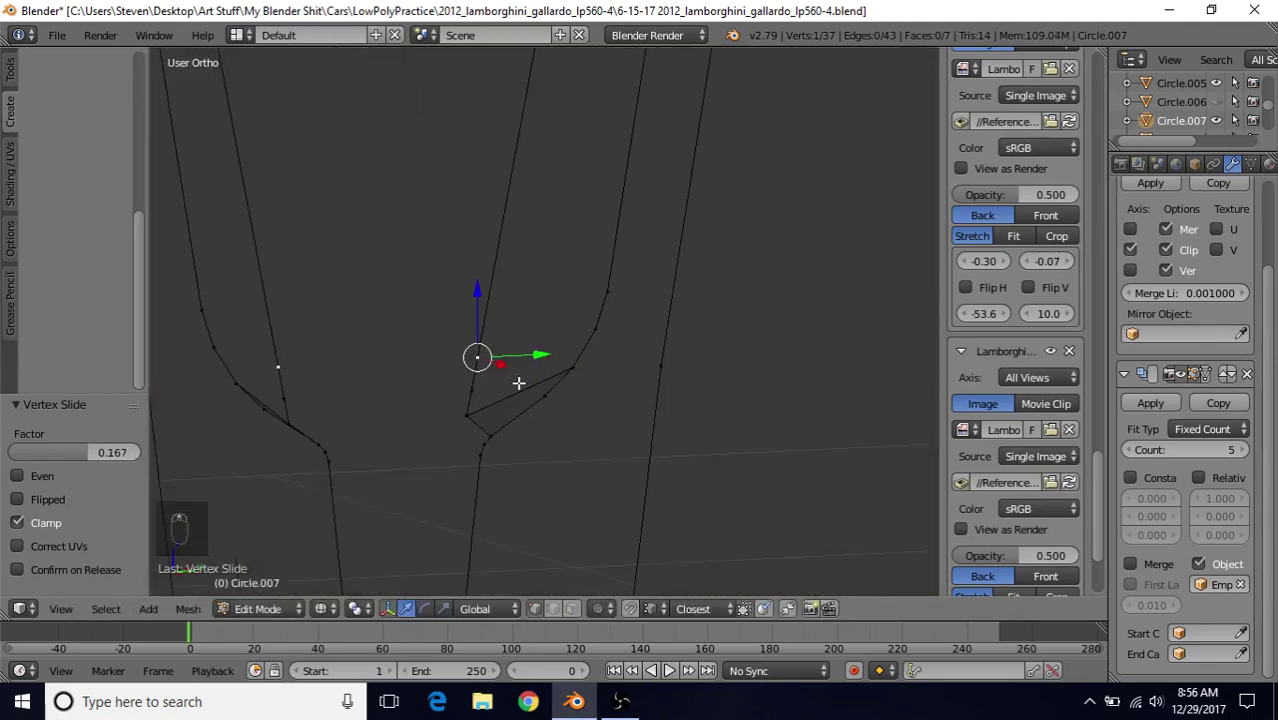
right_click(476, 412)
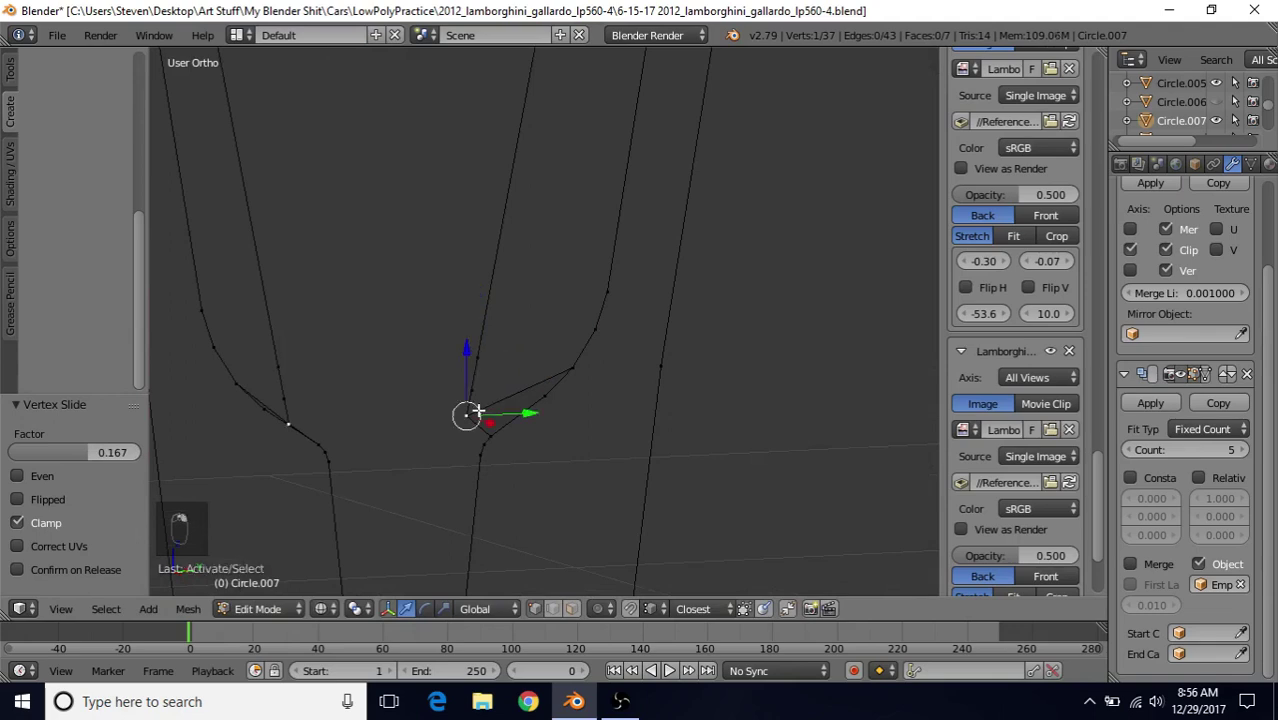
shift+right_click(575, 368)
shift+right_click(600, 329)
key(f)
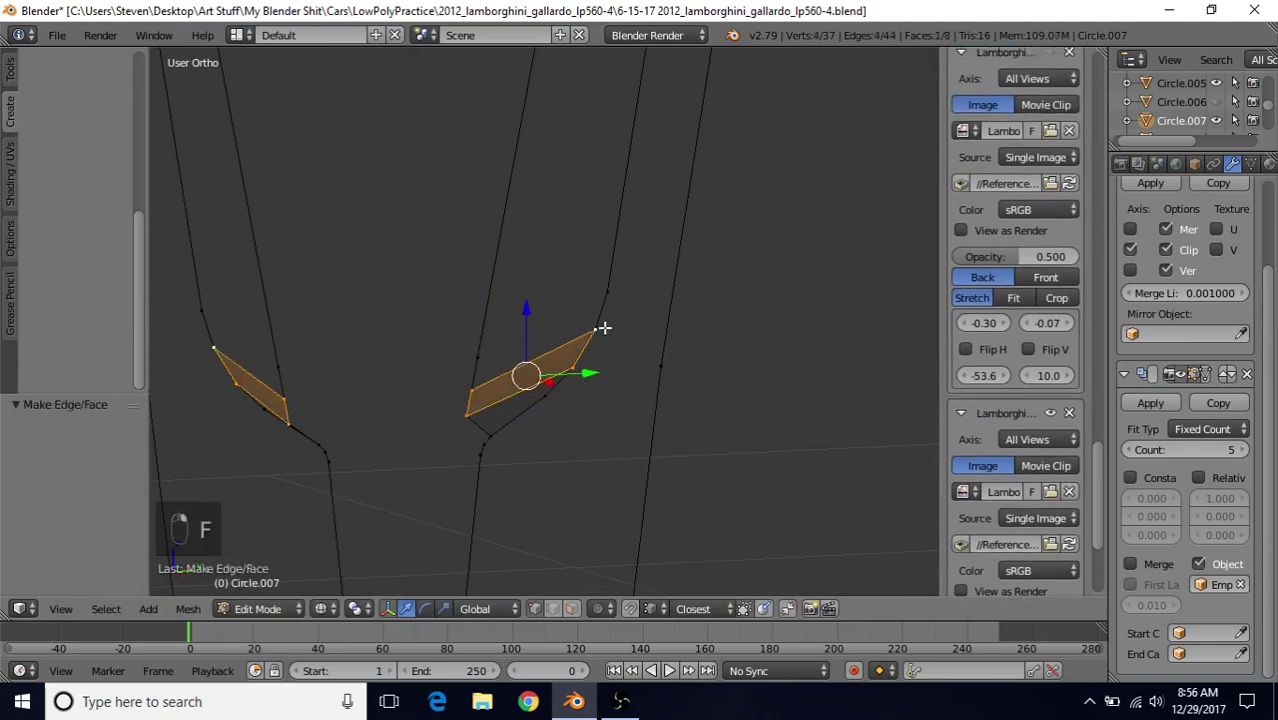
- Fill a third four-sided face above the second one, joining the inner bevel edge to the outline at the rounded lower corner
right_click(473, 390)
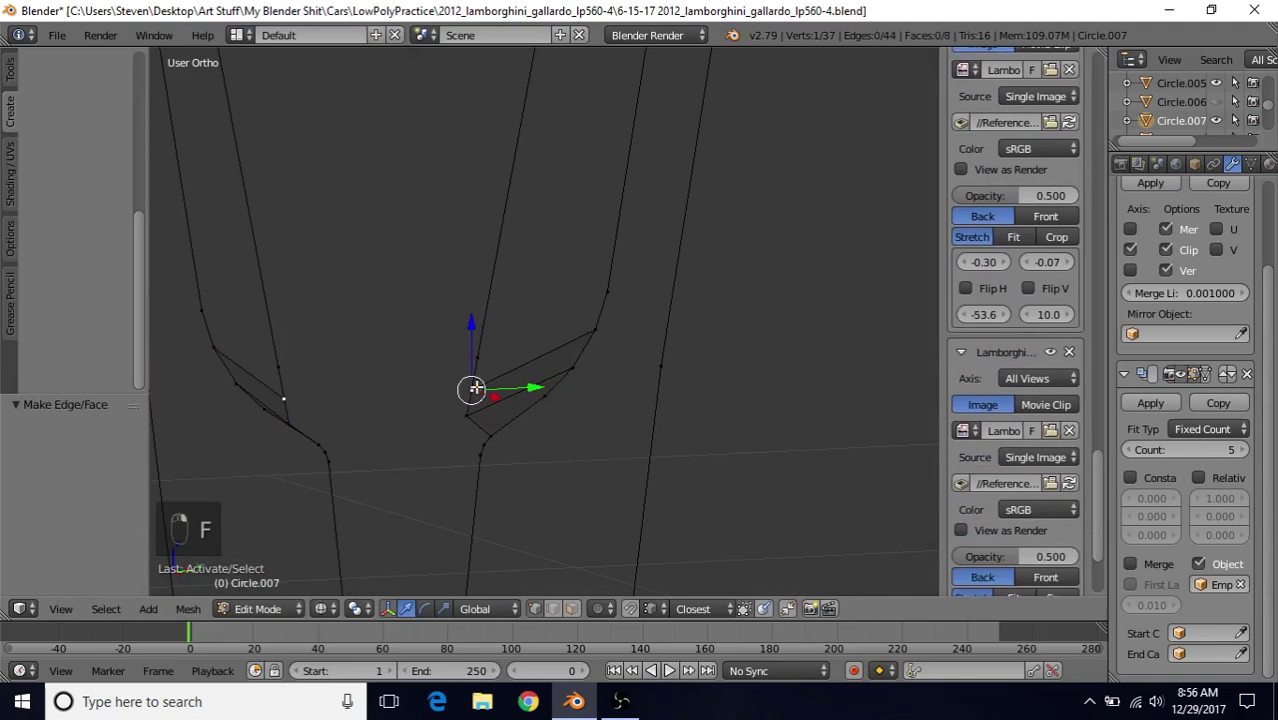
shift+right_click(600, 329)
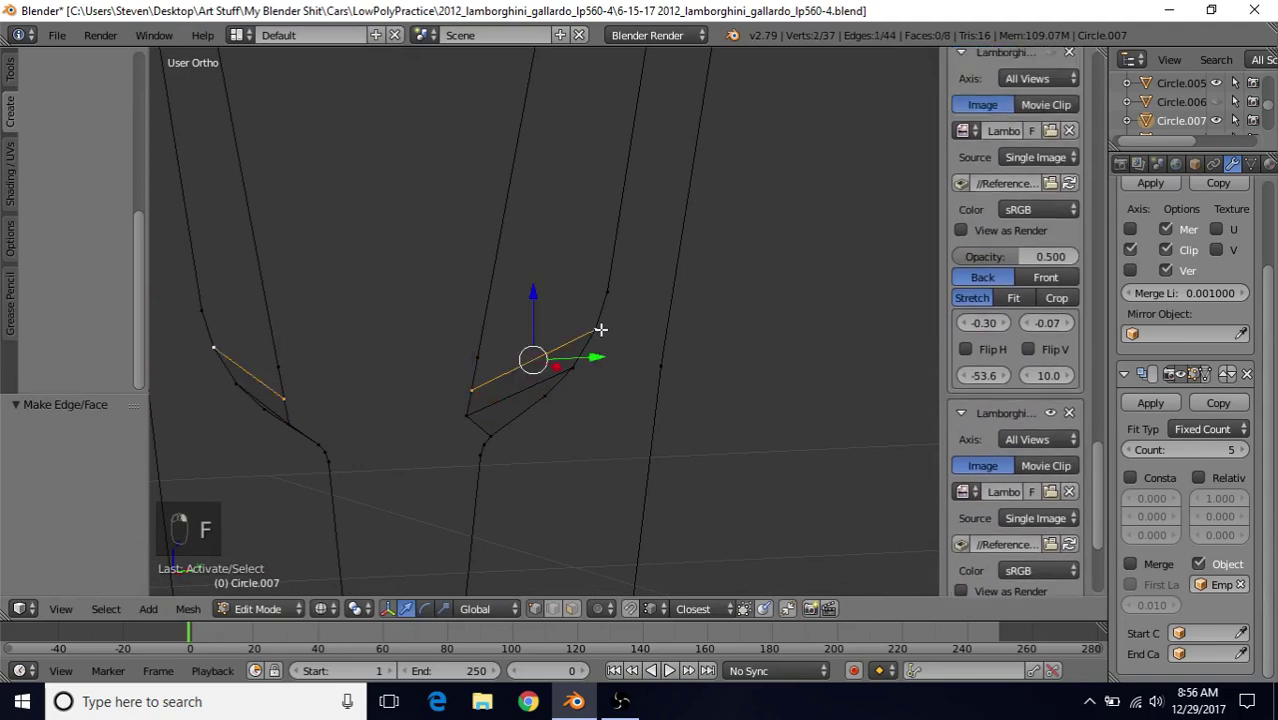
right_click(479, 364)
key(f)
- Fill the long side face of the bevel between the lower corner faces and the upper corner faces
scroll(594, 312, down, 5)
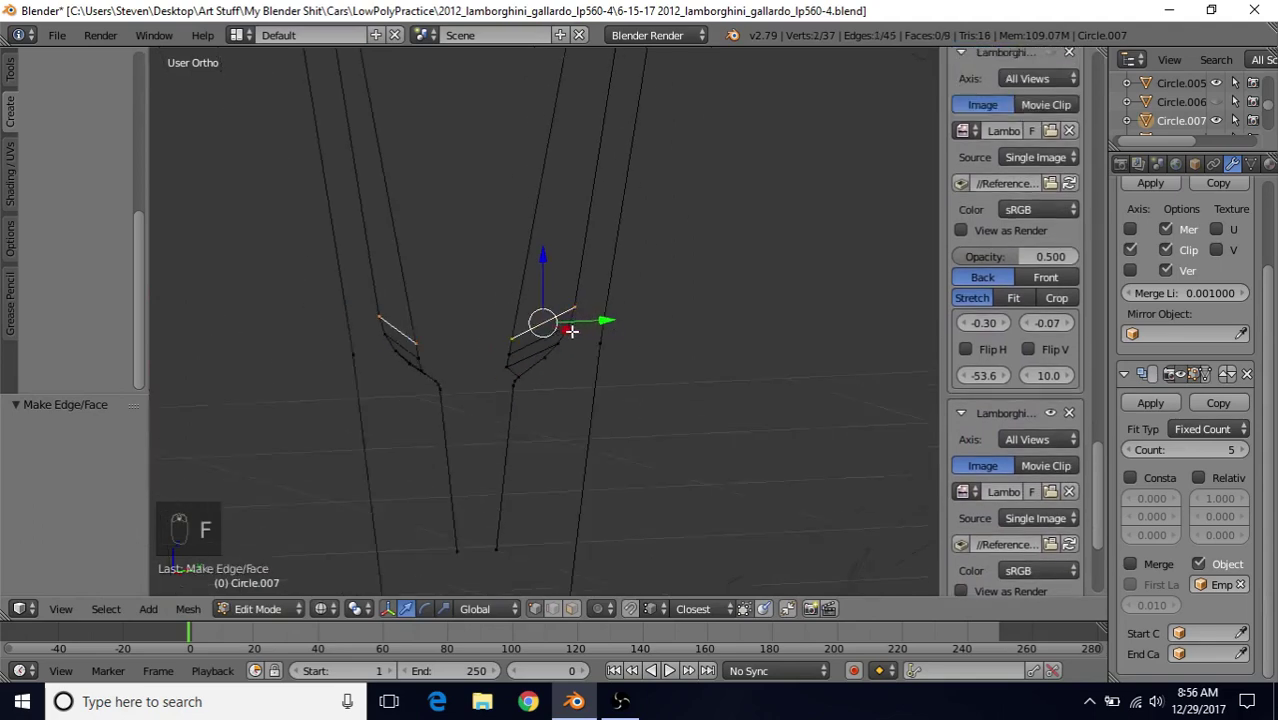
shift+middle_drag(515, 333, 469, 430)
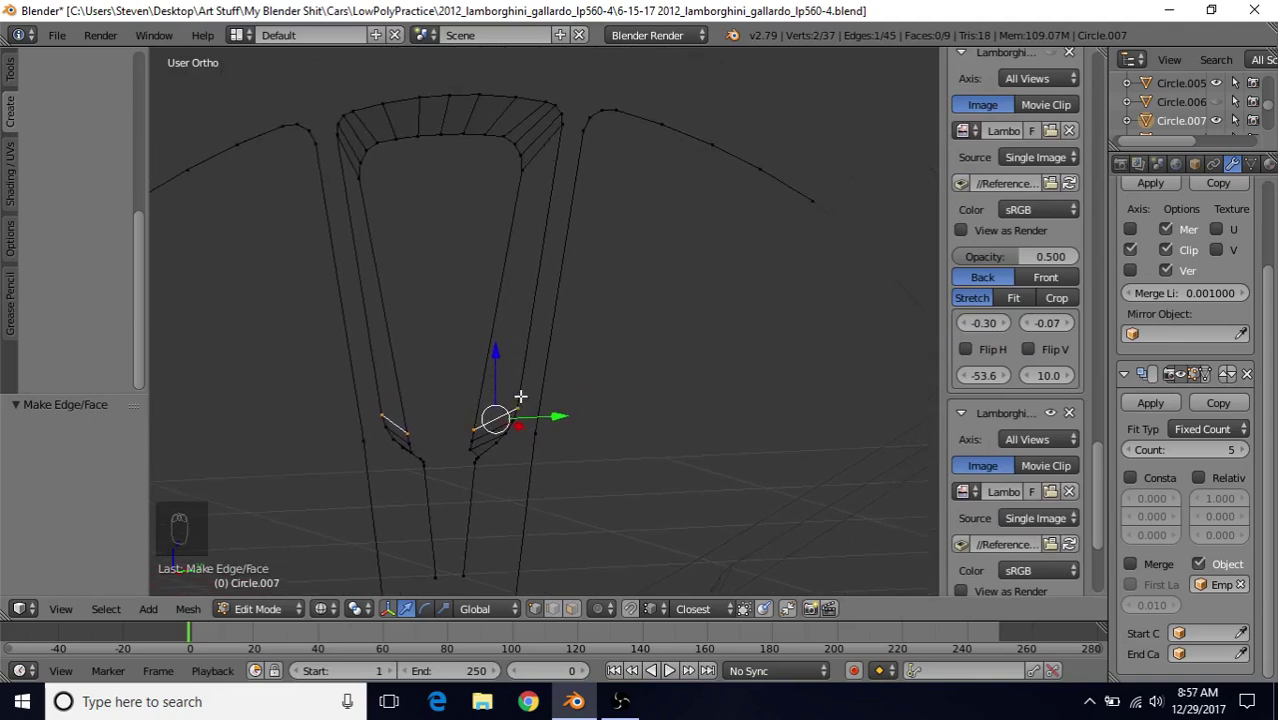
key(f)
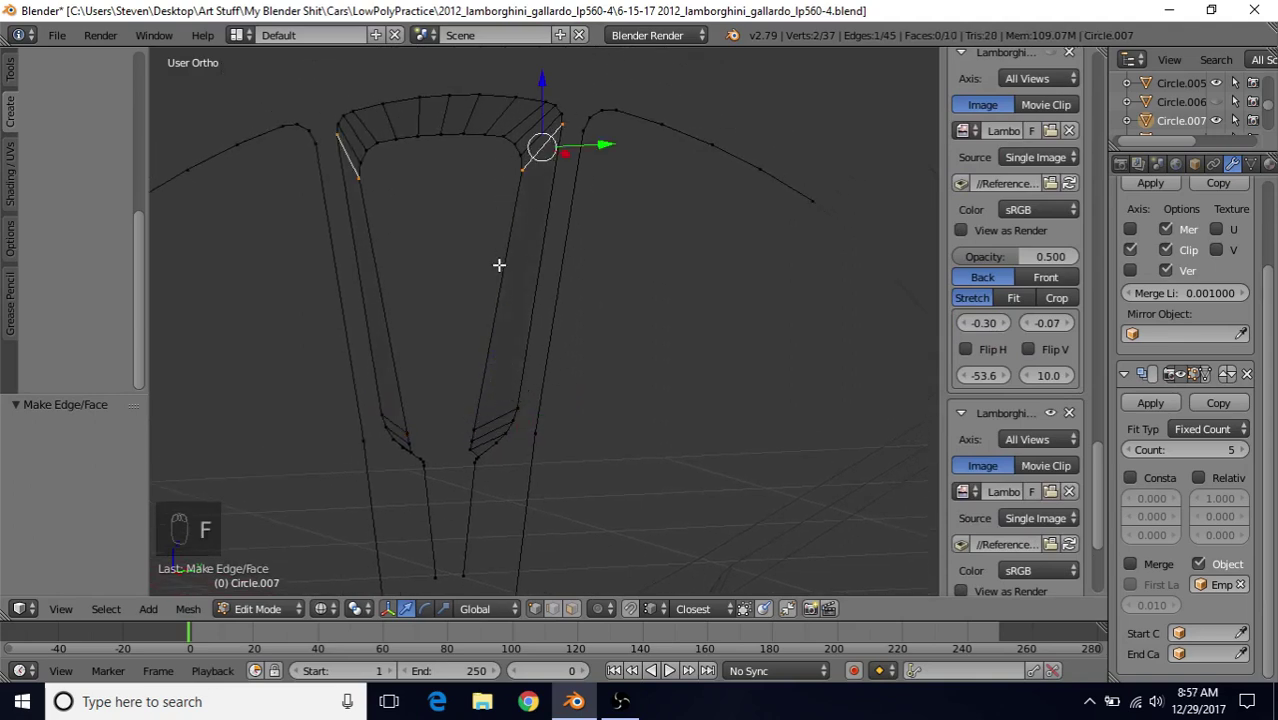
- Show the mesh in solid shading, recalculate all its normals to the outside, and flip them
key(KP_8)
key(z)
middle_drag(591, 285, 470, 250)
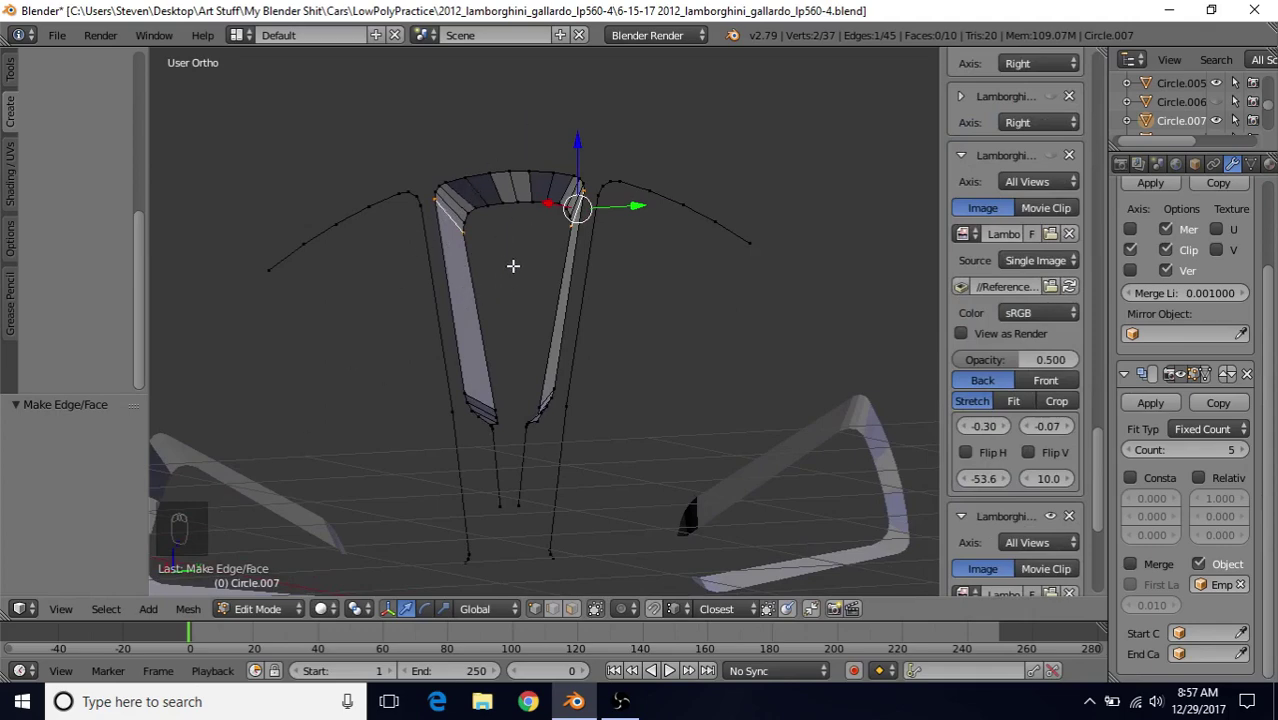
key(a)
key(a)
key(a)
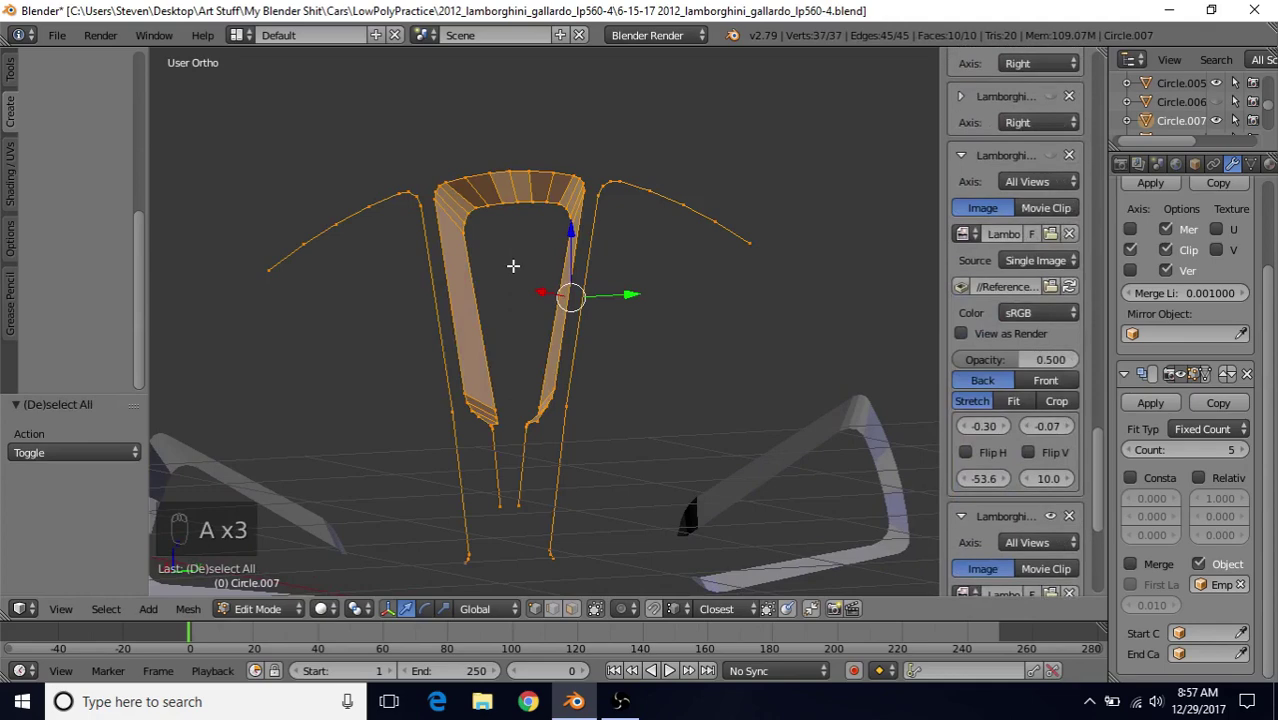
key(ctrl+n)
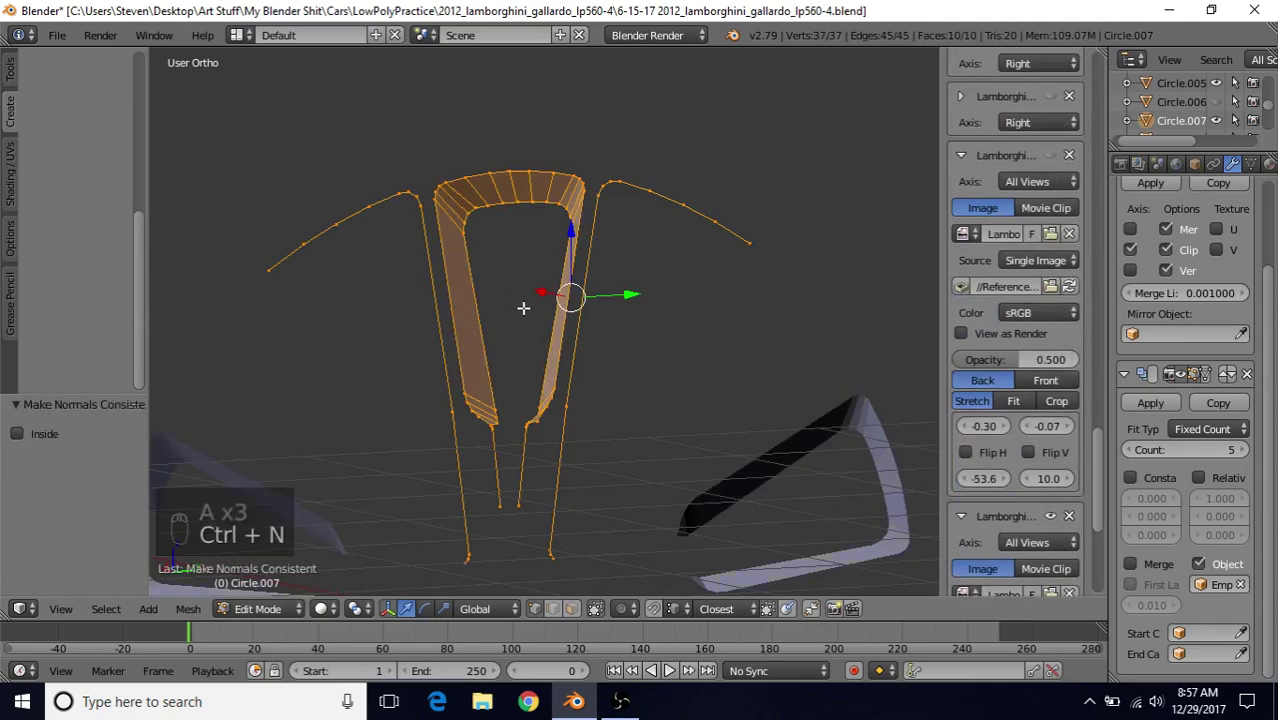
click(189, 608)
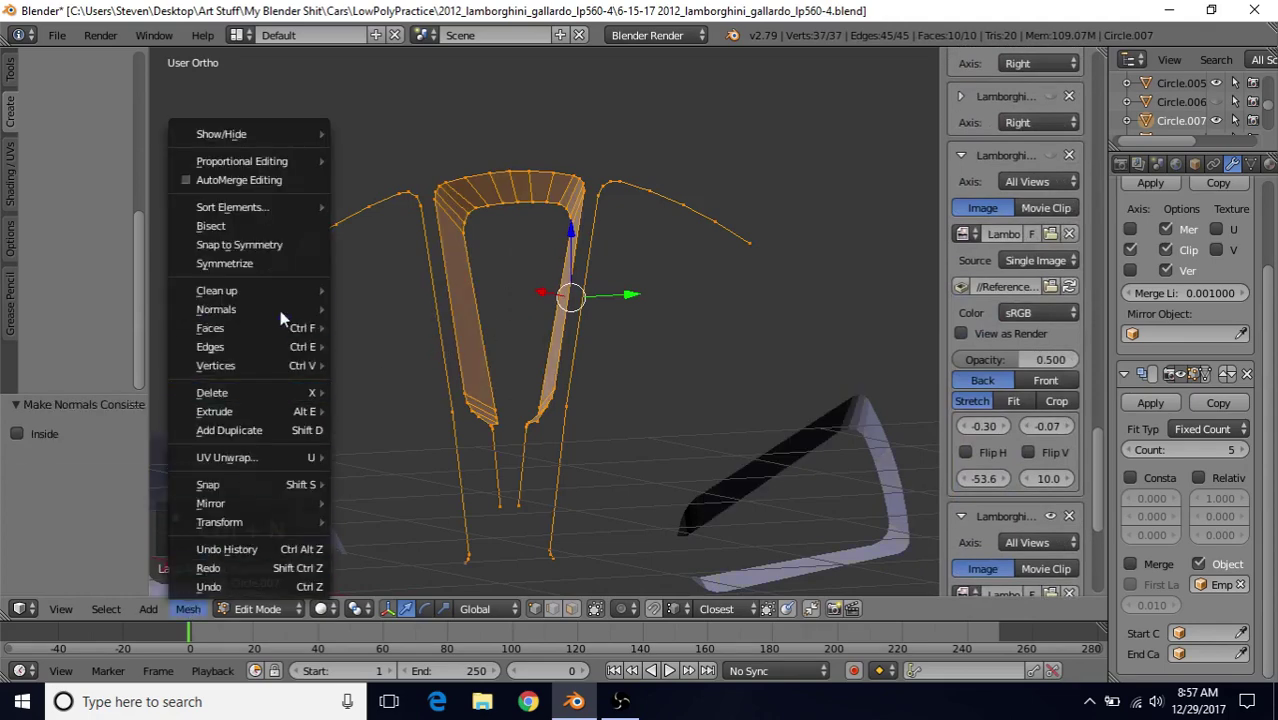
mouse_move(281, 309)
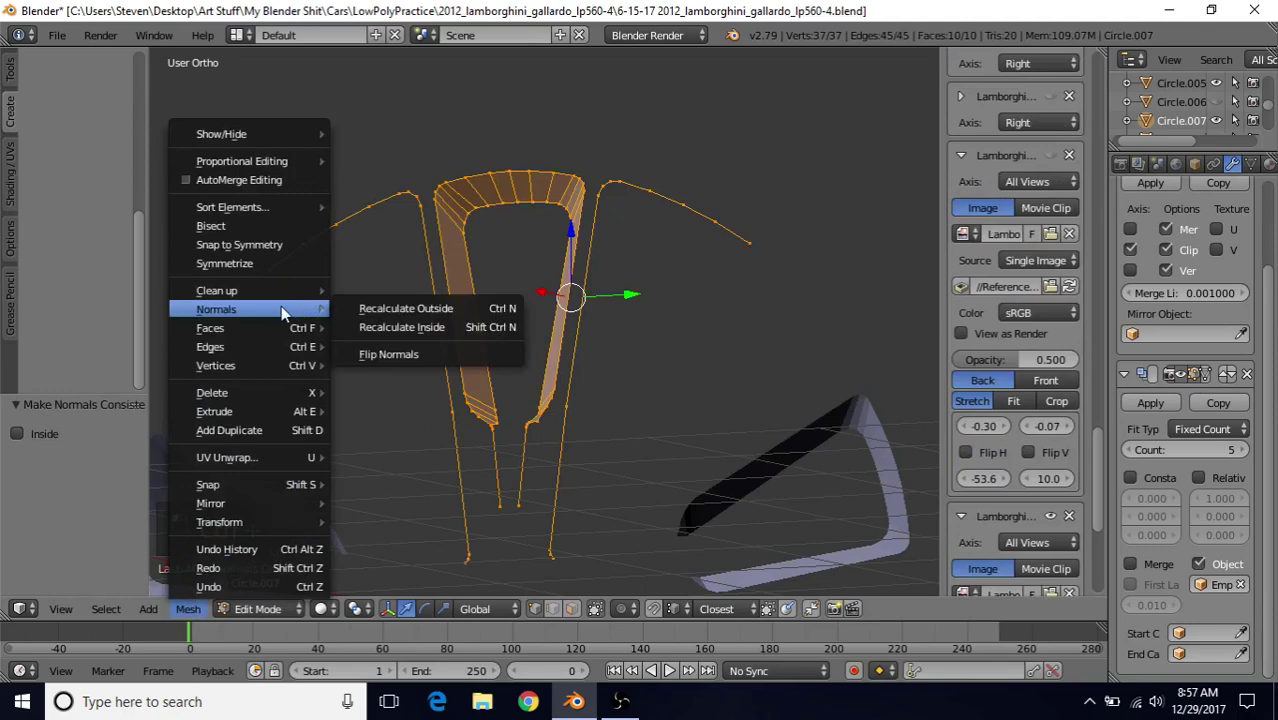
click(392, 352)
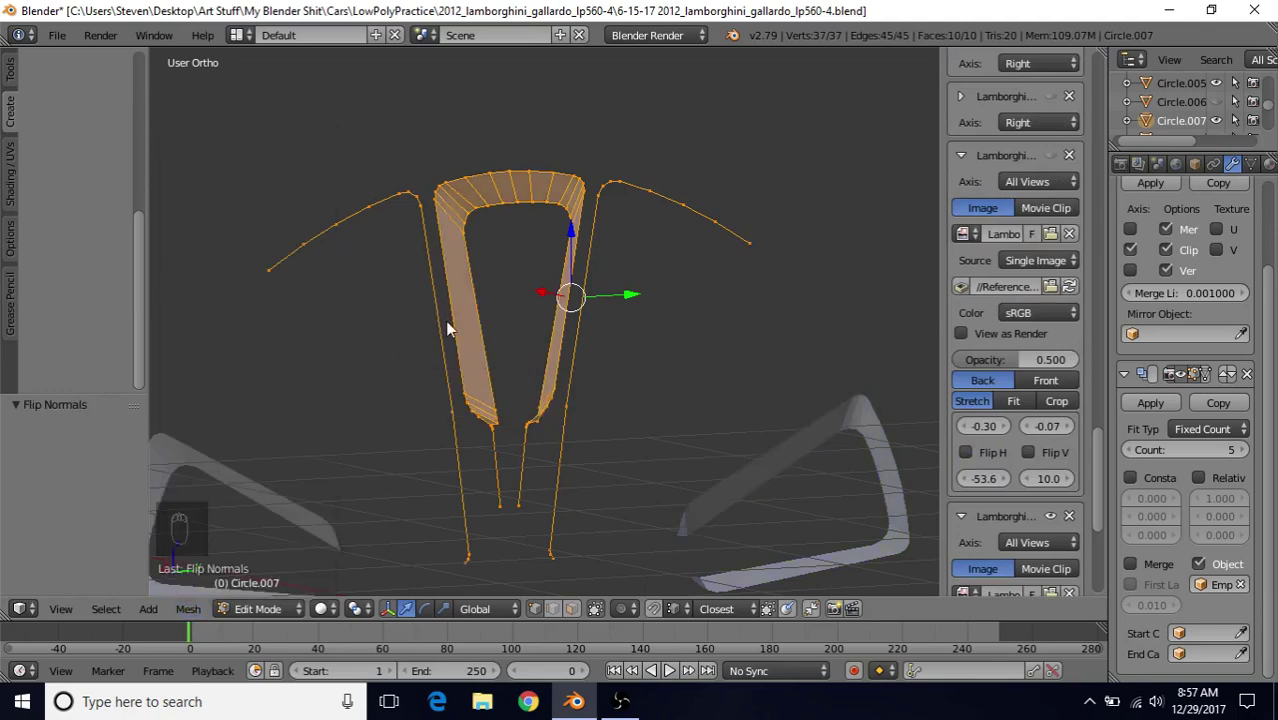
- Apply smooth shading to the whole spoke object in Object Mode and save the file from the right view
key(Tab)
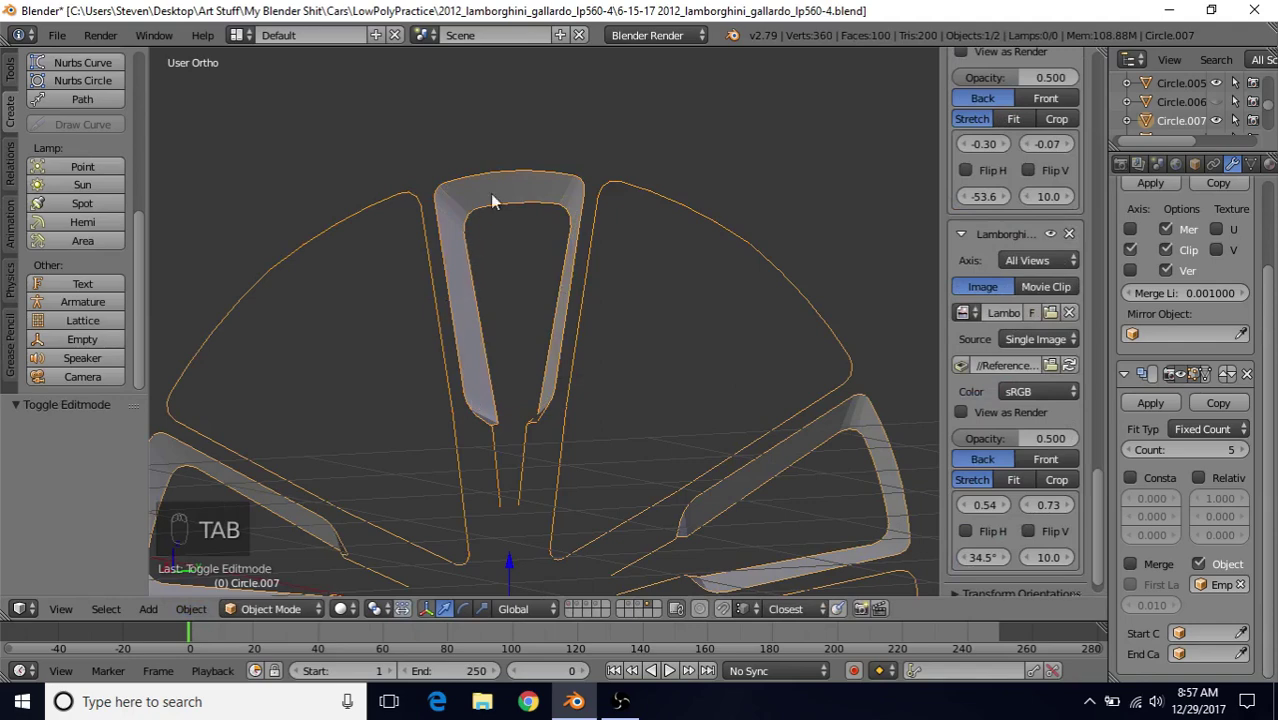
click(11, 72)
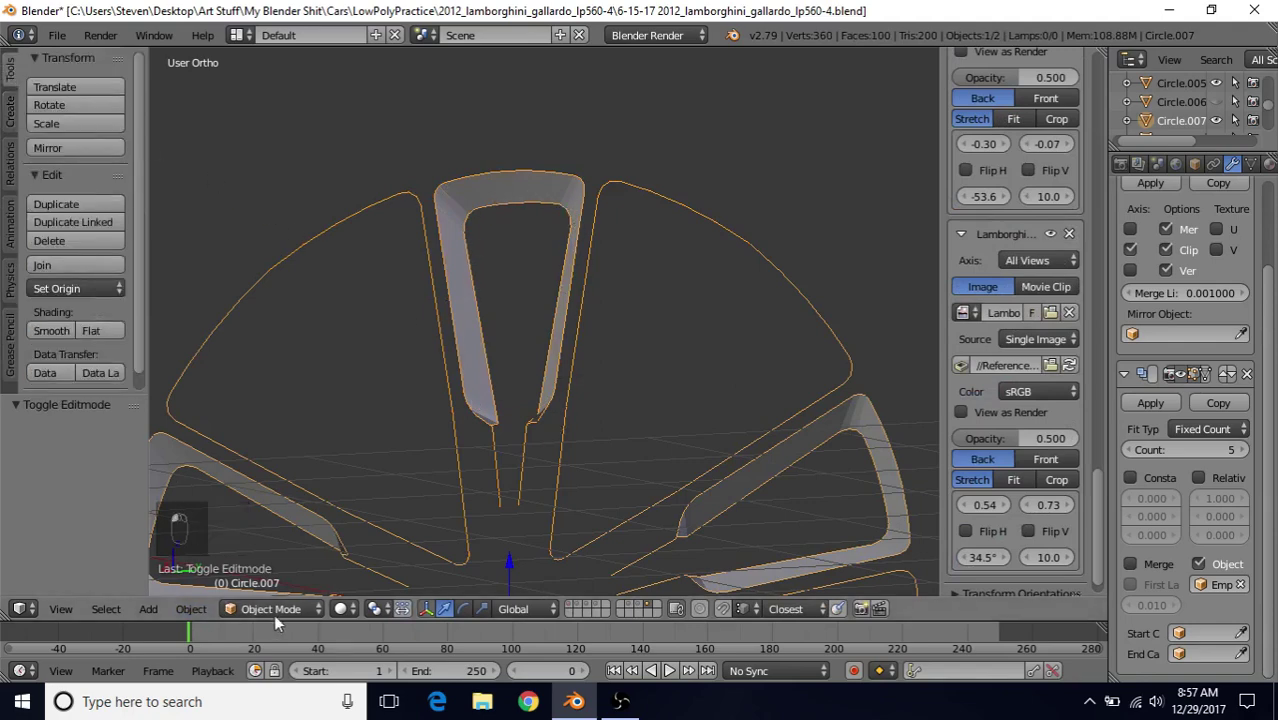
click(40, 332)
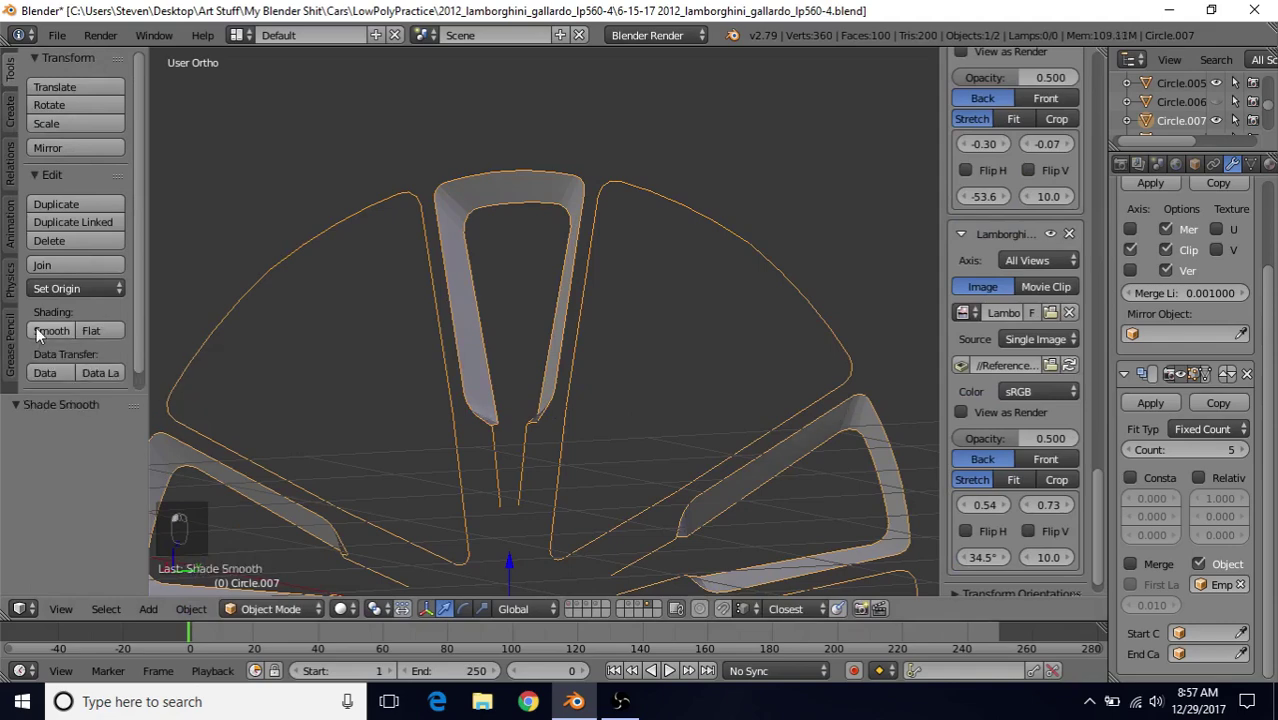
middle_drag(552, 277, 631, 201)
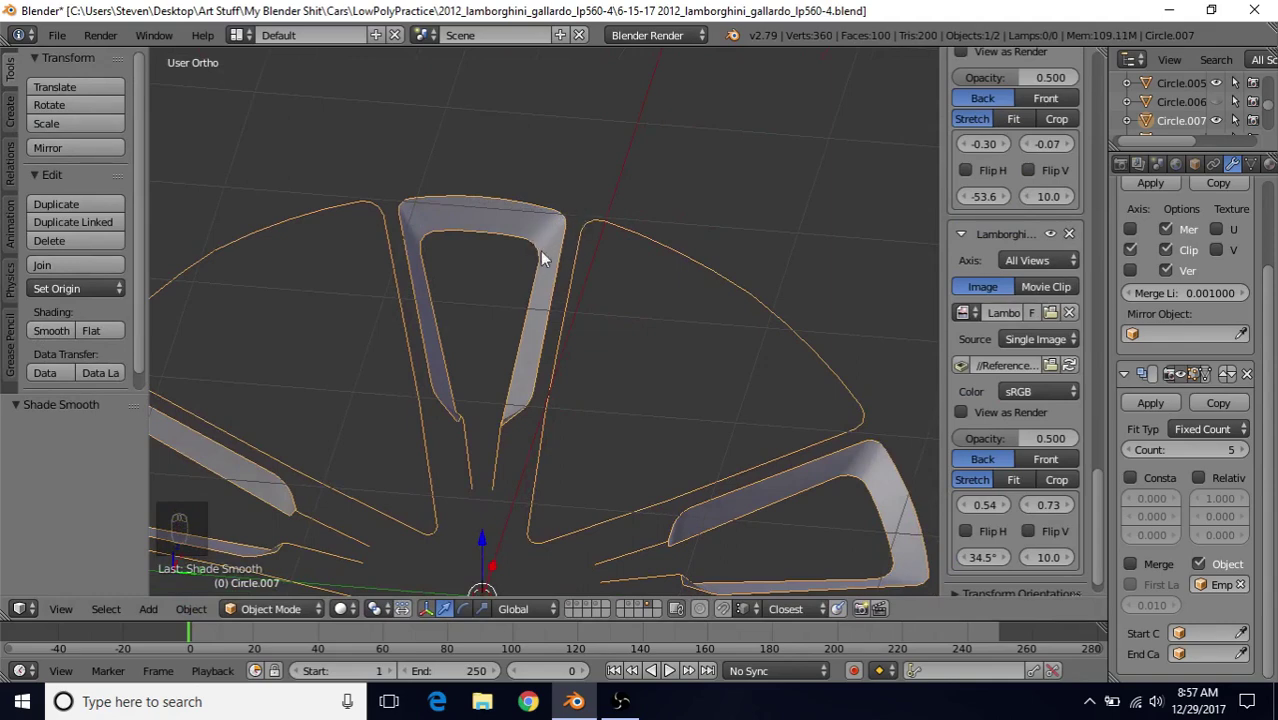
middle_drag(497, 304, 292, 336)
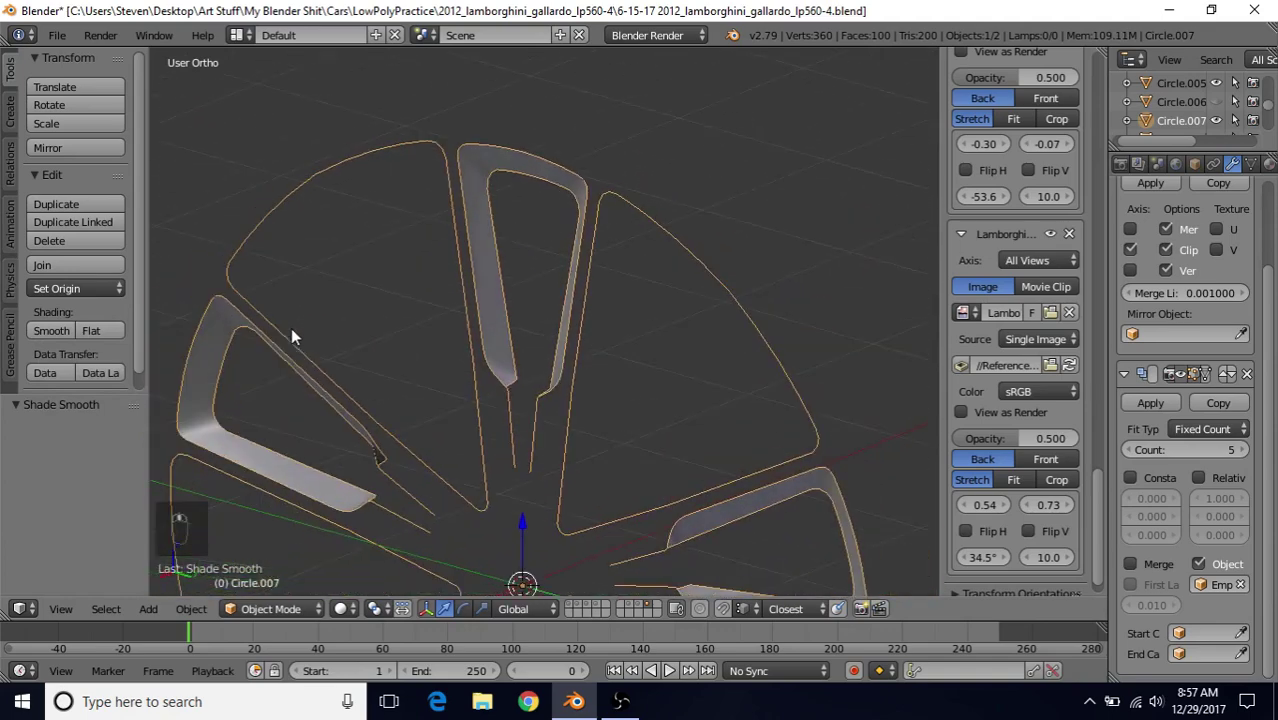
middle_drag(497, 380, 615, 256)
key(KP_3)
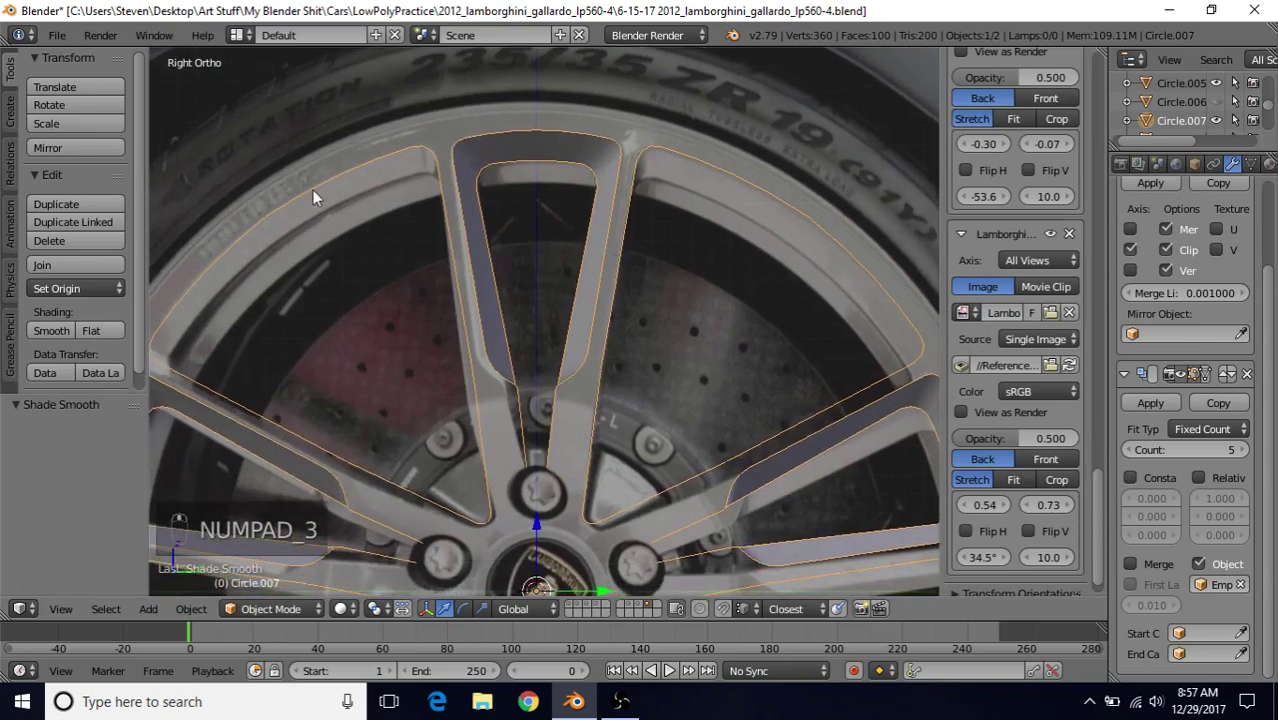
click(57, 35)
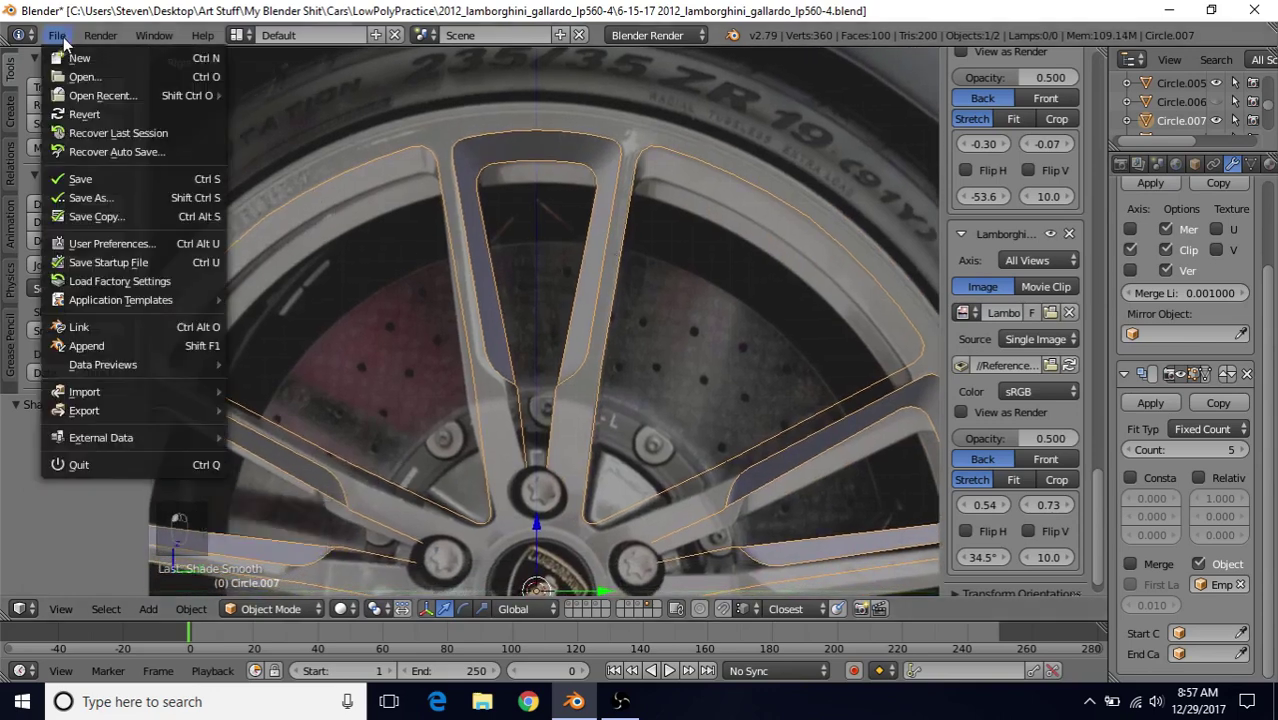
click(80, 179)
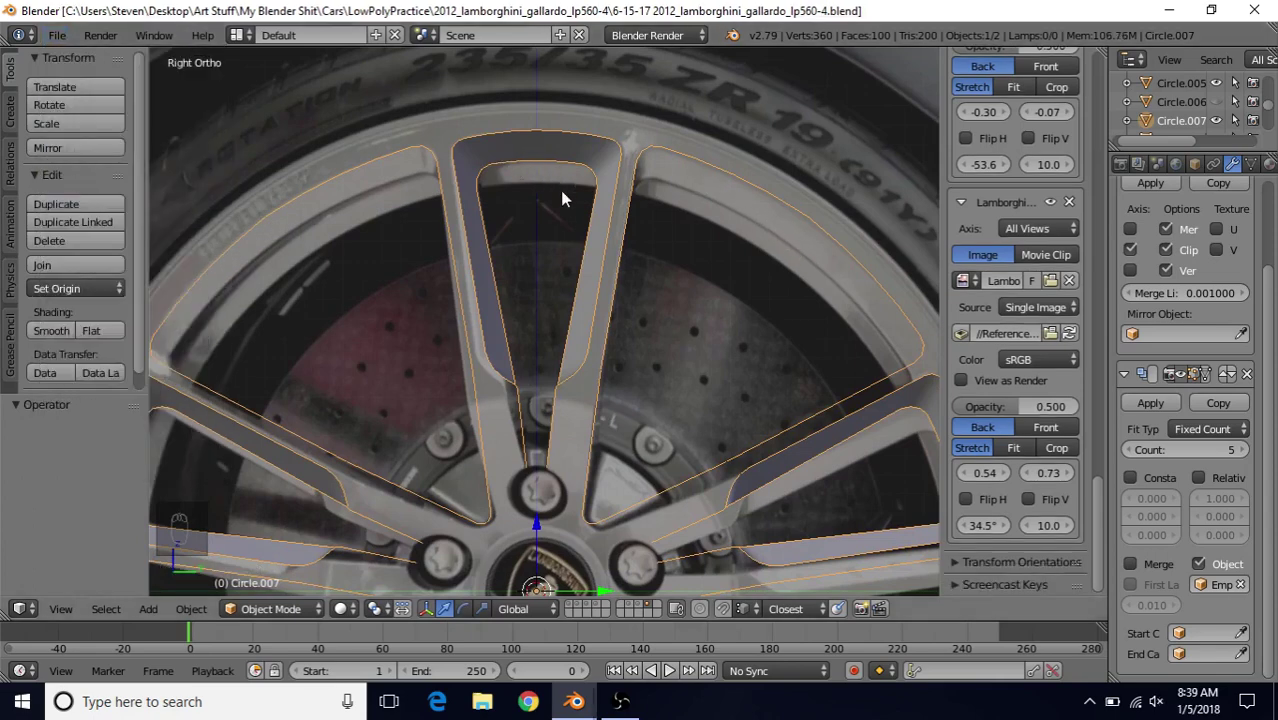
- Select the outline path from the large opening's upper corner to the rim arc's end vertex and extrude it in place
key(Tab)
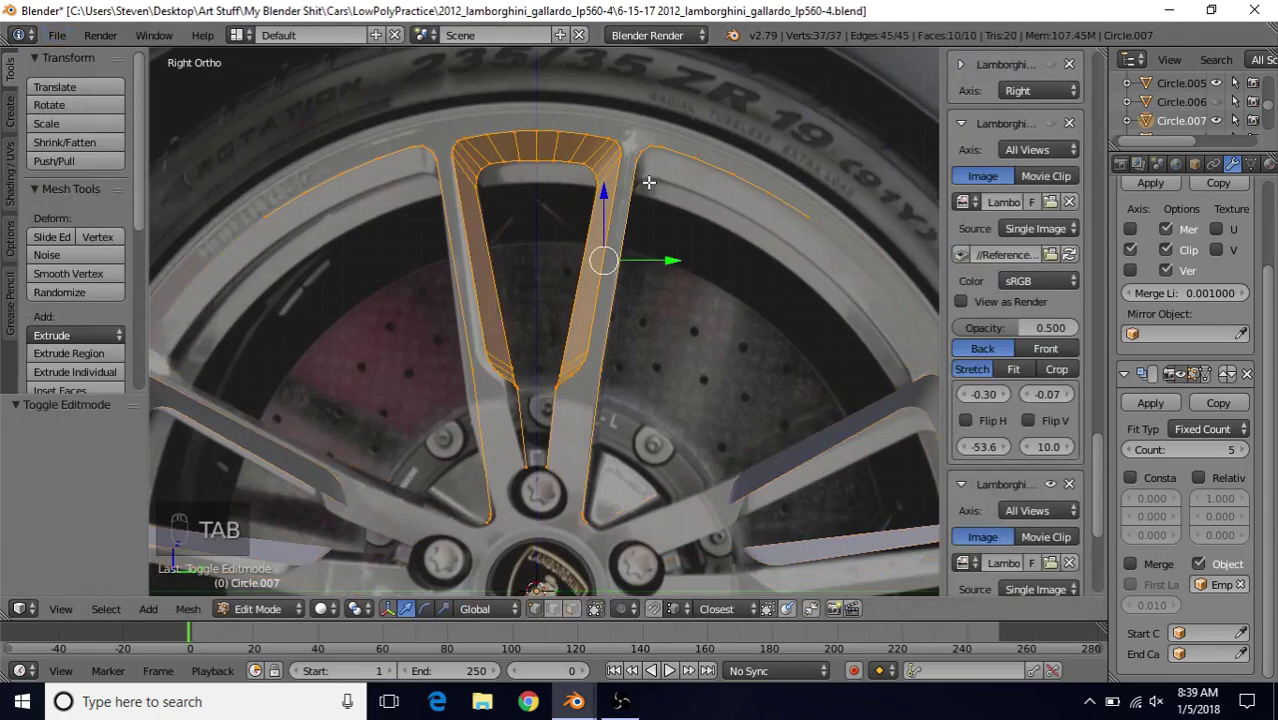
right_click(636, 162)
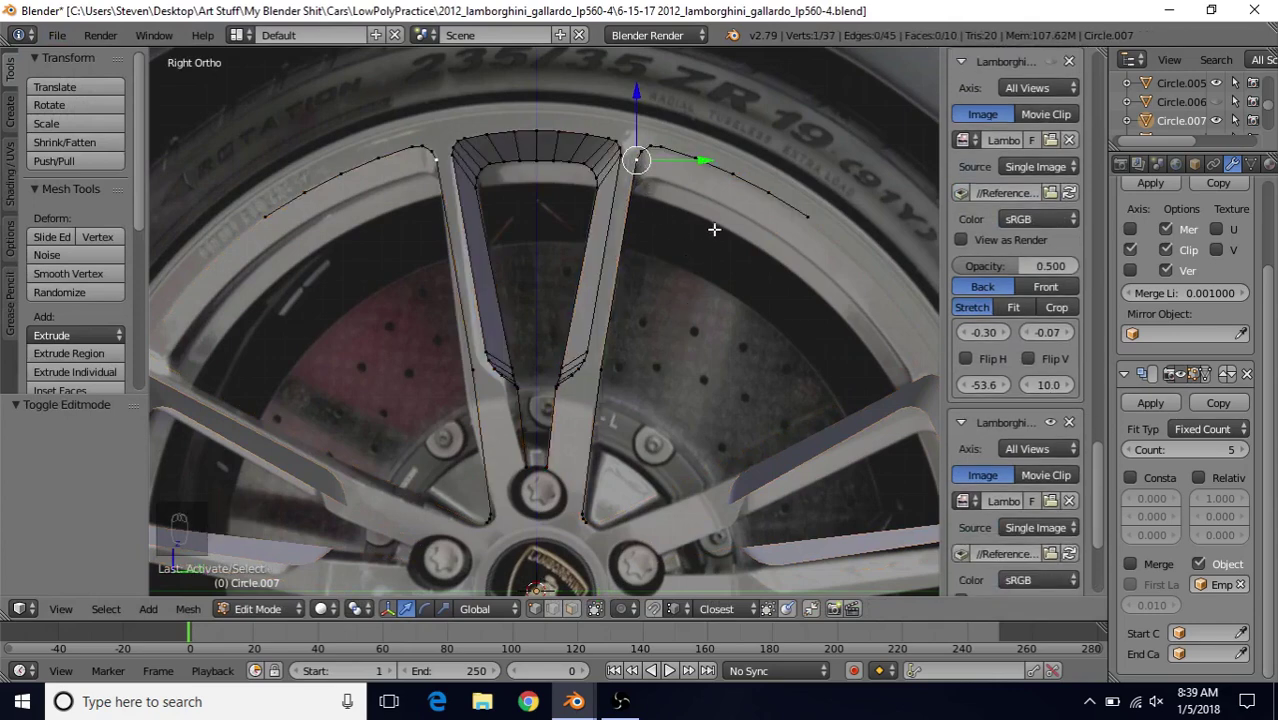
ctrl+right_click(813, 213)
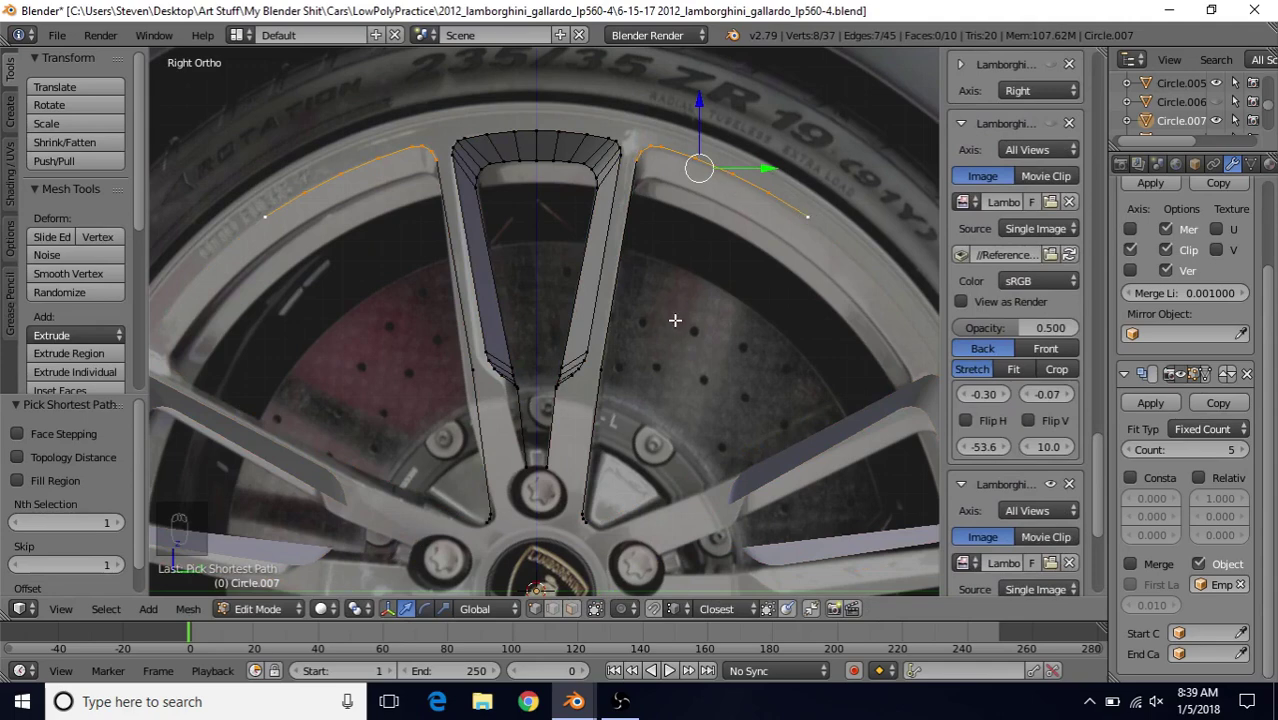
key(e)
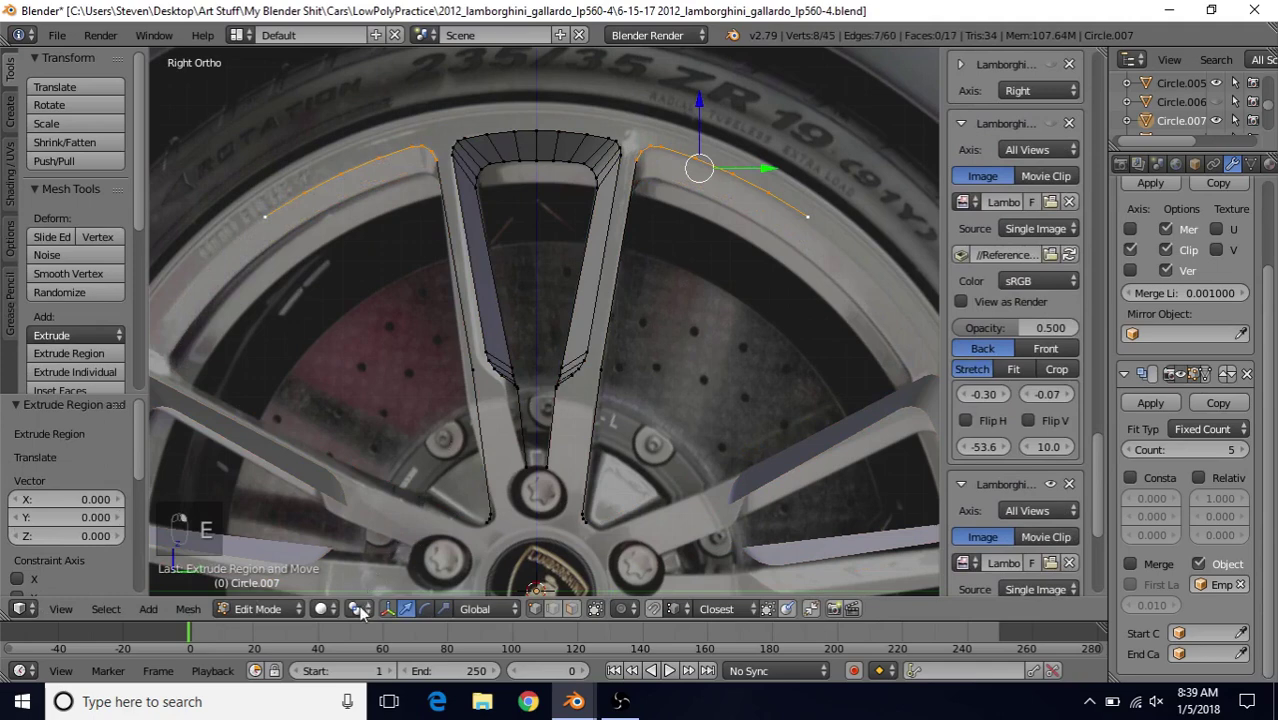
- Scale the extruded edge path to about 0.929 around the 3D Cursor, and set the pivot back to Median Point
click(358, 608)
click(379, 566)
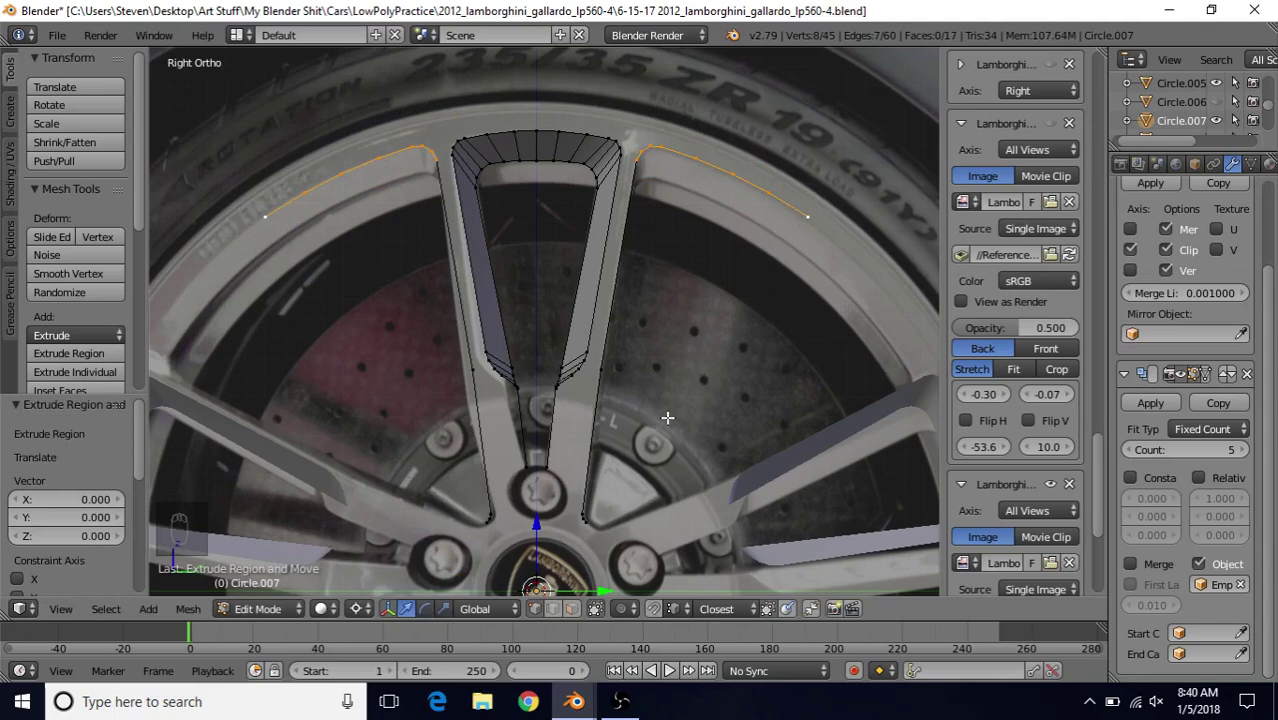
key(s)
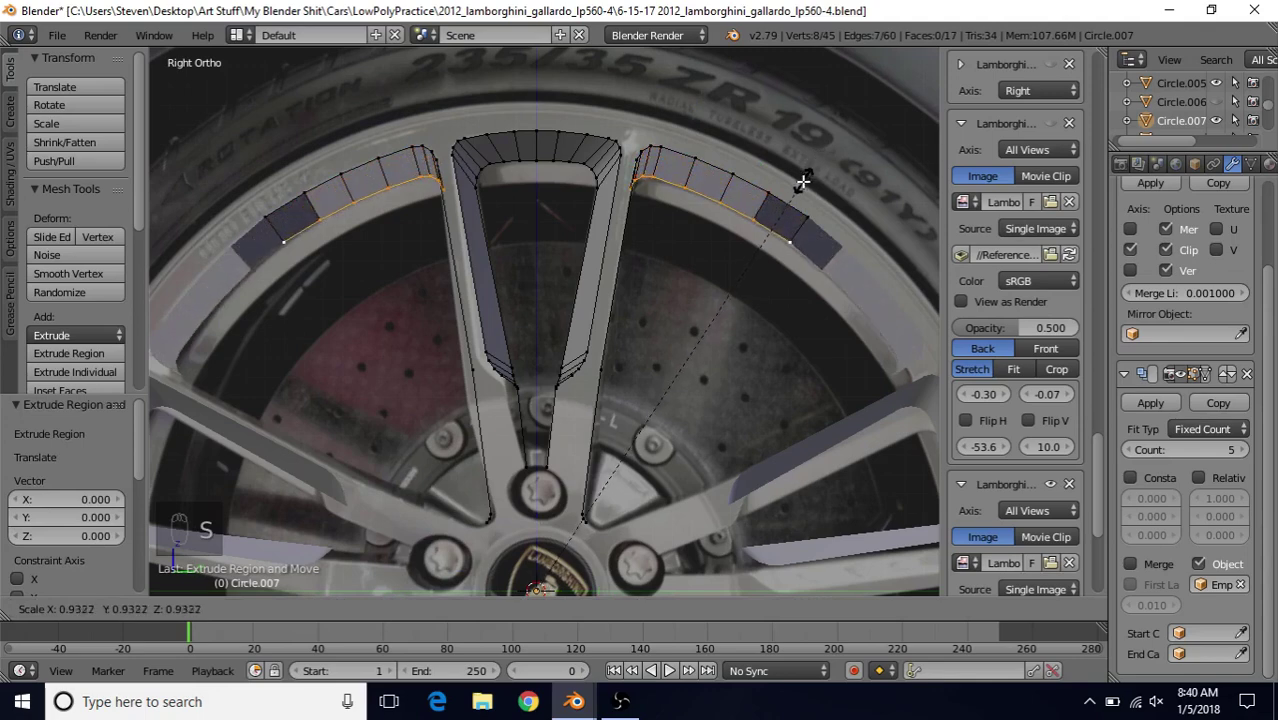
click(800, 182)
shift+middle_drag(717, 256, 622, 341)
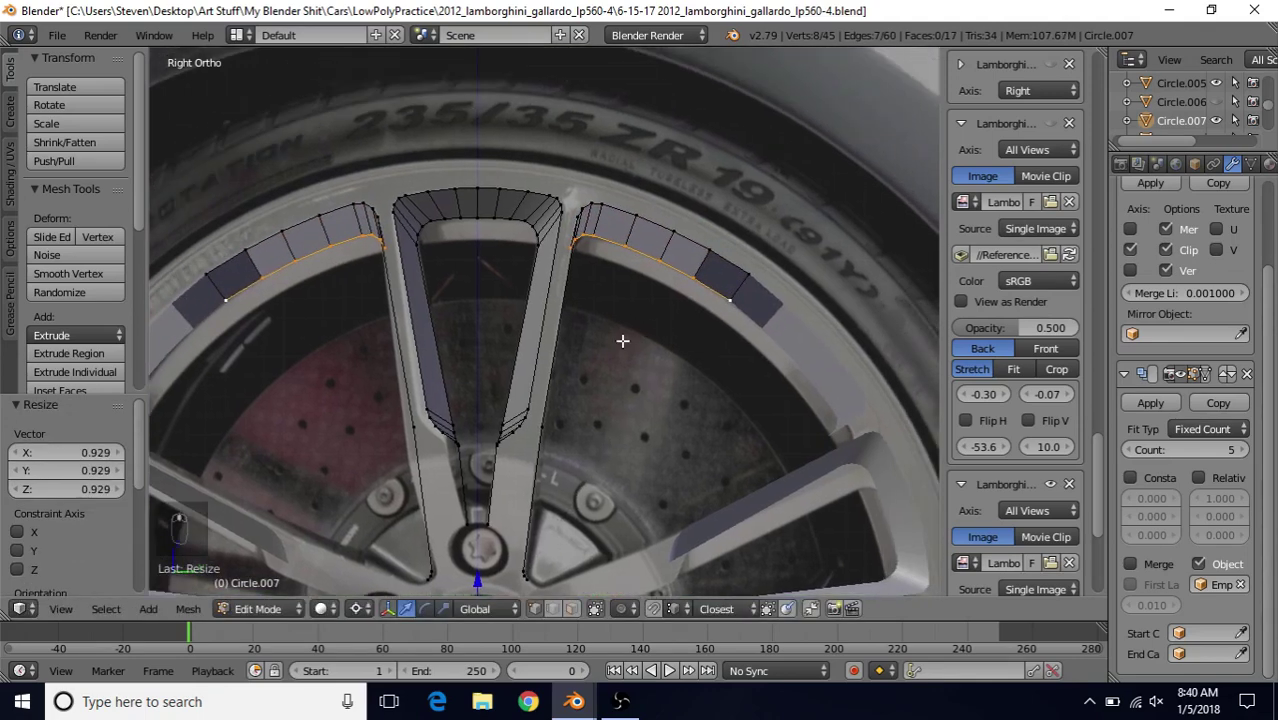
click(358, 609)
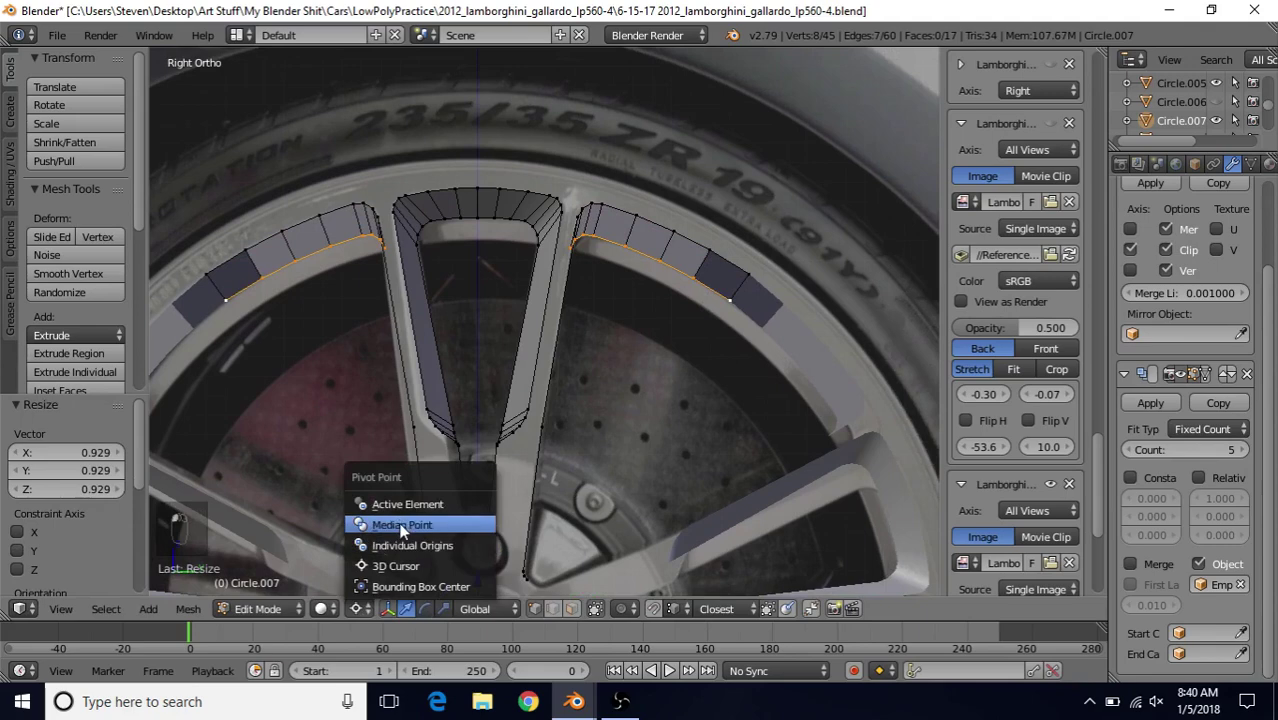
click(402, 527)
- In wireframe, slide the new inner vertex just past the rounded corner along the rim arc by a factor of about 0.104
shift+middle_drag(664, 372, 618, 420)
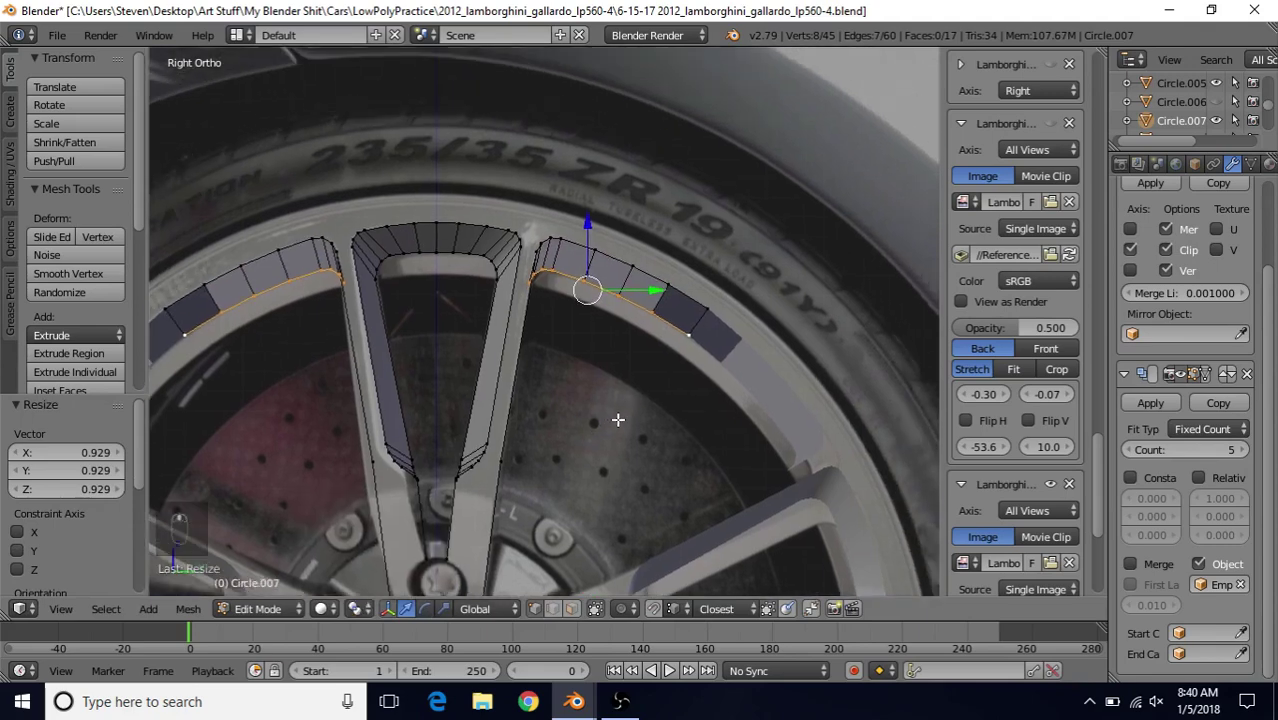
scroll(571, 417, up, 4)
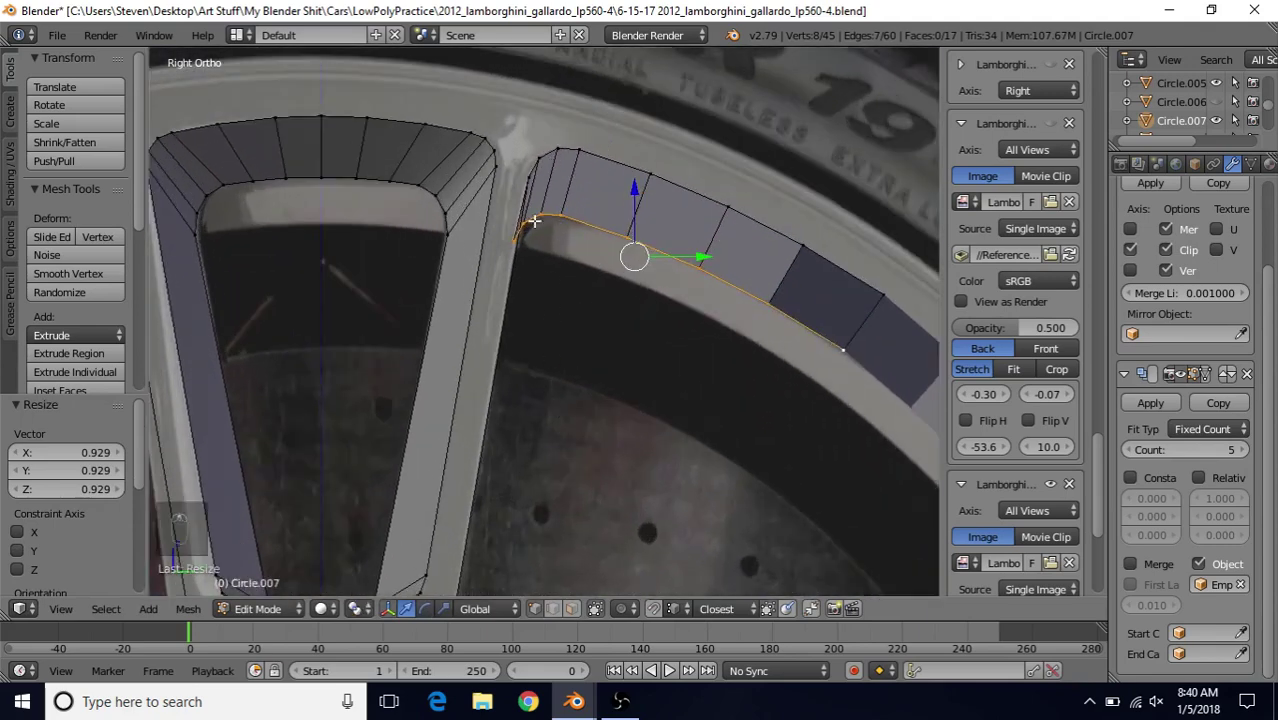
scroll(602, 318, up, 3)
key(z)
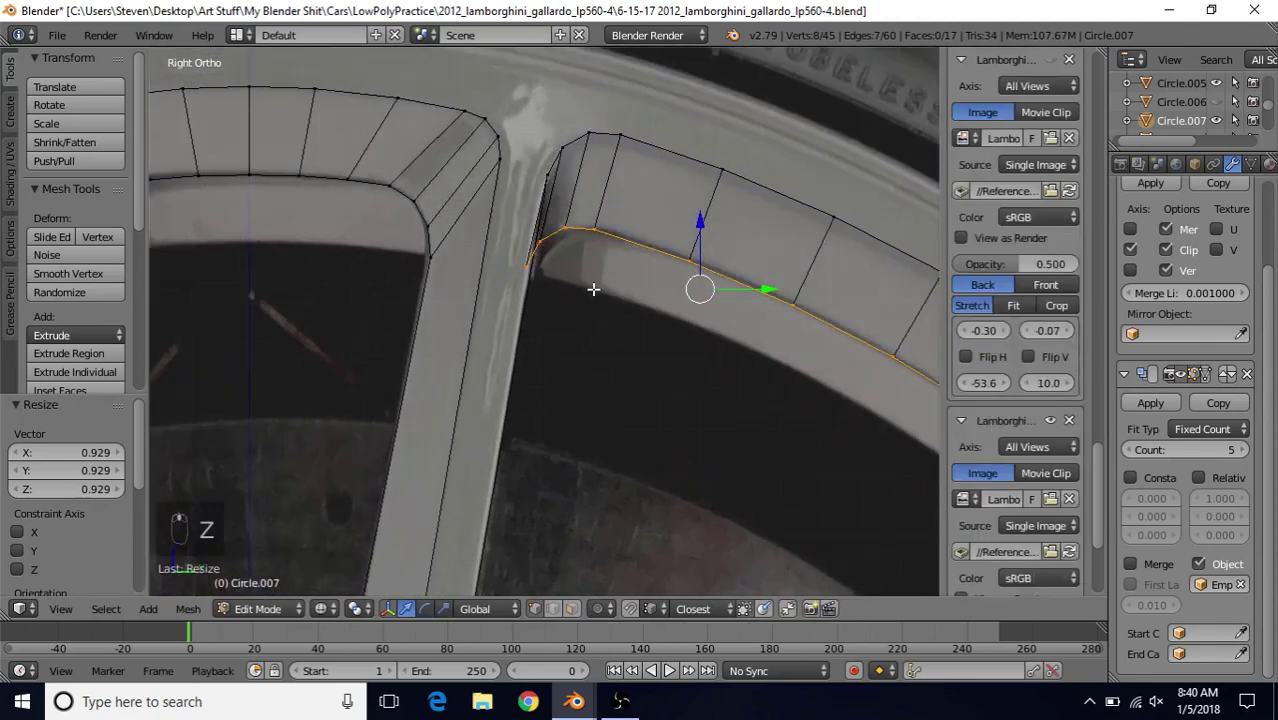
shift+middle_drag(592, 288, 536, 391)
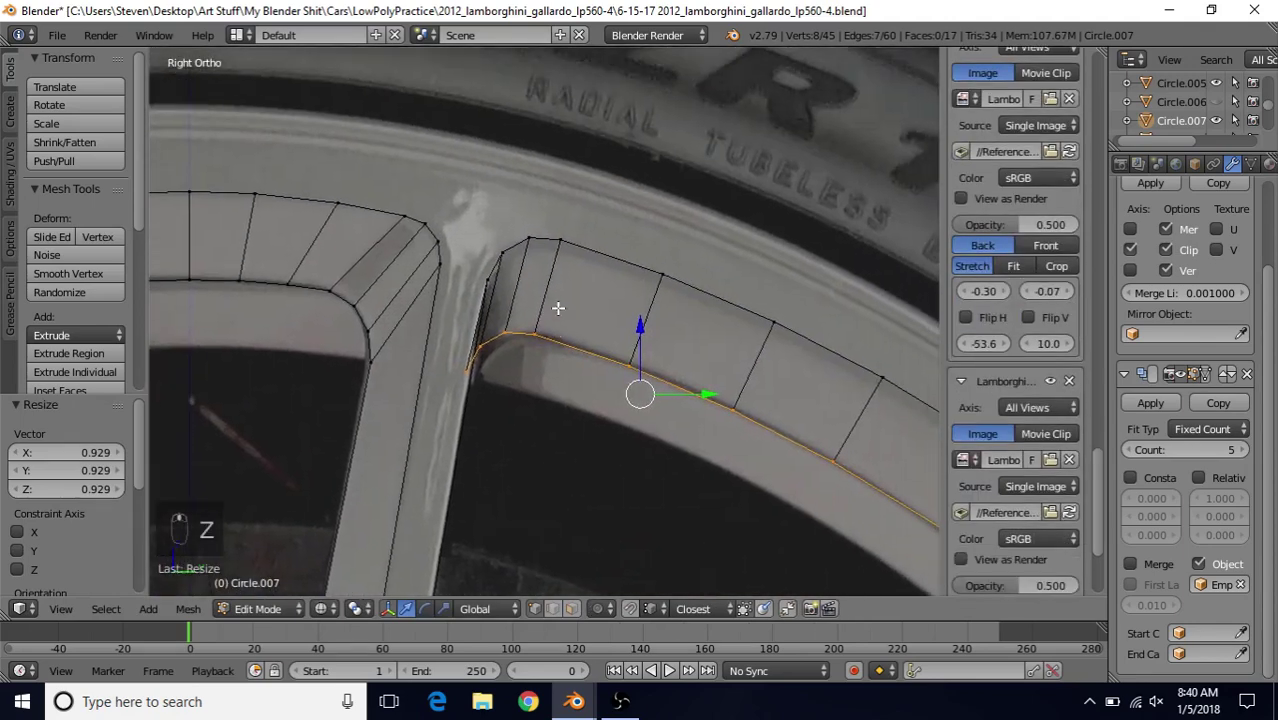
right_click(548, 320)
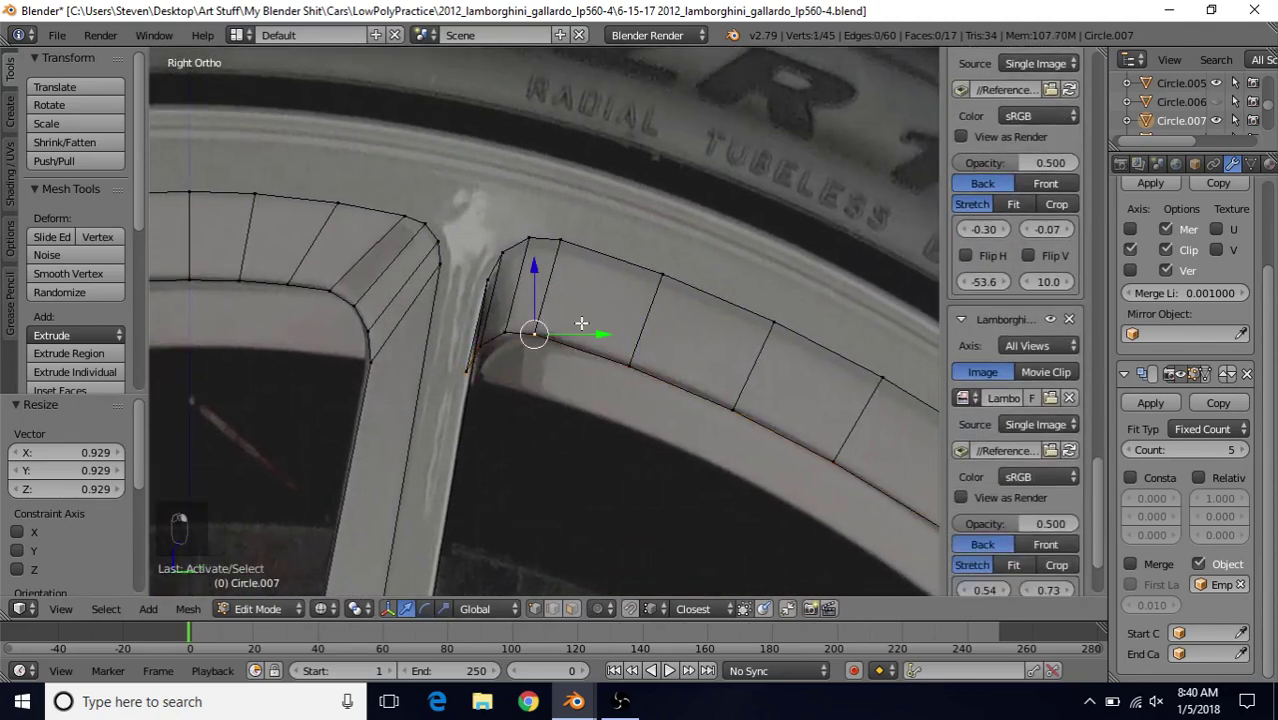
key(g)
key(g)
click(588, 325)
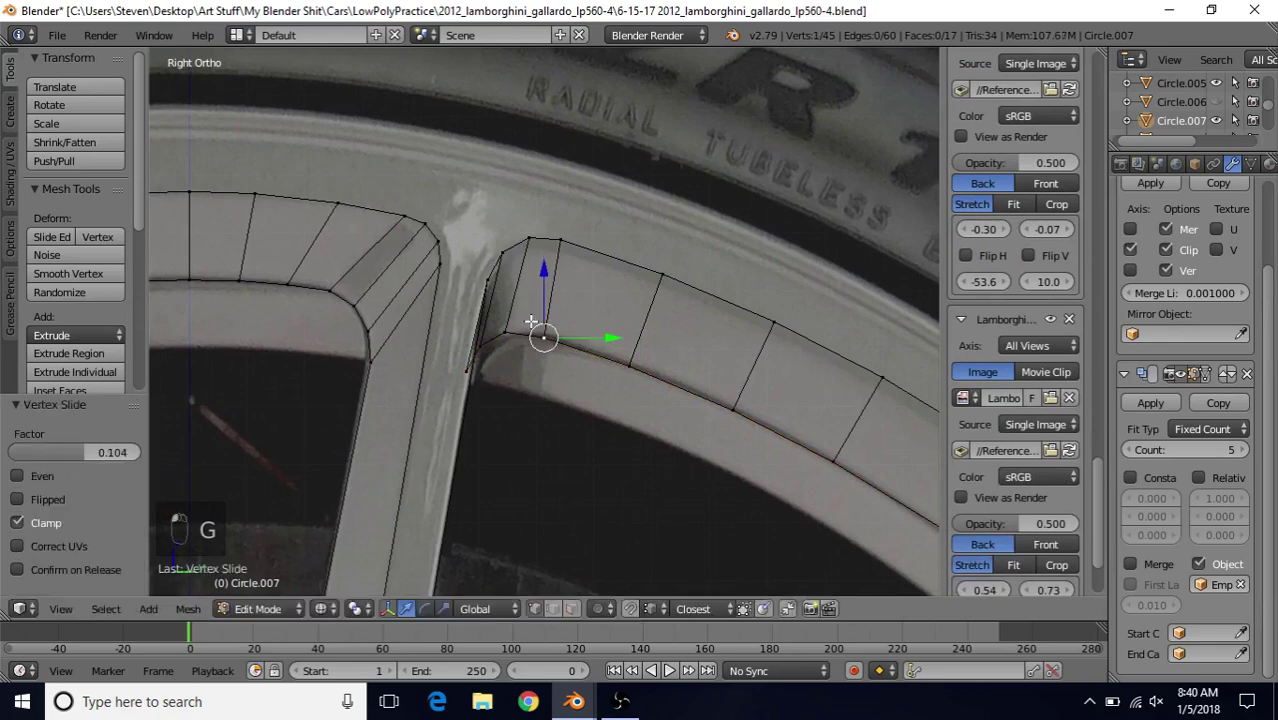
- Select the inner corner vertices at the large opening's upper corner and move them about 0.018 along the Y axis
right_click(514, 327)
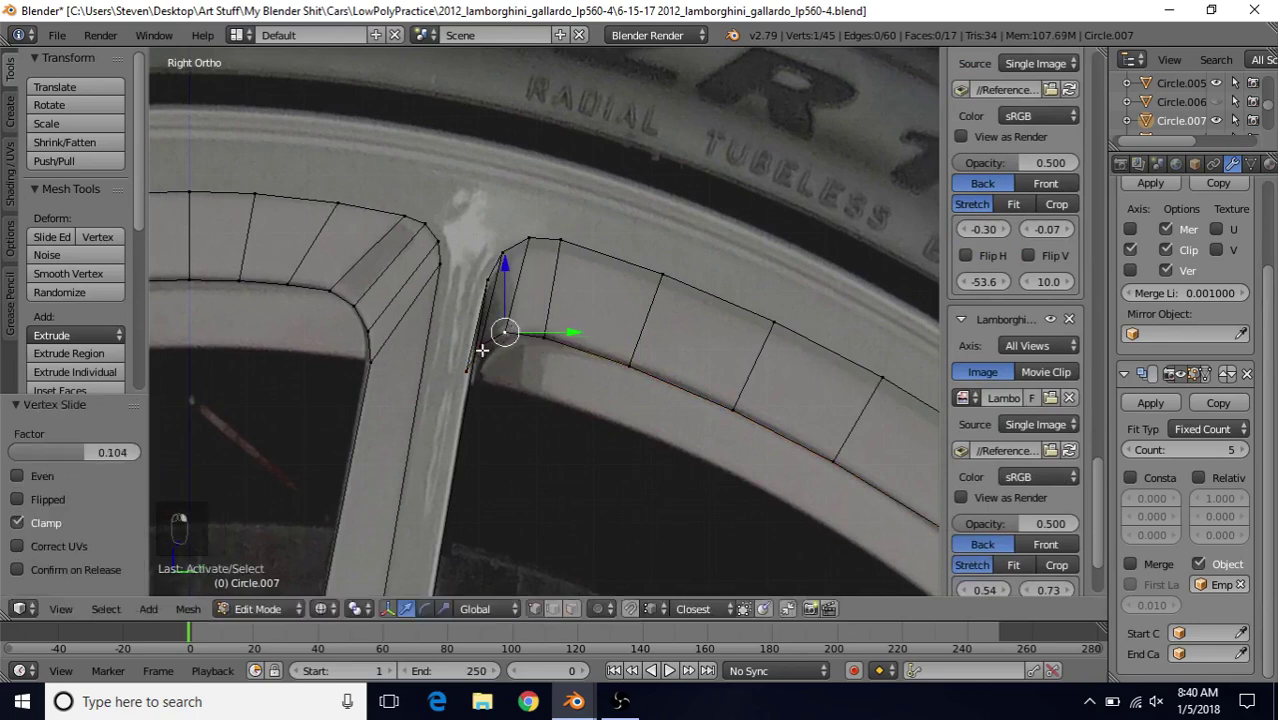
ctrl+right_click(464, 368)
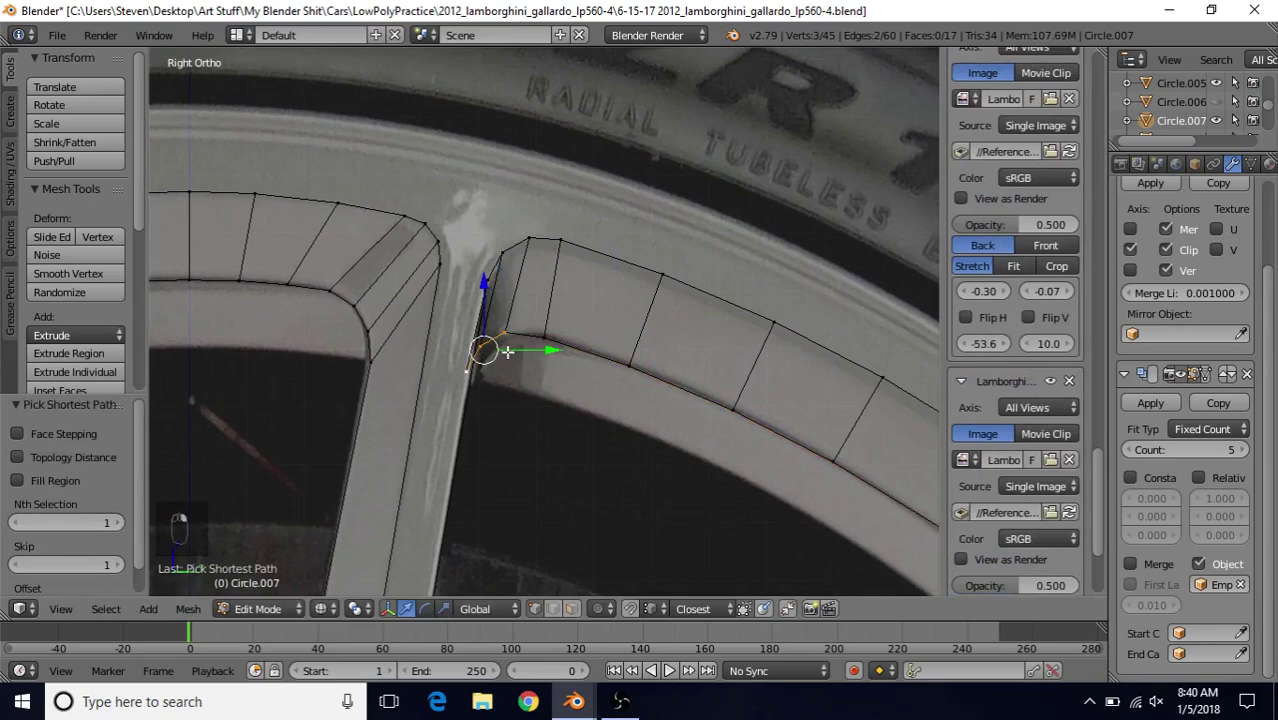
key(g)
key(y)
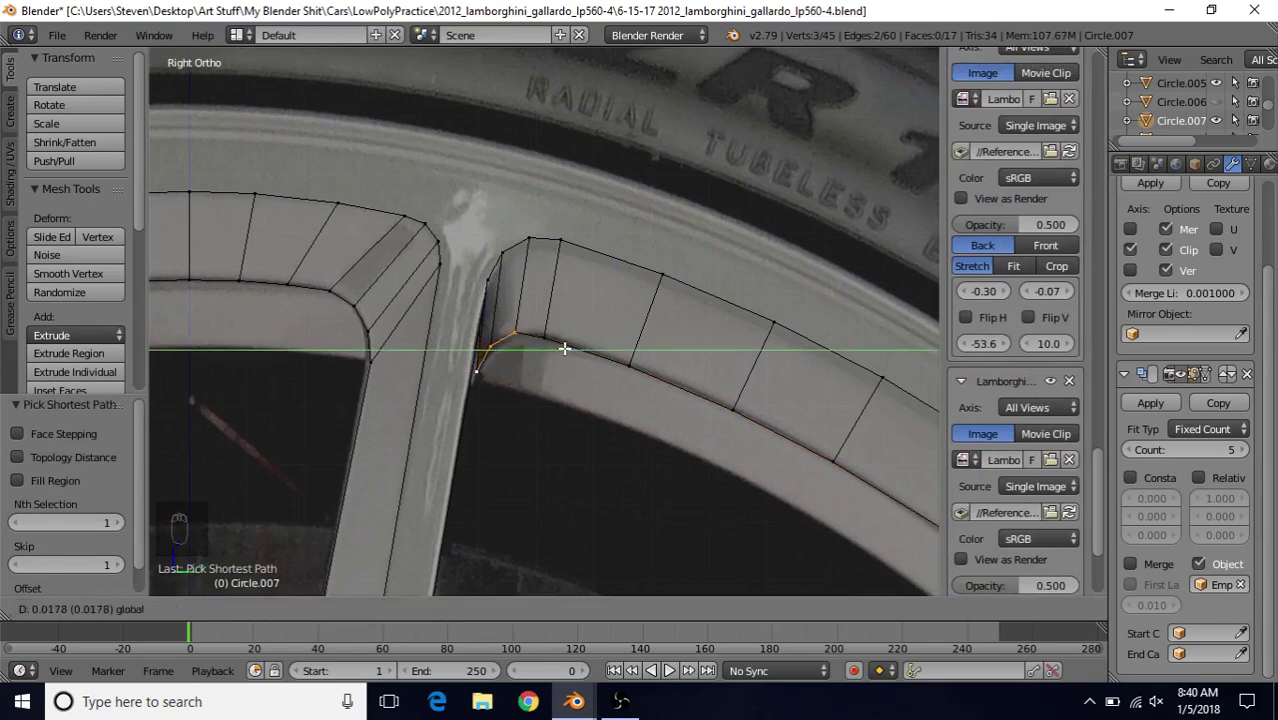
click(564, 348)
scroll(589, 409, down, 2)
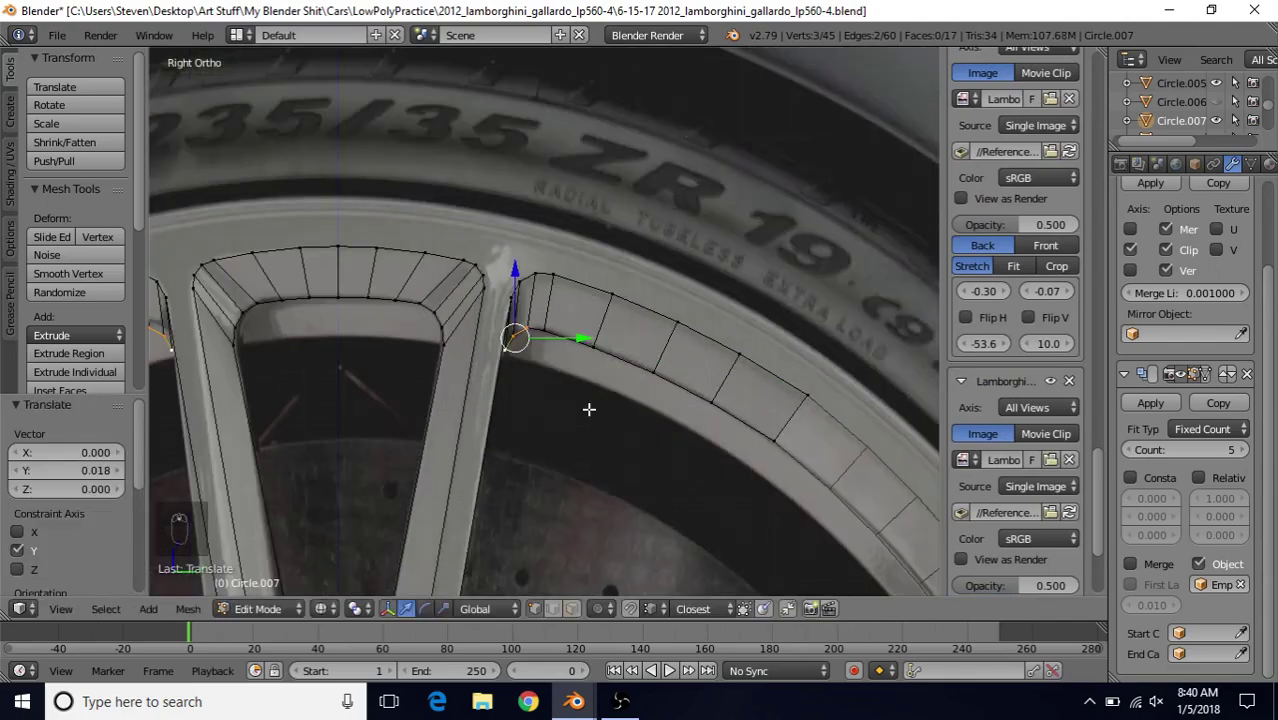
scroll(520, 338, up, 2)
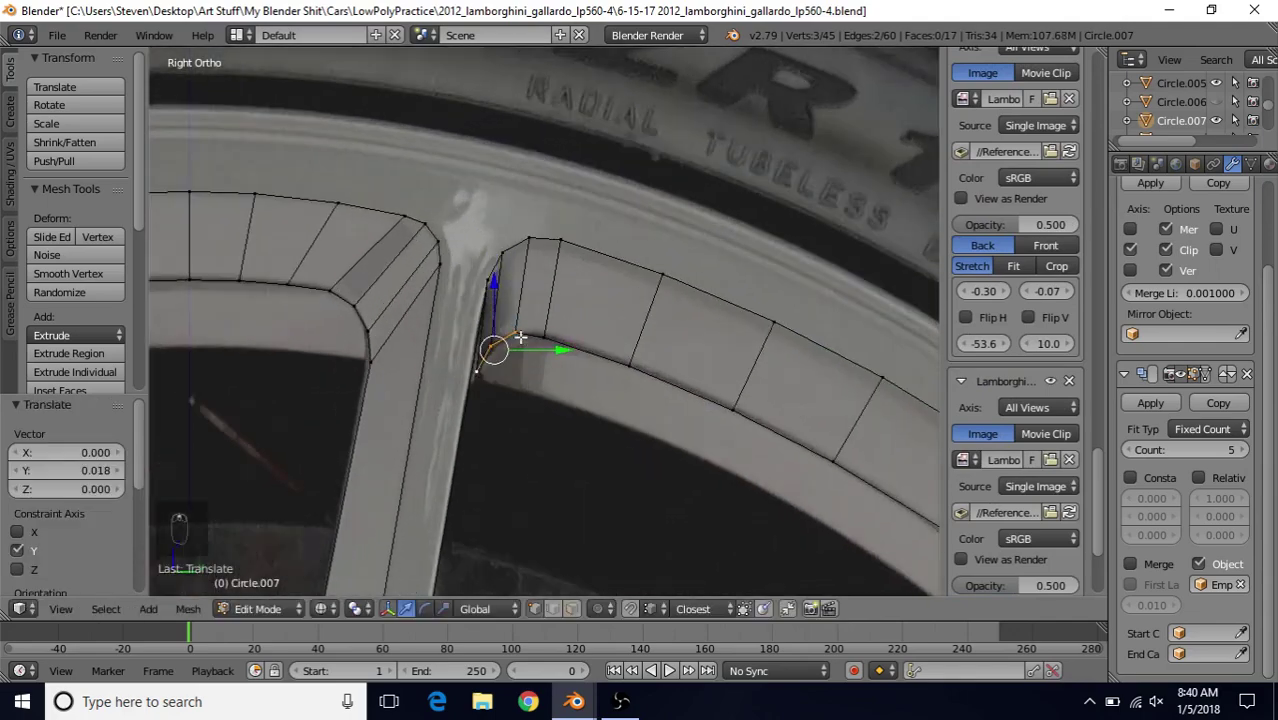
scroll(648, 403, down, 3)
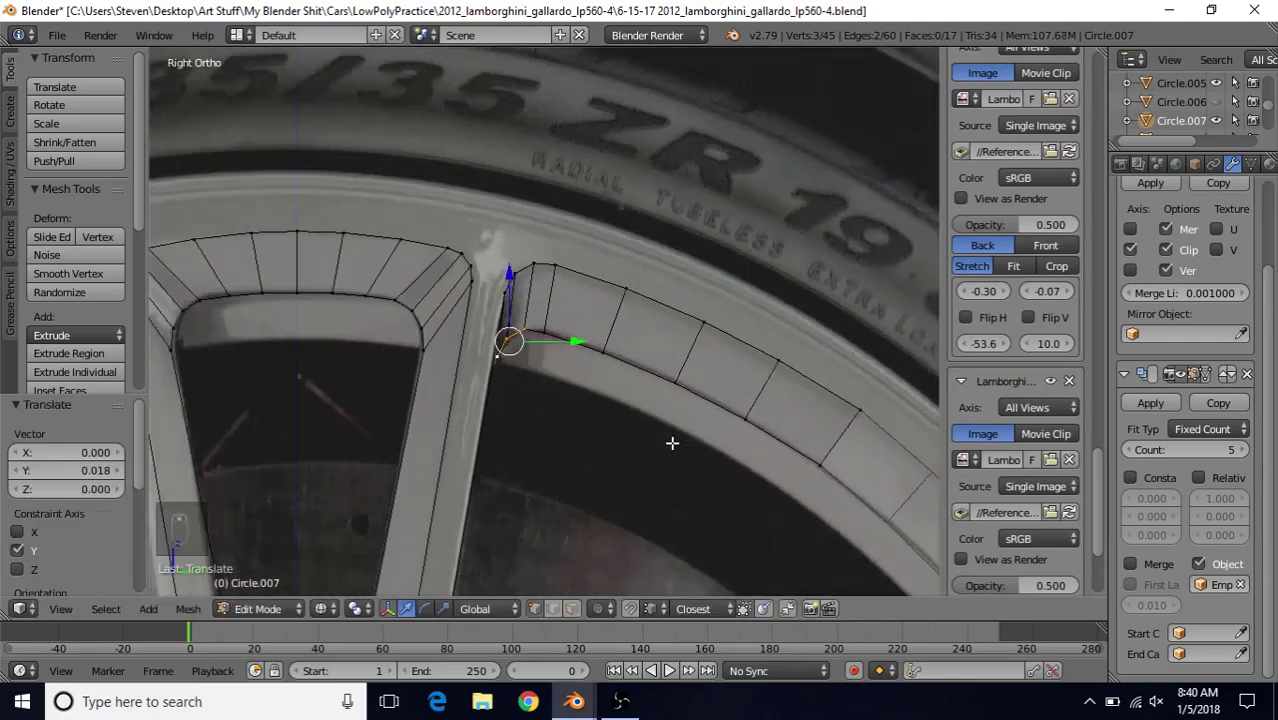
- Scale the large opening's inner edge loop to about 1.004 around the 3D Cursor, and set the pivot back to Median Point
alt+right_click(621, 356)
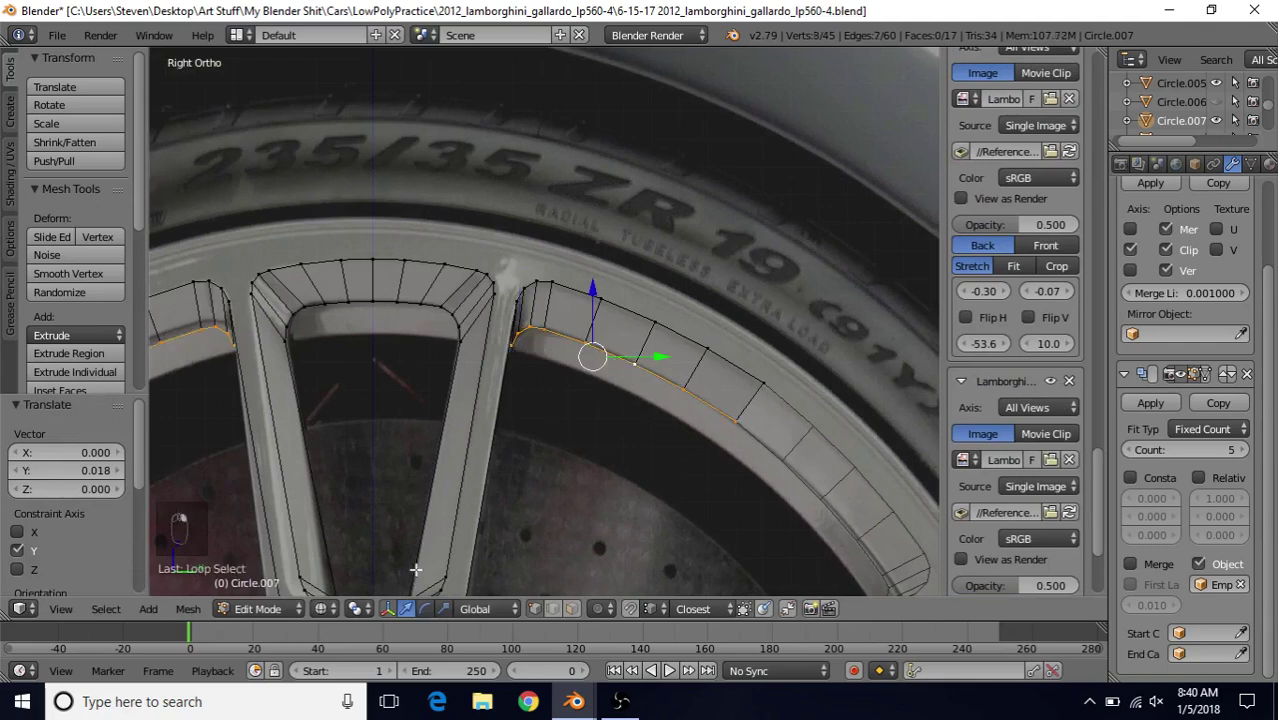
click(356, 609)
click(380, 566)
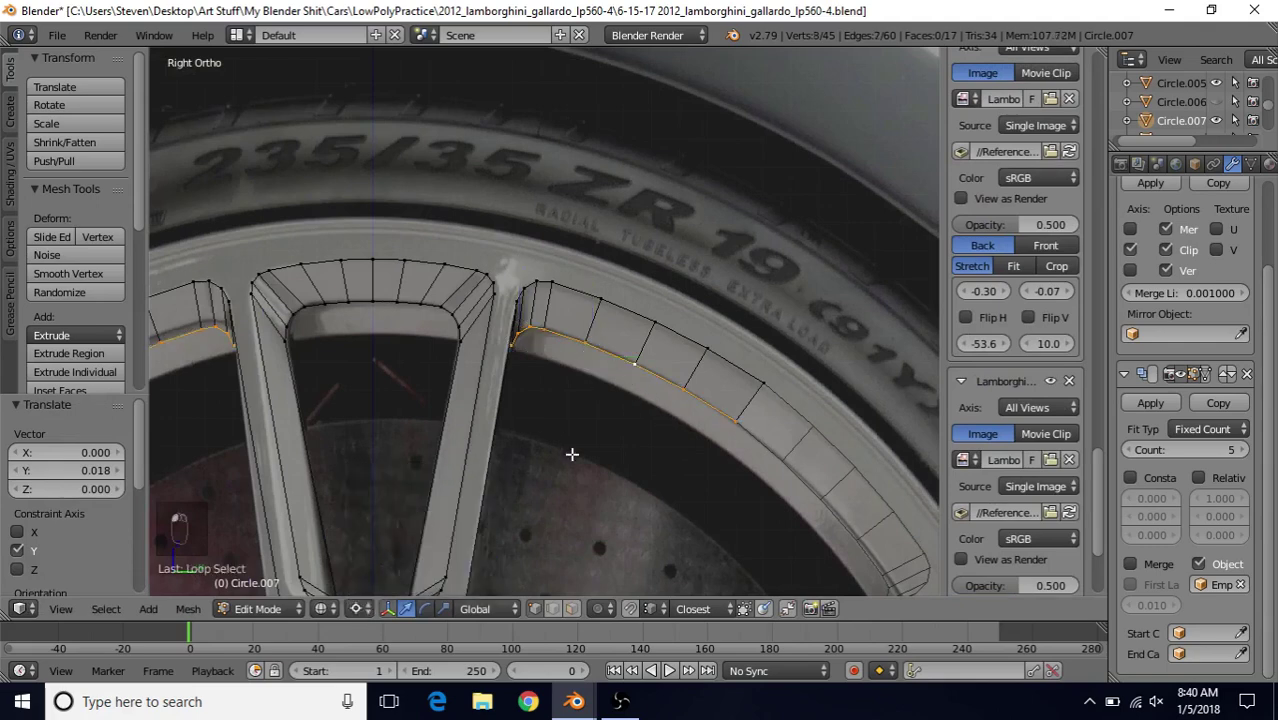
scroll(589, 435, up, 1)
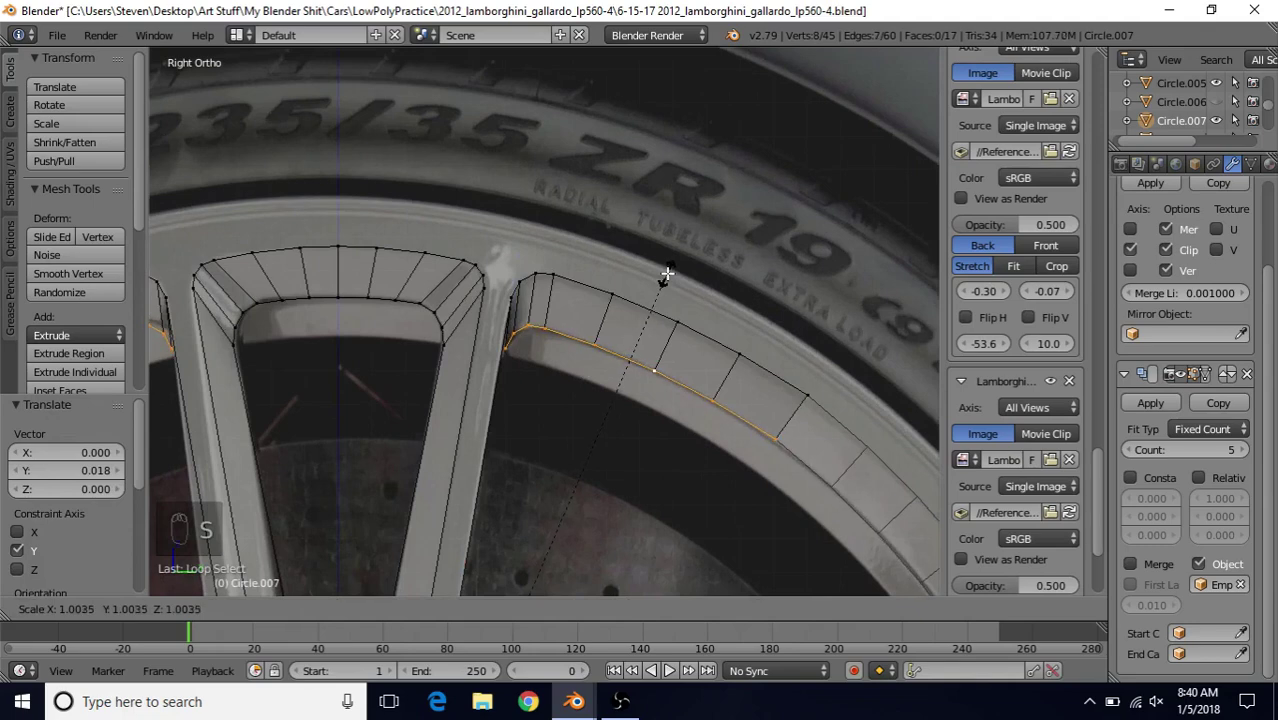
click(662, 277)
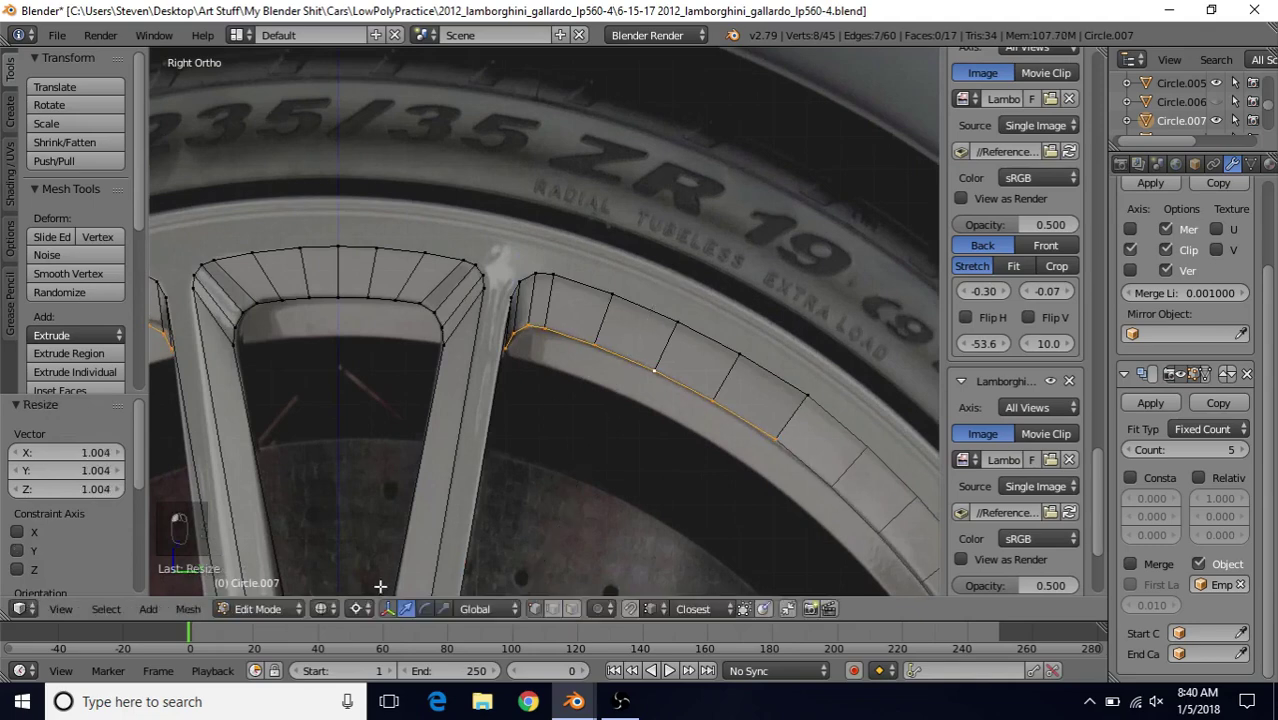
click(358, 609)
click(412, 545)
- Select the three inner vertices at the large opening's upper corner and move them about -0.008 along Z
scroll(518, 461, up, 3)
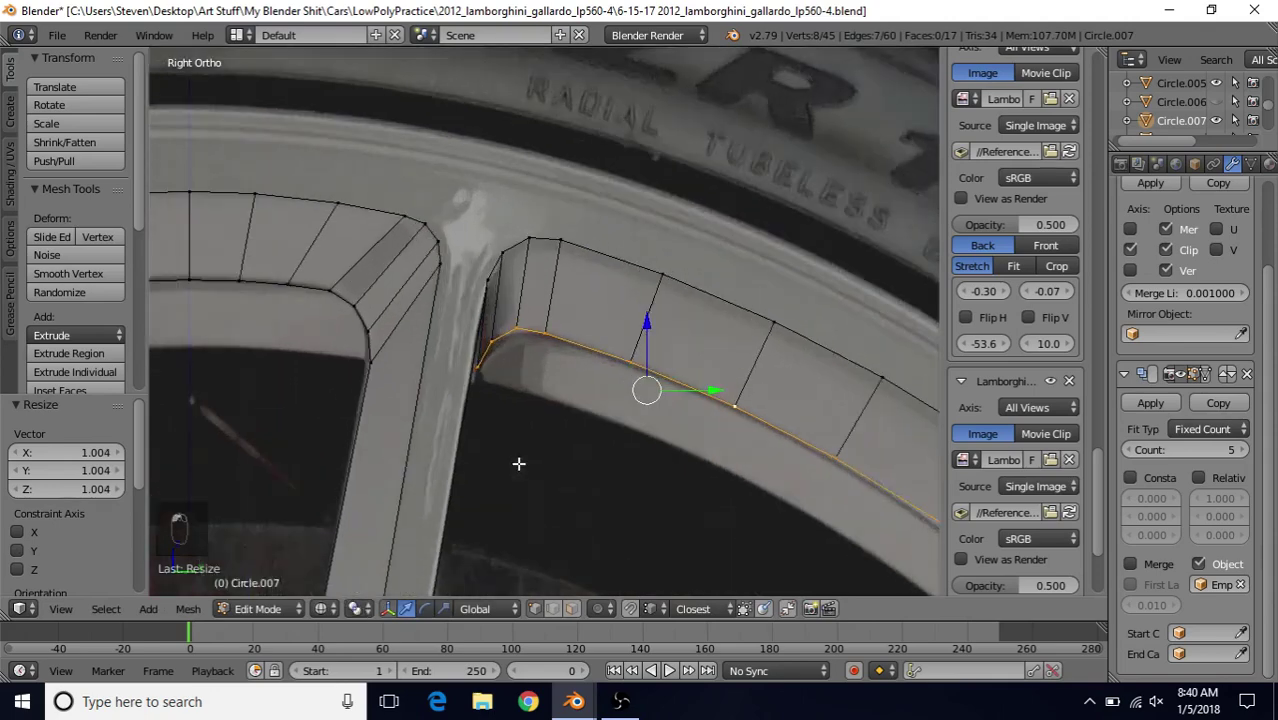
right_click(514, 334)
shift+right_click(483, 349)
shift+right_click(470, 374)
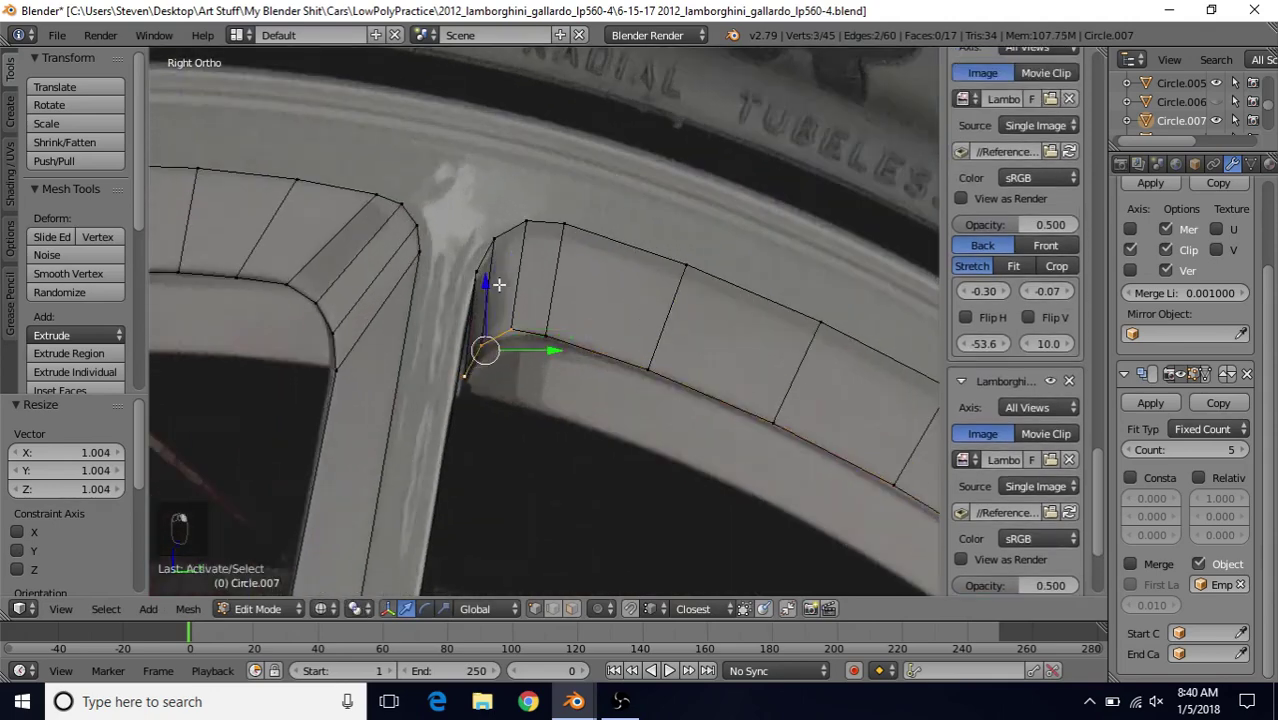
drag(489, 293, 491, 301)
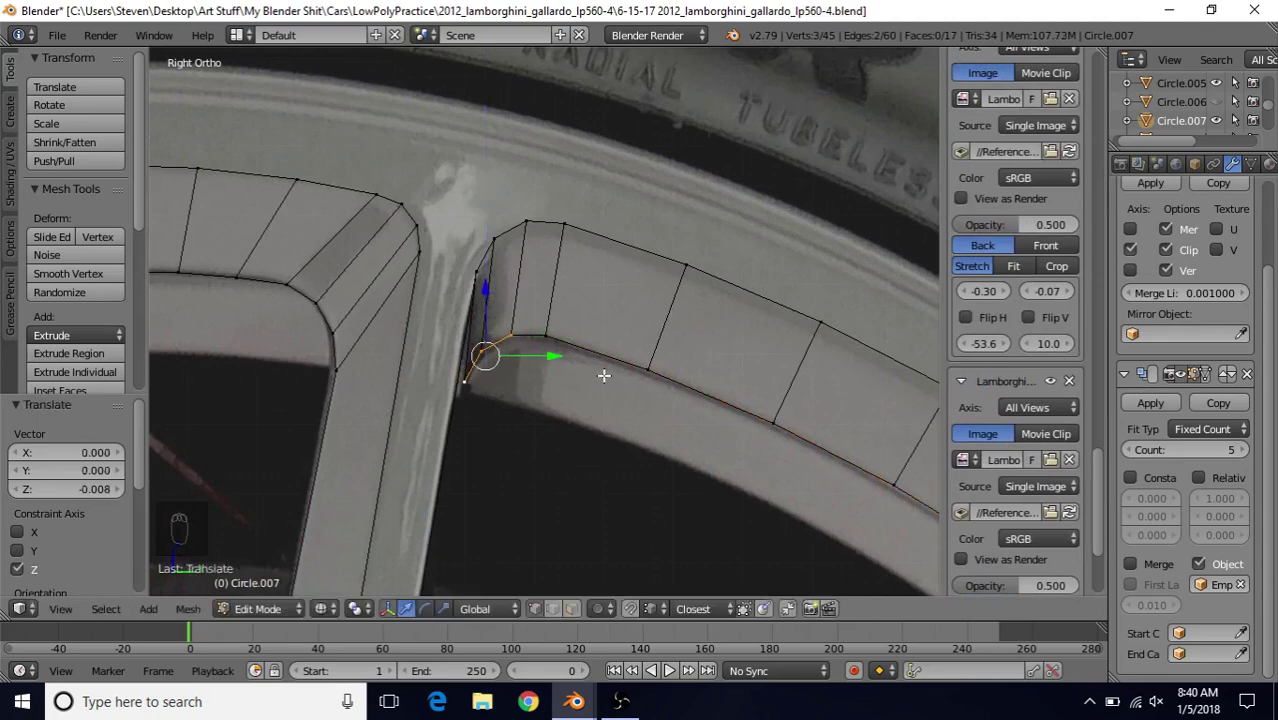
scroll(608, 459, down, 4)
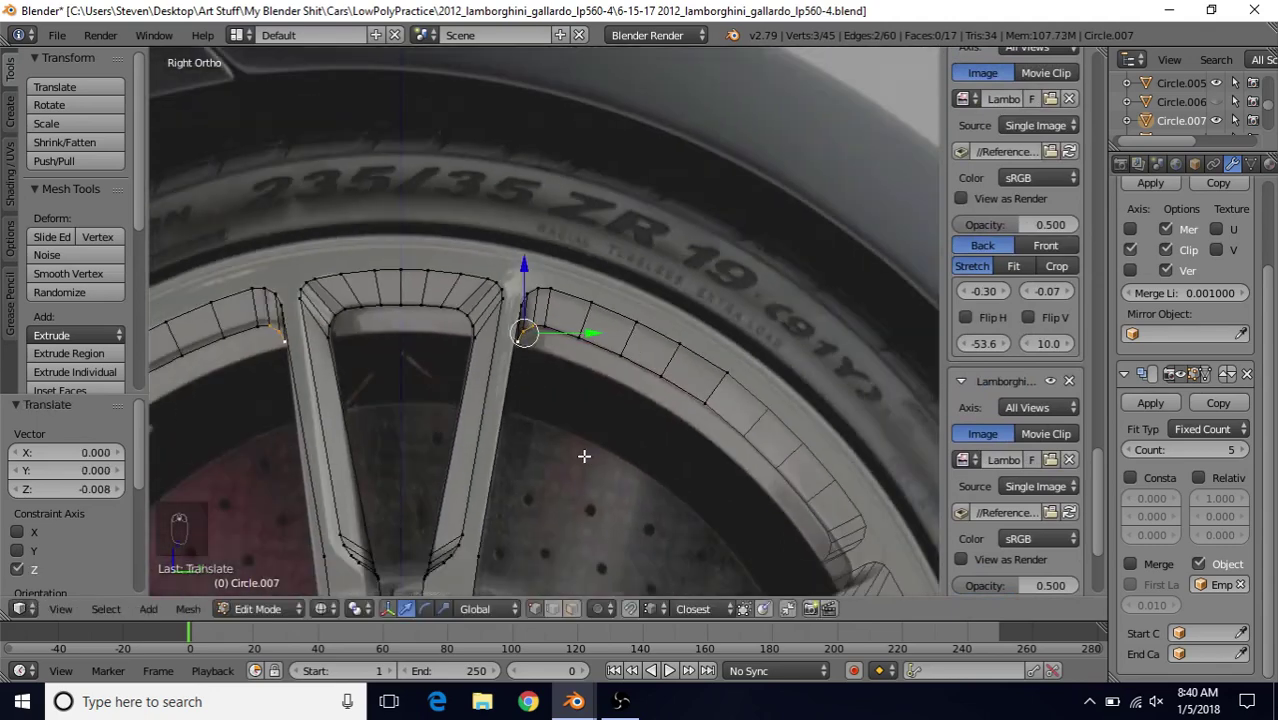
- Select the large opening's inner edge loop, switch to solid shading, and recess the loop about -0.087 along the X axis
alt+right_click(613, 344)
scroll(610, 456, down, 2)
mouse_move(610, 456)
middle_down()
mouse_move(587, 338)
mouse_move(600, 338)
mouse_move(508, 377)
middle_up()
key(z)
key(g)
key(x)
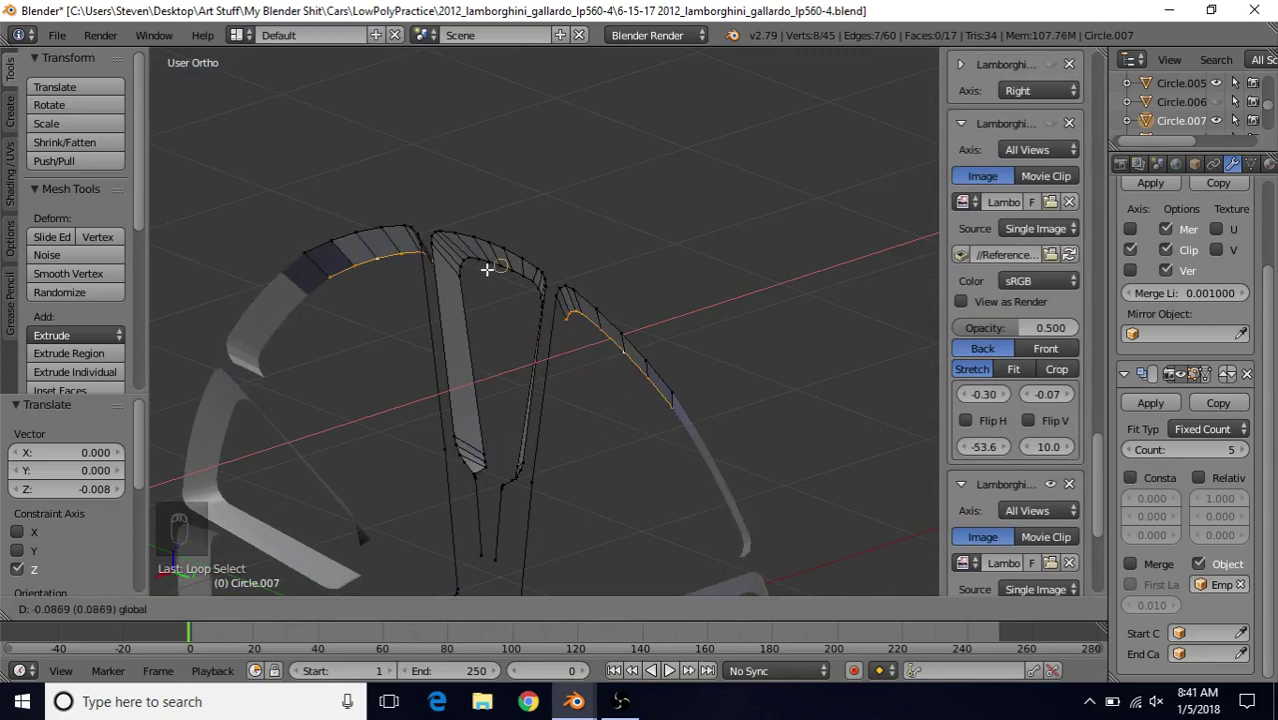
click(487, 269)
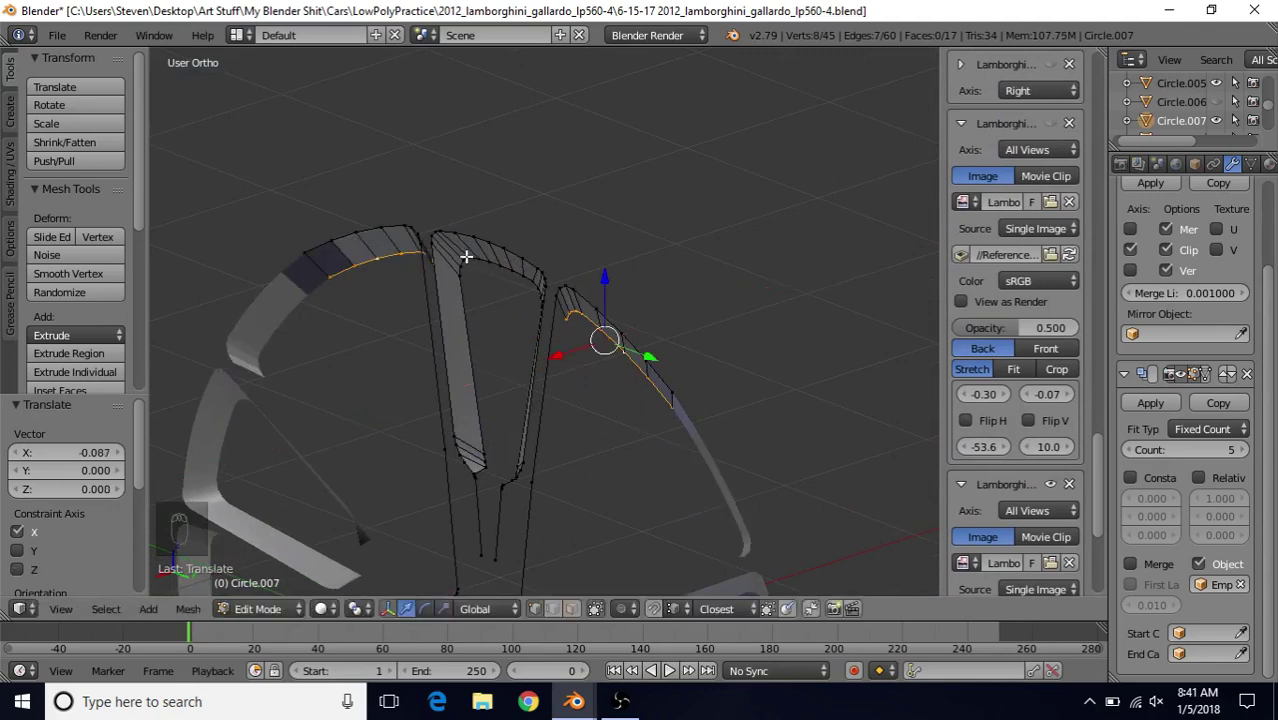
middle_drag(508, 385, 686, 292)
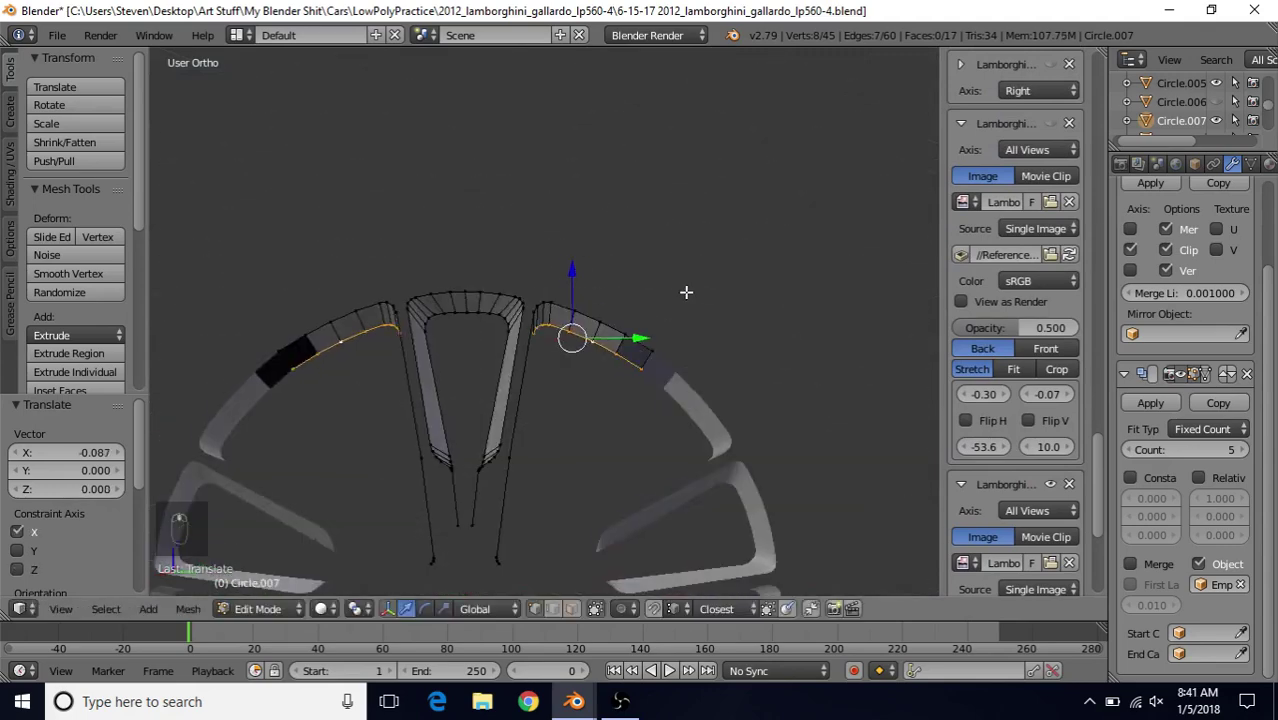
scroll(686, 292, up, 2)
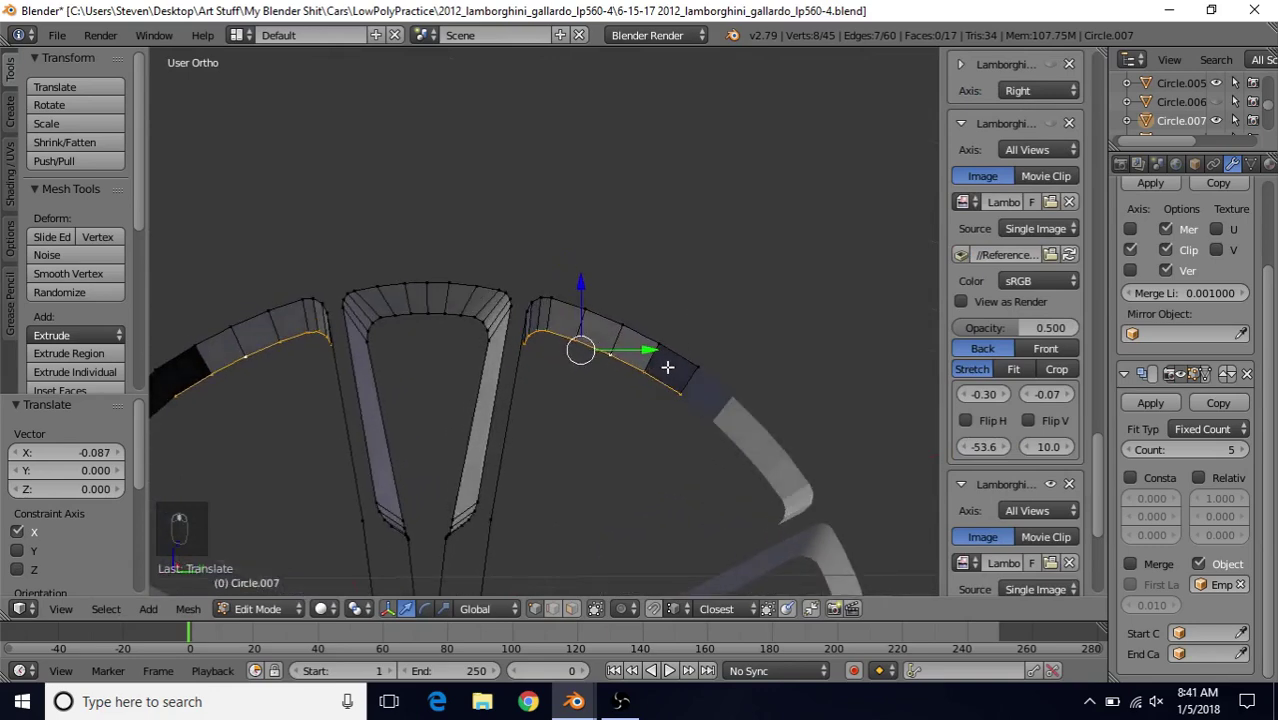
- In face select mode, pick the dark face at the rim arc's end and flip its normals
click(570, 609)
right_click(675, 365)
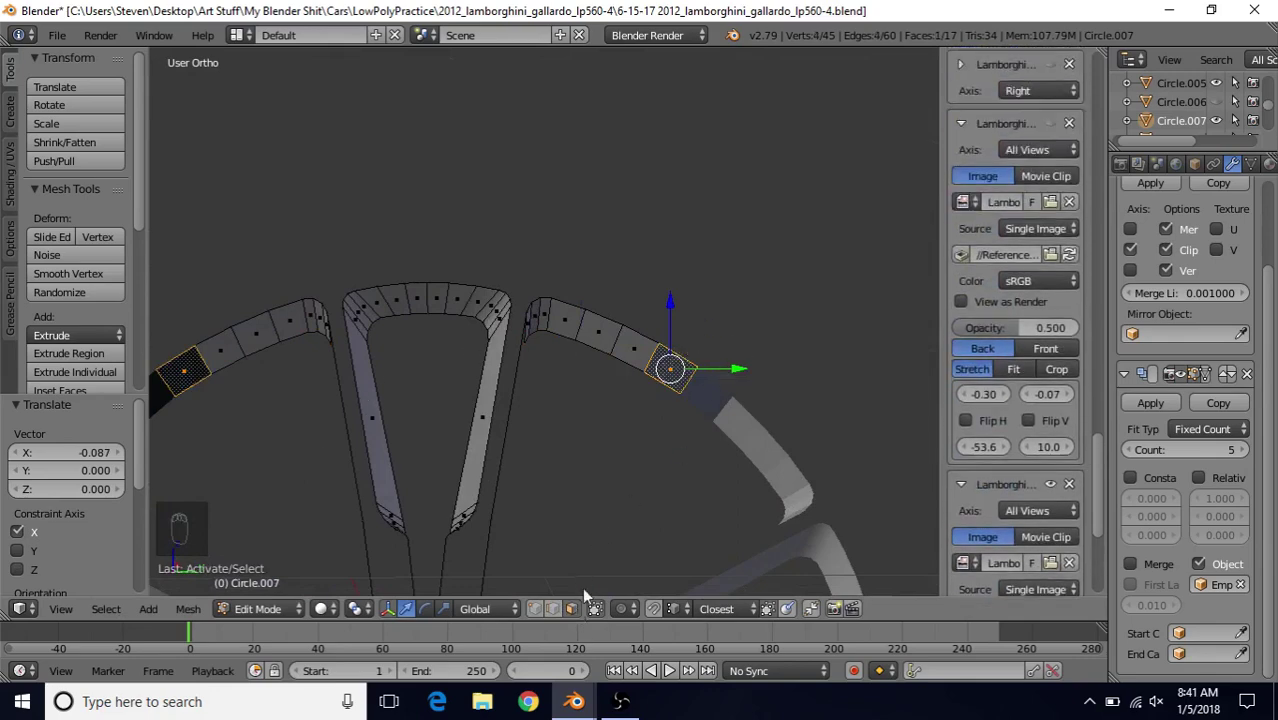
click(187, 609)
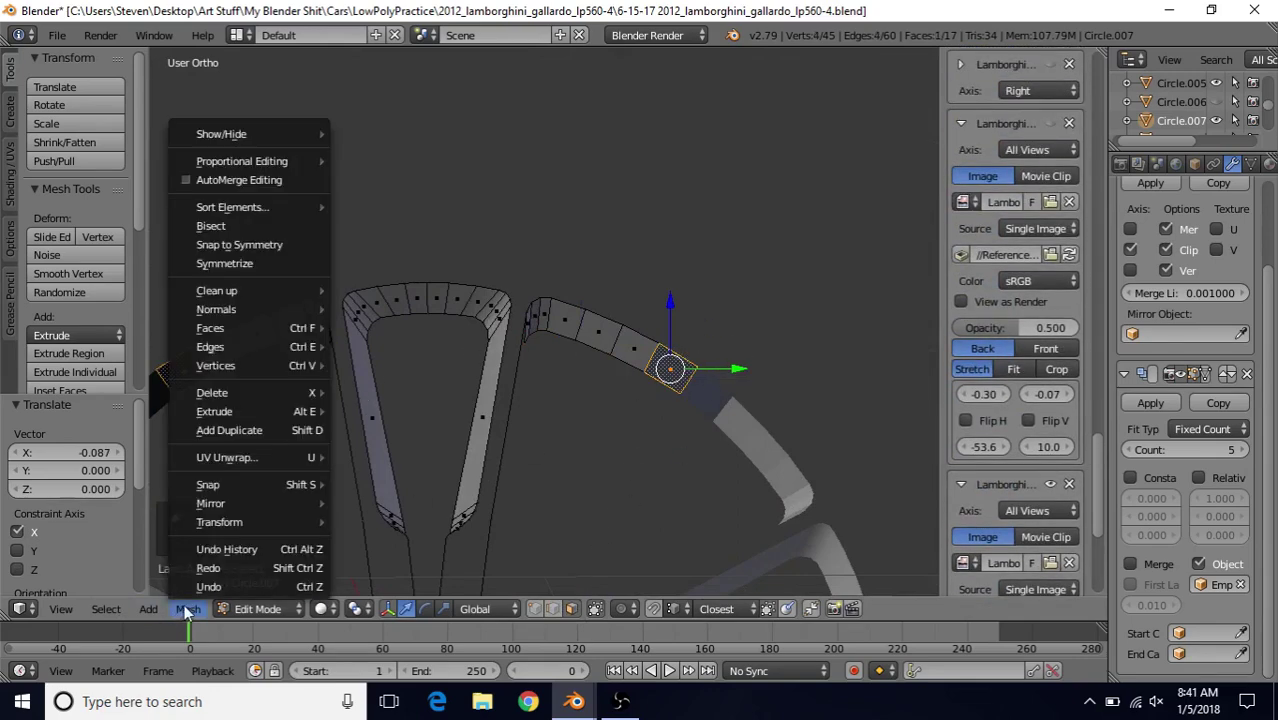
mouse_move(246, 311)
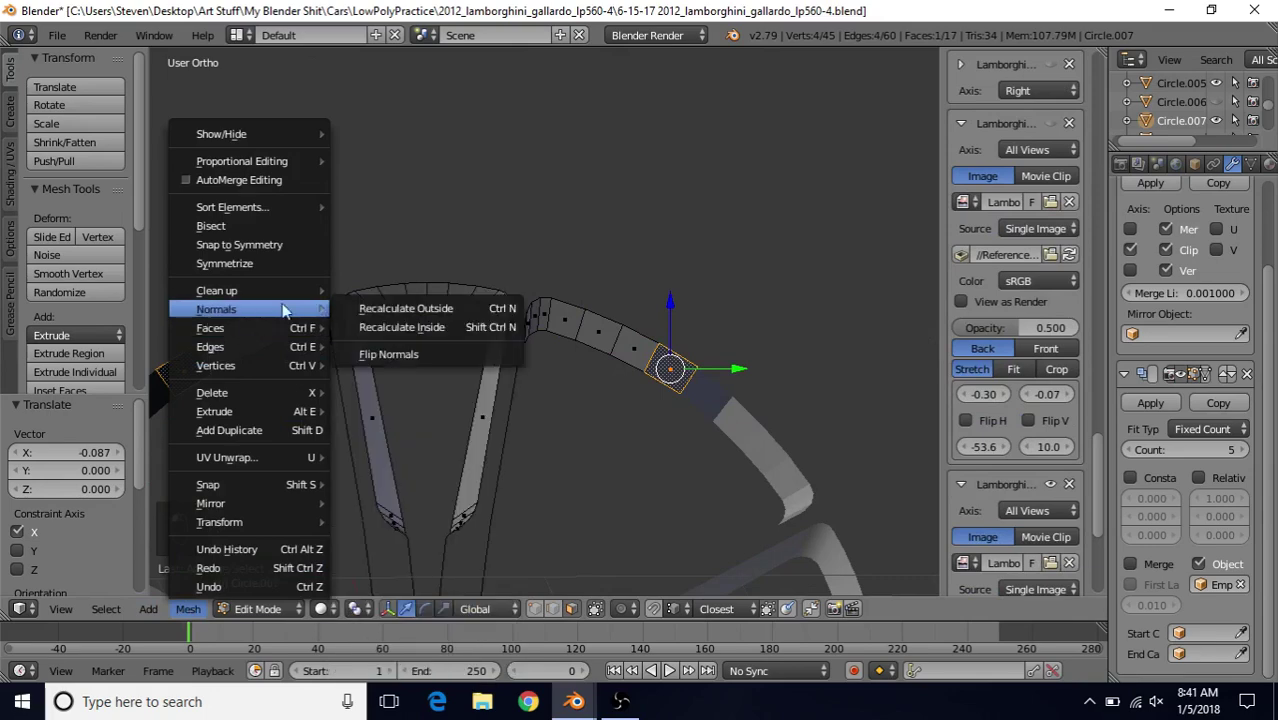
click(373, 353)
scroll(533, 430, down, 2)
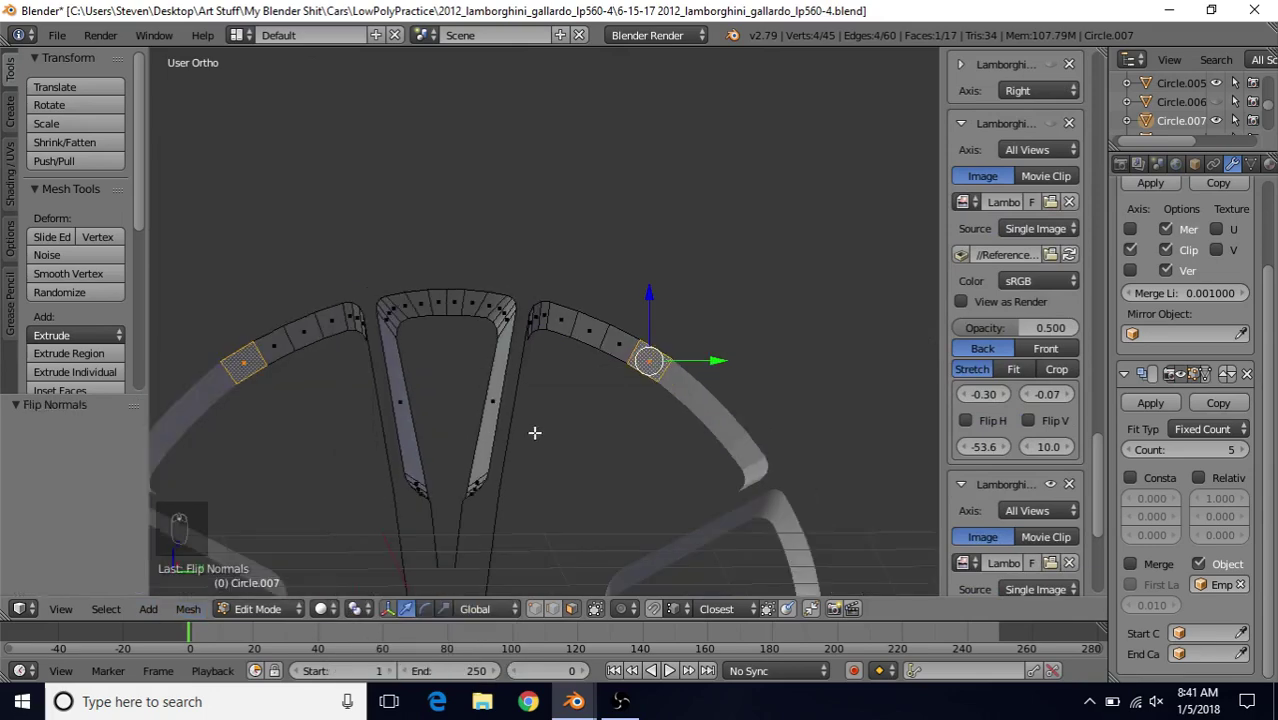
- Return to Object Mode and apply smooth shading to the whole spoke object
key(Tab)
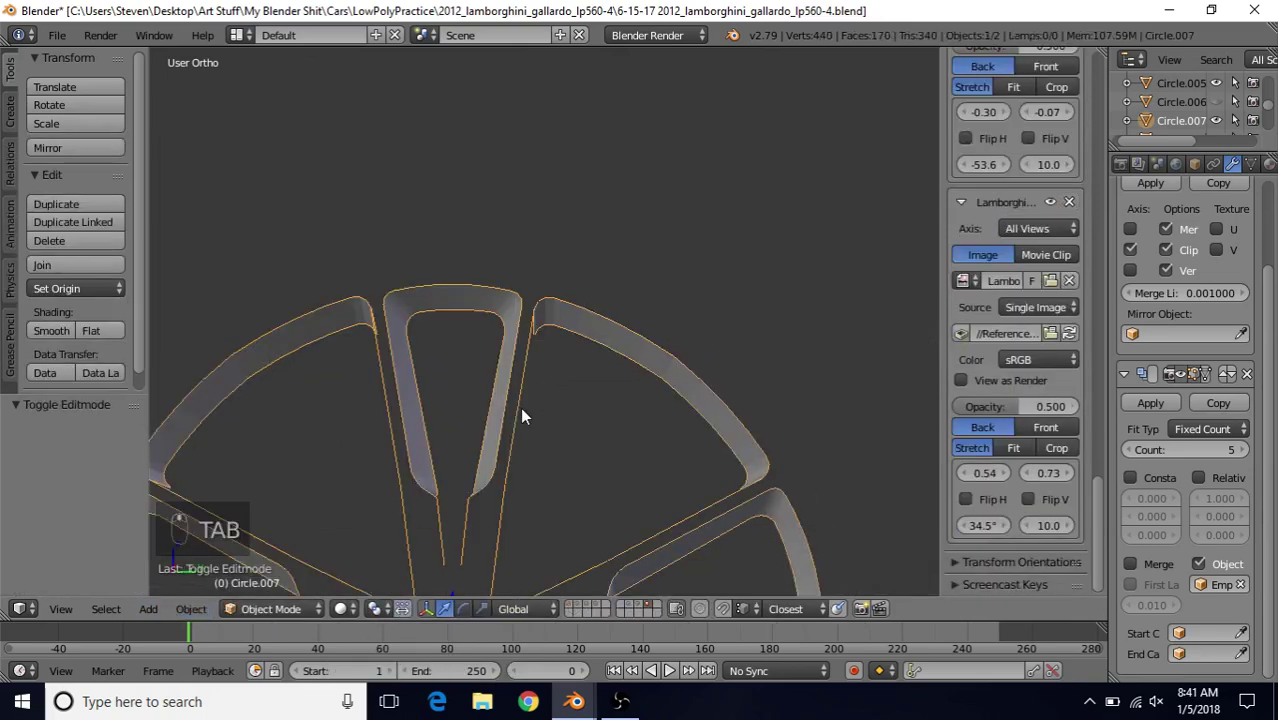
scroll(546, 316, up, 1)
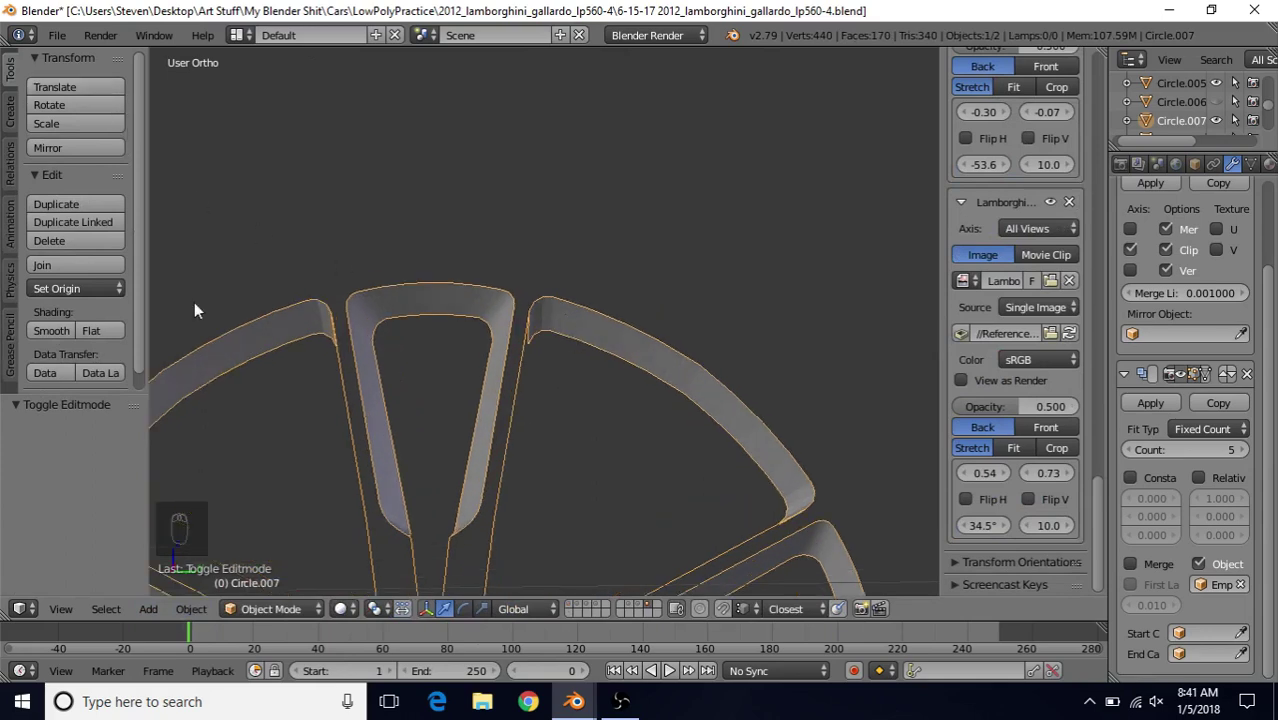
click(49, 329)
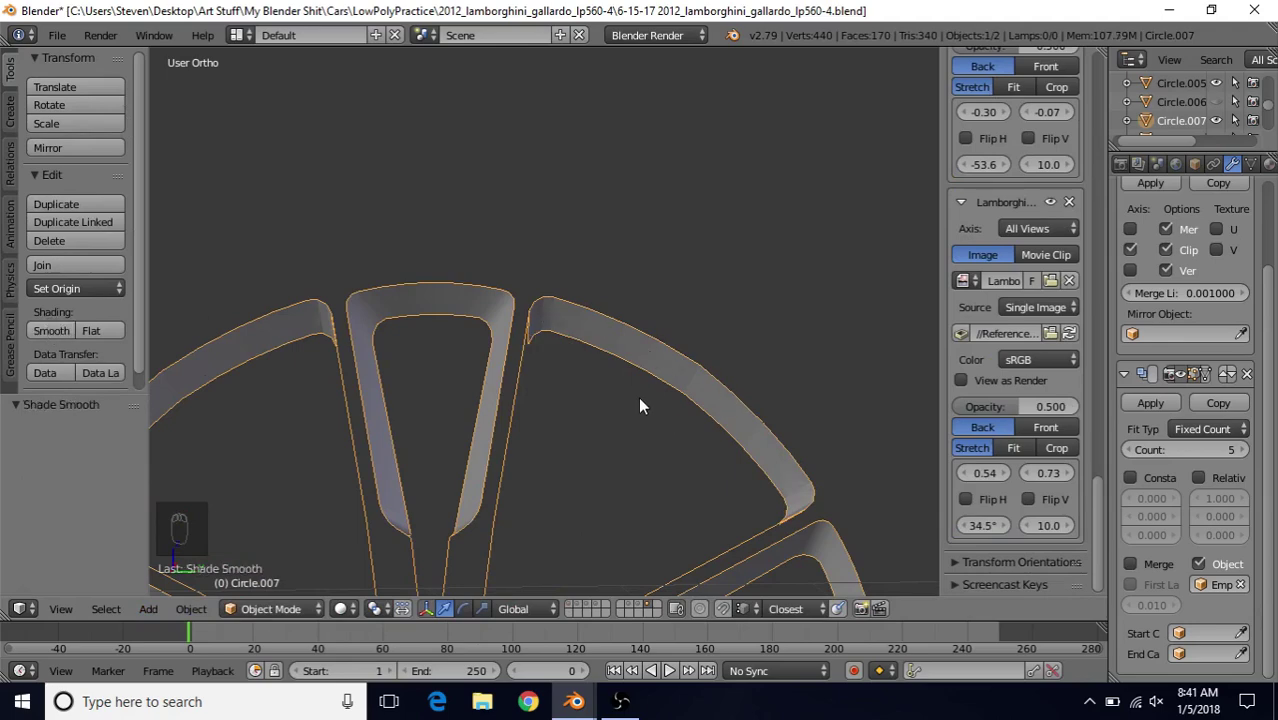
shift+middle_drag(641, 406, 640, 389)
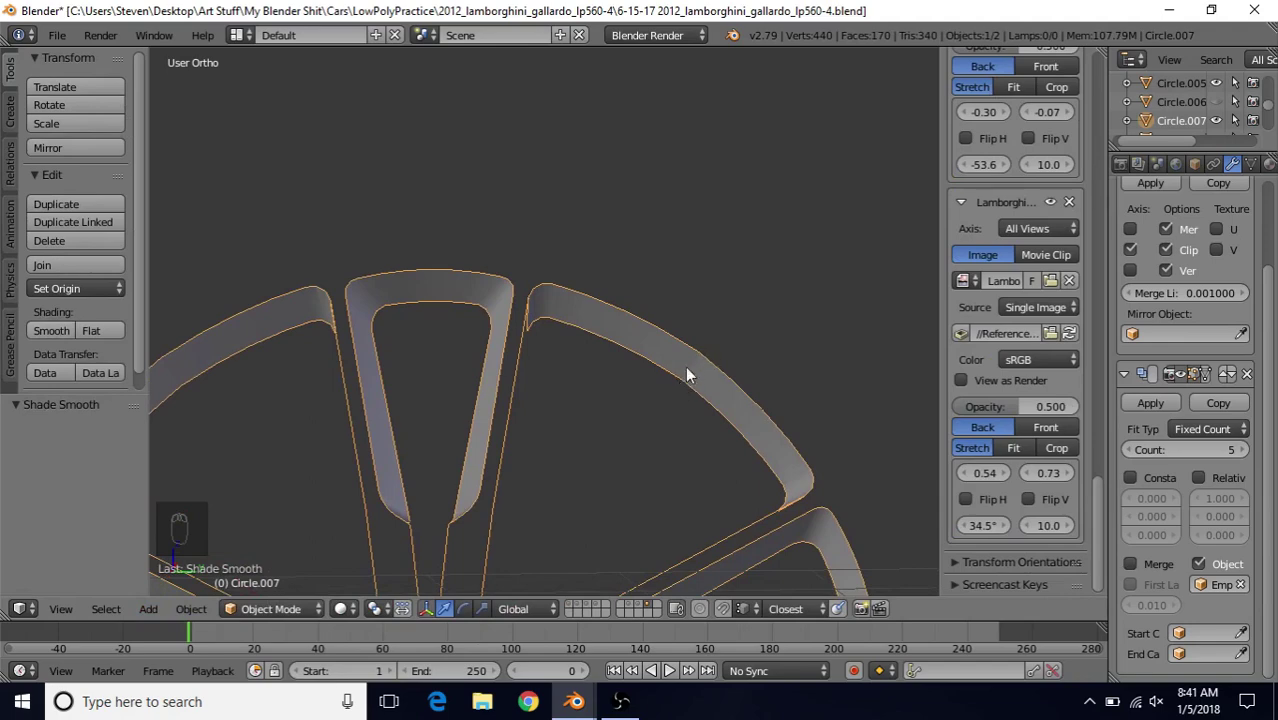
shift+middle_drag(530, 372, 563, 325)
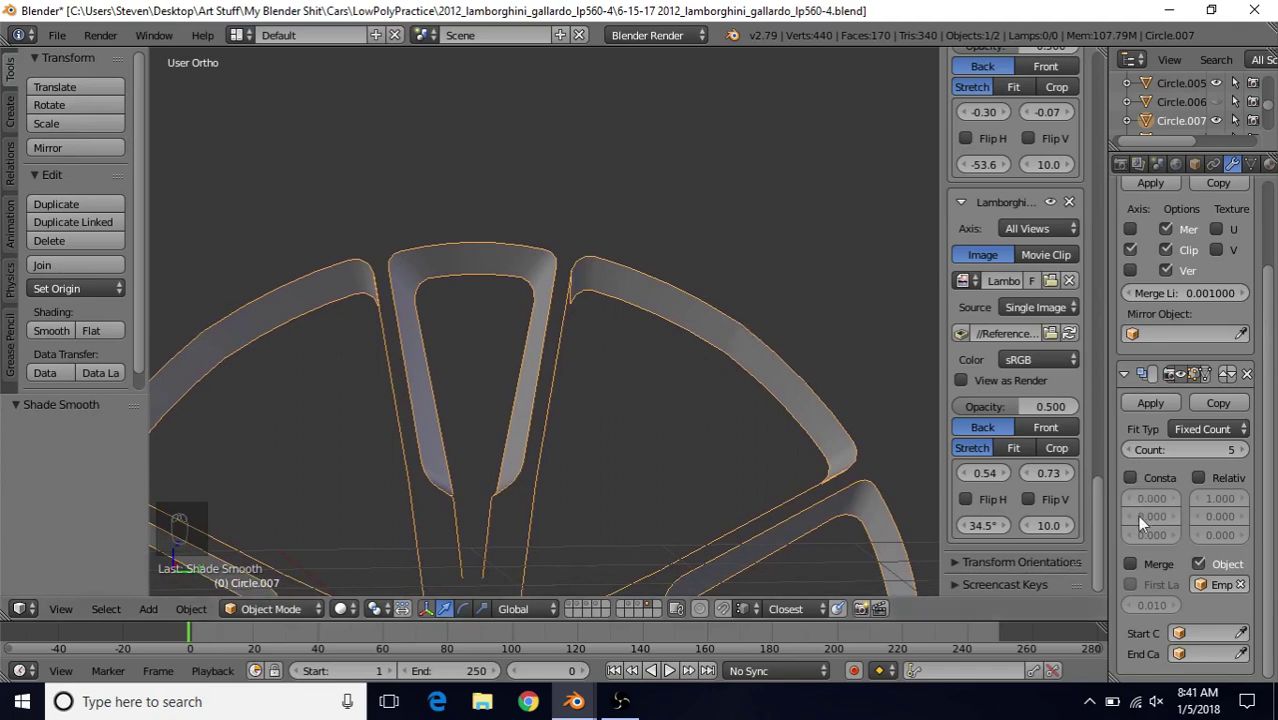
- Enable Merge and First Last in the spoke object's Array modifier
click(1129, 564)
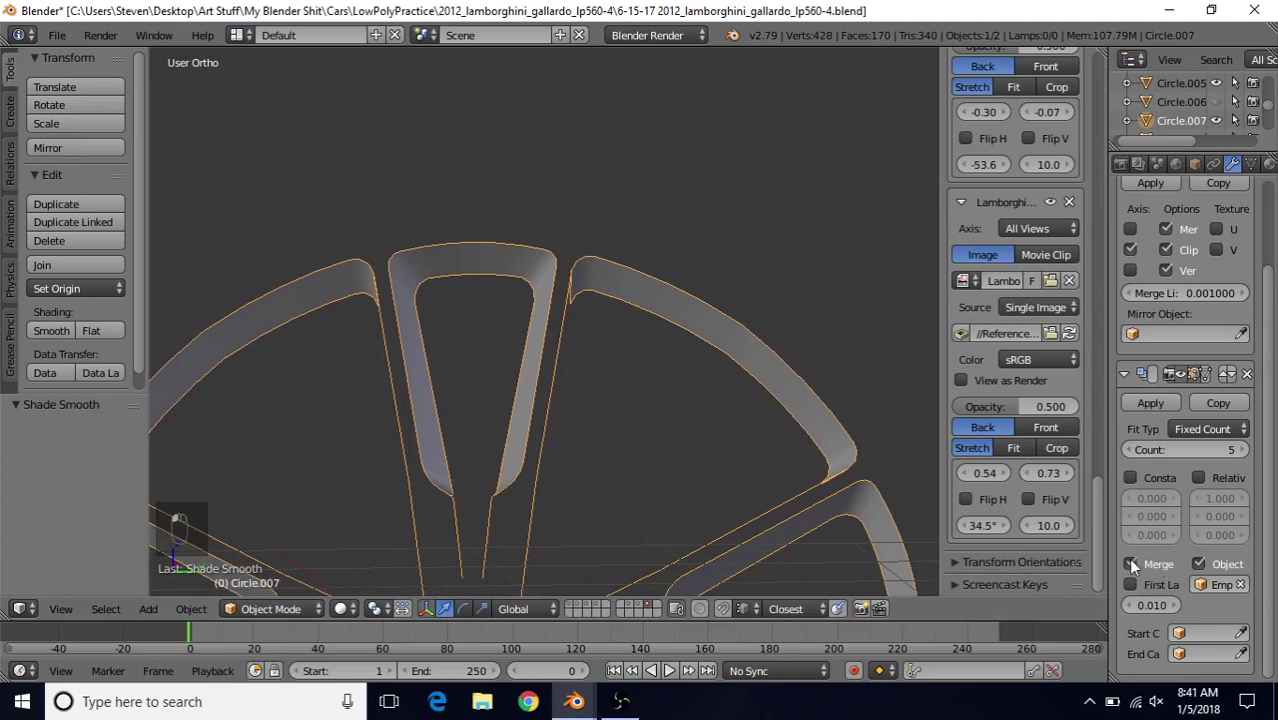
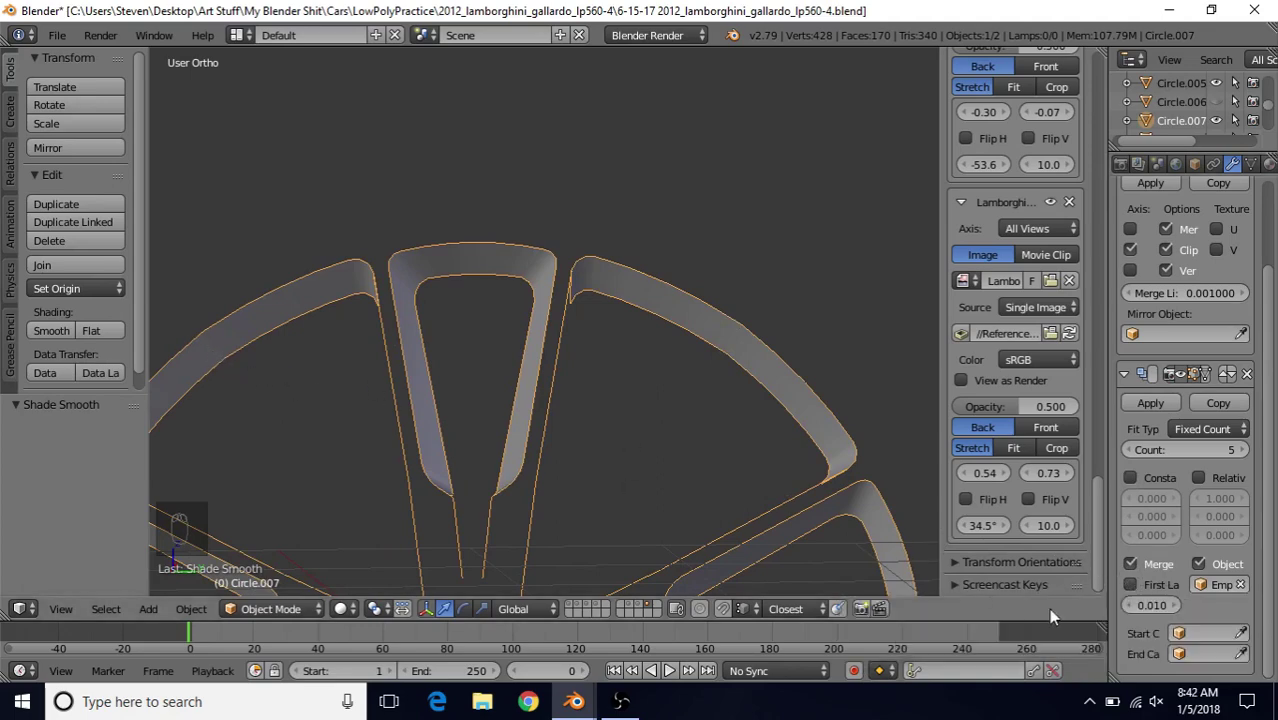
click(1129, 585)
scroll(519, 411, down, 3)
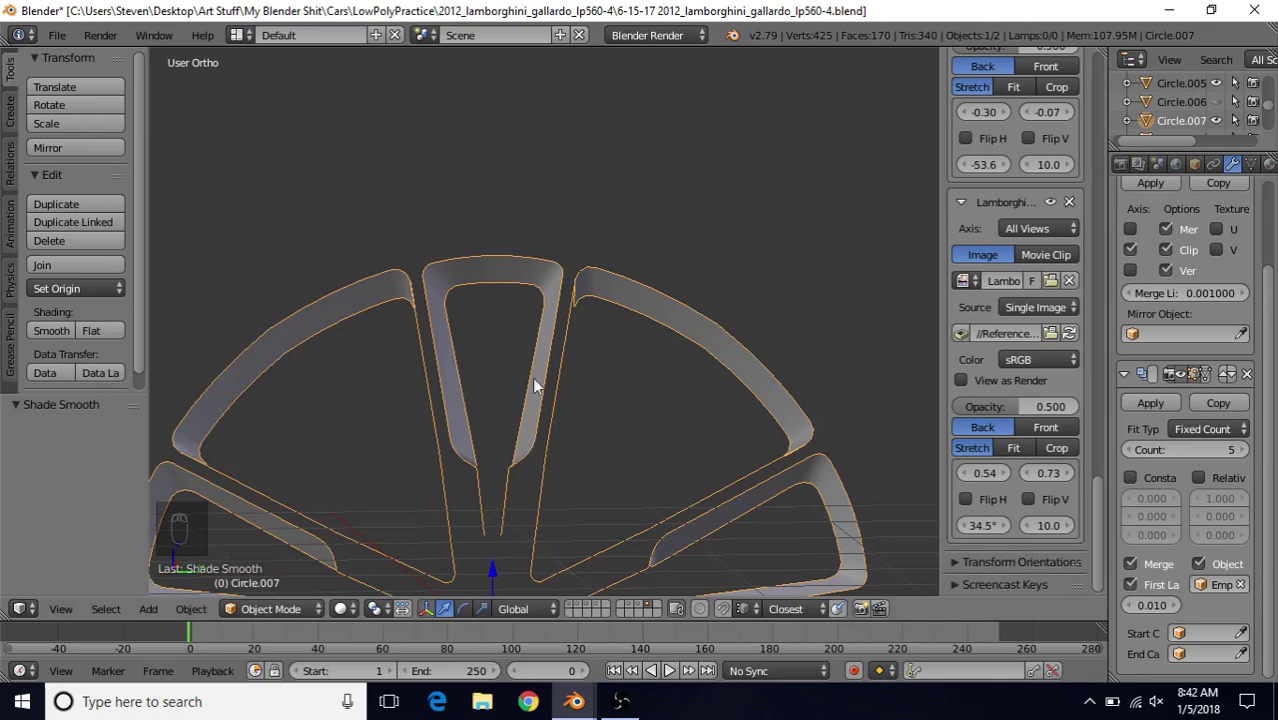
scroll(564, 355, up, 4)
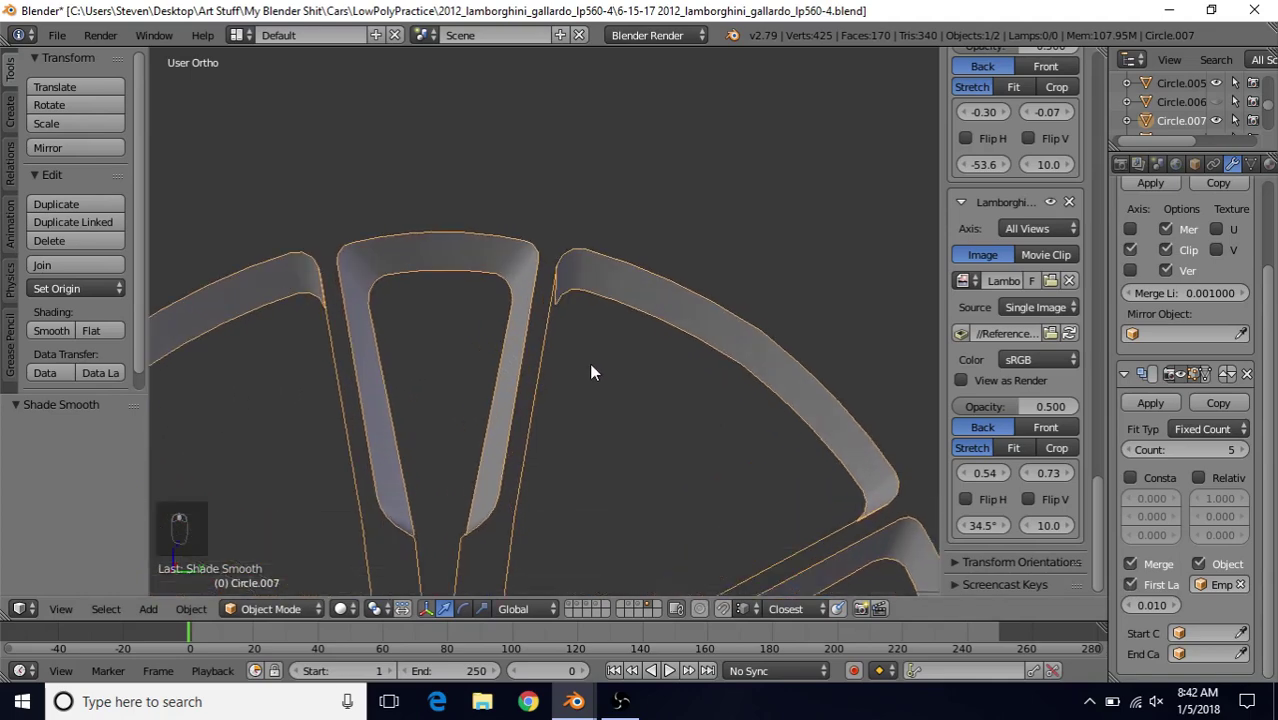
- Set the pivot point to 3D Cursor and enter Edit Mode on the spoke object
click(347, 609)
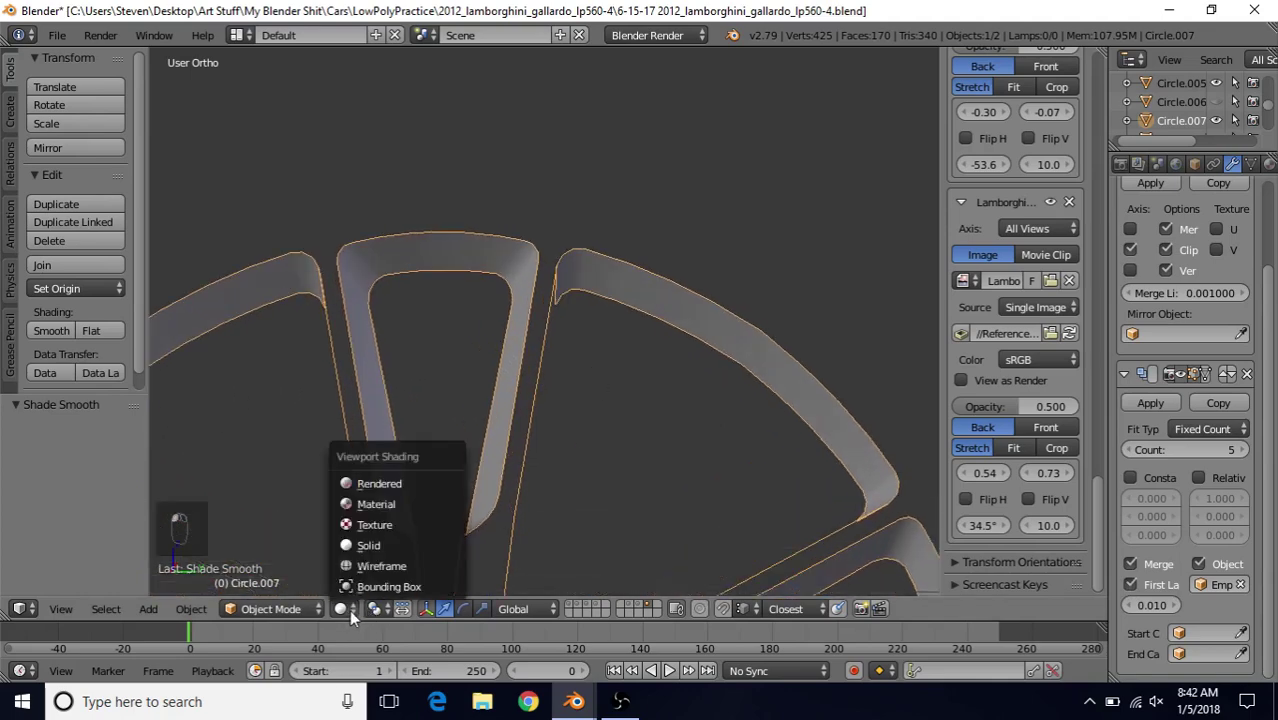
click(376, 608)
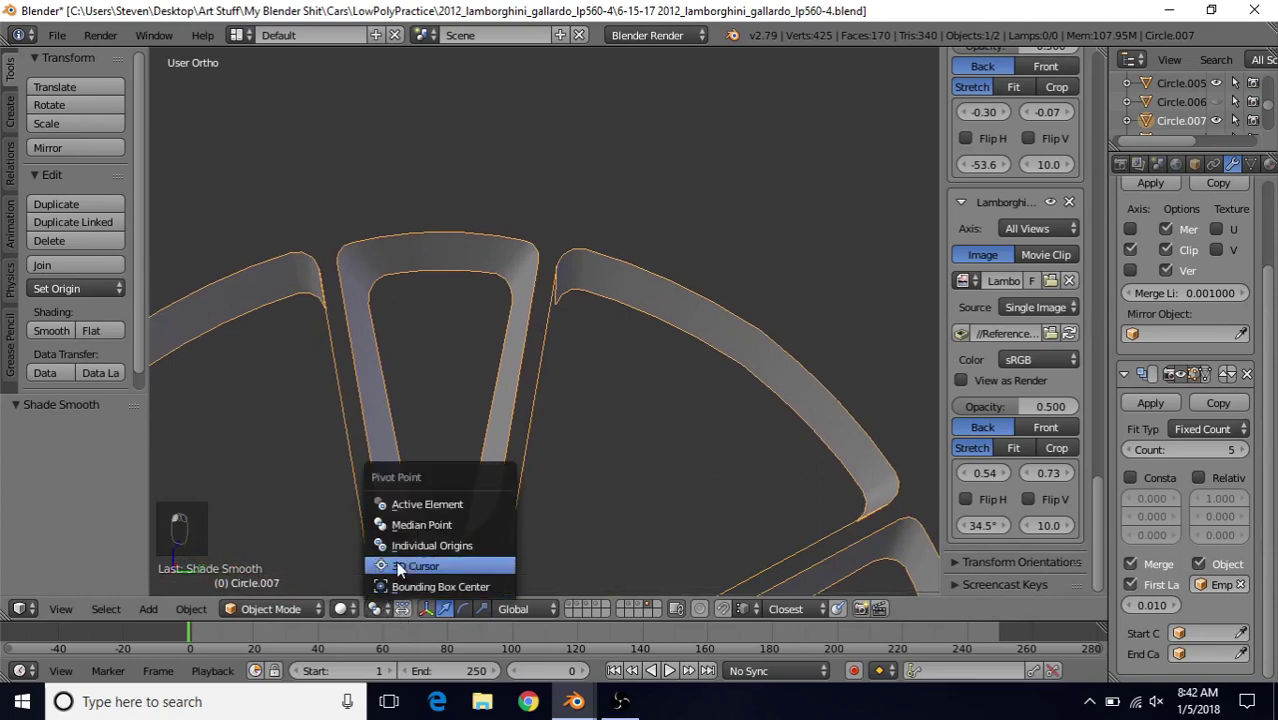
click(400, 567)
key(Tab)
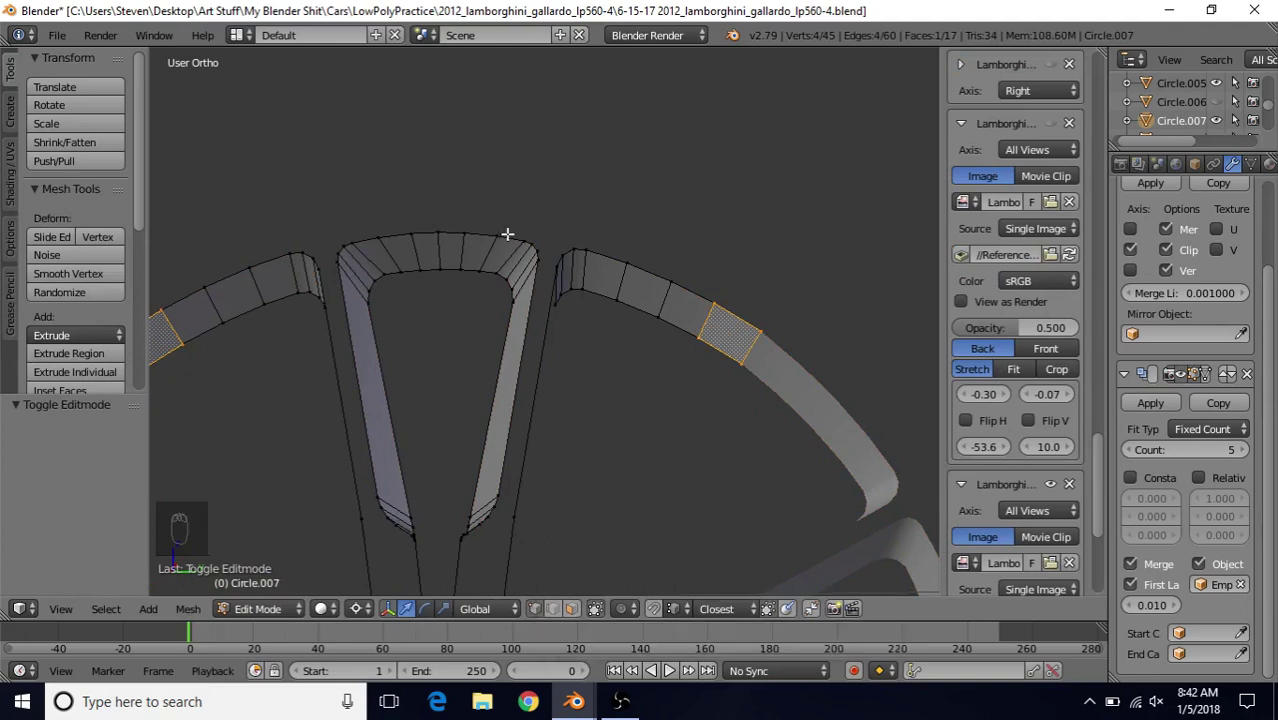
- Select the small opening's outer top edge path together with the large opening's outer rim arc, using shortest-path selection
right_click(441, 215)
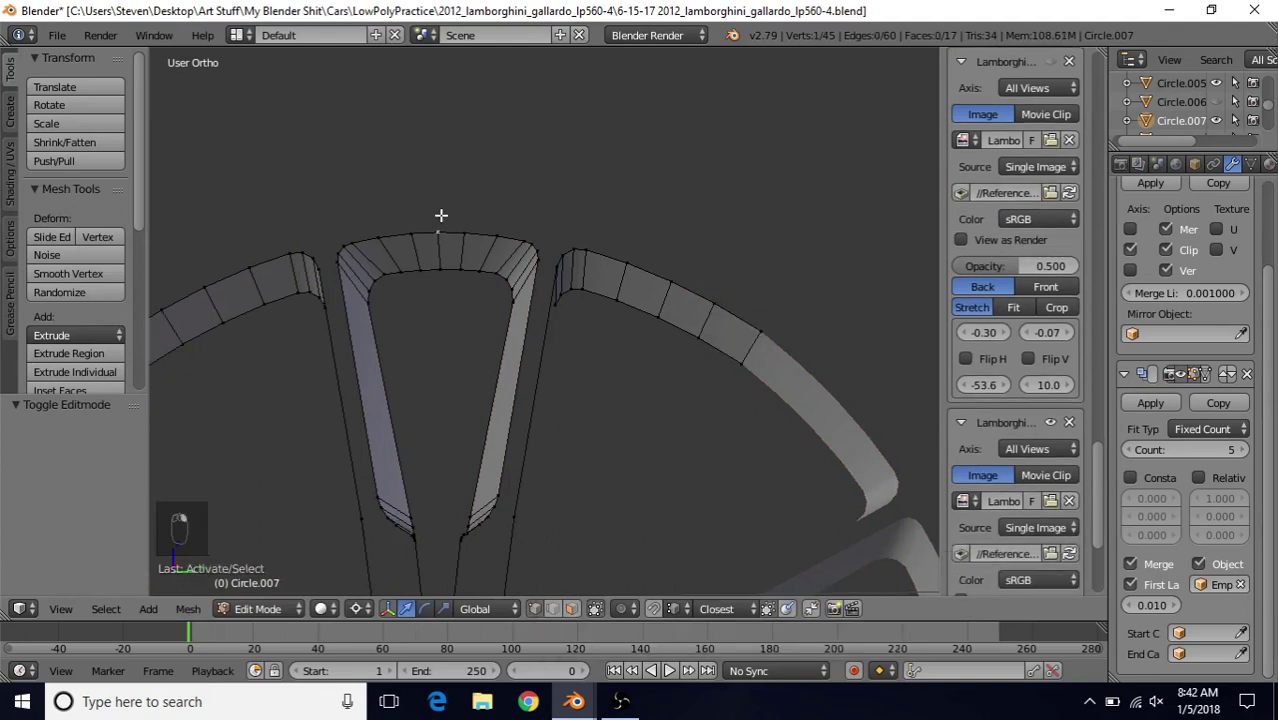
scroll(441, 215, up, 2)
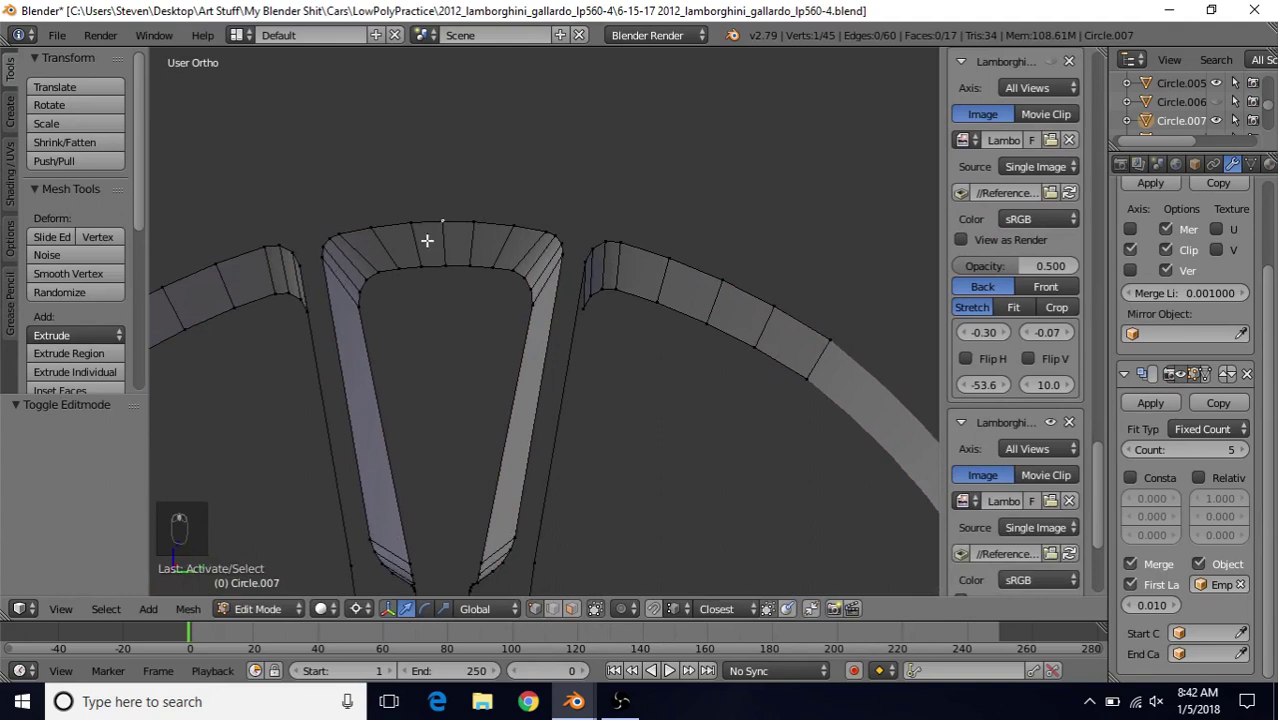
ctrl+right_click(541, 222)
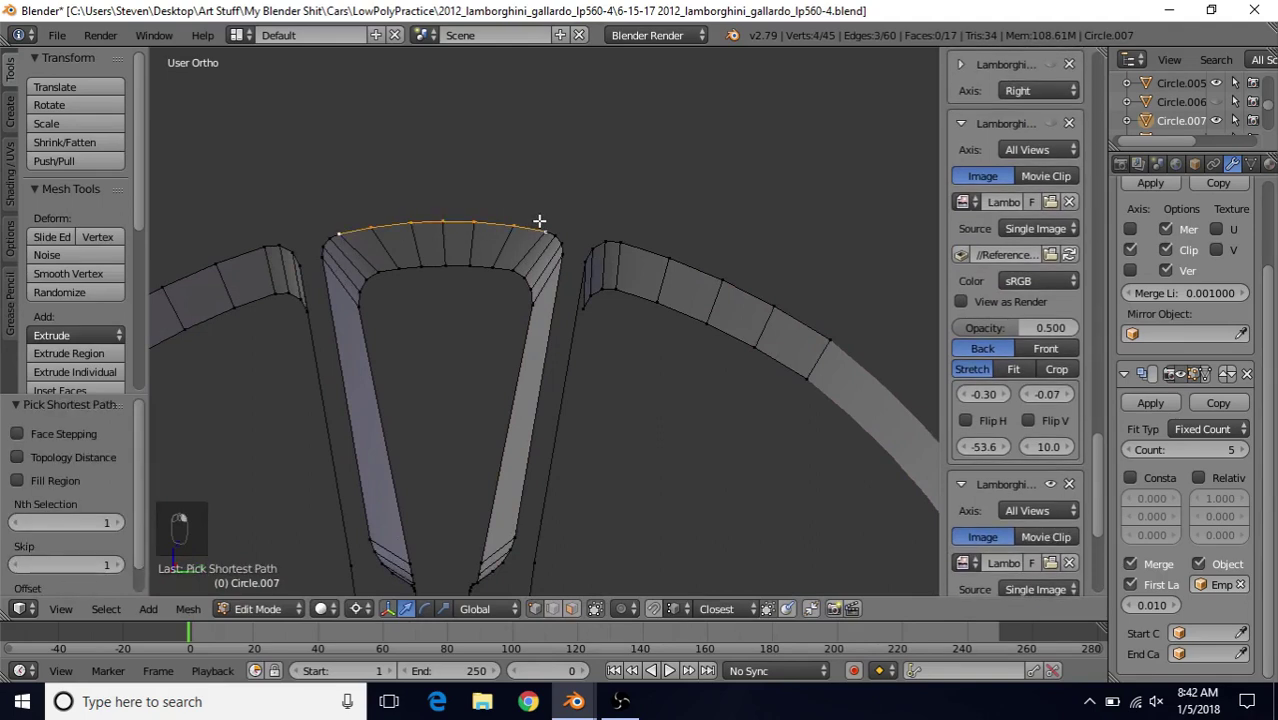
right_click(446, 218)
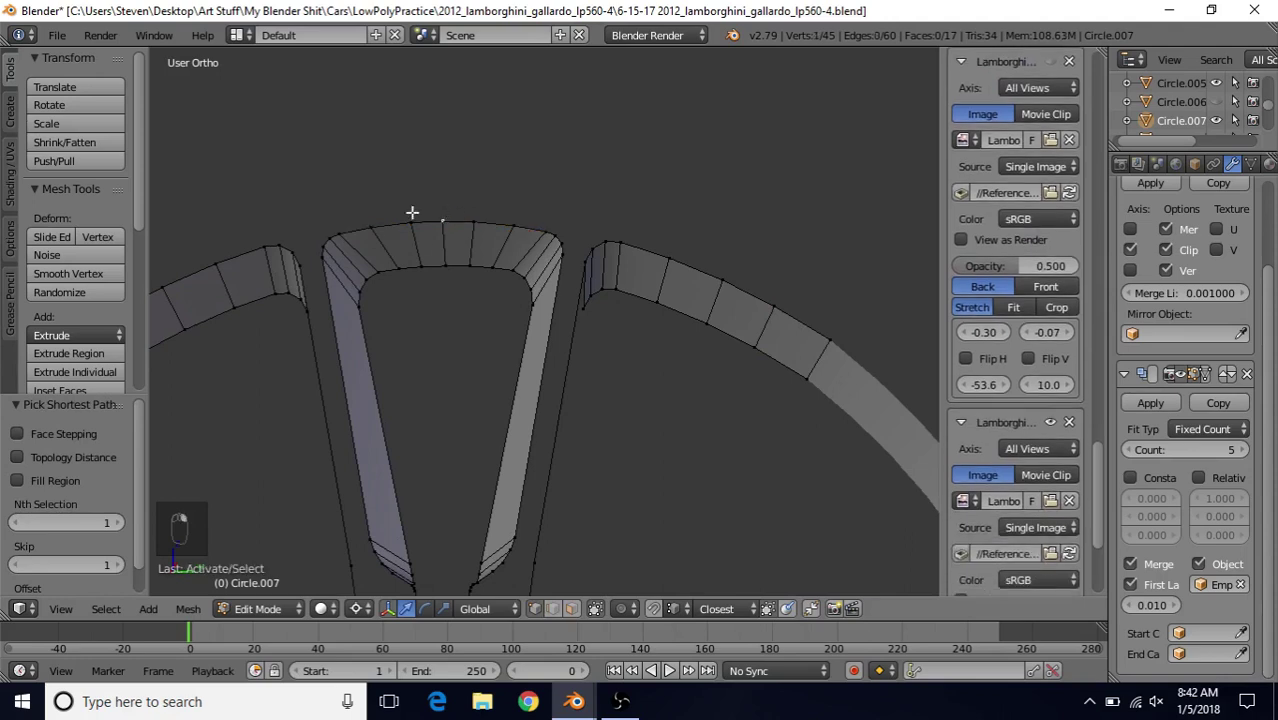
ctrl+right_click(545, 221)
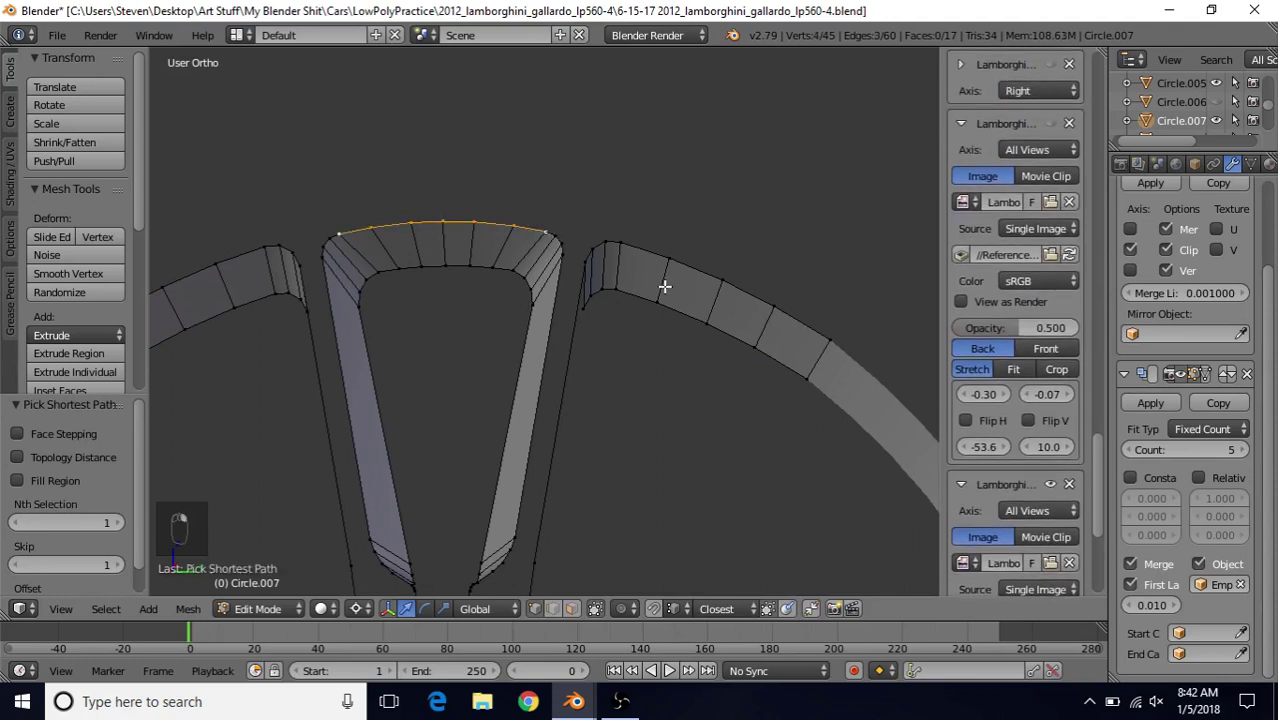
shift+middle_drag(665, 285, 525, 291)
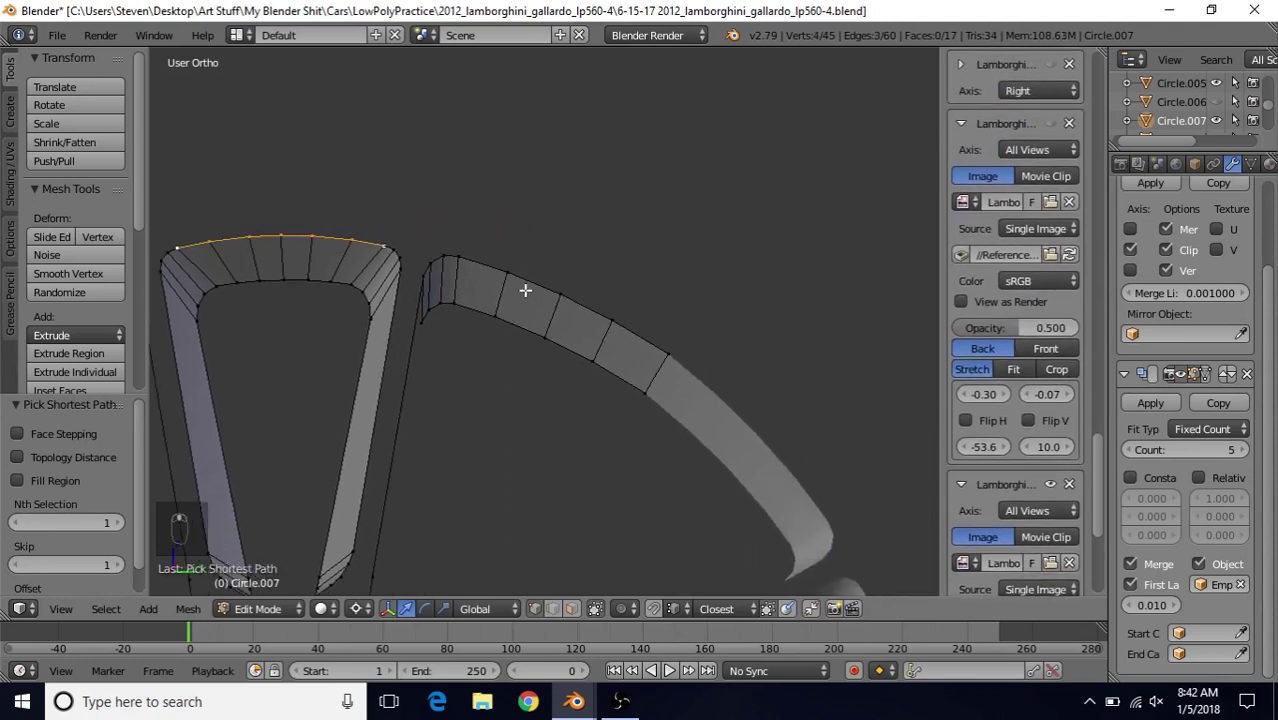
shift+right_click(465, 249)
ctrl+right_click(666, 343)
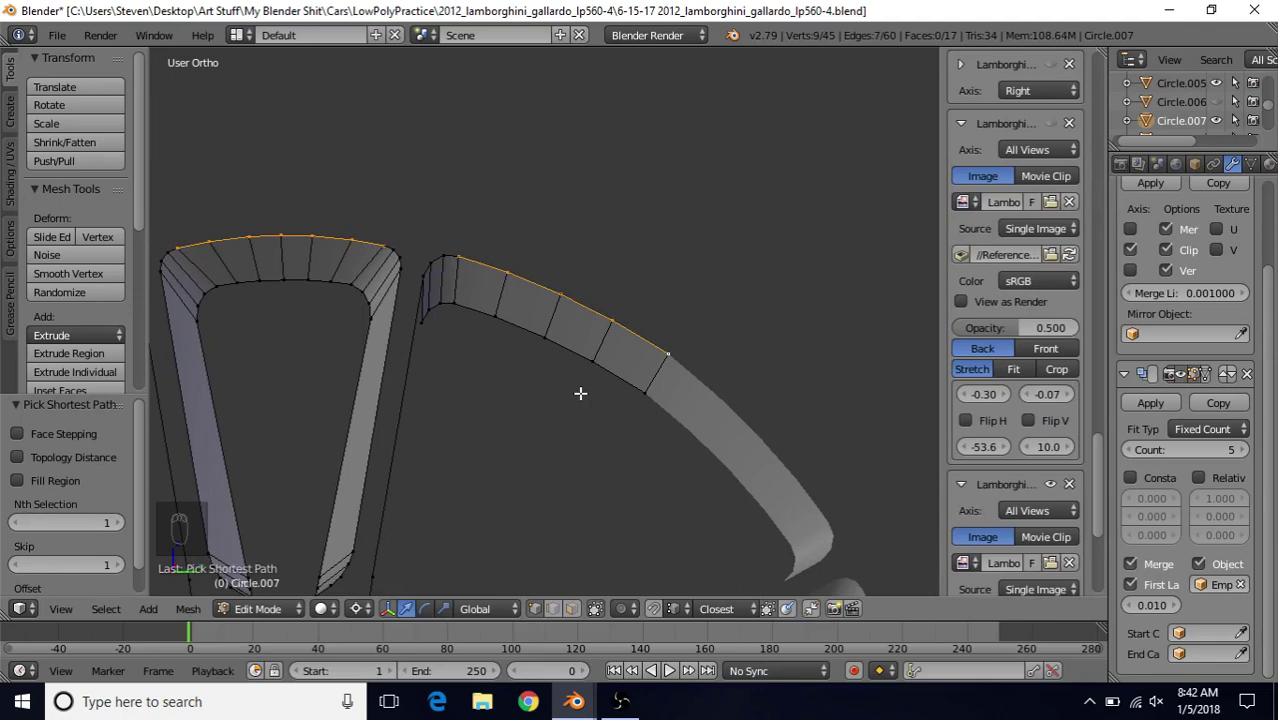
- In the right view, round the selected outer edges around the wheel center with To Sphere at factor 1
key(KP_3)
scroll(560, 370, down, 3)
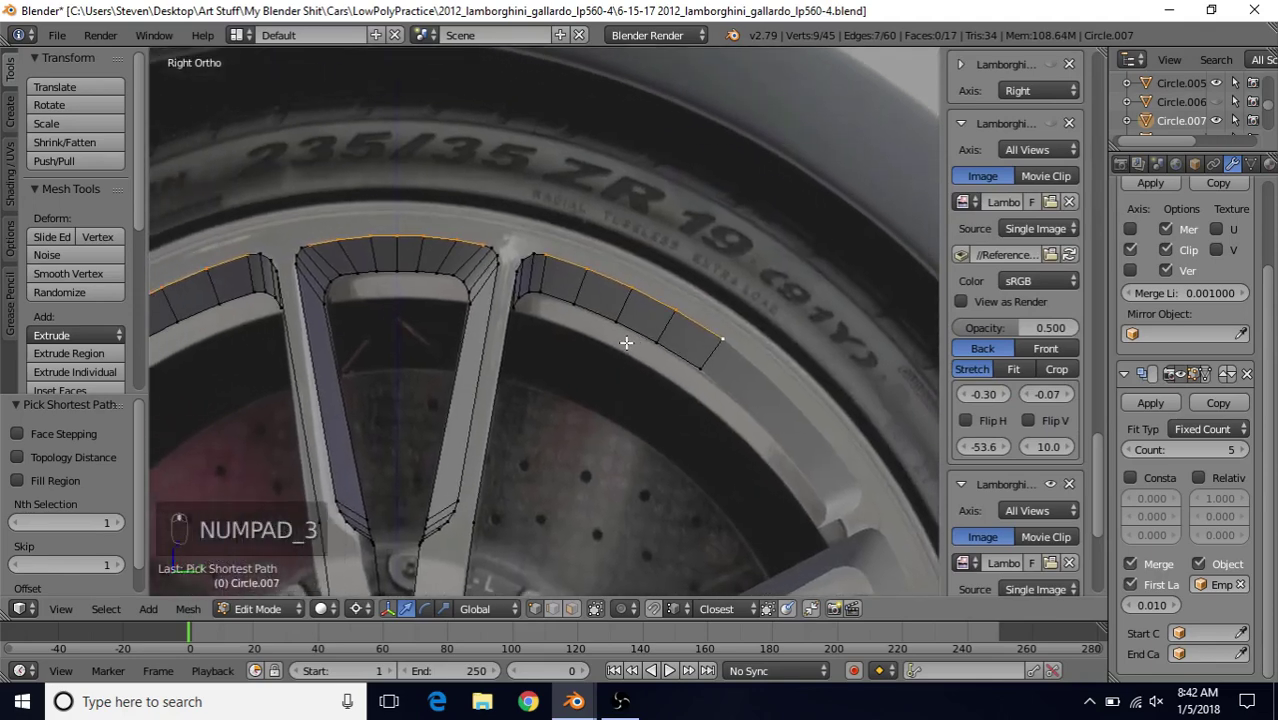
shift+middle_drag(626, 343, 679, 360)
scroll(679, 360, up, 1)
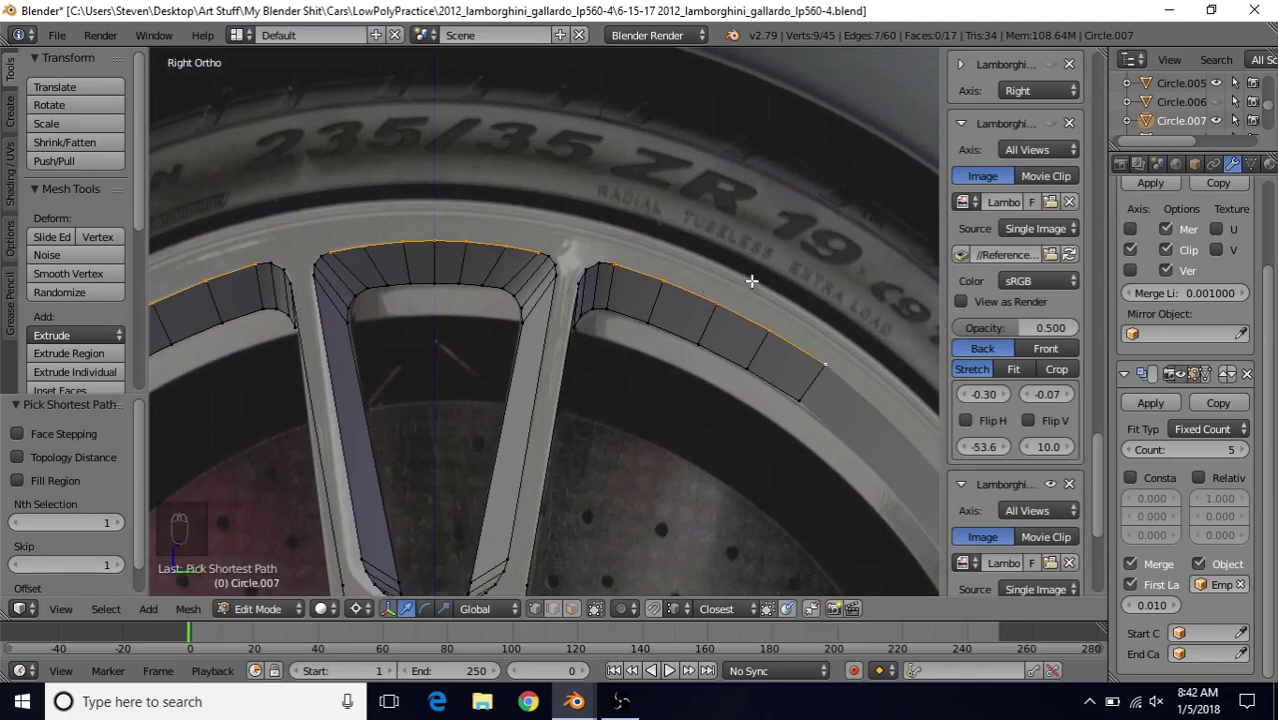
key(alt+shift+s)
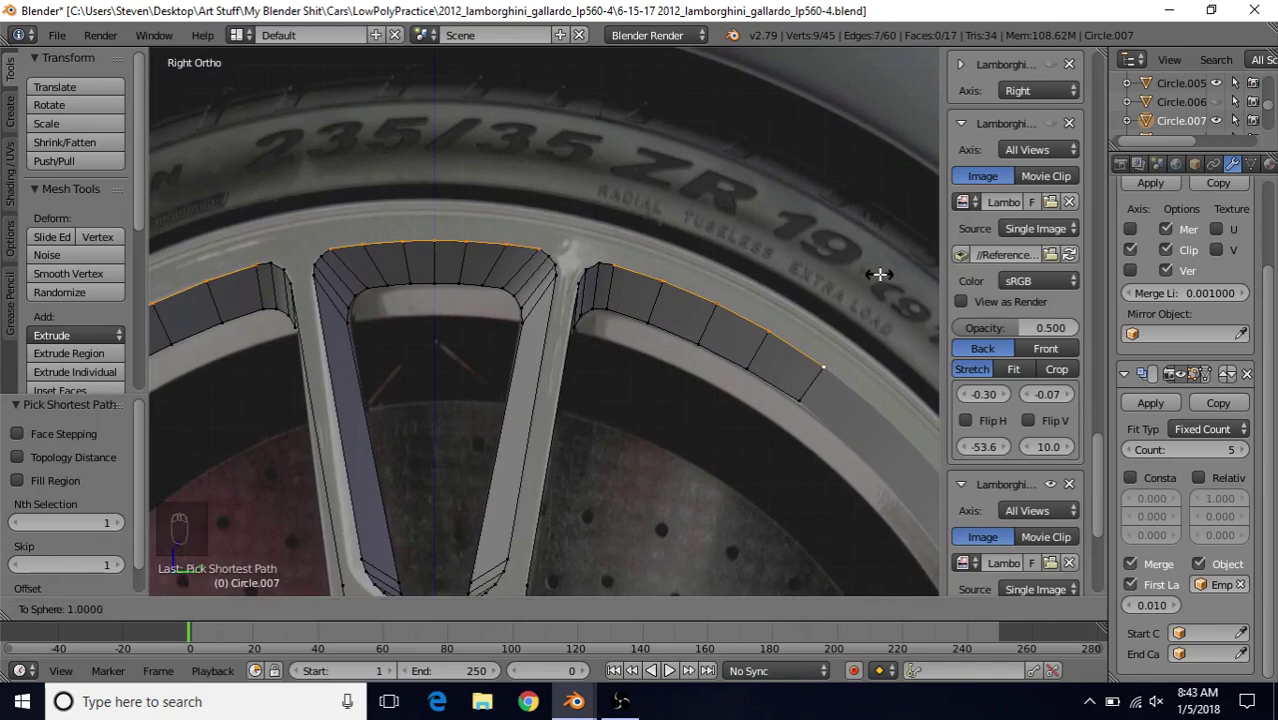
click(880, 274)
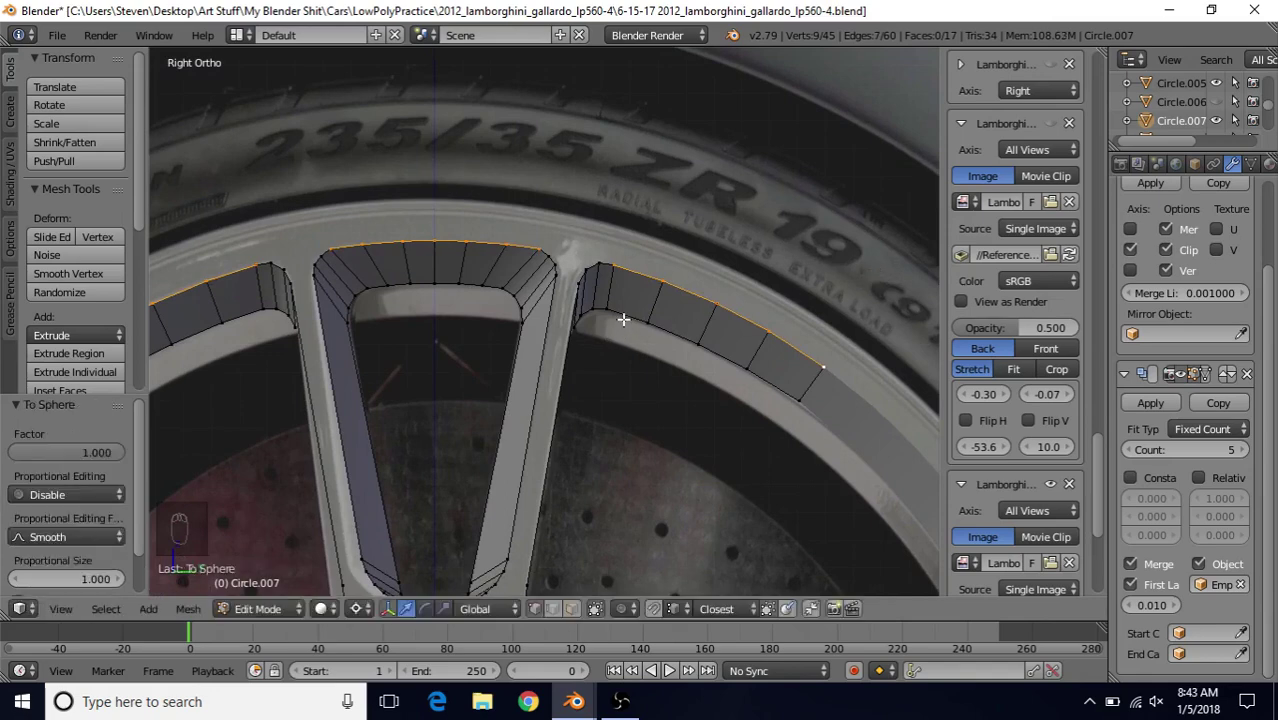
shift+middle_drag(617, 326, 626, 307)
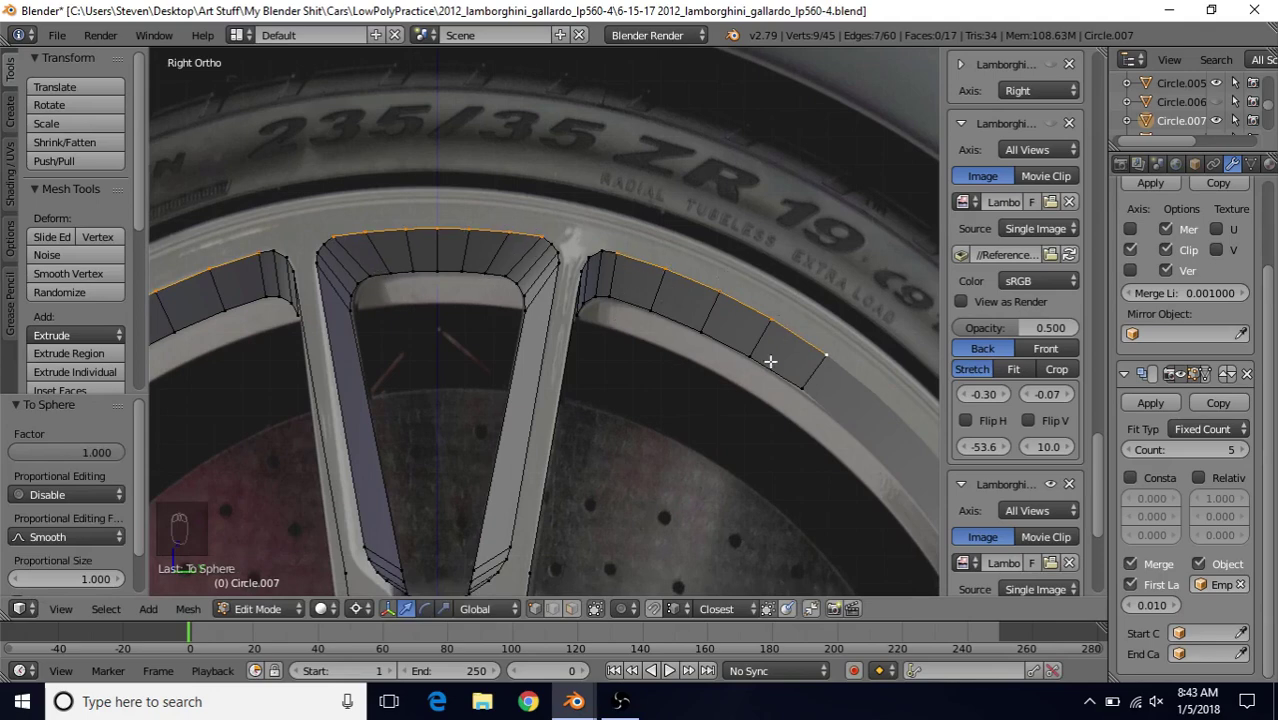
- Select the inner top edges of the small and large openings, apply To Sphere at factor 1, and deselect everything
click(370, 276)
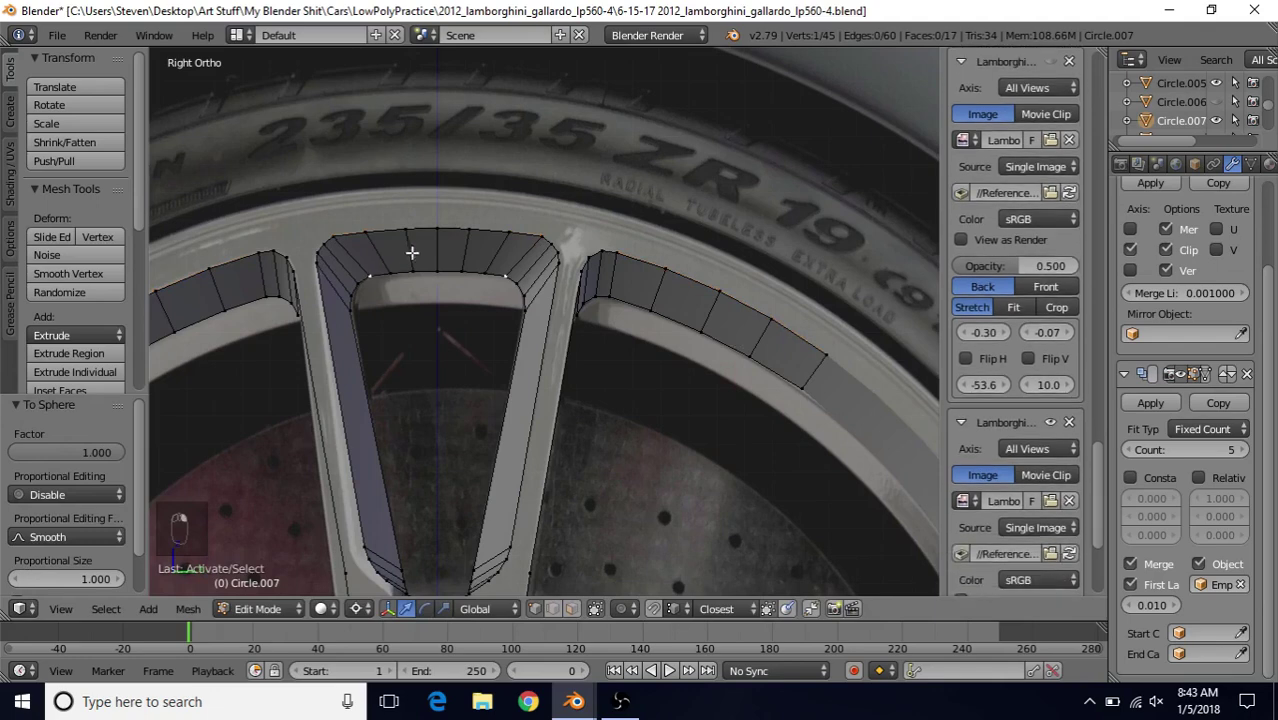
ctrl+right_click(437, 277)
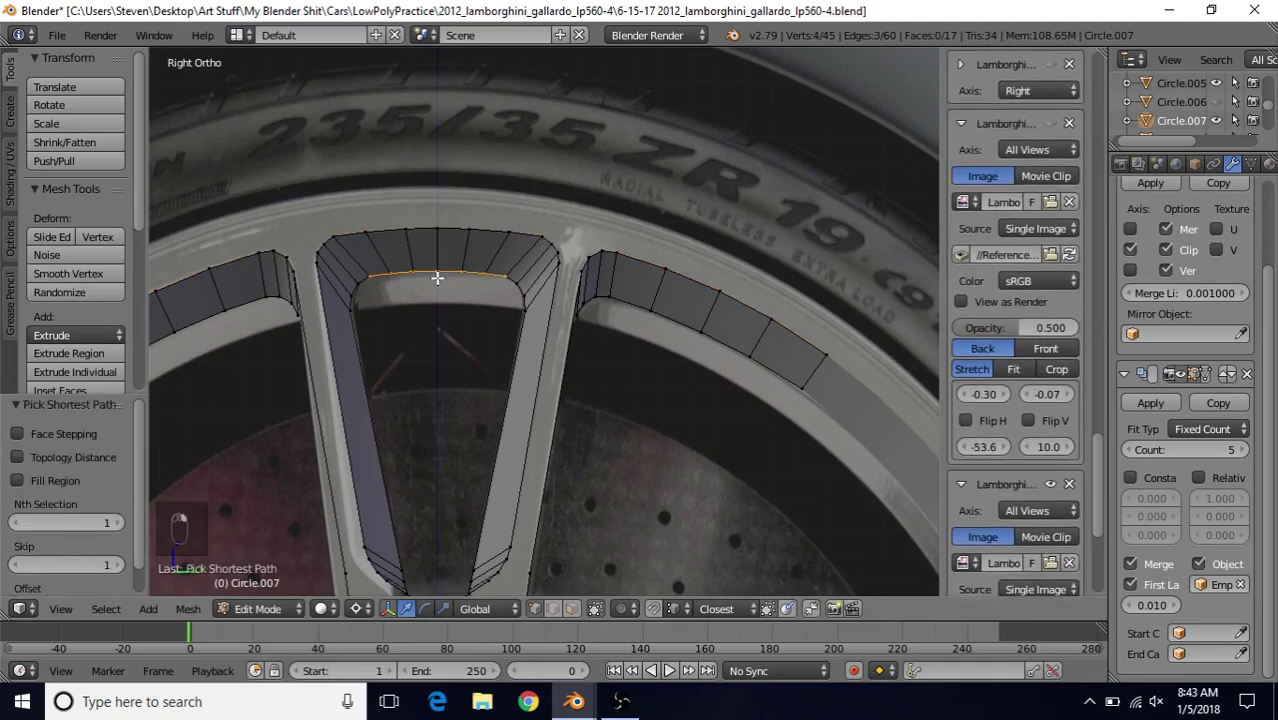
shift+right_click(616, 298)
ctrl+right_click(801, 392)
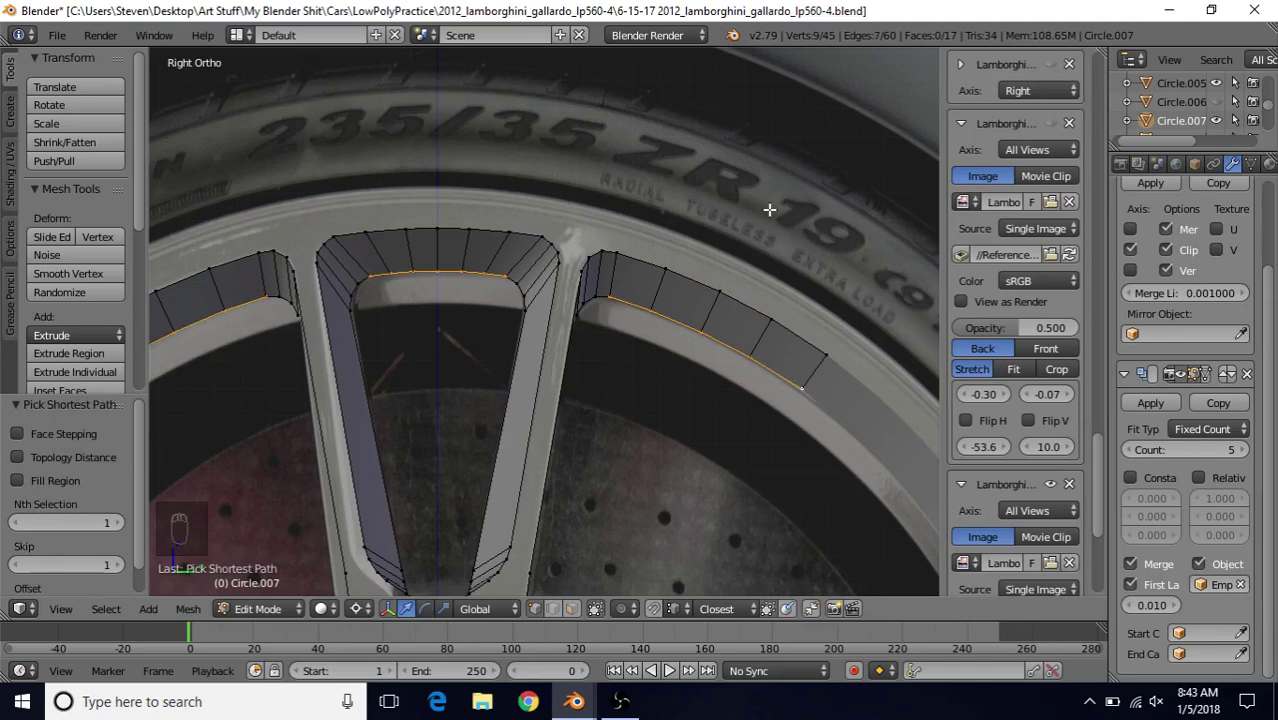
key(alt+shift+s)
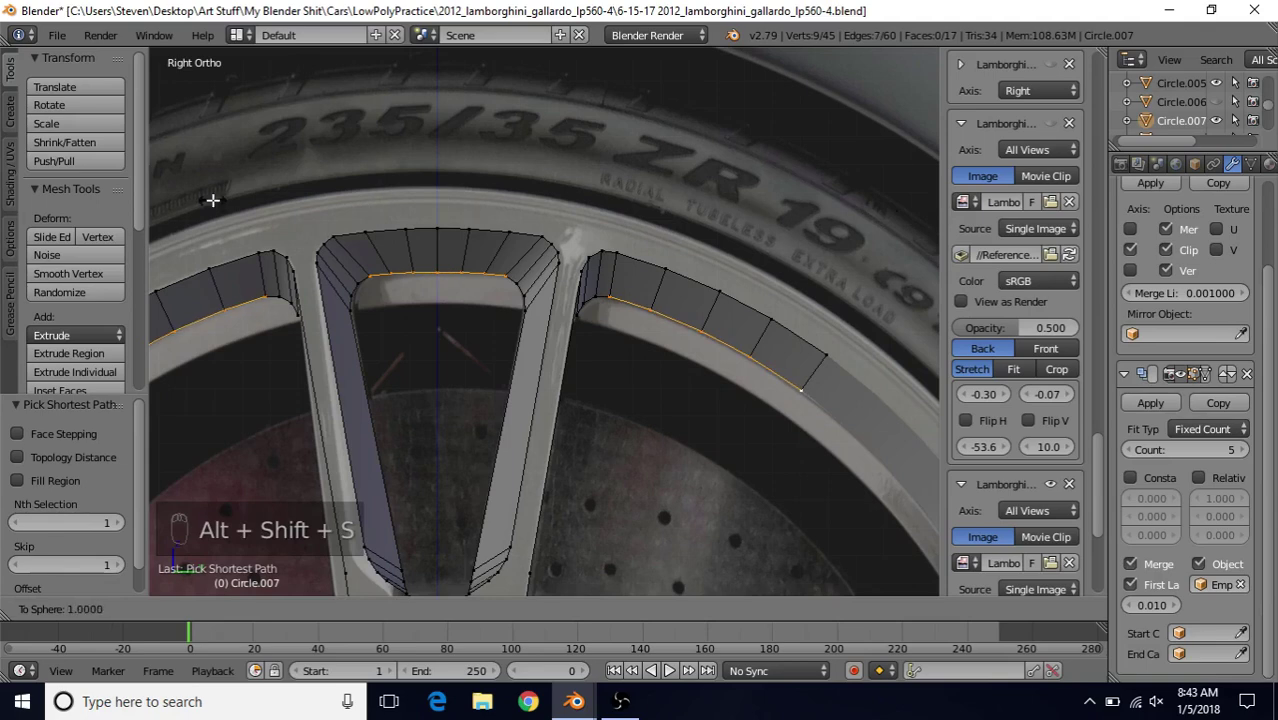
click(555, 230)
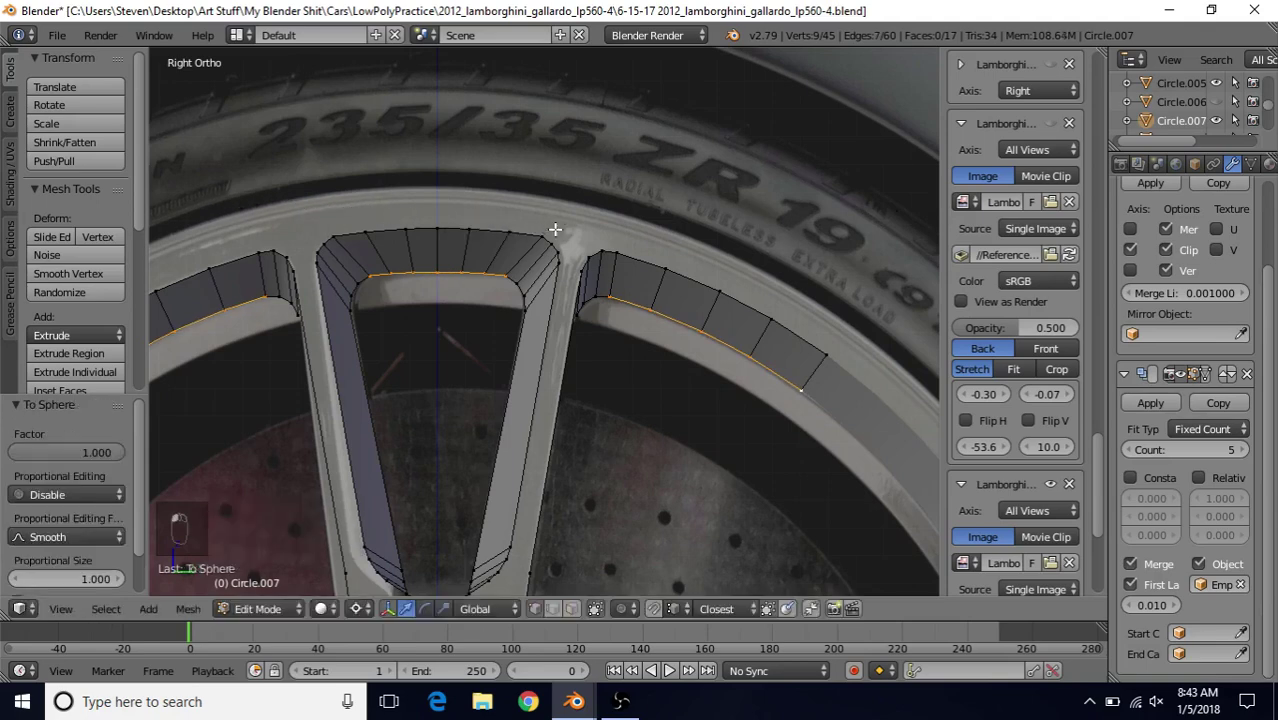
shift+middle_drag(537, 321, 530, 335)
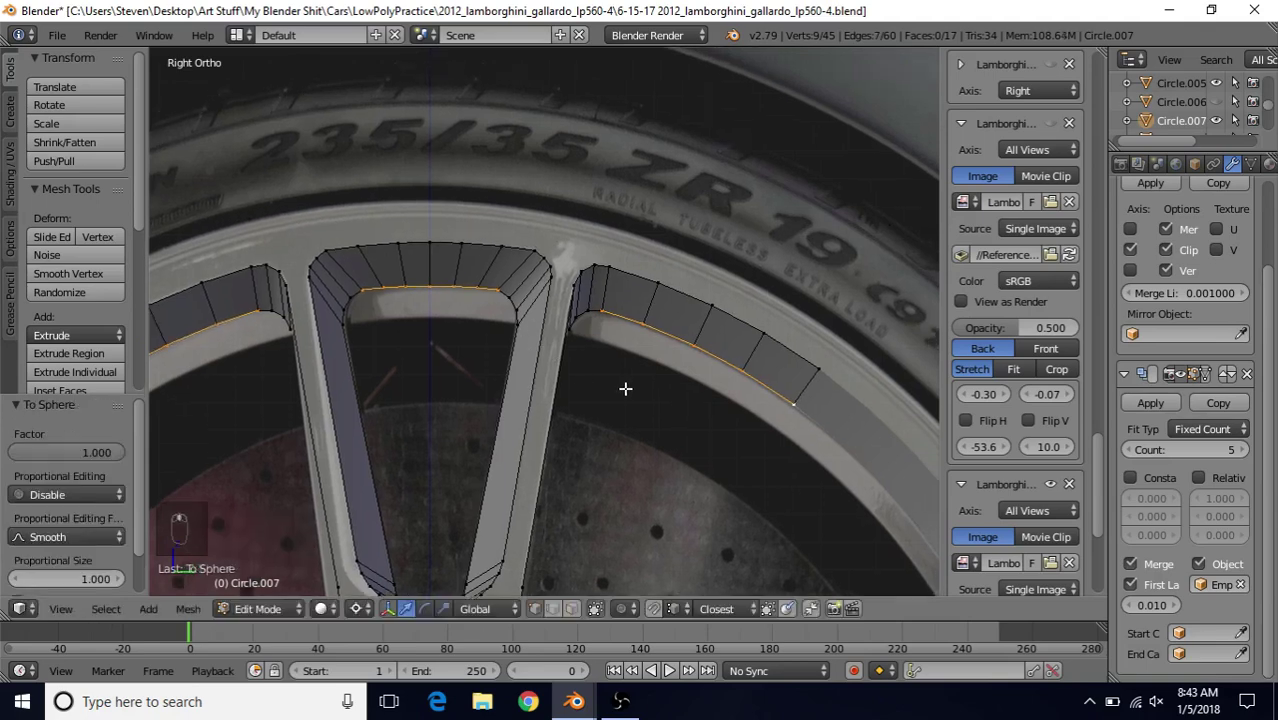
key(a)
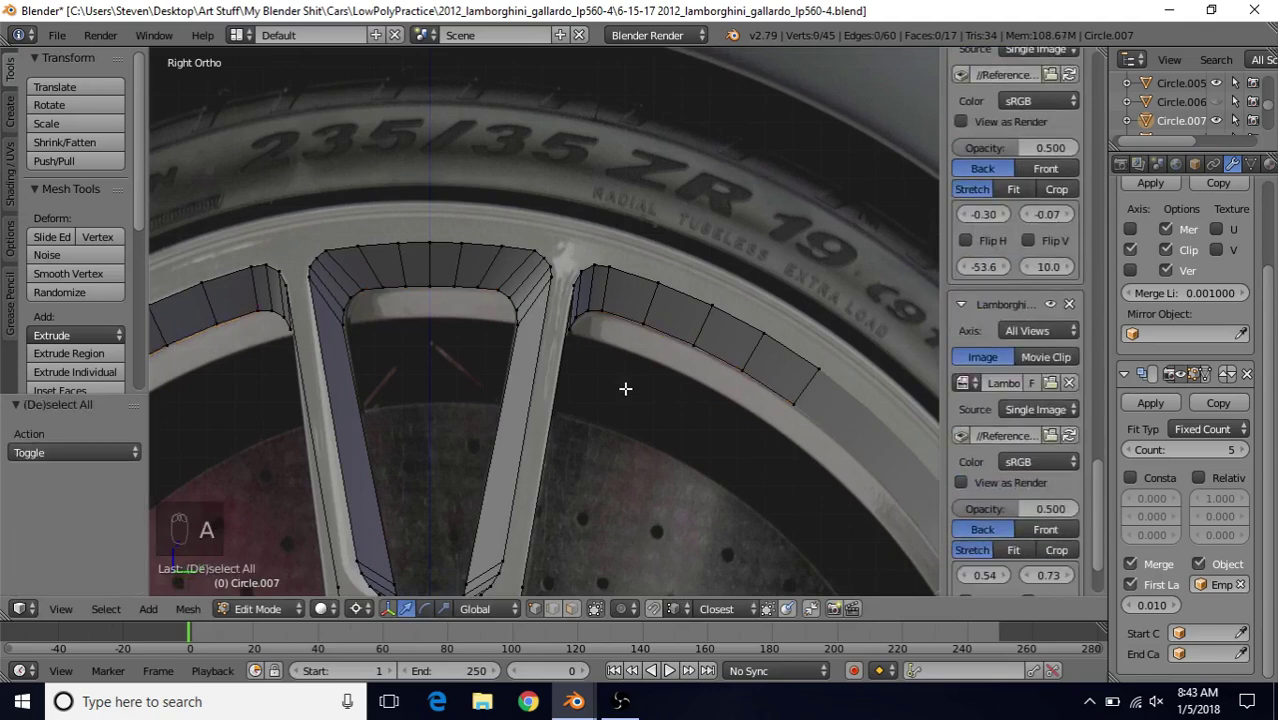
- Compare the rounded rim arcs with the wheel reference photo in Object Mode, and return to Edit Mode
key(Tab)
scroll(620, 378, down, 1)
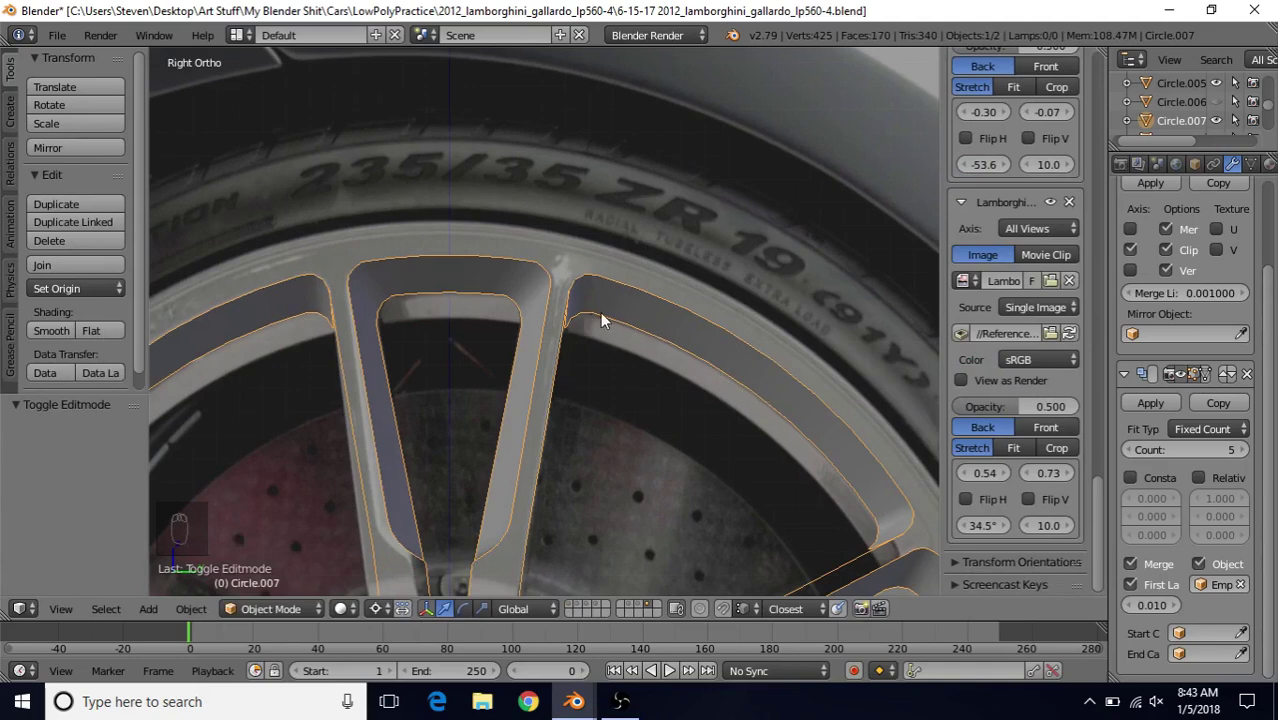
shift+middle_drag(418, 310, 493, 221)
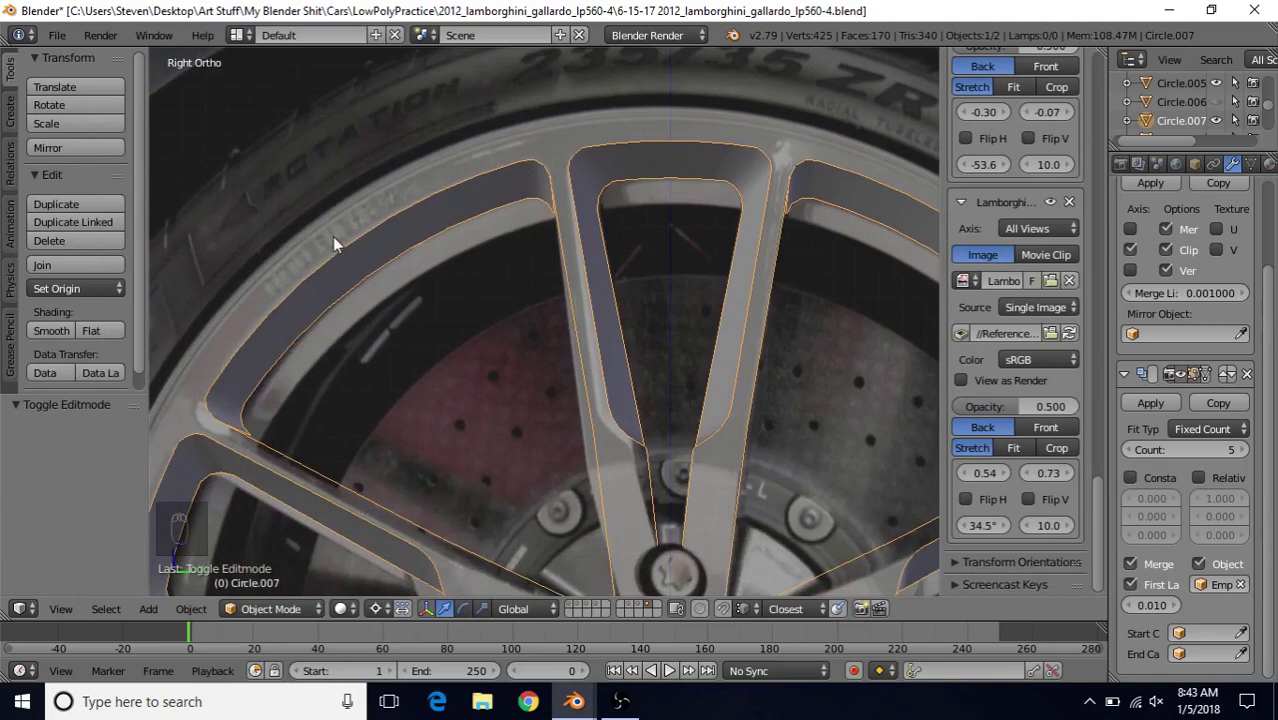
scroll(447, 356, down, 1)
shift+middle_drag(648, 314, 516, 377)
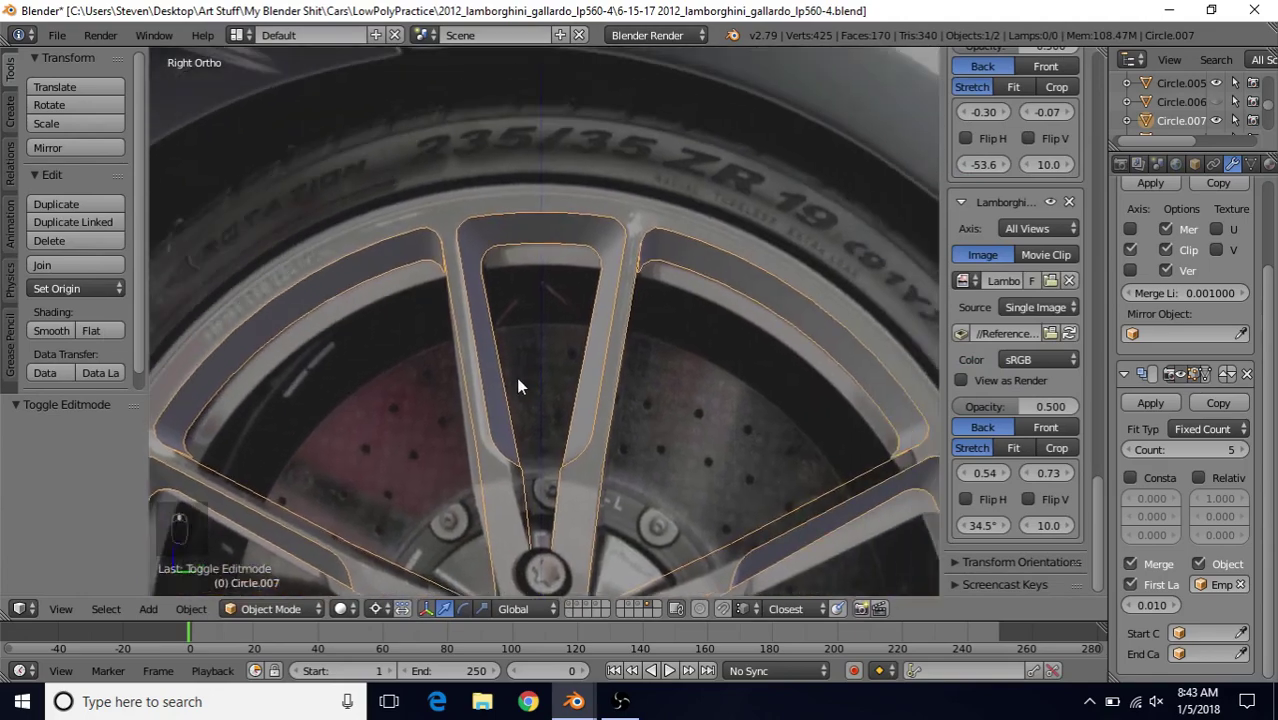
scroll(516, 377, up, 1)
key(Tab)
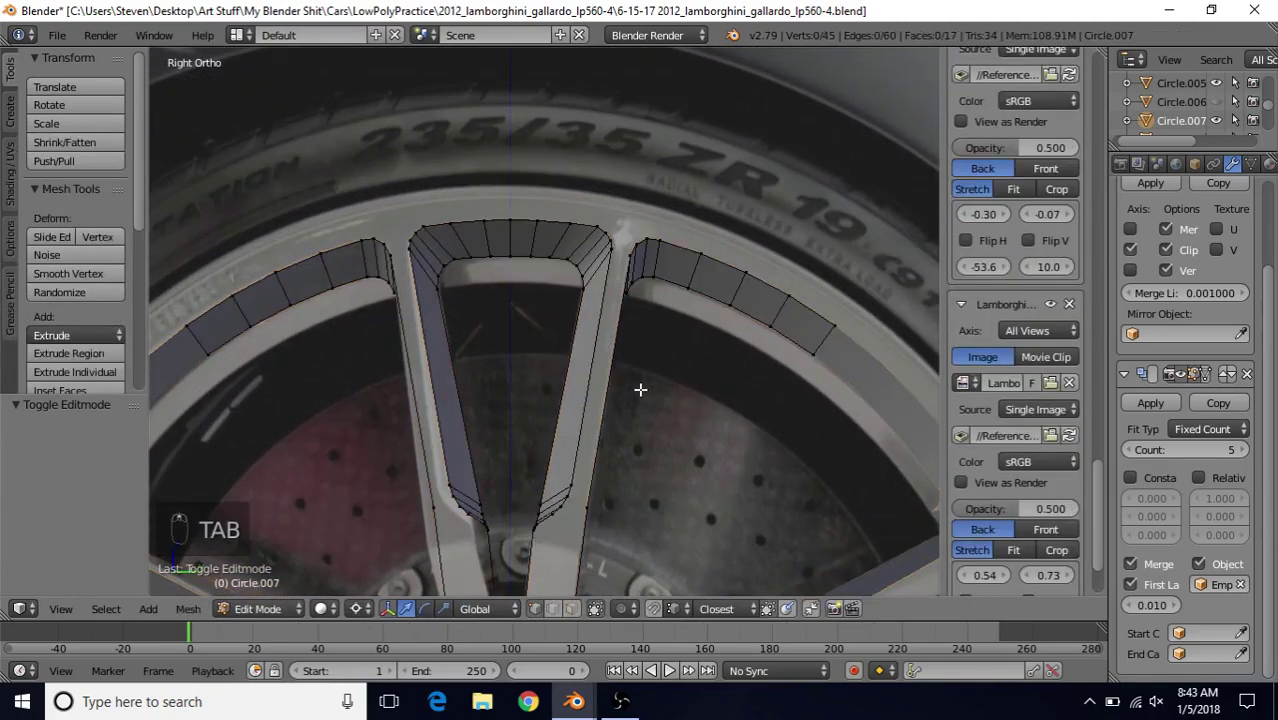
- Select the short edge just below the small opening's lower bevel corner and extrude it in place
shift+middle_drag(655, 384, 562, 379)
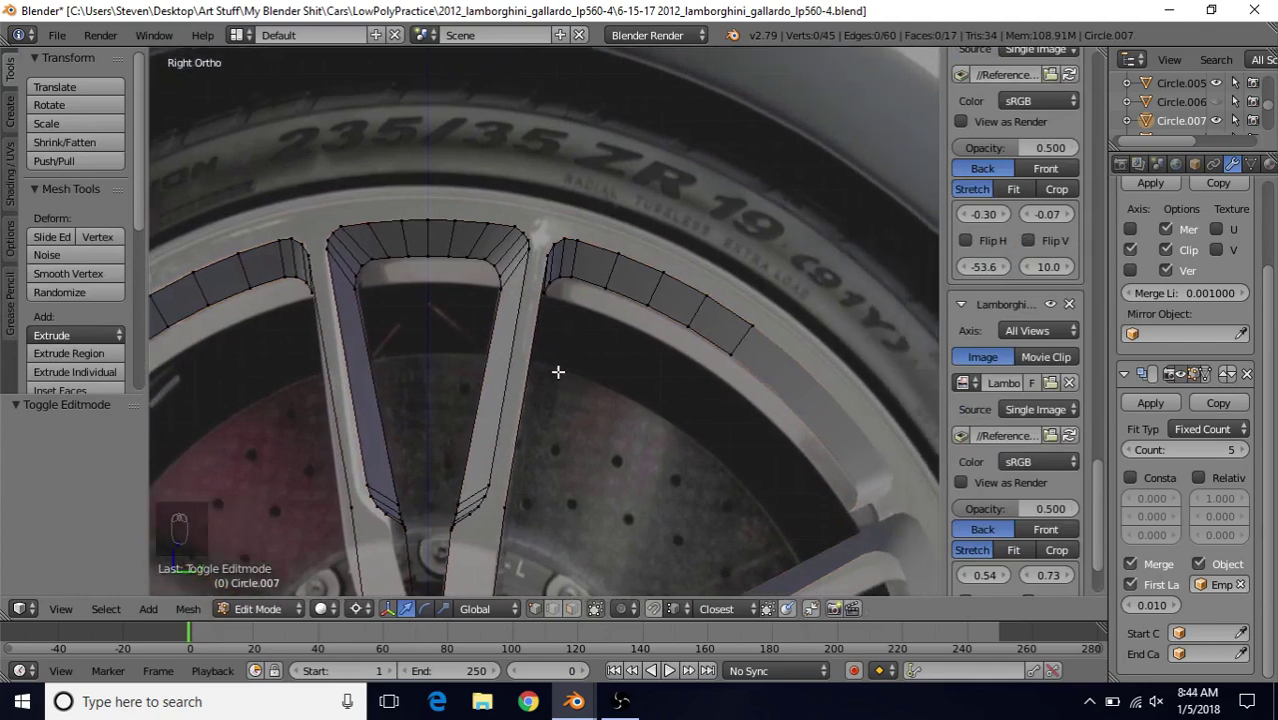
shift+middle_drag(520, 404, 561, 390)
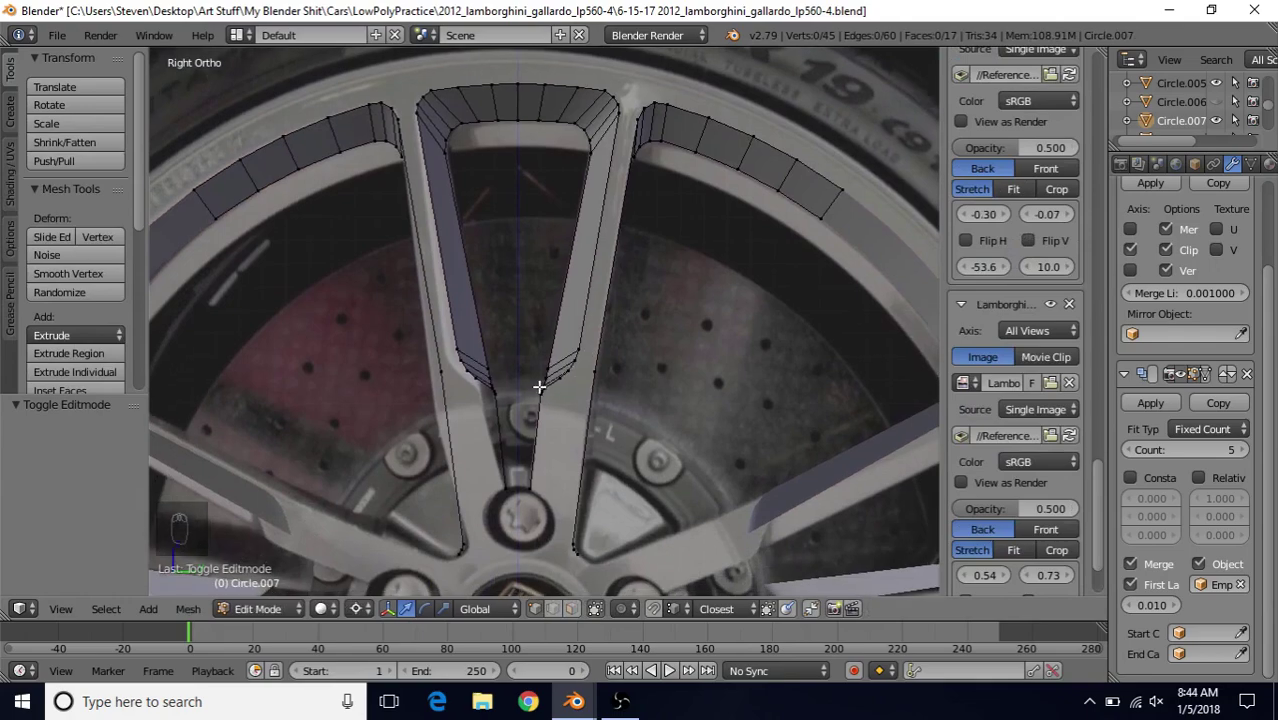
right_click(539, 360)
key(KP_Decimal)
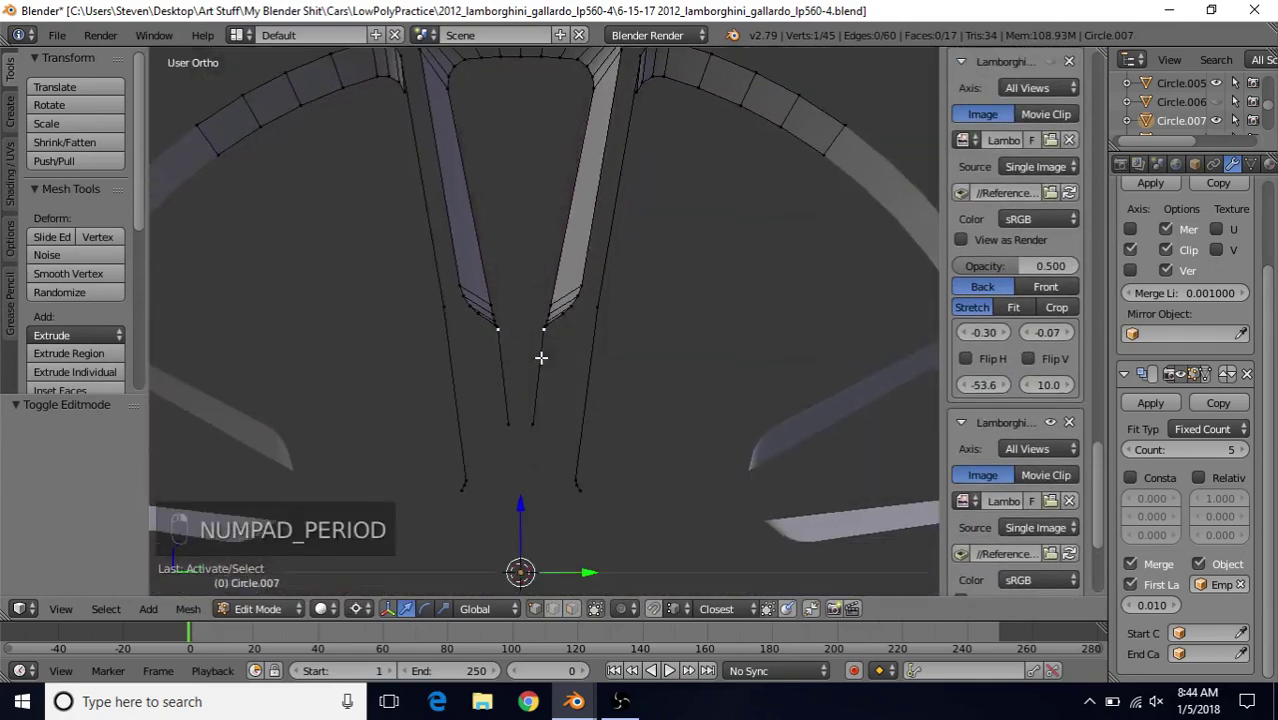
scroll(539, 357, down, 3)
scroll(539, 362, up, 2)
middle_drag(540, 367, 563, 421)
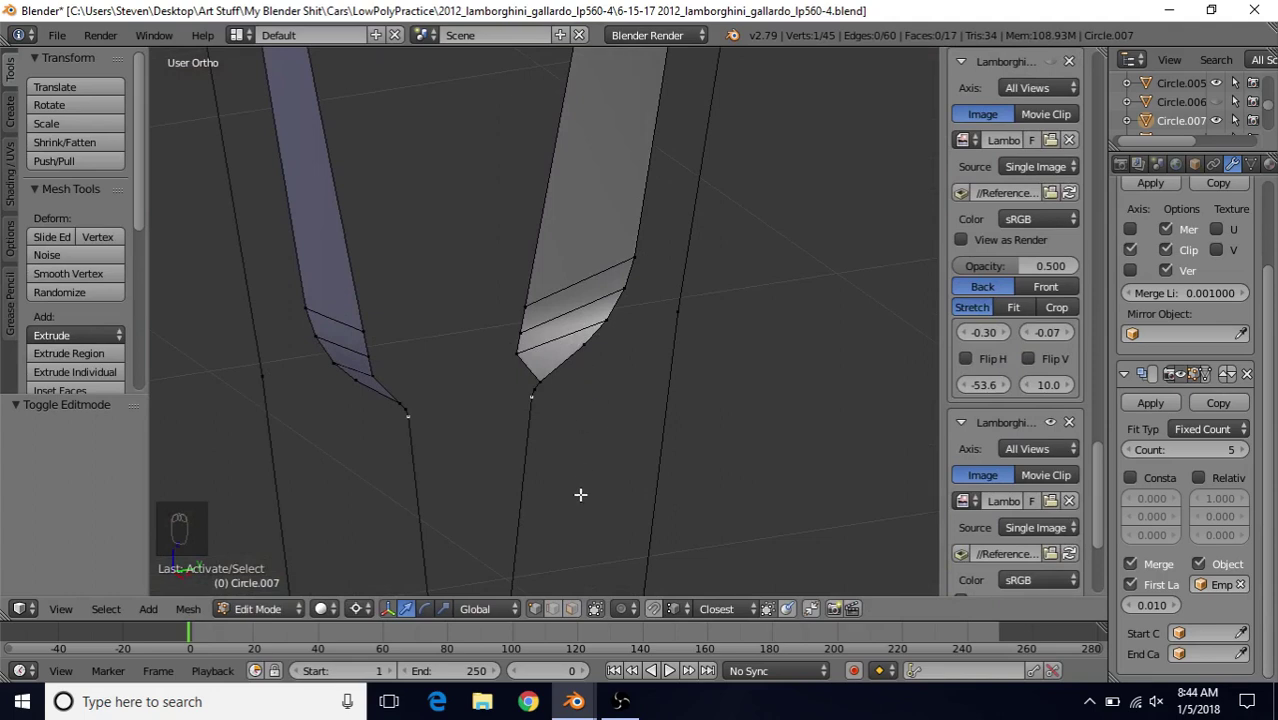
middle_drag(575, 426, 575, 406)
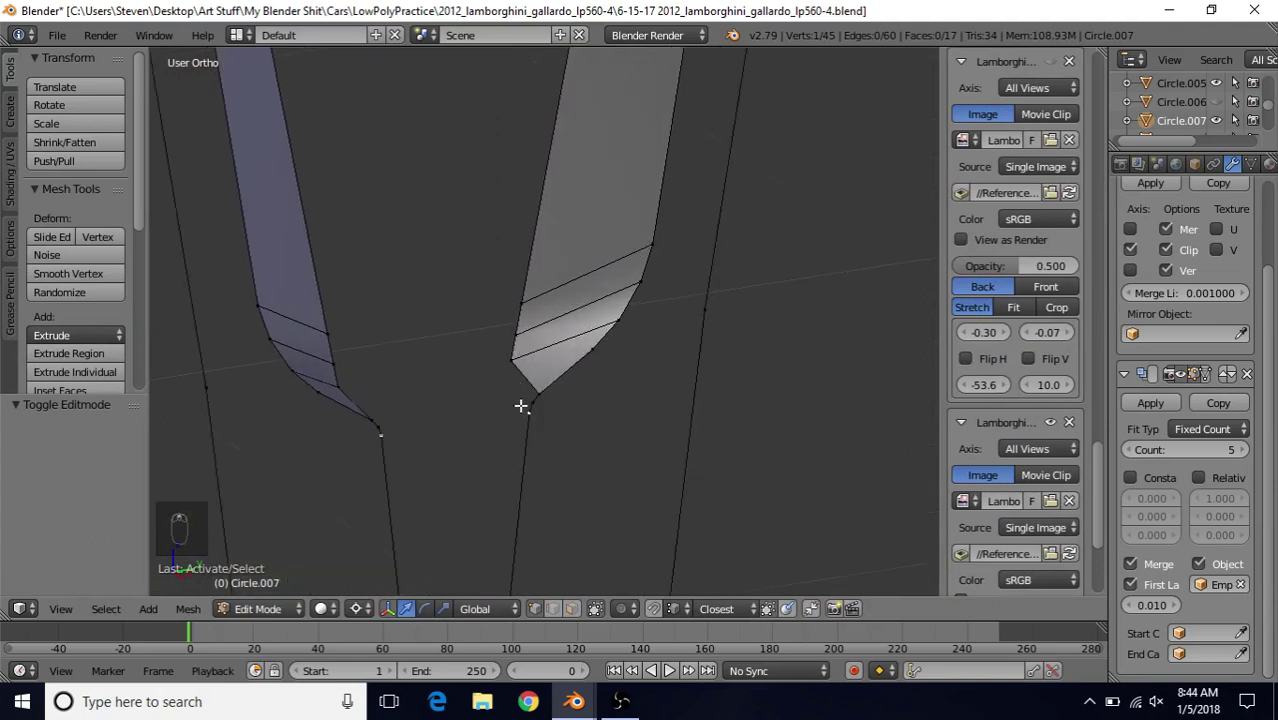
shift+right_click(529, 404)
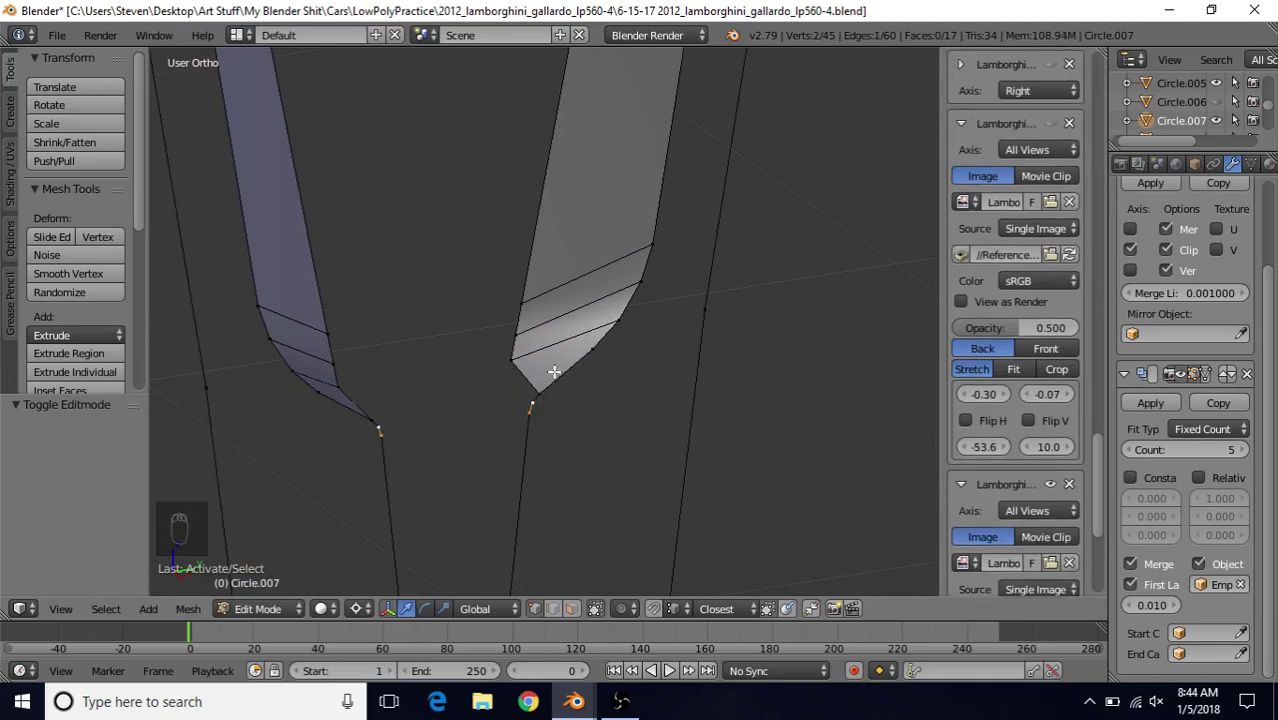
key(e)
right_click(560, 254)
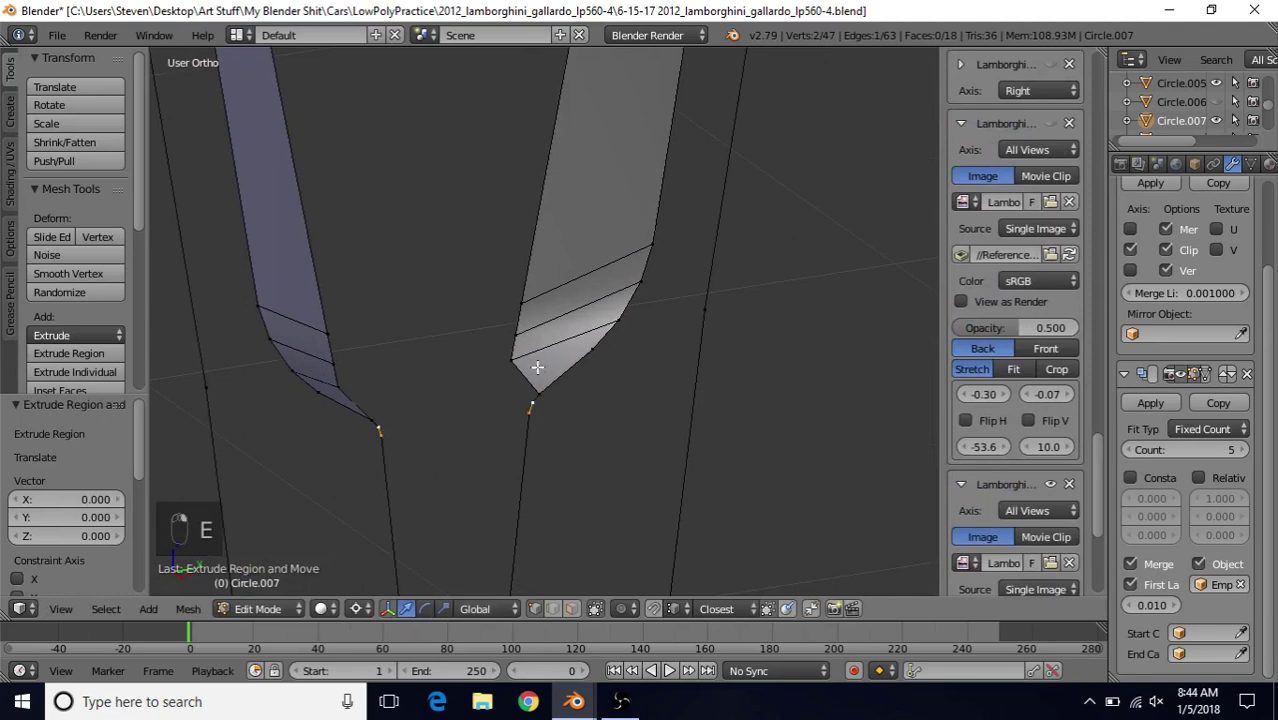
- Set the pivot point to Median Point and move the extruded short edge about -0.087 along X
click(358, 608)
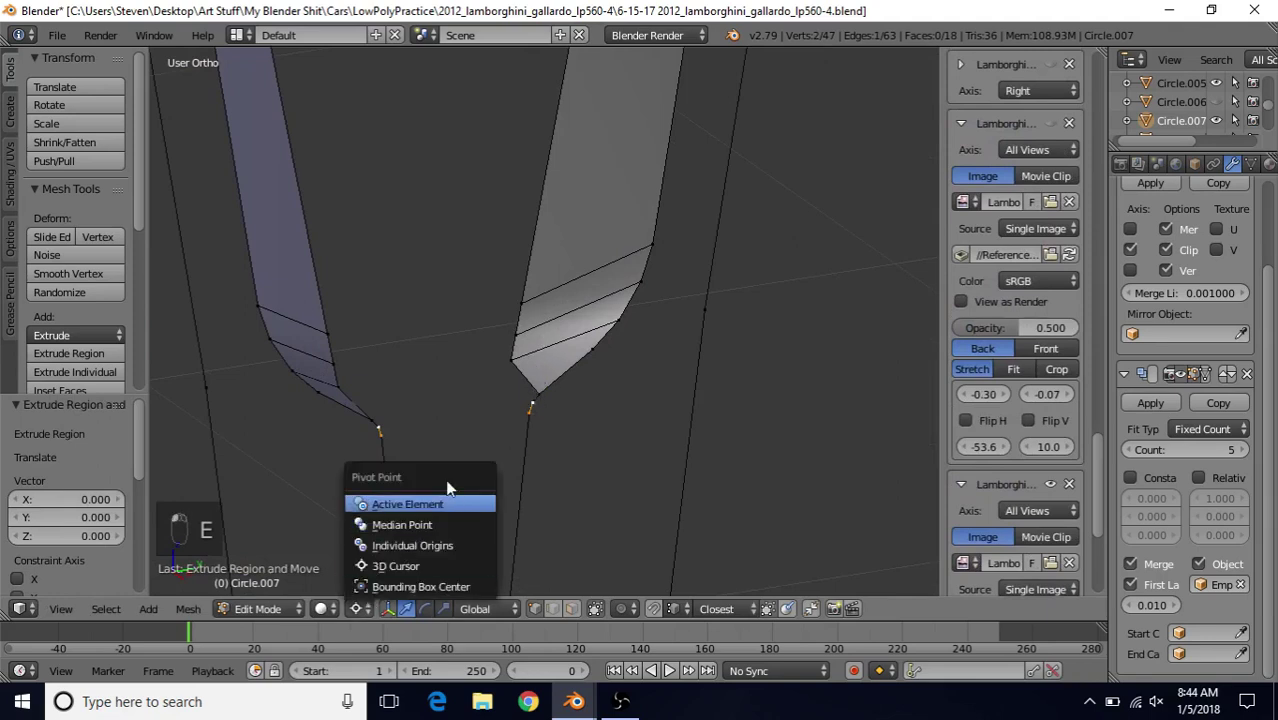
click(414, 526)
key(g)
key(x)
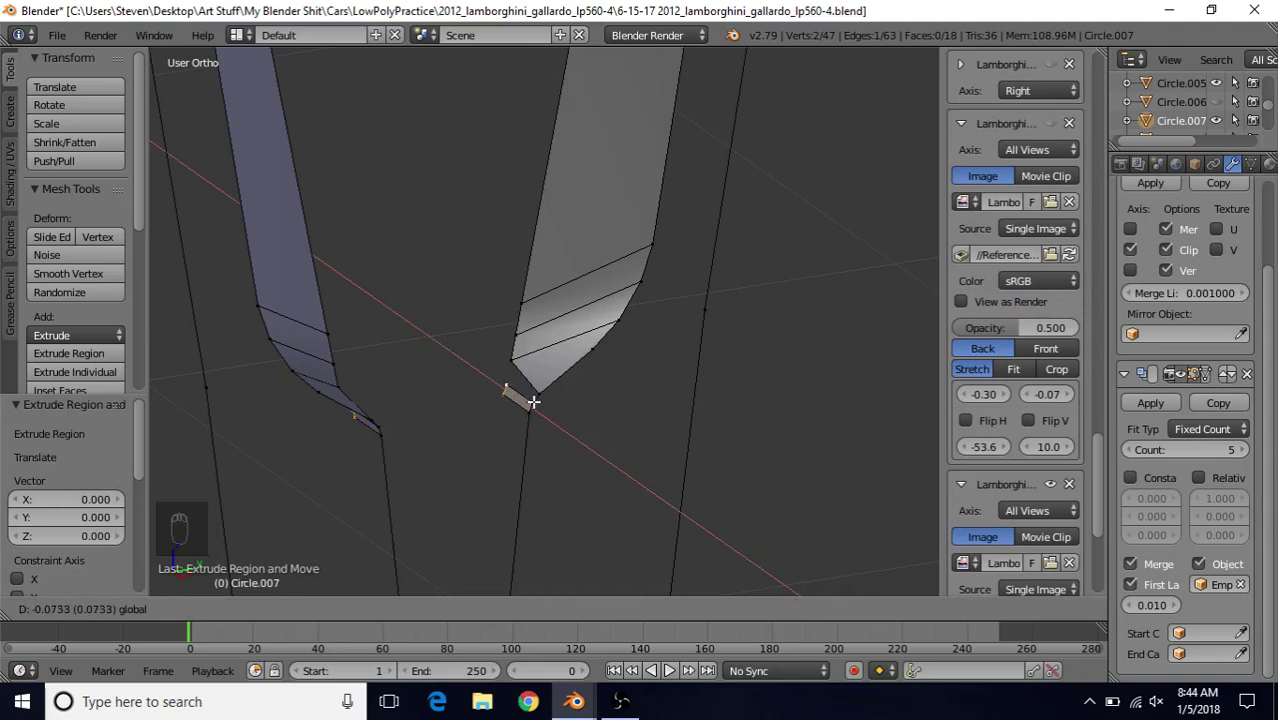
click(511, 370)
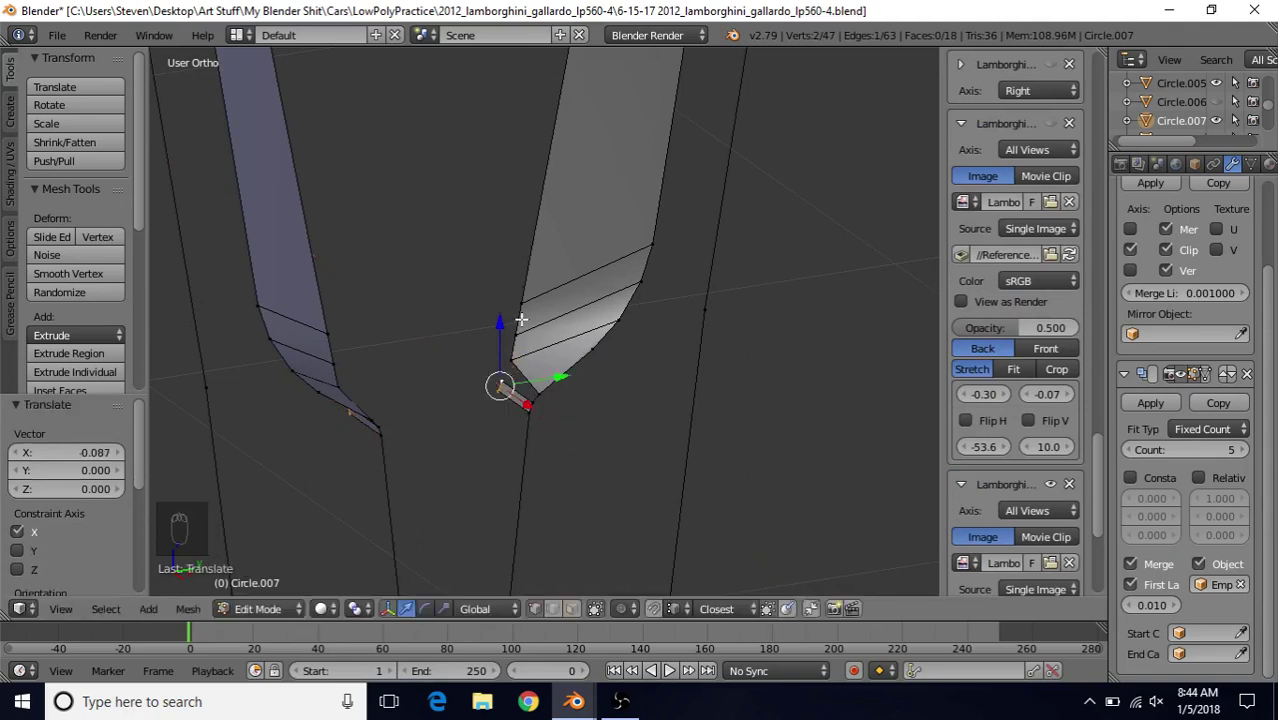
- Fill a face between the extruded edge's upper side and the small opening's lower bevel corner edge
middle_drag(548, 379, 605, 371)
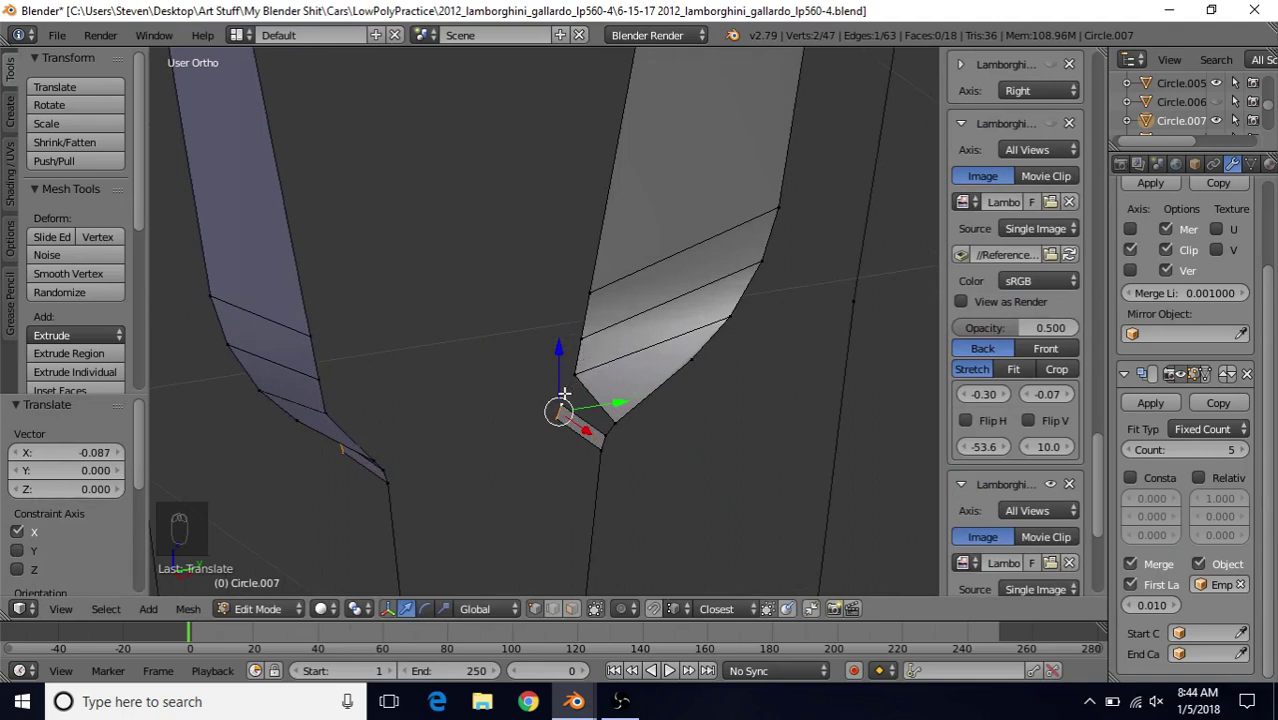
shift+right_click(564, 398)
shift+right_click(567, 430)
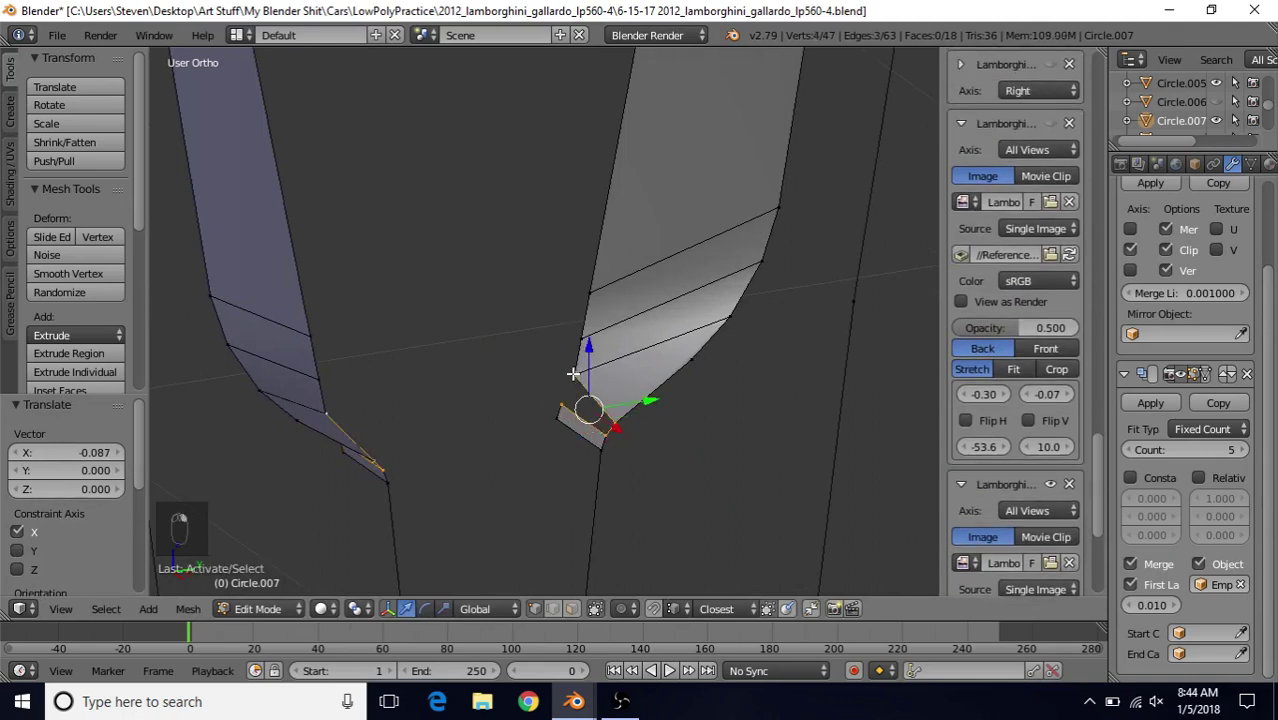
key(f)
- Merge the extruded edge's lower inner vertex into the outline vertex beside it, using At Last
right_click(556, 425)
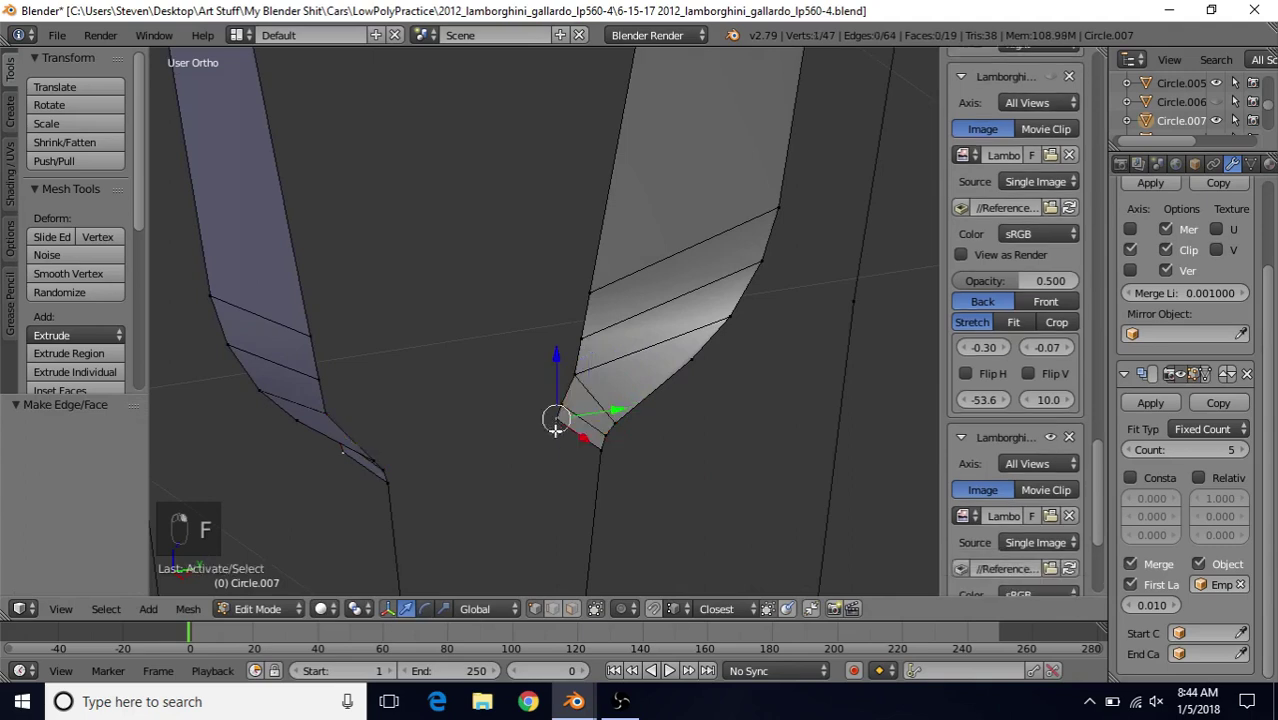
middle_drag(590, 452, 582, 456)
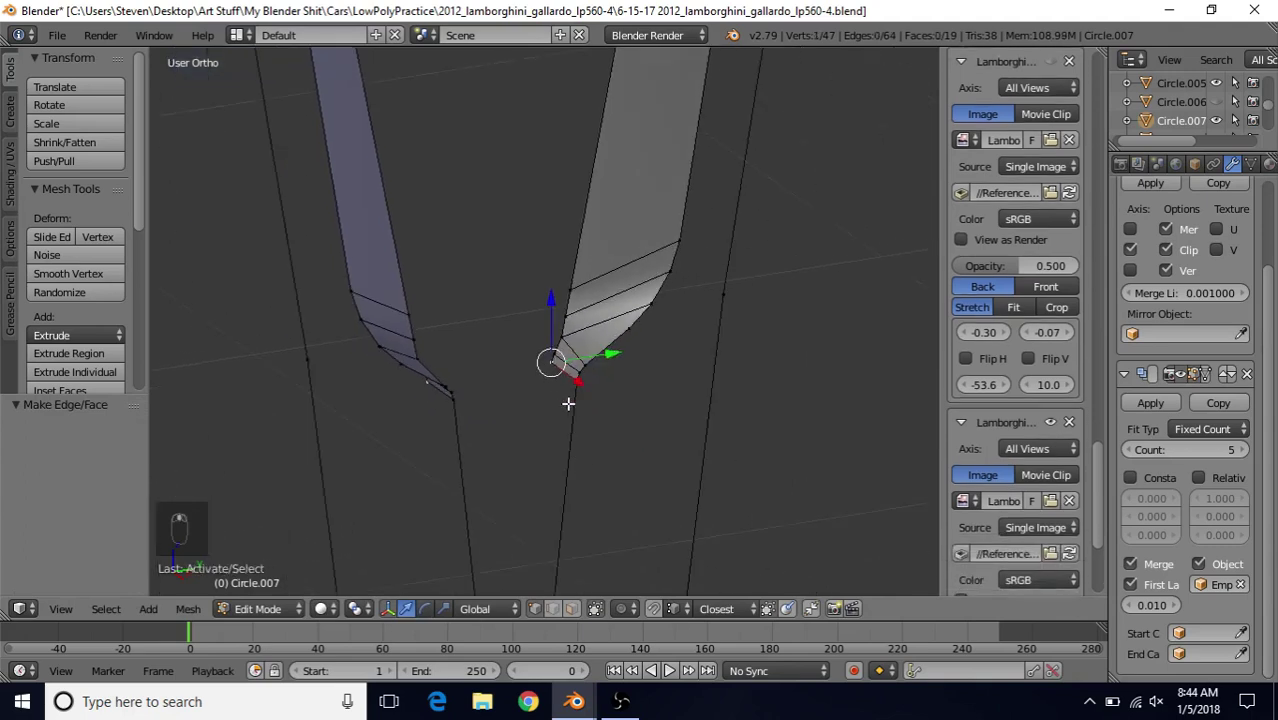
middle_drag(571, 402, 540, 420)
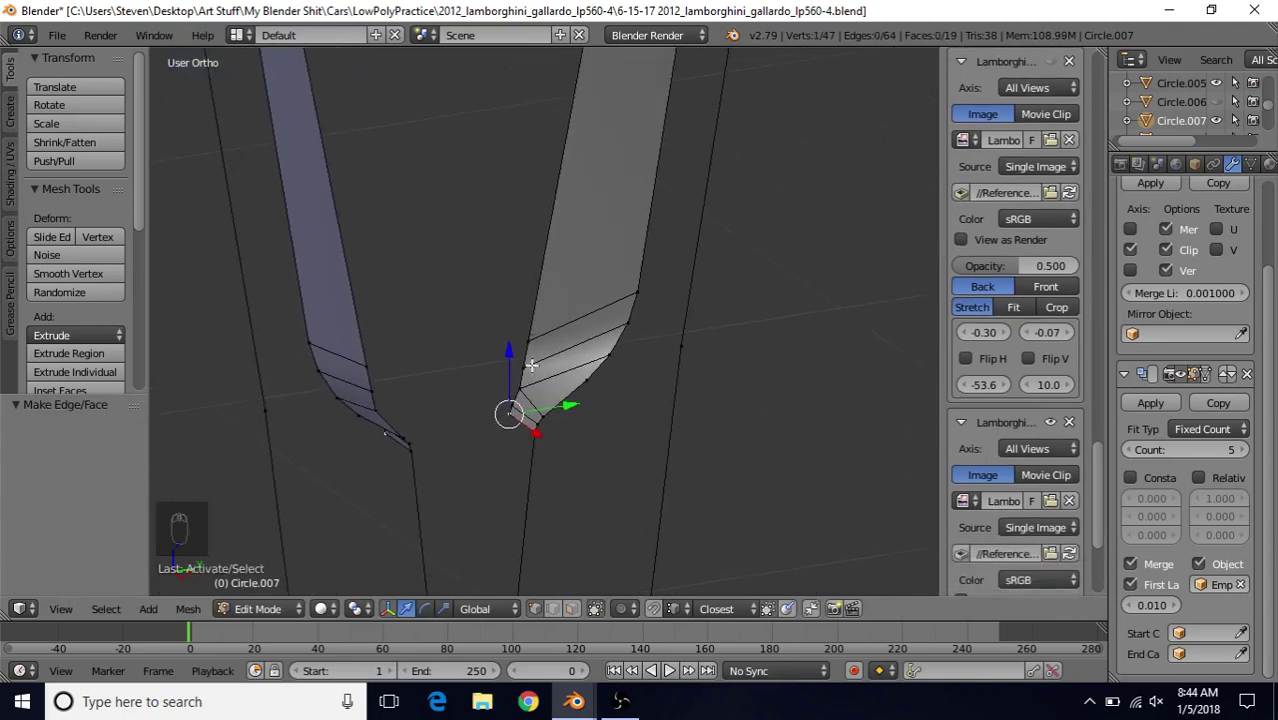
right_click(533, 429)
middle_drag(533, 429, 691, 388)
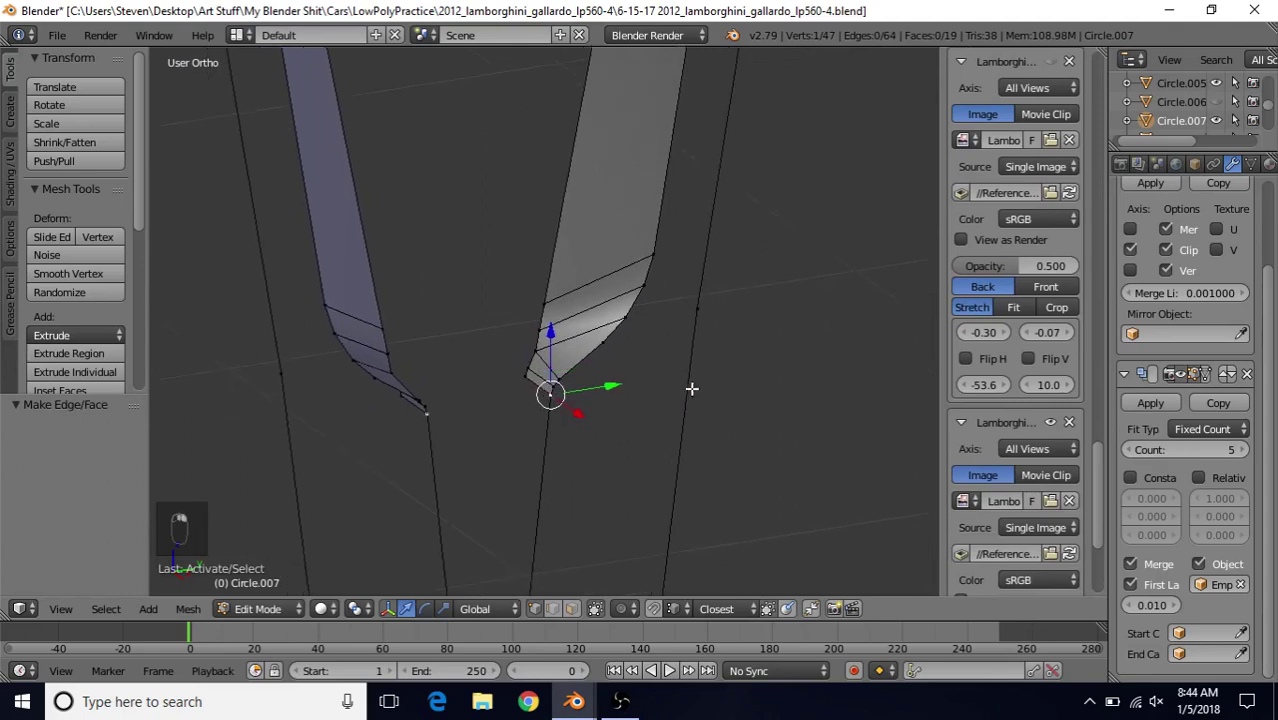
scroll(693, 391, up, 2)
right_click(529, 387)
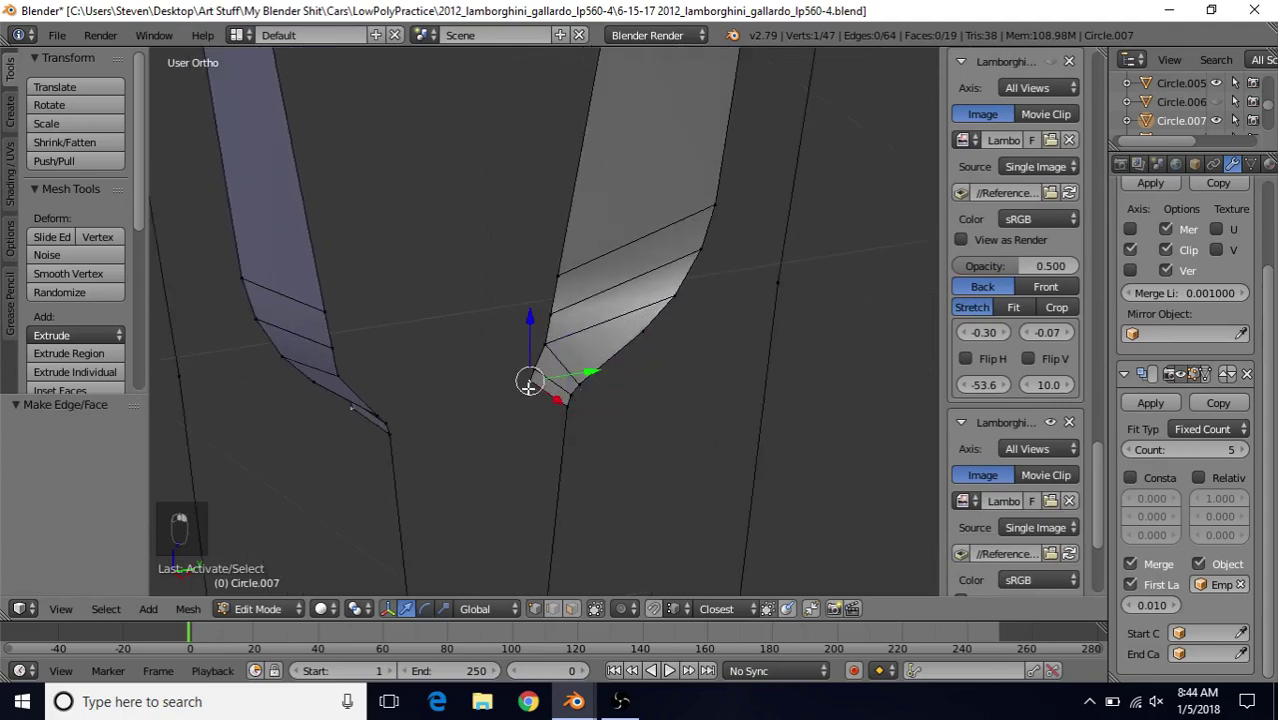
shift+right_click(575, 414)
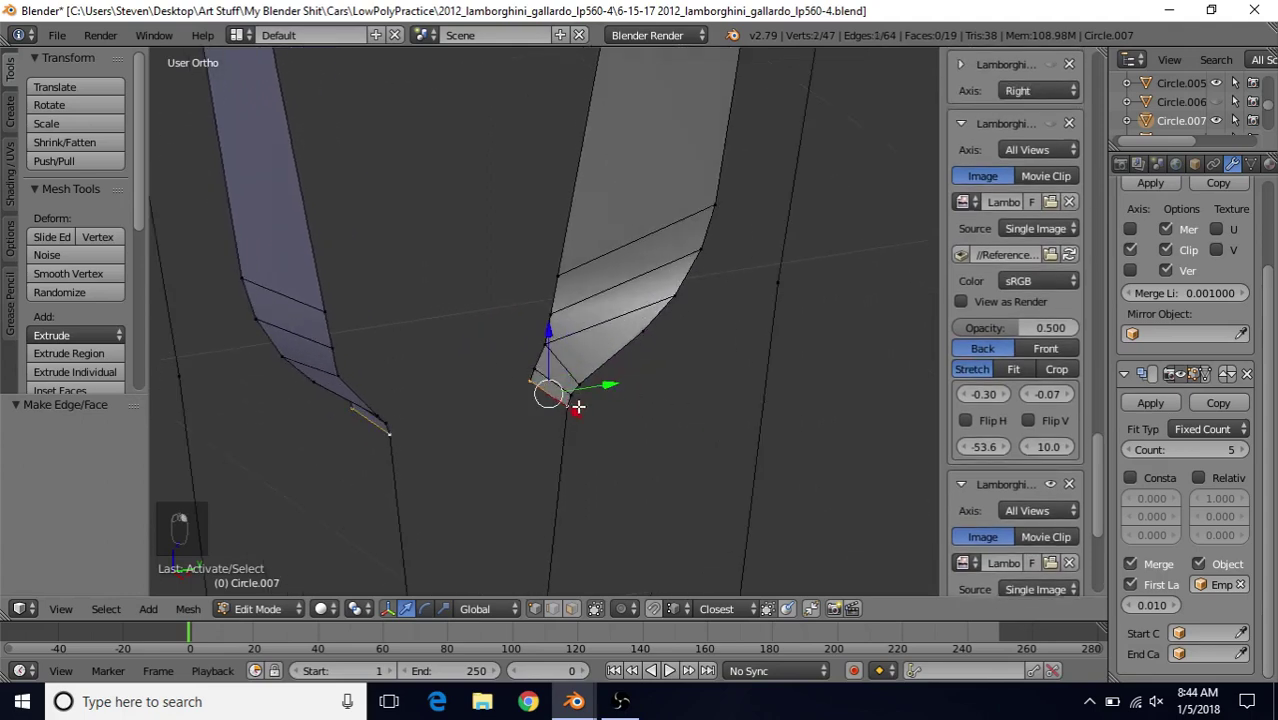
key(alt+m)
click(573, 408)
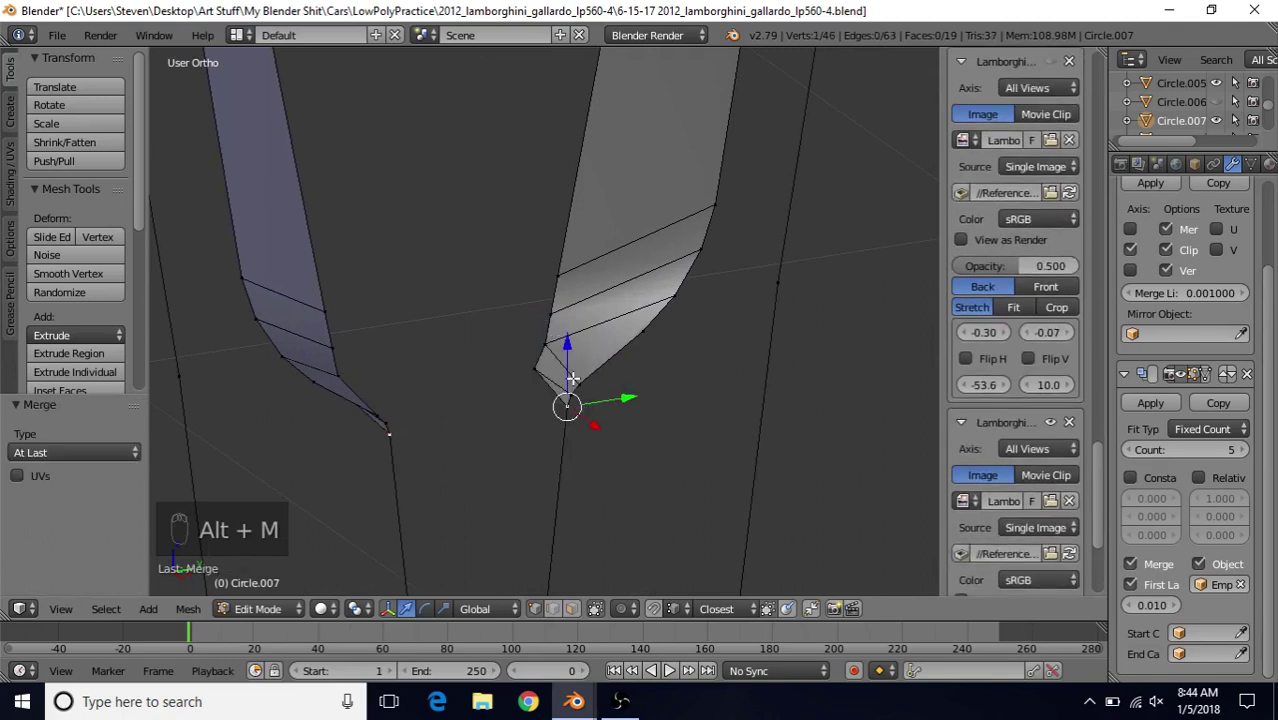
- Select the new face's inner vertex and hide the Mirror and Array modifiers in the viewport
right_click(531, 371)
middle_drag(539, 368, 626, 389)
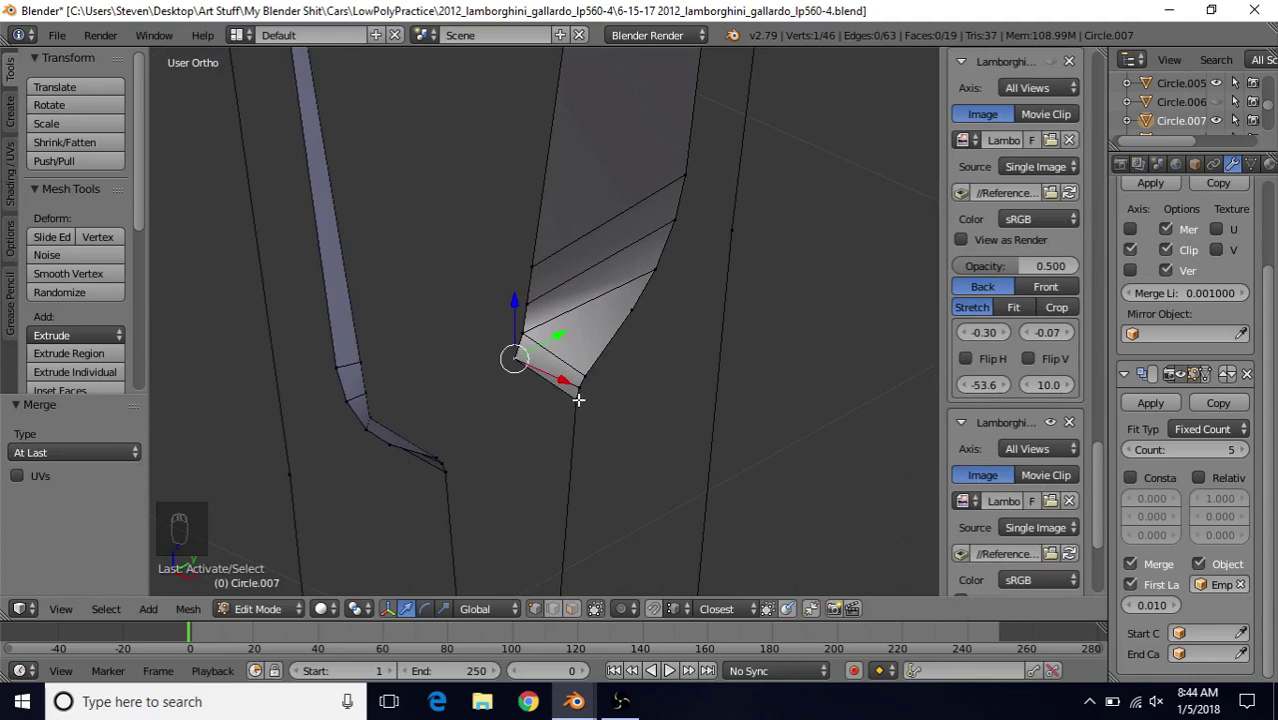
scroll(1154, 369, up, 3)
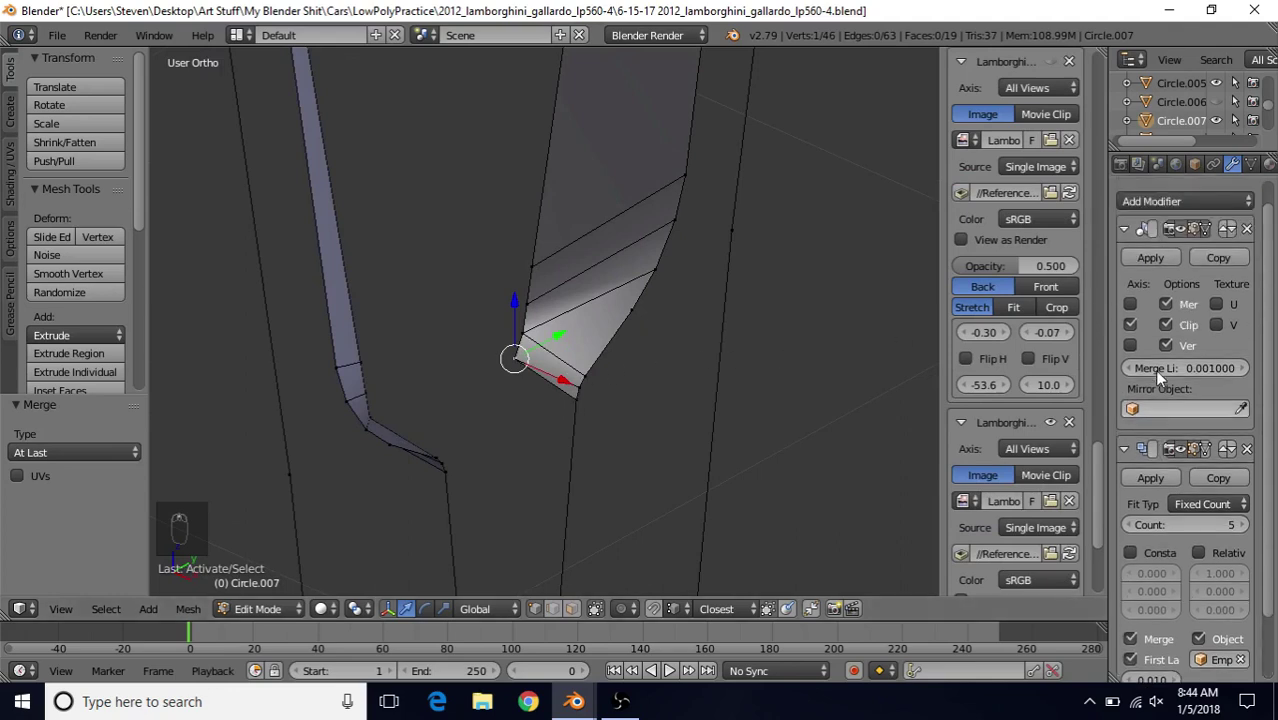
click(1178, 228)
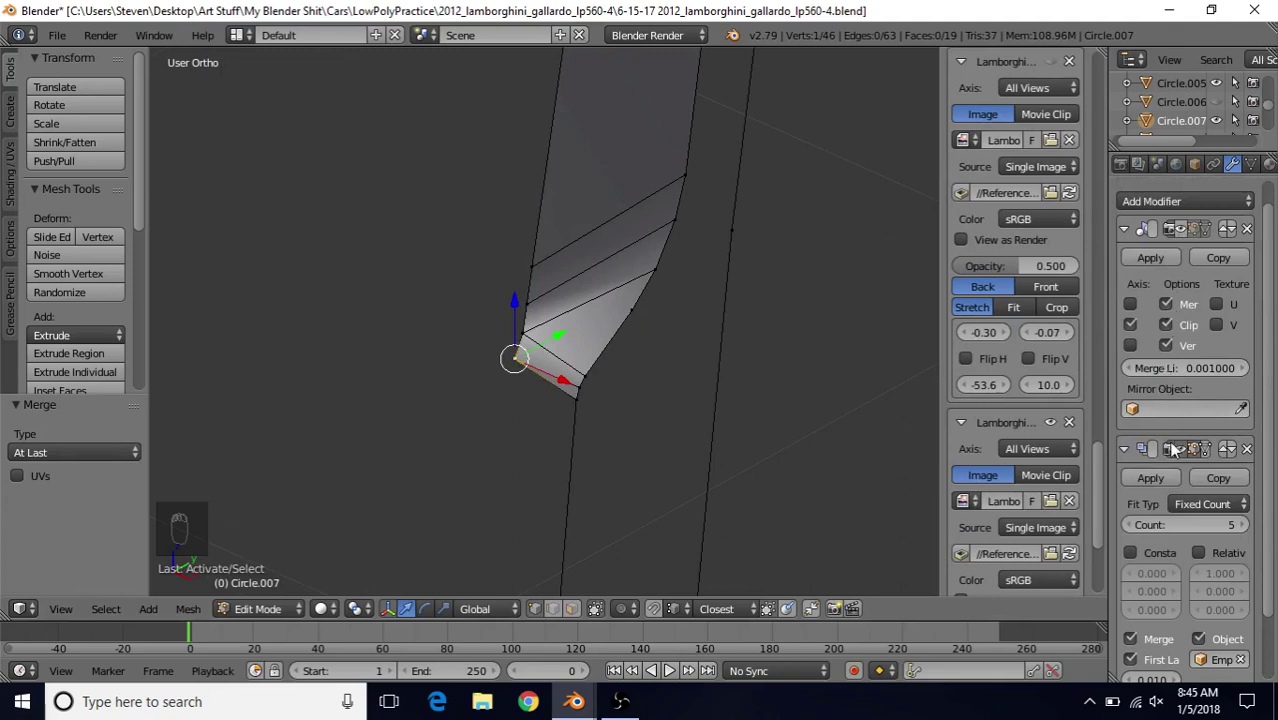
scroll(629, 275, down, 8)
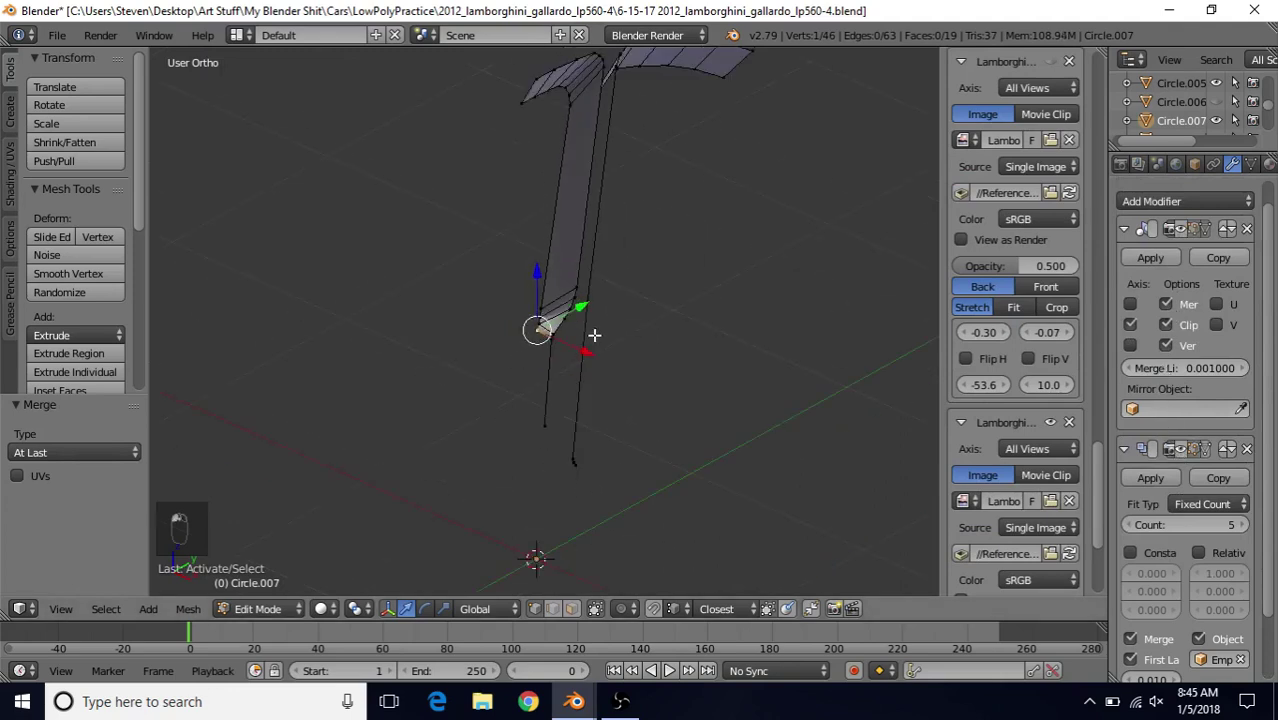
- Move the selected inner vertex at the bevel's lower tip about 0.060 along X
scroll(622, 308, up, 8)
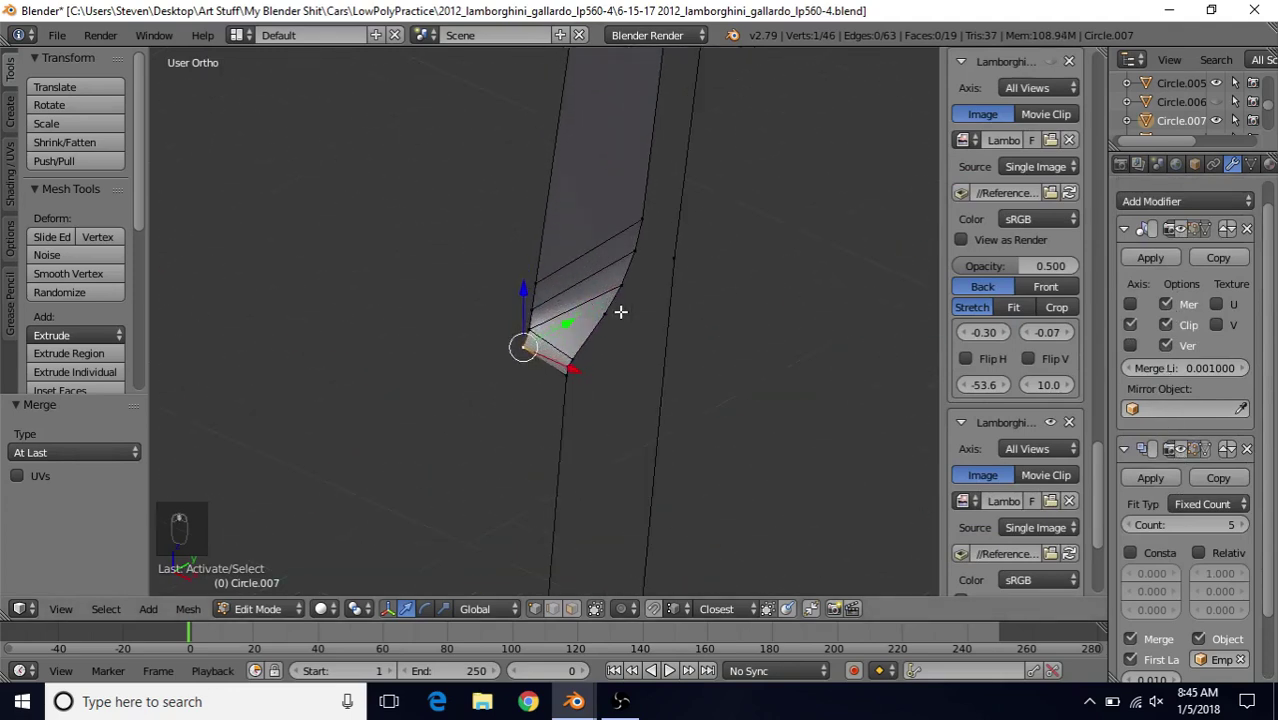
middle_drag(594, 316, 636, 300)
key(g)
key(x)
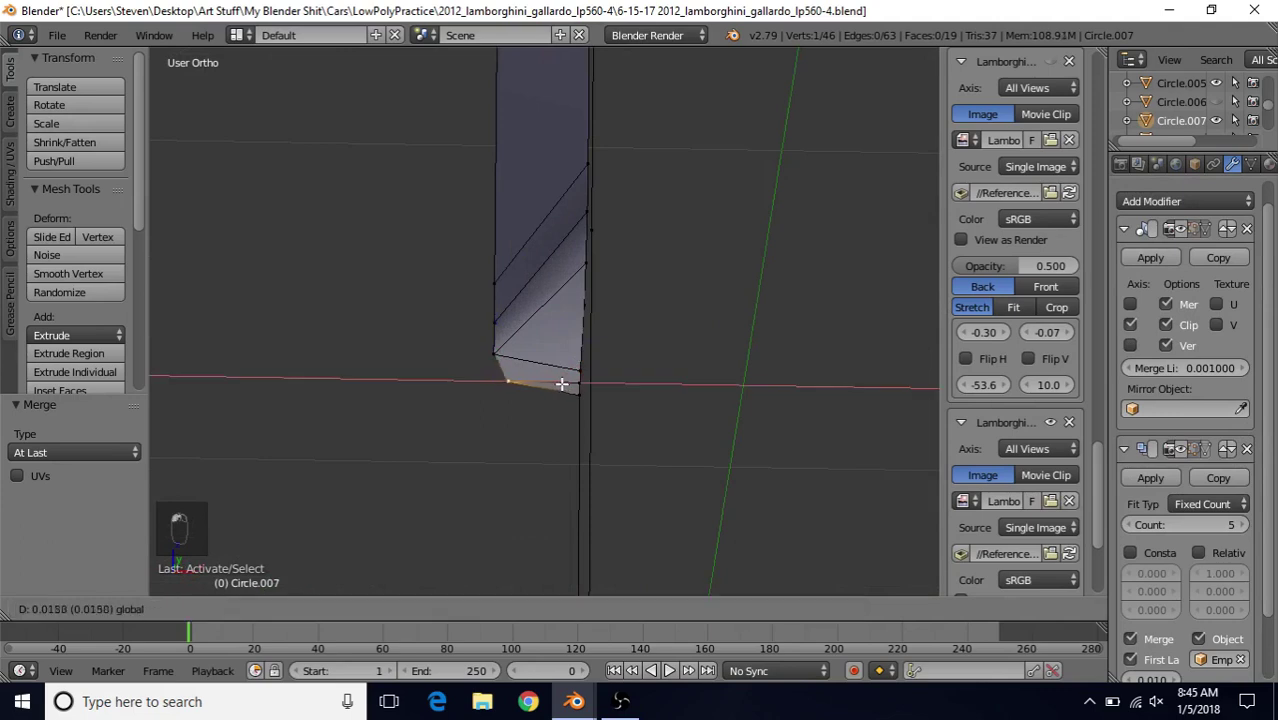
click(603, 390)
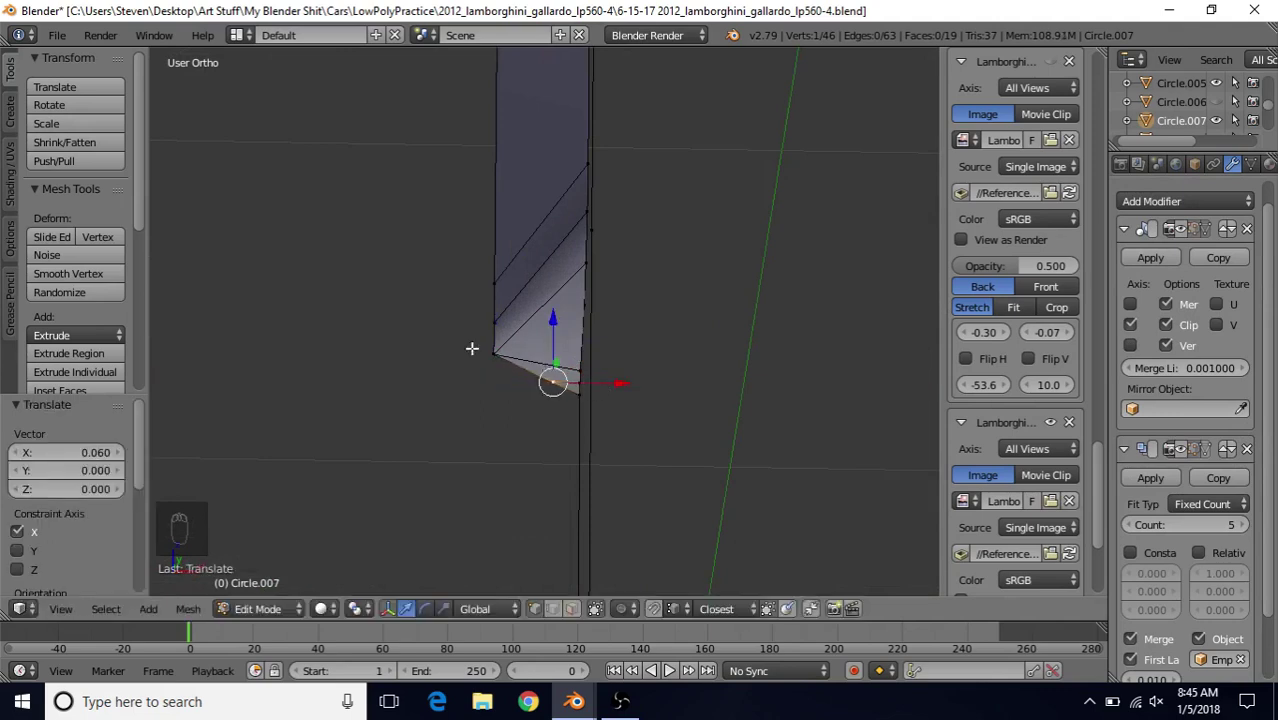
- Move the next two inner bevel vertices above the tip along X by about 0.036 and 0.015 to round the corner
right_click(494, 359)
key(g)
key(x)
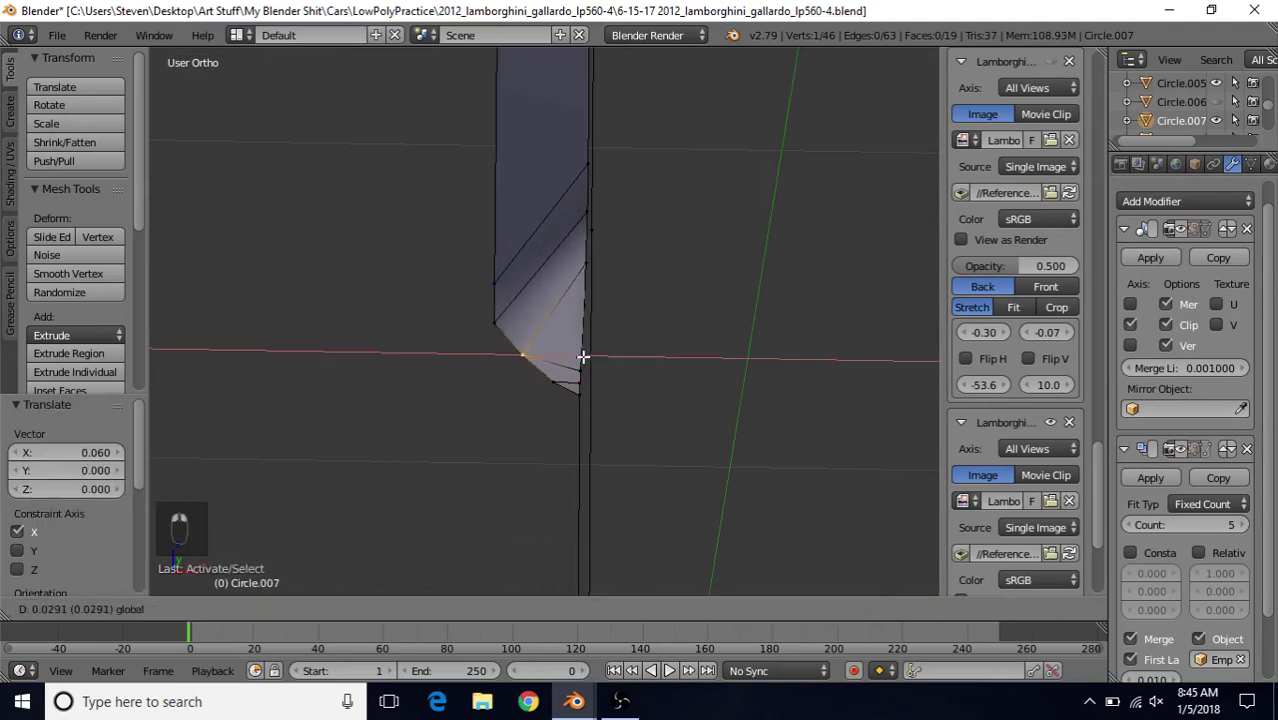
click(589, 357)
right_click(494, 322)
key(g)
key(x)
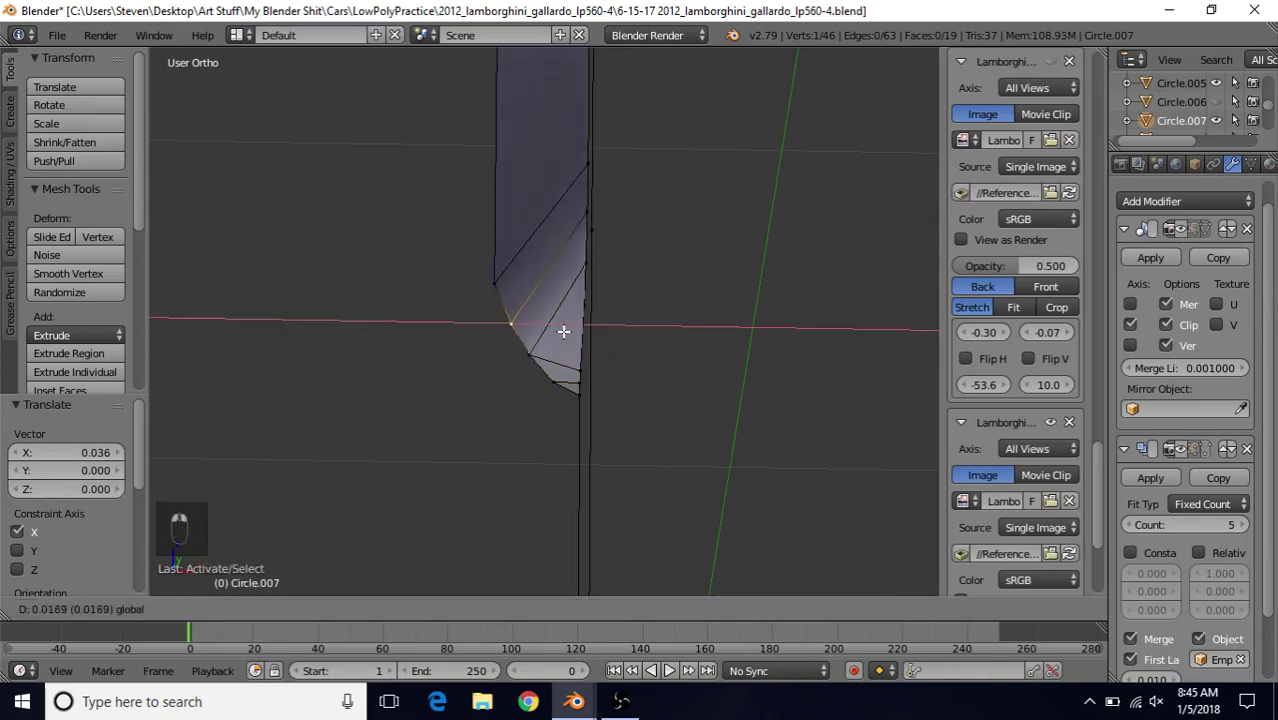
click(510, 322)
- Fine-tune the rounded inner corner along X: middle vertex about -0.003, lowest vertex 0.003, upper vertex -0.002
right_click(528, 352)
key(g)
key(x)
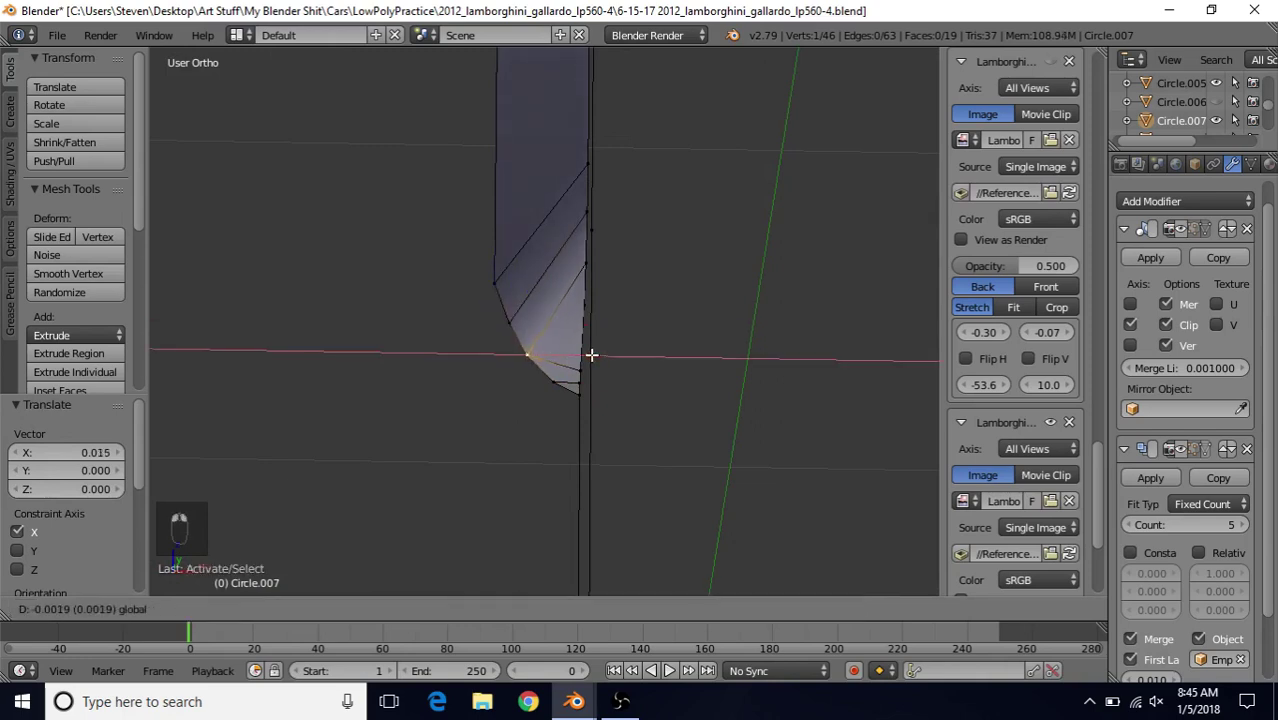
click(561, 382)
right_click(552, 382)
key(g)
key(x)
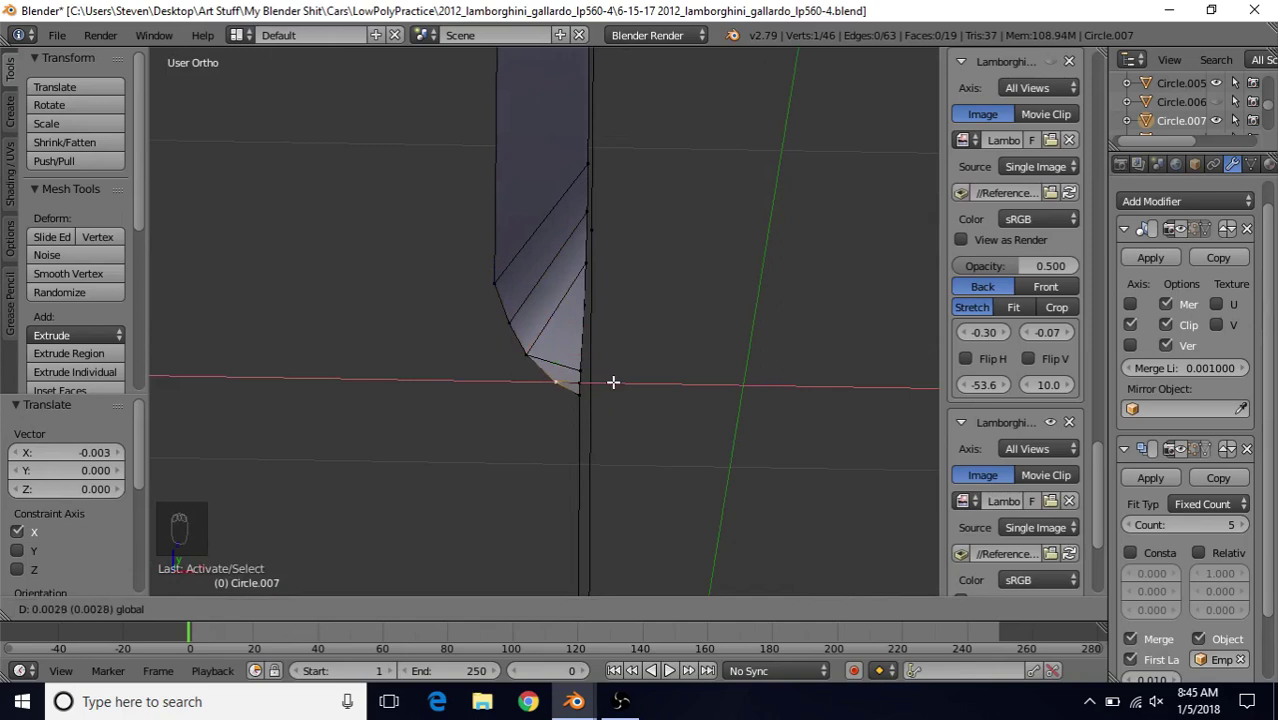
click(613, 381)
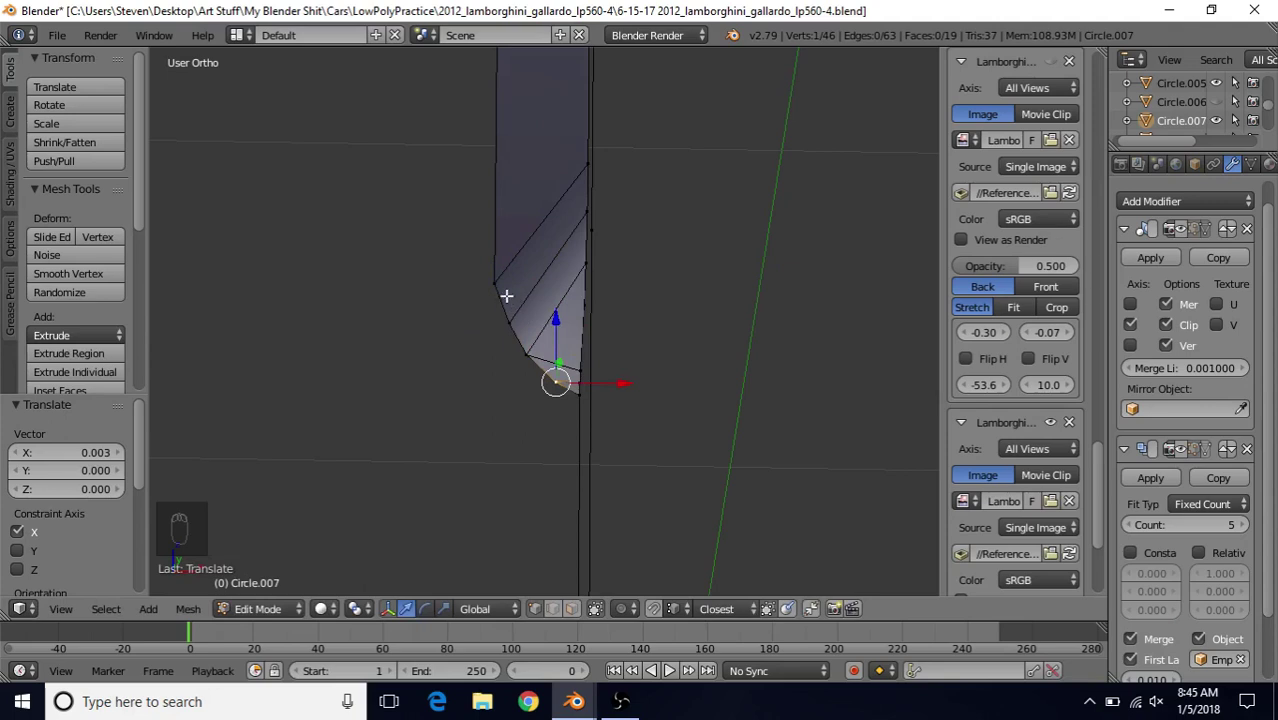
right_click(508, 322)
key(g)
key(x)
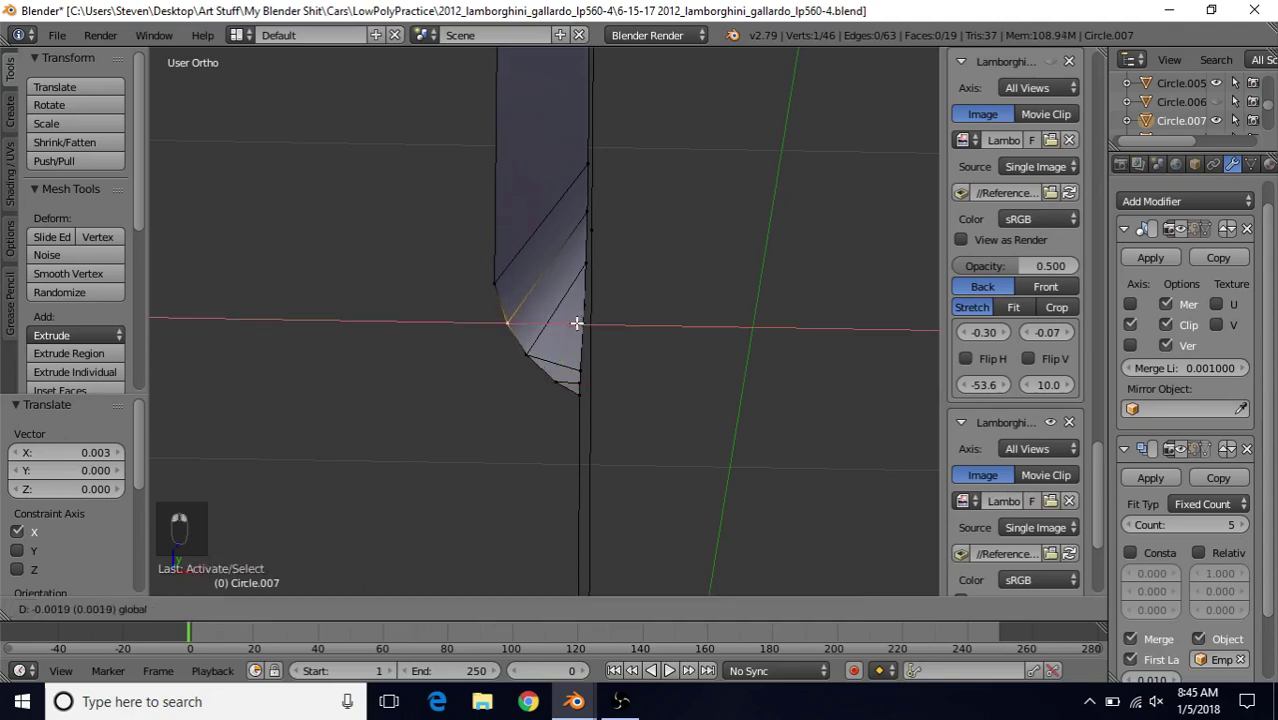
click(576, 323)
right_click(527, 352)
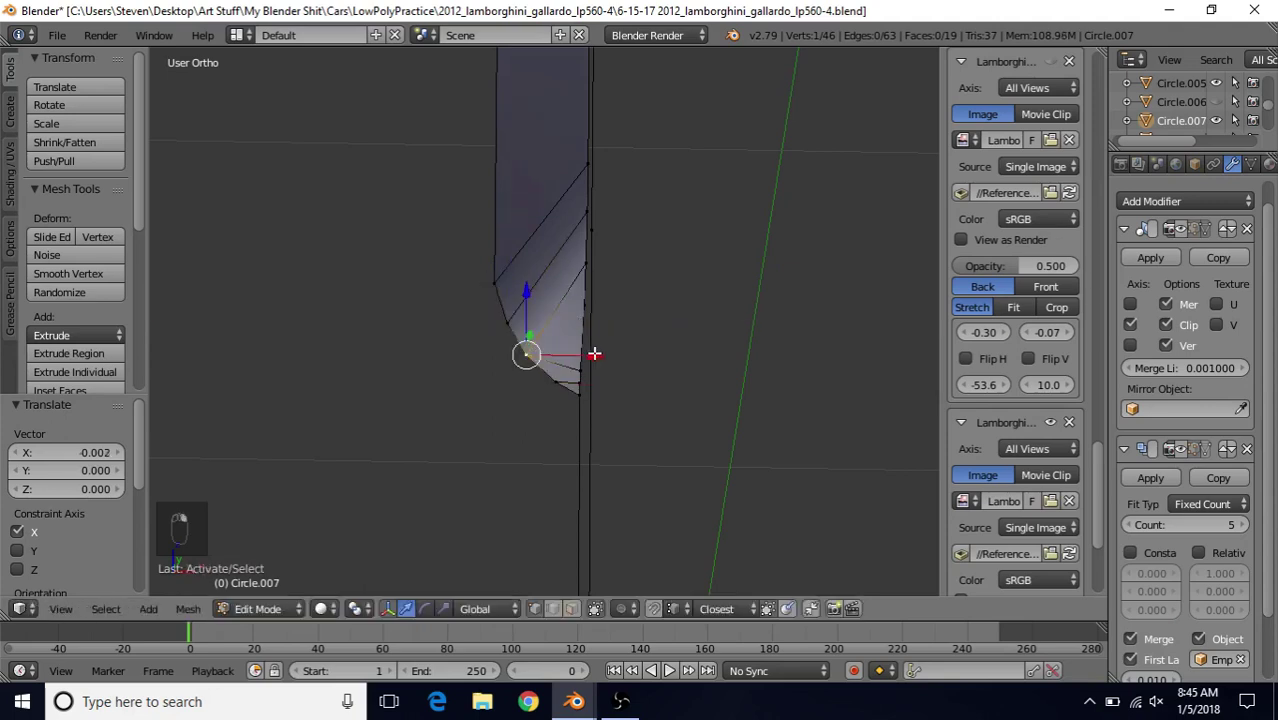
- Show the Mirror and Array modifiers in the viewport again and deselect everything
scroll(558, 388, down, 1)
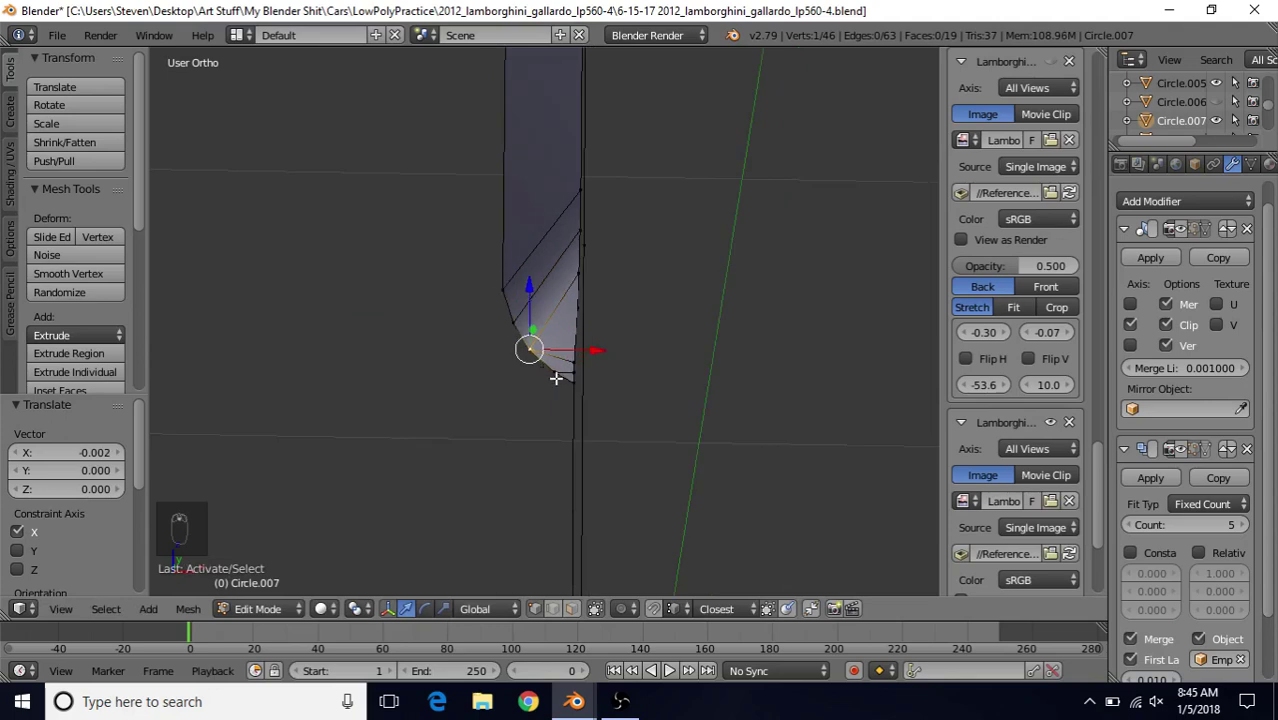
middle_drag(556, 378, 585, 414)
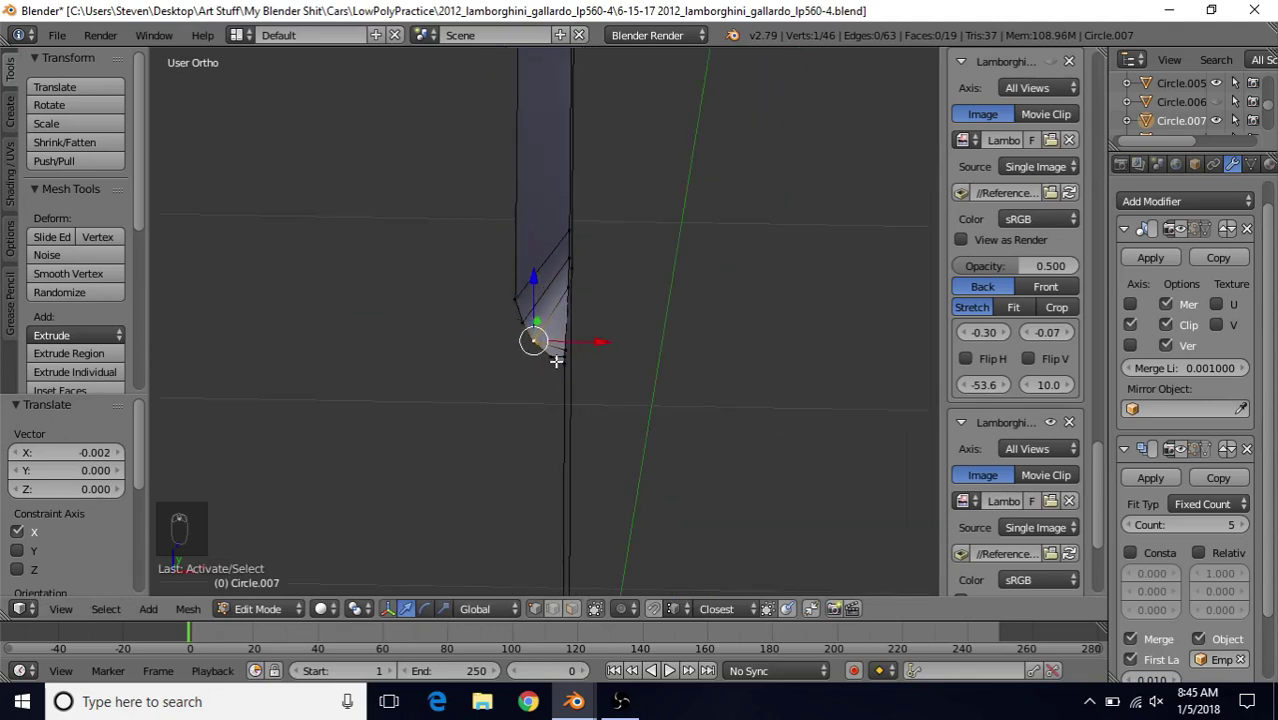
middle_drag(523, 280, 680, 317)
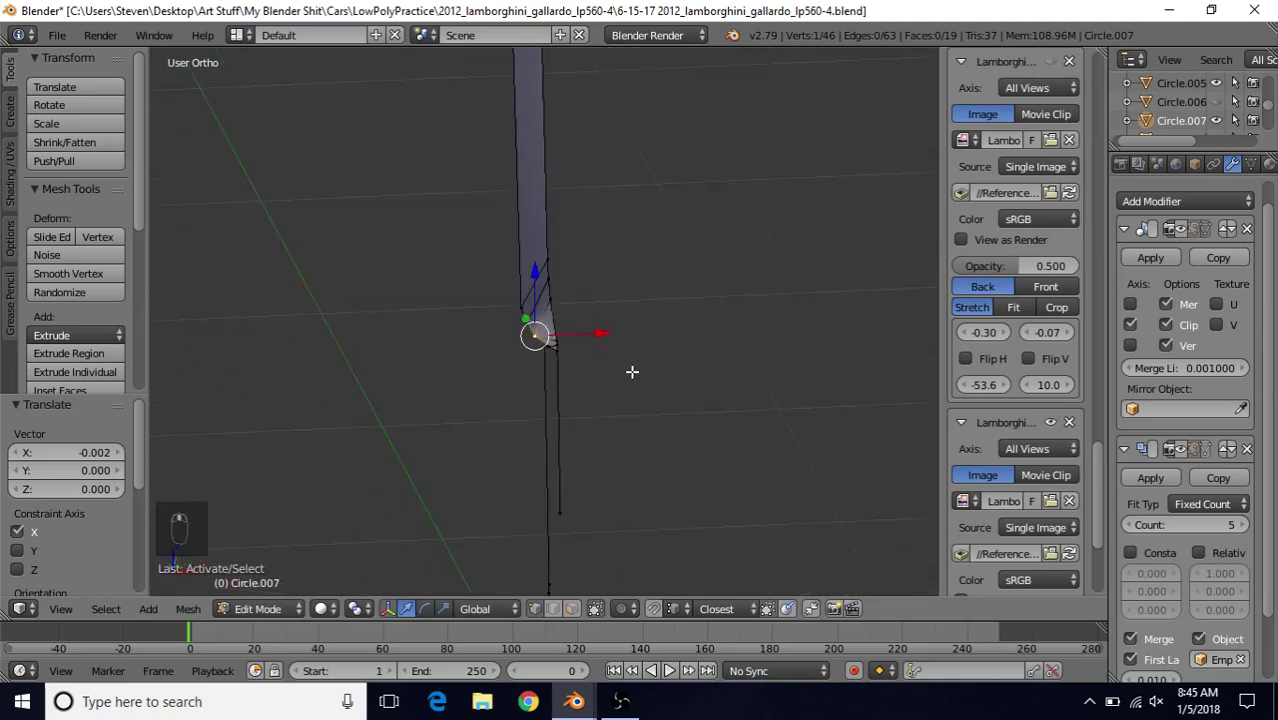
key(z)
key(z)
middle_drag(645, 376, 810, 251)
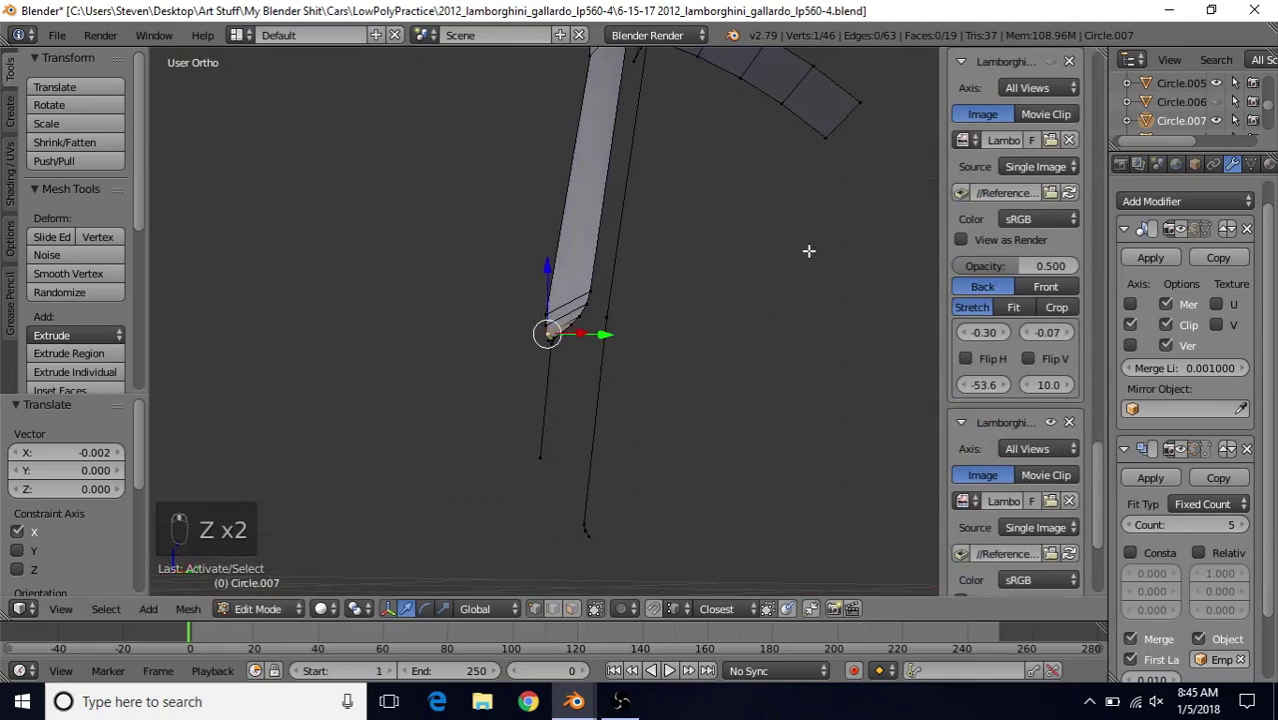
click(1181, 227)
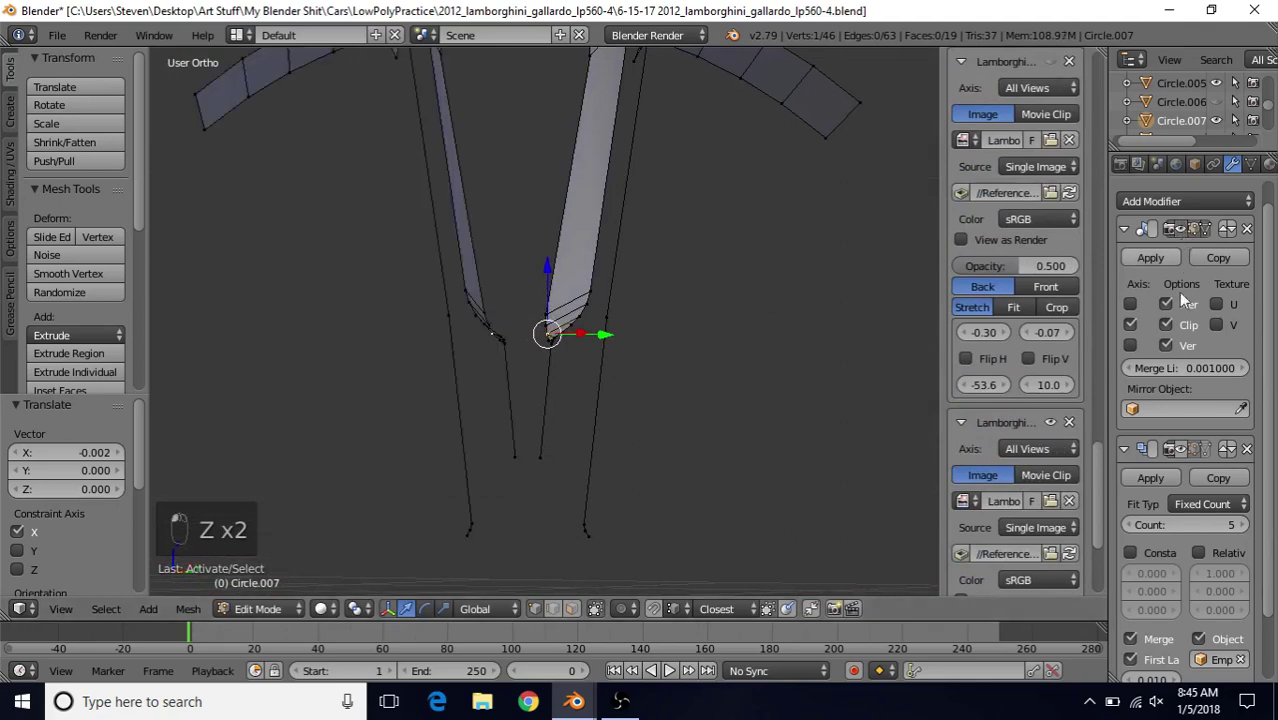
click(1181, 448)
scroll(602, 321, down, 2)
key(a)
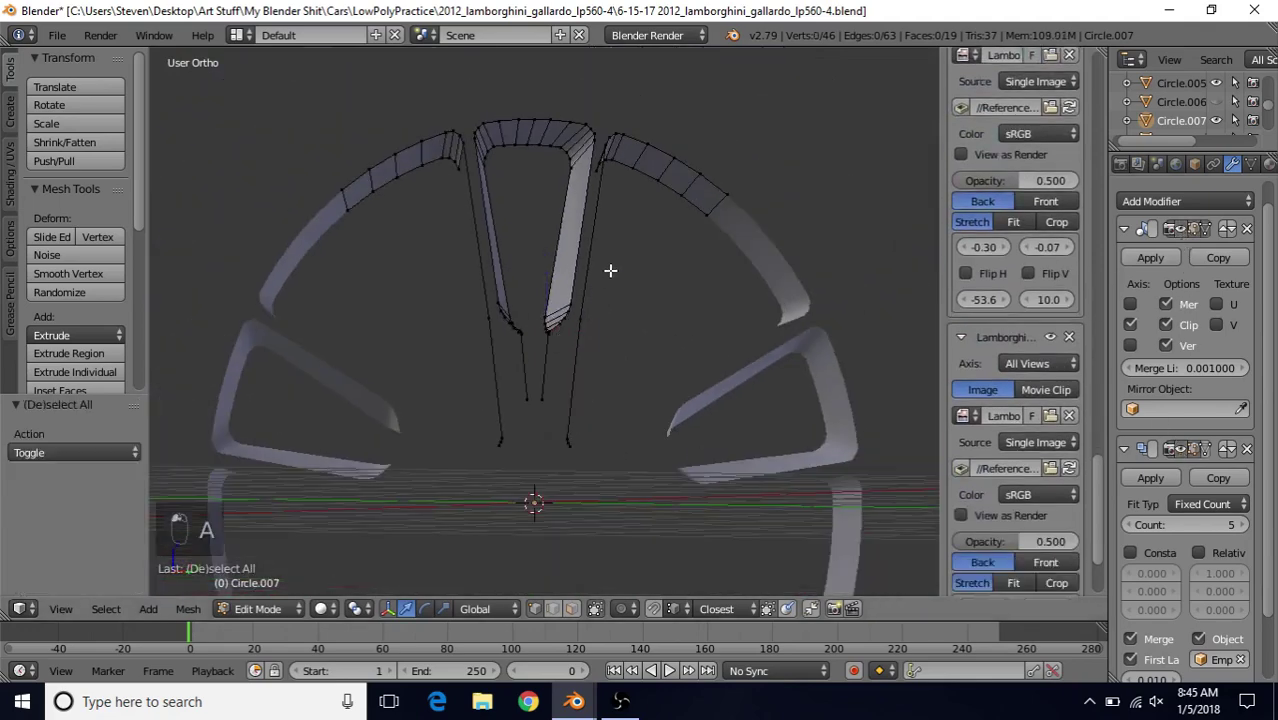
- Compare the repeated spoke bevels with the wheel reference photo from the right view in Object Mode
middle_drag(609, 271, 525, 221)
key(Tab)
key(Tab)
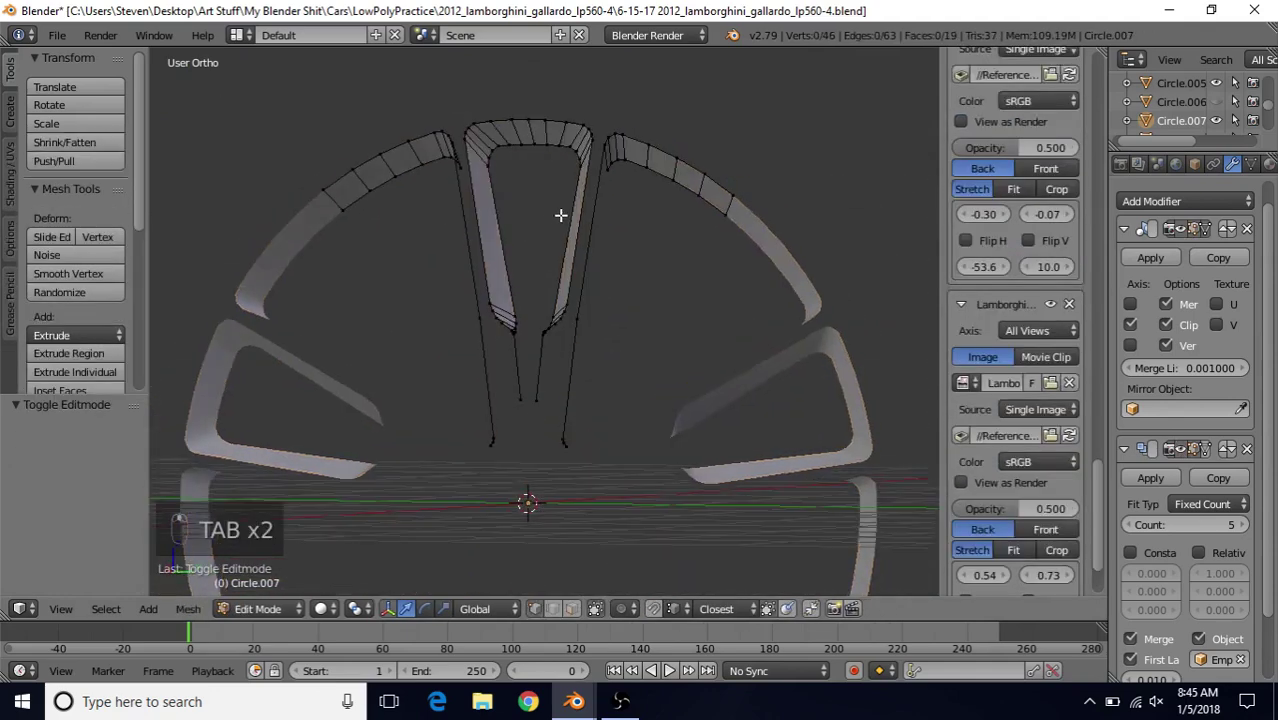
key(KP_3)
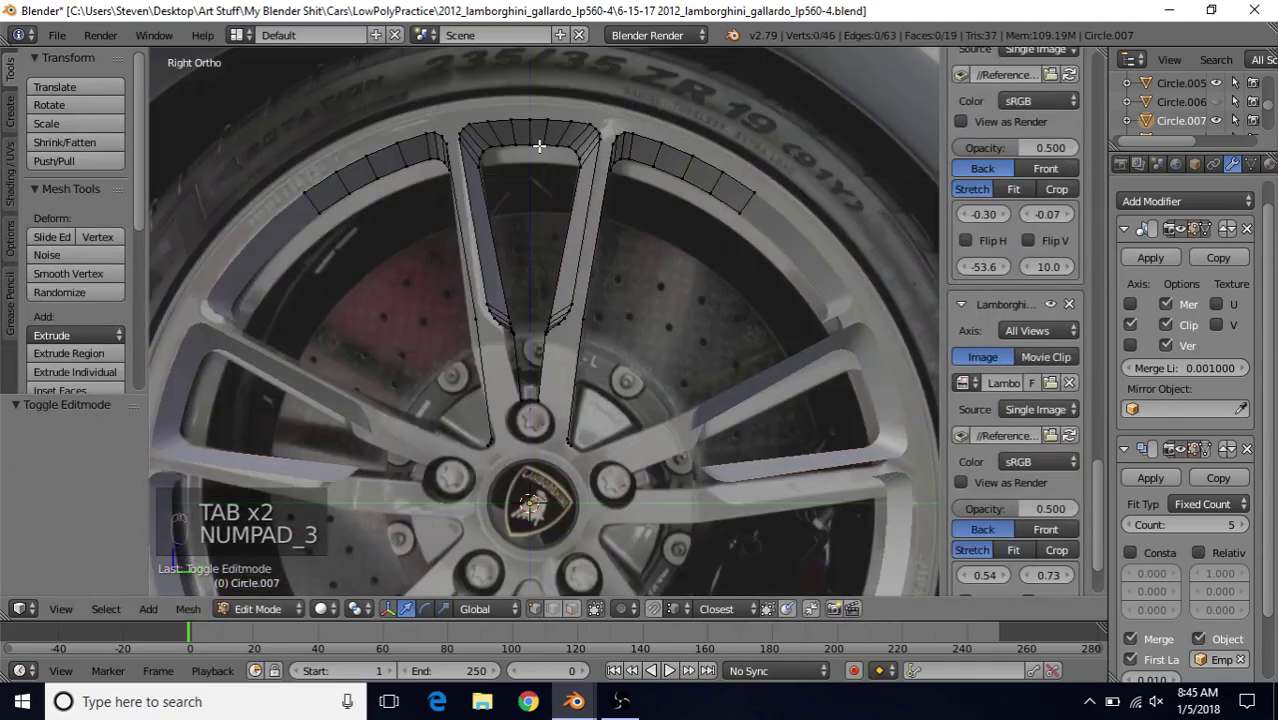
key(Tab)
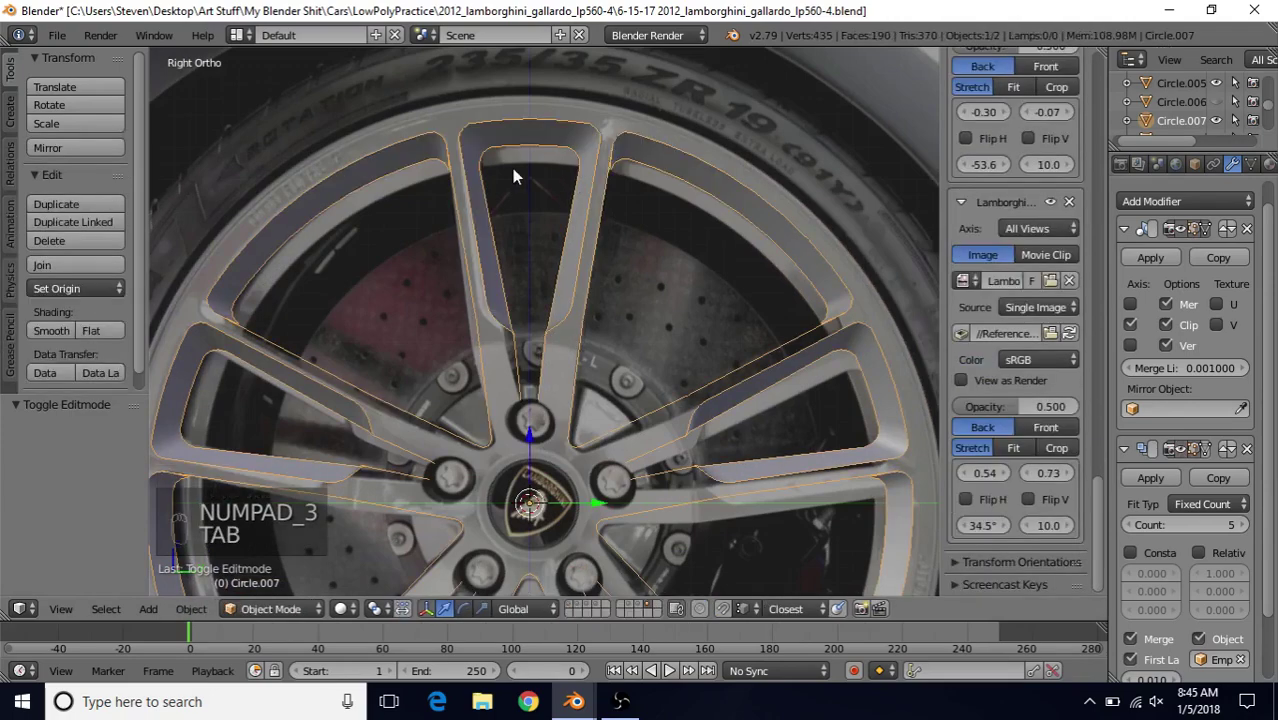
- Hide the spoke object to study the reference photo, unhide it and return to editing its mesh
key(h)
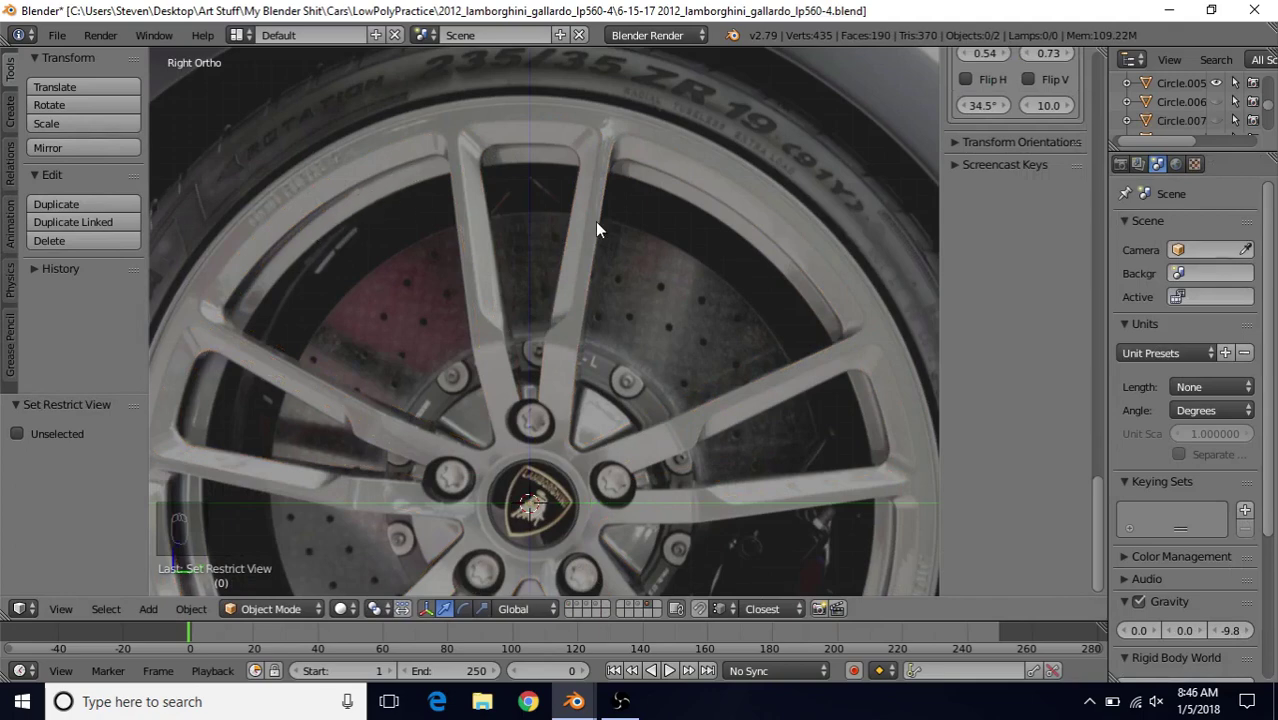
key(alt+h)
key(Tab)
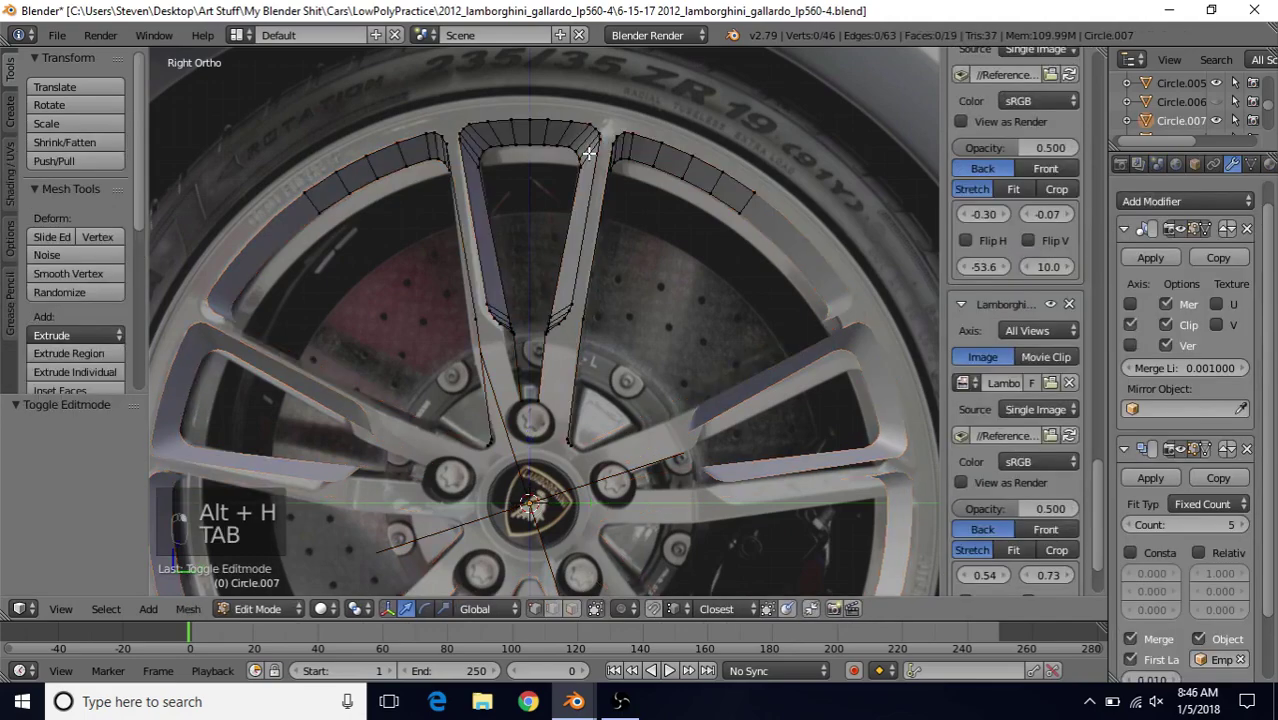
- Select the spoke opening's inner bevel edge loop, the vertex at its lower end near the hub, and the rim arc's inner bevel edge loop
shift+middle_drag(533, 174, 515, 266)
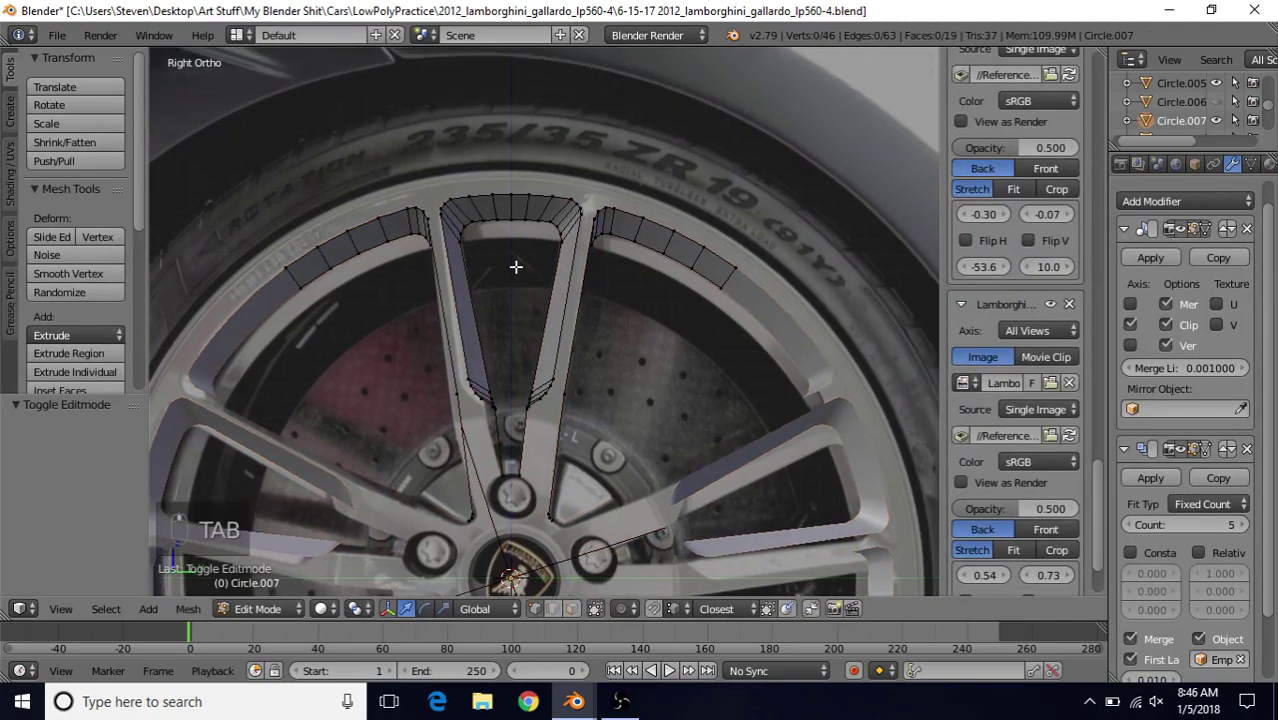
scroll(516, 262, up, 2)
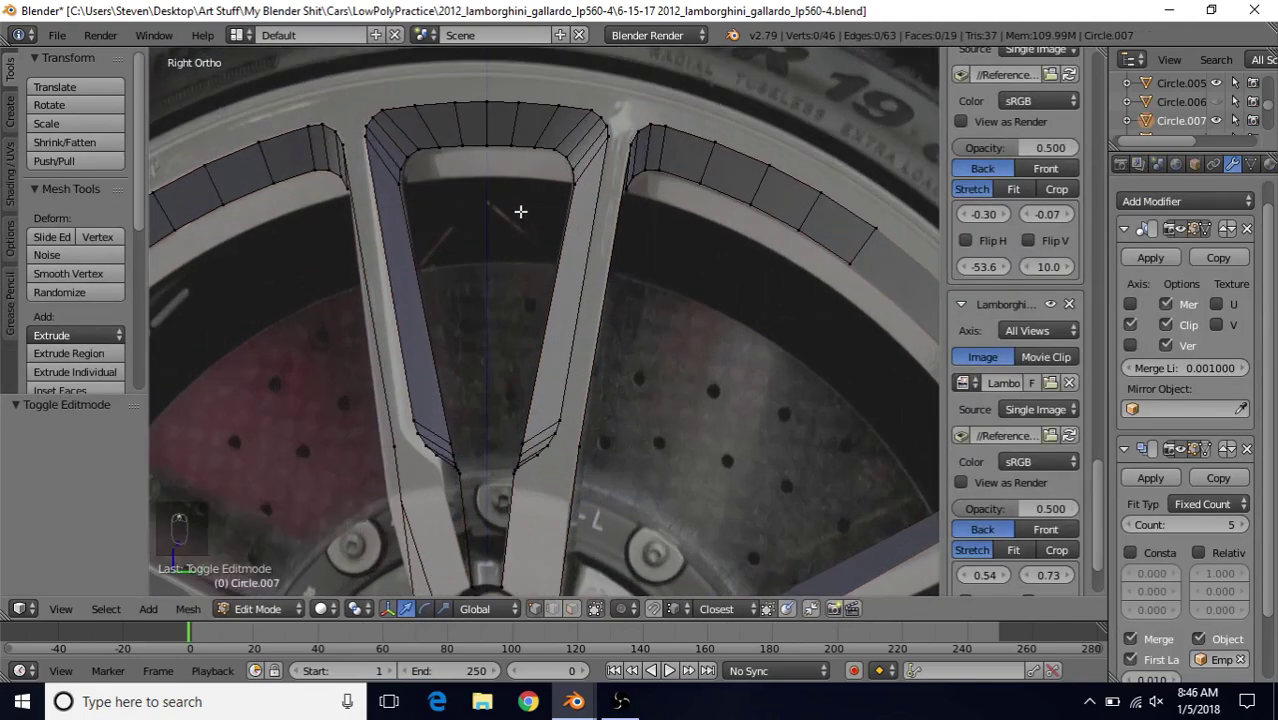
alt+click(496, 153)
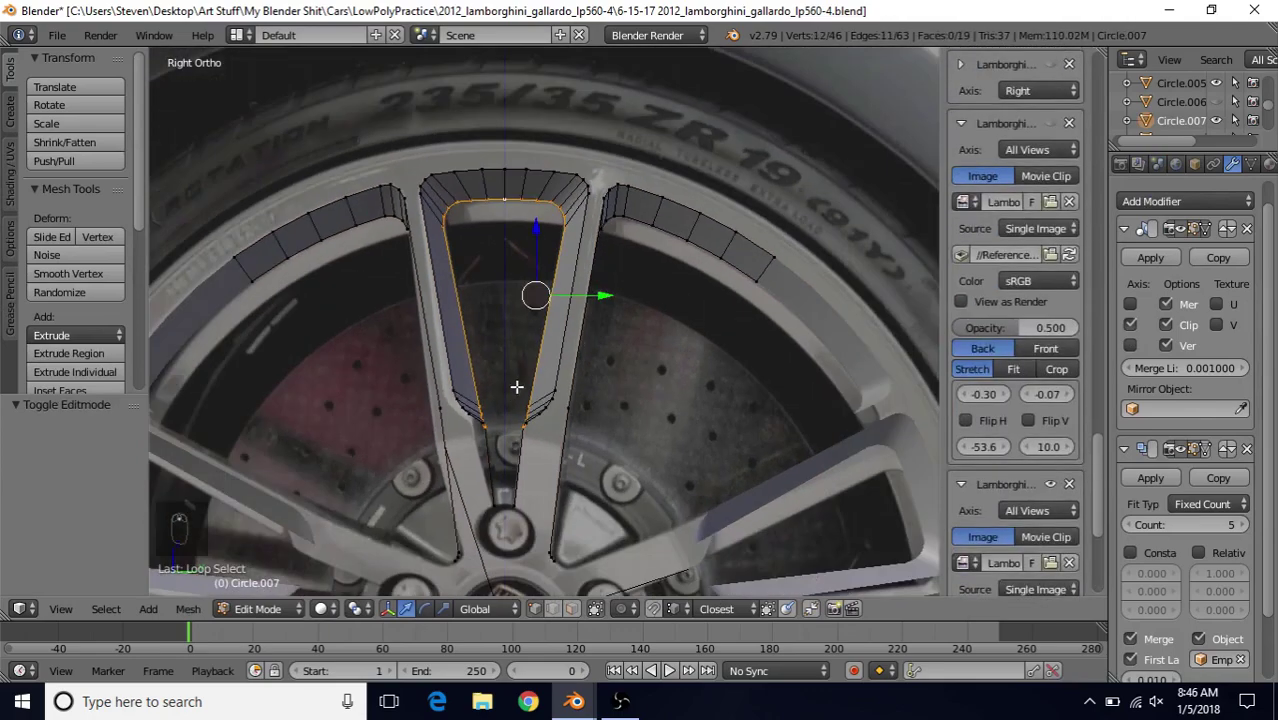
middle_drag(516, 382, 557, 334)
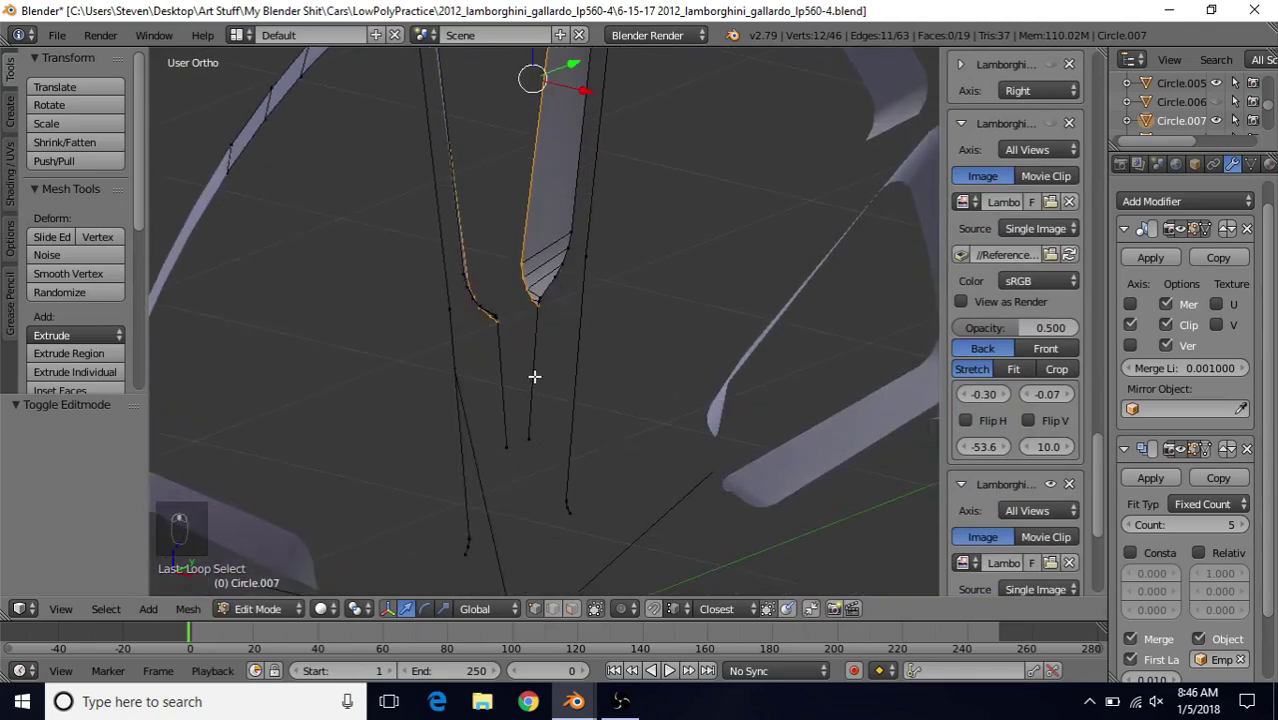
shift+right_click(534, 438)
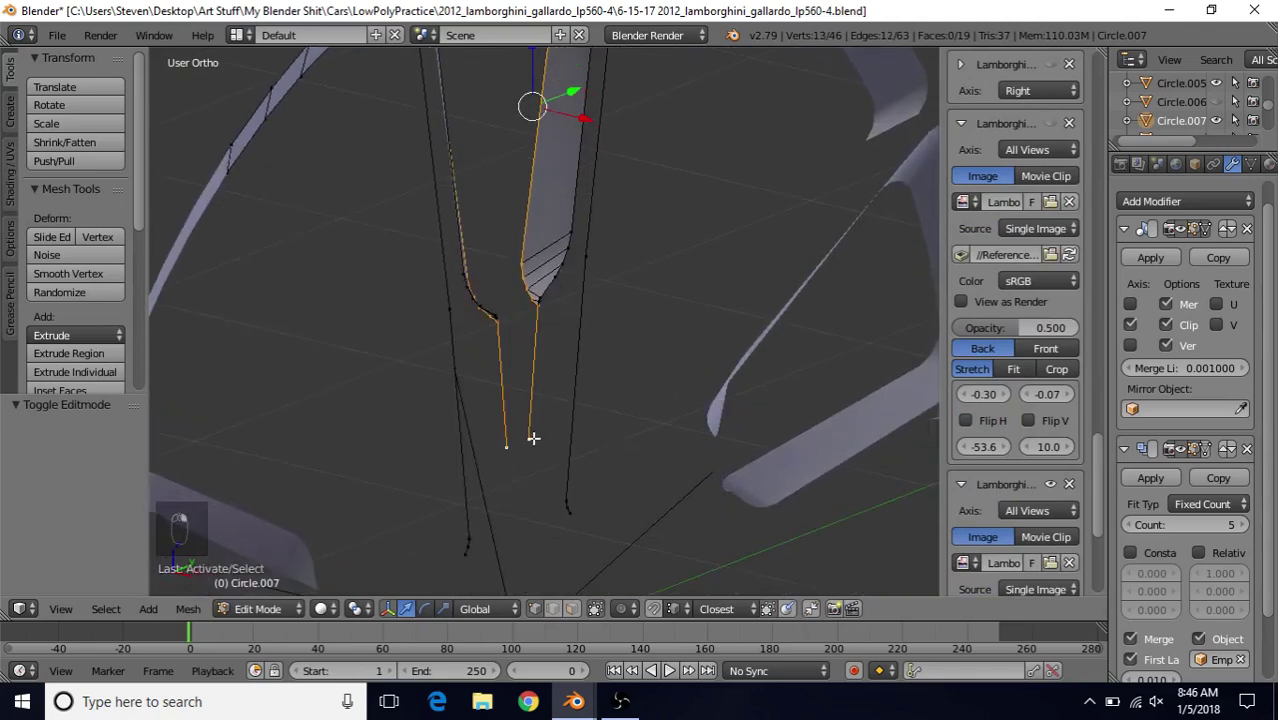
key(KP_3)
scroll(545, 396, down, 3)
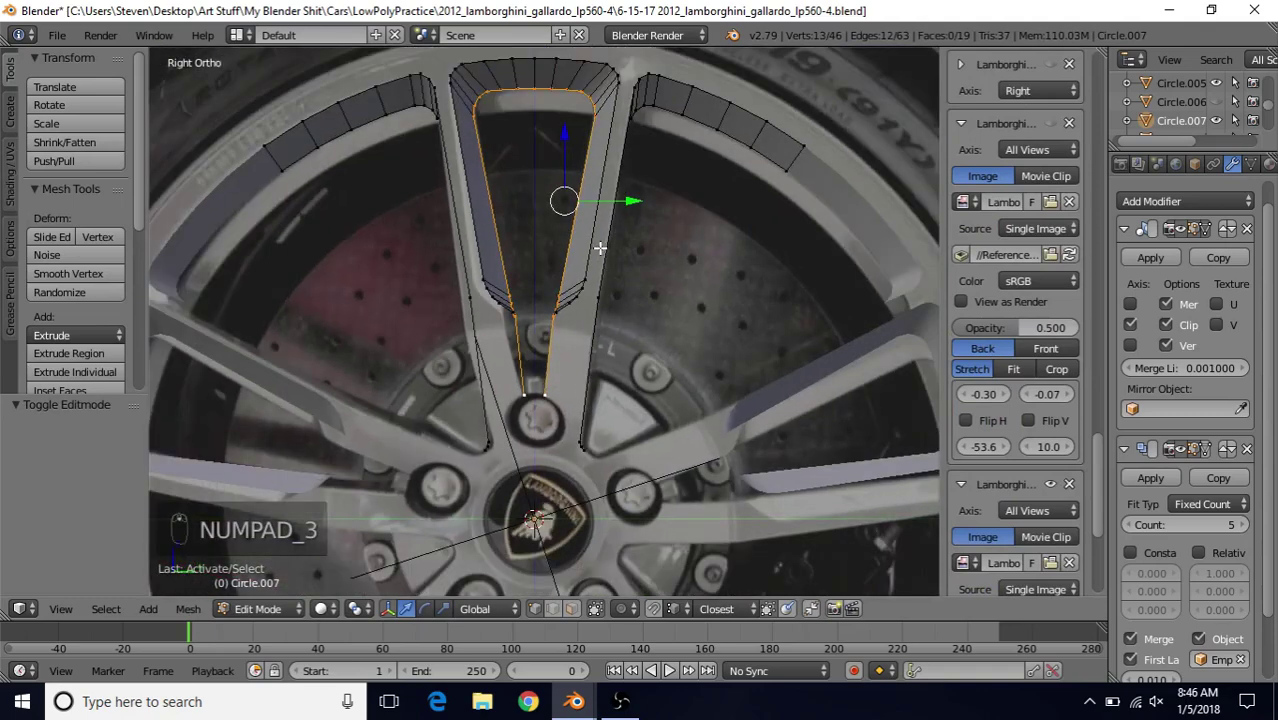
scroll(543, 385, up, 3)
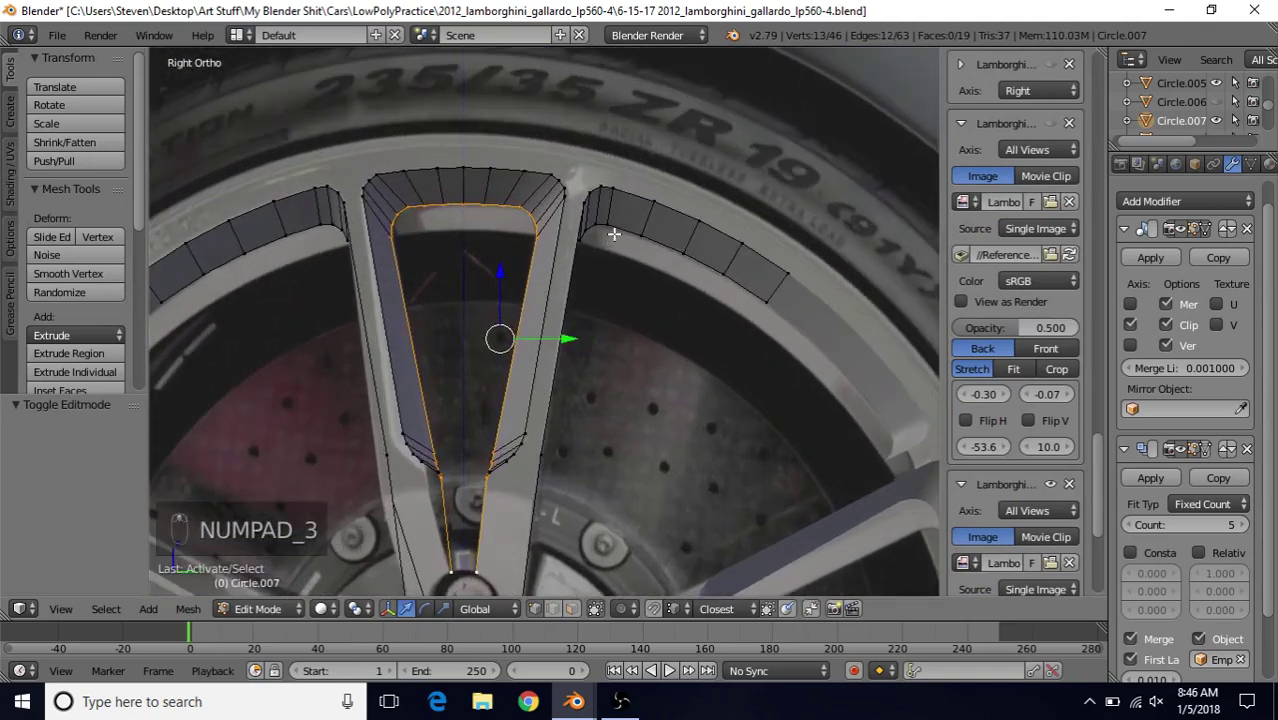
alt+shift+right_click(622, 228)
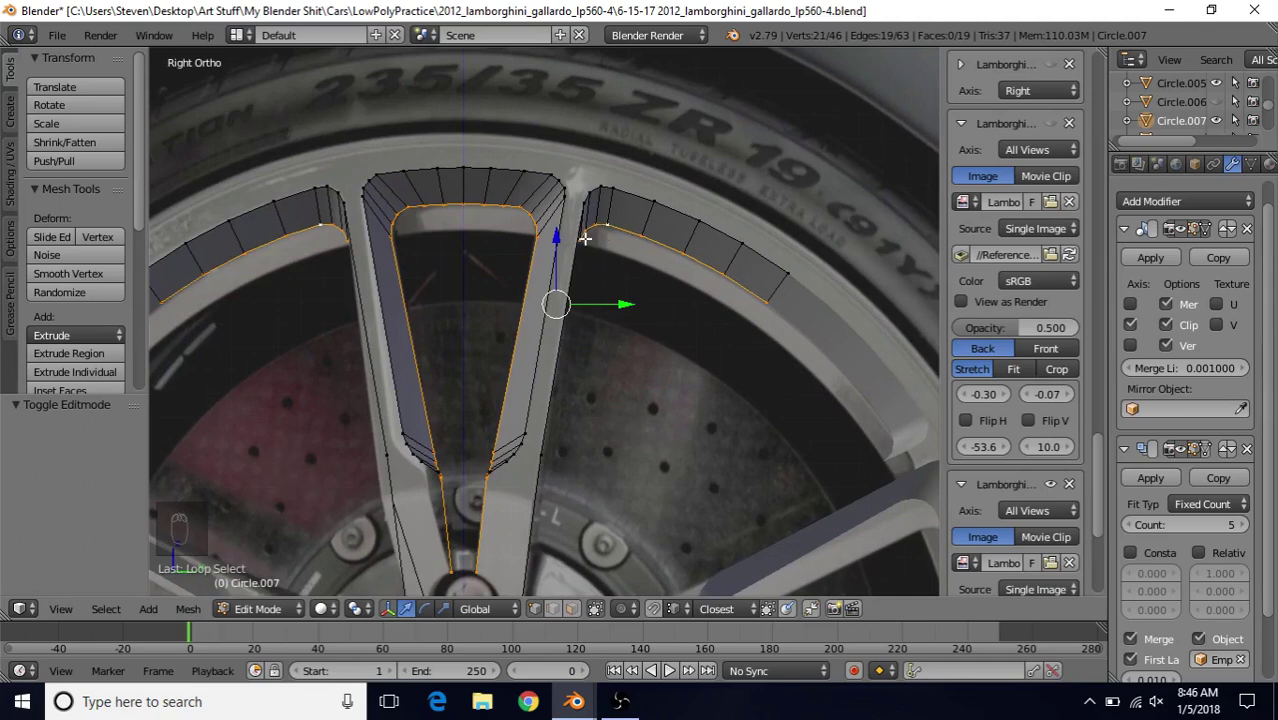
shift+middle_drag(657, 258, 662, 255)
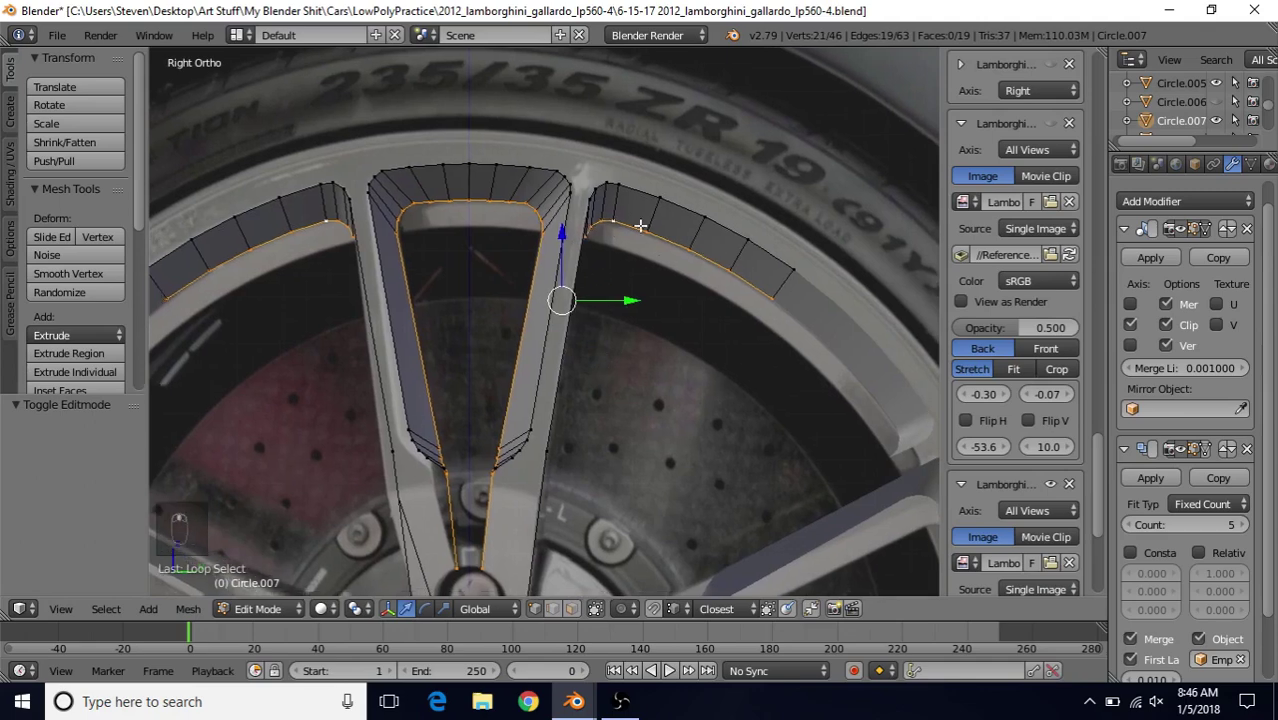
shift+middle_drag(619, 357, 656, 309)
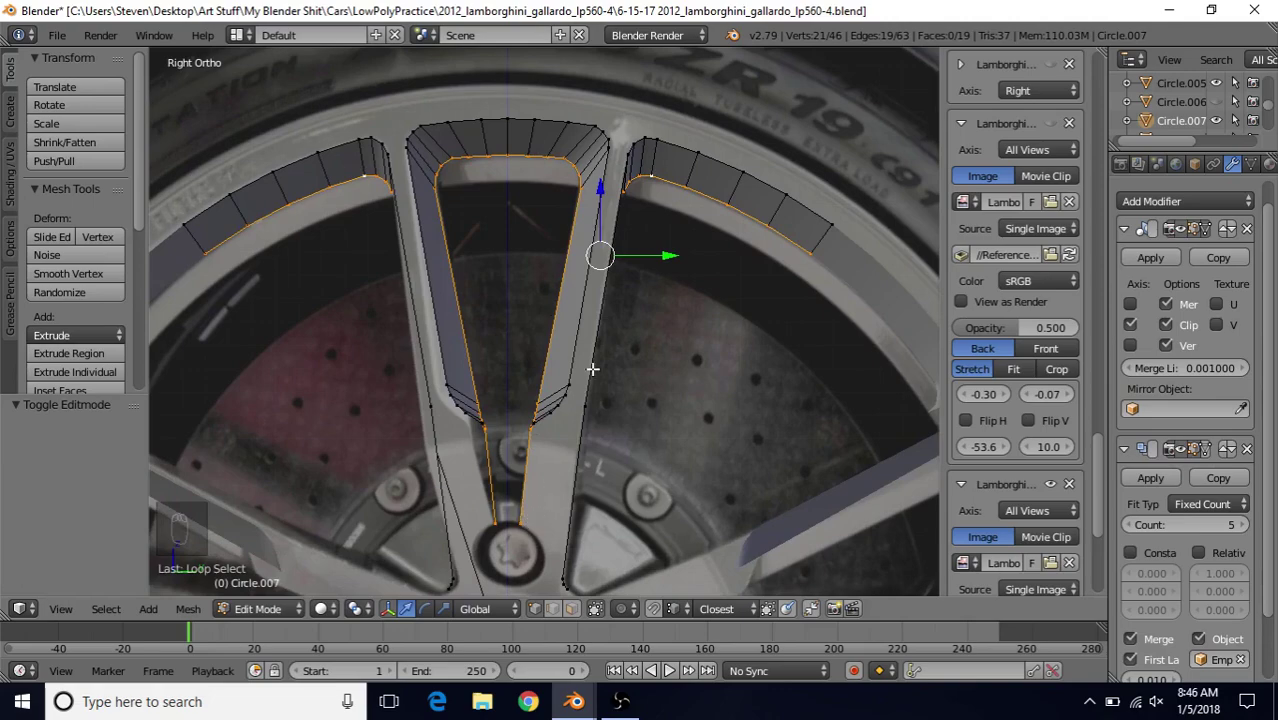
- Extrude the selected inner edges in place and move them along the X axis, finishing with a 0.015 adjustment
scroll(593, 369, down, 1)
key(e)
right_click(509, 297)
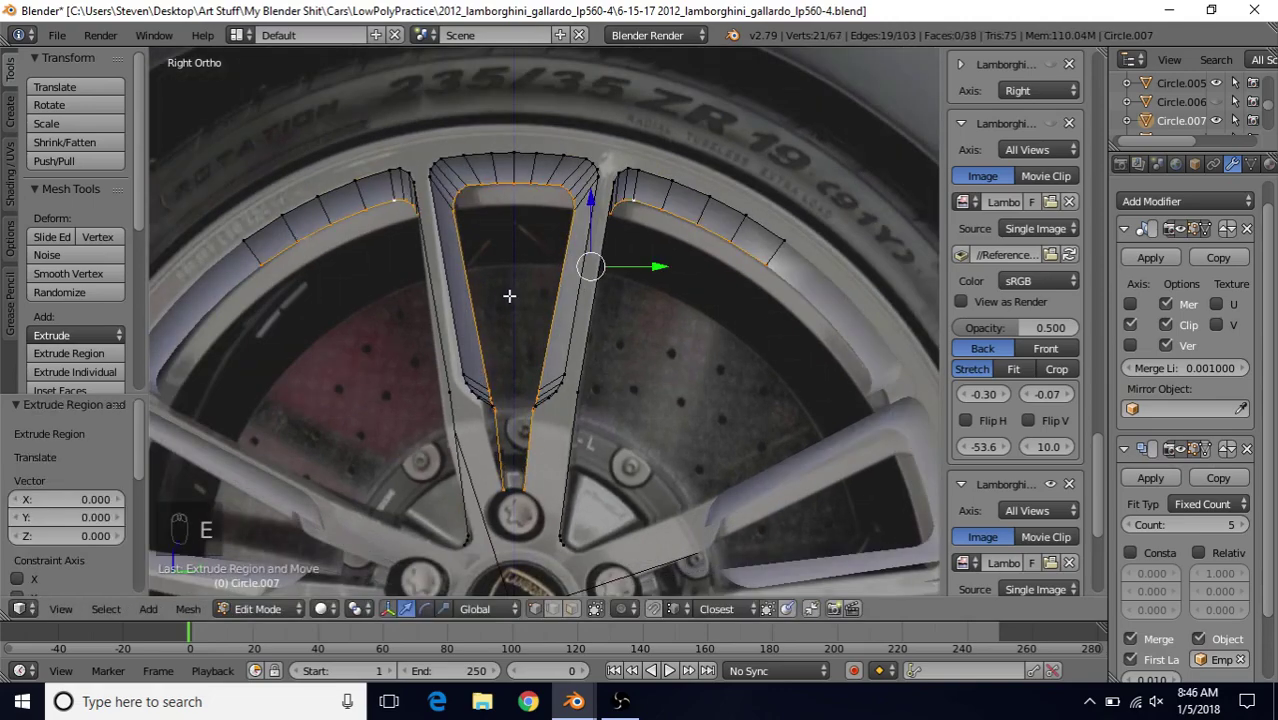
scroll(635, 296, down, 2)
middle_drag(651, 256, 493, 305)
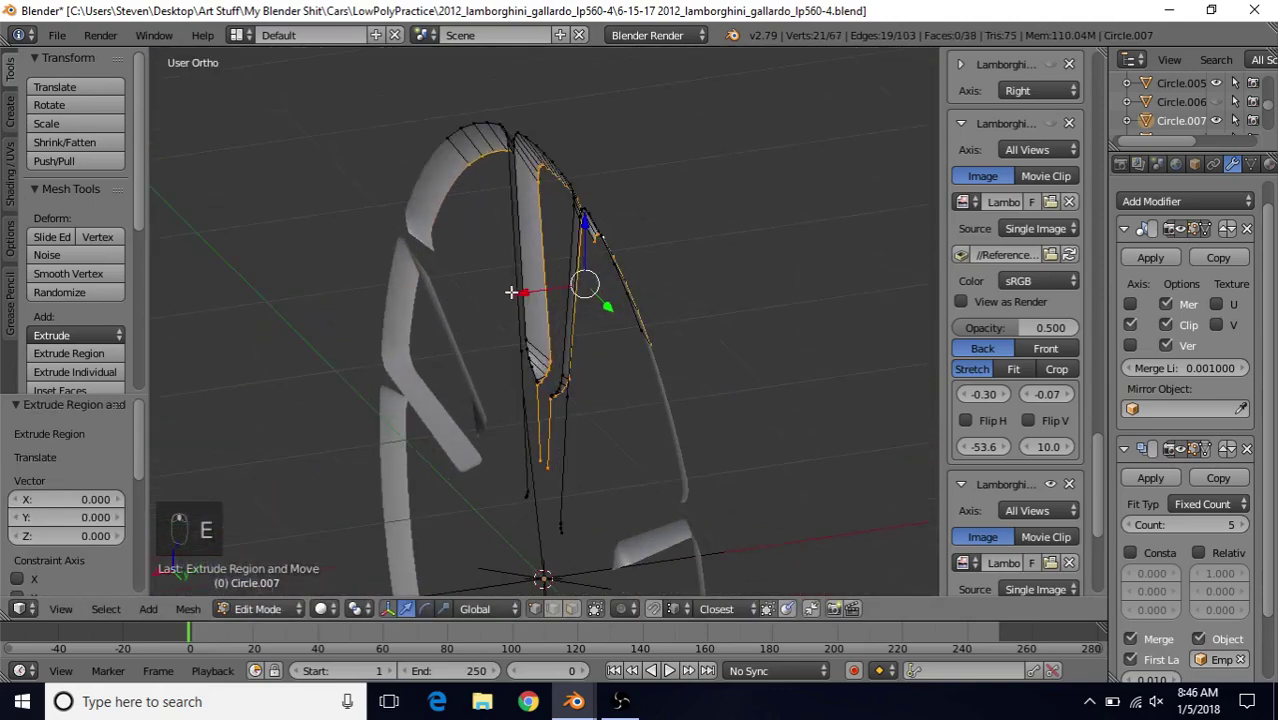
drag(522, 292, 540, 291)
middle_drag(540, 291, 511, 242)
drag(575, 343, 570, 336)
middle_drag(570, 336, 674, 336)
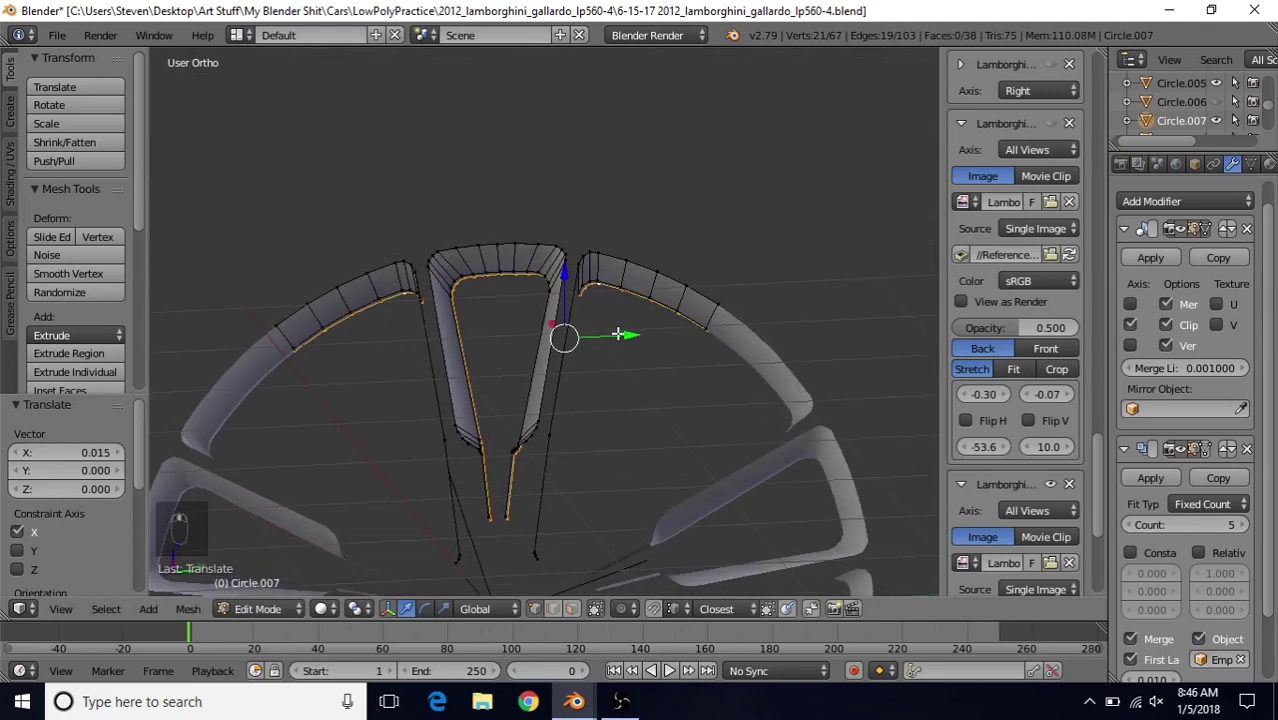
- Select the newly extruded edge path along the rim arc plus the matching path across the wide outer end of the spoke opening
middle_drag(612, 294, 485, 257)
scroll(713, 326, up, 5)
shift+middle_drag(494, 311, 478, 334)
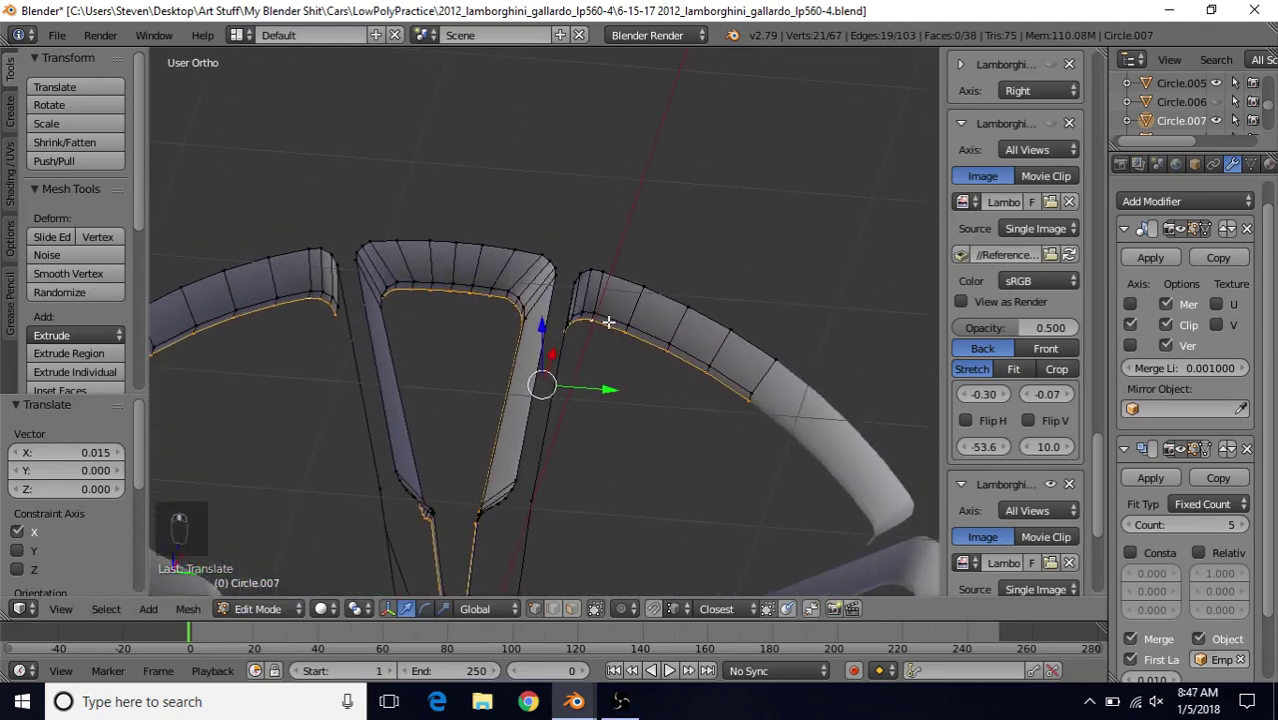
middle_drag(609, 323, 587, 328)
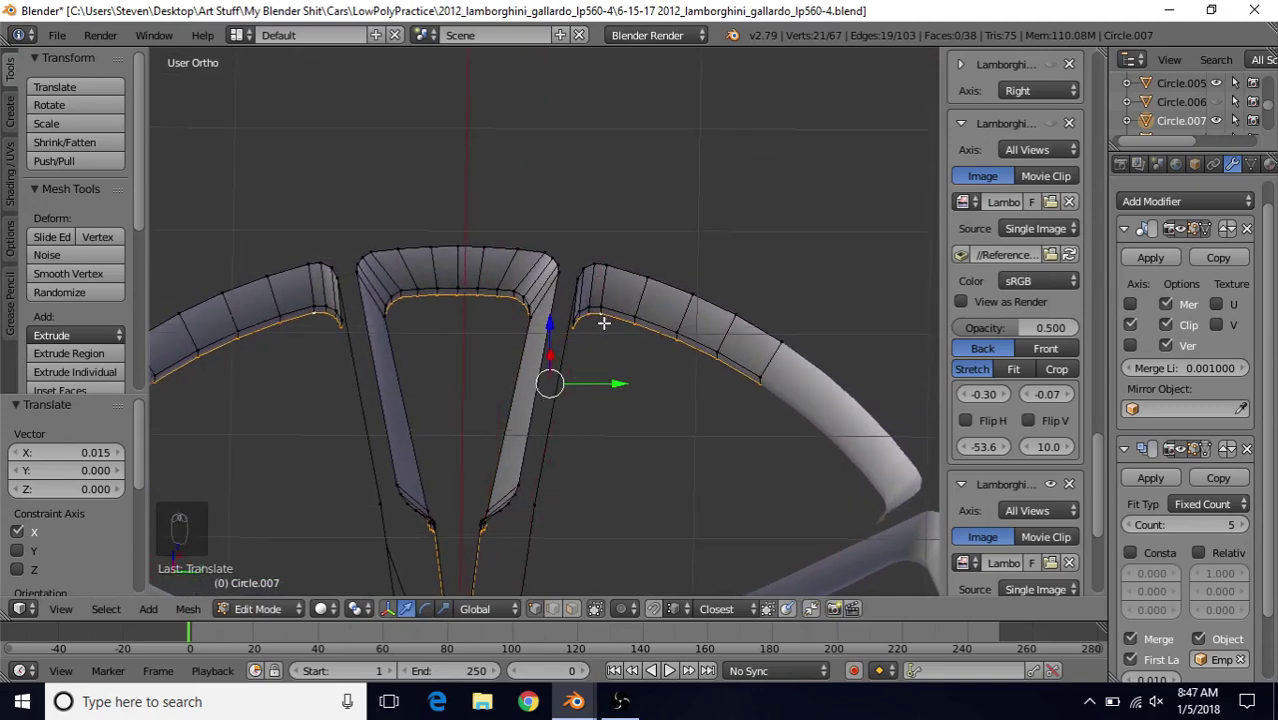
right_click(604, 323)
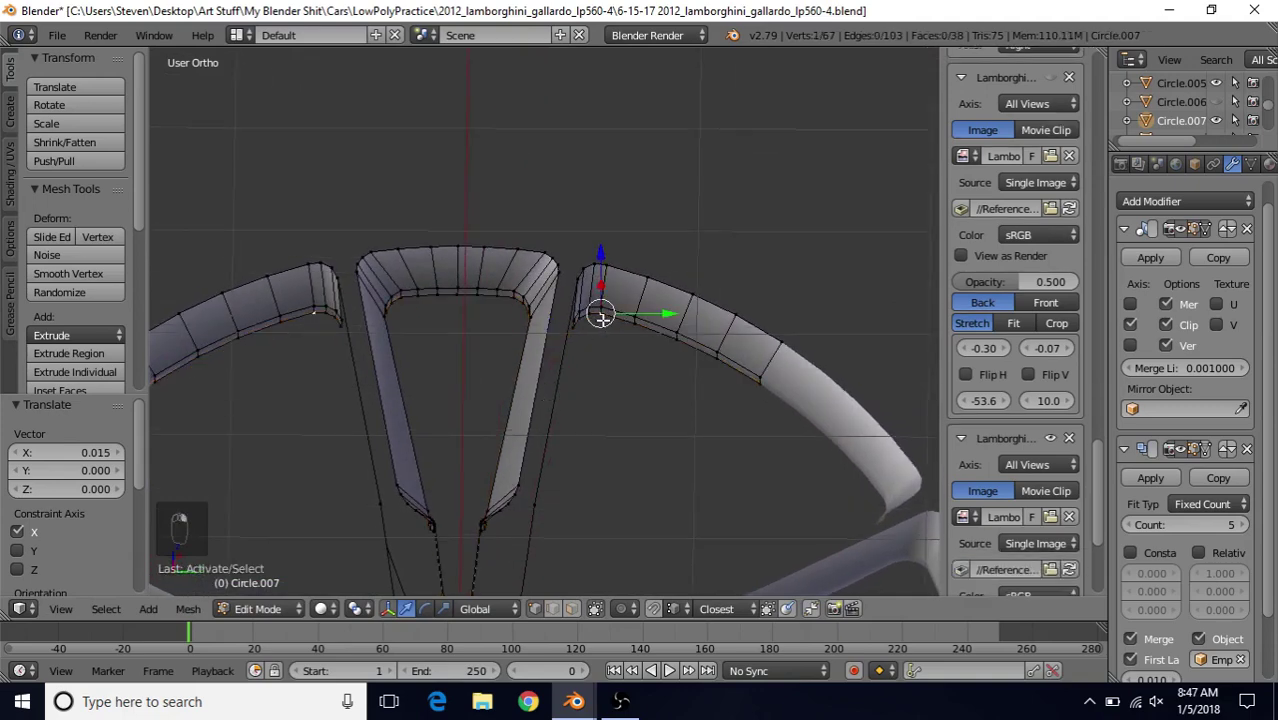
ctrl+right_click(759, 392)
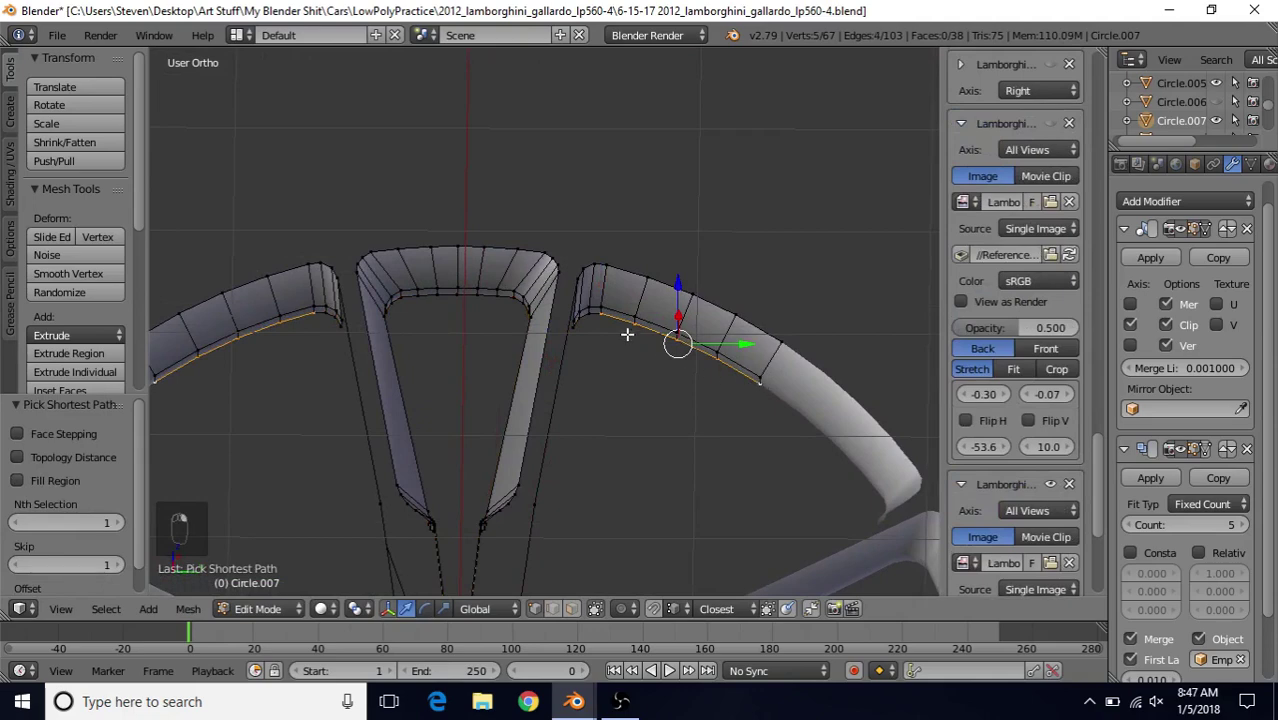
shift+middle_drag(528, 343, 595, 356)
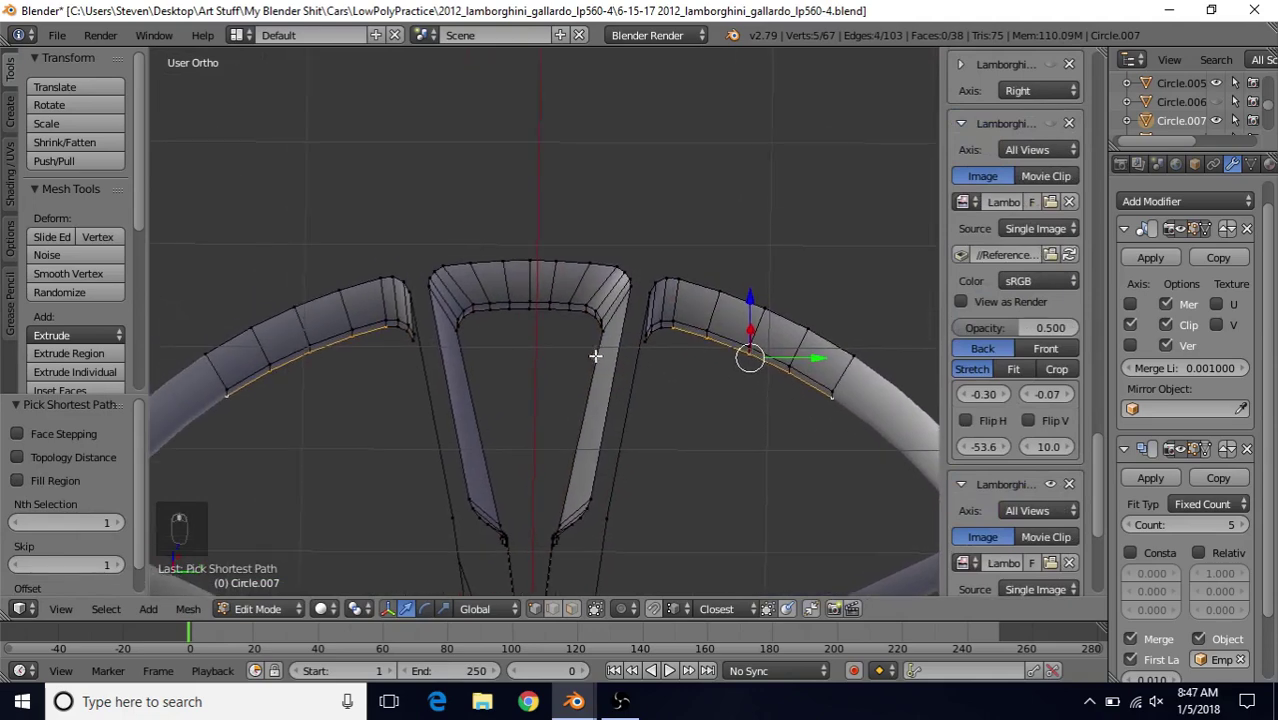
shift+right_click(531, 313)
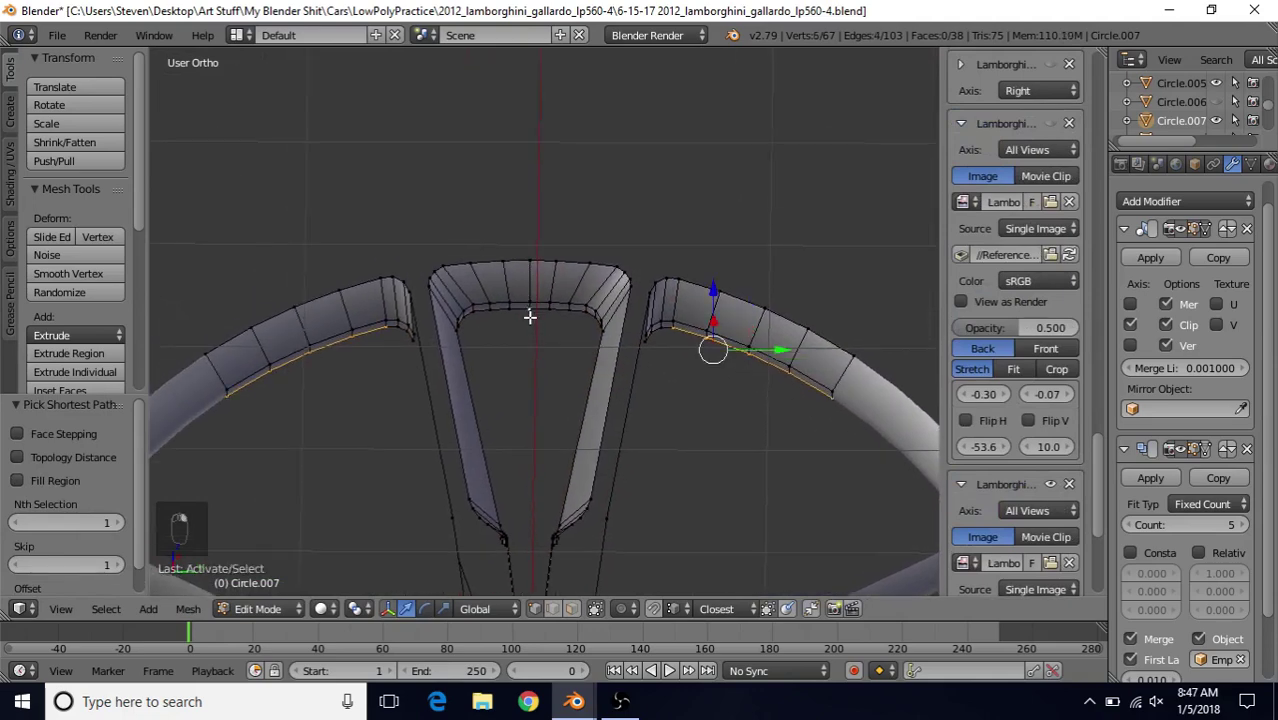
scroll(530, 316, up, 1)
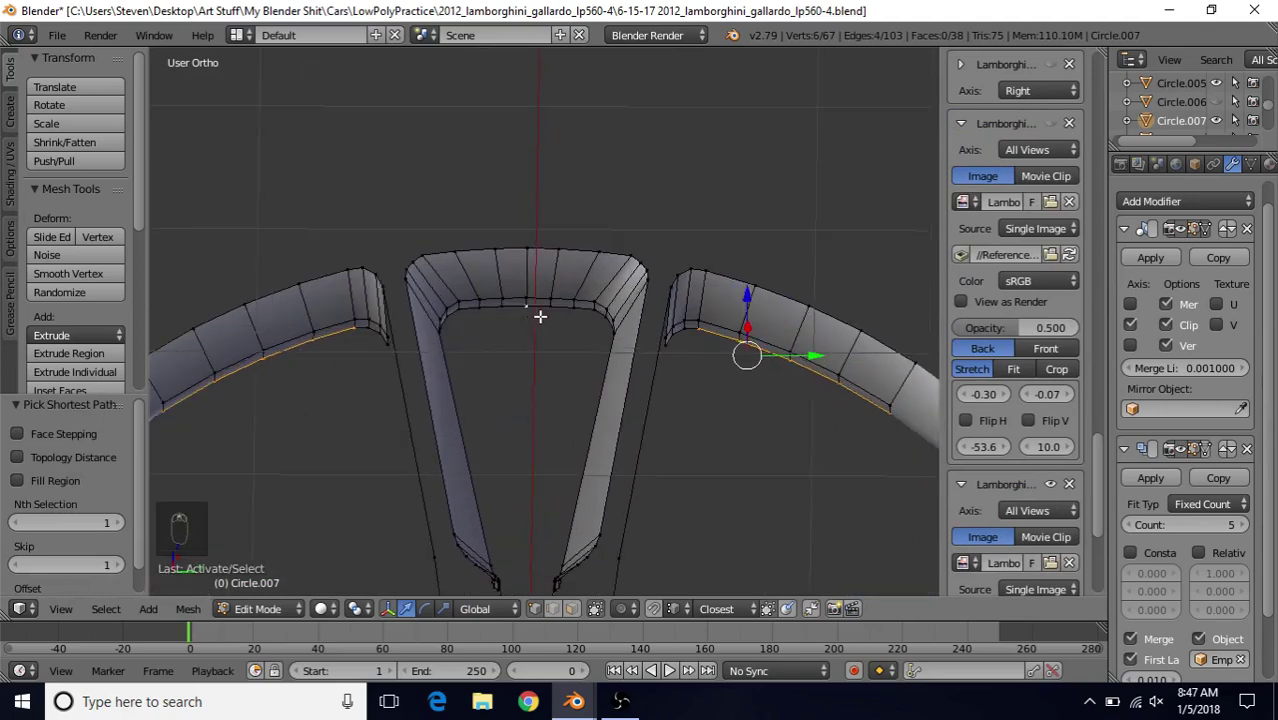
middle_drag(540, 316, 547, 317)
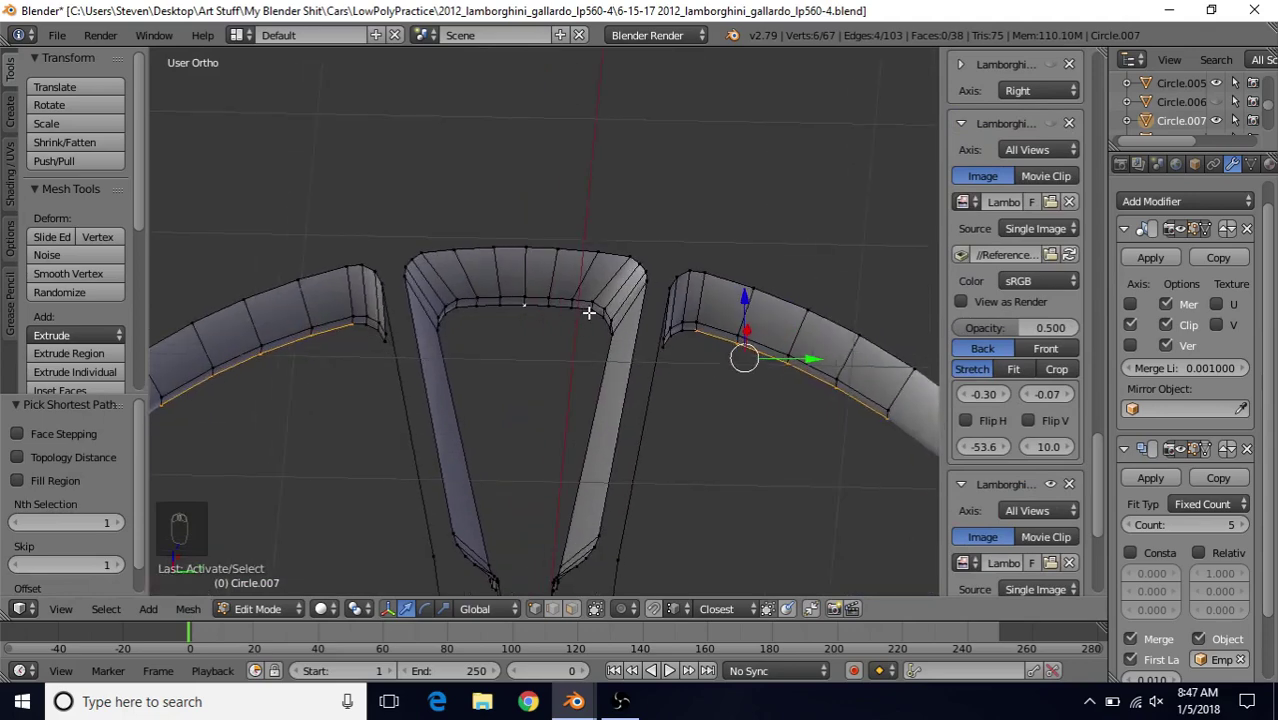
ctrl+right_click(589, 313)
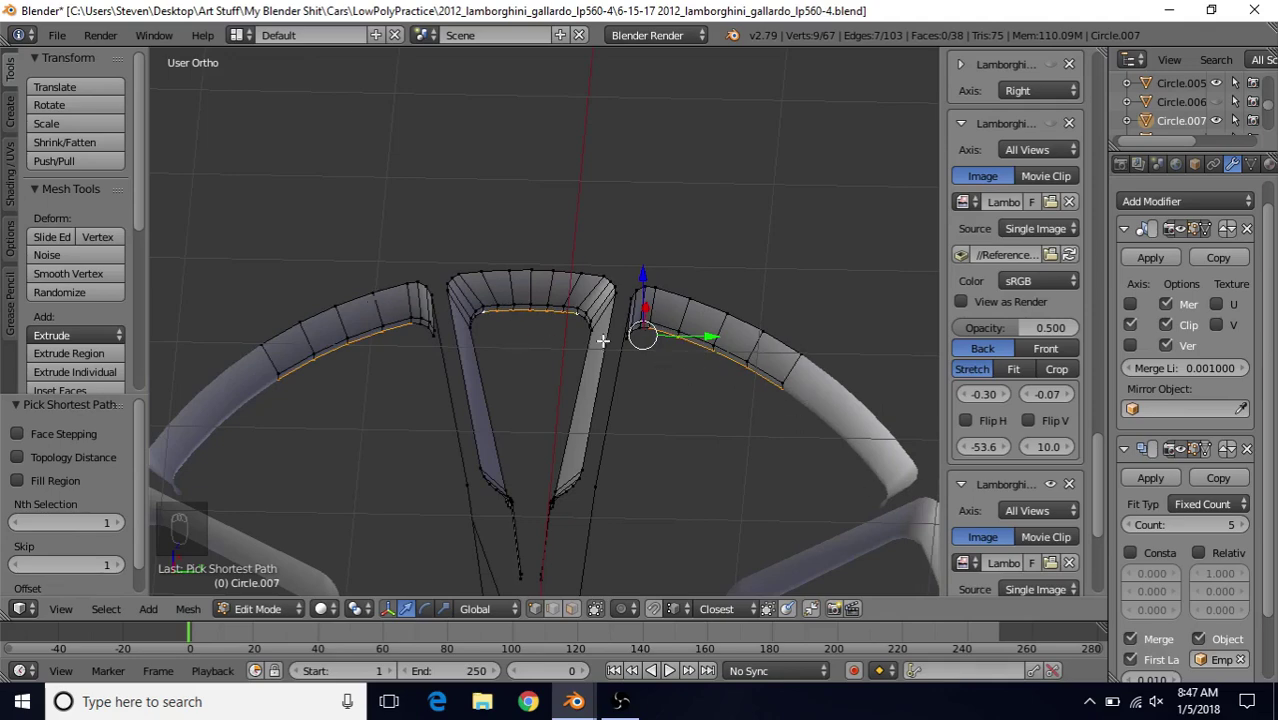
middle_drag(589, 358, 542, 331)
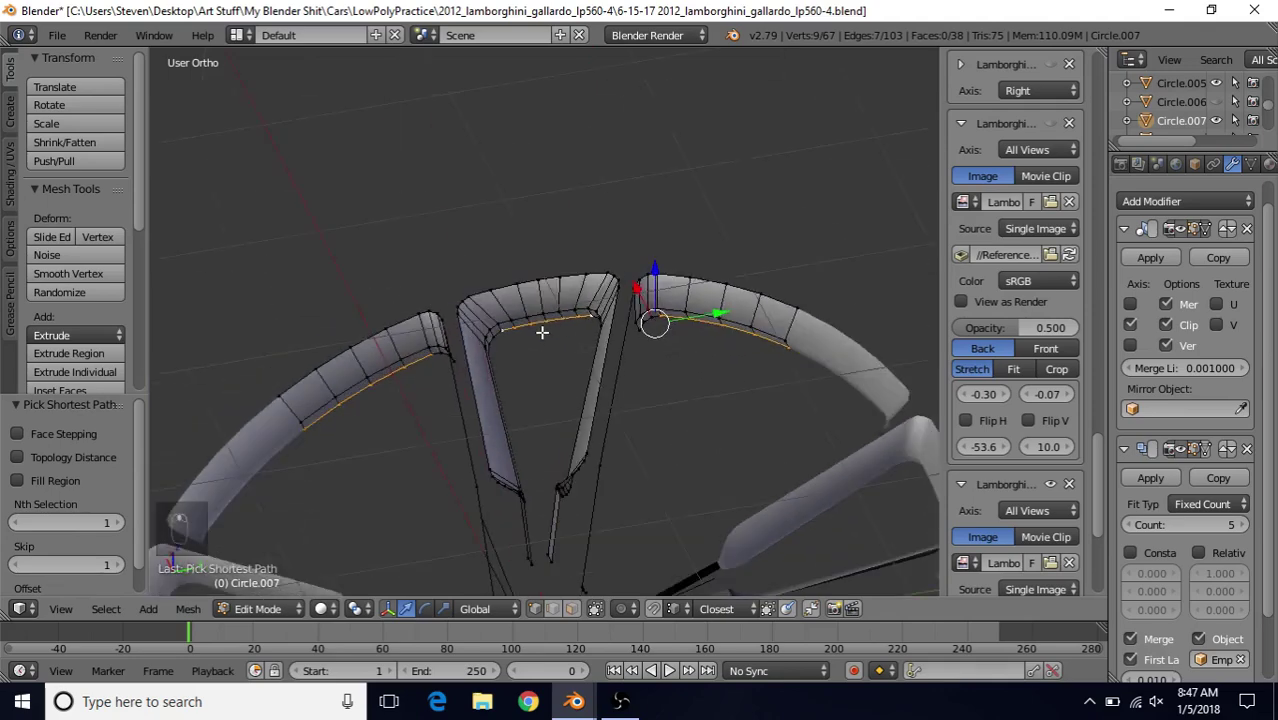
- Extrude the selected rim-side edges and move them -0.097 along X to form a deeper inner wall
key(e)
right_click(548, 284)
middle_drag(548, 284, 515, 337)
drag(600, 287, 613, 290)
middle_drag(613, 290, 566, 338)
scroll(566, 338, up, 3)
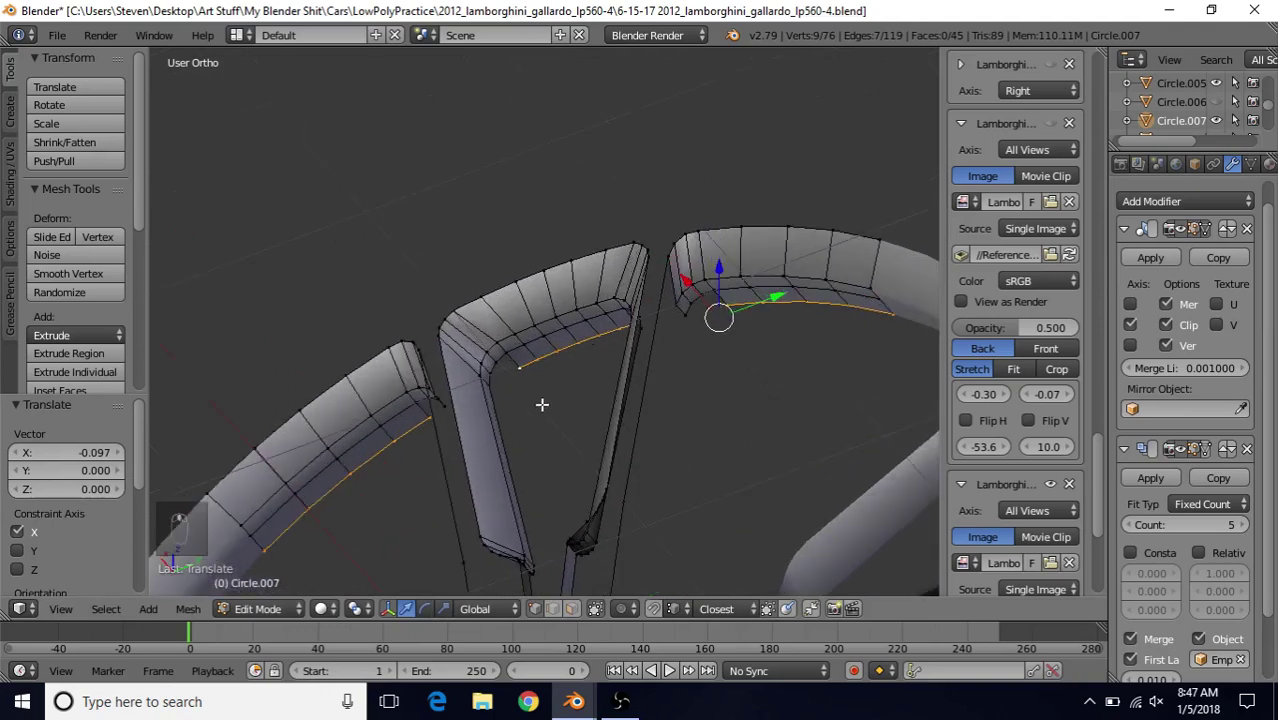
middle_drag(489, 421, 667, 366)
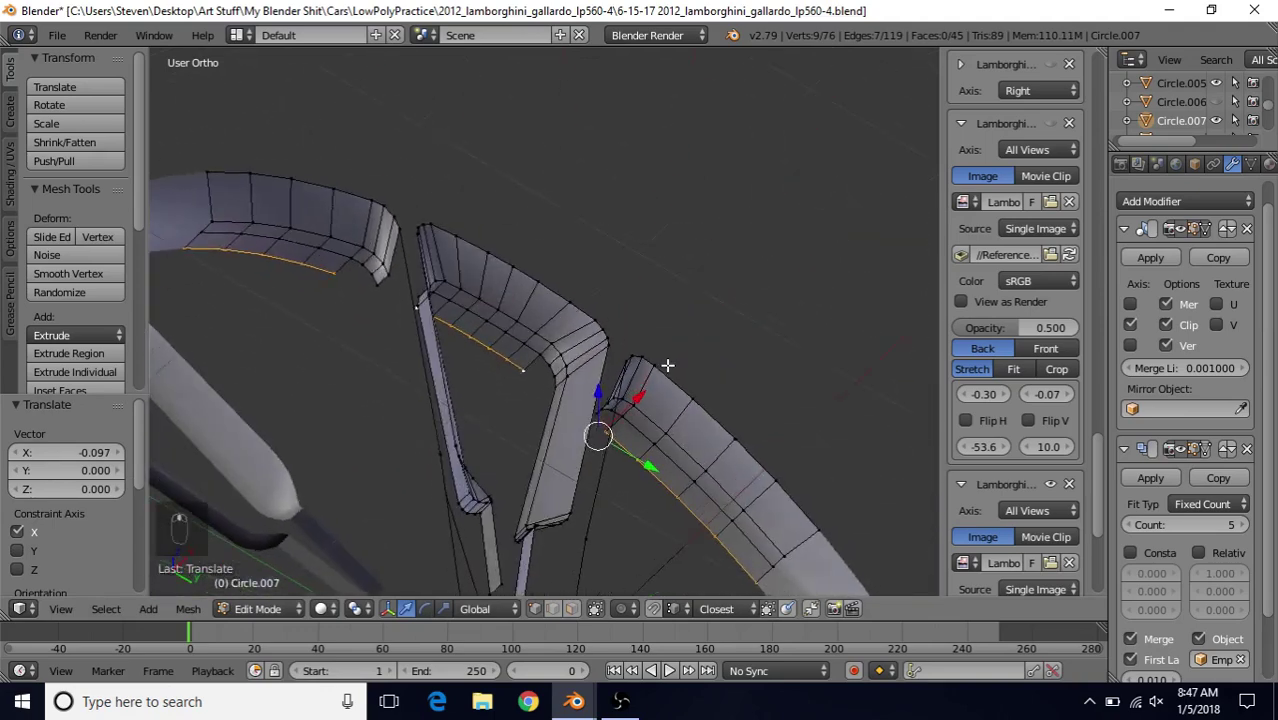
middle_drag(569, 397, 578, 408)
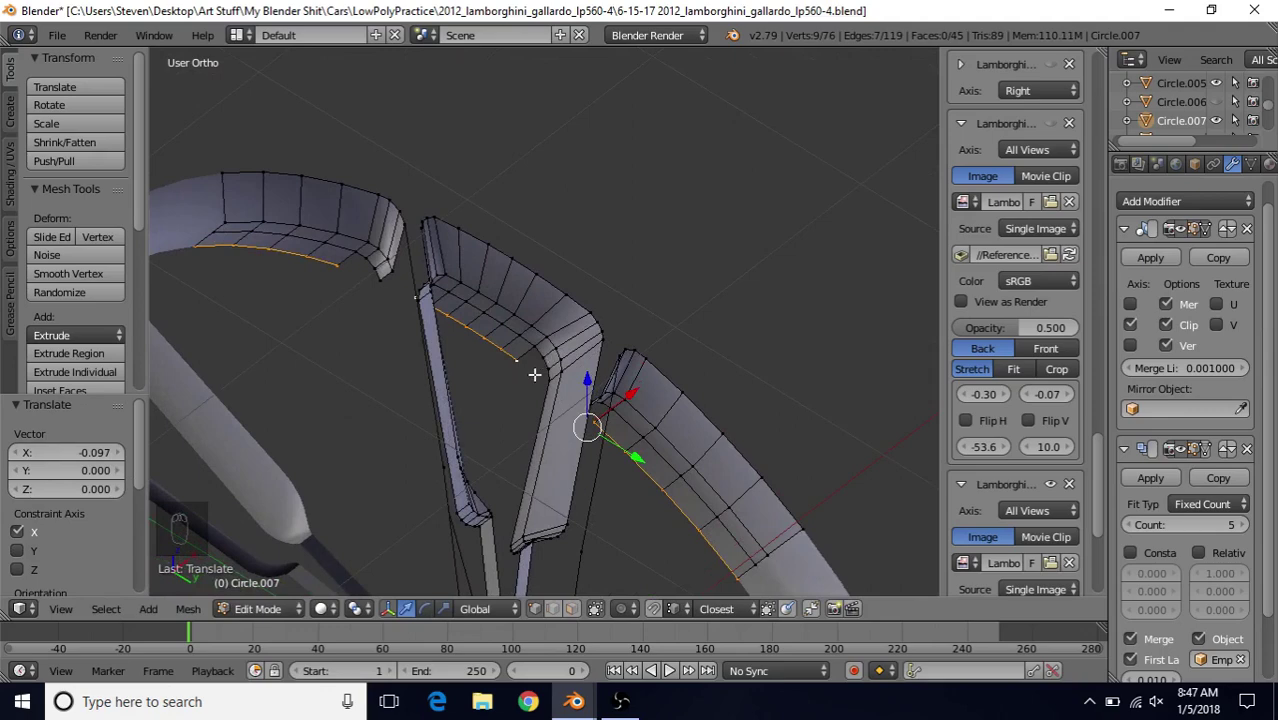
- Hide the spoke object in the right view and examine the spokes, openings and rim in the wheel reference photo
key(KP_3)
key(Tab)
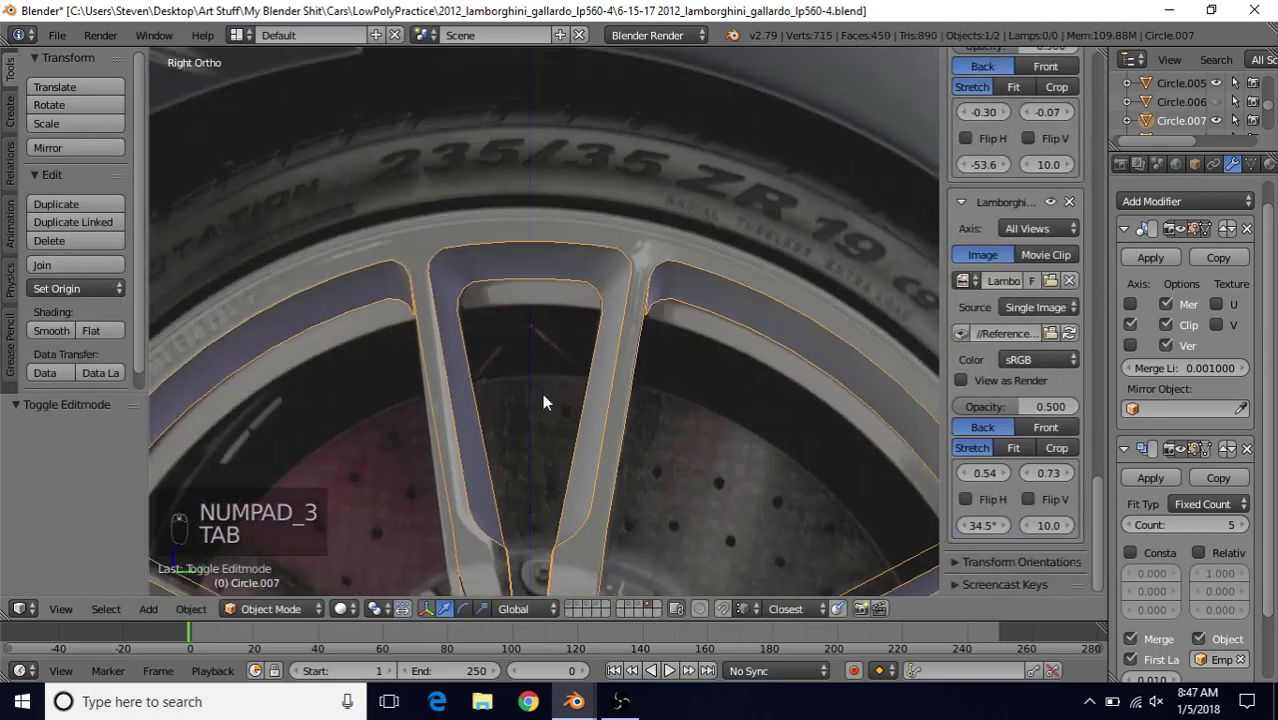
key(h)
shift+middle_drag(541, 386, 450, 338)
shift+middle_drag(685, 415, 627, 333)
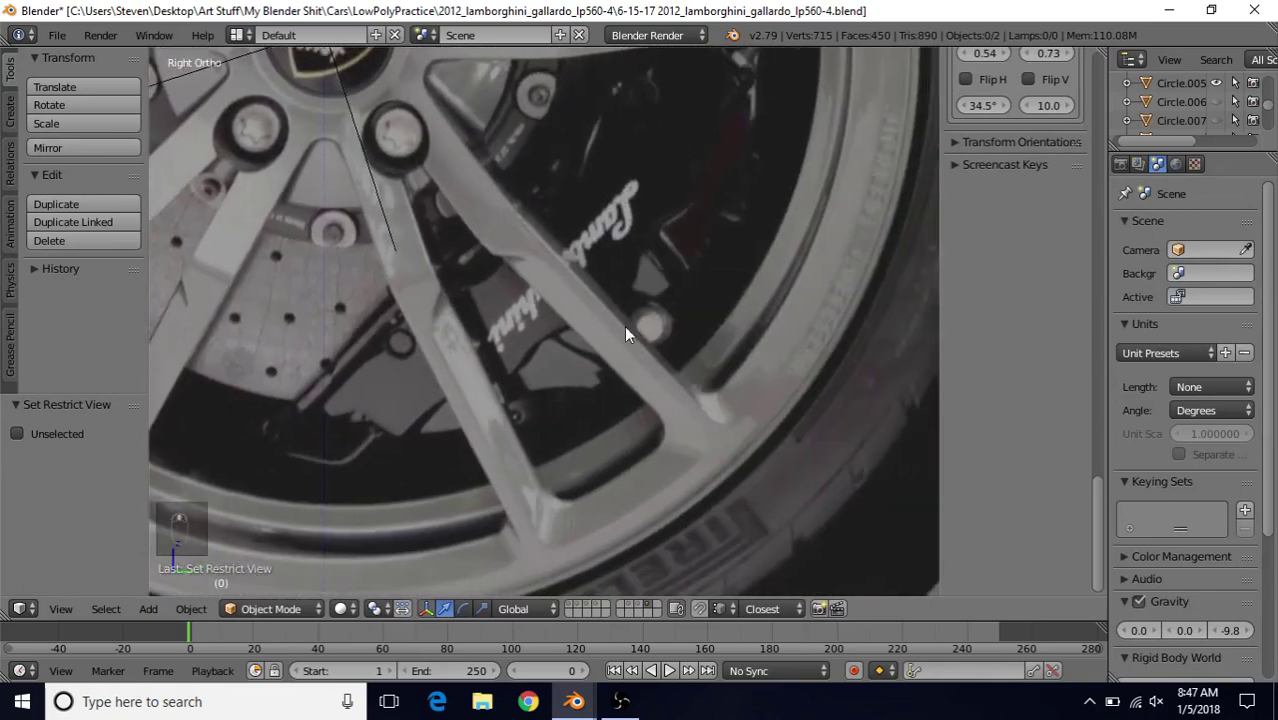
shift+middle_drag(686, 263, 657, 343)
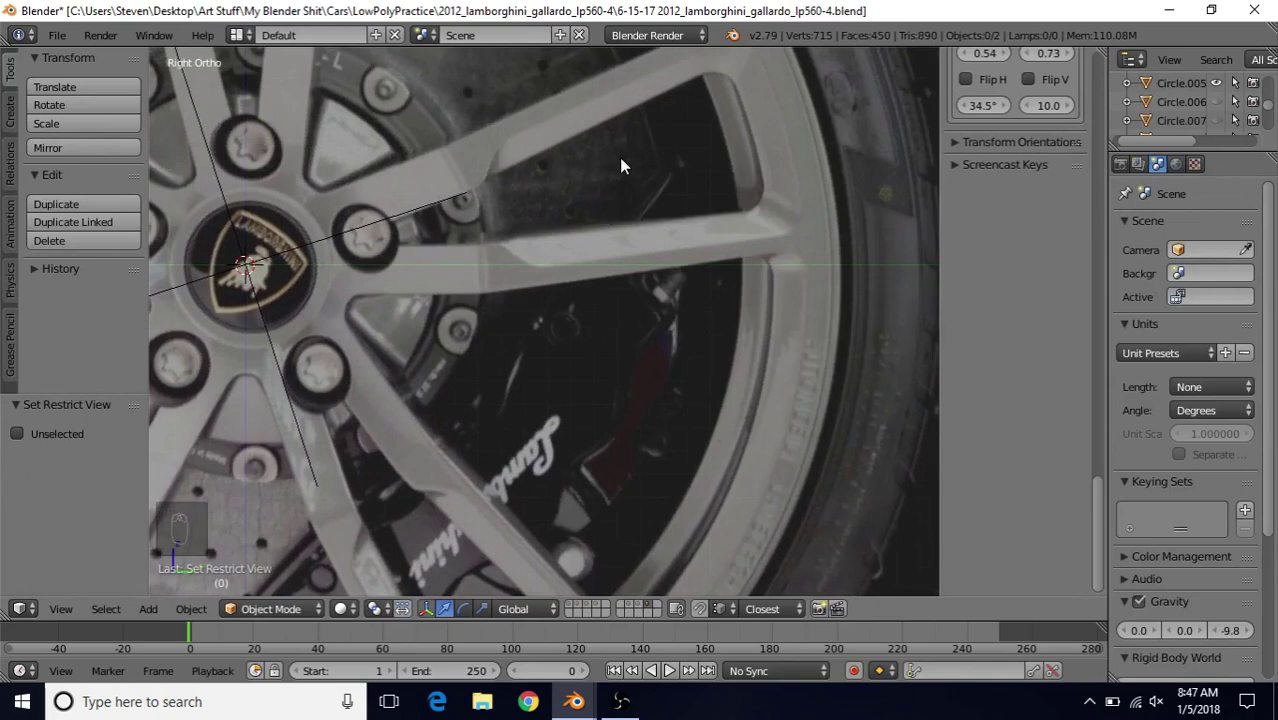
shift+middle_drag(620, 160, 660, 413)
shift+middle_drag(587, 247, 685, 385)
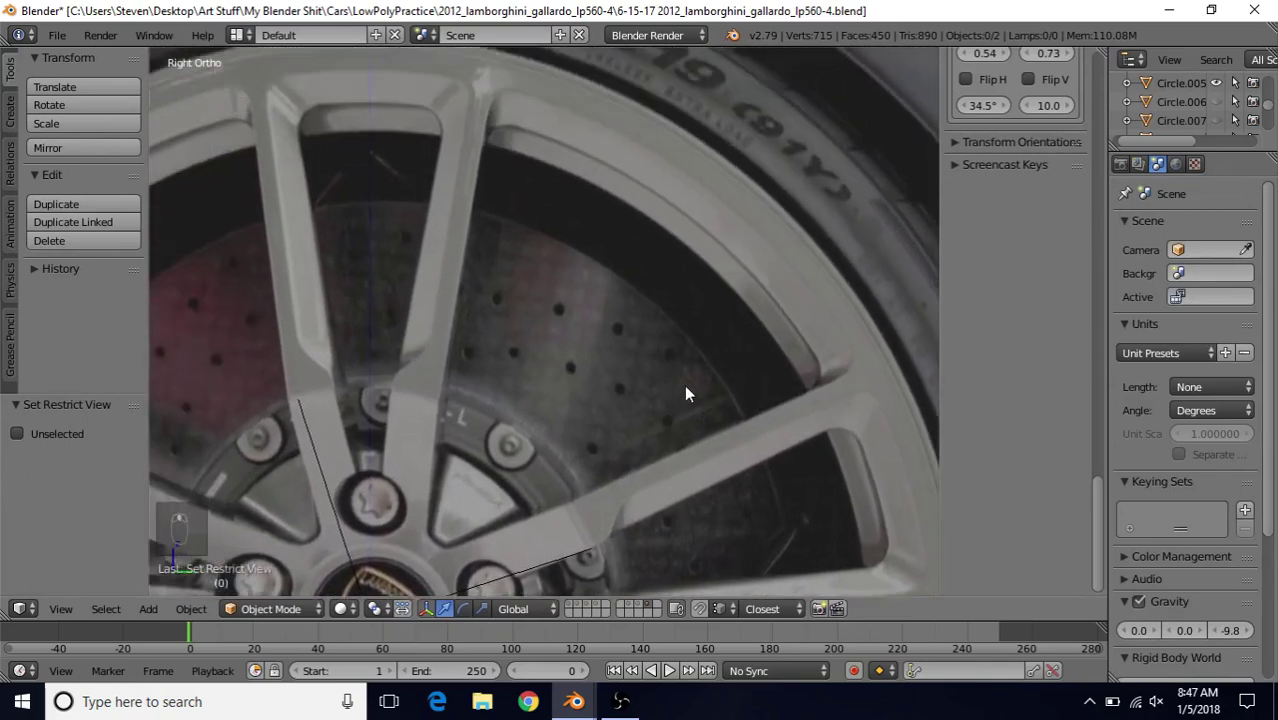
shift+middle_drag(476, 281, 510, 215)
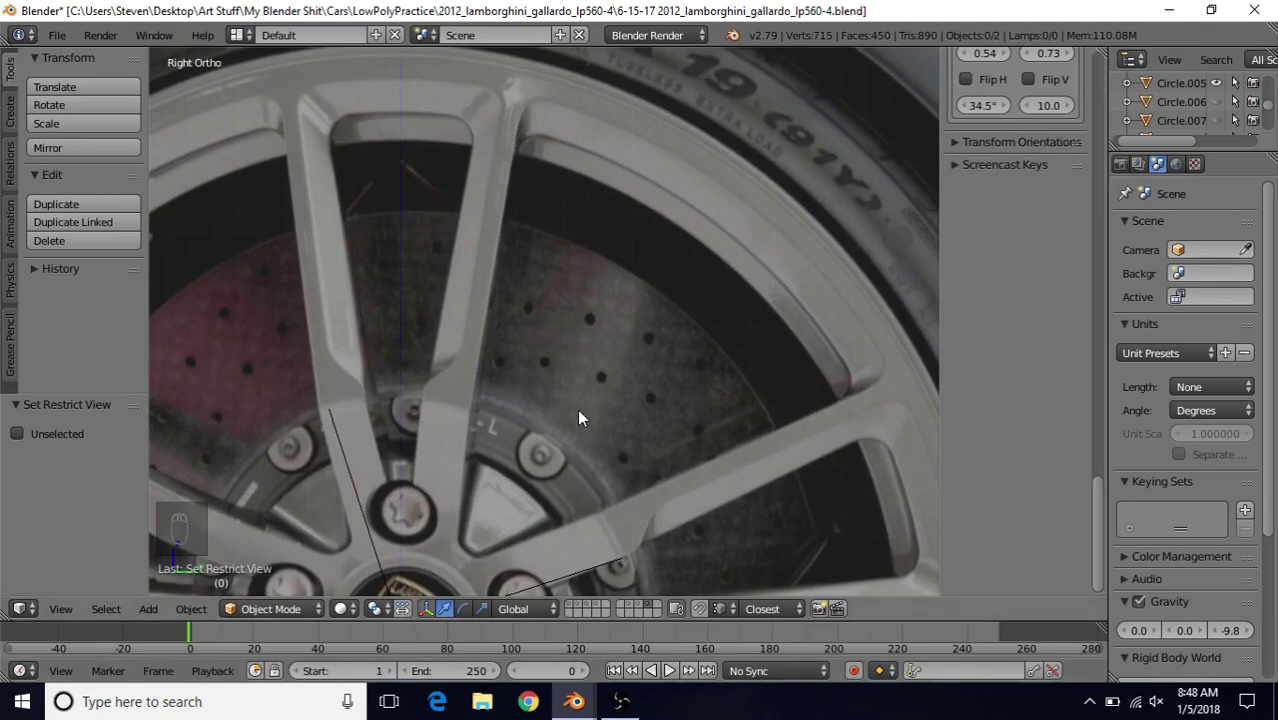
- Unhide the objects and reopen the spoke mesh in Edit Mode
key(alt+h)
scroll(535, 322, down, 2)
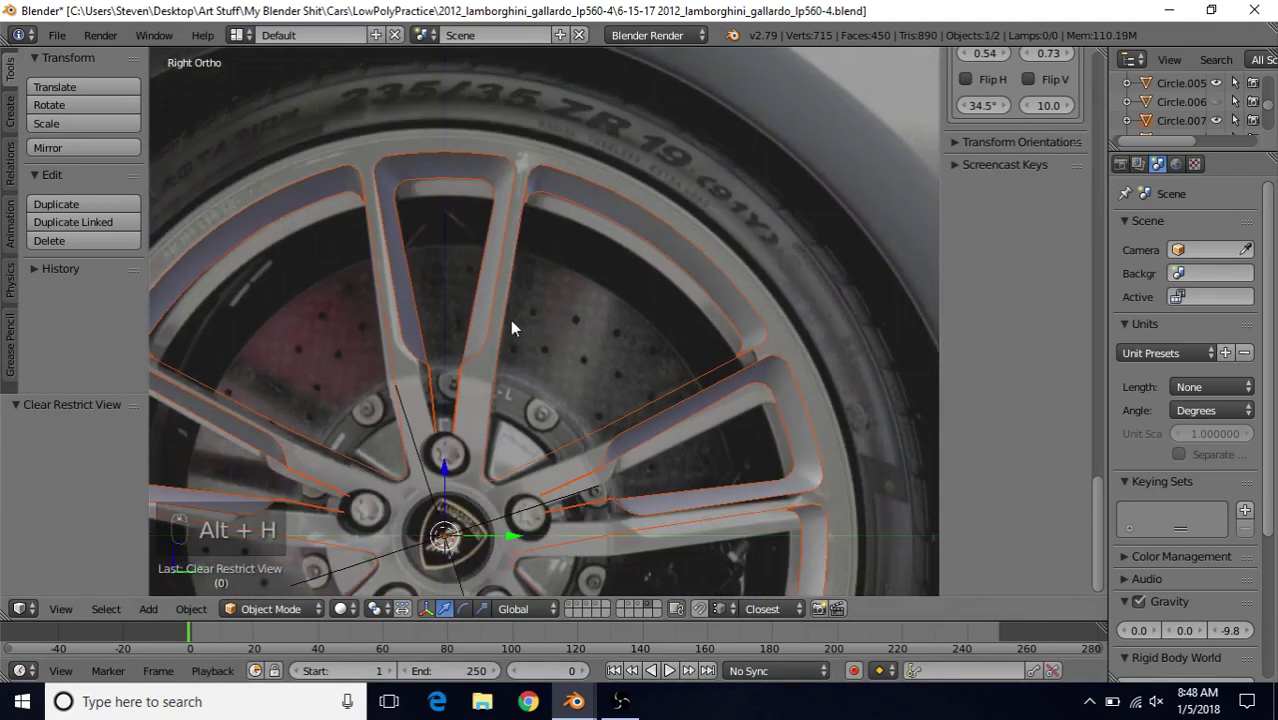
right_click(460, 183)
key(Tab)
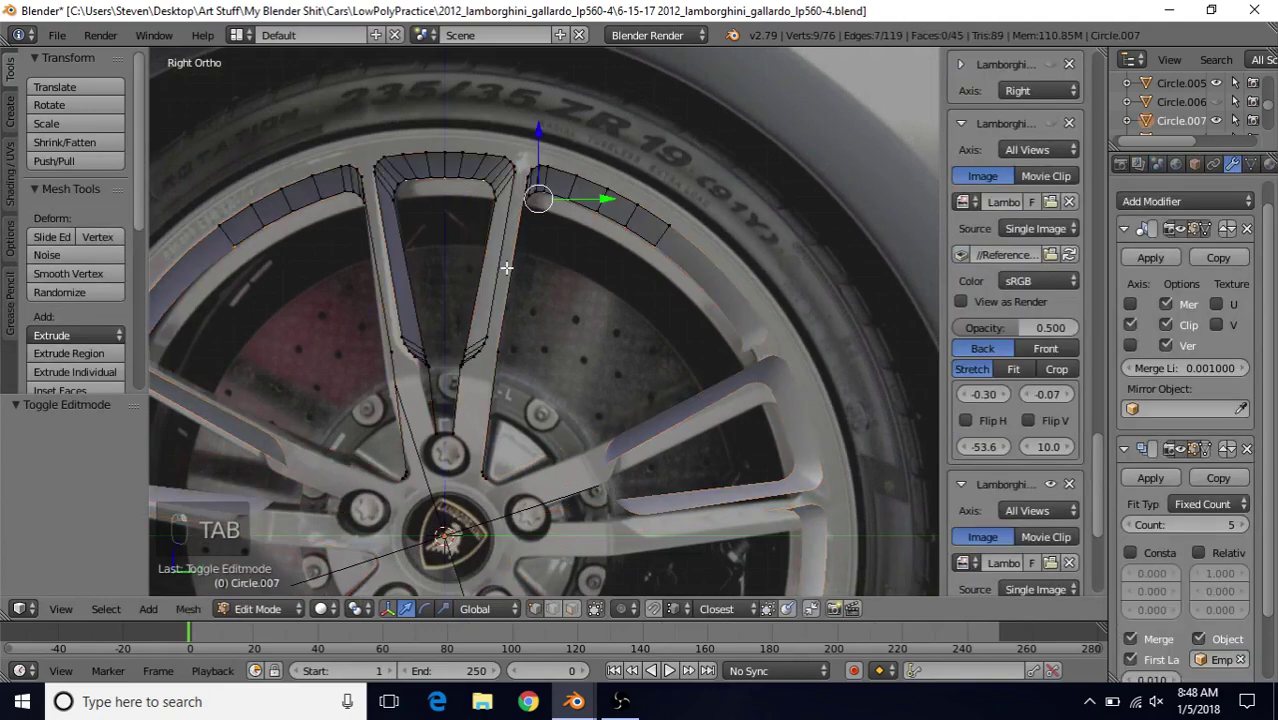
- Fill a face across the spoke between the facing end edges of the opening's deeper inner wall and the rim arc's inner wall
middle_drag(611, 271, 576, 219)
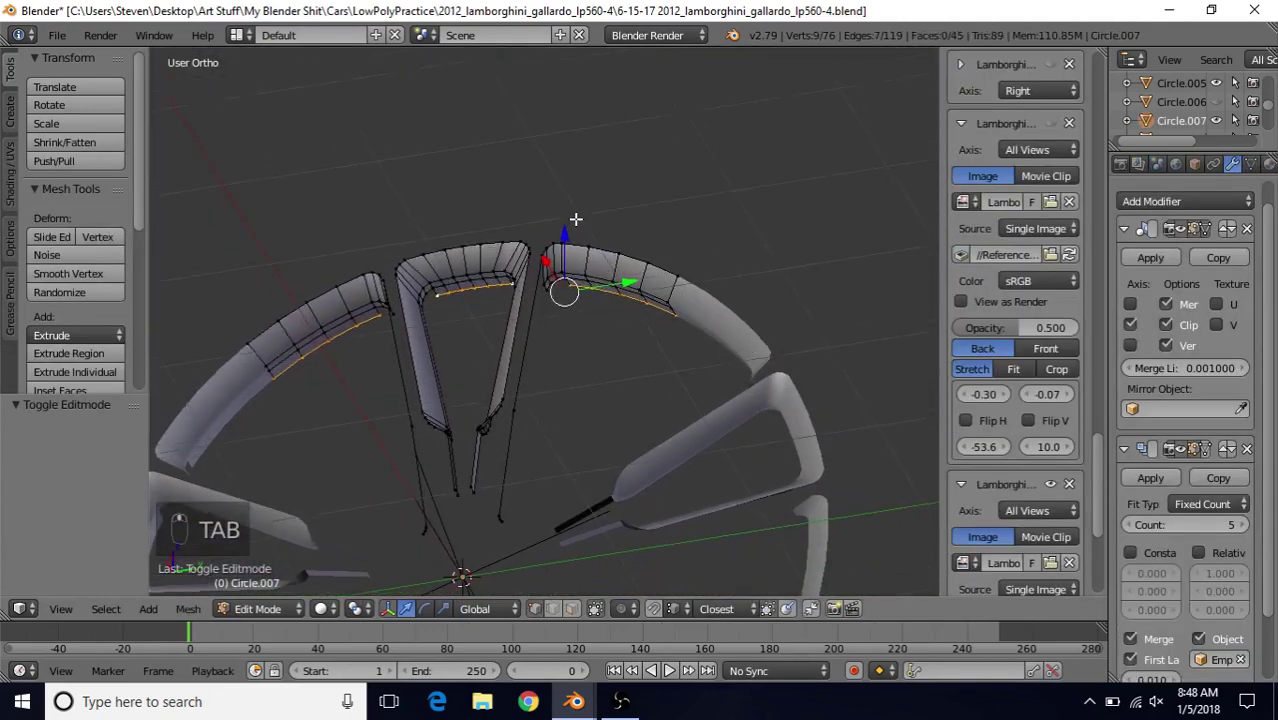
scroll(576, 219, up, 5)
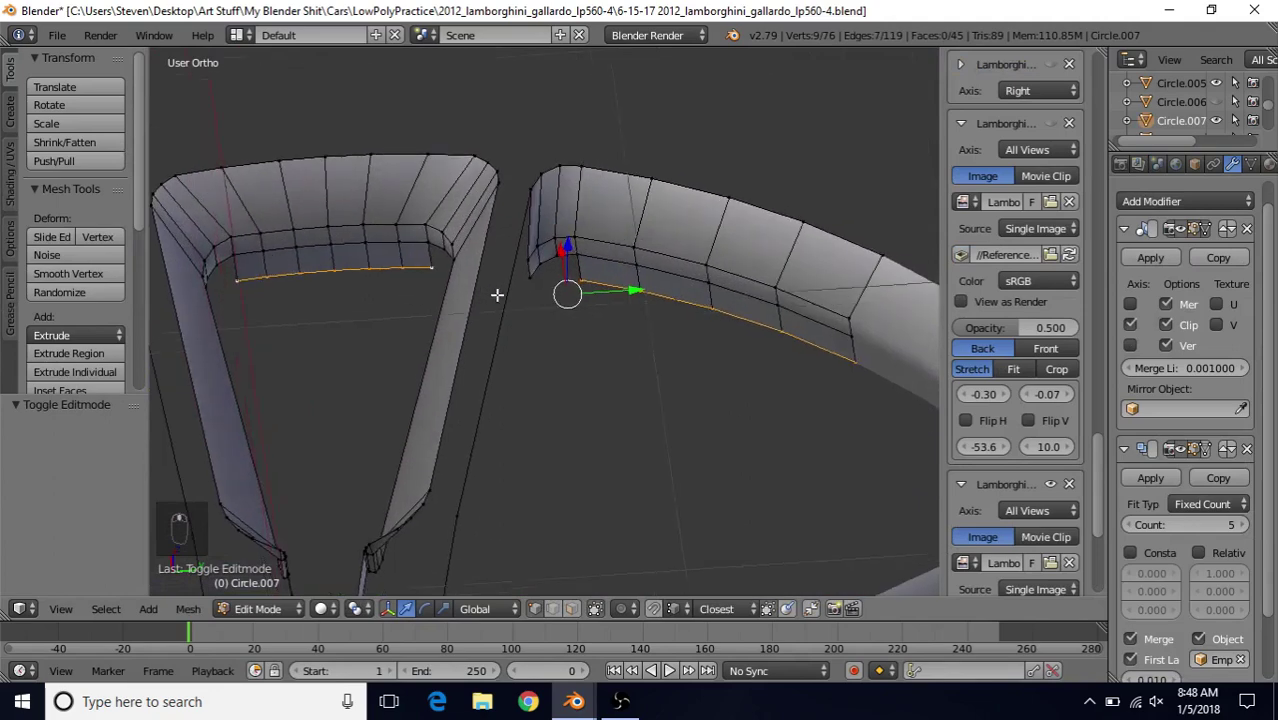
middle_drag(497, 295, 507, 295)
right_click(401, 234)
shift+middle_drag(424, 262, 513, 354)
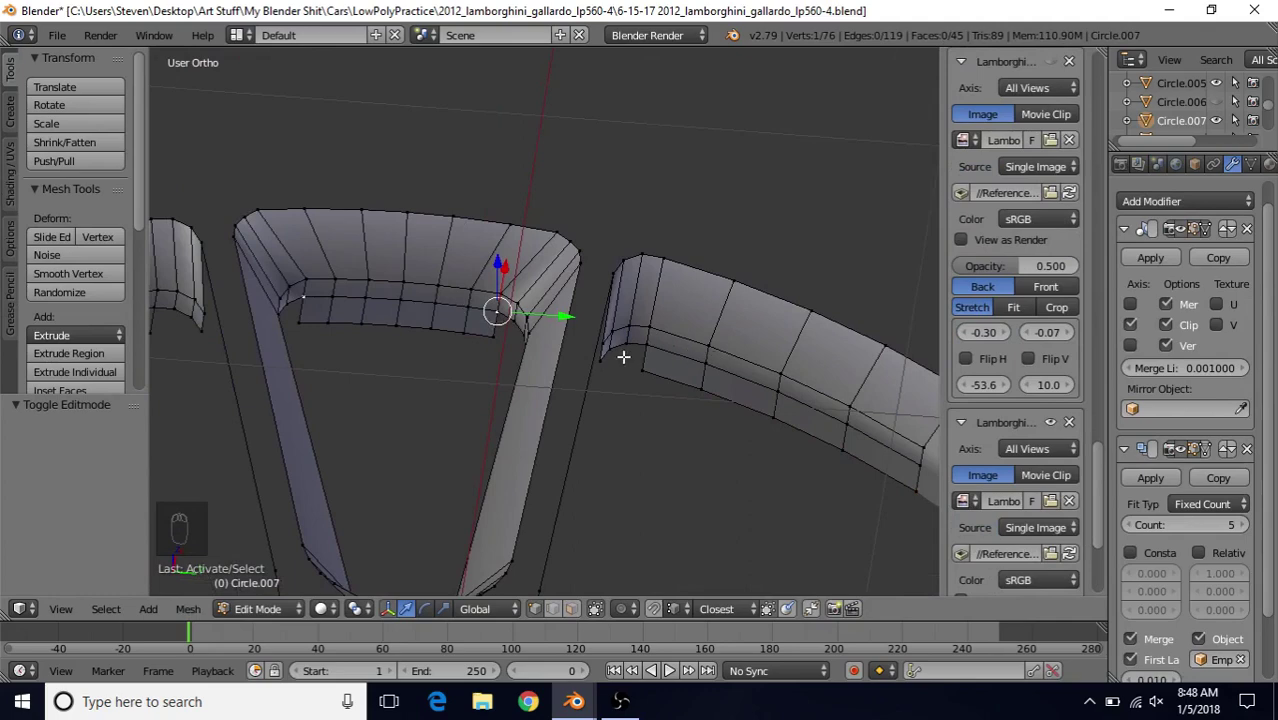
shift+right_click(497, 333)
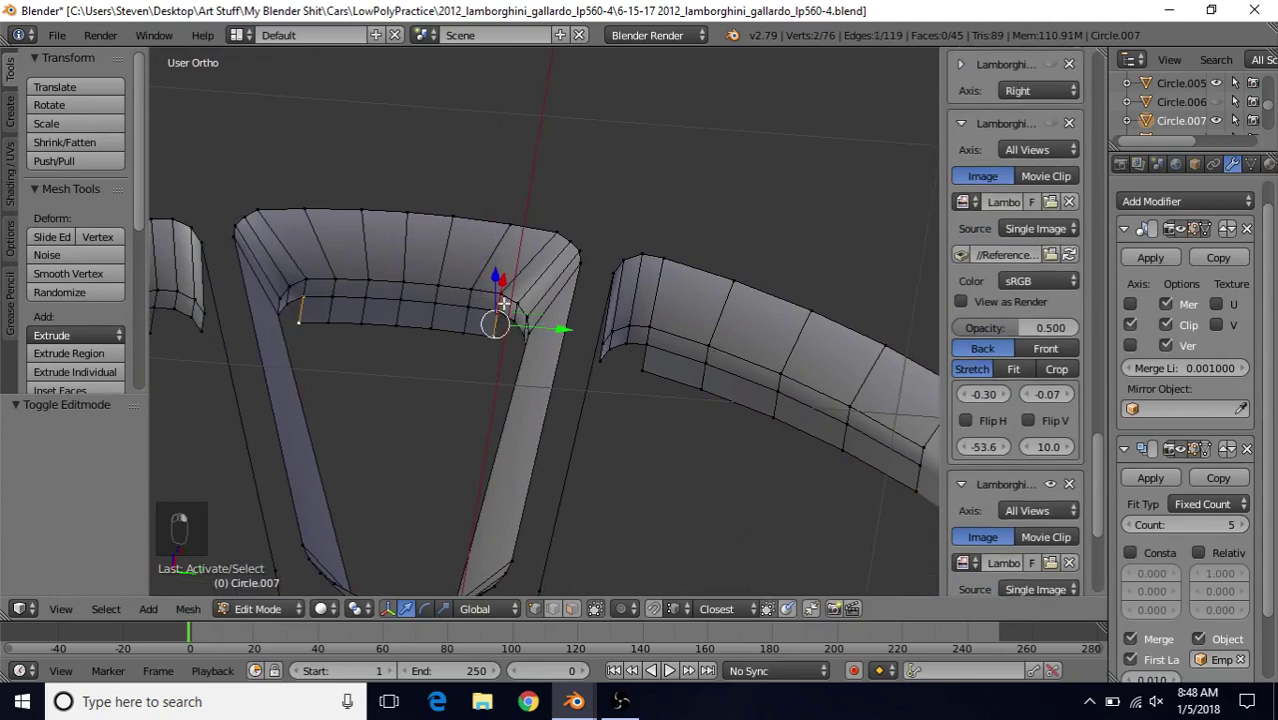
shift+right_click(648, 372)
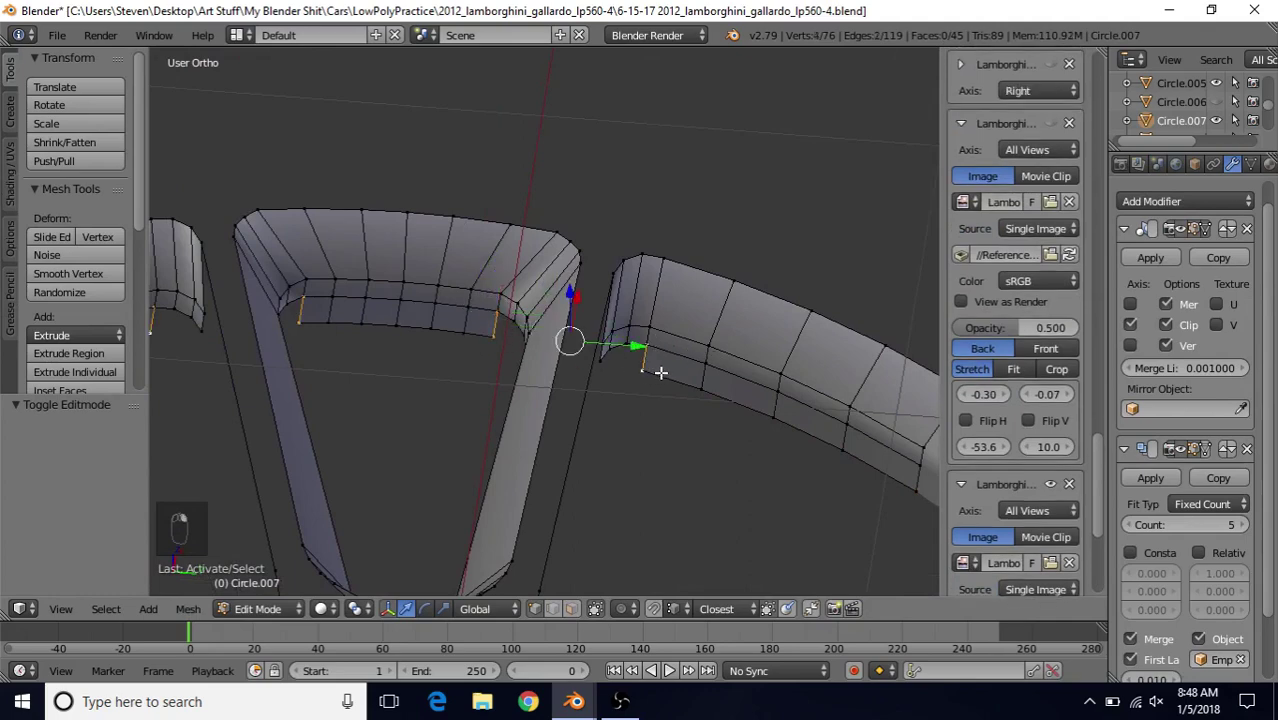
key(f)
- Add a loop cut with 2 cuts across the new face bridging the spoke
shift+middle_drag(565, 397, 541, 320)
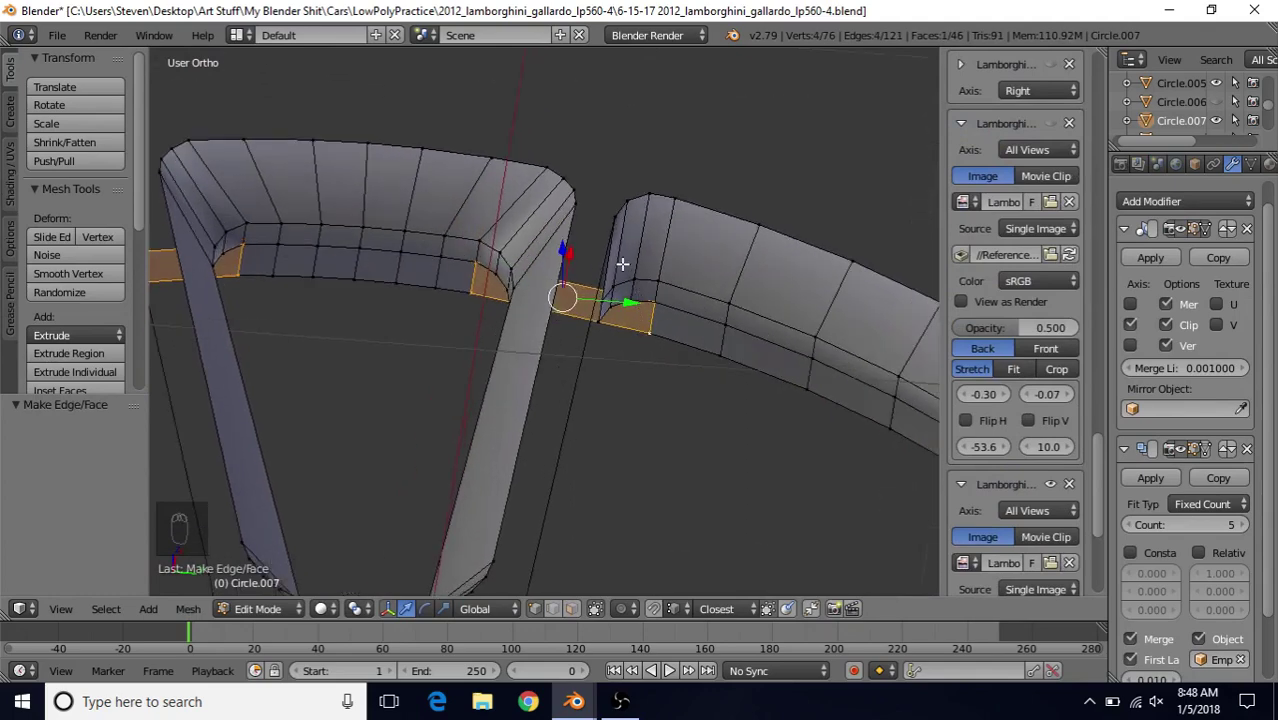
key(ctrl+r)
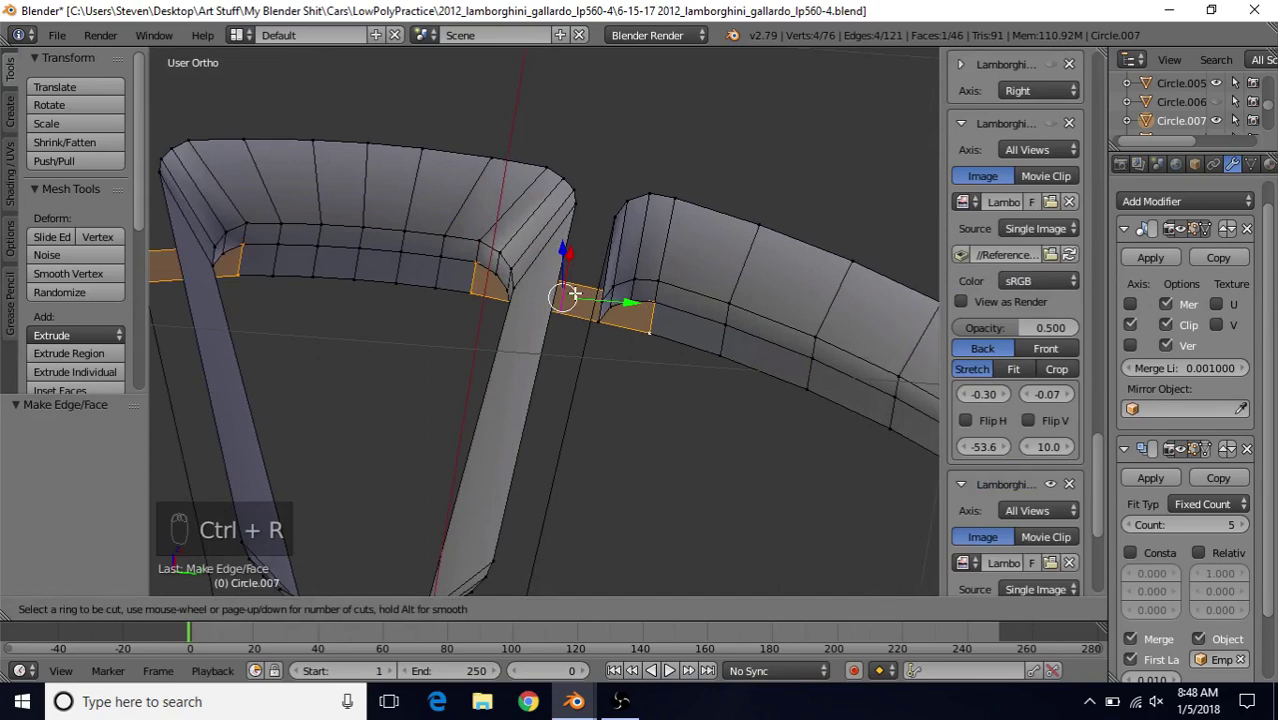
scroll(575, 293, up, 1)
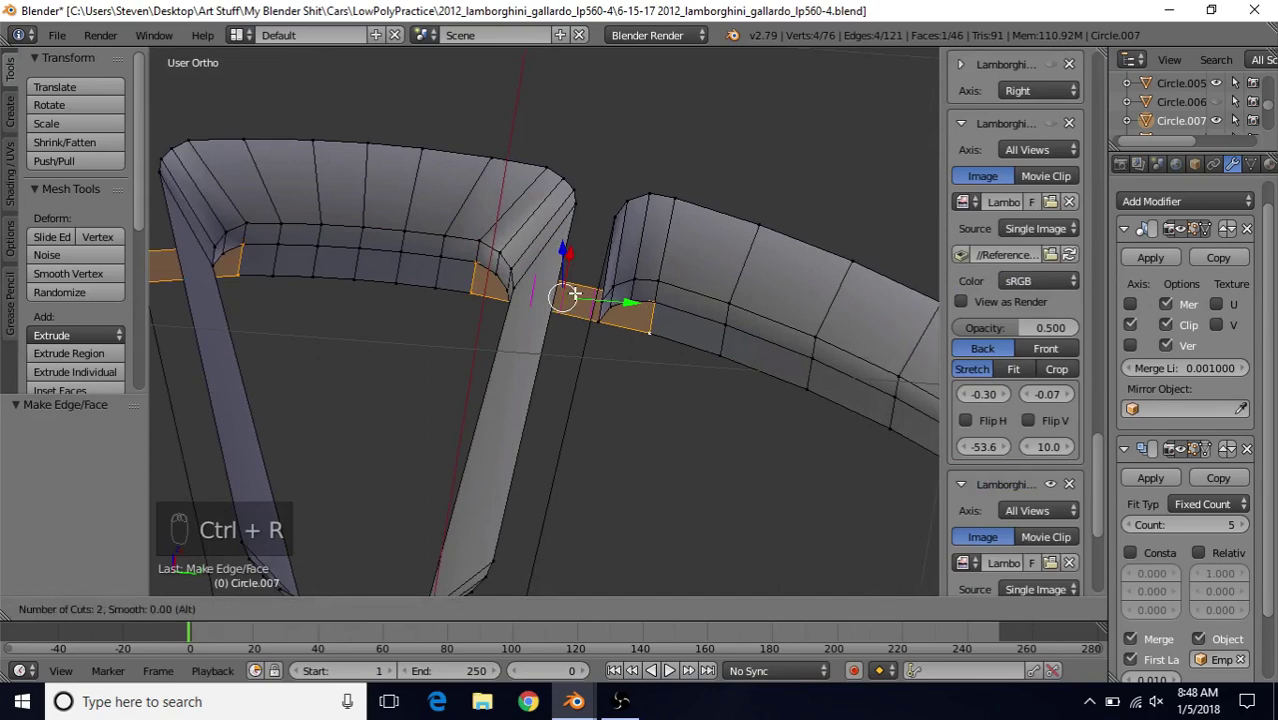
click(575, 293)
click(576, 292)
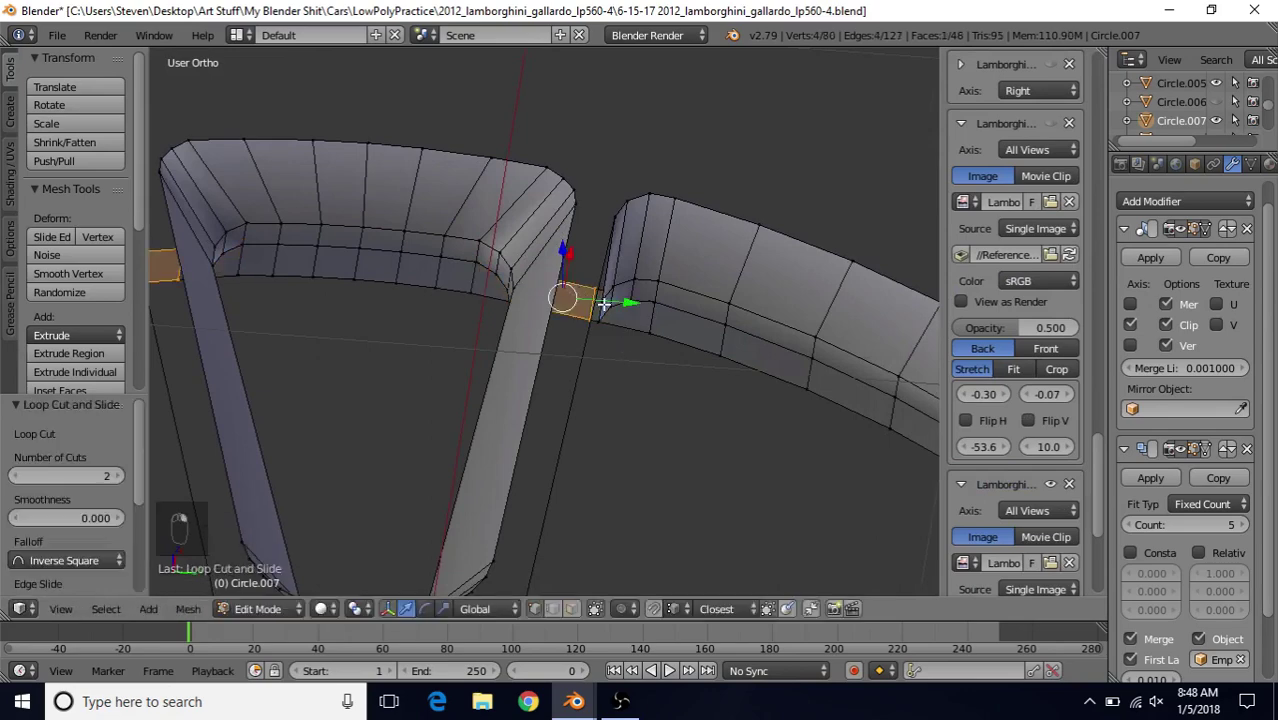
key(z)
key(z)
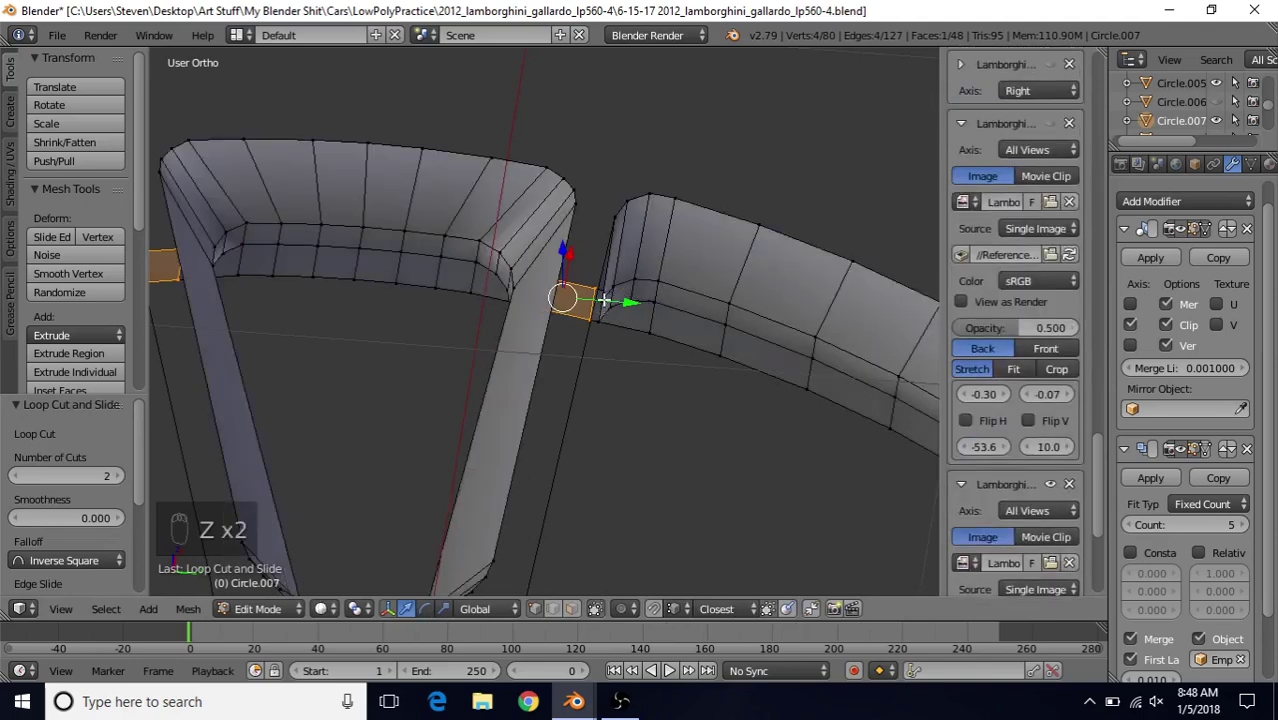
- Select the continuous back edge loop of the inner wall along the rim and set the pivot point to the 3D cursor
middle_drag(590, 380, 590, 404)
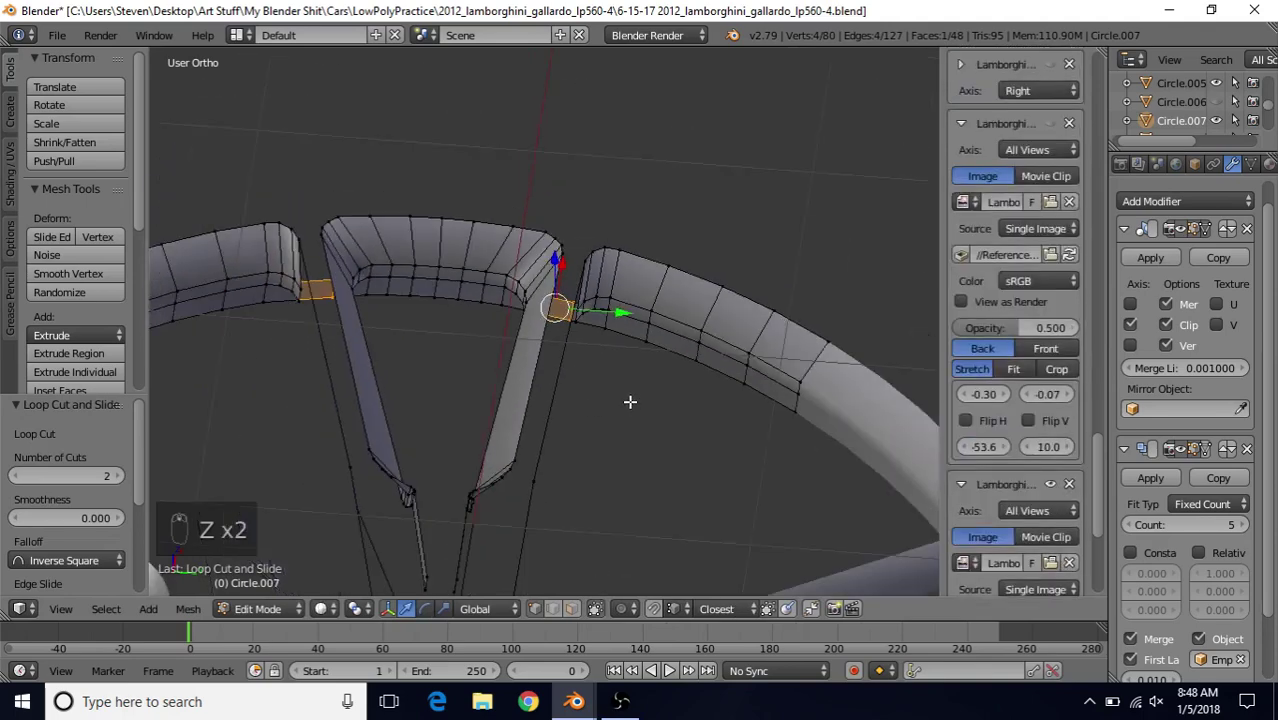
mouse_move(610, 368)
middle_down()
mouse_move(599, 362)
mouse_move(592, 381)
middle_up()
alt+right_click(622, 341)
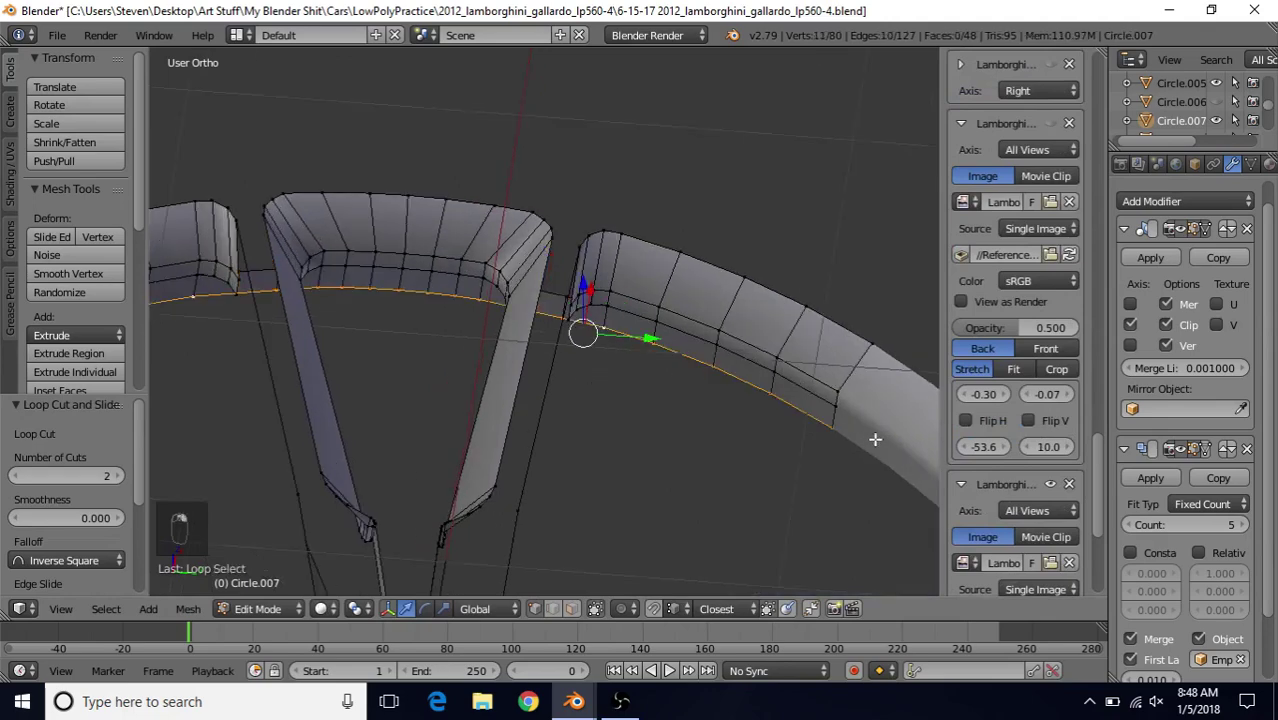
key(KP_3)
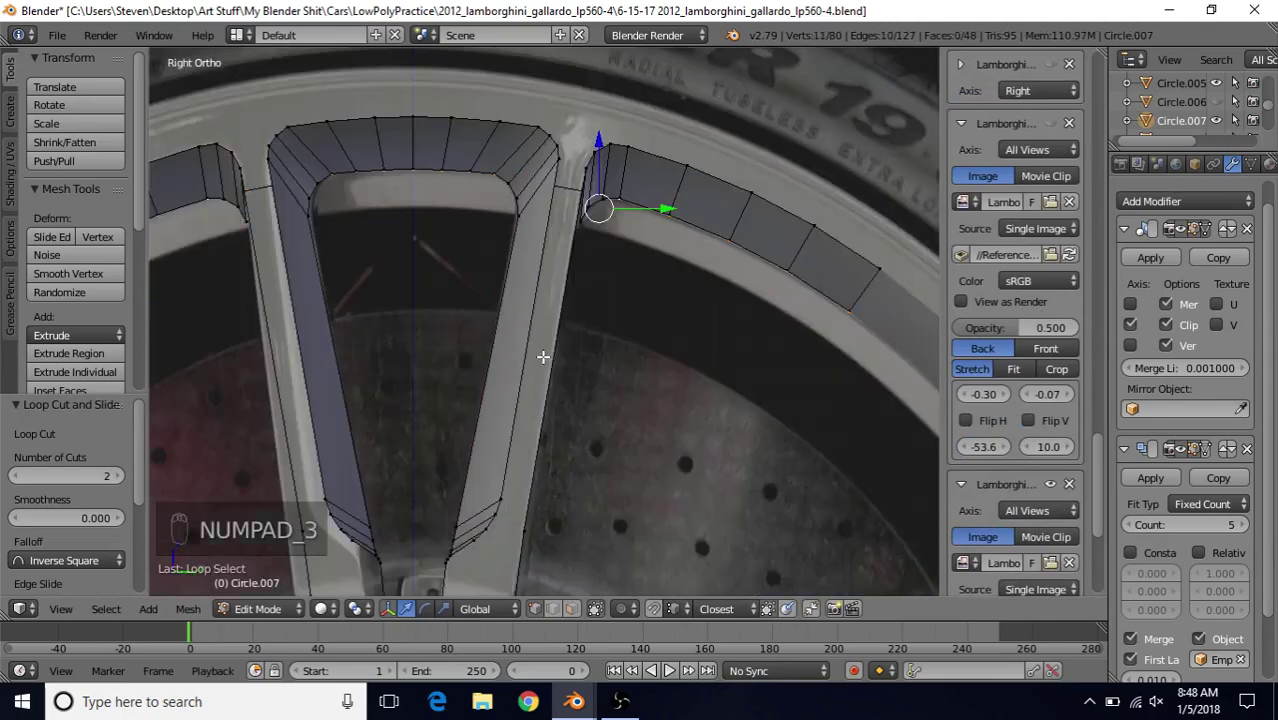
scroll(542, 357, down, 2)
key(z)
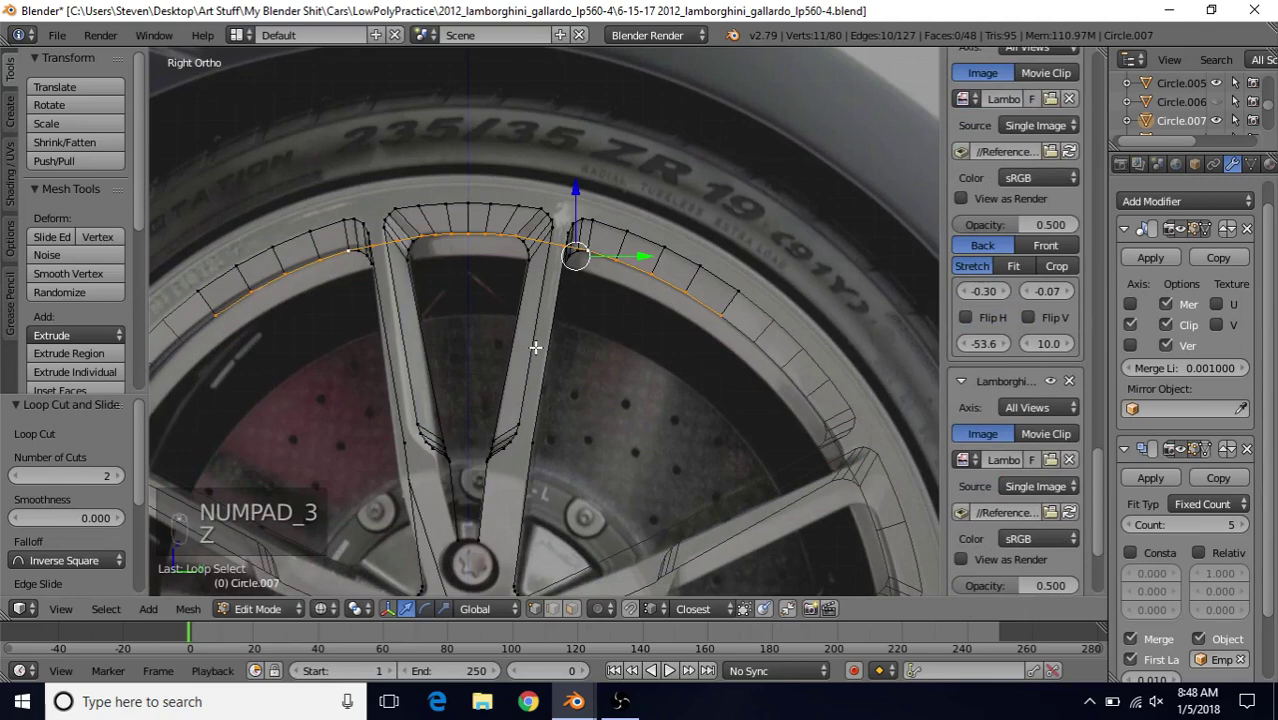
click(357, 608)
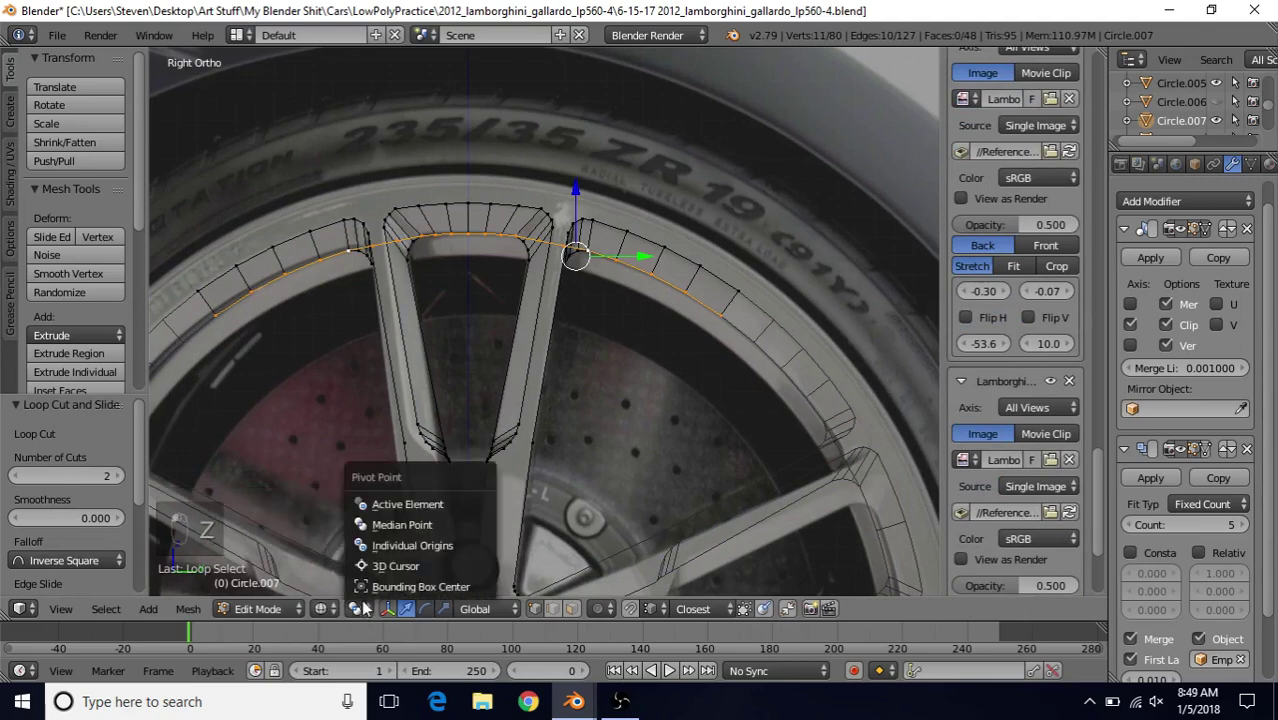
click(390, 566)
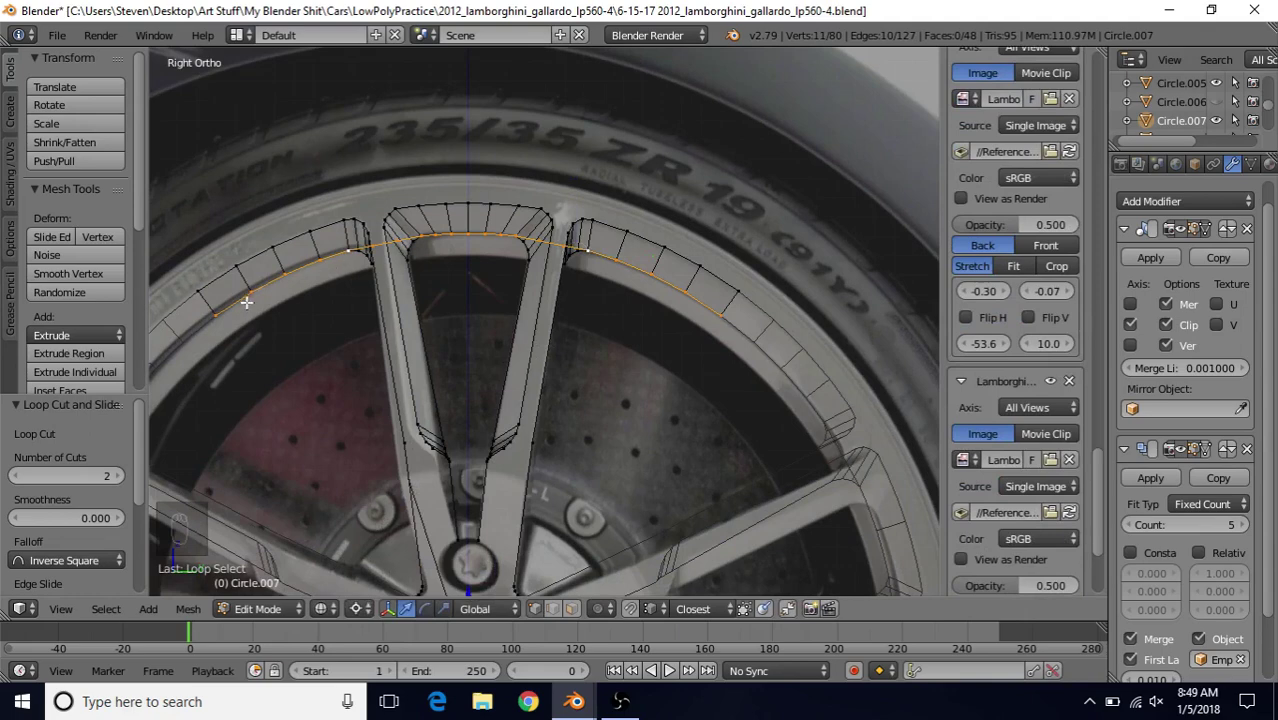
- Apply To Sphere with a factor of 1 to the selected back edge loop in the right view
shift+middle_drag(595, 282, 545, 308)
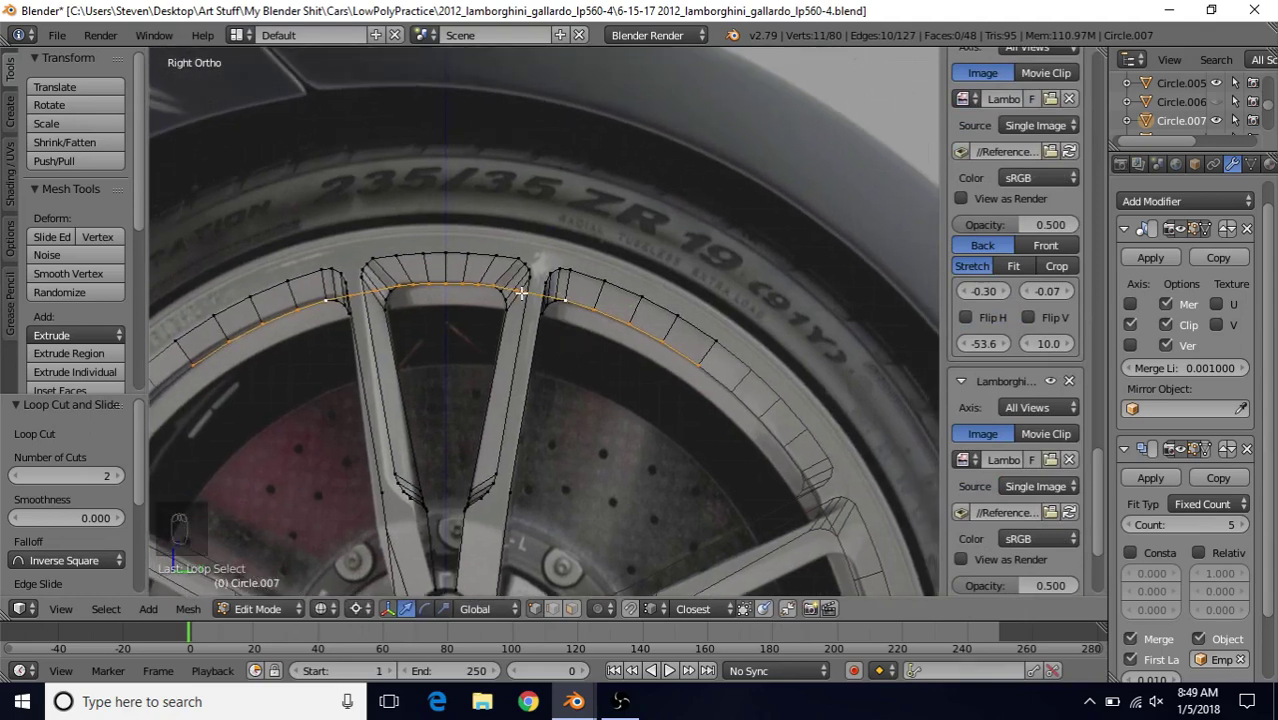
shift+middle_drag(660, 322, 674, 312)
shift+middle_drag(555, 344, 571, 316)
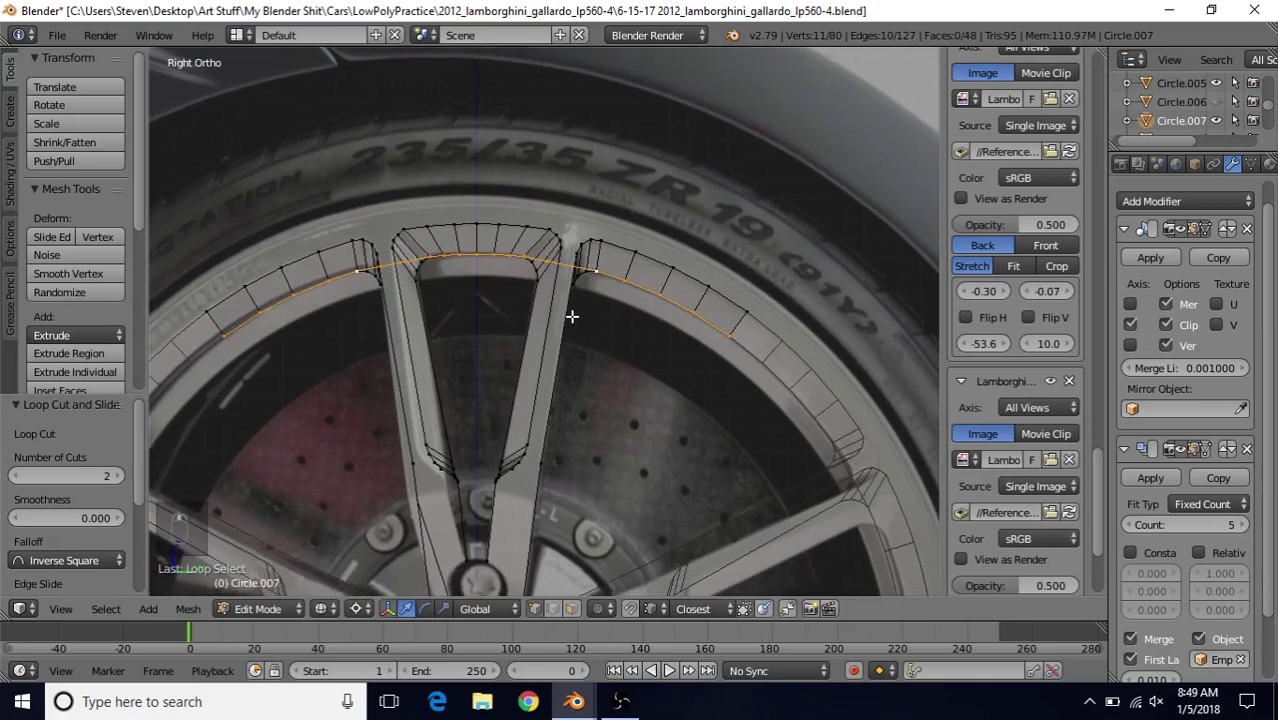
scroll(571, 316, up, 1)
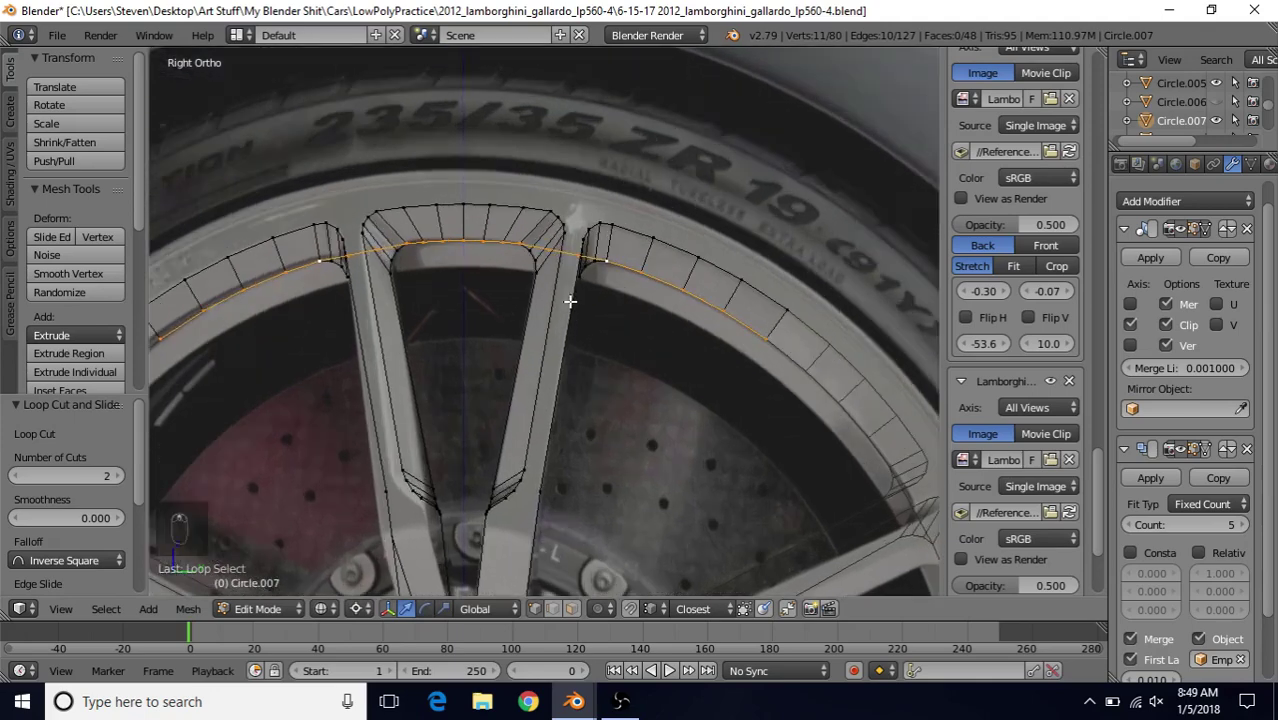
key(alt+shift+s)
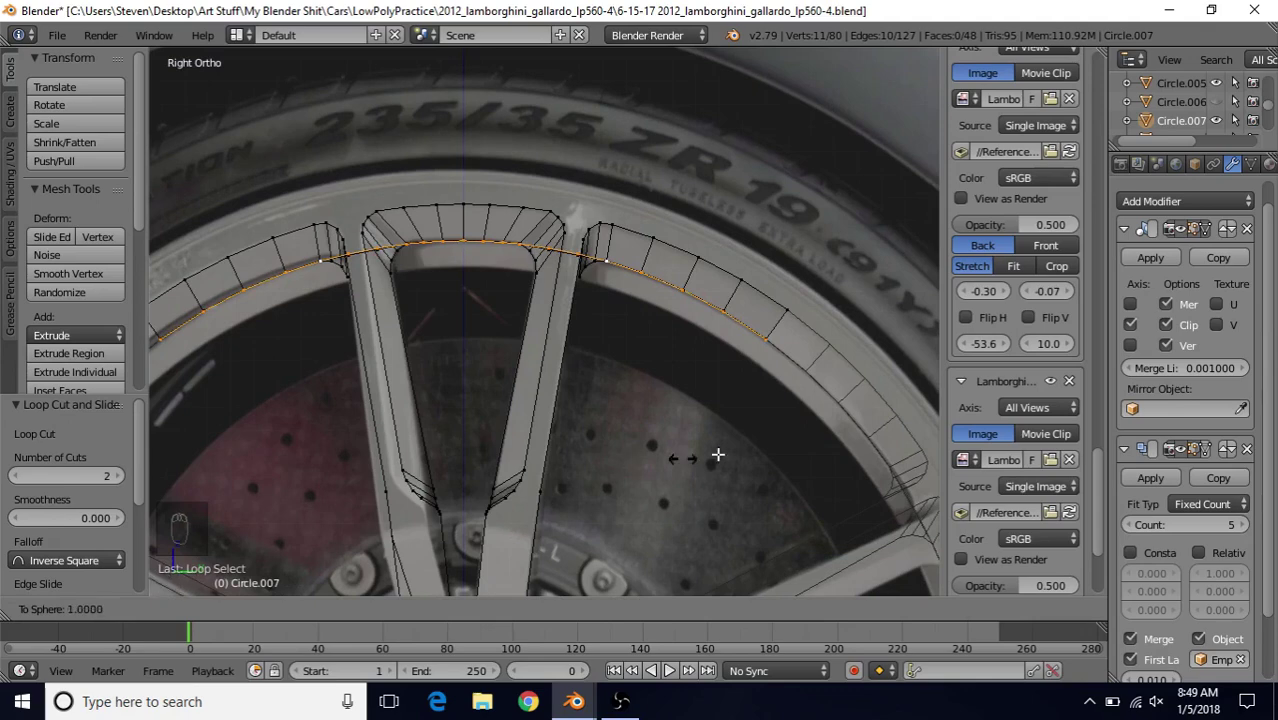
click(502, 329)
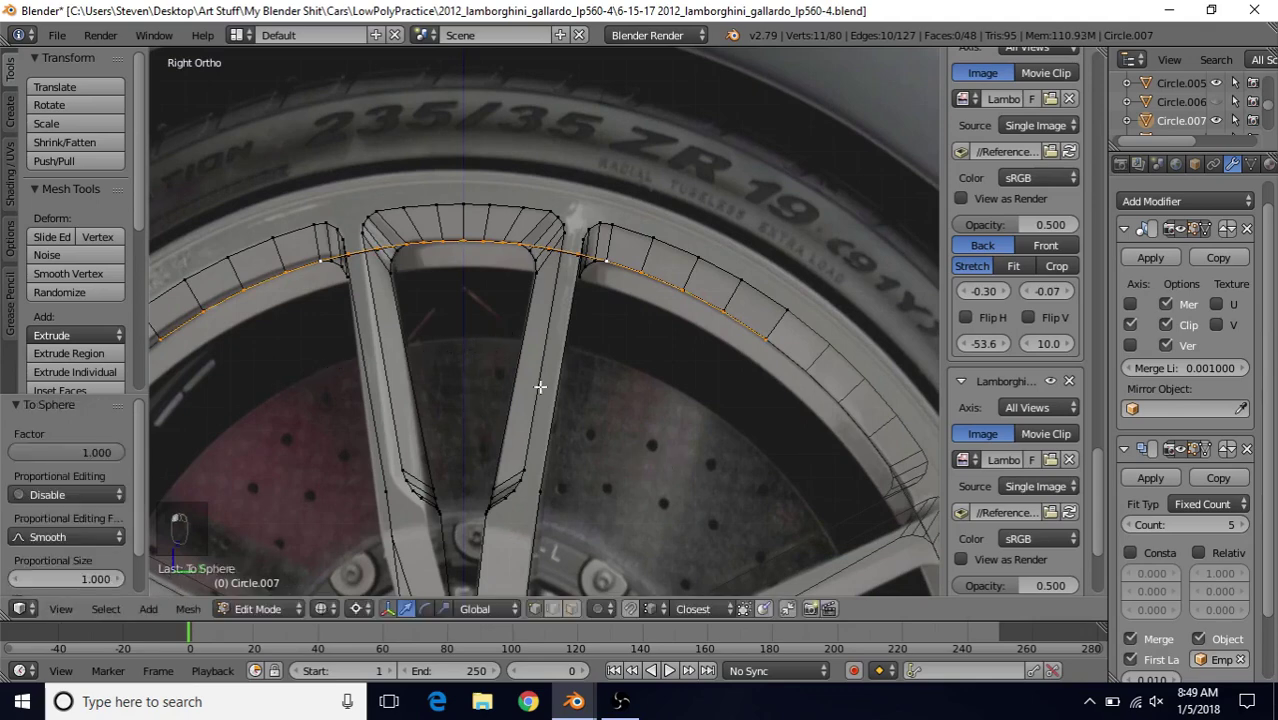
- Select the front edge paths of the deeper inner wall on the opening and rim arc, adding the bridging face's vertices across the spoke
key(z)
mouse_move(593, 288)
middle_down()
mouse_move(602, 197)
mouse_move(584, 337)
mouse_move(585, 280)
mouse_move(491, 322)
mouse_move(315, 366)
middle_up()
alt+right_click(423, 218)
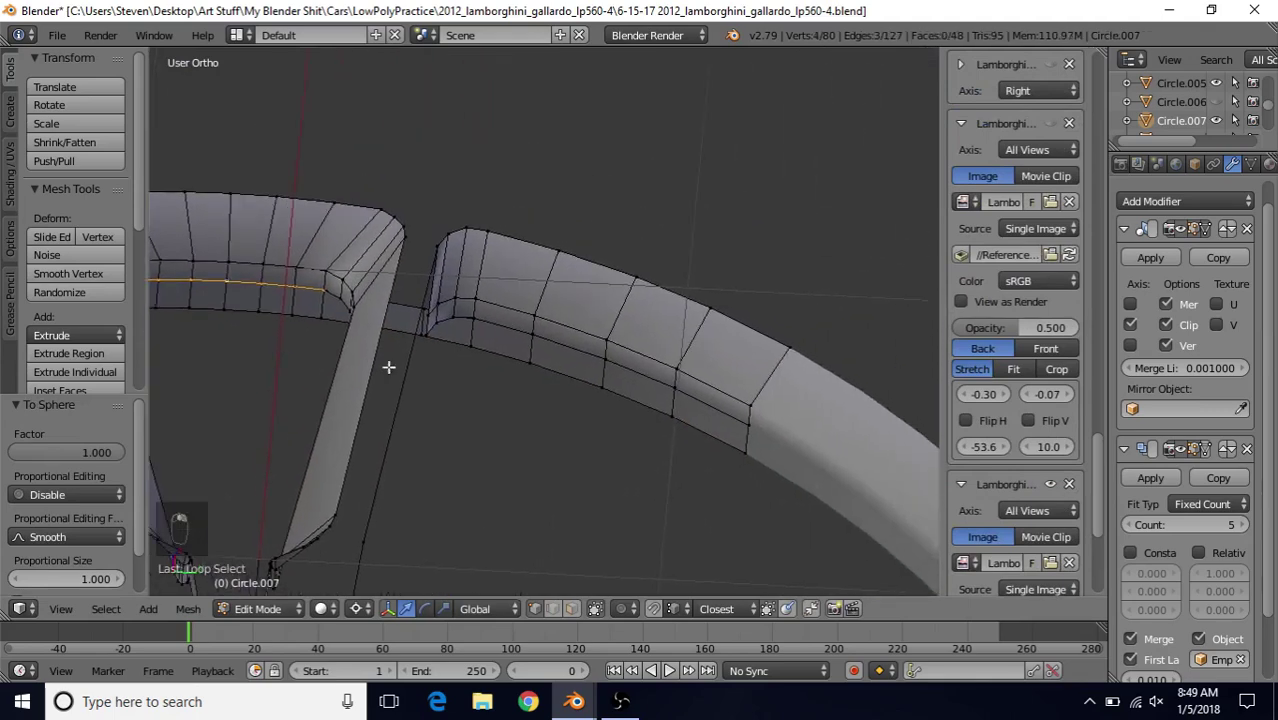
alt+shift+right_click(557, 345)
middle_drag(555, 350, 559, 382)
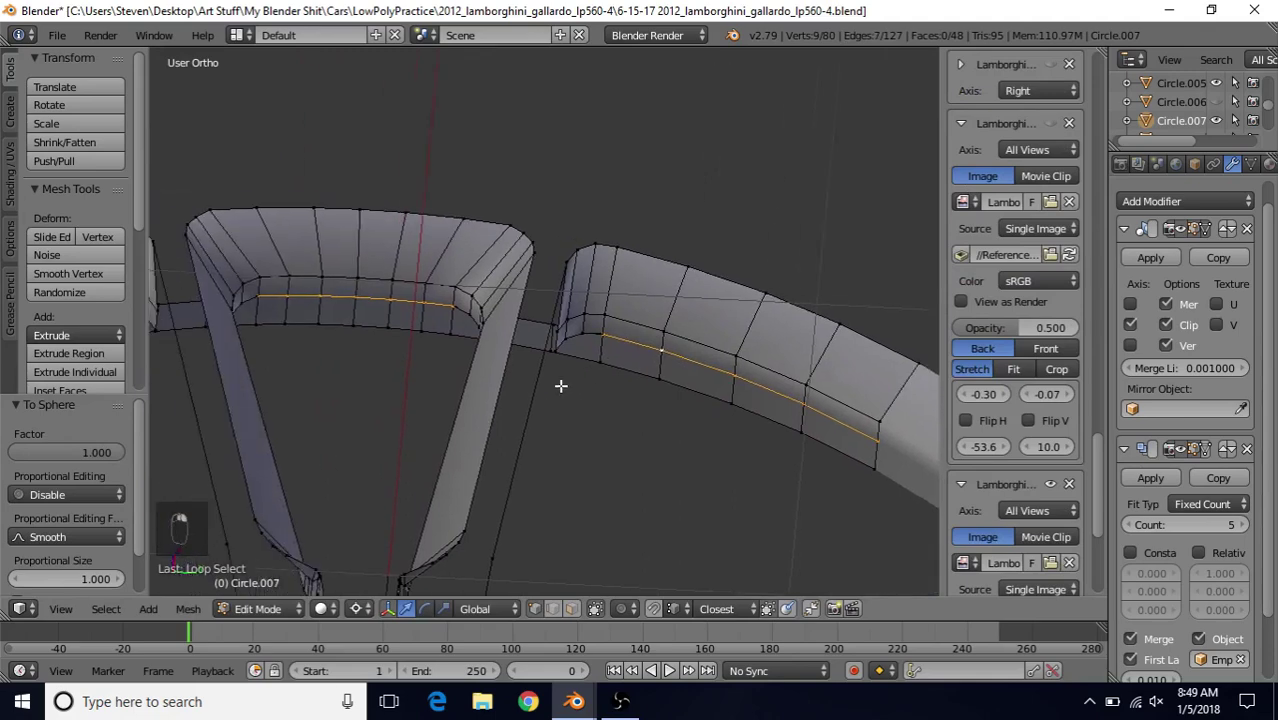
scroll(558, 384, up, 2)
key(z)
key(z)
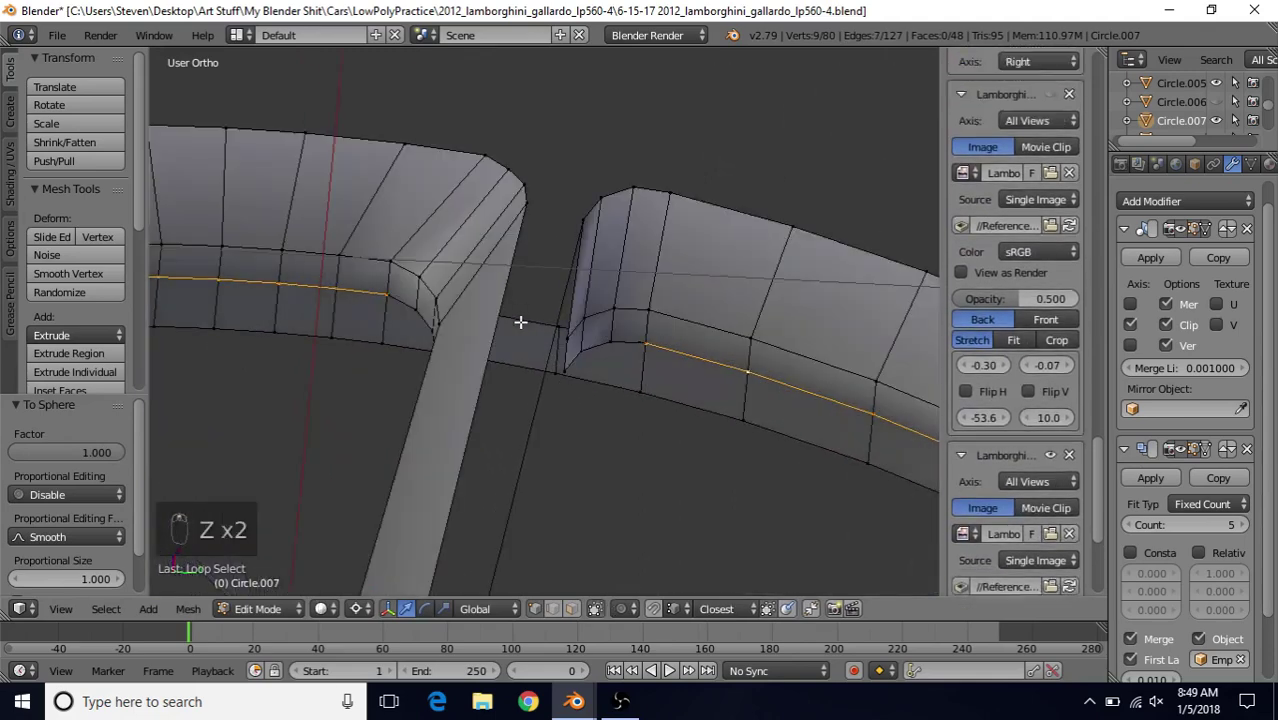
key(z)
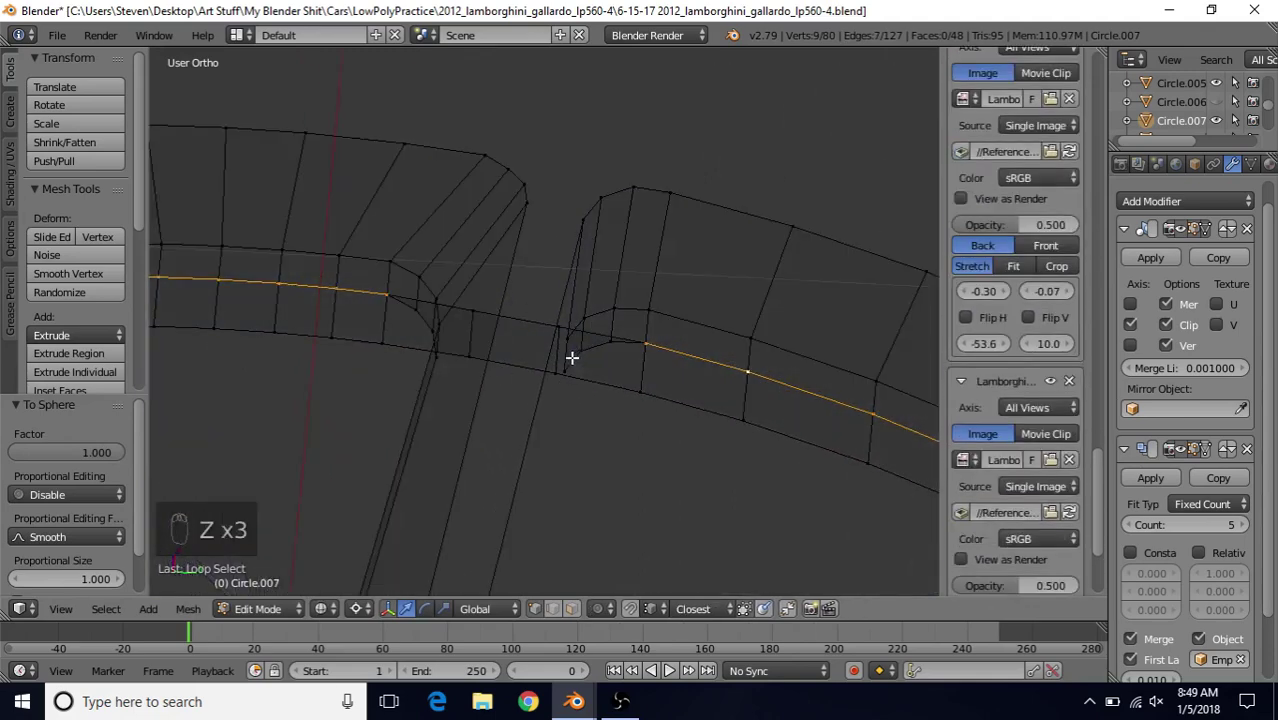
shift+right_click(474, 310)
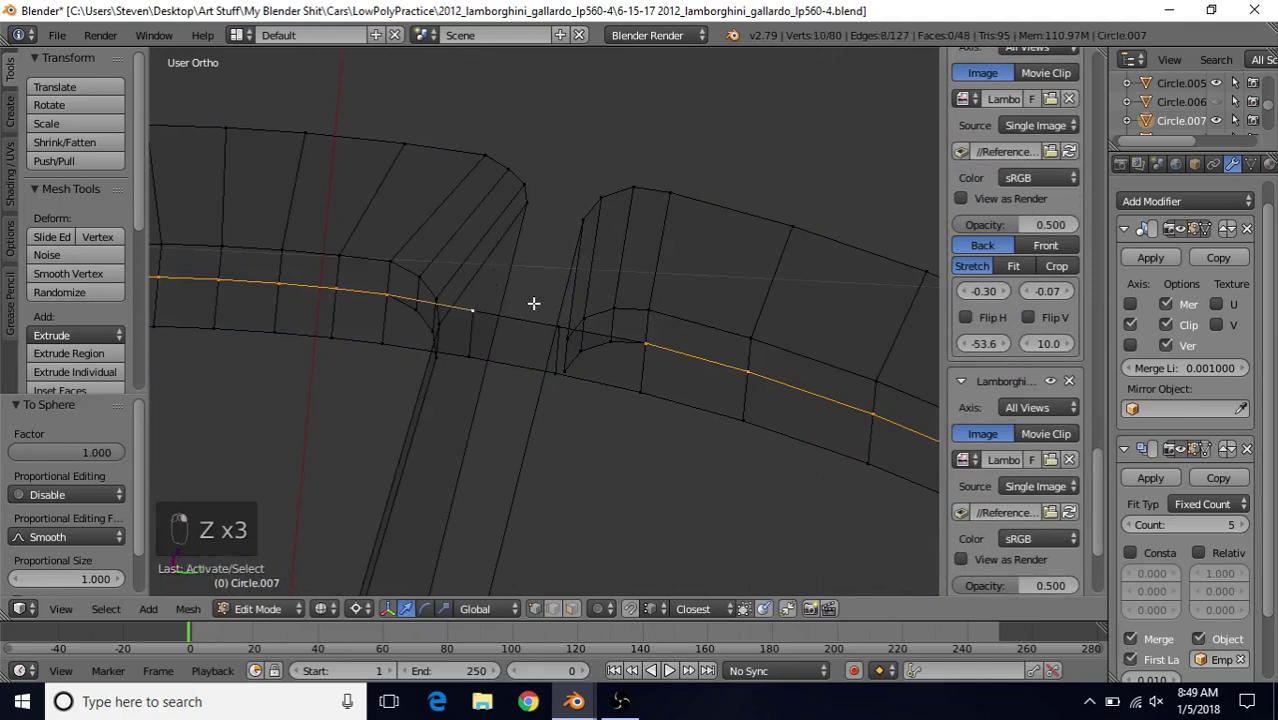
- Add the remaining vertex in the spoke gap to the selected rim edge loop and apply To Sphere with factor 1
shift+right_click(550, 327)
scroll(476, 396, down, 5)
key(z)
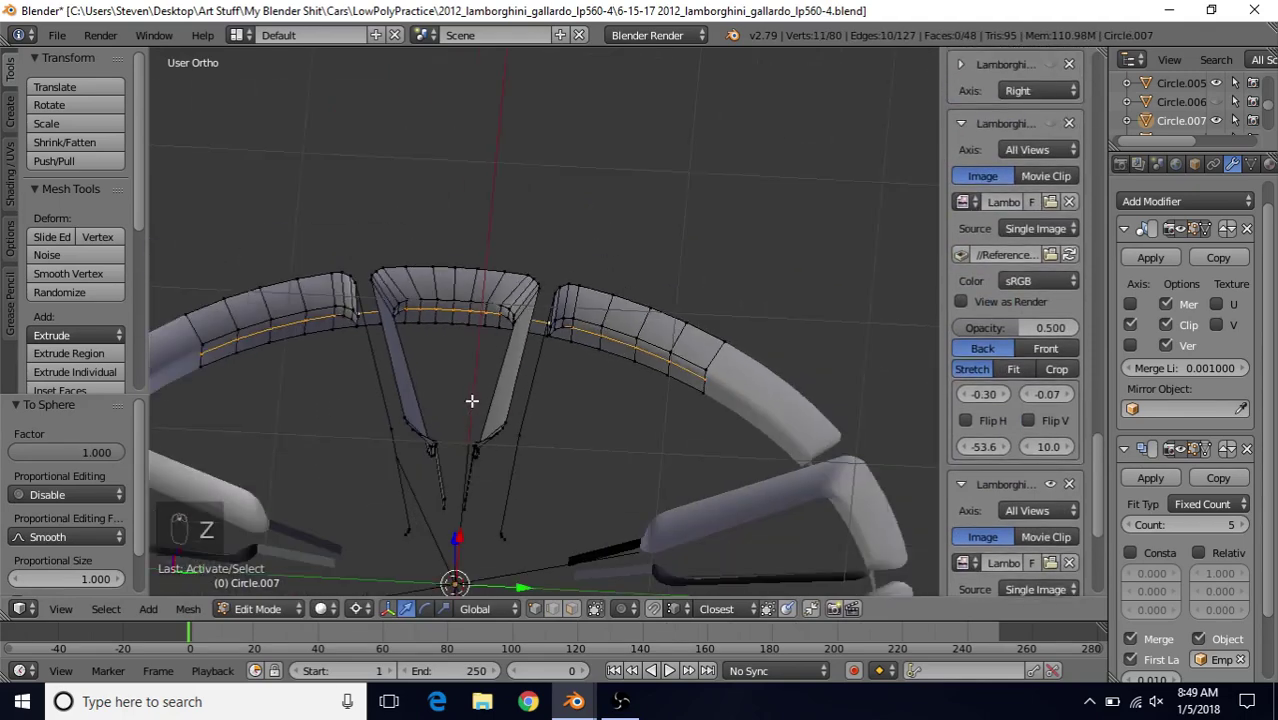
key(KP_3)
key(z)
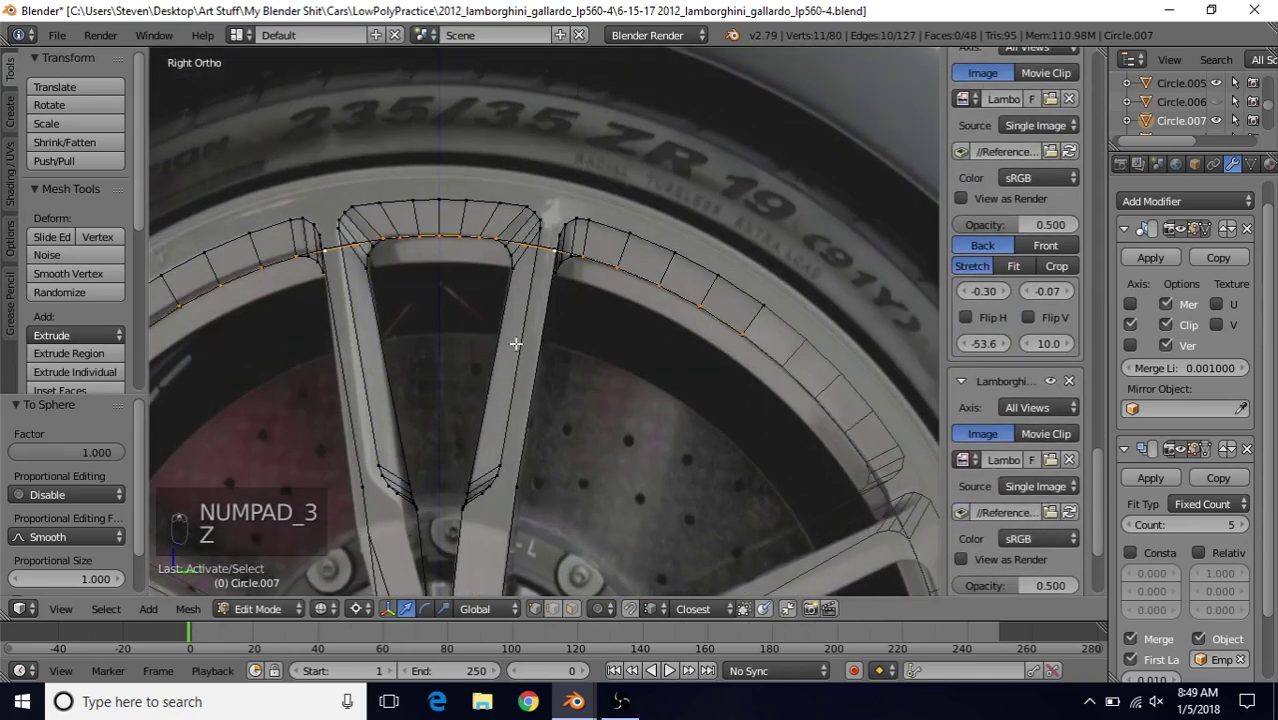
key(alt+shift+s)
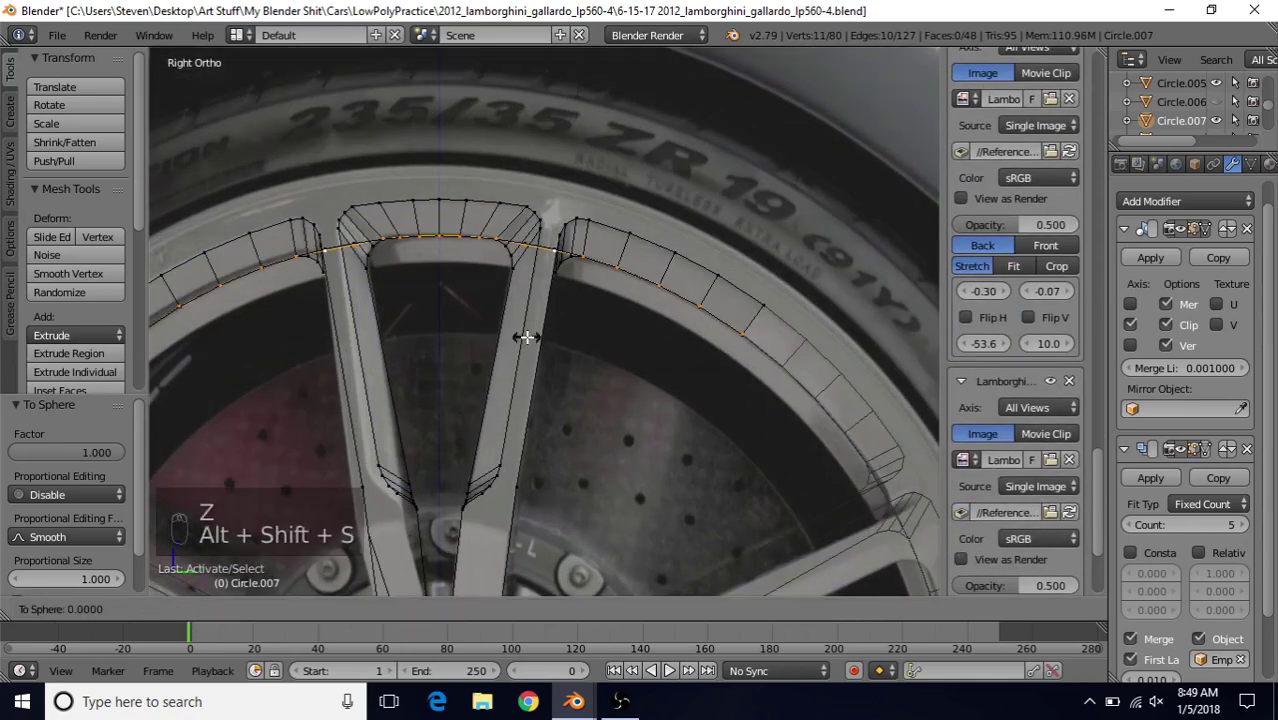
click(665, 281)
key(z)
mouse_move(579, 345)
middle_down()
mouse_move(499, 222)
mouse_move(414, 316)
middle_up()
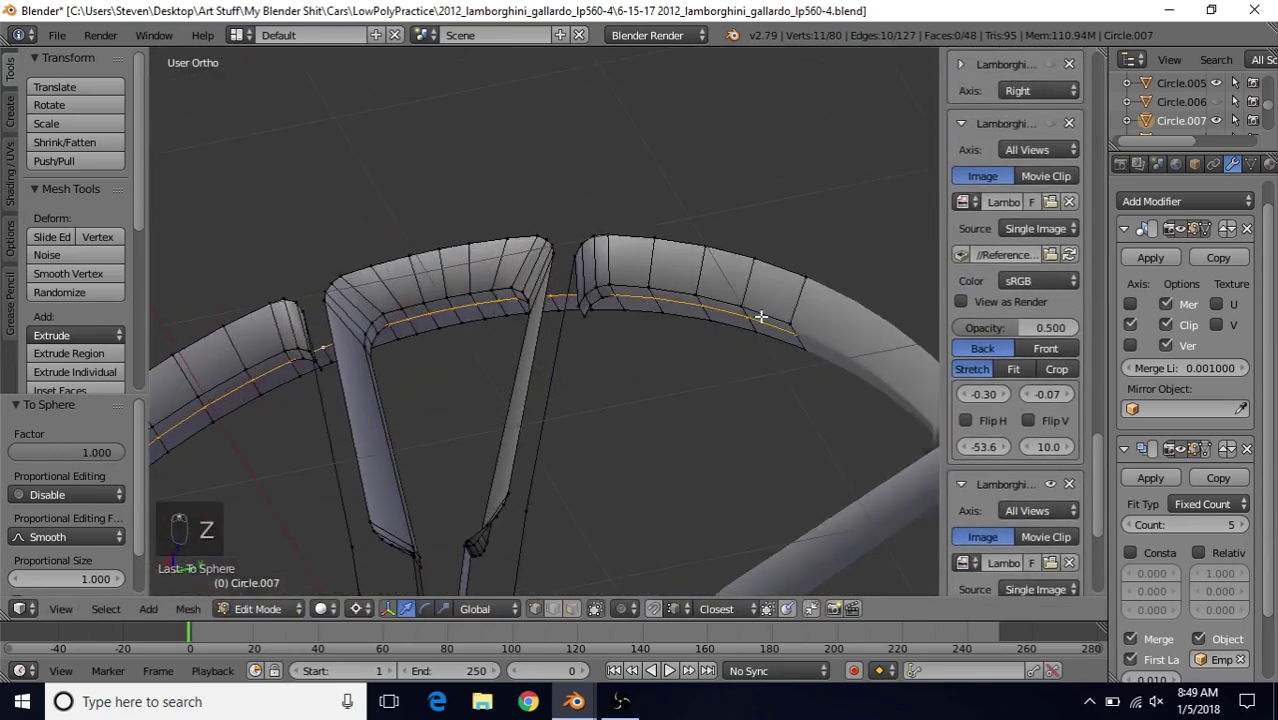
mouse_move(793, 337)
middle_down()
mouse_move(599, 394)
mouse_move(556, 331)
mouse_move(585, 342)
middle_up()
key(z)
key(z)
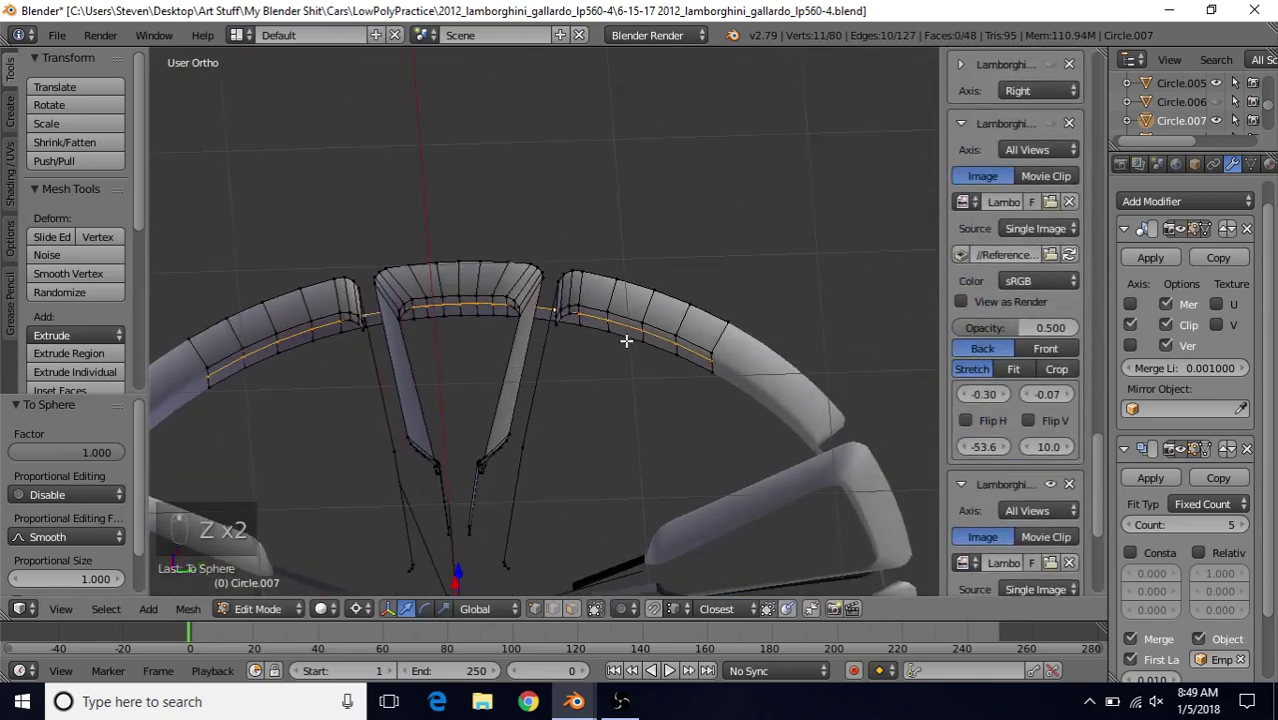
- Select the rim's innermost edge loop, extrude it in place and scale the new loop to 0.95
alt+right_click(625, 341)
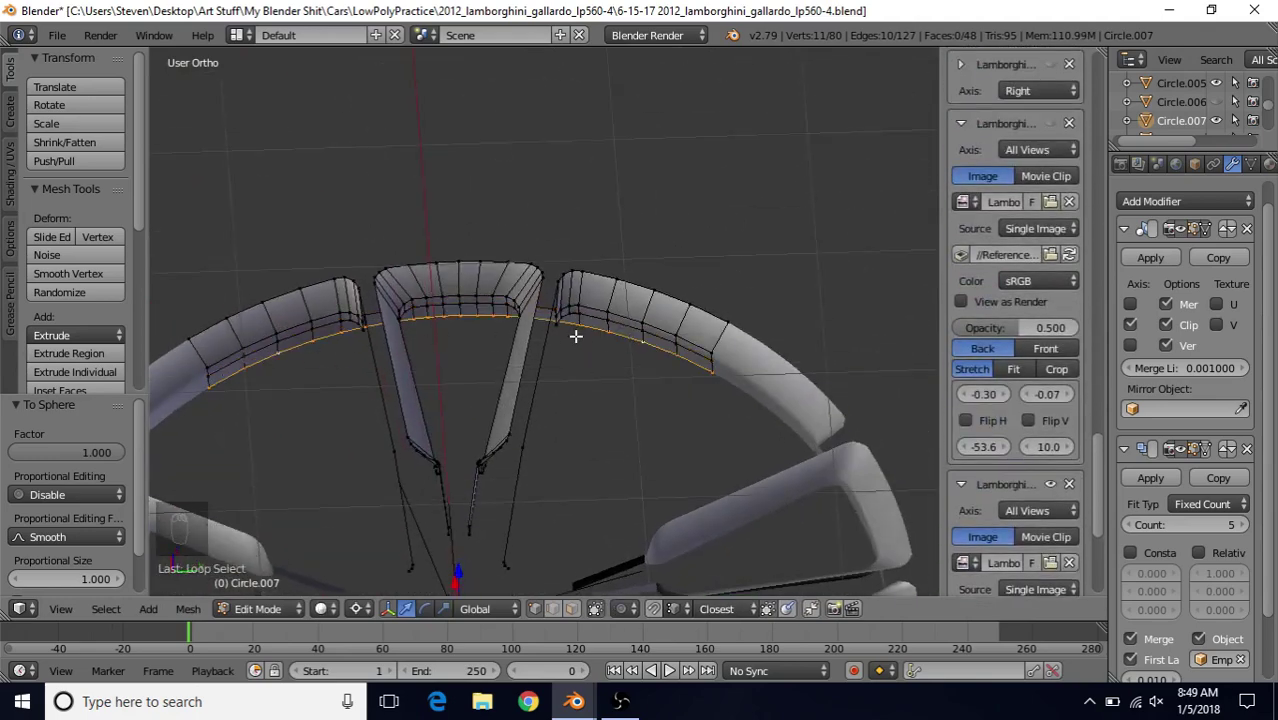
key(KP_3)
scroll(590, 317, up, 2)
key(z)
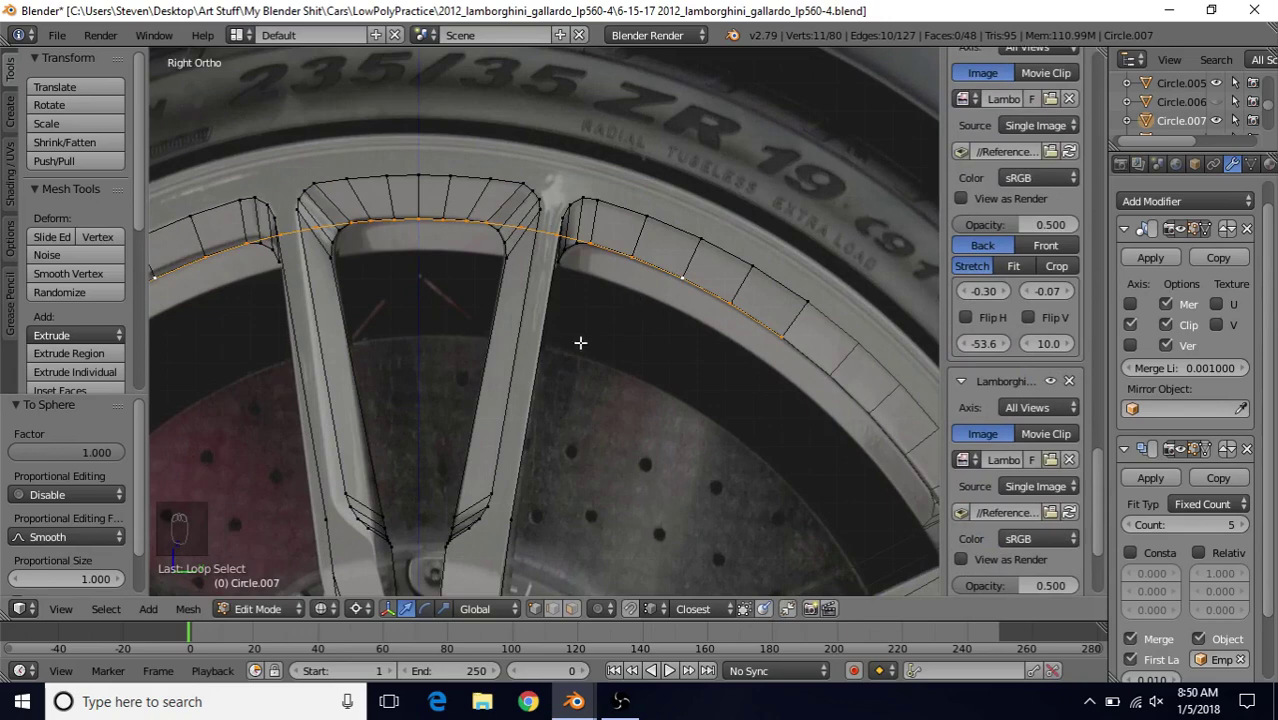
shift+middle_drag(579, 342, 639, 314)
key(e)
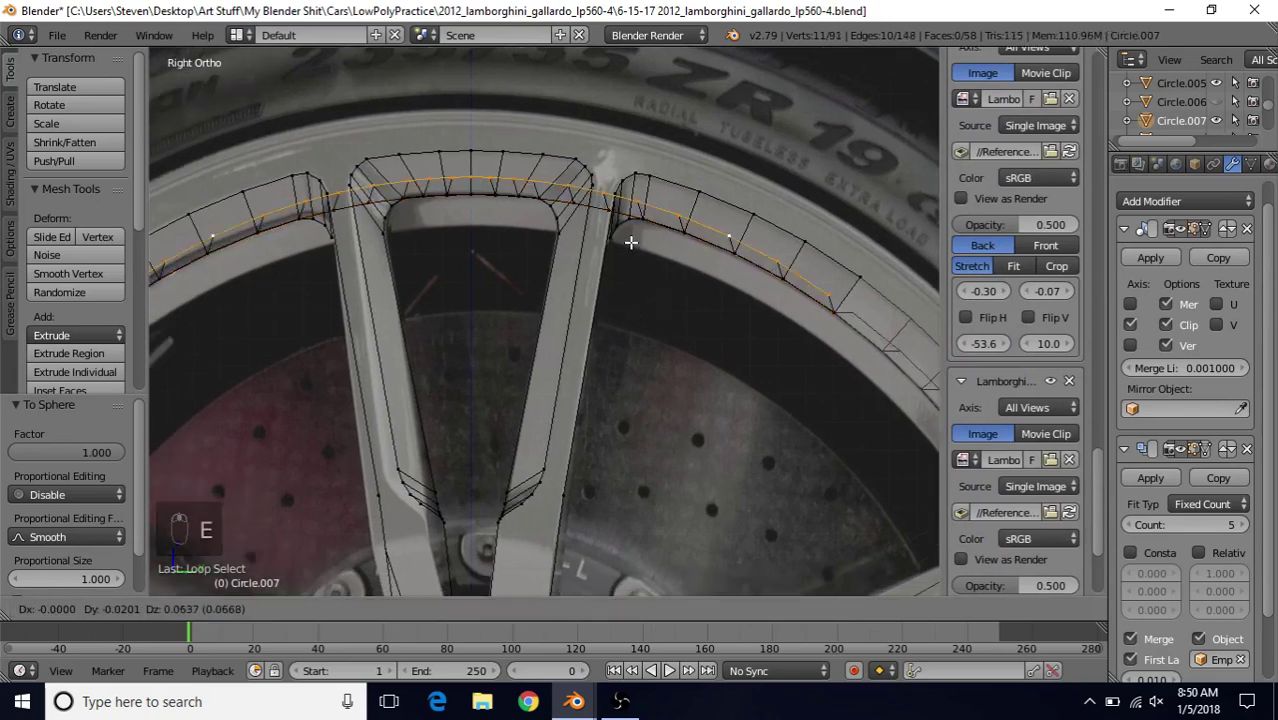
right_click(640, 240)
key(s)
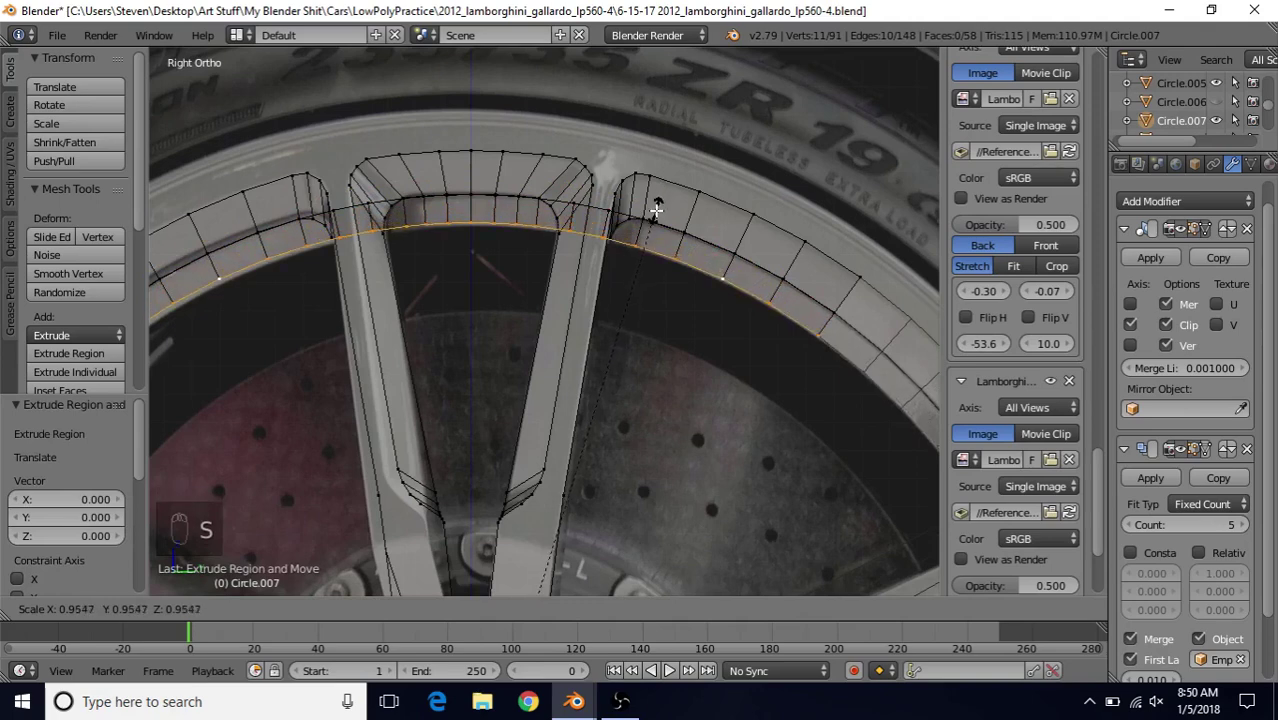
text(.95)
key(Return)
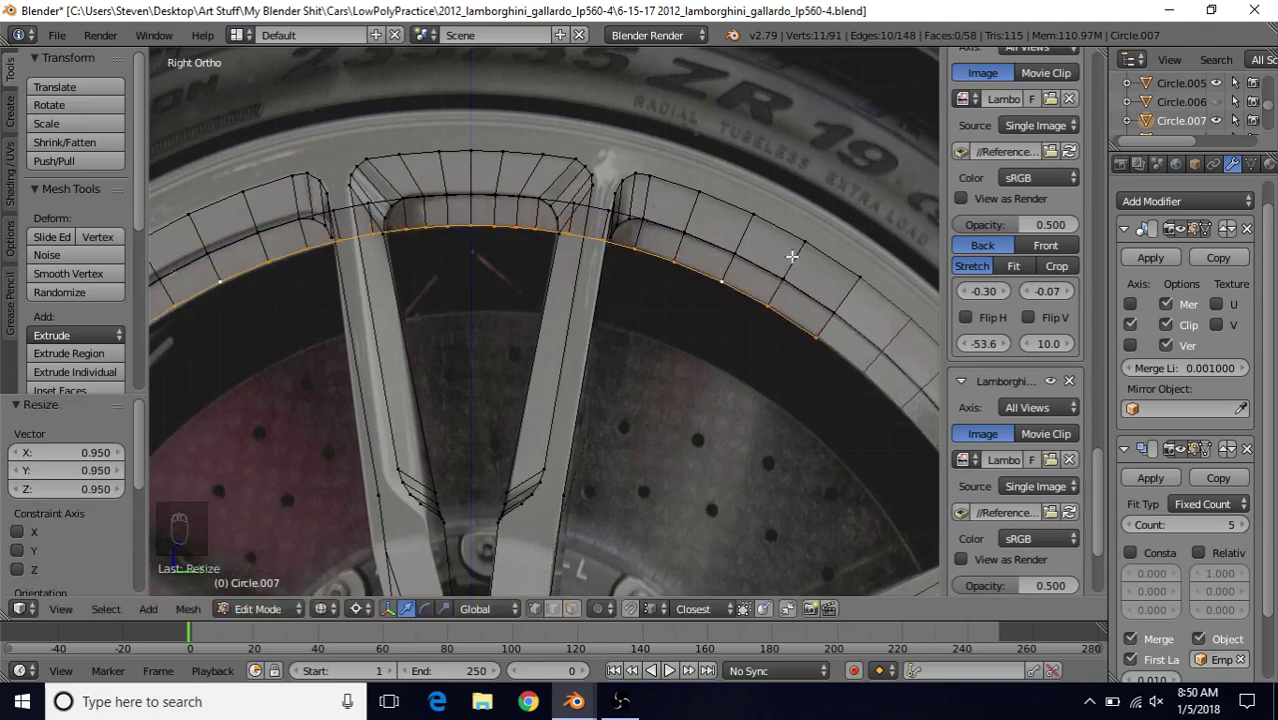
- Scale the extruded loop by about 1.002 to match the rim's inner edge in the reference photo
key(s)
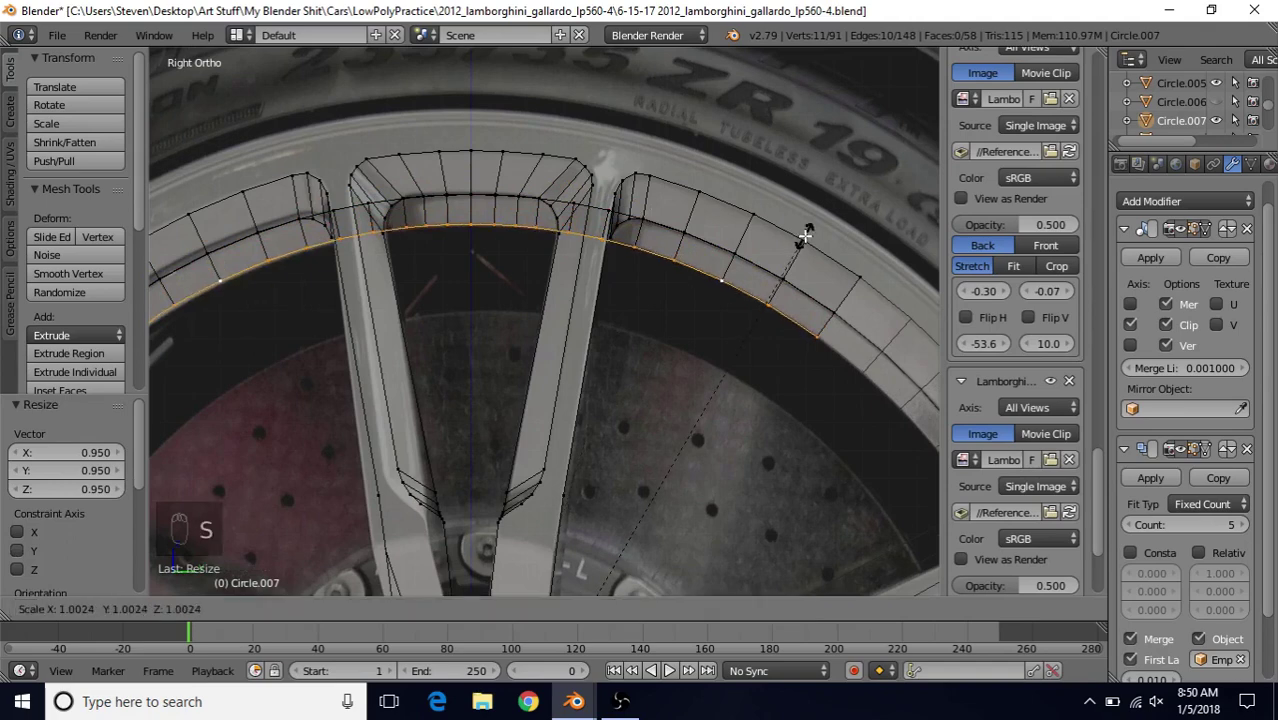
click(805, 237)
scroll(534, 288, up, 4)
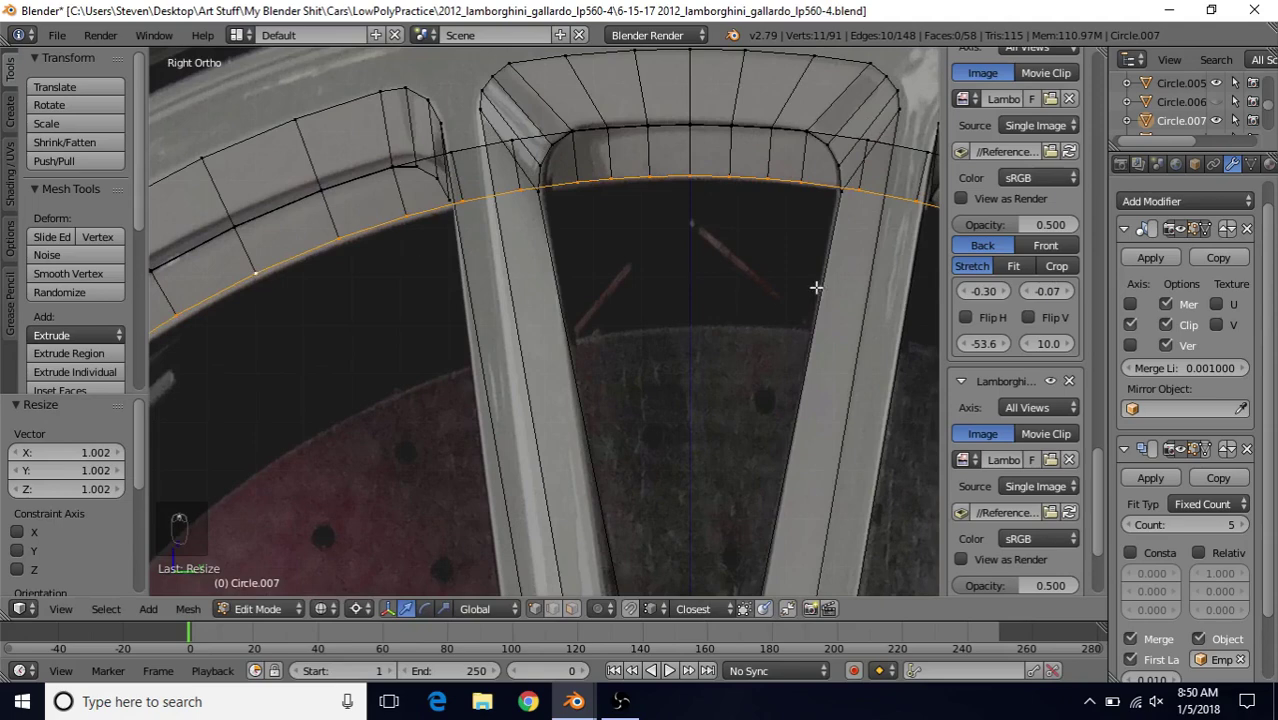
shift+middle_drag(848, 309, 487, 344)
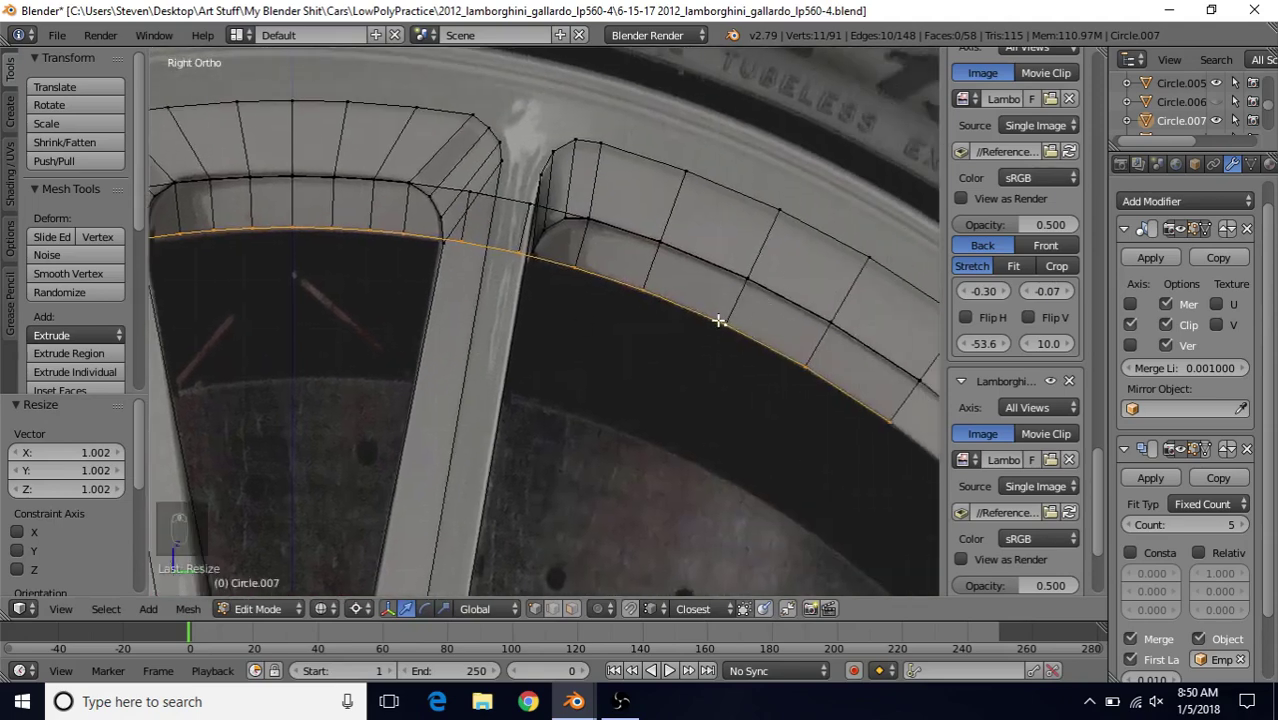
scroll(729, 330, down, 2)
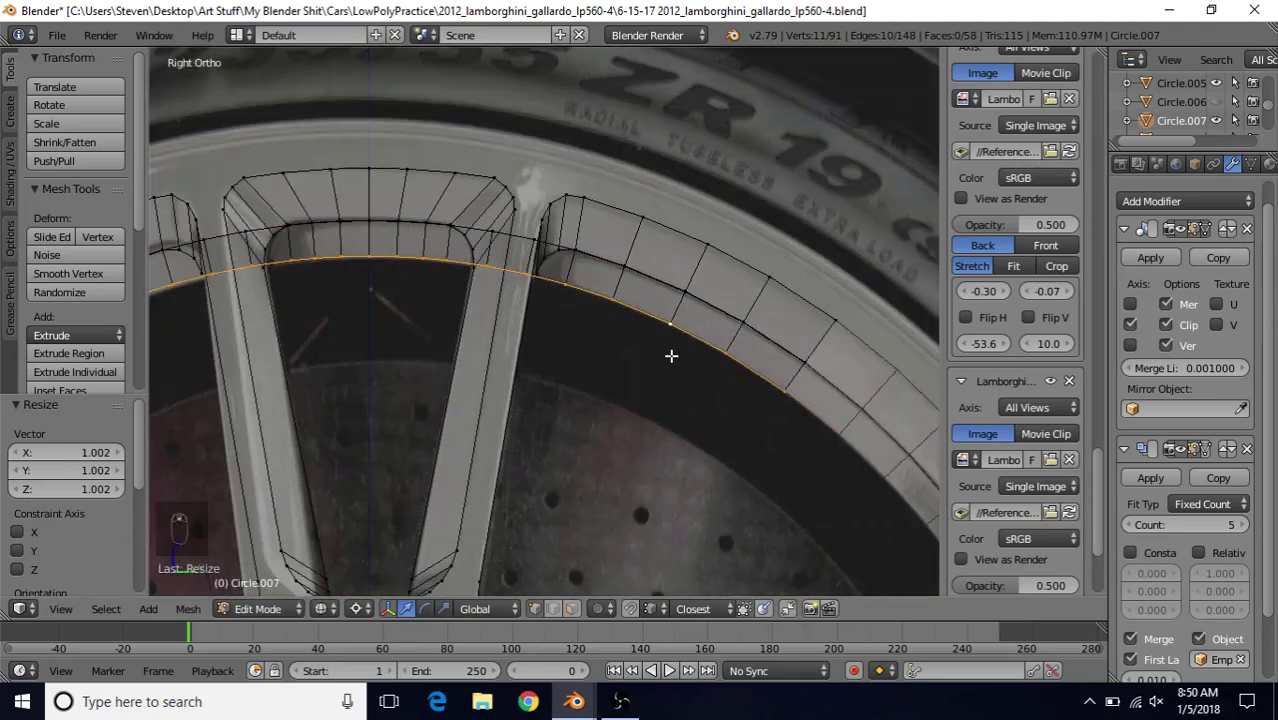
scroll(670, 354, down, 2)
shift+middle_drag(555, 319, 658, 320)
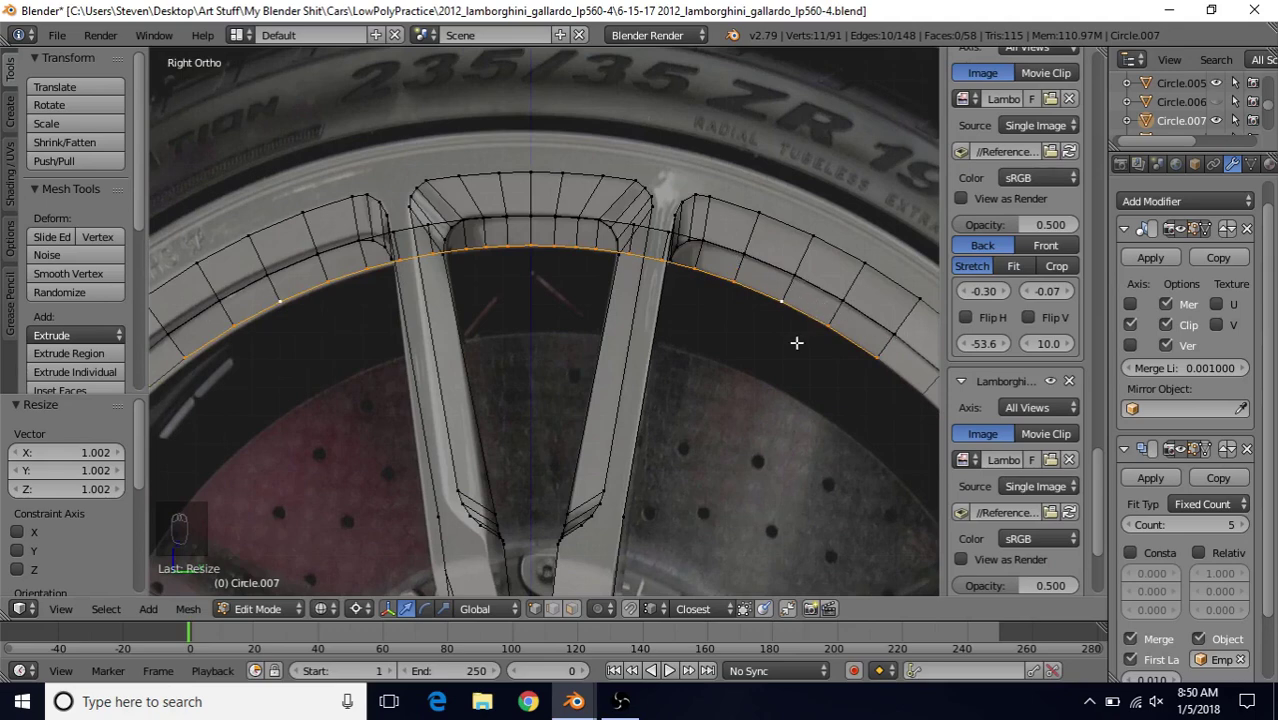
scroll(603, 386, down, 2)
key(z)
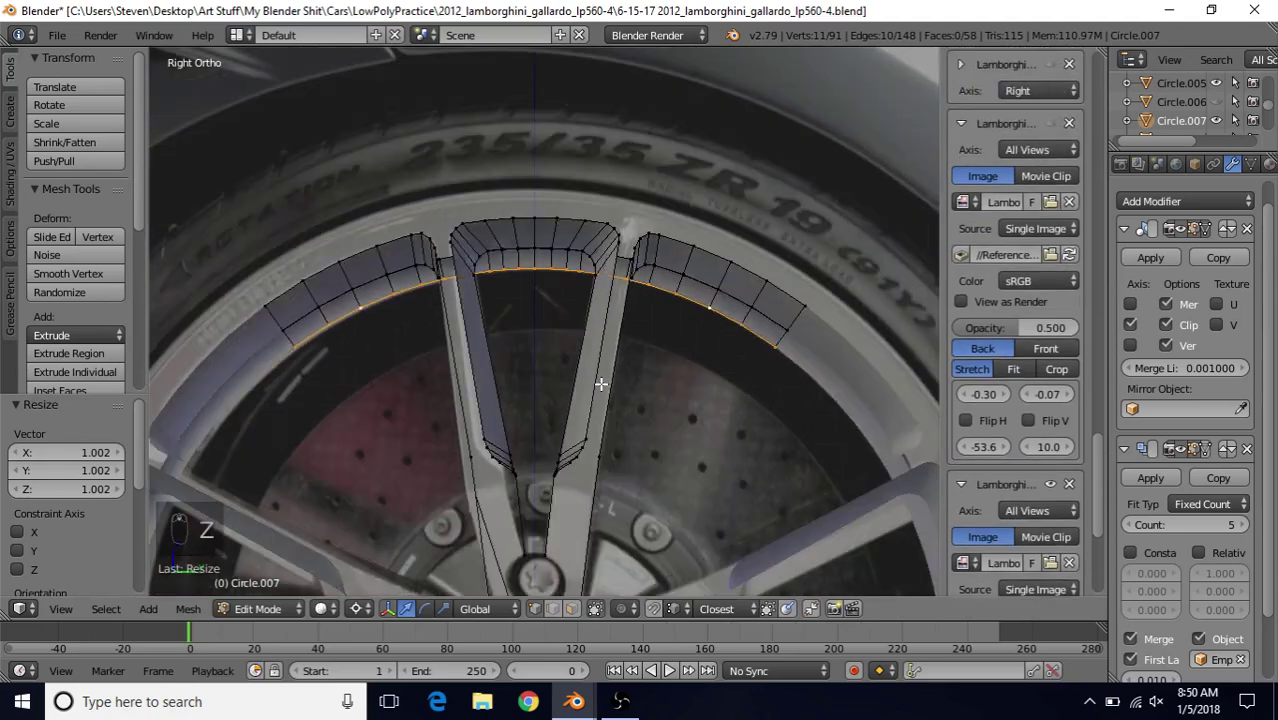
key(z)
shift+middle_drag(523, 357, 620, 214)
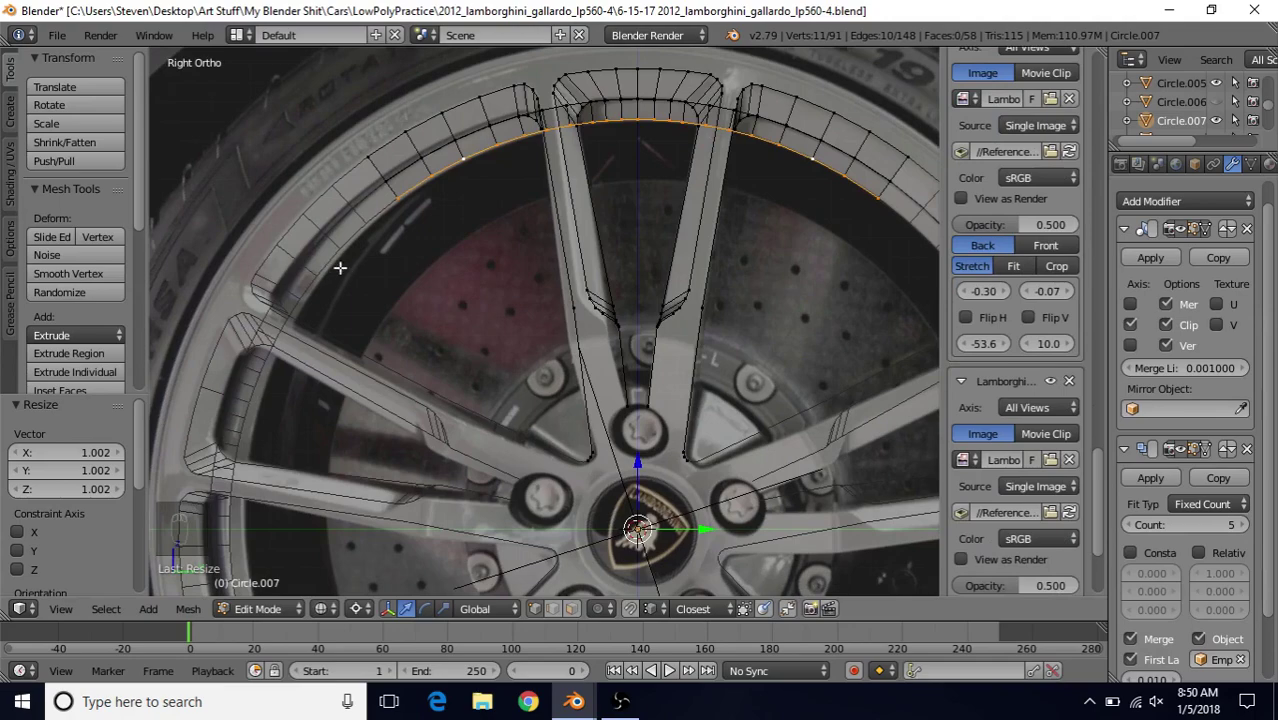
- Extrude the inner rim loop again and move it about -0.938 along X to form the wheel barrel
key(z)
scroll(499, 356, down, 5)
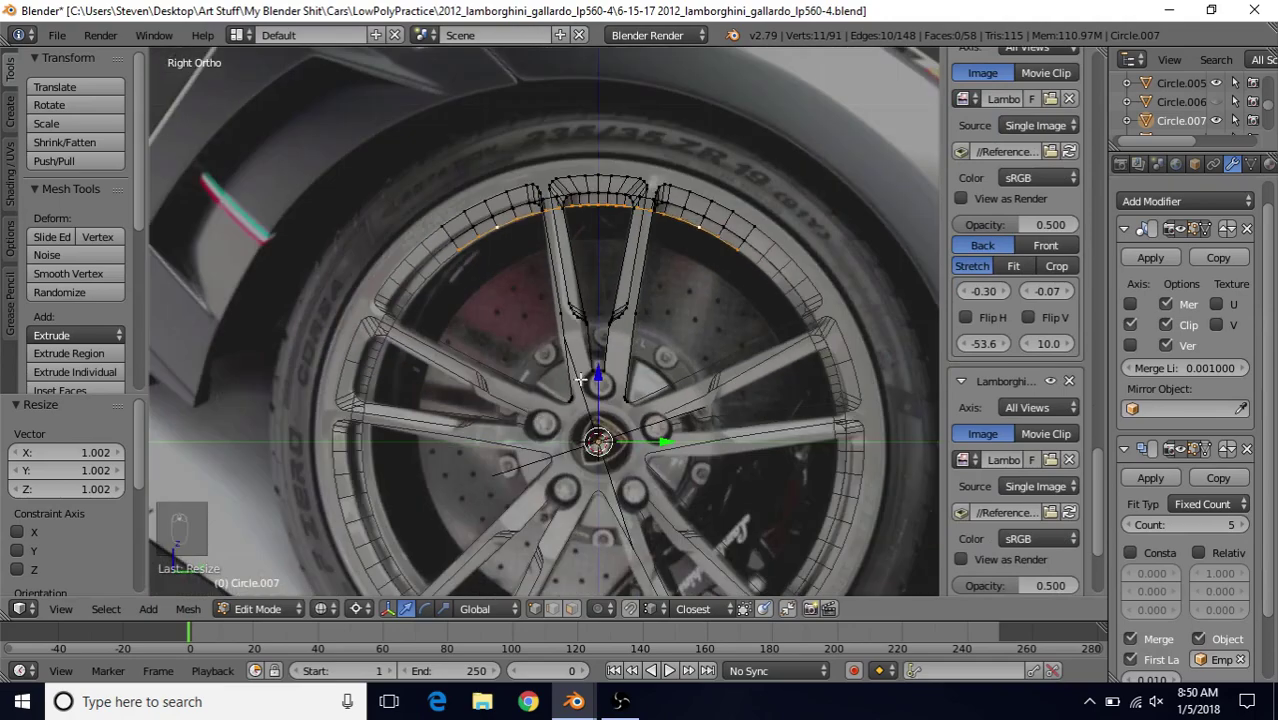
scroll(1015, 350, up, 3)
mouse_move(760, 300)
middle_down()
mouse_move(688, 251)
mouse_move(569, 277)
middle_up()
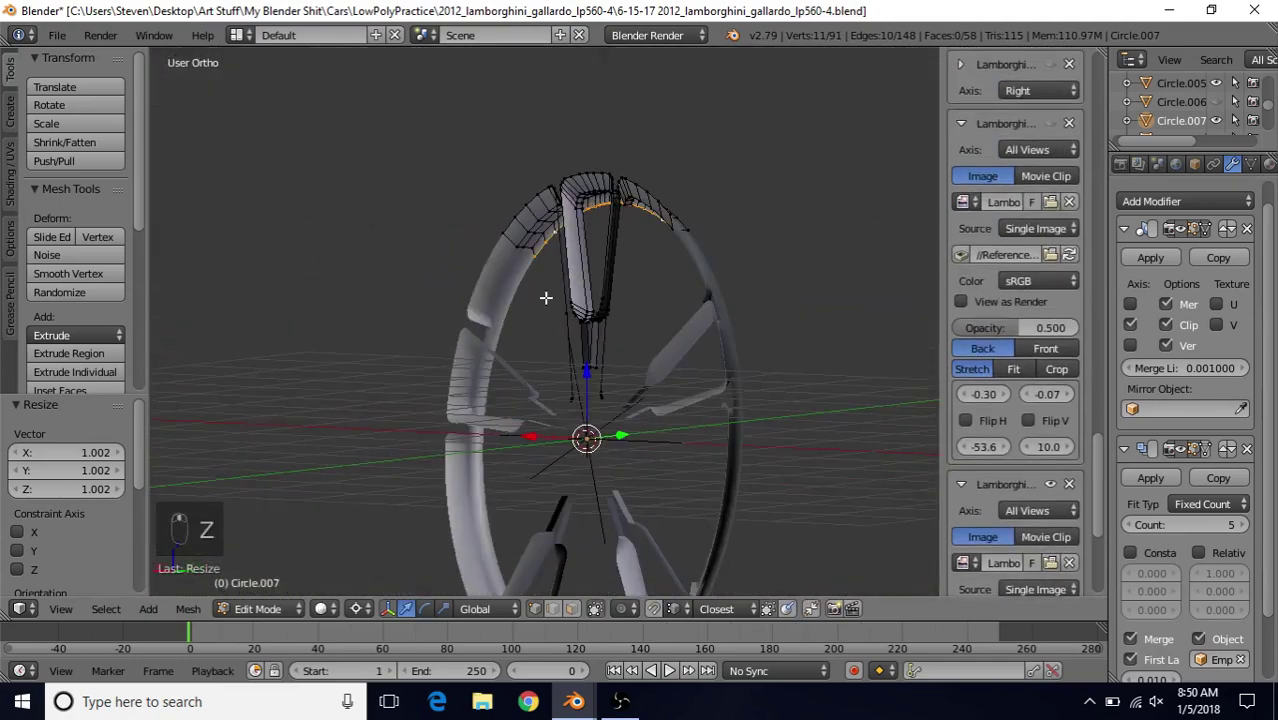
key(e)
right_click(531, 303)
key(e)
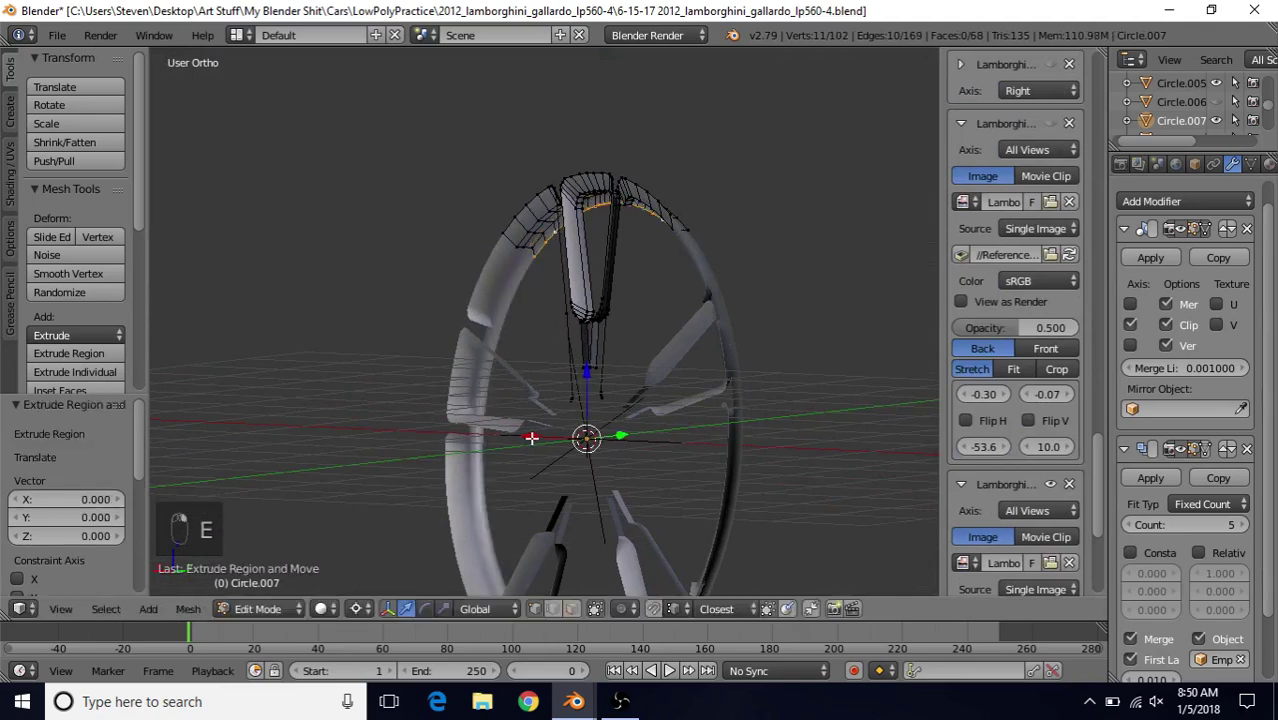
click(622, 442)
key(z)
key(z)
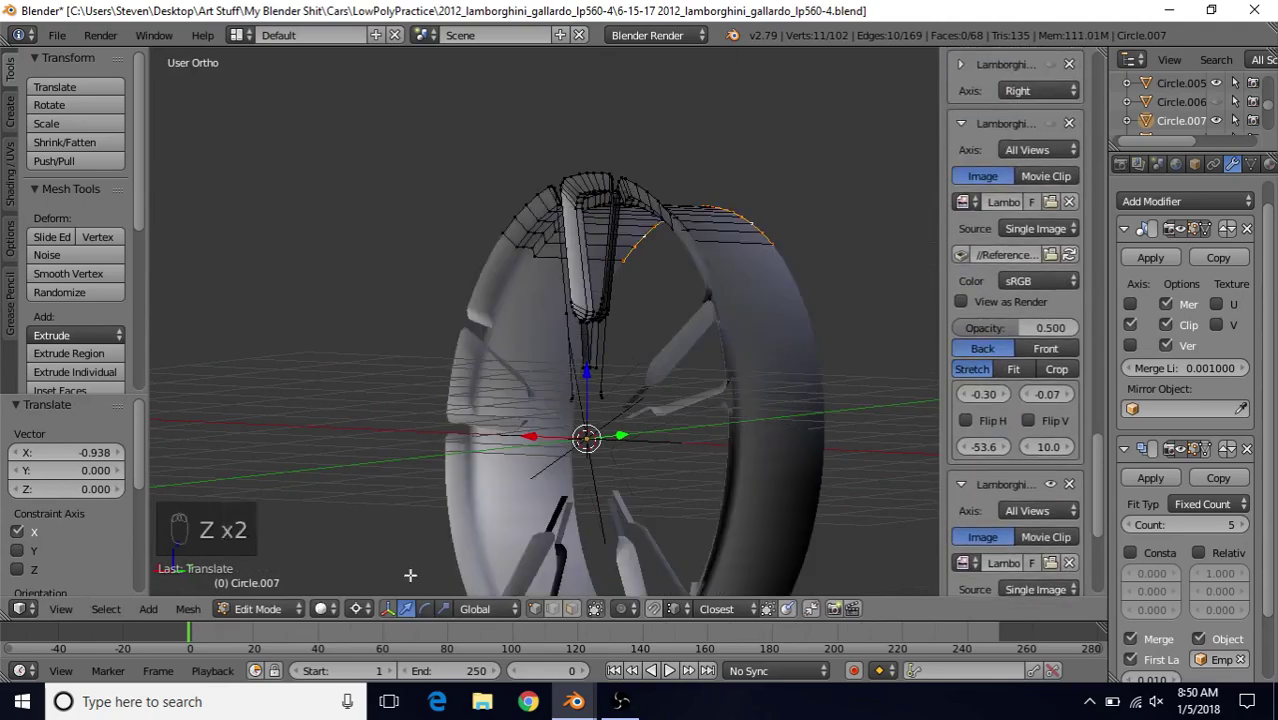
- Examine the extruded wheel barrel from several angles in both Object Mode and Edit Mode
middle_drag(406, 113, 705, 174)
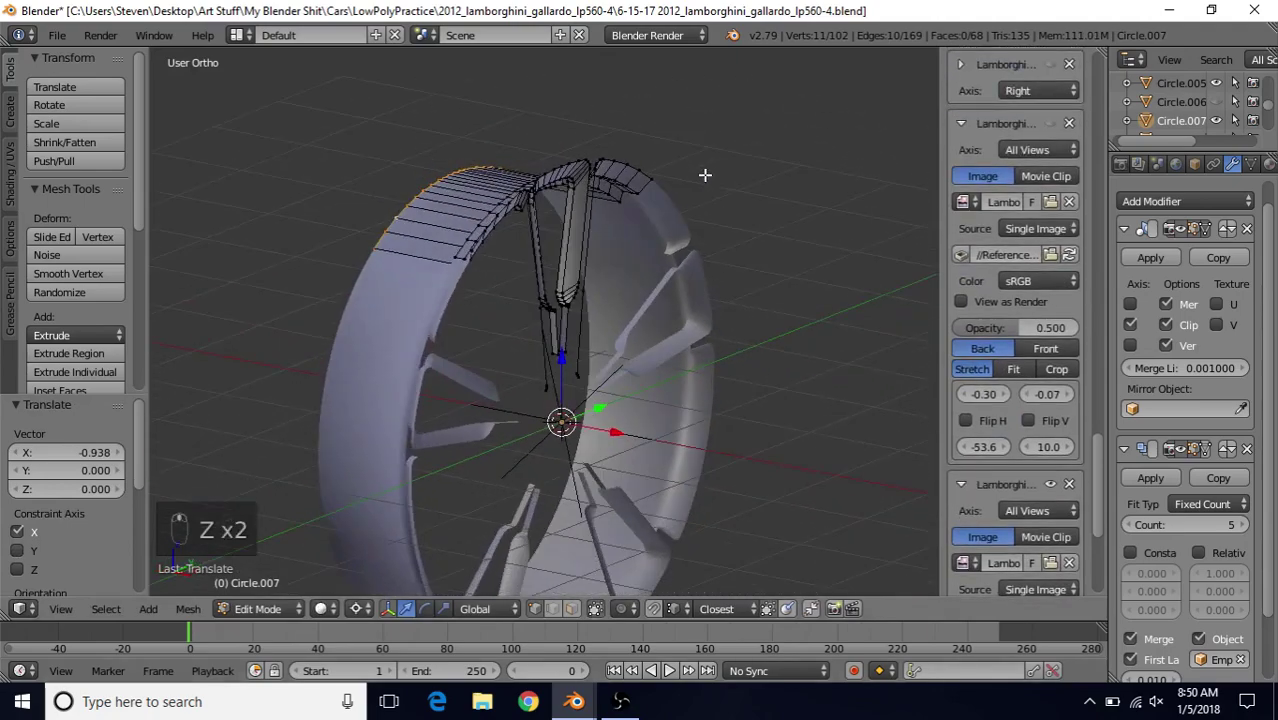
key(Tab)
middle_drag(535, 270, 552, 237)
scroll(552, 237, up, 3)
key(Tab)
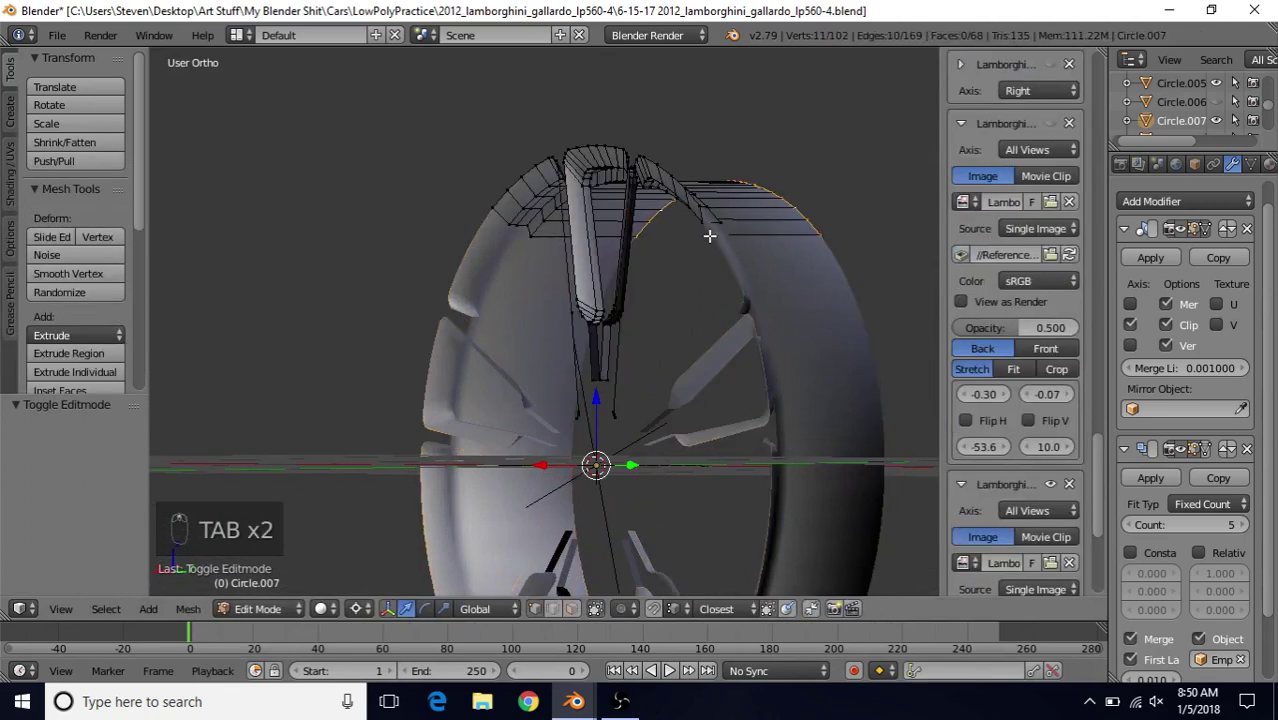
middle_drag(771, 222, 696, 263)
- Switch the wheel to Object Mode and save the current Blender file
key(Tab)
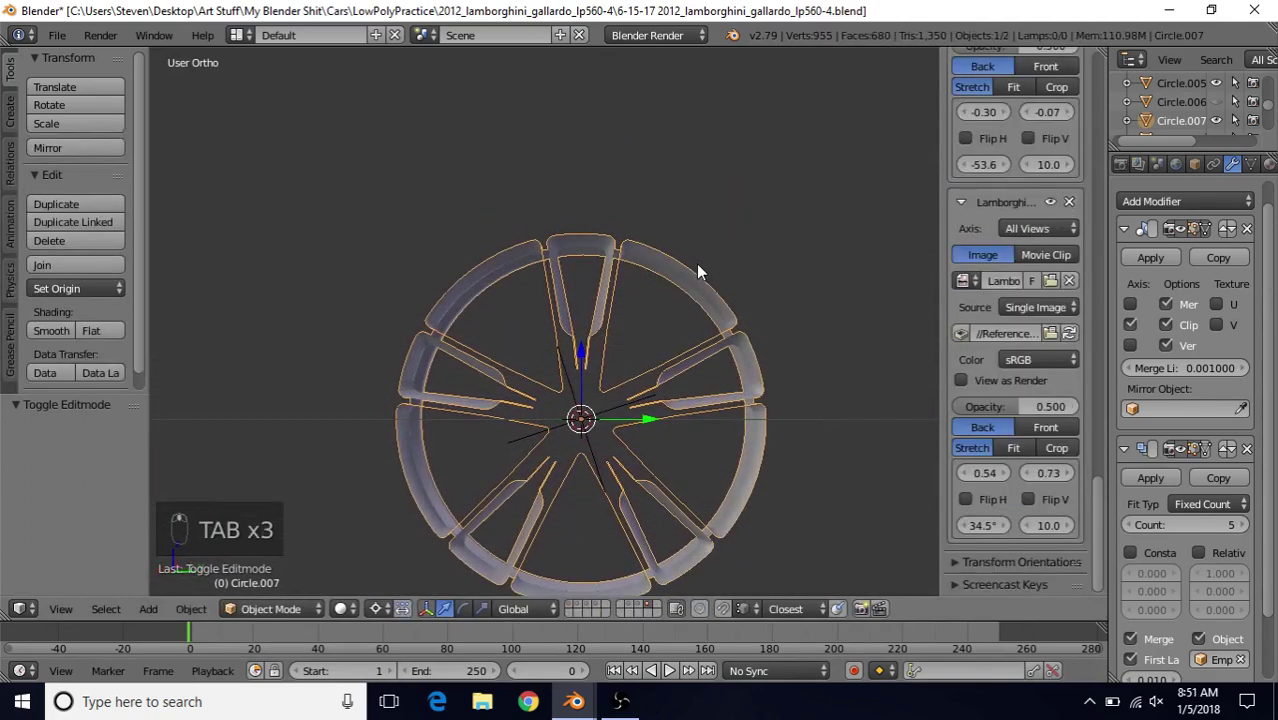
scroll(686, 260, up, 1)
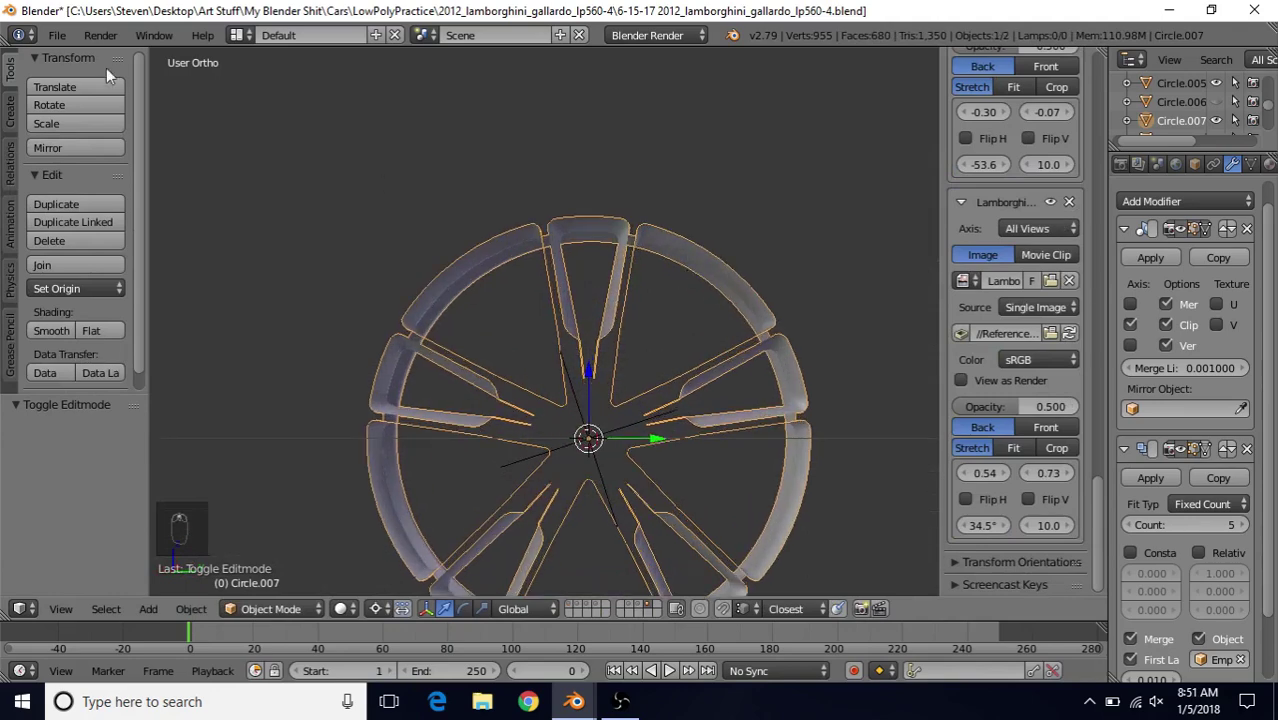
click(57, 36)
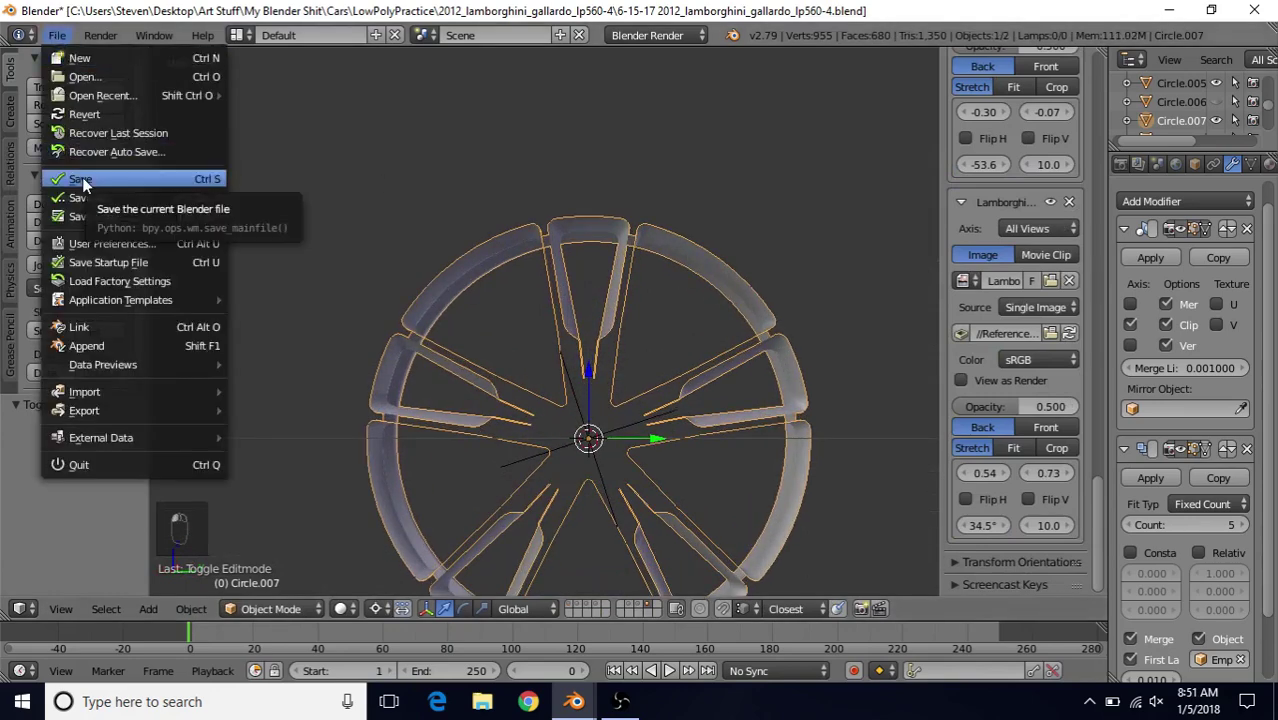
click(84, 177)
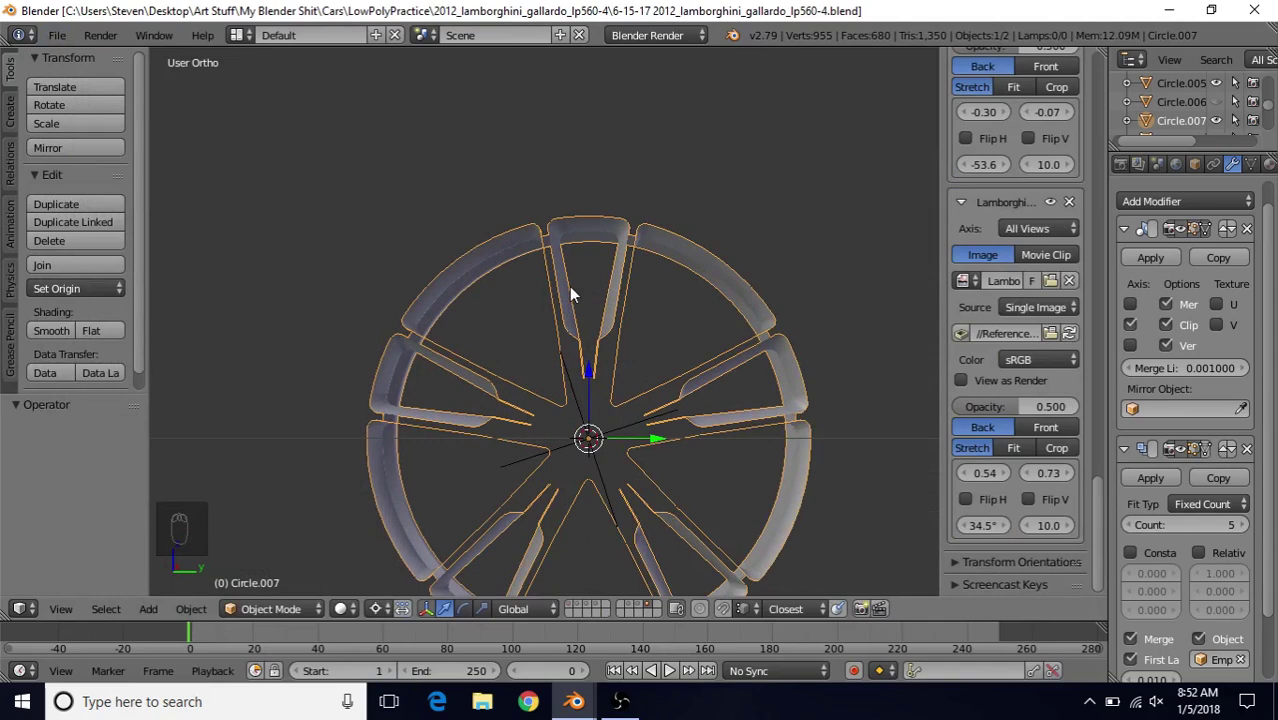
- In Edit Mode, add a single loop cut around the rim's inner lip and slide it close to the lip's innermost edge
middle_drag(569, 286, 557, 265)
scroll(540, 275, up, 4)
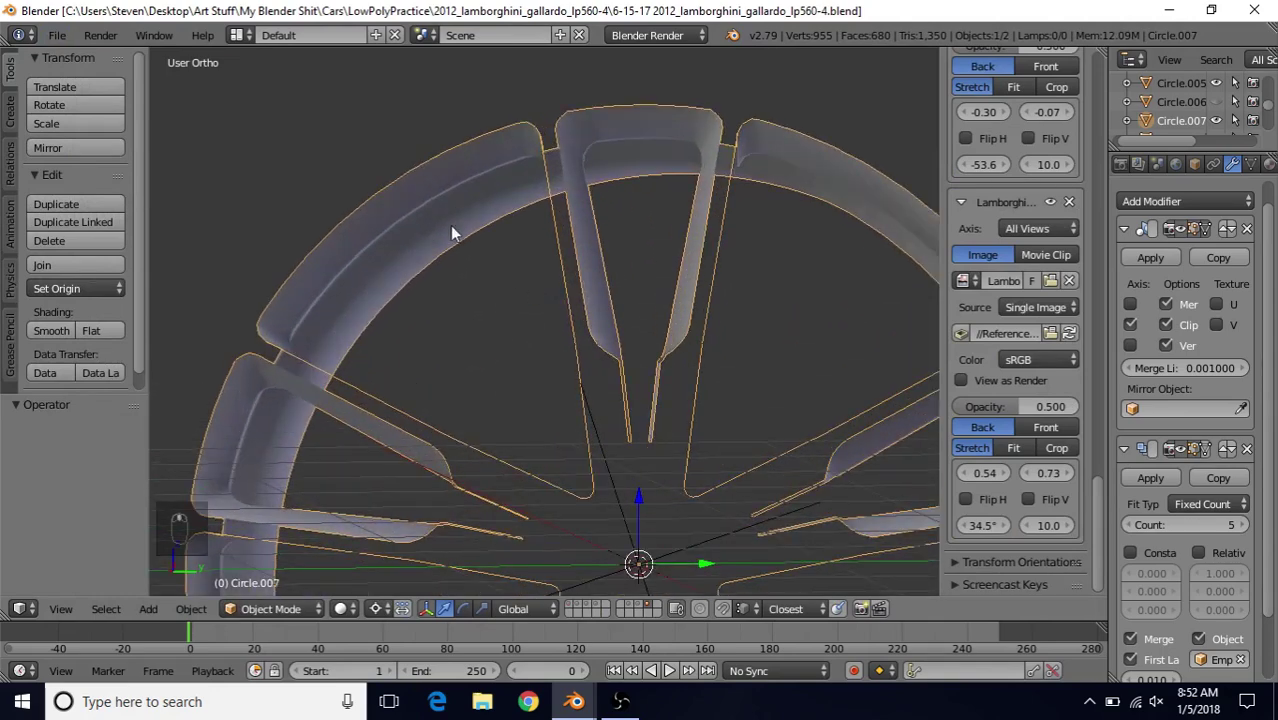
middle_drag(450, 232, 663, 258)
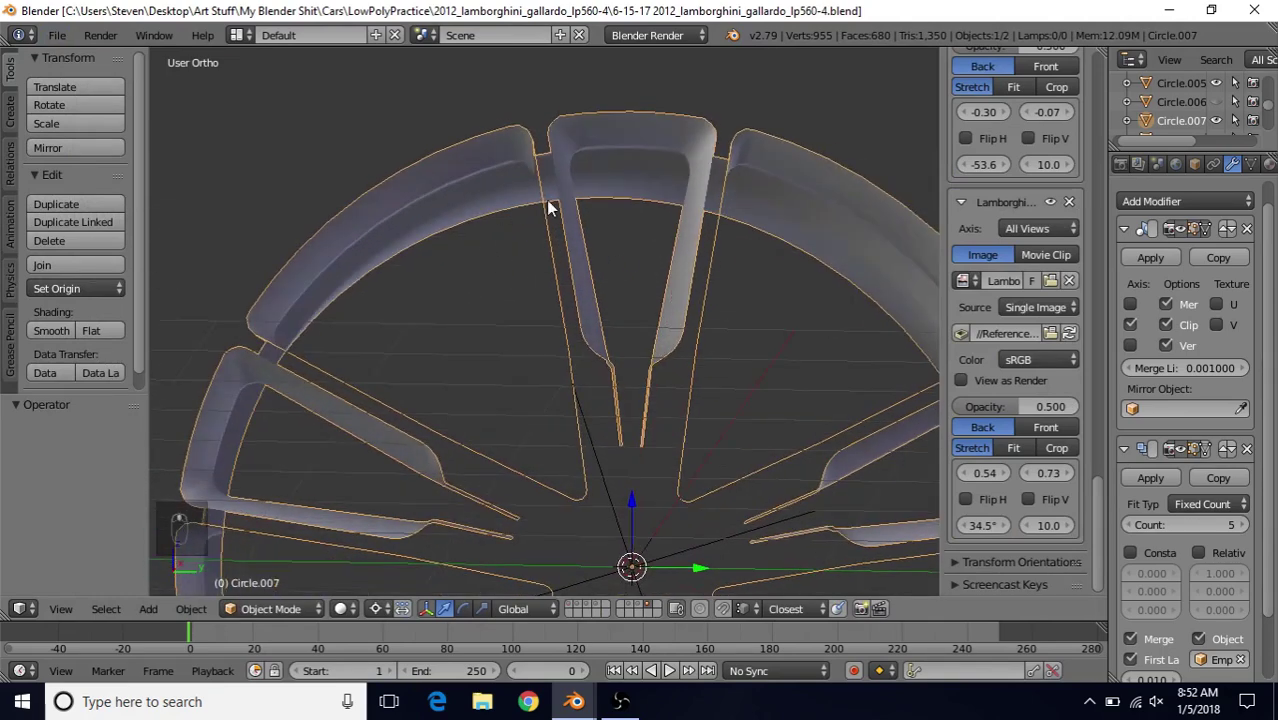
middle_drag(576, 234, 516, 226)
key(KP_3)
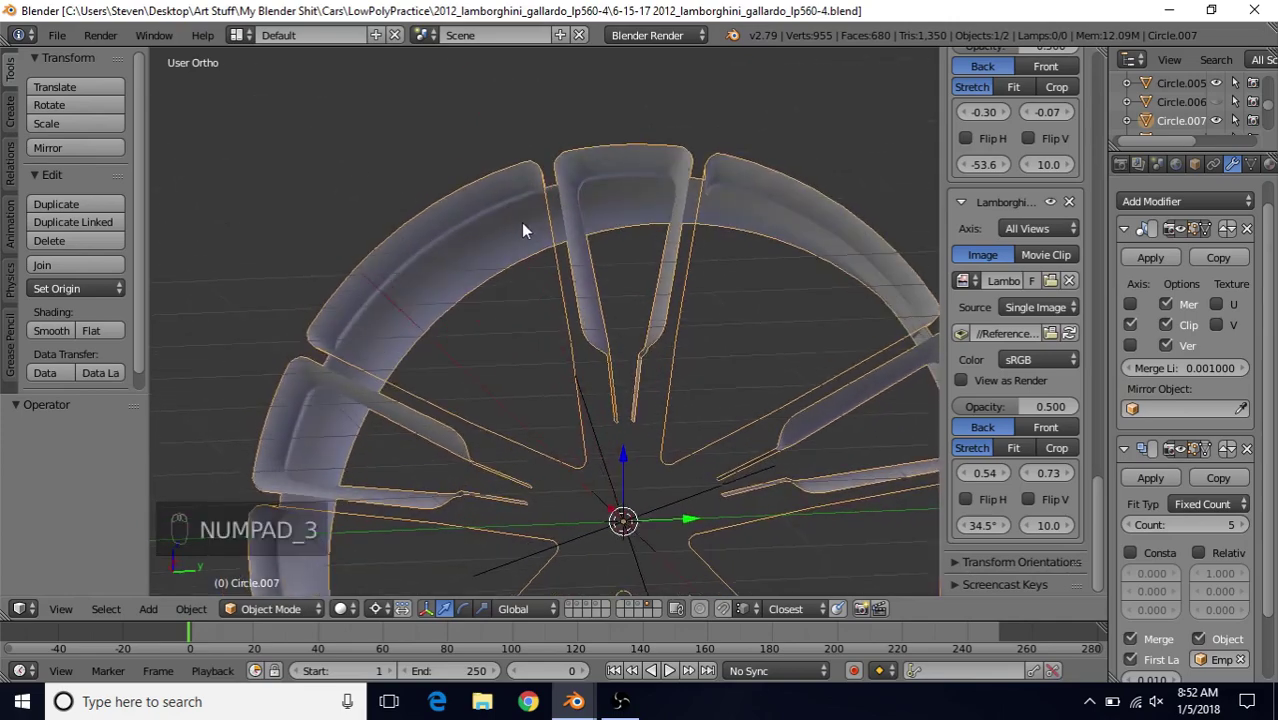
key(Tab)
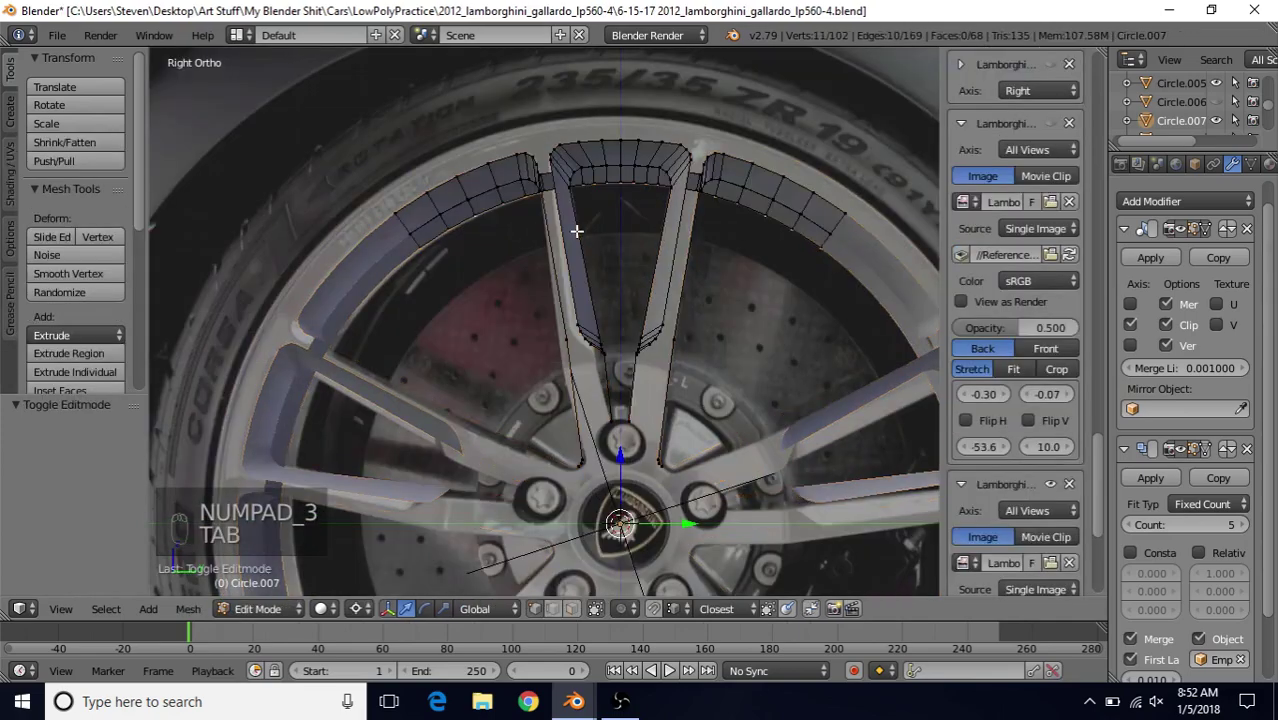
scroll(651, 251, up, 4)
shift+middle_drag(625, 314, 485, 334)
scroll(490, 328, up, 2)
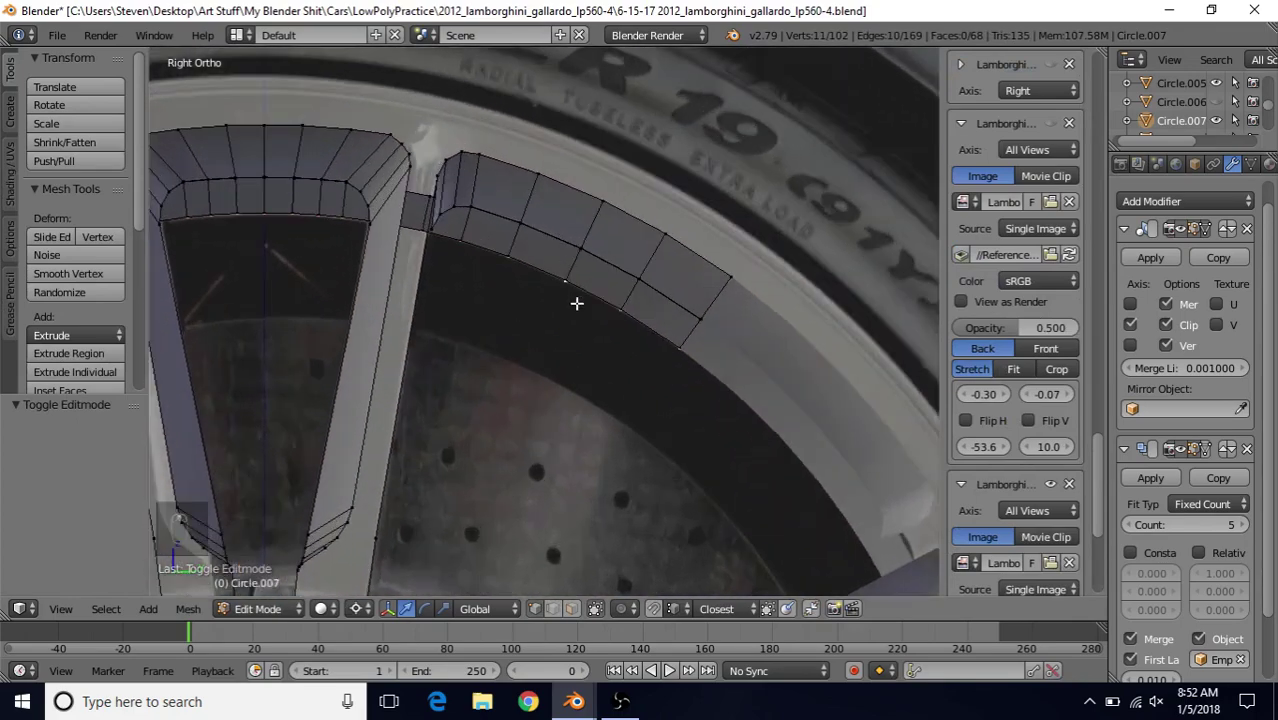
key(ctrl+r)
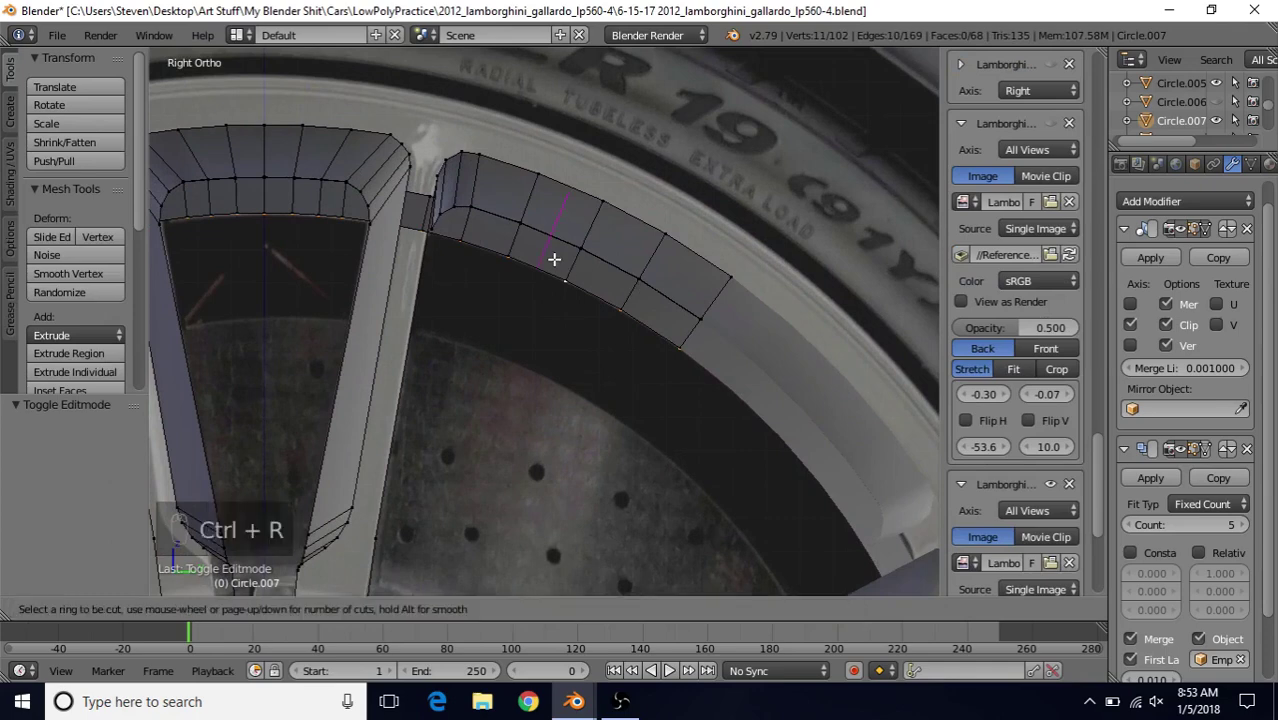
click(565, 268)
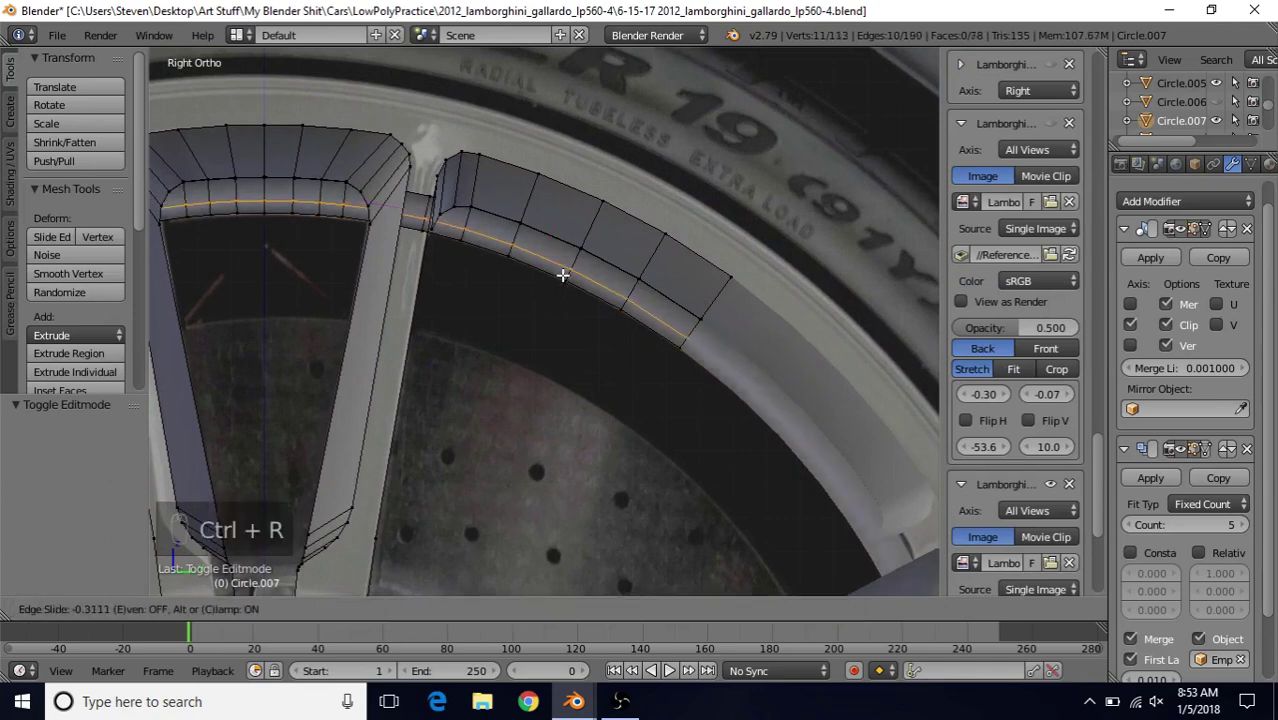
click(563, 281)
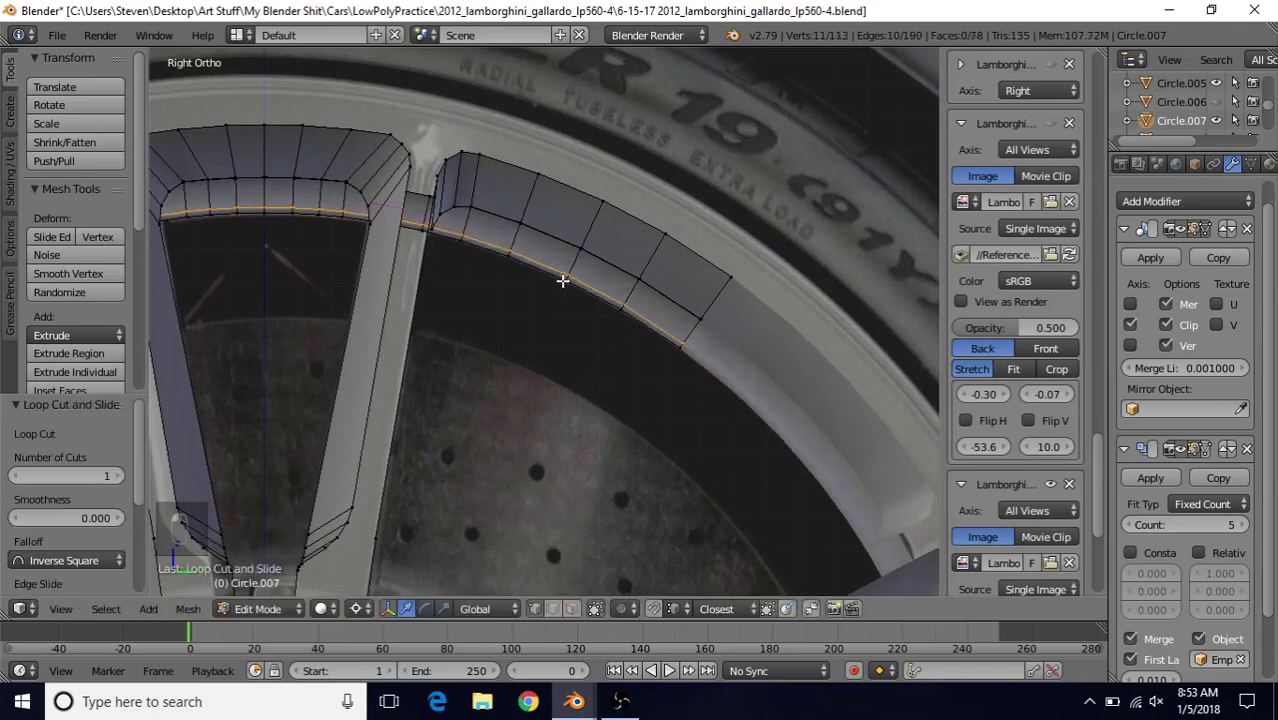
- Add a single loop cut around the narrow band of the rim's inner lip and slide it about 0.66 toward the band's outer edge
key(Tab)
scroll(400, 294, down, 2)
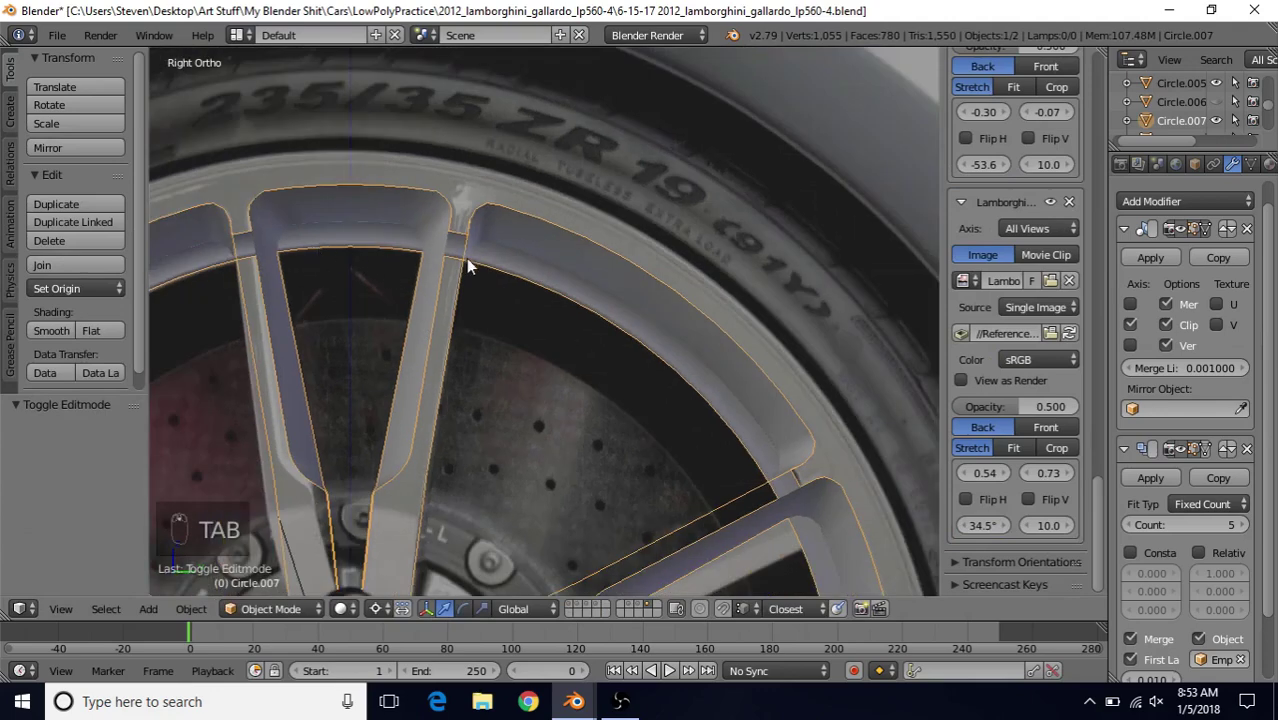
middle_drag(525, 282, 616, 324)
key(Tab)
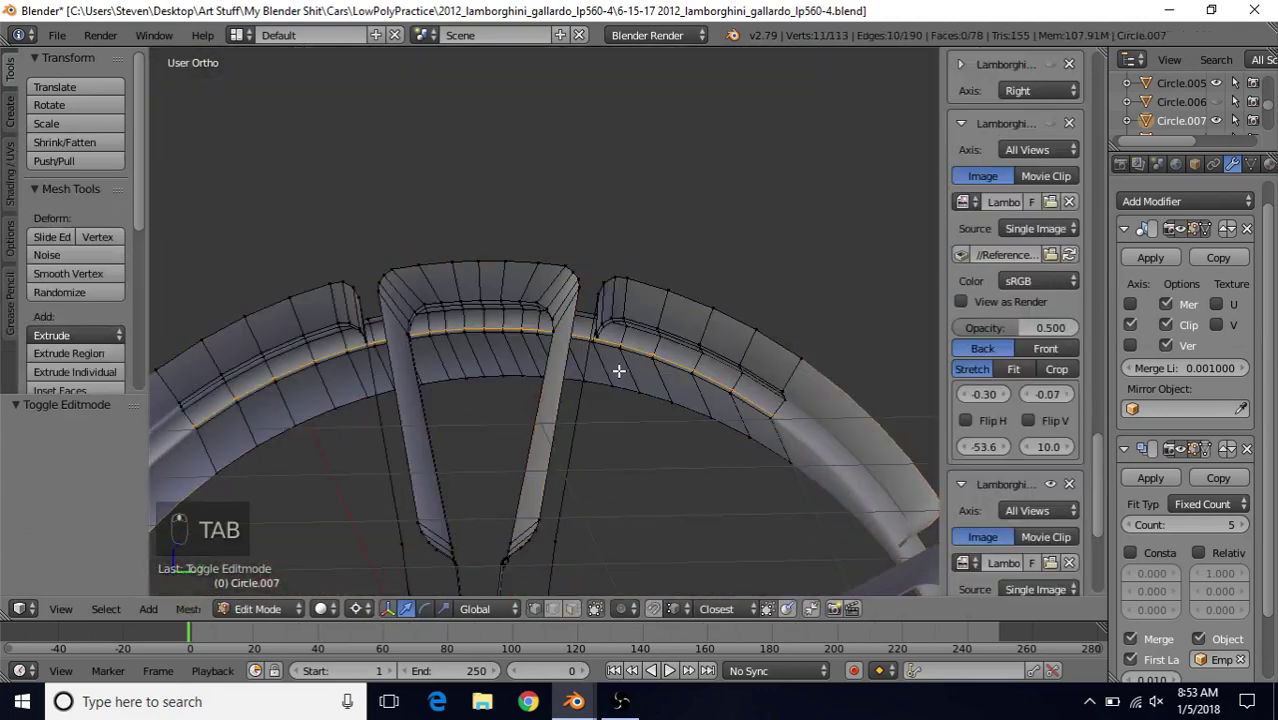
scroll(622, 365, up, 2)
key(ctrl+r)
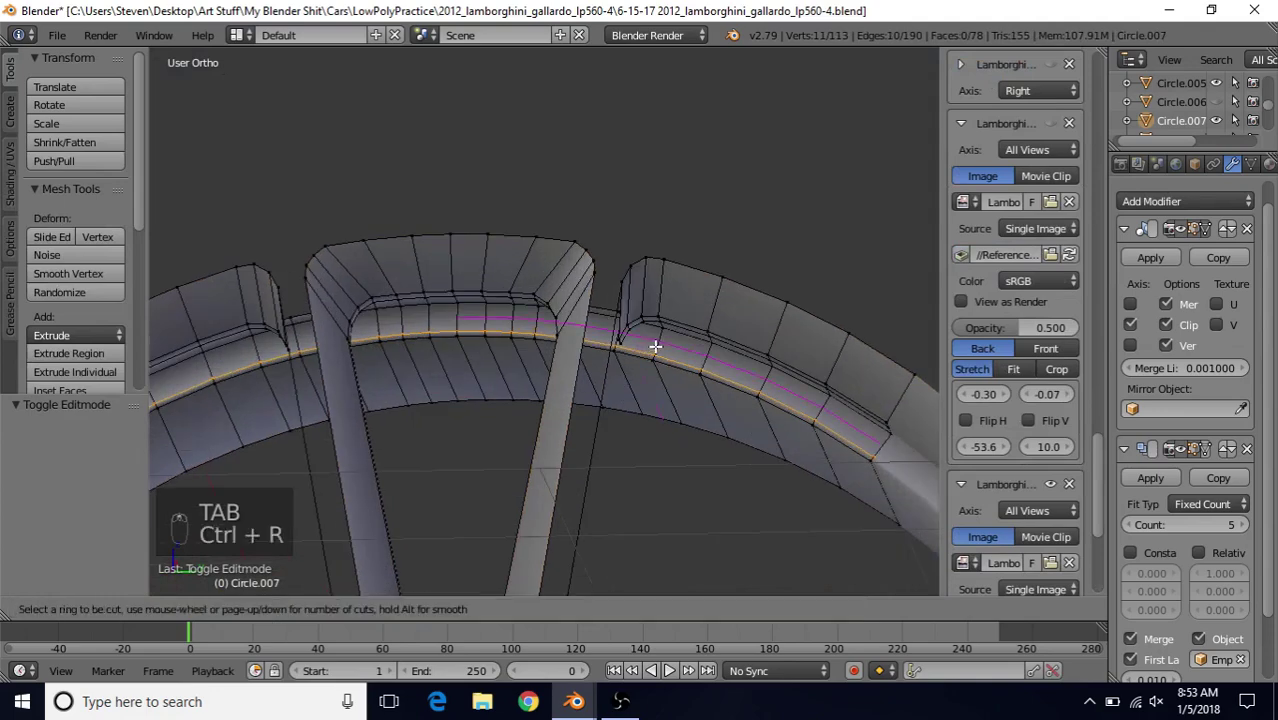
click(655, 346)
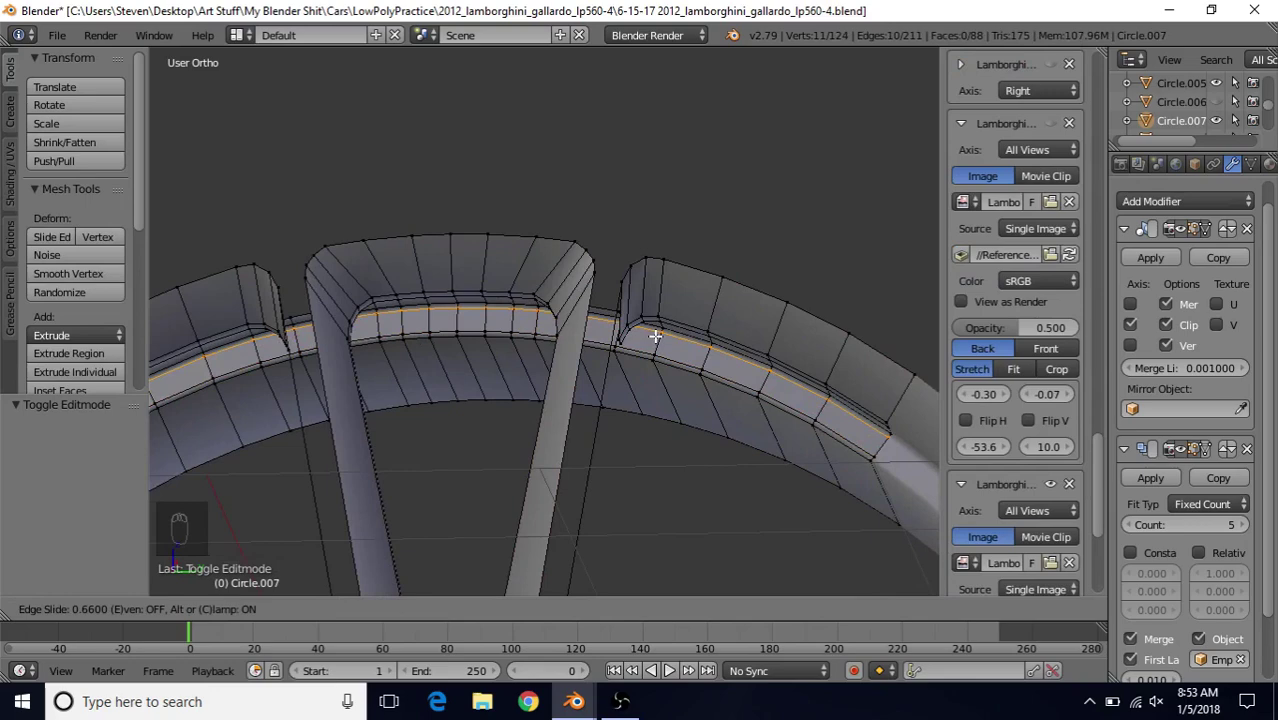
click(655, 336)
scroll(620, 370, down, 5)
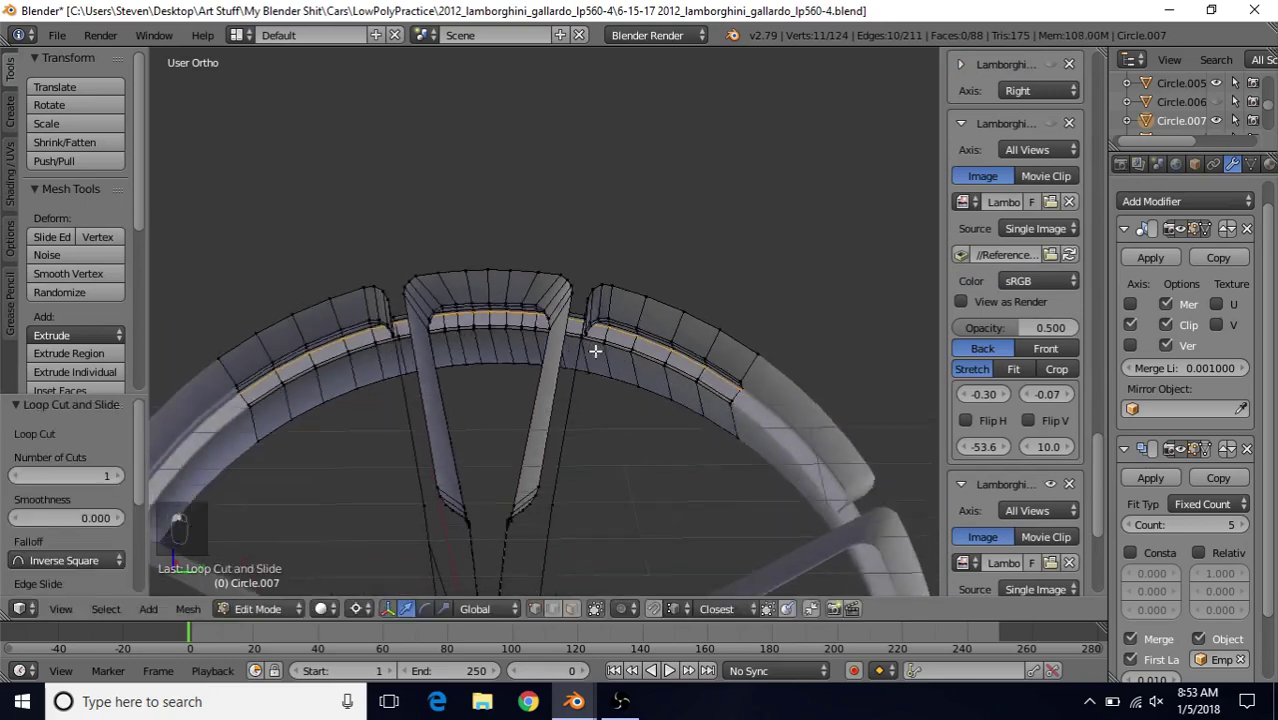
scroll(588, 403, down, 2)
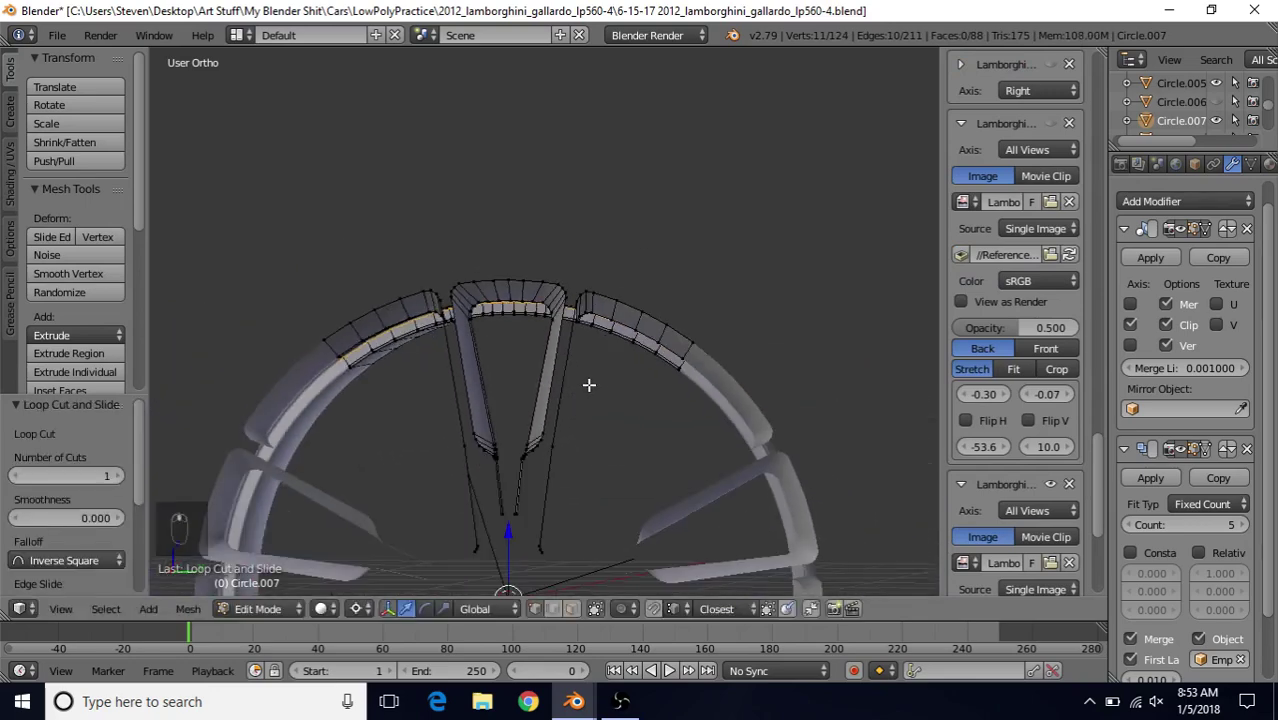
middle_drag(592, 384, 639, 357)
scroll(670, 362, up, 2)
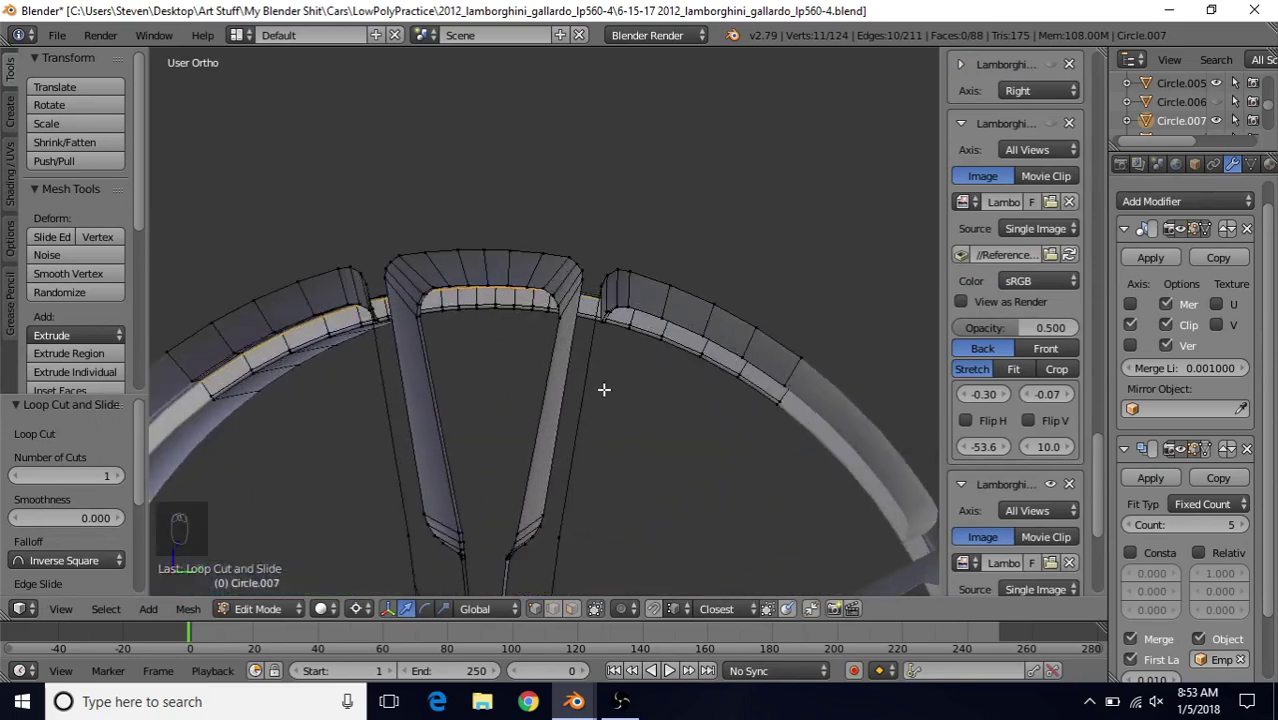
scroll(603, 400, down, 3)
middle_drag(602, 414, 572, 450)
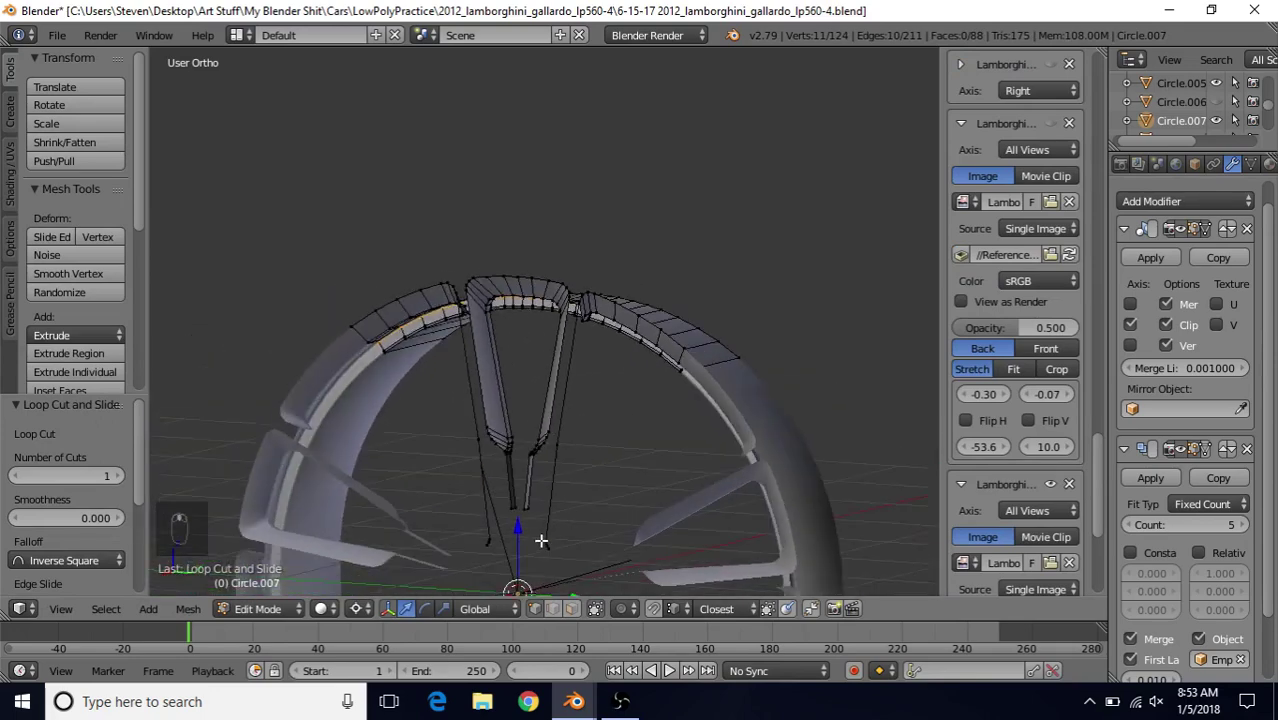
- Select the lower outer edge path of the spokes down to the hub corner and extrude it -0.188 along X
right_click(557, 442)
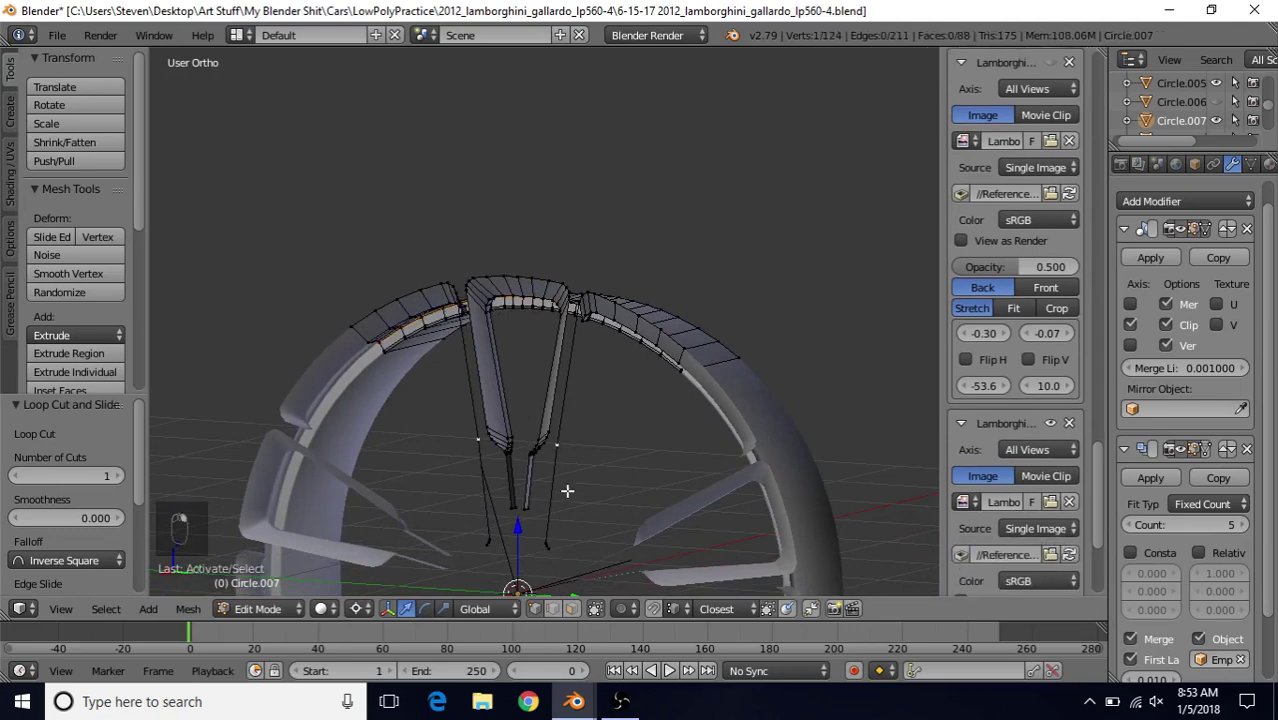
mouse_move(573, 478)
middle_down()
mouse_move(602, 428)
mouse_move(592, 467)
middle_up()
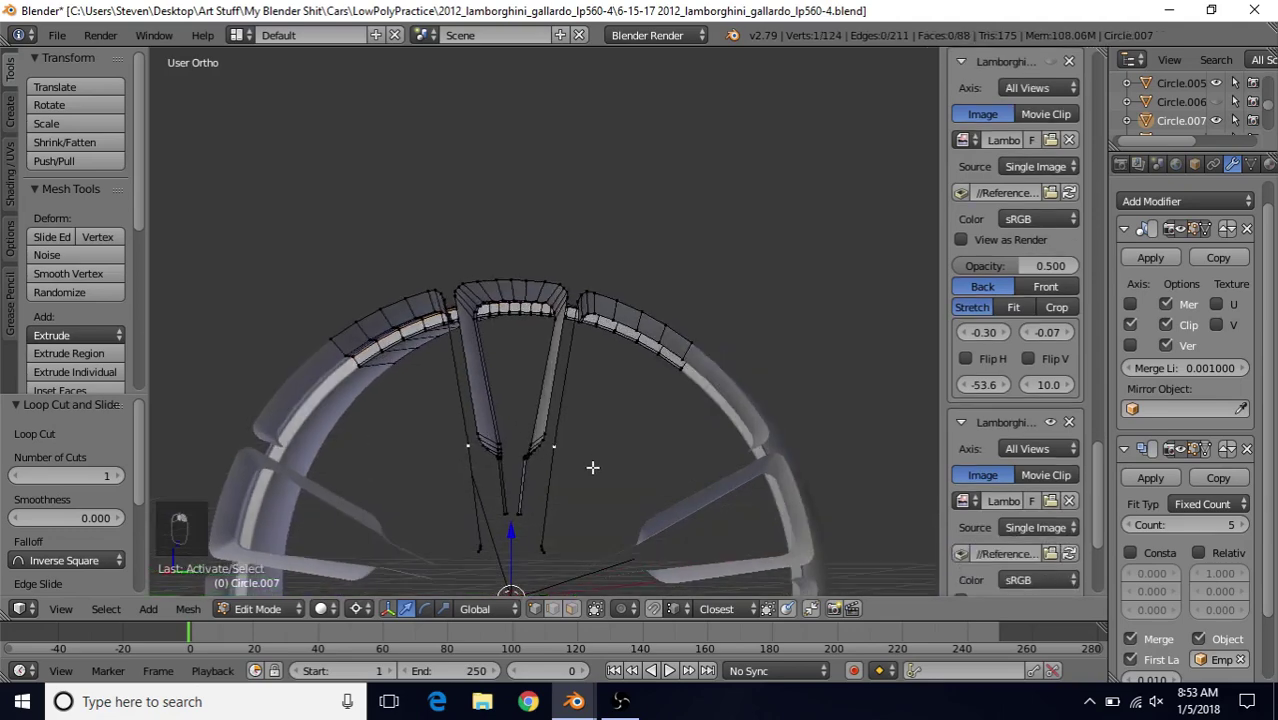
ctrl+right_click(554, 554)
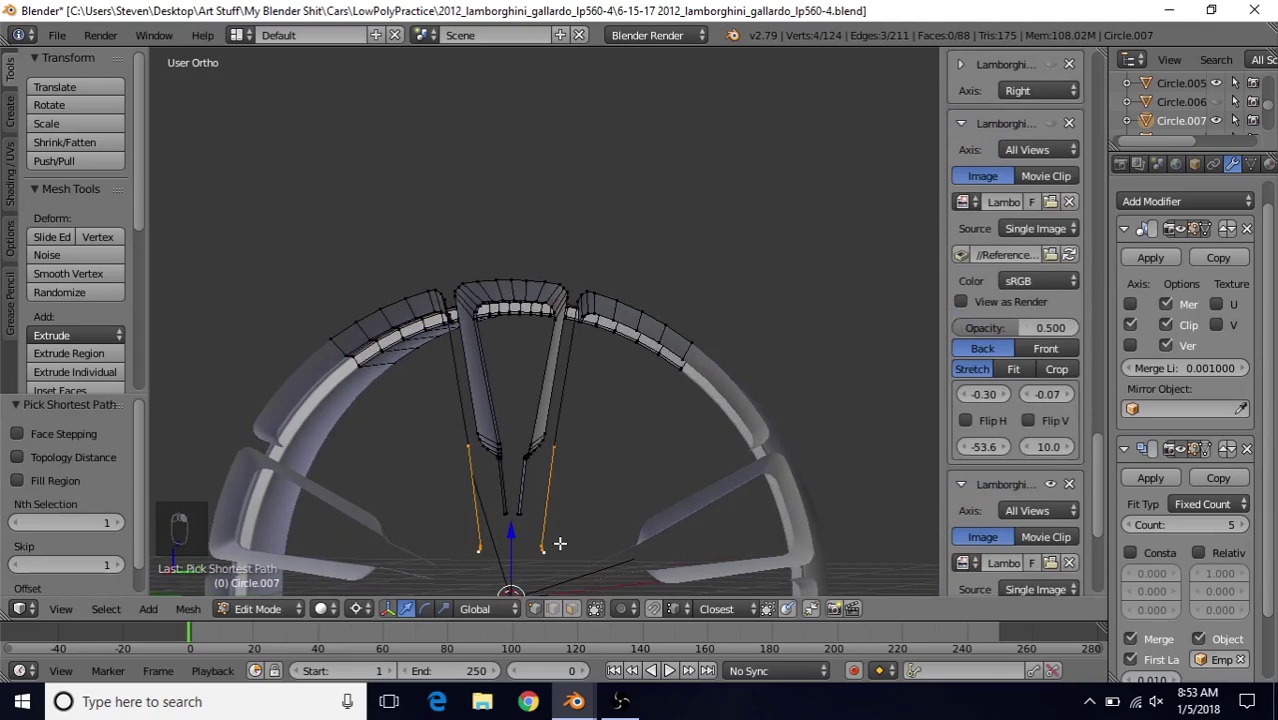
key(KP_3)
scroll(557, 533, up, 5)
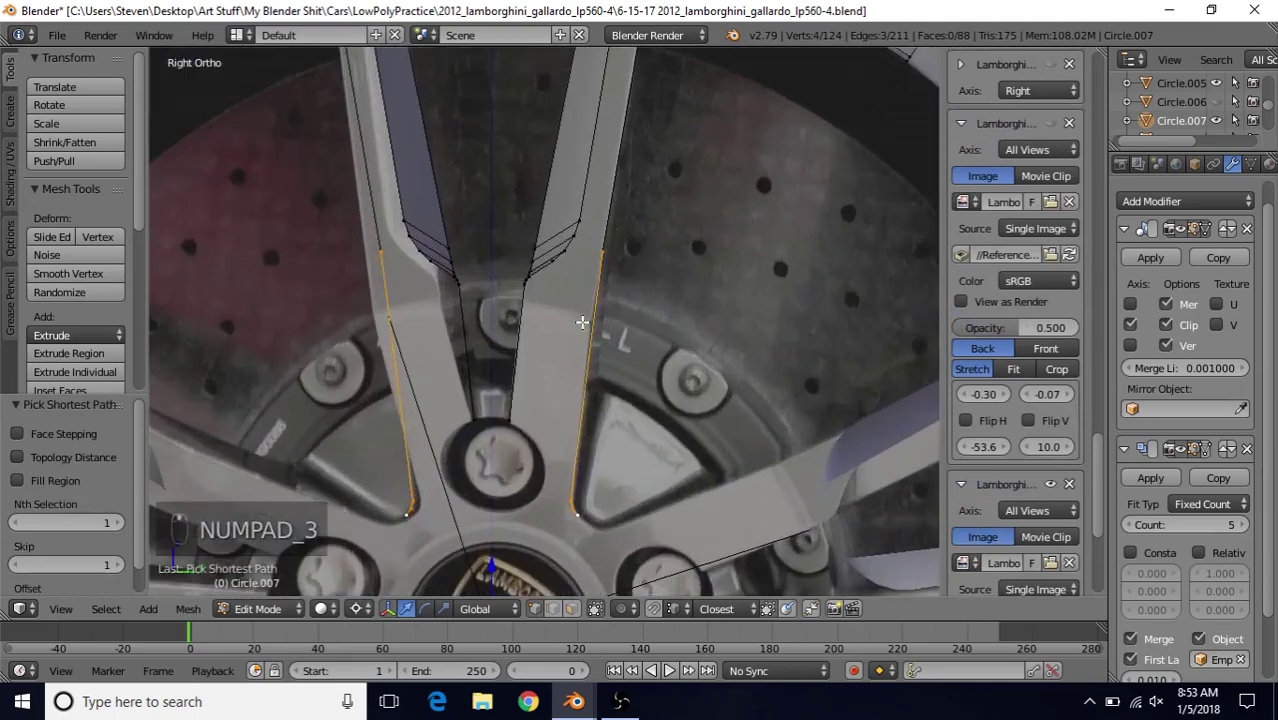
key(z)
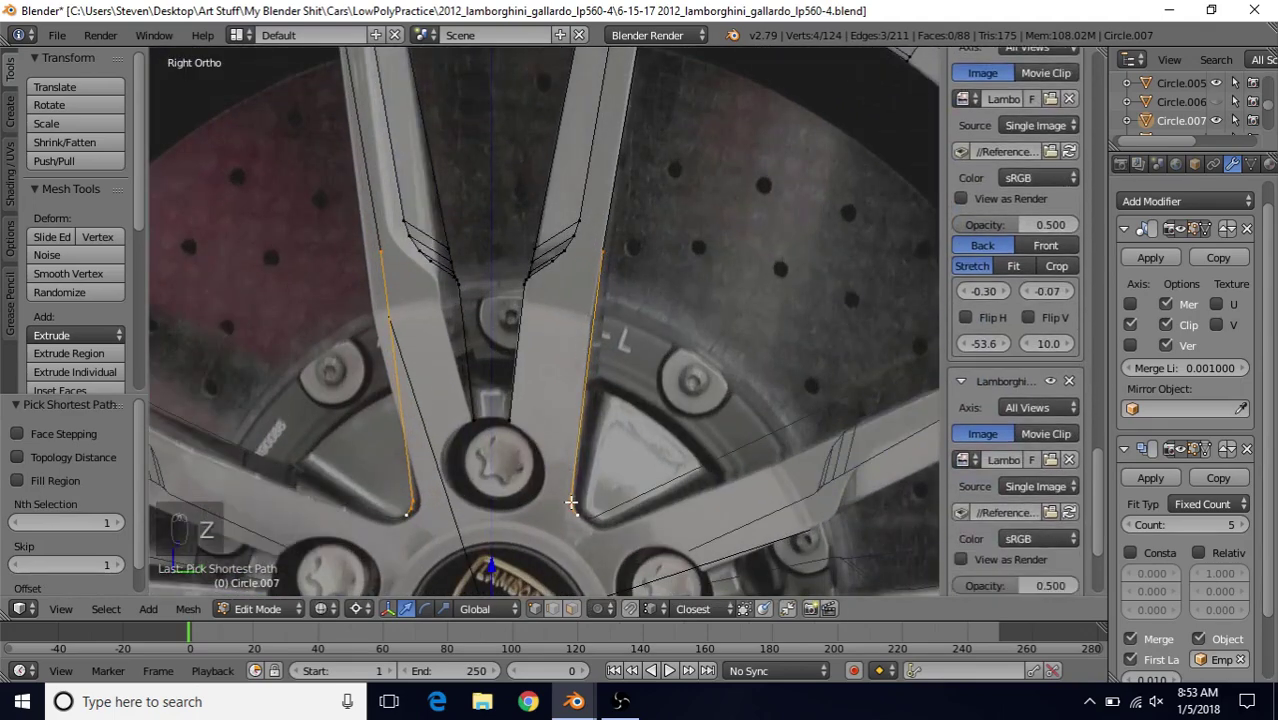
key(z)
scroll(590, 290, down, 4)
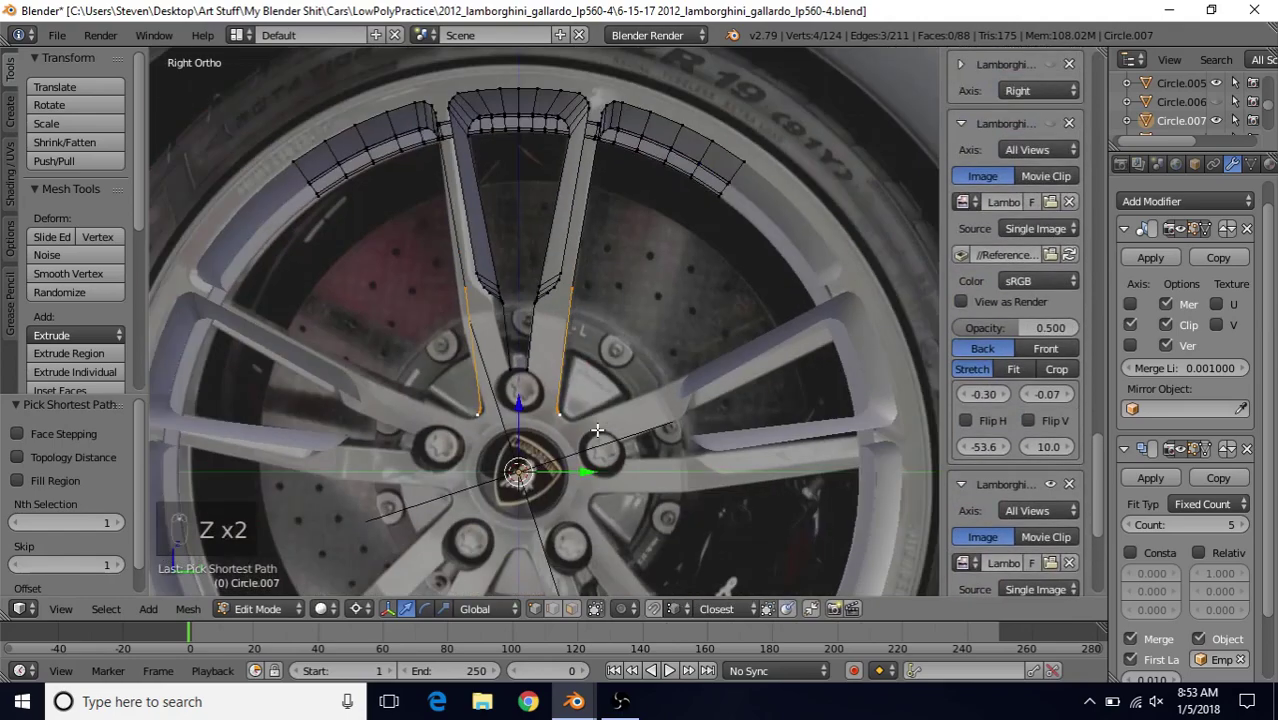
middle_drag(569, 242, 492, 269)
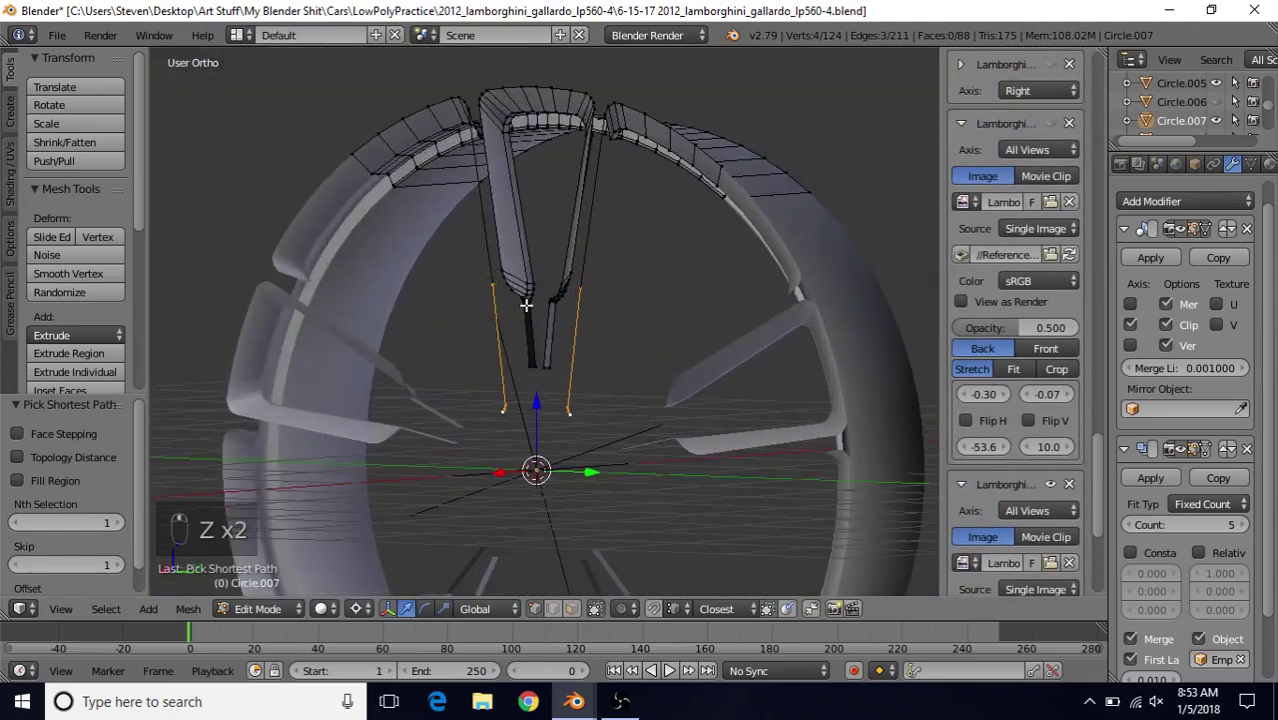
key(e)
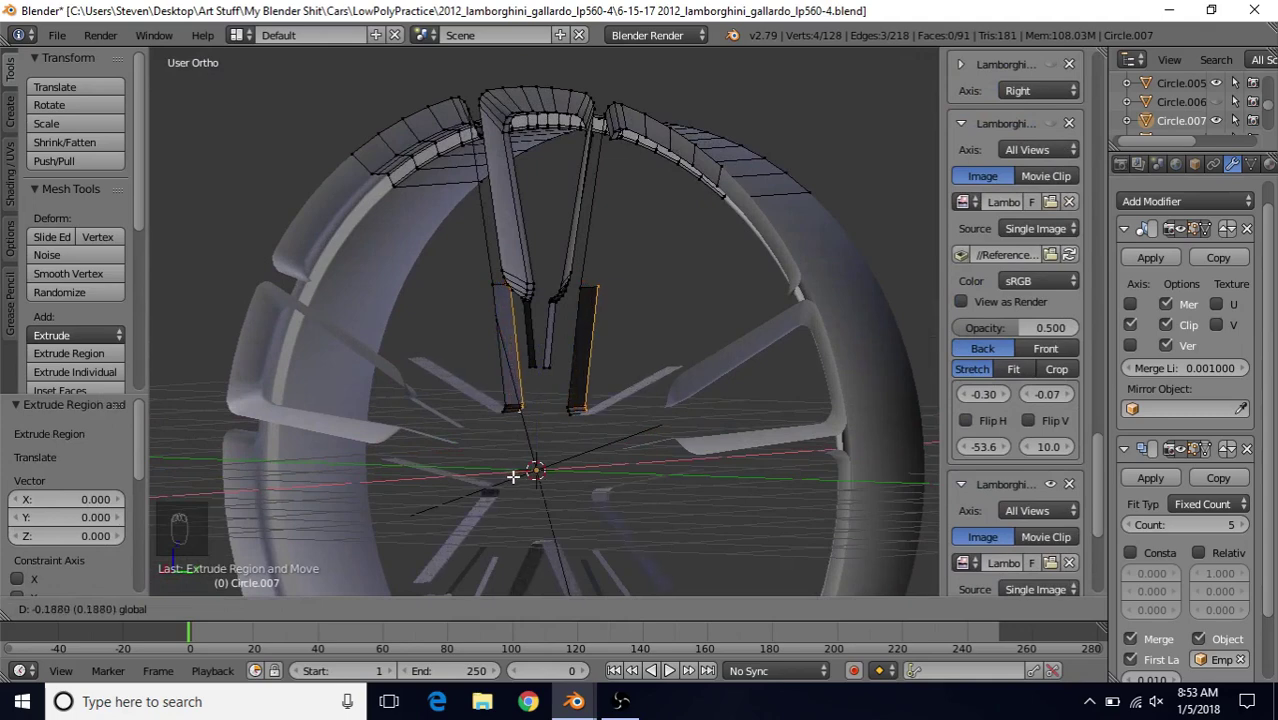
click(512, 477)
- Move the extruded lower spoke edge back 0.101 along X to match the depth of the rim
middle_drag(512, 477, 557, 354)
scroll(557, 354, up, 3)
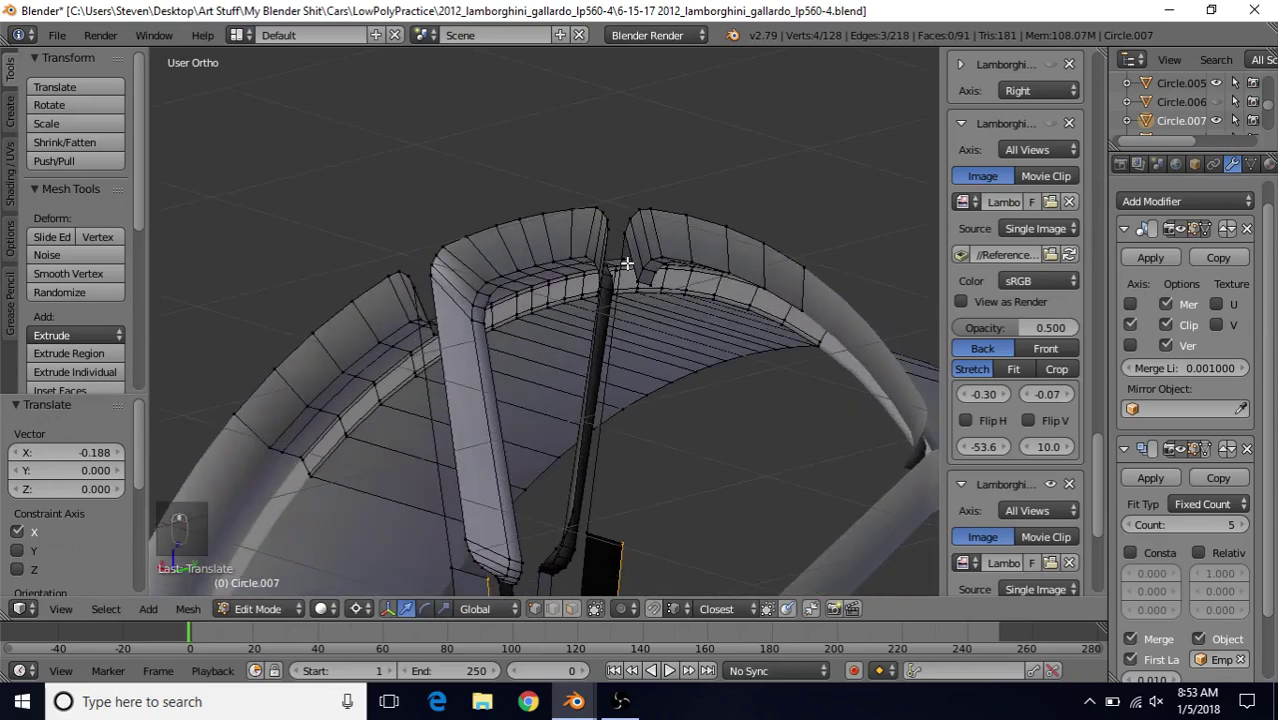
key(g)
key(x)
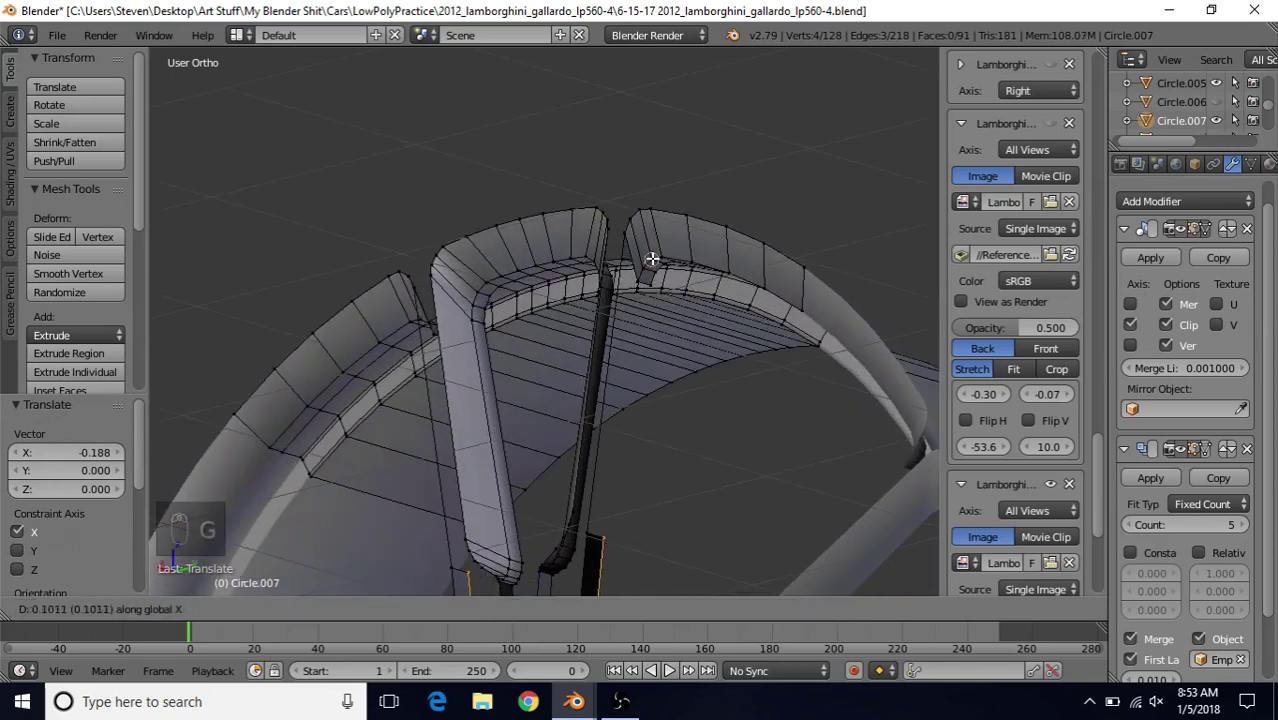
click(652, 258)
middle_drag(613, 410, 675, 291)
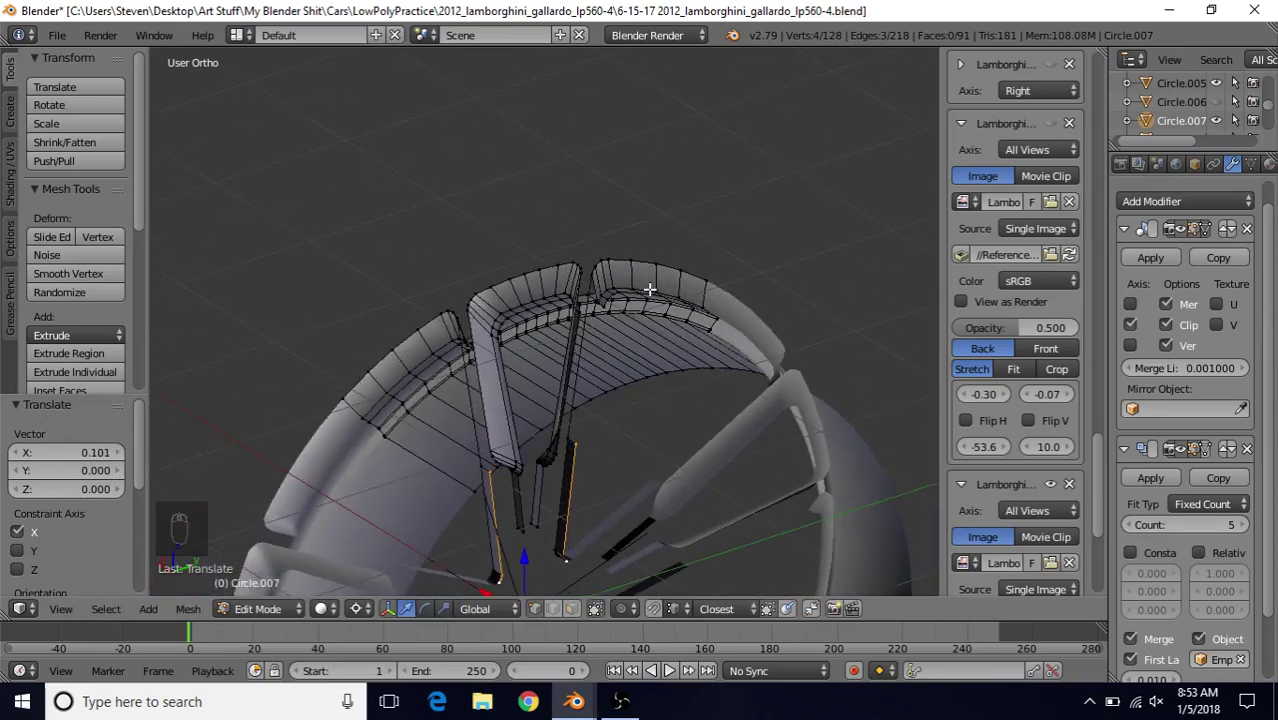
- Fill a face along the spoke's outer side between the extruded lower edge and the rim opening's corner, and clear the selection
middle_drag(600, 414, 600, 470)
right_click(570, 443)
shift+right_click(576, 445)
scroll(599, 434, up, 4)
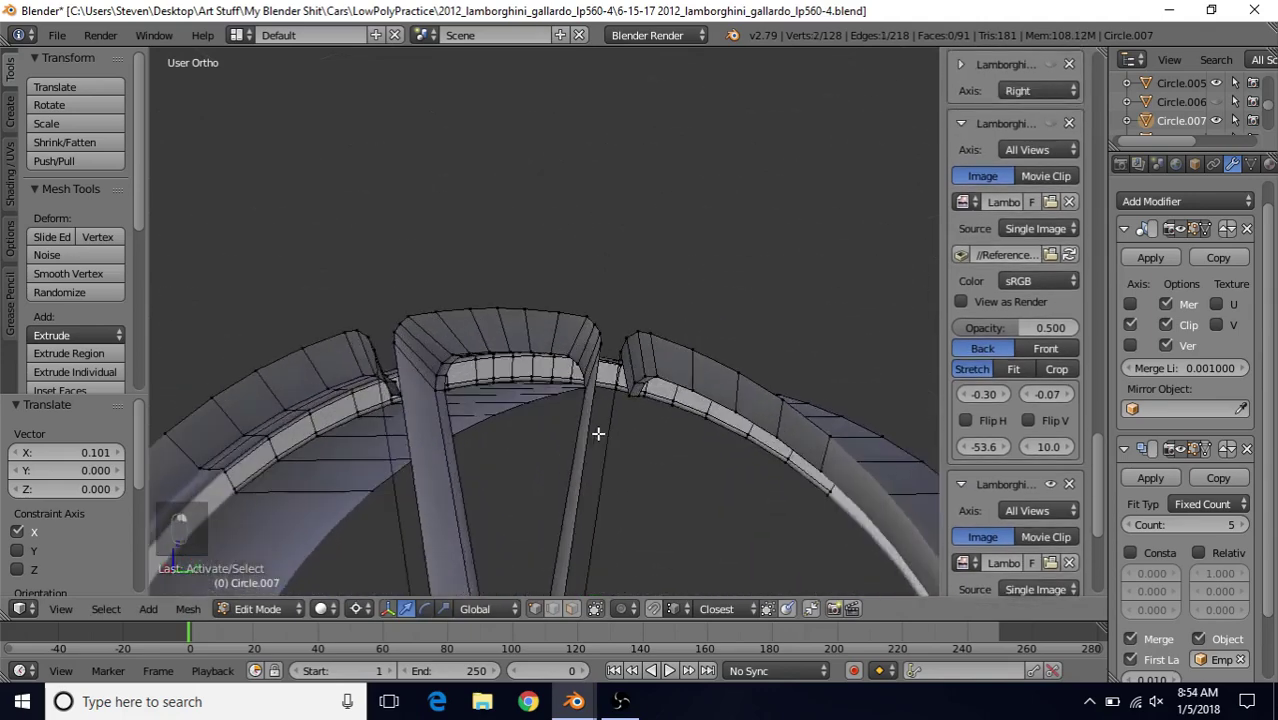
shift+right_click(634, 361)
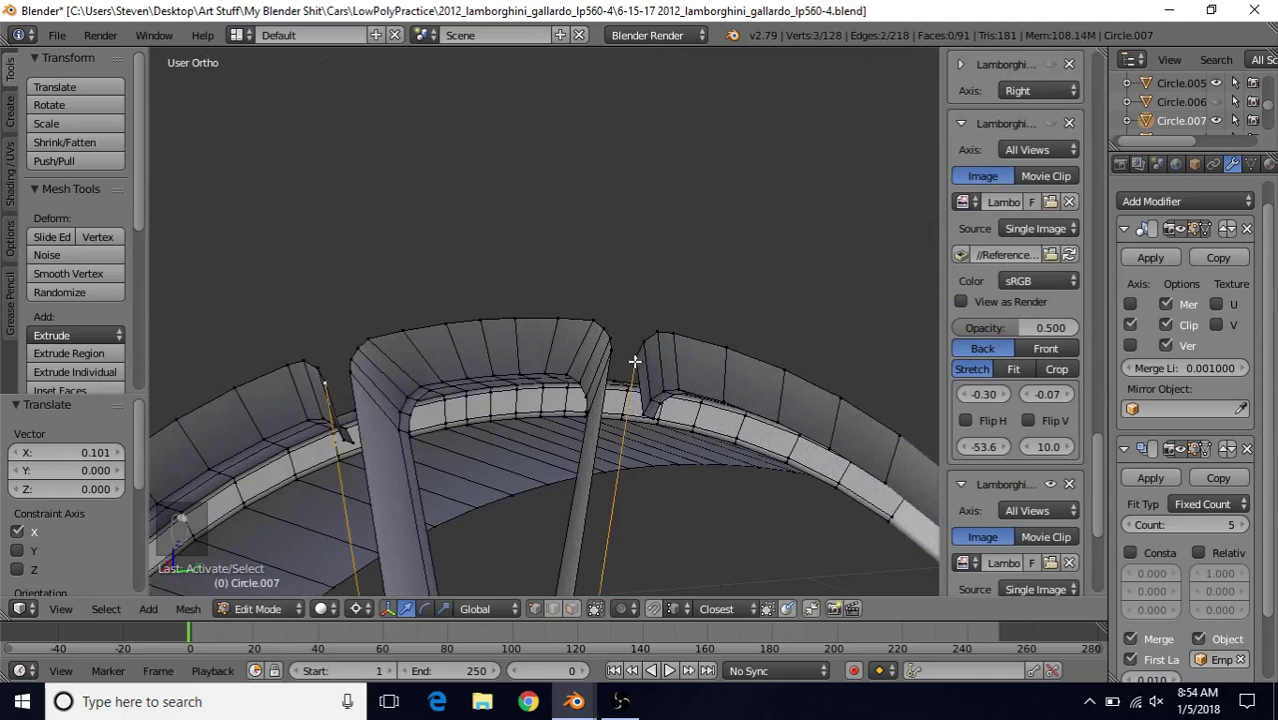
shift+right_click(646, 416)
shift+middle_drag(650, 421, 636, 282)
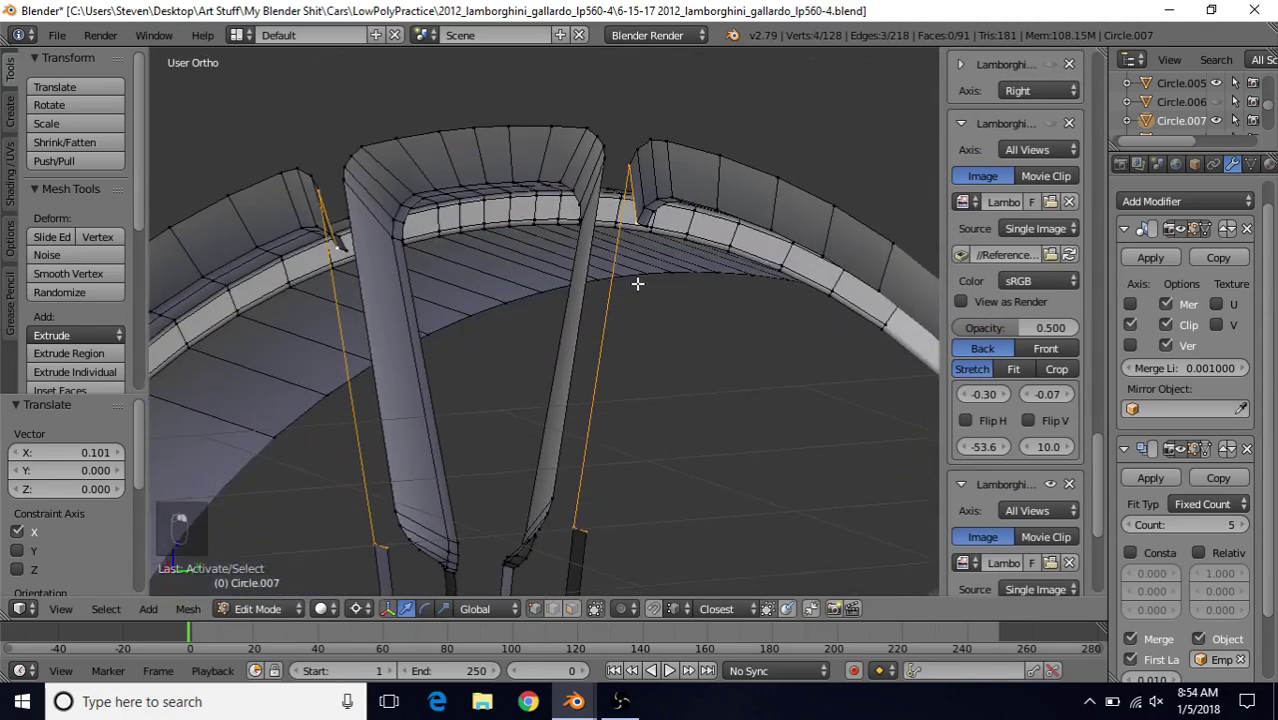
key(f)
key(a)
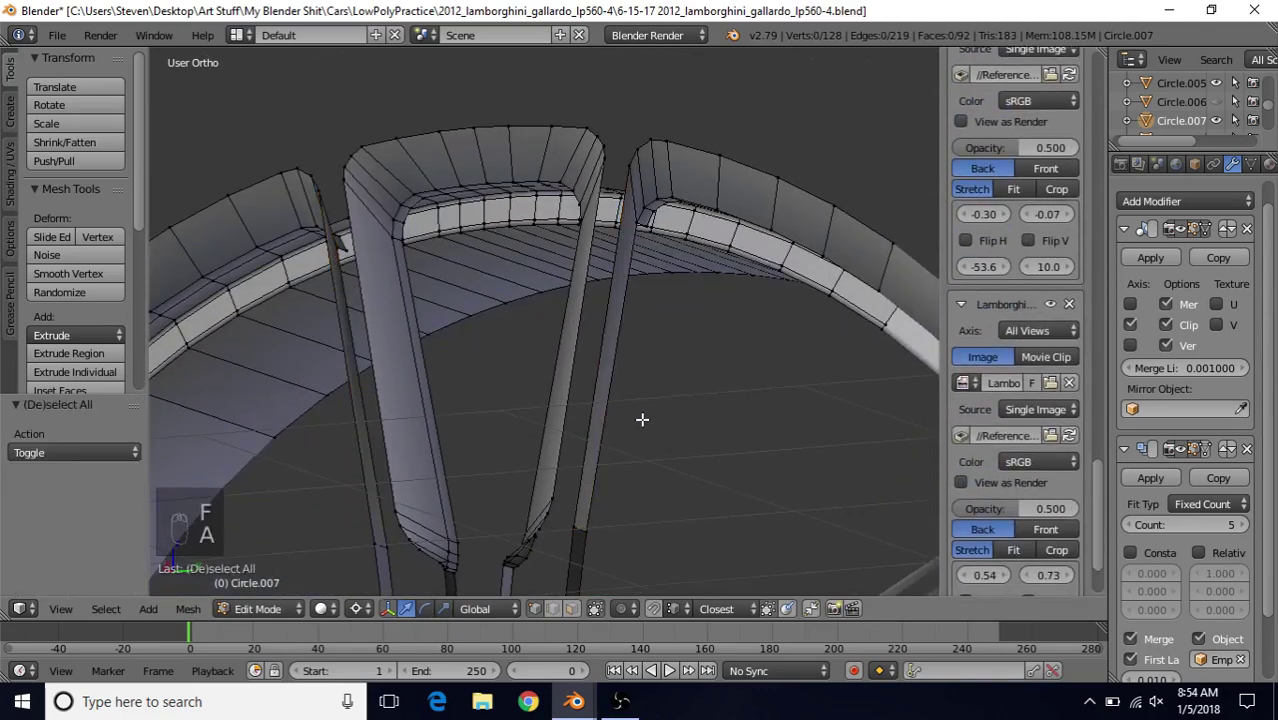
- Add a loop cut along the outer spoke side and rim opening wall, sliding it about -0.61 toward the inner edge with Even and Flipped on
middle_drag(644, 421, 602, 220)
scroll(605, 273, down, 2)
mouse_move(605, 273)
middle_down()
mouse_move(719, 257)
mouse_move(747, 271)
mouse_move(613, 294)
mouse_move(607, 259)
mouse_move(571, 311)
mouse_move(587, 208)
mouse_move(591, 261)
middle_up()
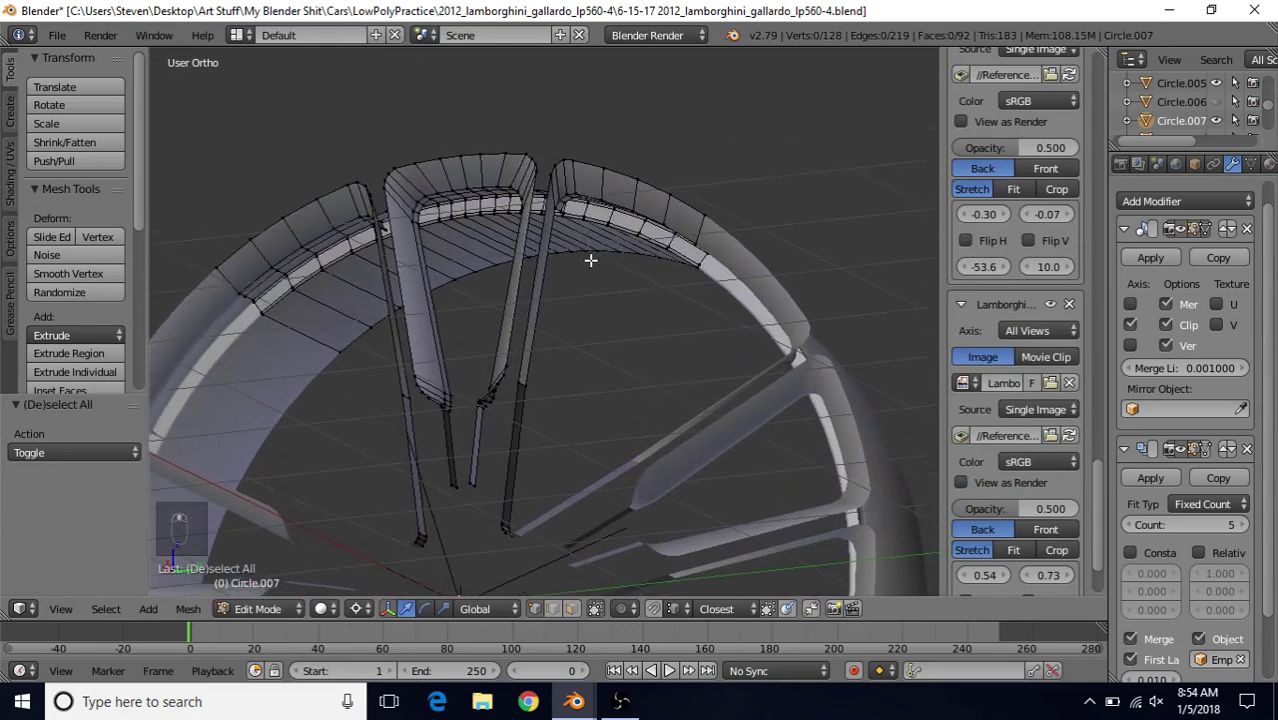
key(ctrl+r)
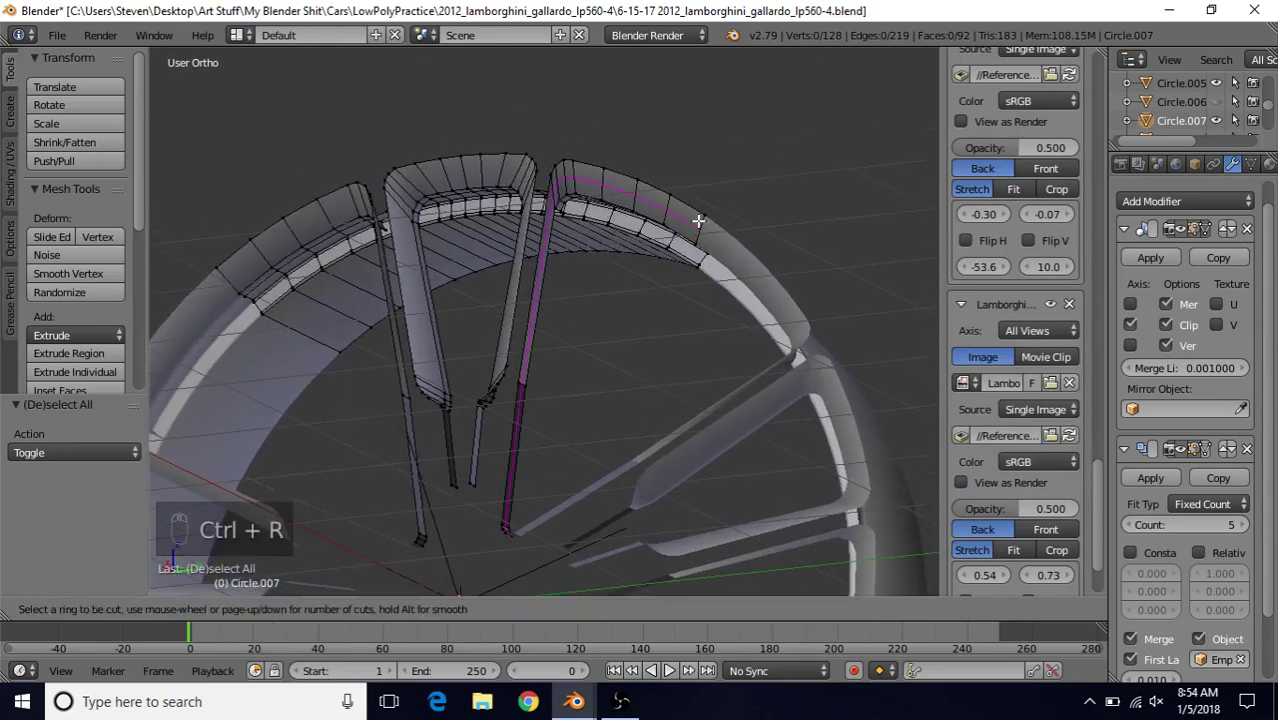
click(697, 220)
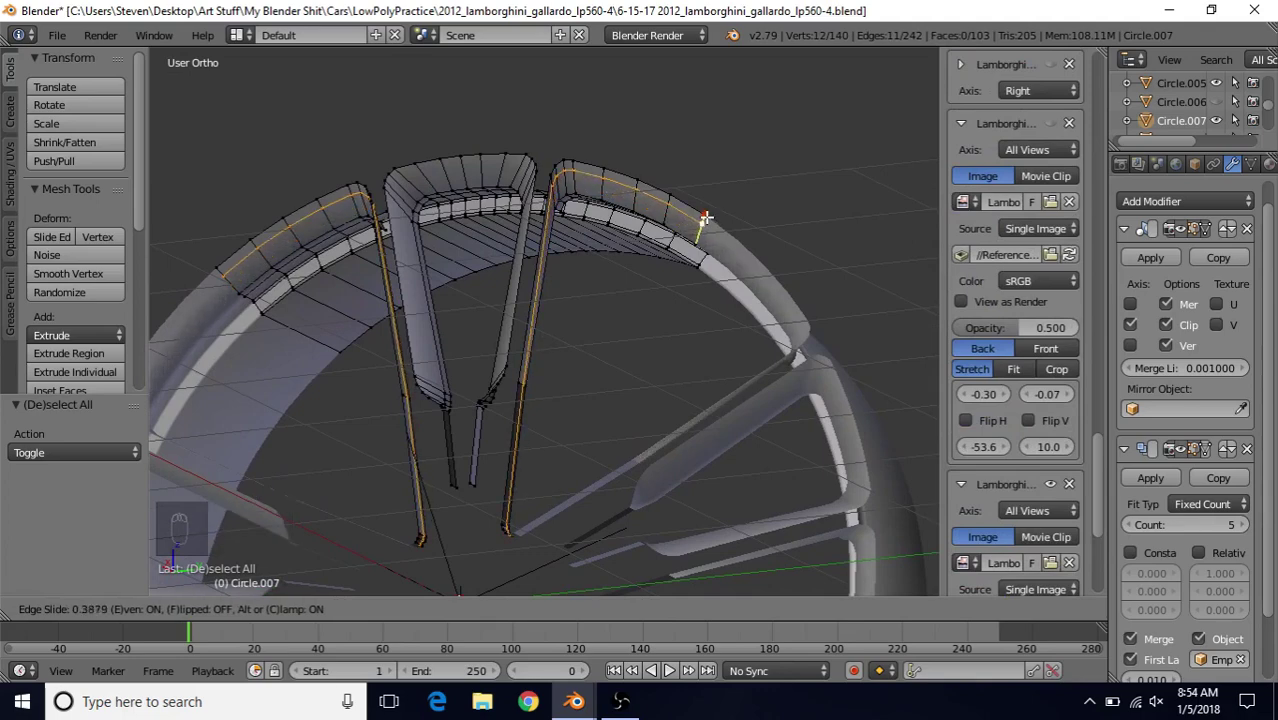
key(f)
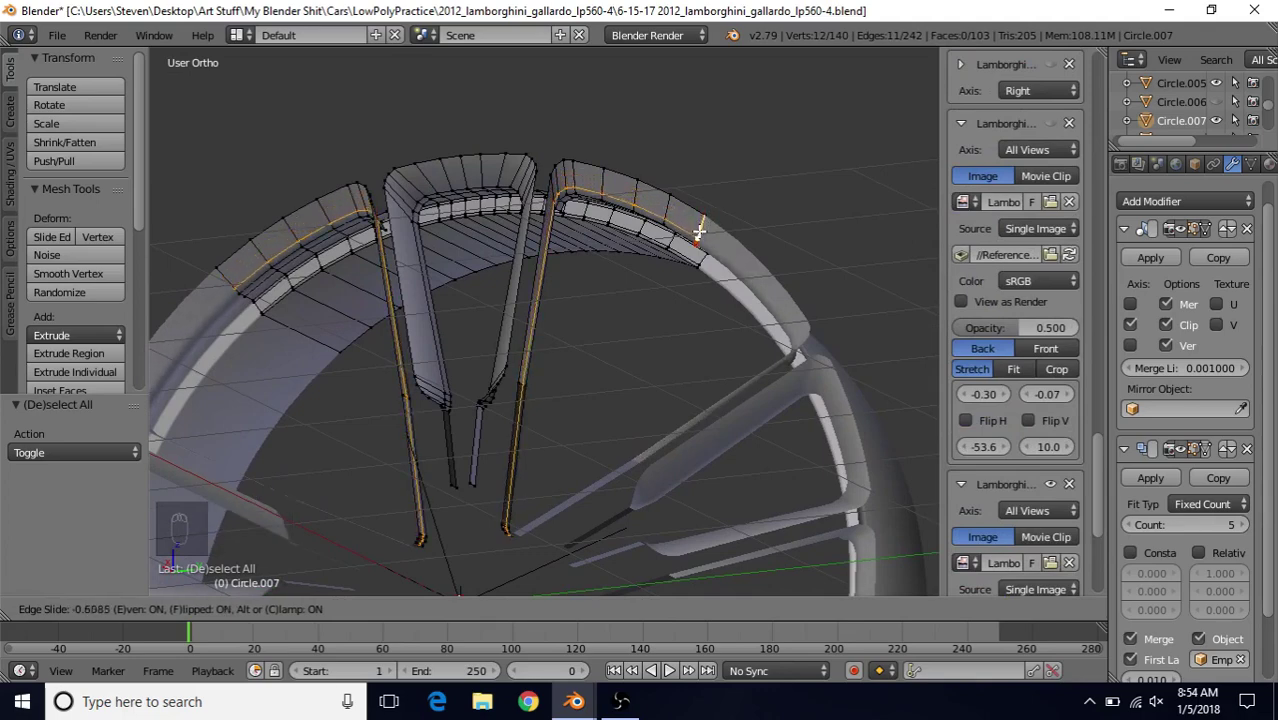
click(697, 233)
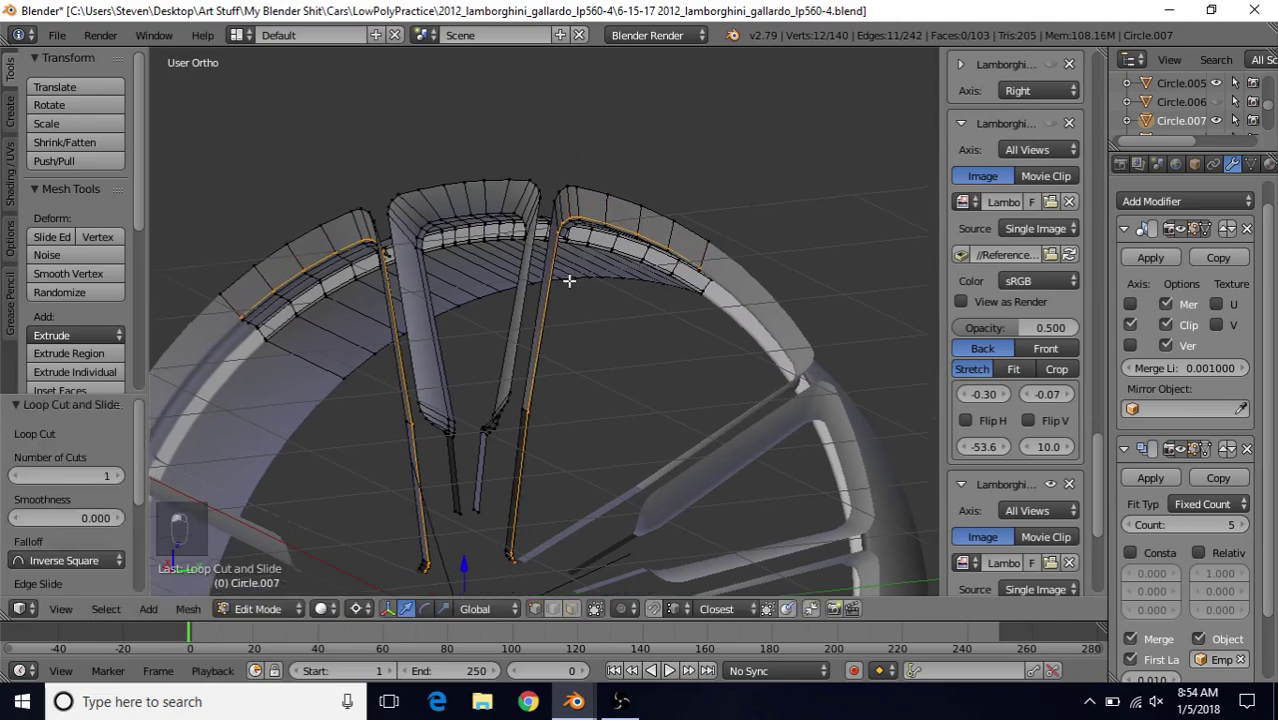
- Edge-slide the new loop closer to the opening's inner edge with Even and Flipped on, using a factor of -0.878
key(KP_3)
scroll(567, 266, up, 8)
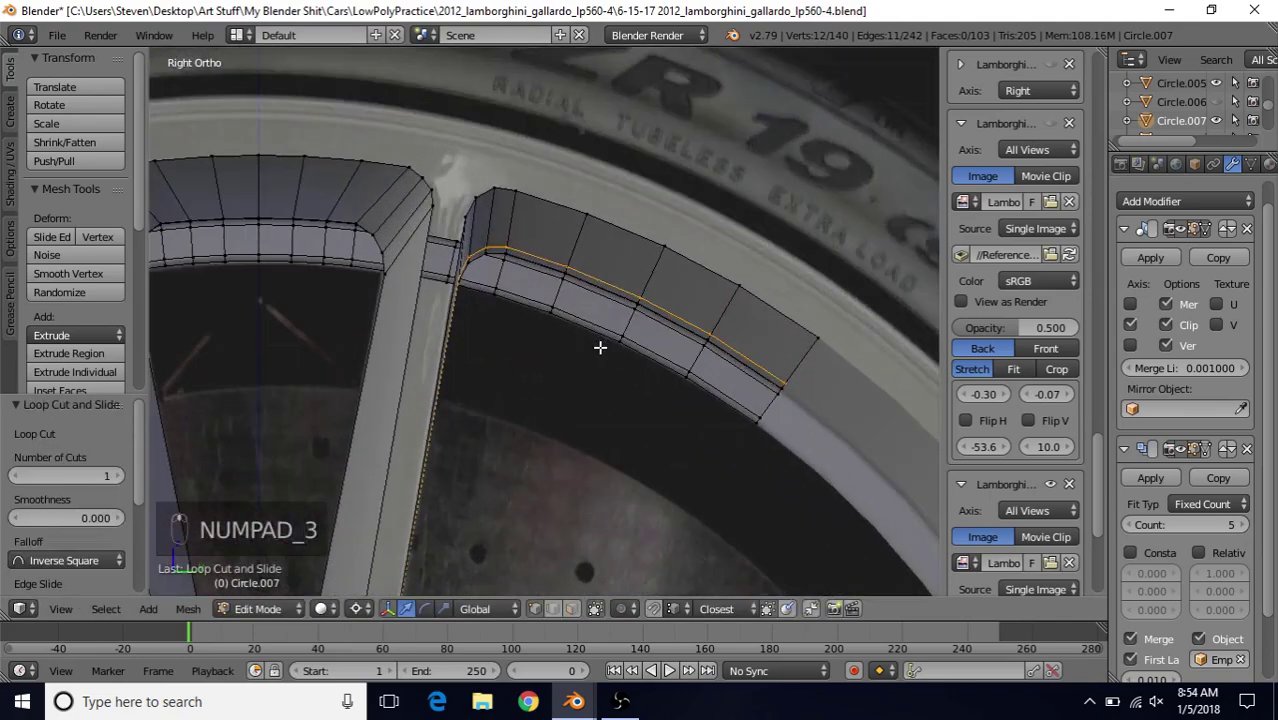
key(q)
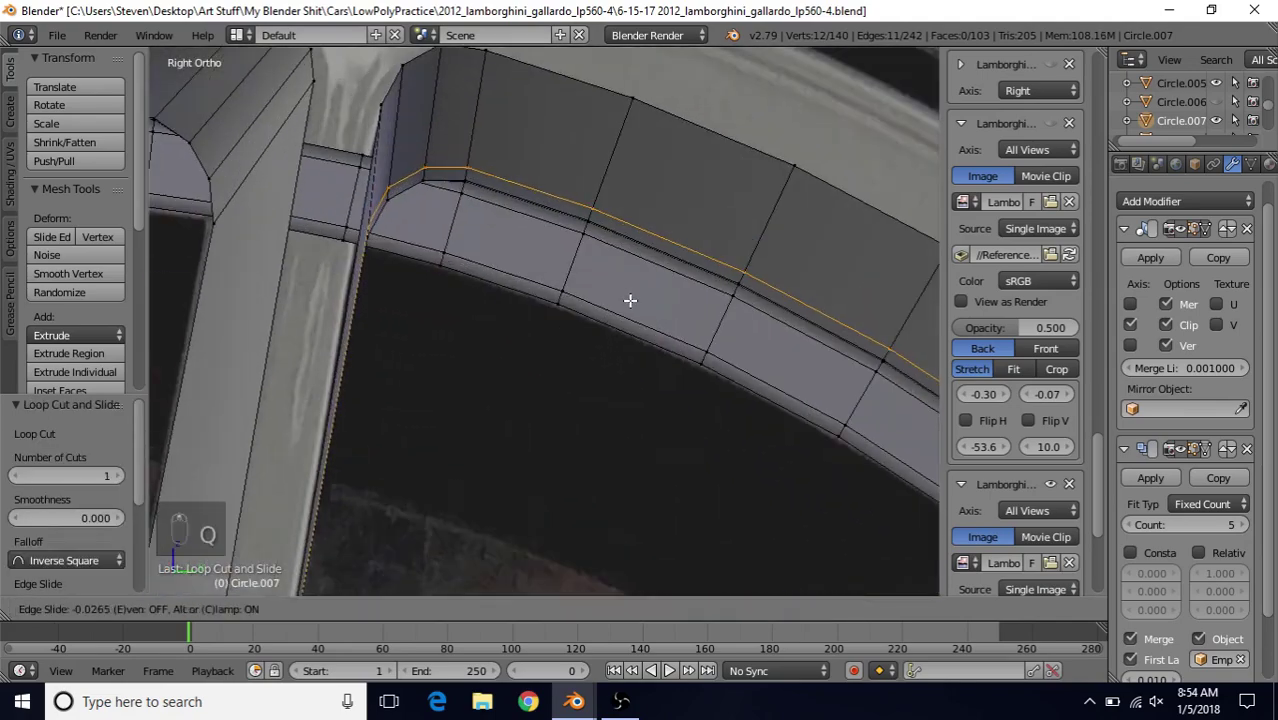
key(e)
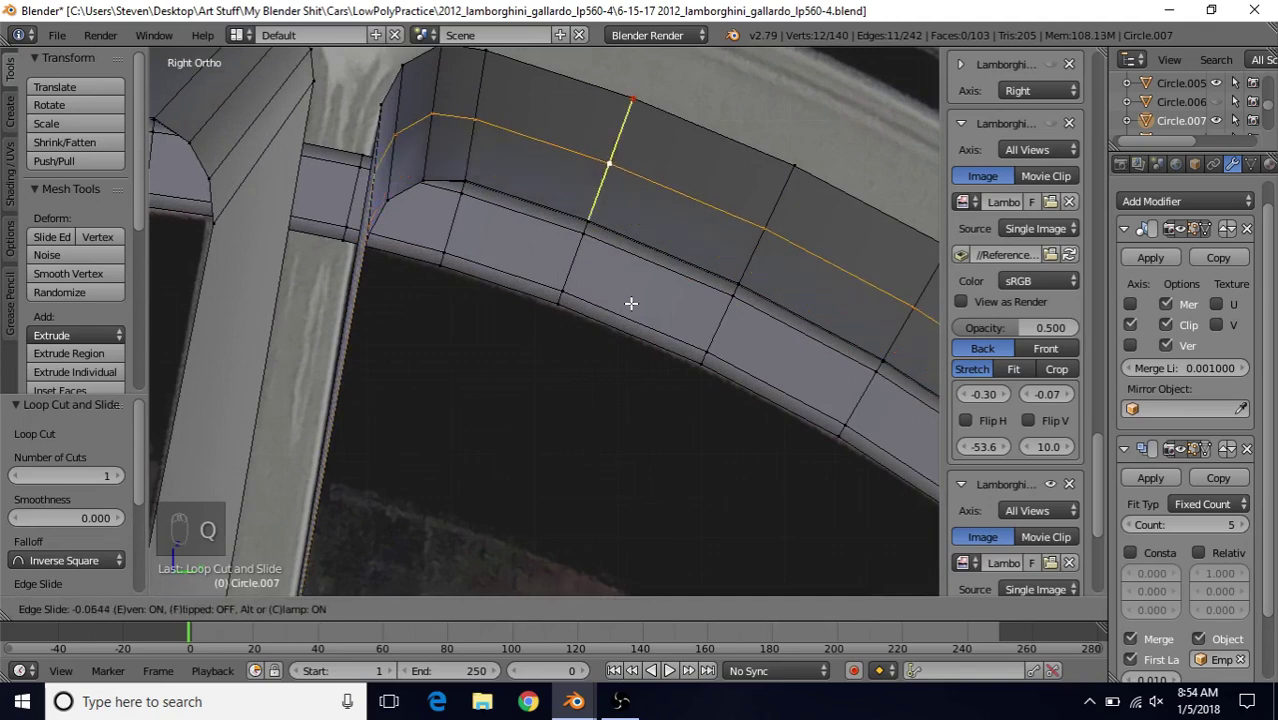
key(f)
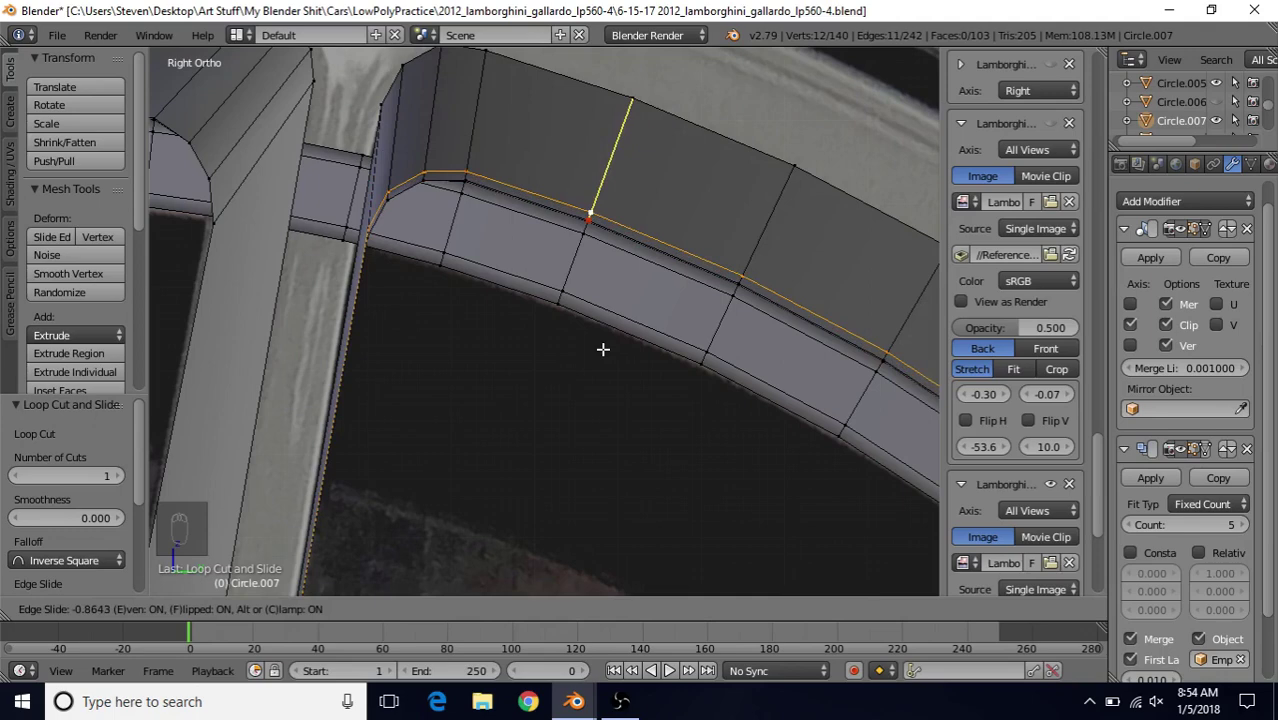
click(603, 350)
scroll(521, 231, down, 1)
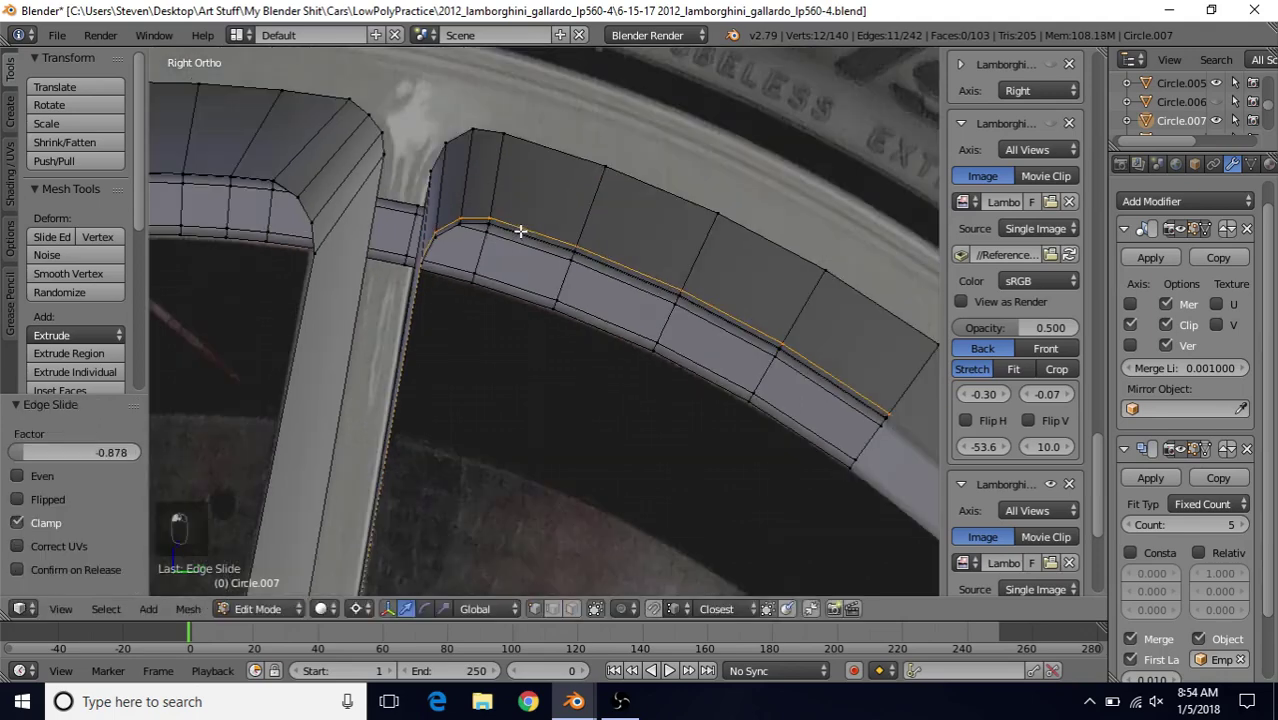
scroll(603, 347, down, 3)
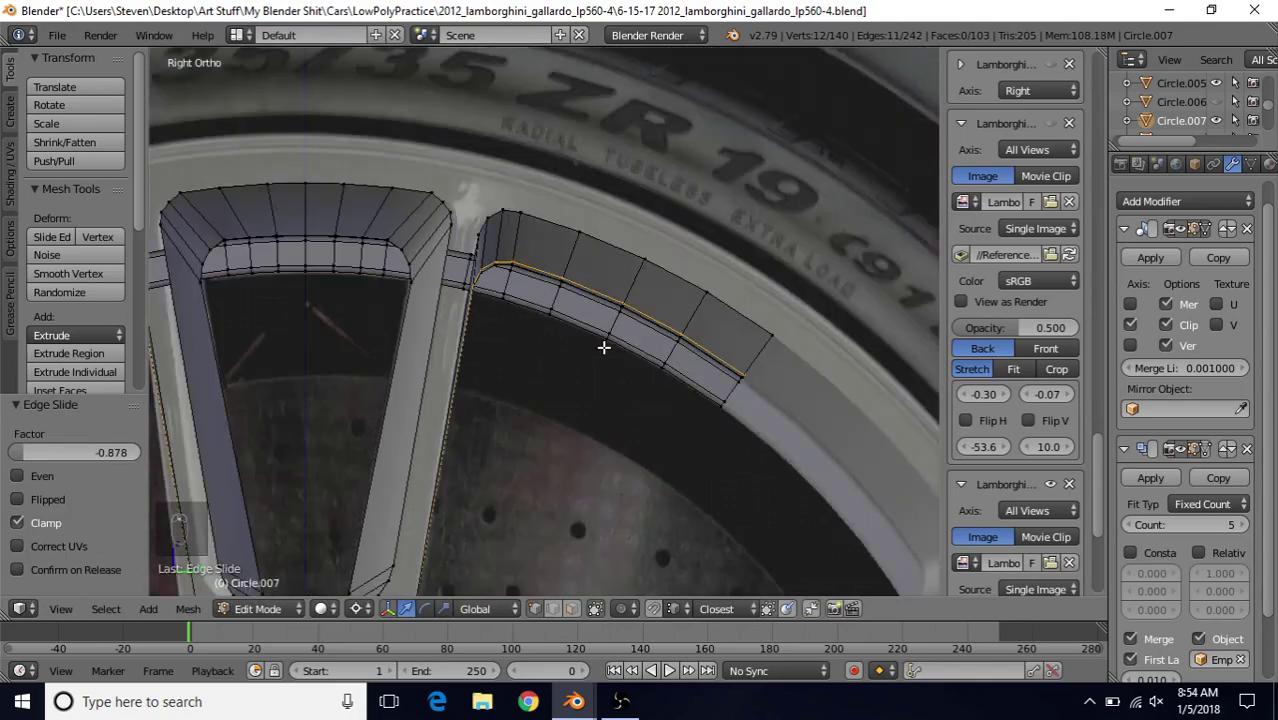
scroll(587, 356, down, 3)
middle_drag(560, 350, 593, 322)
scroll(579, 314, up, 5)
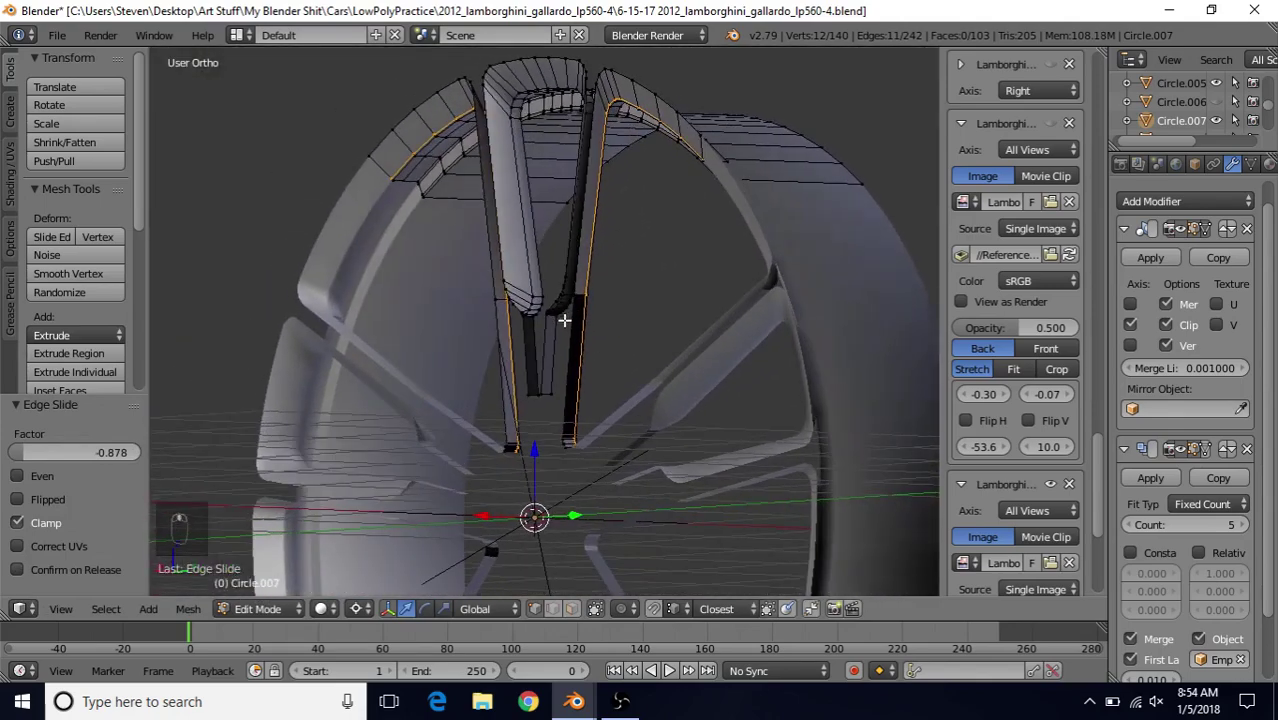
- Flip the normals of the two faces on the lower outer spoke side
key(a)
middle_drag(596, 374, 646, 318)
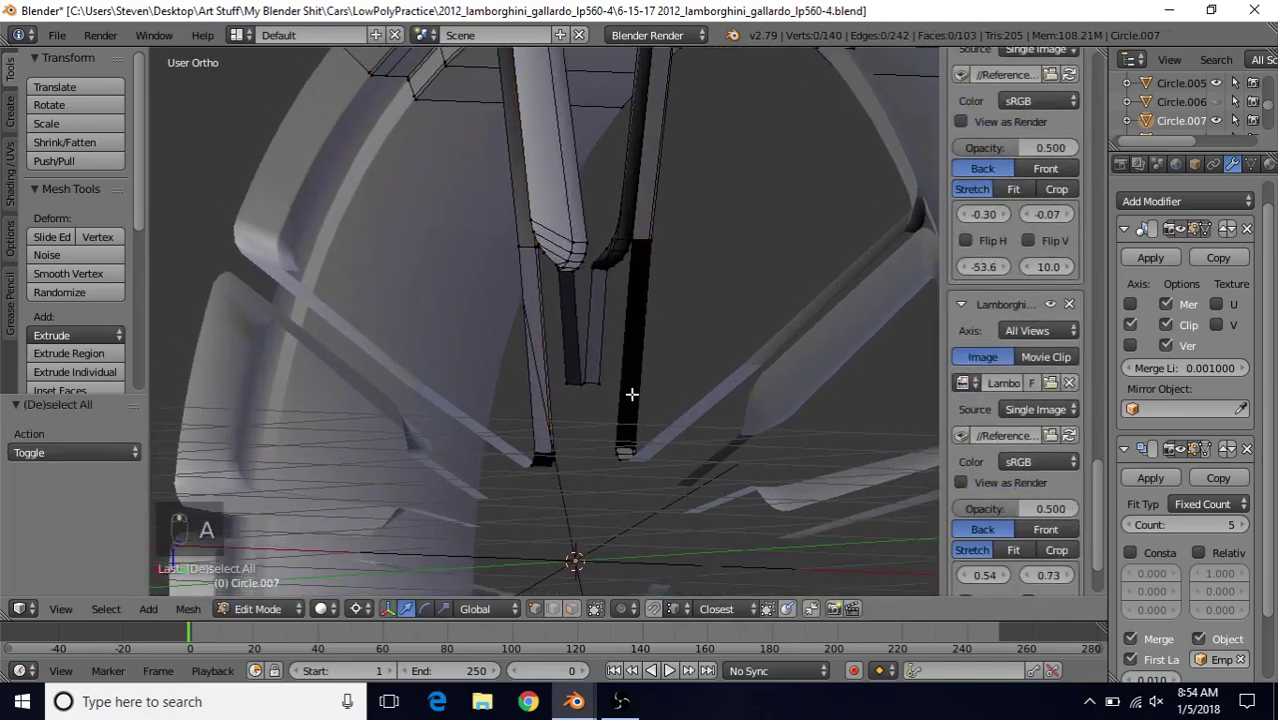
middle_drag(632, 394, 632, 342)
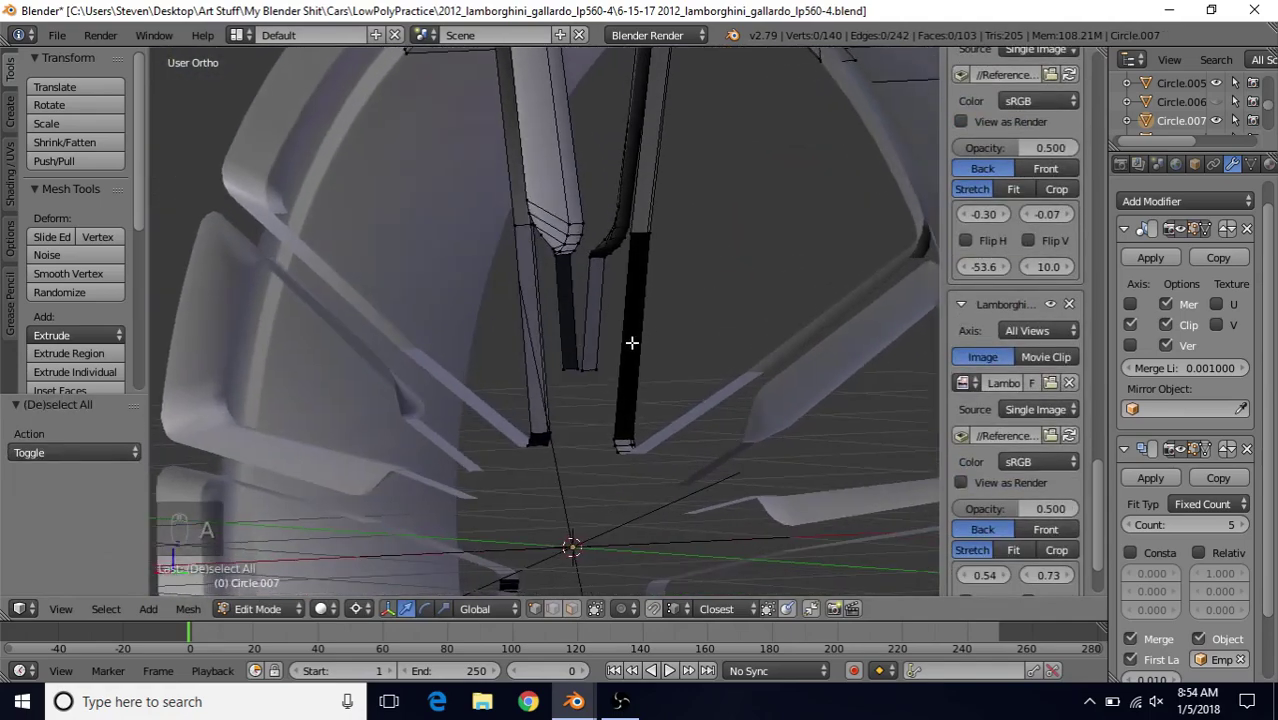
click(571, 609)
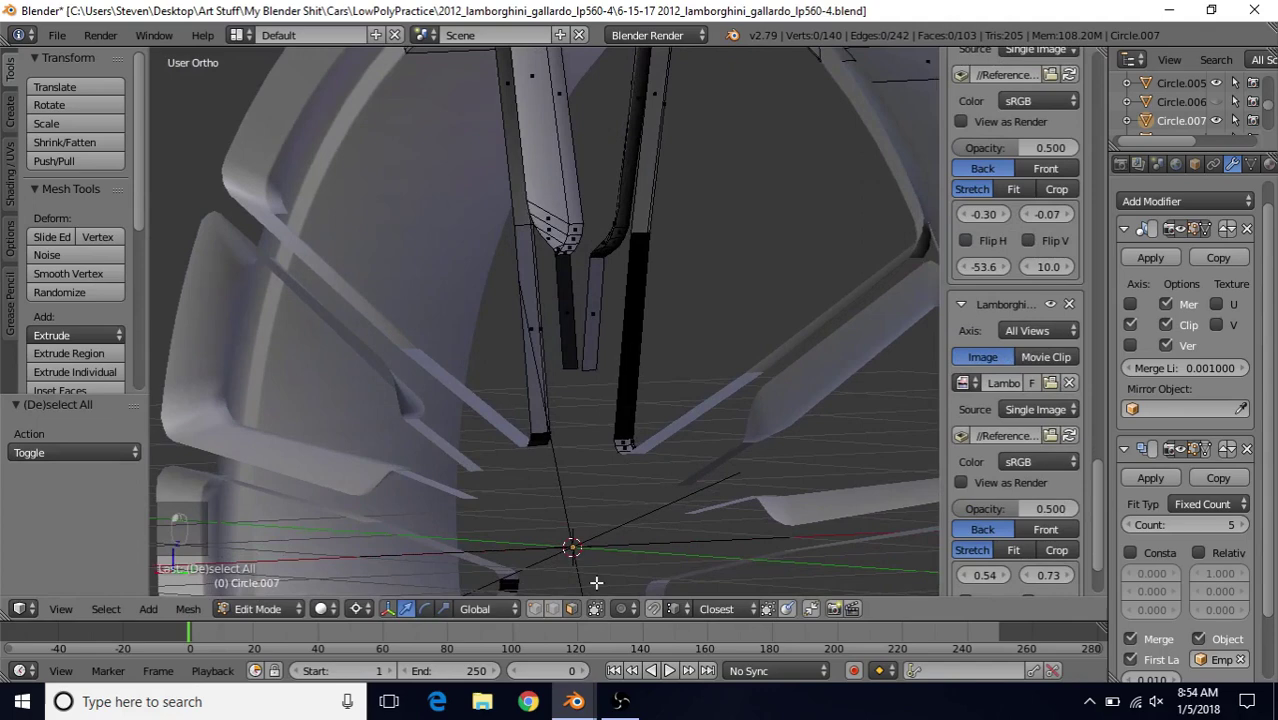
right_click(631, 353)
shift+right_click(640, 328)
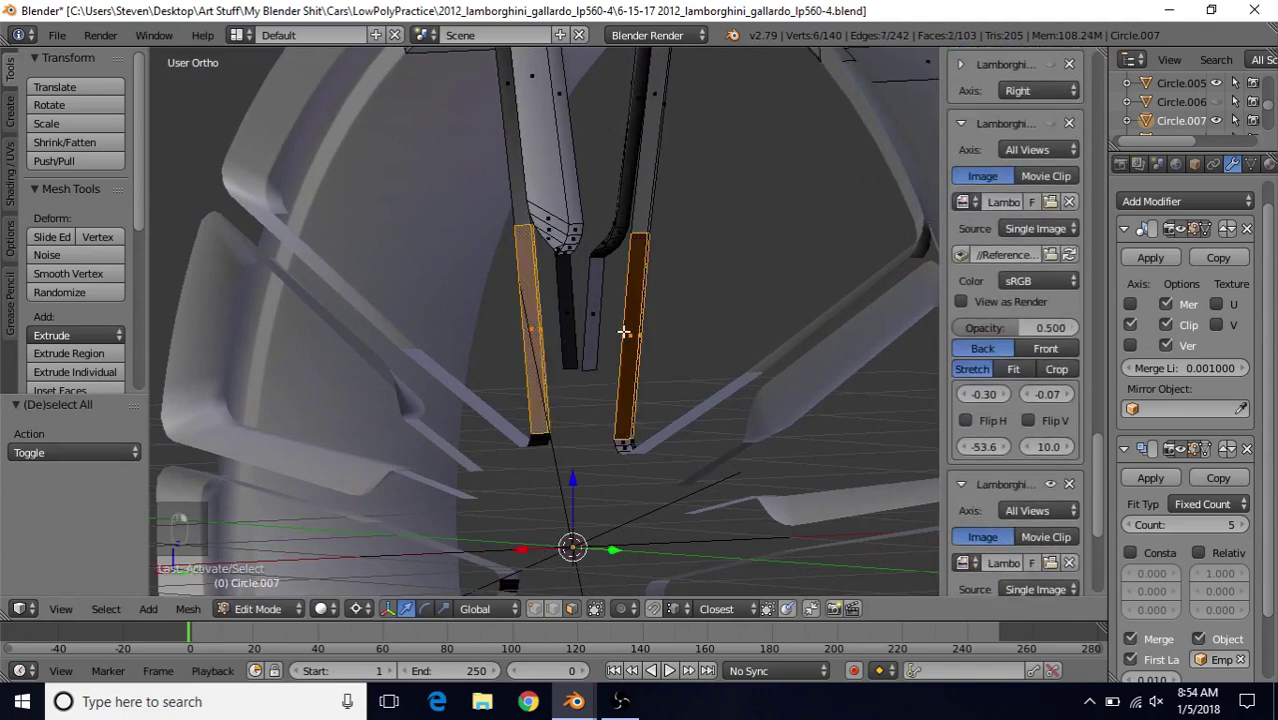
click(188, 609)
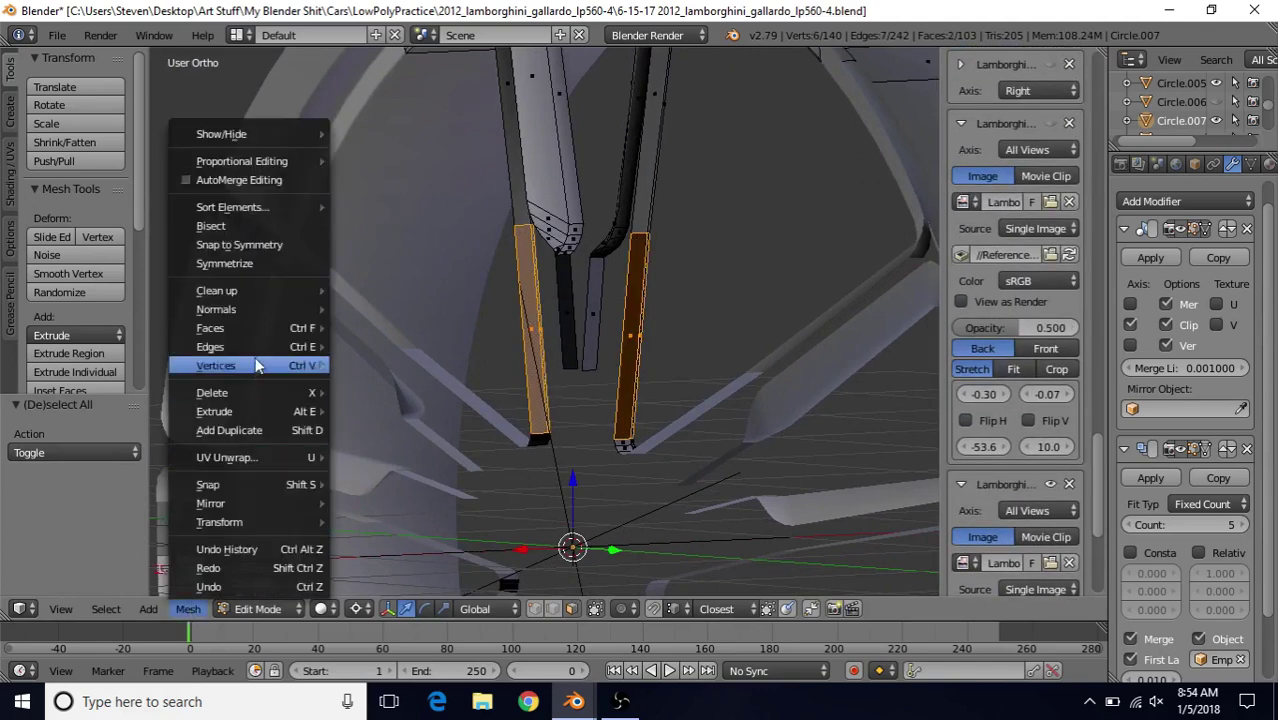
mouse_move(252, 311)
click(387, 355)
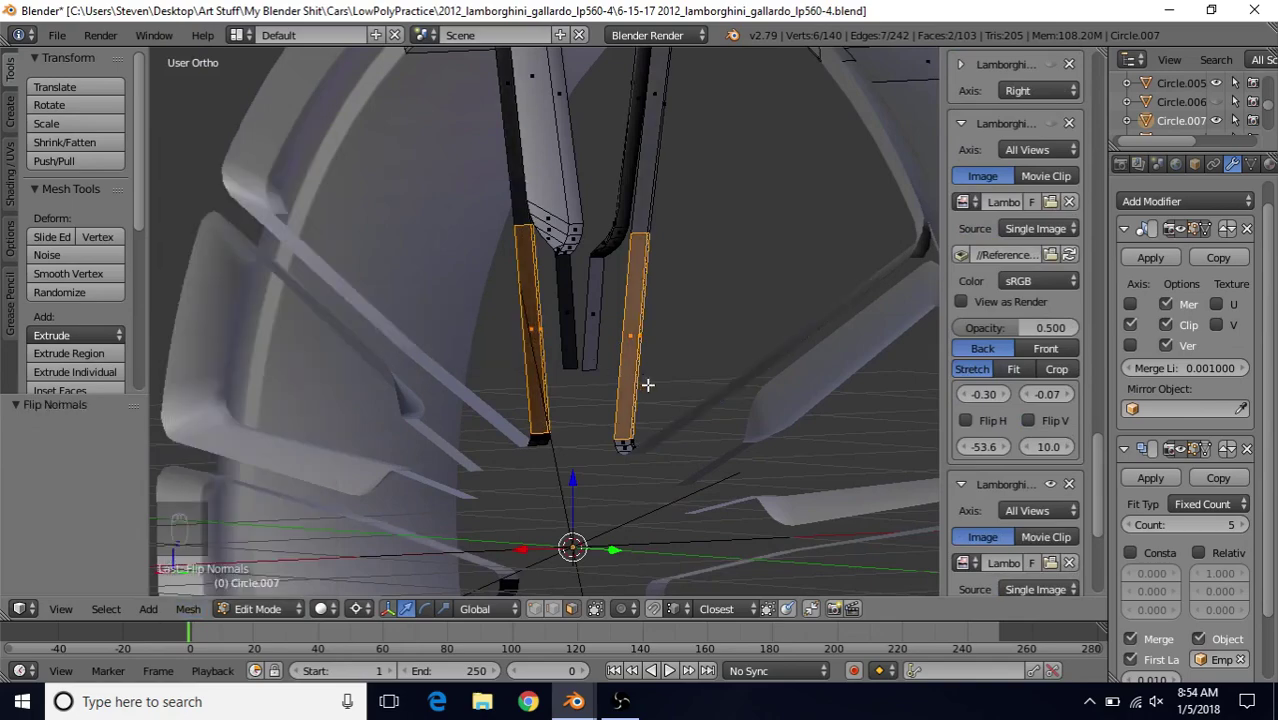
scroll(648, 385, down, 3)
middle_drag(622, 366, 687, 337)
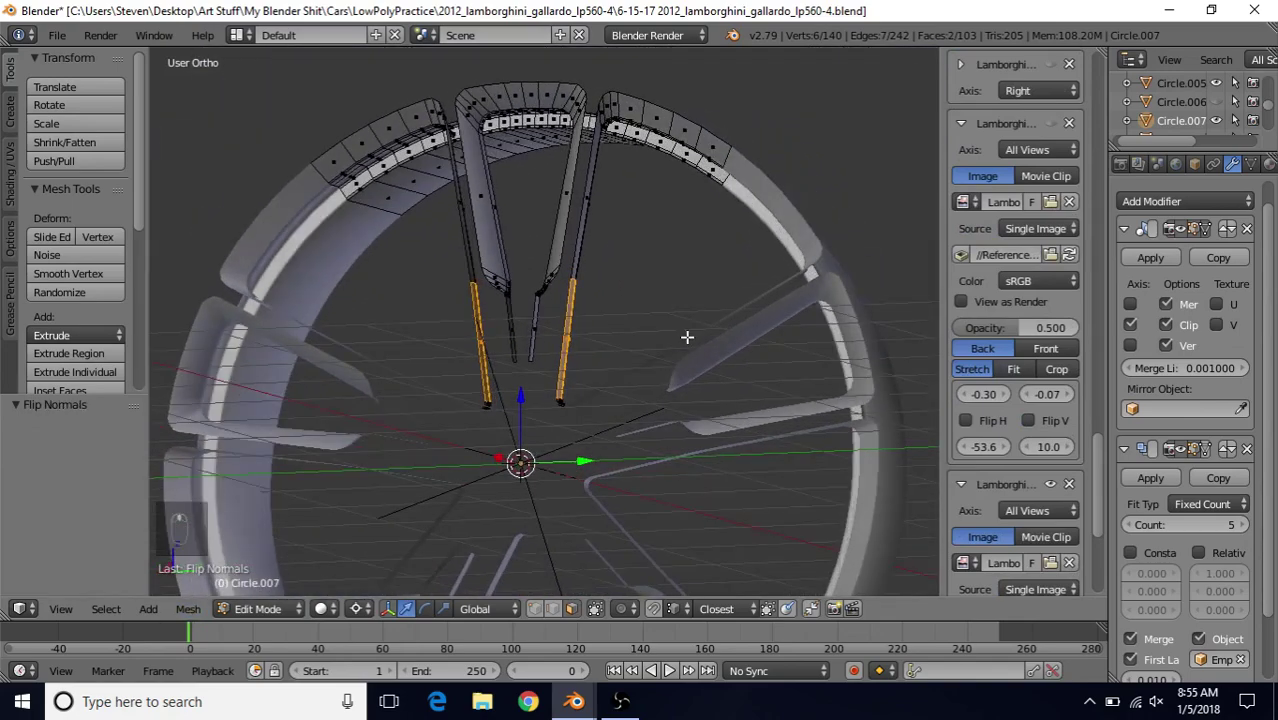
- Leave Edit Mode and apply smooth shading to the whole rim
key(Tab)
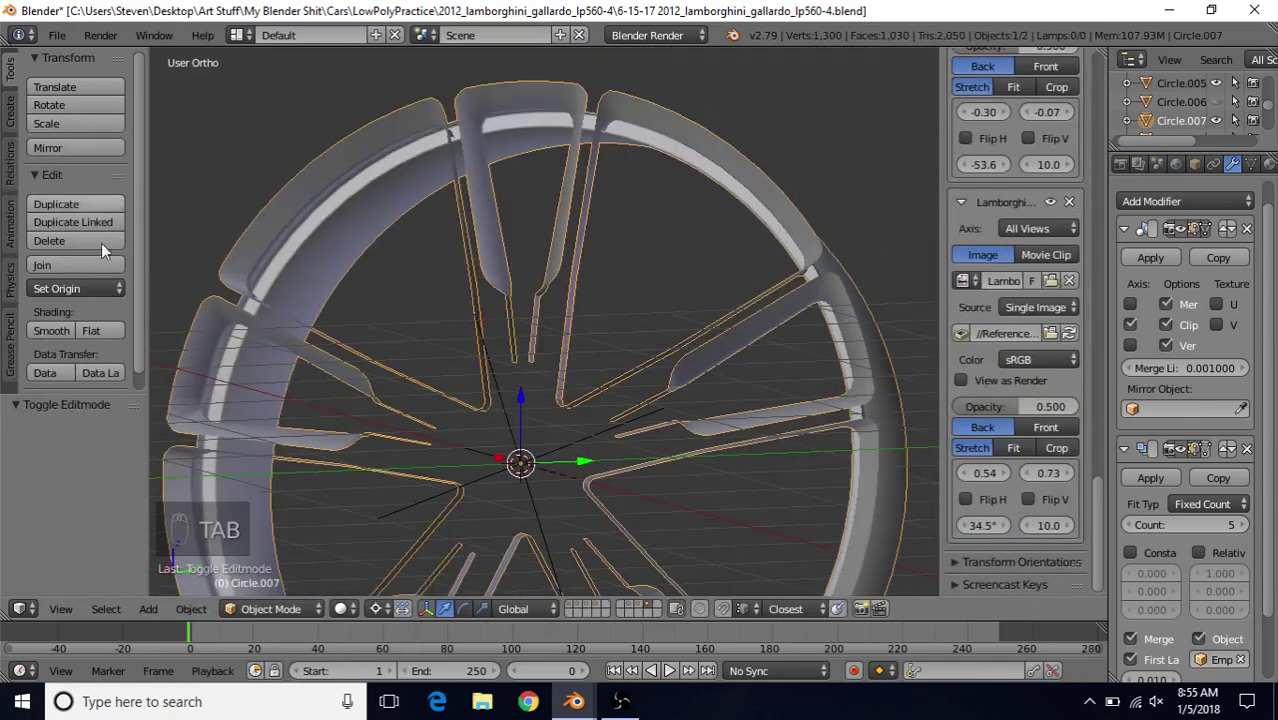
click(56, 331)
scroll(477, 356, down, 2)
middle_drag(474, 347, 616, 325)
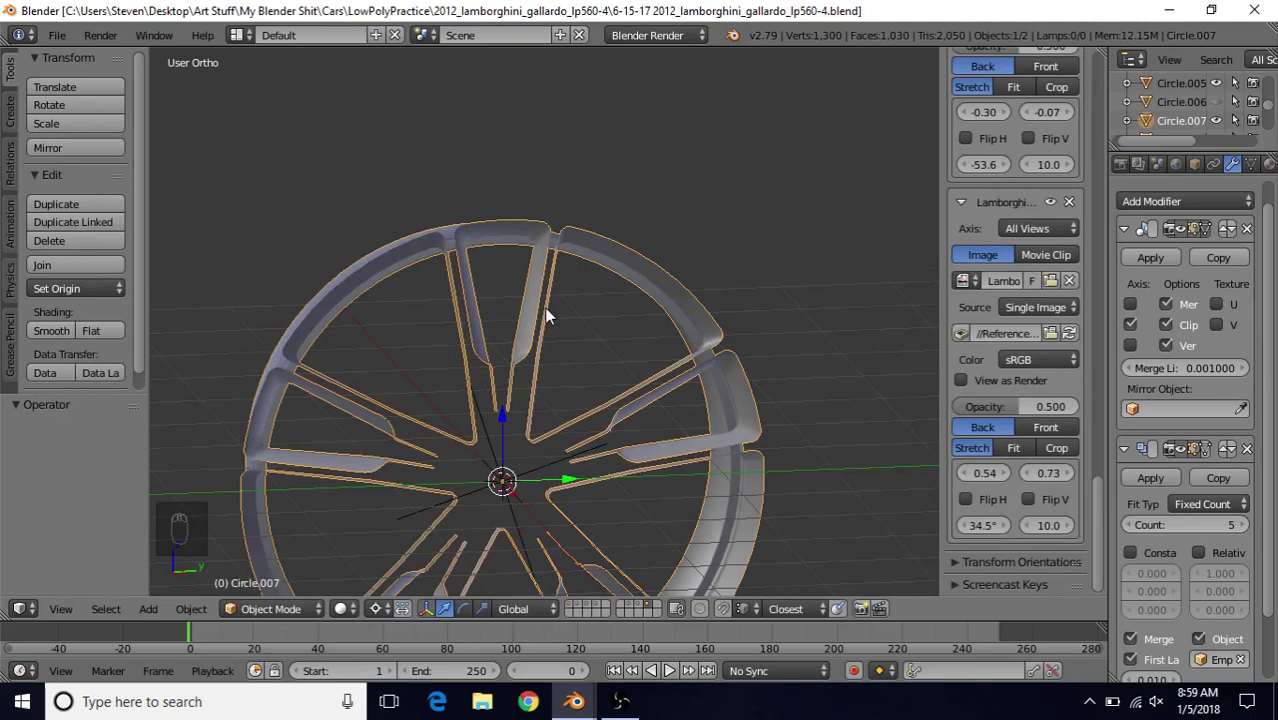
- Return the rim to Edit Mode in the right orthographic view with vertex selection, at the junction of spoke and outer rim
key(KP_3)
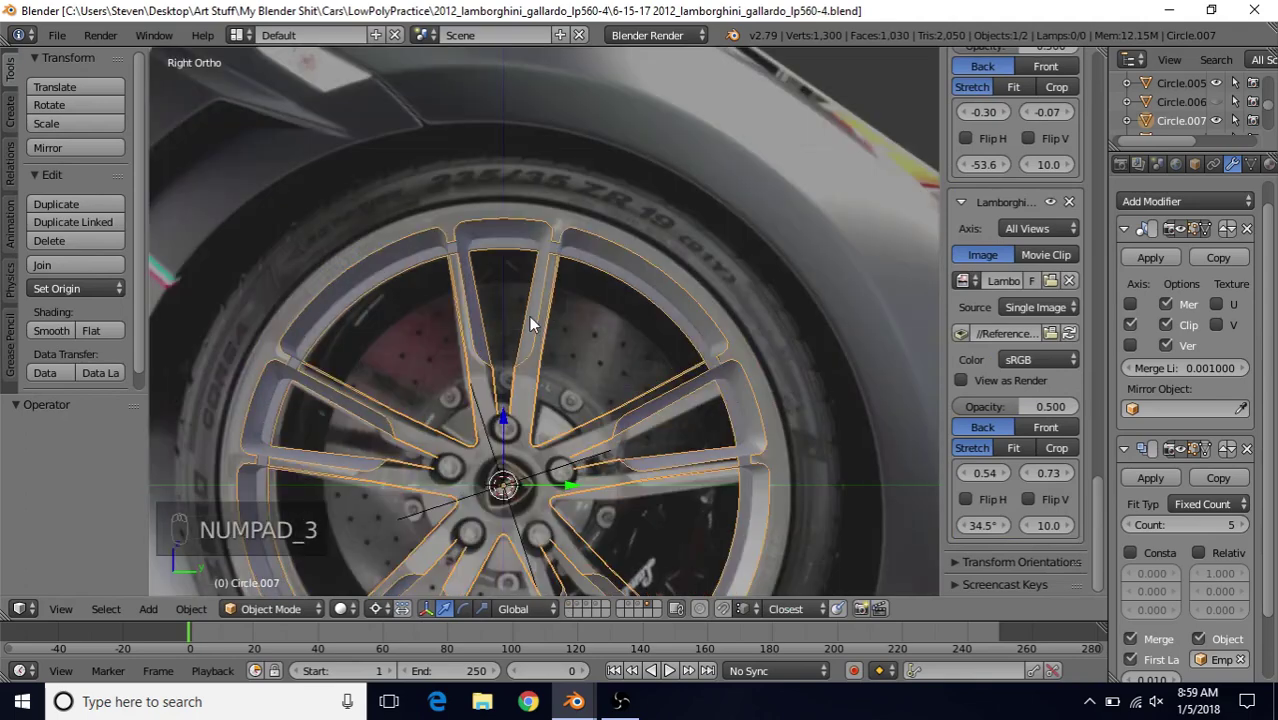
scroll(530, 312, up, 3)
key(Tab)
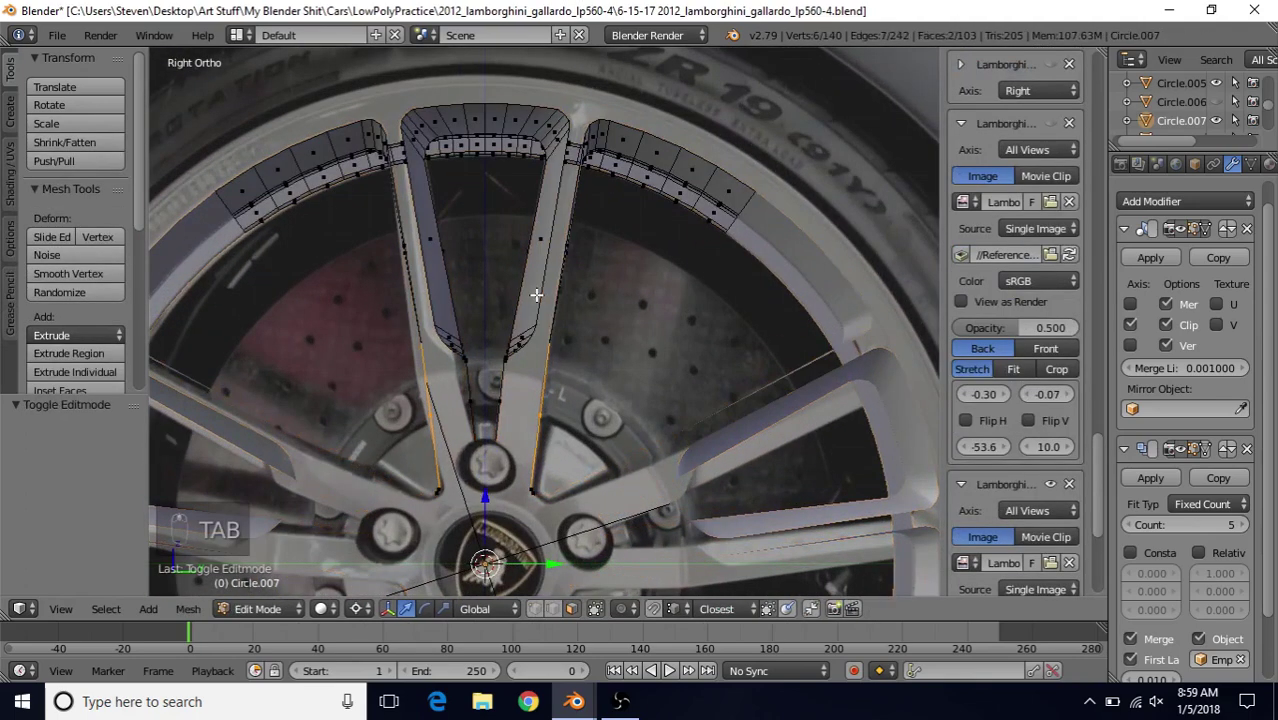
click(571, 608)
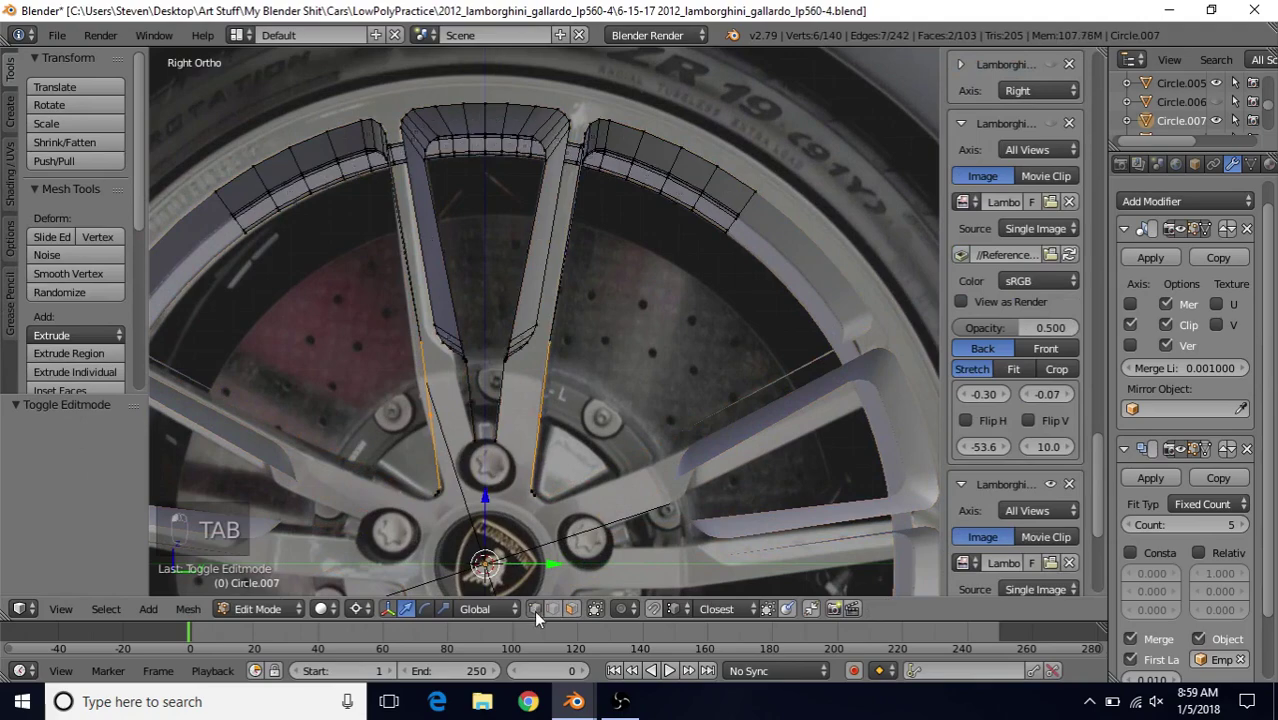
scroll(560, 262, up, 4)
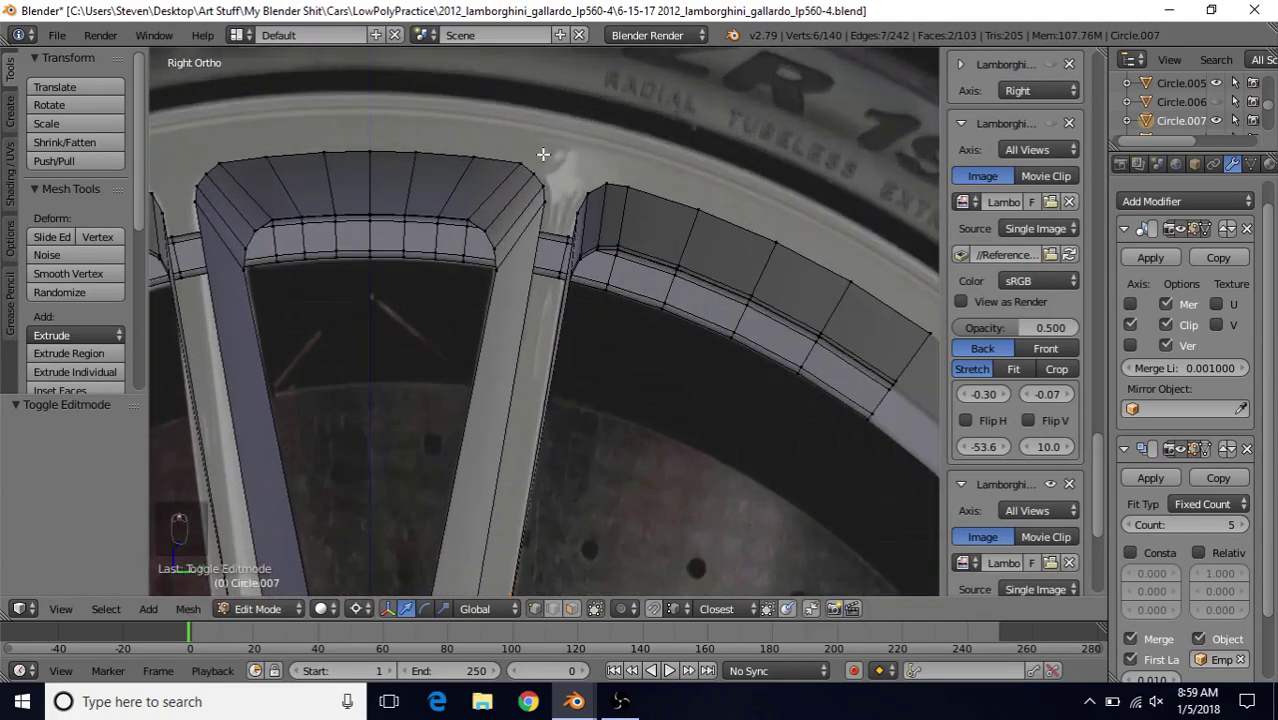
scroll(555, 205, up, 2)
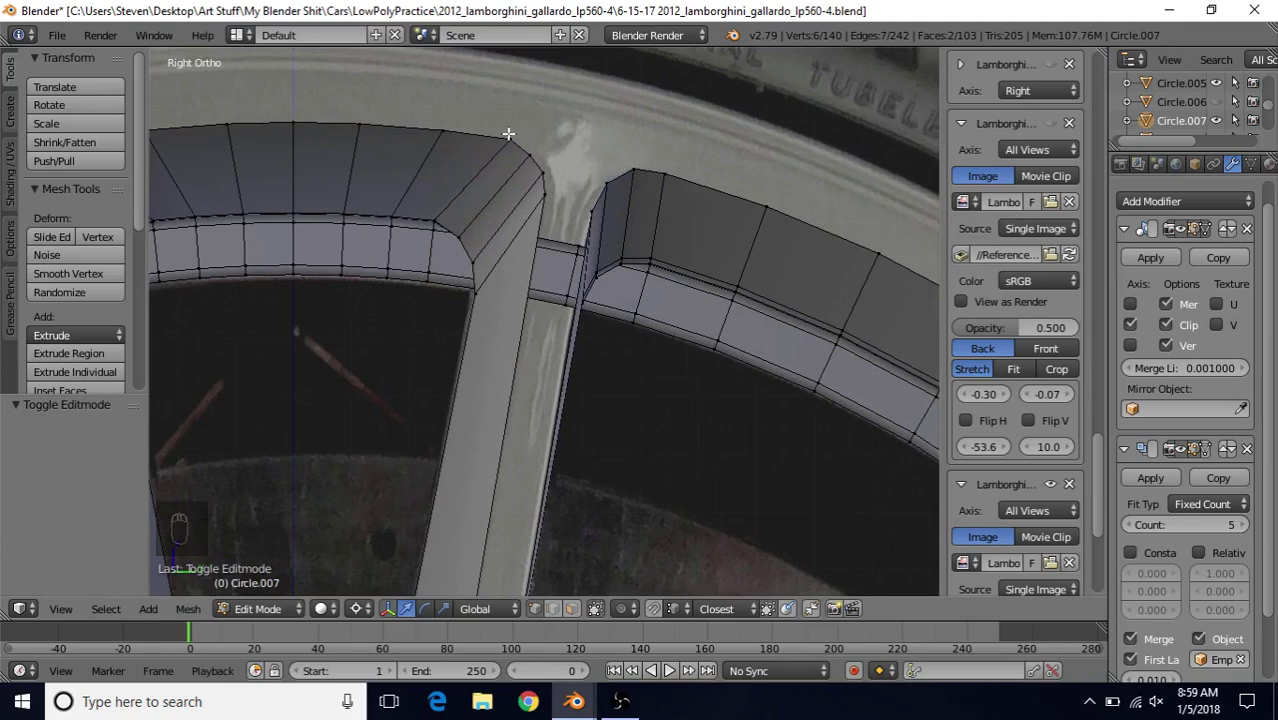
- Try to fill a face between the upper corner edges of the central and outer rim openings, and undo it
right_click(654, 161)
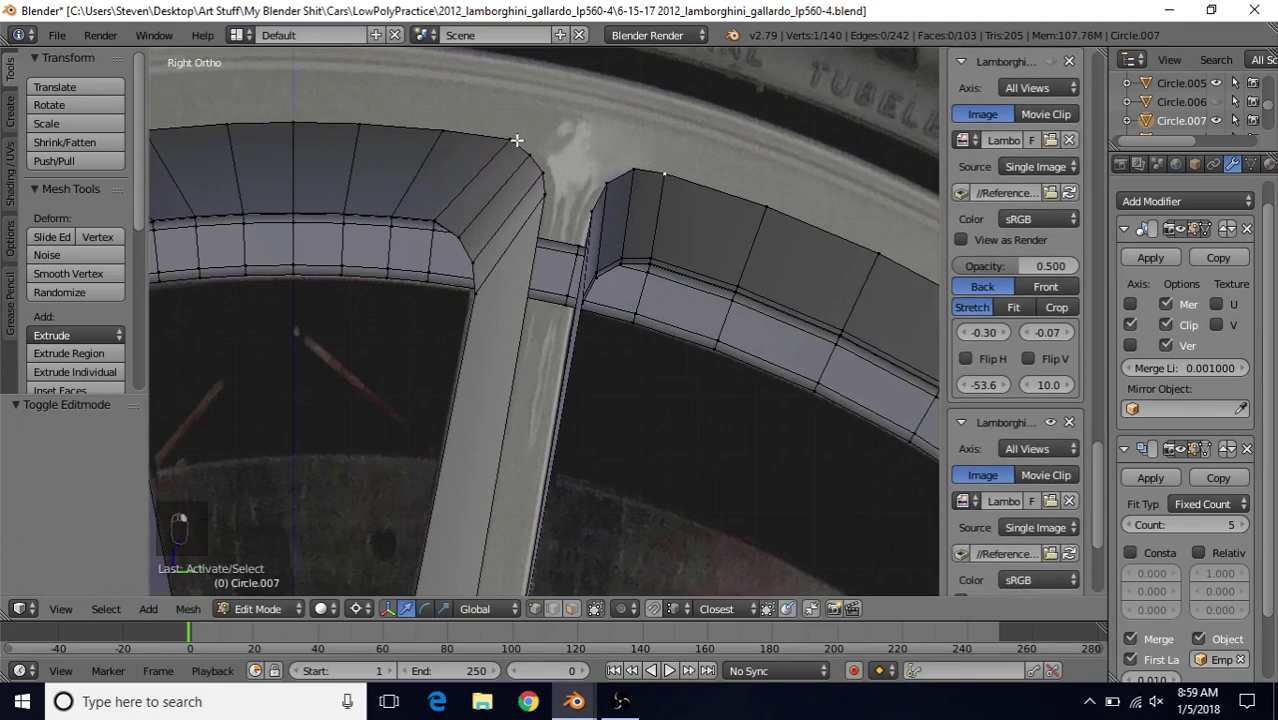
shift+right_click(634, 171)
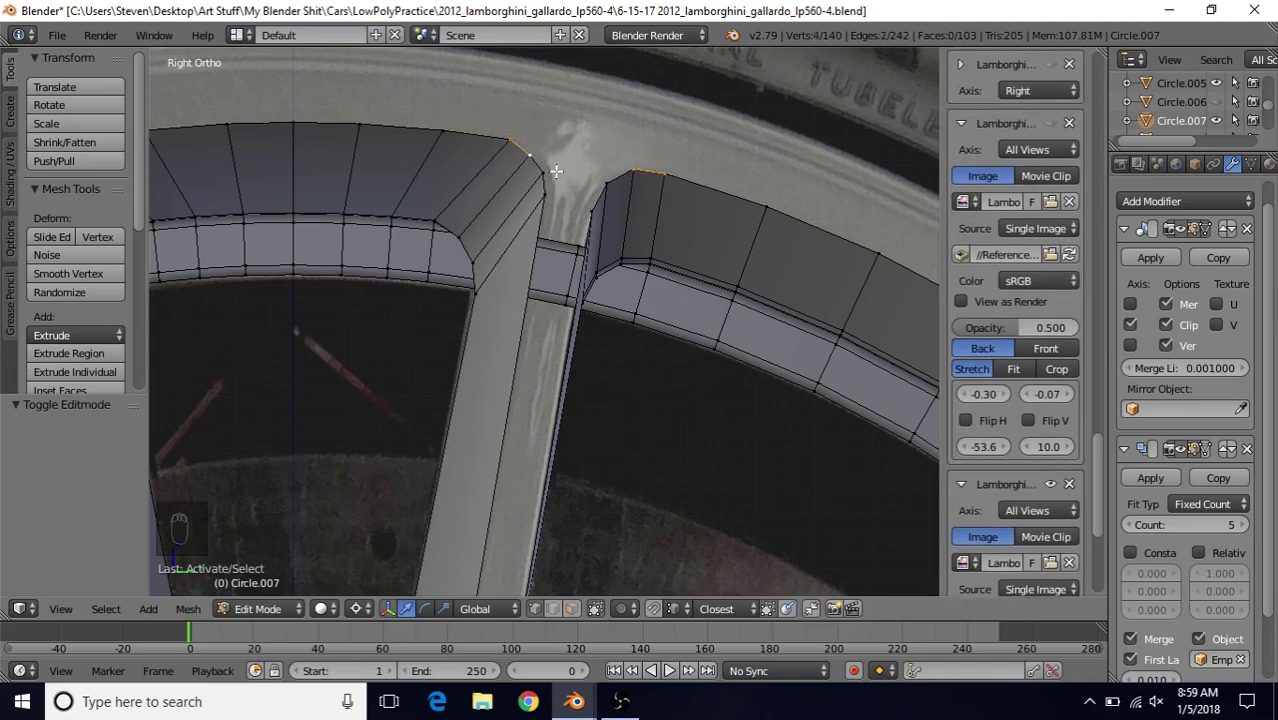
key(f)
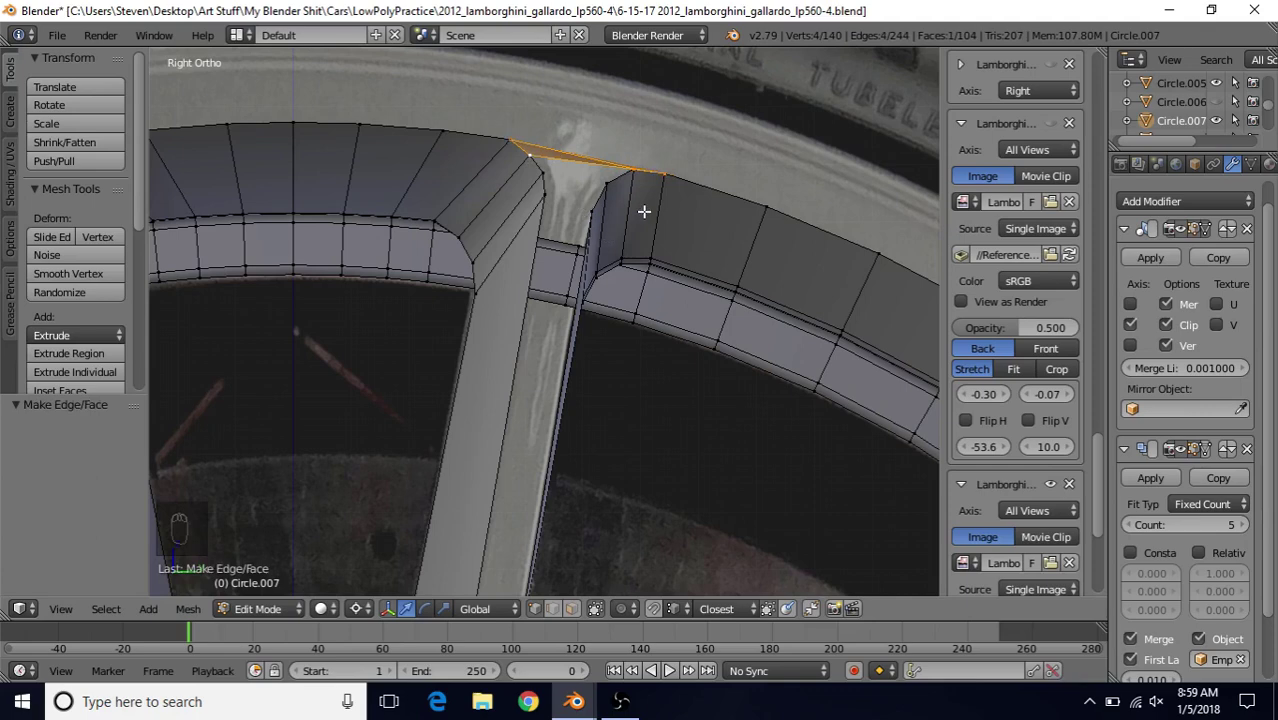
key(ctrl+z)
- Fill two adjoining faces across the top of the spoke, joining the rounded corners of the central and outer openings
right_click(533, 156)
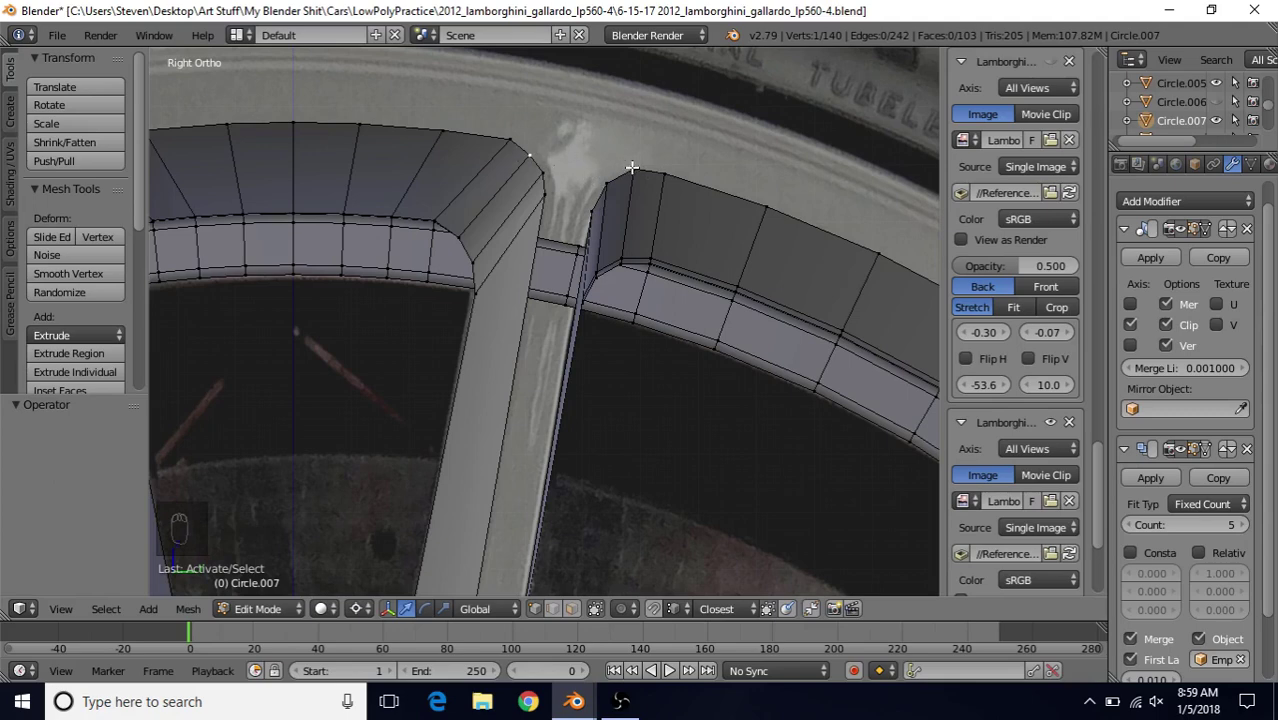
shift+right_click(632, 170)
key(f)
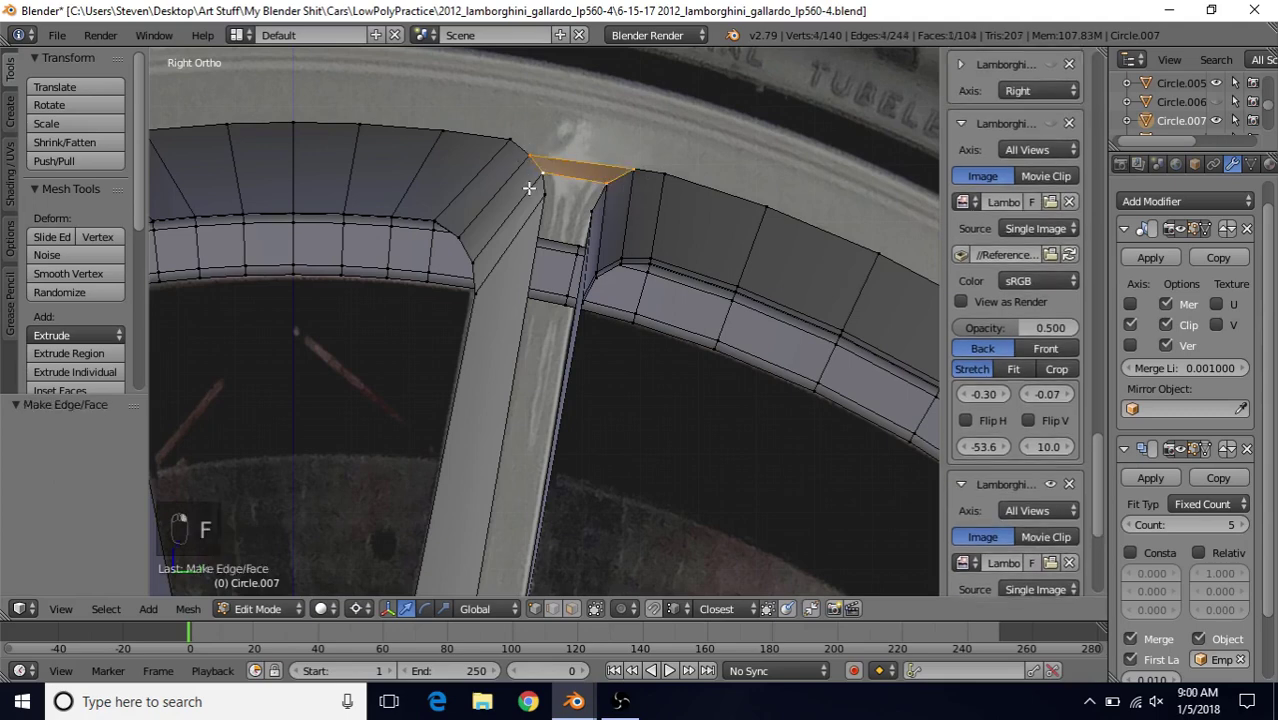
shift+right_click(537, 173)
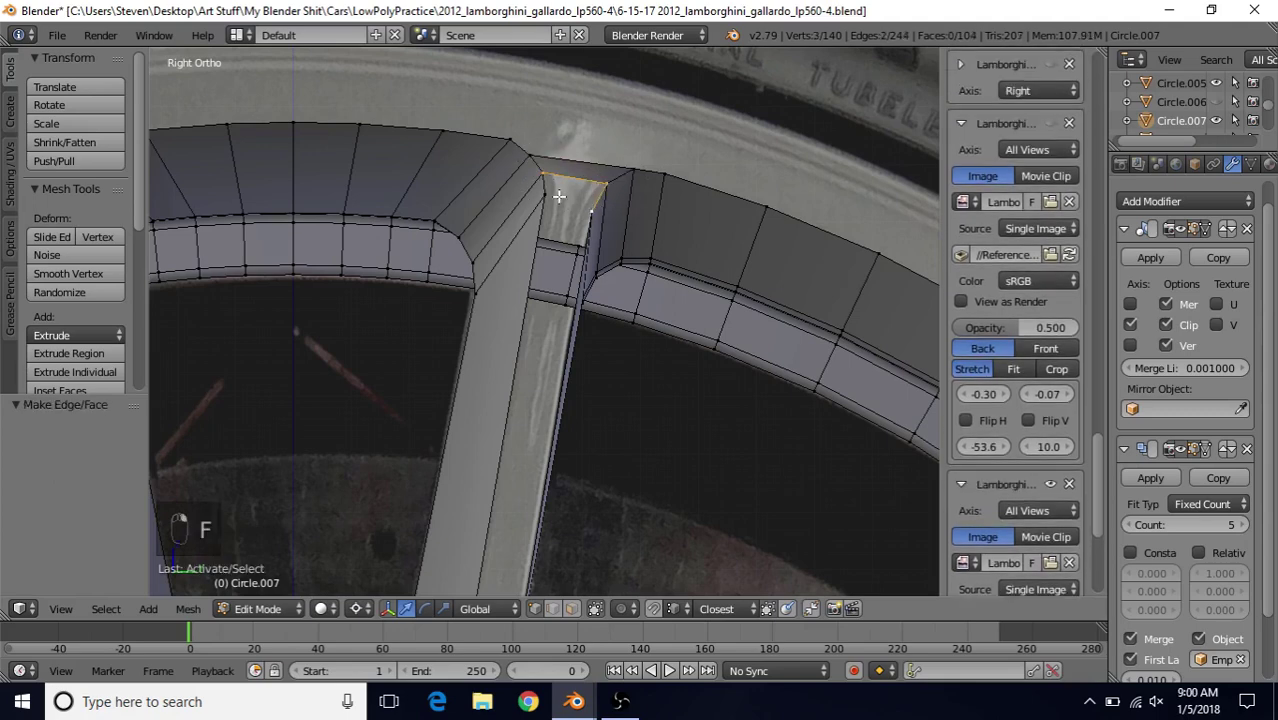
key(f)
- Add a loop cut across the outer spoke wall, slid about 0.83 level with the inner wall's bend, and fill the spoke's front face down to it
scroll(605, 366, down, 5)
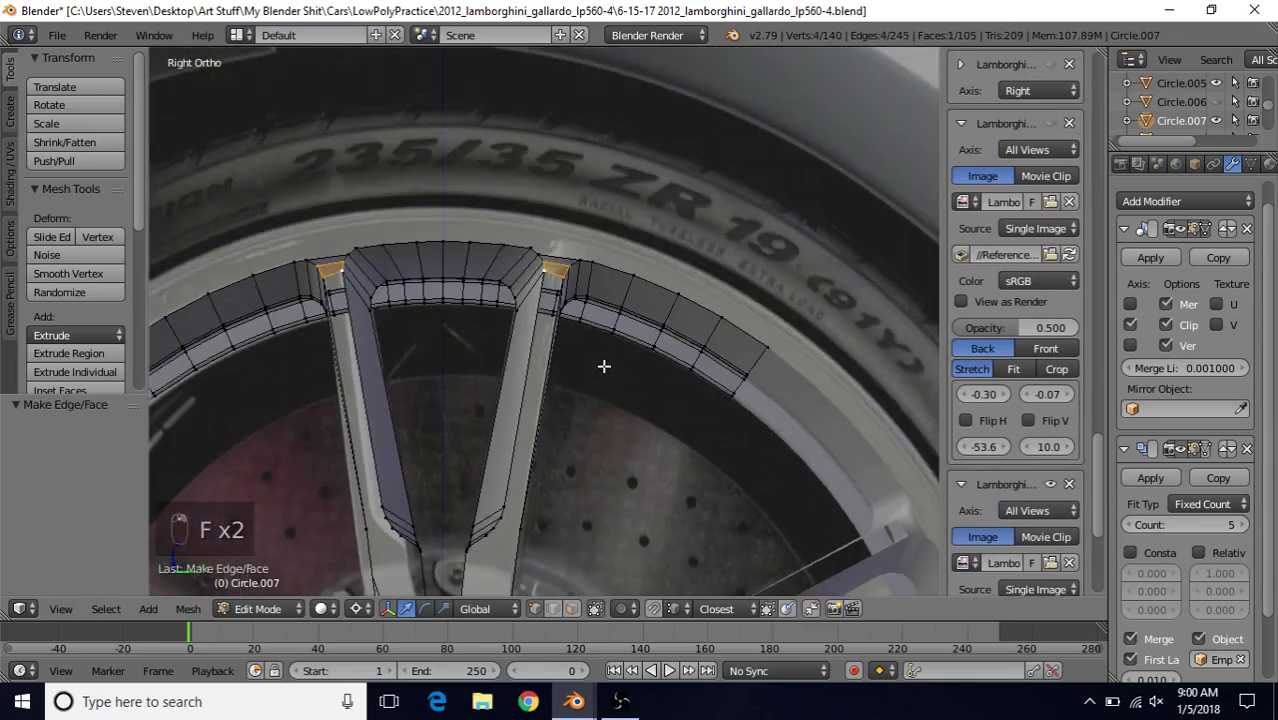
shift+middle_drag(605, 366, 604, 287)
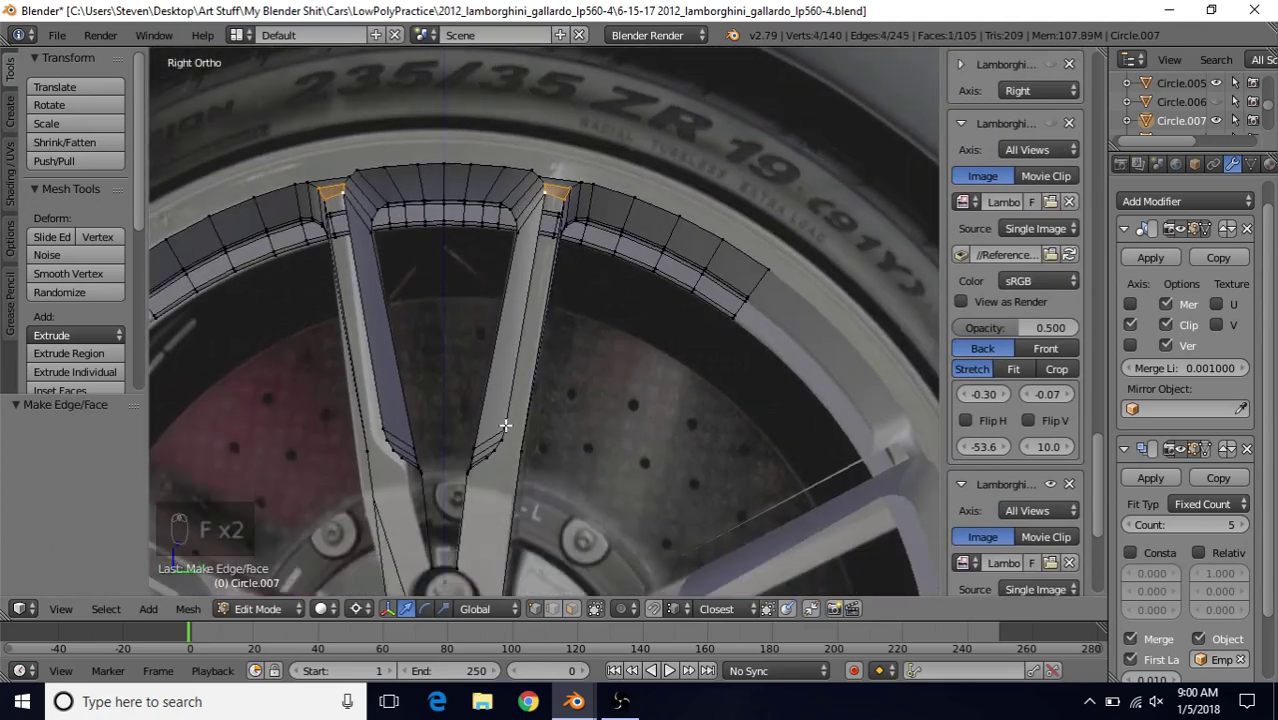
shift+middle_drag(542, 365, 556, 320)
scroll(556, 320, up, 2)
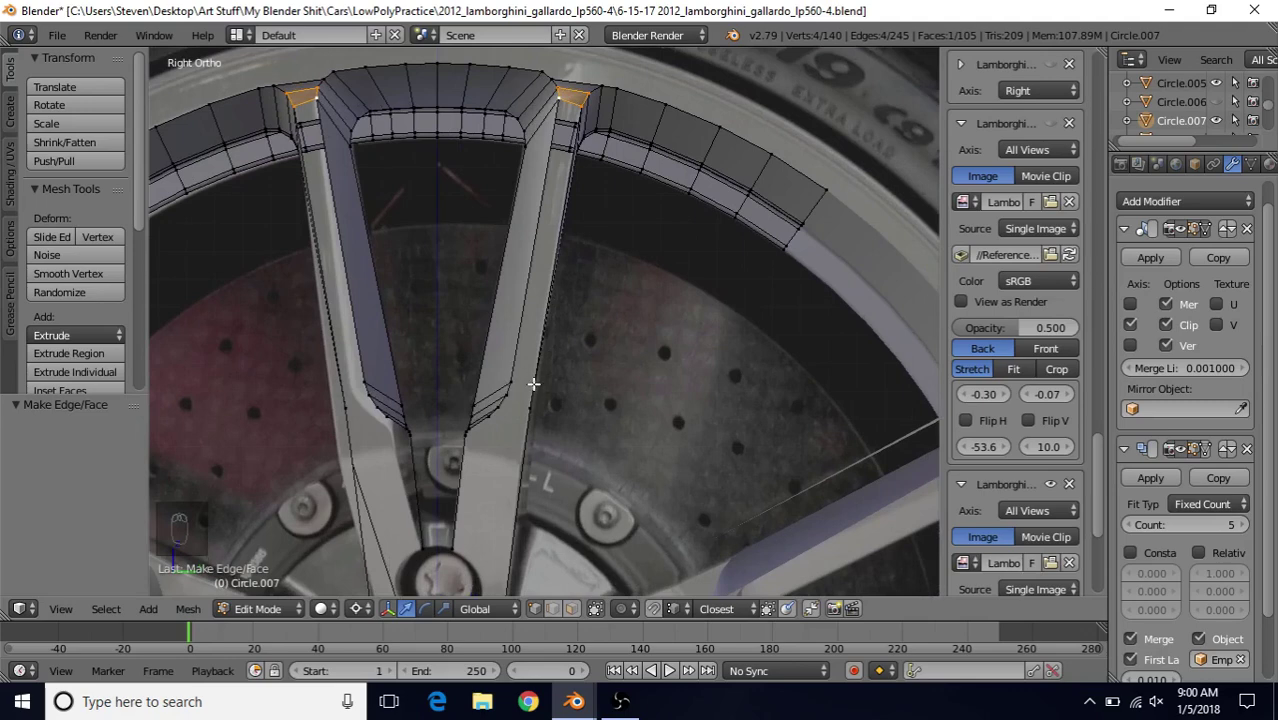
key(ctrl+r)
click(542, 318)
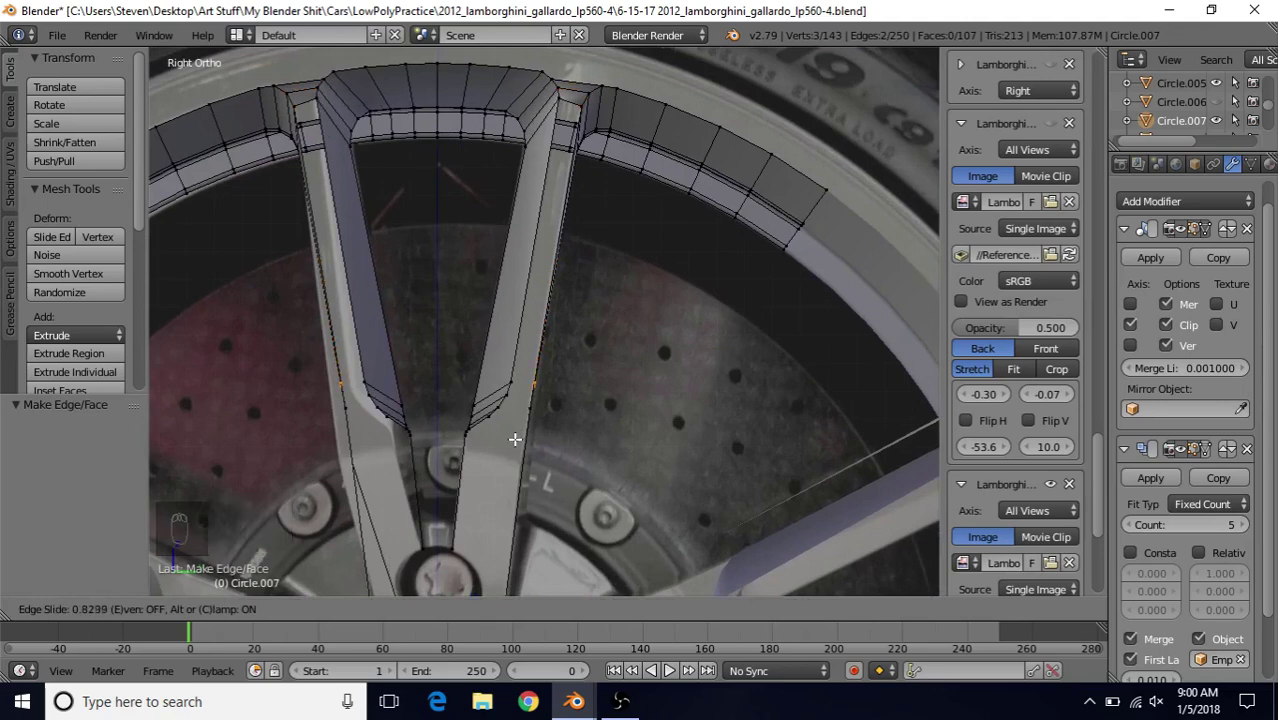
click(514, 439)
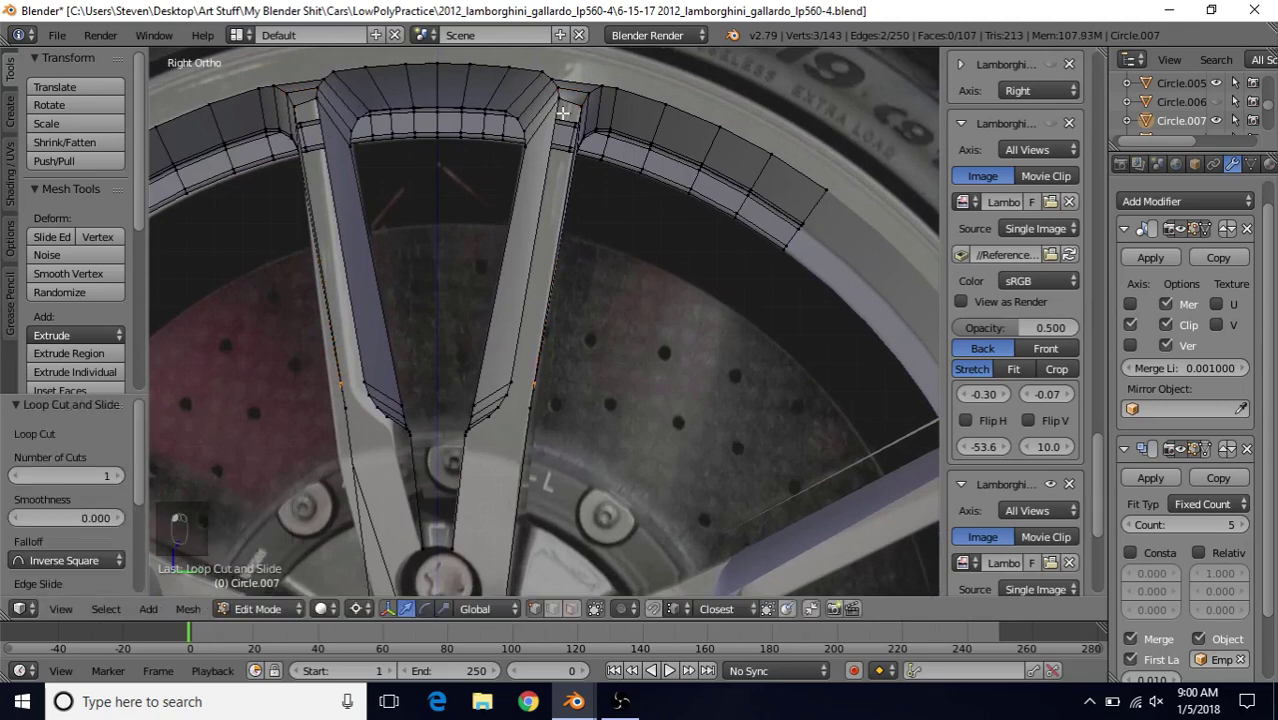
right_click(574, 112)
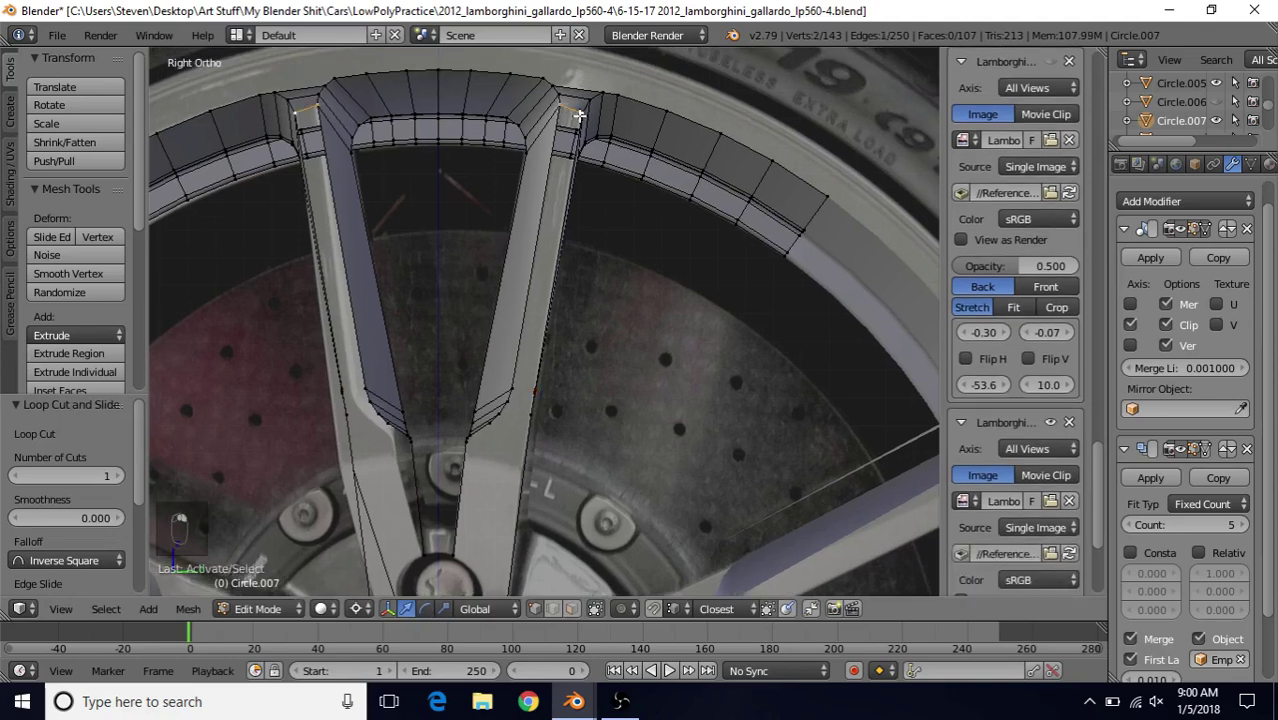
key(f)
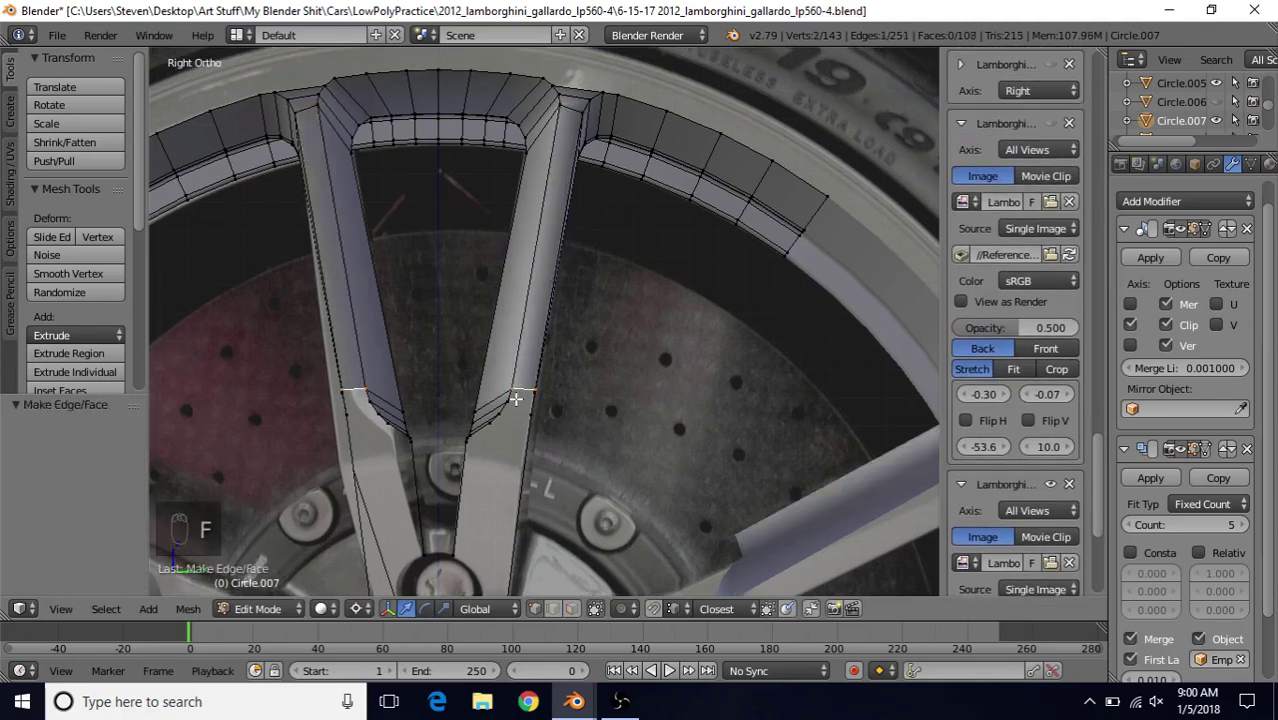
- Extrude the outer edge loop along the tops of the rim openings and scale it to 1.035 about the 3D cursor
scroll(548, 393, down, 2)
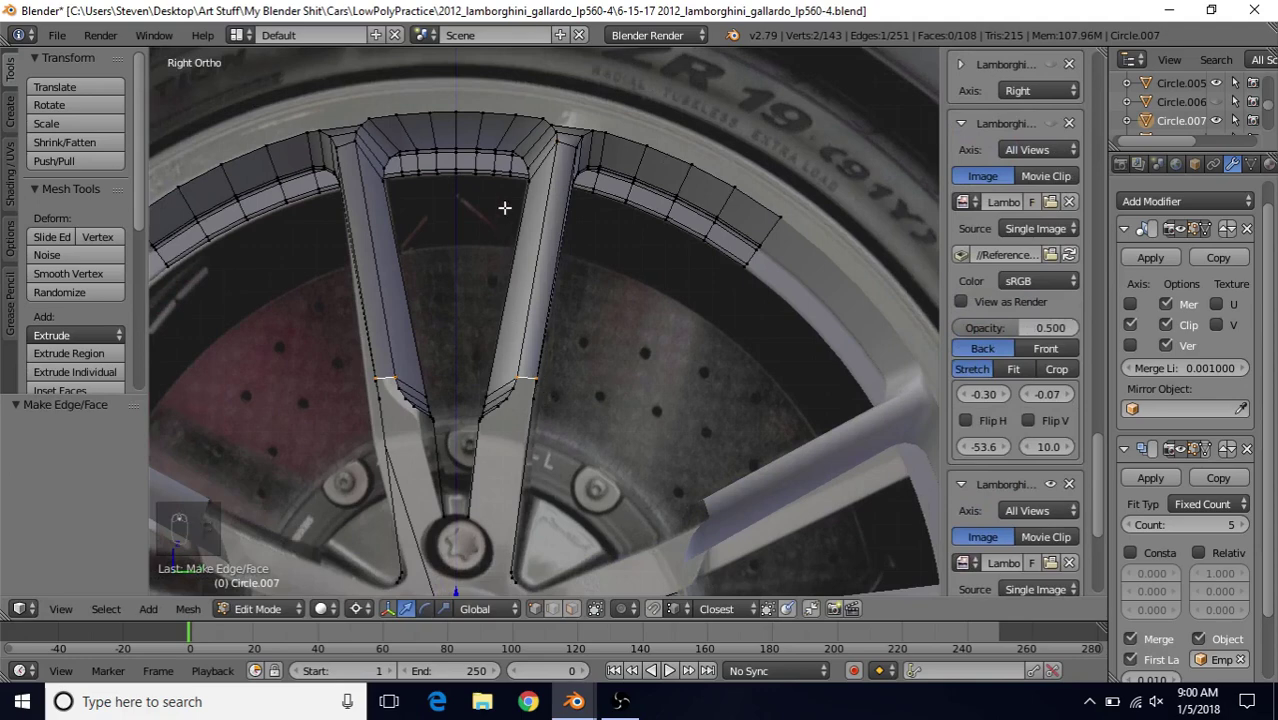
shift+middle_drag(502, 205, 505, 320)
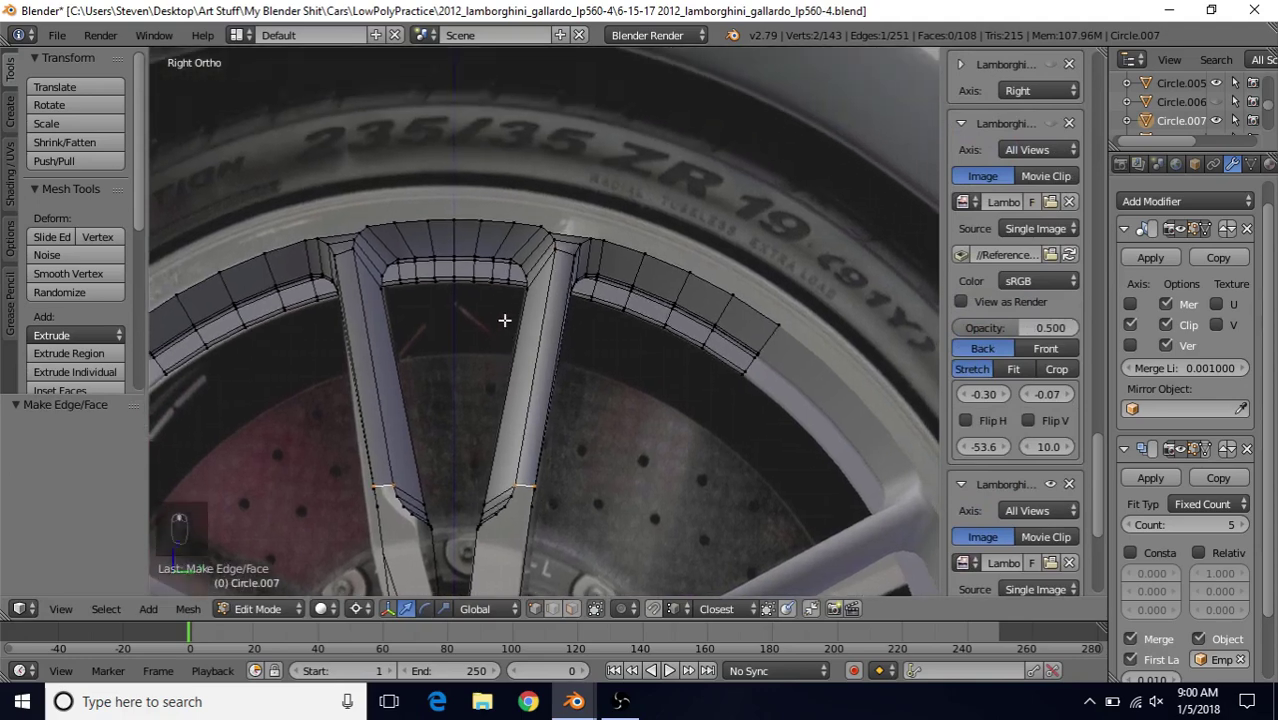
alt+right_click(499, 217)
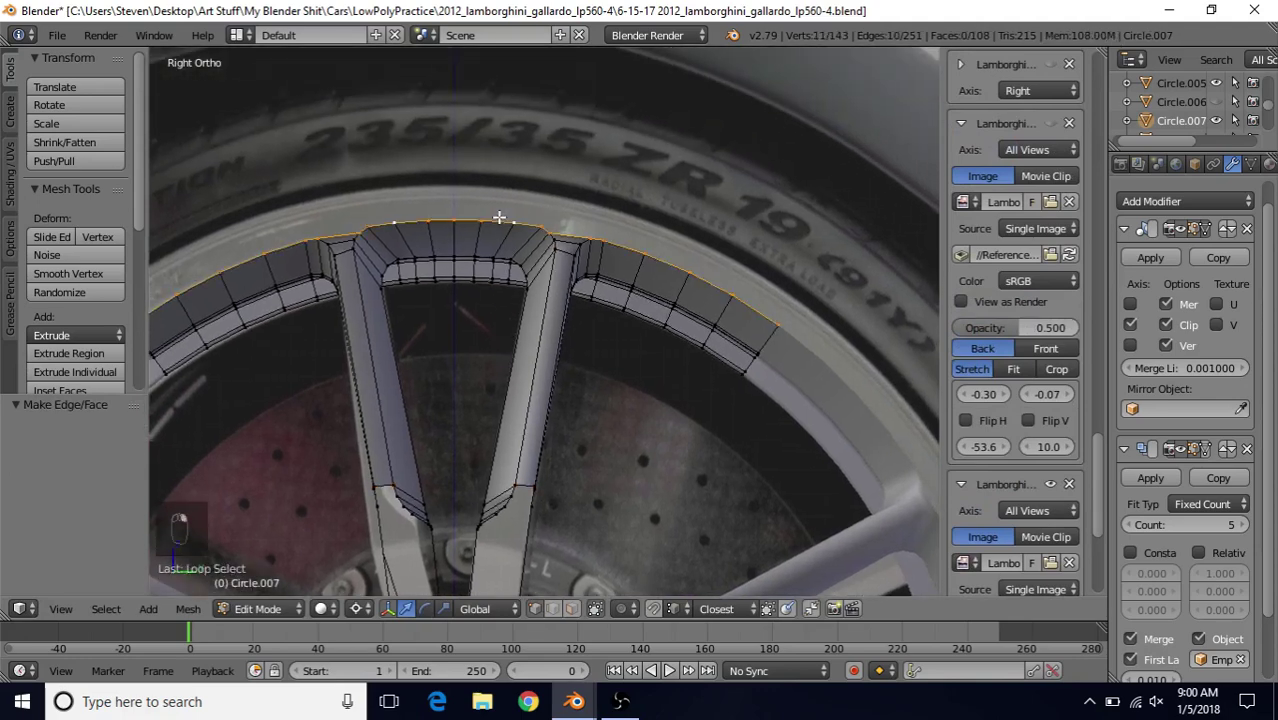
click(360, 610)
click(380, 559)
shift+middle_drag(501, 245, 550, 257)
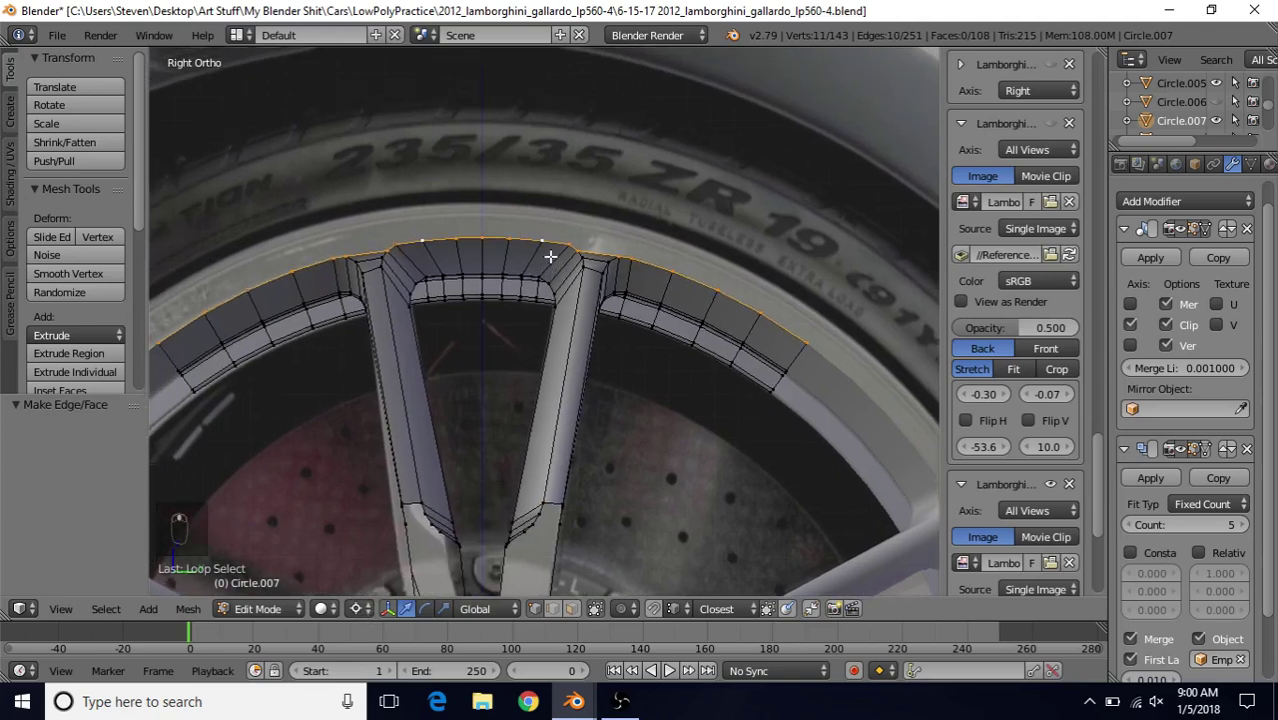
key(e)
right_click(640, 207)
key(s)
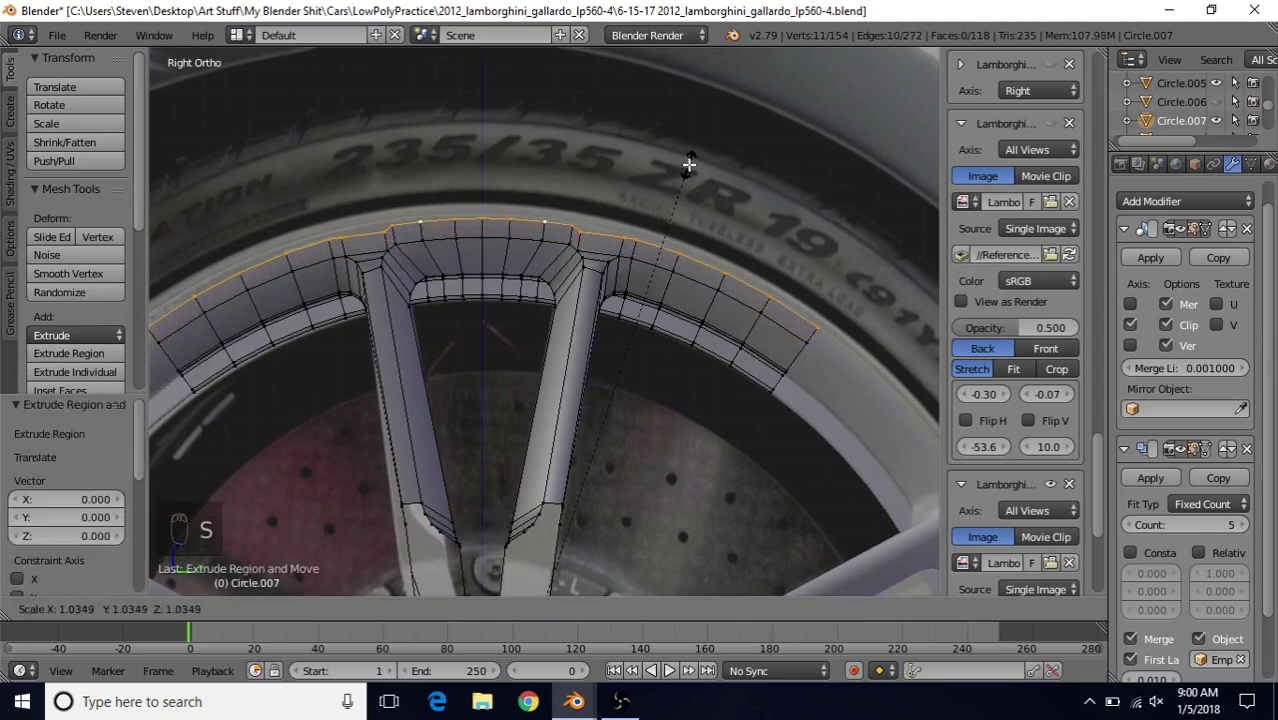
click(689, 166)
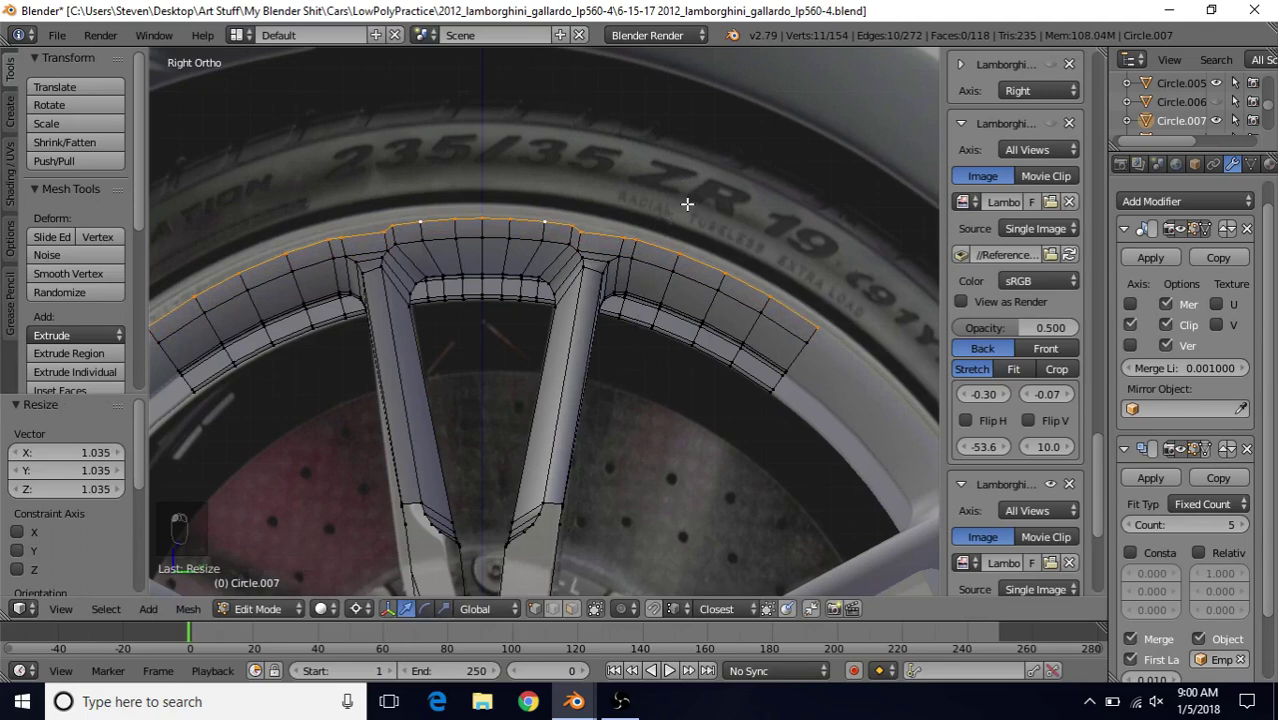
- Round the extruded outer edge loop with To Sphere at a factor of 1
key(alt+shift+s)
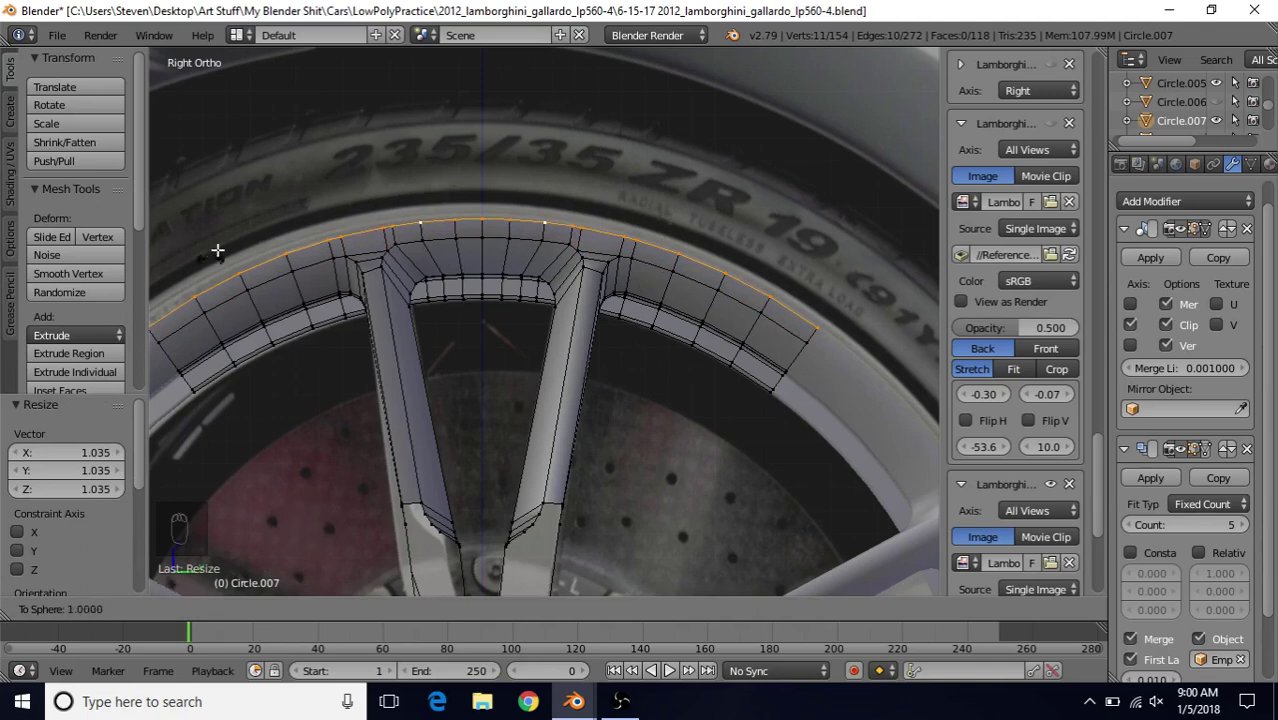
click(482, 195)
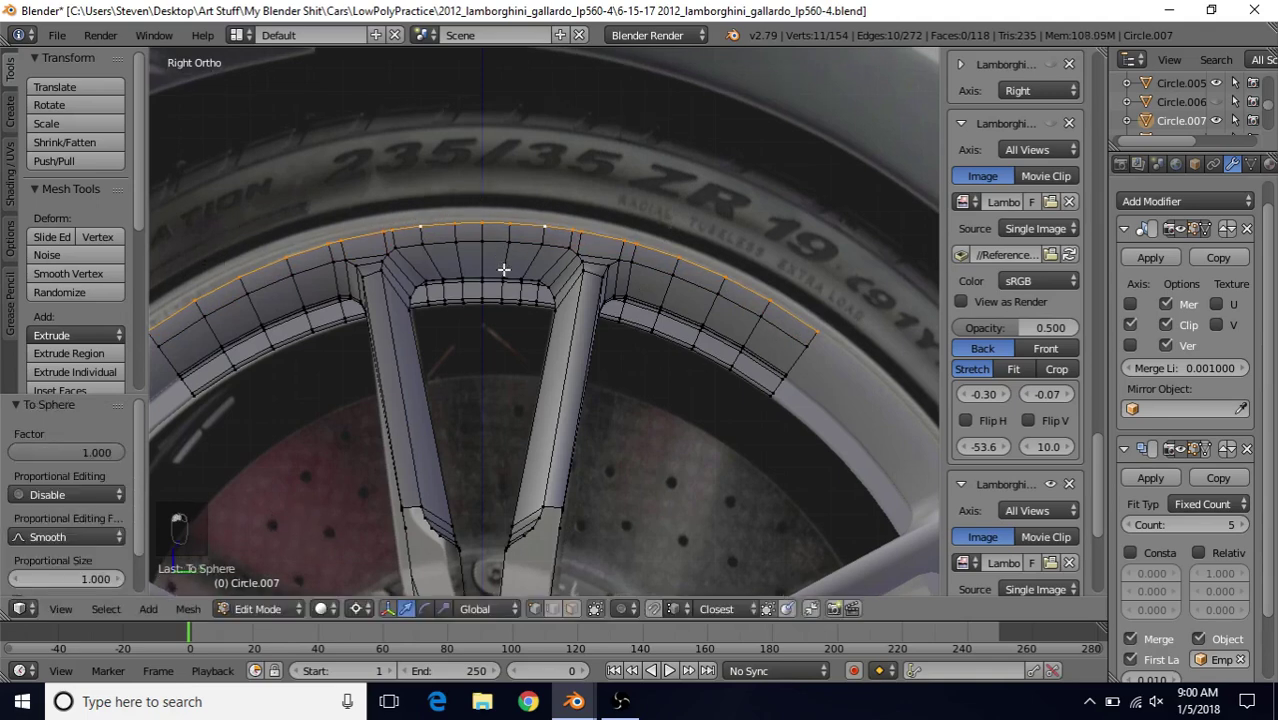
- Scale the rim's outer edge loop to 1.002 about the 3D cursor to match the reference photo
scroll(503, 268, up, 2)
key(z)
scroll(492, 256, up, 1)
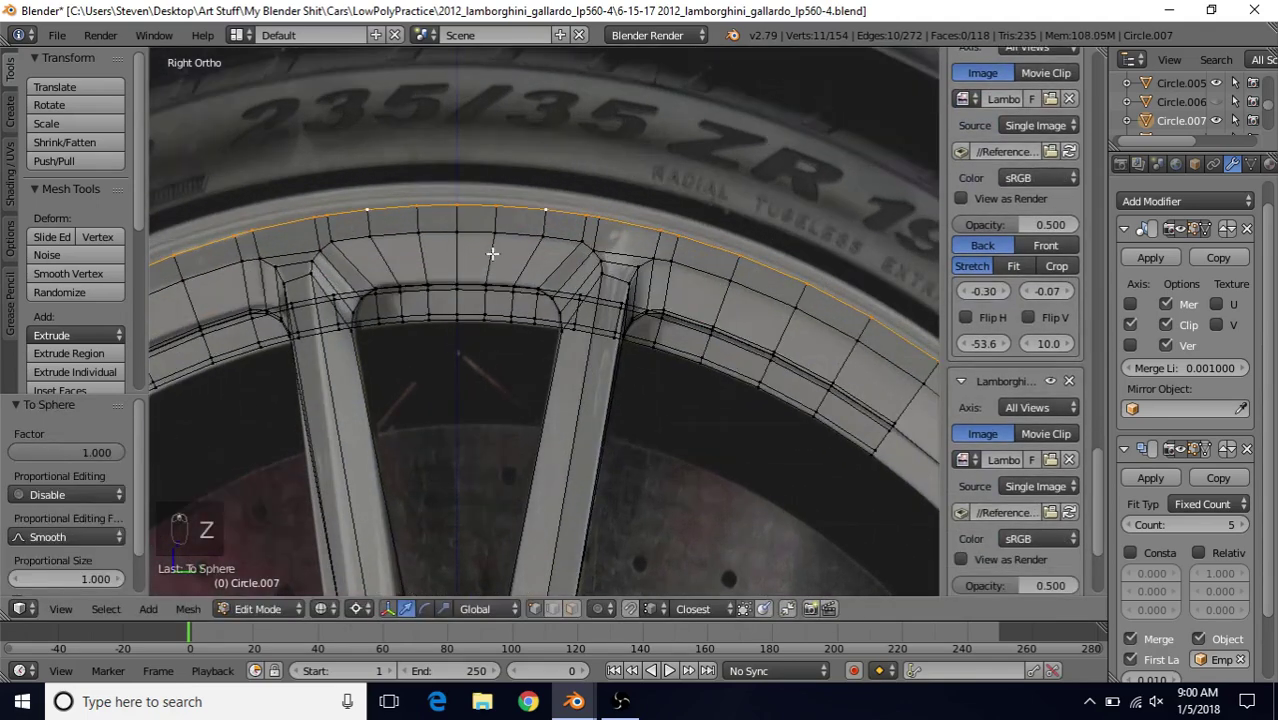
key(s)
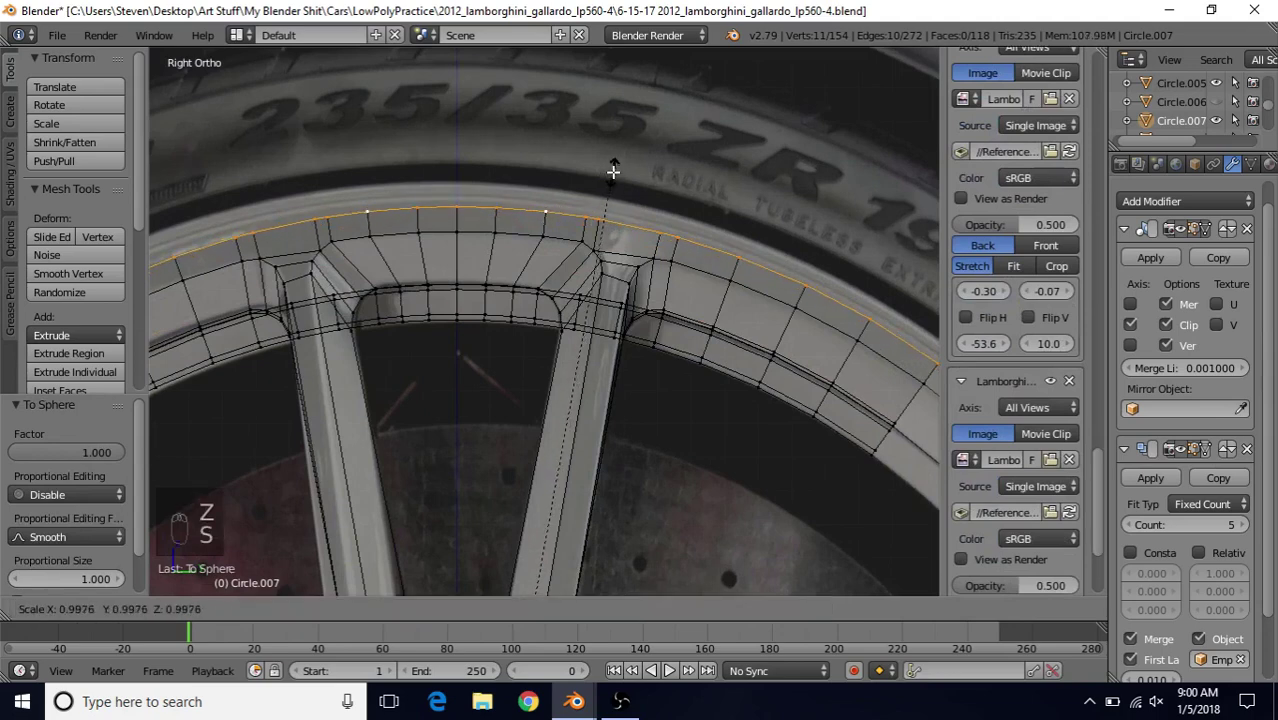
click(613, 167)
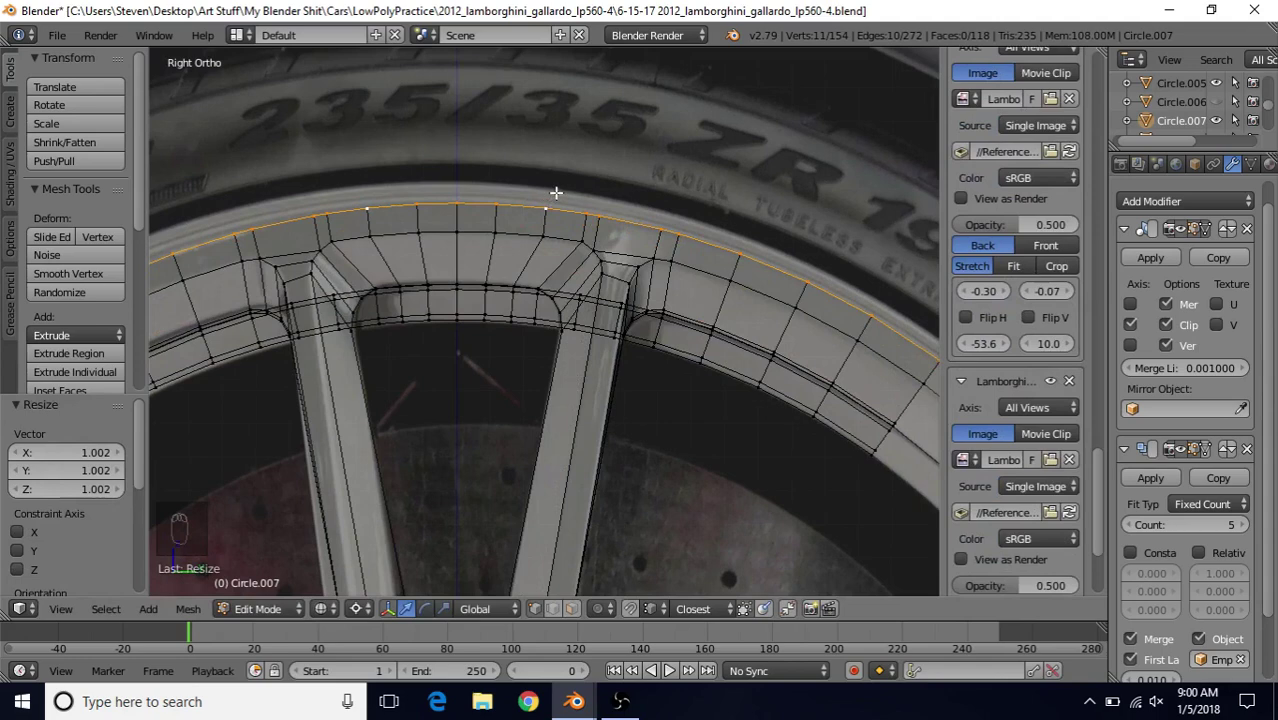
- Extrude the rim's outer edge loop in place and scale the new loop outward to 1.010
key(e)
right_click(586, 128)
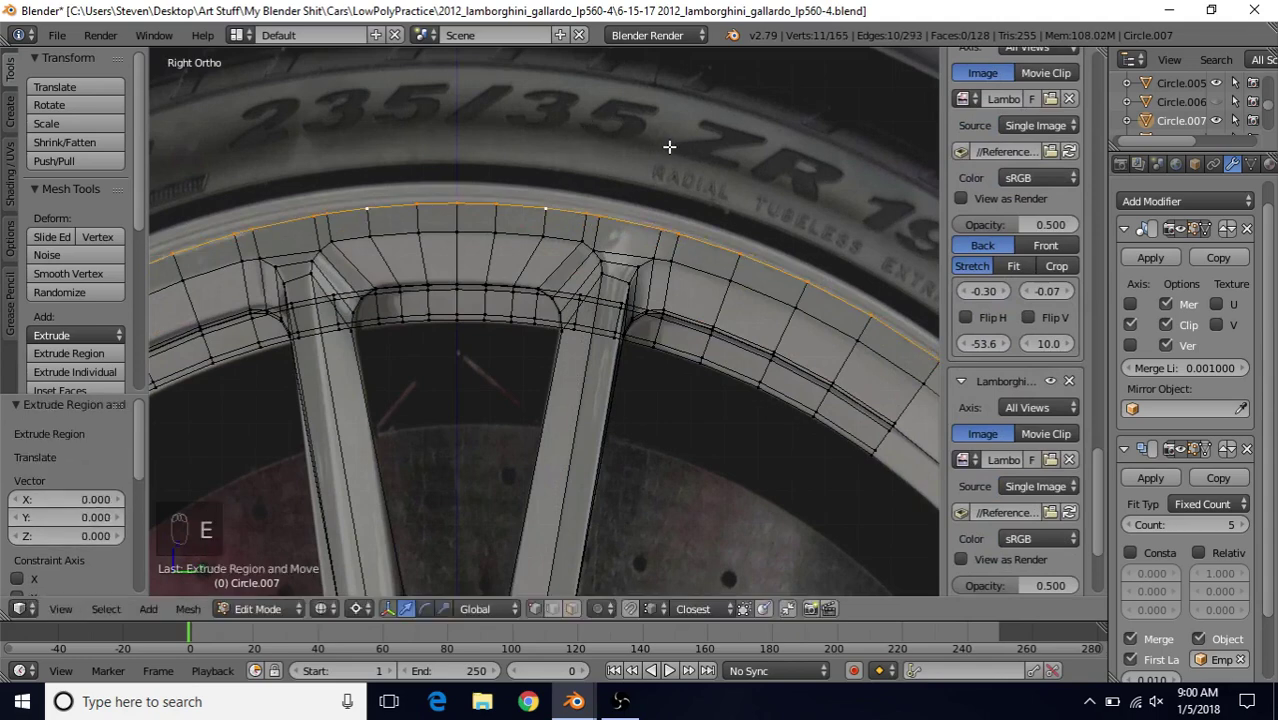
key(s)
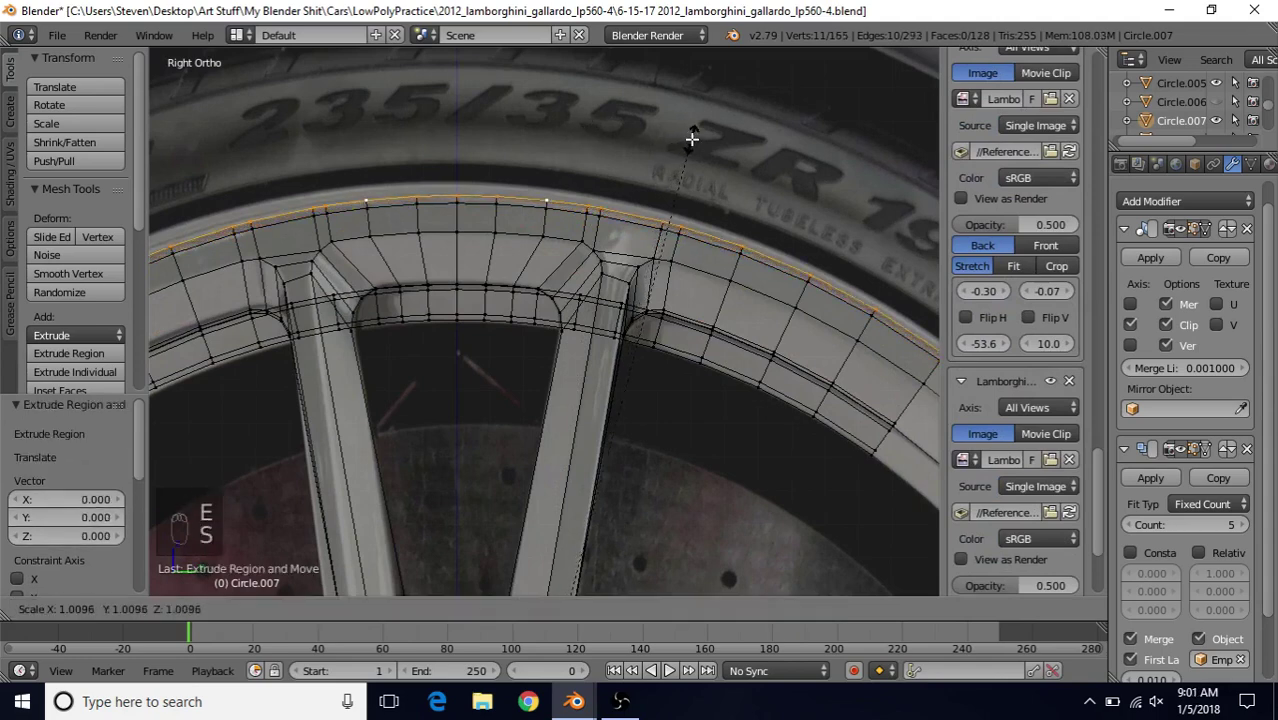
click(692, 136)
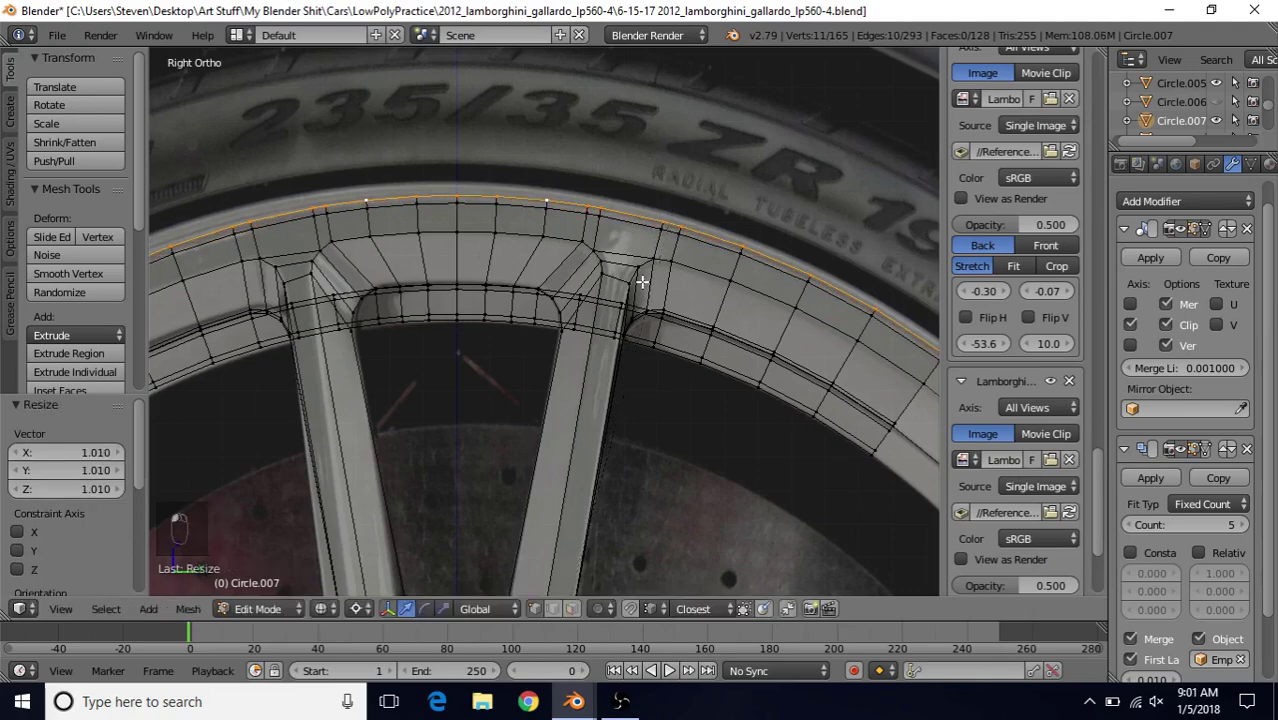
- Extrude the outermost edge loop again and move it 0.033 along the X axis to give the lip depth
scroll(648, 304, down, 2)
scroll(630, 290, up, 2)
scroll(561, 229, down, 2)
scroll(597, 257, up, 1)
middle_drag(597, 257, 469, 297)
key(z)
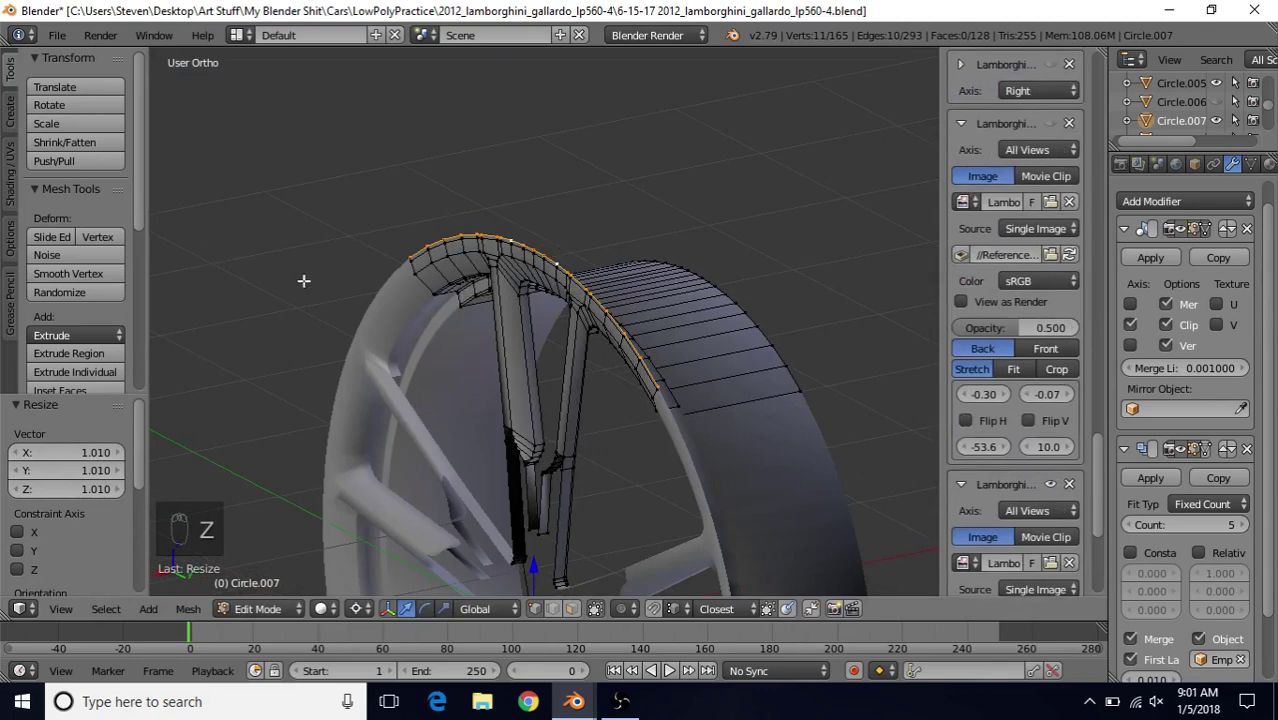
middle_drag(406, 254, 405, 218)
key(e)
middle_drag(411, 327, 443, 358)
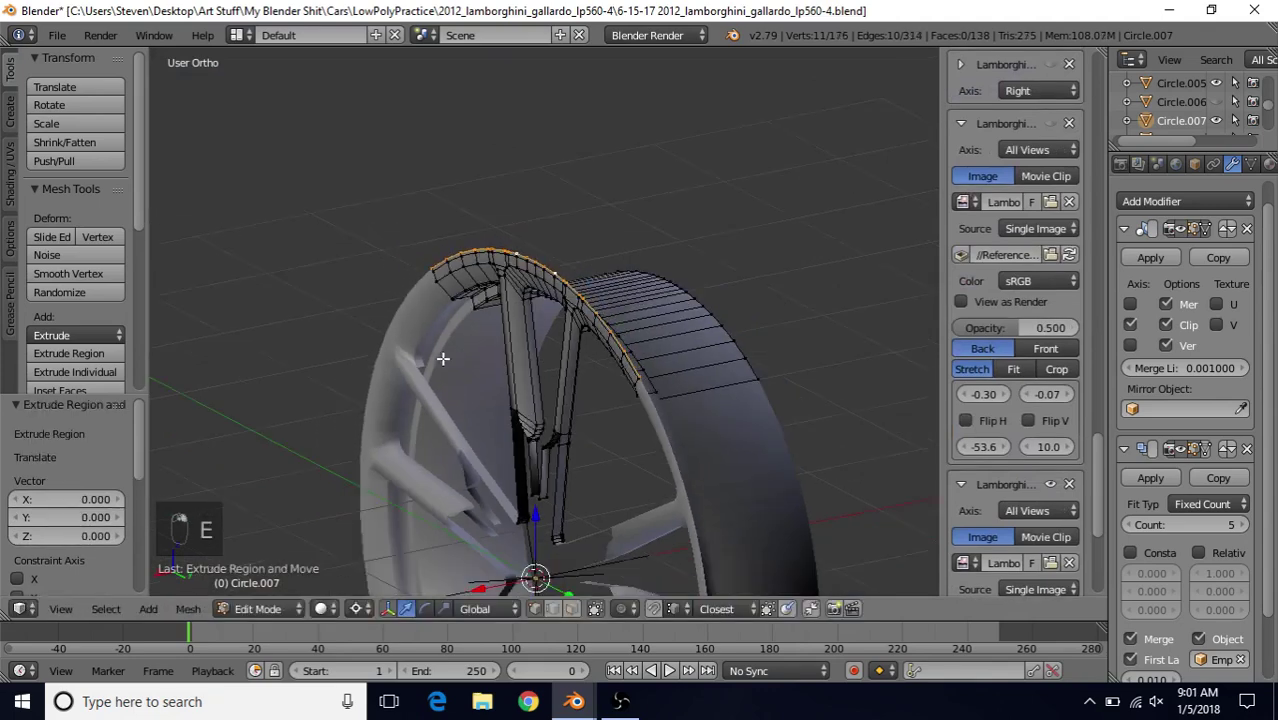
middle_drag(490, 399, 484, 250)
key(g)
key(x)
click(445, 452)
- Move the newly extruded lip loop -0.018 along the X axis
scroll(484, 250, up, 5)
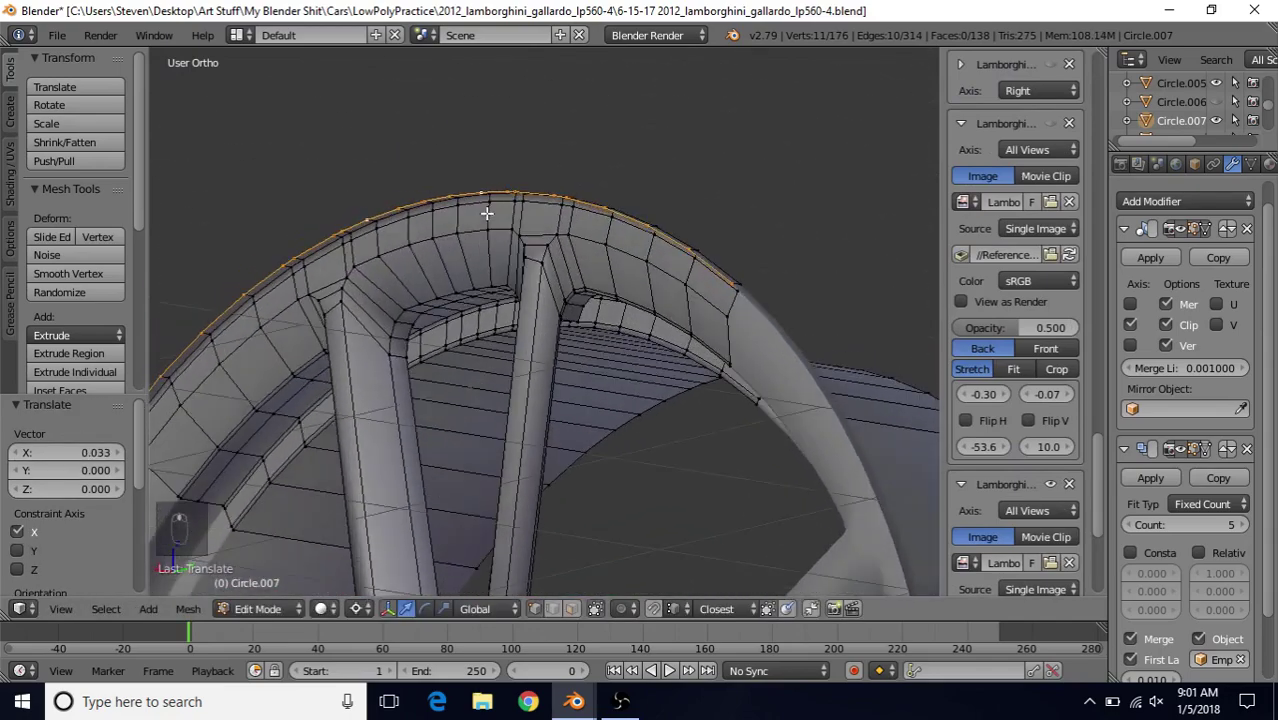
middle_drag(568, 268, 528, 251)
scroll(527, 252, up, 4)
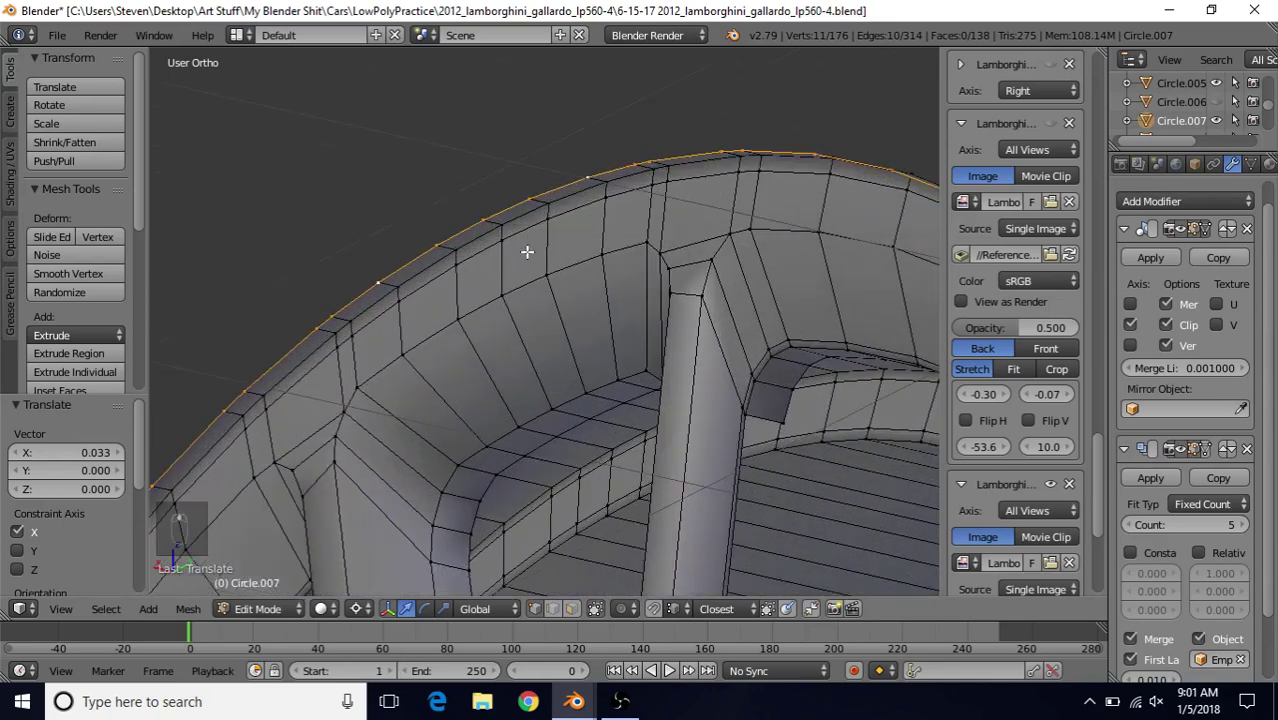
key(g)
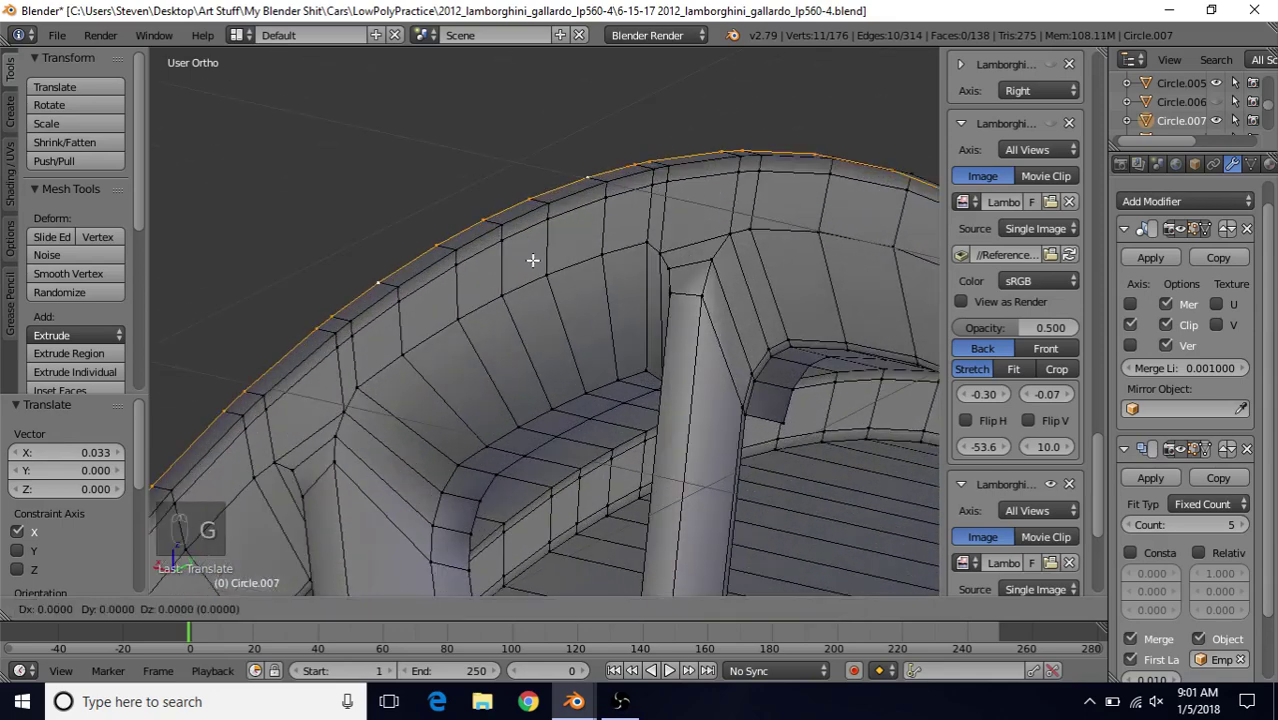
key(x)
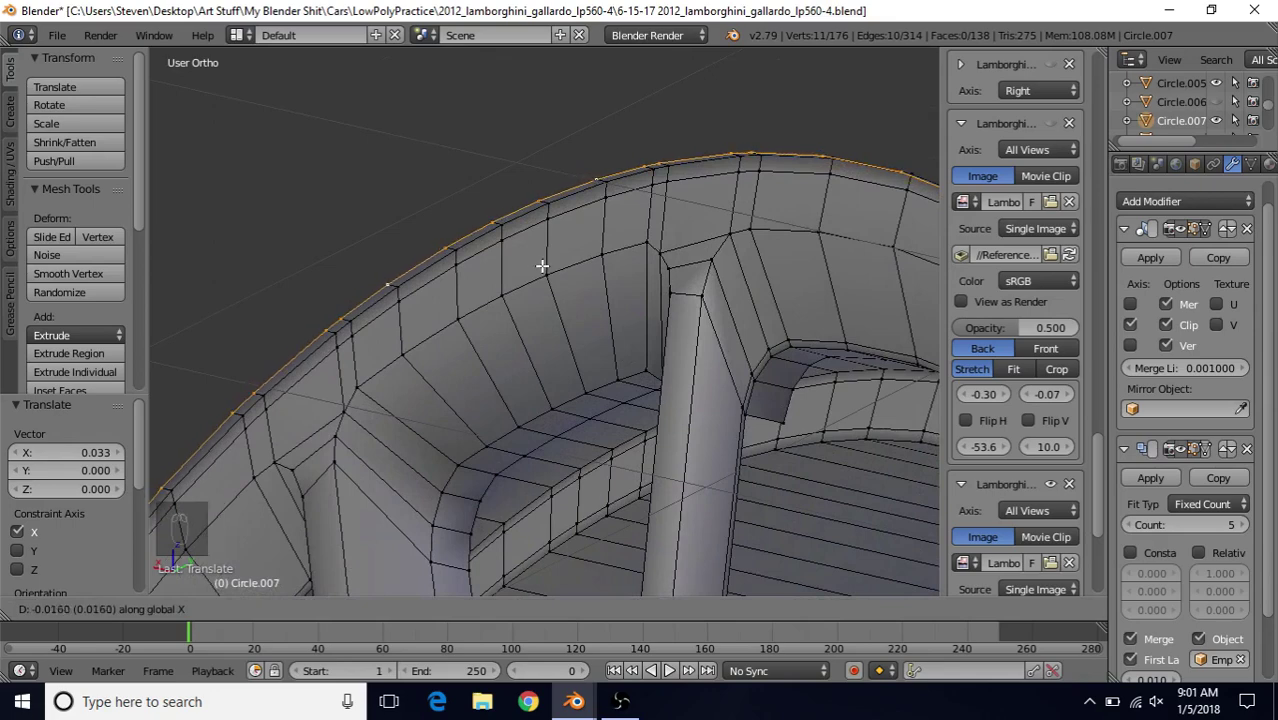
click(541, 266)
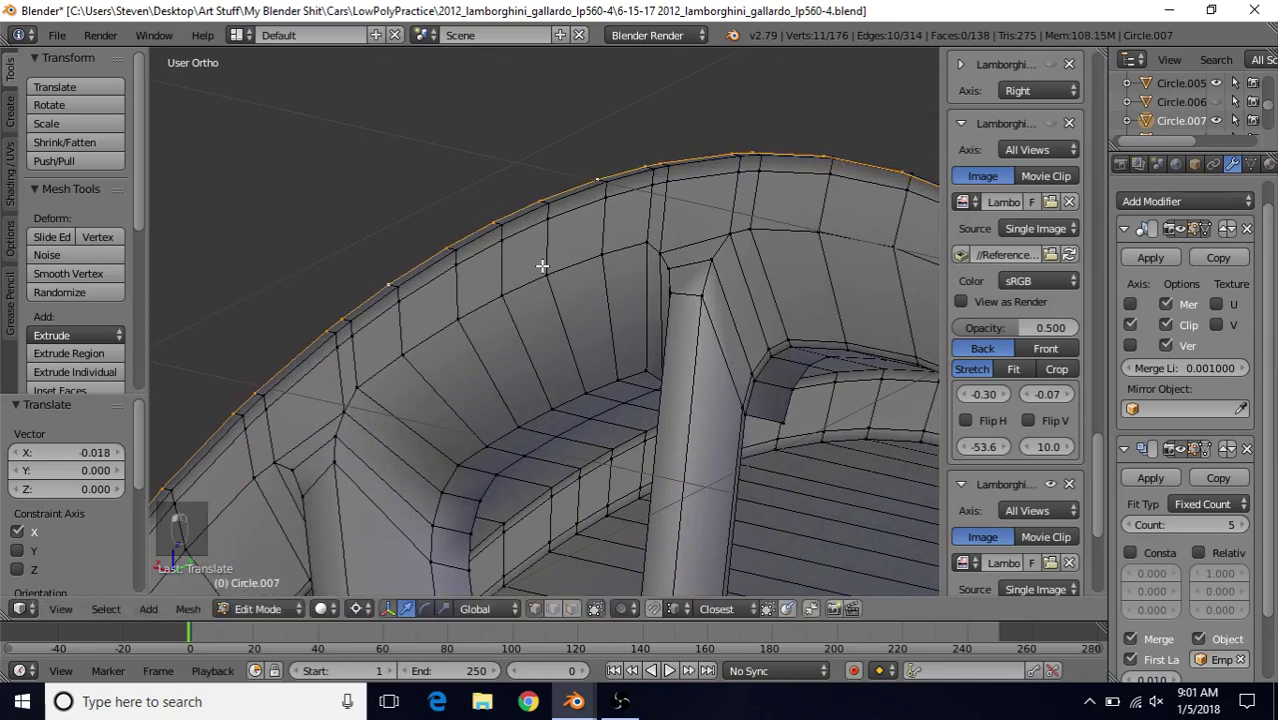
- Extrude the lip's outer loop once more in the right view and scale it to 1.017
scroll(539, 297, down, 3)
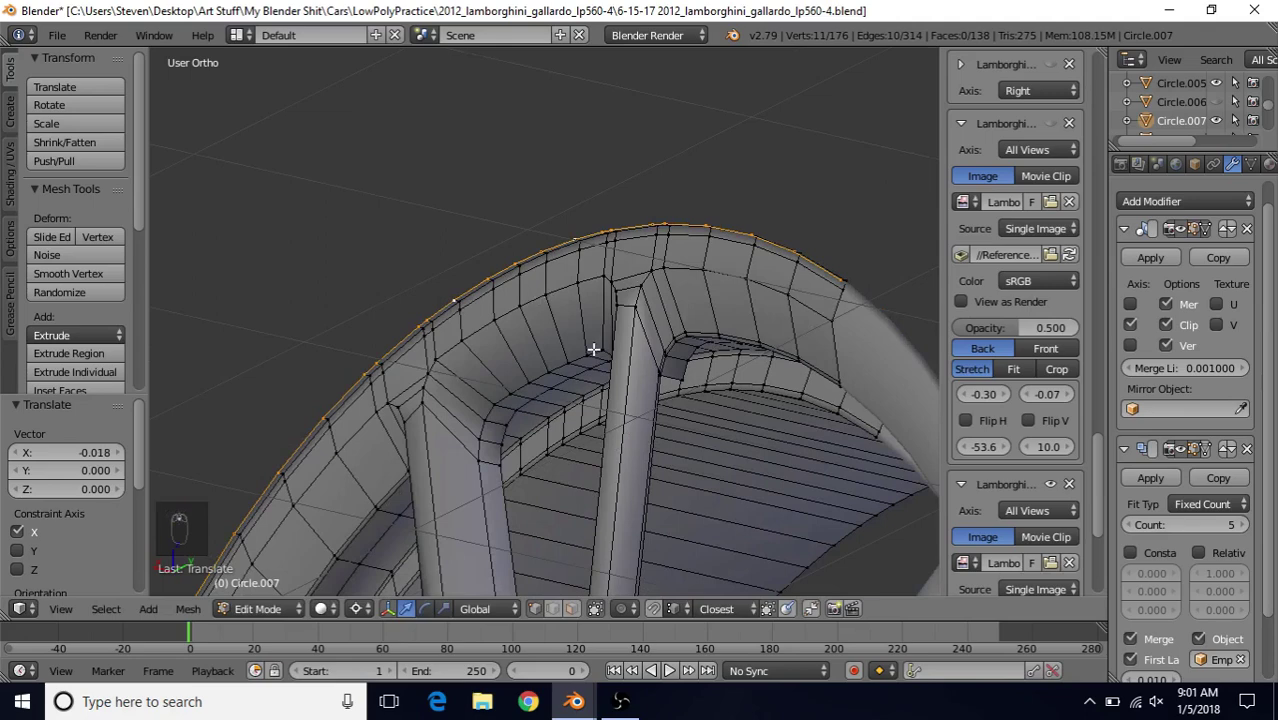
key(KP_3)
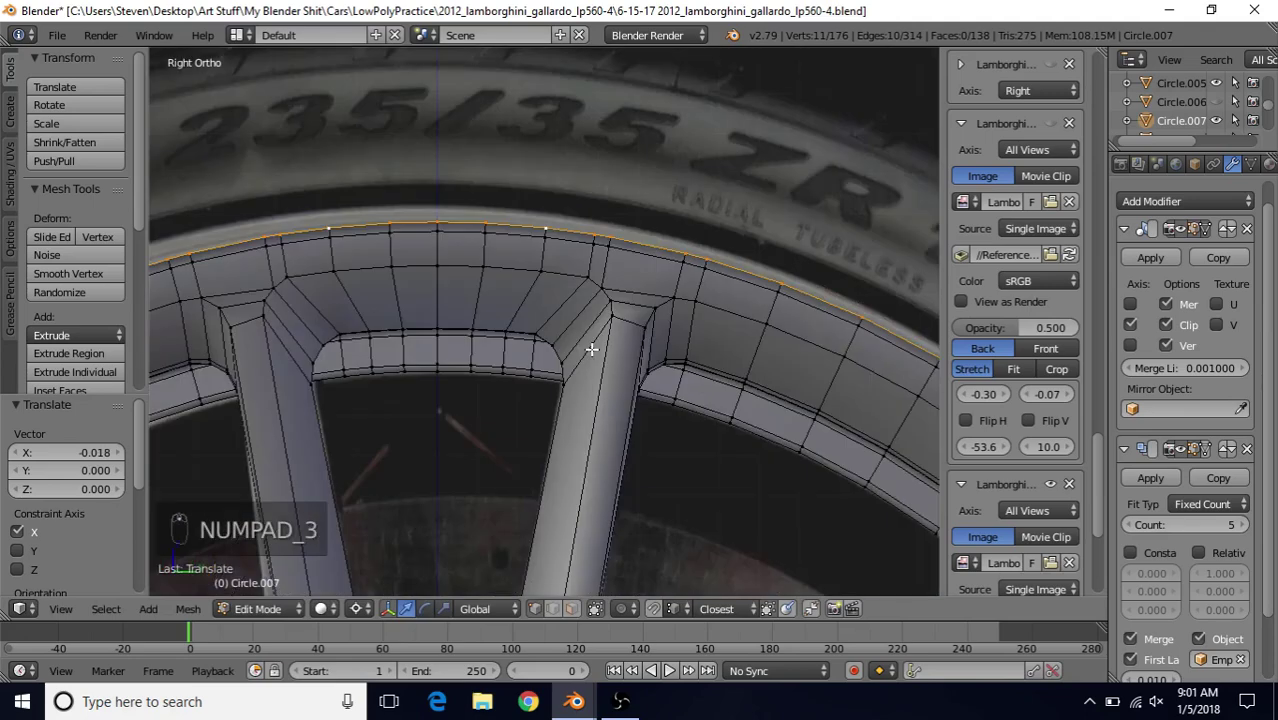
key(e)
right_click(578, 196)
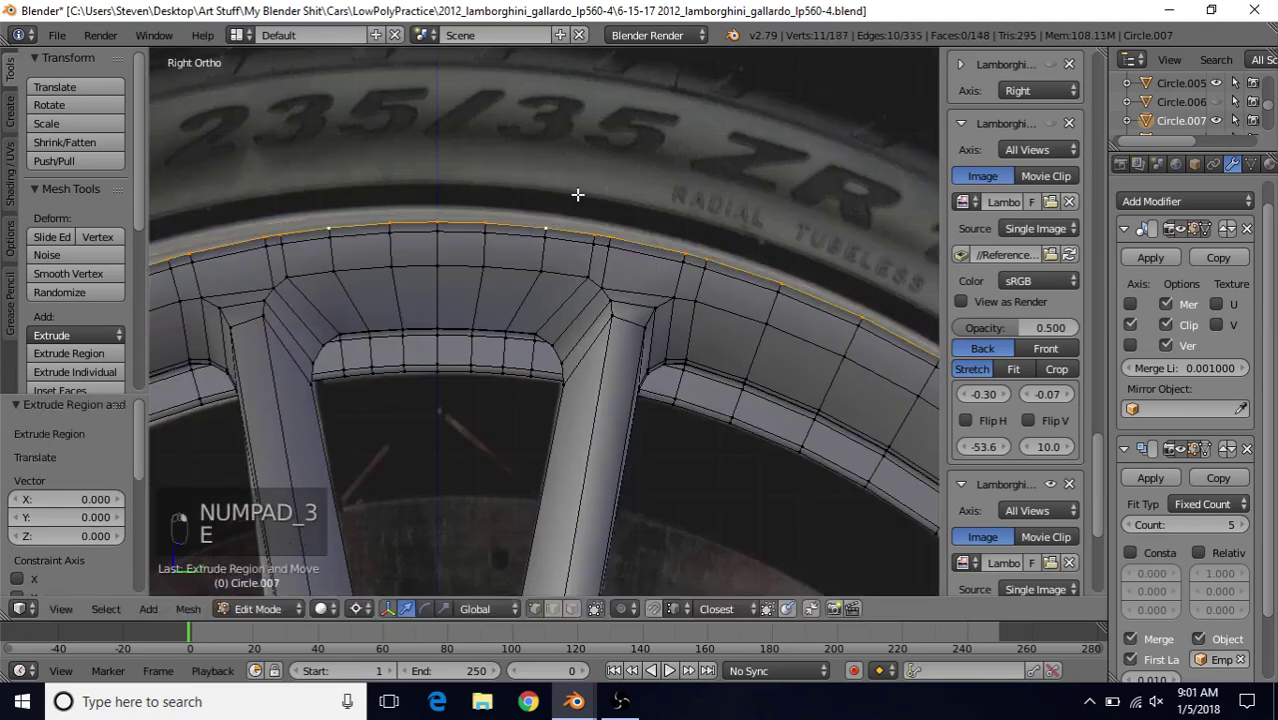
key(s)
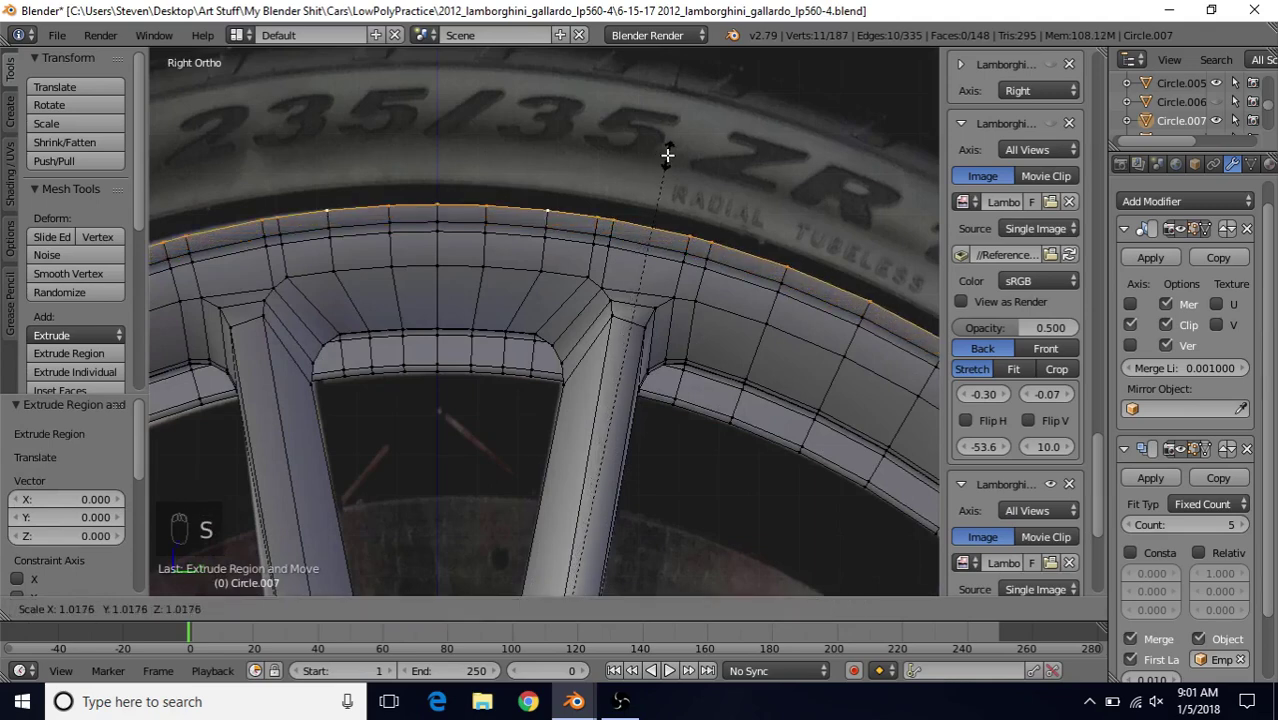
click(667, 155)
- Scale the outermost lip loop to 0.998 to fit the rim edge in the reference photo
key(z)
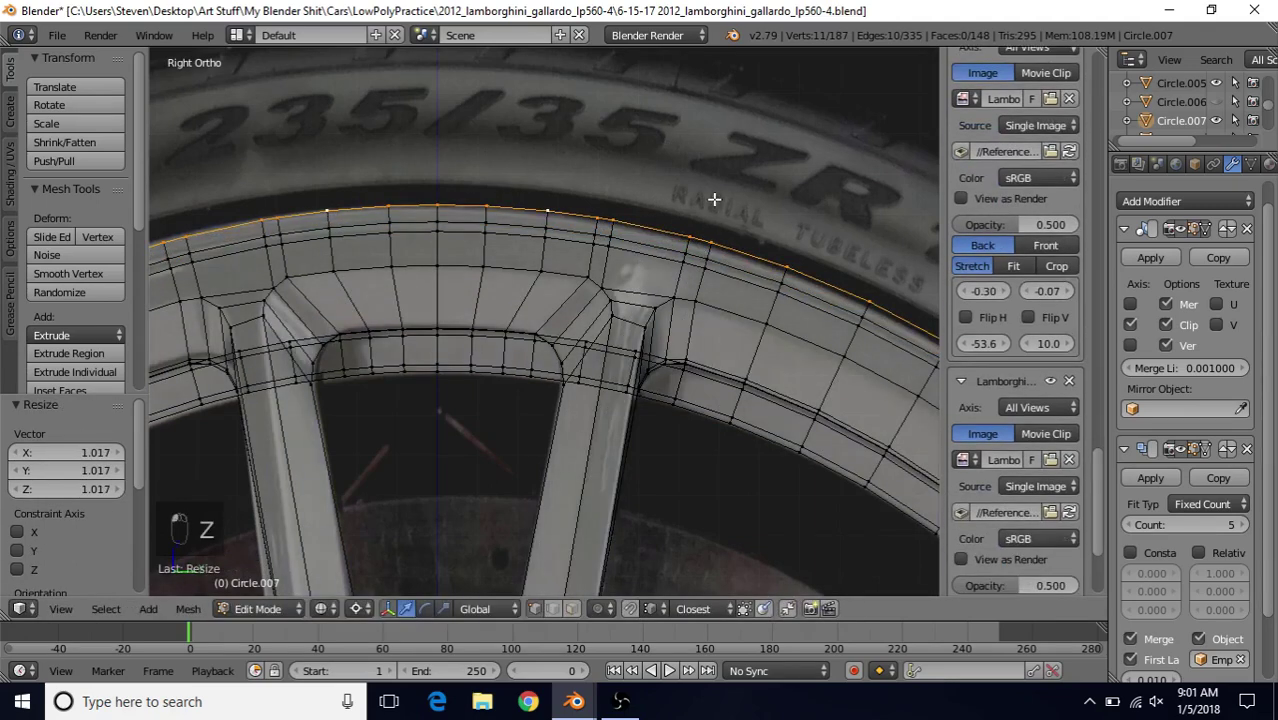
key(s)
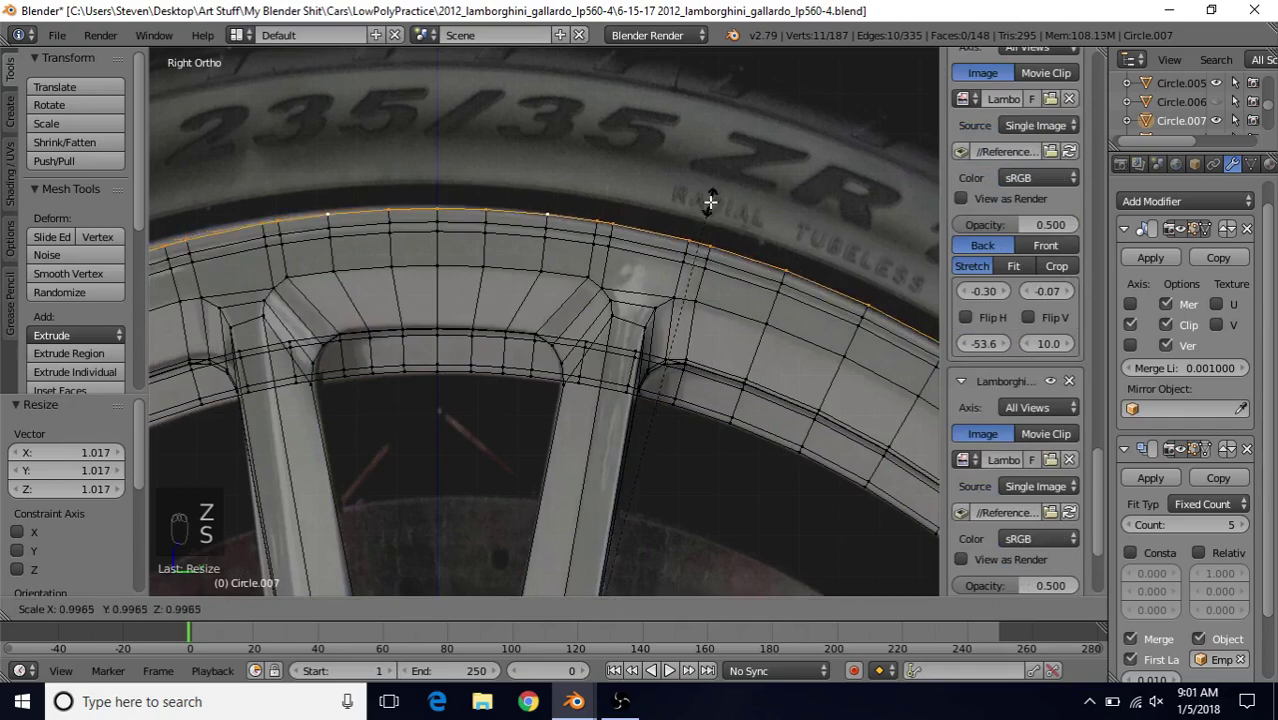
click(708, 199)
key(z)
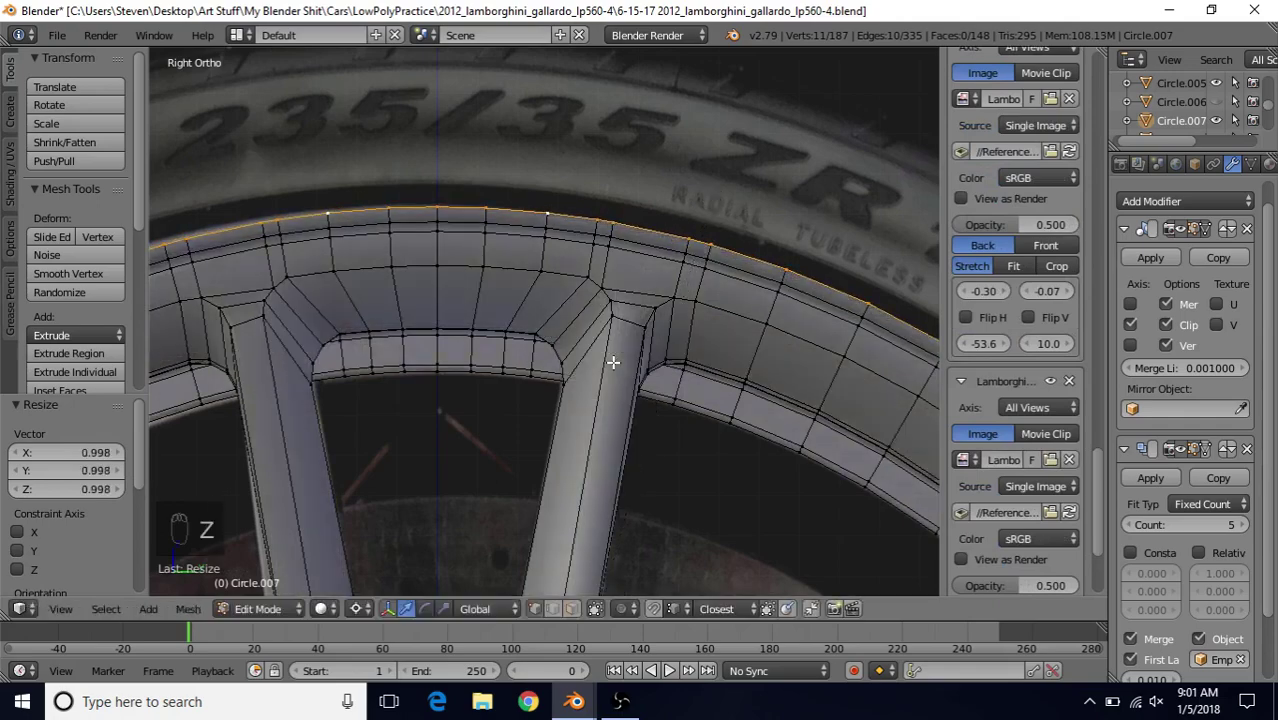
- Add a loop cut around the outermost lip band, slid about 0.56 toward its inner edge
scroll(610, 365, down, 5)
key(Tab)
middle_drag(593, 334, 580, 337)
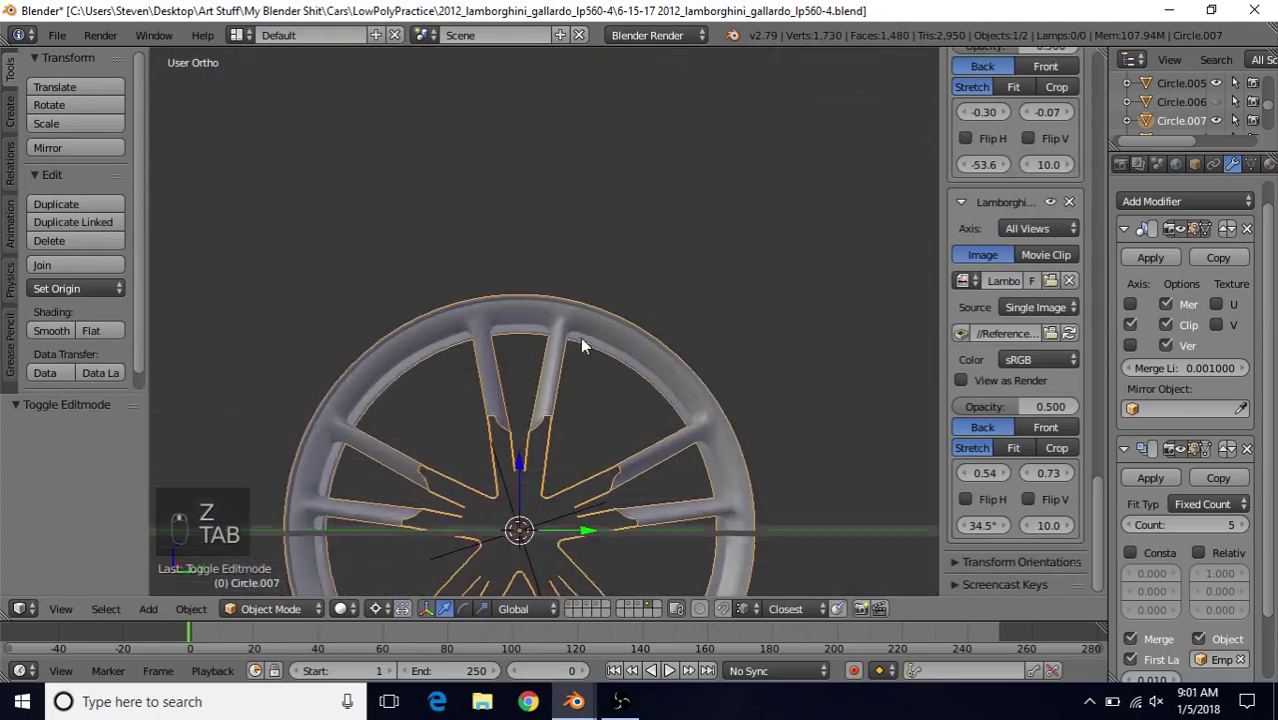
scroll(568, 307, up, 6)
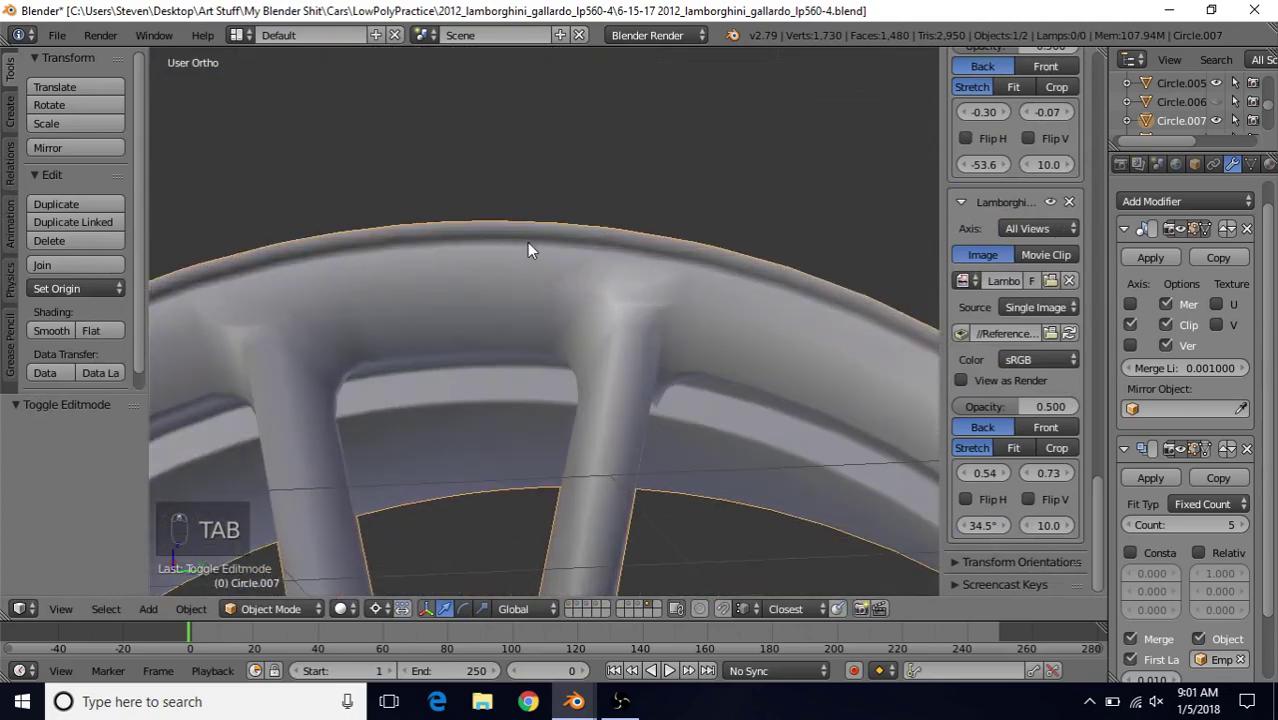
key(Tab)
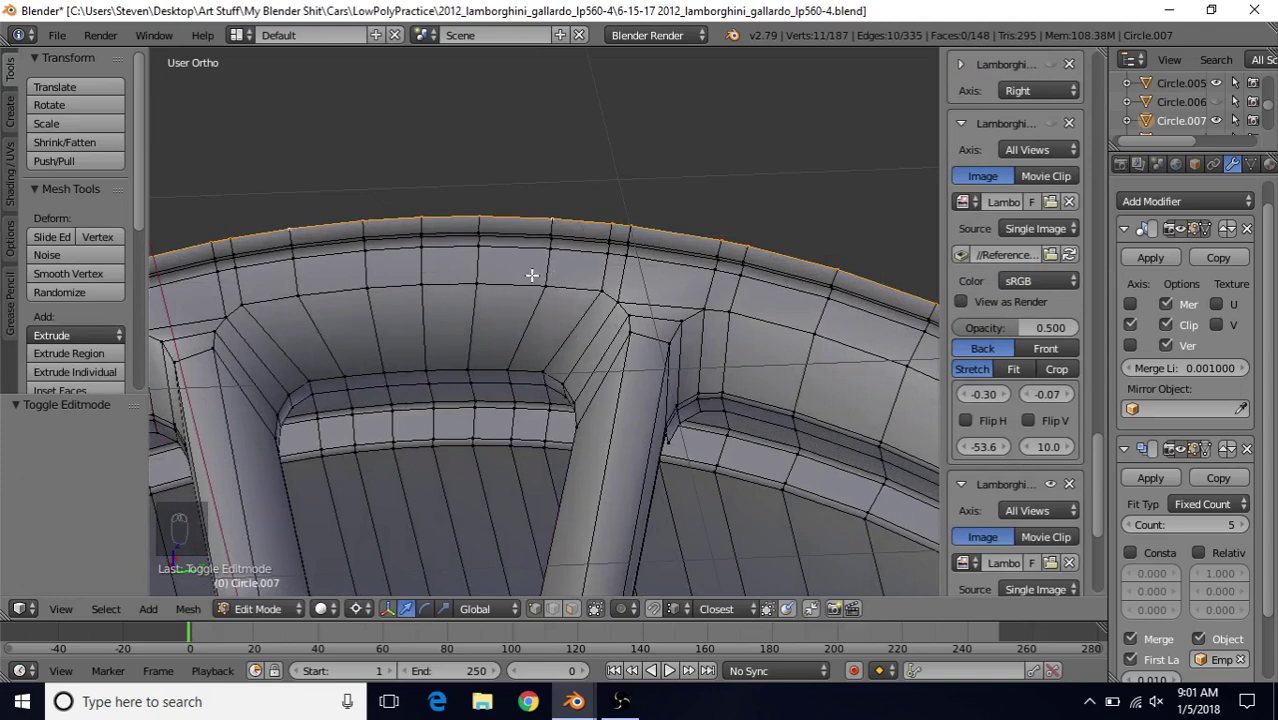
key(KP_3)
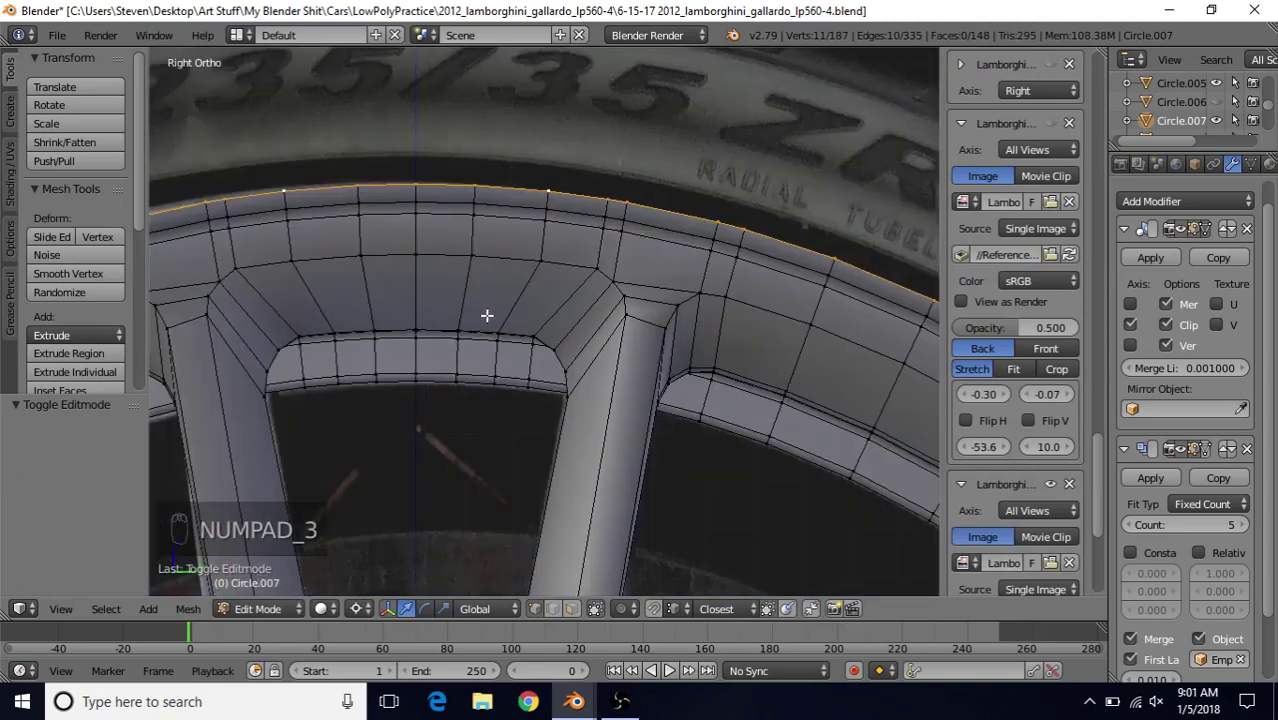
key(ctrl+r)
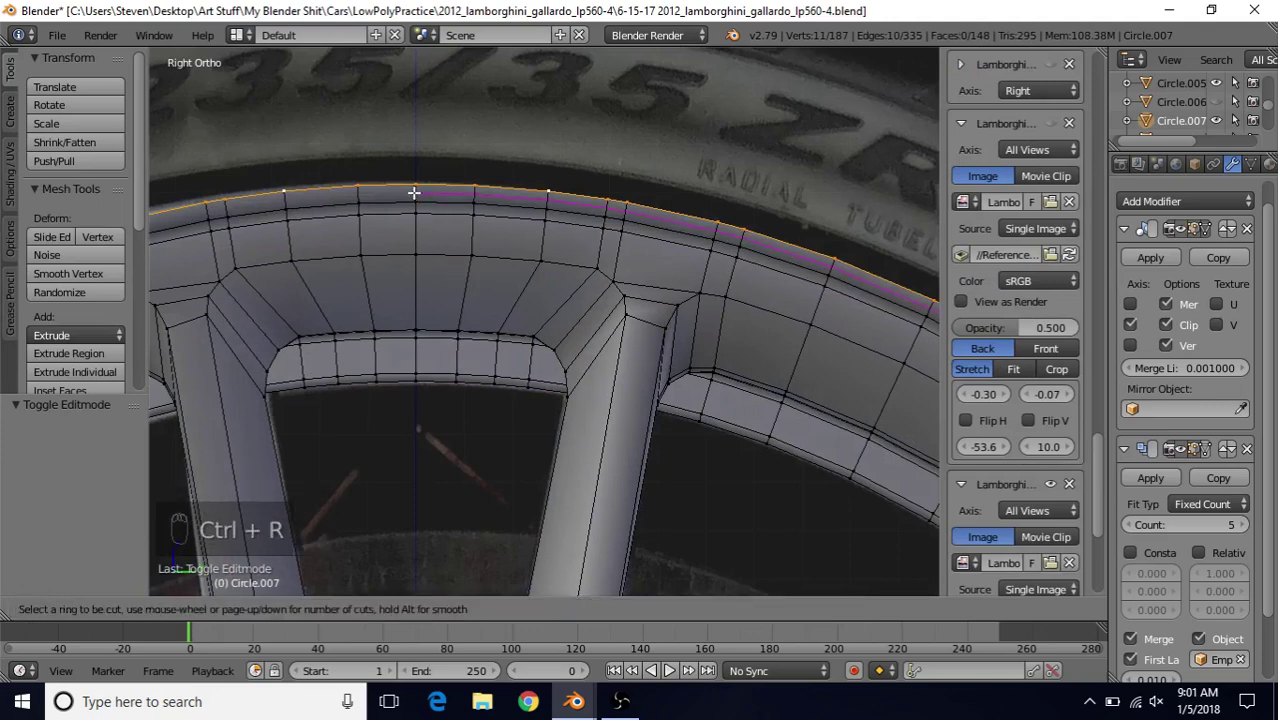
click(414, 194)
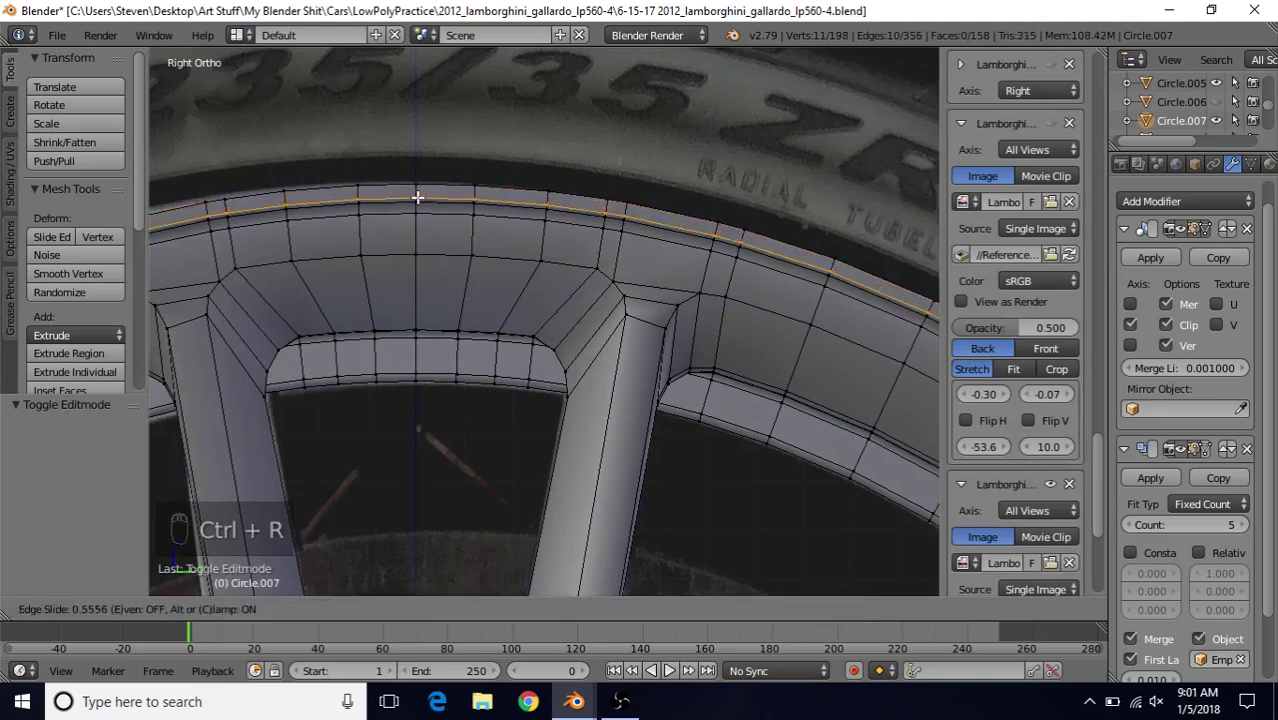
click(417, 197)
- Add a loop cut around the central spoke opening, slid about 0.90 toward the opening's edge with Even and Flipped on
key(Tab)
scroll(538, 393, down, 1)
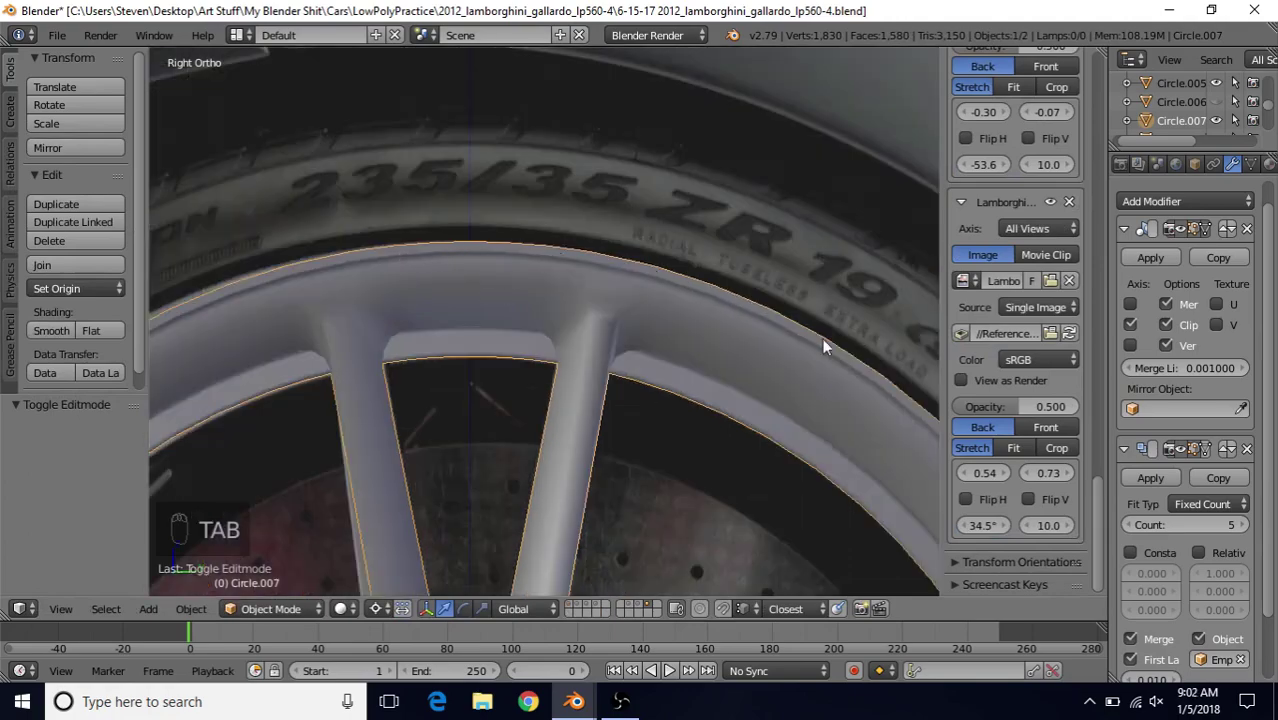
scroll(605, 382, down, 1)
middle_drag(605, 382, 530, 345)
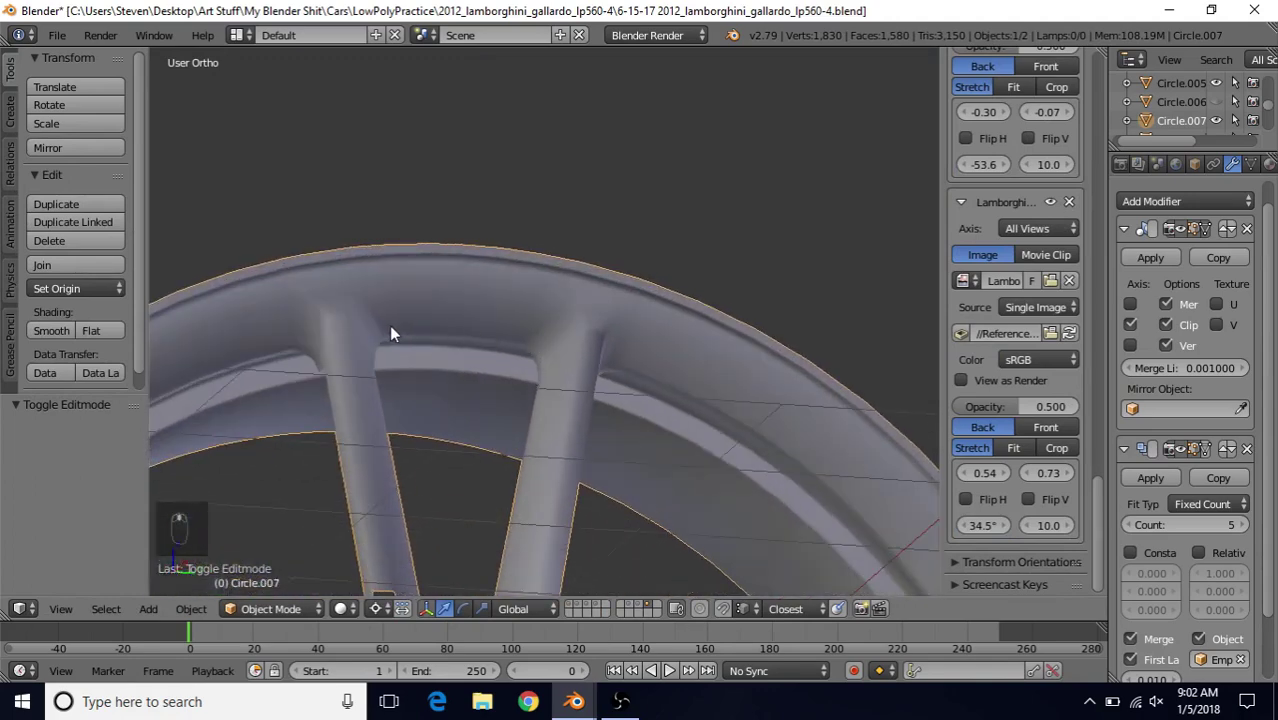
key(KP_3)
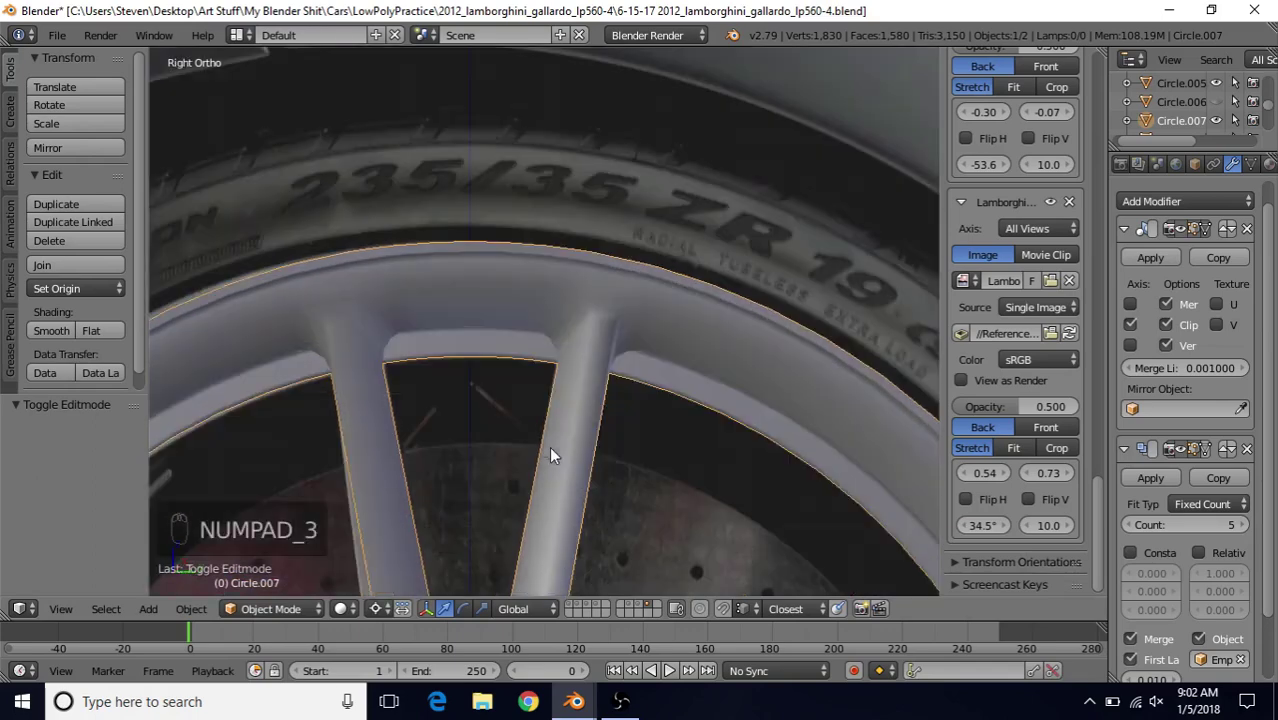
key(Tab)
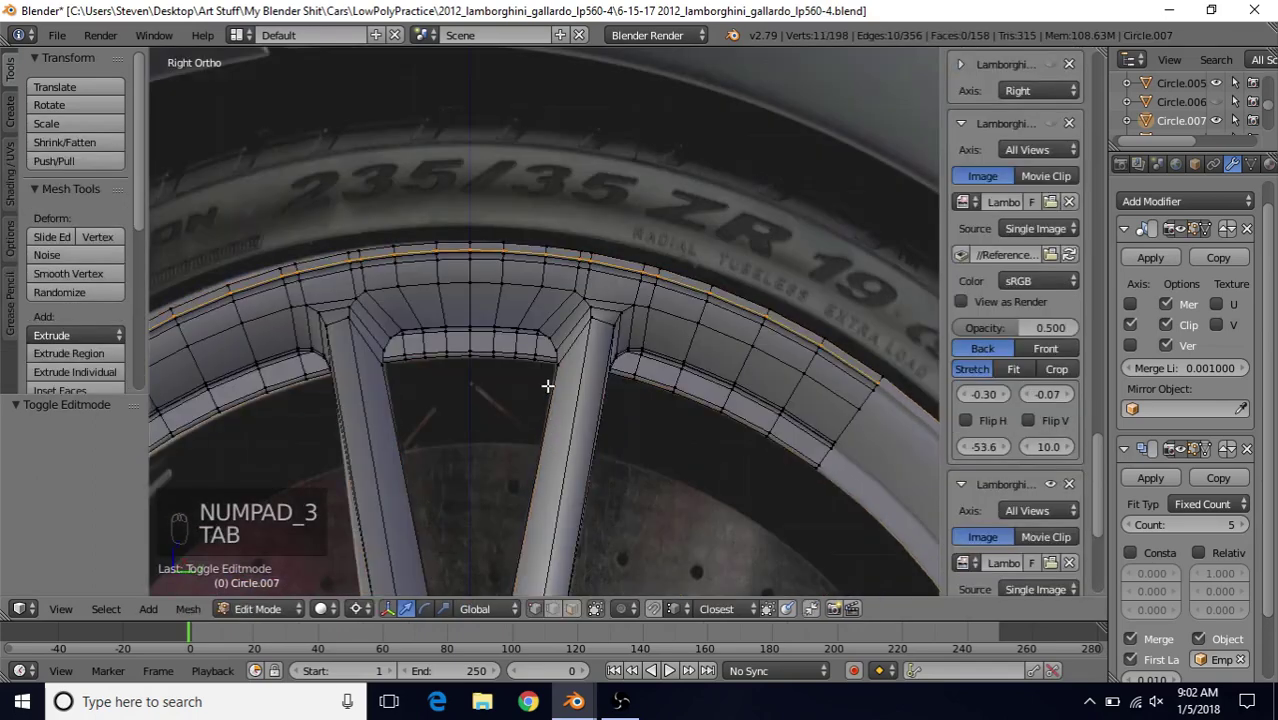
scroll(558, 349, up, 4)
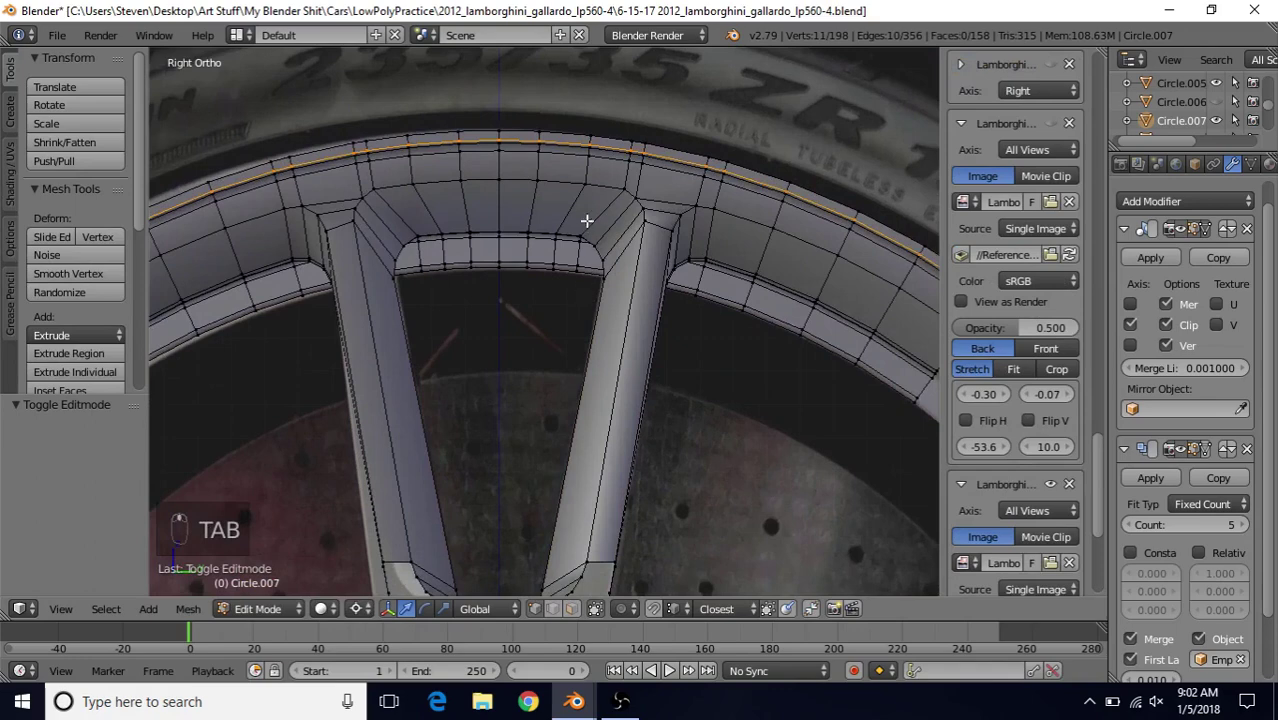
key(ctrl+r)
click(562, 210)
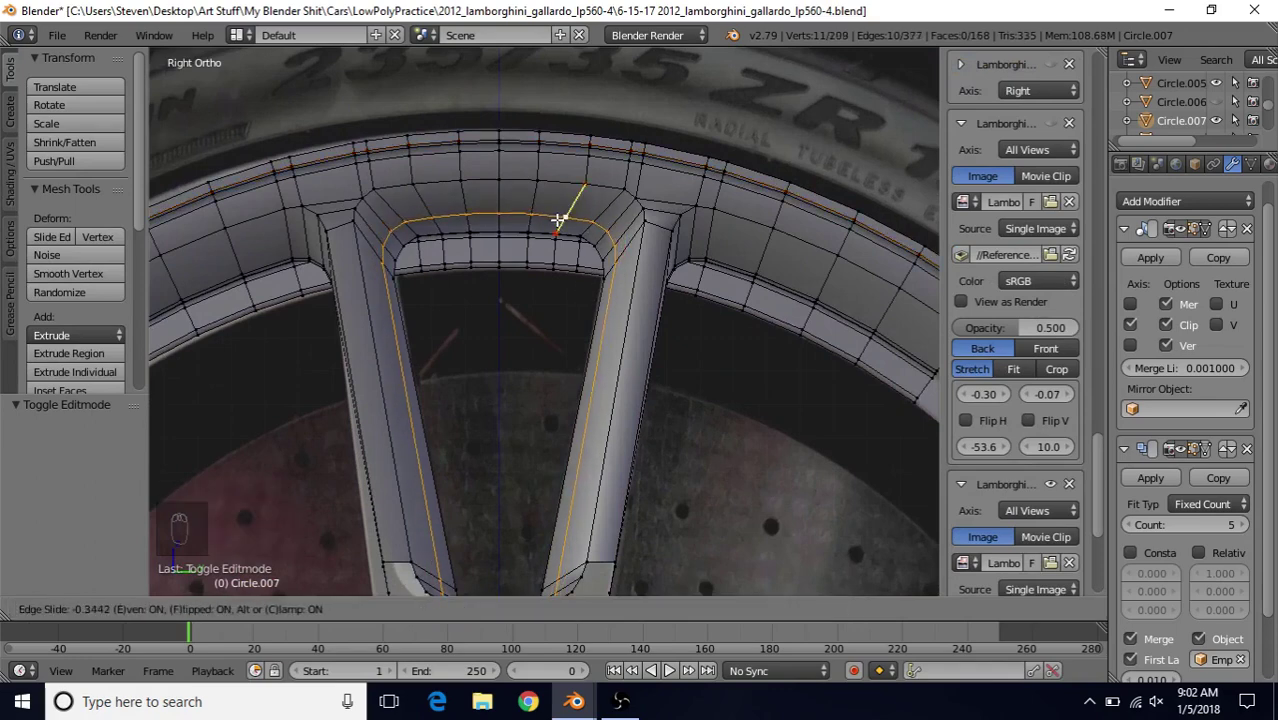
key(f)
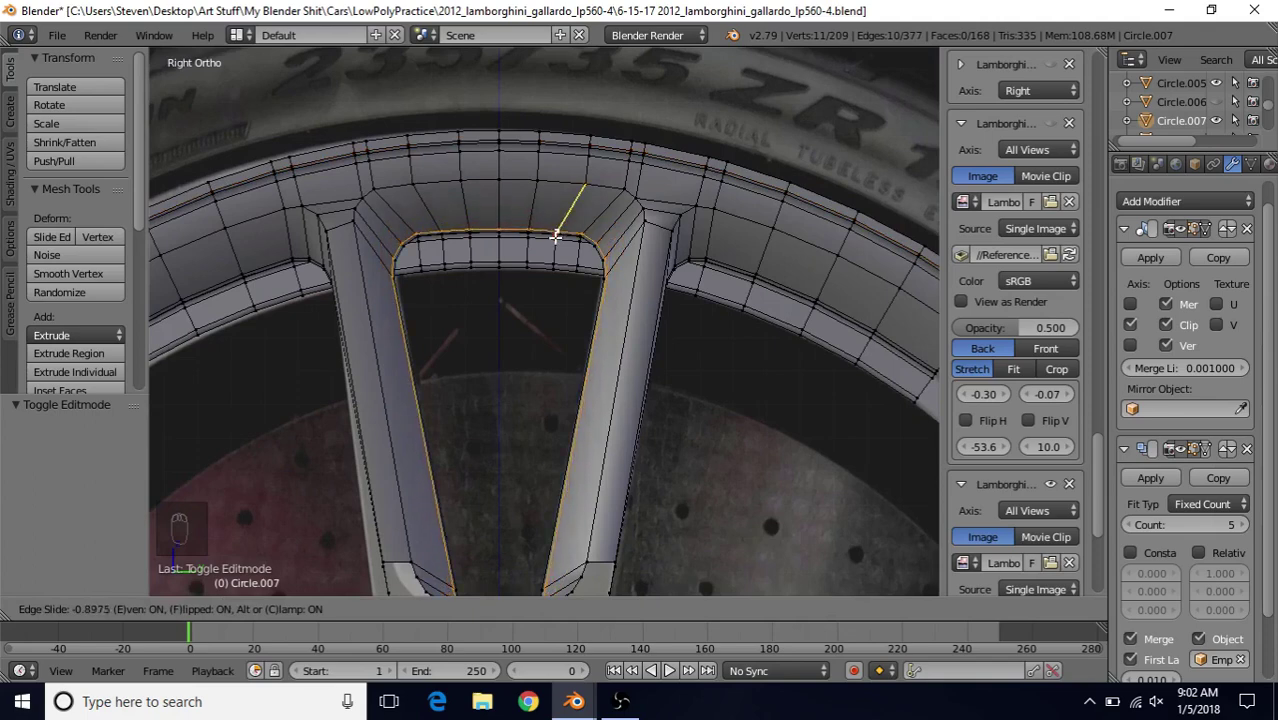
click(555, 235)
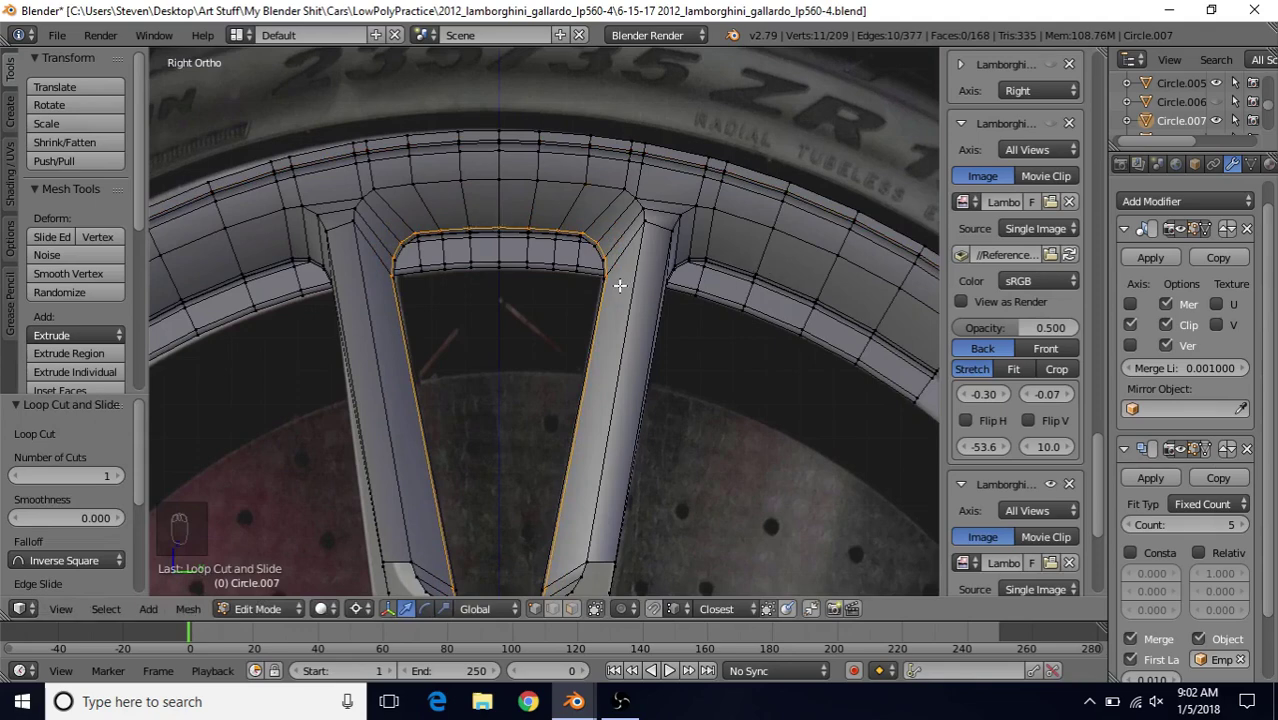
scroll(492, 300, up, 2)
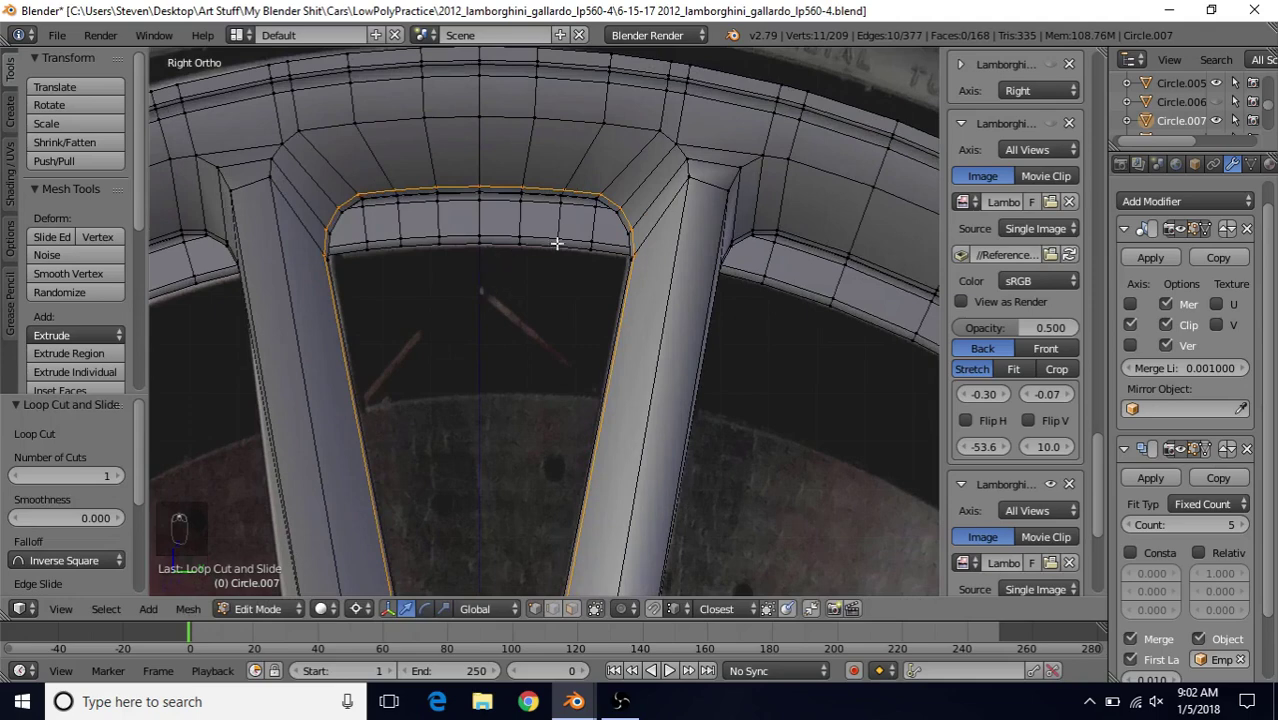
- Edge-slide the loop around the central spoke opening by a factor of about -0.858 with Even and Flipped on
key(q)
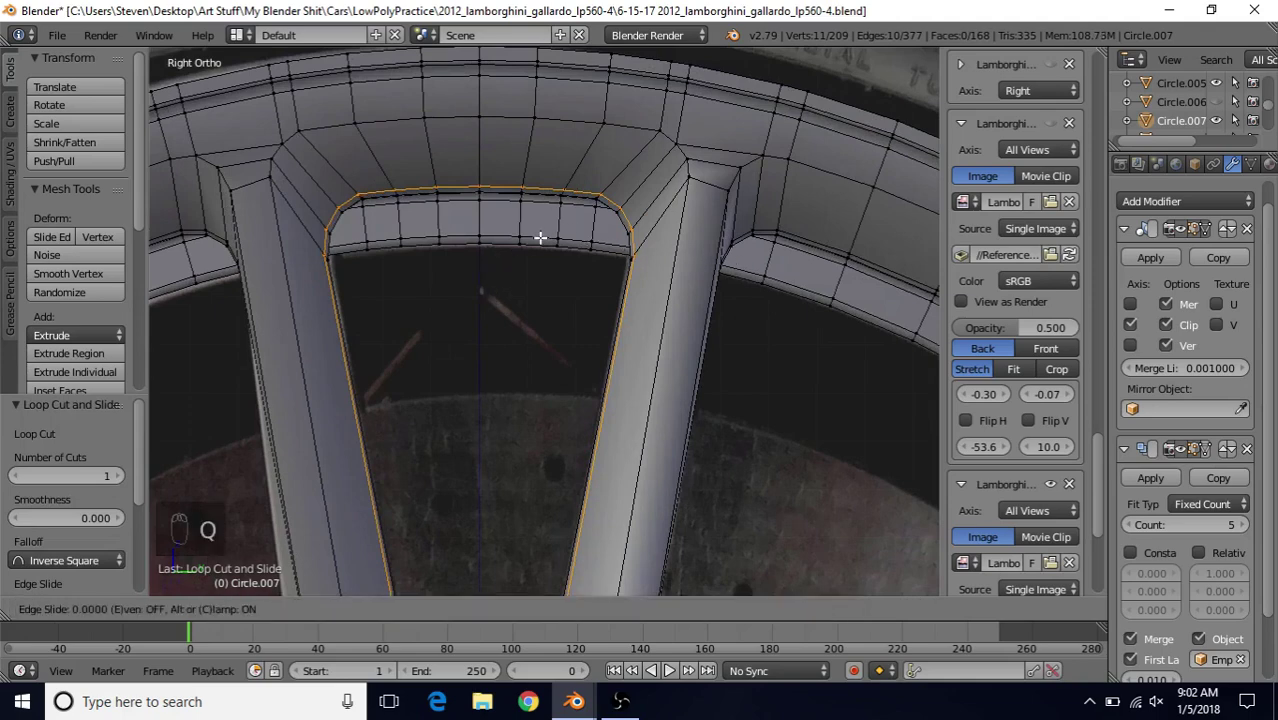
key(e)
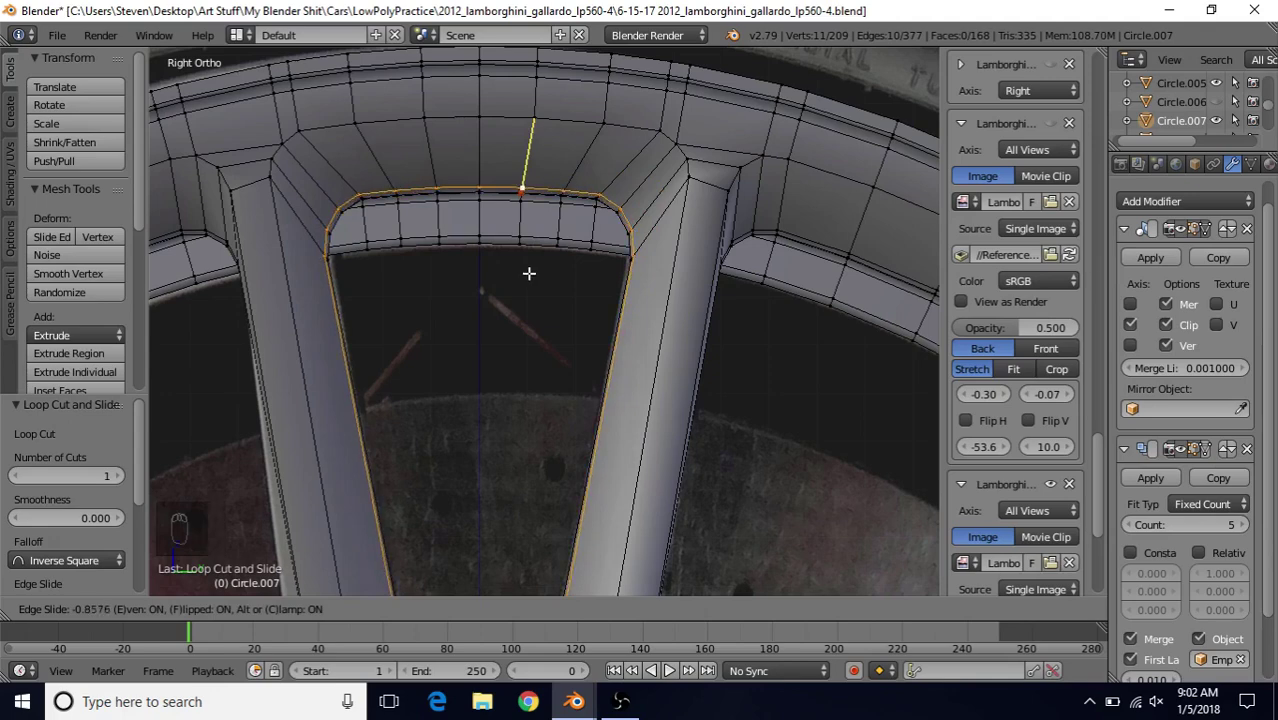
click(529, 273)
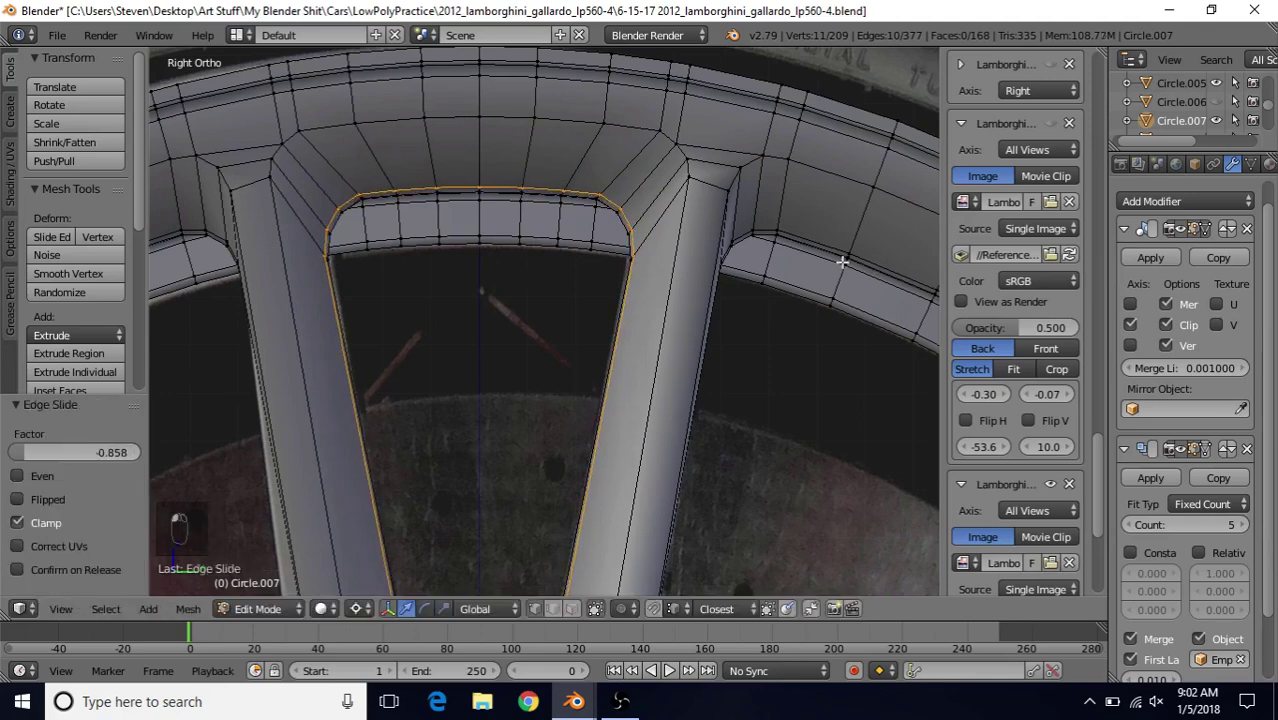
- Knife-cut from the supporting loop's vertex near the spoke's lower curve down to the vertex at the spoke tip
scroll(543, 381, down, 1)
middle_drag(543, 378, 591, 302)
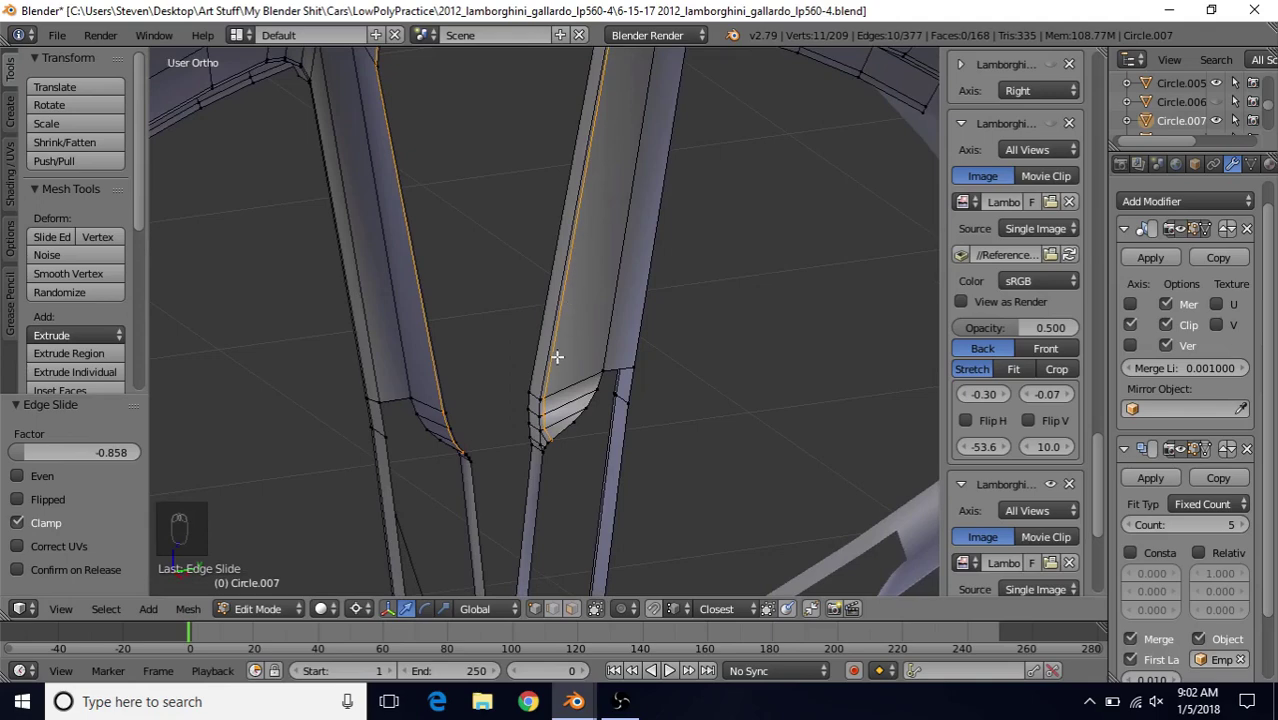
scroll(554, 432, up, 4)
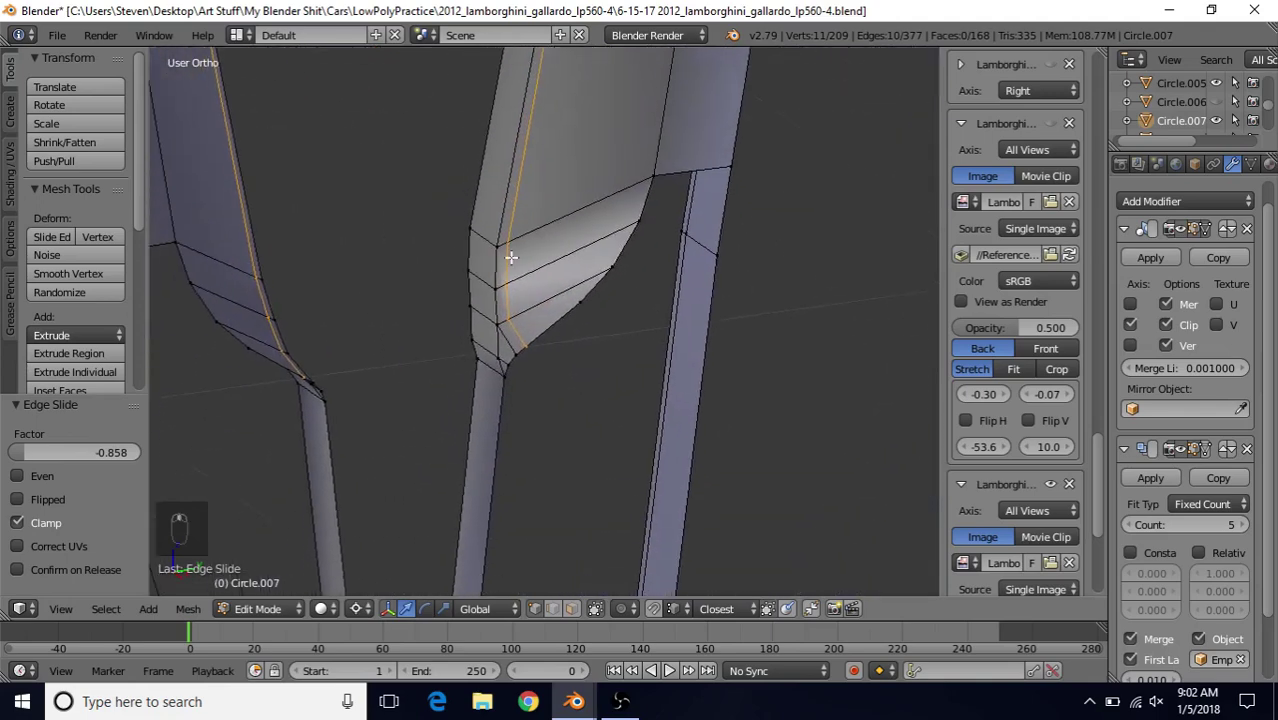
right_click(505, 370)
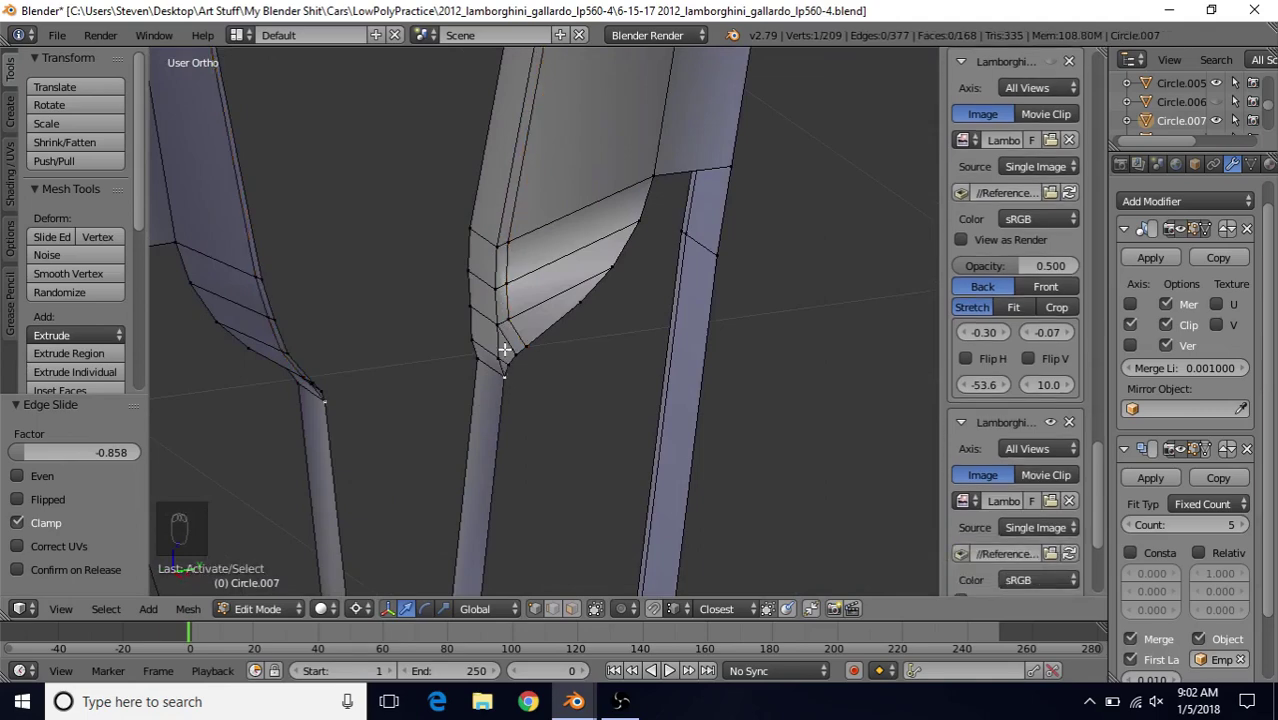
shift+middle_drag(548, 303, 569, 317)
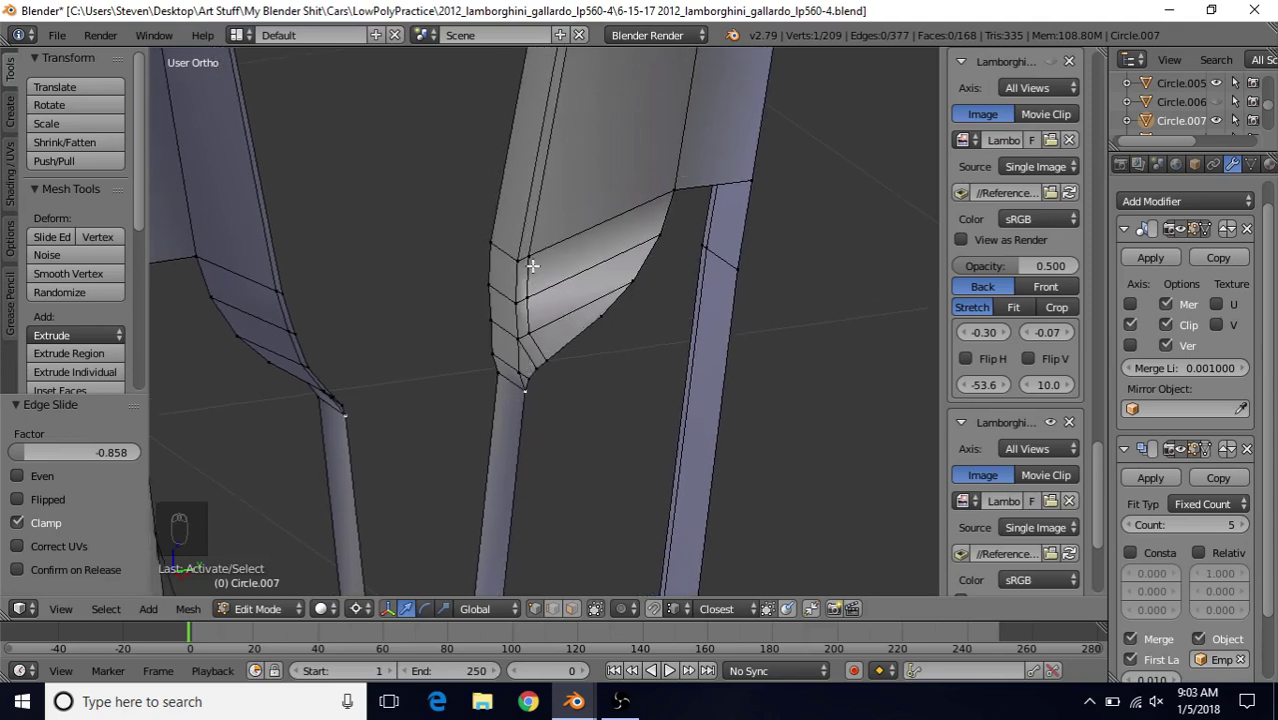
middle_drag(528, 394, 539, 384)
key(k)
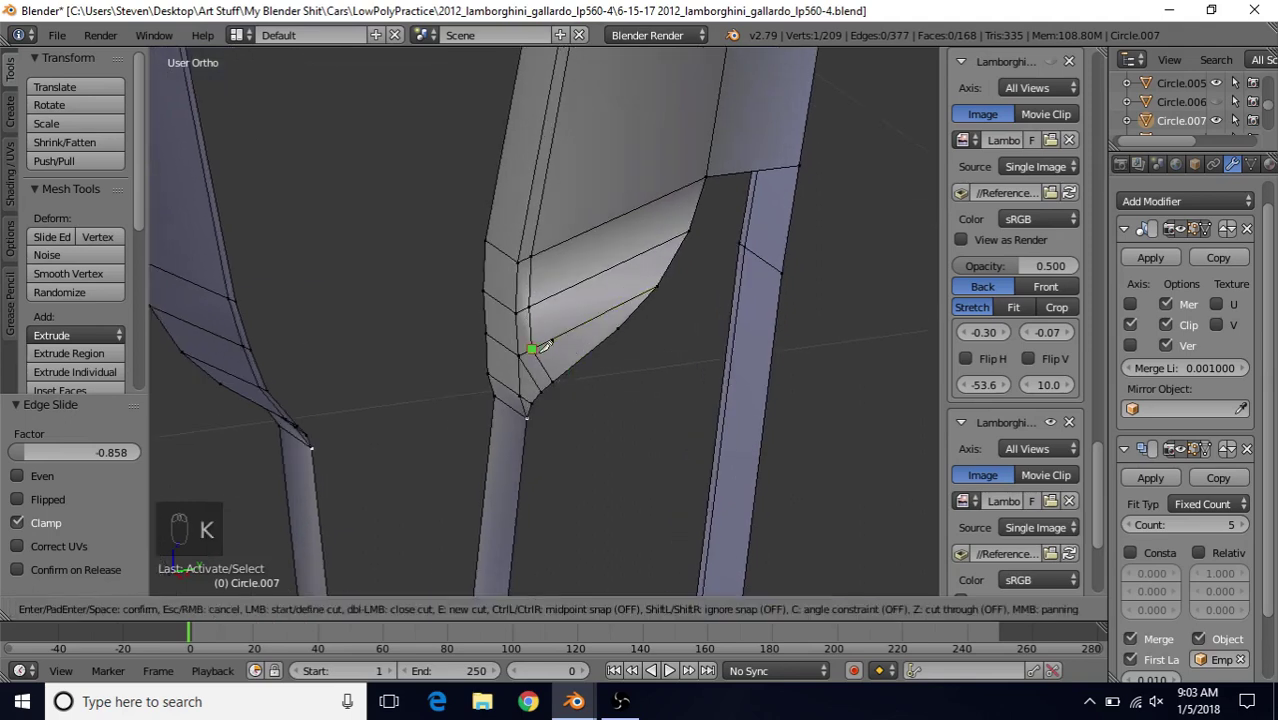
click(533, 349)
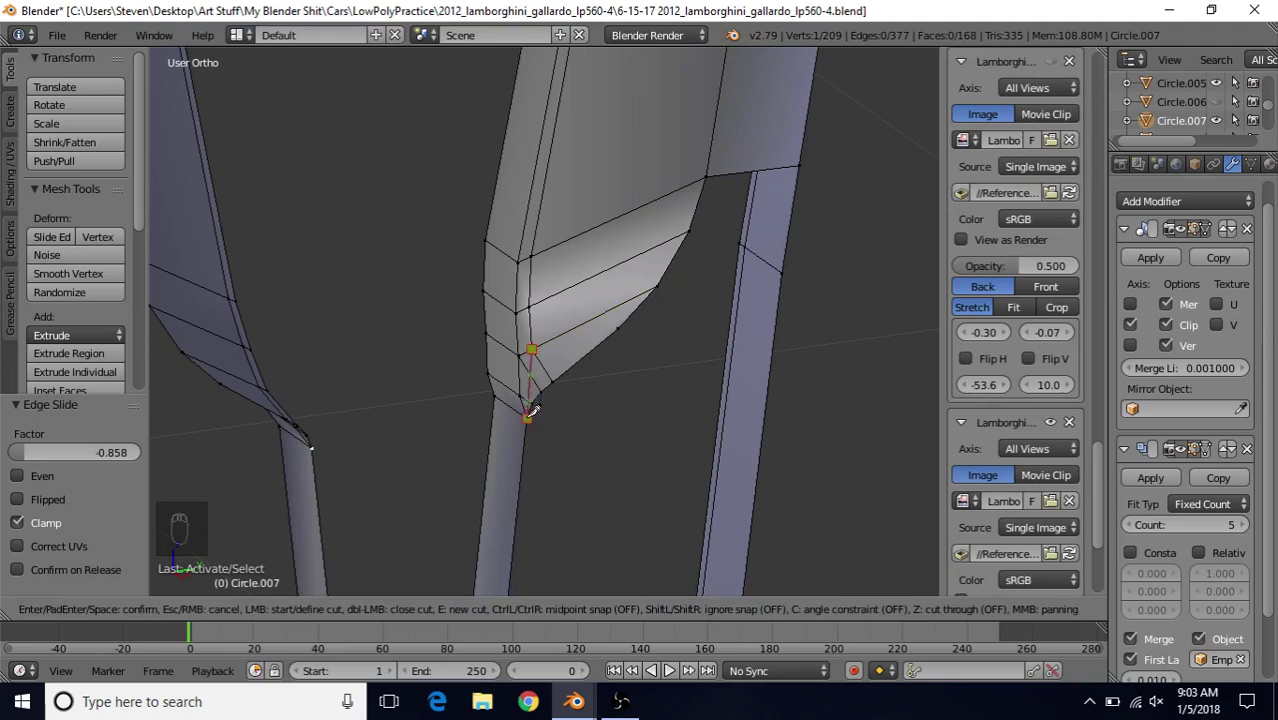
click(533, 409)
key(Return)
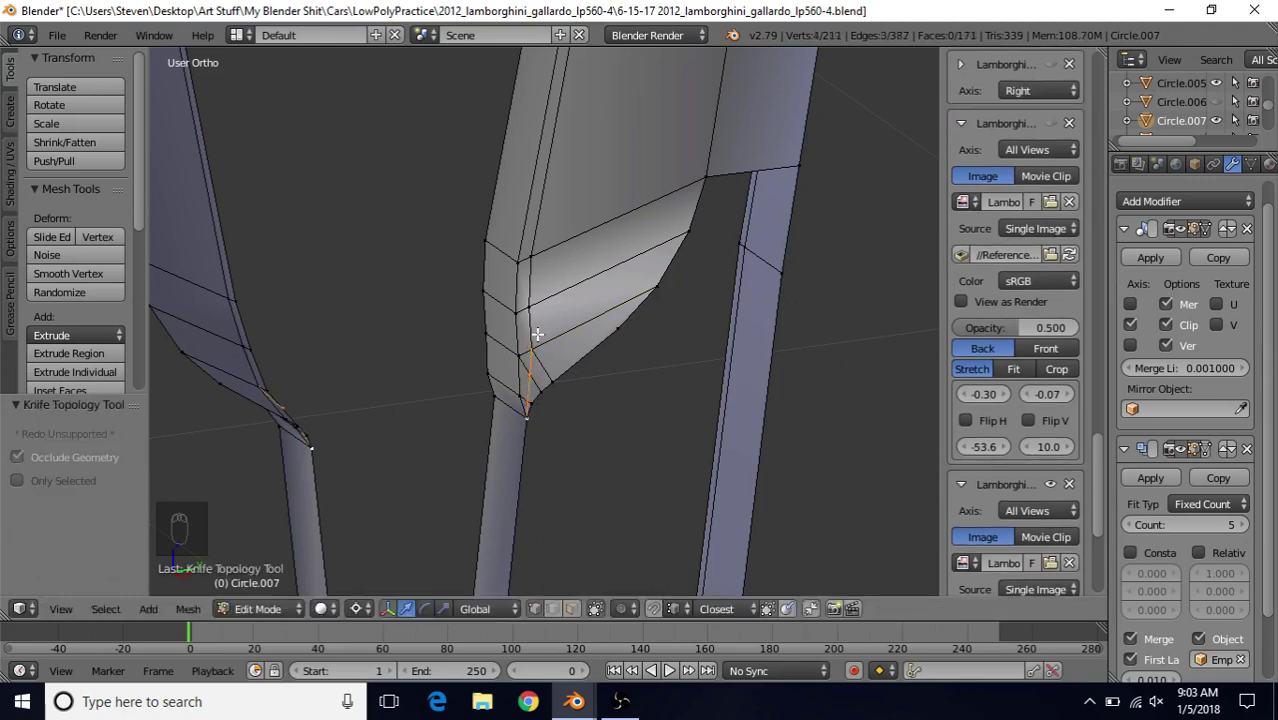
- Merge the extra vertex on the new spoke-tip cut into the loop vertex above it, using At Last
scroll(535, 340, up, 2)
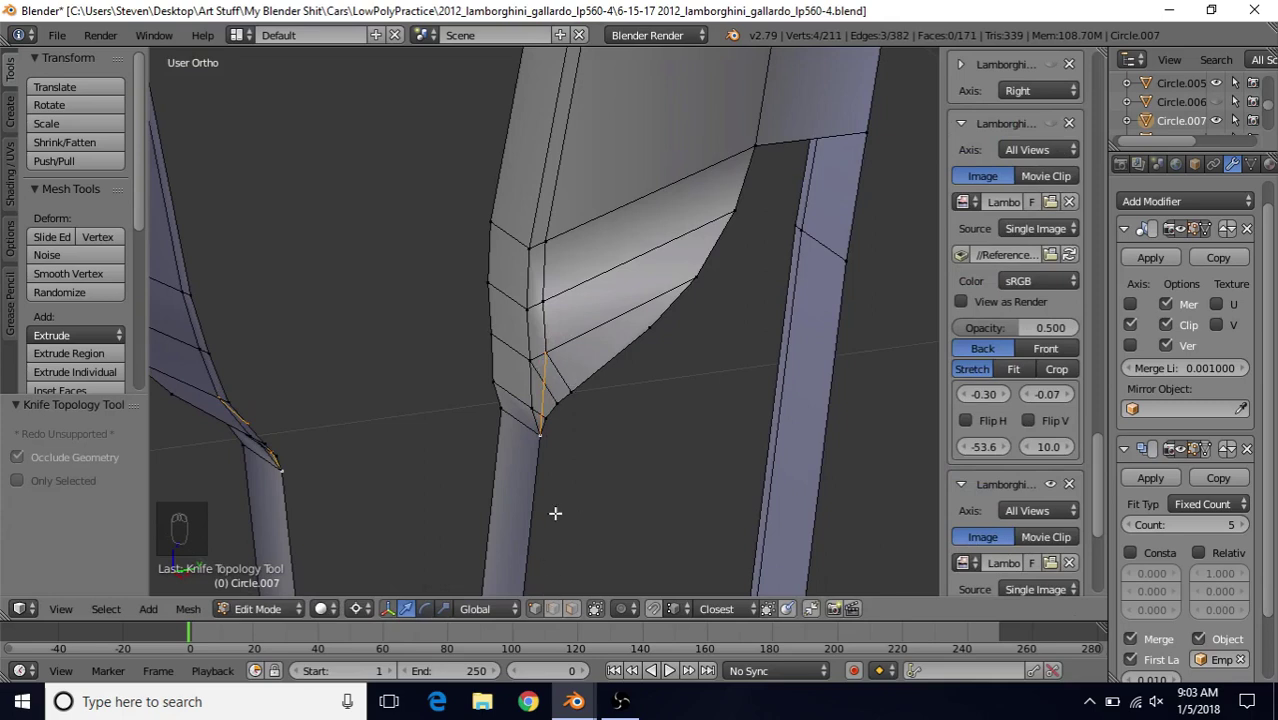
right_click(550, 380)
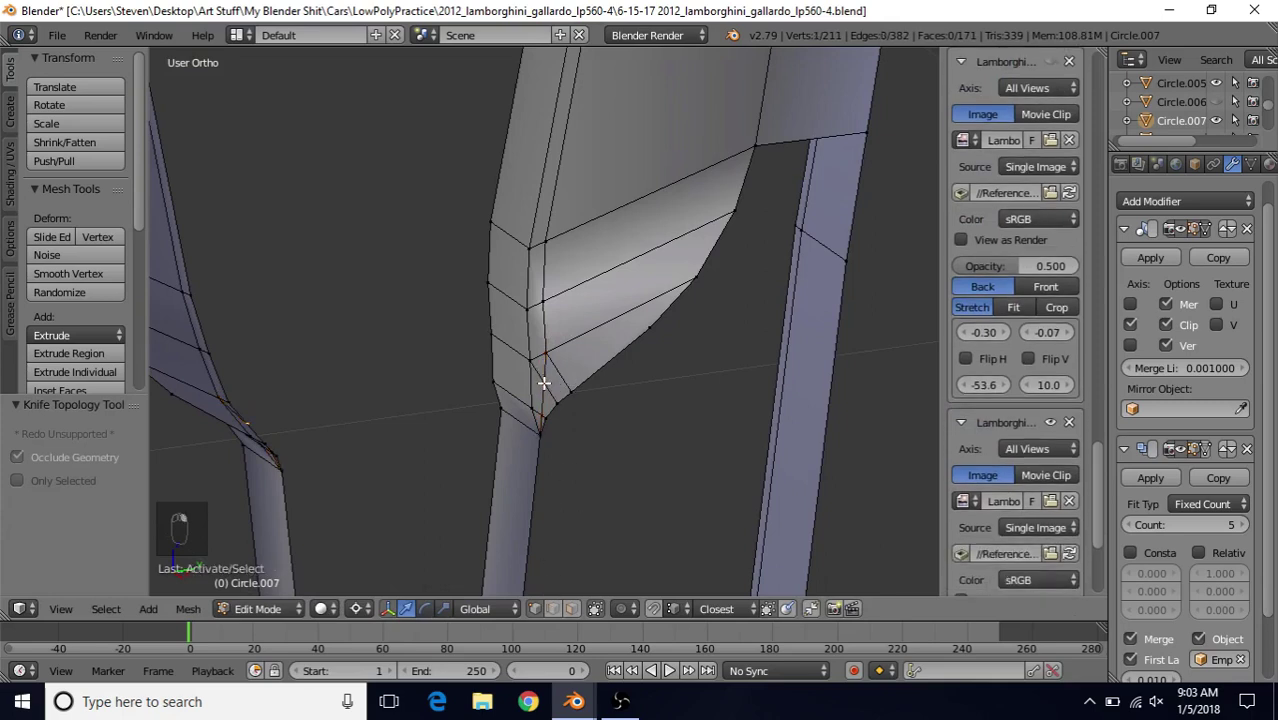
shift+right_click(547, 345)
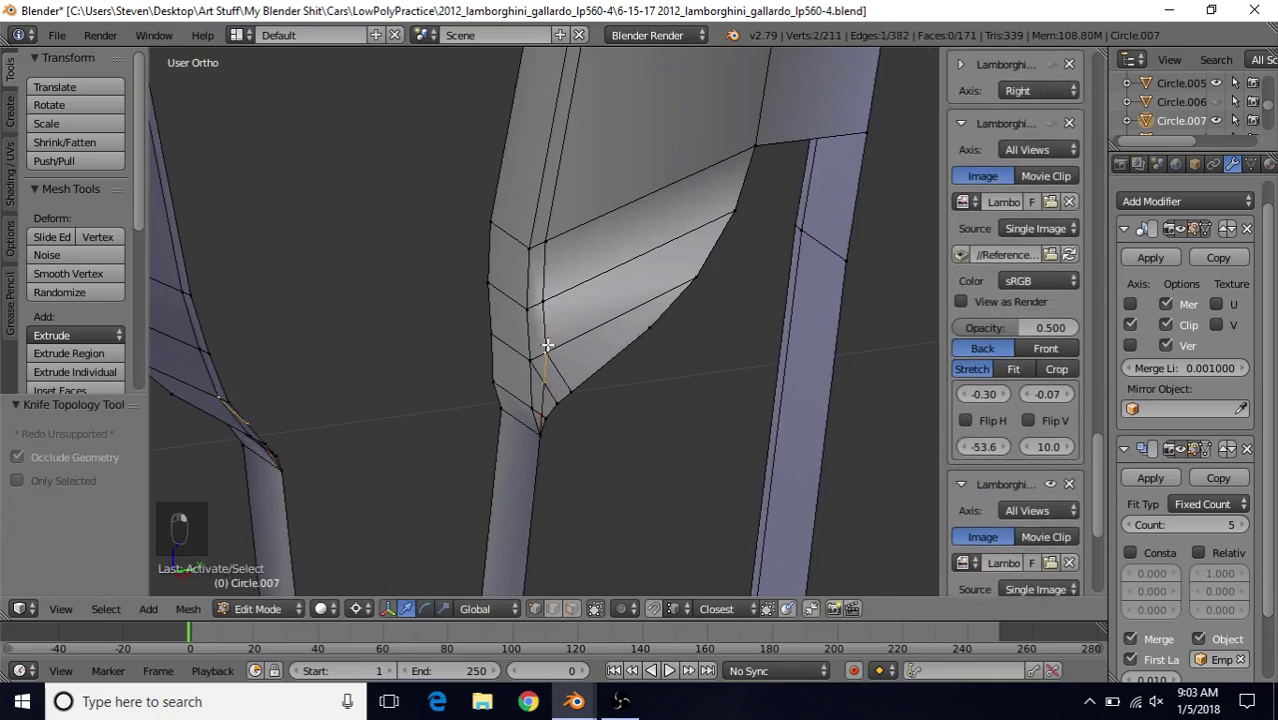
key(alt+m)
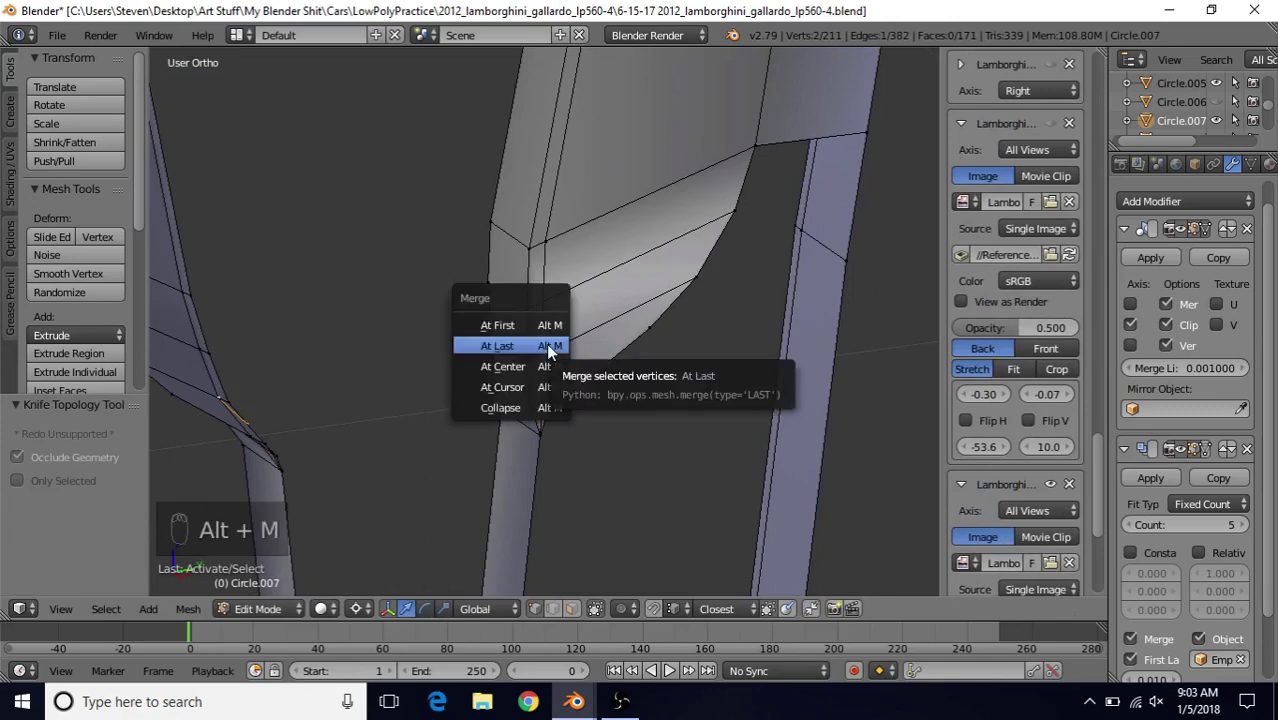
click(547, 345)
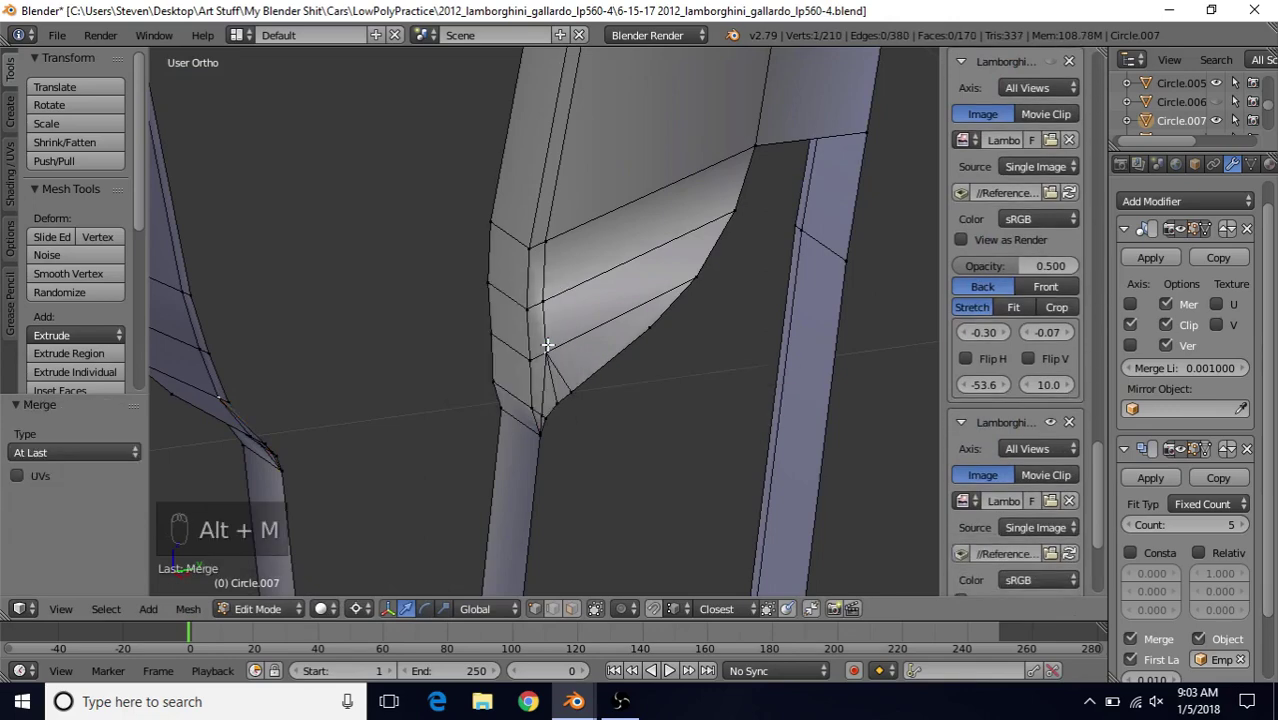
key(Tab)
key(Tab)
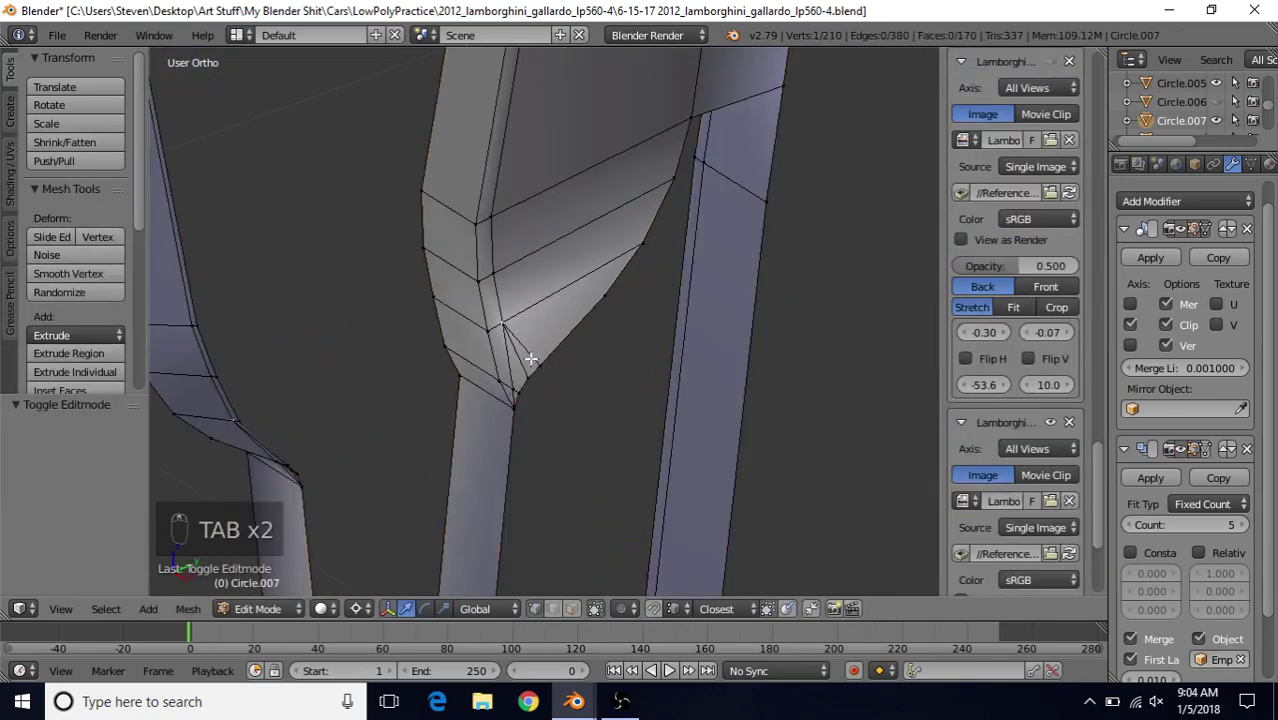
- Examine the whole rim's shading in Object Mode, and compare the mesh with the reference photo in the right view
key(Tab)
scroll(520, 407, down, 3)
middle_drag(522, 414, 385, 288)
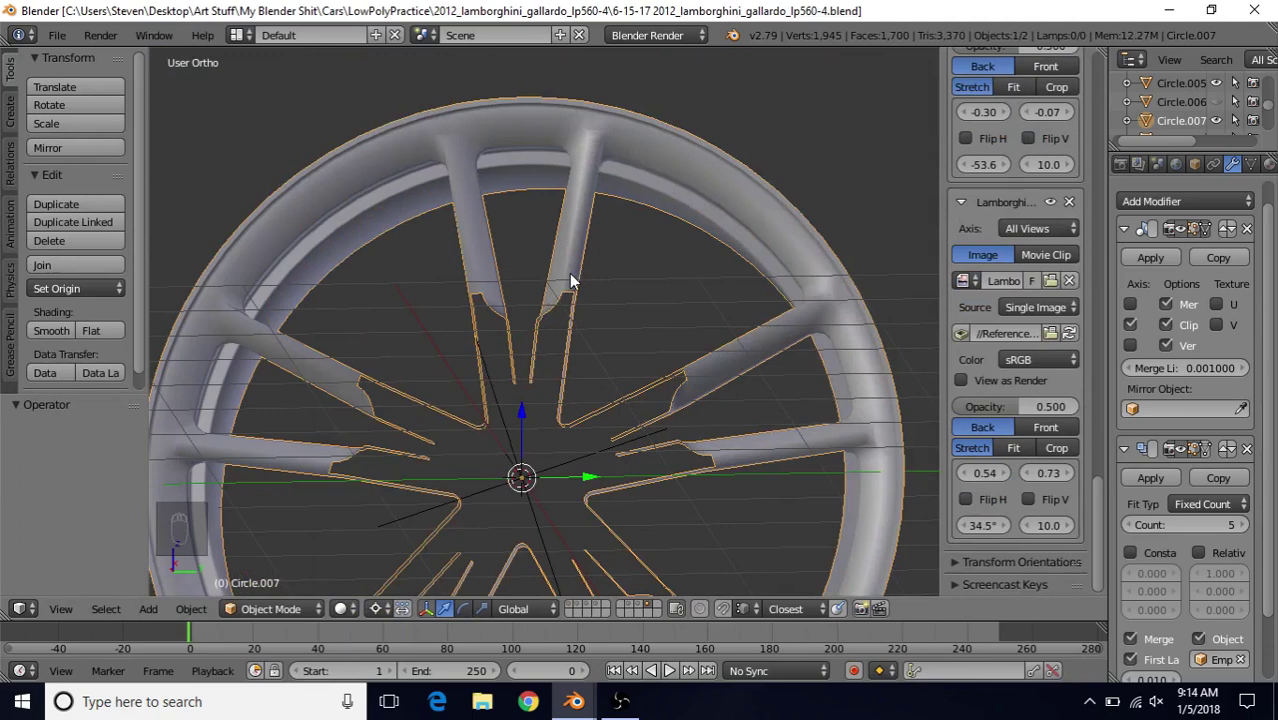
key(KP_3)
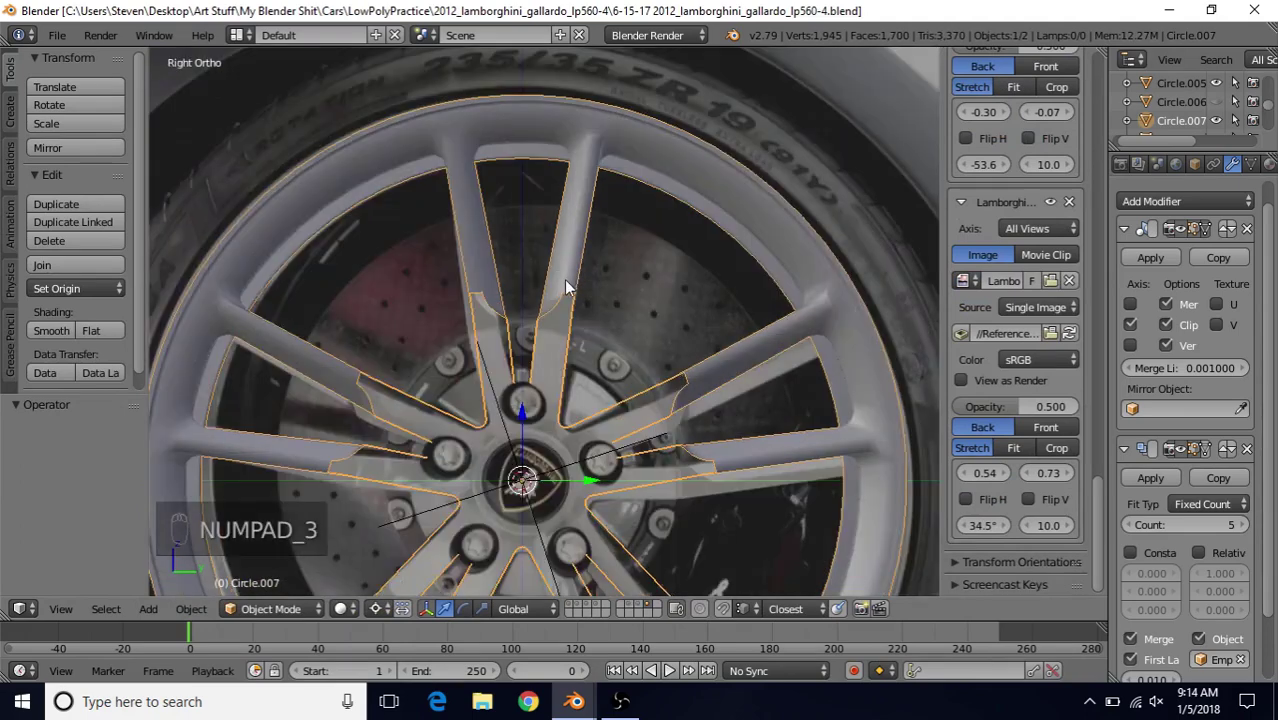
key(Tab)
scroll(540, 310, up, 2)
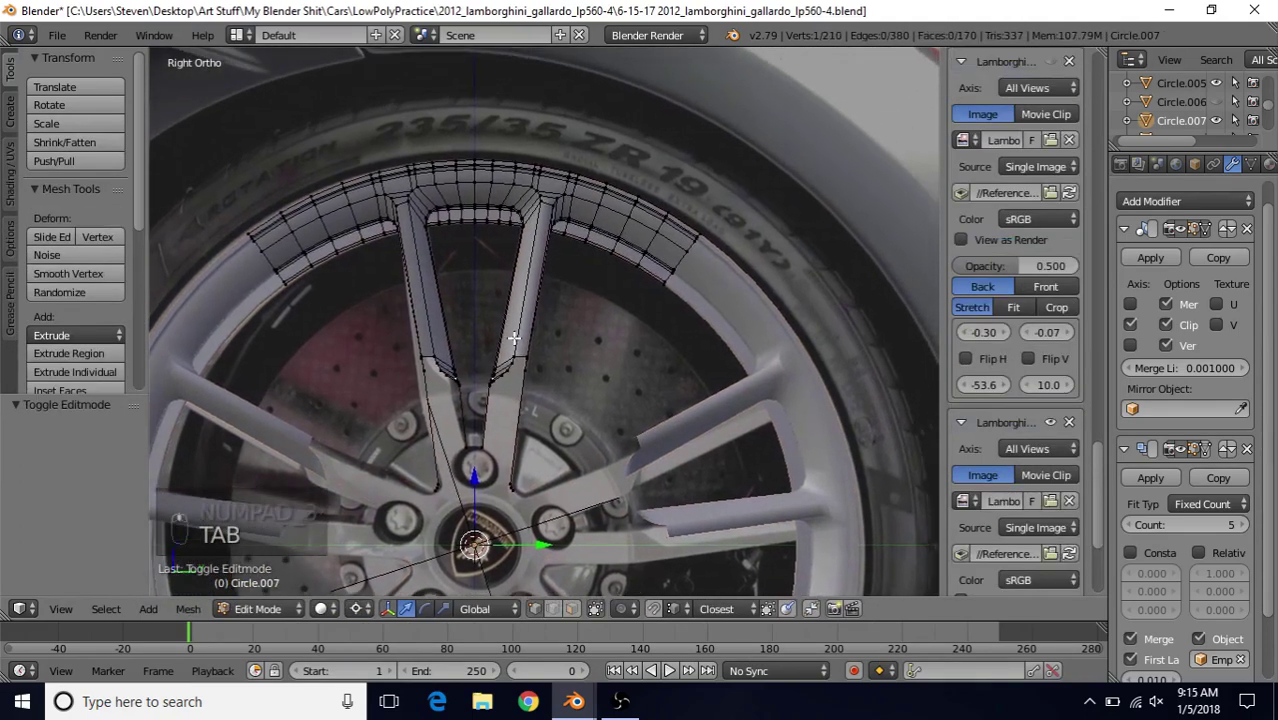
scroll(513, 340, up, 1)
scroll(573, 288, up, 2)
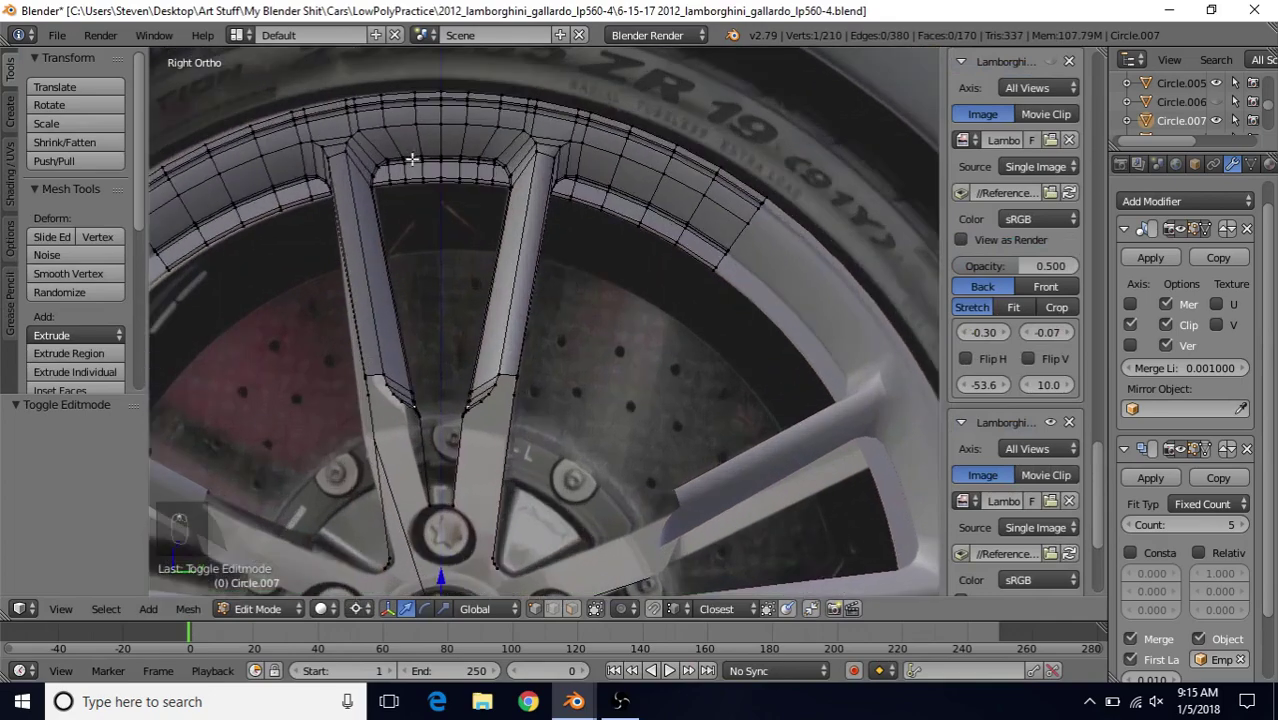
shift+middle_drag(515, 228, 567, 258)
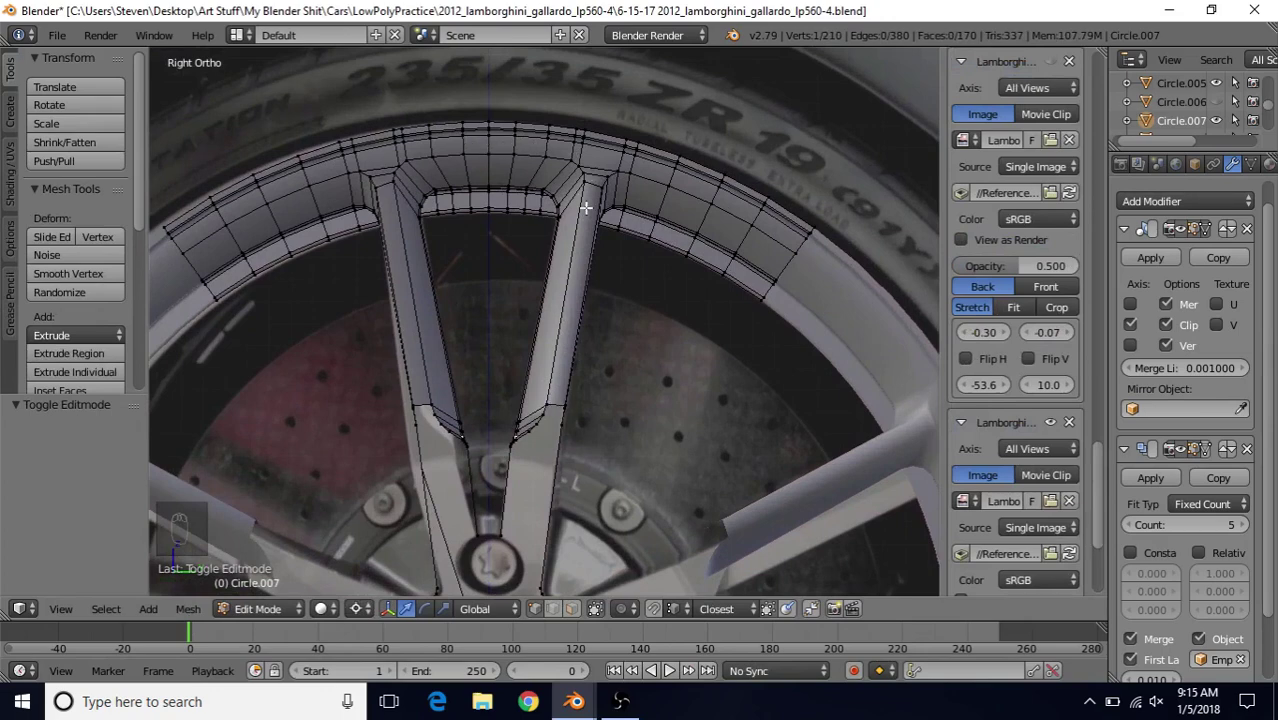
scroll(650, 292, up, 2)
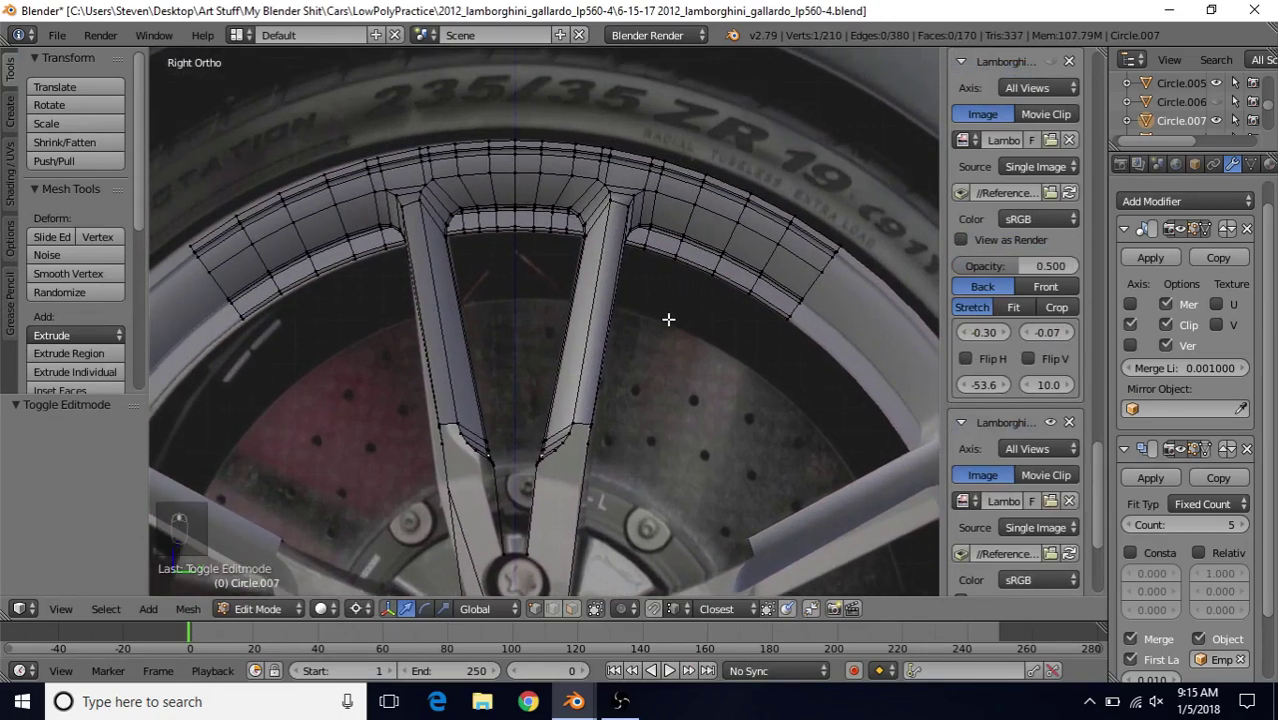
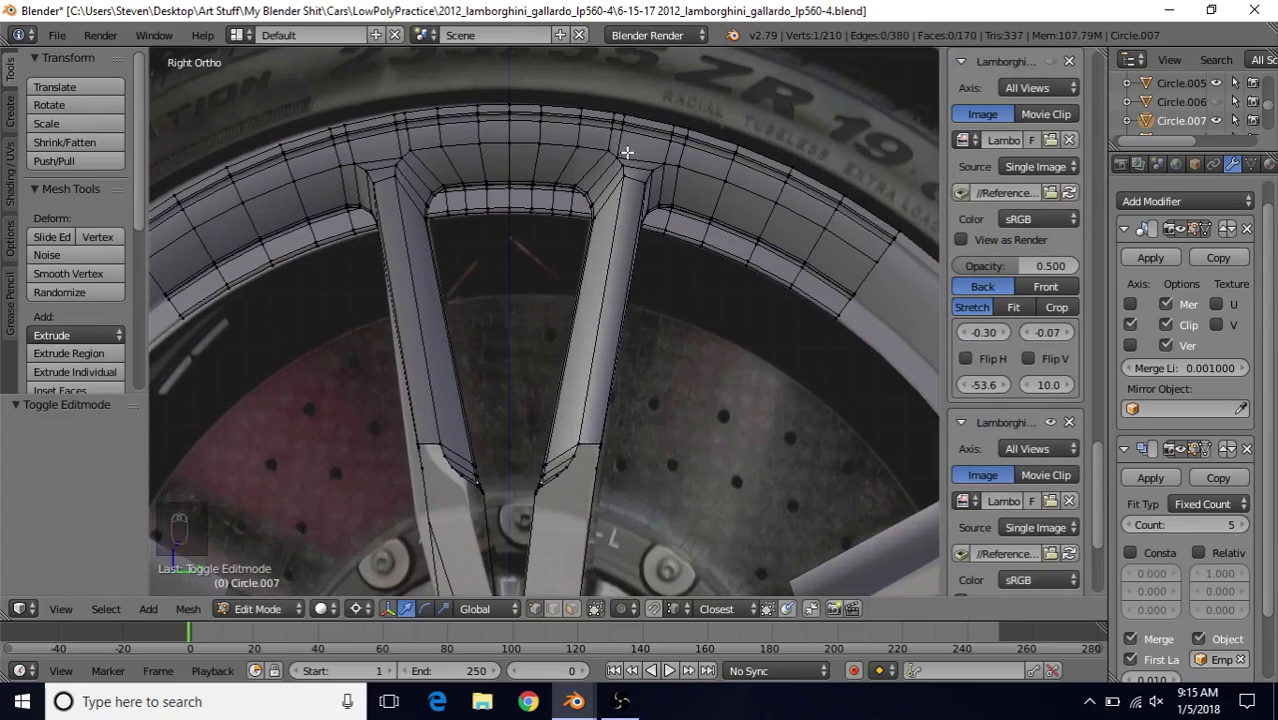
- Knife-cut an edge line from the spoke's lower end up its face, around the rim junction and across to the mirror centreline
key(ctrl+r)
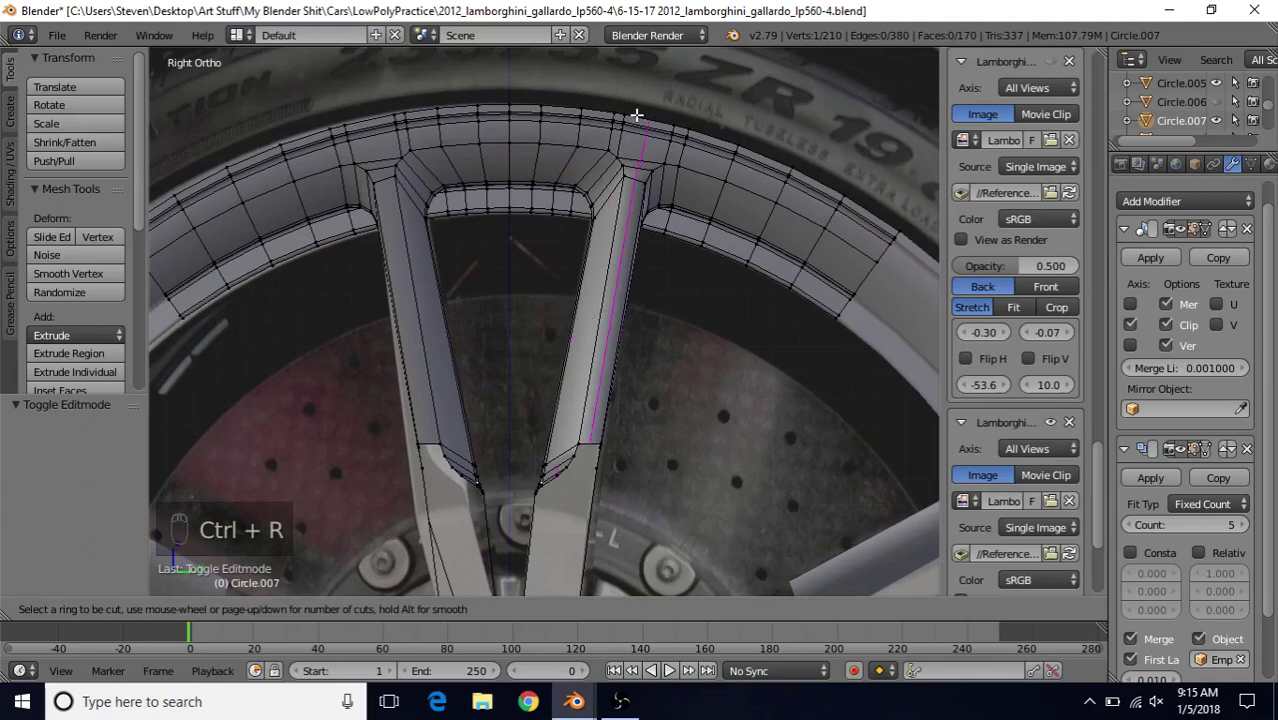
right_click(513, 140)
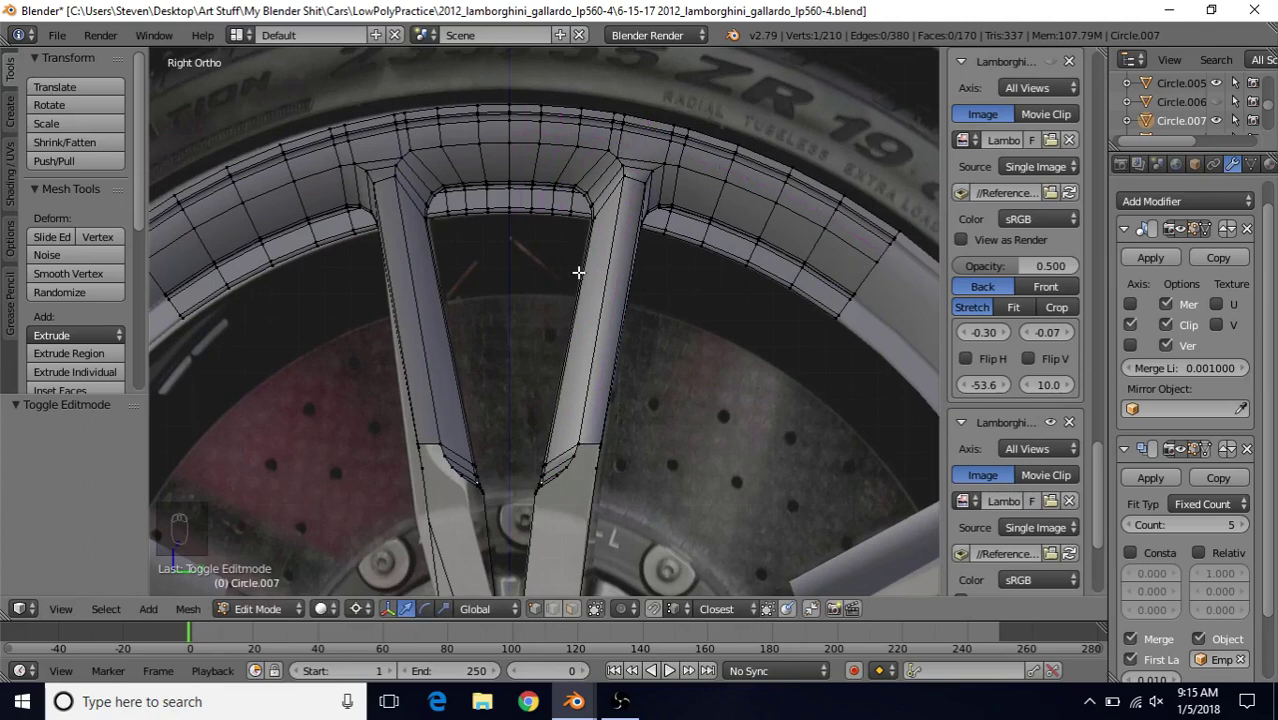
key(k)
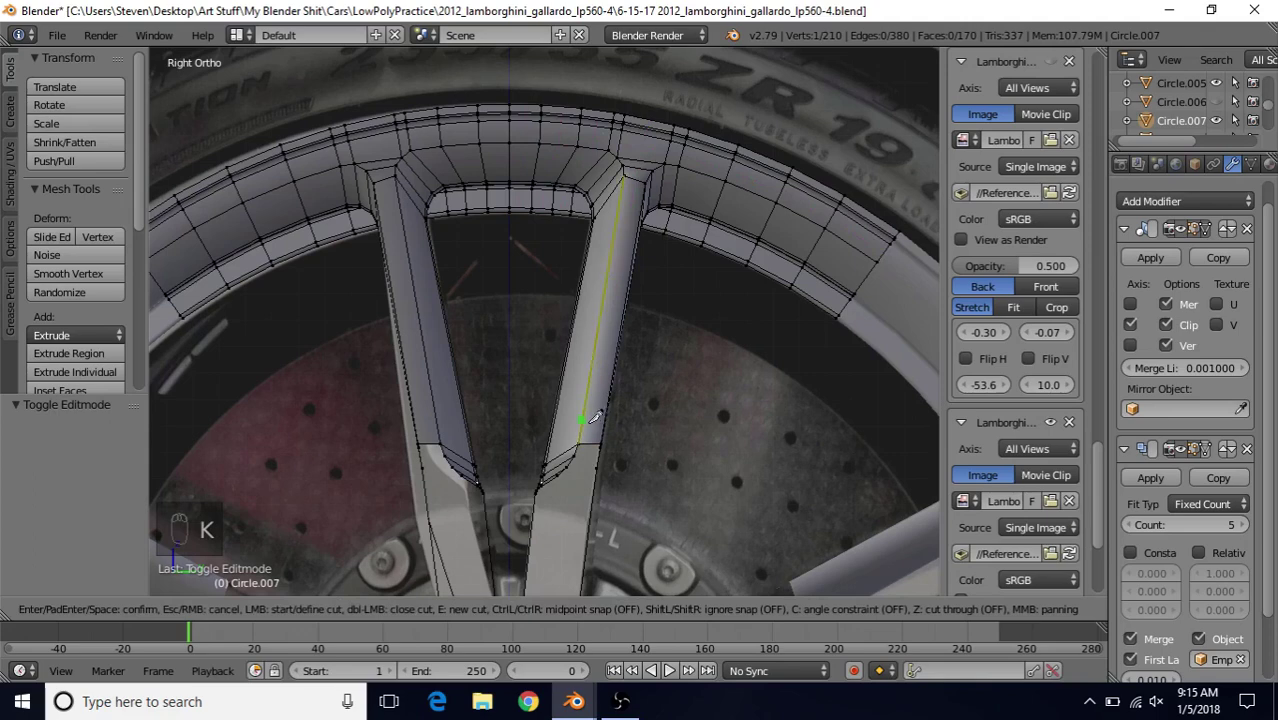
click(593, 436)
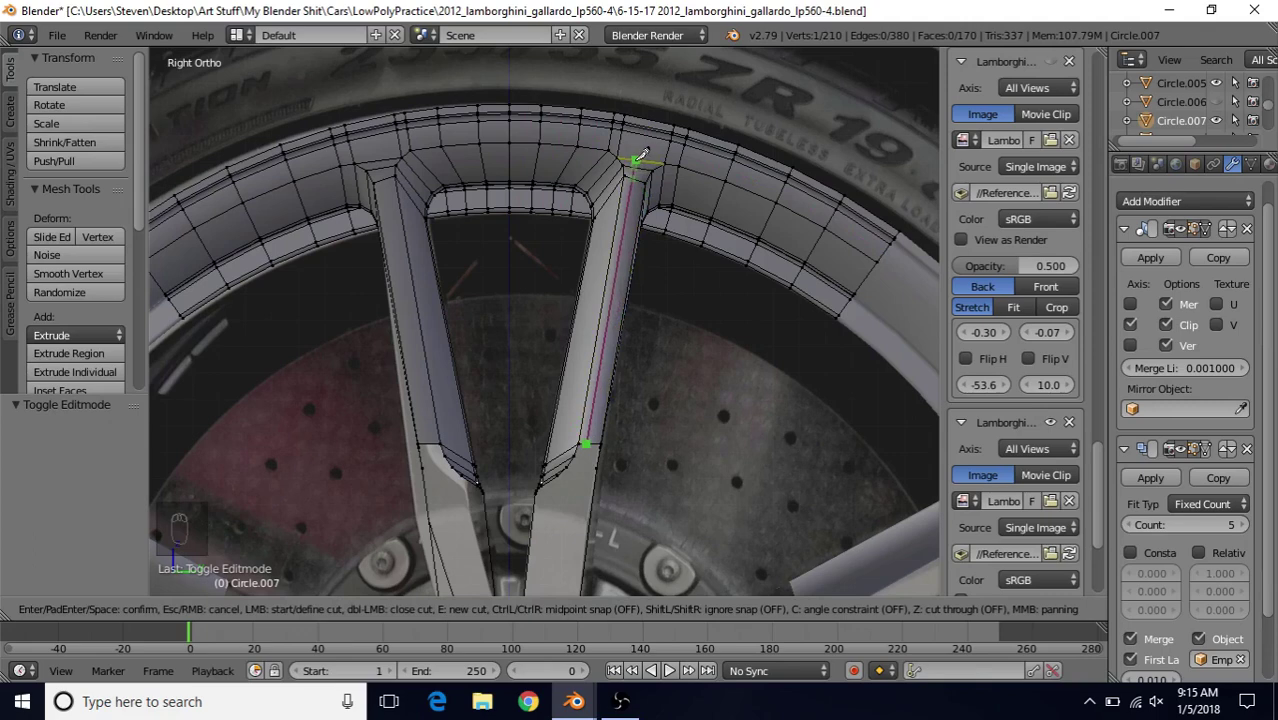
click(638, 158)
click(611, 139)
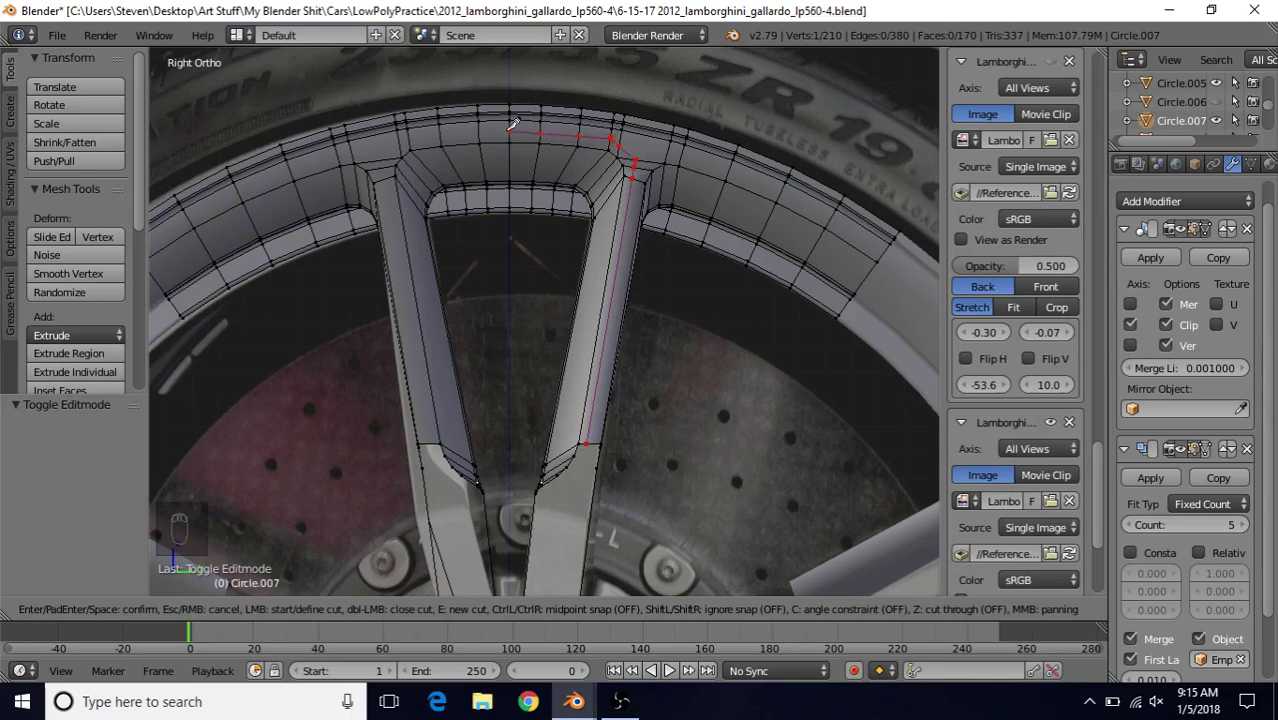
key(Return)
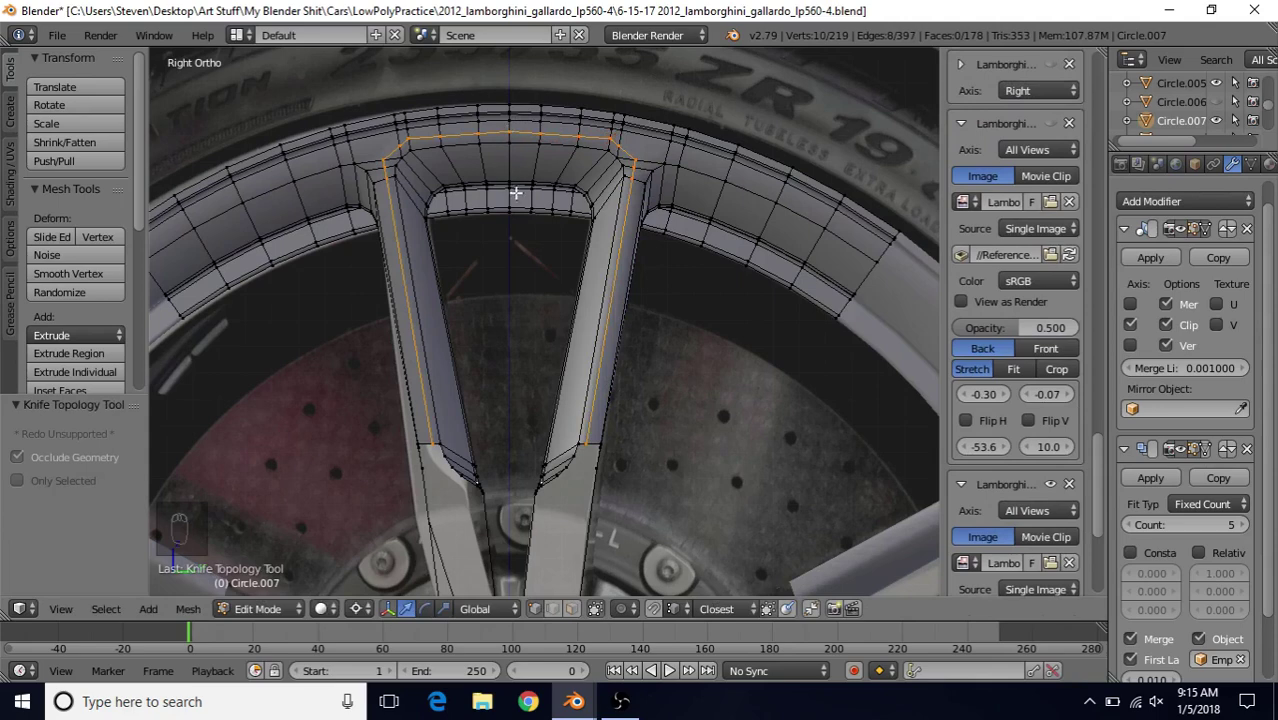
- Edge-slide the new knife-cut loop toward the central opening by a factor of -0.667 with Even and Flipped on
key(q)
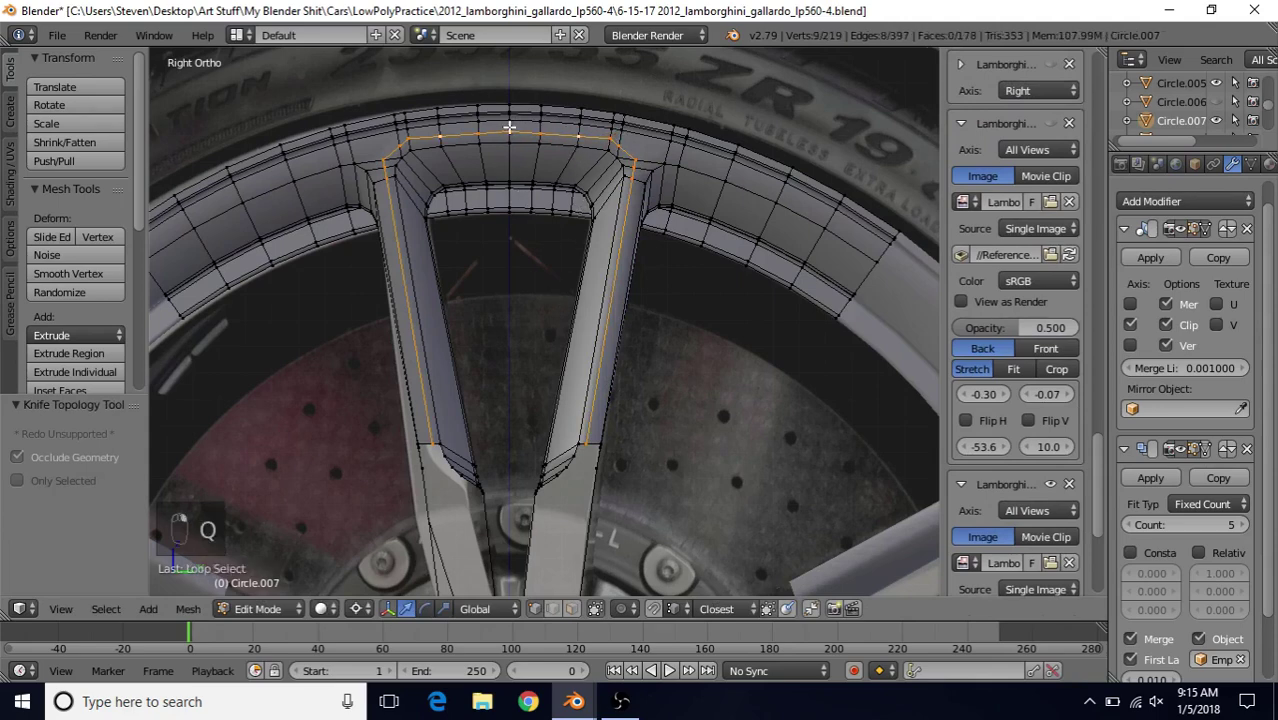
key(q)
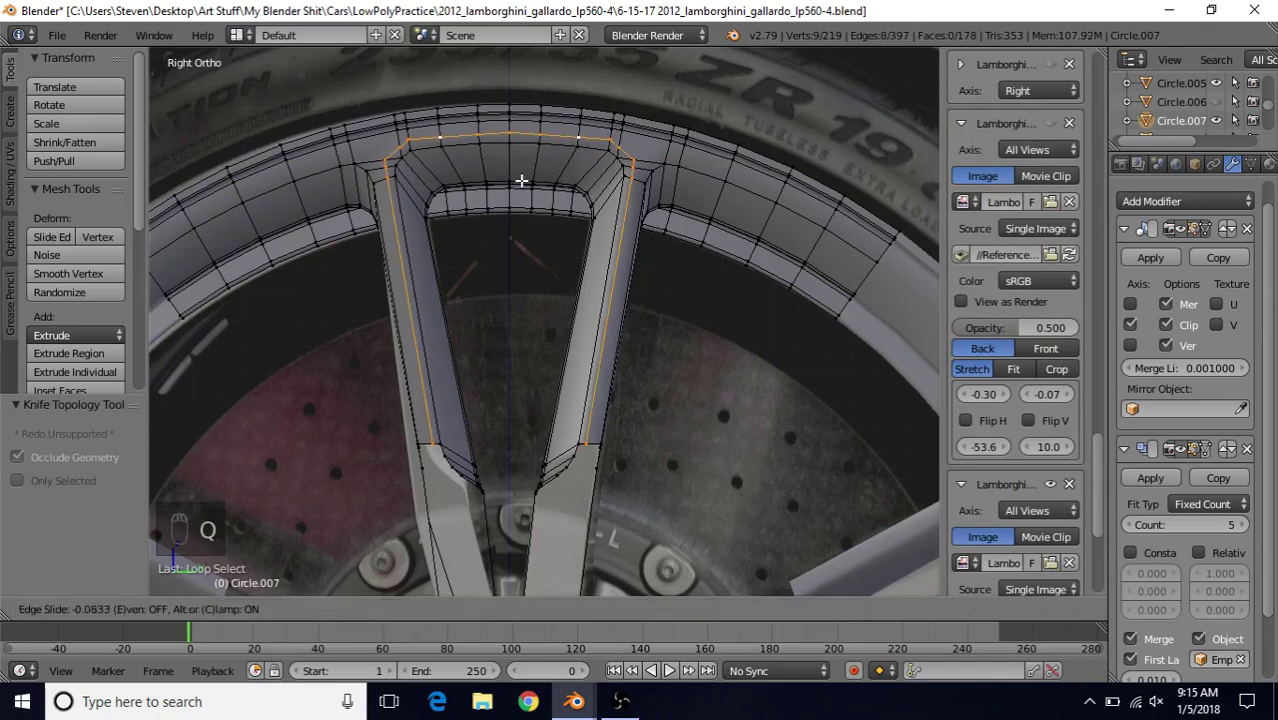
key(f)
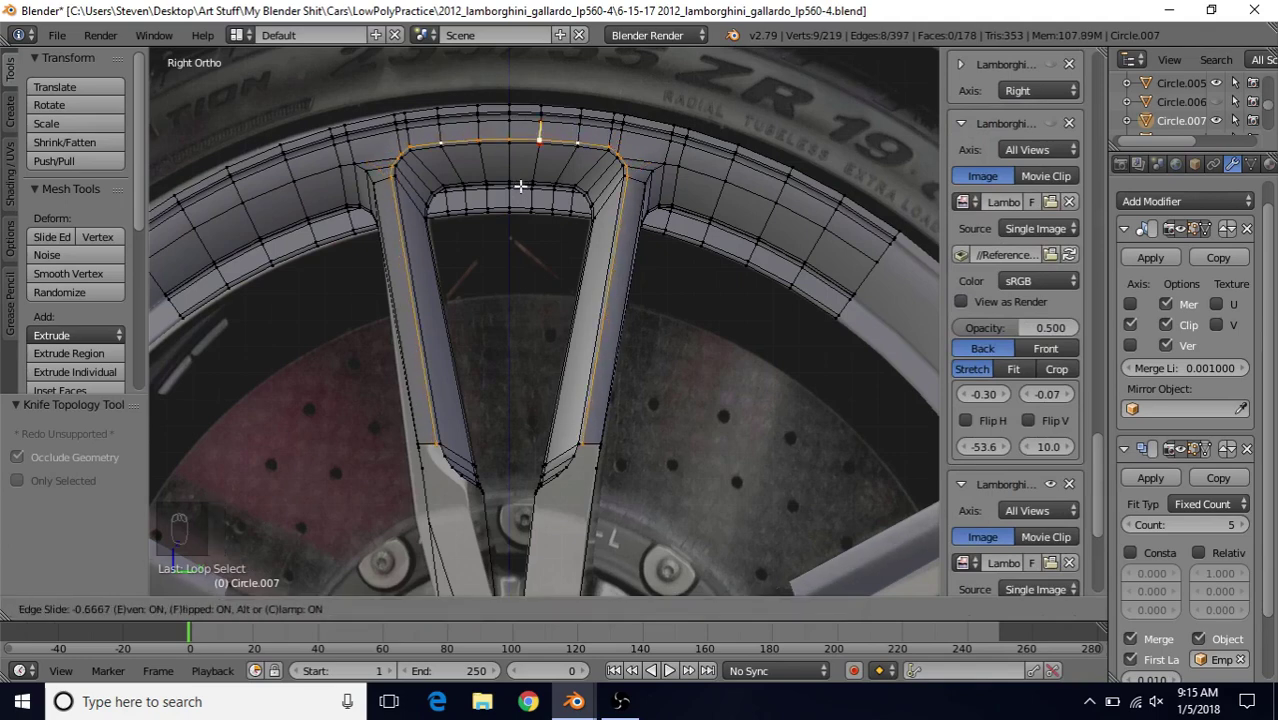
click(520, 186)
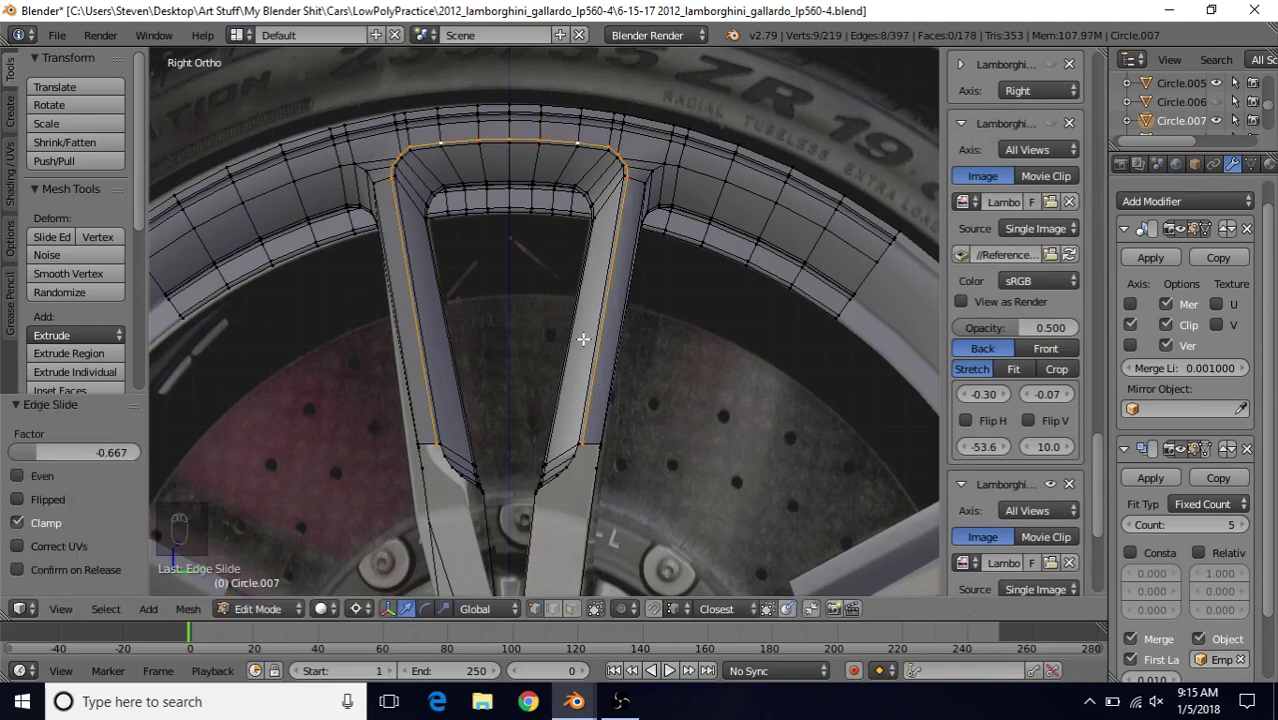
- Knife-cut an edge line from the spoke's lower end up beside its outer edge, around the rim junction and along the rim to the mesh border
shift+middle_drag(581, 338, 522, 340)
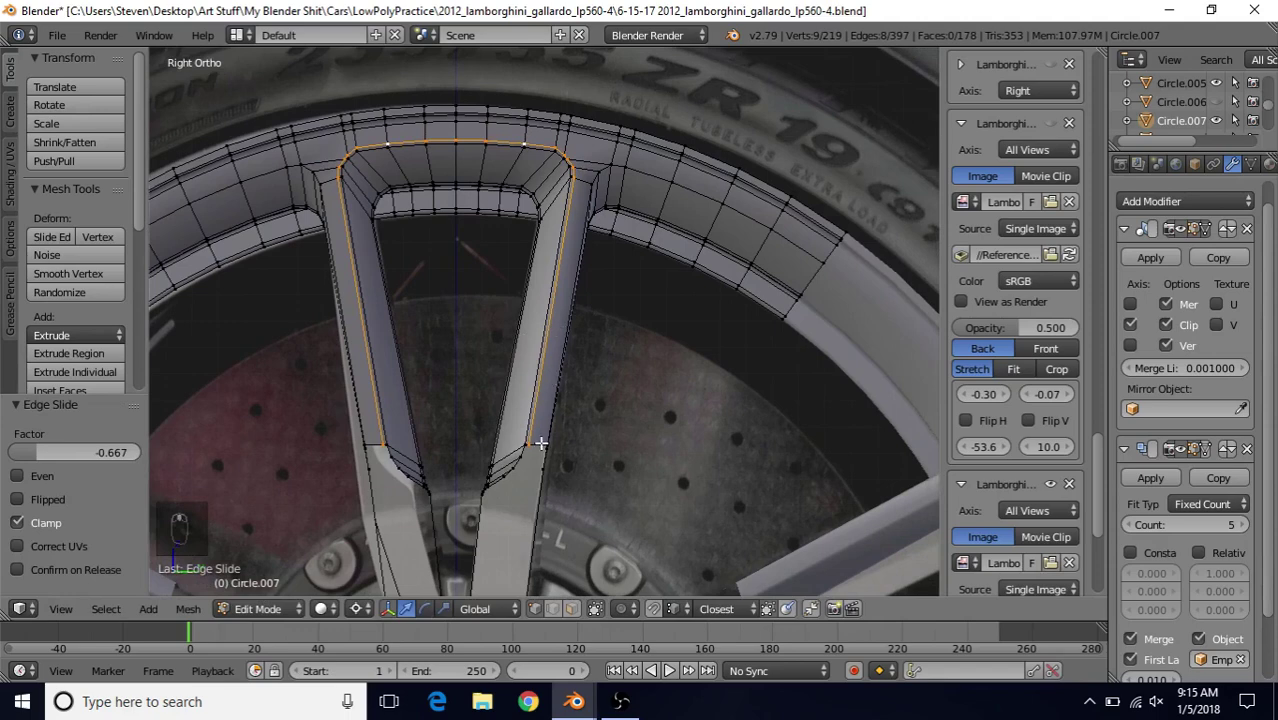
key(k)
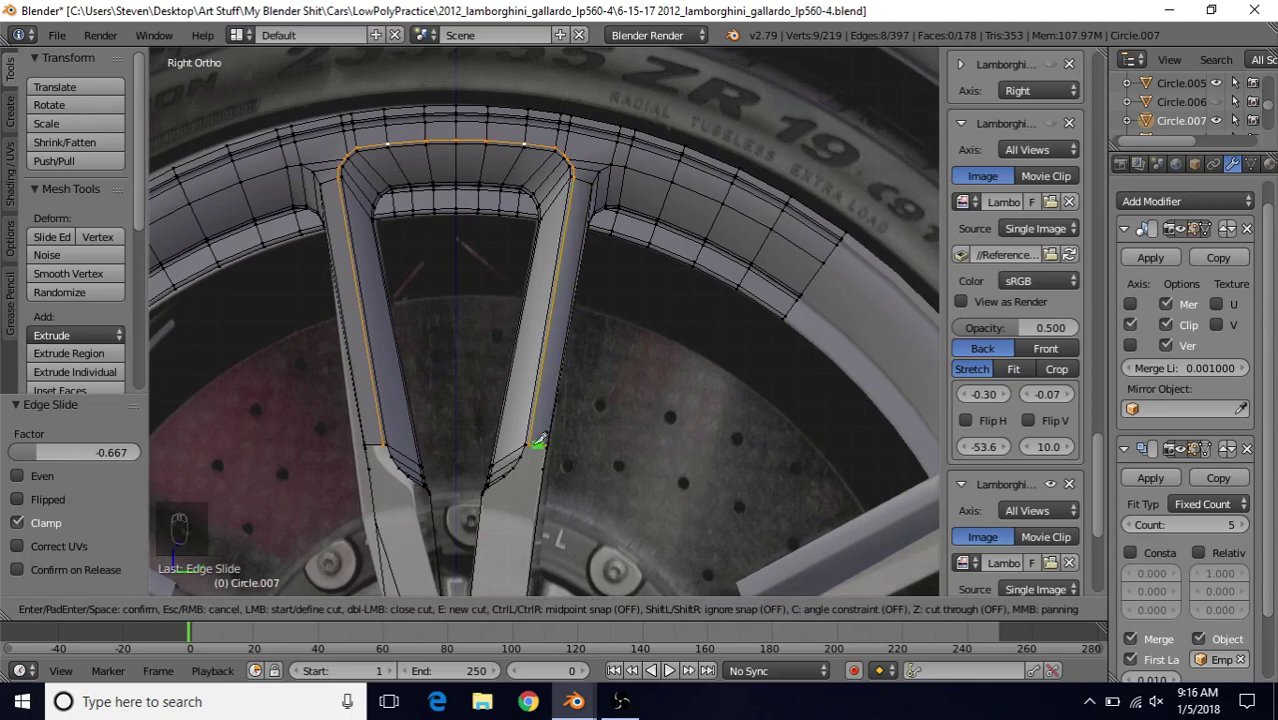
click(539, 444)
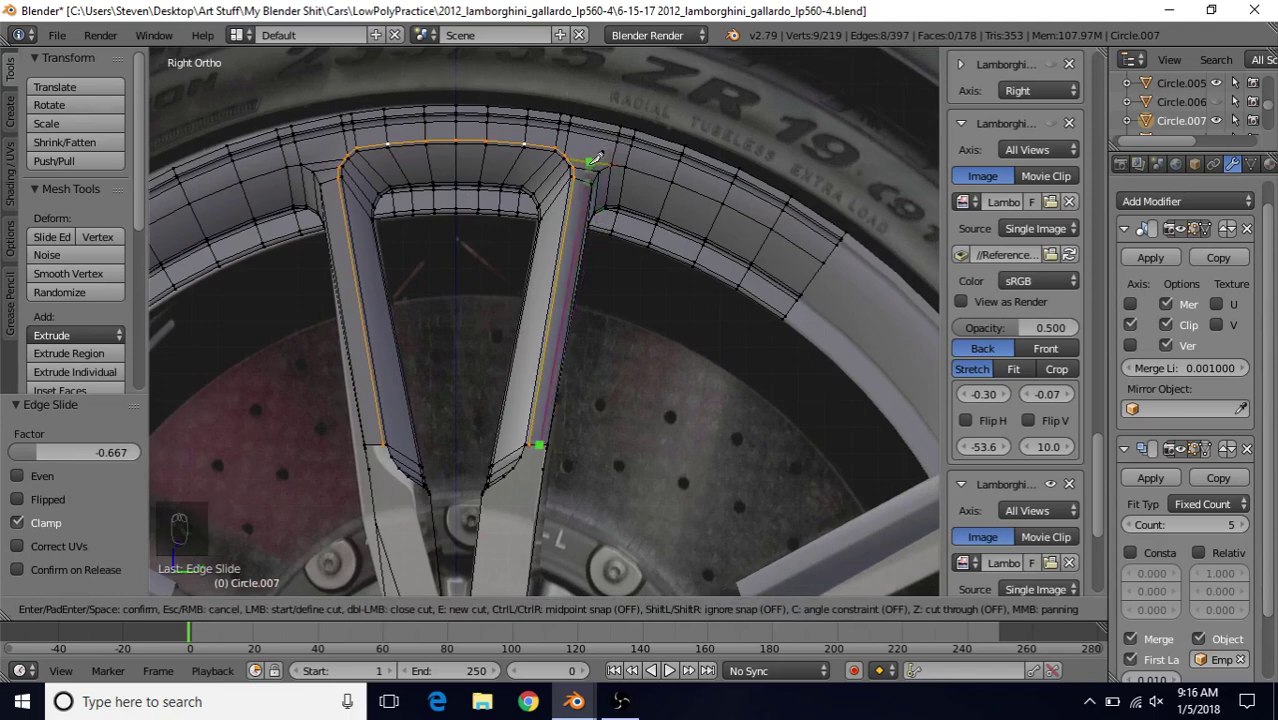
click(588, 162)
click(628, 153)
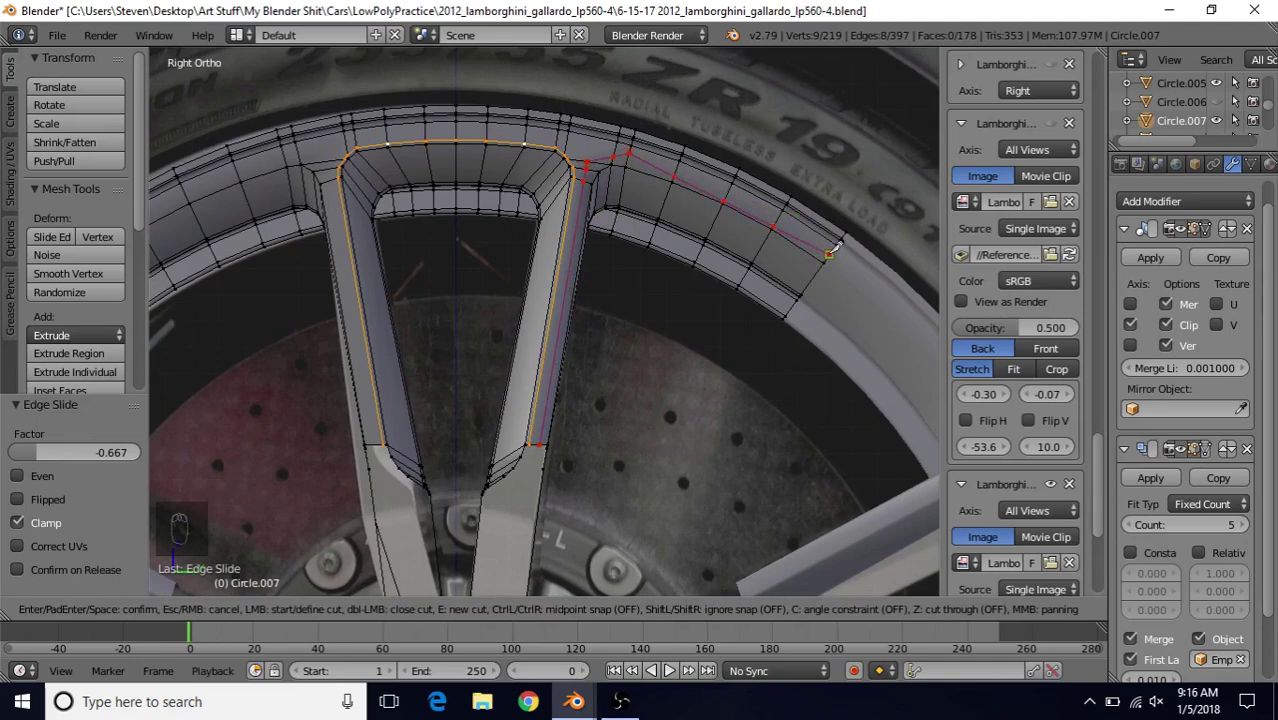
click(829, 254)
key(Return)
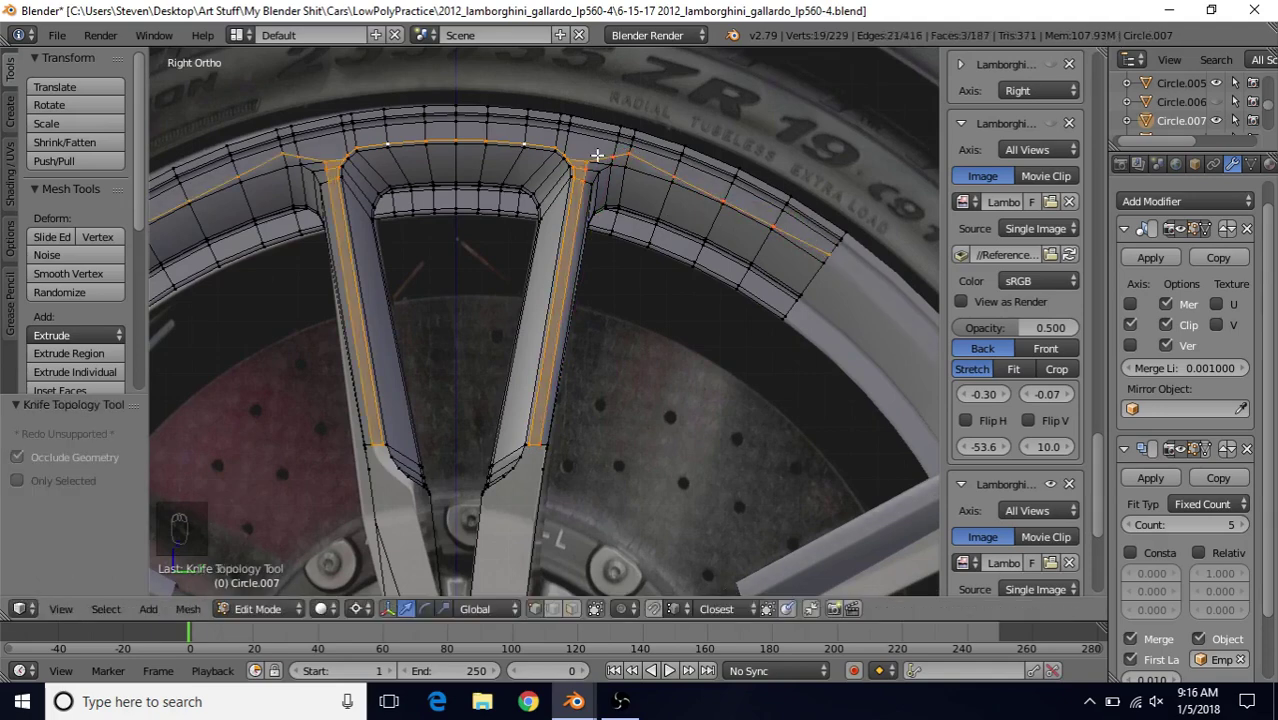
- Edge-slide the new outer knife-cut loop toward the side opening by a factor of 0.706 with Even on
alt+right_click(597, 155)
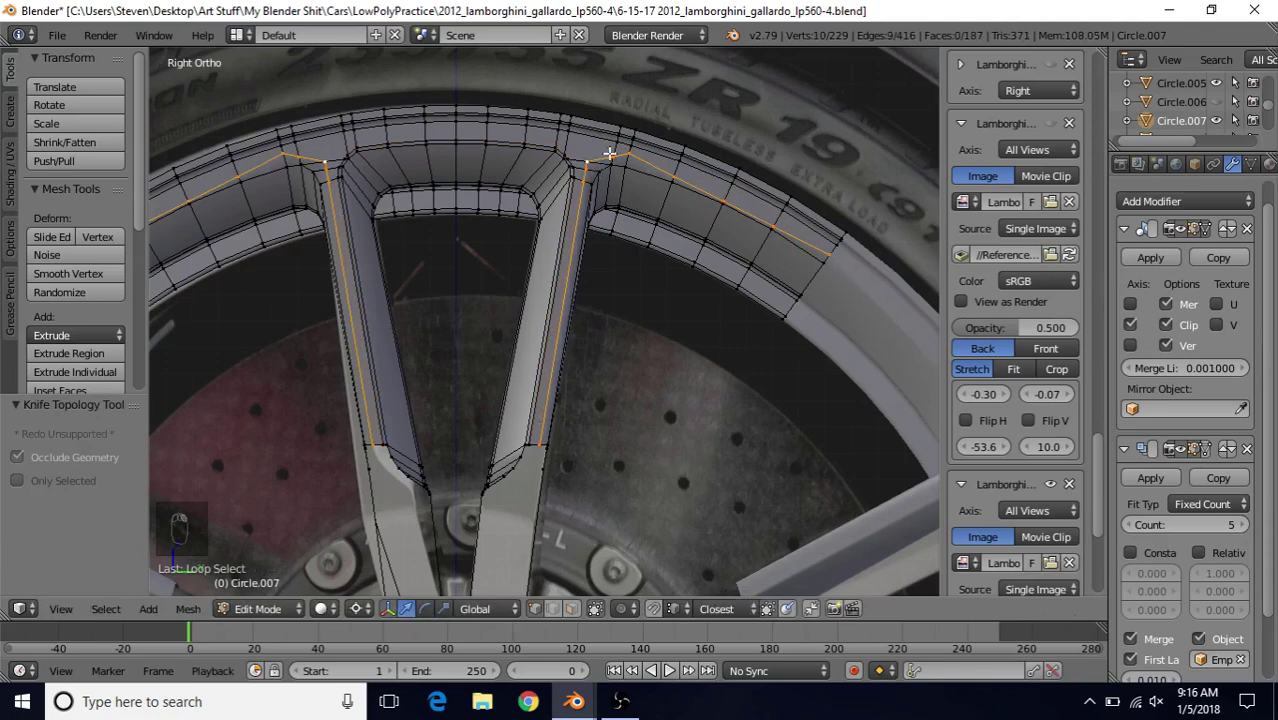
key(q)
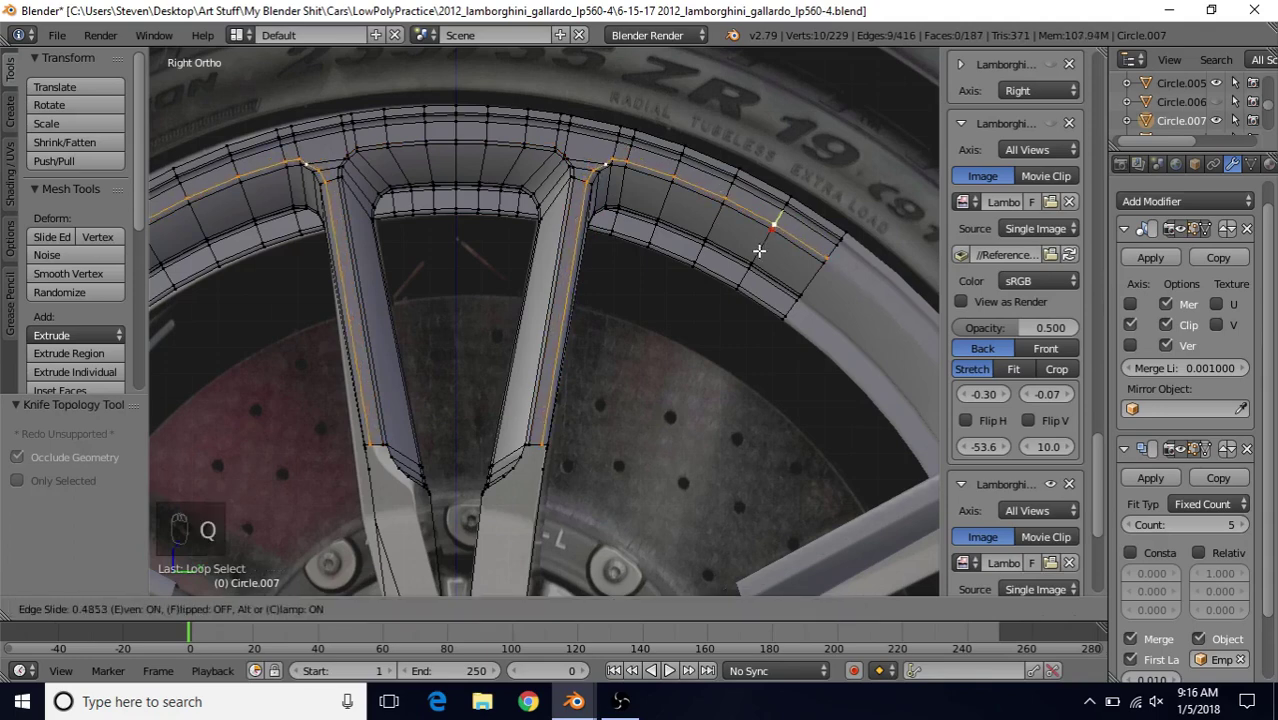
click(759, 254)
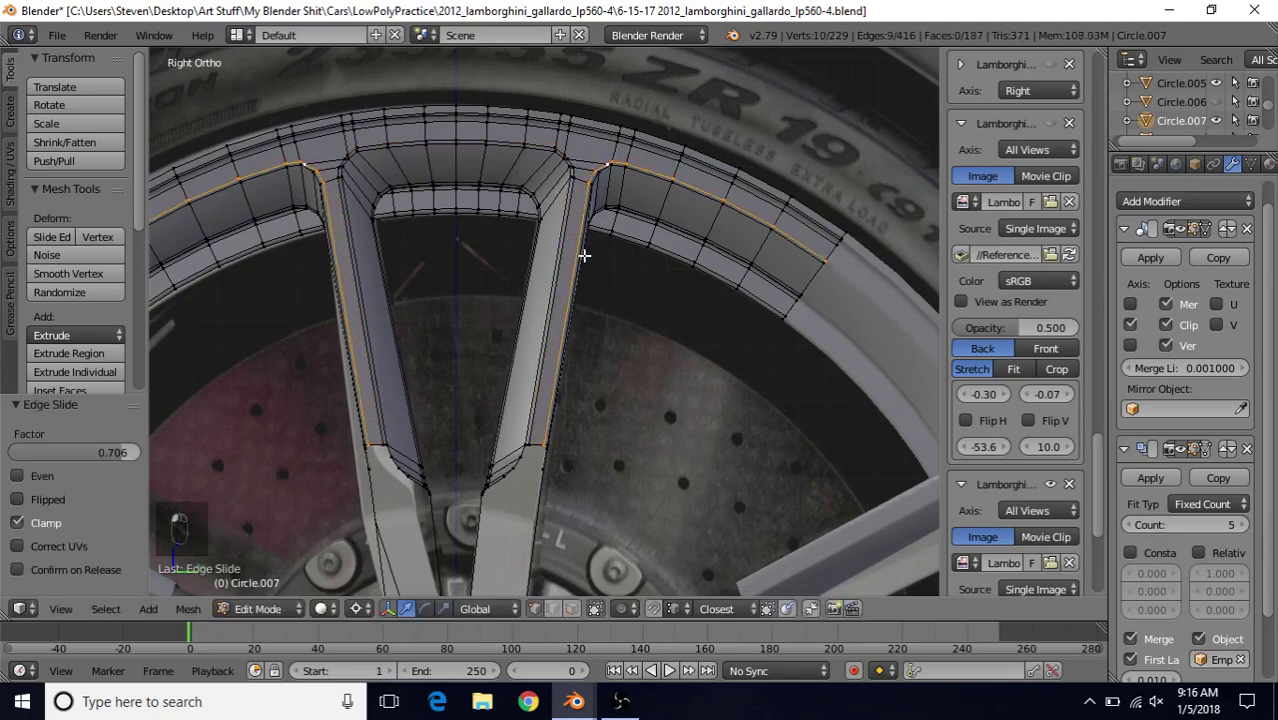
- Merge the doubled vertices at both corners of the spoke-rim junction, each pair At Center
scroll(582, 254, up, 3)
scroll(489, 352, up, 2)
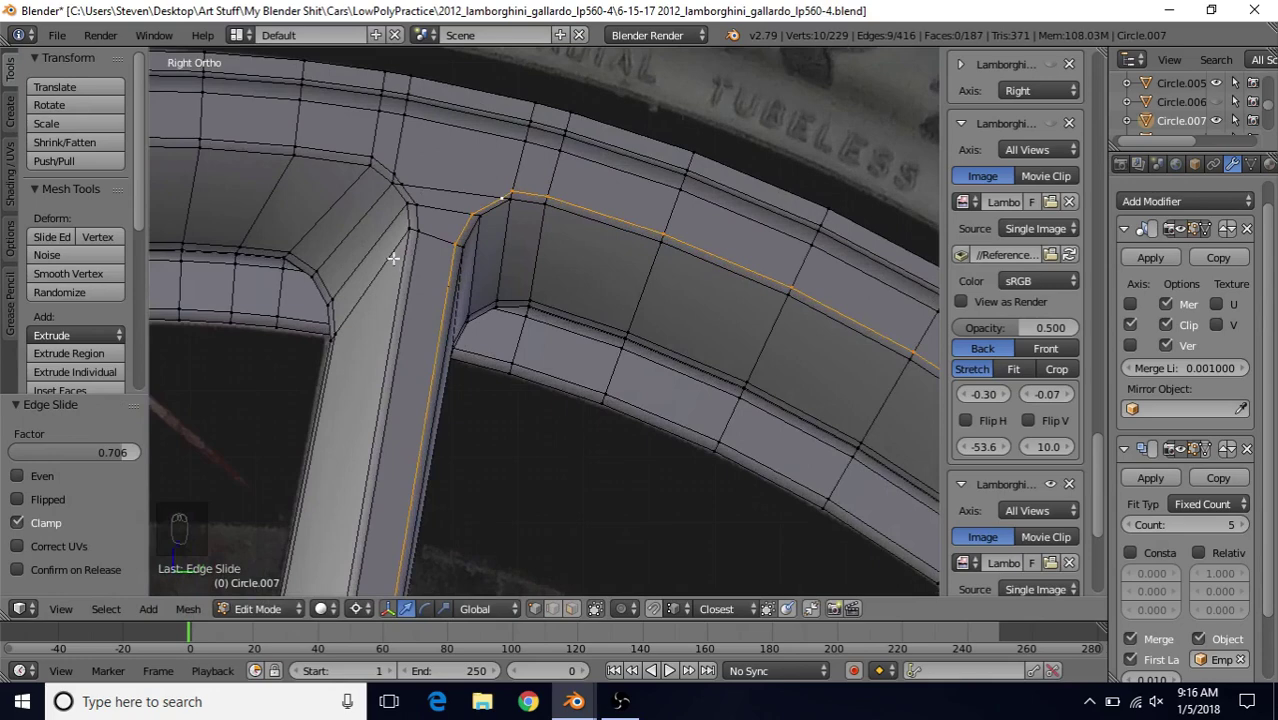
shift+middle_drag(547, 273, 544, 279)
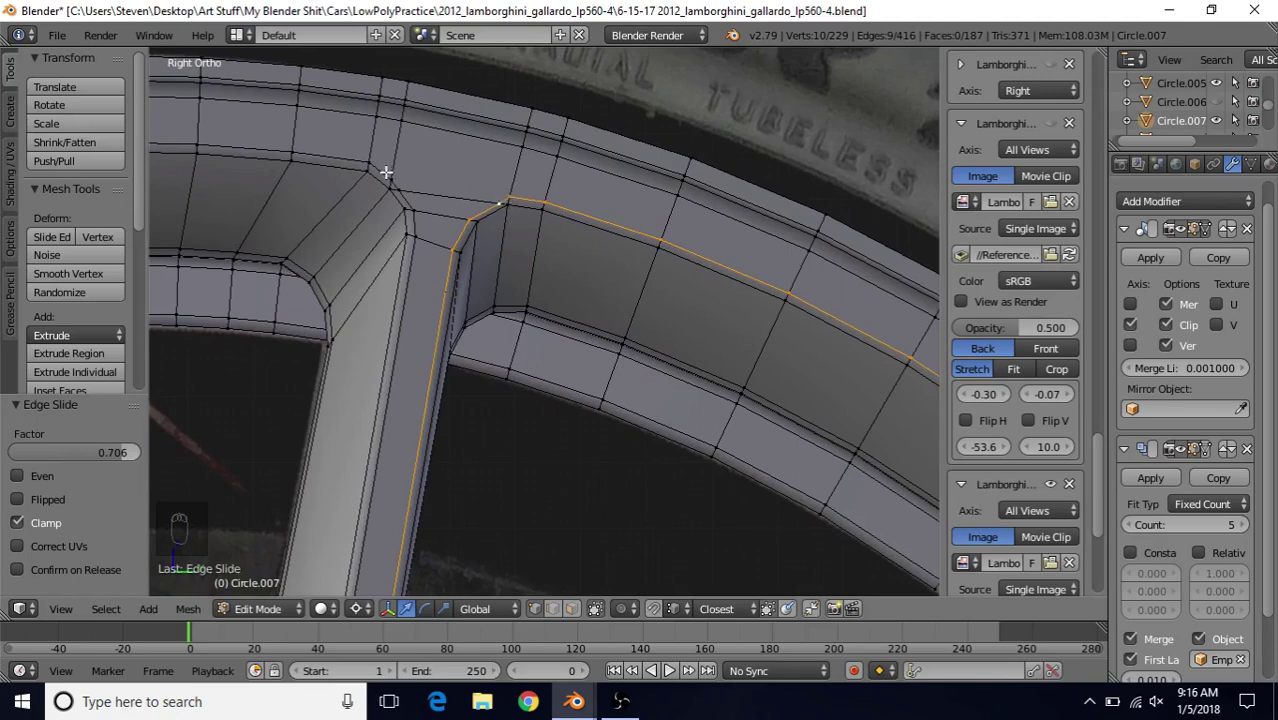
shift+middle_drag(461, 191, 464, 191)
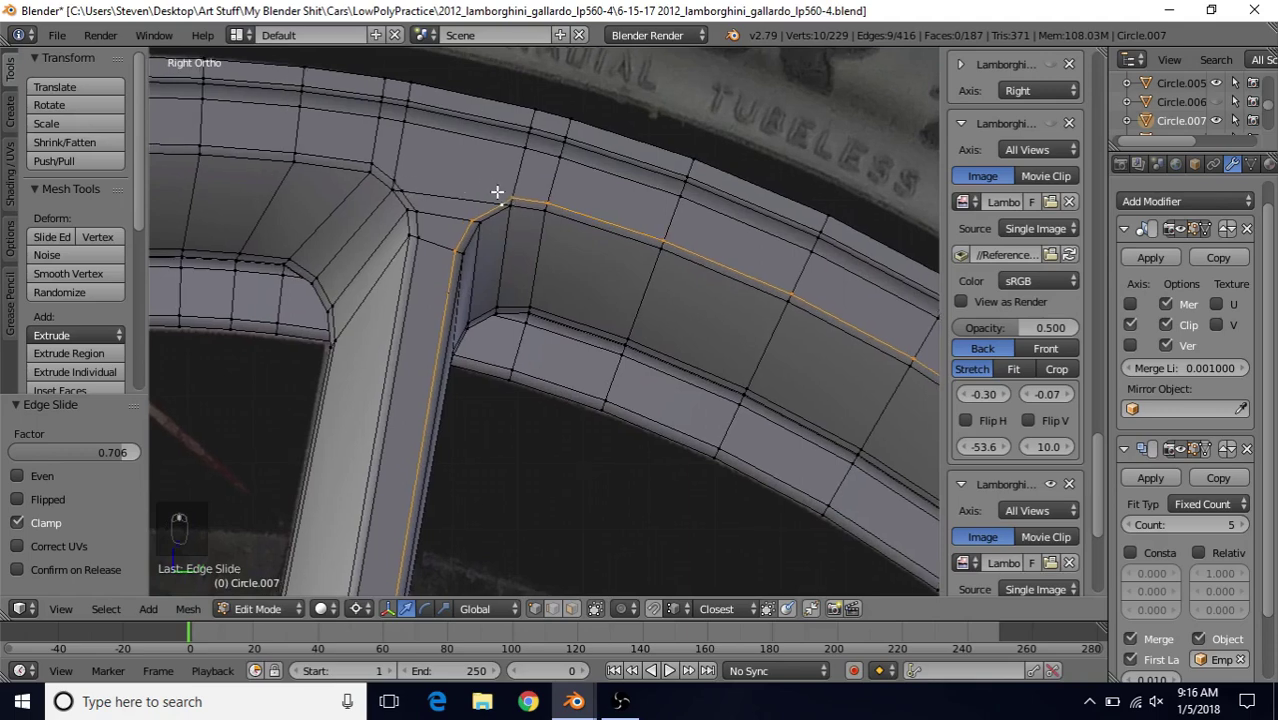
right_click(505, 196)
key(alt+m)
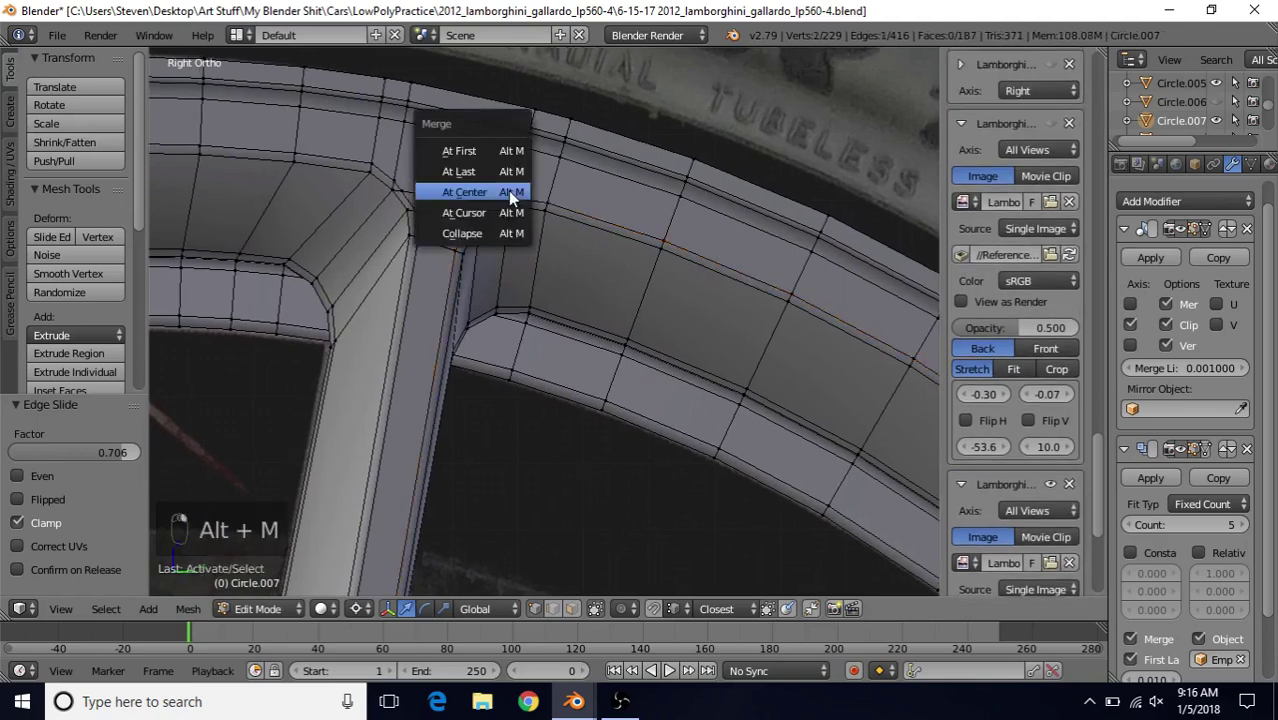
click(508, 191)
right_click(400, 187)
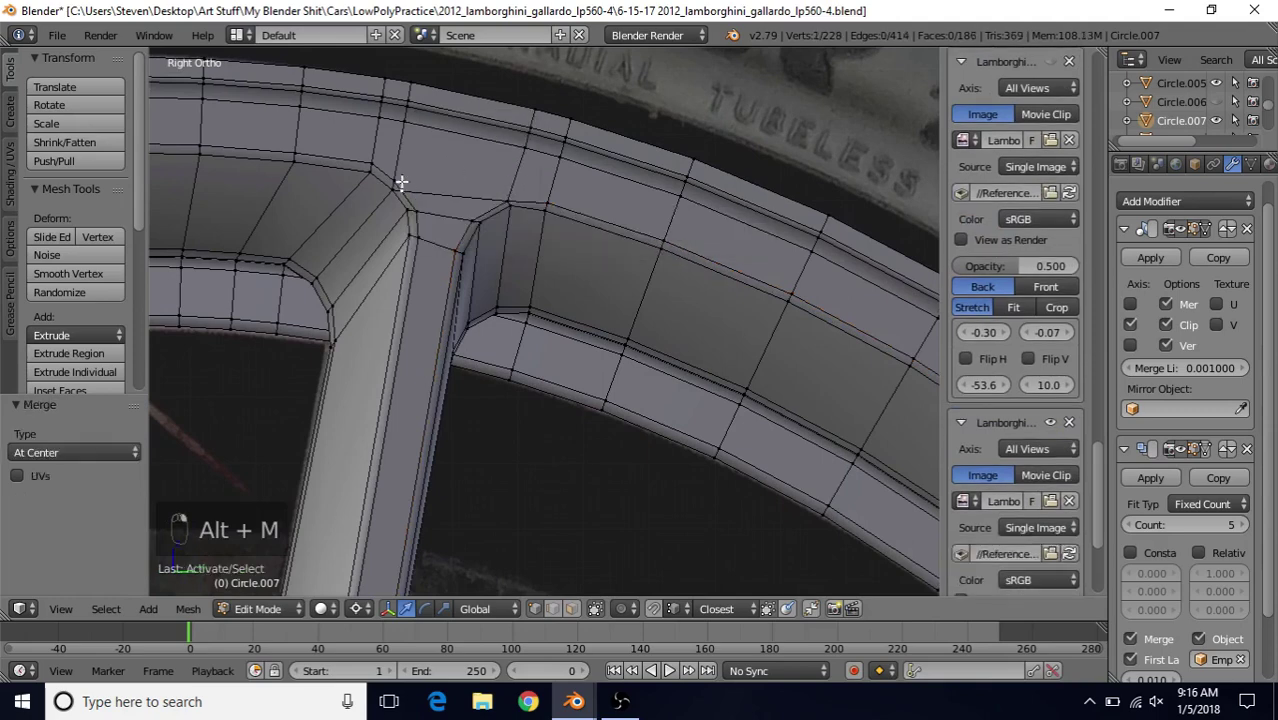
key(alt+m)
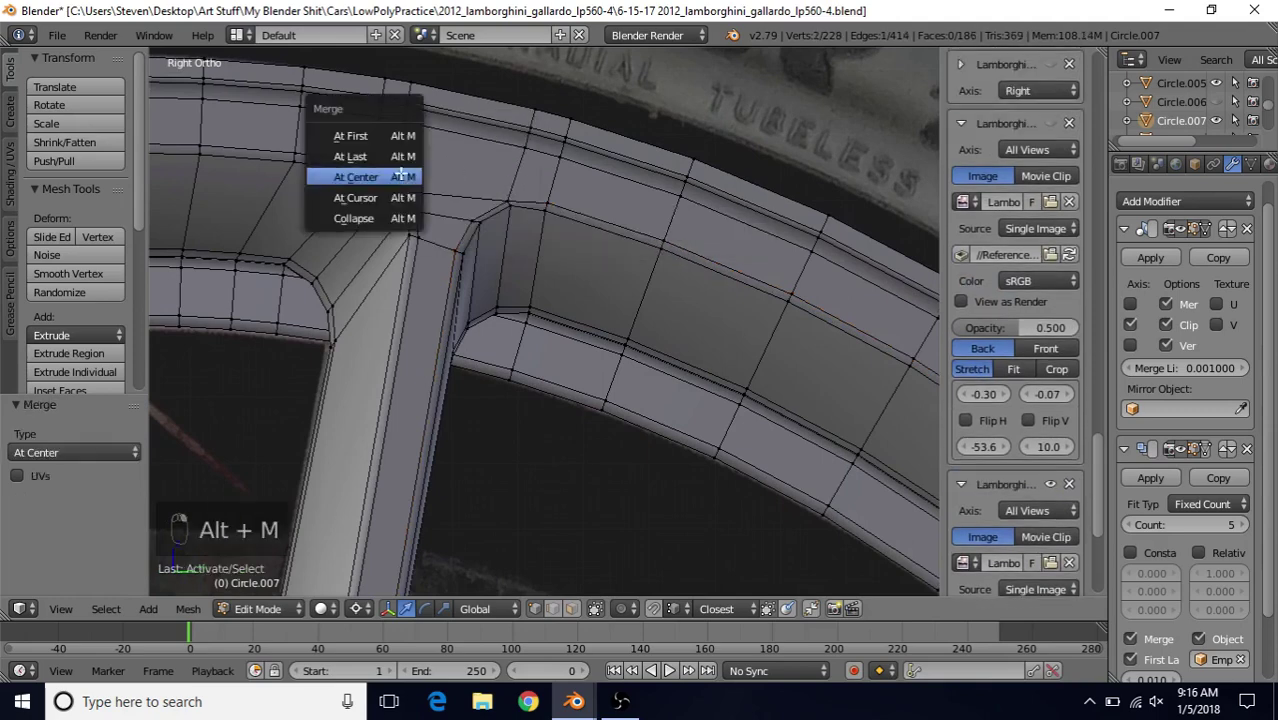
click(403, 177)
- Nudge the two merged junction vertices and the neighbouring vertex at the spoke's outer corner slightly toward the rim to even out the loops
scroll(500, 266, up, 2)
scroll(503, 270, up, 1)
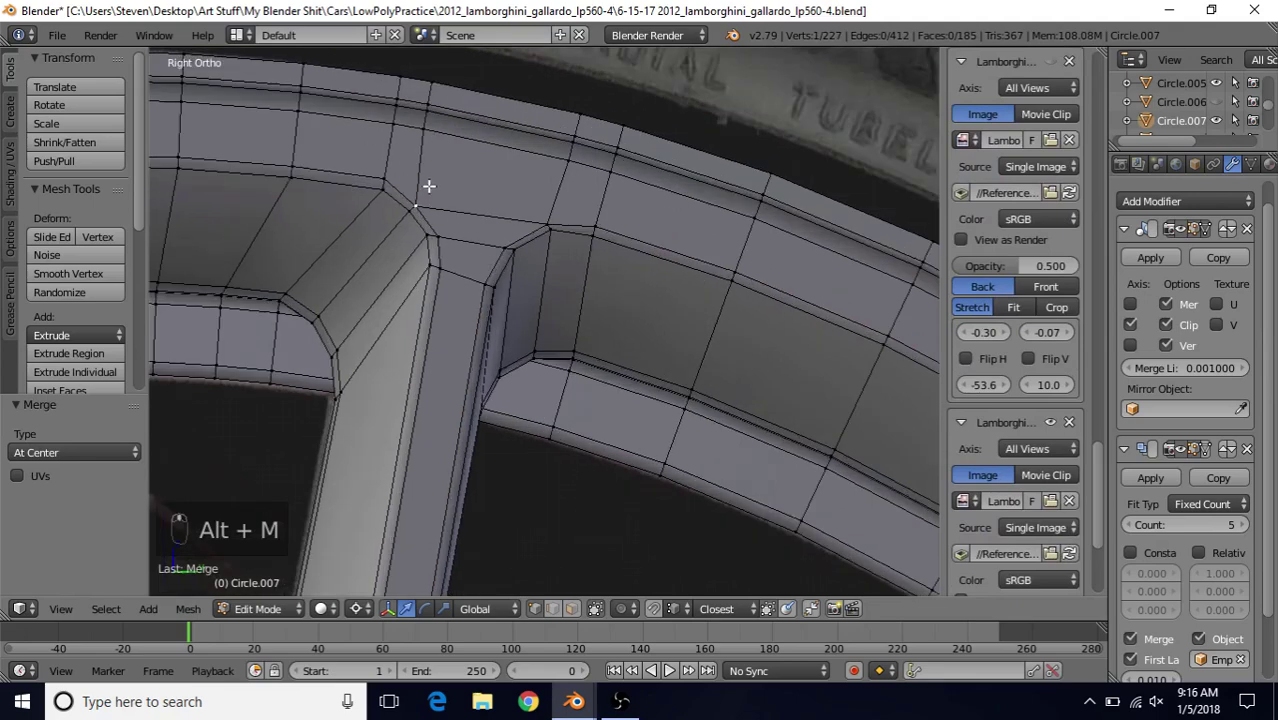
key(g)
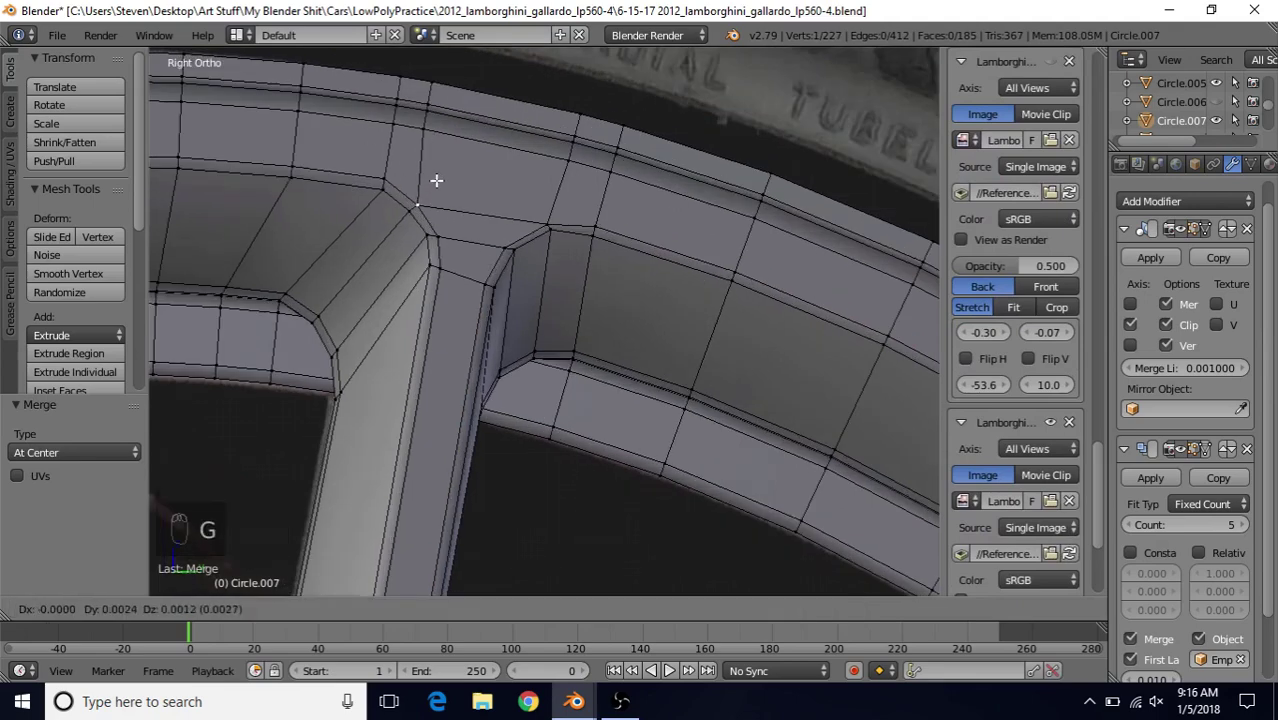
click(436, 180)
right_click(539, 203)
key(g)
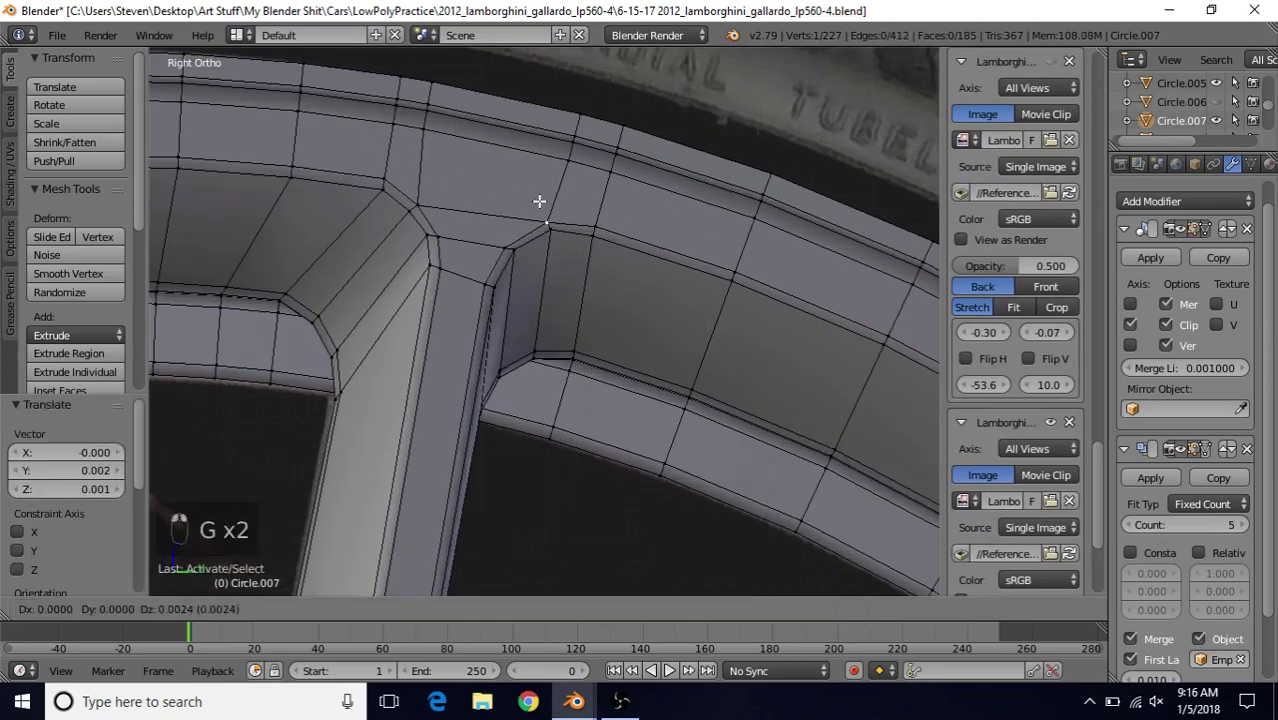
click(508, 233)
key(g)
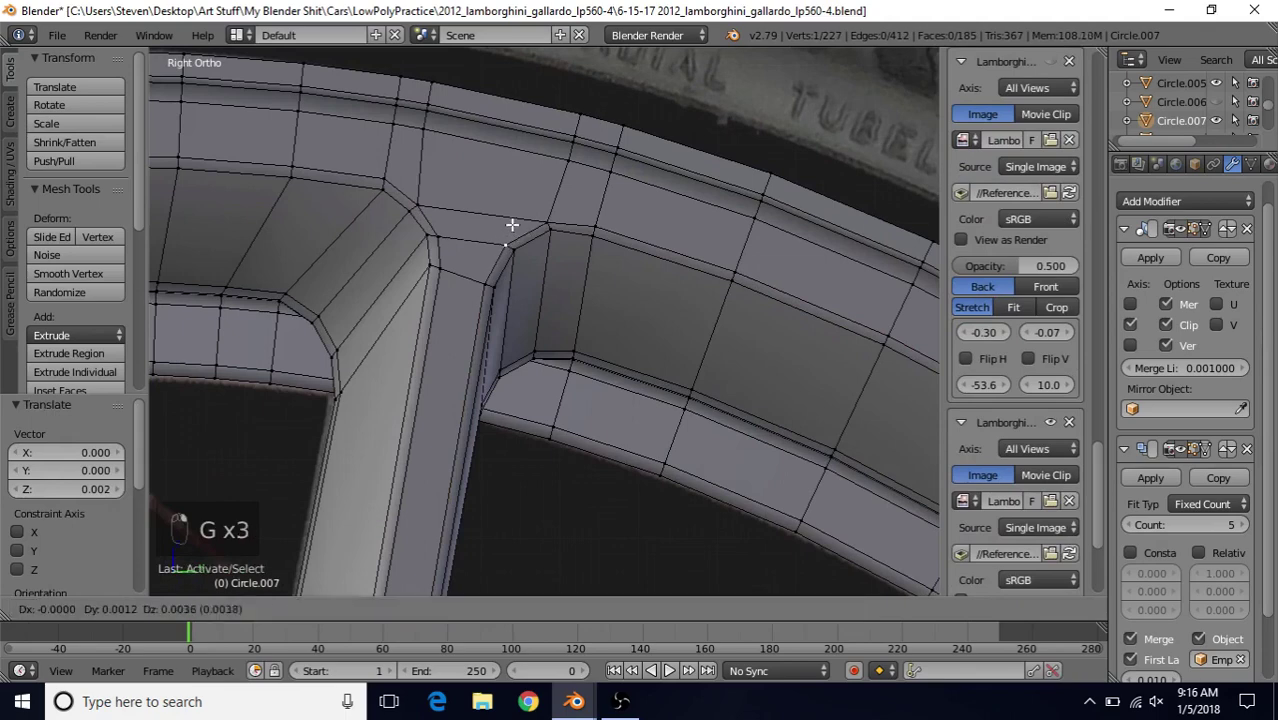
click(513, 222)
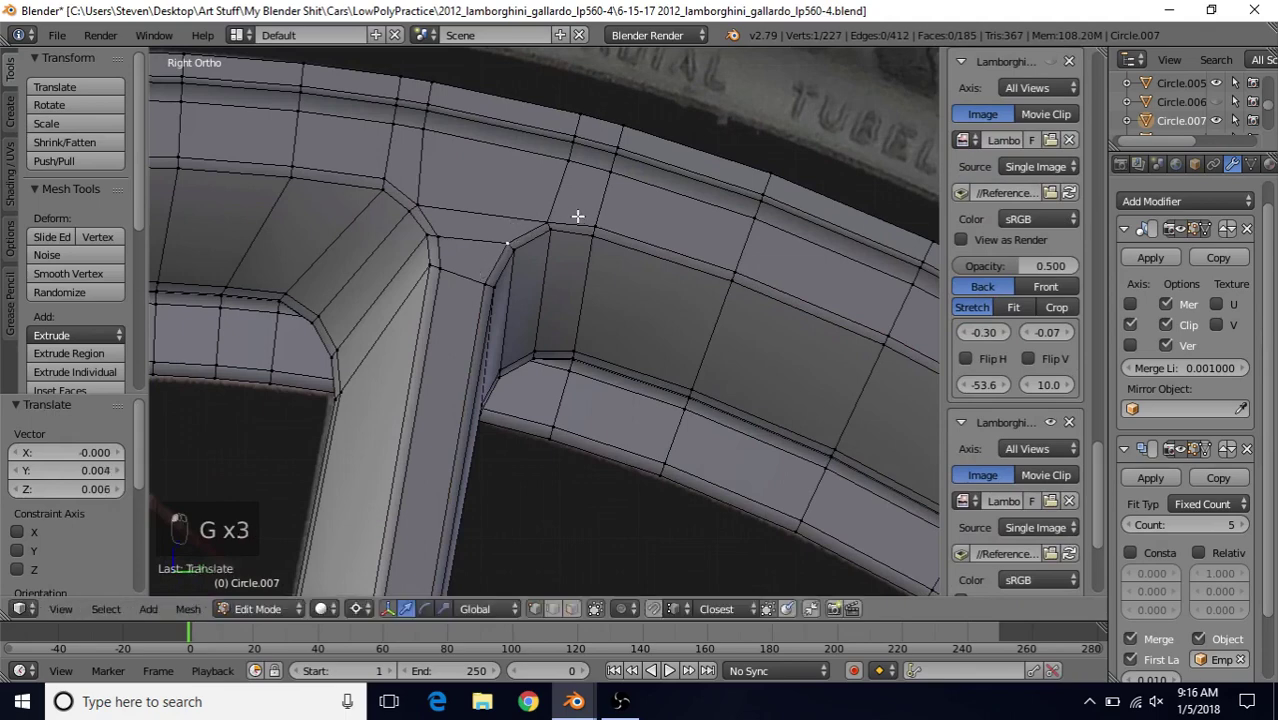
- Edge-slide the loop along the side opening and the spoke's outer edge by a factor of 0.684 with Even on
scroll(600, 358, down, 2)
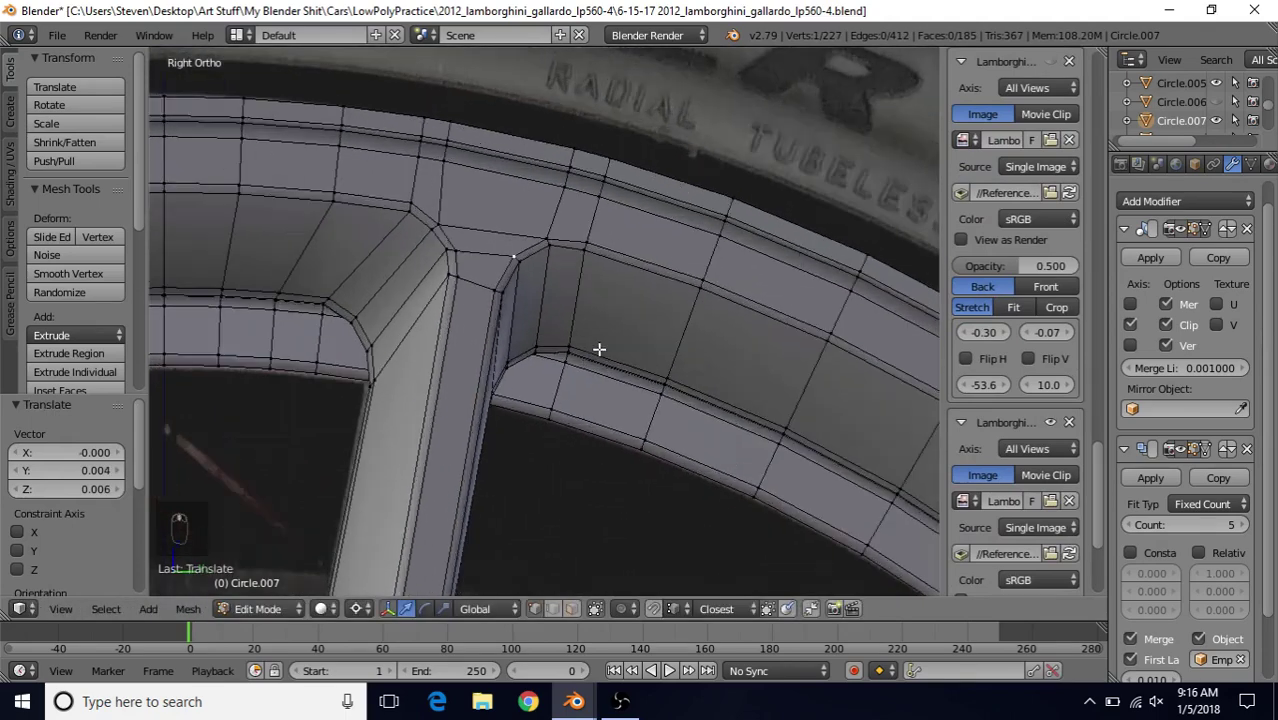
alt+right_click(560, 232)
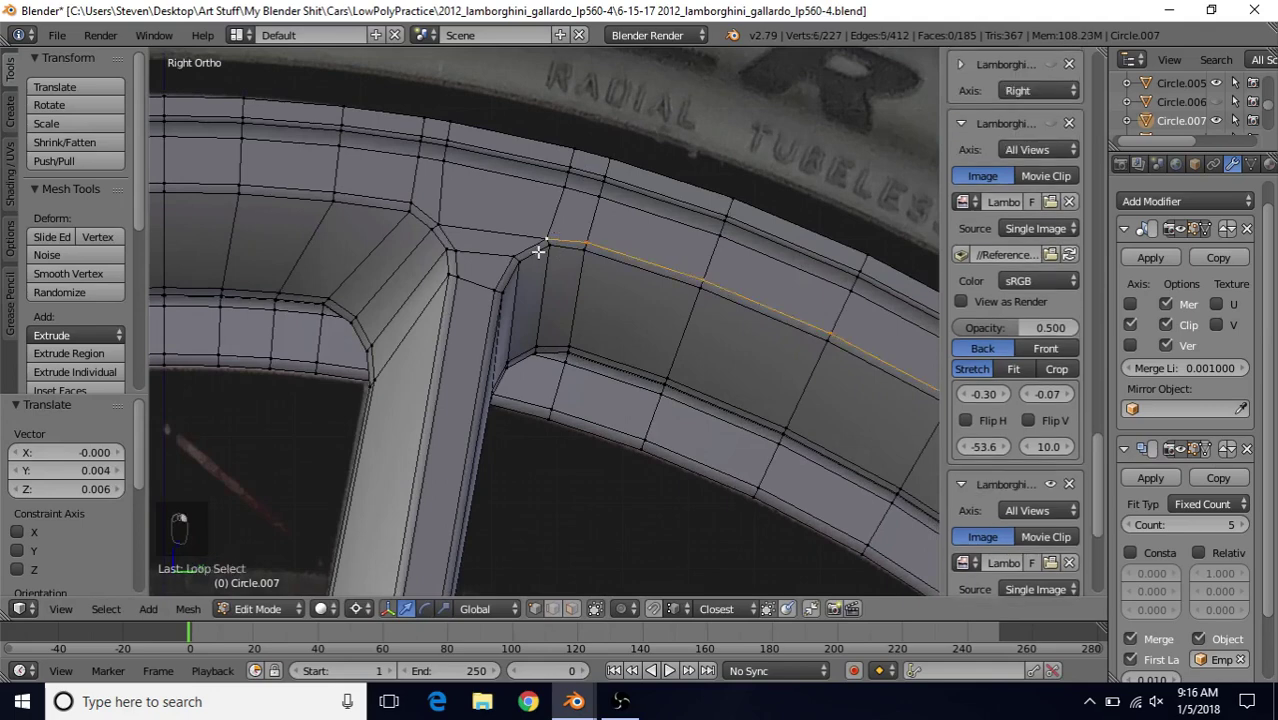
alt+shift+right_click(502, 273)
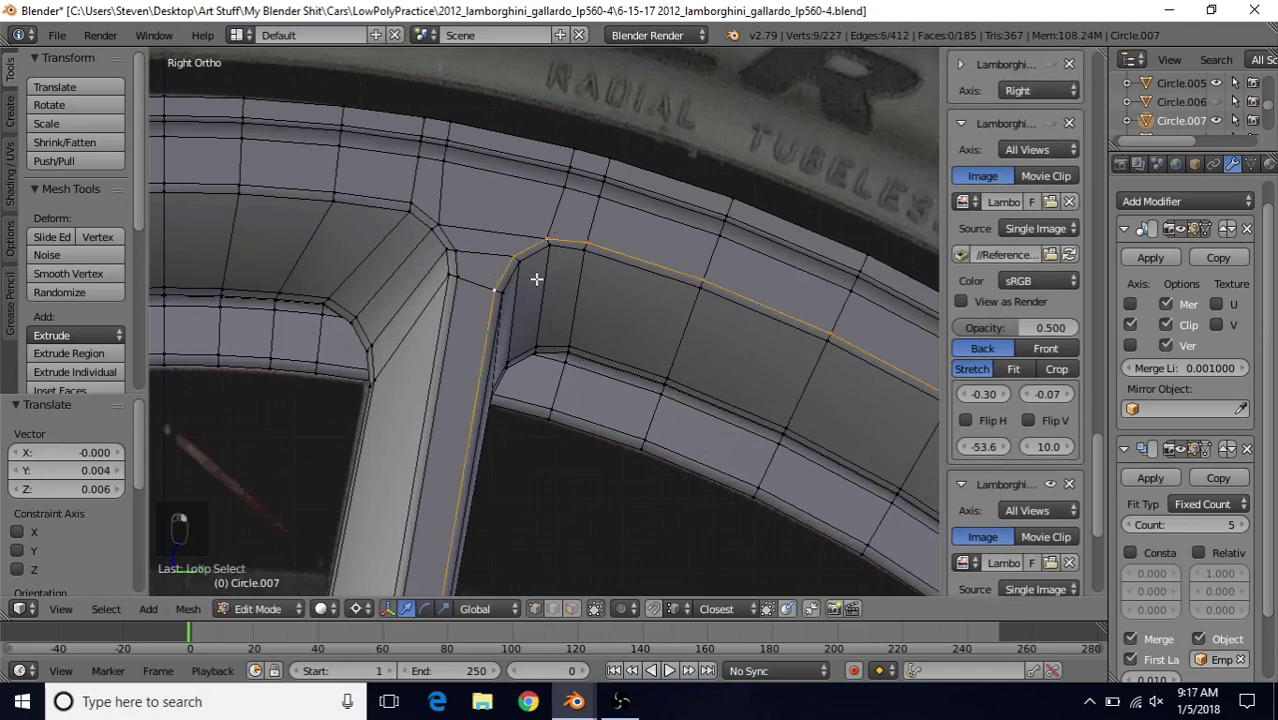
key(q)
key(e)
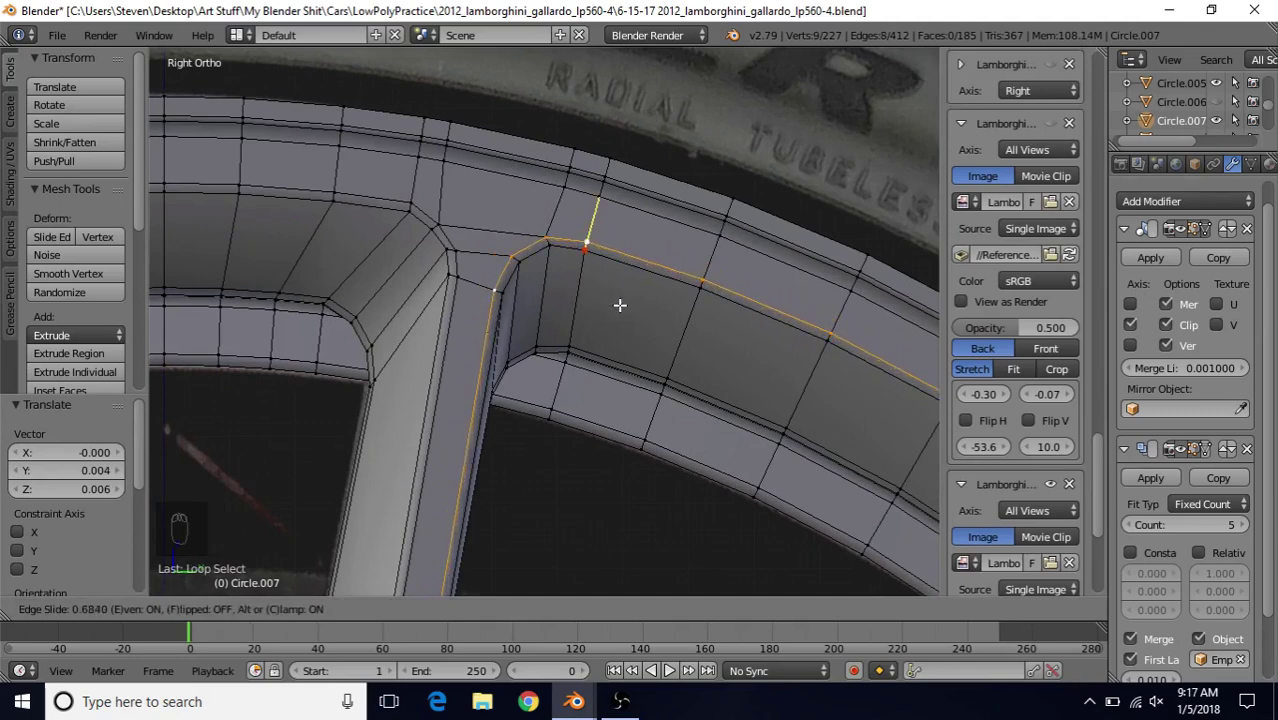
click(619, 303)
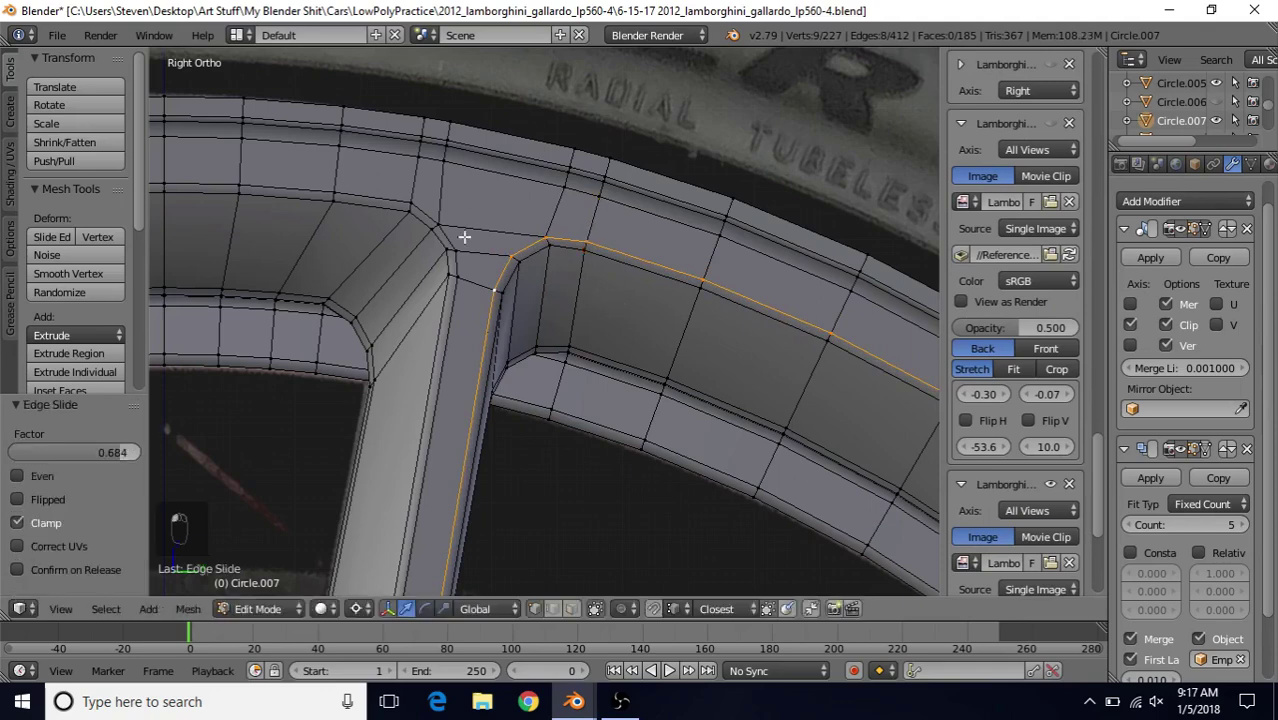
- Edge-slide the loop around the central opening and down the spoke by a factor of -0.791 with Even and Flipped on
alt+click(370, 194)
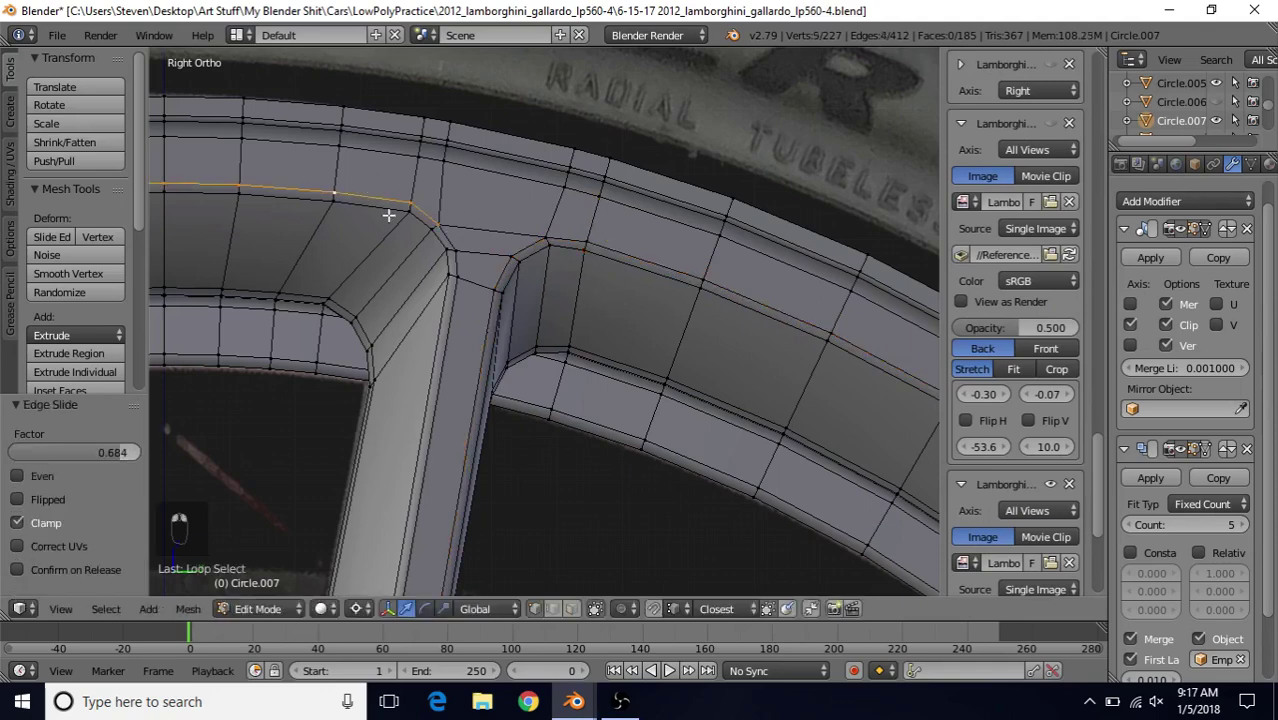
alt+shift+right_click(446, 233)
key(q)
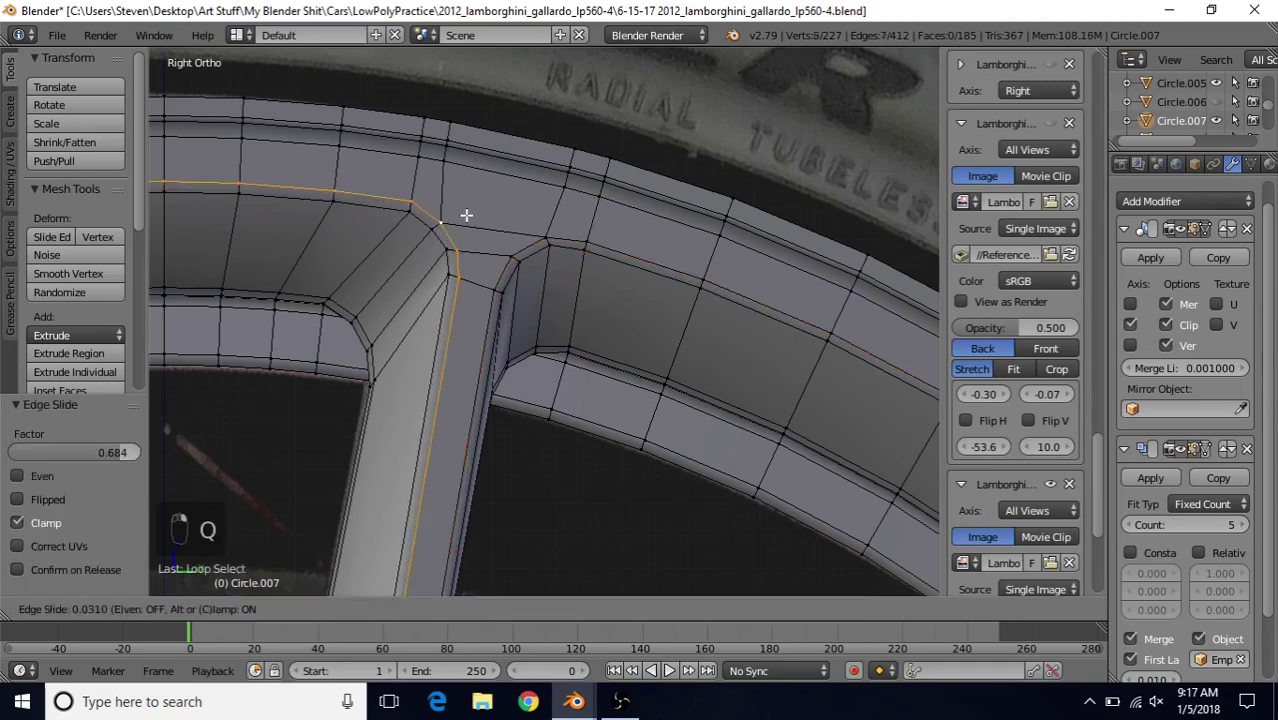
key(e)
key(f)
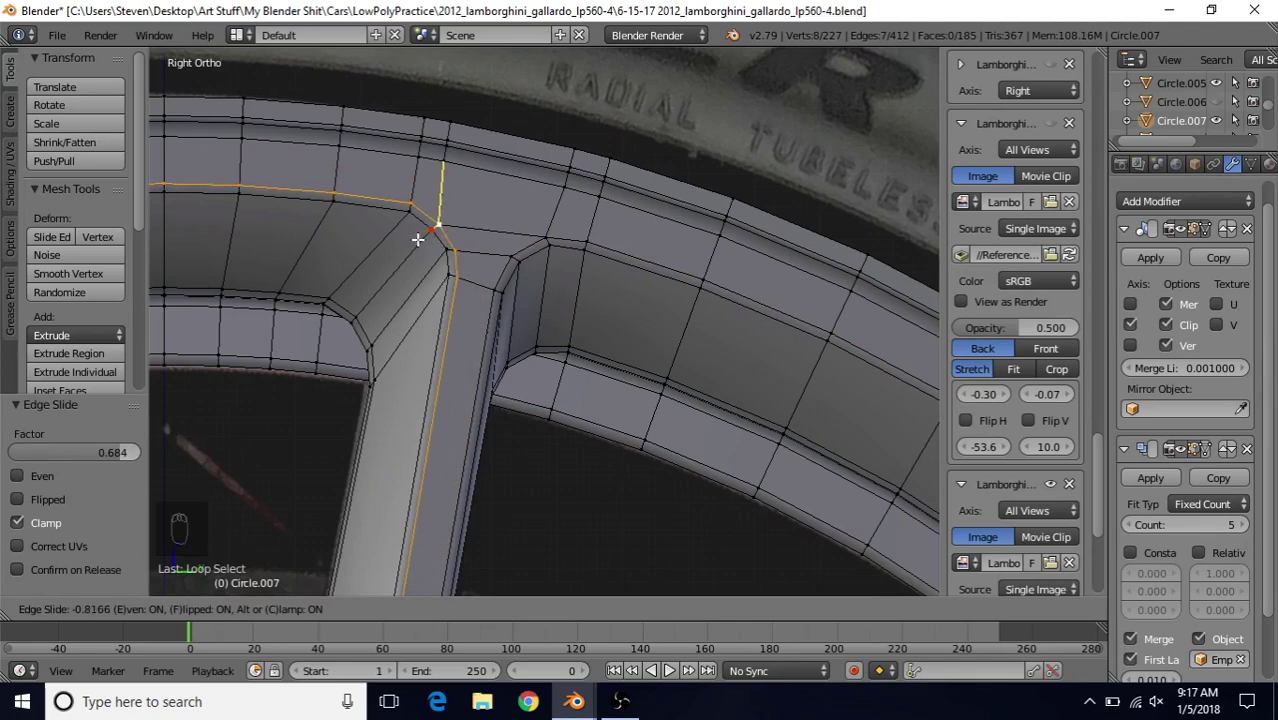
click(418, 239)
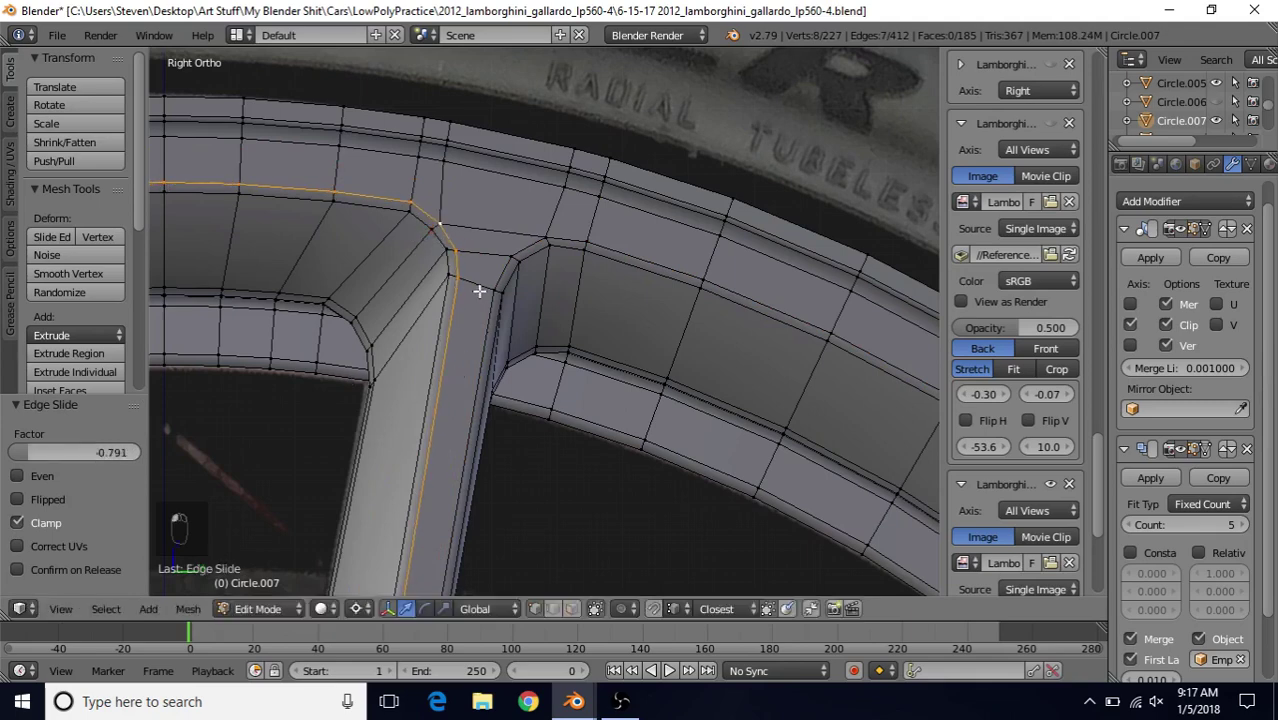
- Examine the whole rim's shading in Object Mode against the reference photo
scroll(410, 290, down, 5)
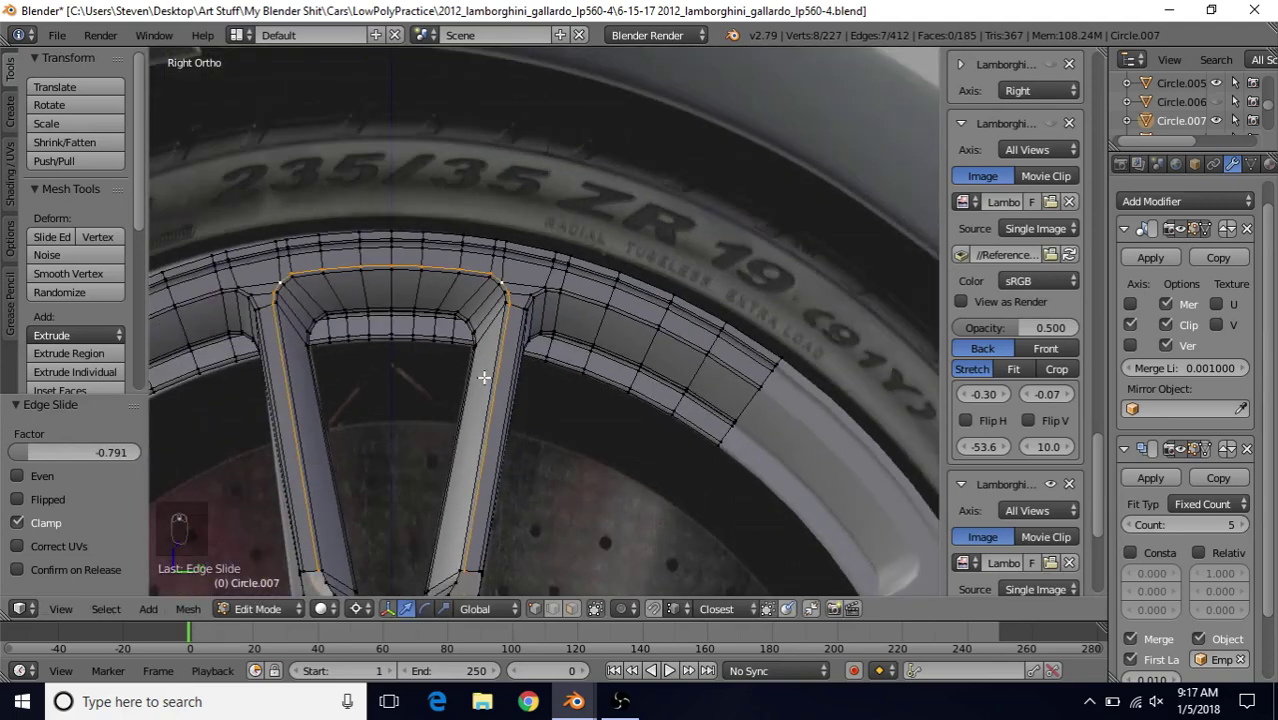
key(Tab)
scroll(507, 332, down, 2)
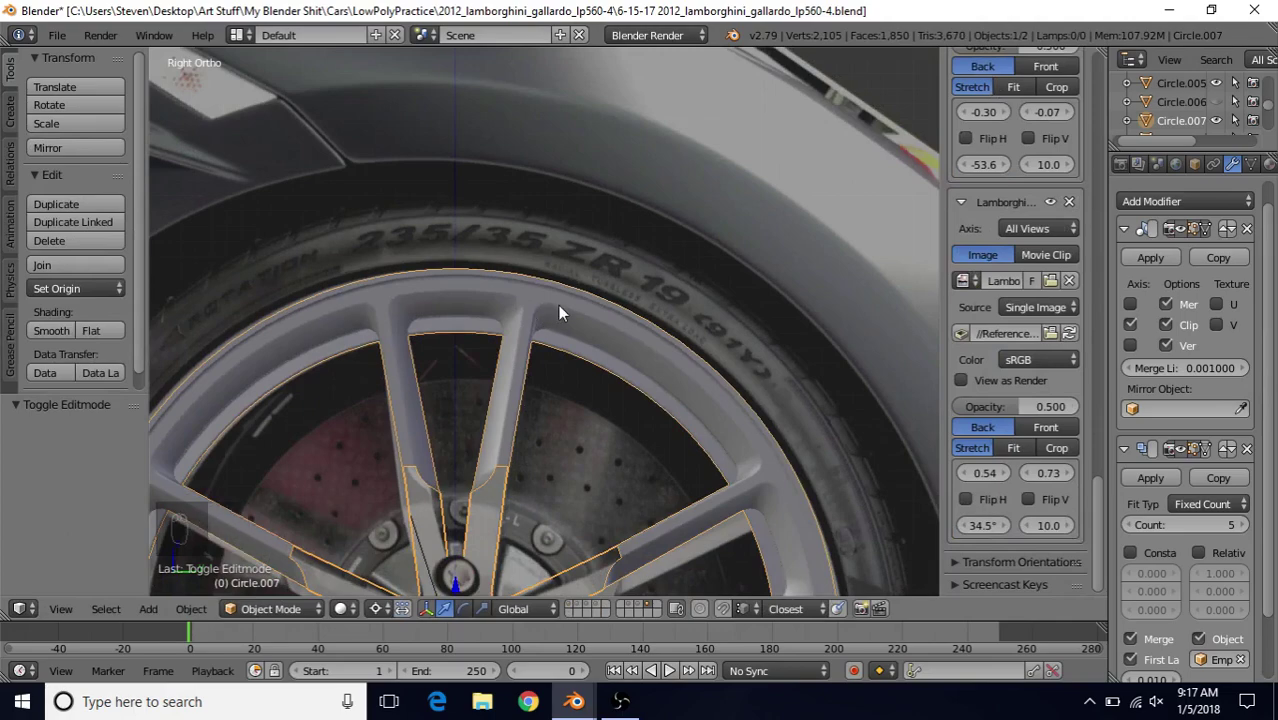
shift+middle_drag(514, 406, 565, 237)
scroll(553, 294, up, 4)
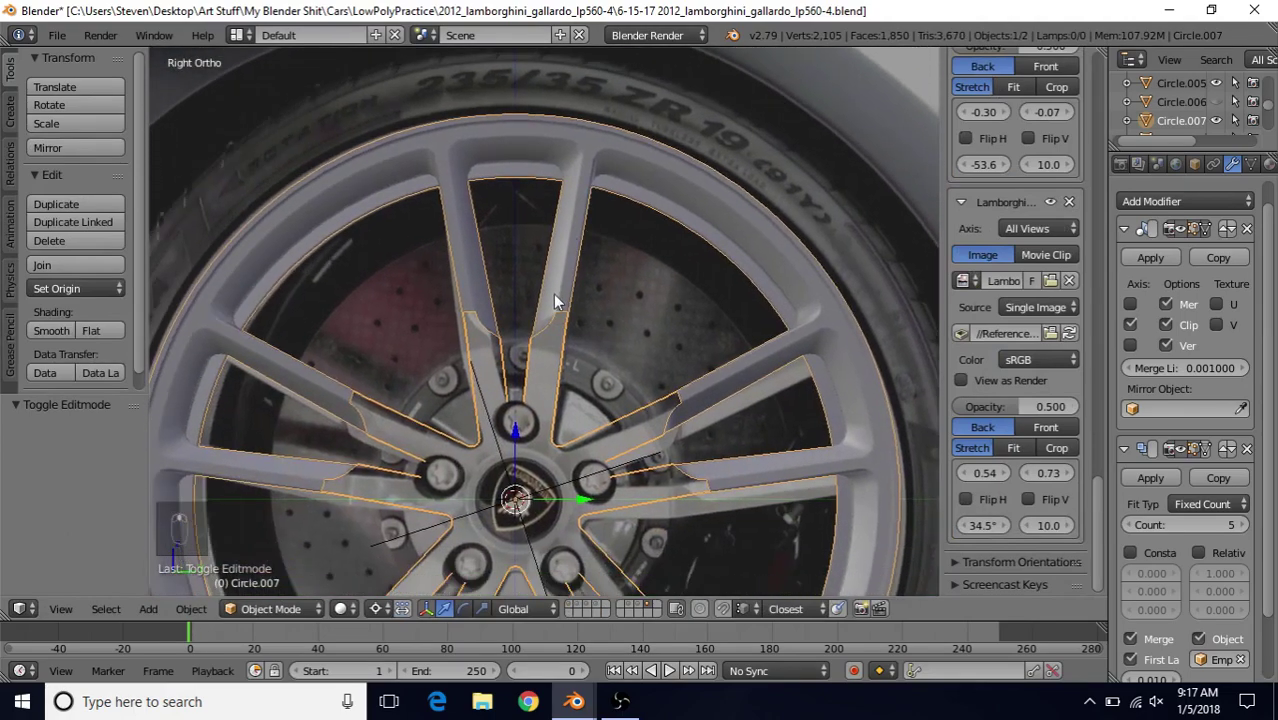
- Enter Edit Mode and examine the unfilled lower spoke section between the recess corner and the lug hole against the reference photo
key(Tab)
shift+middle_drag(496, 393, 511, 327)
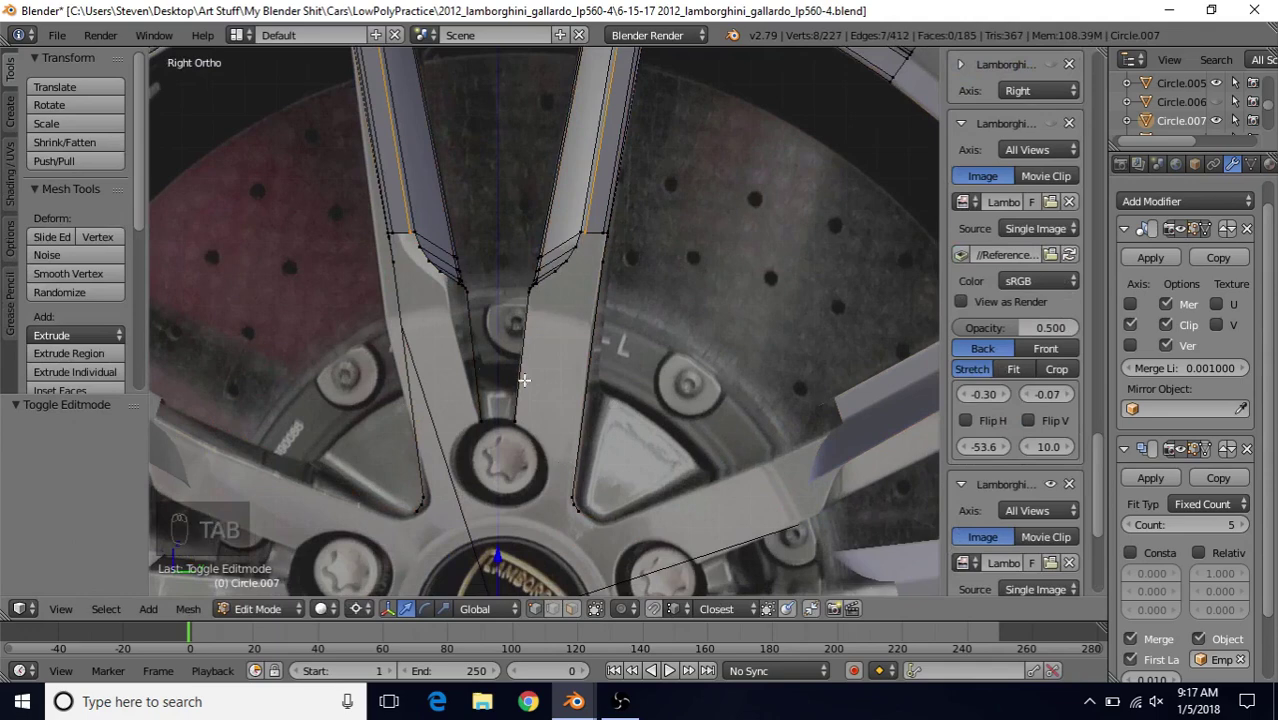
shift+middle_drag(567, 335, 595, 331)
scroll(591, 310, up, 1)
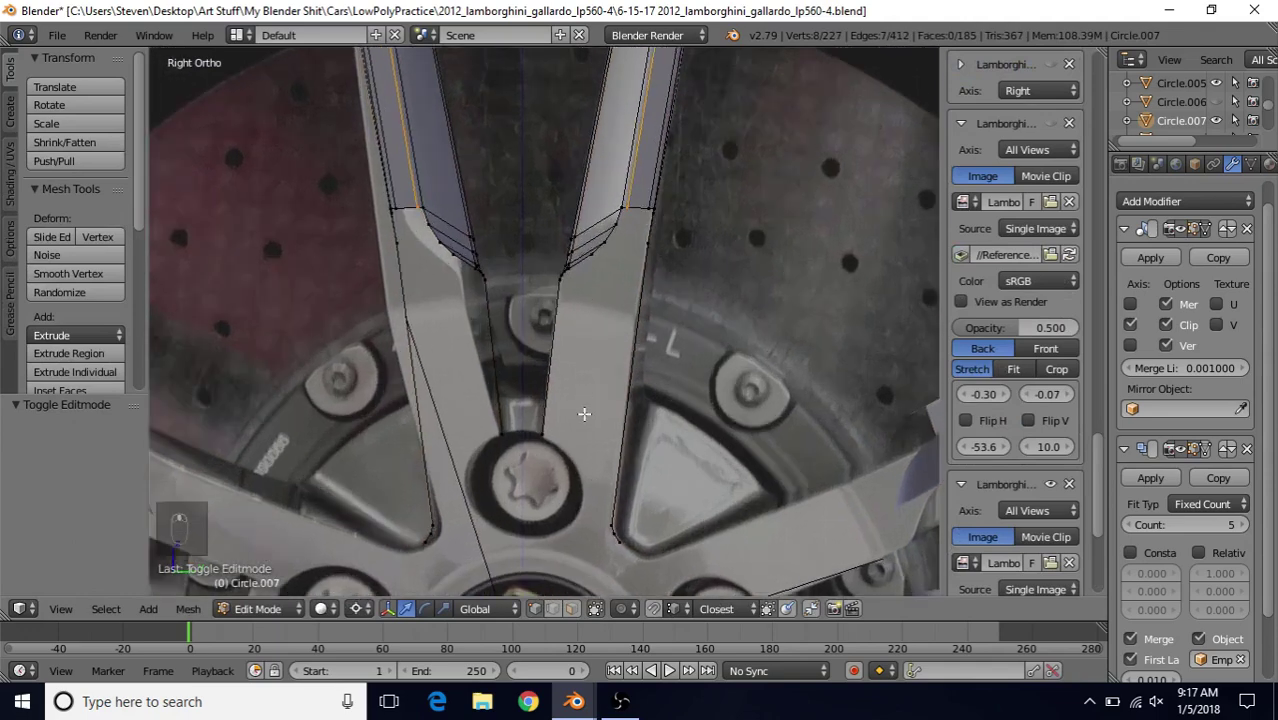
right_click(543, 438)
shift+scroll(583, 313, down, 2)
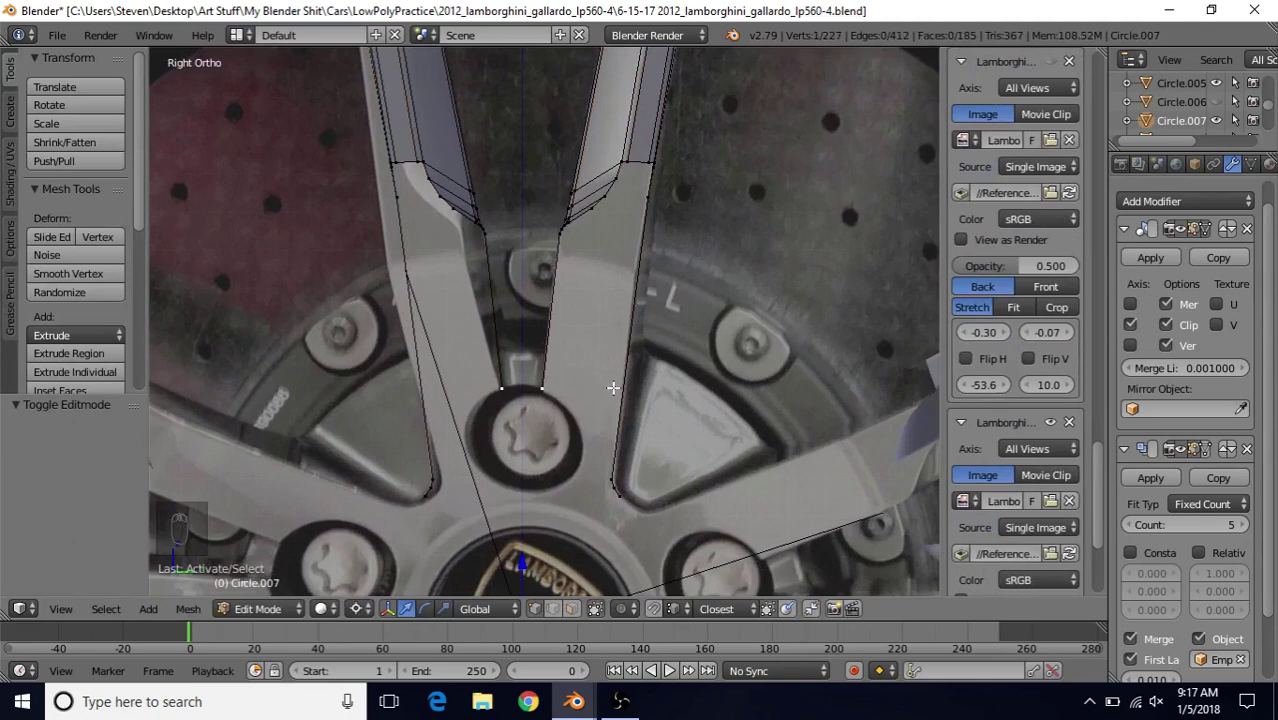
scroll(625, 378, up, 2)
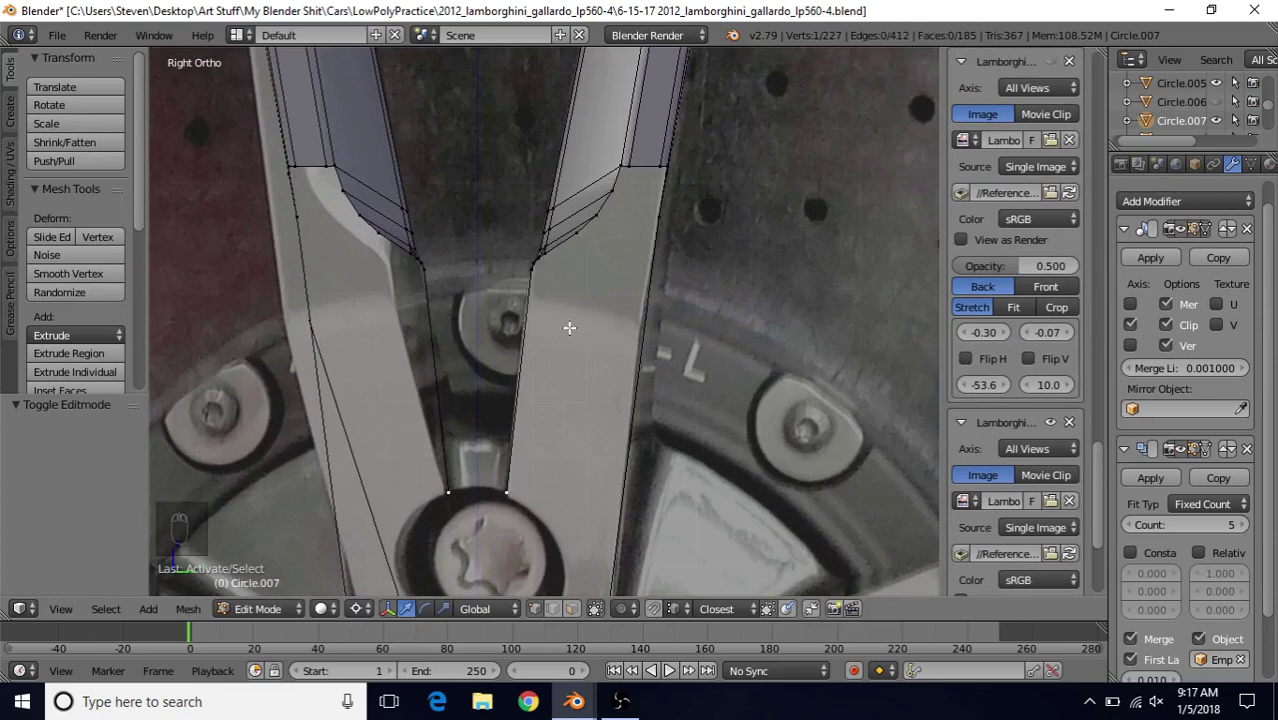
scroll(521, 316, down, 3)
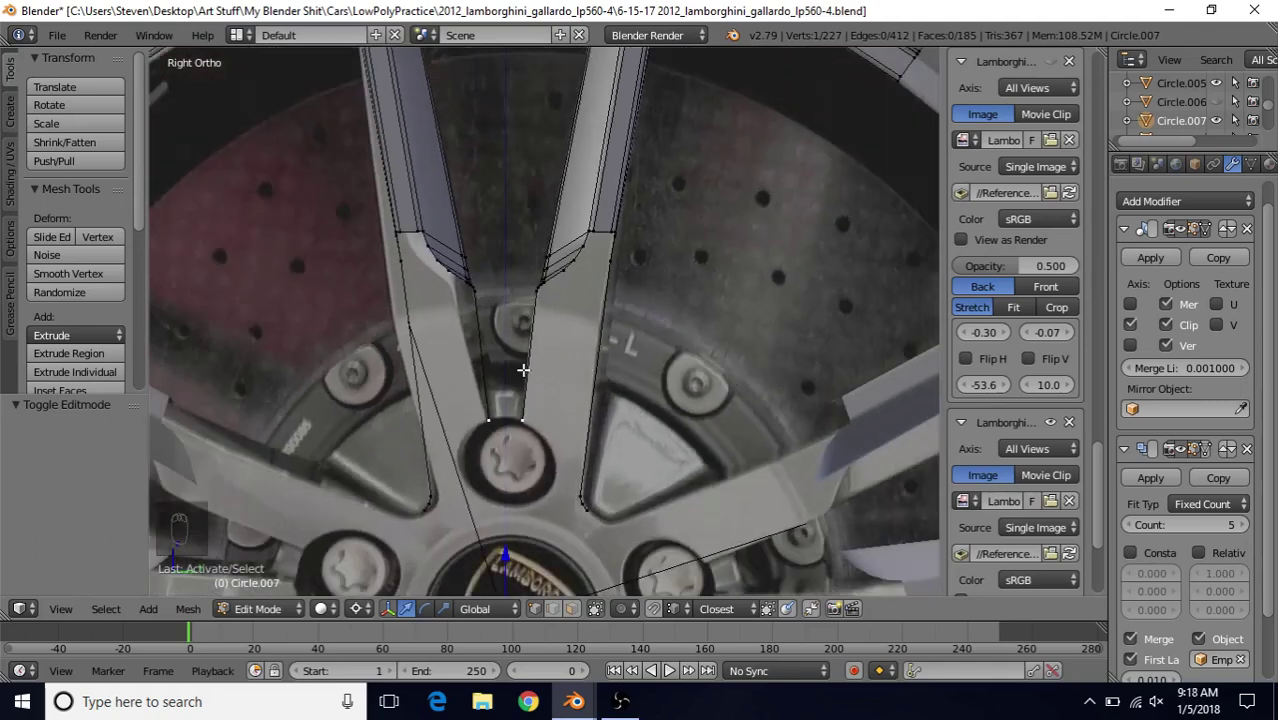
scroll(522, 370, up, 2)
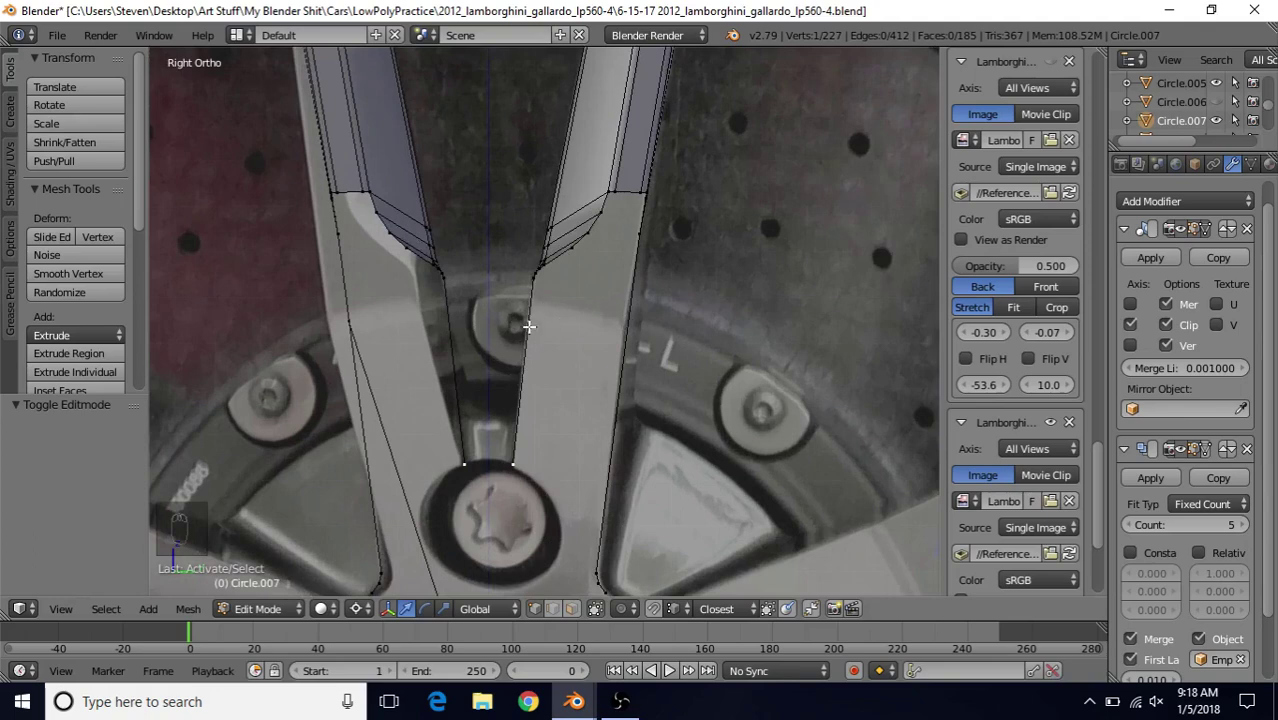
scroll(572, 344, up, 2)
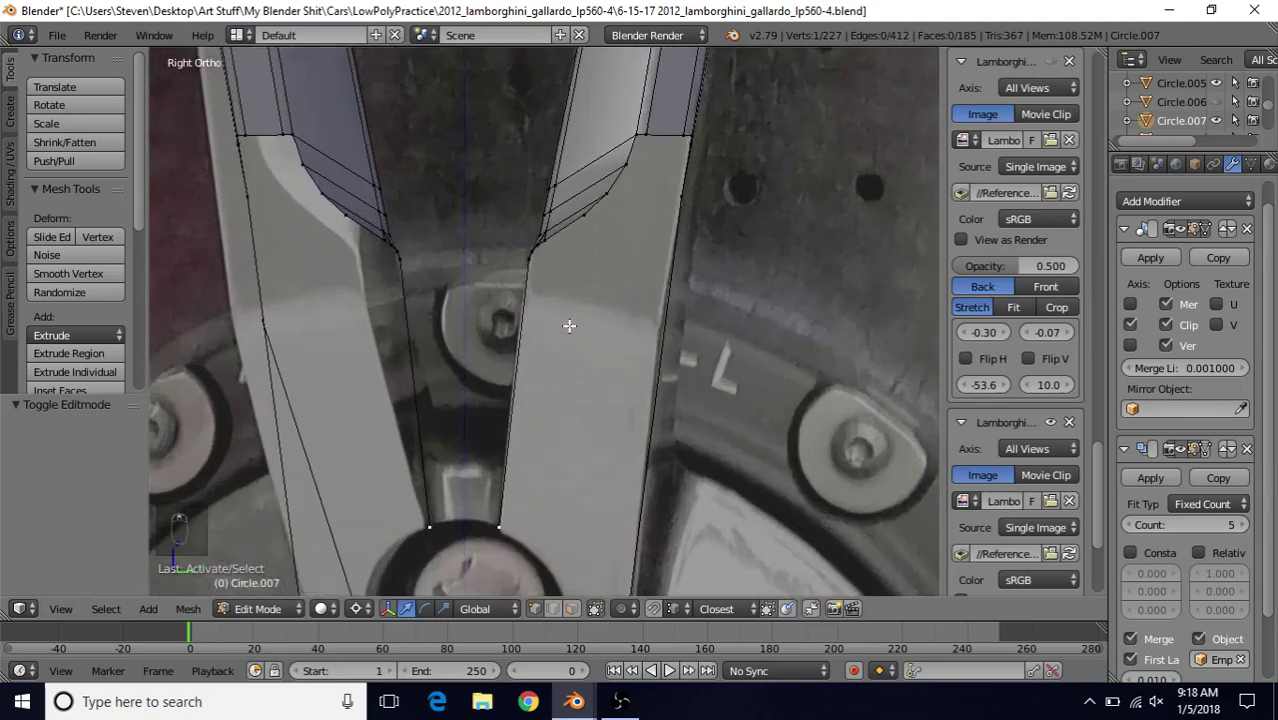
- Add two loop cuts across the spoke's inner side wall below the recess corner, slid by about 0.73 and 0.78 toward the rim
key(ctrl+r)
click(527, 275)
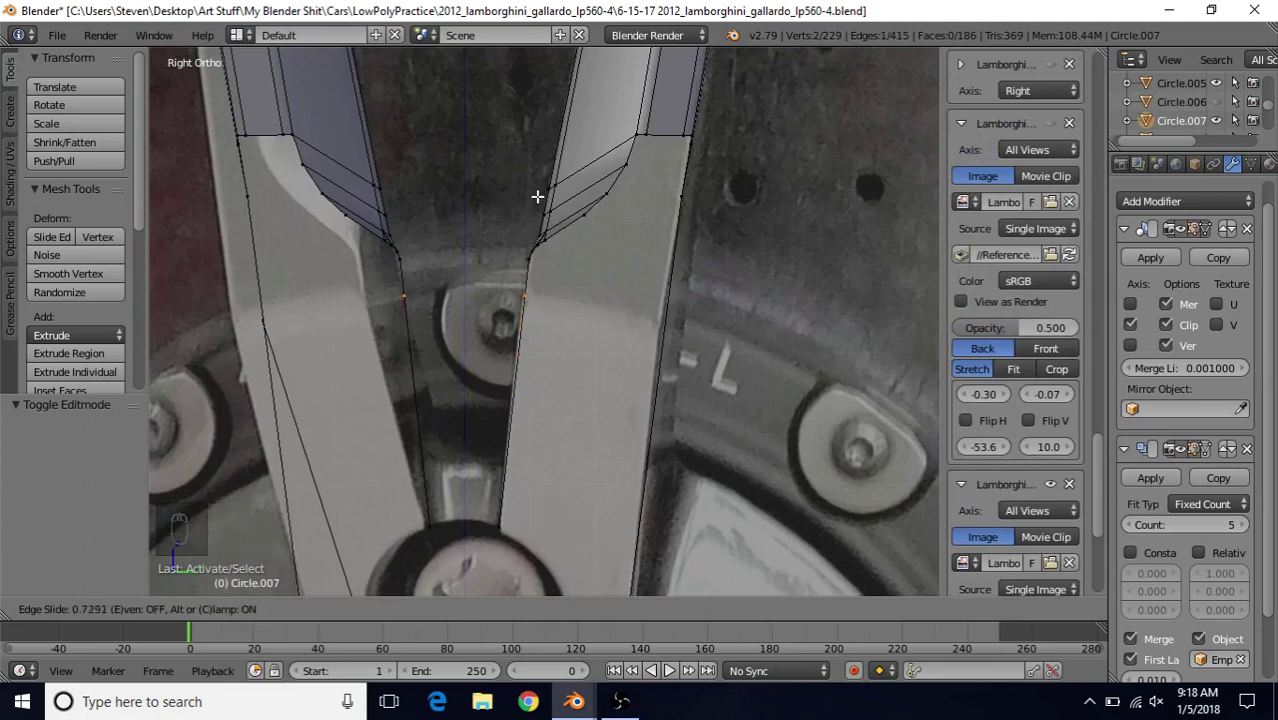
click(537, 197)
key(ctrl+r)
click(519, 405)
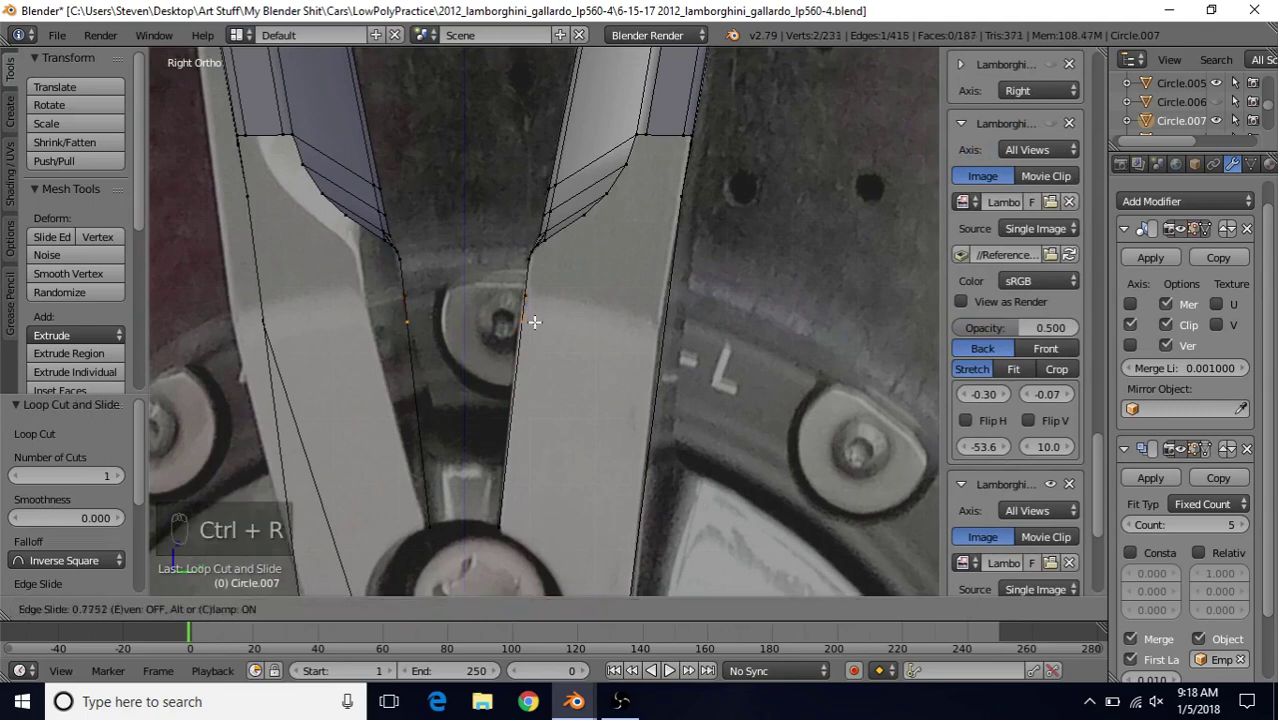
click(535, 323)
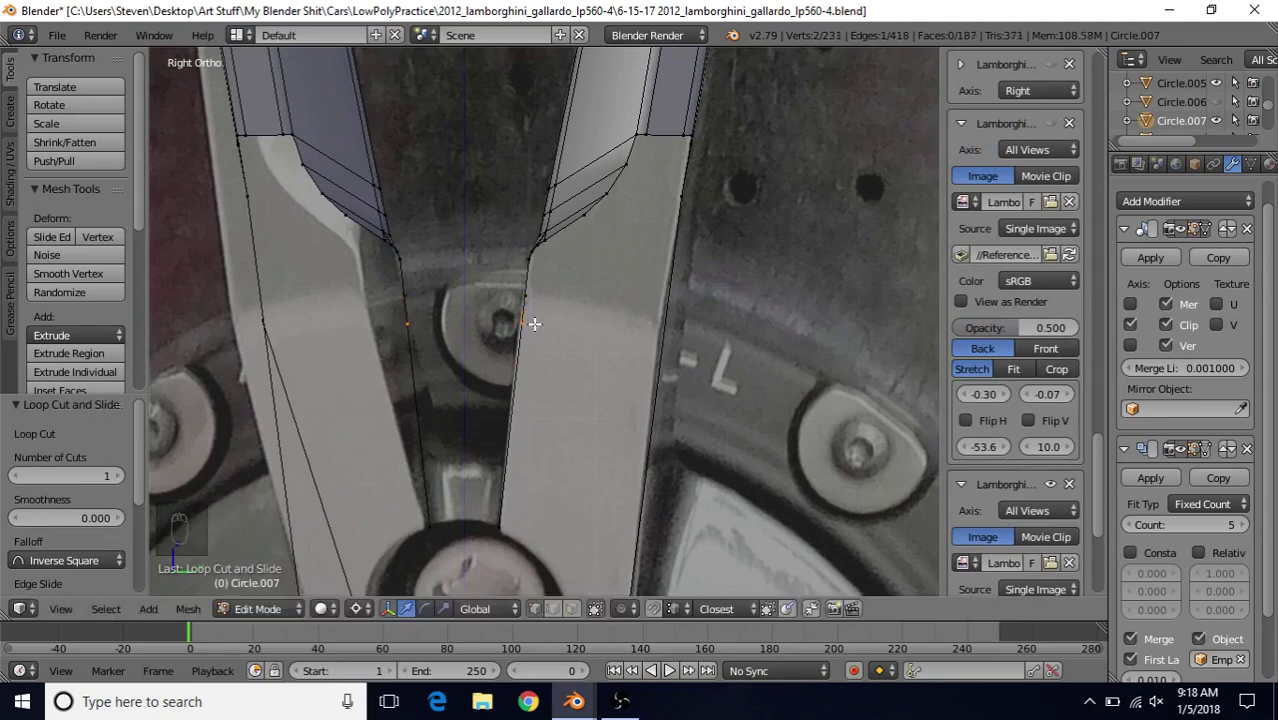
- Add two matching loop cuts across the spoke's outer side wall slightly below the inner pair, fine-tuning the lower one with an edge slide of -0.046
key(ctrl+r)
click(649, 434)
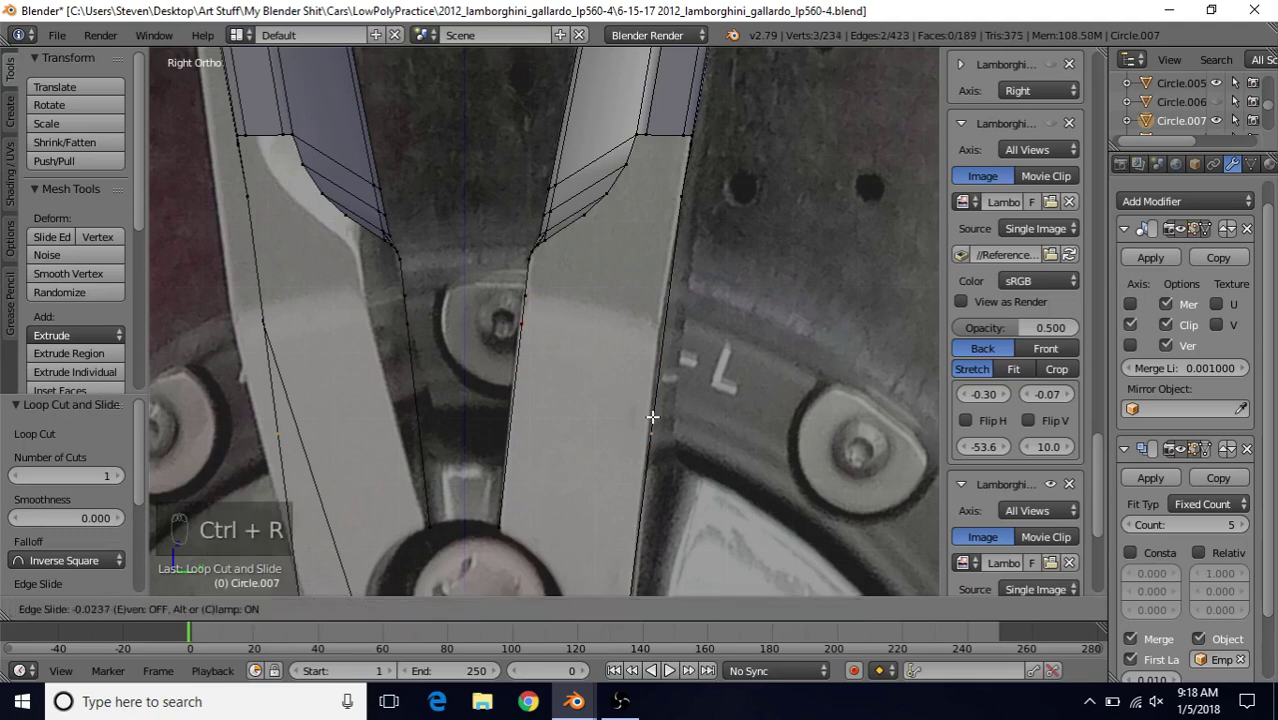
click(661, 324)
key(ctrl+r)
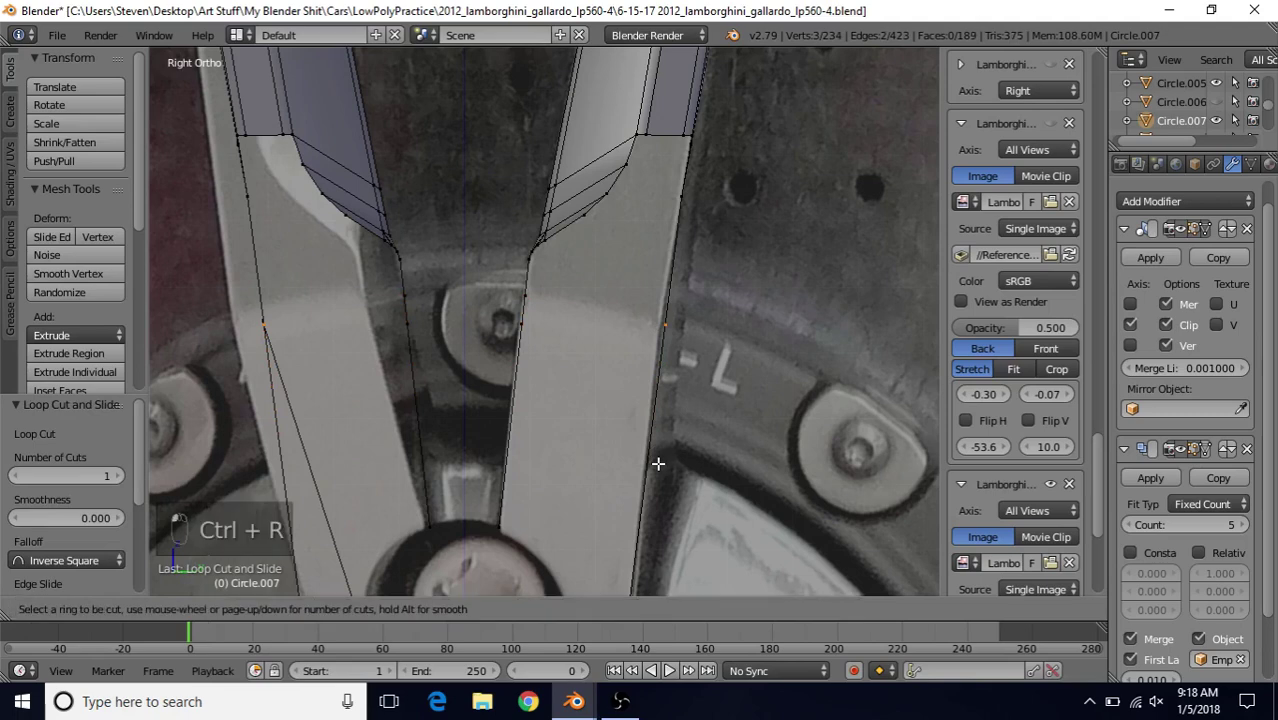
click(657, 458)
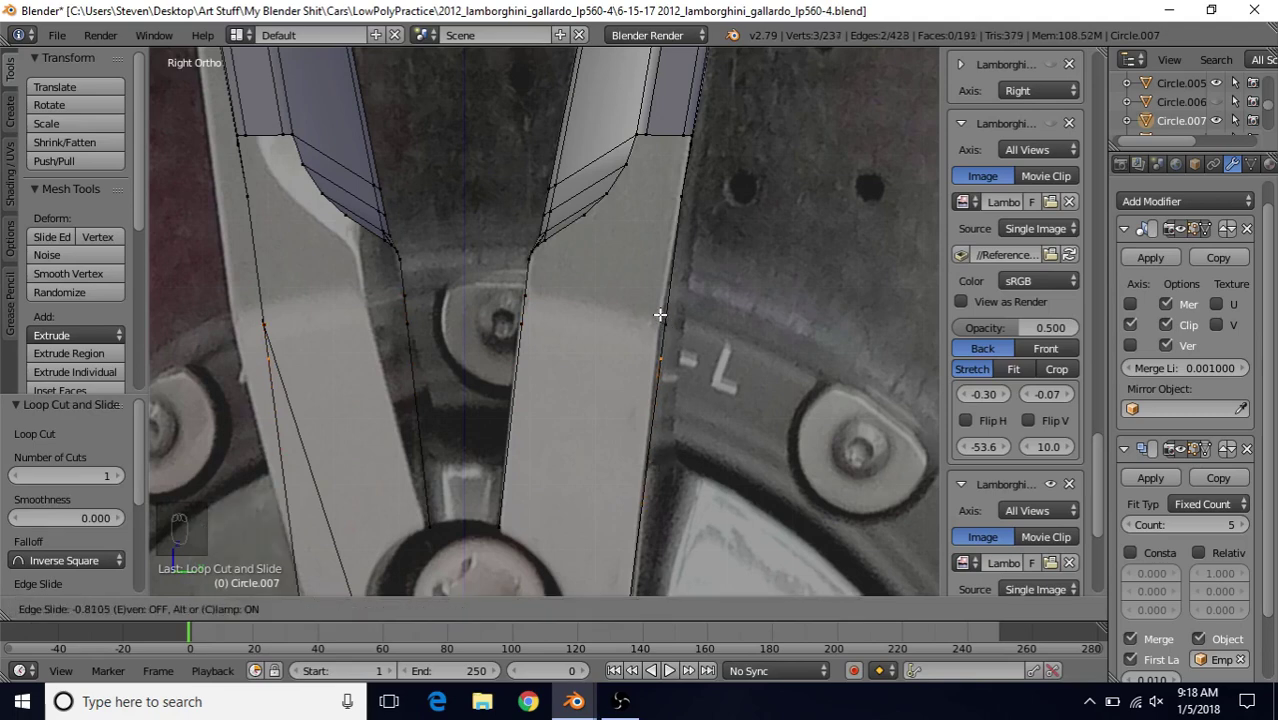
click(658, 310)
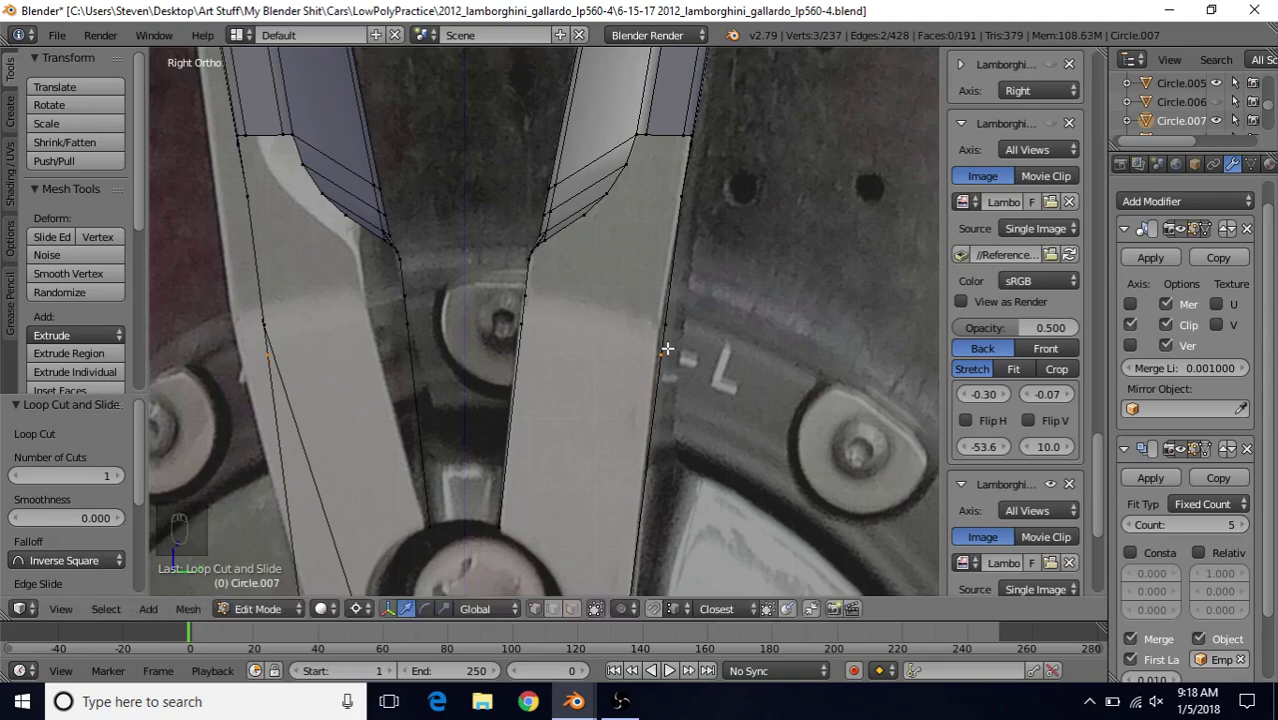
key(g)
key(g)
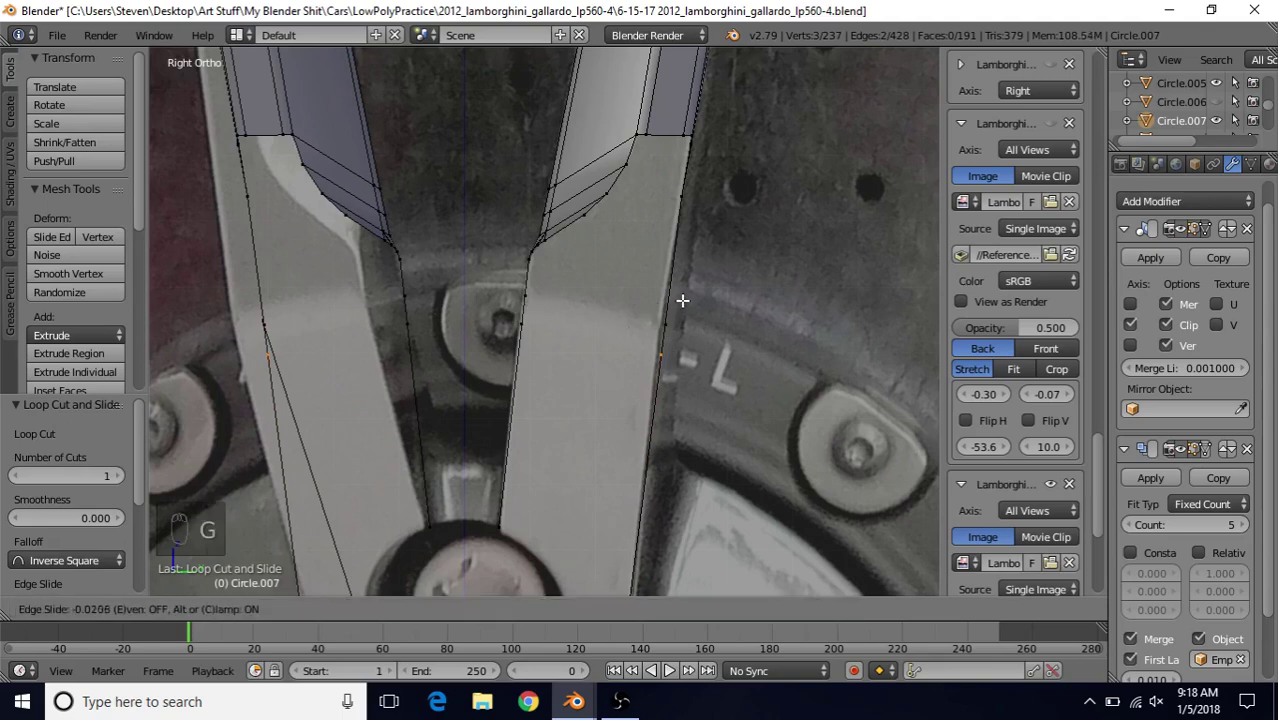
click(681, 297)
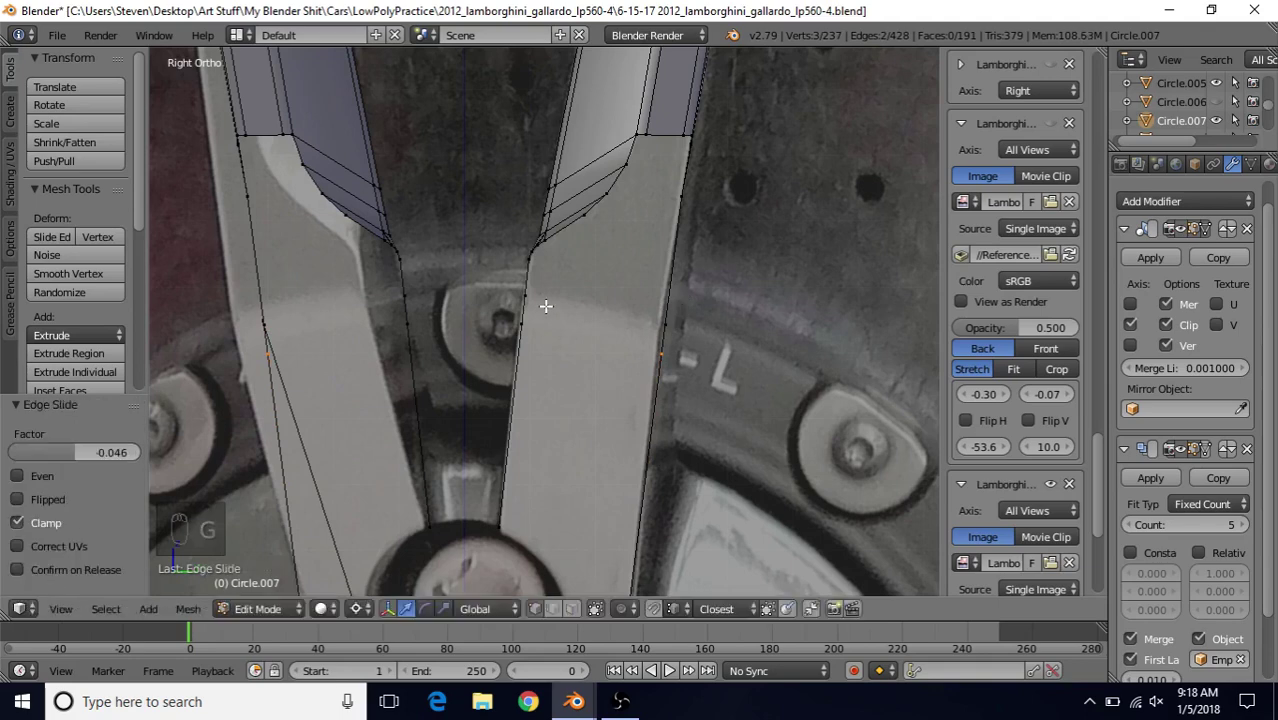
- Fill a narrow face across the spoke's front between the paired cuts on the inner and outer side walls
right_click(537, 303)
shift+right_click(665, 350)
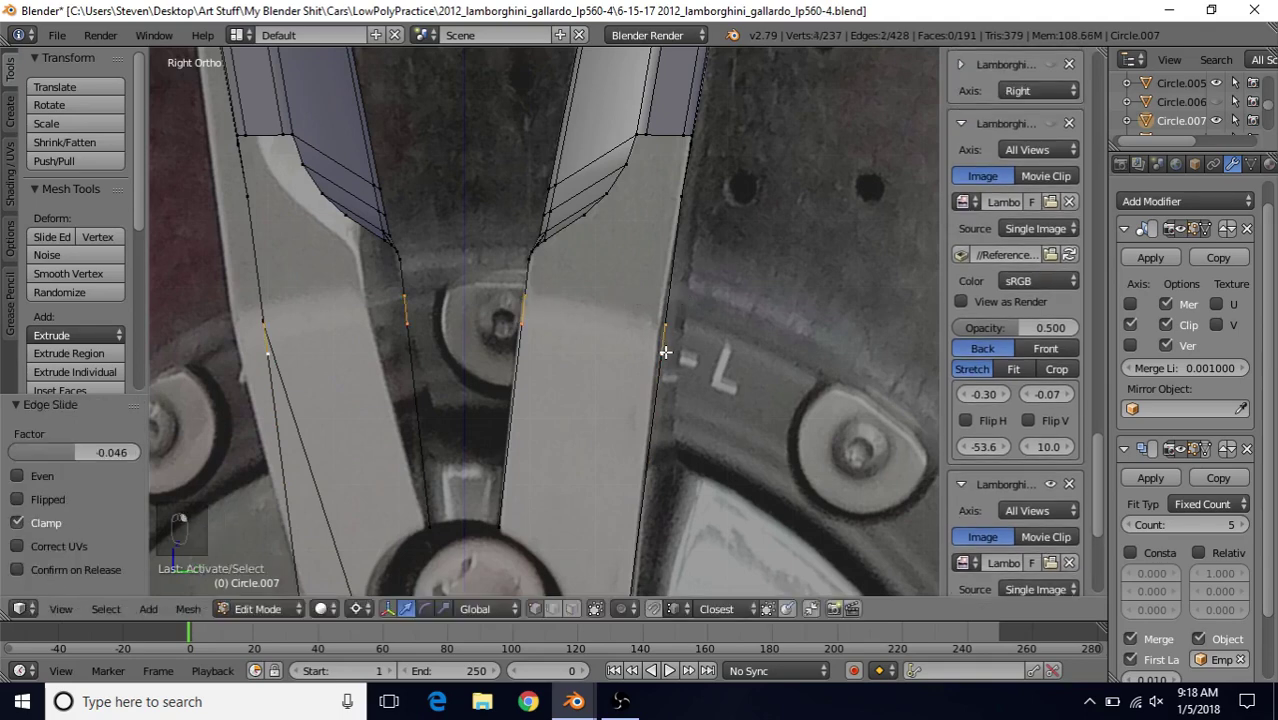
key(f)
- Add an outer side wall loop cut slid 0.191 beside the lug hole and fill the face between it and the narrow strip
shift+middle_drag(667, 457, 661, 395)
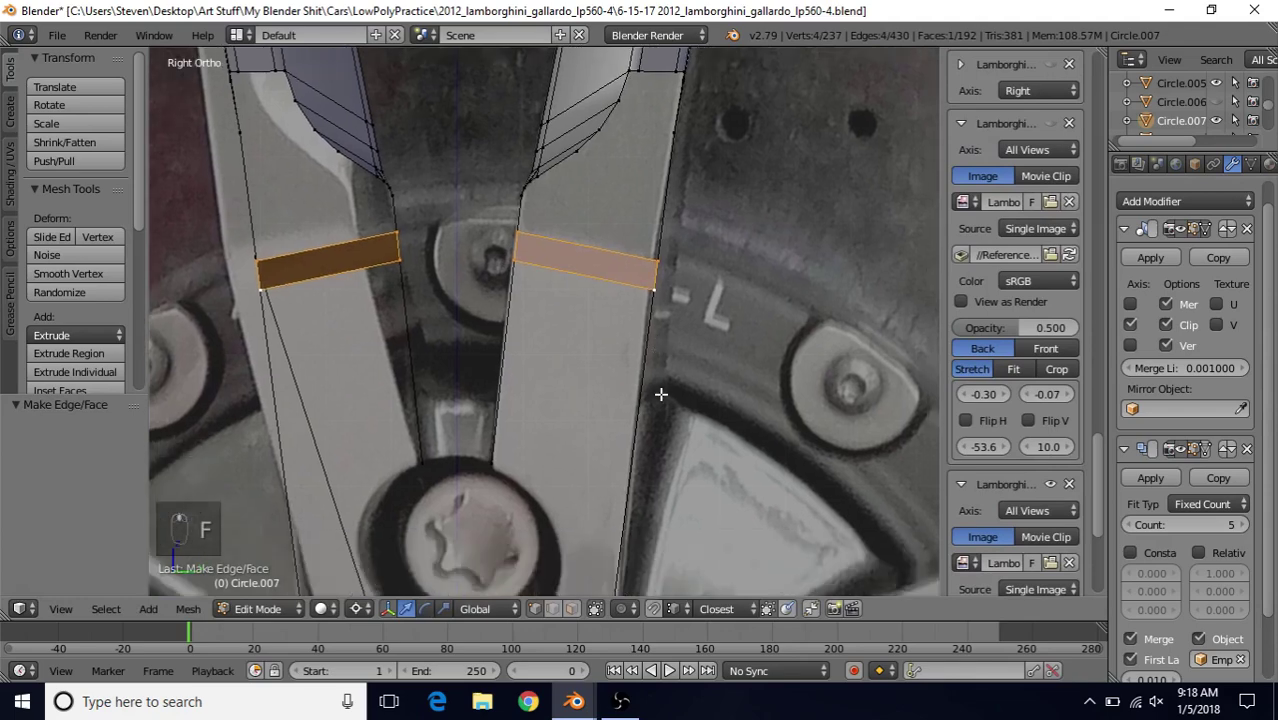
key(ctrl+r)
click(639, 477)
mouse_move(631, 495)
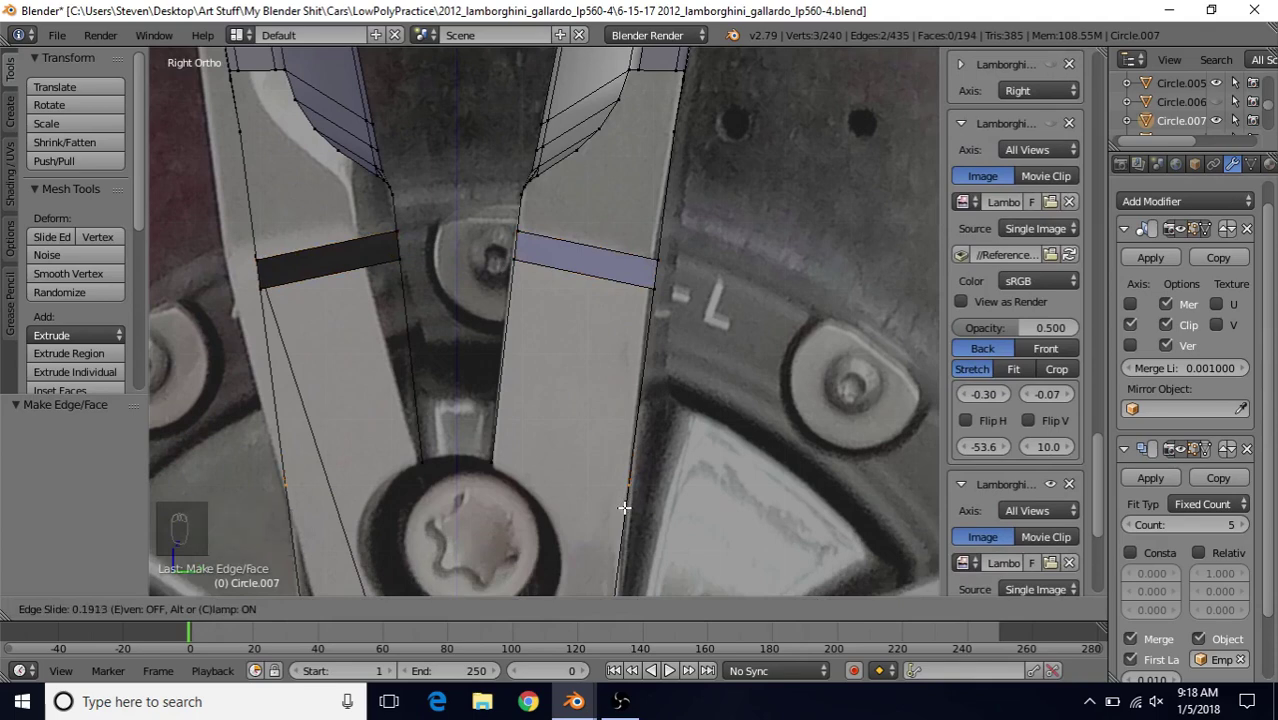
click(624, 508)
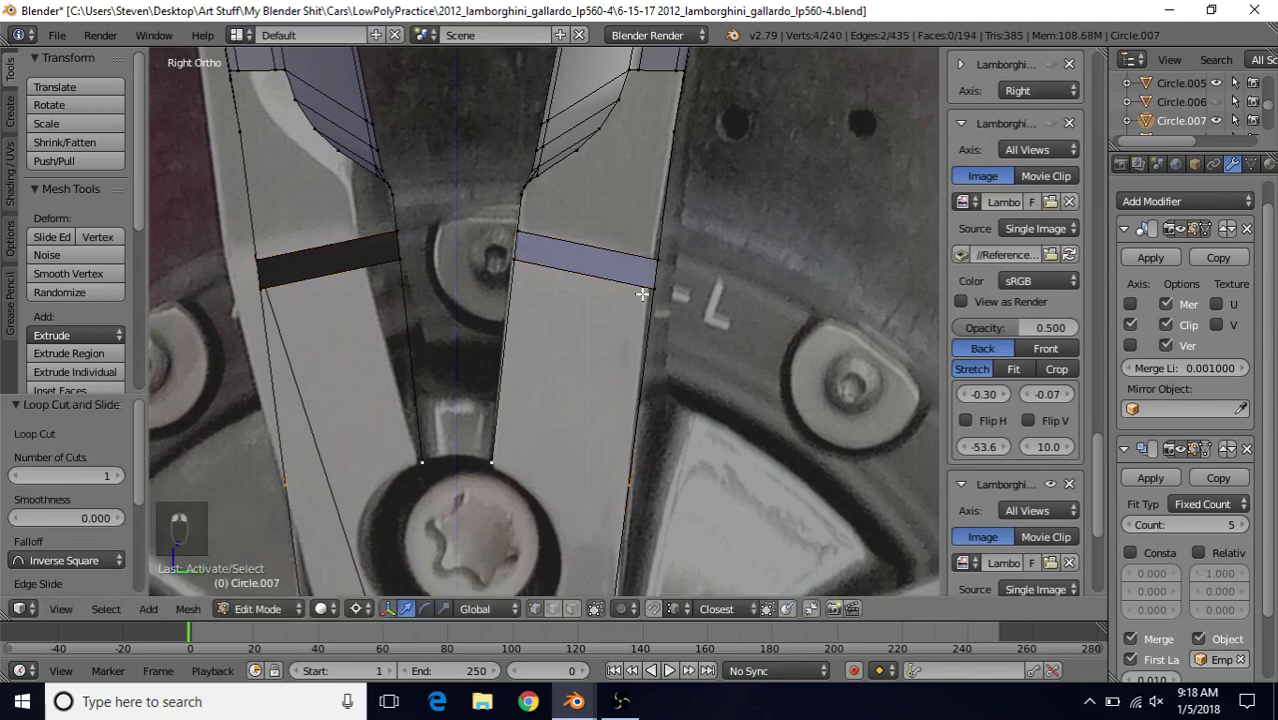
shift+right_click(512, 262)
key(f)
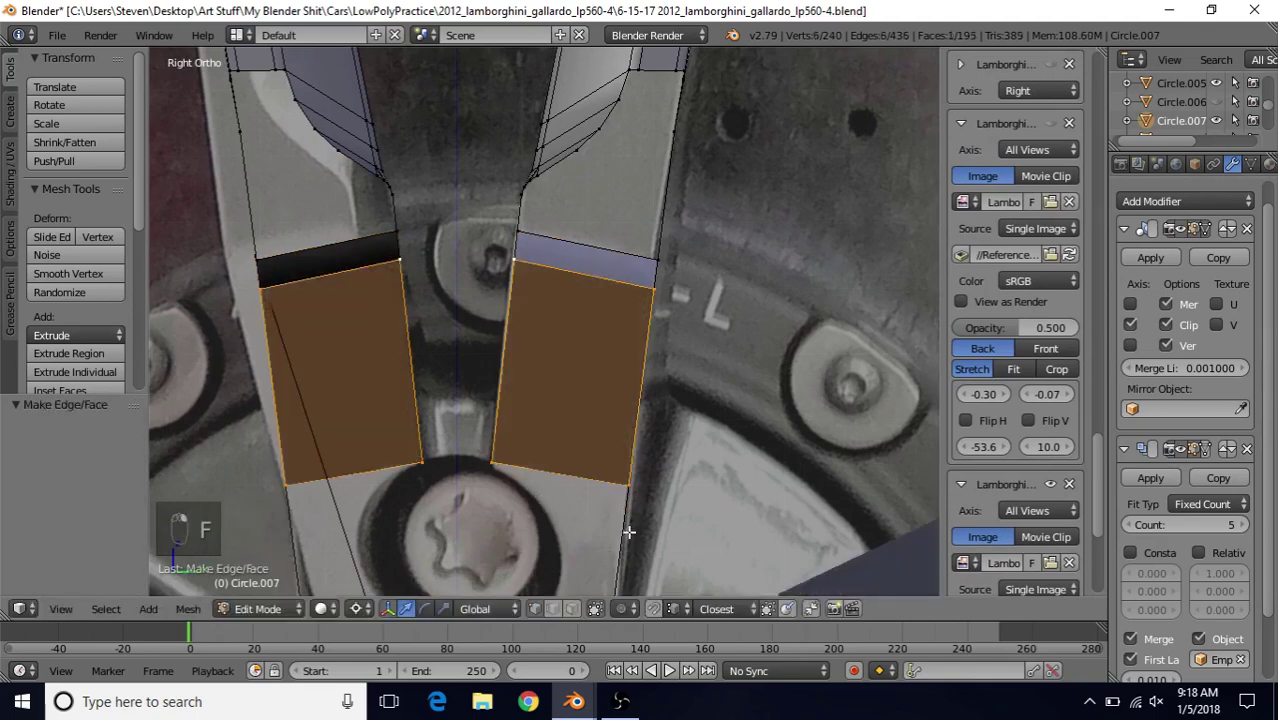
- Extrude the front vertex at the top of the open area three times toward the hub, following the upper curve of the recess edge
scroll(628, 460, down, 2)
shift+middle_drag(588, 277, 547, 402)
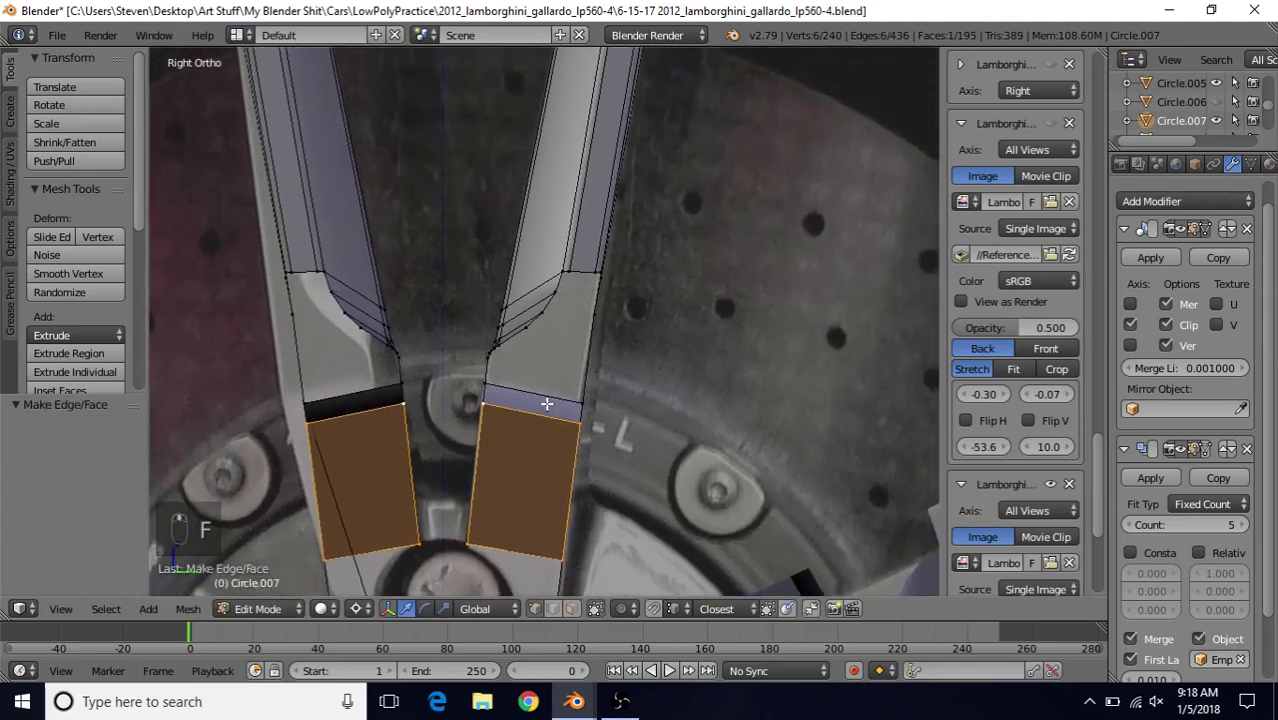
scroll(546, 403, up, 1)
scroll(547, 402, up, 2)
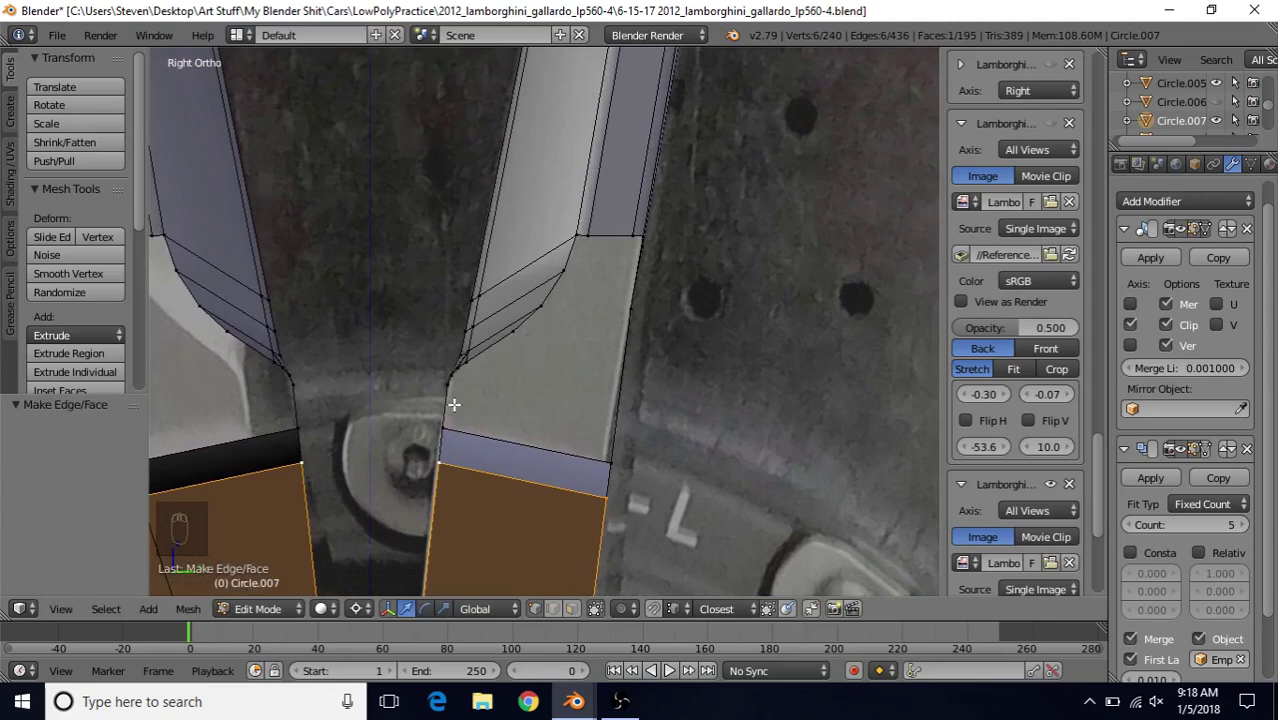
right_click(591, 237)
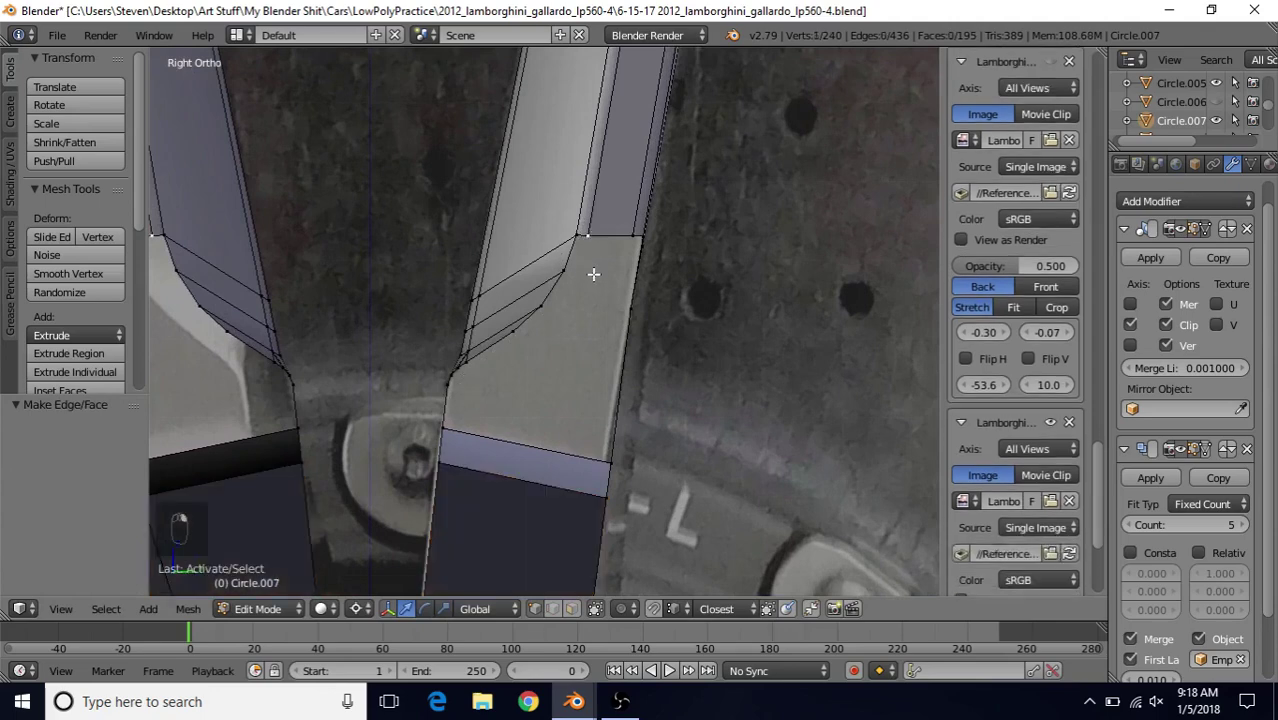
shift+middle_drag(592, 275, 625, 291)
scroll(625, 291, up, 1)
key(e)
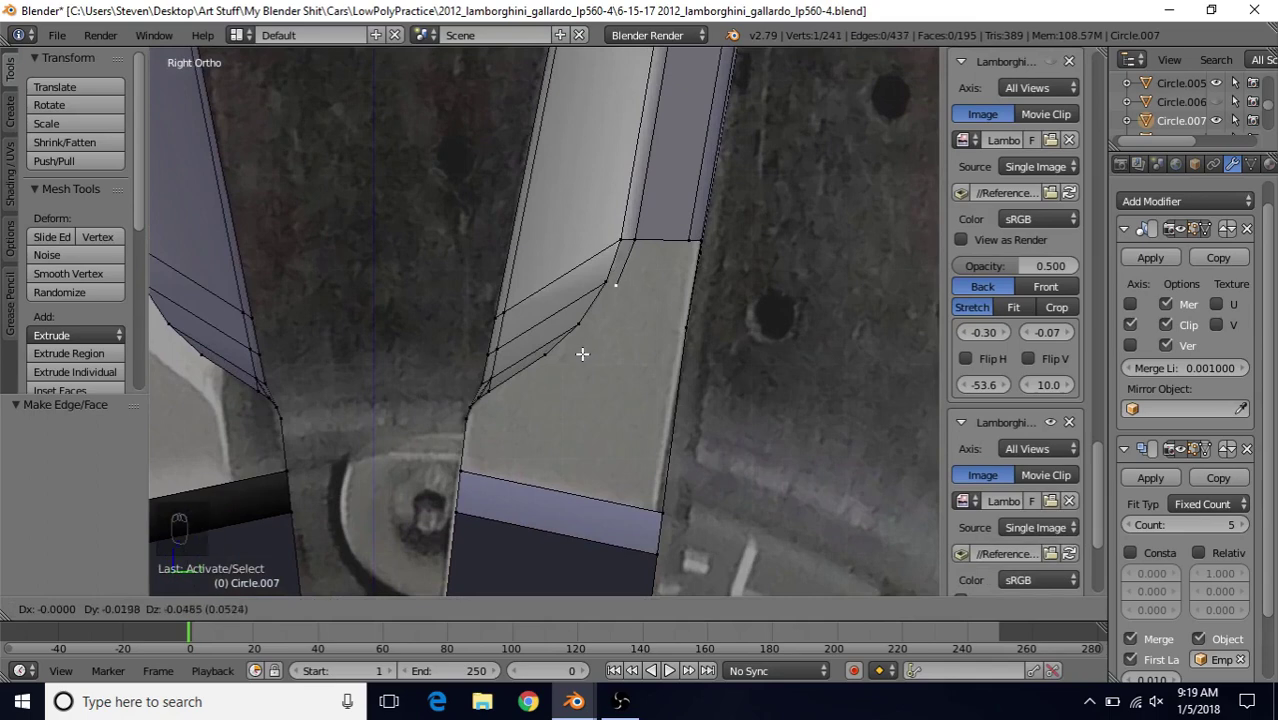
click(583, 354)
key(e)
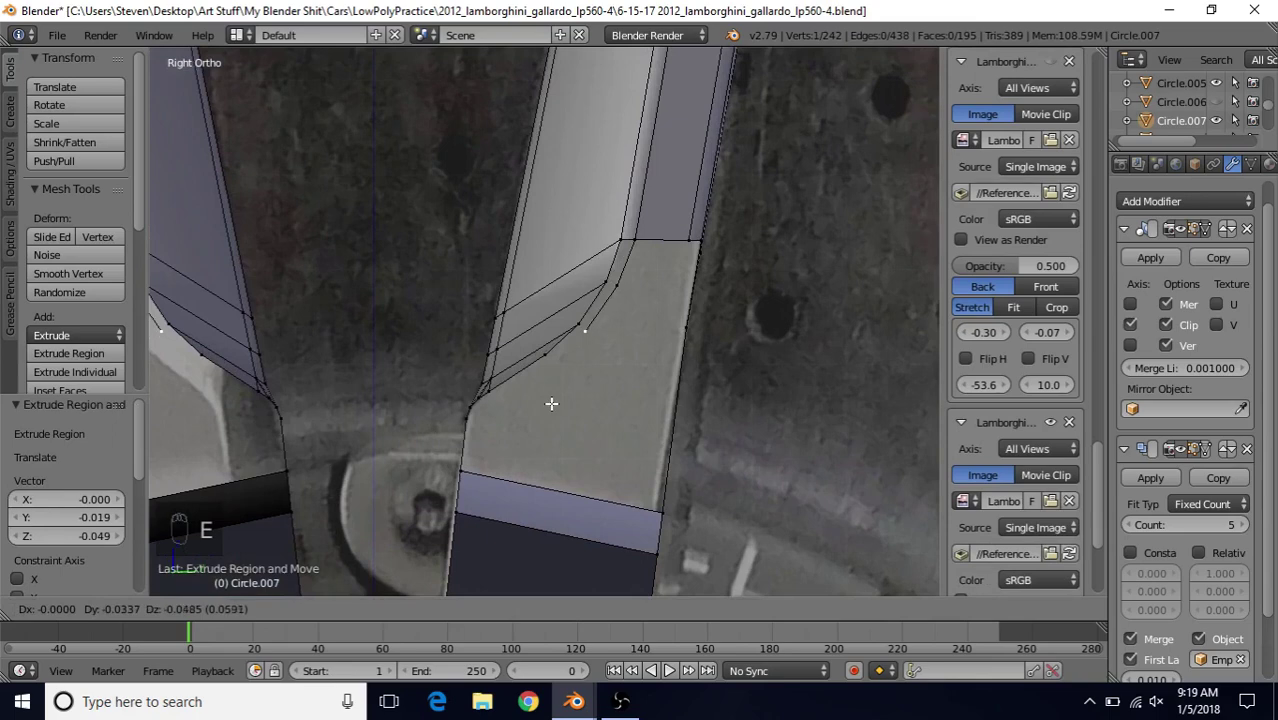
click(551, 403)
key(e)
click(510, 435)
- Extrude the vertex chain four more times around the recess's lower corner, keeping it parallel to the existing edge
scroll(559, 345, up, 2)
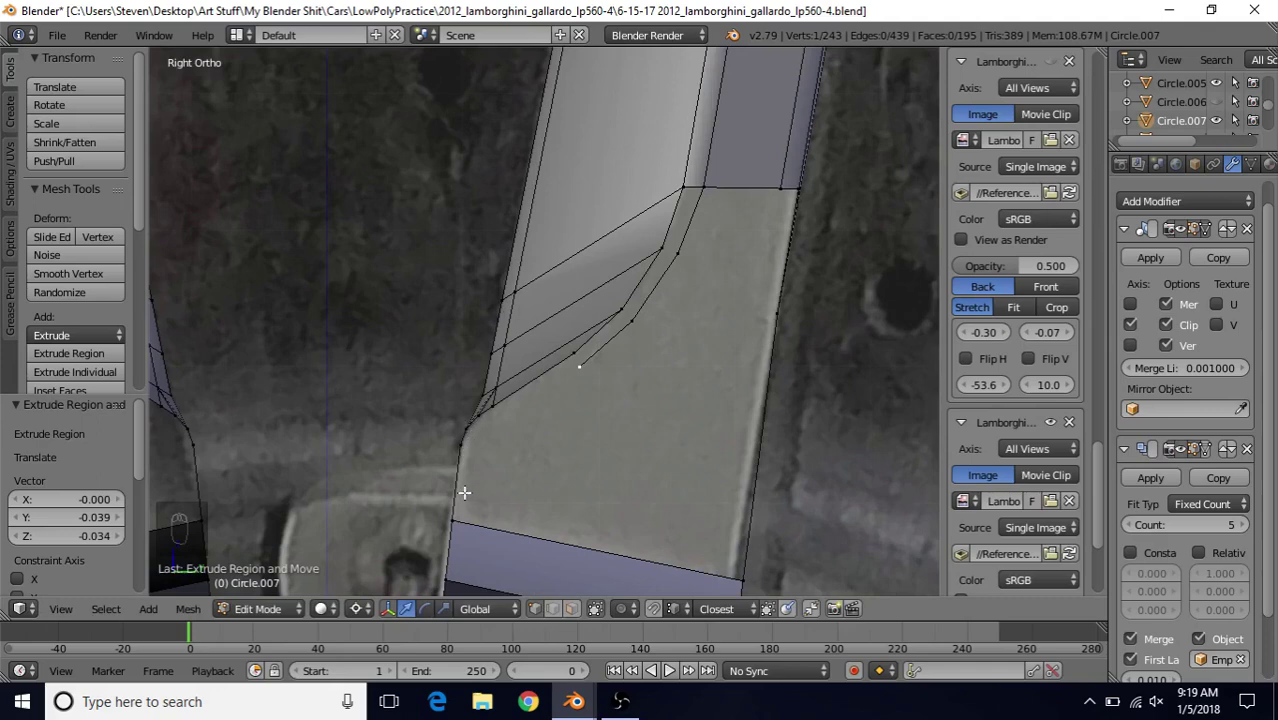
key(e)
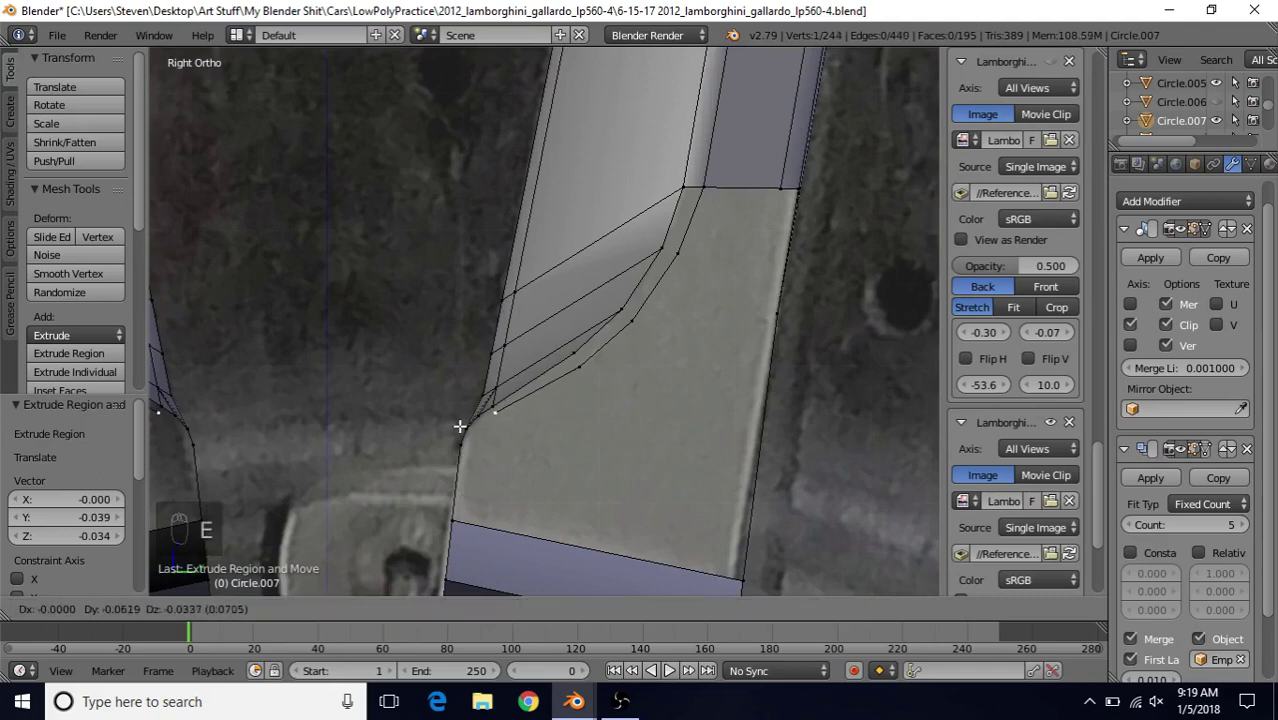
click(459, 426)
key(e)
click(441, 445)
key(e)
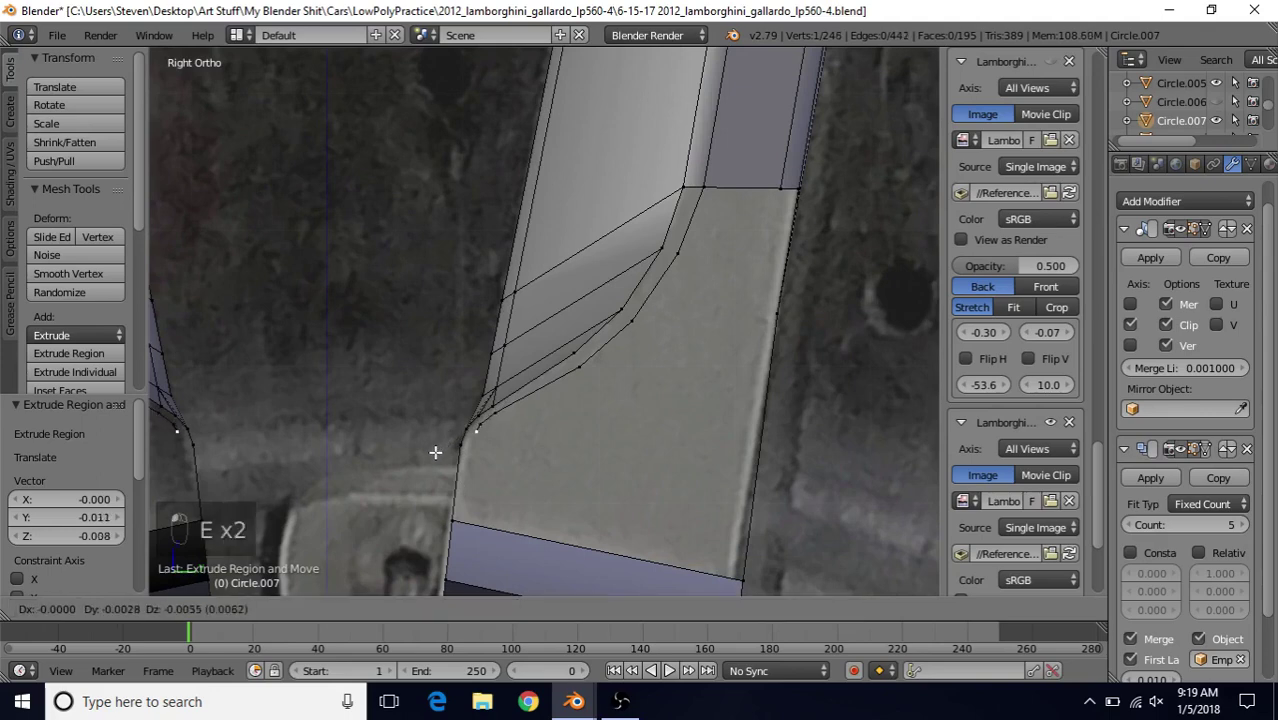
click(432, 456)
key(e)
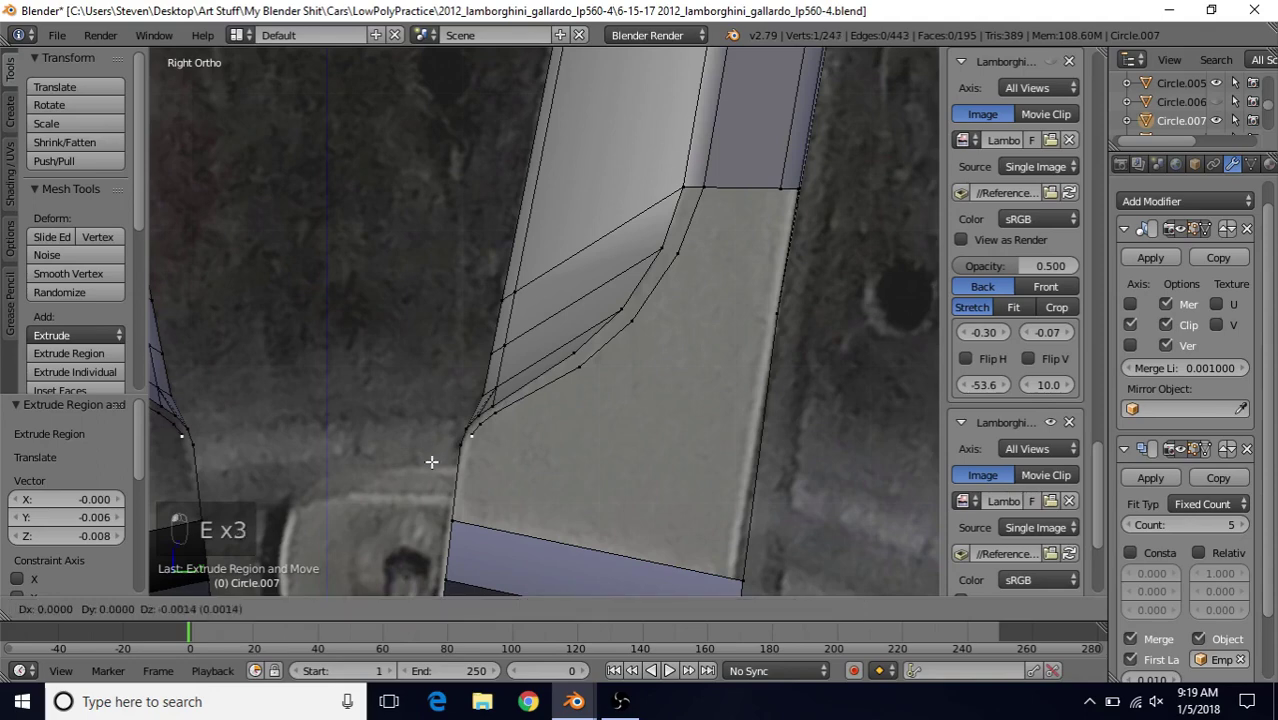
click(448, 446)
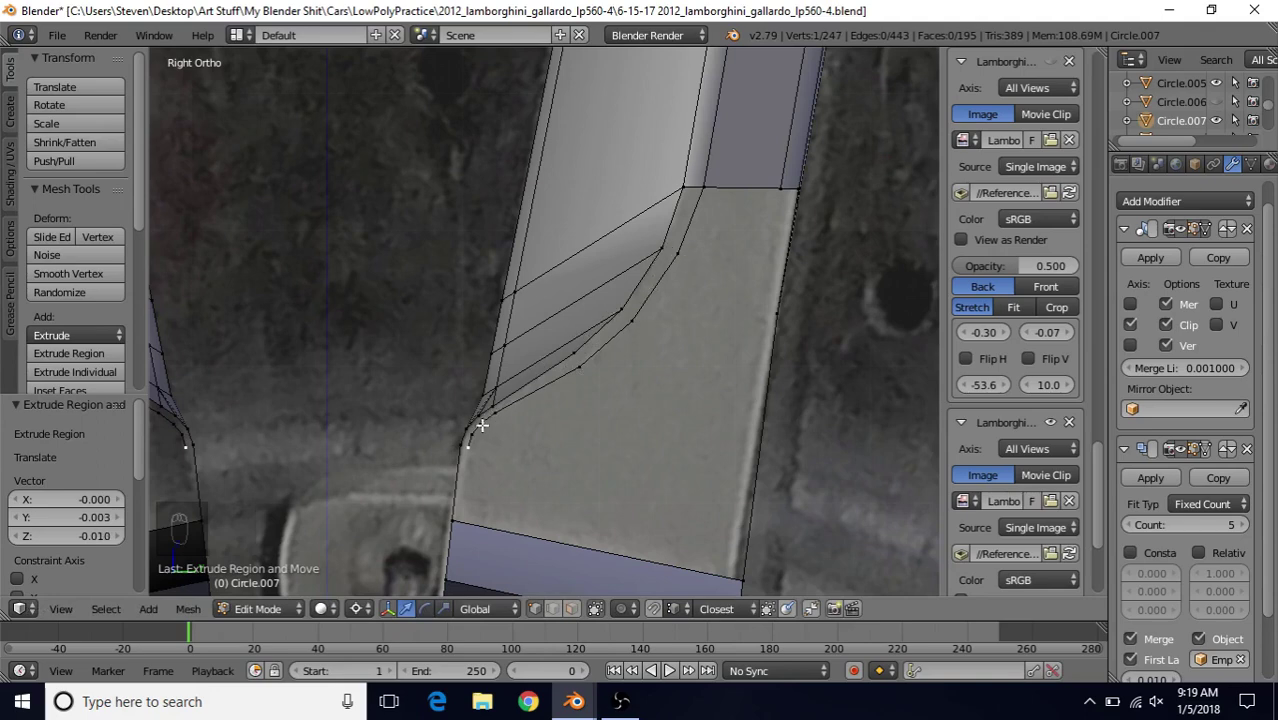
- Nudge the extruded chain vertex at the lower bend of the curve slightly closer to the recess edge
shift+middle_drag(491, 405, 536, 391)
right_click(568, 370)
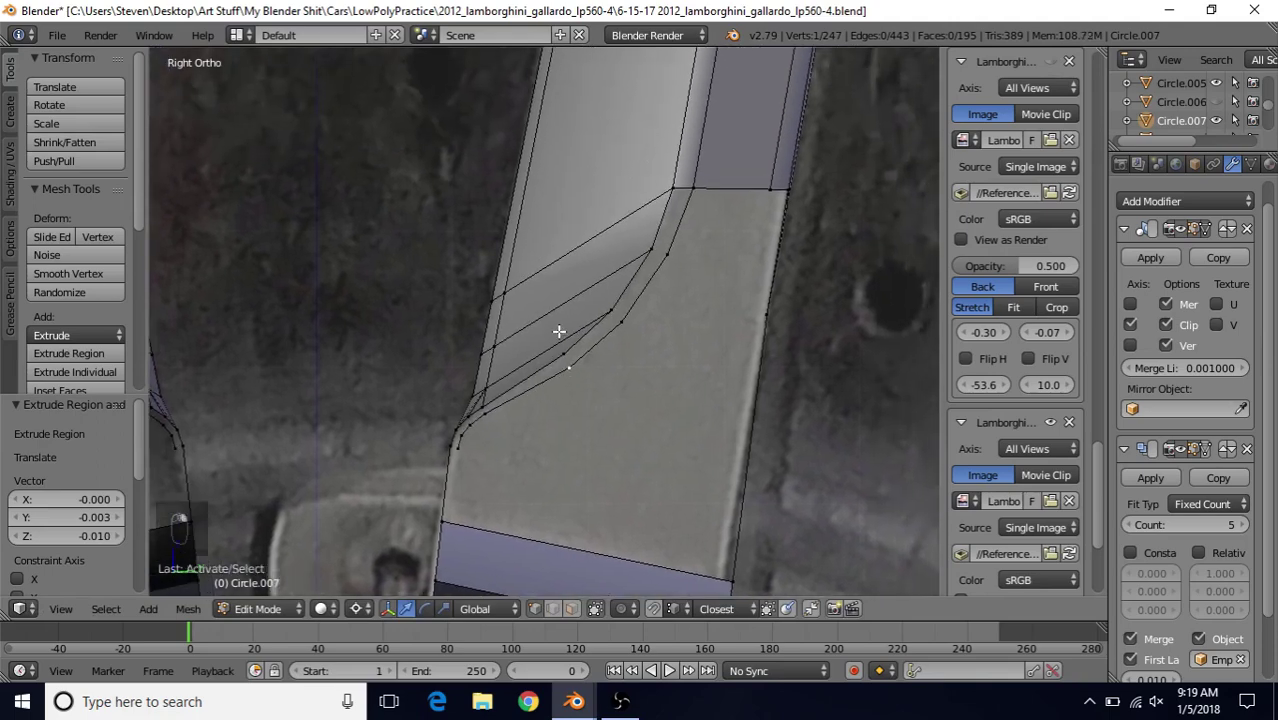
key(g)
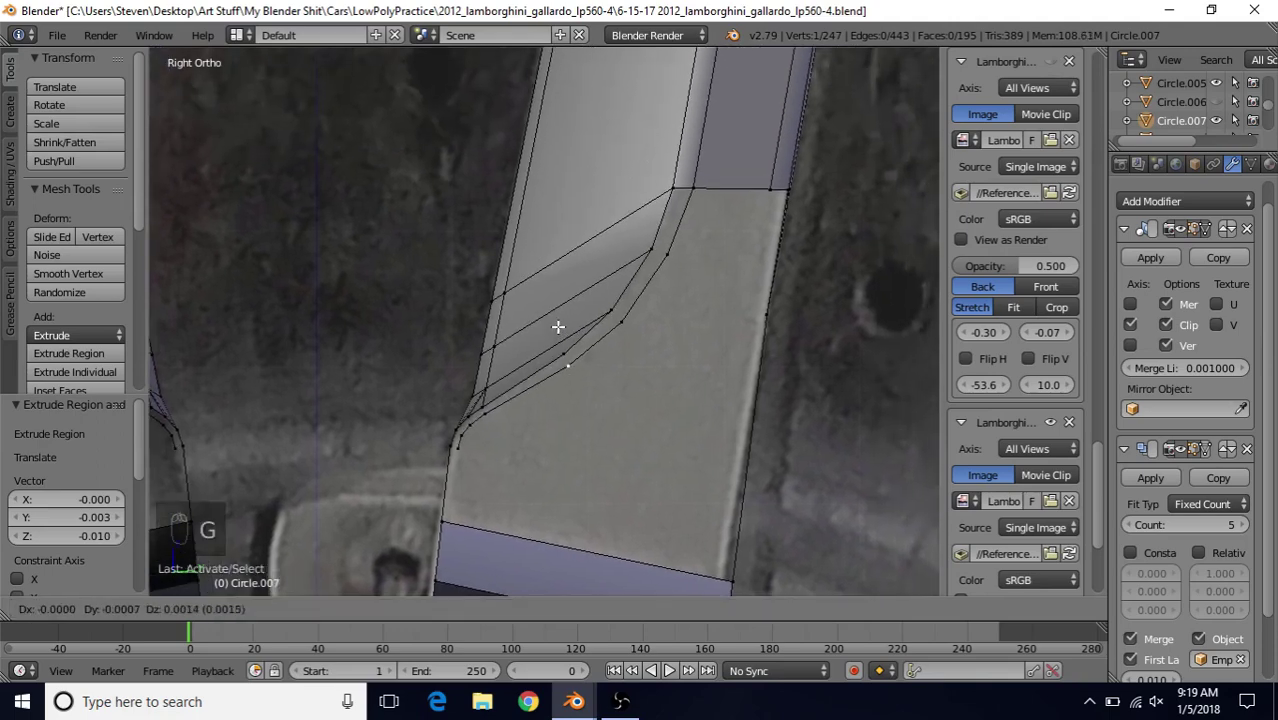
click(558, 327)
key(g)
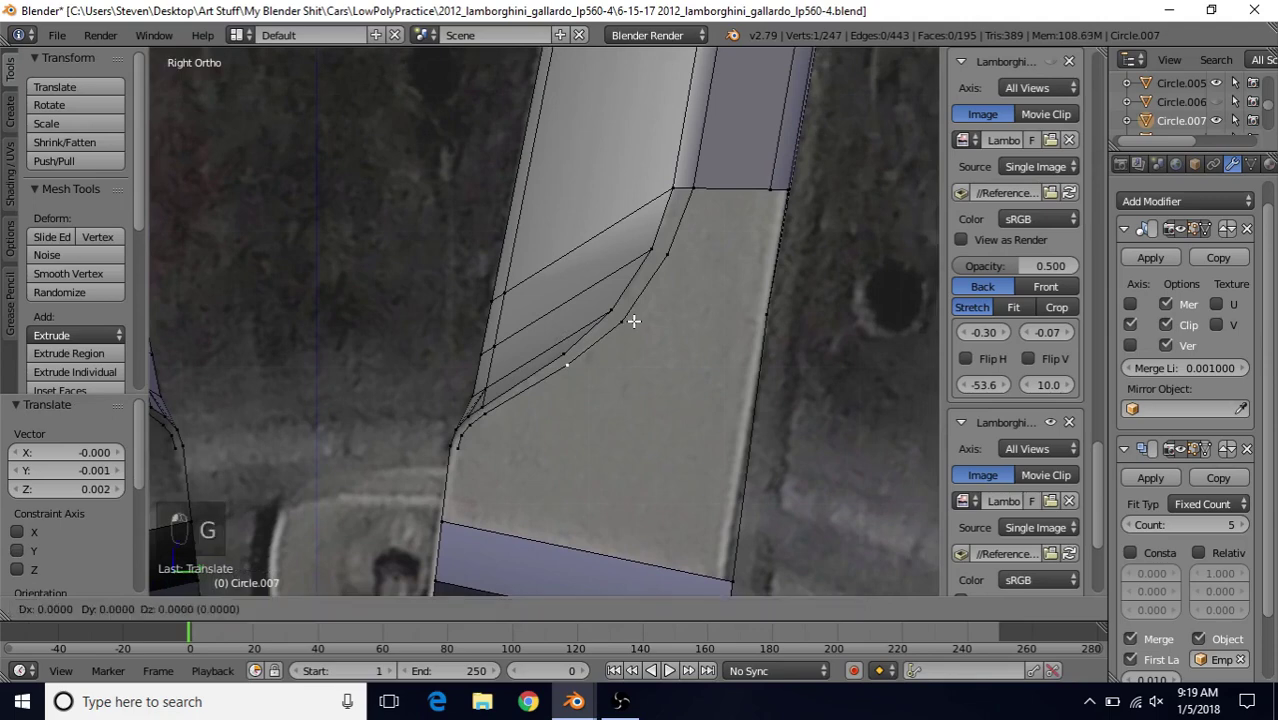
click(635, 318)
- Move the next two chain vertices up the curve slightly closer to the recess edge, evening out the strip's width
right_click(626, 313)
key(g)
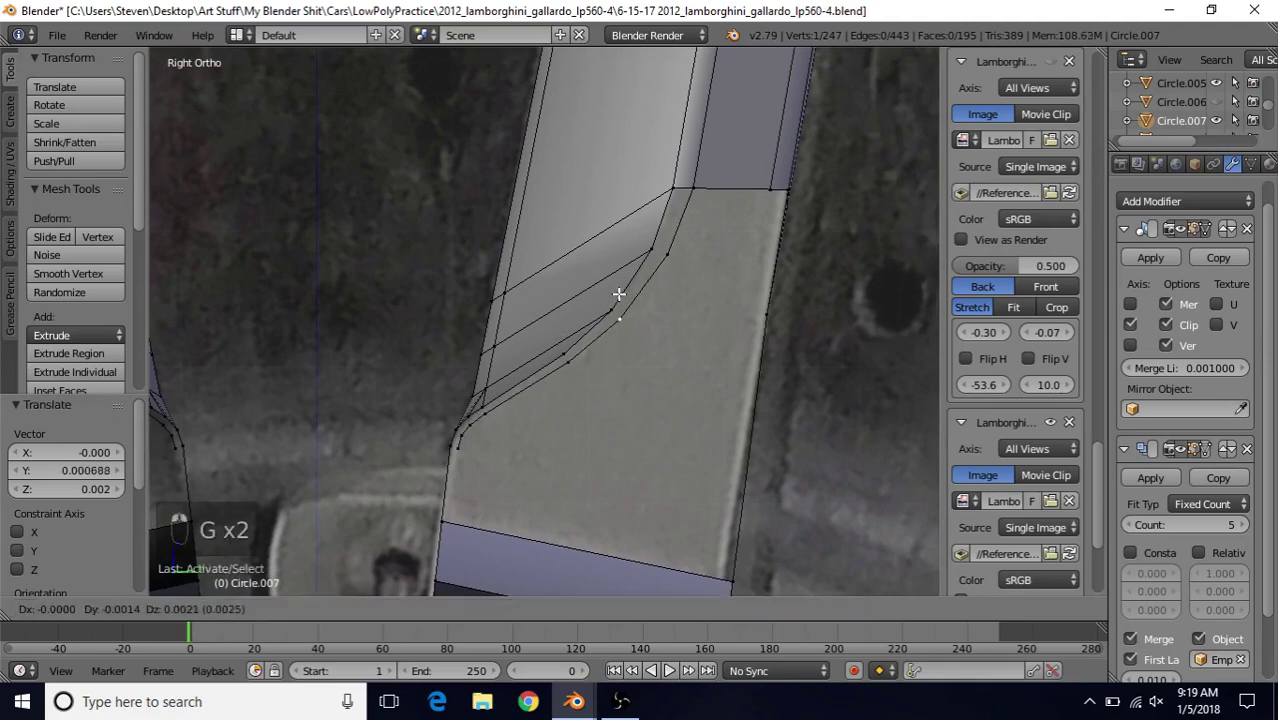
click(619, 294)
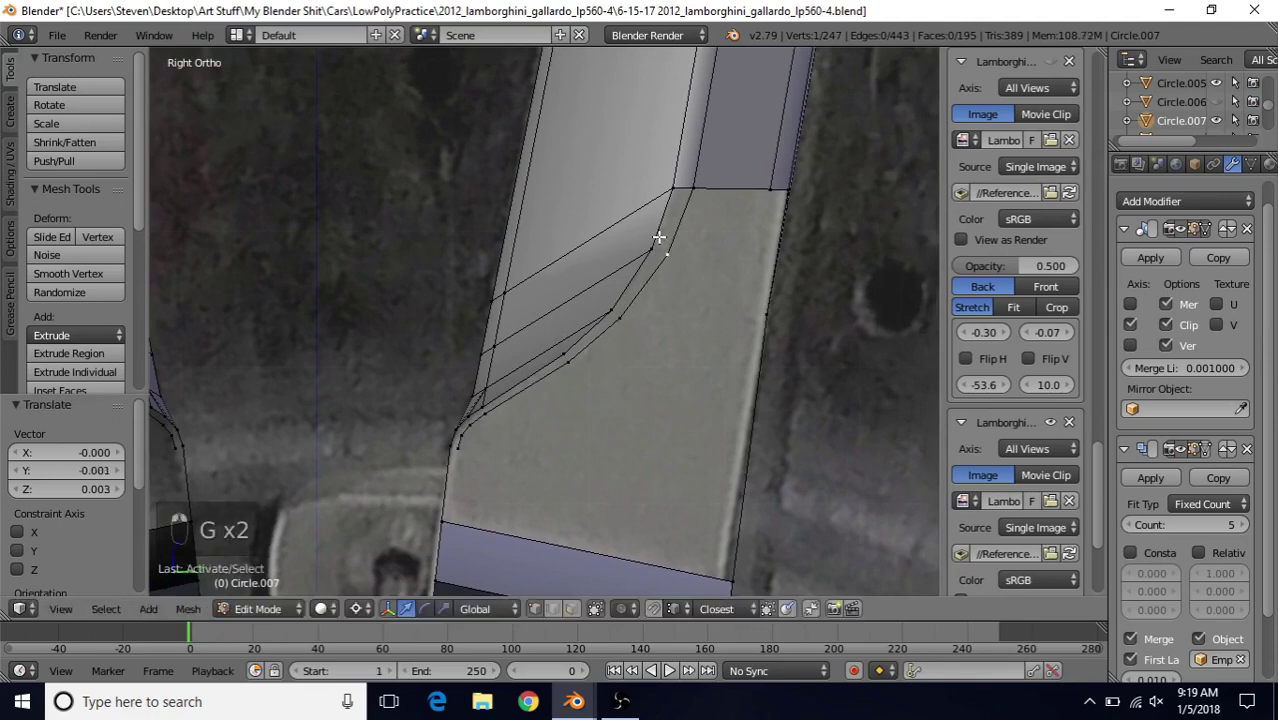
key(g)
click(652, 254)
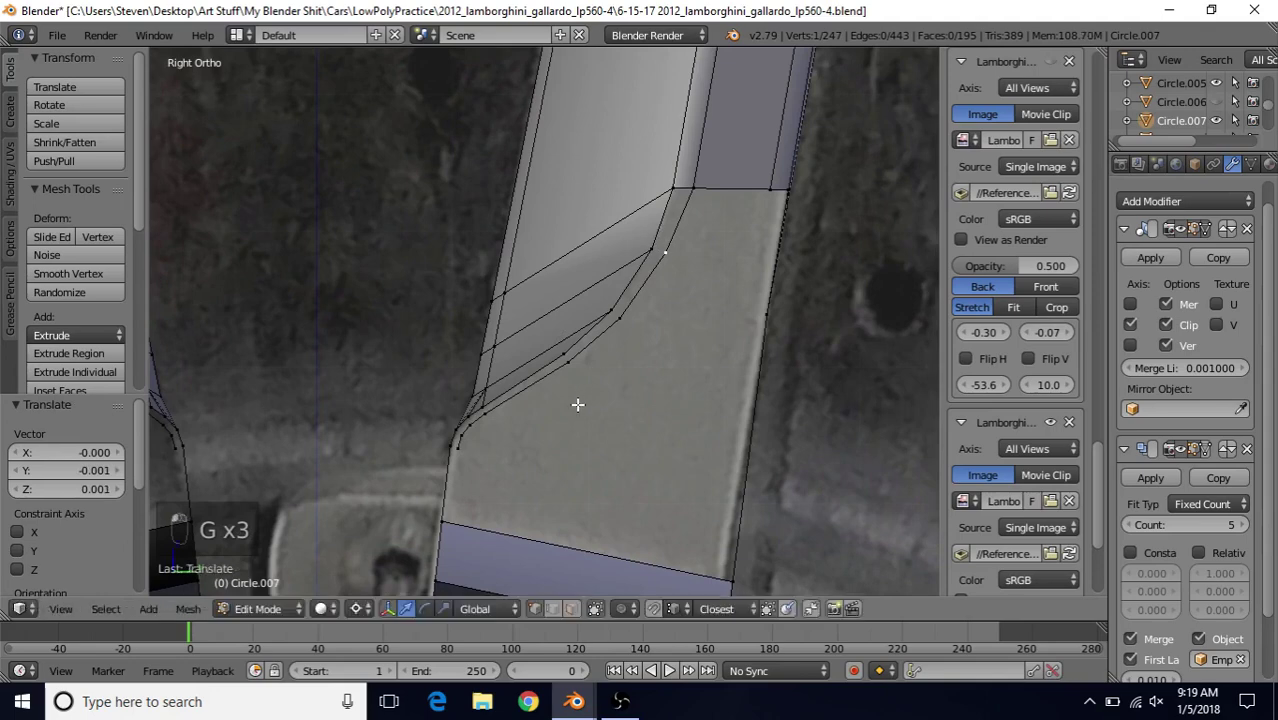
key(g)
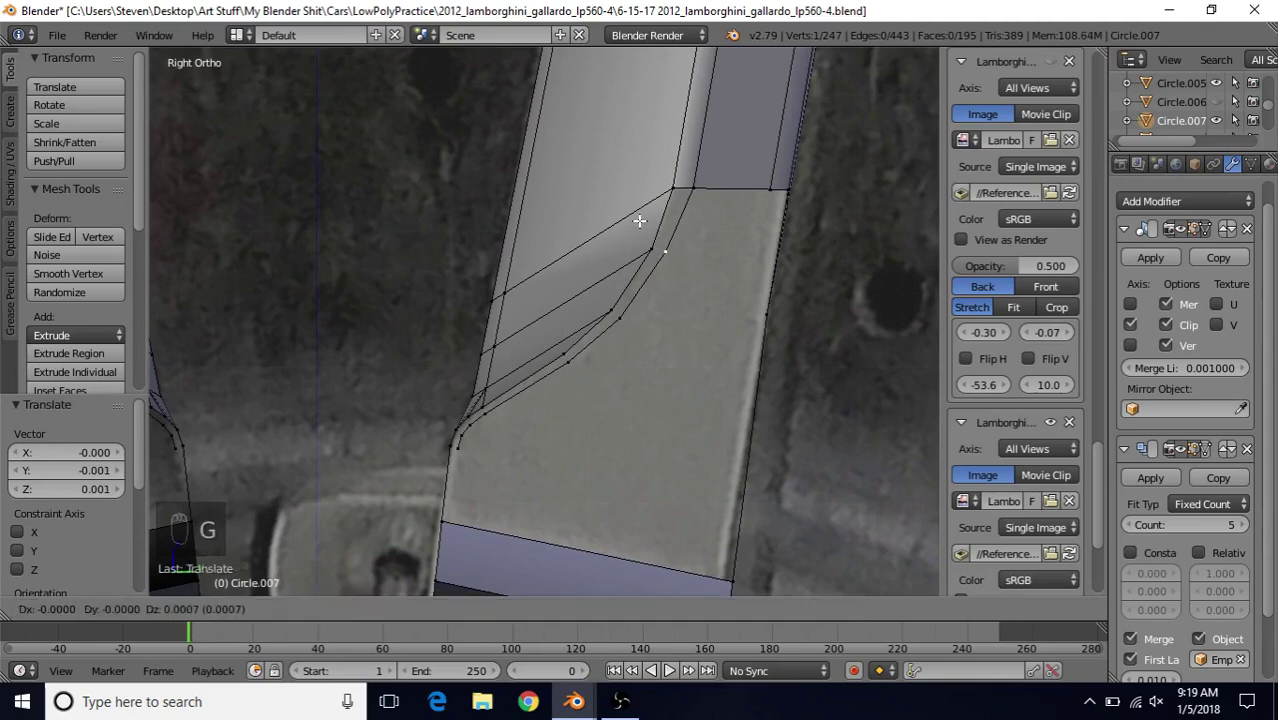
click(639, 221)
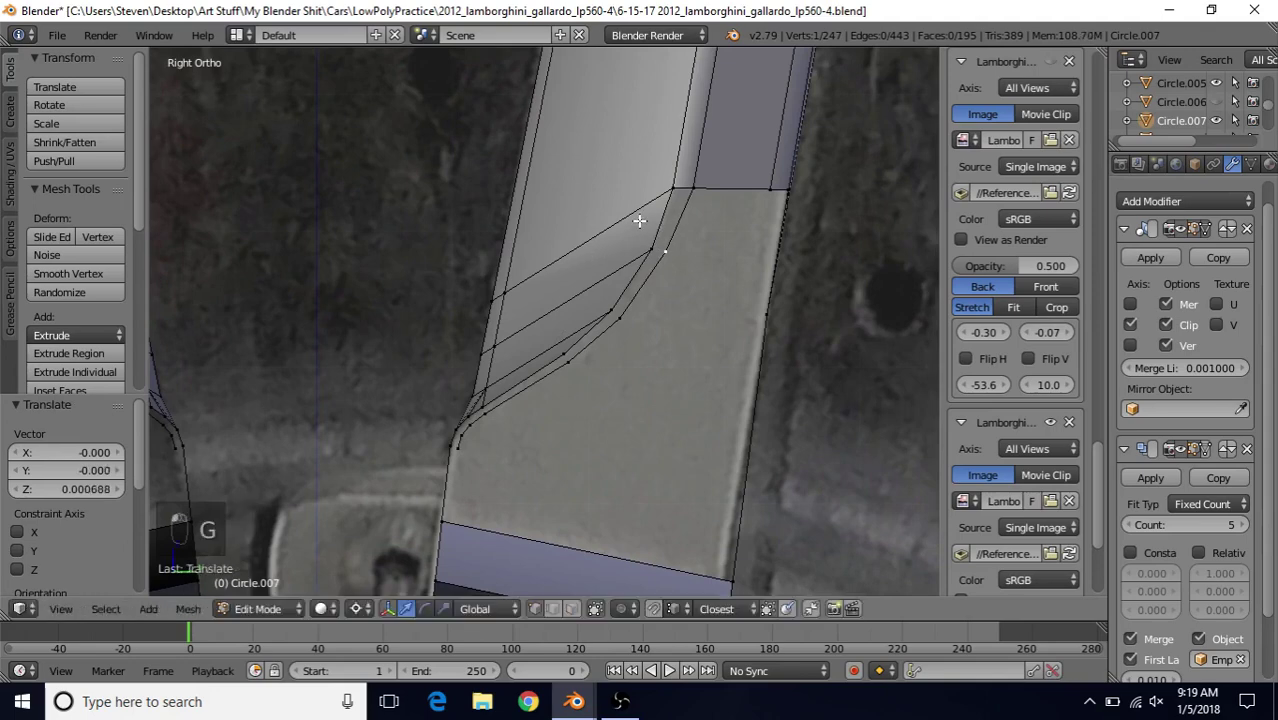
- Fill the strip between the recess edge and the extruded vertex chain with faces, from the top edge down to the last vertices
shift+right_click(678, 185)
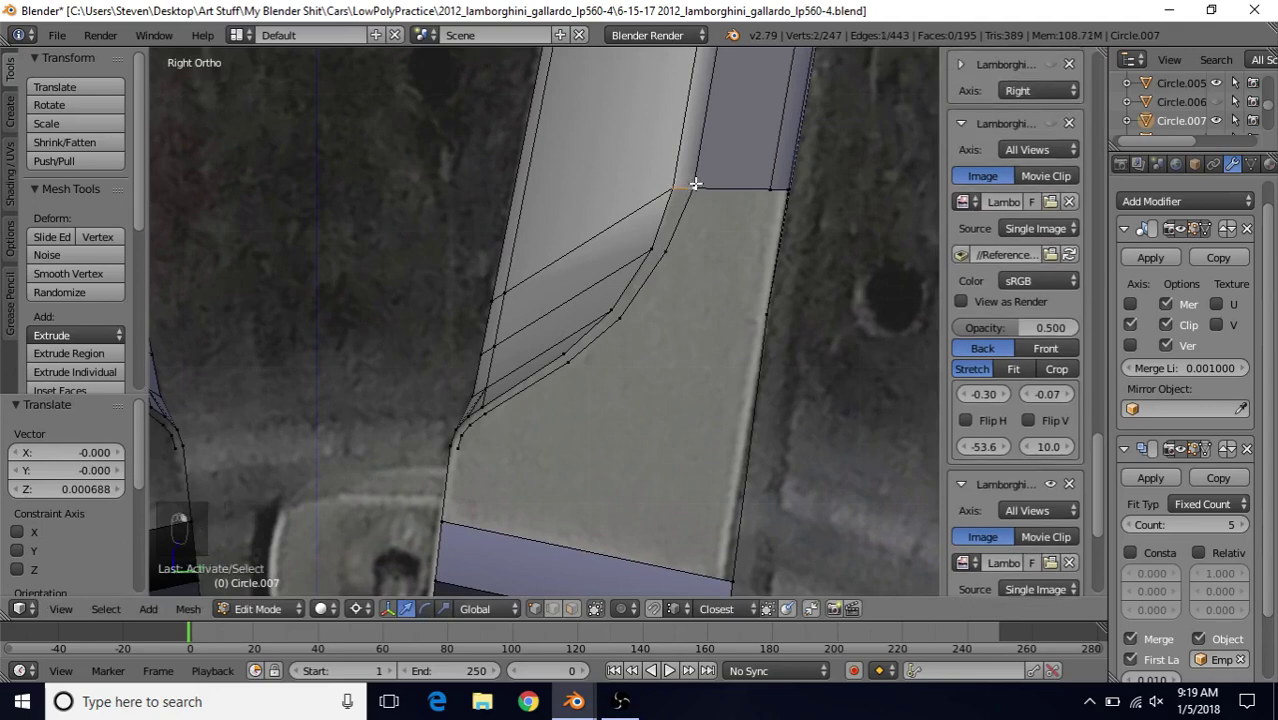
key(f)
key(f)
key(f)
key(f)
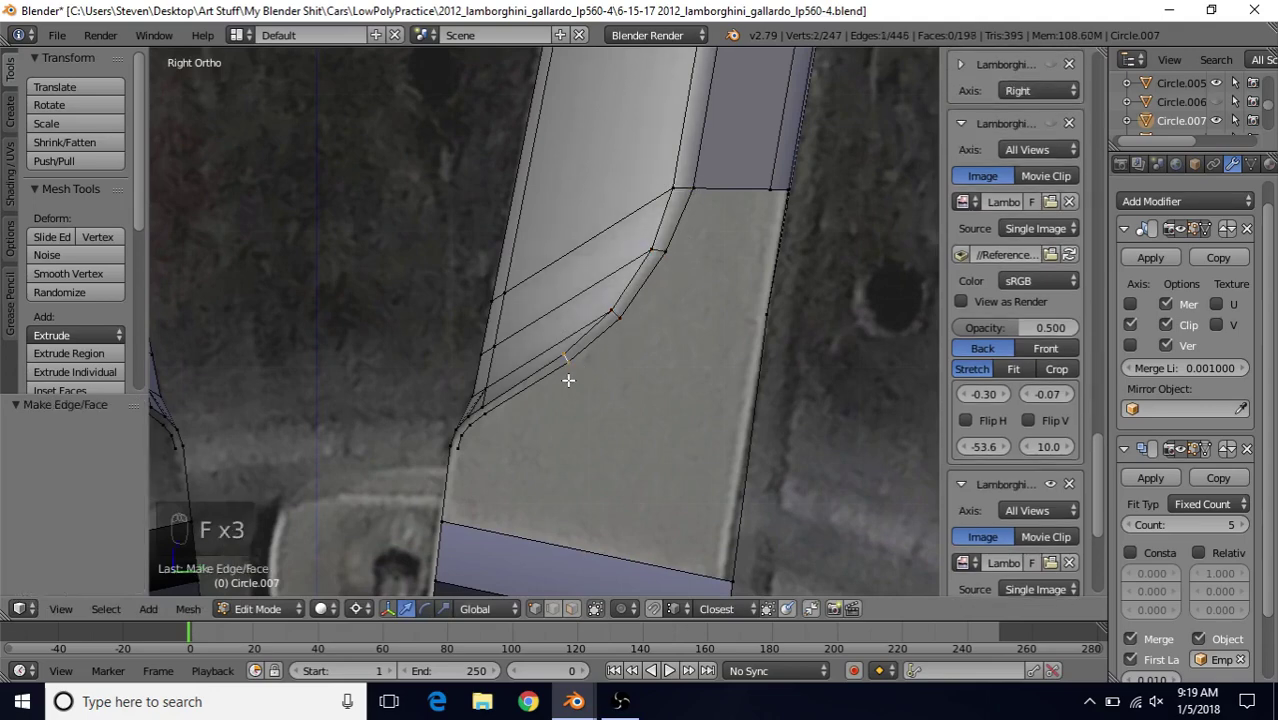
key(f)
key(f)
key(f)
key(f)
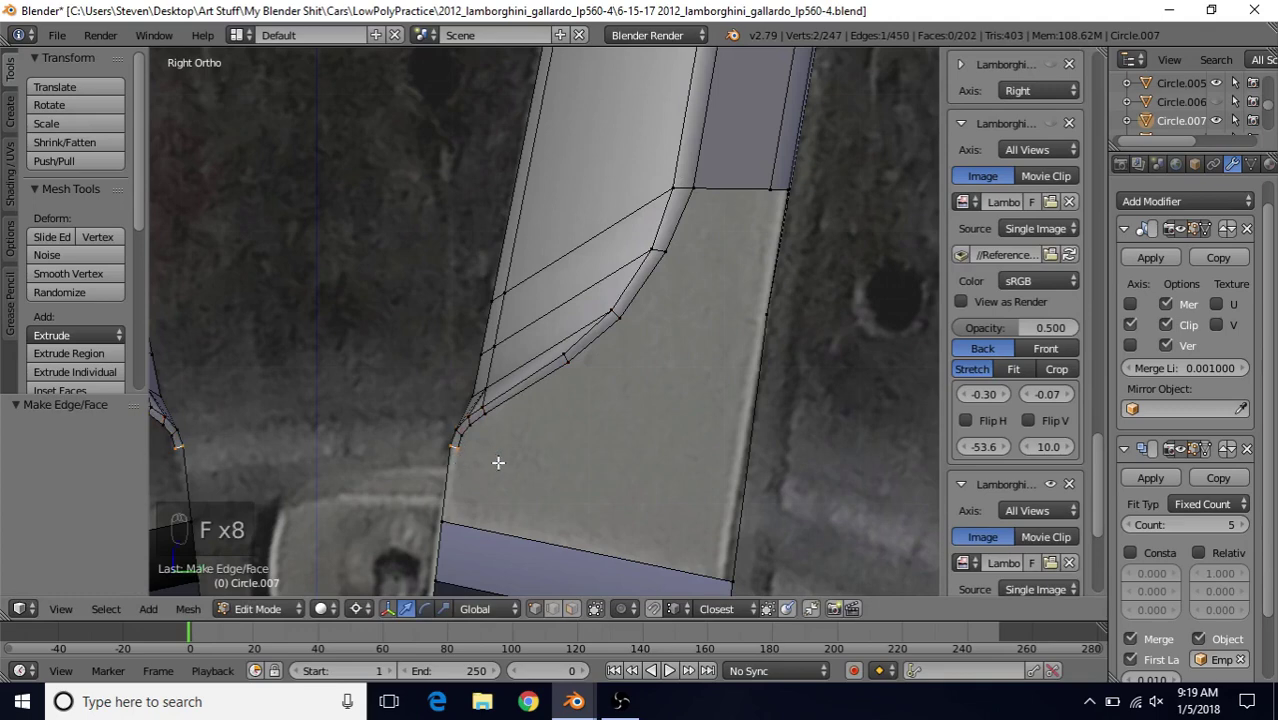
- Recalculate the normals of the whole spoke mesh and apply smooth shading to the object
scroll(505, 459, down, 1)
shift+middle_drag(590, 337, 653, 200)
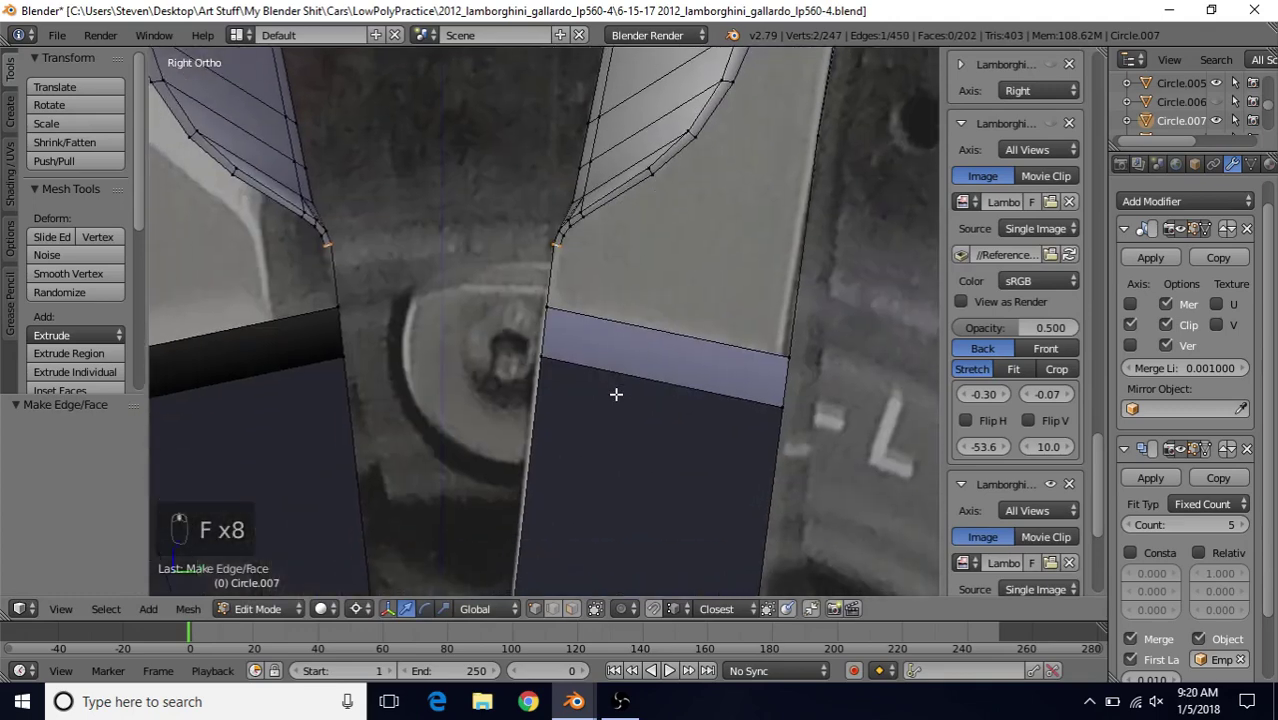
scroll(616, 391, down, 1)
shift+middle_drag(616, 362, 620, 304)
scroll(579, 402, down, 1)
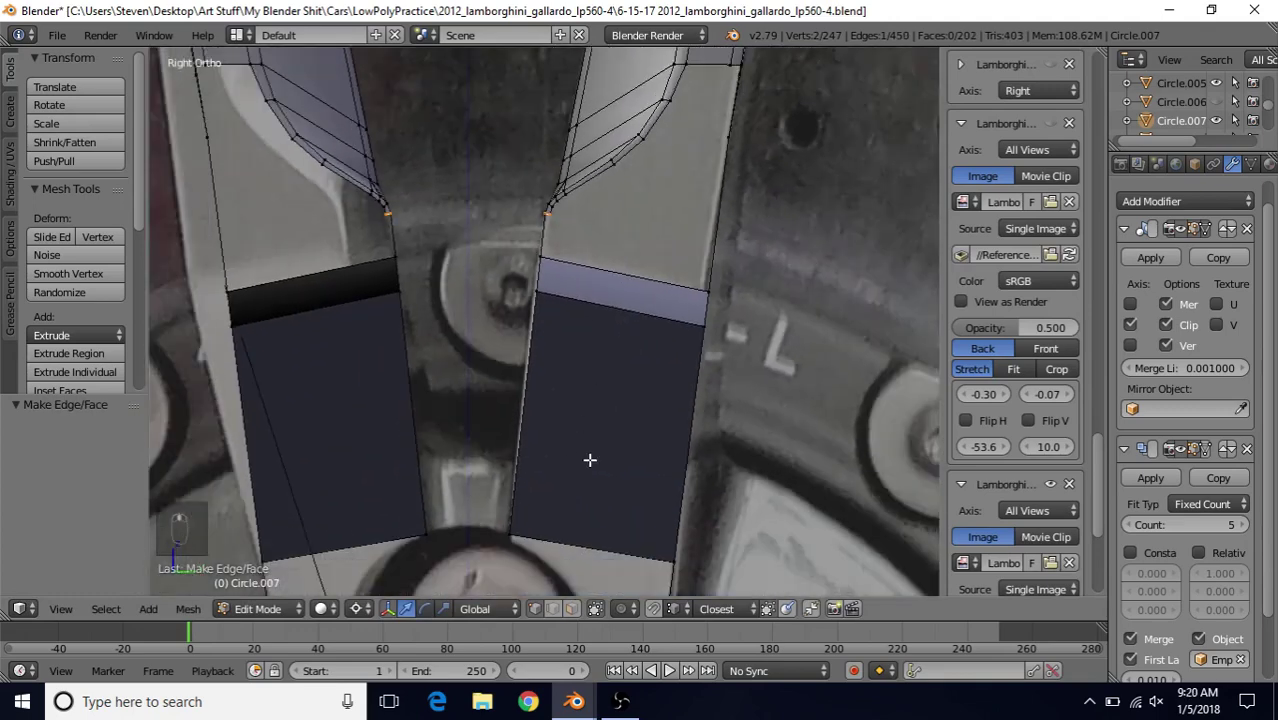
scroll(597, 428, down, 1)
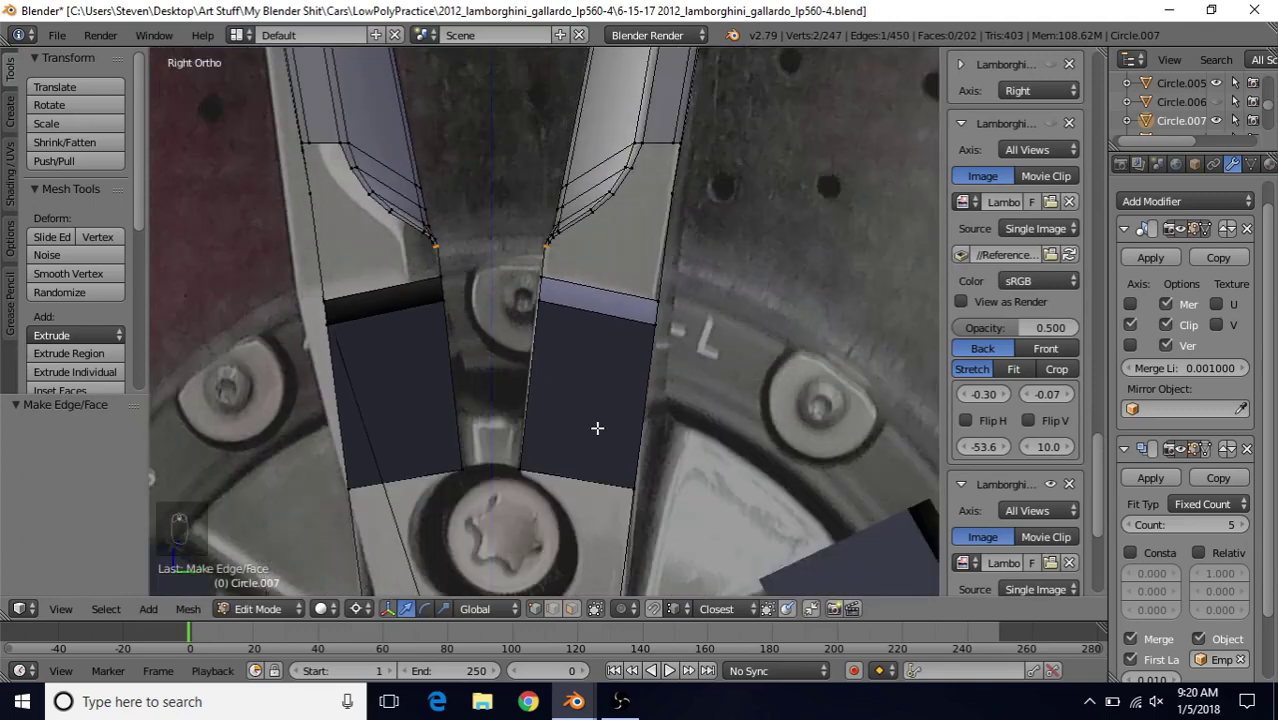
scroll(597, 428, down, 1)
scroll(540, 380, down, 1)
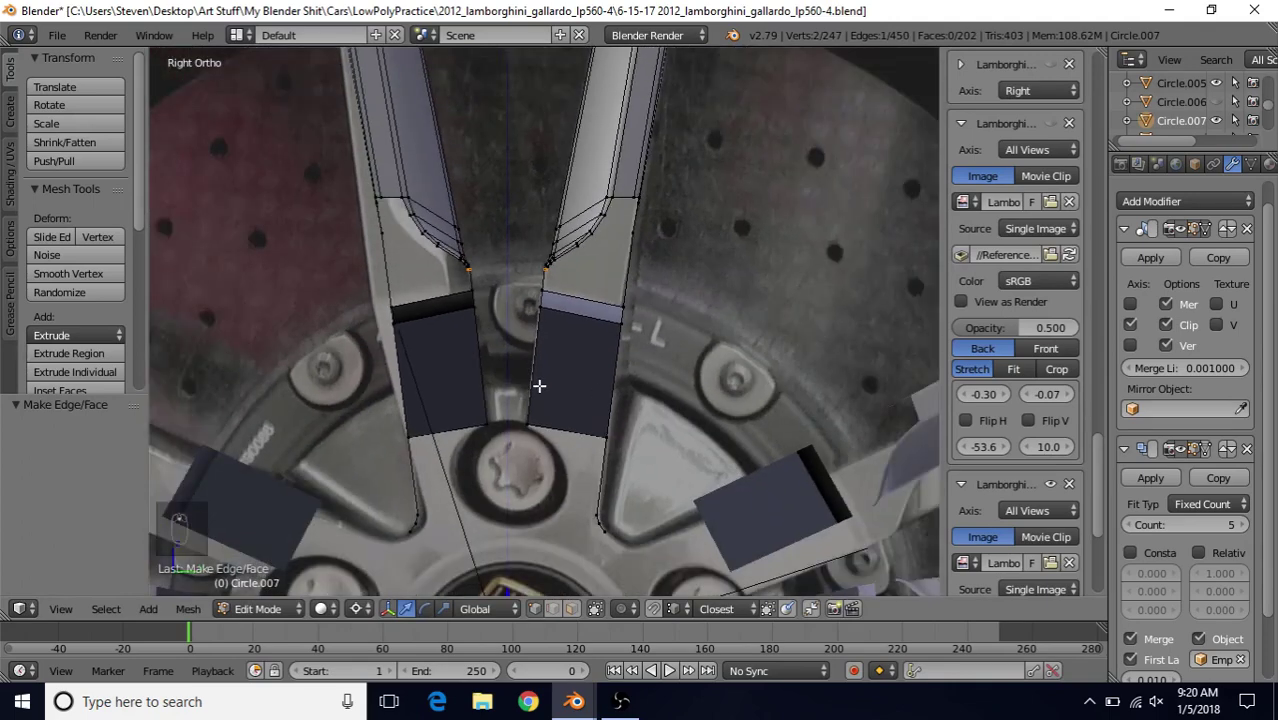
key(a)
key(a)
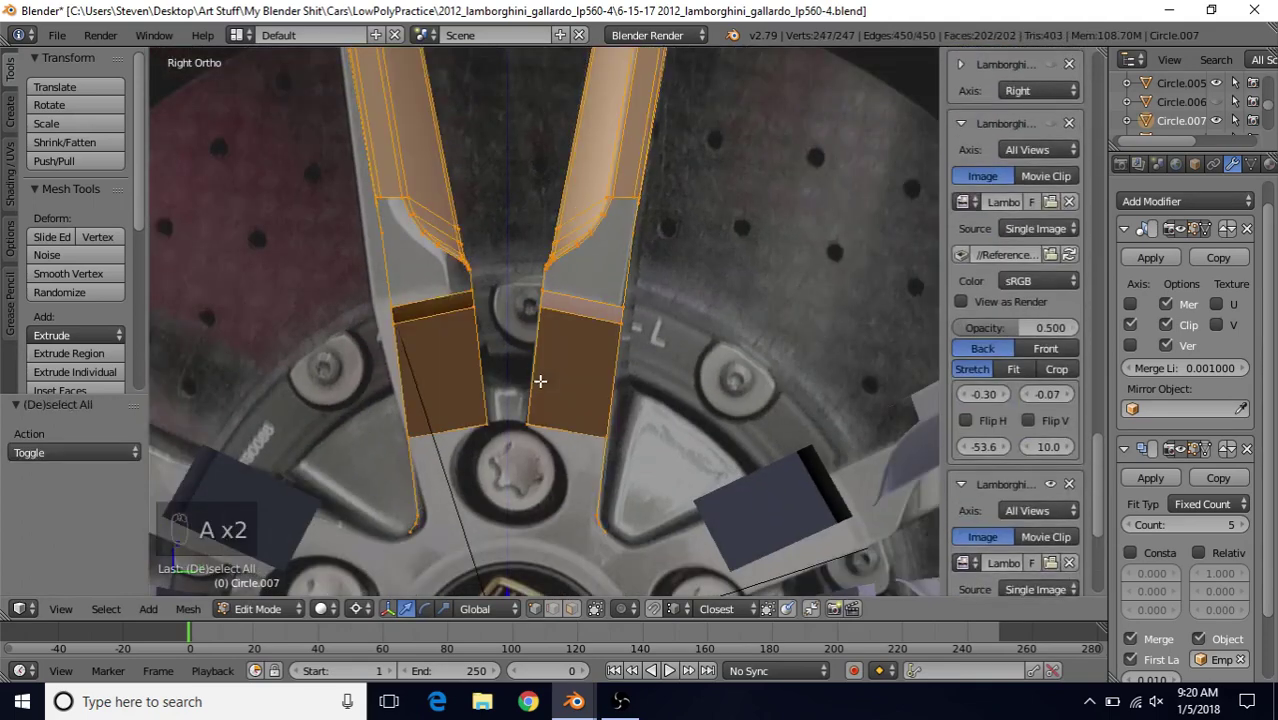
key(ctrl+n)
key(Tab)
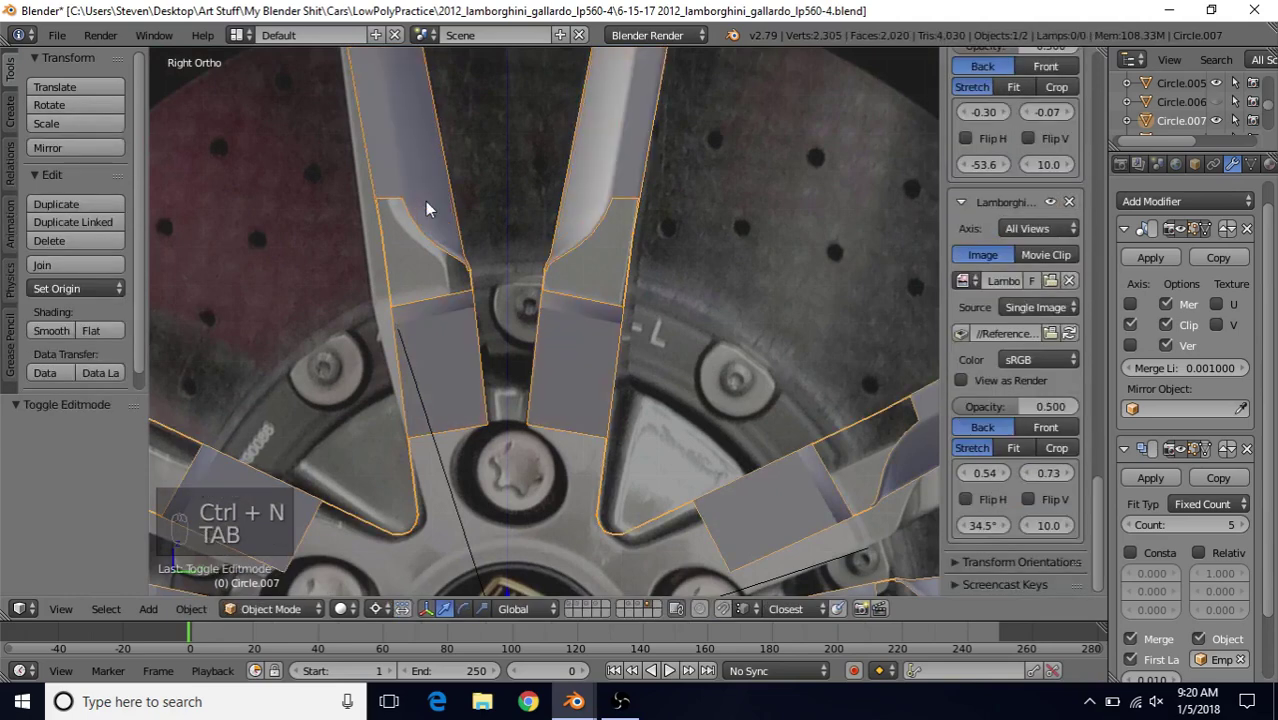
click(42, 333)
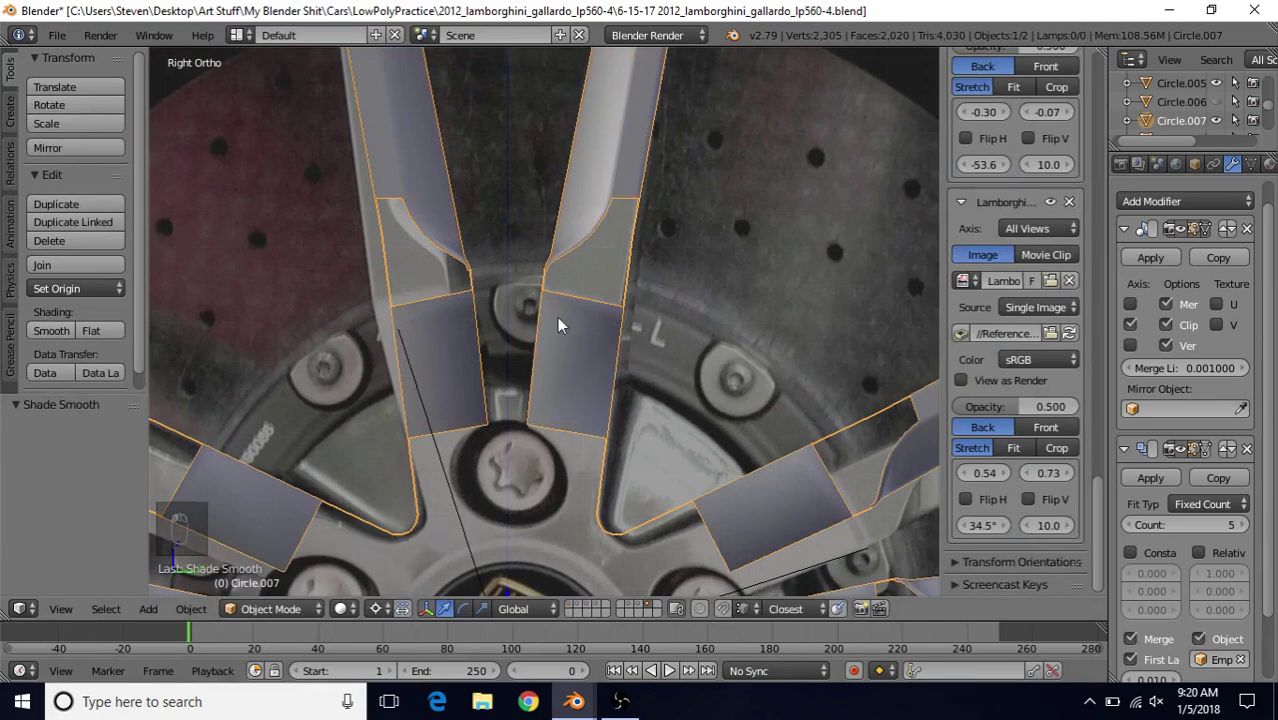
- Return to editing the spoke mesh and clear the selection
key(Tab)
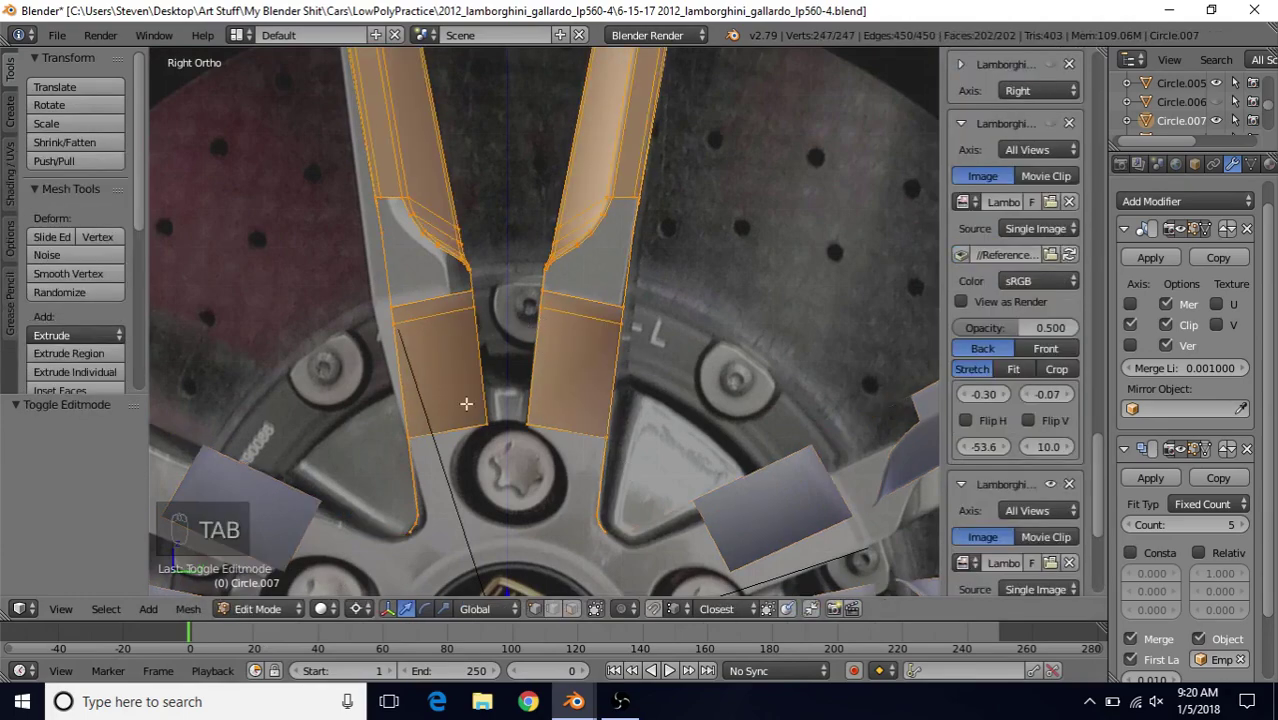
scroll(553, 327, up, 2)
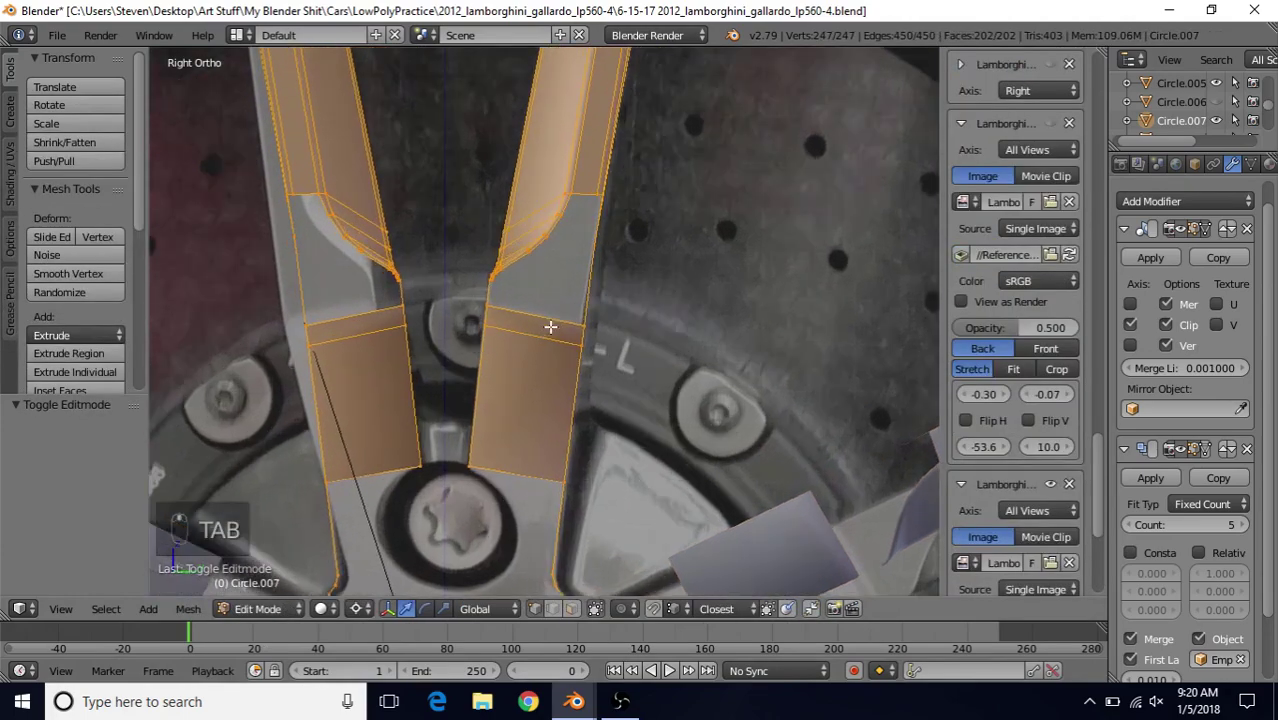
key(a)
key(a)
scroll(548, 327, up, 2)
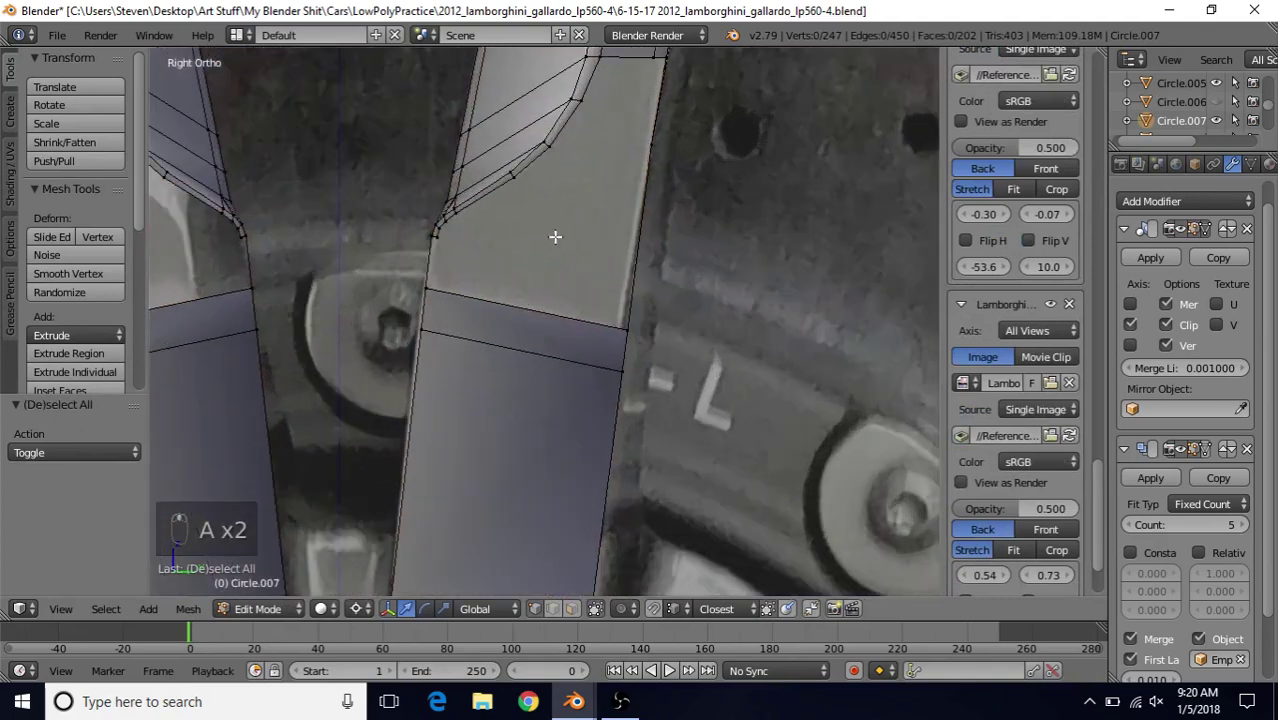
shift+middle_drag(477, 256, 507, 224)
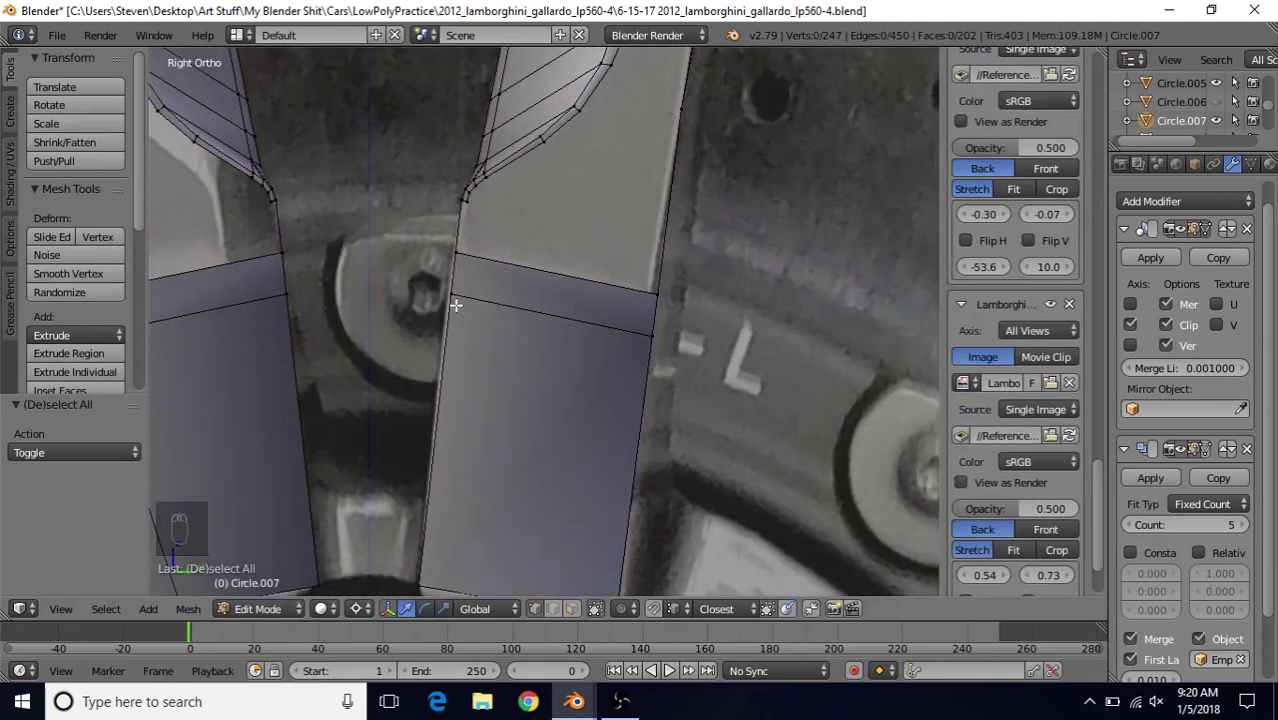
shift+middle_drag(456, 277, 477, 224)
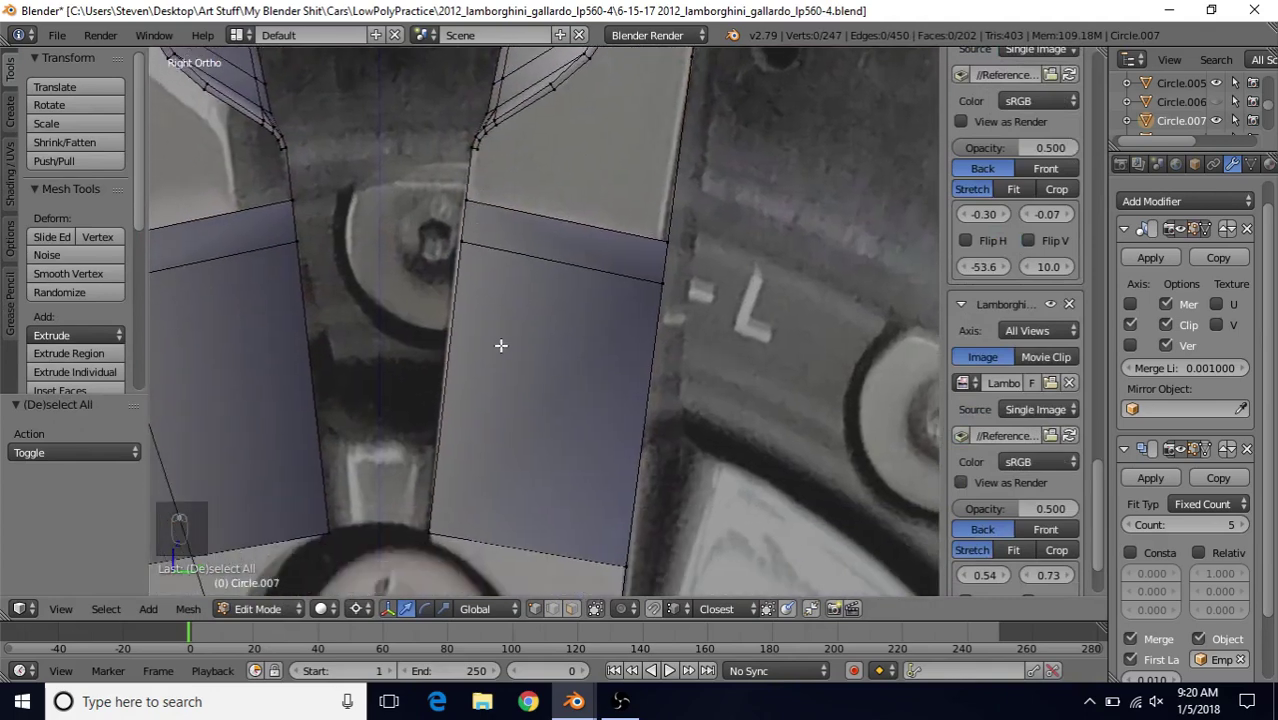
- Try a centred lengthwise loop cut through the narrow front face beside the lug hole
key(ctrl+r)
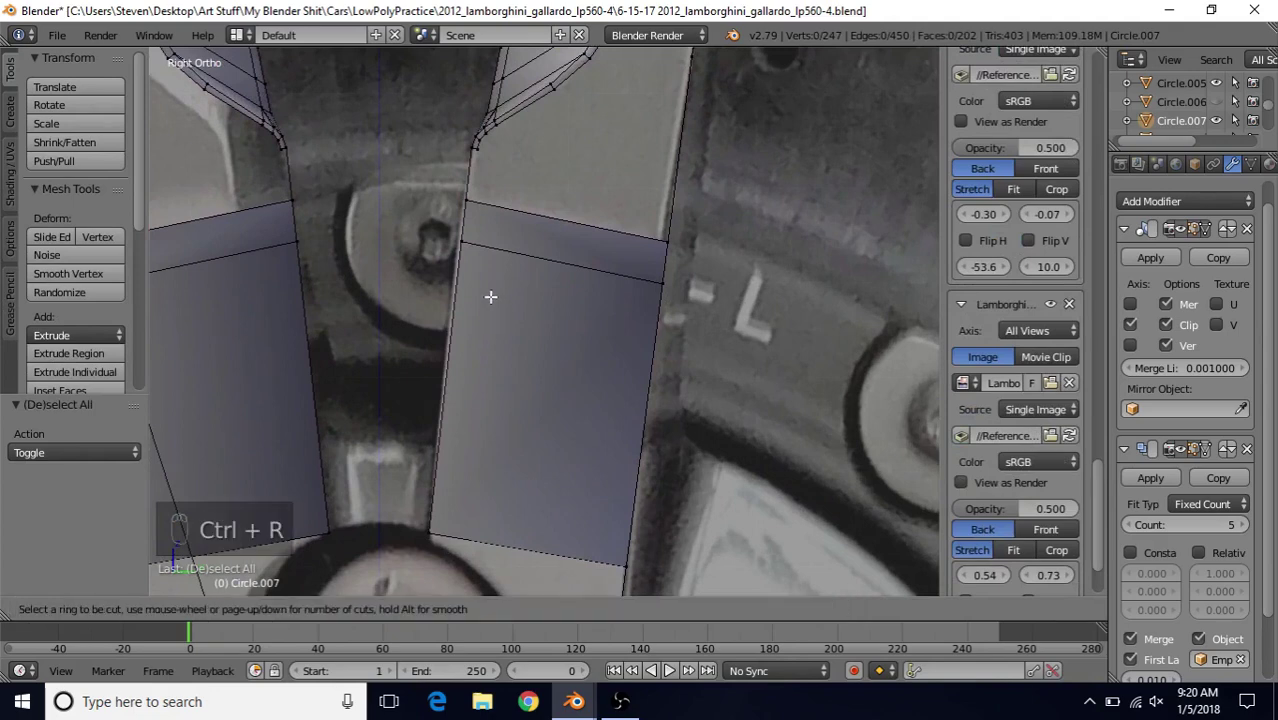
click(504, 225)
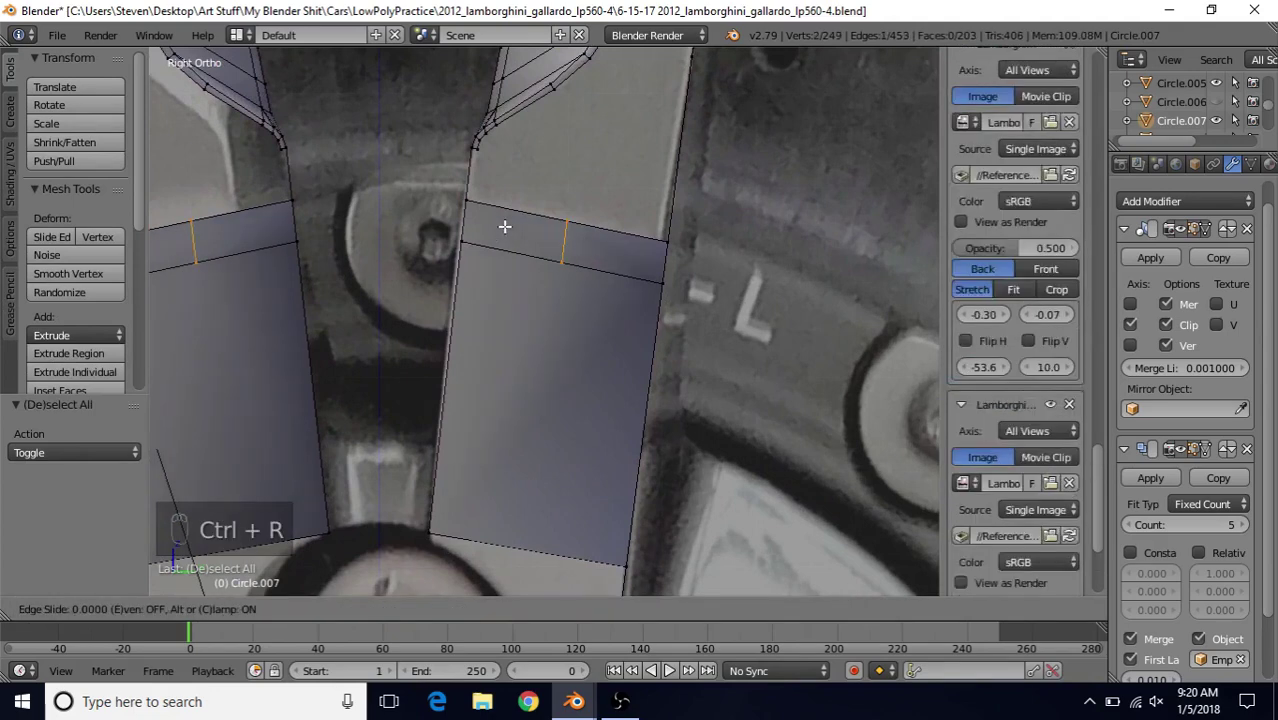
right_click(416, 190)
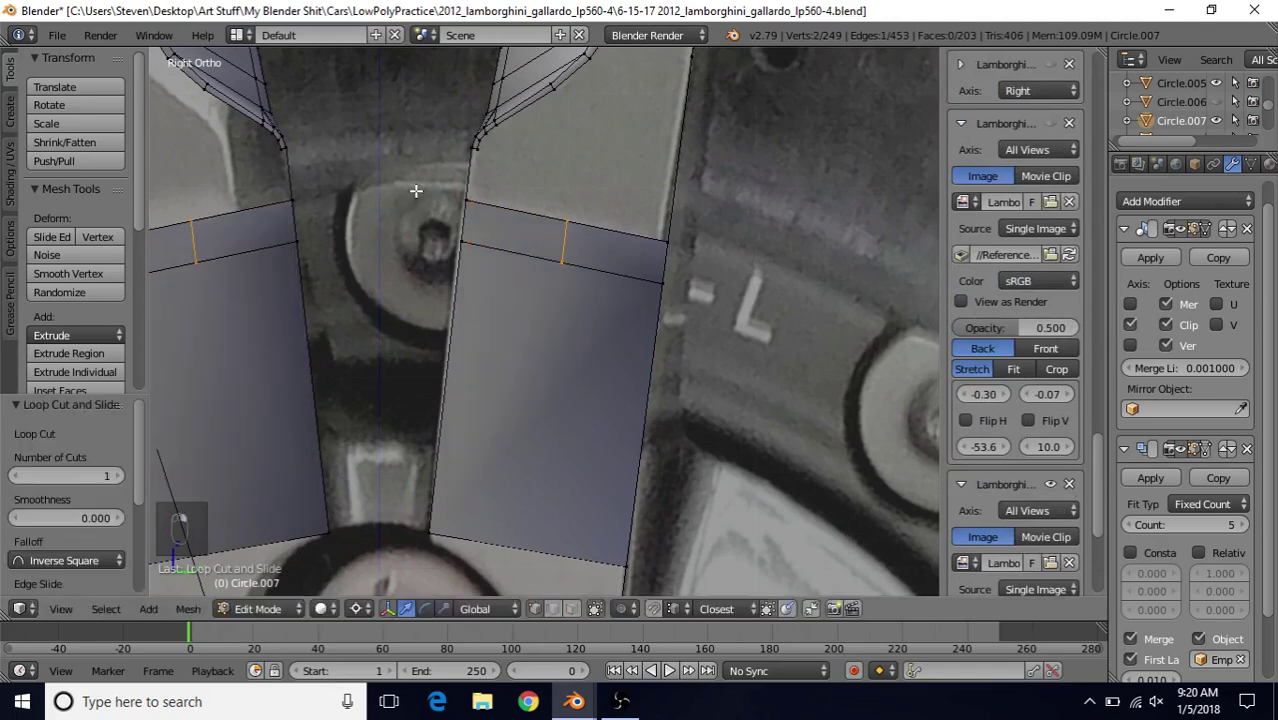
key(ctrl+z)
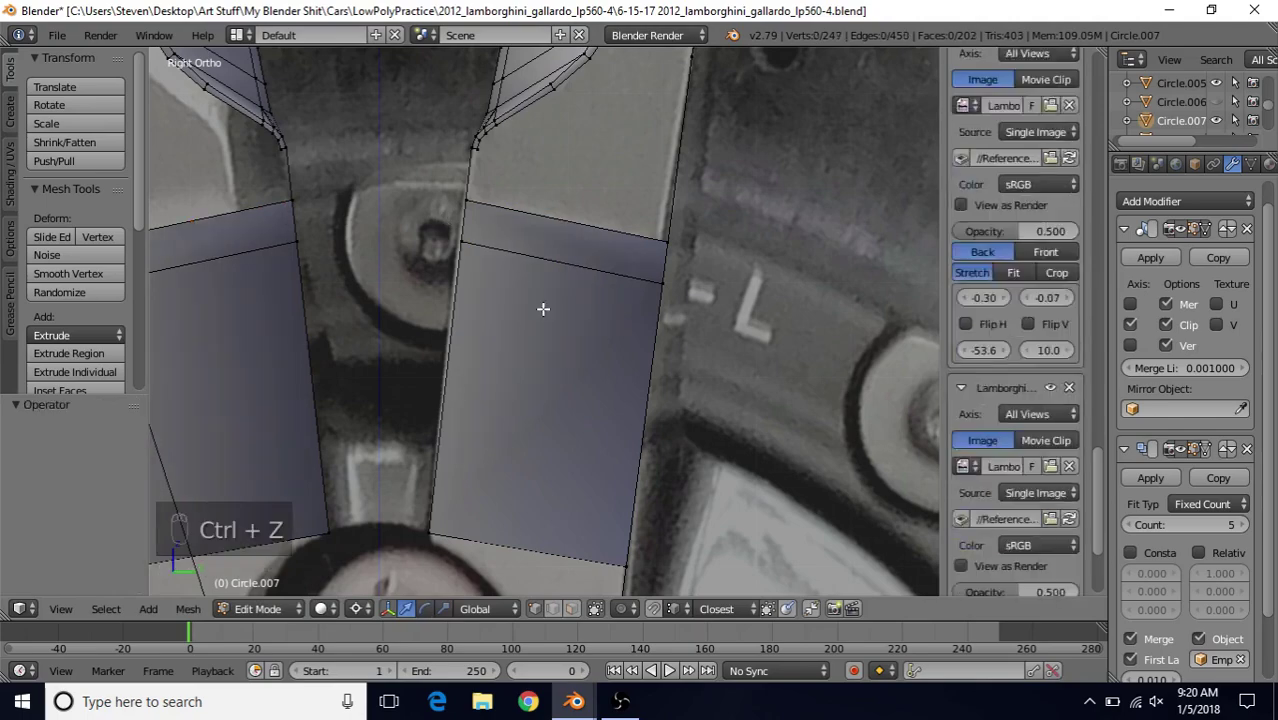
- Delete the large front face between the side walls below the narrow strip
scroll(602, 397, down, 2)
key(z)
key(z)
mouse_move(610, 369)
middle_down()
mouse_move(630, 351)
mouse_move(690, 348)
mouse_move(696, 386)
mouse_move(679, 388)
middle_up()
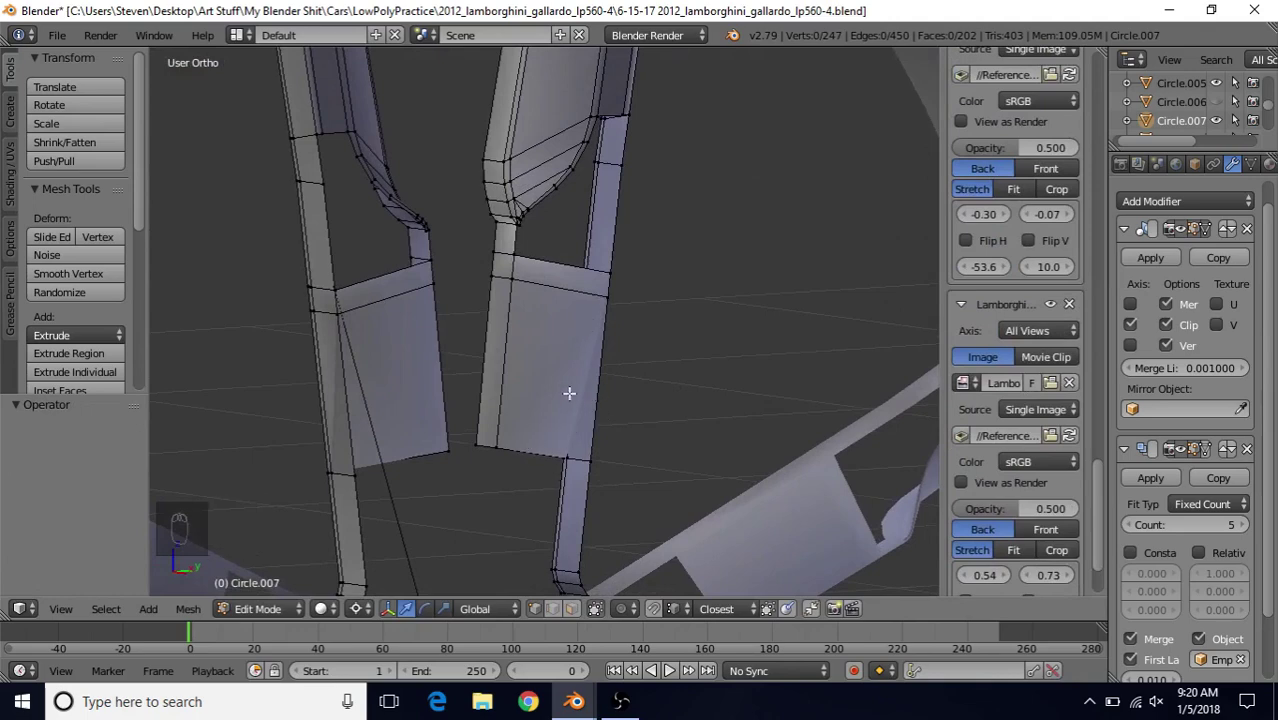
mouse_move(570, 442)
middle_down()
mouse_move(591, 394)
mouse_move(570, 459)
middle_up()
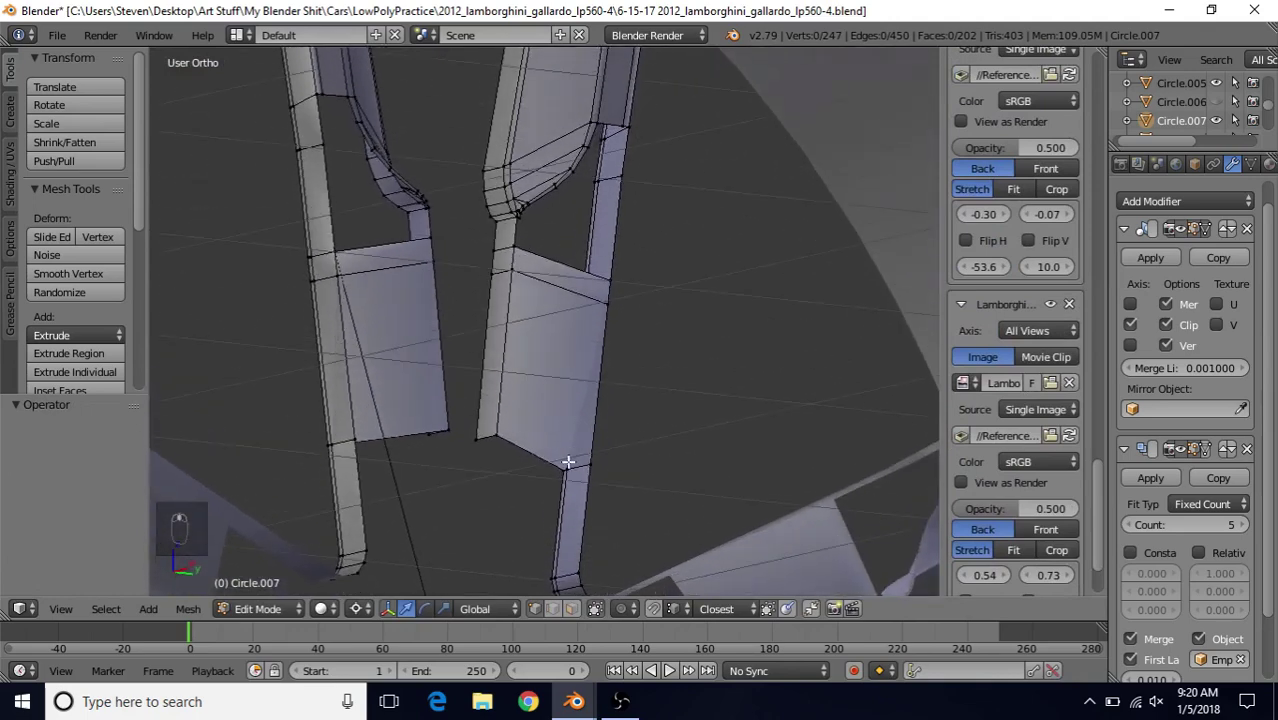
click(570, 608)
right_click(545, 393)
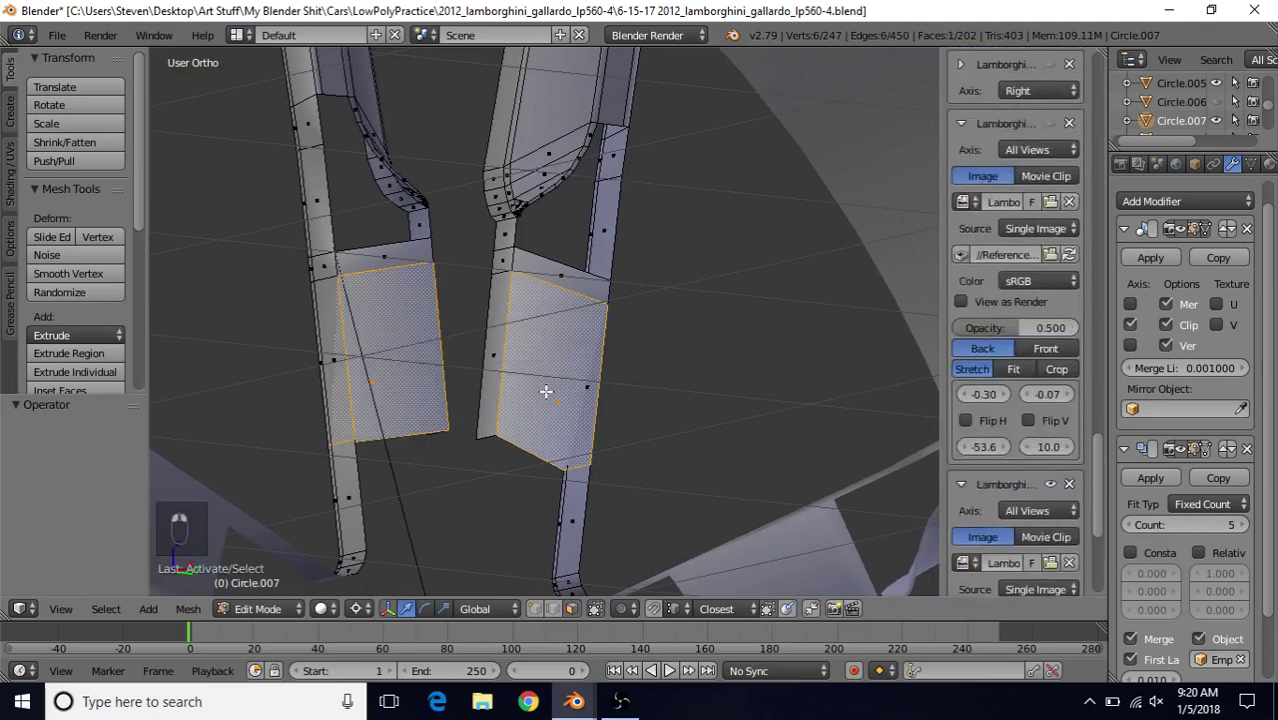
key(Delete)
click(548, 393)
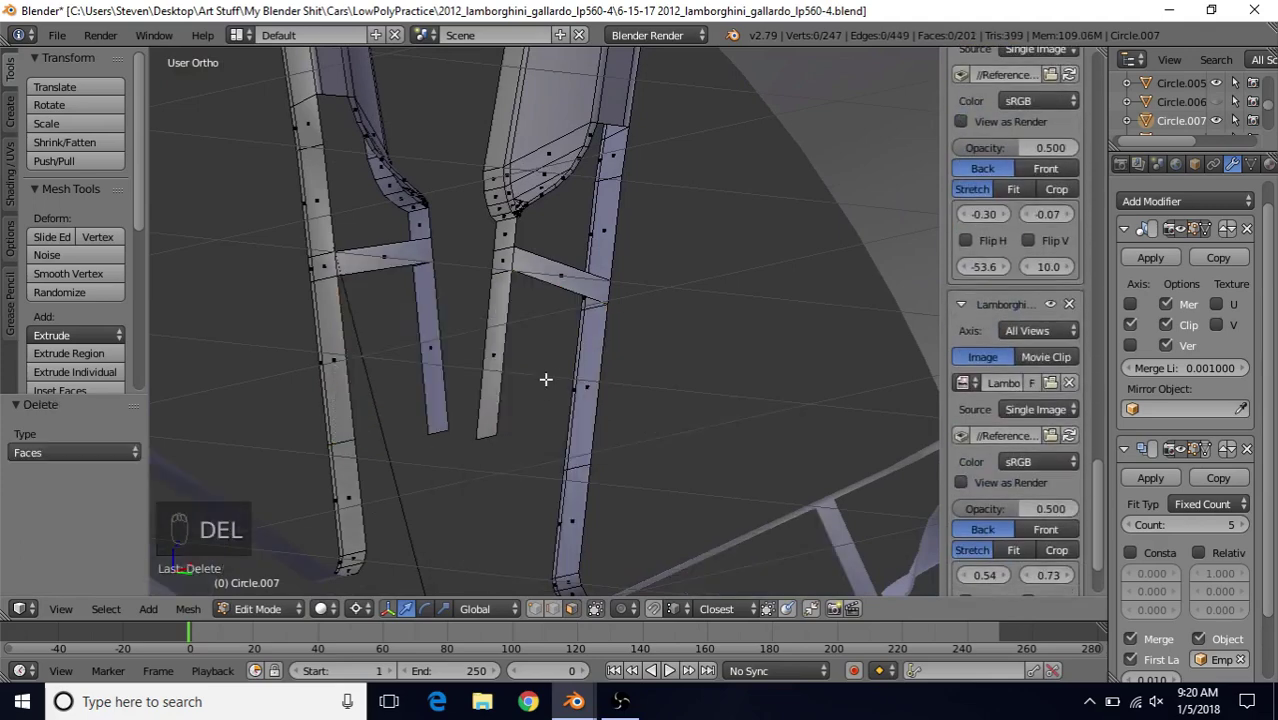
- Fill a new four-vertex front face between the narrow strip's lower edge and the side walls' lower vertices, and return to the right view
click(534, 608)
middle_drag(587, 414, 594, 443)
right_click(594, 455)
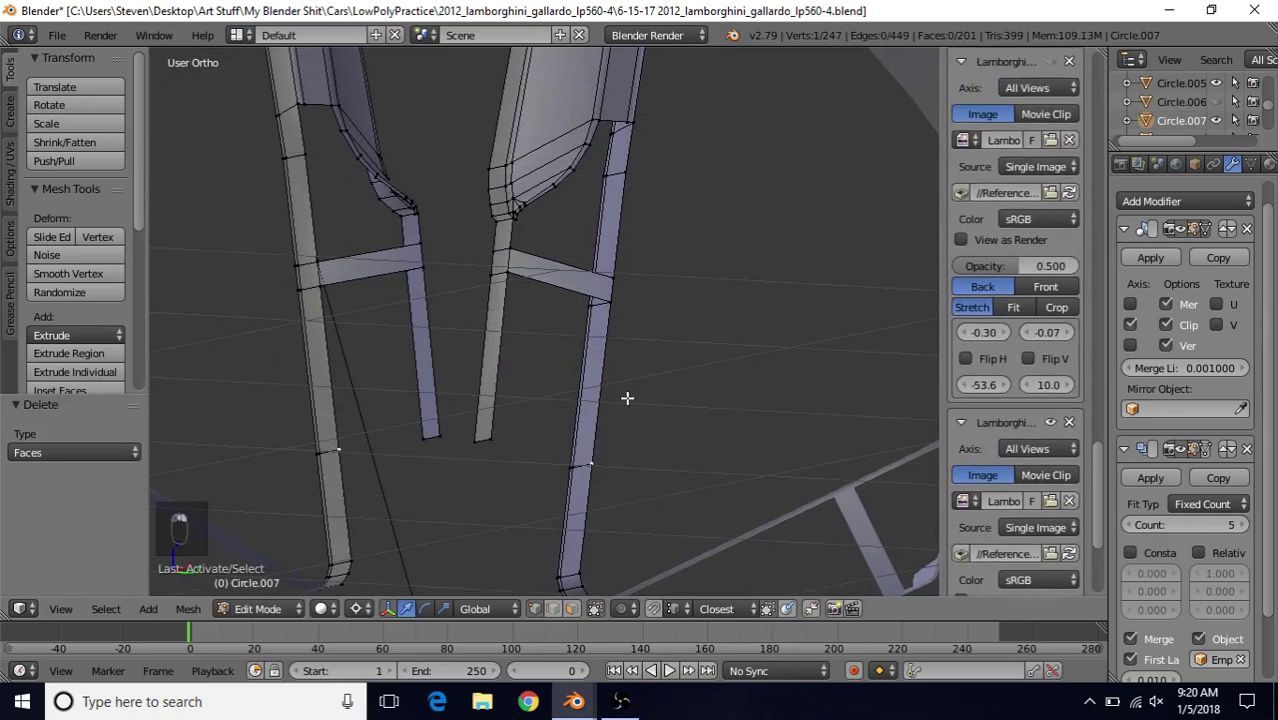
ctrl+right_click(507, 272)
ctrl+right_click(490, 438)
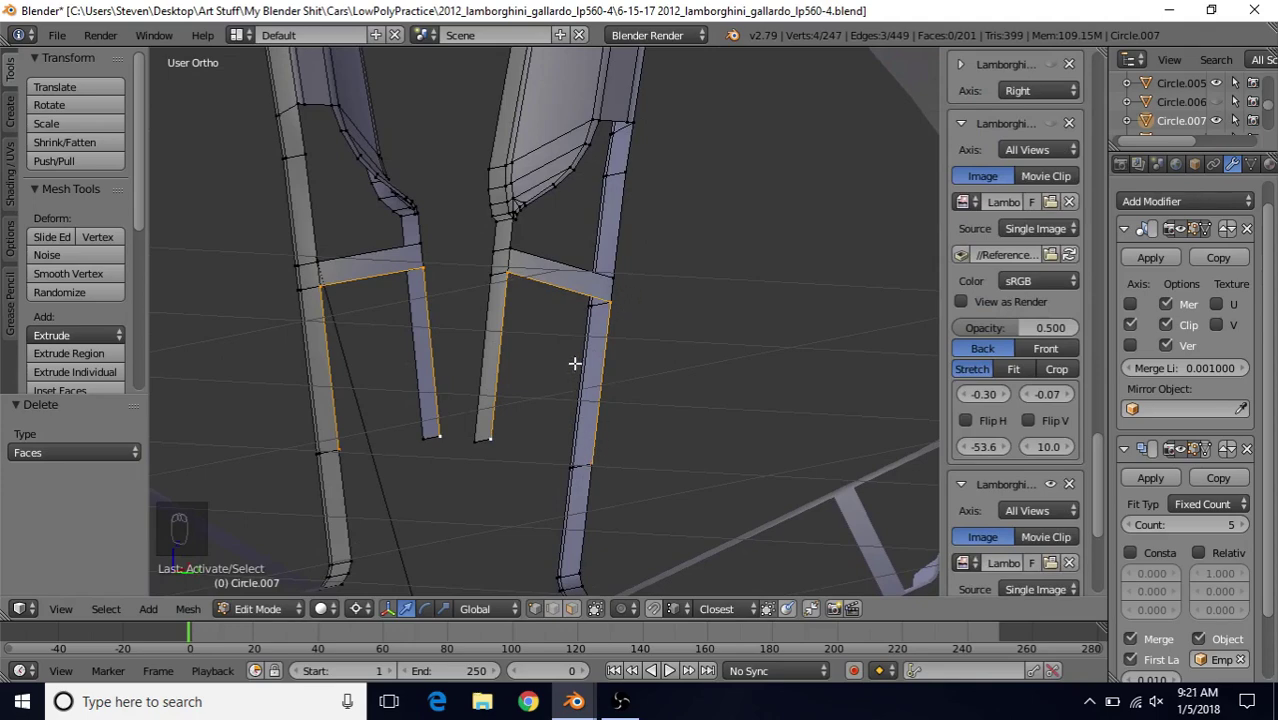
key(f)
middle_drag(572, 321, 548, 325)
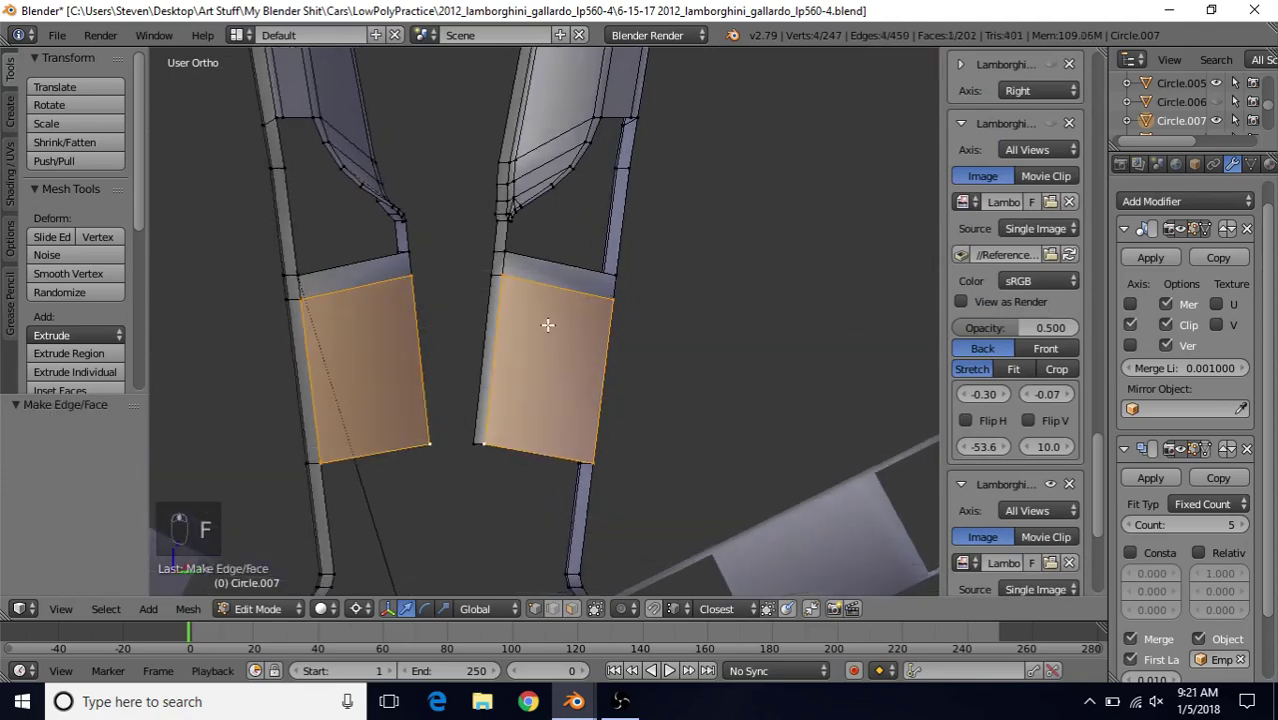
key(KP_3)
scroll(548, 328, up, 2)
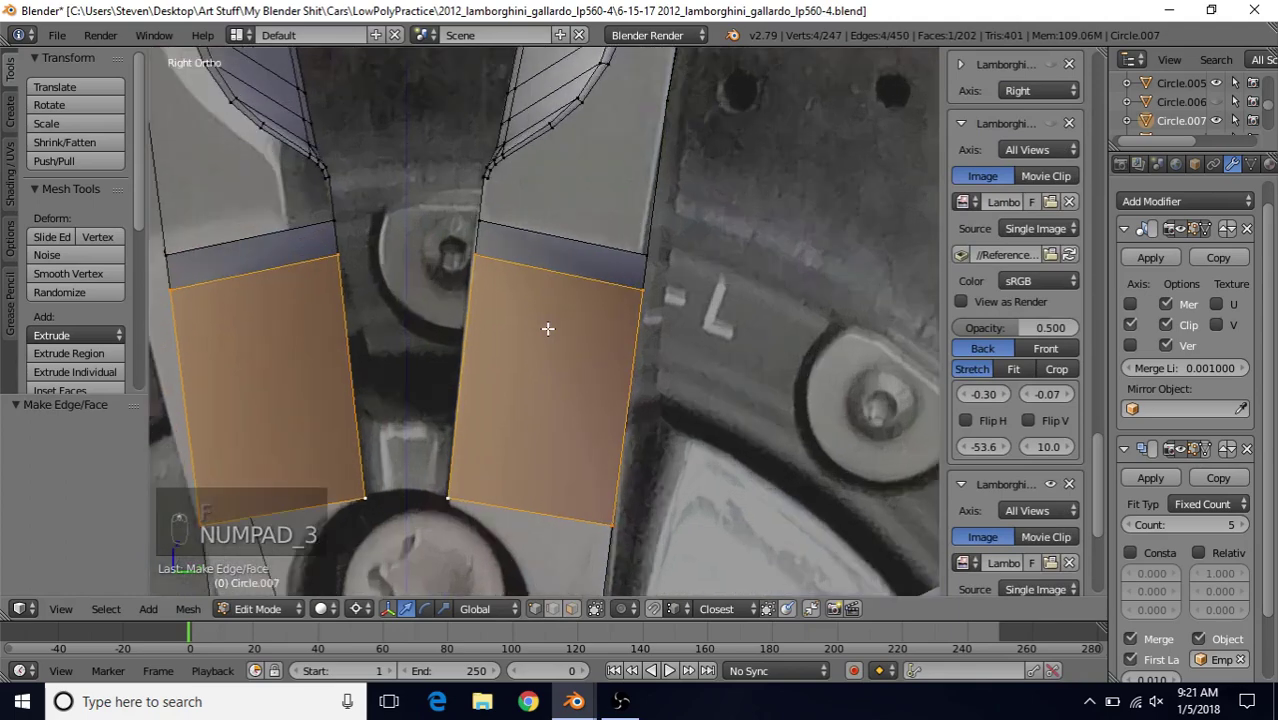
- Add a lengthwise loop cut through the spoke's lower front faces and slide it about 0.94 toward the inner edge
key(a)
key(a)
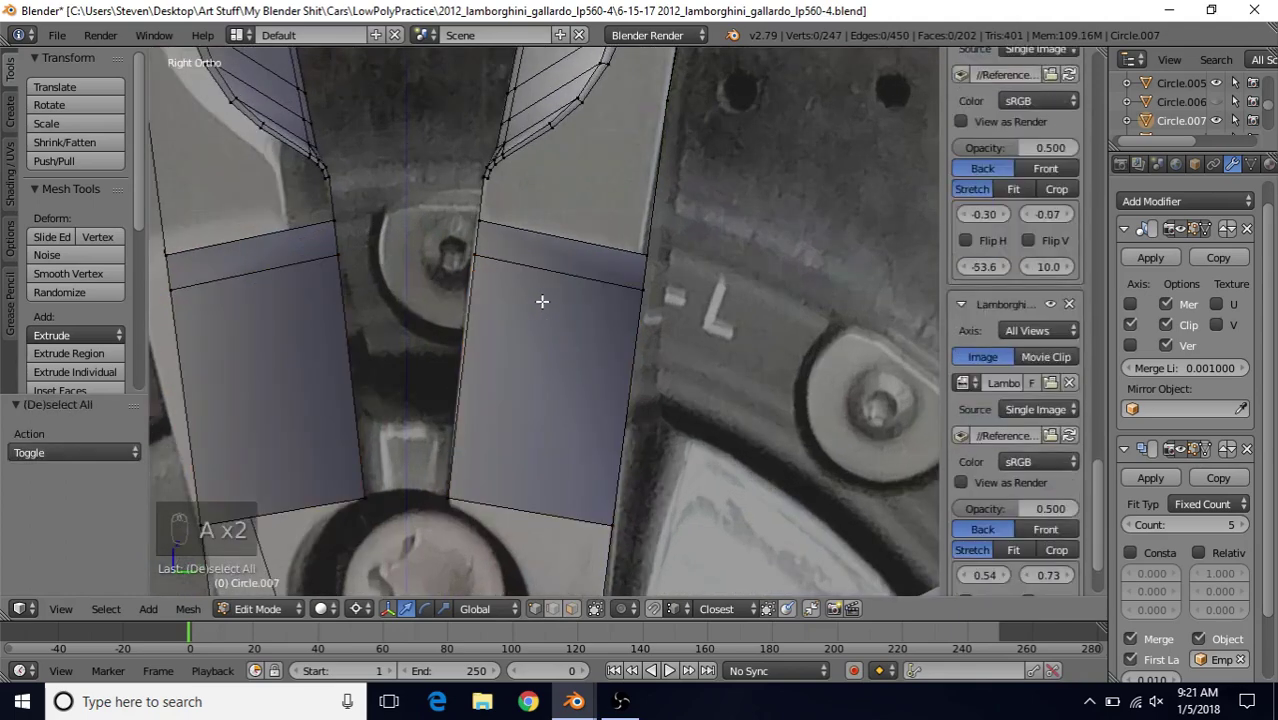
key(ctrl+r)
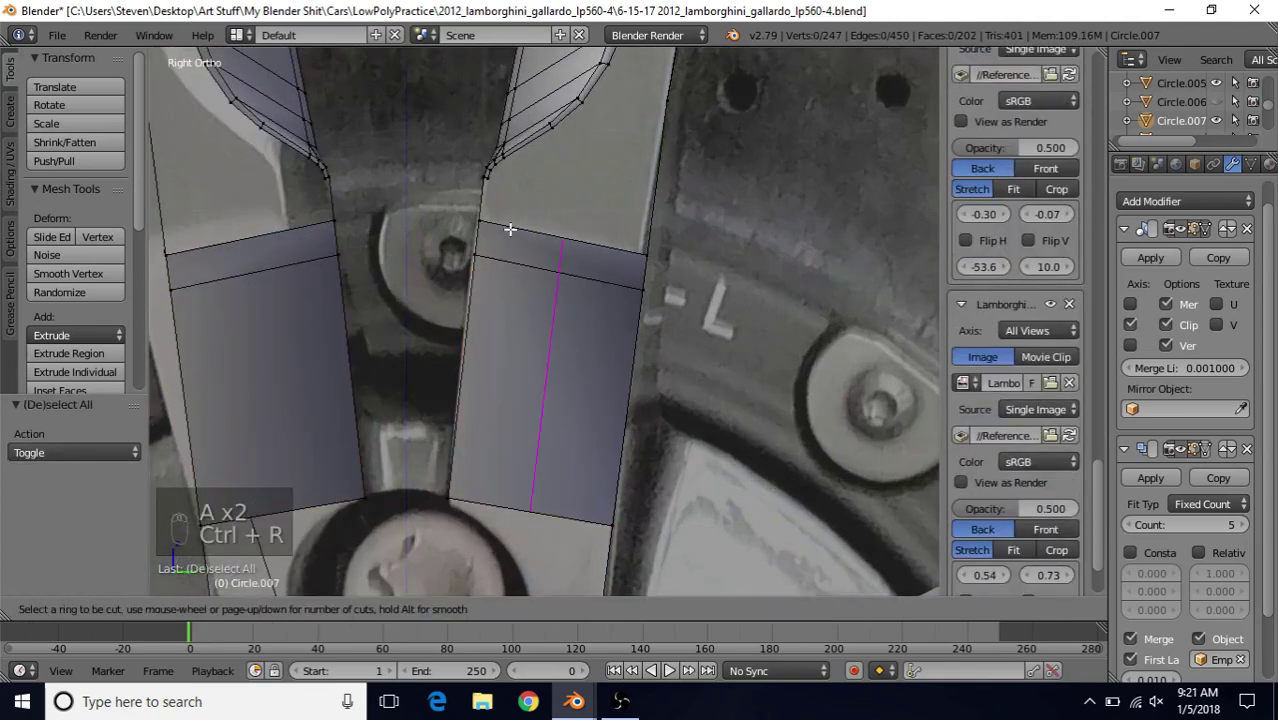
click(508, 226)
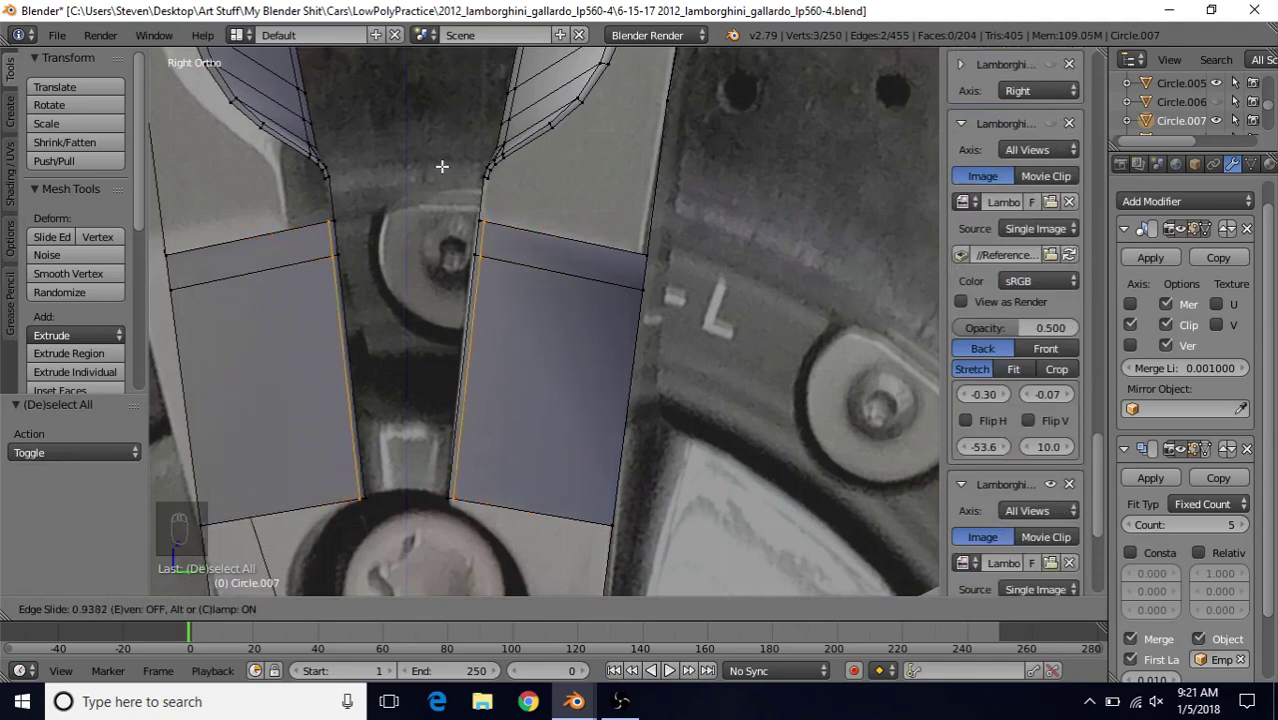
click(441, 166)
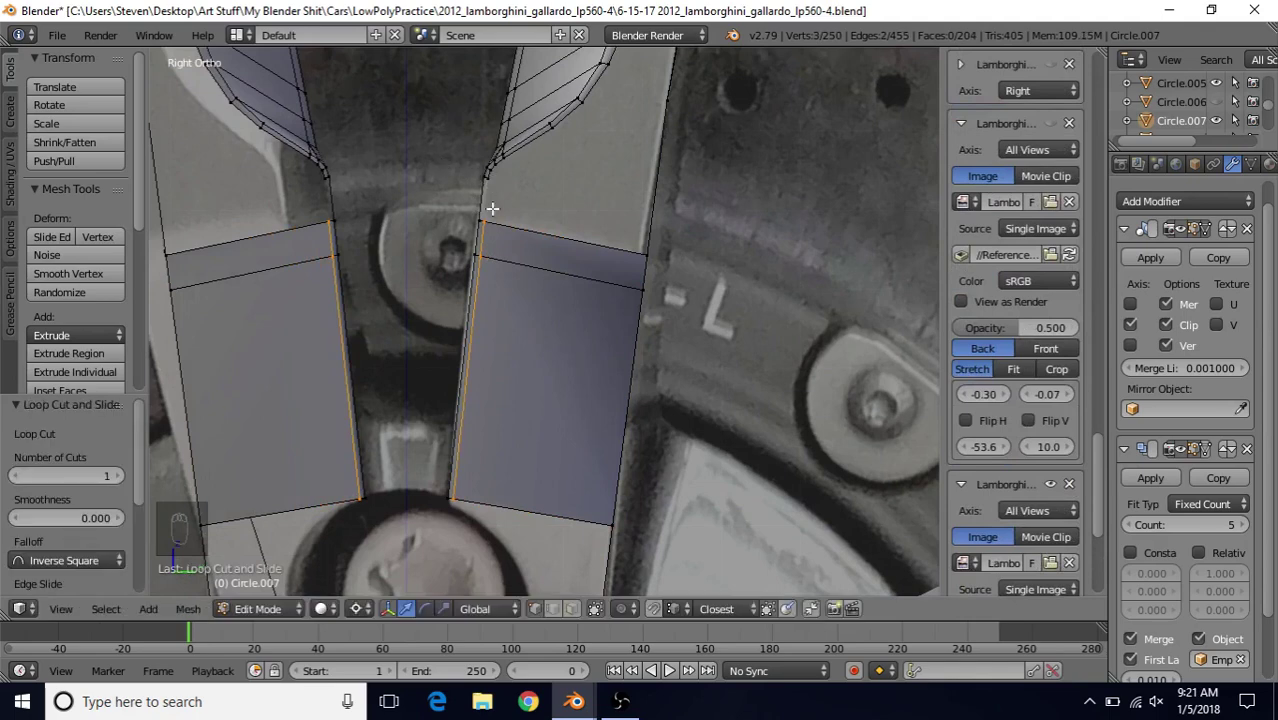
- Fill a narrow four-vertex face along the inner edge between the new cut's upper end and the recess's lower corner
shift+middle_drag(492, 208, 491, 308)
scroll(491, 308, up, 2)
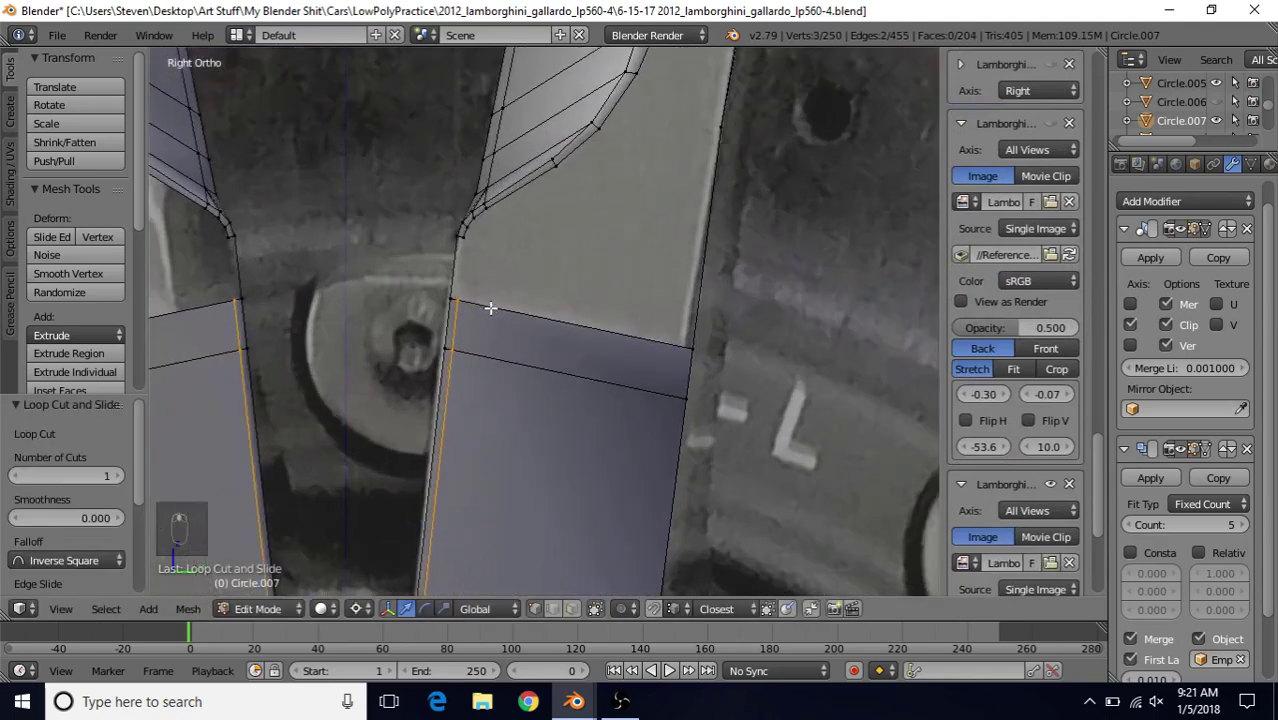
right_click(448, 276)
right_click(456, 271)
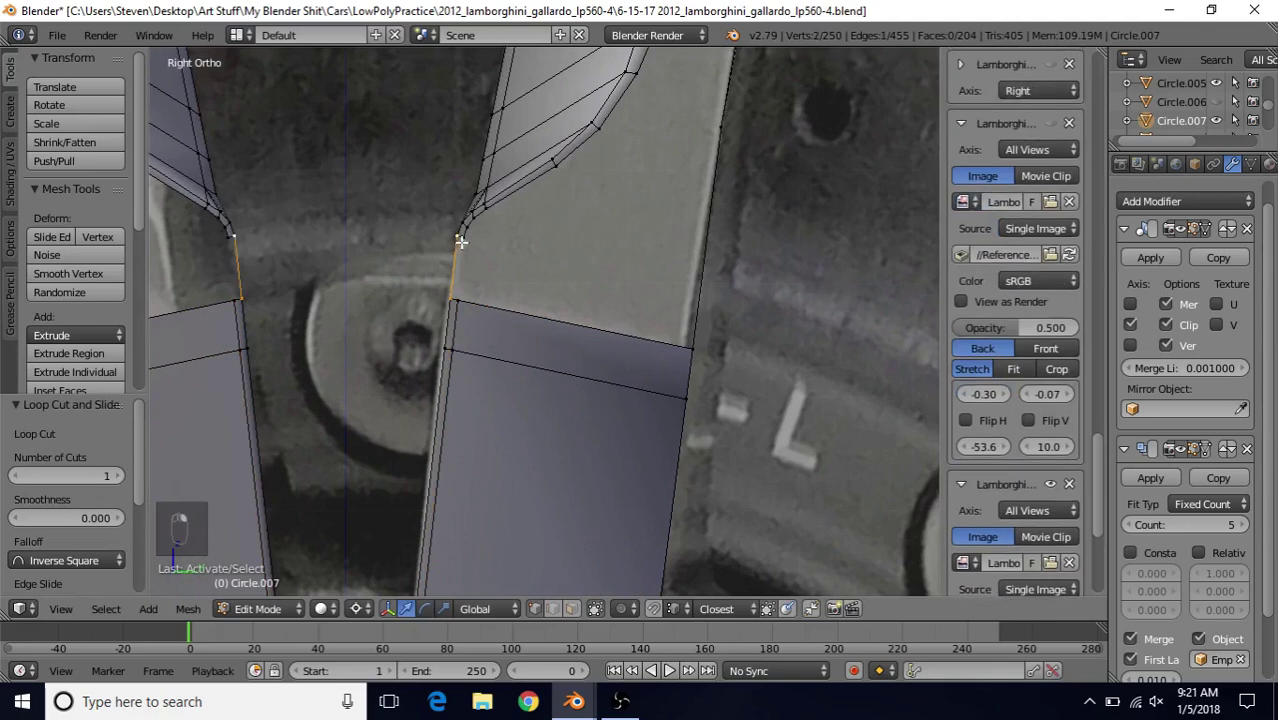
ctrl+alt+shift+right_click(445, 297)
key(f)
scroll(502, 378, down, 3)
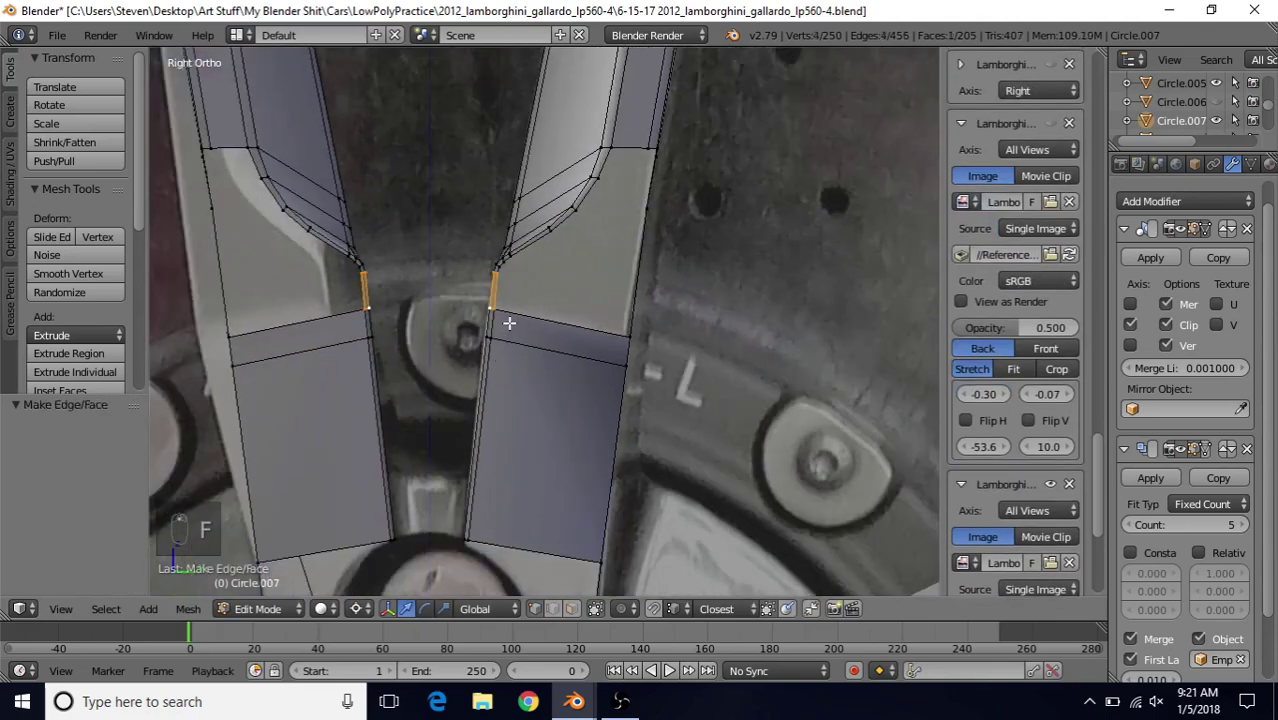
- Add a second lengthwise loop cut through the lower front faces and slide it about -0.87 toward the outer edge
shift+middle_drag(500, 320, 474, 353)
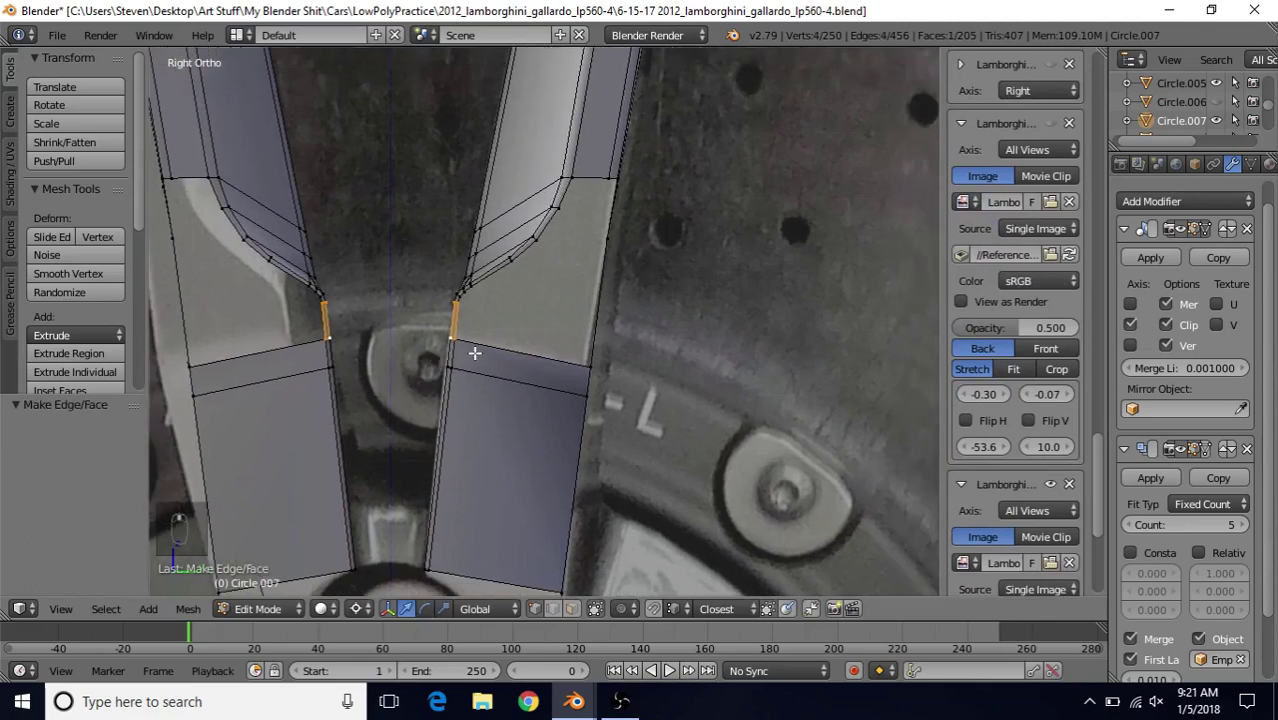
shift+middle_drag(529, 314, 507, 290)
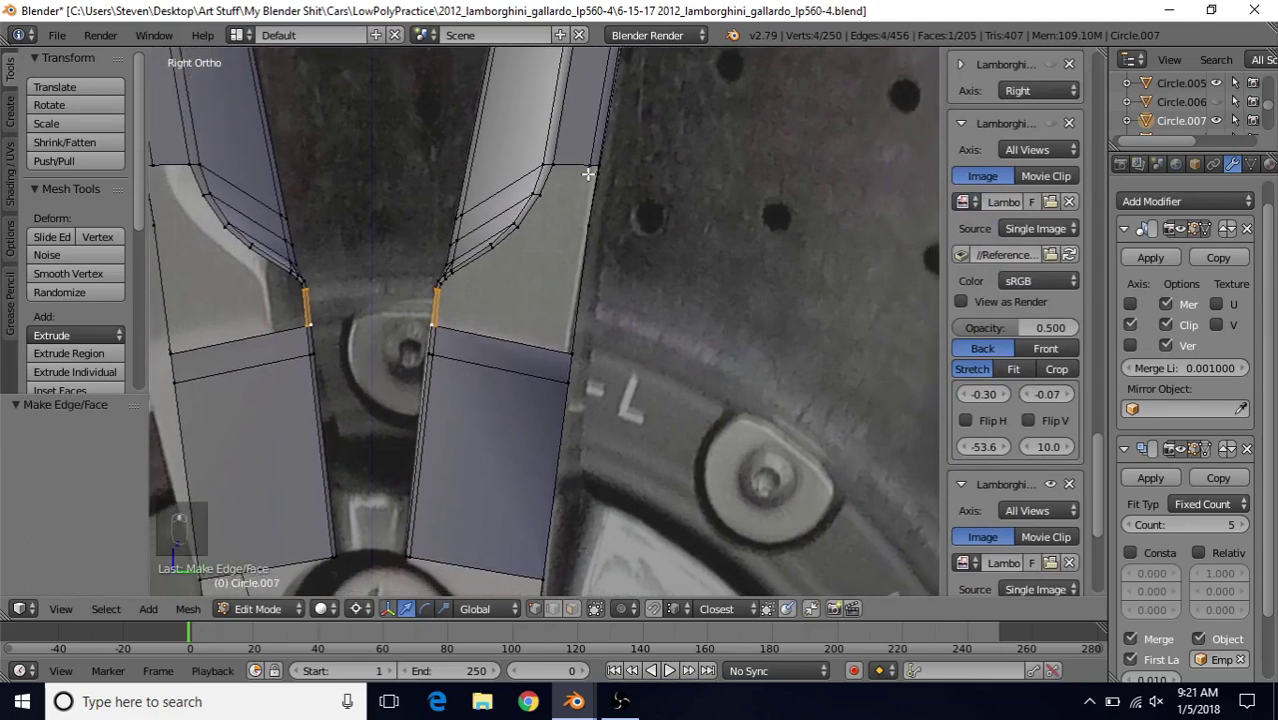
shift+middle_drag(551, 371, 536, 308)
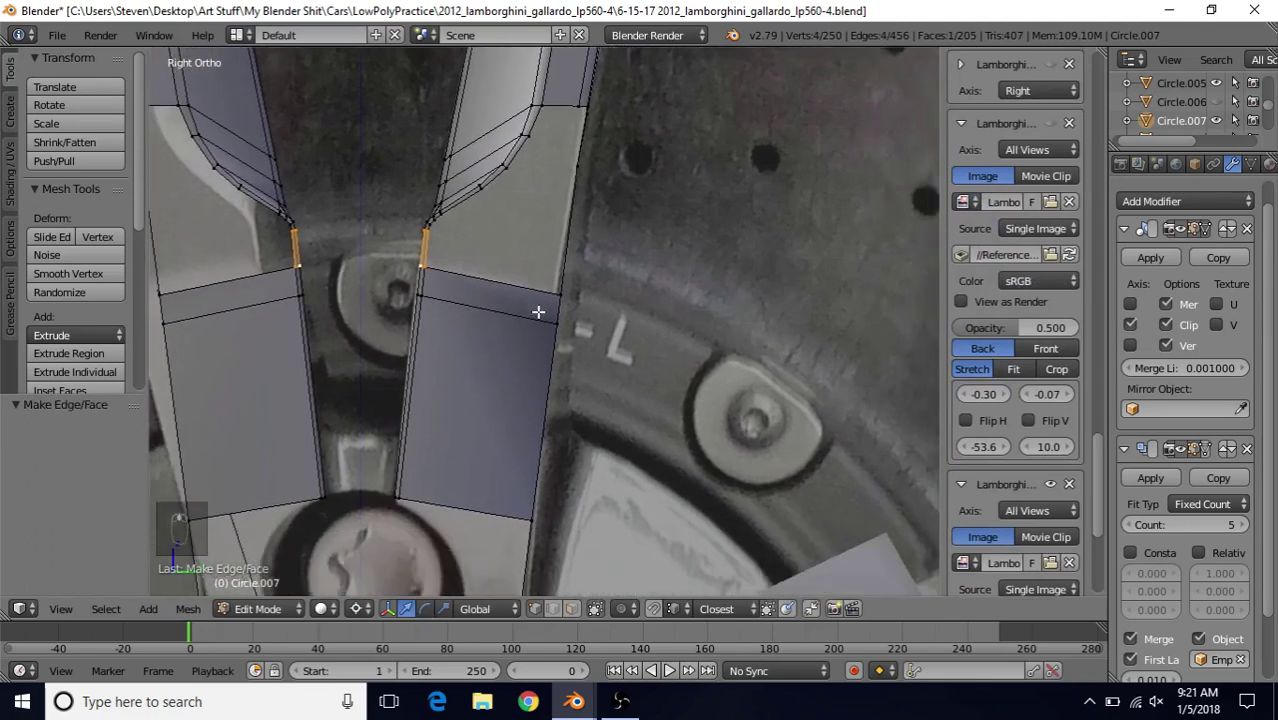
key(ctrl+r)
click(536, 284)
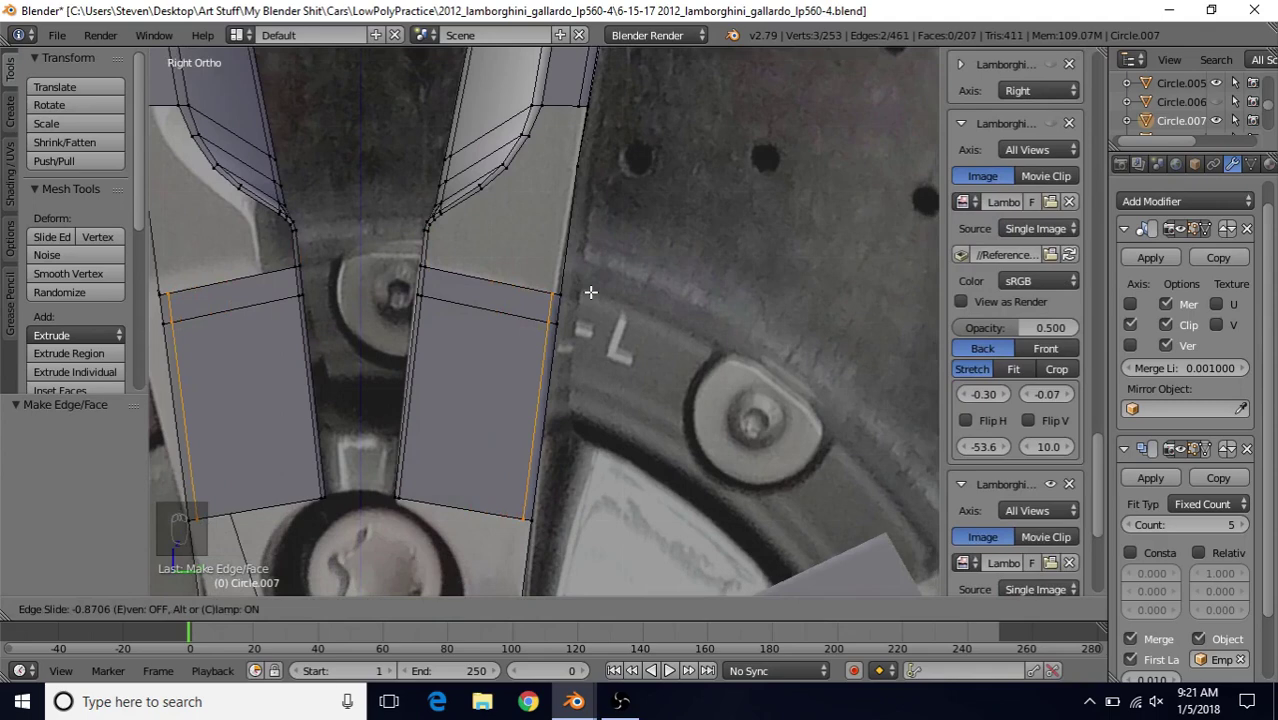
click(590, 292)
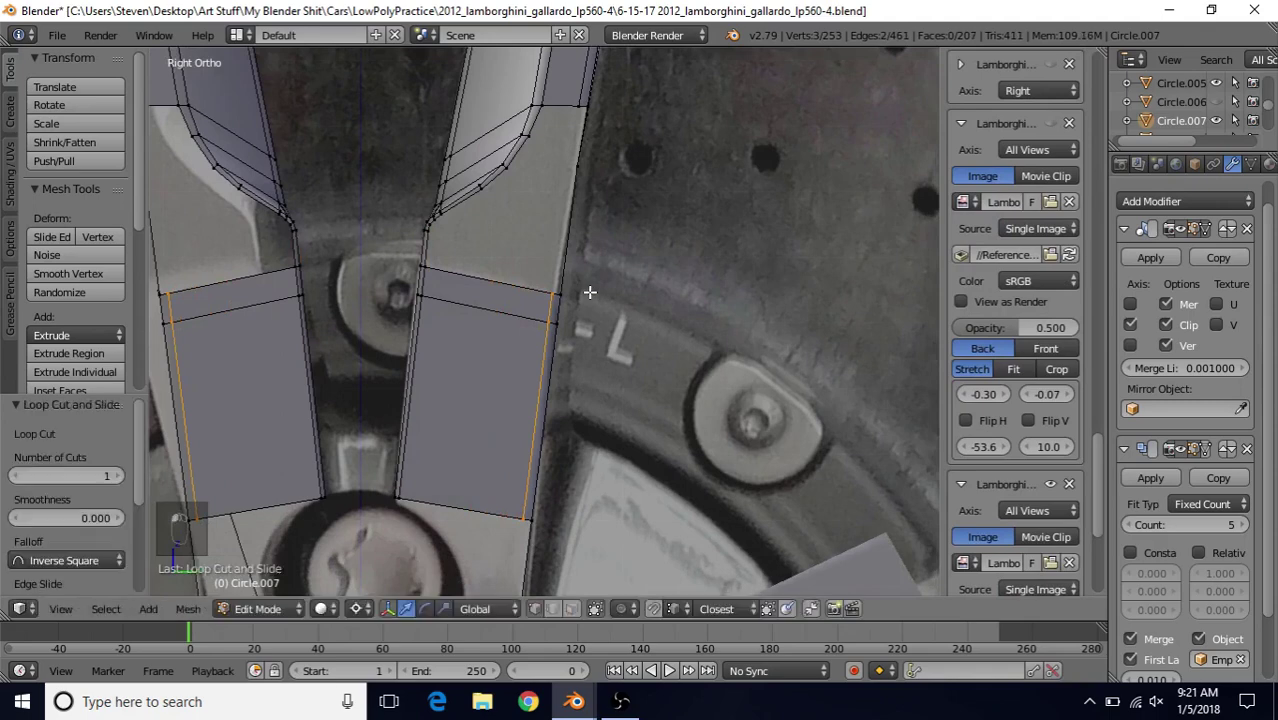
- Try filling a long narrow face along the outer edge between the lower strip and the upper front face, and undo it
shift+click(583, 105)
key(f)
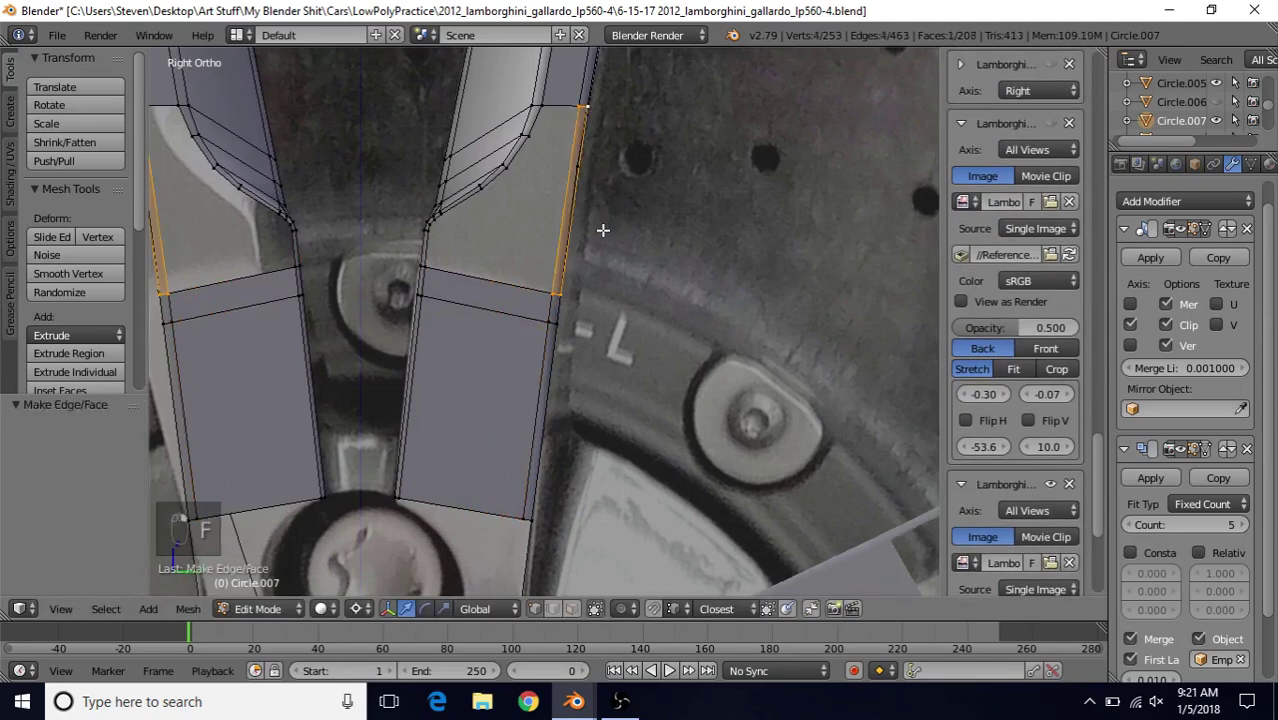
middle_drag(590, 286, 496, 262)
scroll(533, 345, up, 3)
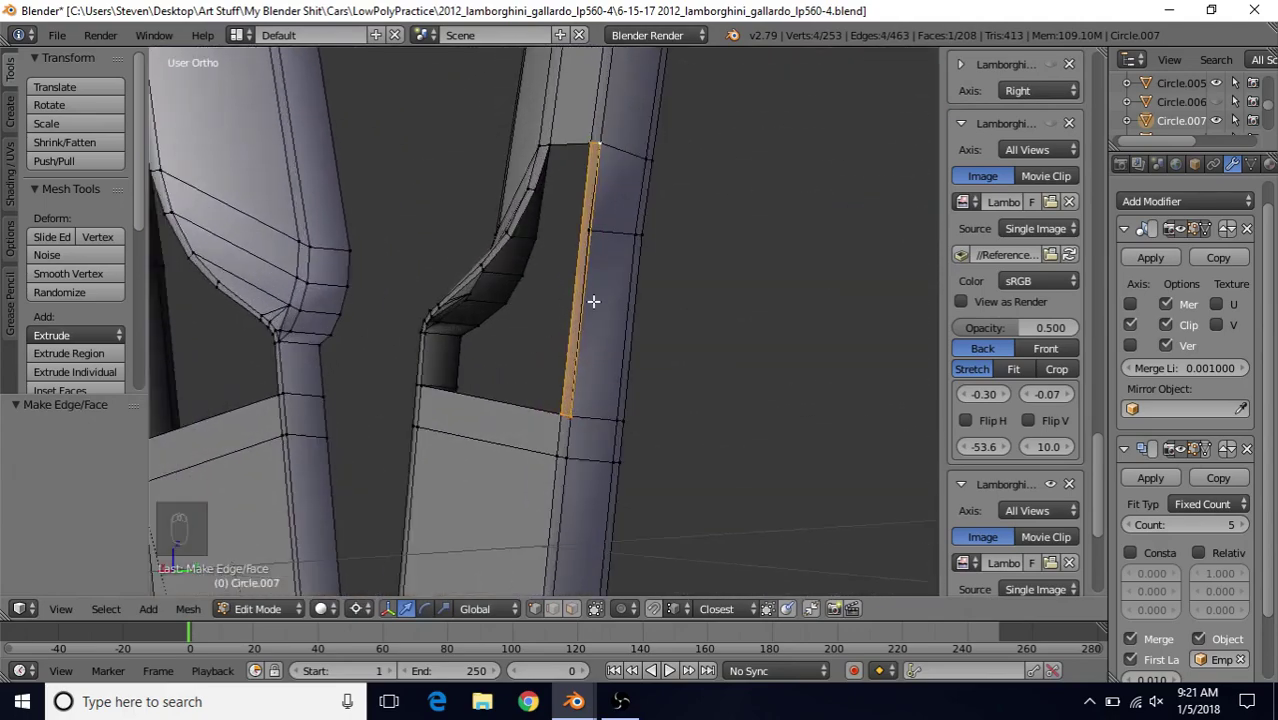
key(ctrl+z)
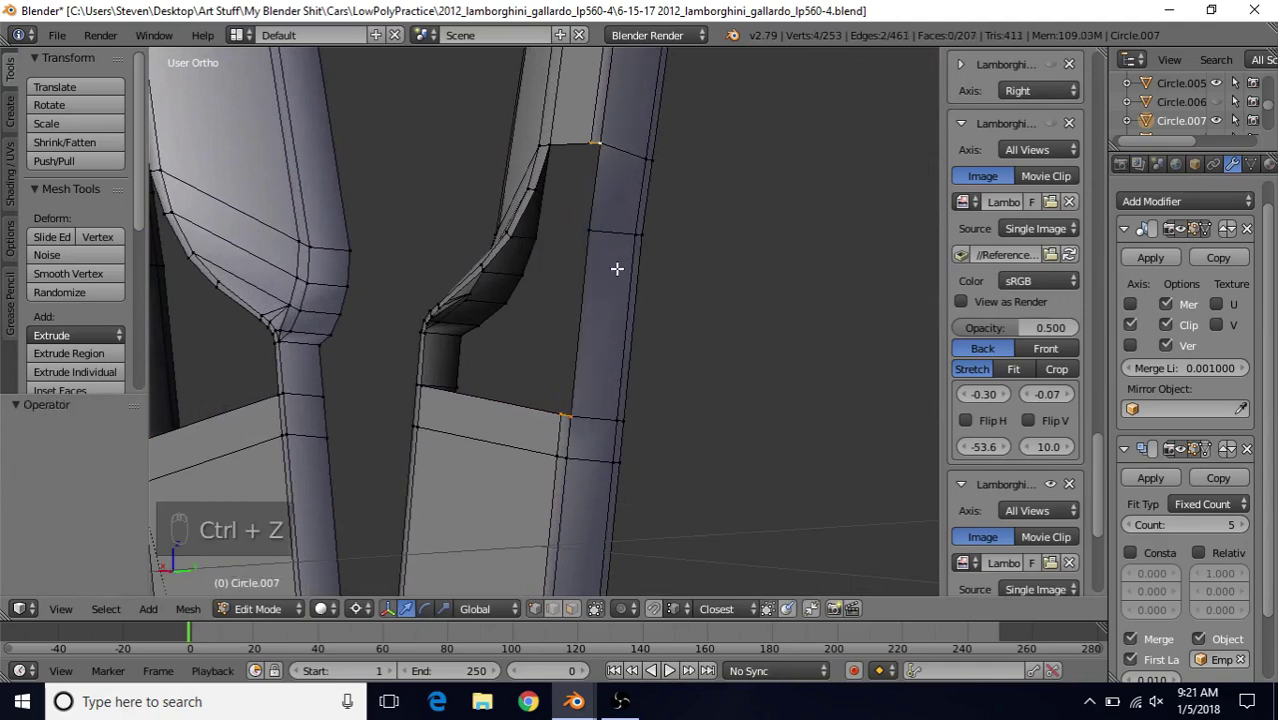
- In the right view, add a crosswise loop cut to the outer side wall just below the upper front face, slid about 0.15
key(KP_3)
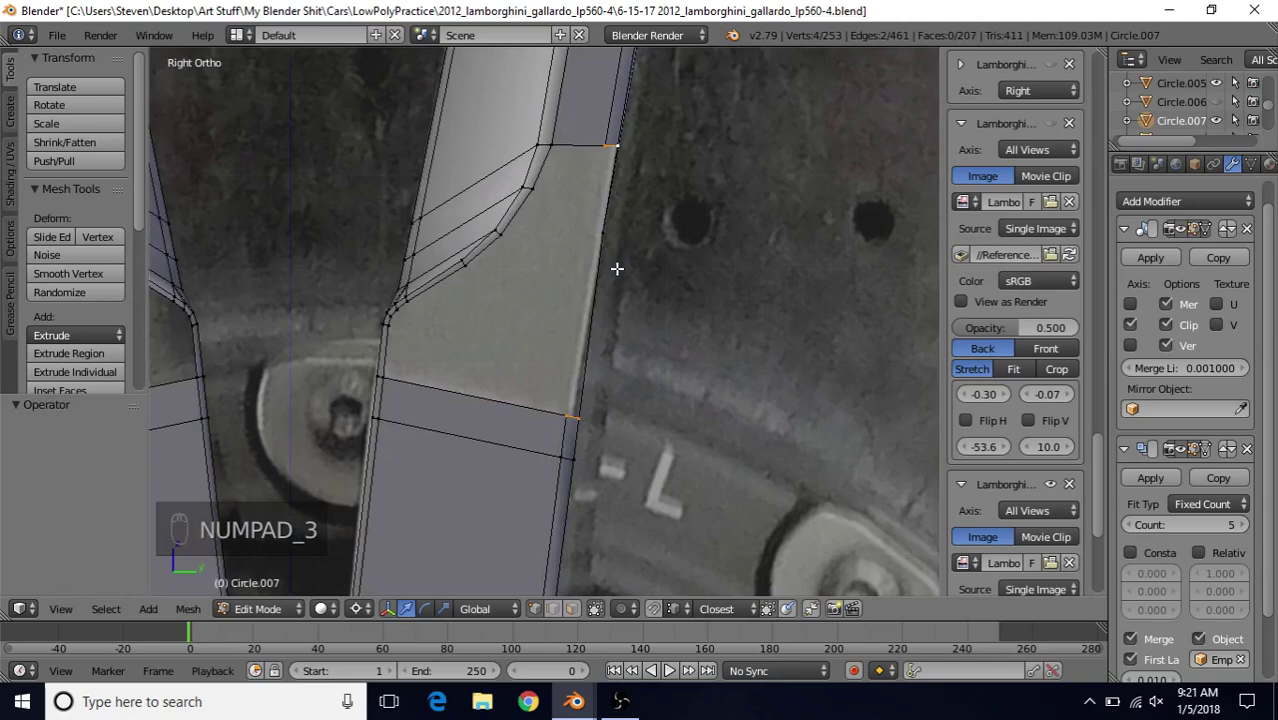
shift+middle_drag(617, 268, 622, 302)
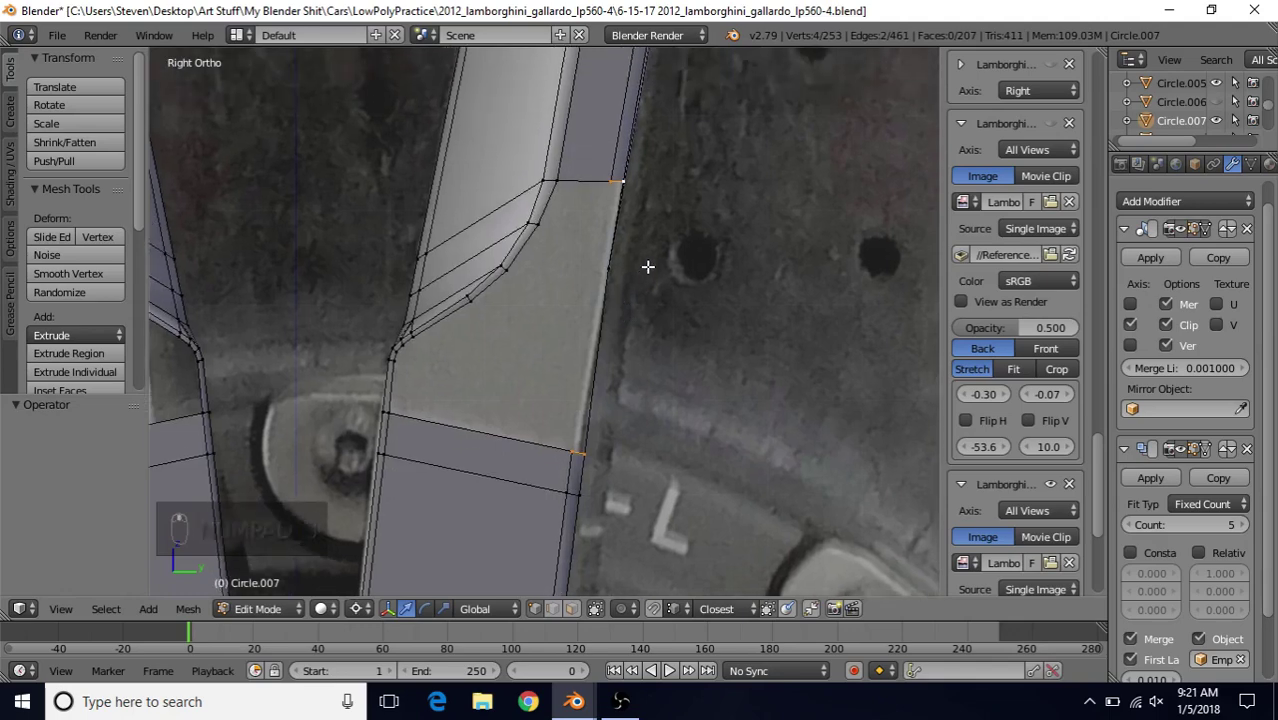
key(ctrl+r)
click(613, 232)
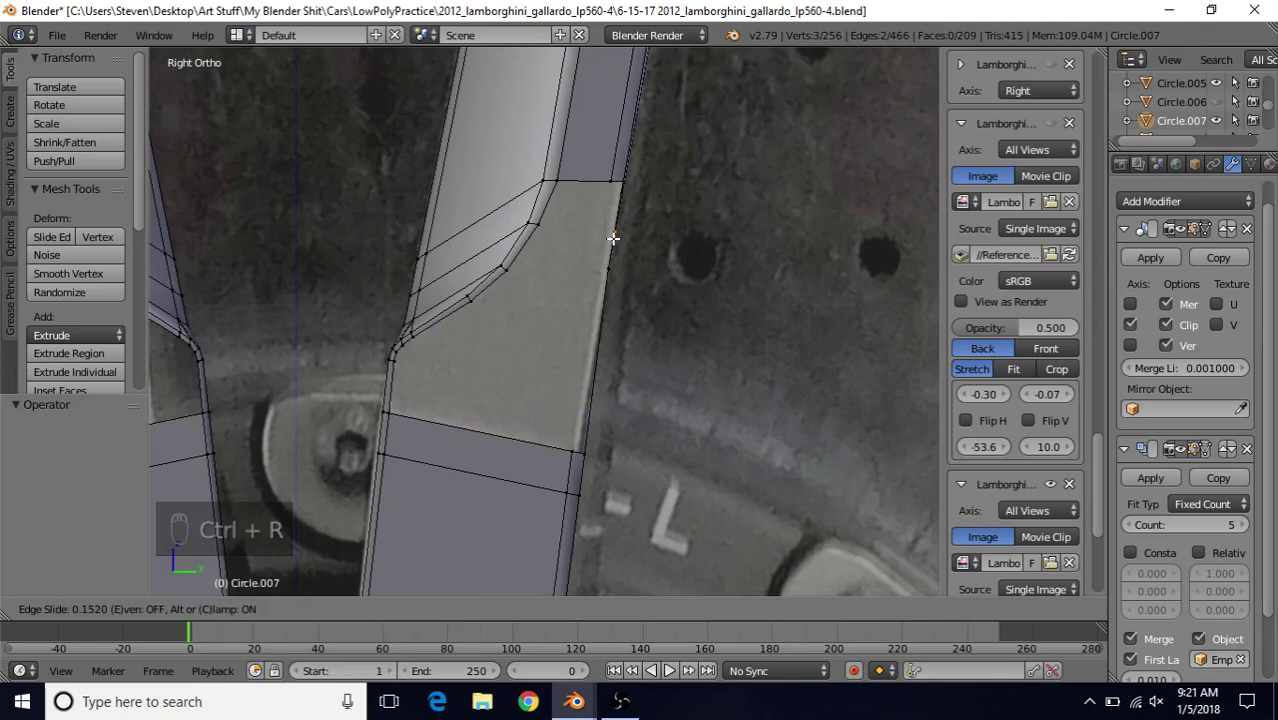
click(613, 237)
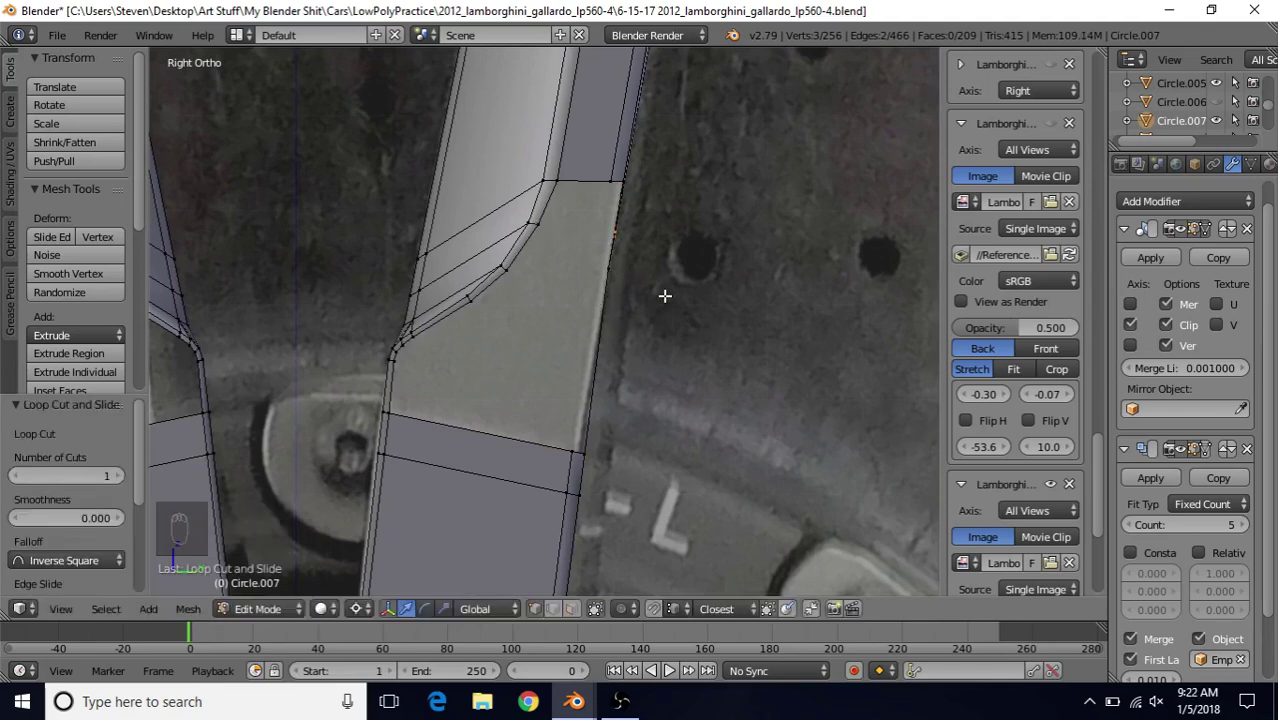
- Select the outer side wall's crosswise edge below the new cut and edge-slide it by a factor of about -0.091
mouse_move(665, 294)
middle_down()
mouse_move(602, 303)
mouse_move(626, 255)
middle_up()
alt+right_click(619, 270)
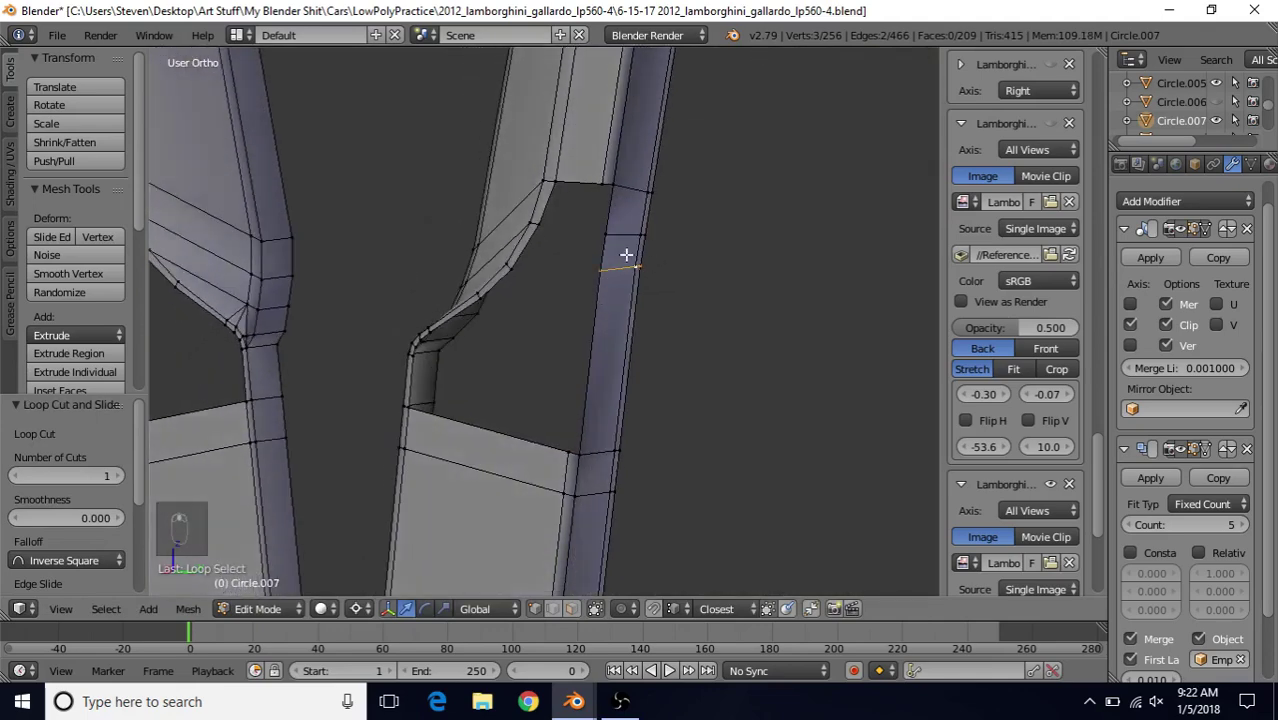
key(KP_3)
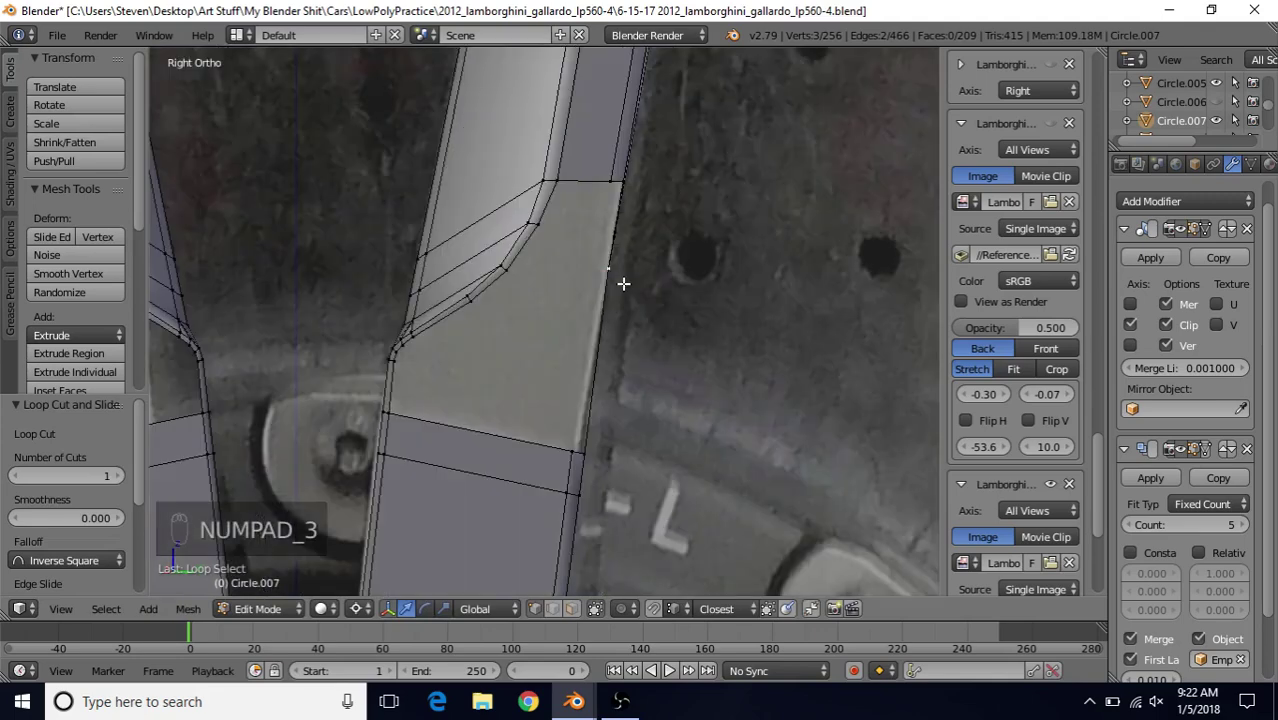
key(q)
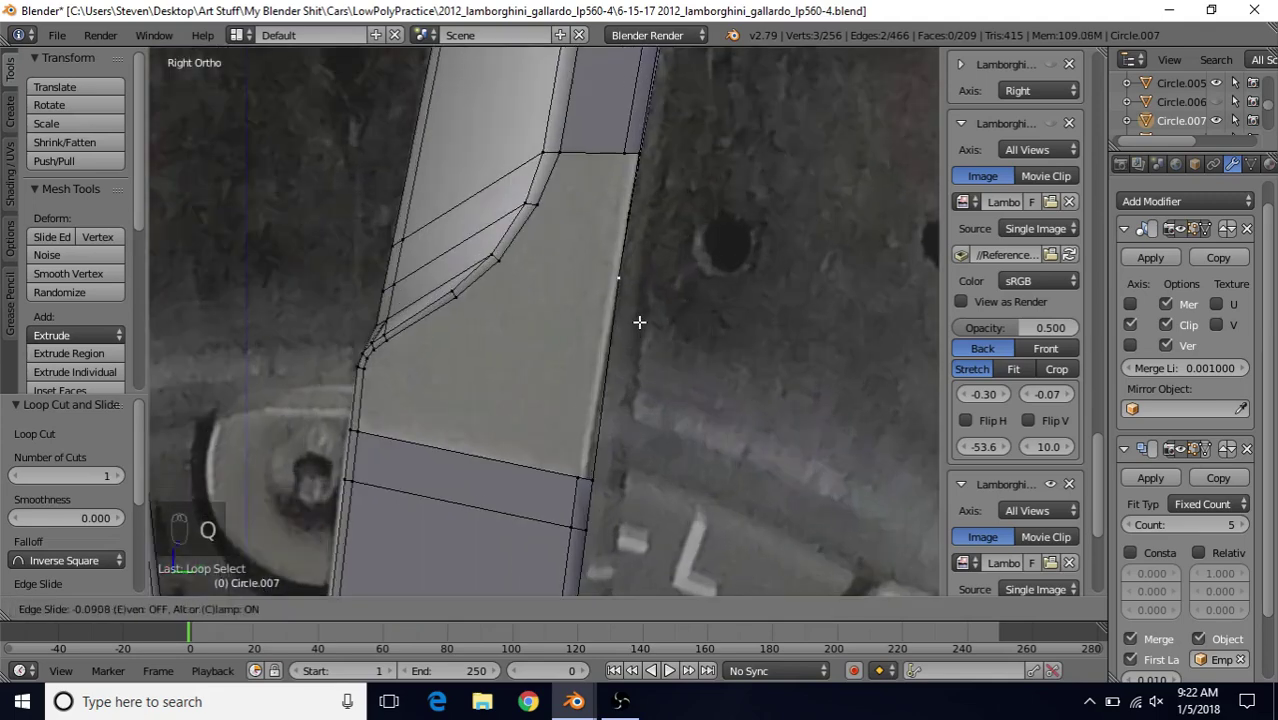
click(639, 322)
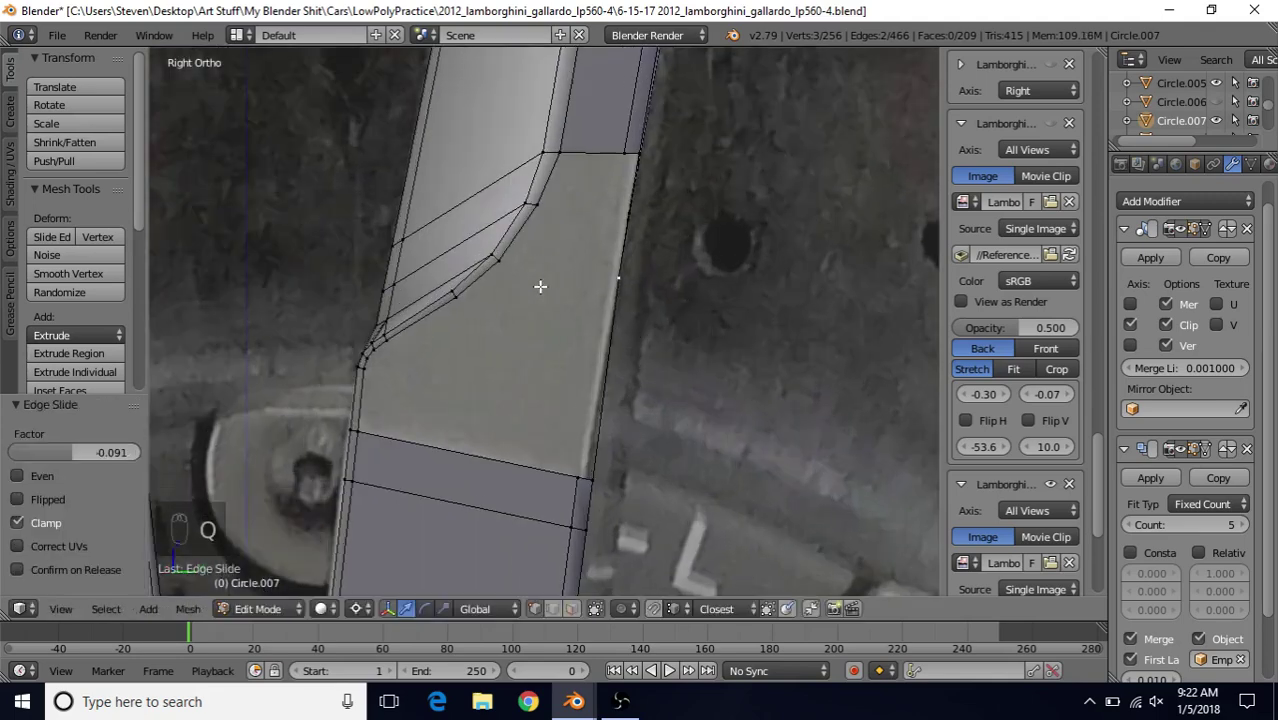
- Add another crosswise loop cut to the outer side wall below the slid edge, positioned toward its upper end
key(ctrl+r)
click(617, 298)
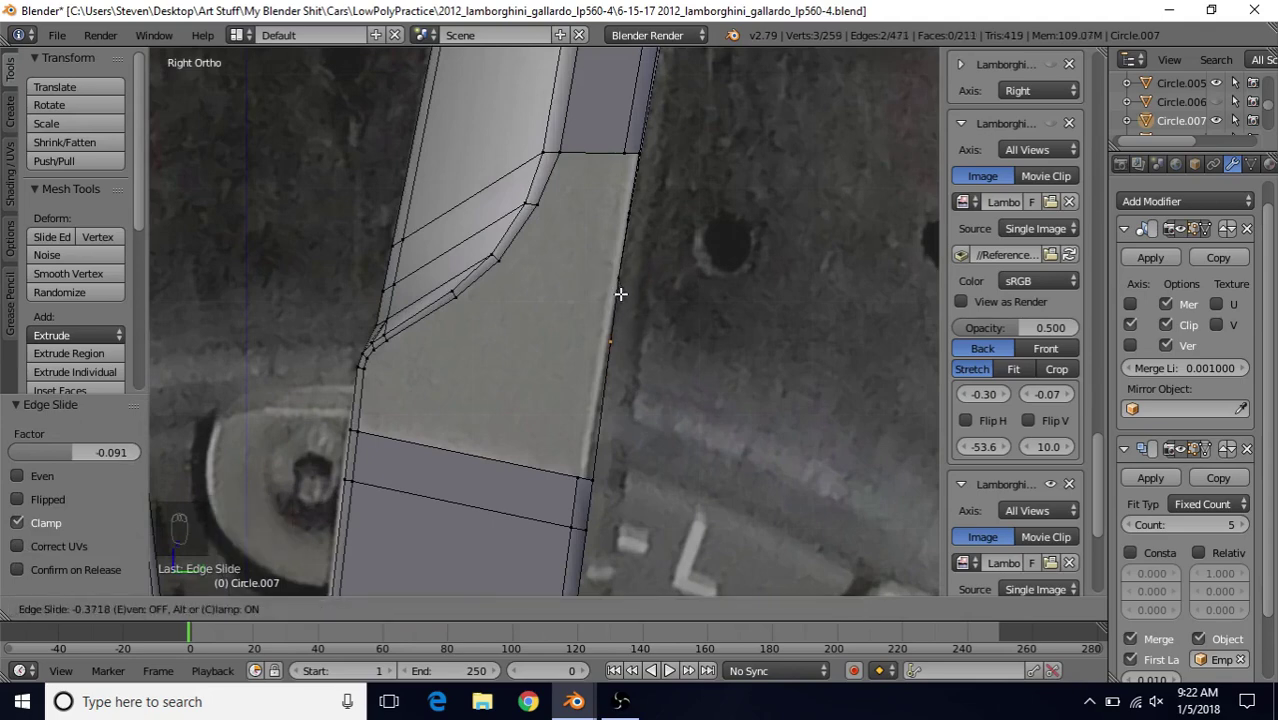
click(620, 288)
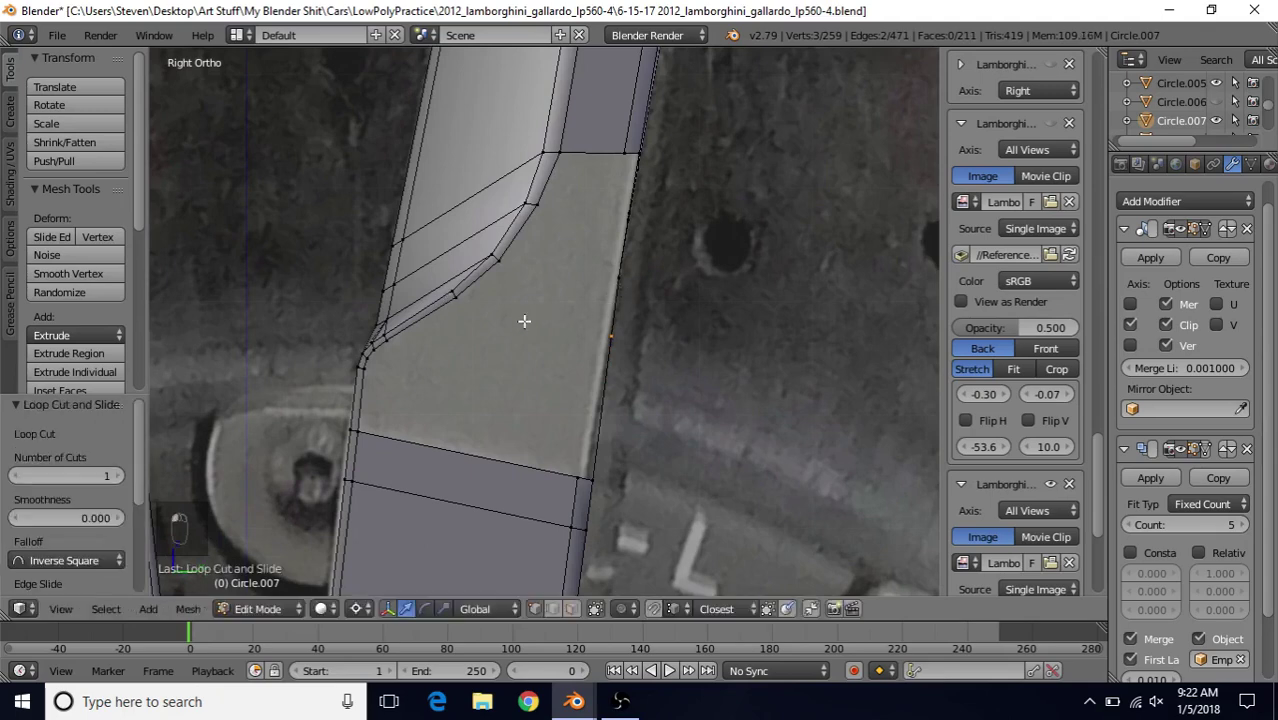
- Fill a small four-vertex face at the rounded lower corner of the recess's inner edge
shift+middle_drag(553, 291, 665, 284)
scroll(583, 323, up, 1)
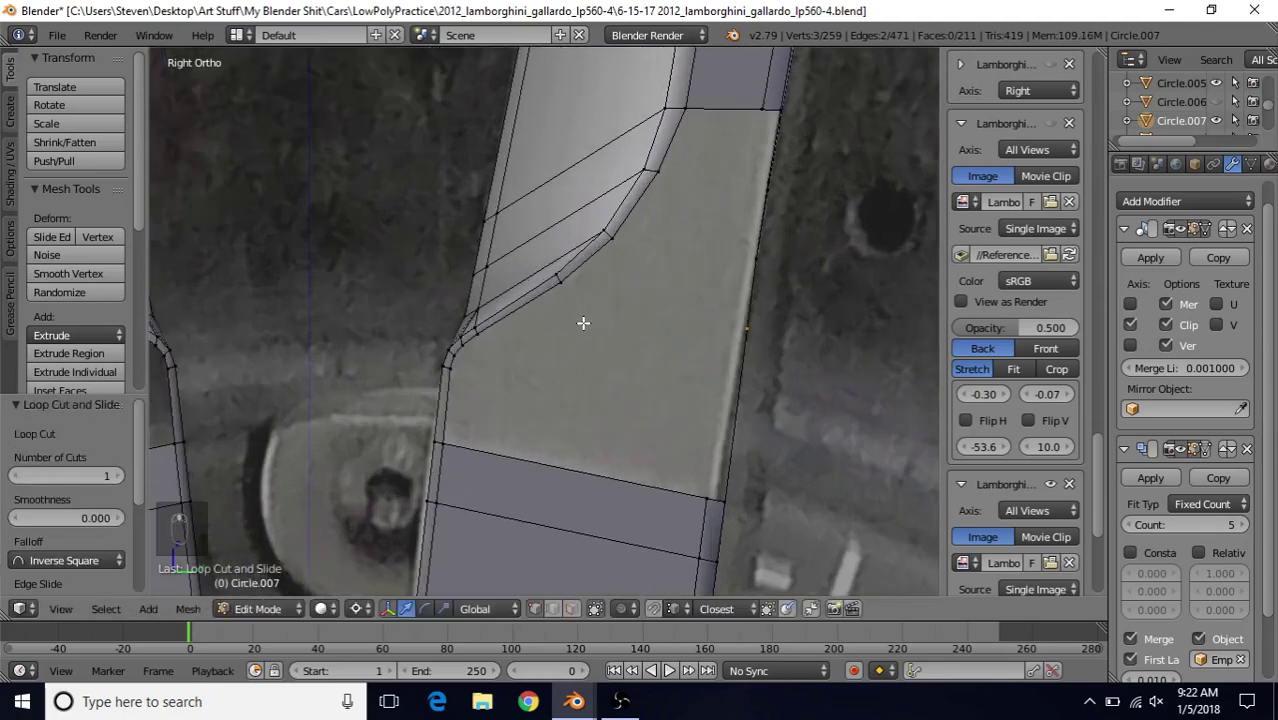
right_click(458, 350)
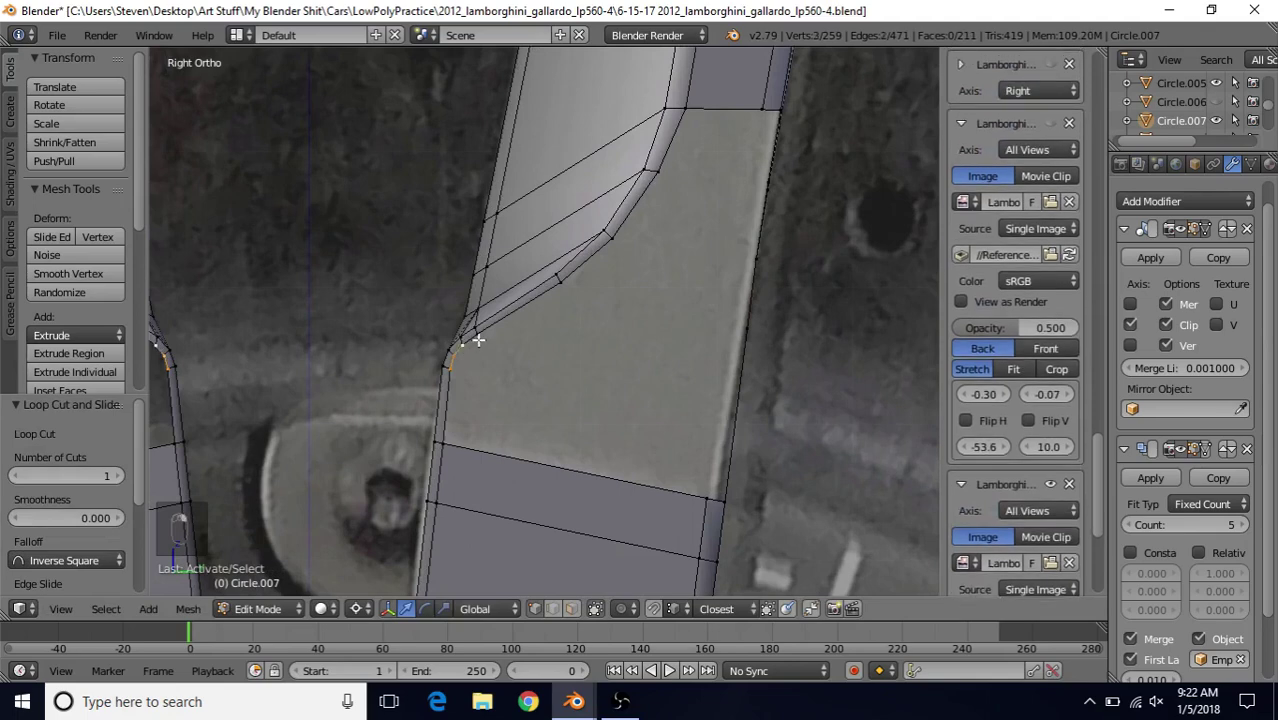
shift+right_click(477, 336)
key(f)
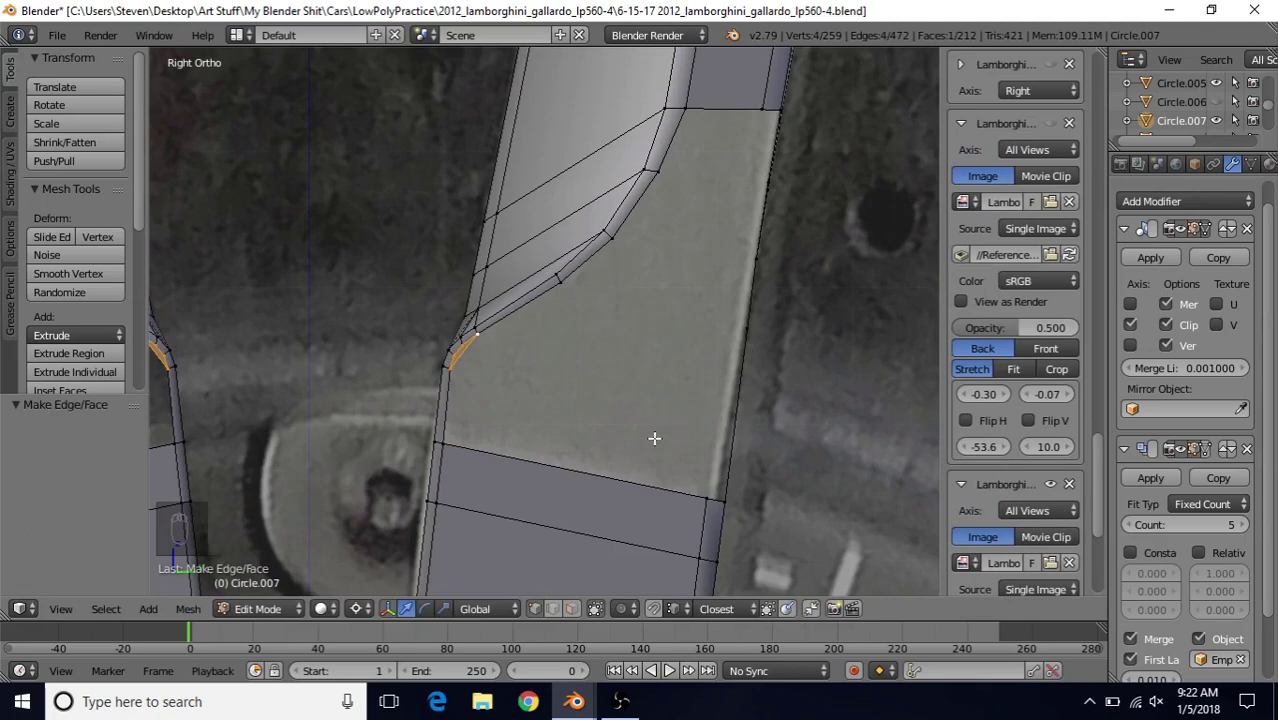
- Add two crosswise loop cuts to the outer side wall, one just above the lower strip and one midway above that
key(ctrl+r)
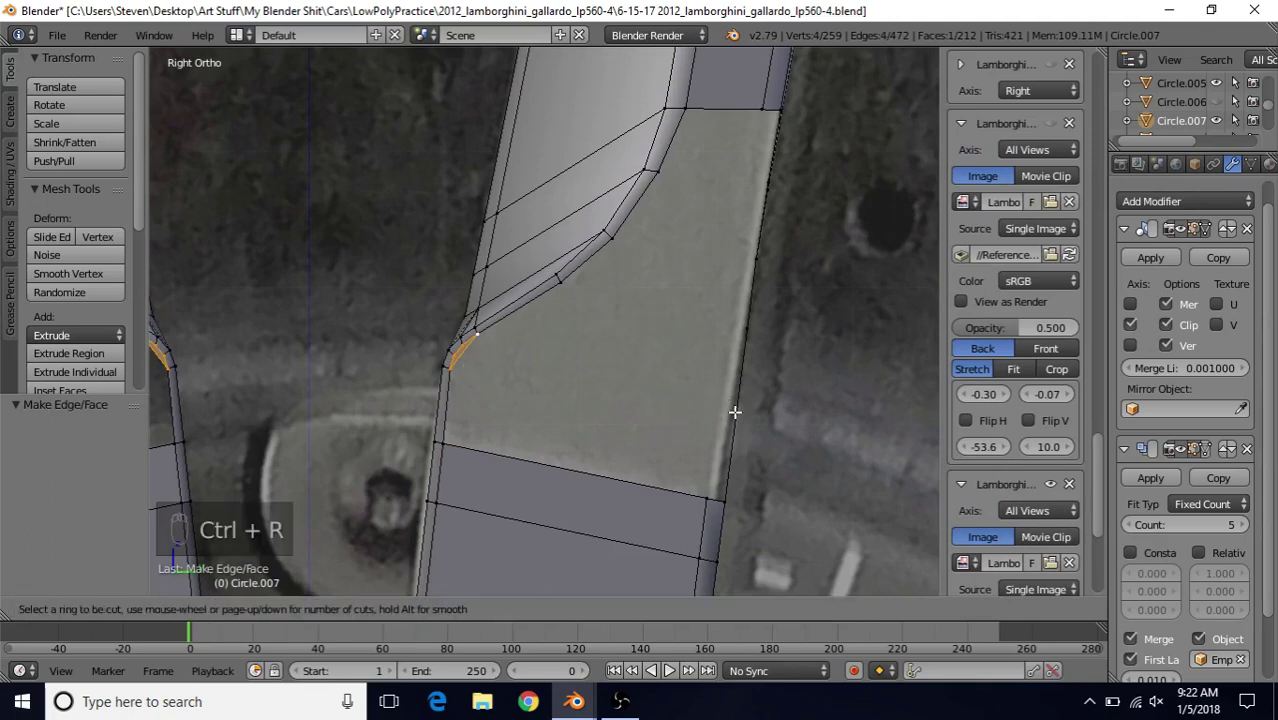
click(736, 414)
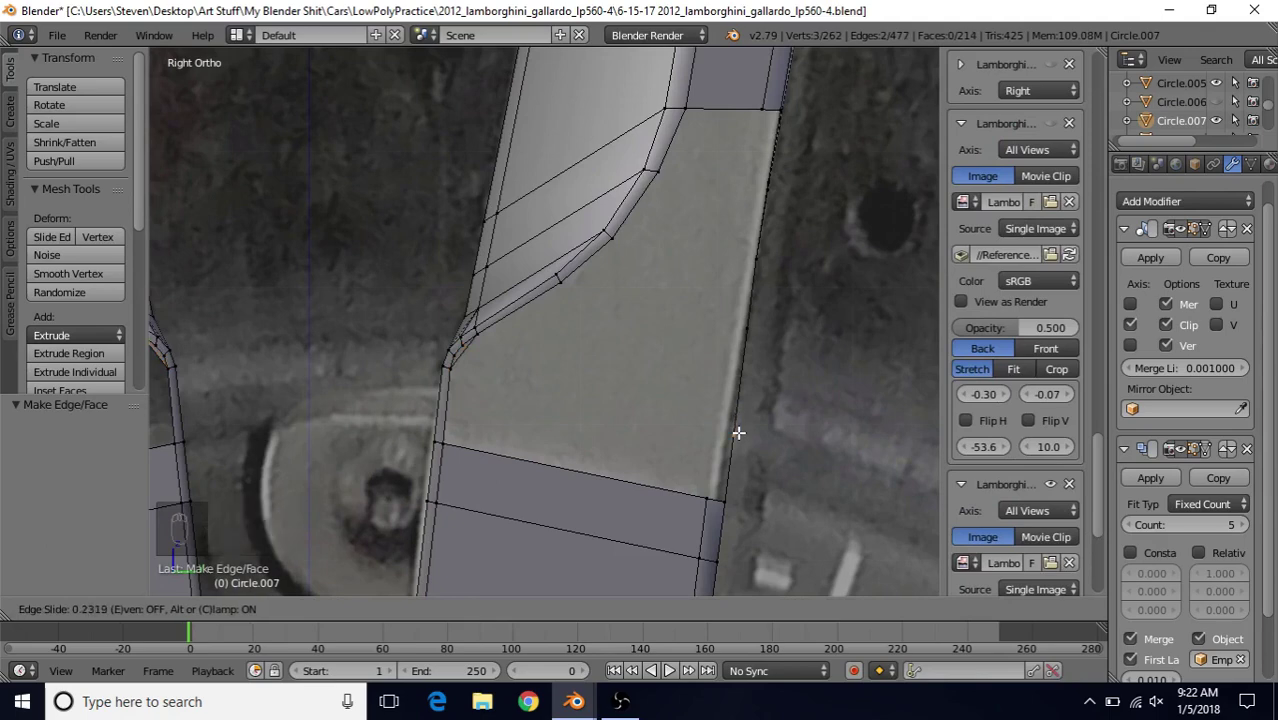
click(737, 433)
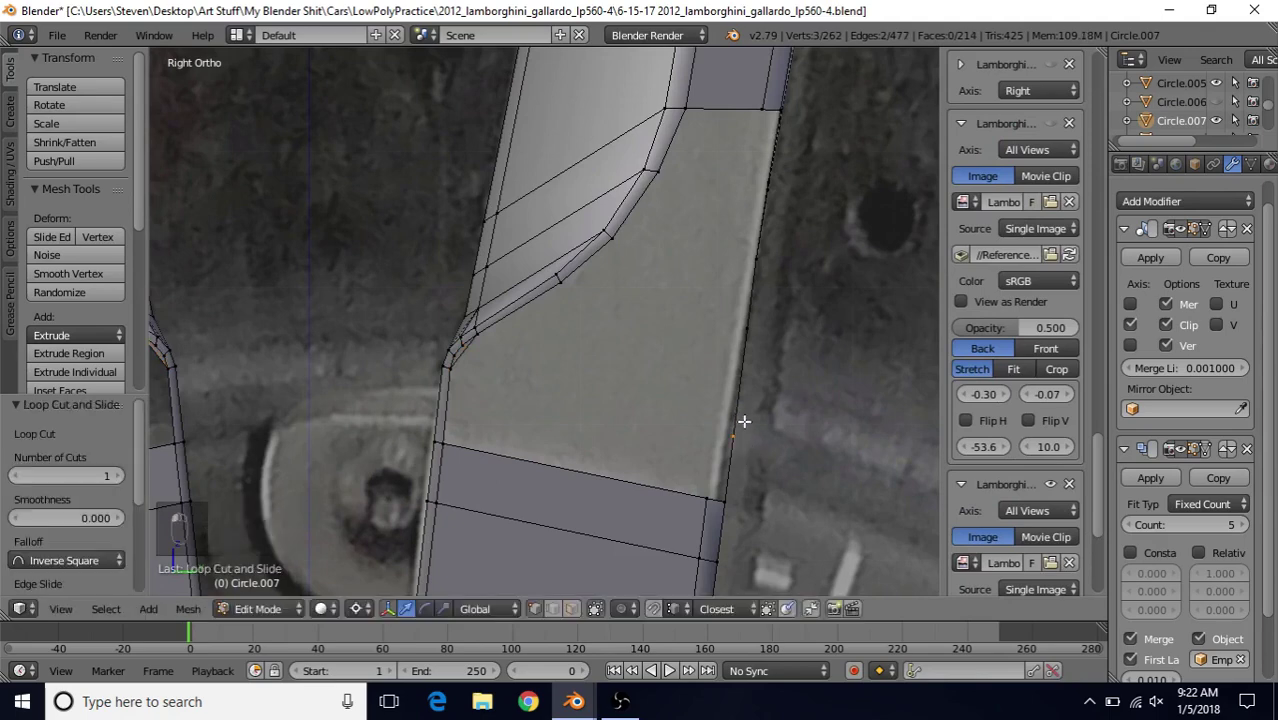
key(ctrl+r)
click(741, 389)
click(750, 407)
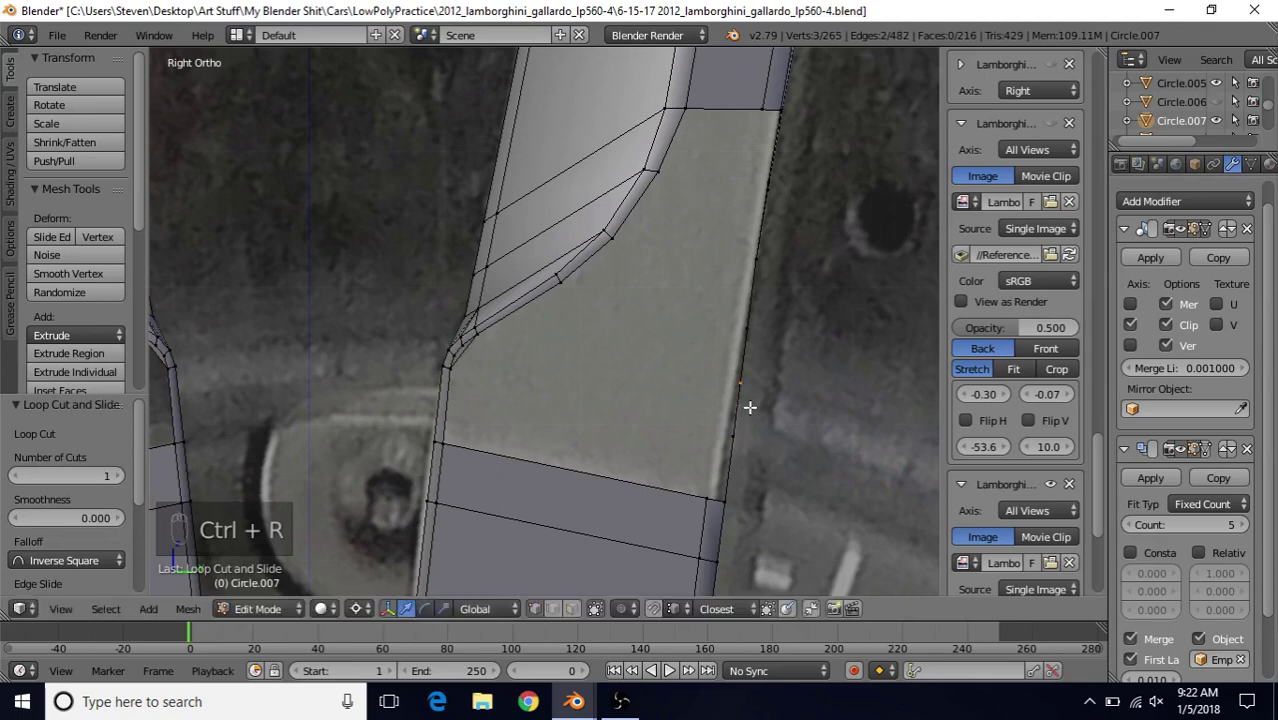
- Fill the front face directly above the lower spoke's upper crosswise edge, between the recess's lower corner and the outer side wall
click(441, 440)
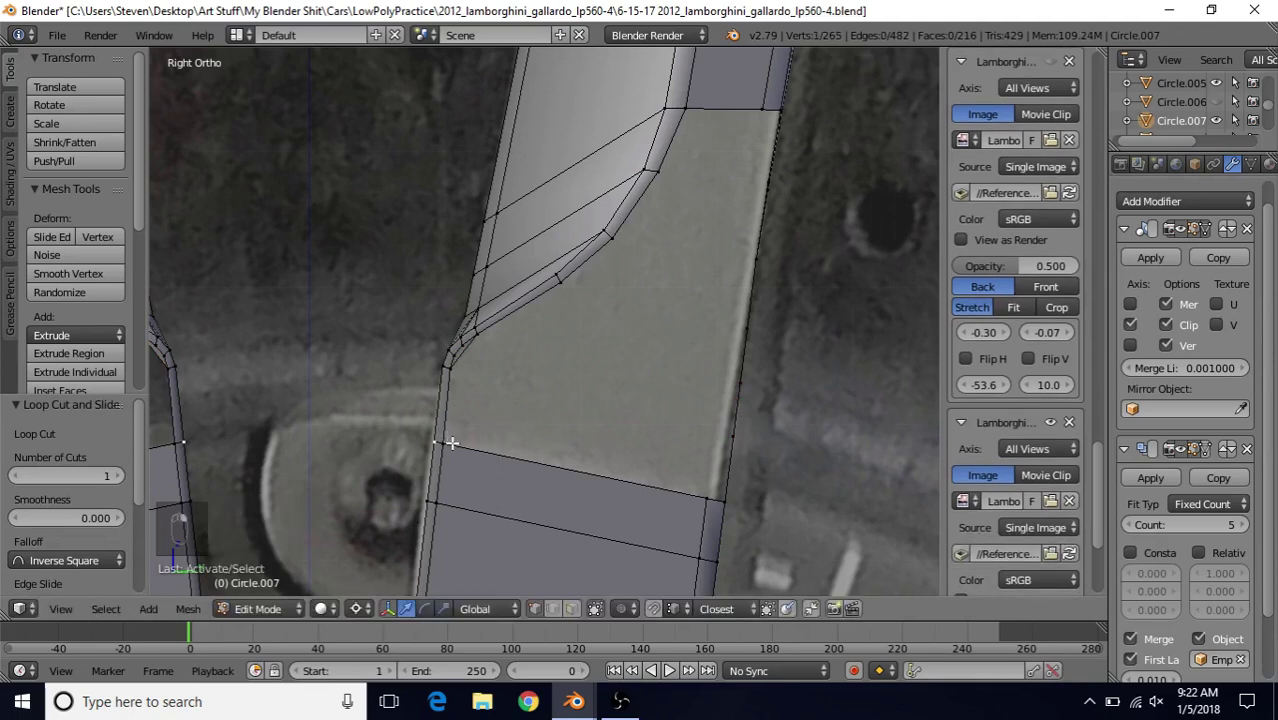
shift+click(707, 489)
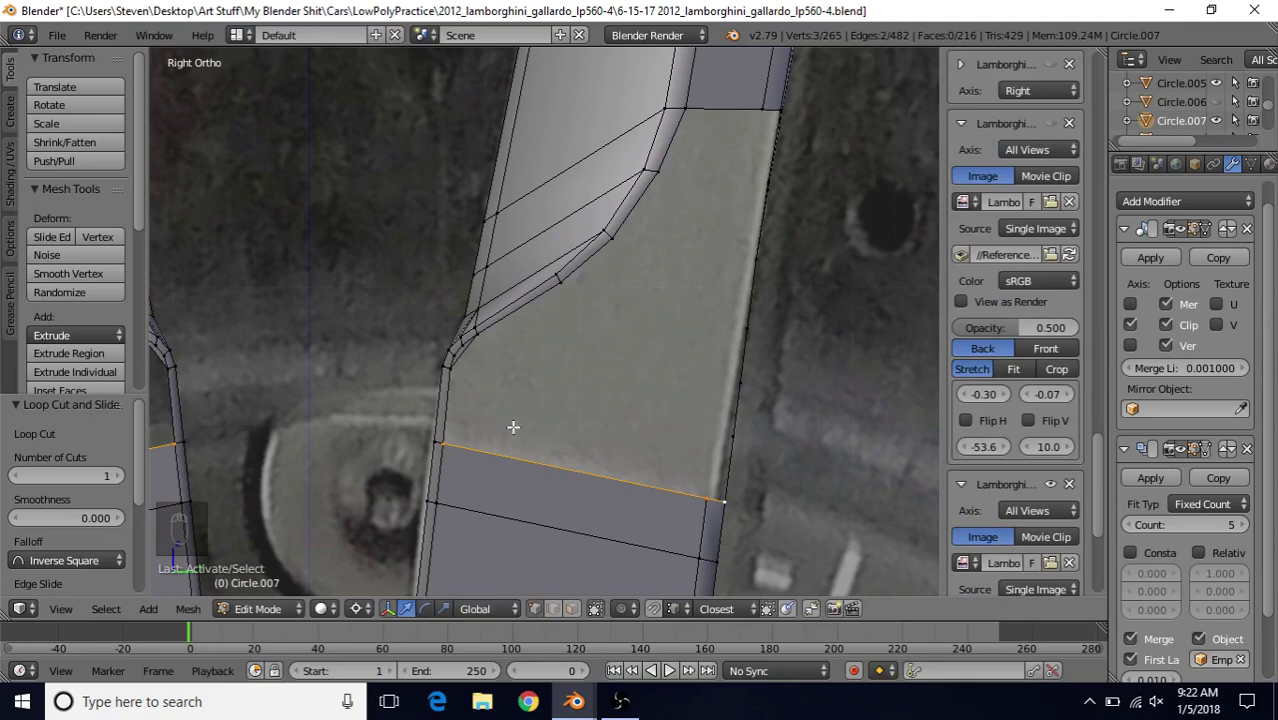
click(449, 436)
shift+click(711, 491)
shift+click(730, 438)
shift+click(449, 369)
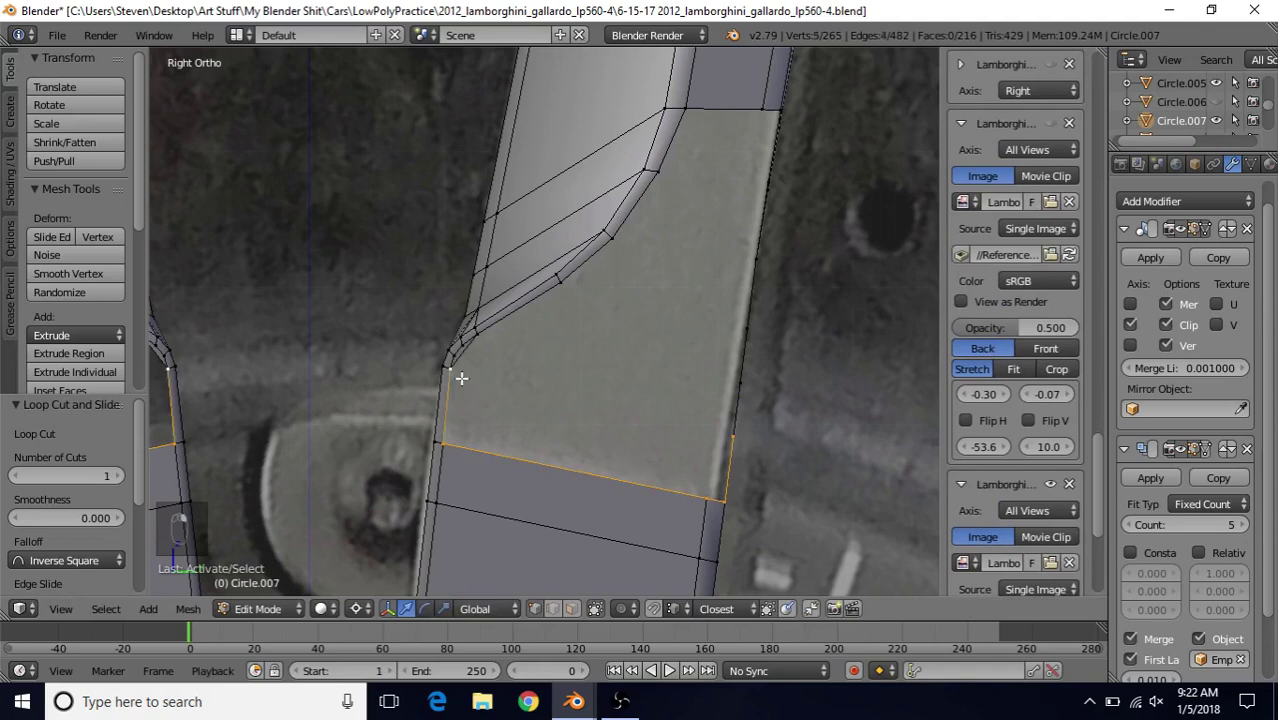
key(f)
- Fill four more front faces in succession up the spoke, bridging the recess's curved edge to the outer side wall
click(463, 372)
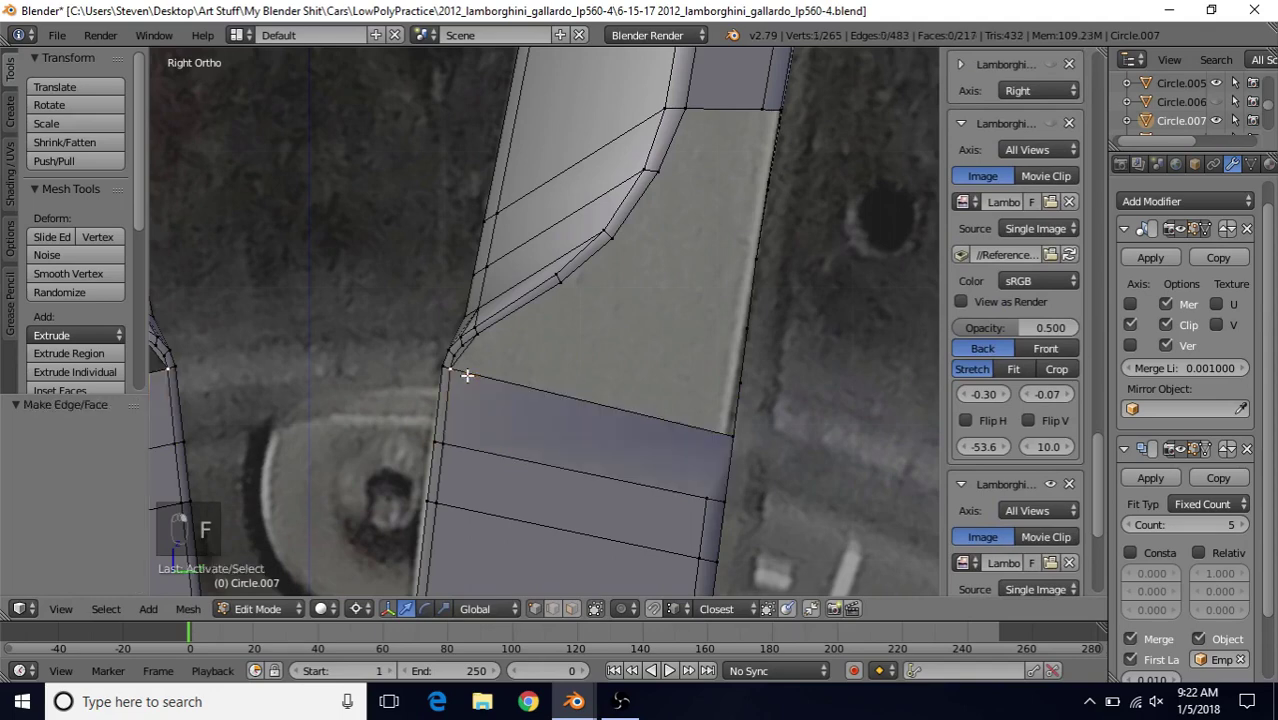
shift+click(733, 436)
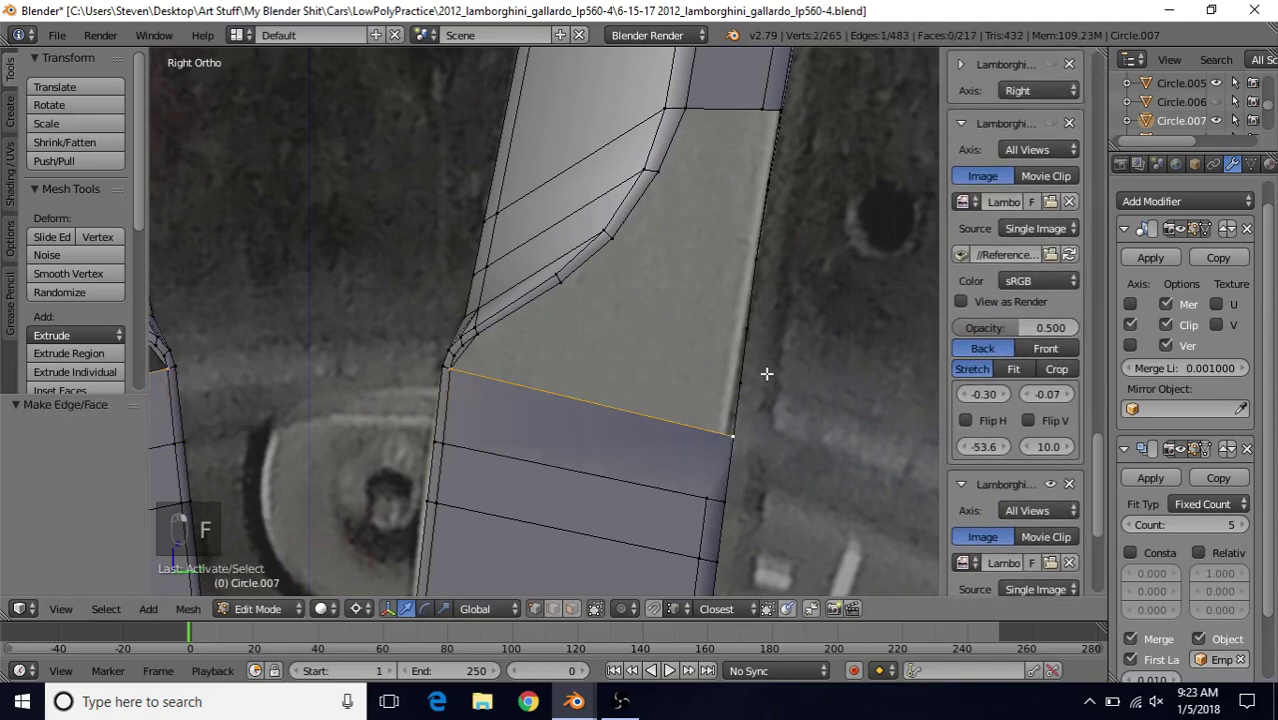
middle_drag(766, 373, 759, 428)
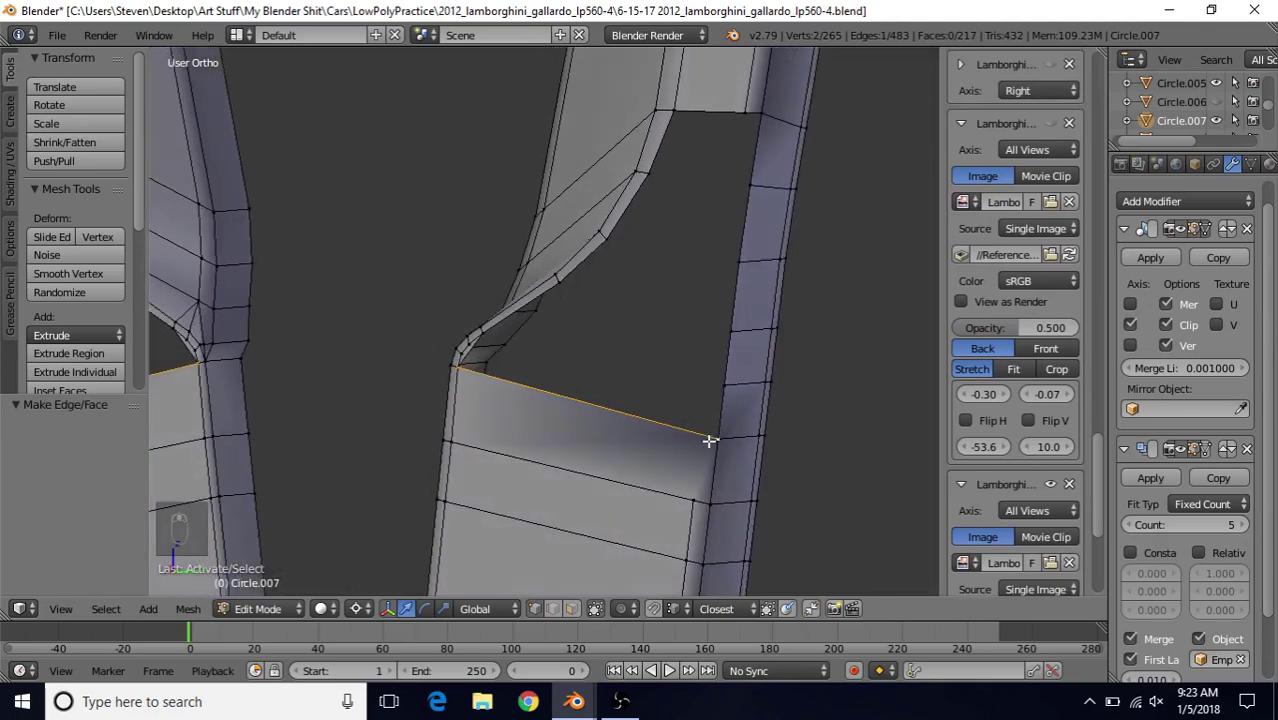
key(f)
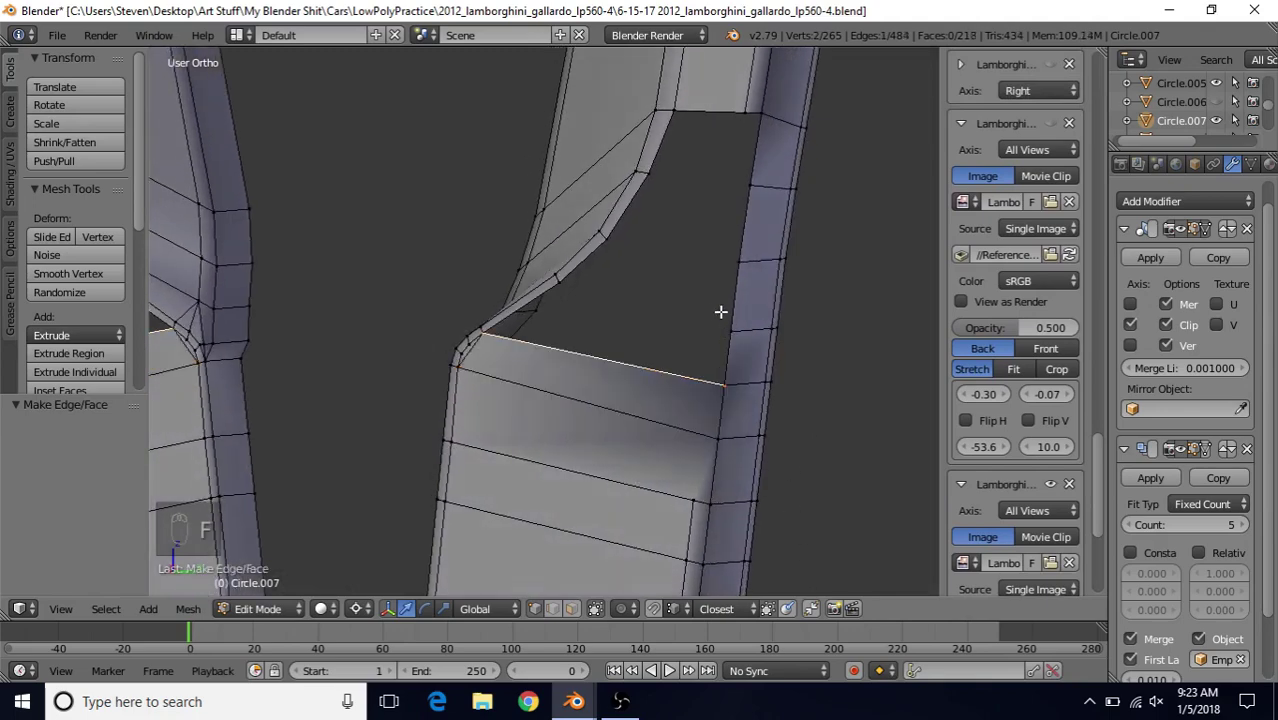
key(f)
key(f)
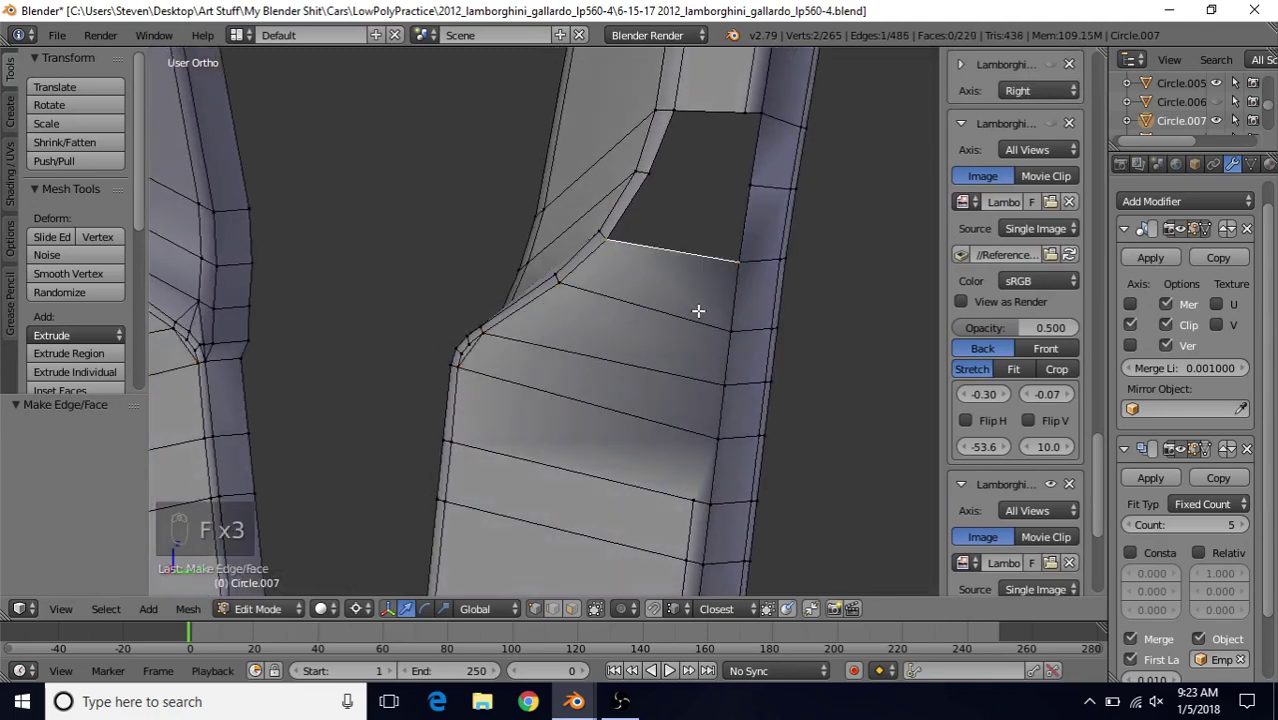
key(f)
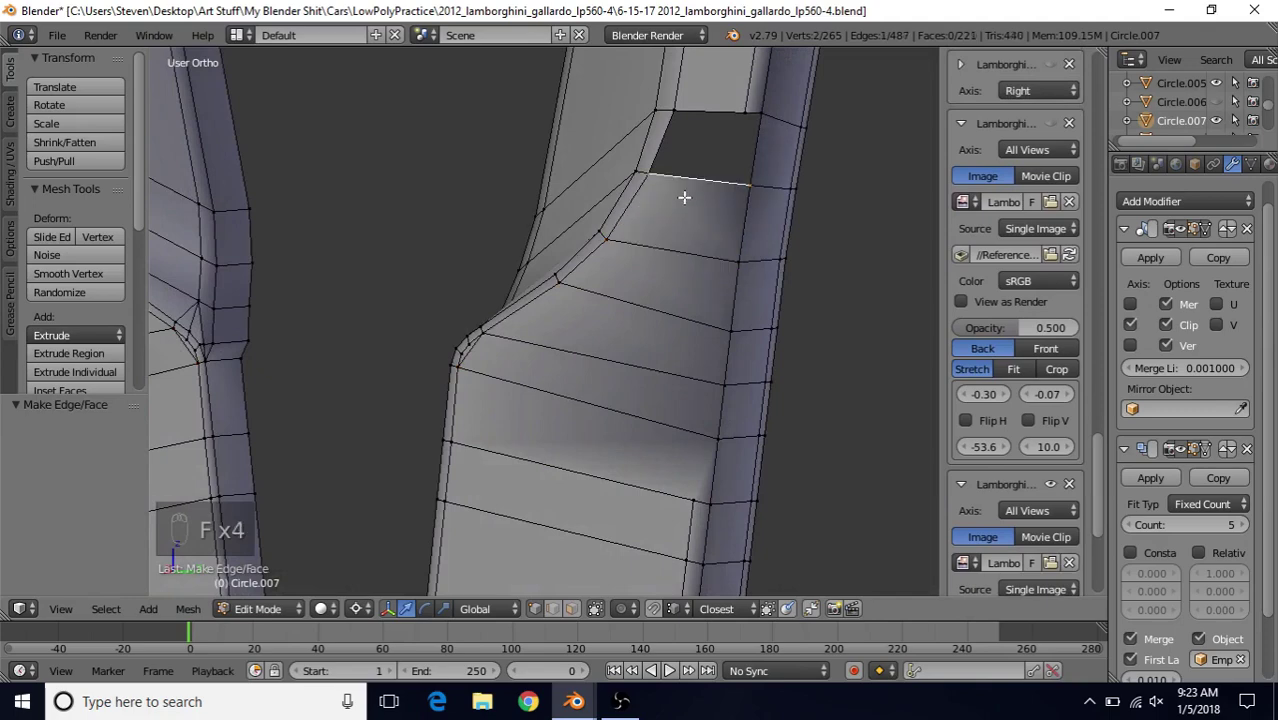
- Close the last gap at the recess's upper end with a face joining the upper spoke's front face
shift+middle_drag(696, 197, 647, 303)
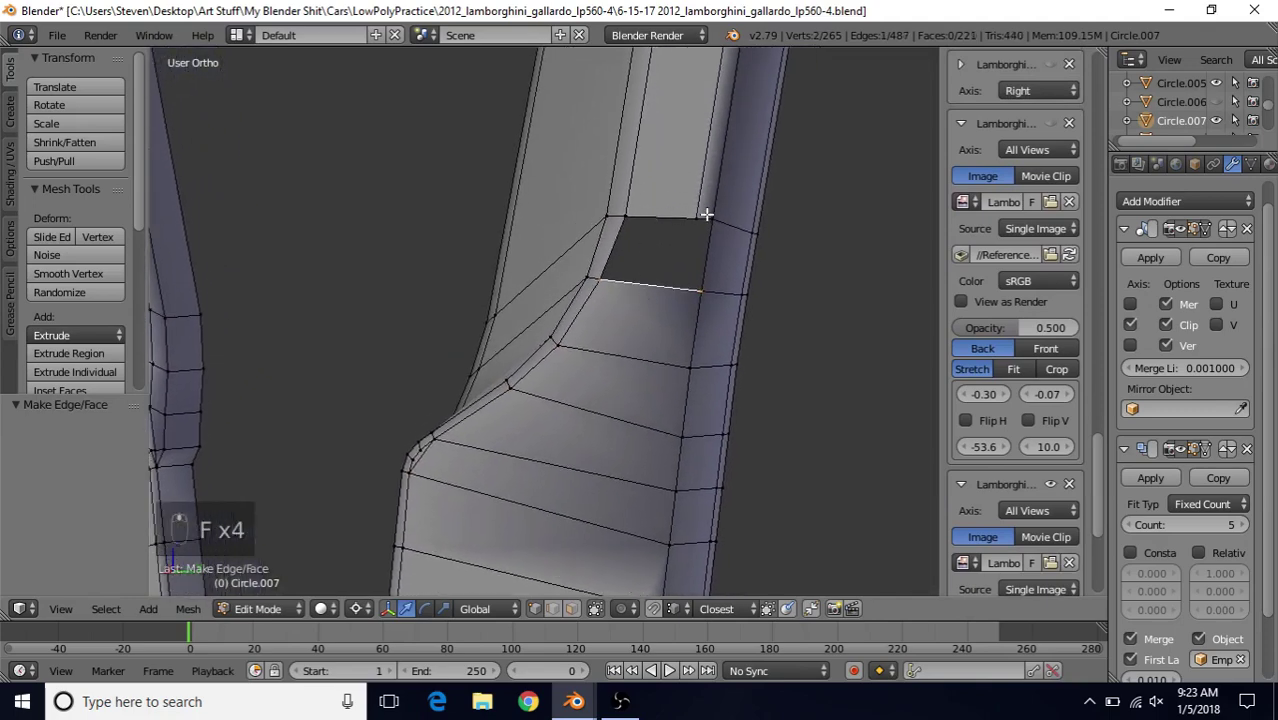
shift+right_click(706, 216)
shift+right_click(628, 219)
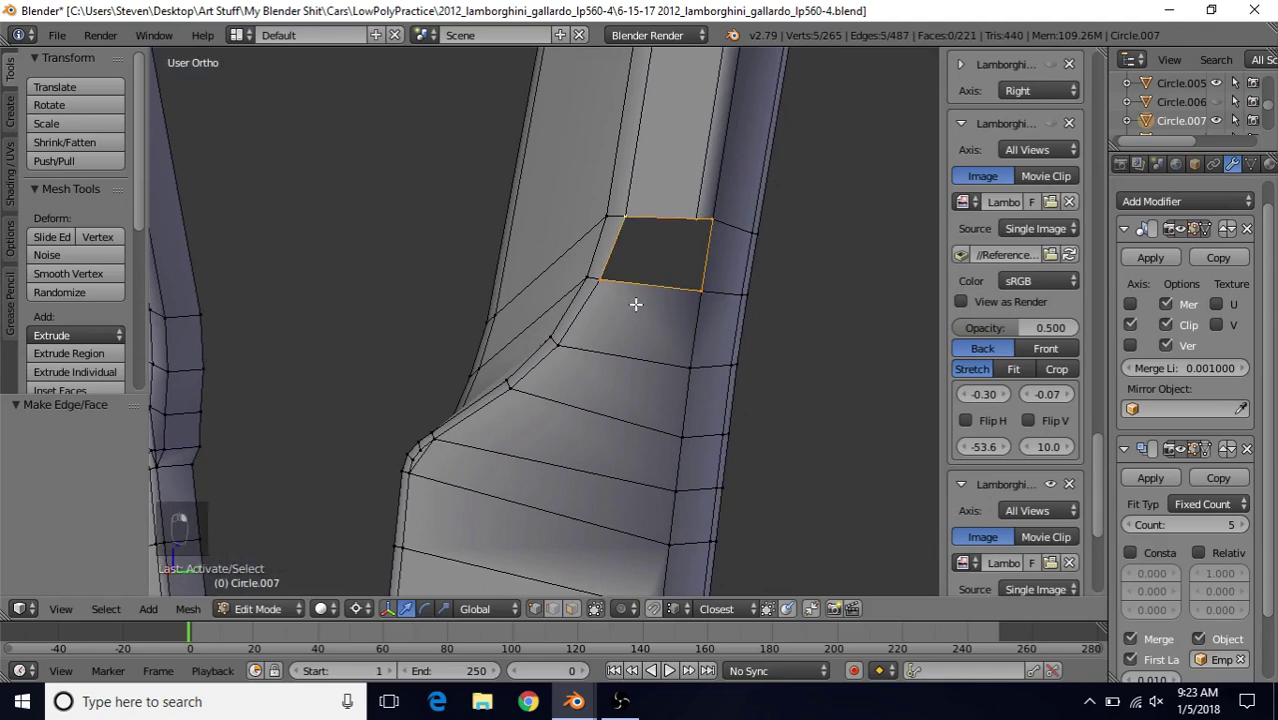
key(f)
- Connect the upper and lower ends of the outer support edge with a vertex path across the newly filled front faces
right_click(684, 229)
scroll(673, 368, down, 4)
shift+middle_drag(671, 379, 722, 343)
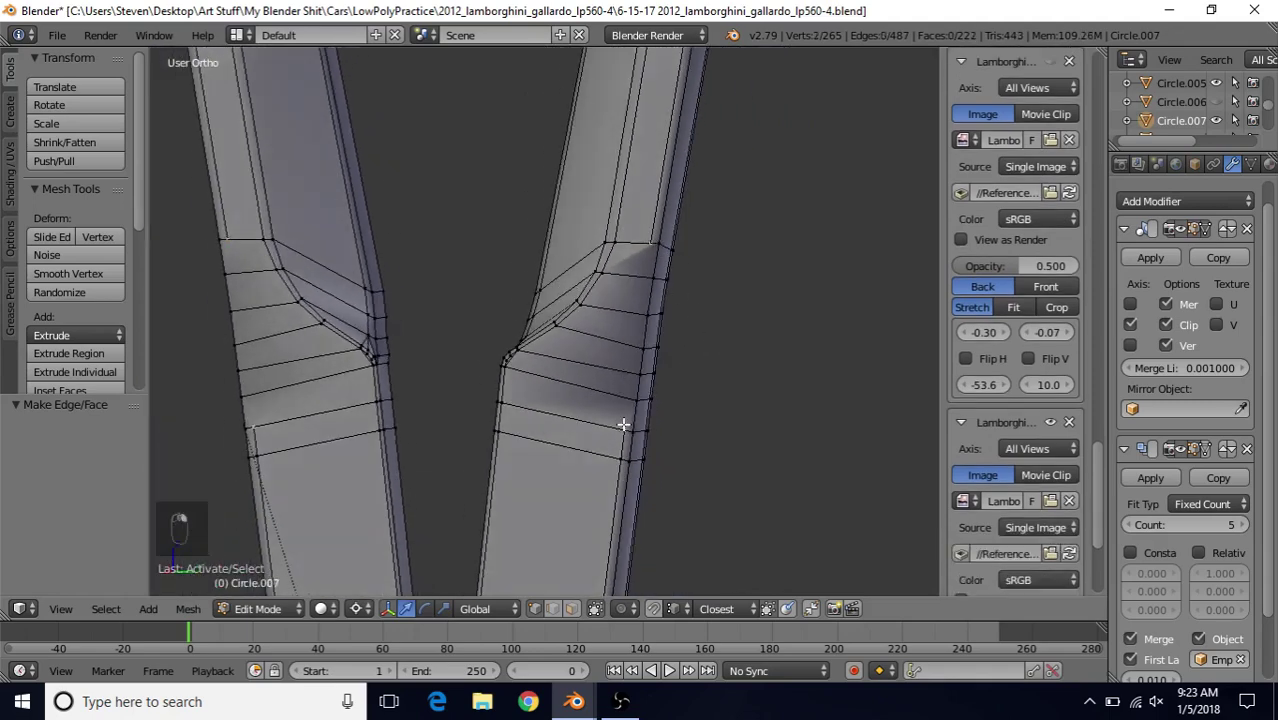
key(j)
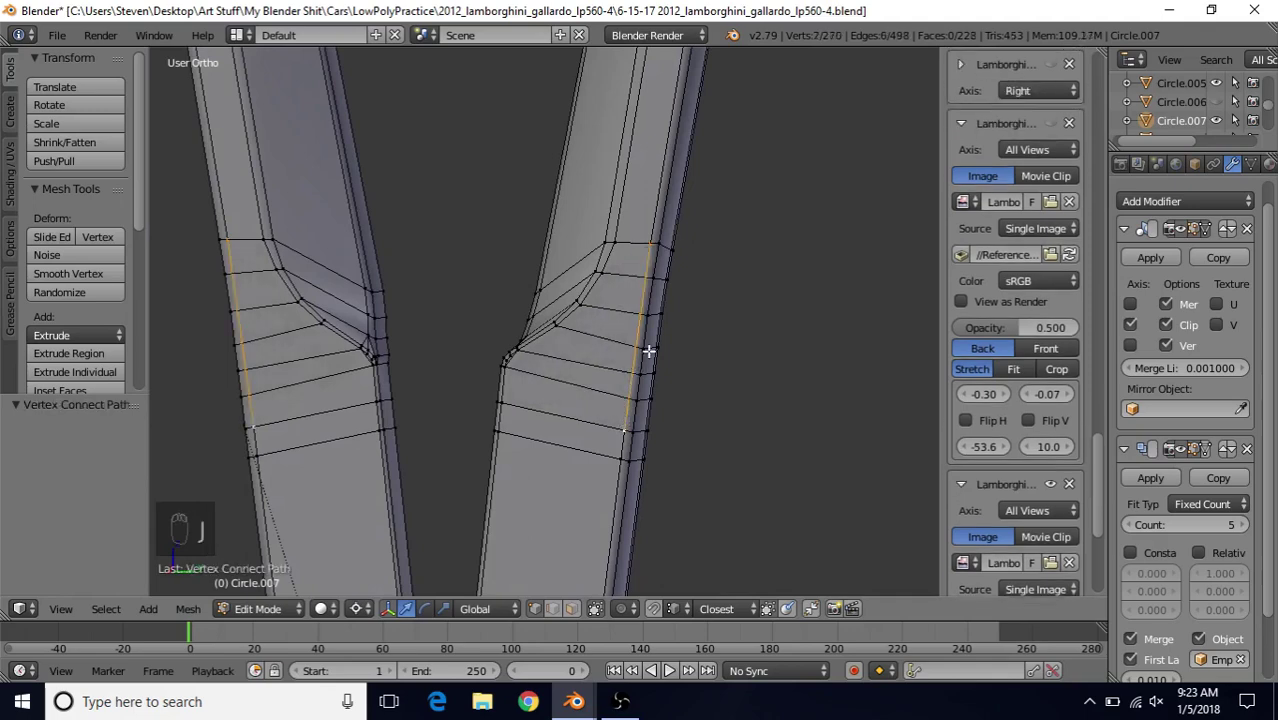
- Deselect the new lengthwise path's two end vertices and edge-slide the rest in even, flipped mode by a factor of about -0.814
middle_drag(650, 348, 682, 319)
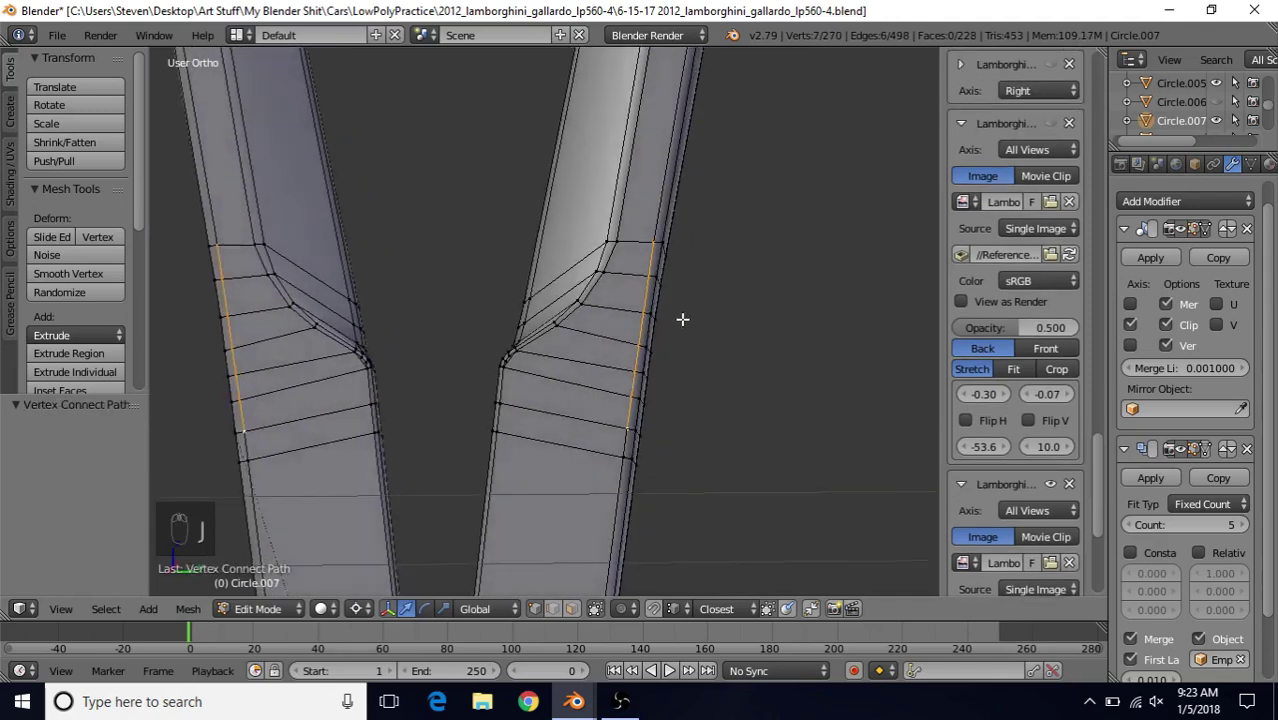
key(KP_3)
scroll(682, 319, up, 2)
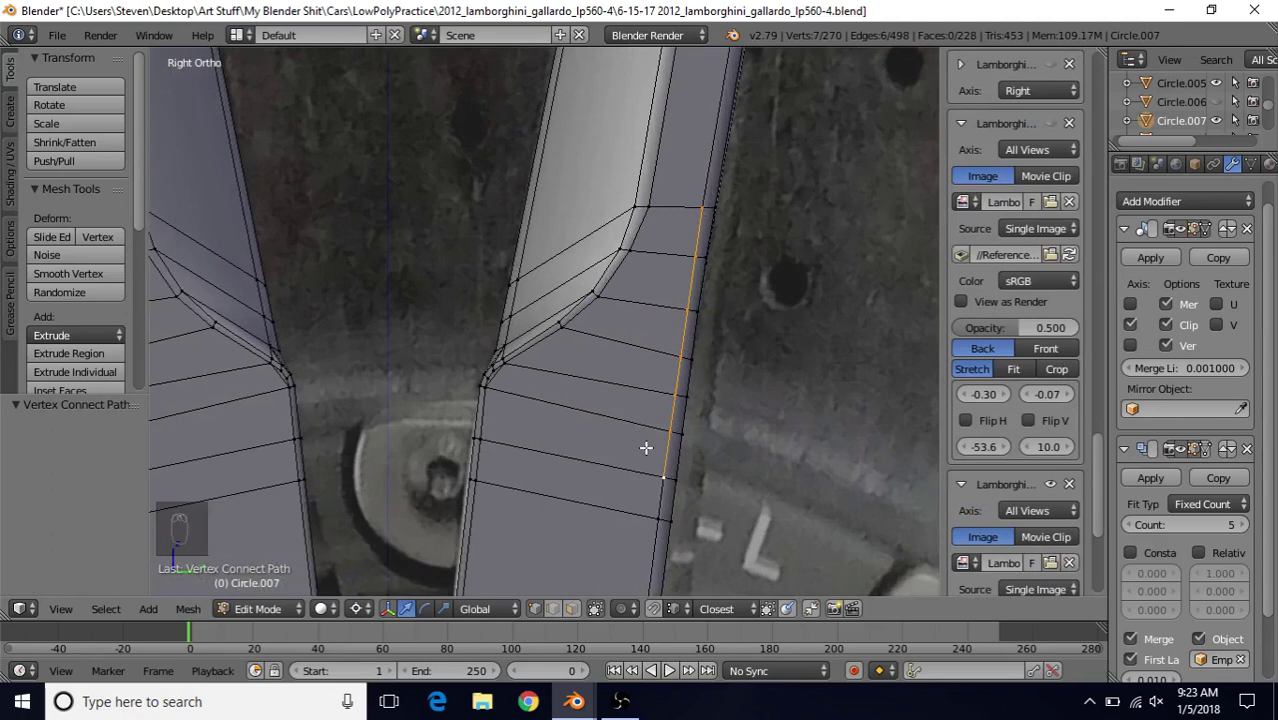
shift+right_click(698, 210)
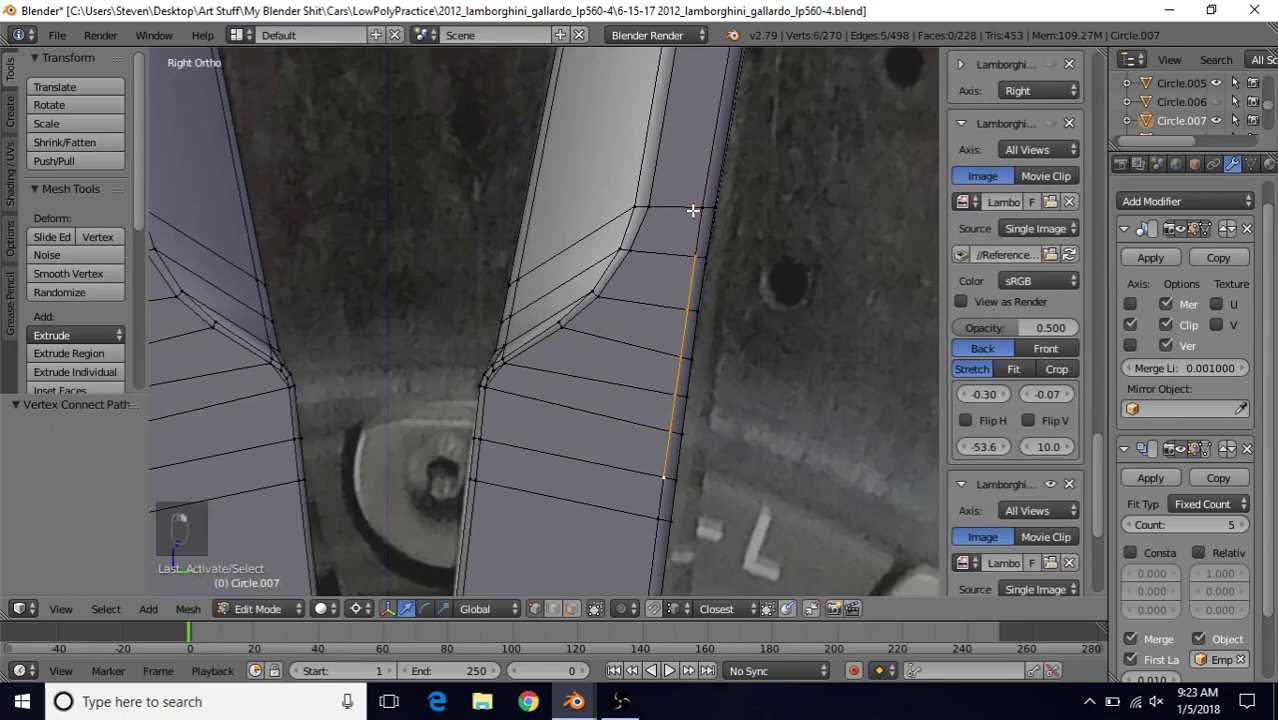
shift+right_click(656, 487)
key(q)
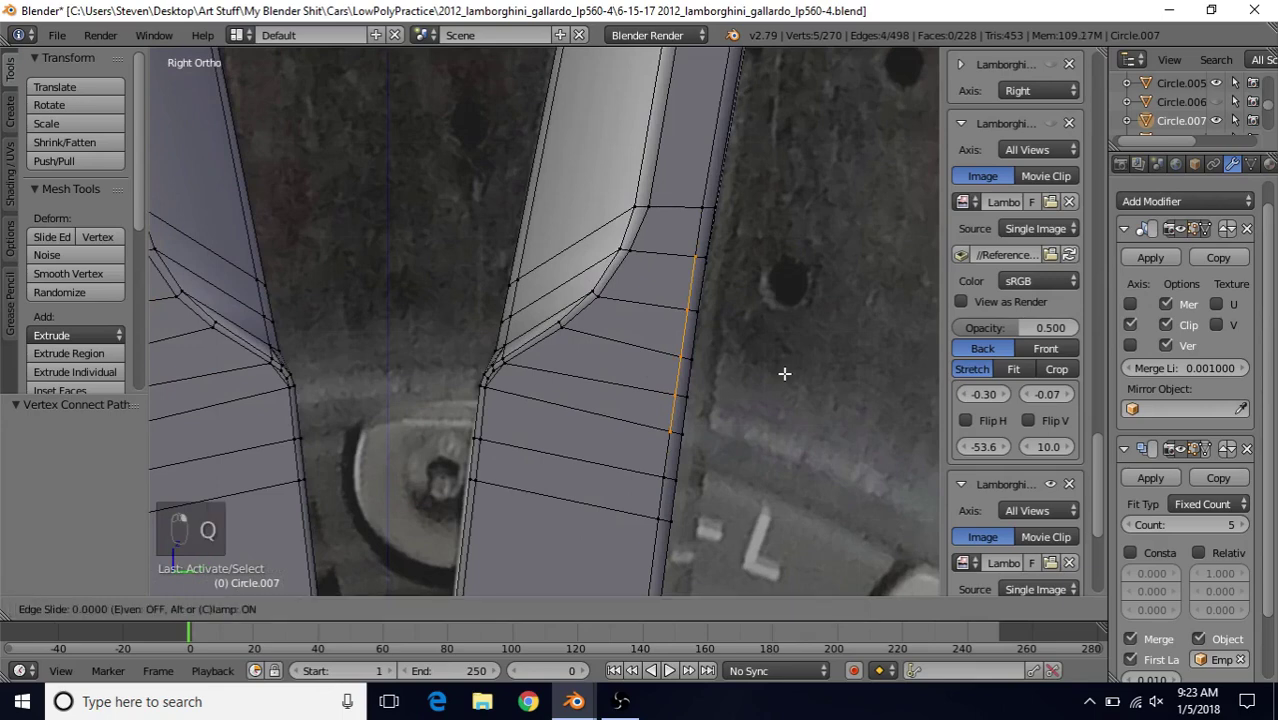
key(f)
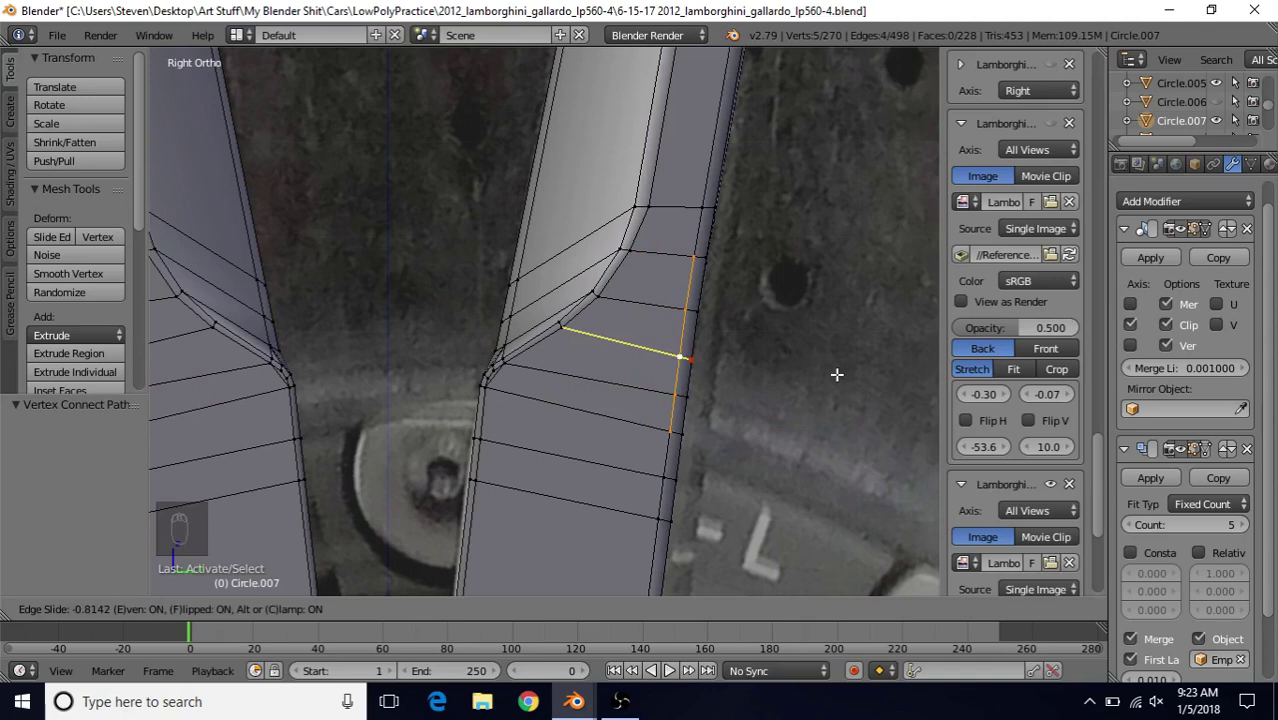
click(835, 372)
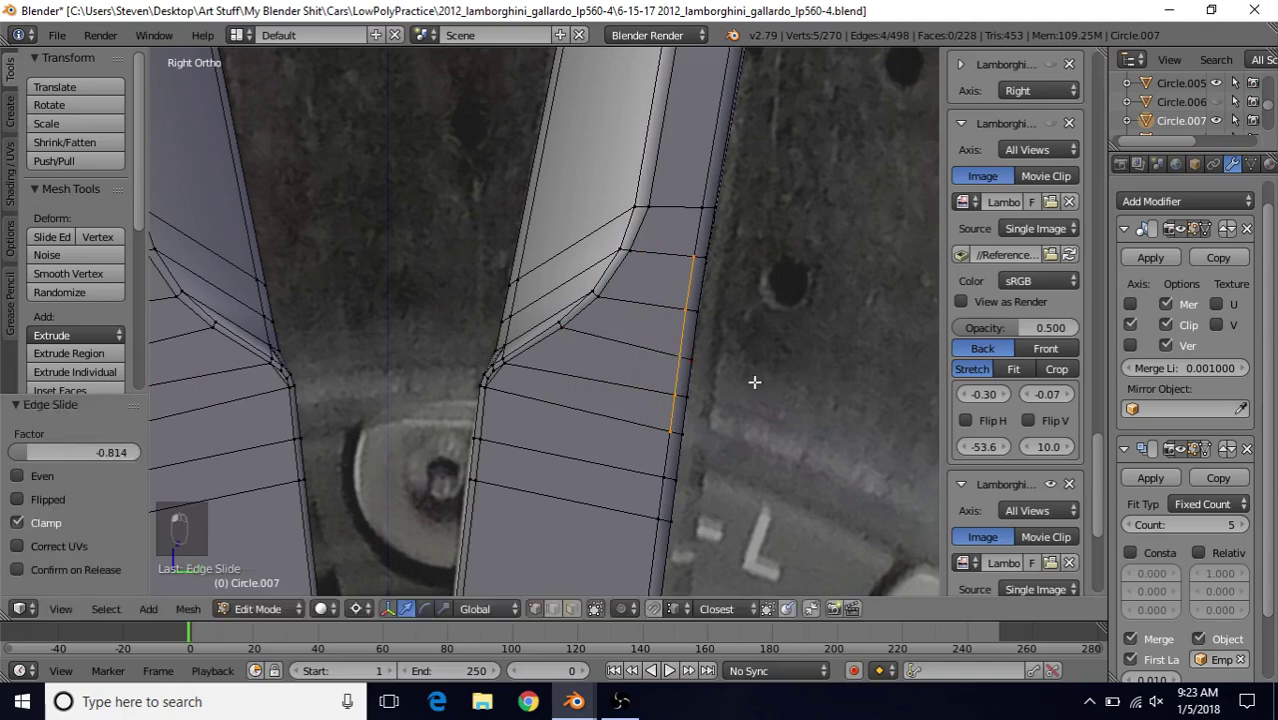
- Deselect all geometry and return to Object Mode to check the filled spokes on the whole rim
scroll(739, 384, down, 2)
shift+middle_drag(693, 311, 701, 301)
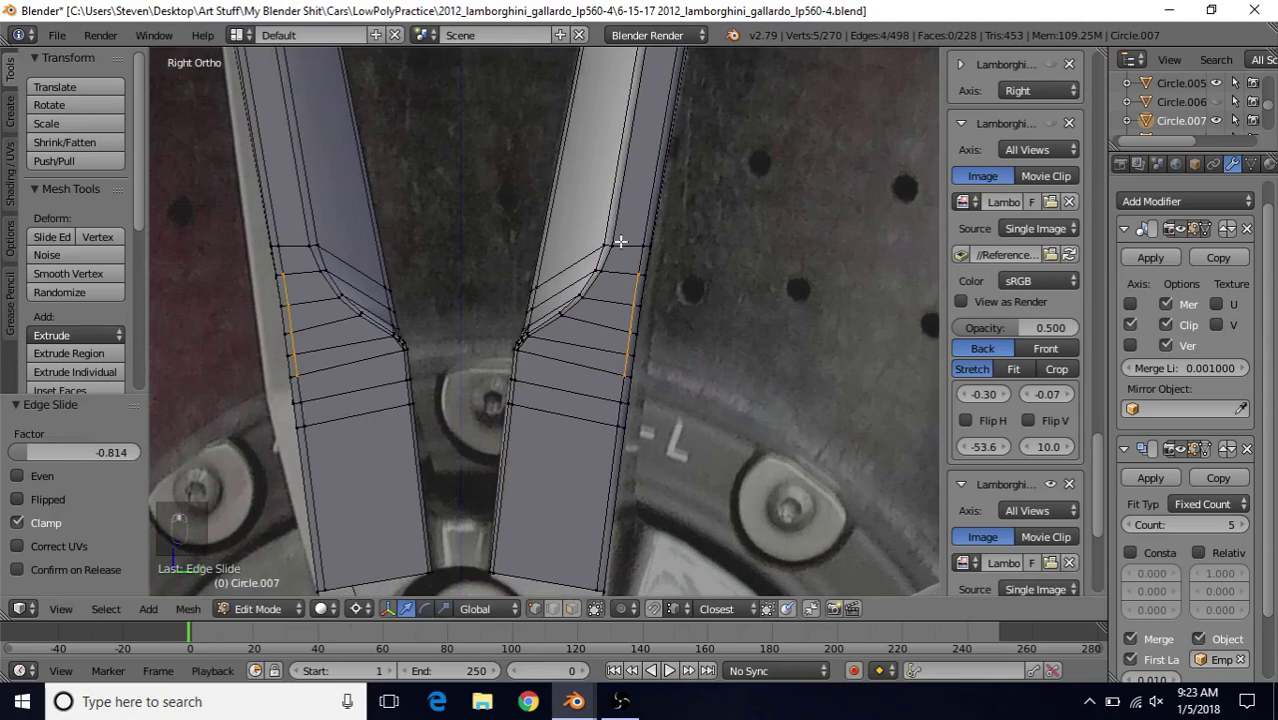
scroll(575, 470, down, 2)
key(a)
key(Tab)
scroll(572, 485, down, 3)
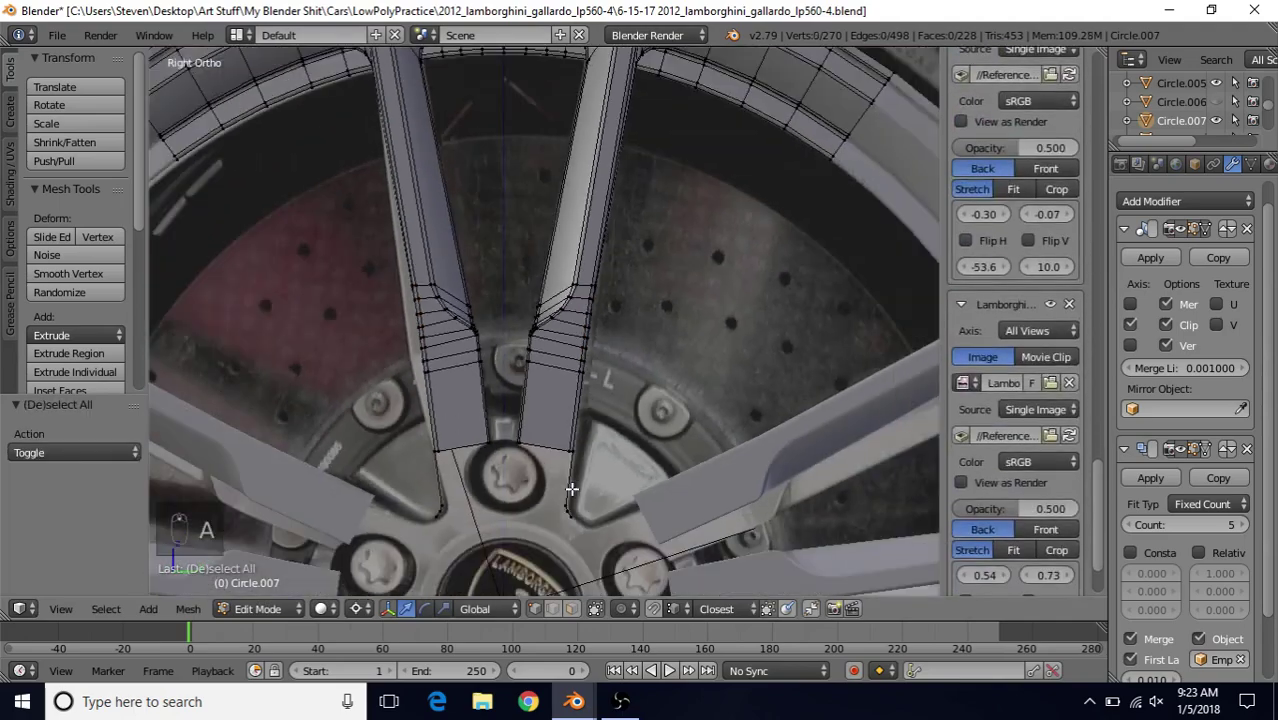
scroll(570, 480, down, 4)
scroll(608, 335, up, 3)
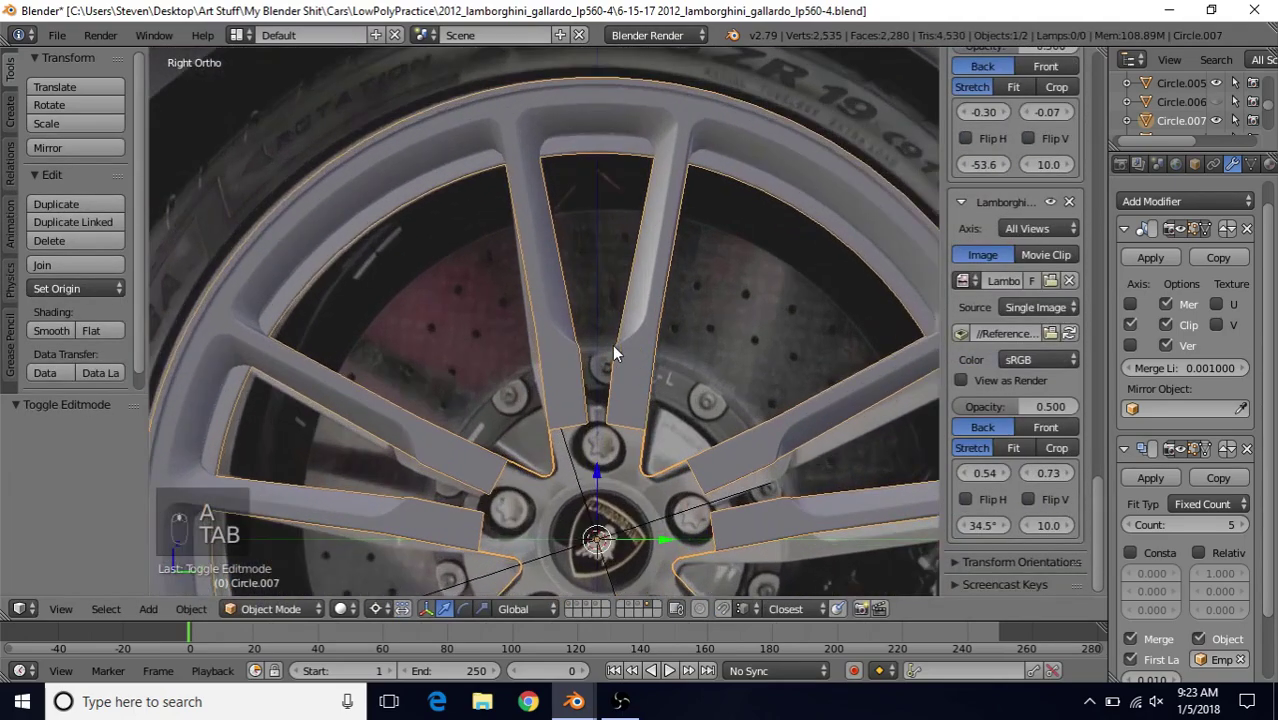